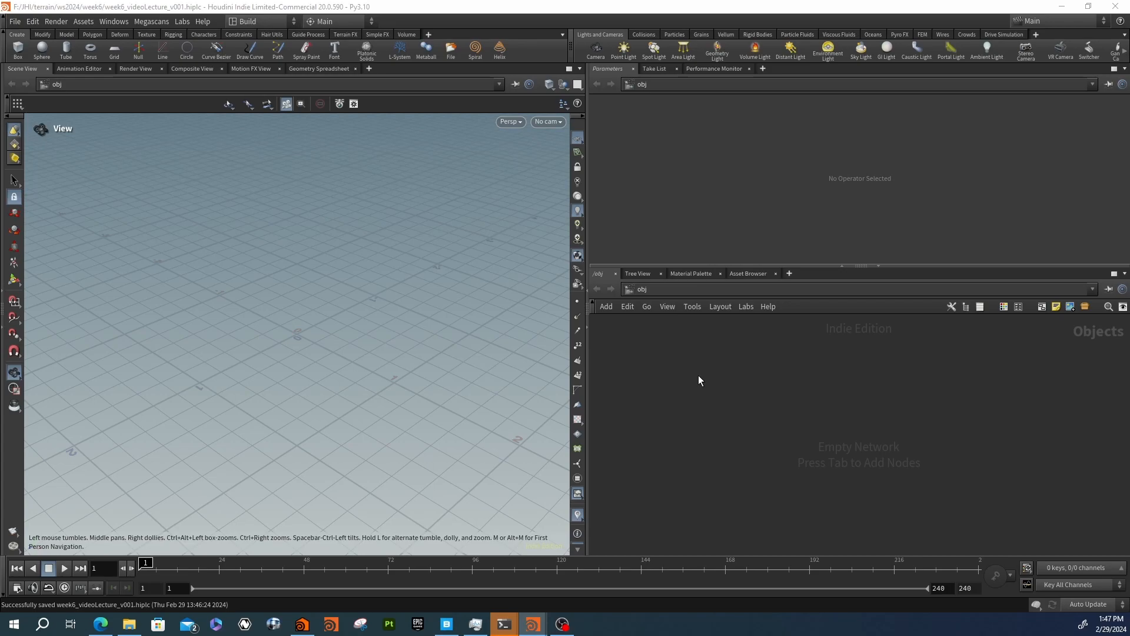
Create a Geometry object in the empty object network
key("Tab")
type("gbso")
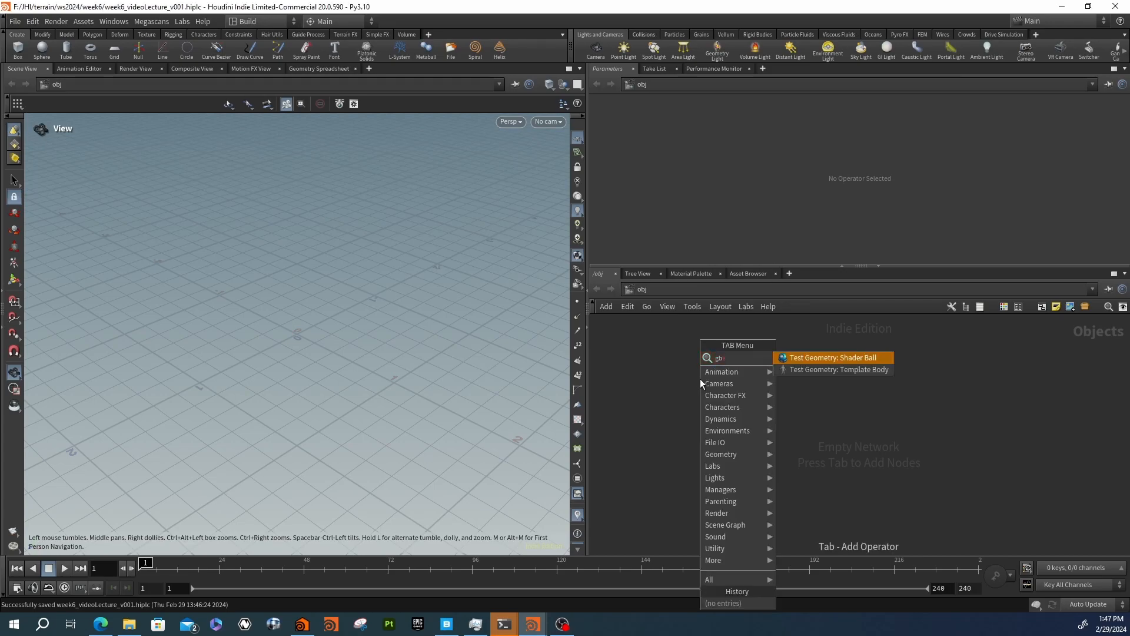
key("BackSpace")
key("BackSpace")
key("BackSpace")
key("BackSpace")
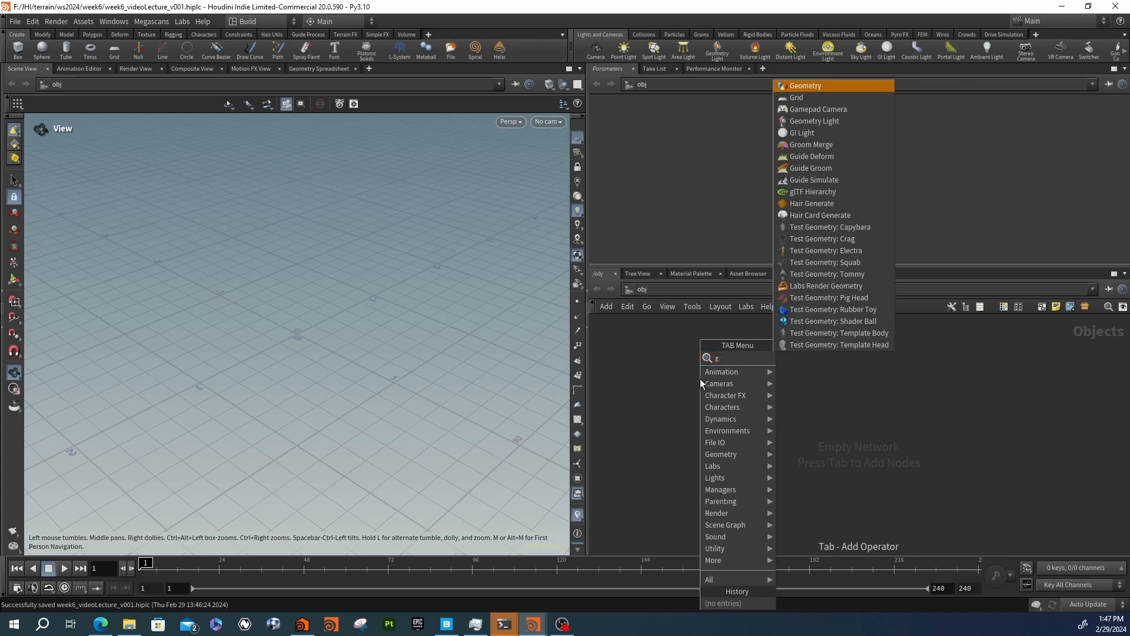
type("geo")
key("Return")
left_click(701, 383)
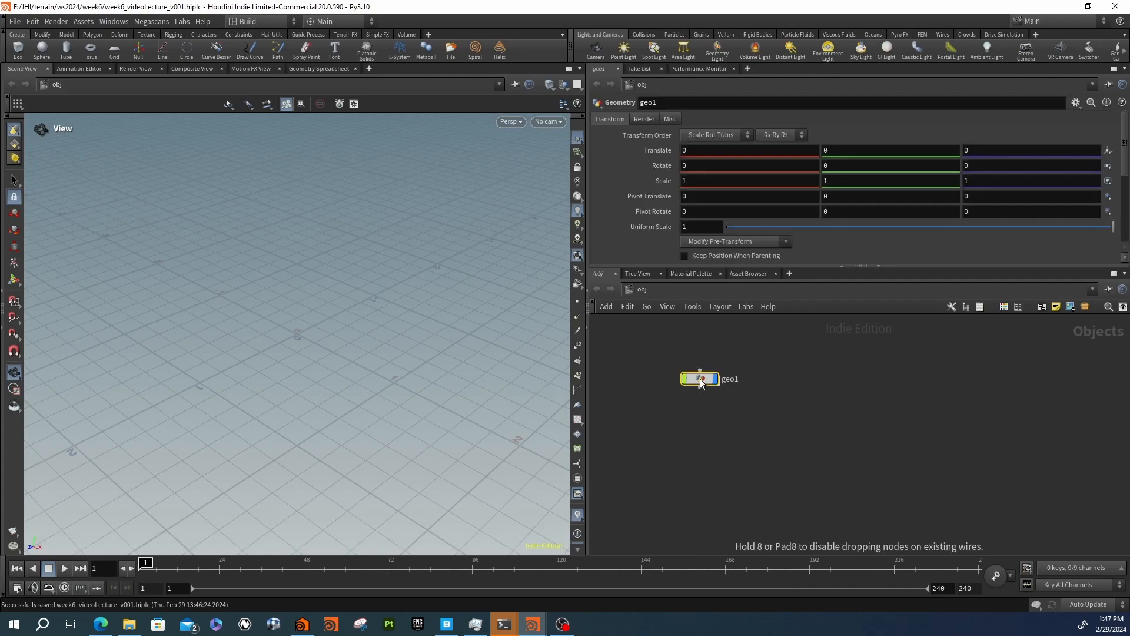
Rename the geometry object to fir and go inside its network
double_click(731, 379)
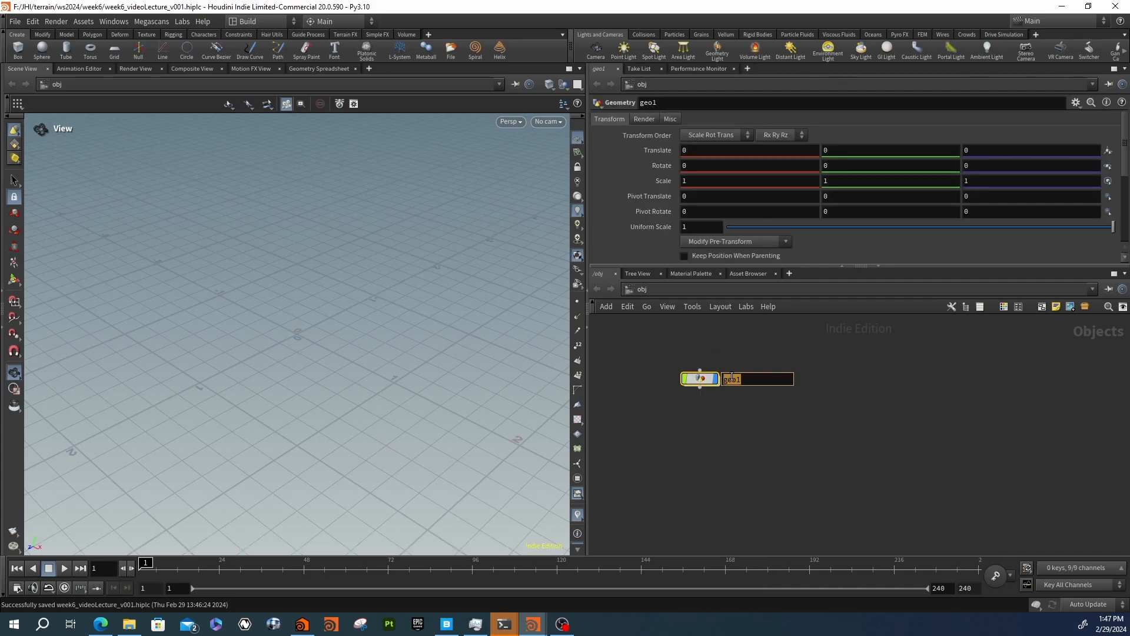
type("fir")
key("Return")
double_click(702, 384)
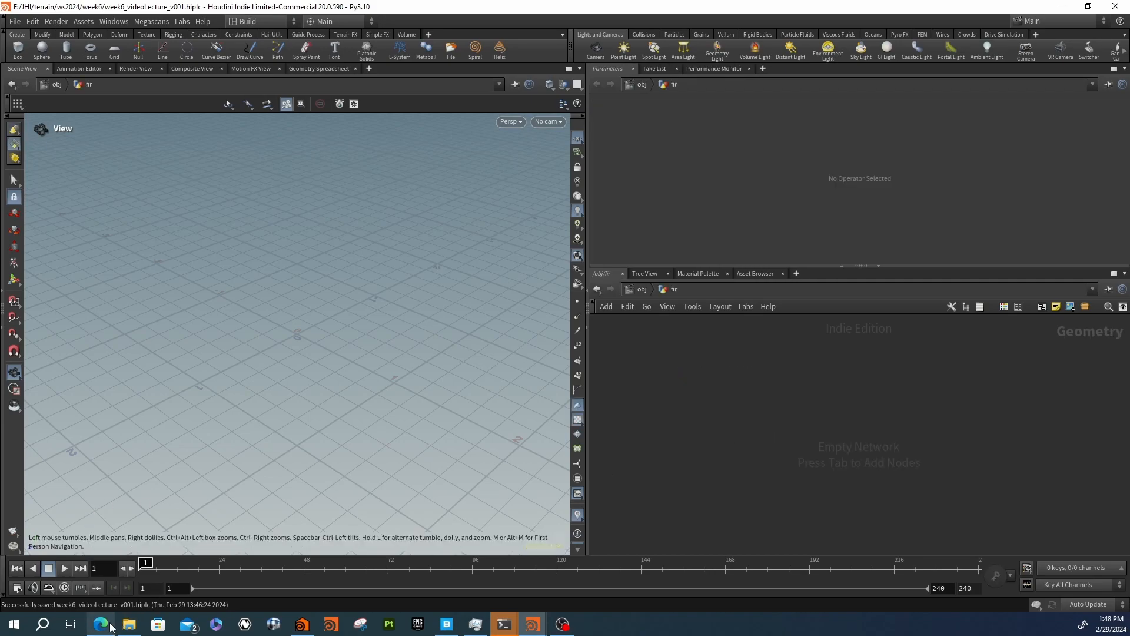
Switch to Microsoft Edge, look up google, and run a Bing search for "fir tree"
mouse_move(111, 628)
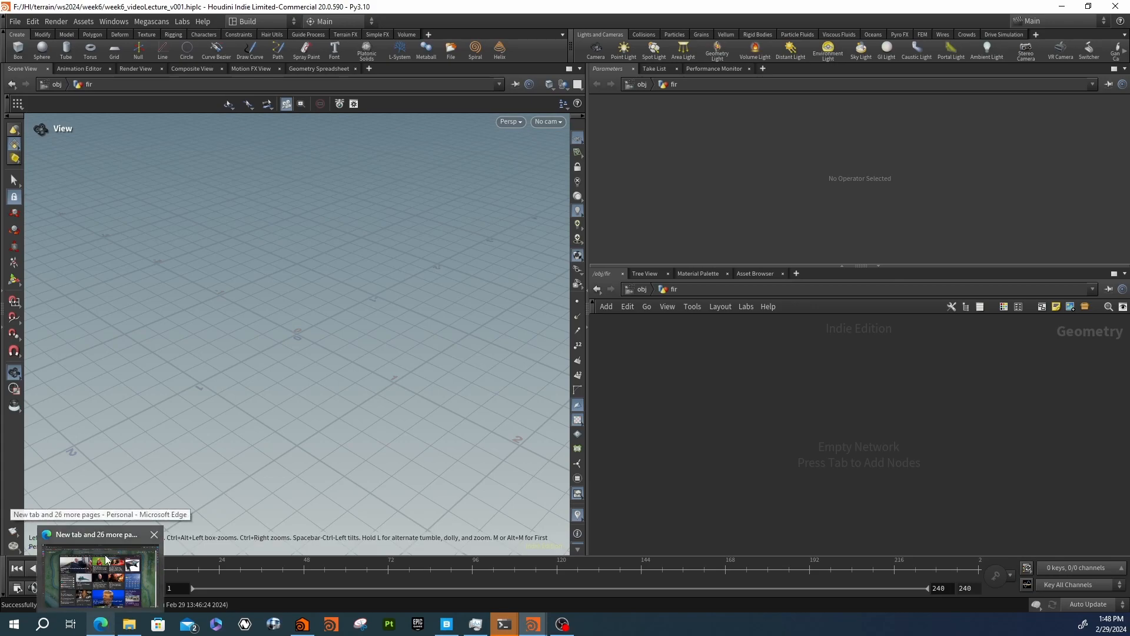
left_click(98, 590)
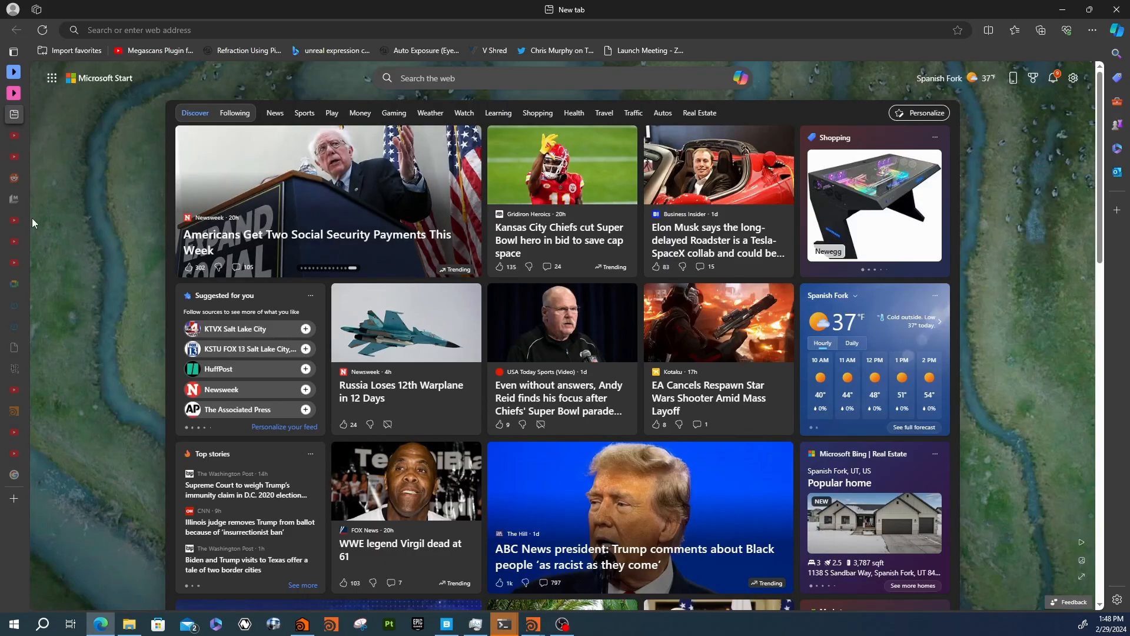
left_click(115, 29)
type("ge")
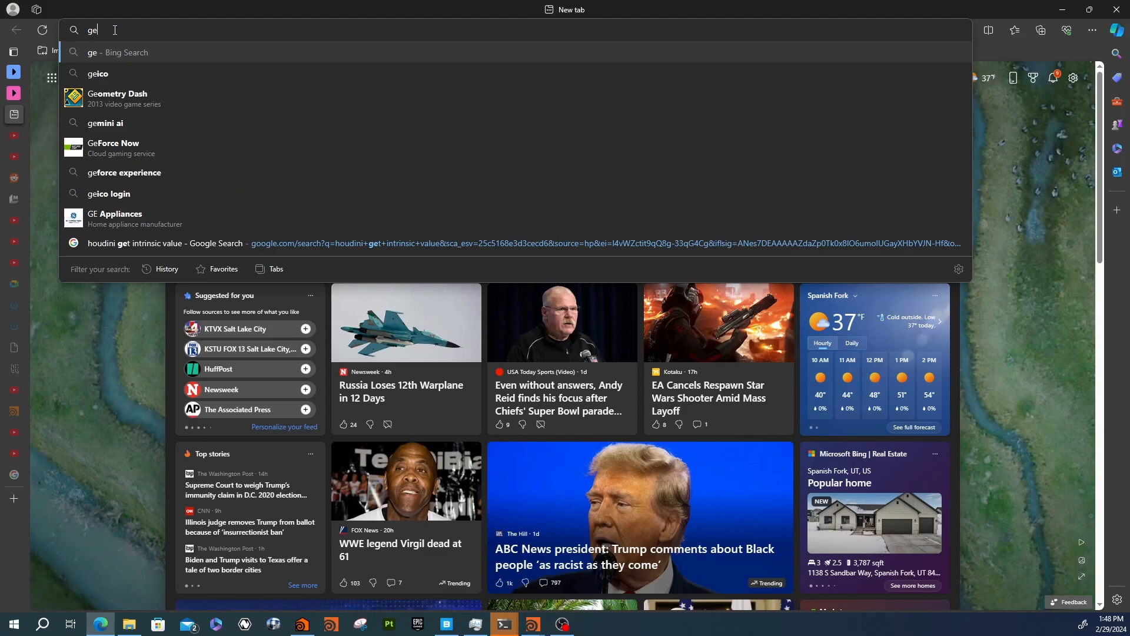
key("BackSpace")
type("oogle")
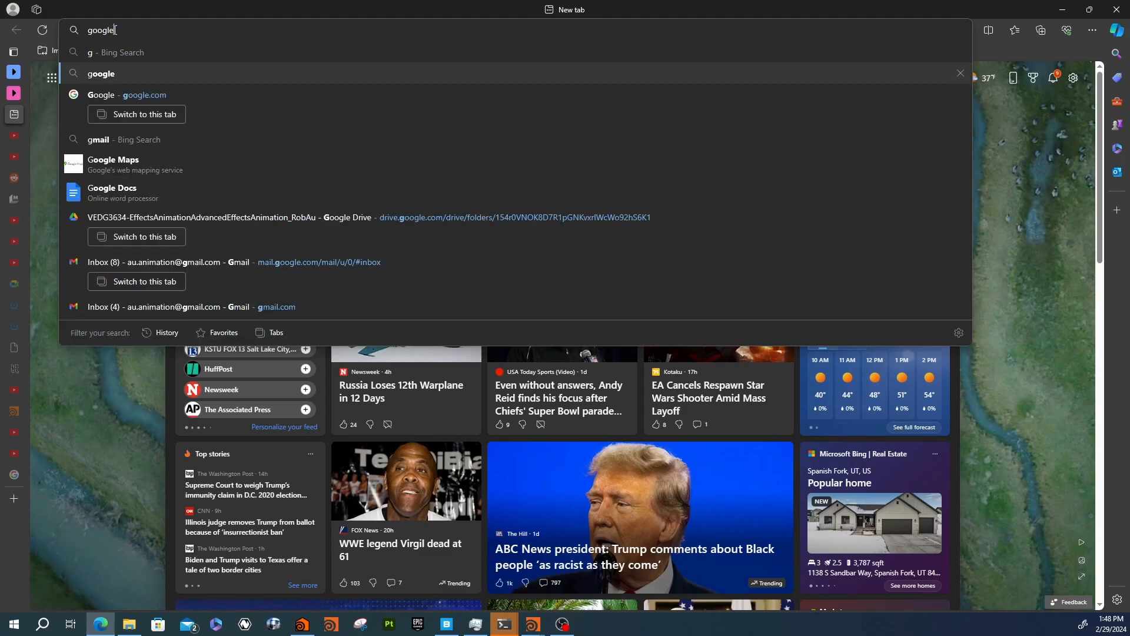
key("Return")
left_click(168, 137)
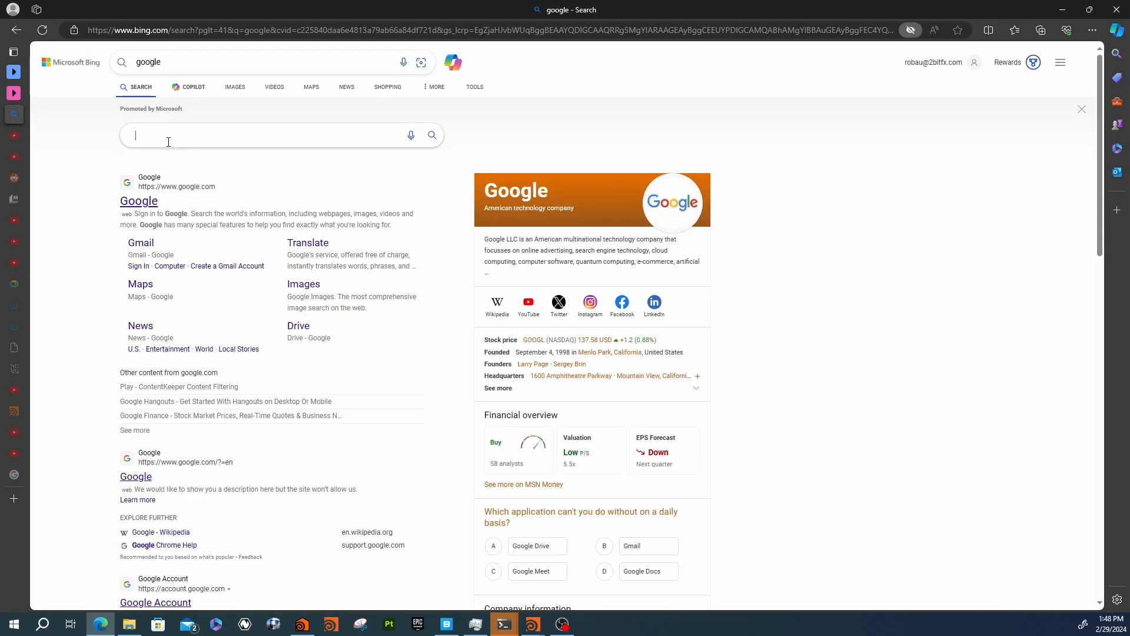
type("fir tree")
key("Return")
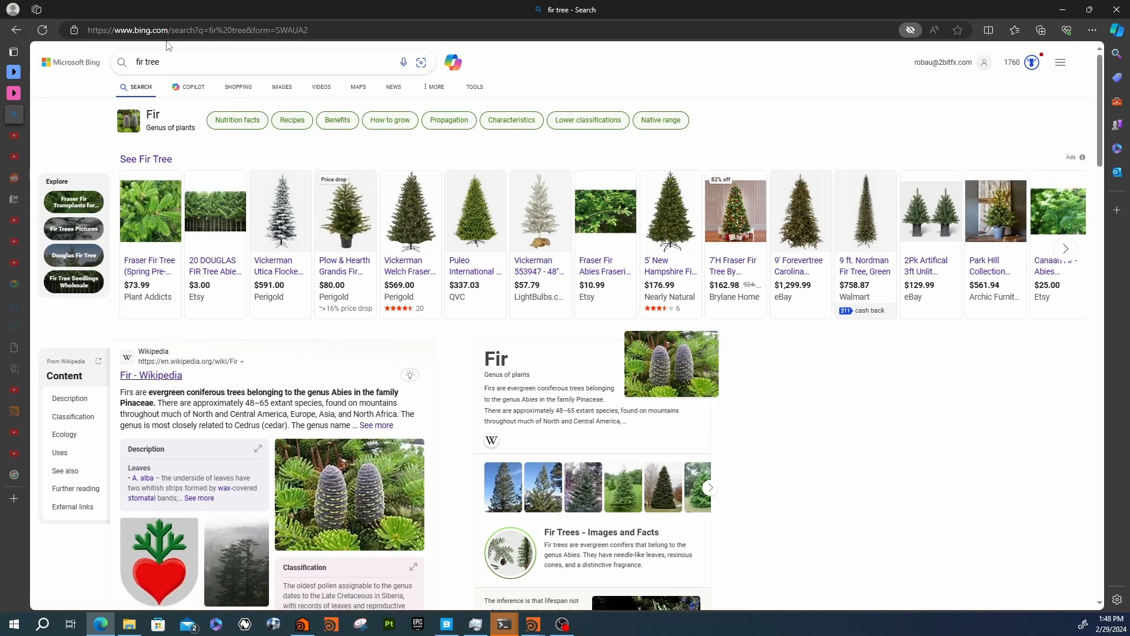
Go to google.com and search for "fir tree" images
left_click(181, 28)
type("goo")
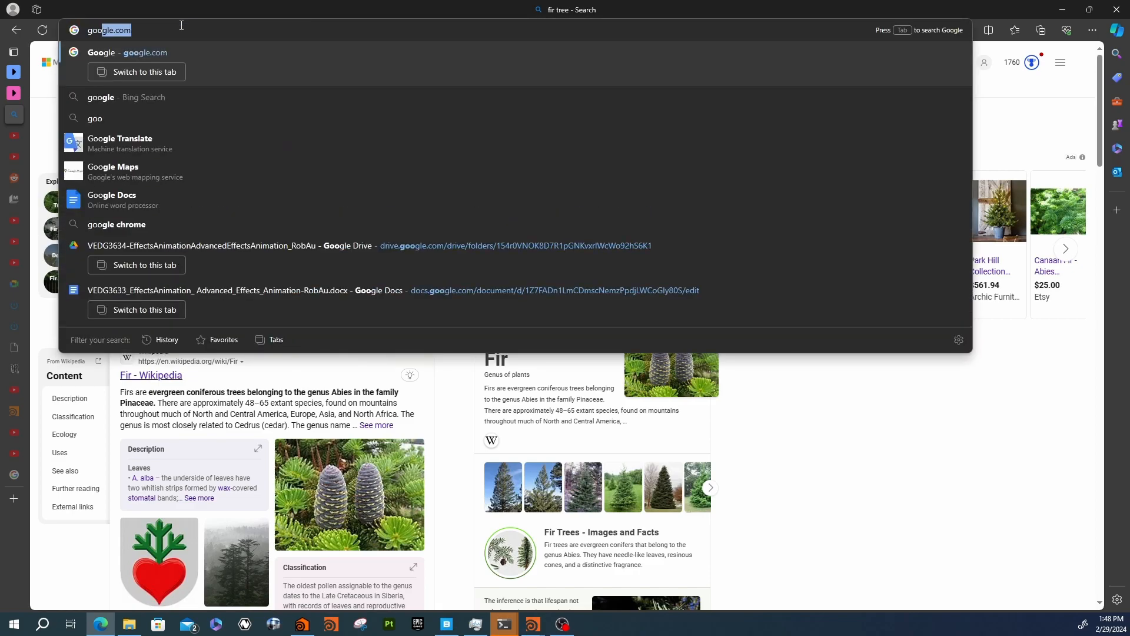
key("Return")
left_click(527, 242)
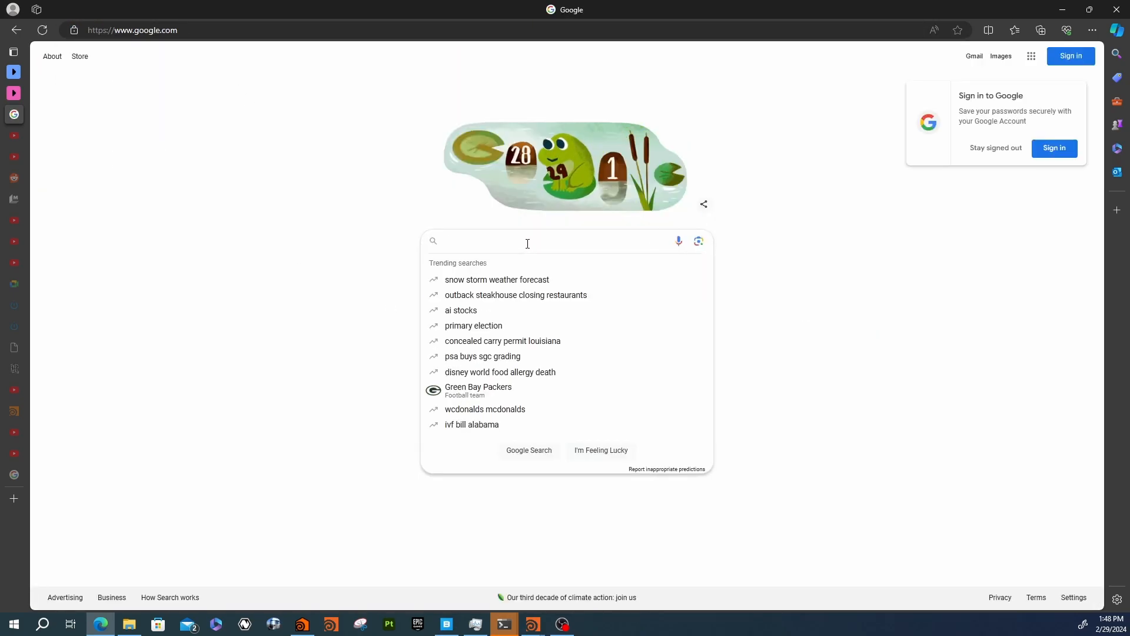
type("fir tree")
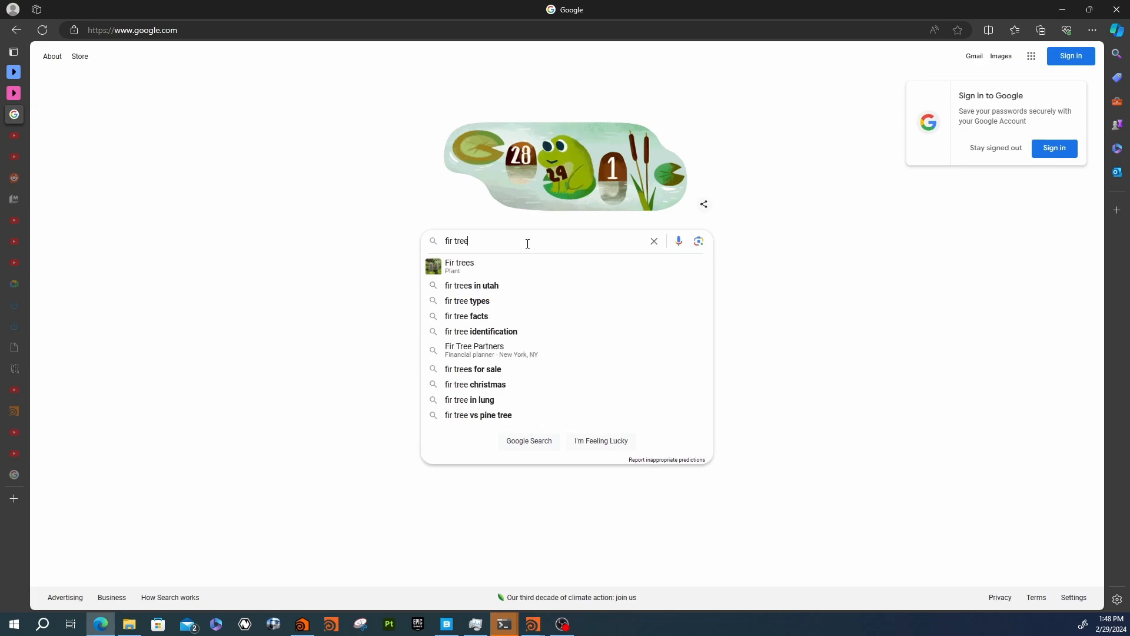
key("Return")
left_click(154, 93)
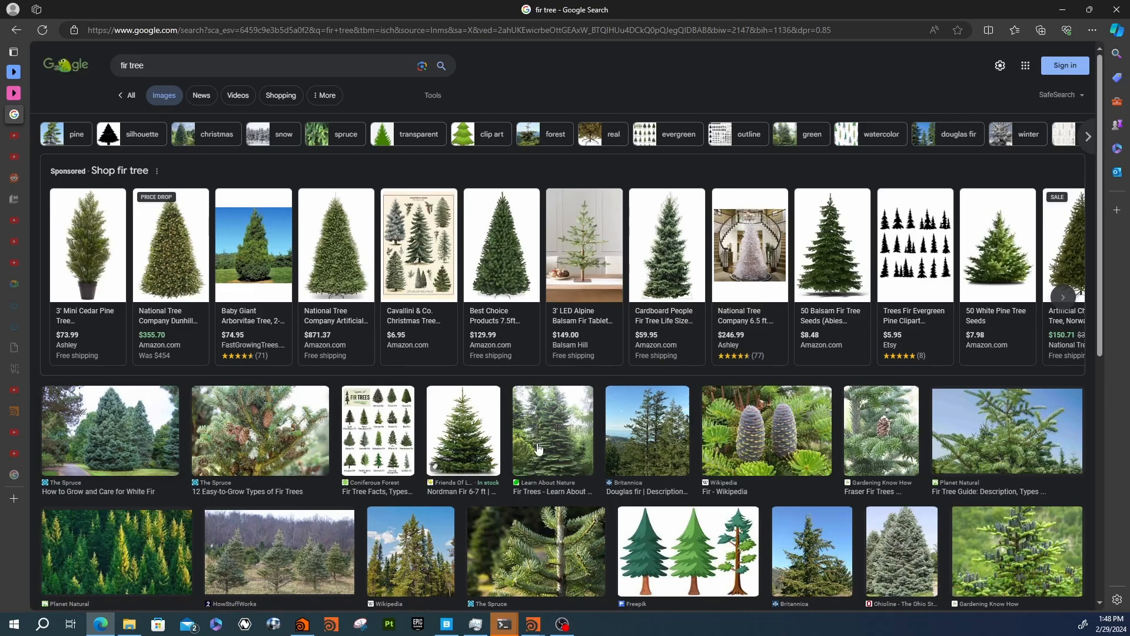
Enlarge the white fir and Planet Natural fir forest images as reference, and switch back to Houdini
scroll(519, 442, "down", 3)
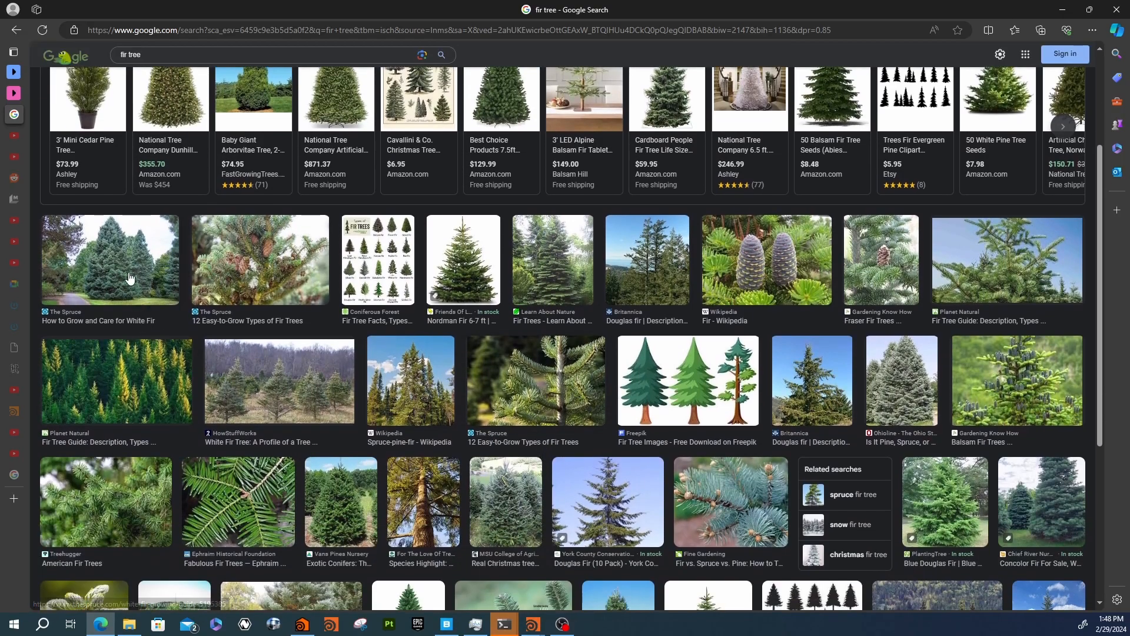
left_click(107, 276)
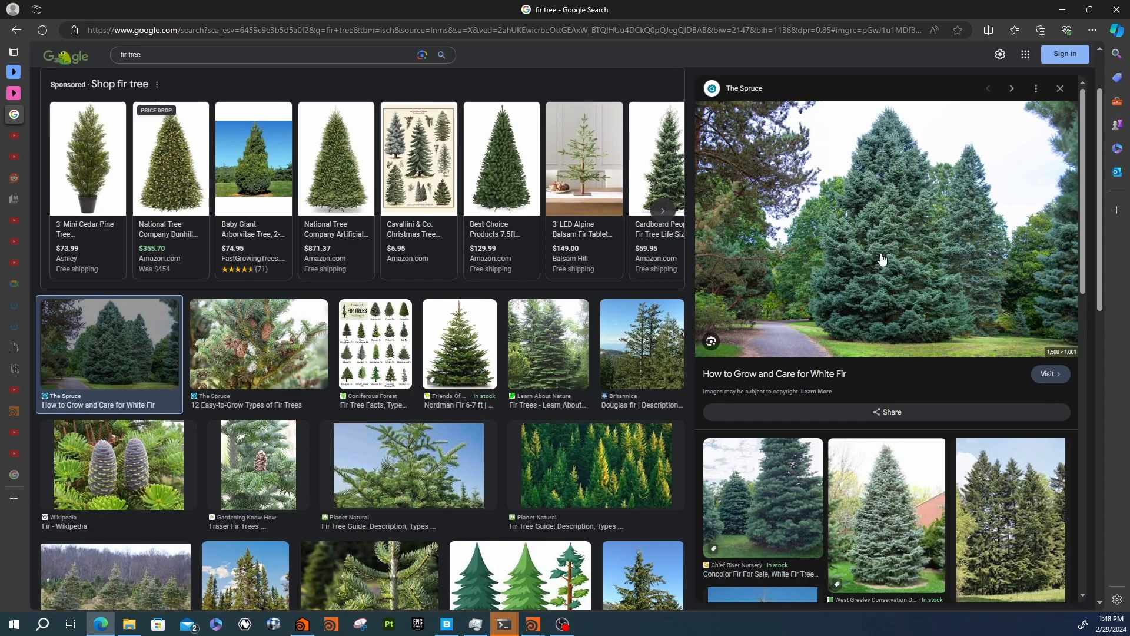
left_click(618, 454)
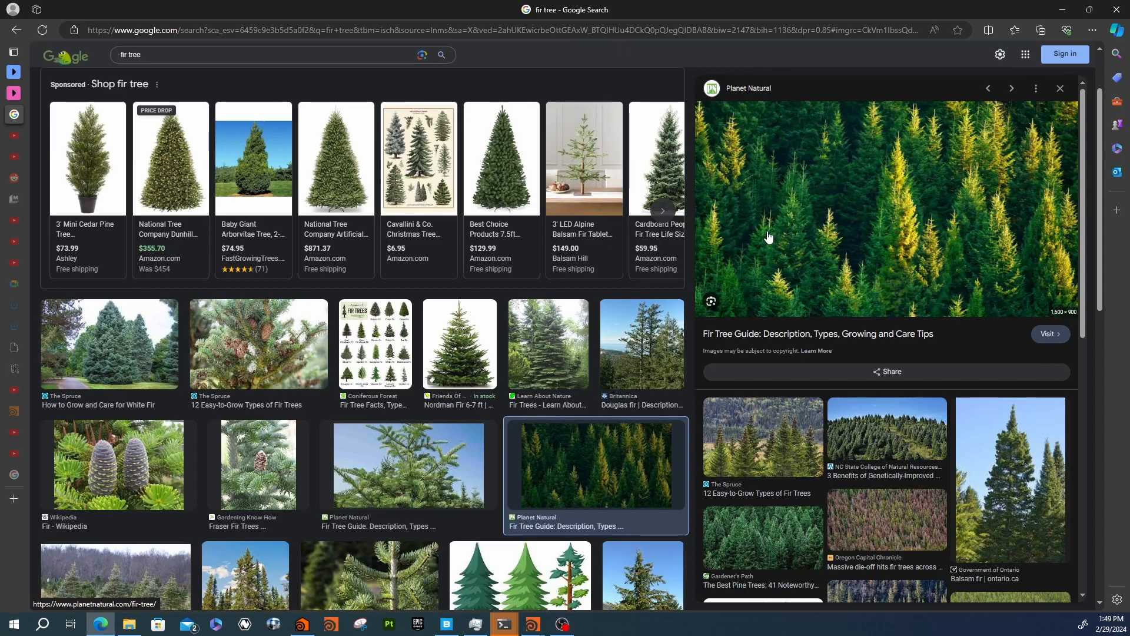
key("alt+Tab")
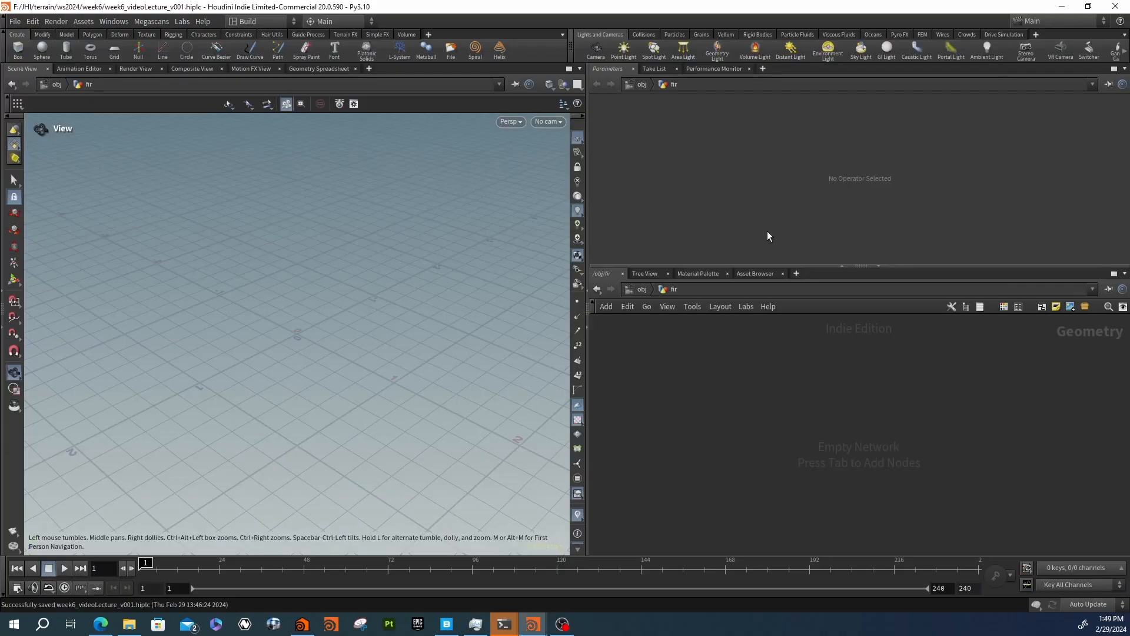
key("Tab")
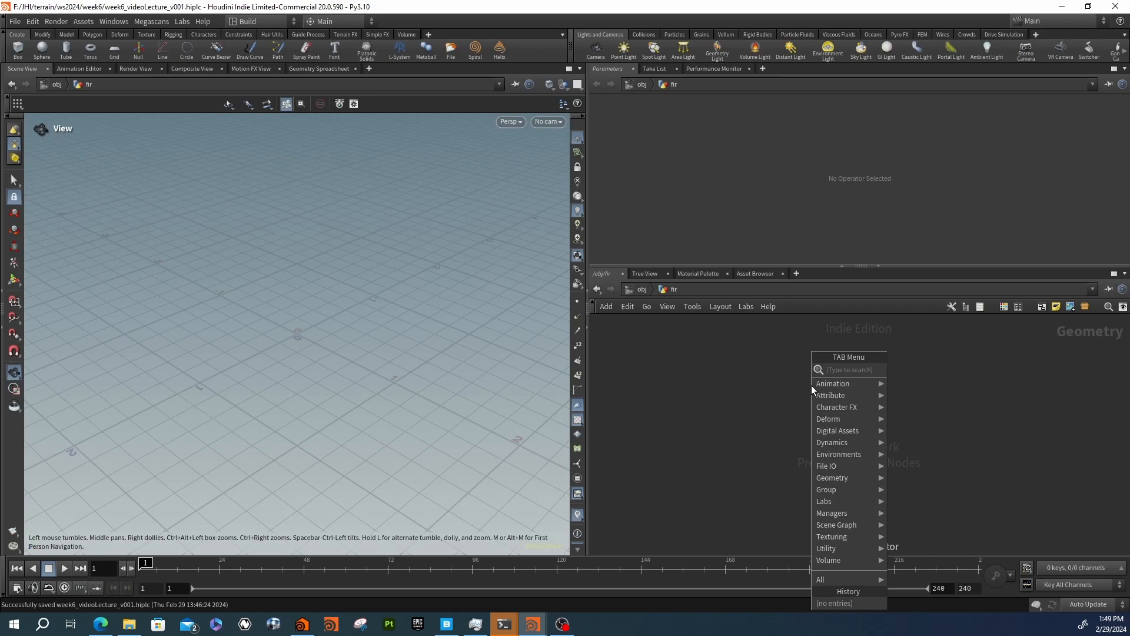
left_click(990, 365)
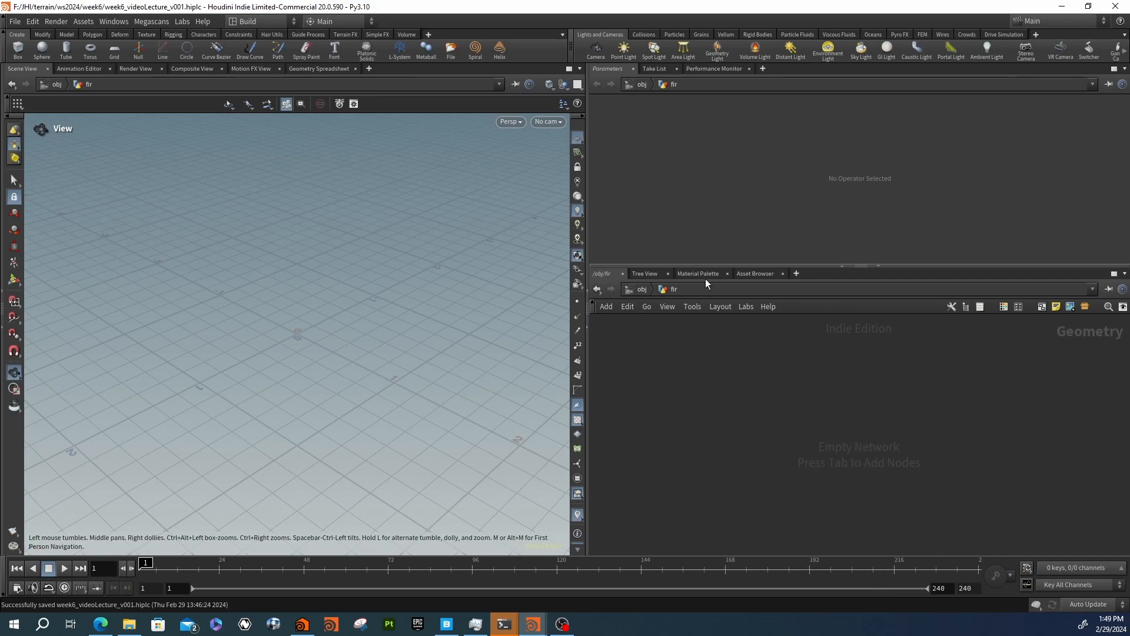
left_click(184, 21)
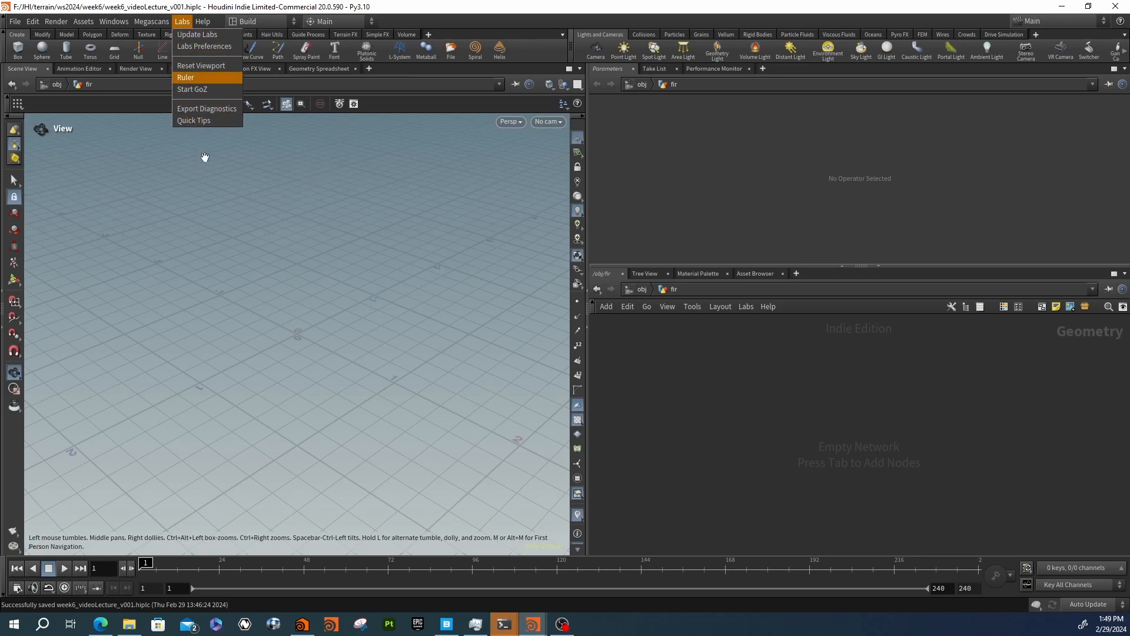
left_click(731, 394)
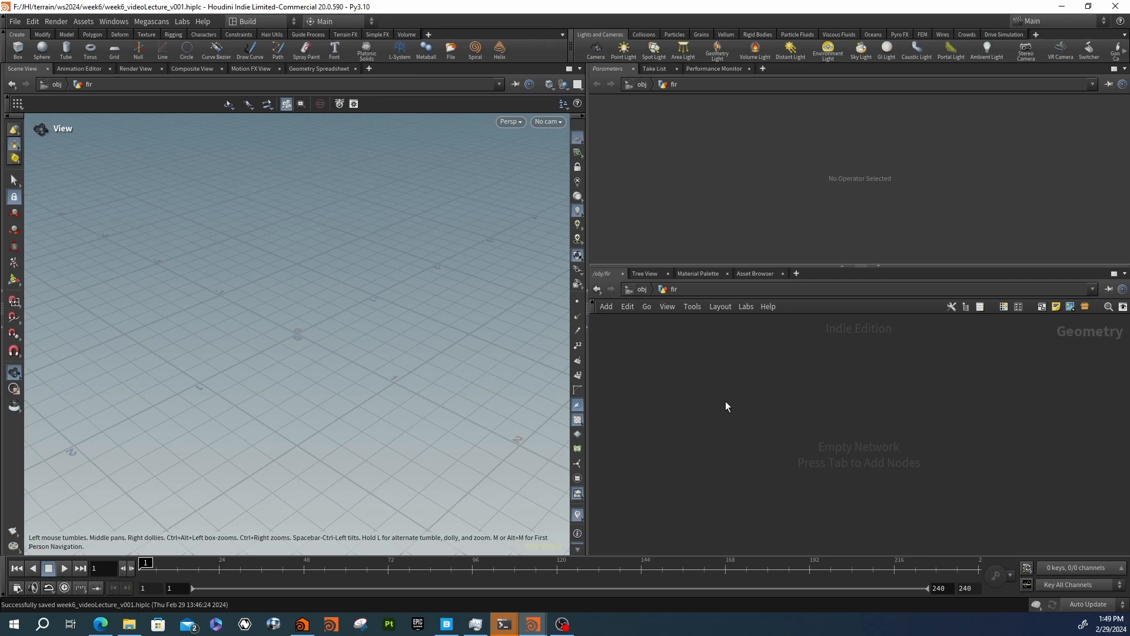
Add a Labs Quick Basic Tree node to the fir network and check its node information
key("Tab")
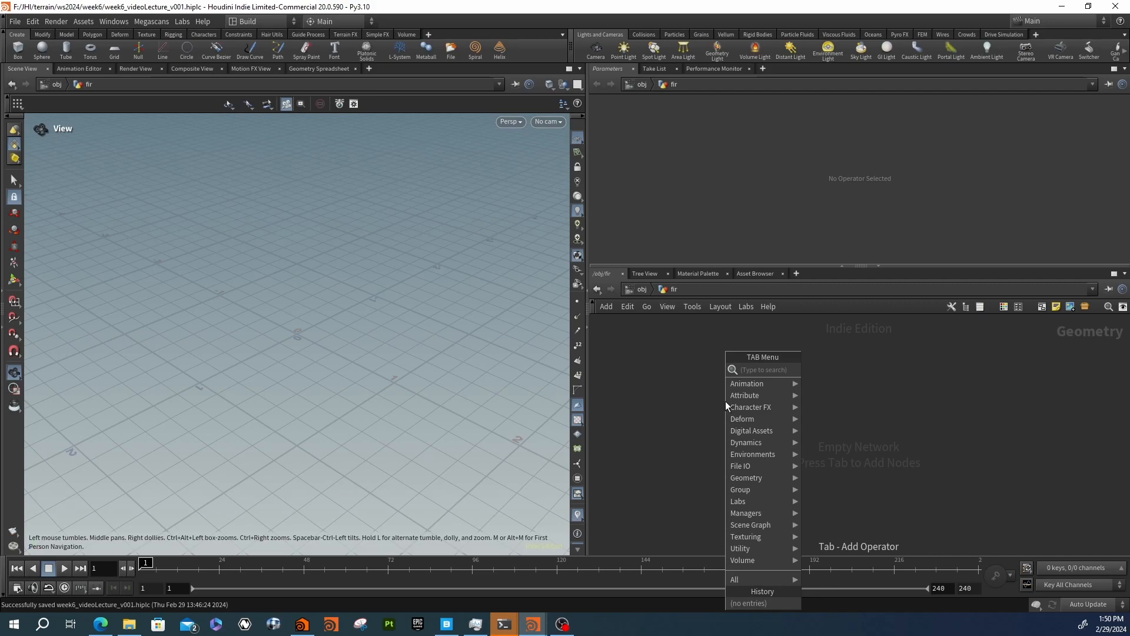
type("tree")
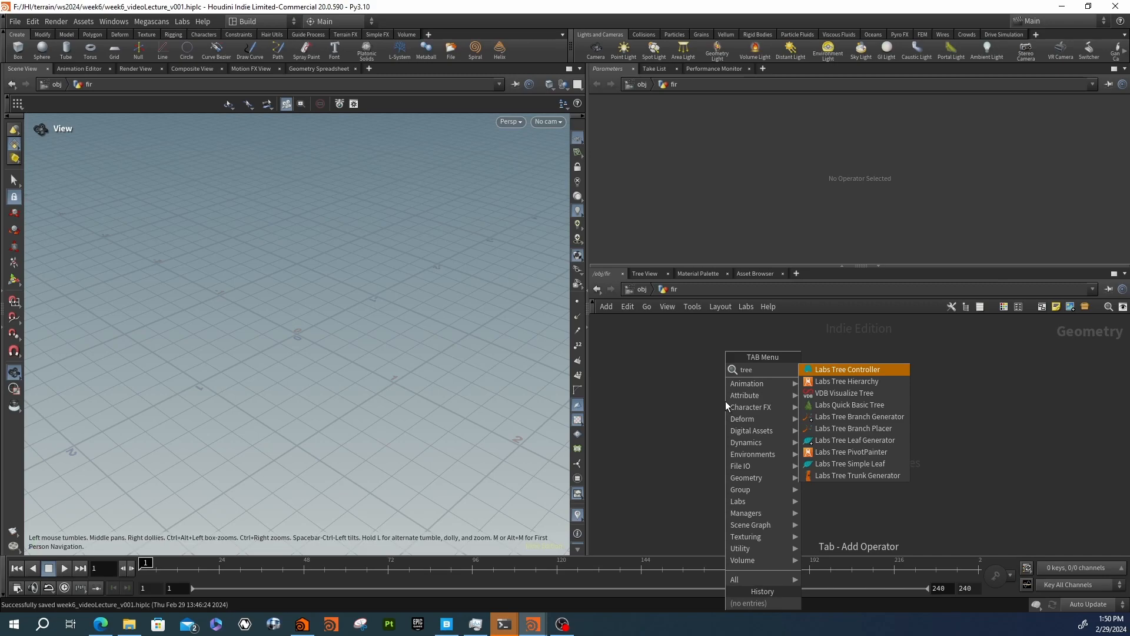
left_click(824, 404)
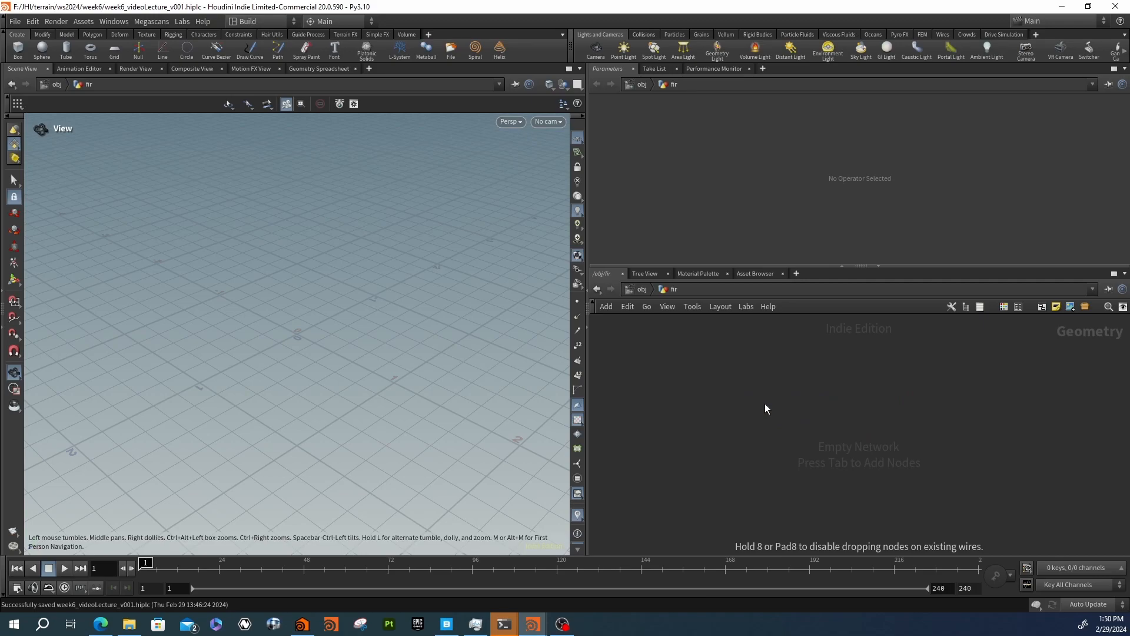
left_click(765, 404)
key("f")
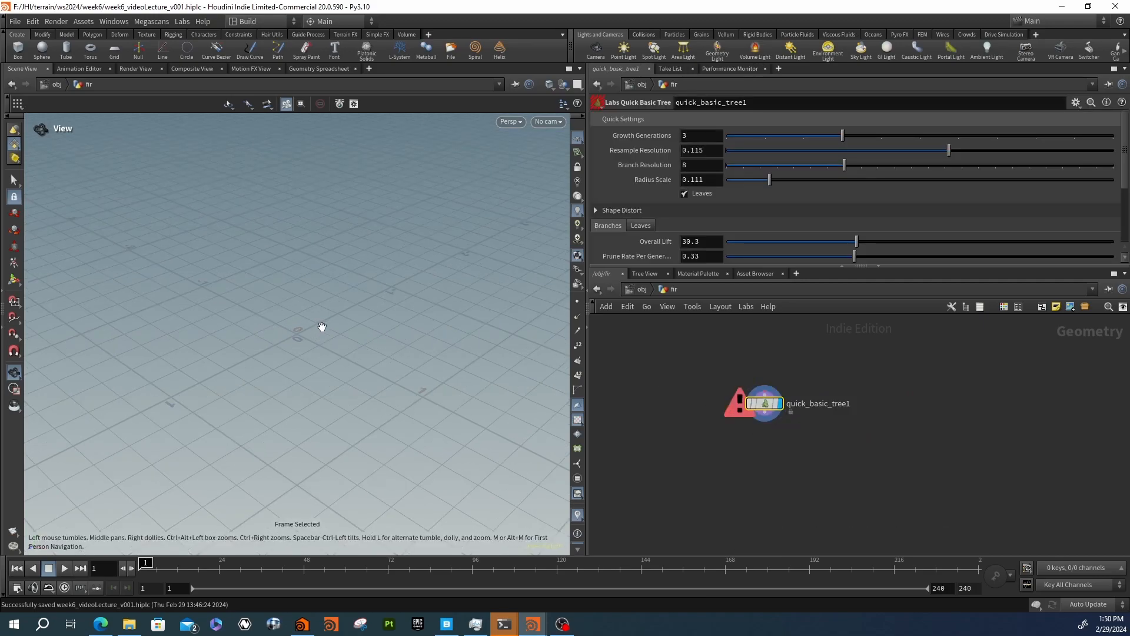
middle_click(764, 404)
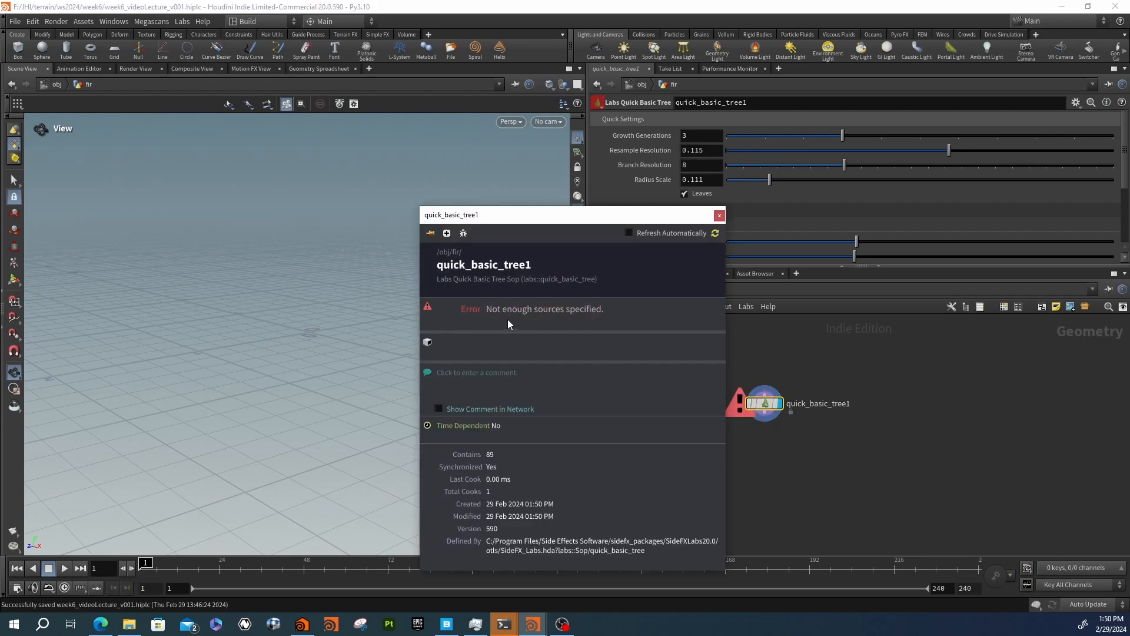
left_click(719, 215)
Add a Line node above the quick basic tree and connect its output to the tree's input
key("Tab")
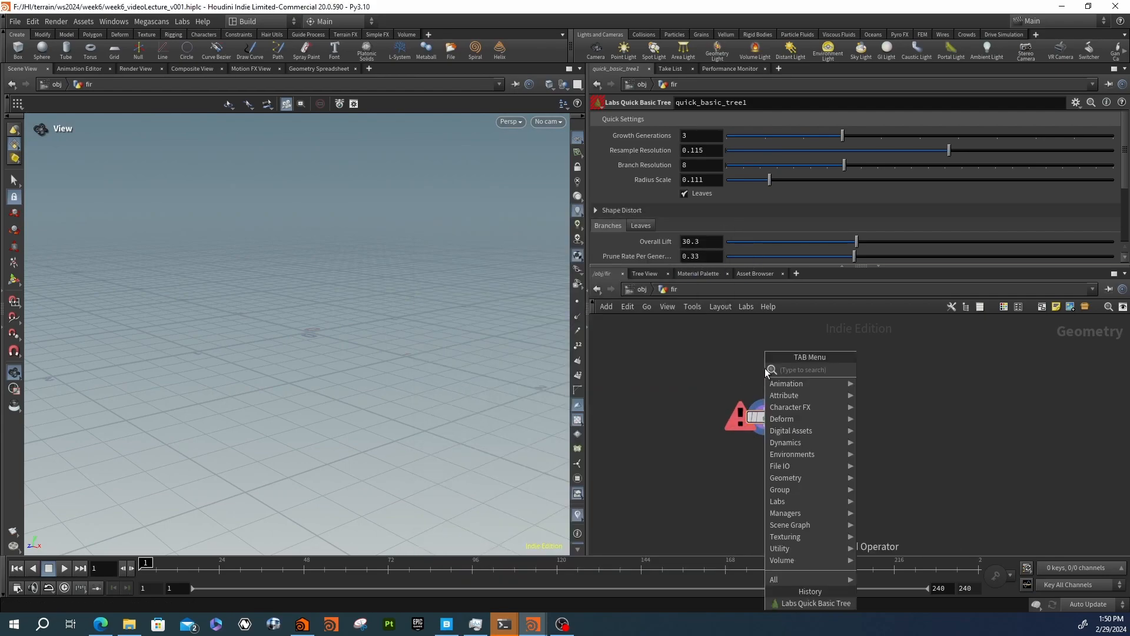
type("line")
key("Return")
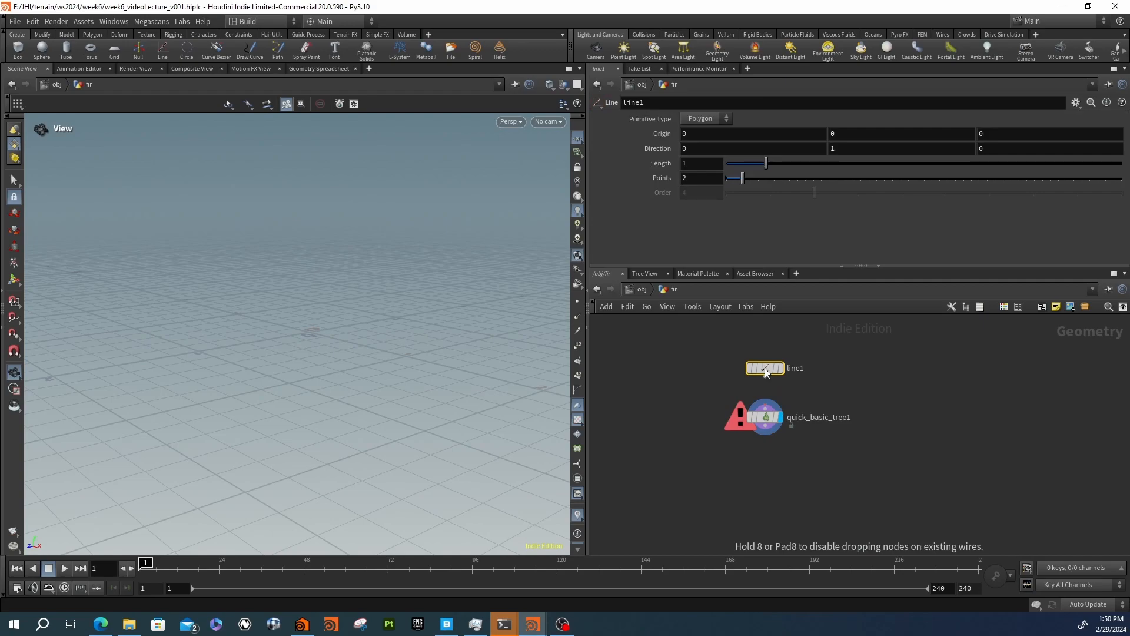
left_click(766, 372)
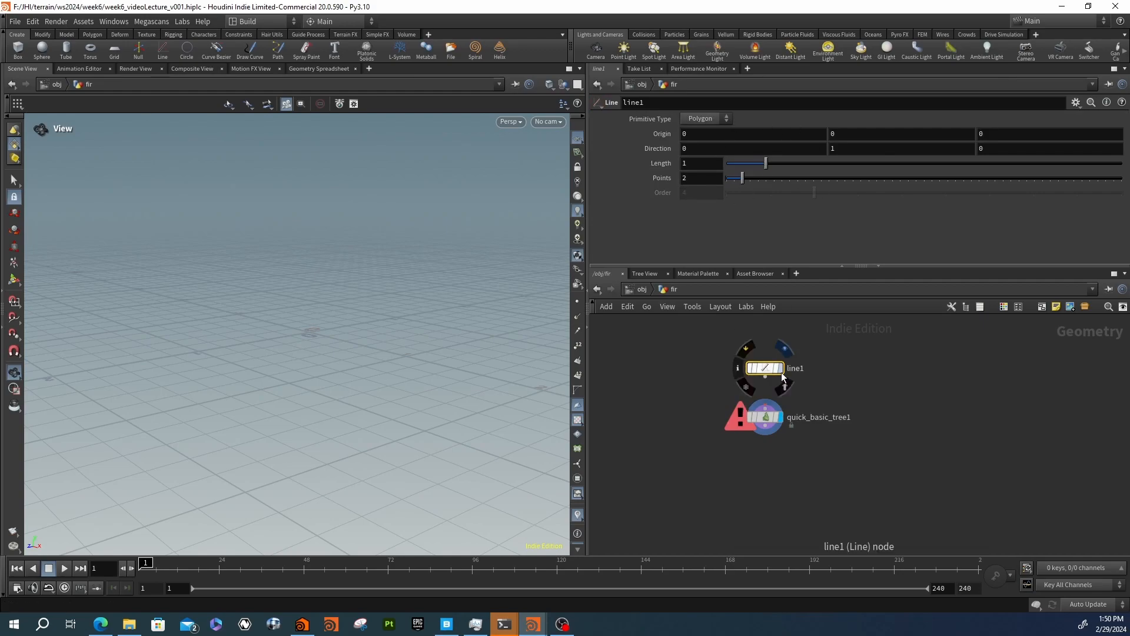
left_click_drag(765, 377, 766, 403)
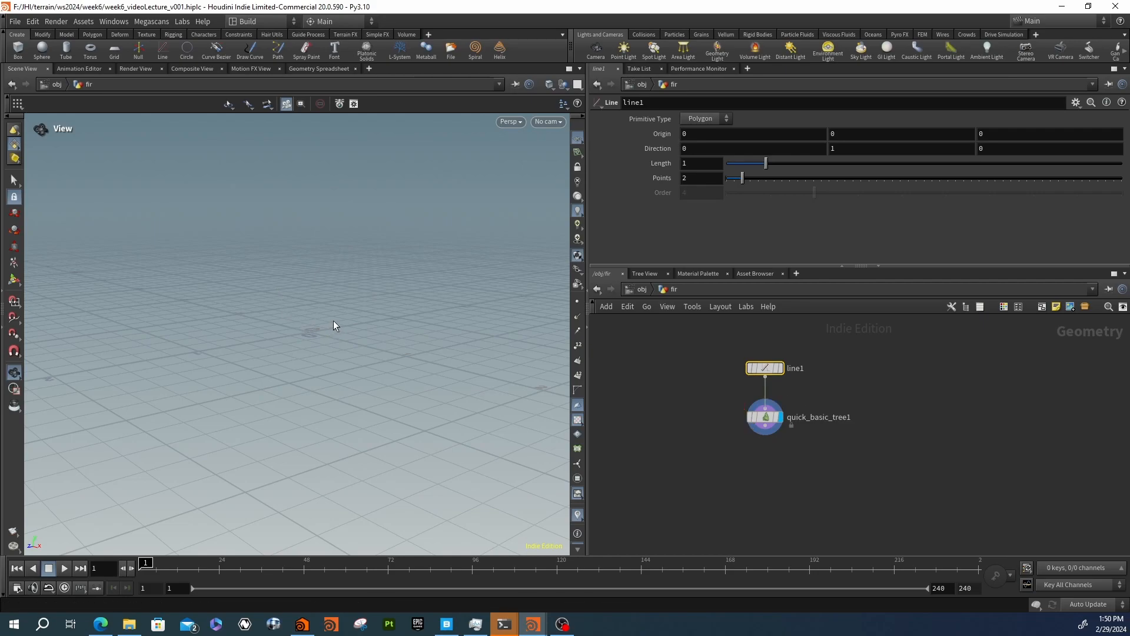
Frame the generated tree and examine its trunk, branches and leaf cards from several angles and distances
key("f")
left_click_drag(322, 287, 384, 311)
scroll(270, 353, "down", 4)
middle_click_drag(808, 404, 788, 431)
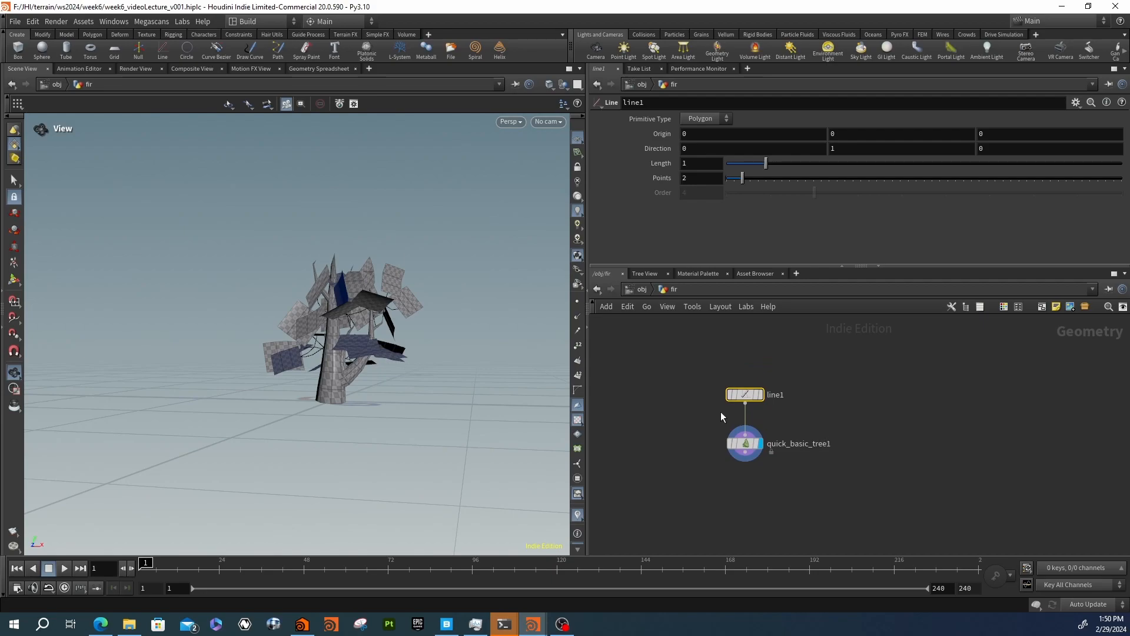
left_click_drag(425, 303, 342, 323)
right_click_drag(341, 323, 480, 324)
mouse_move(479, 324)
left_mouse_down()
mouse_move(399, 295)
mouse_move(343, 298)
mouse_move(441, 308)
mouse_move(467, 338)
mouse_move(484, 320)
mouse_move(441, 240)
mouse_move(391, 271)
mouse_move(438, 265)
mouse_move(424, 306)
mouse_move(479, 324)
left_mouse_up()
scroll(443, 307, "up", 4)
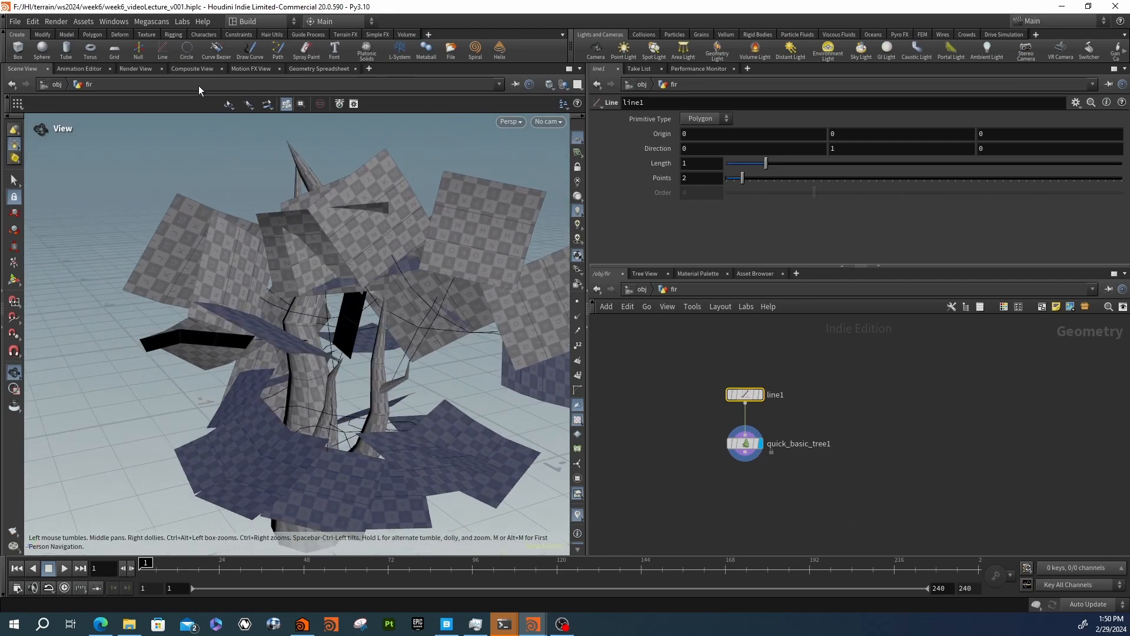
scroll(465, 310, "down", 4)
left_click_drag(247, 291, 265, 322)
left_click_drag(329, 344, 275, 254)
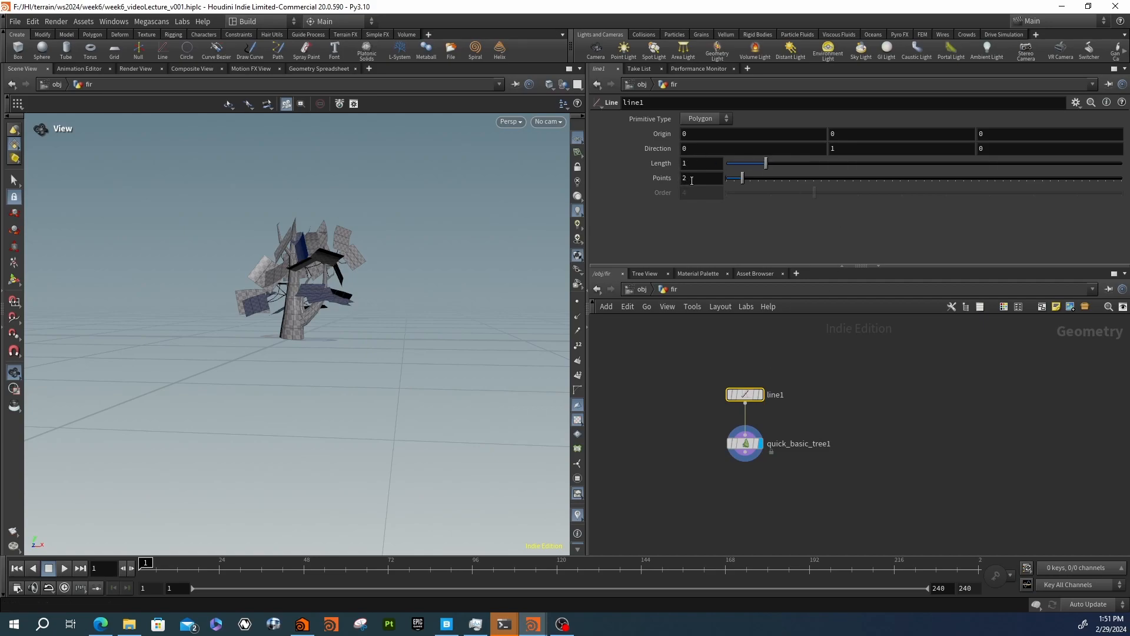
Set the line's length to 10
mouse_move(744, 446)
left_click(698, 169)
key("Return")
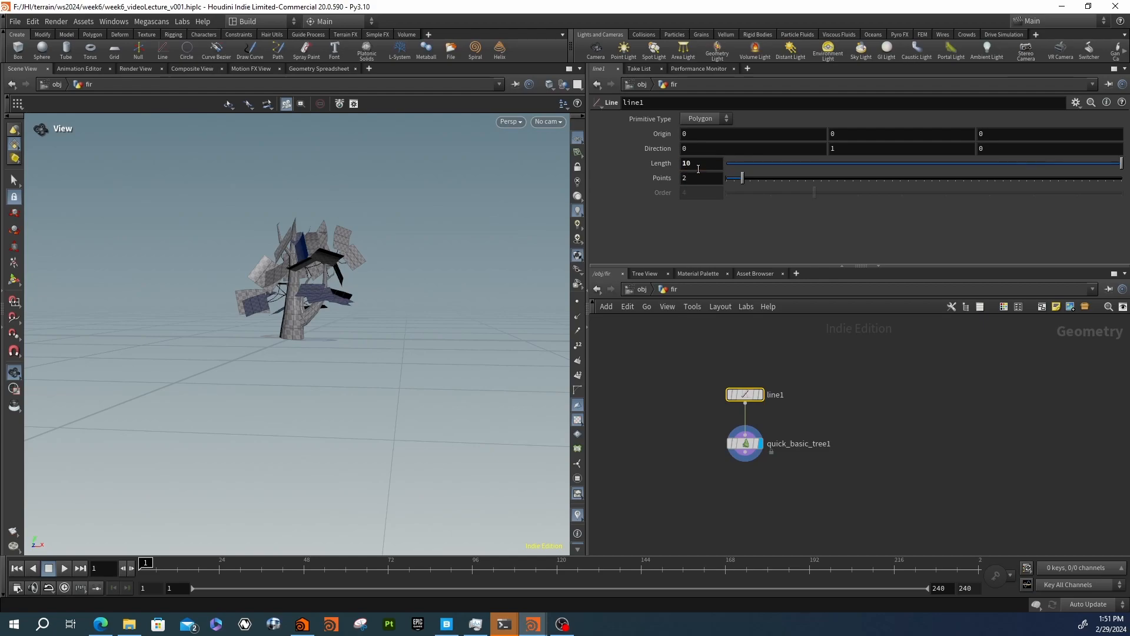
Examine the taller quick basic tree's foliage, trunk and branch joints from several angles and distances
scroll(432, 259, "down", 7)
middle_click_drag(366, 214, 354, 248)
left_click_drag(354, 248, 384, 250)
scroll(386, 240, "down", 5)
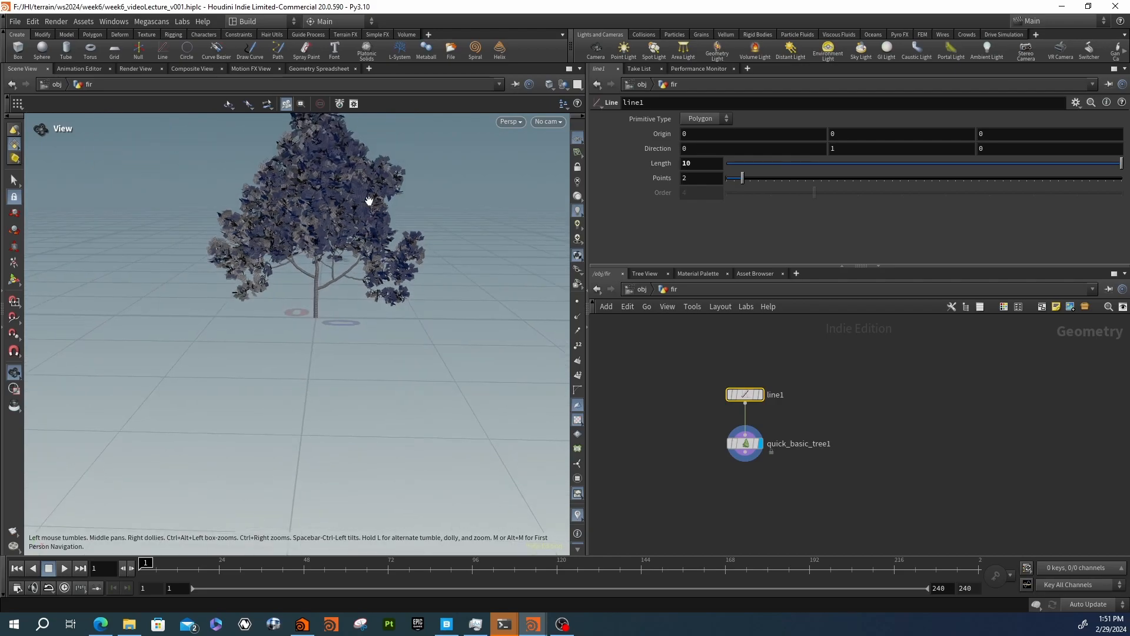
middle_click_drag(368, 202, 341, 265)
left_click_drag(341, 265, 334, 394)
right_click_drag(375, 305, 469, 288)
middle_click_drag(359, 283, 406, 303)
left_click_drag(406, 304, 370, 299)
left_click_drag(423, 337, 336, 203)
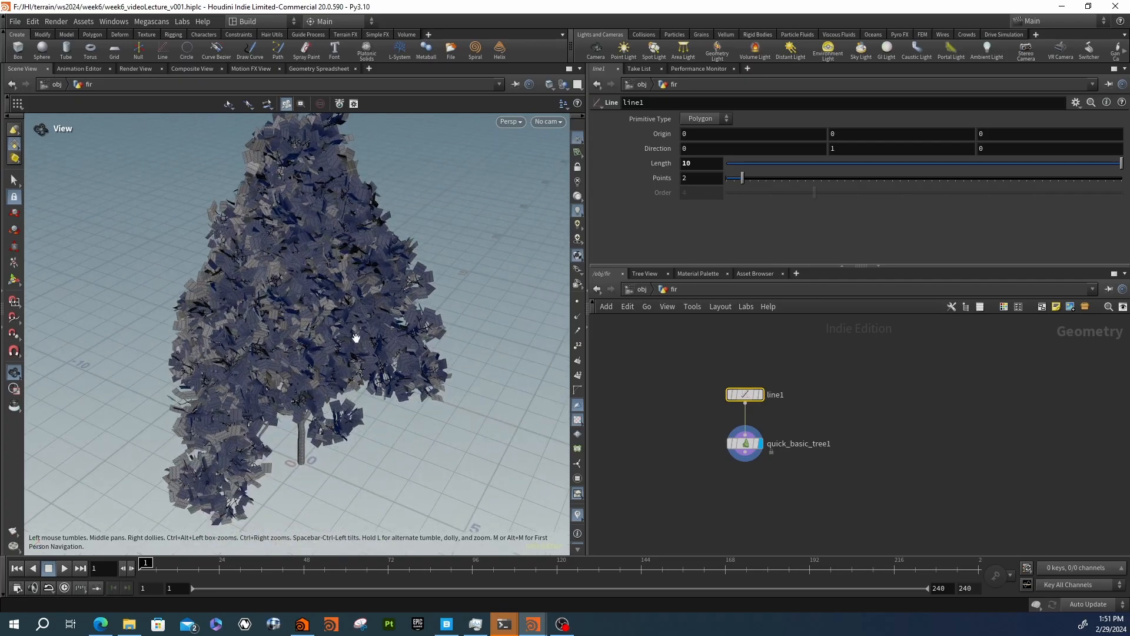
left_click_drag(355, 336, 302, 295)
right_click_drag(302, 295, 405, 369)
middle_click_drag(405, 369, 361, 323)
left_click_drag(361, 323, 272, 335)
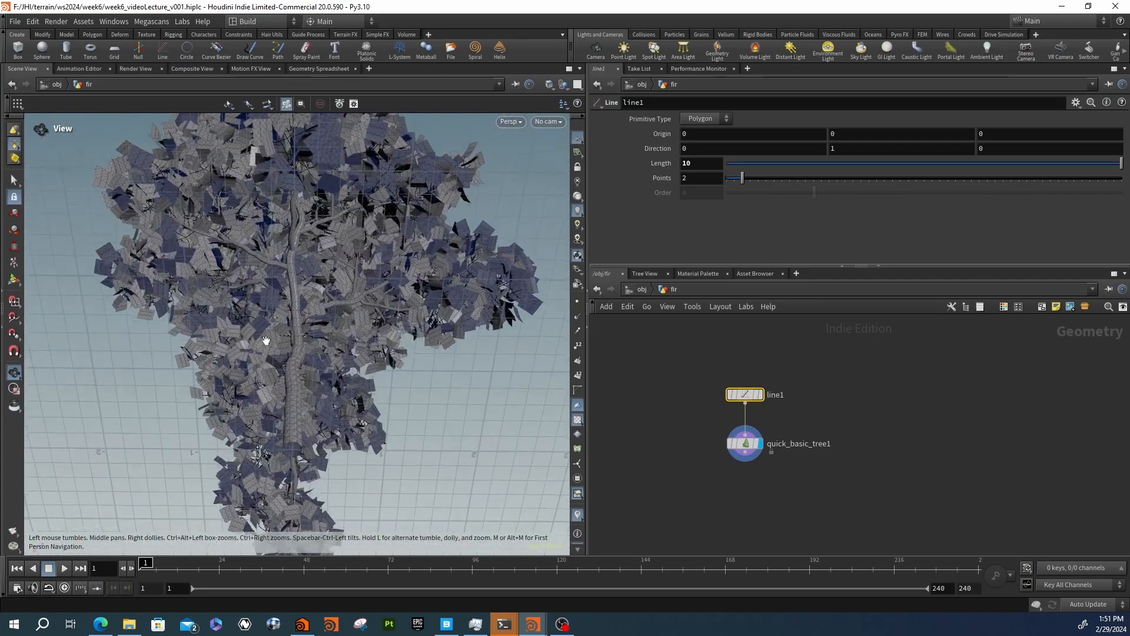
right_click_drag(272, 336, 492, 321)
left_click_drag(492, 320, 374, 327)
Review the quick basic tree's quick settings and its expanded Shape Distort settings
left_click(745, 442)
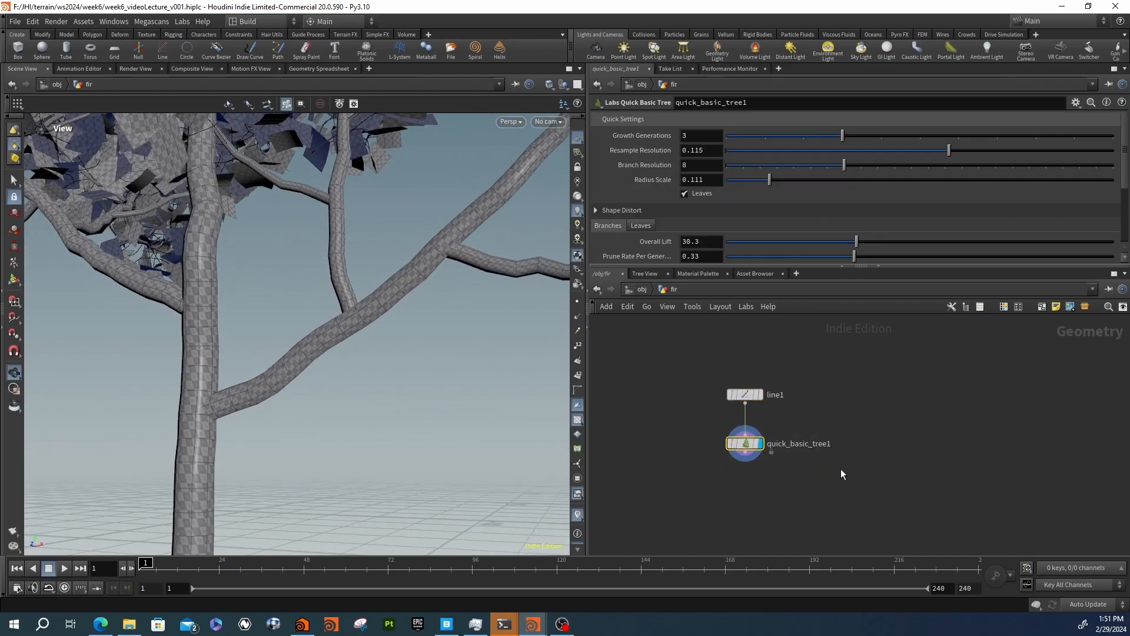
scroll(648, 199, "down", 3)
left_click(618, 166)
scroll(631, 222, "down", 2)
scroll(632, 218, "up", 3)
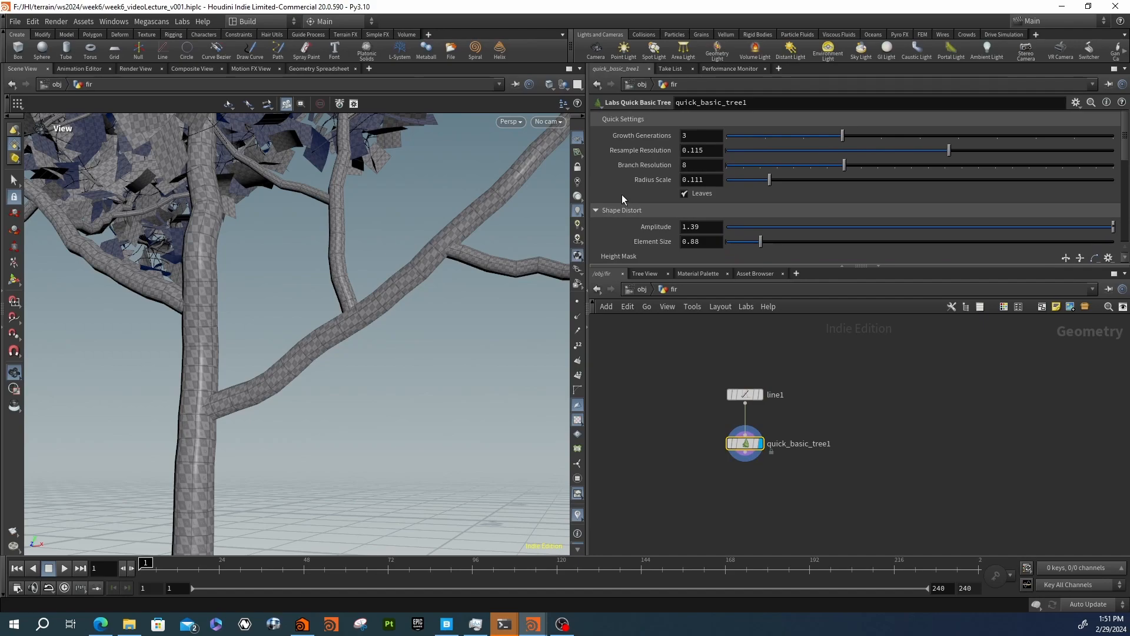
scroll(627, 183, "down", 1)
scroll(628, 183, "up", 1)
Turn off the quick basic tree's leaves and inspect its bare branch structure
left_click(684, 193)
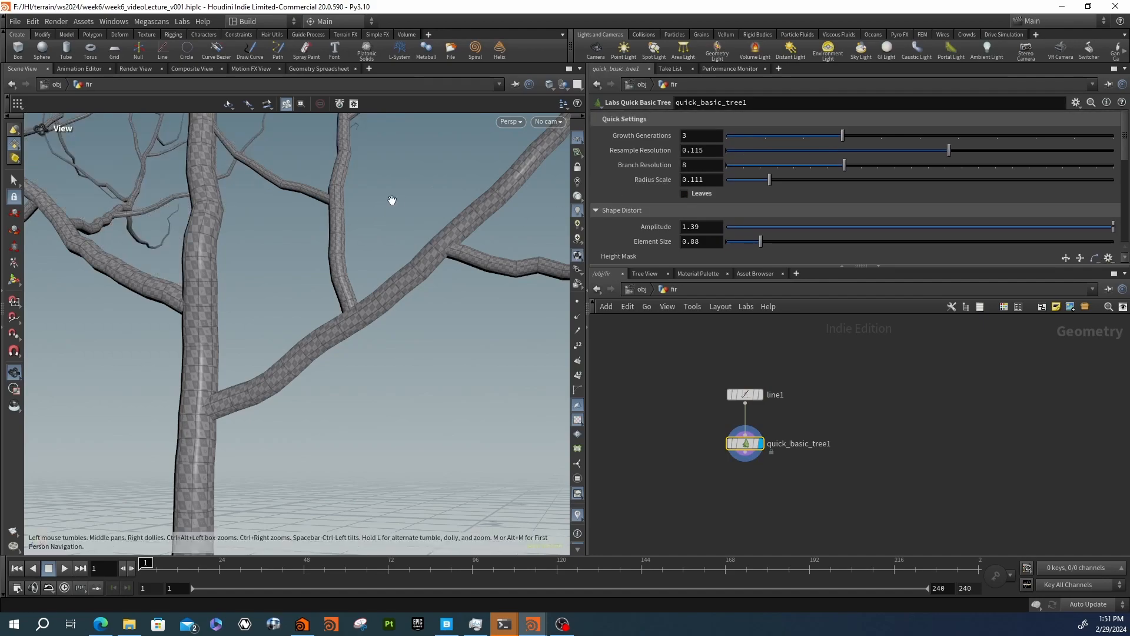
right_click_drag(390, 200, 262, 204)
left_click_drag(262, 204, 371, 272)
right_click_drag(371, 273, 331, 239)
left_click_drag(332, 239, 389, 268)
scroll(653, 203, "down", 3)
Review the quick basic tree's branch settings for lift, prune rate, growable area and bend angles
scroll(648, 208, "down", 6)
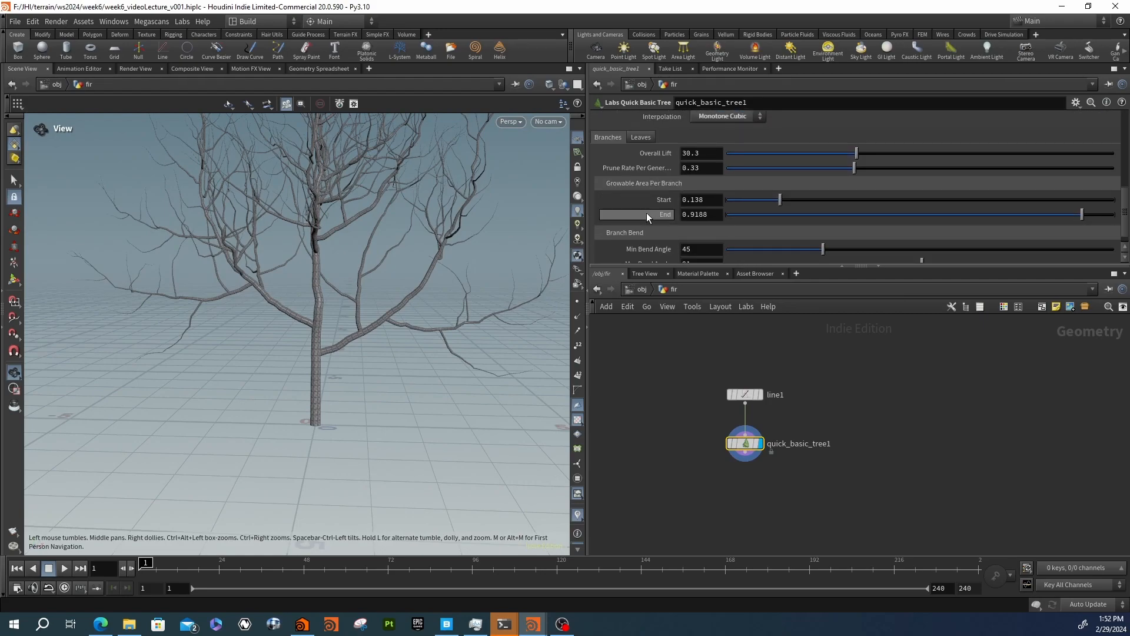
scroll(646, 215, "down", 1)
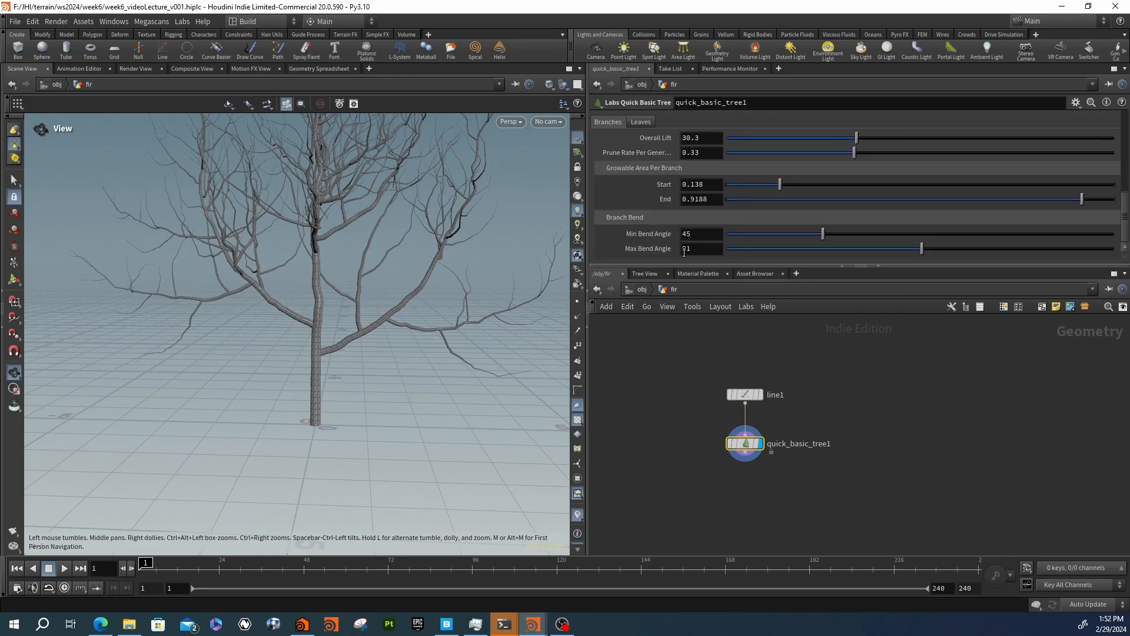
scroll(645, 235, "up", 5)
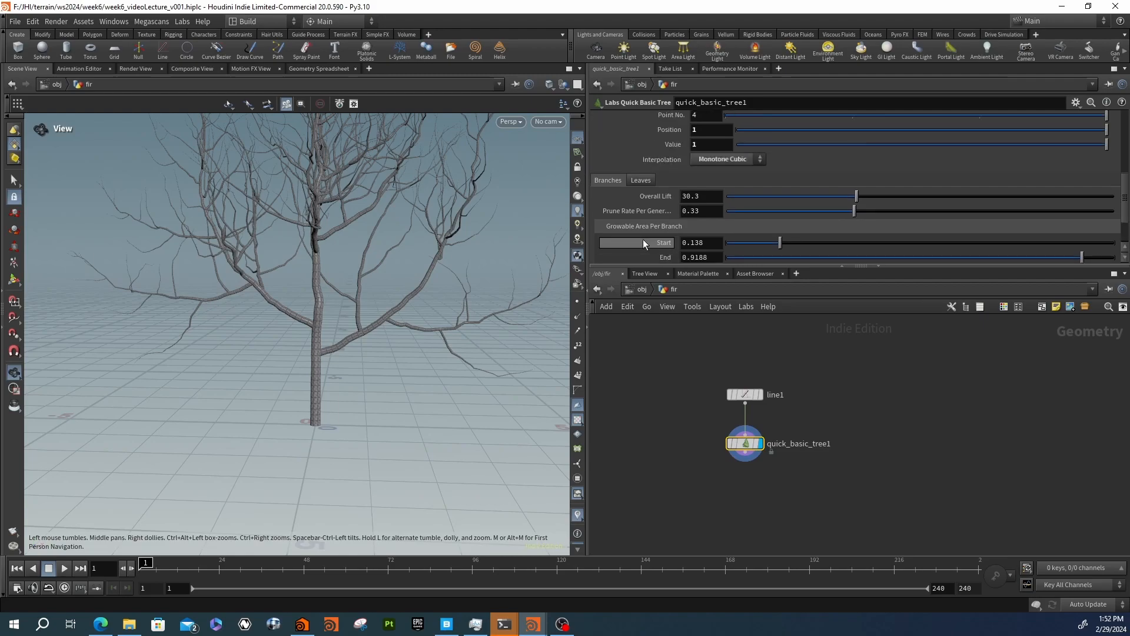
scroll(643, 234, "down", 5)
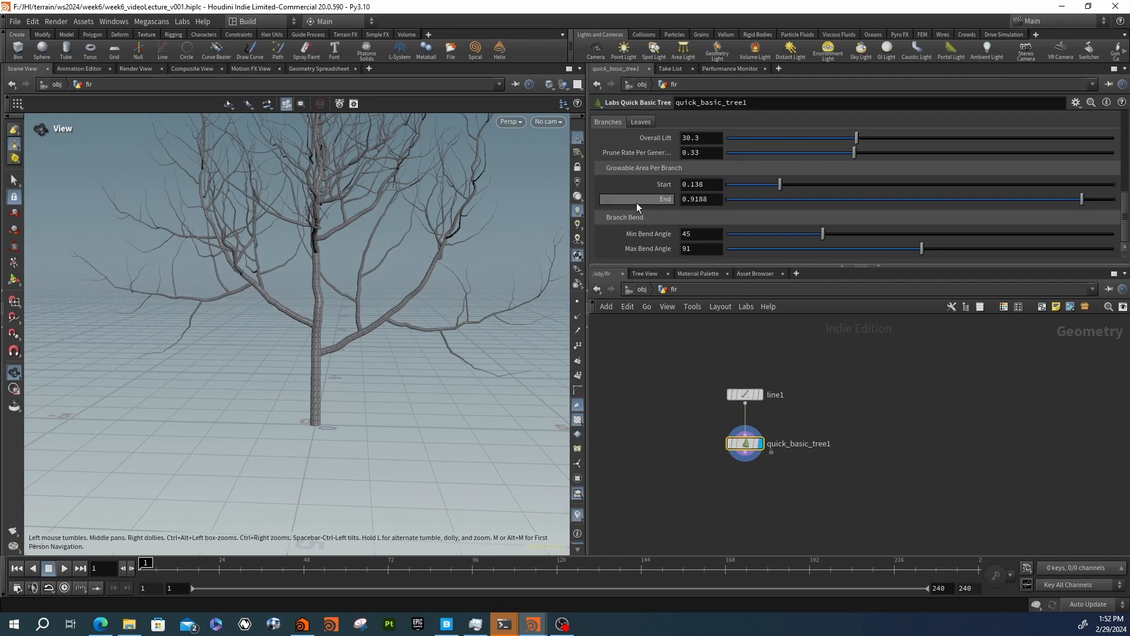
scroll(637, 203, "up", 10)
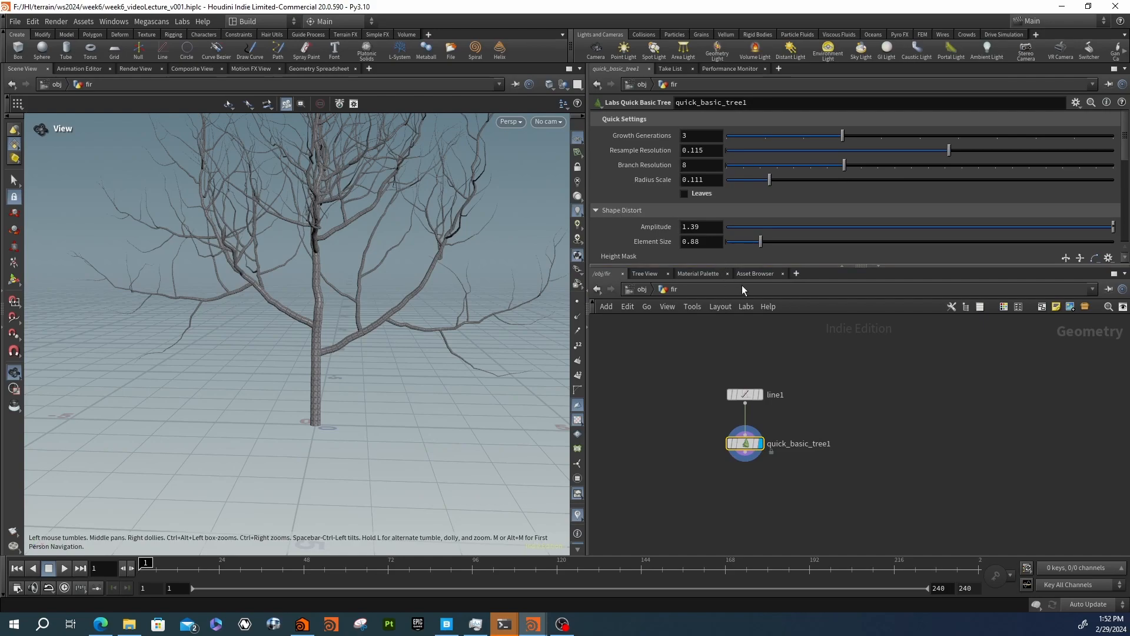
Turn the quick basic tree's leaves back on and view the whole tree from a distance
right_click_drag(412, 210, 62, 238)
right_click_drag(411, 245, 168, 227)
left_click_drag(309, 258, 273, 261)
left_click(685, 194)
left_click_drag(489, 259, 371, 265)
right_click_drag(463, 239, 783, 247)
left_click_drag(276, 283, 369, 295)
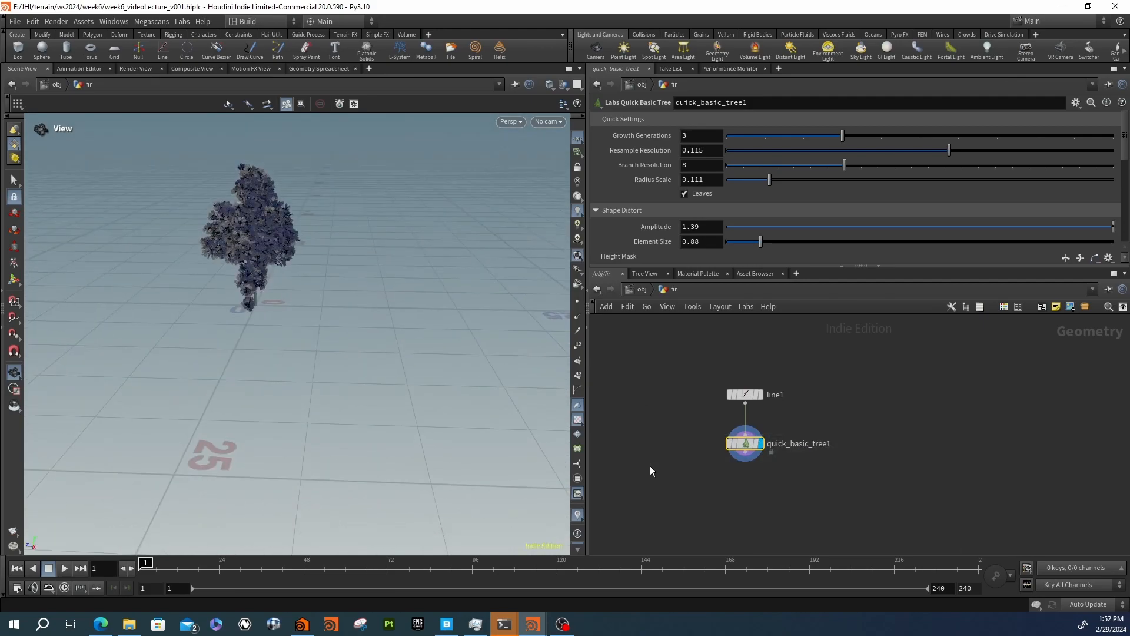
Delete the quick basic tree node and place a Labs Tree Controller node beside the line
key("Delete")
key("Tab")
type("tree")
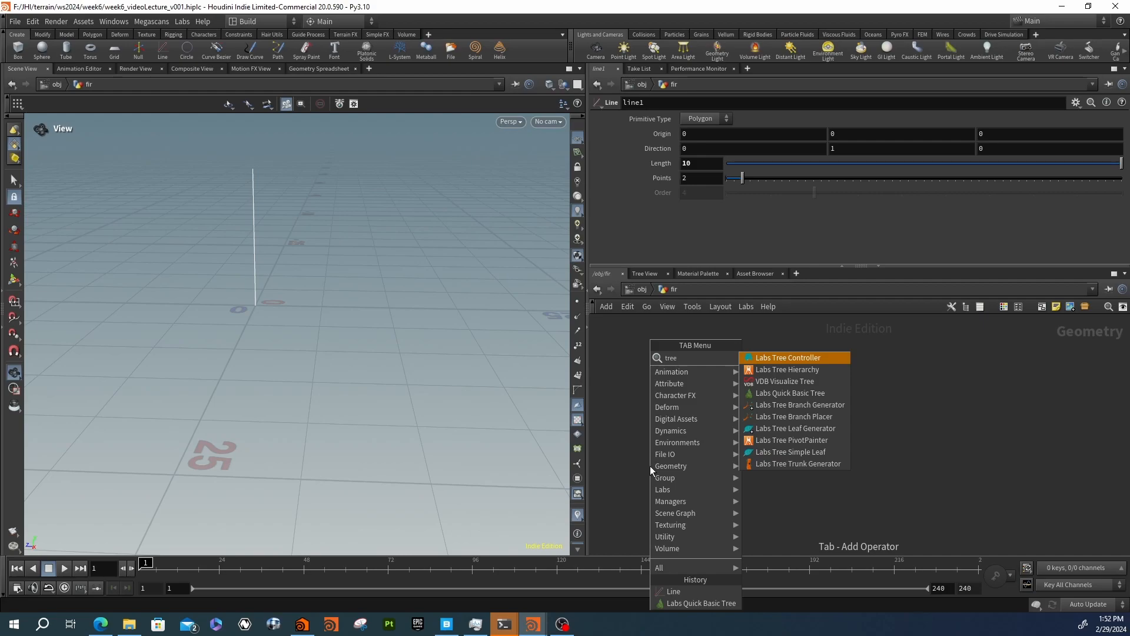
key("Down")
key("Down")
key("Down")
key("Down")
key("Down")
key("Down")
key("Down")
key("Down")
key("Down")
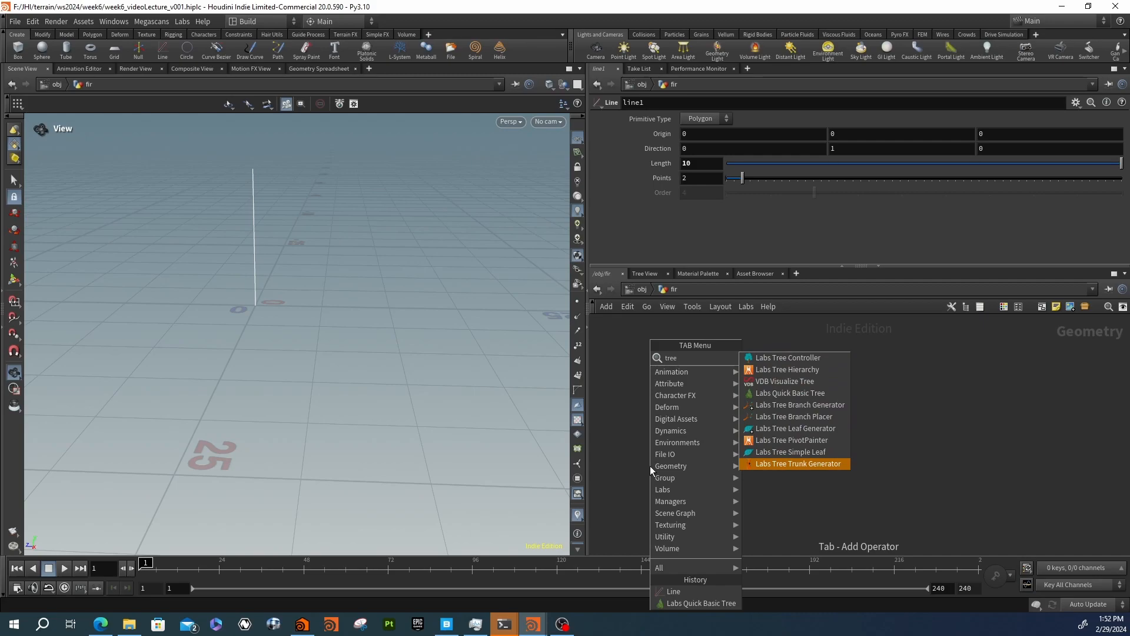
key("Up")
key("Up")
key("Up")
key("Up")
key("Up")
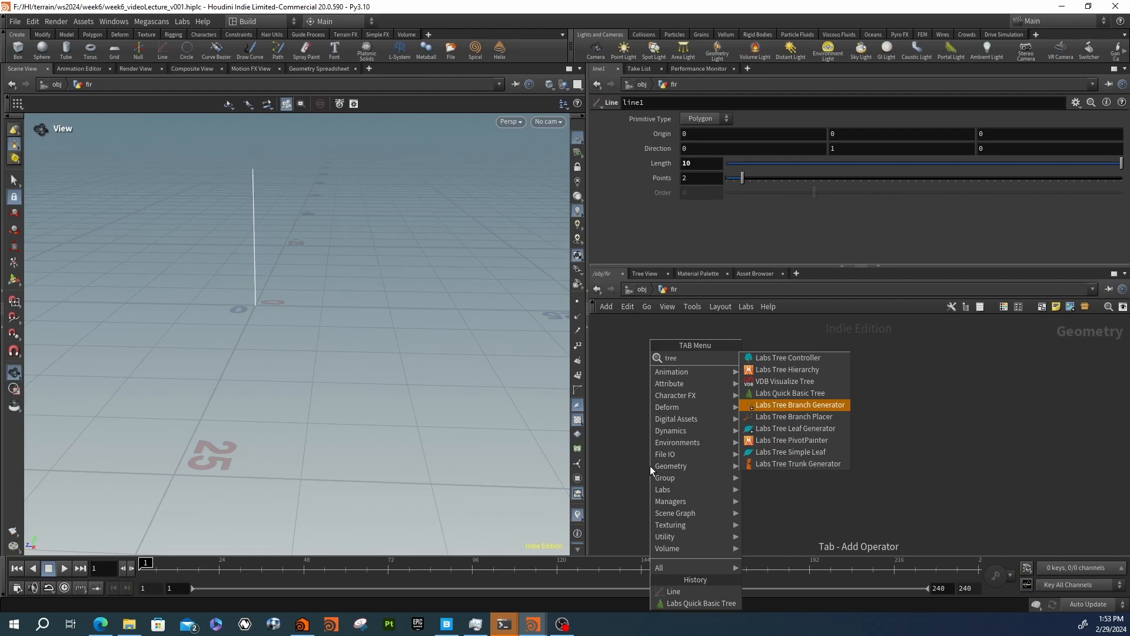
key("Up")
key("Up")
key("Up")
key("Up")
key("Return")
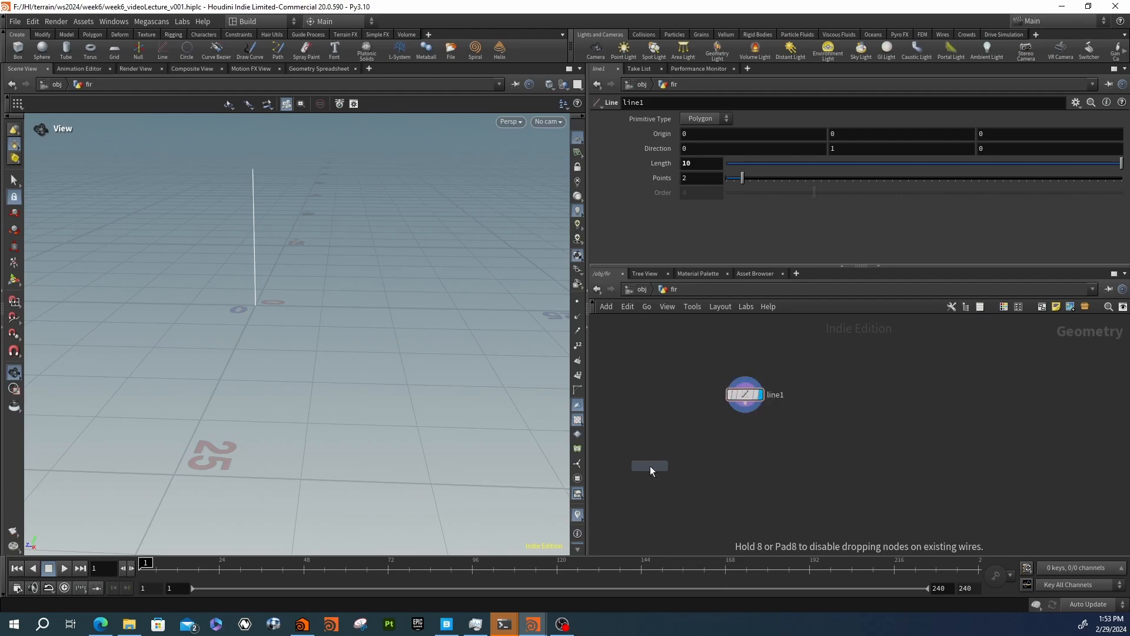
left_click(650, 465)
left_click_drag(648, 466, 846, 401)
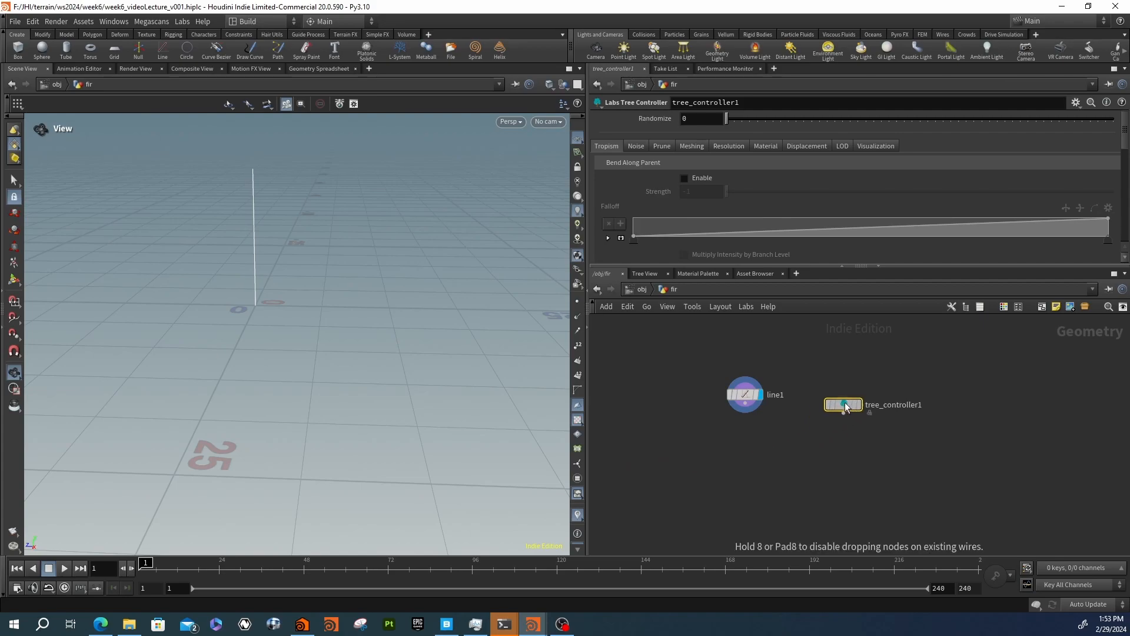
Add a Labs Tree Trunk Generator node below the line and the tree controller
key("Tab")
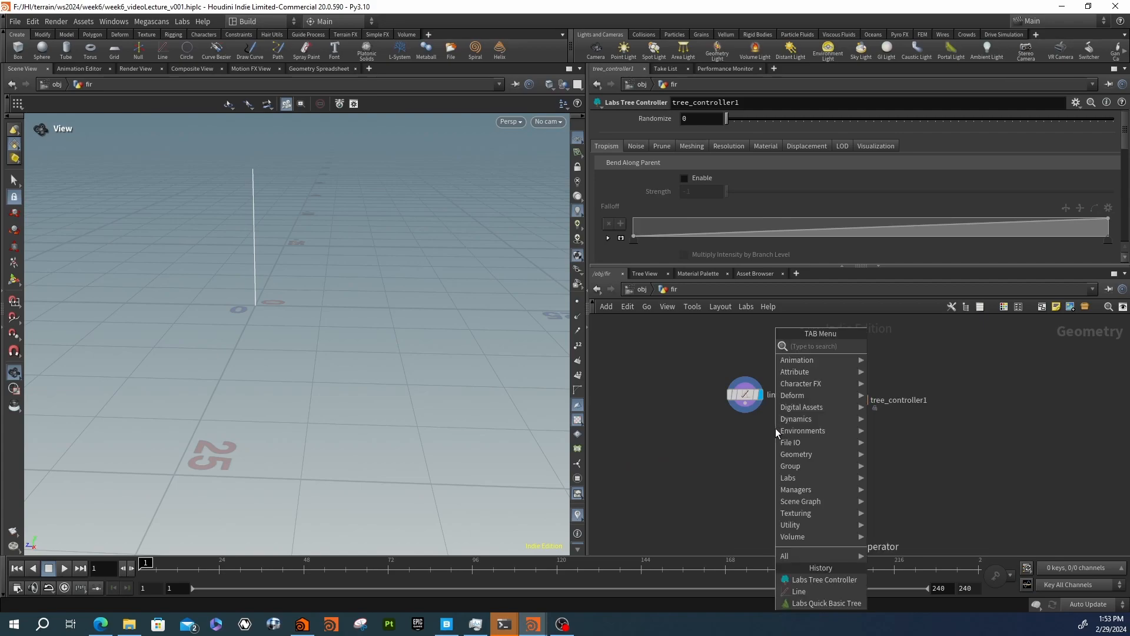
type("trun")
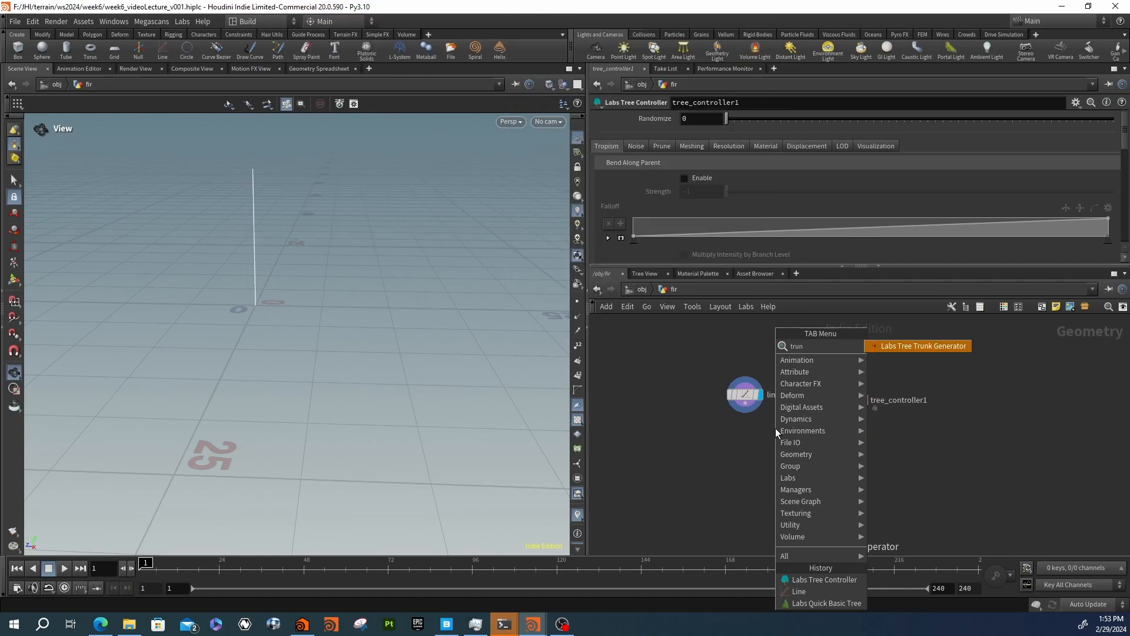
key("Return")
left_click(783, 460)
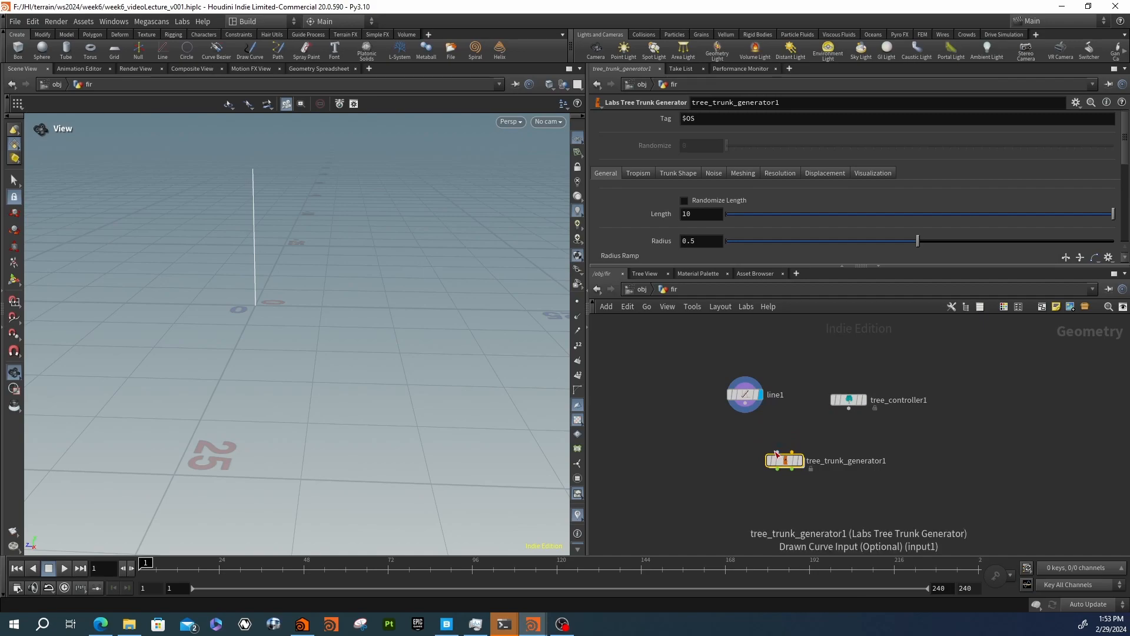
Connect the tree controller and the line to the trunk generator's controller and drawn curve inputs, and display the trunk
scroll(781, 454, "up", 3)
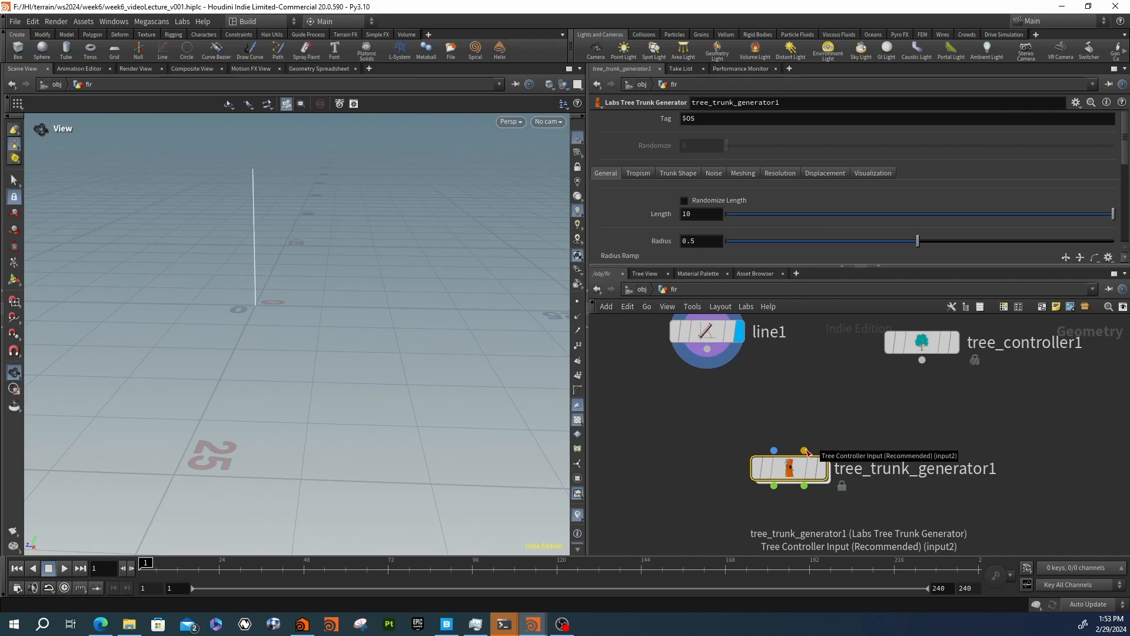
left_click_drag(805, 451, 922, 377)
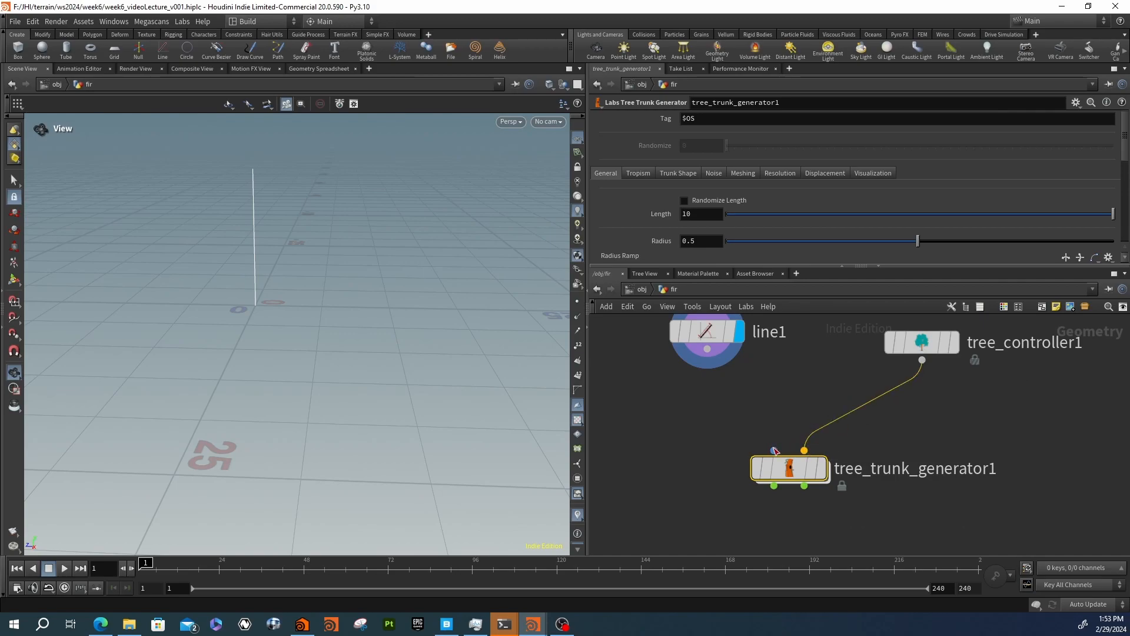
left_click_drag(774, 450, 707, 350)
mouse_move(828, 469)
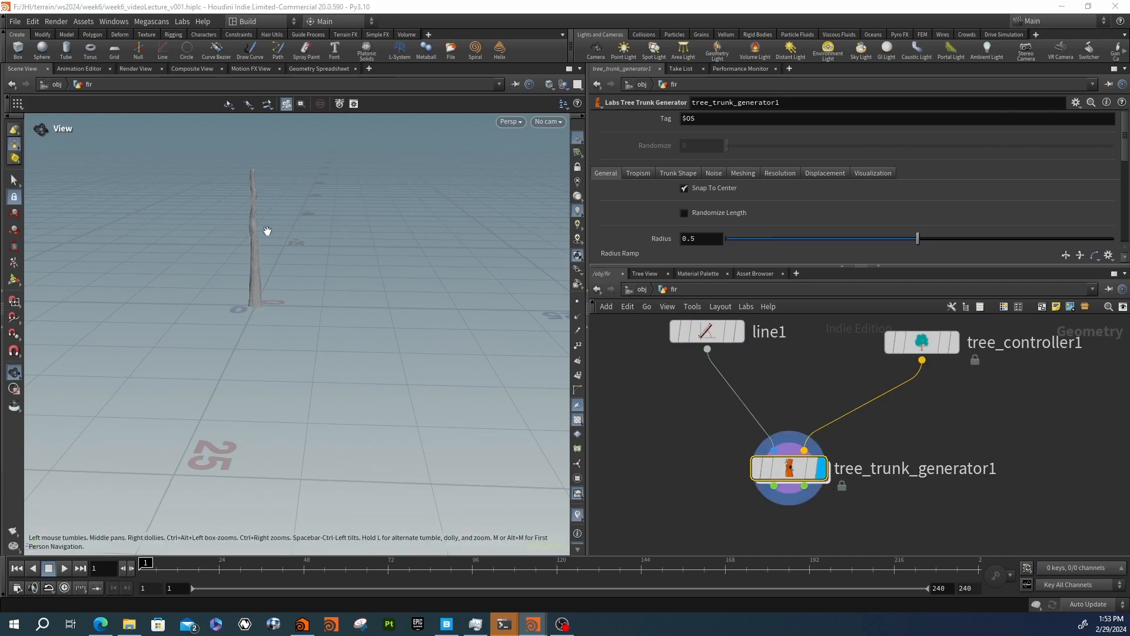
Examine the generated trunk's shape and taper from base to tip from several angles
right_click_drag(286, 260, 325, 217)
middle_click_drag(325, 217, 351, 309)
right_click_drag(242, 260, 313, 272)
left_click_drag(360, 279, 422, 277)
middle_click_drag(265, 193, 271, 242)
right_click_drag(271, 242, 362, 231)
left_click_drag(362, 231, 317, 271)
left_click_drag(310, 227, 333, 209)
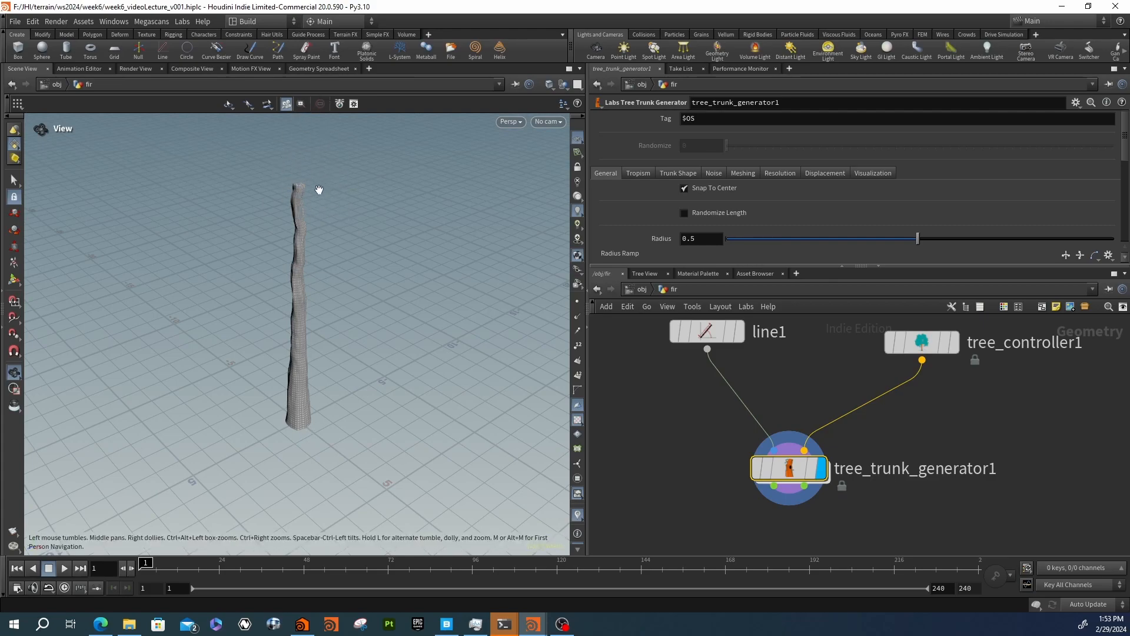
left_click_drag(310, 185, 260, 168)
right_click_drag(339, 314, 484, 272)
left_click_drag(485, 273, 218, 272)
Add and display a Labs Tree Branch Generator node fed by both outputs of the trunk generator
middle_click_drag(908, 466, 869, 443)
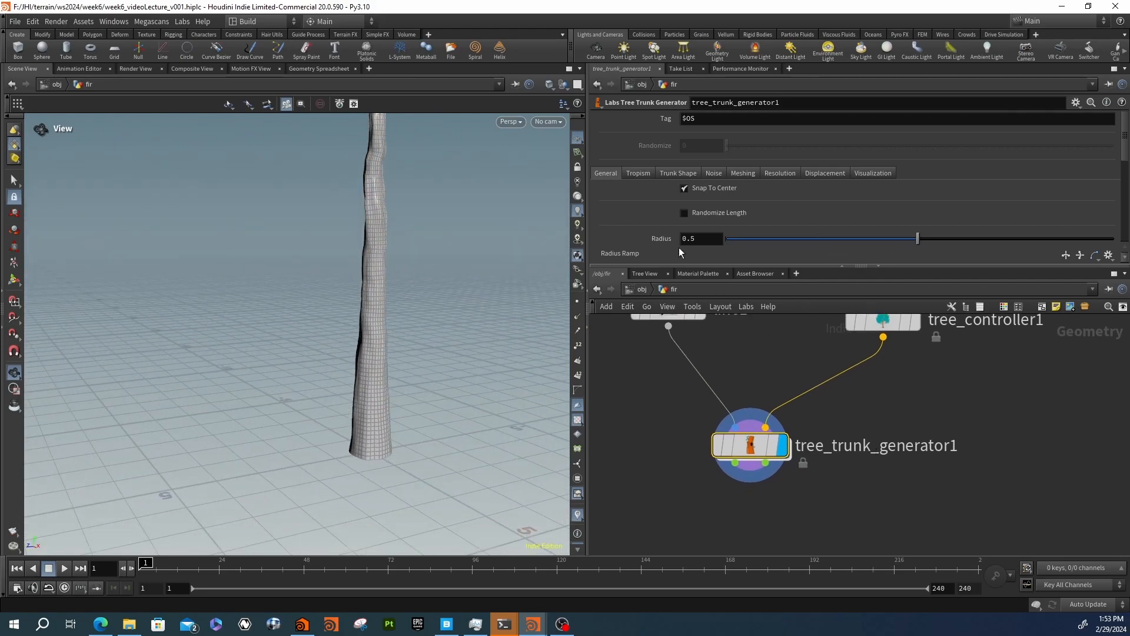
middle_click_drag(758, 480, 775, 425)
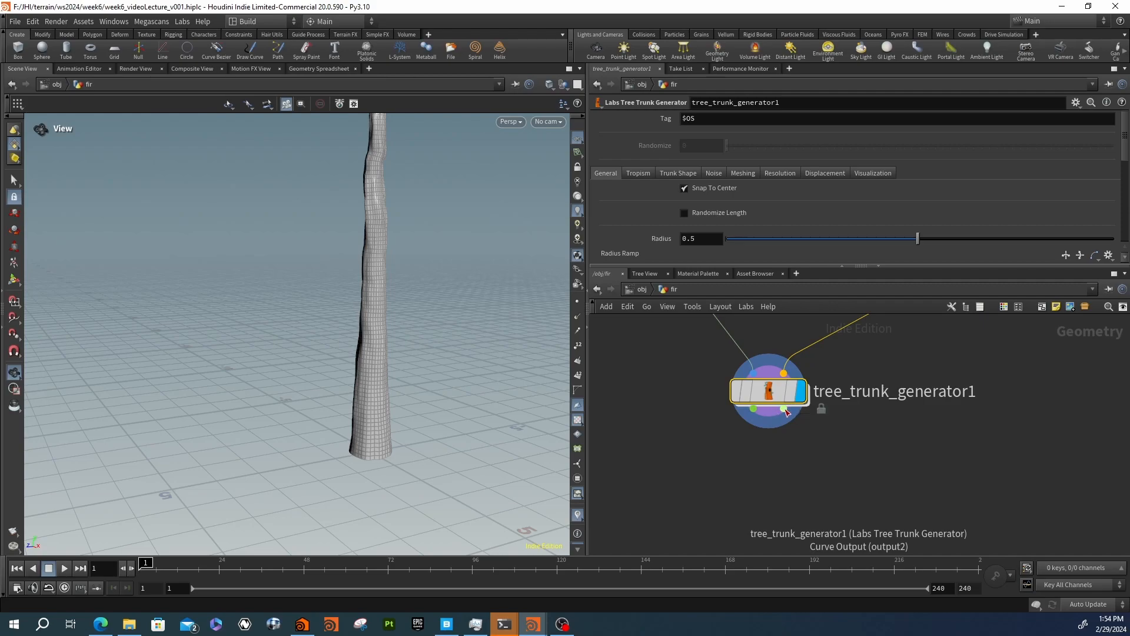
scroll(813, 447, "down", 3)
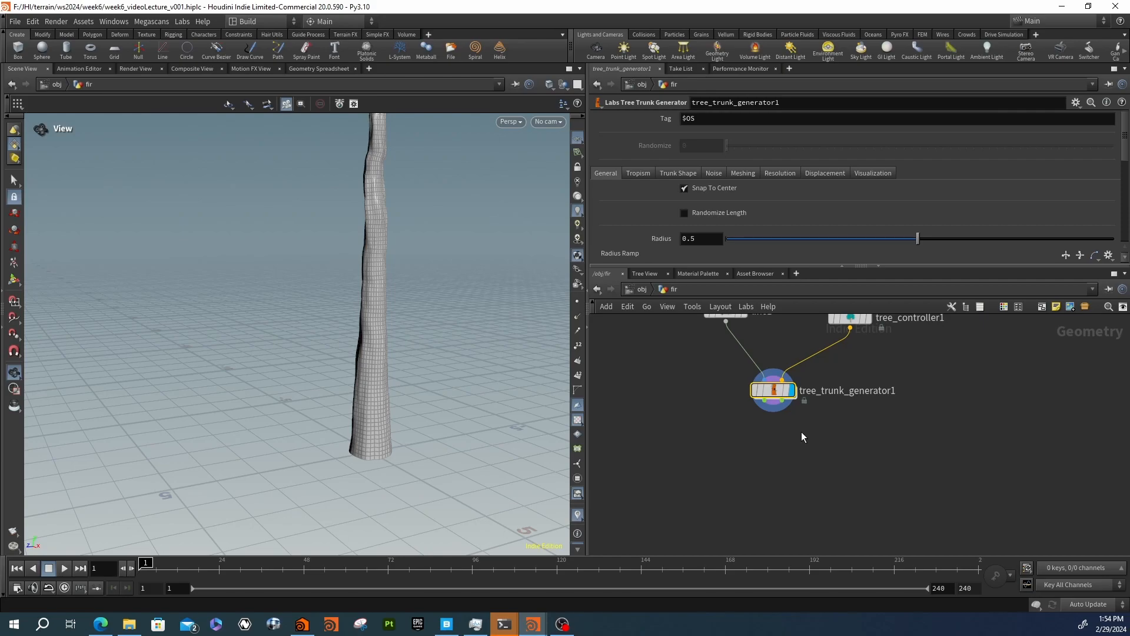
scroll(776, 414, "up", 2)
scroll(776, 414, "down", 5)
scroll(776, 413, "up", 2)
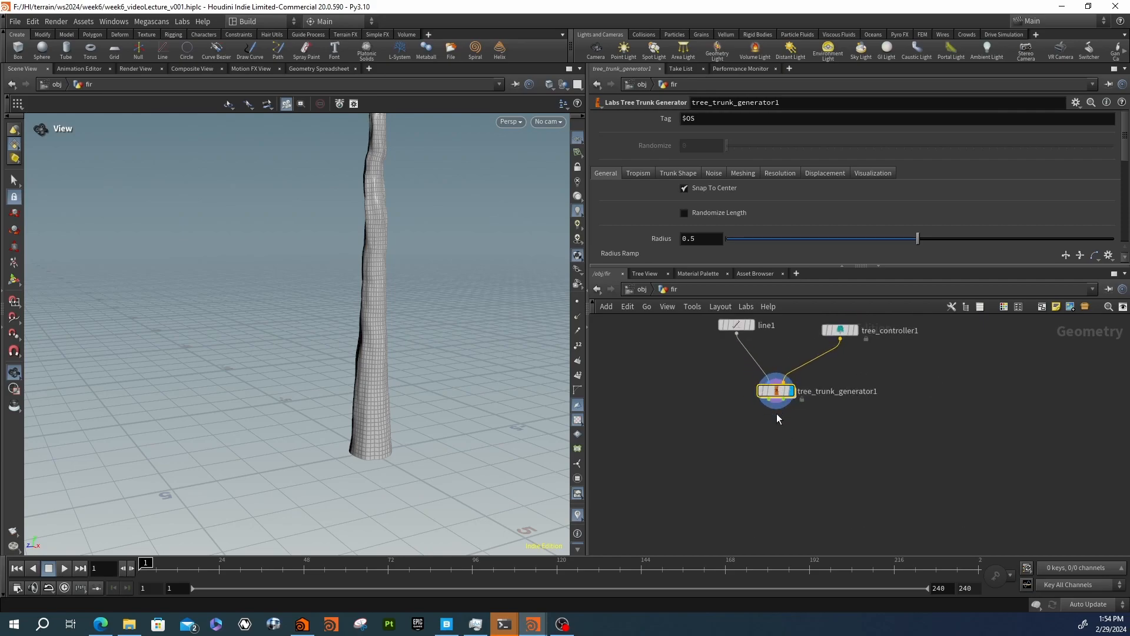
scroll(778, 416, "up", 1)
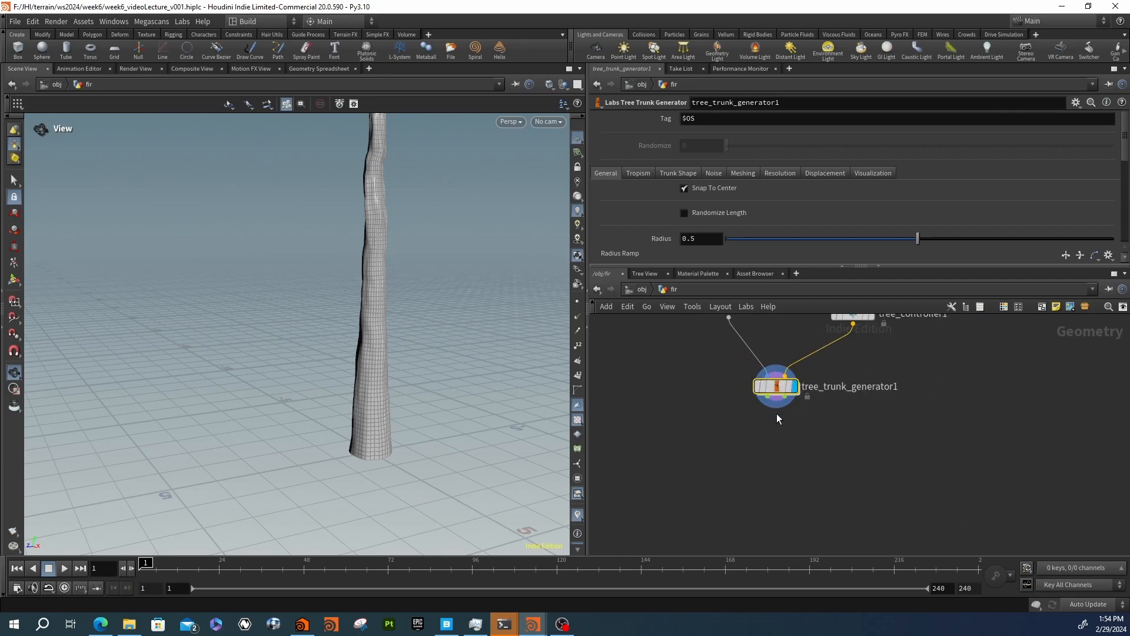
key("Tab")
type("b")
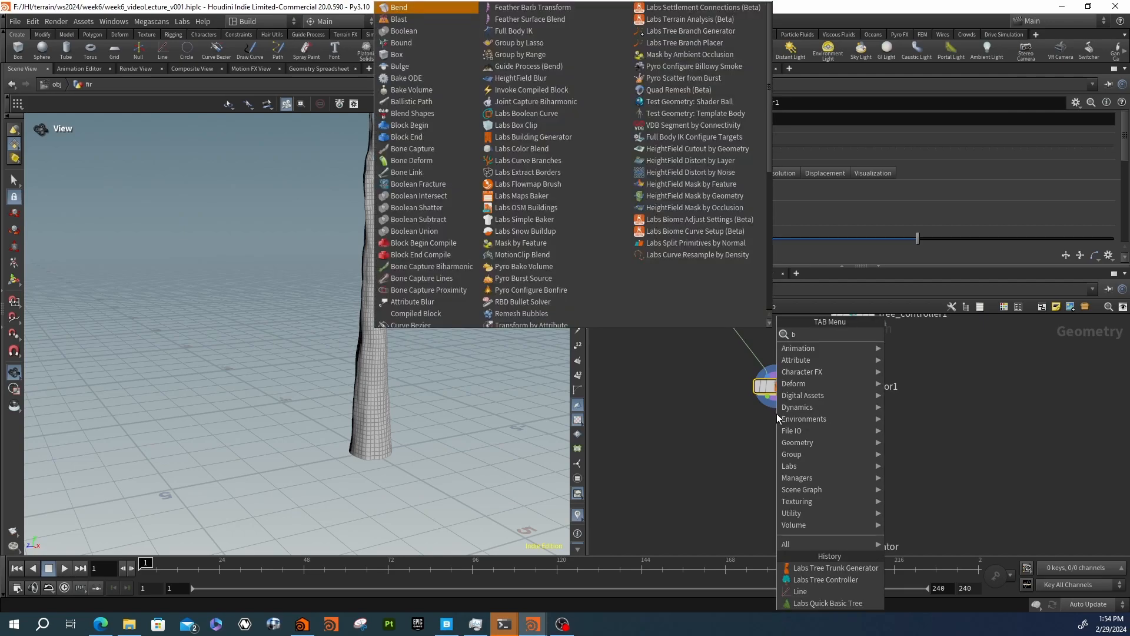
type("ranc")
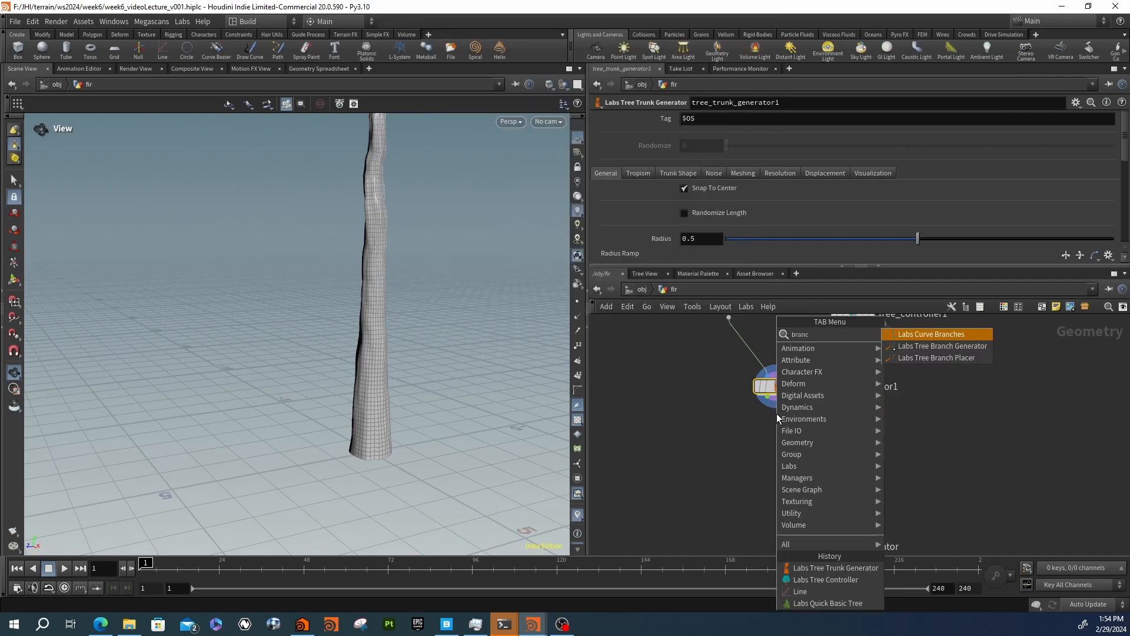
key("Down")
key("Return")
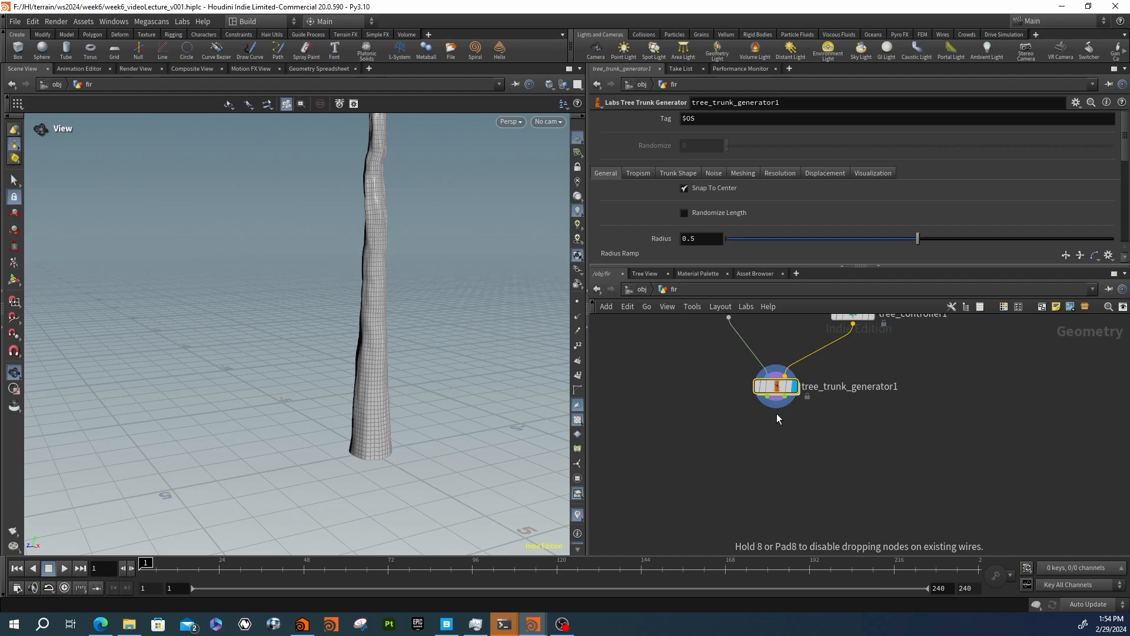
left_click(776, 413)
mouse_move(776, 413)
left_mouse_down()
mouse_move(777, 438)
mouse_move(770, 429)
mouse_move(787, 430)
left_mouse_up()
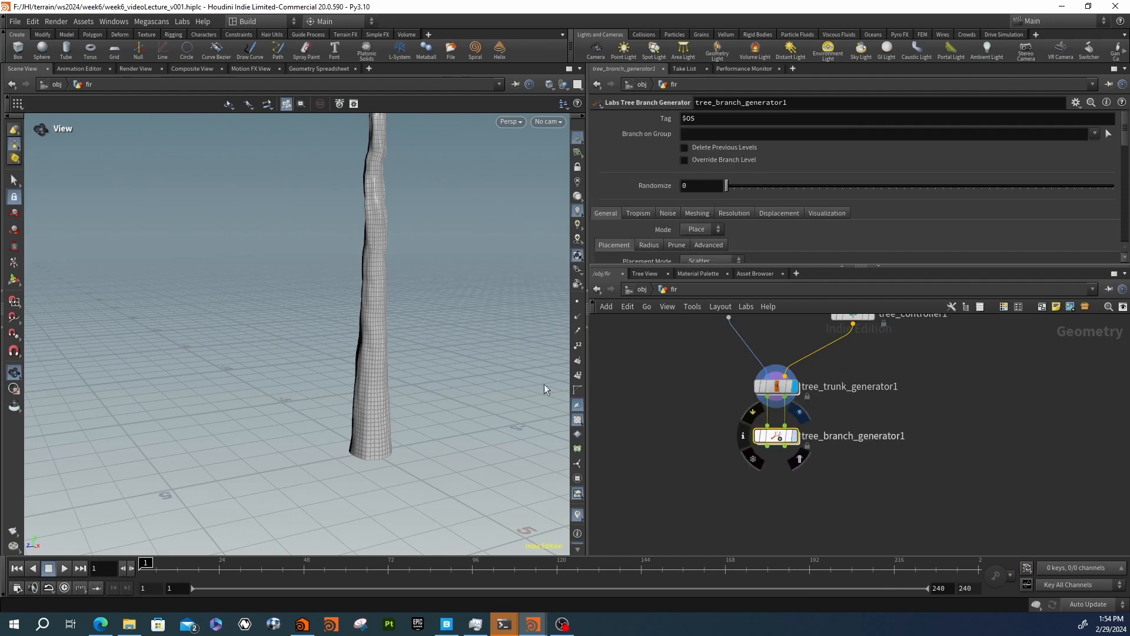
Examine the placement and shape of the generated branches along the whole trunk
left_click_drag(454, 261, 218, 217)
scroll(326, 253, "down", 5)
scroll(454, 207, "up", 5)
left_click_drag(449, 249, 361, 252)
scroll(482, 245, "down", 5)
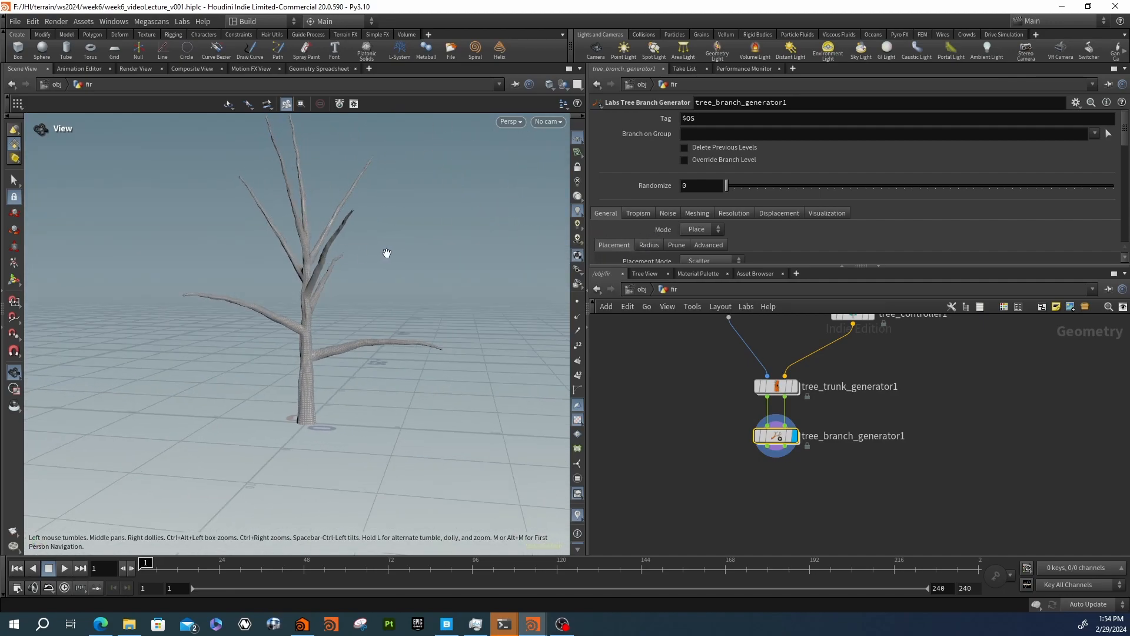
middle_click_drag(860, 359, 848, 409)
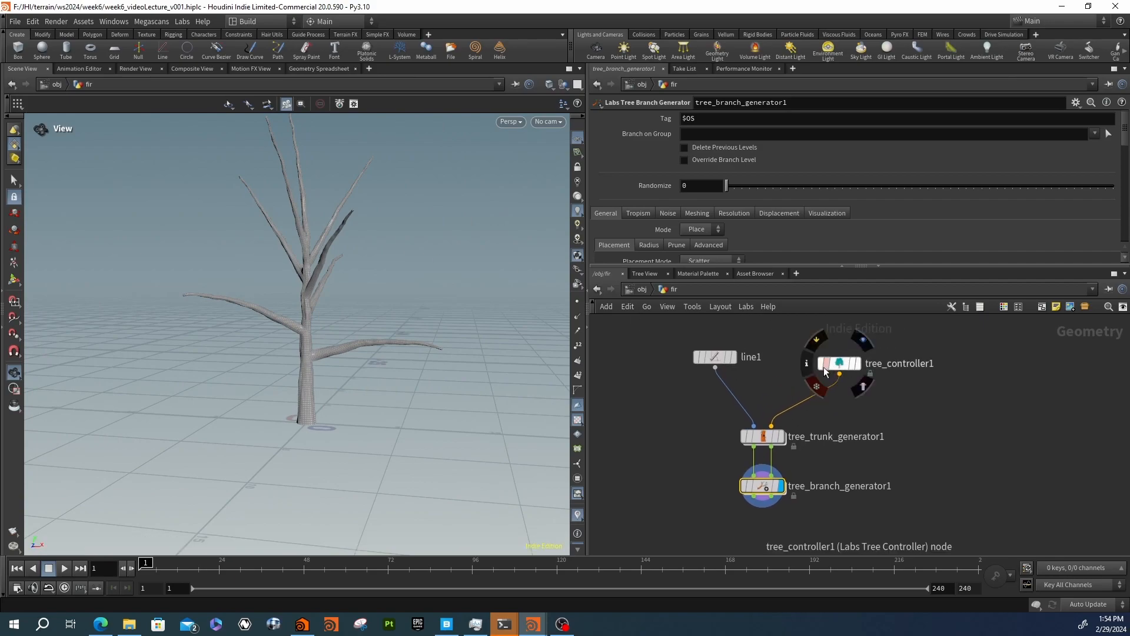
scroll(849, 376, "up", 3)
scroll(812, 353, "down", 5)
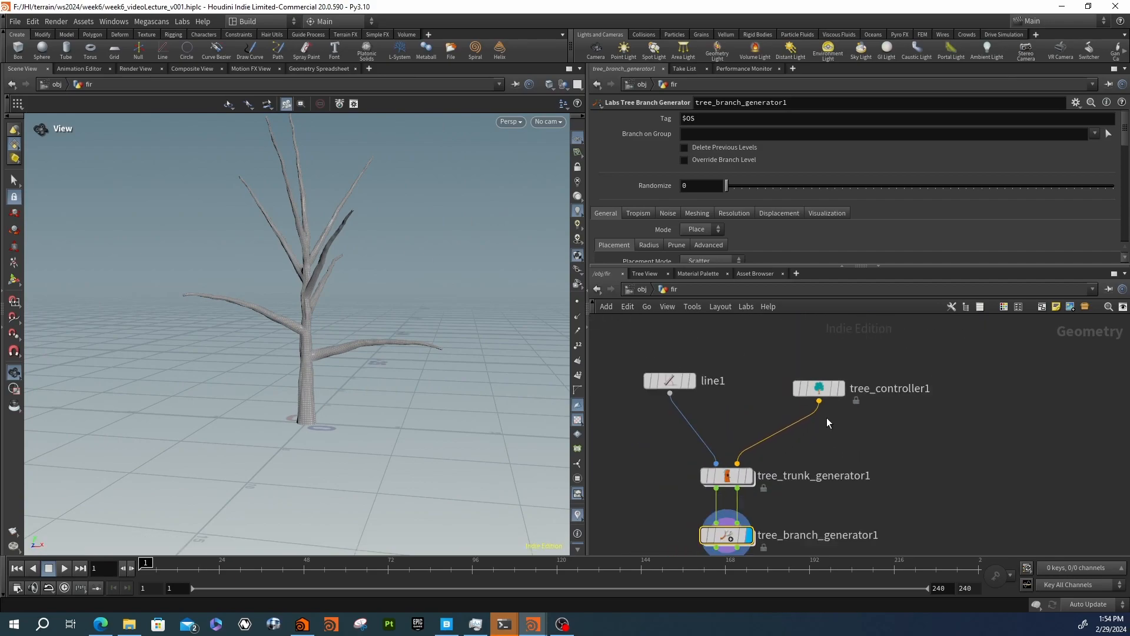
left_click(829, 392)
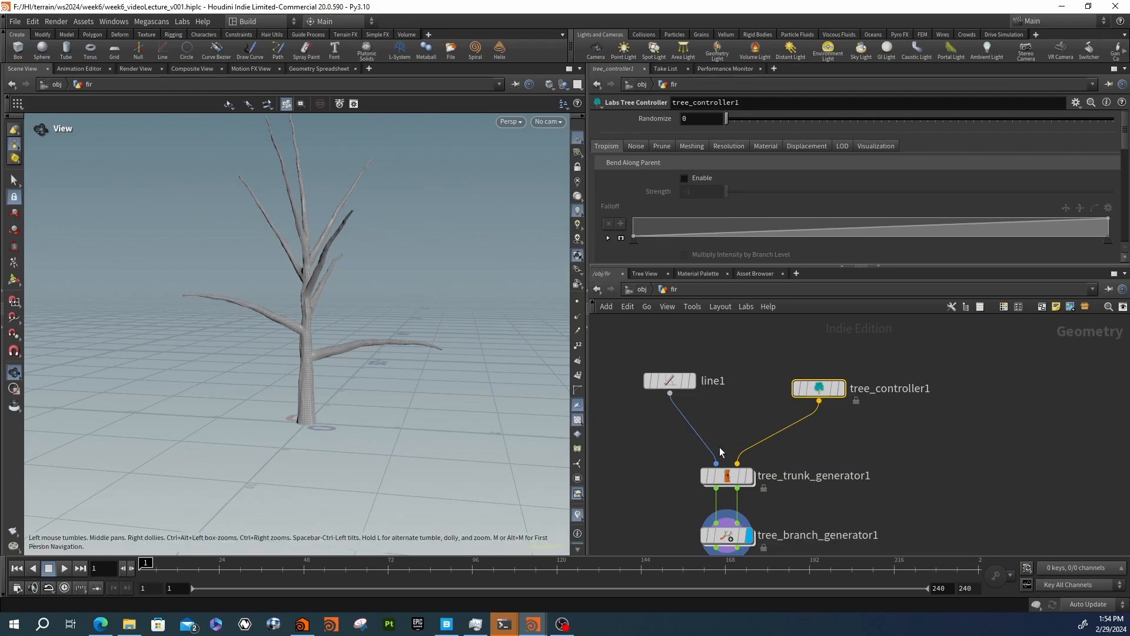
Duplicate the branch generator and feed both outputs of the first branch generator into the copy
middle_click_drag(715, 440, 717, 306)
left_click(701, 402)
key("ctrl+c")
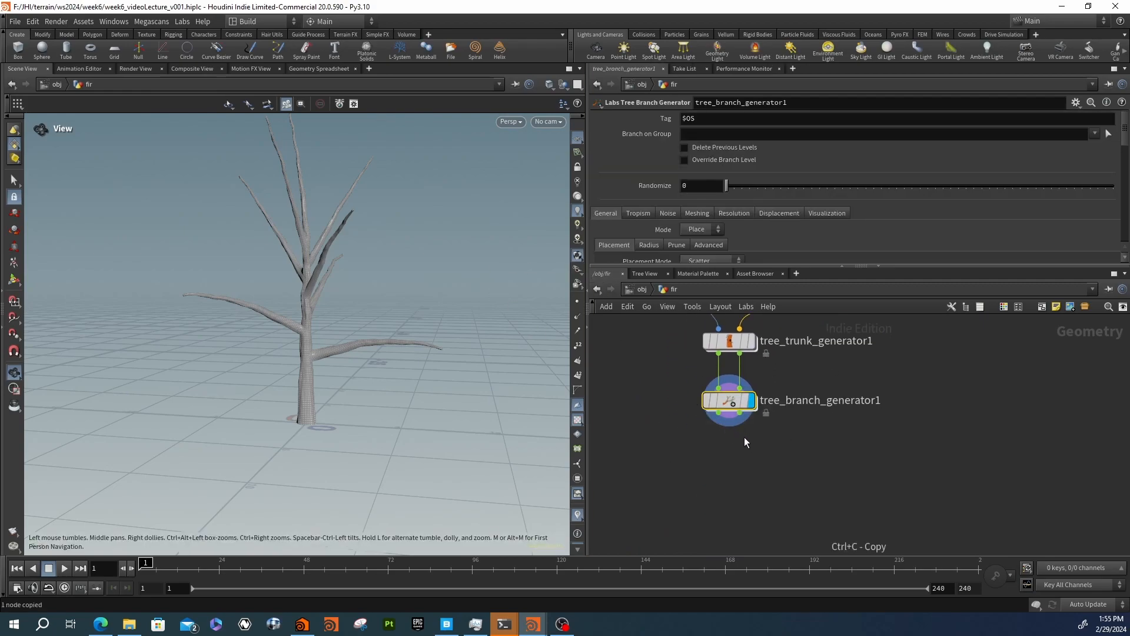
key("ctrl+v")
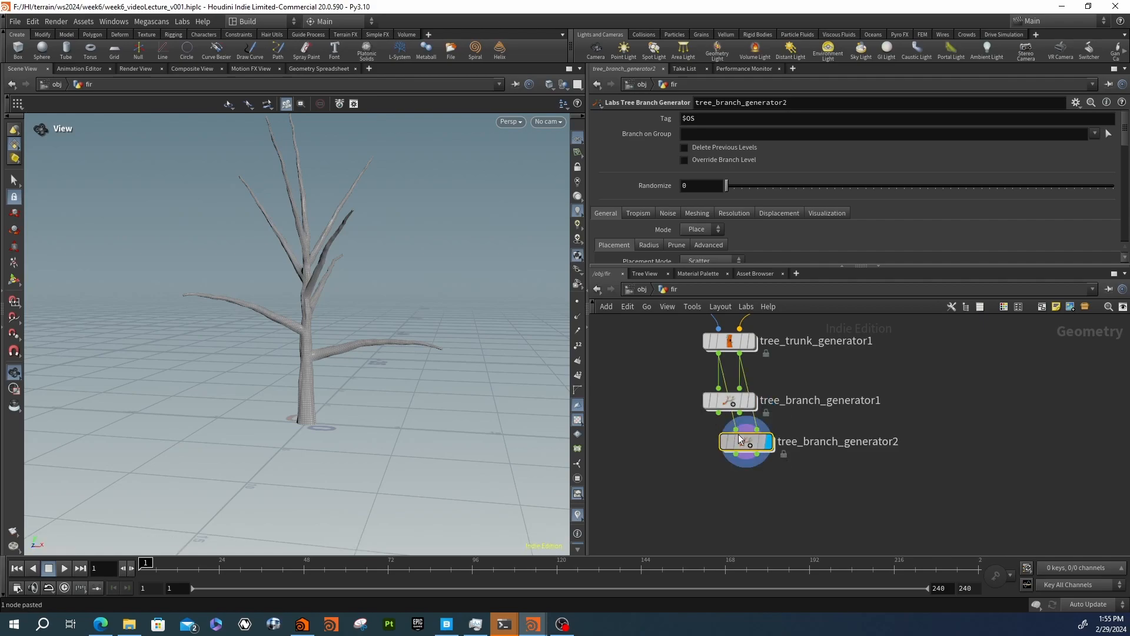
left_click_drag(719, 413, 740, 458)
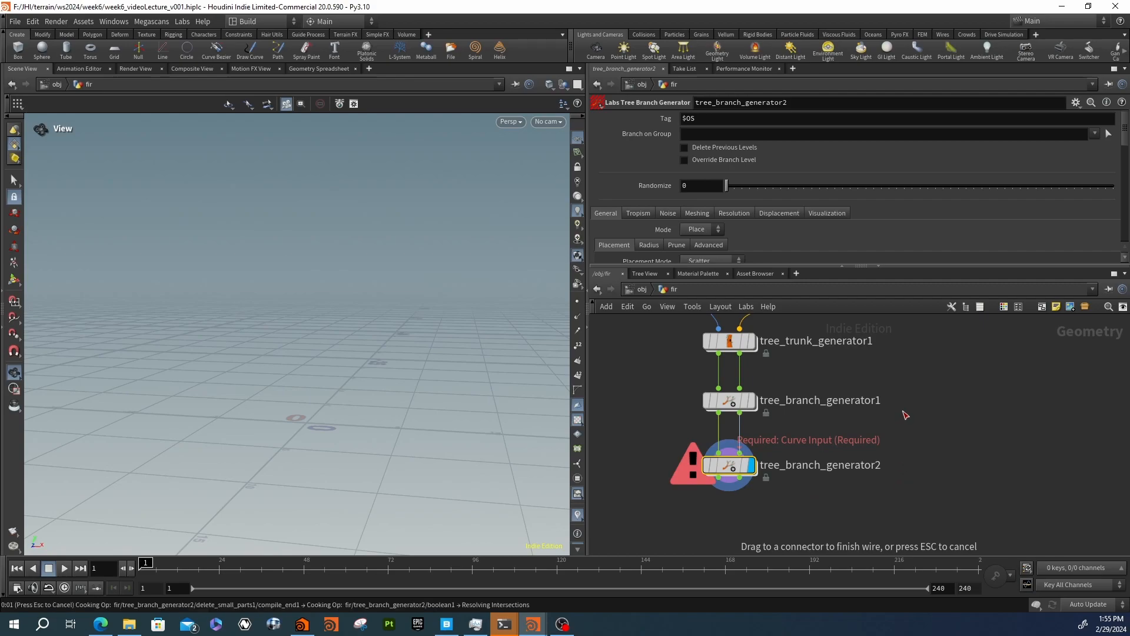
Examine the tree with its second level of branches and compare it with the fir tree photos in the browser
mouse_move(353, 348)
left_mouse_down()
mouse_move(356, 313)
mouse_move(342, 361)
mouse_move(462, 282)
mouse_move(341, 268)
mouse_move(318, 380)
mouse_move(147, 359)
mouse_move(108, 386)
mouse_move(359, 365)
left_mouse_up()
left_click_drag(297, 323, 376, 346)
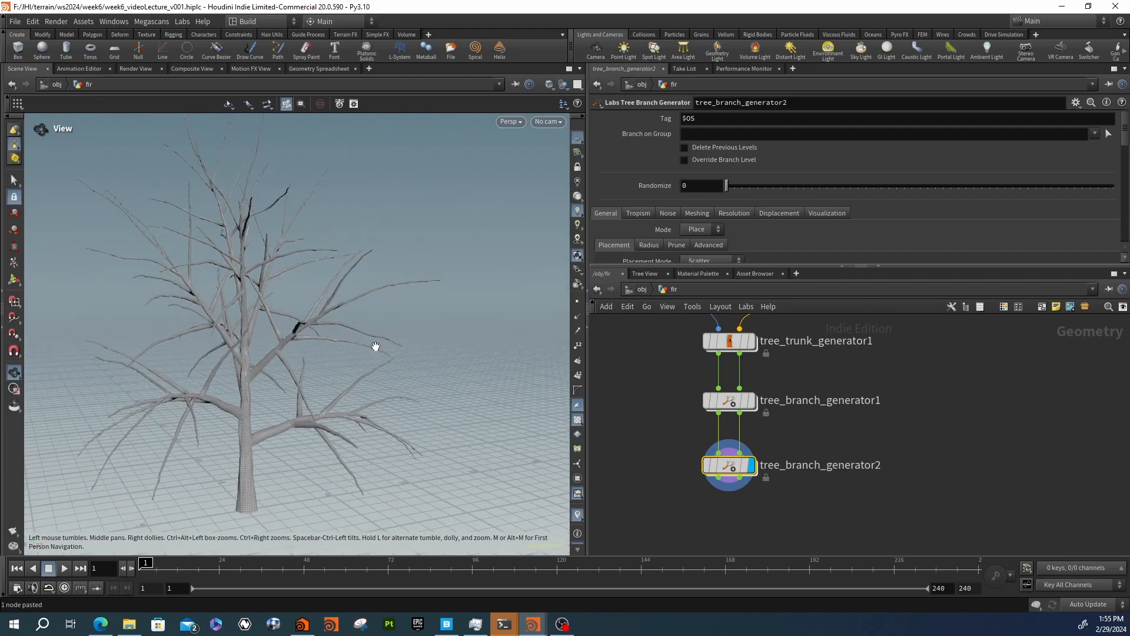
left_click(103, 625)
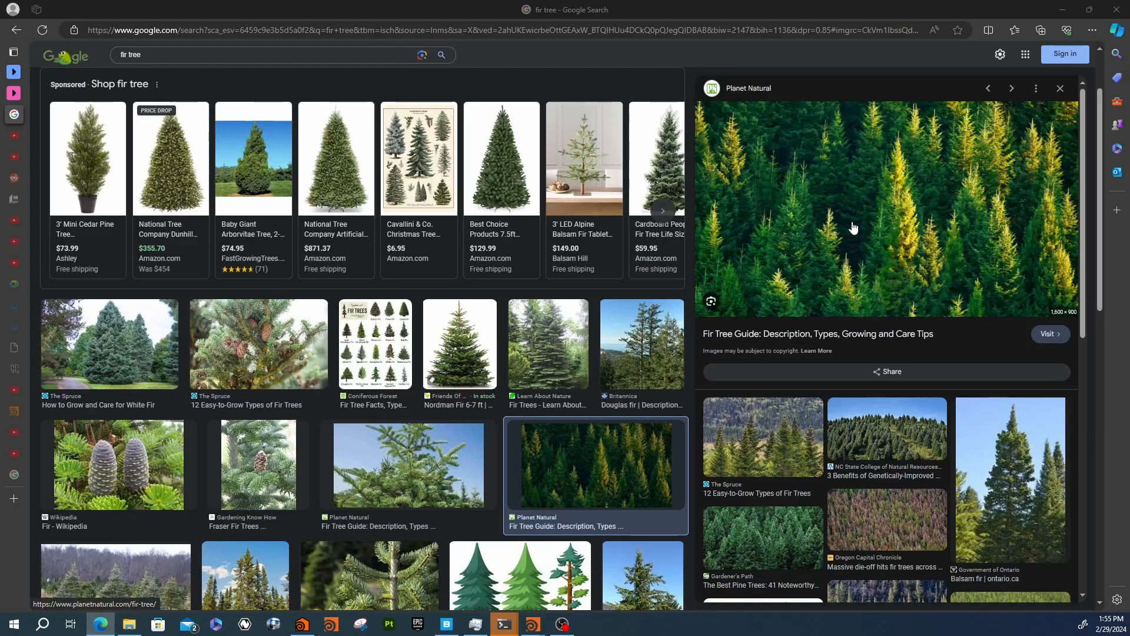
key("alt+Tab")
Review the tree controller's tropism and line noise settings
middle_click_drag(864, 399, 804, 491)
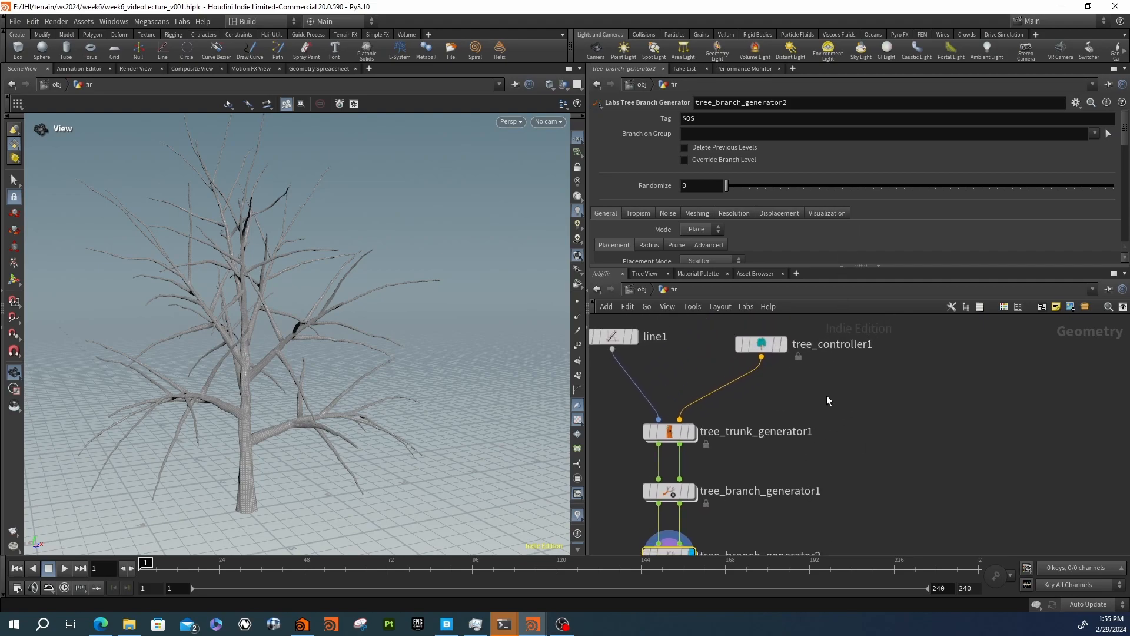
left_click(763, 344)
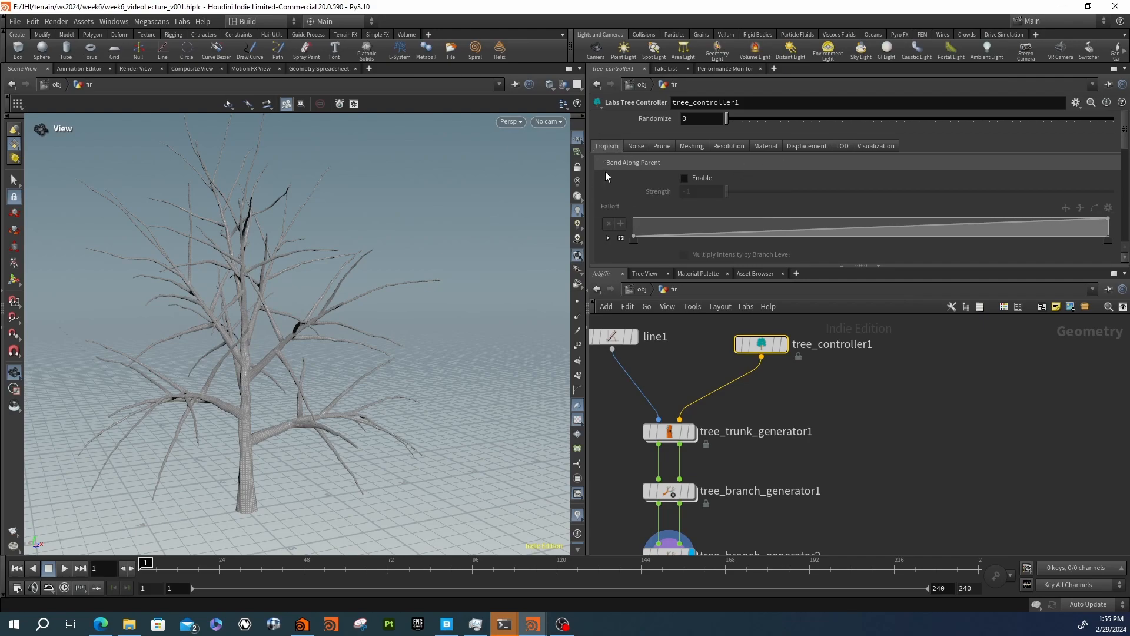
scroll(647, 200, "down", 5)
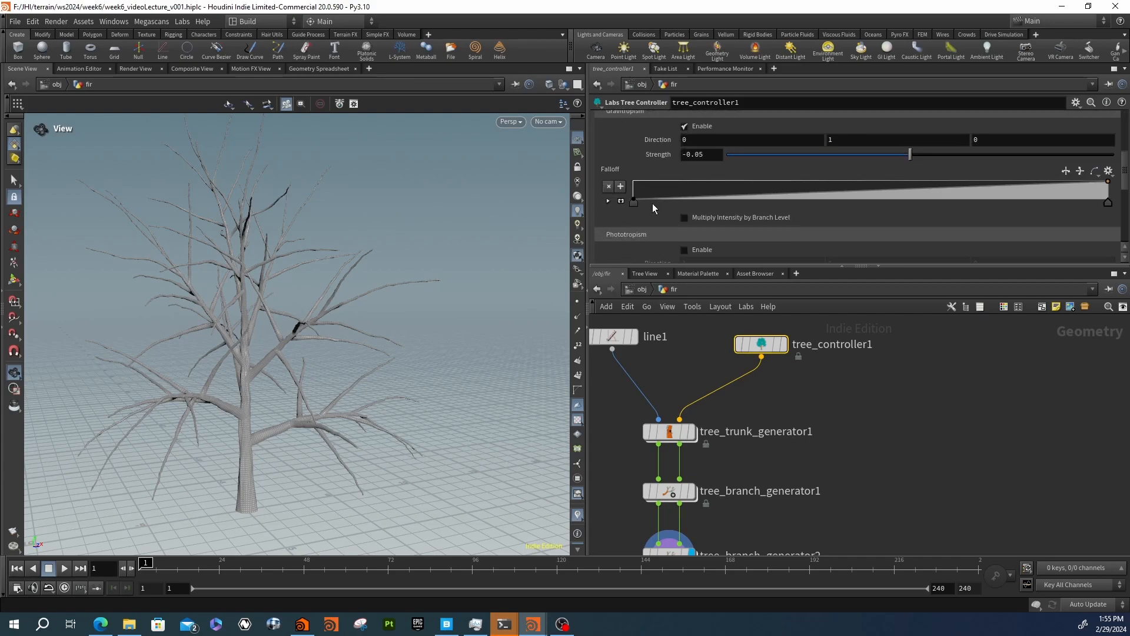
scroll(643, 217, "up", 1)
scroll(628, 204, "up", 4)
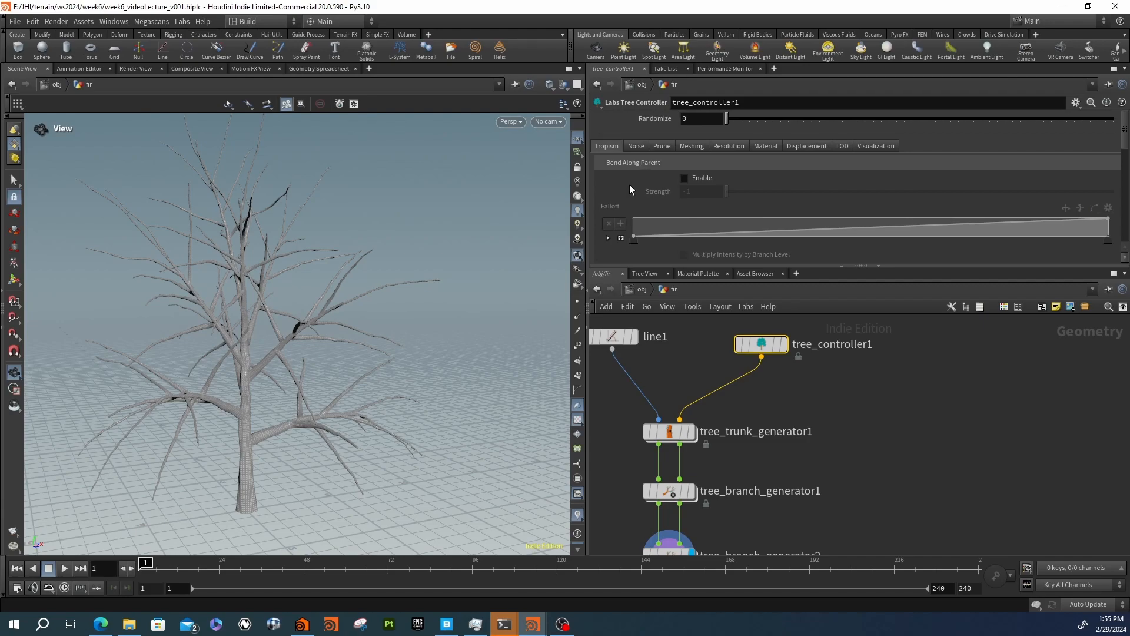
left_click(637, 146)
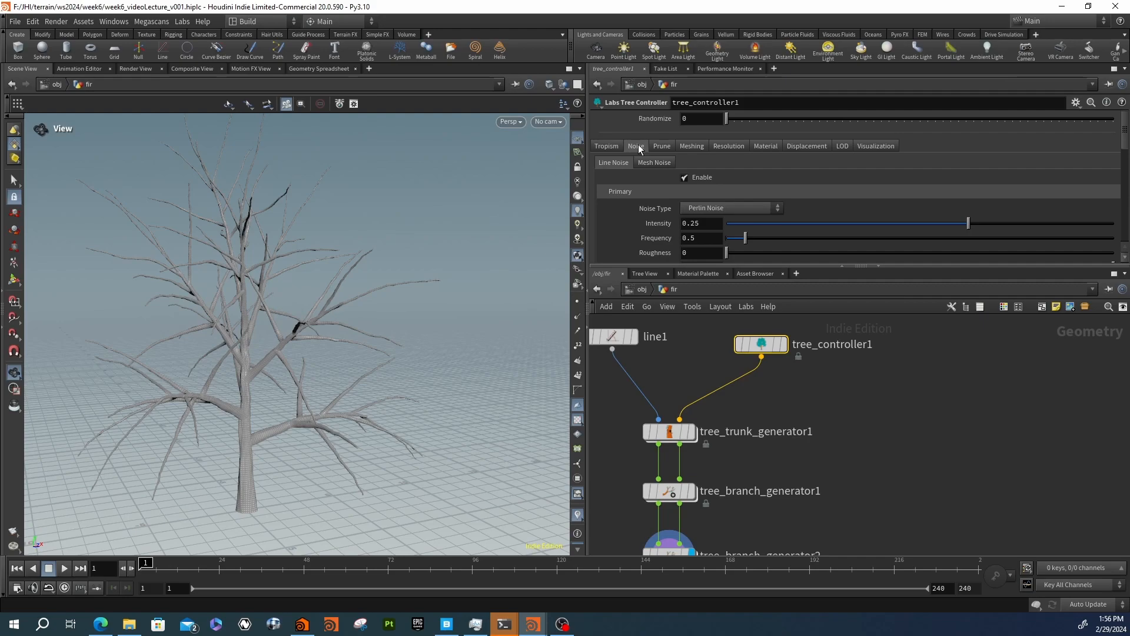
scroll(638, 221, "down", 5)
scroll(633, 217, "up", 5)
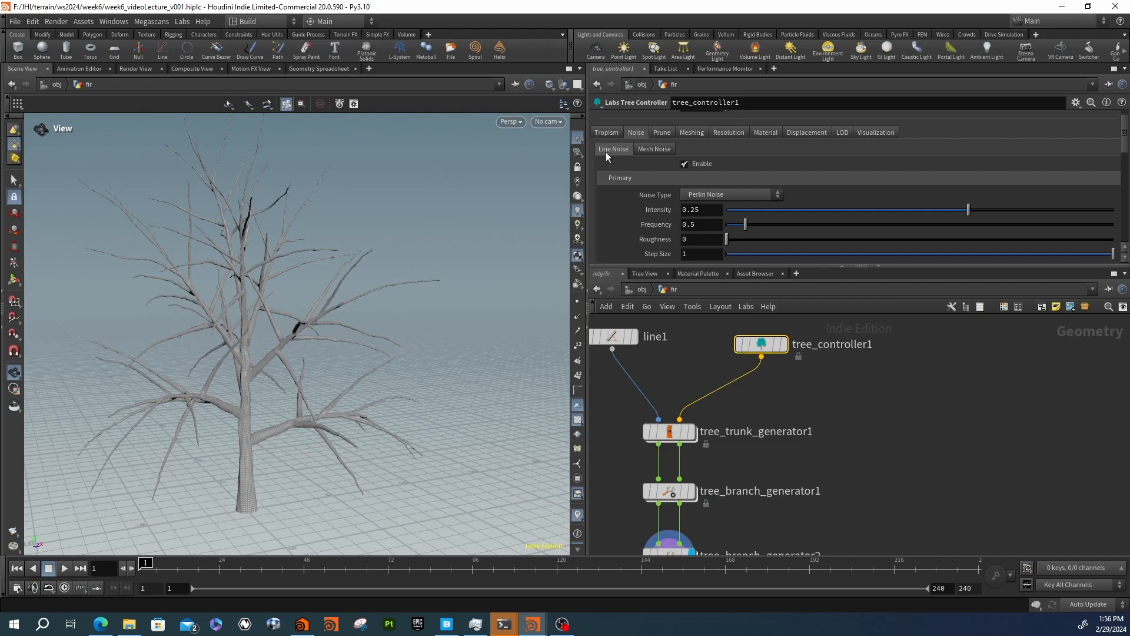
Disable the tree controller's mesh noise, compare the trunk and branch surfaces up close, and enable it again
left_click(656, 149)
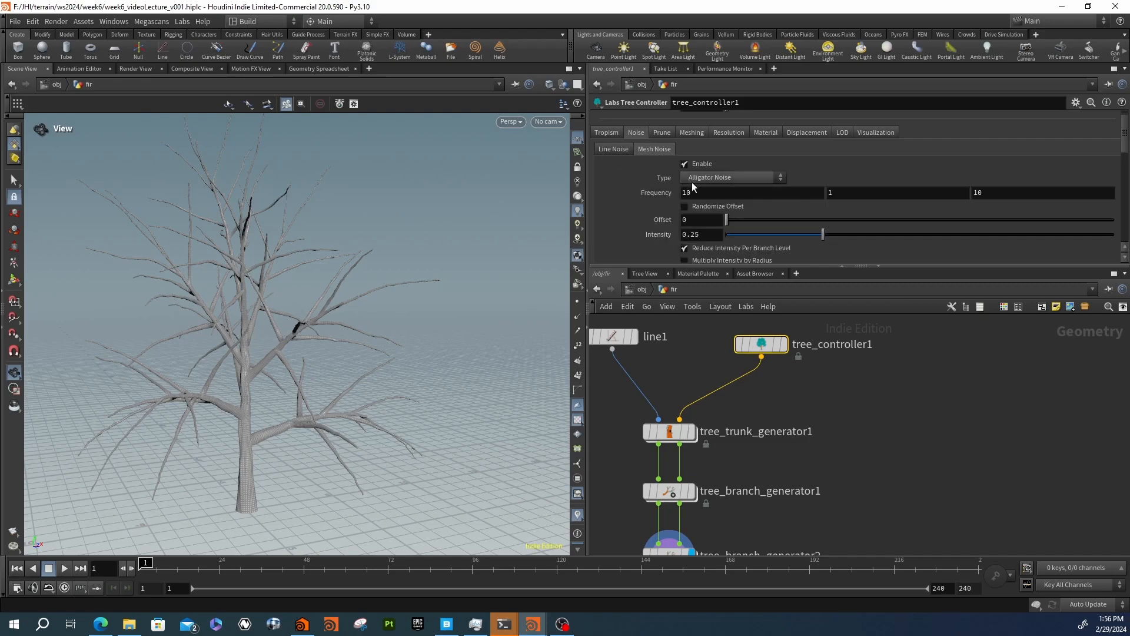
right_click_drag(259, 407, 465, 442)
left_click_drag(432, 389, 338, 332)
right_click_drag(397, 296, 159, 289)
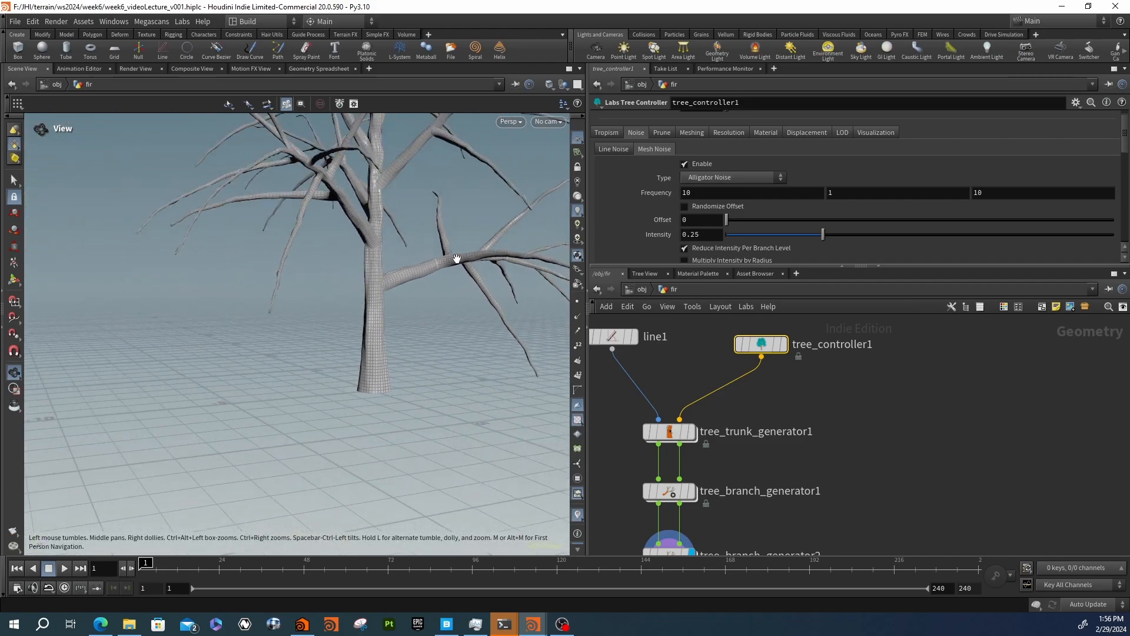
left_click(684, 164)
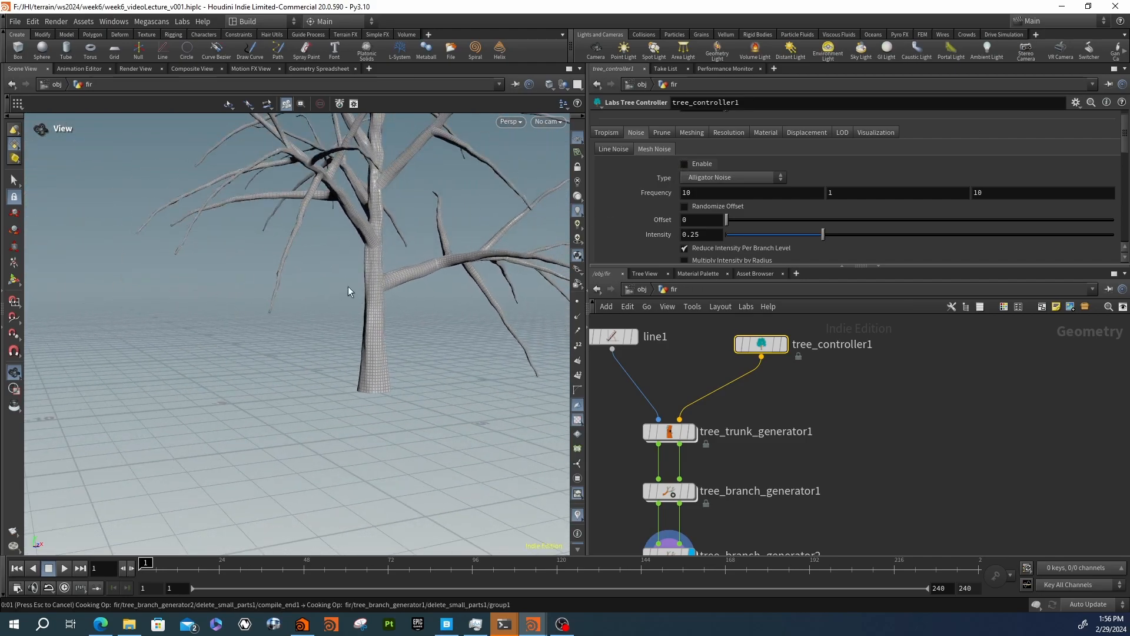
left_click_drag(389, 284, 351, 297)
left_click(684, 164)
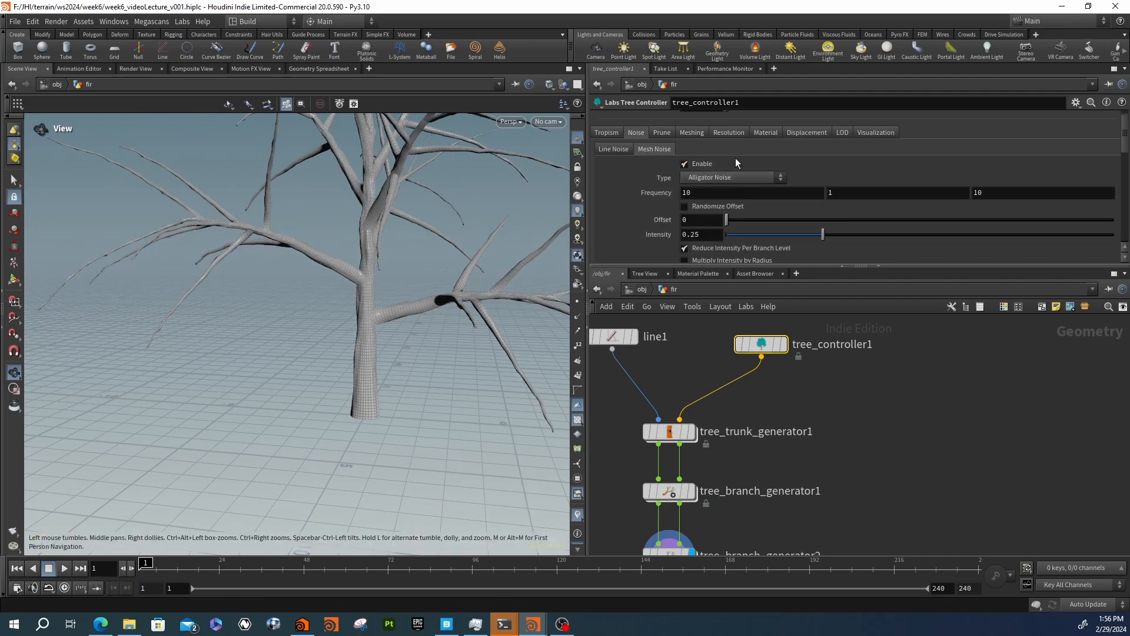
Try pruning branches in the tree controller by raising the initial Downward Facing Angle in stages to 117.3
left_click(672, 131)
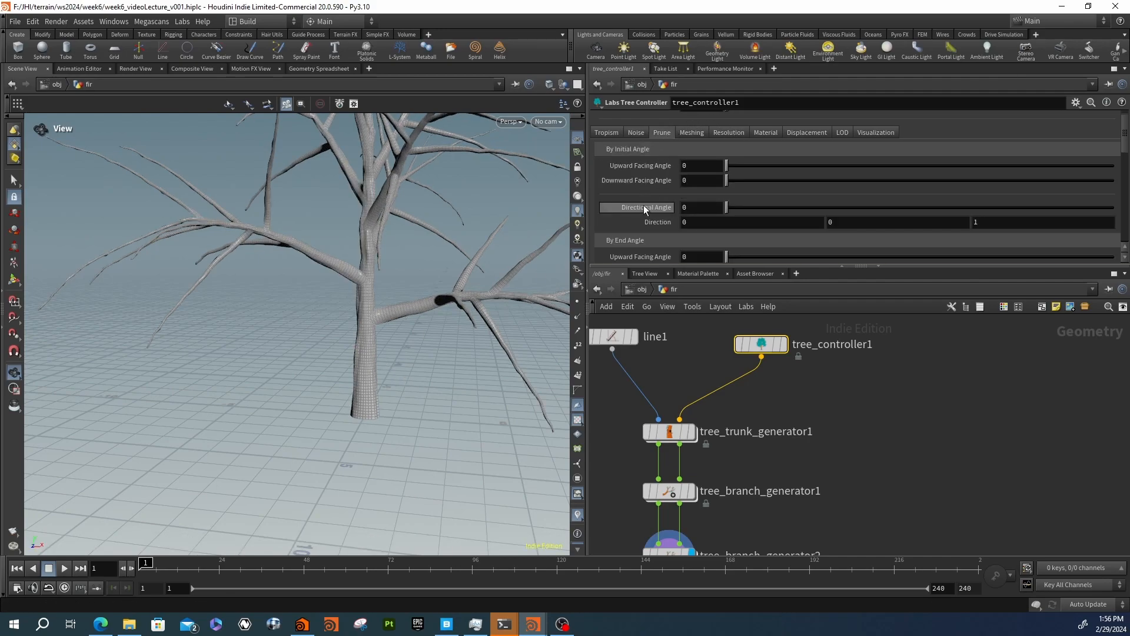
scroll(644, 215, "down", 3)
scroll(644, 227, "down", 1)
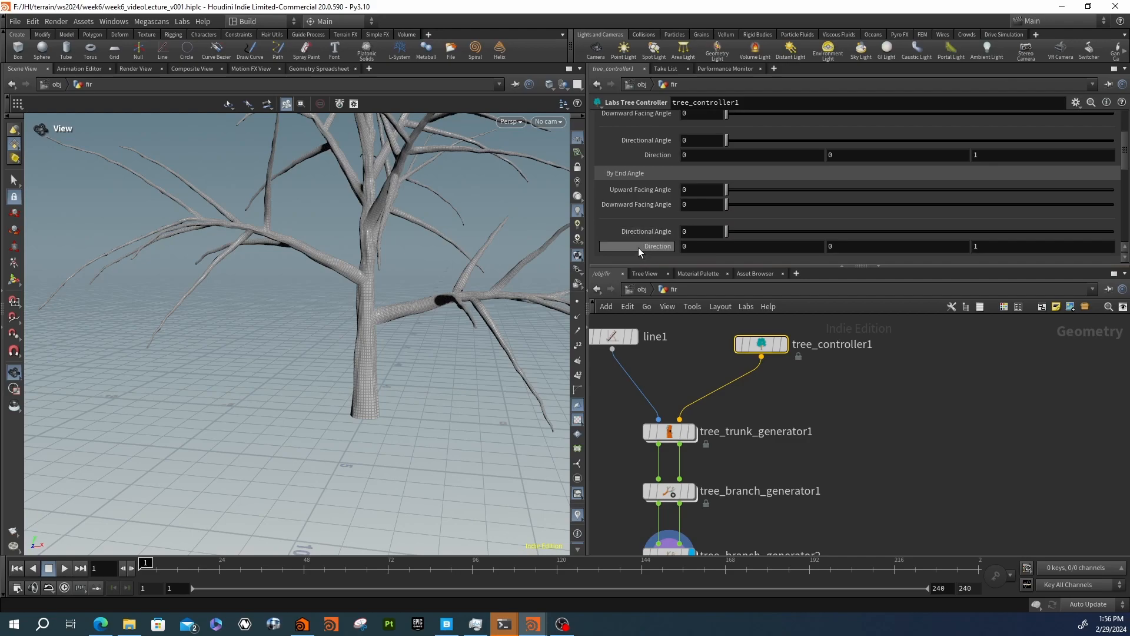
scroll(638, 248, "up", 3)
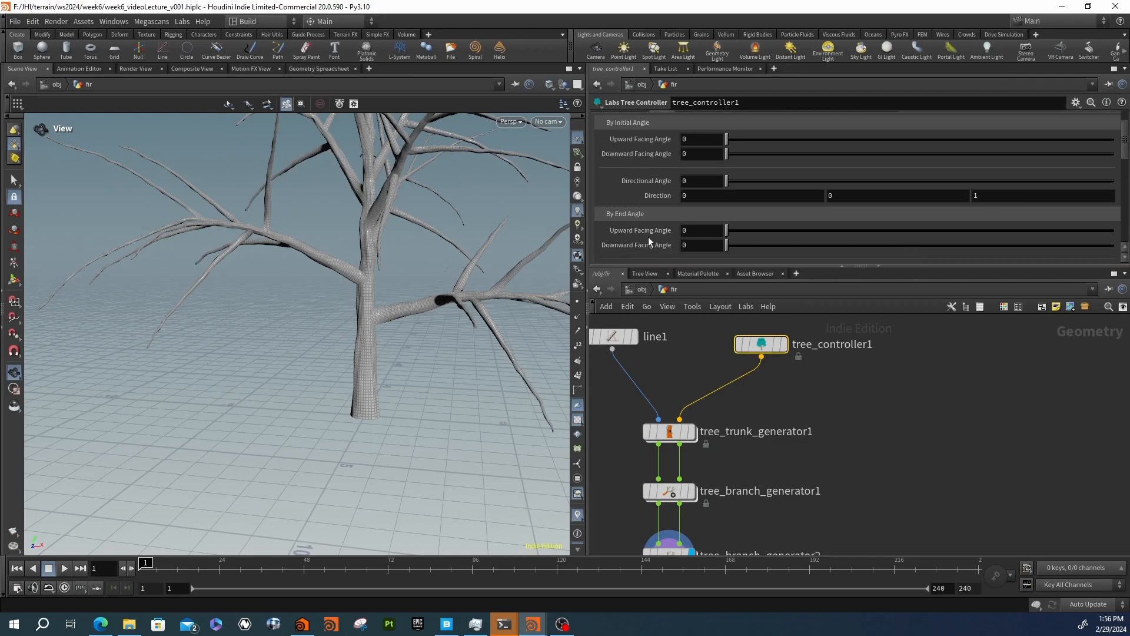
scroll(648, 239, "up", 3)
scroll(645, 236, "down", 2)
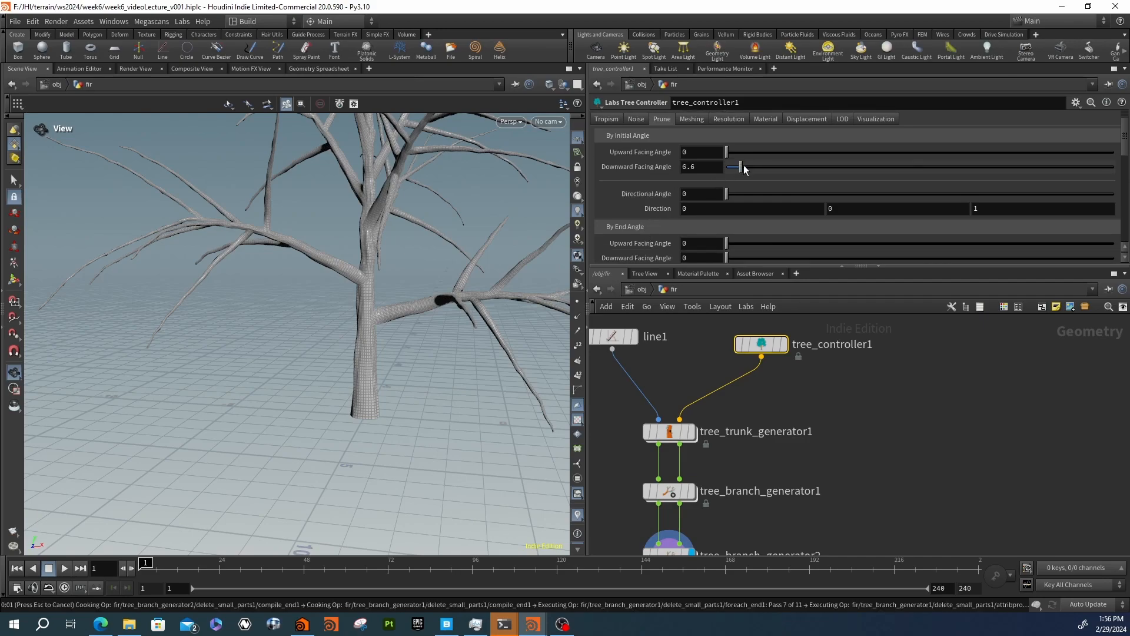
left_click(824, 168)
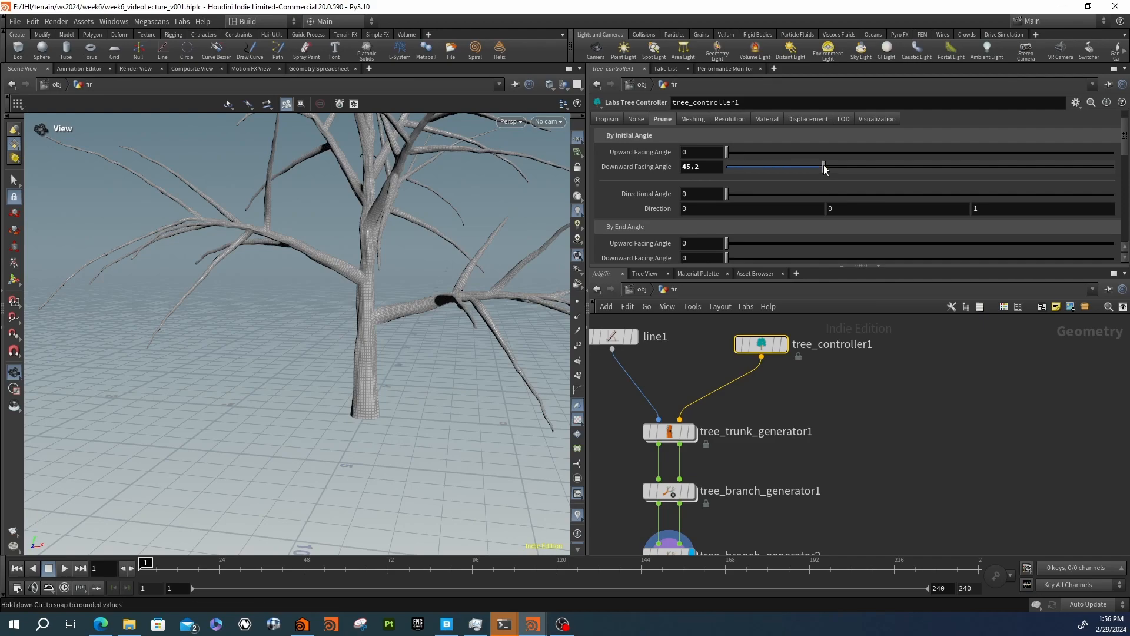
left_click(868, 168)
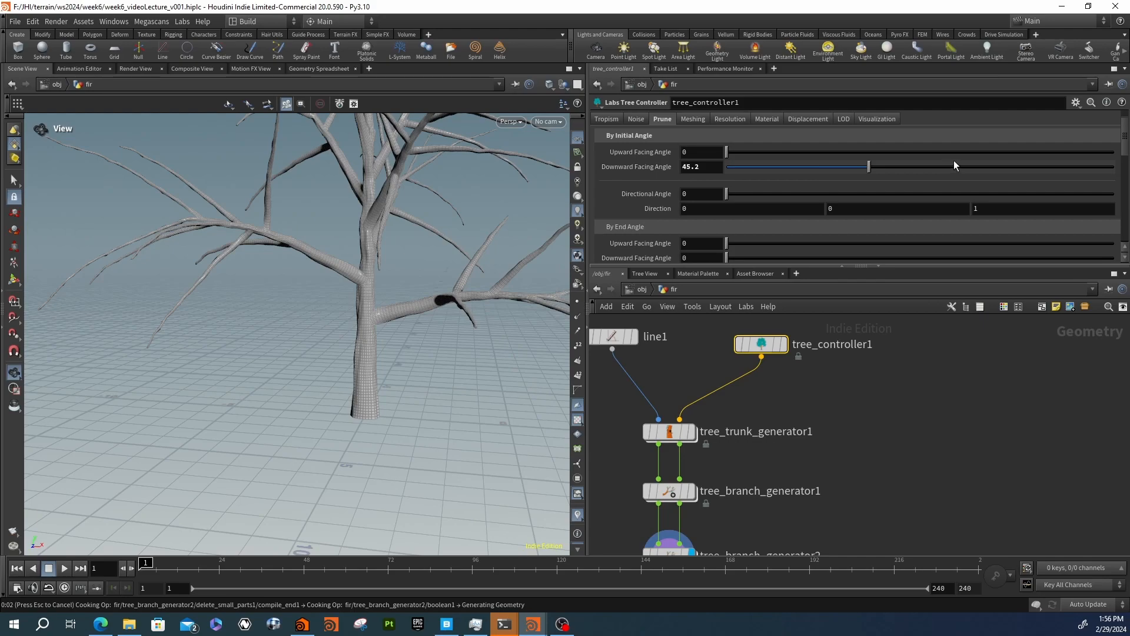
left_click(935, 165)
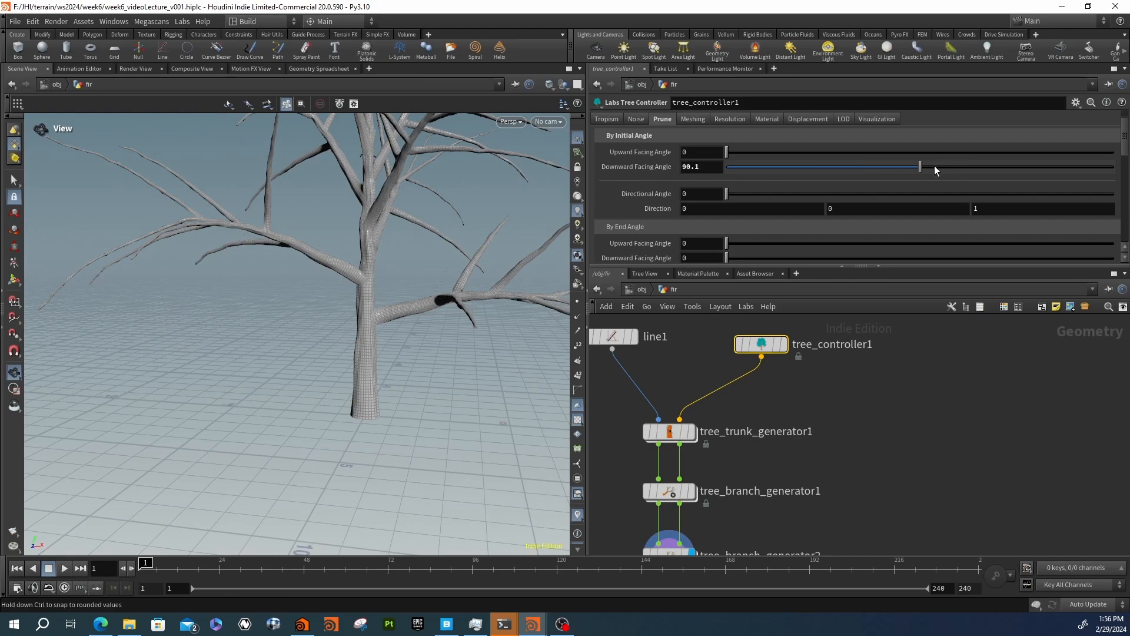
left_click(979, 167)
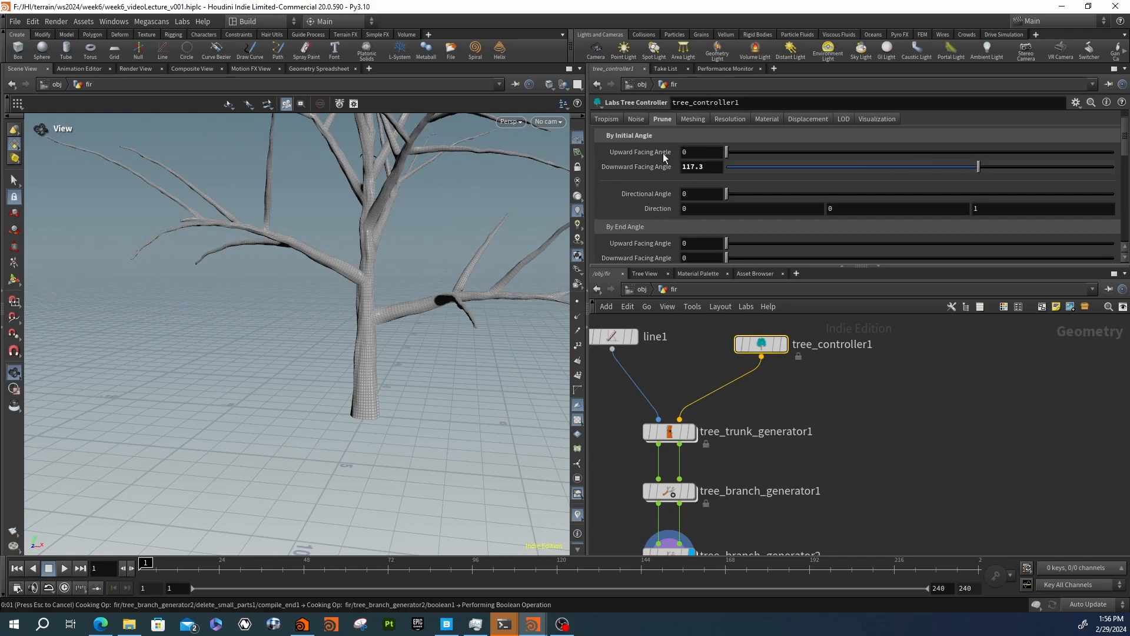
left_click_drag(272, 249, 411, 313)
Reset the initial Downward Facing Angle for pruning to 0 and inspect the tree from several sides
left_click(711, 170)
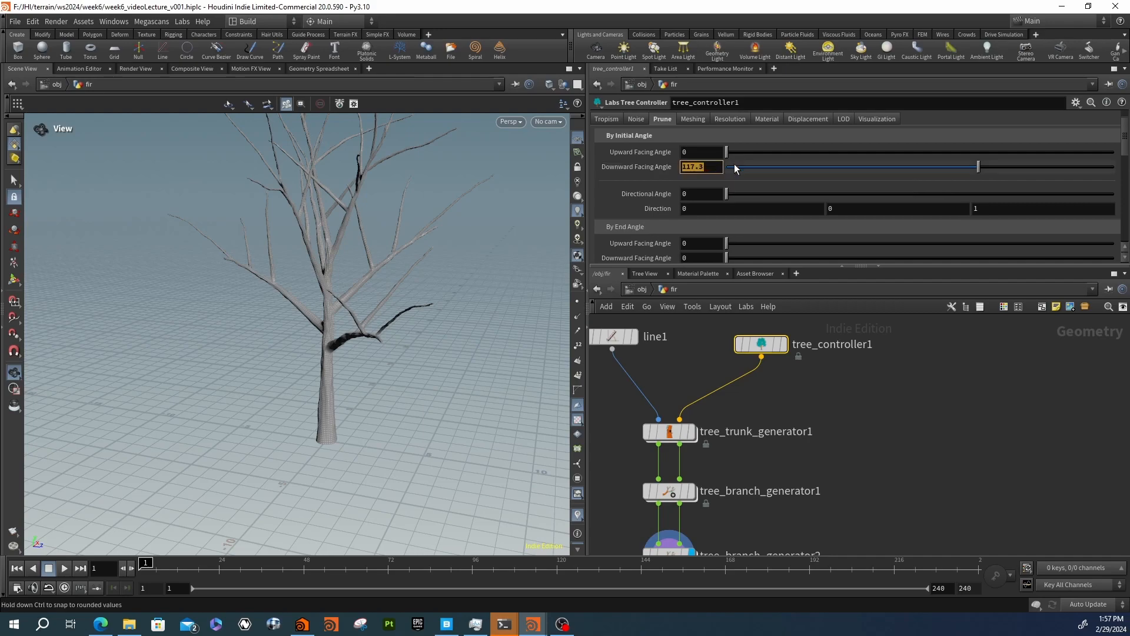
type("0")
key("Return")
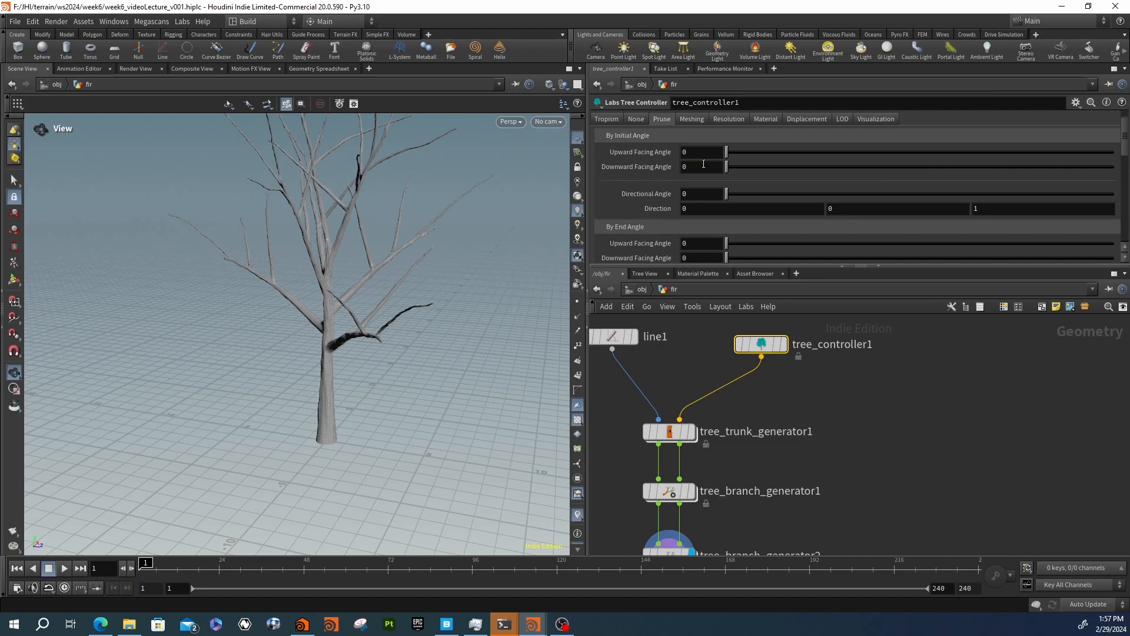
left_click_drag(467, 254, 85, 401)
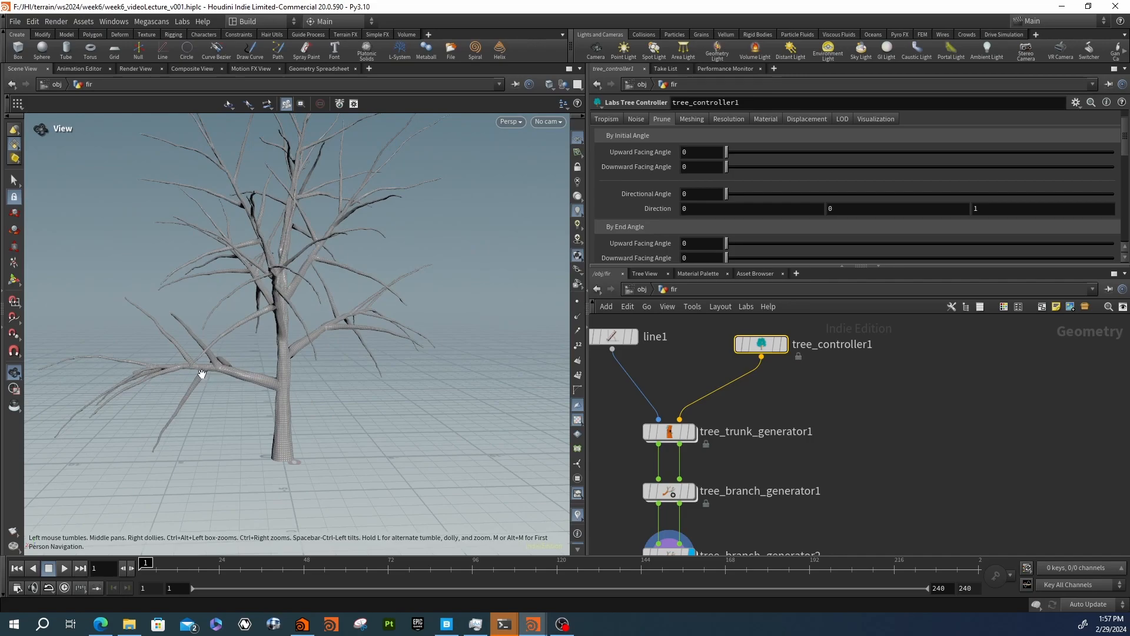
left_click_drag(424, 371, 304, 383)
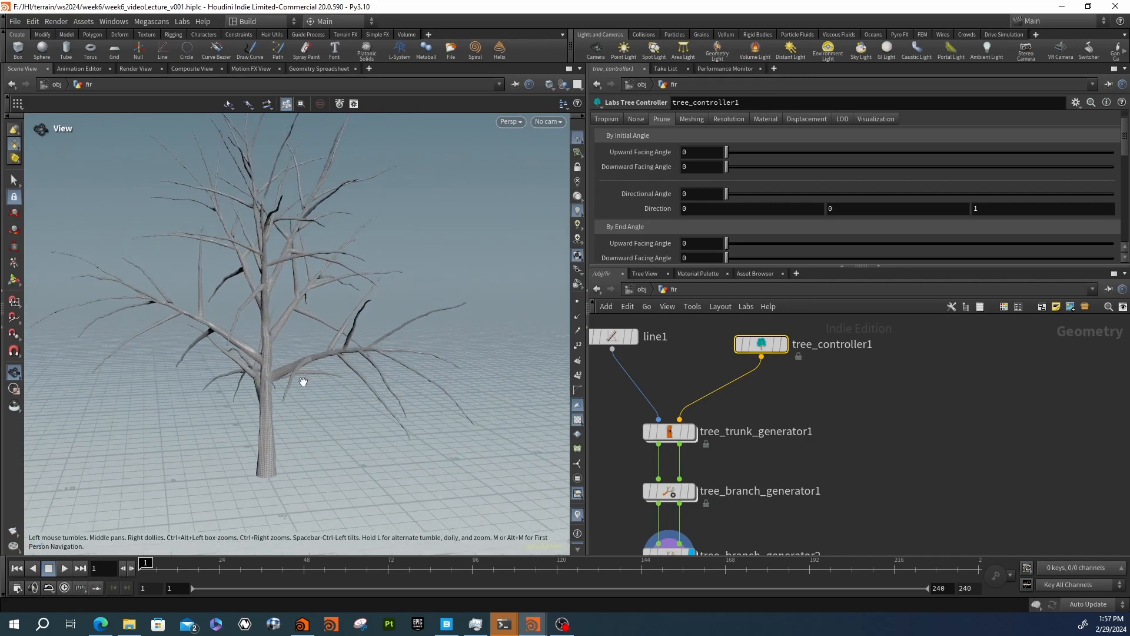
Review the tree controller's end angle pruning options and its meshing and end cap settings
scroll(676, 193, "down", 1)
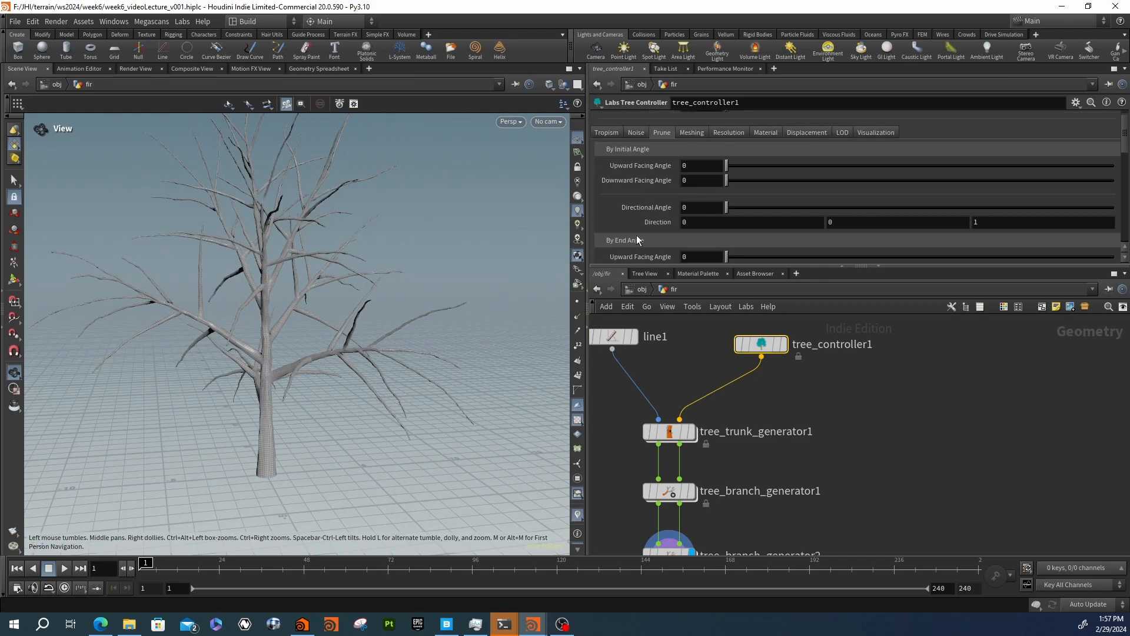
scroll(624, 206, "down", 1)
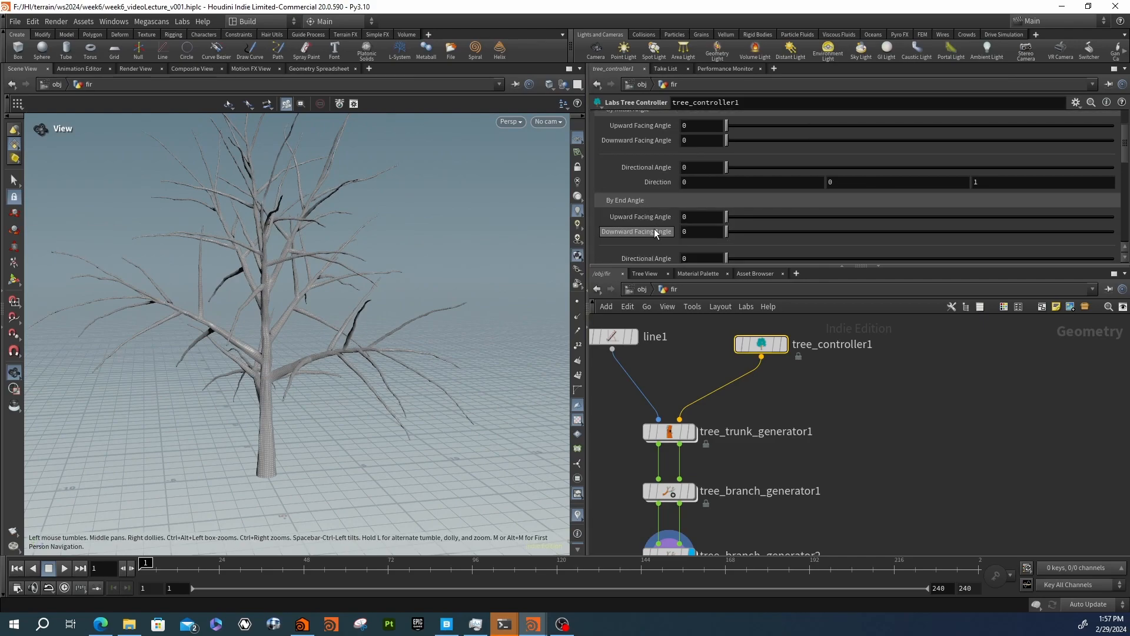
scroll(654, 226, "up", 2)
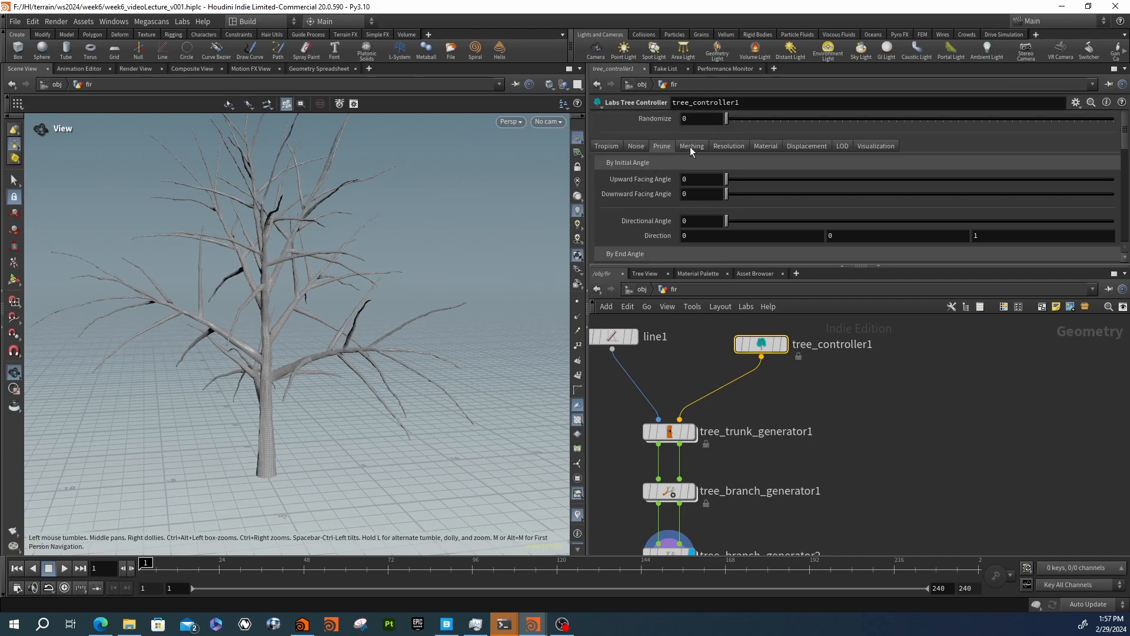
left_click(690, 147)
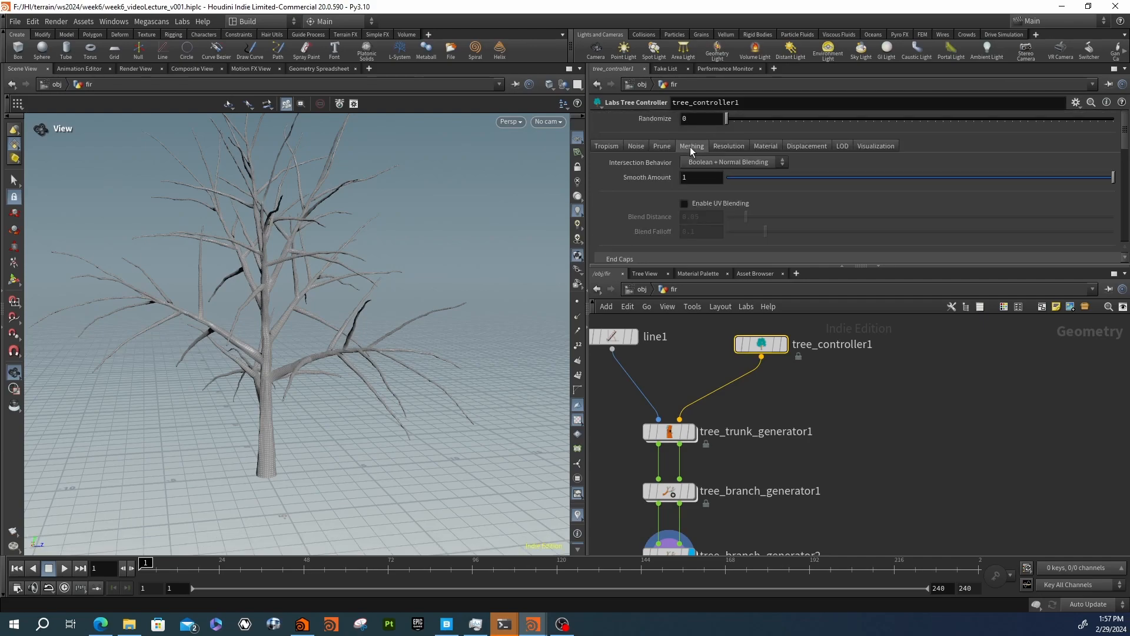
scroll(641, 176, "down", 2)
scroll(638, 192, "down", 3)
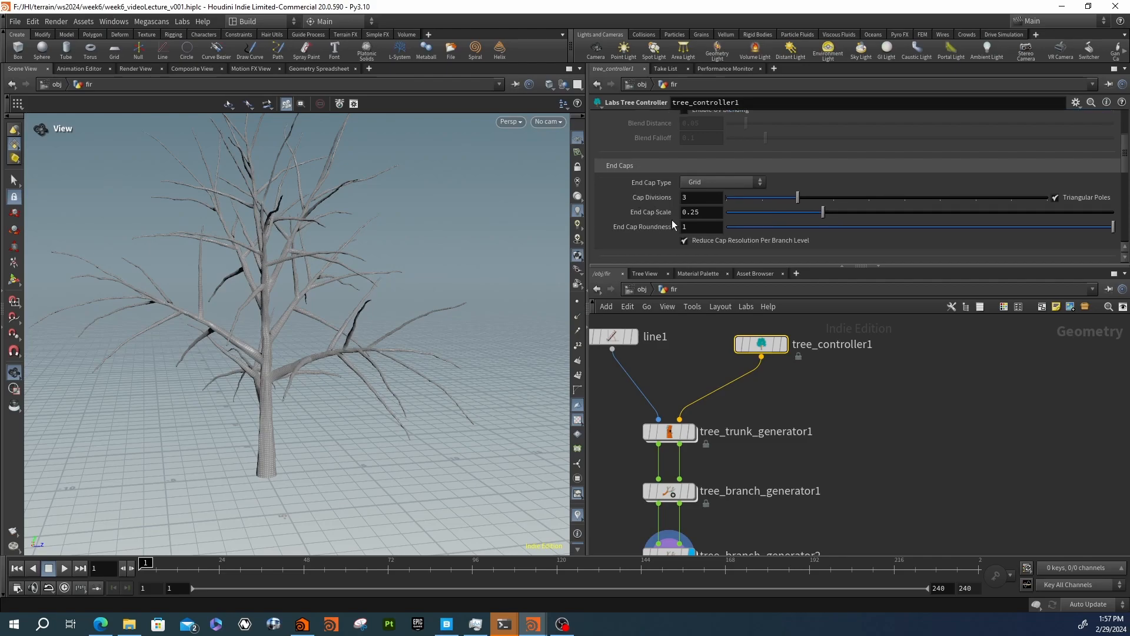
Examine the mesh topology up close where a large branch meets the trunk, from several angles
scroll(651, 208, "up", 5)
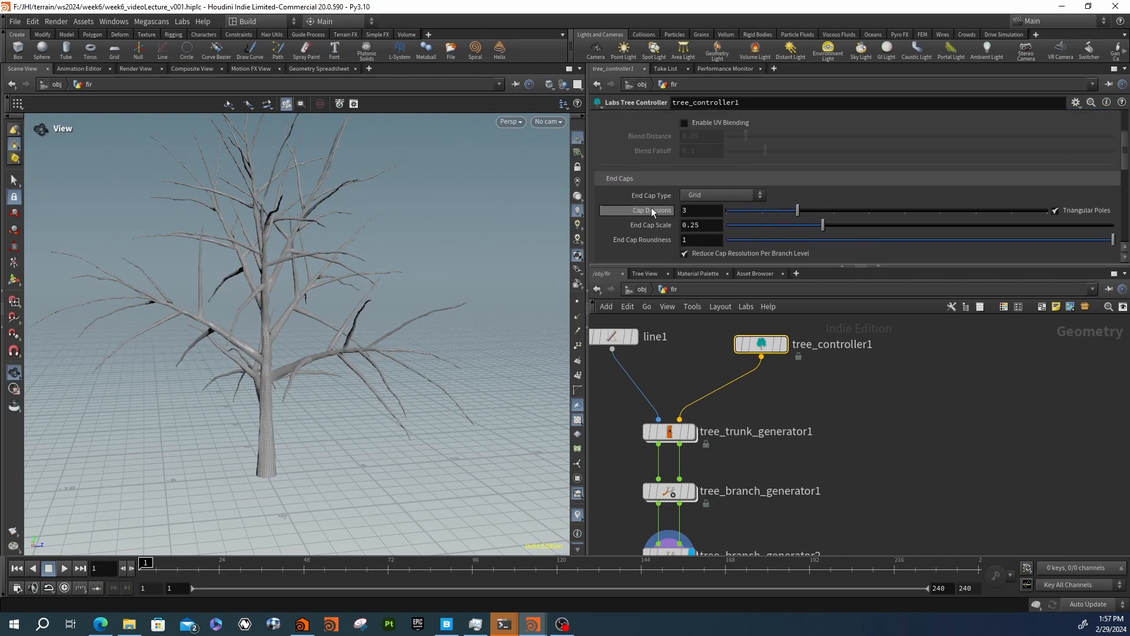
right_click_drag(239, 378, 524, 376)
right_click_drag(344, 375, 573, 394)
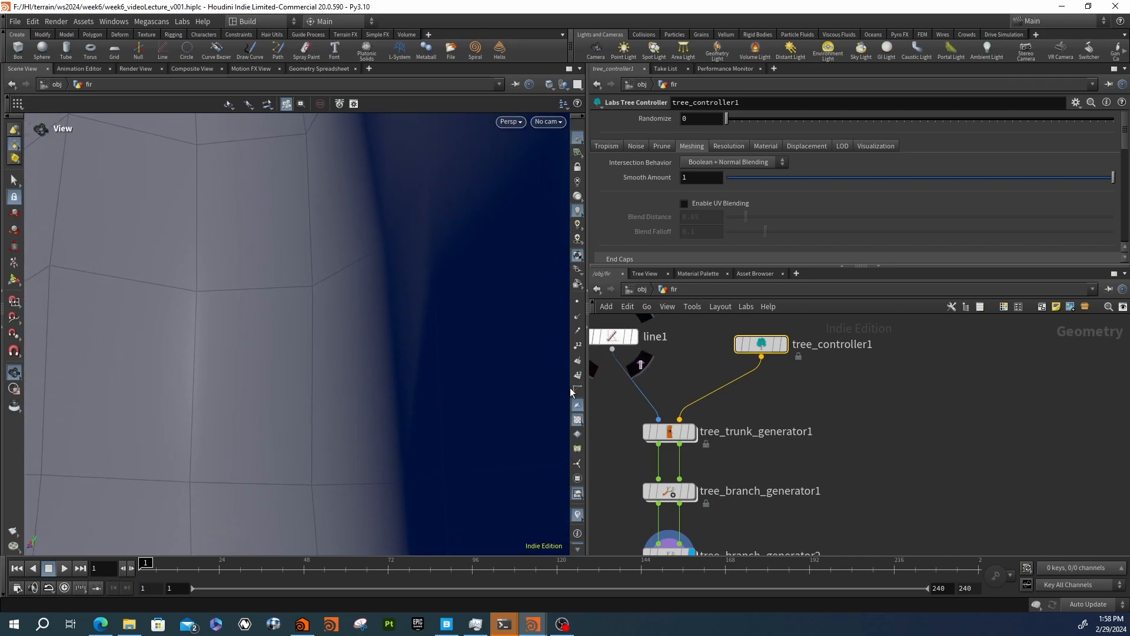
middle_click_drag(232, 315, 487, 450)
left_click_drag(487, 450, 210, 381)
middle_click_drag(209, 381, 377, 414)
right_click_drag(377, 413, 68, 363)
middle_click_drag(318, 368, 139, 232)
left_click_drag(139, 232, 391, 362)
left_click_drag(148, 355, 13, 334)
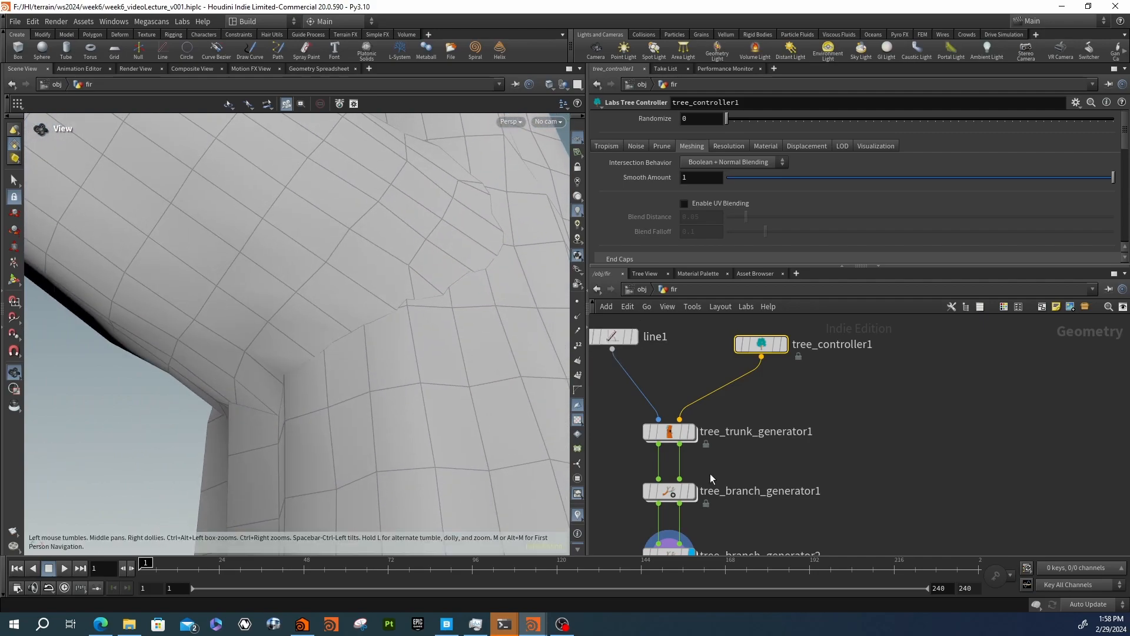
Append a Blast node to tree_branch_generator2's mesh output, display it, and set its group to trunk
middle_click_drag(759, 529, 773, 409)
key("Tab")
type("bla")
key("Return")
left_click(672, 484)
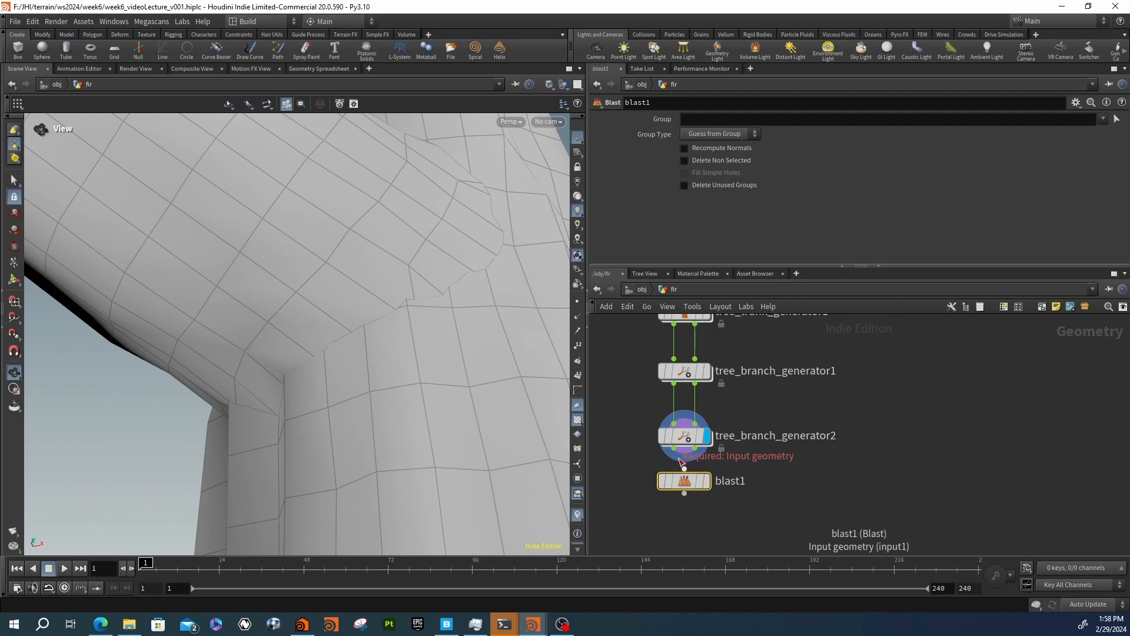
left_click(706, 481)
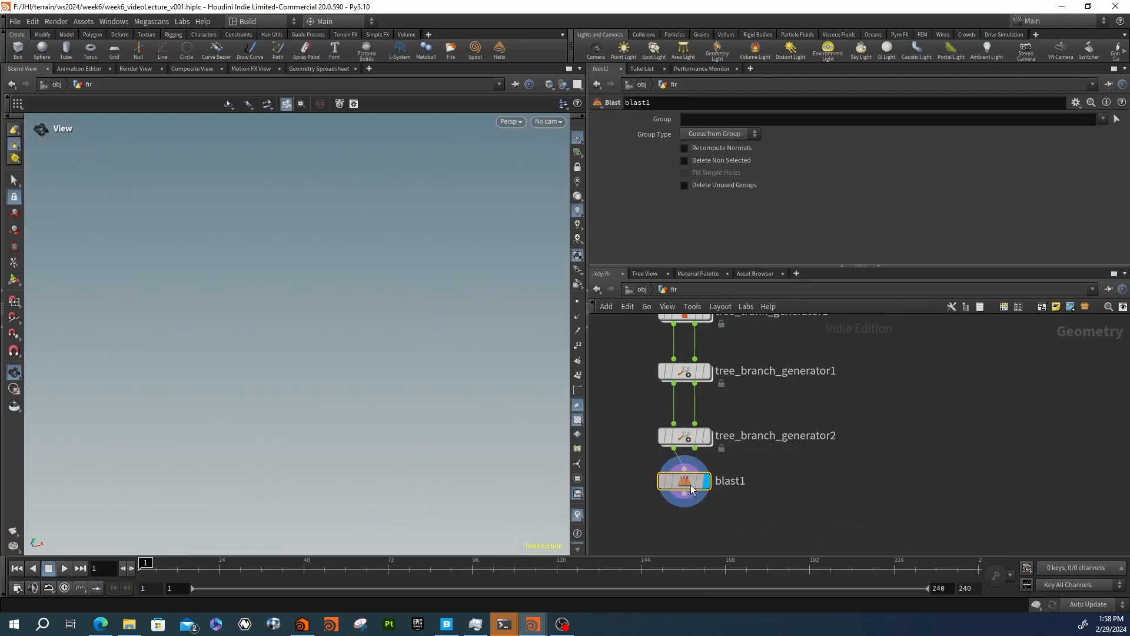
left_click(1100, 121)
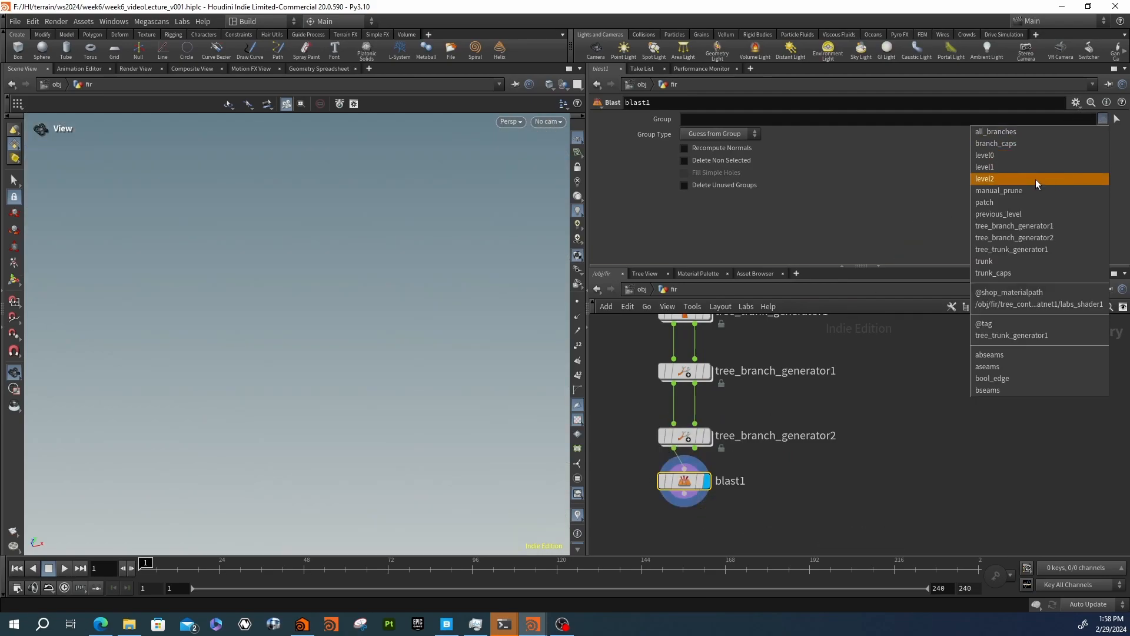
left_click(1010, 260)
Inspect the open branch bases and branch intersections from several sides without the trunk, and delete the Blast node
left_click_drag(463, 325, 322, 172)
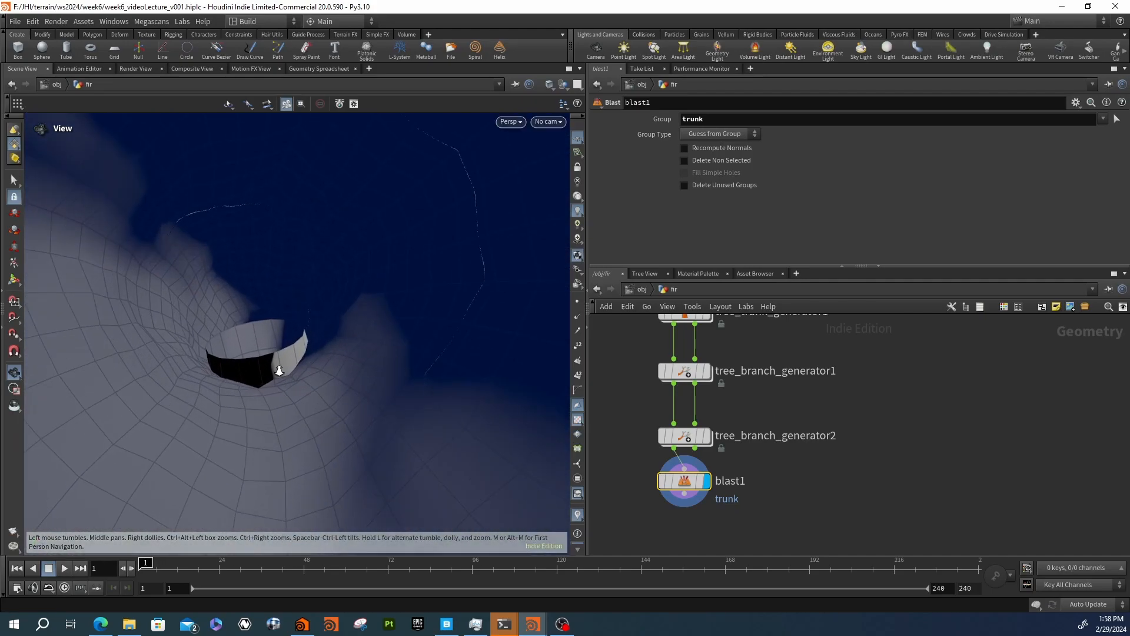
left_click_drag(315, 373, 323, 377)
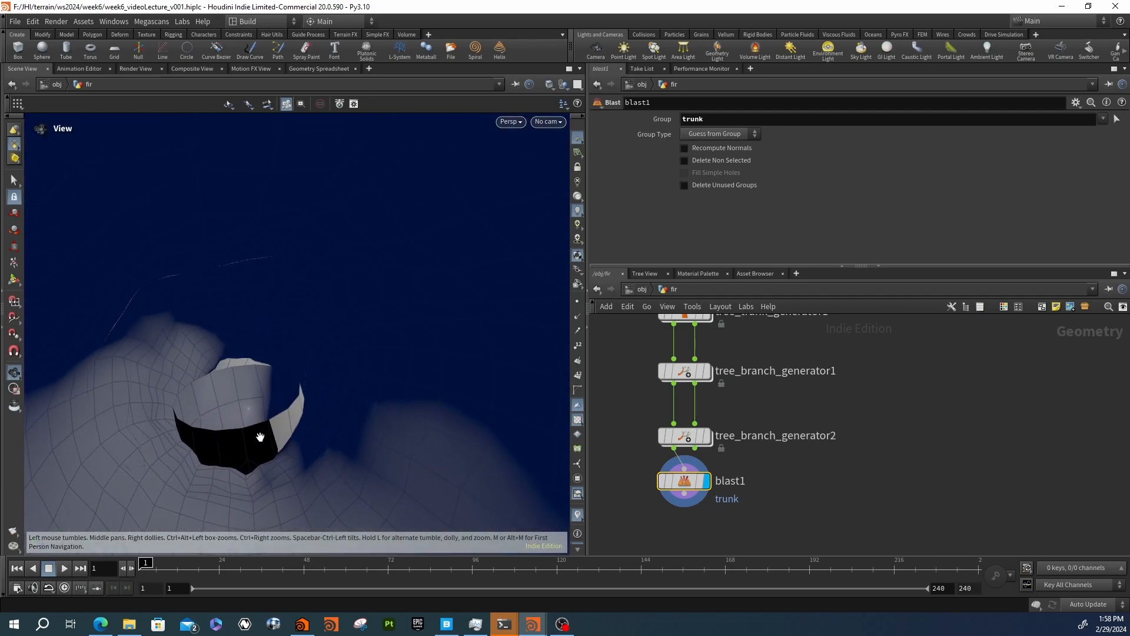
right_click_drag(414, 421, 290, 429)
left_click_drag(290, 429, 161, 438)
right_click_drag(217, 423, 165, 378)
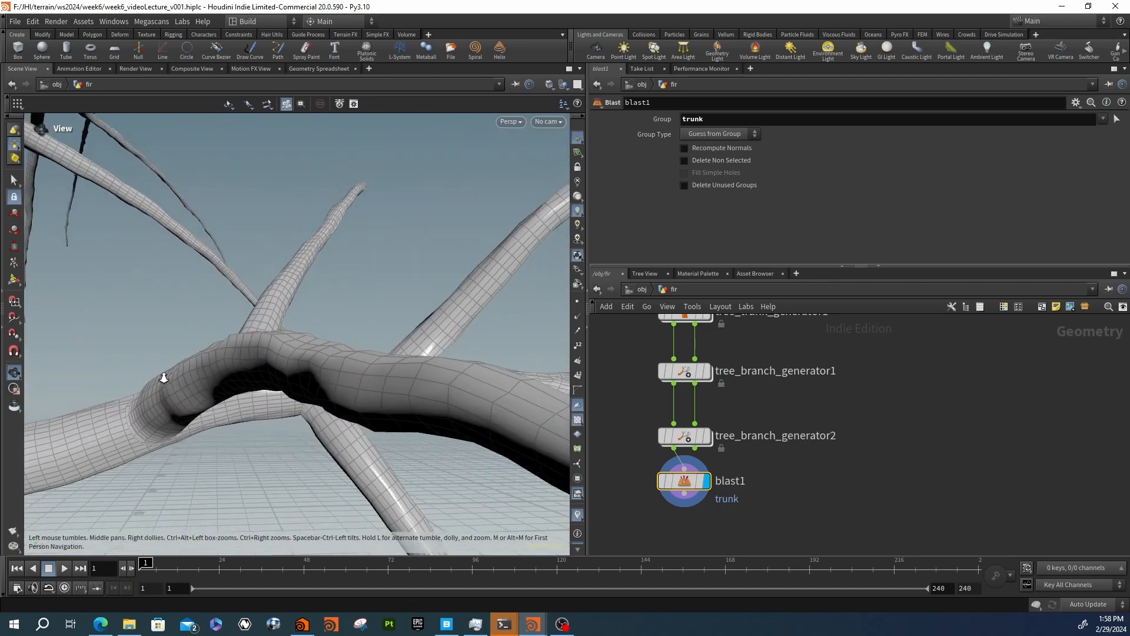
left_click_drag(294, 403, 210, 387)
right_click_drag(210, 386, 206, 465)
middle_click_drag(206, 465, 439, 394)
middle_click_drag(210, 295, 159, 391)
right_click_drag(159, 391, 80, 588)
middle_click_drag(81, 588, 134, 461)
left_click_drag(135, 460, 208, 328)
middle_click_drag(207, 329, 386, 115)
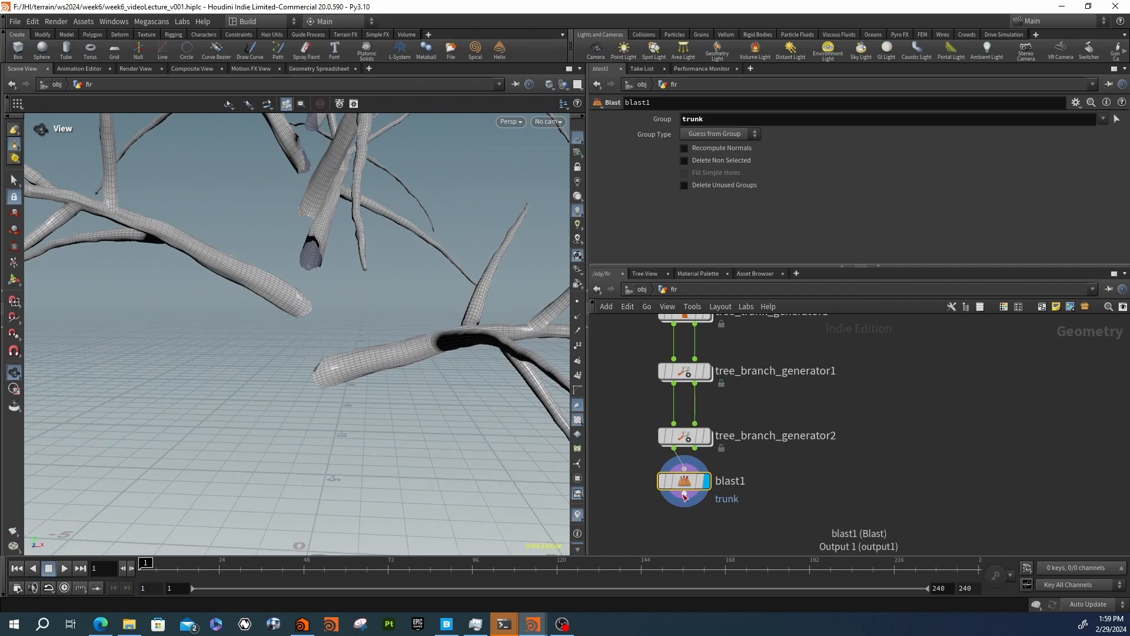
key("Delete")
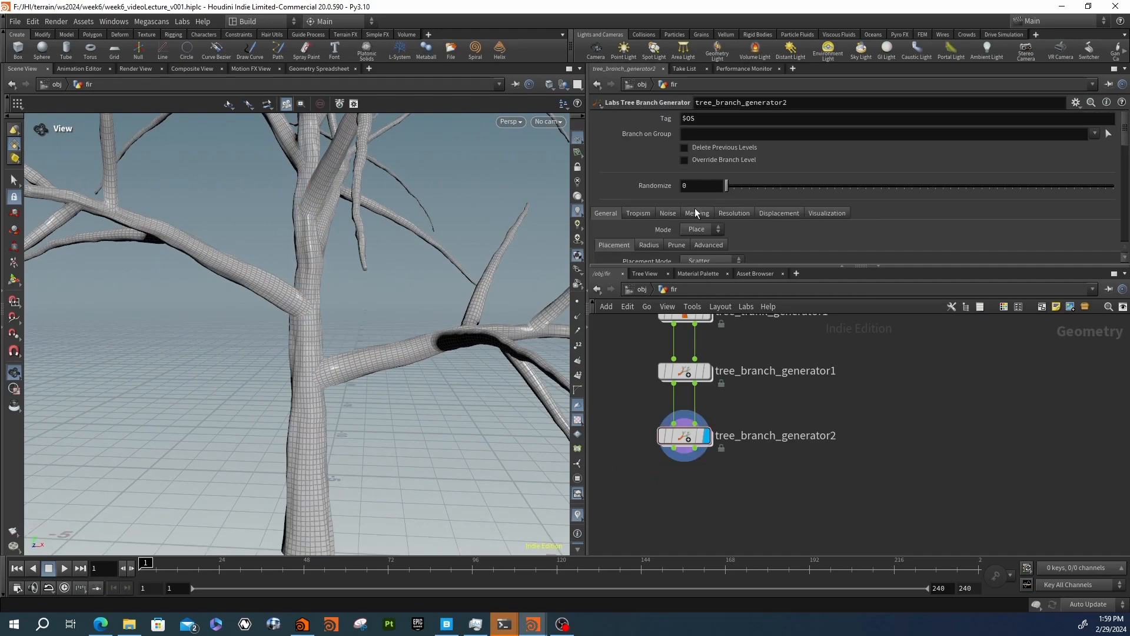
Try Normal Blending as tree_controller1's Intersection Behavior, and set it back to Boolean + Normal Blending
middle_click_drag(795, 380, 788, 506)
left_click(771, 351)
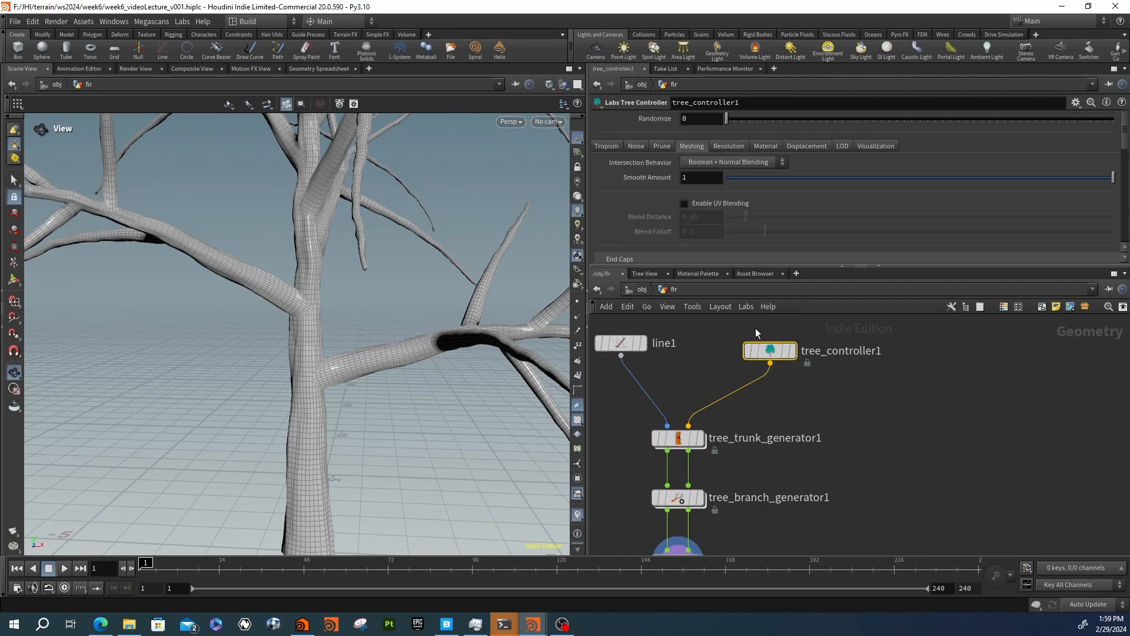
left_click(710, 162)
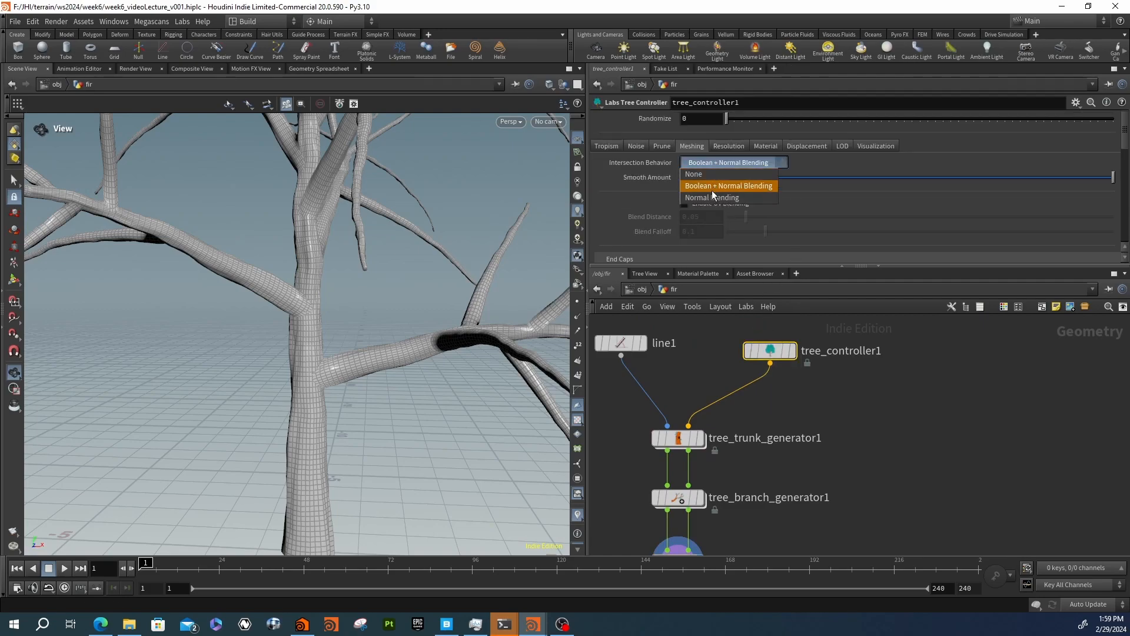
left_click(713, 199)
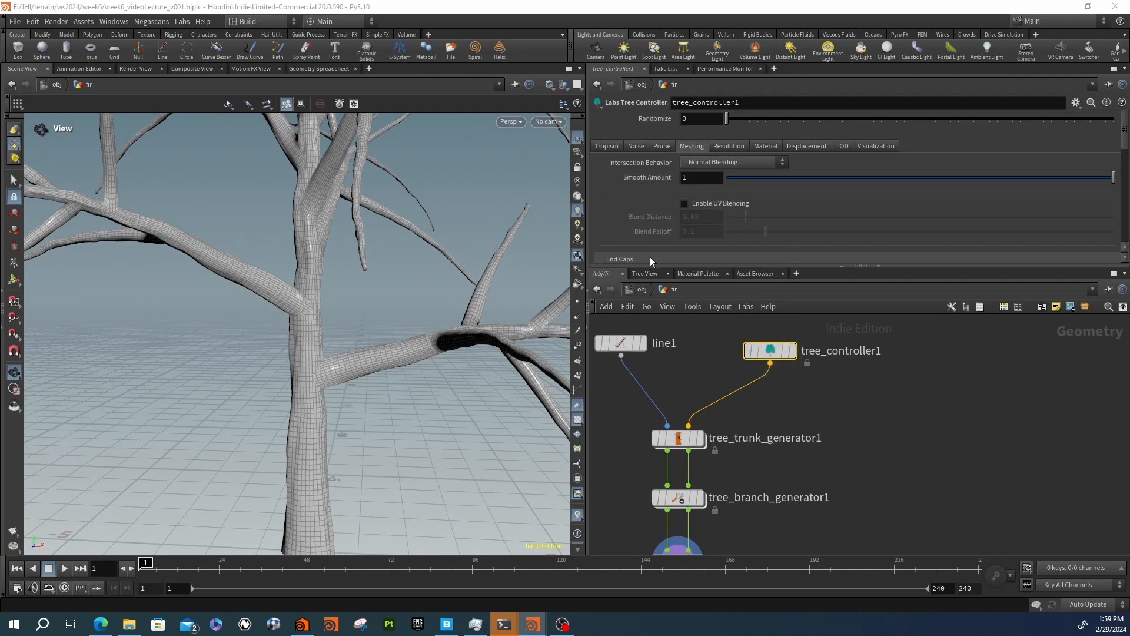
left_click_drag(352, 312, 388, 321)
left_click(730, 162)
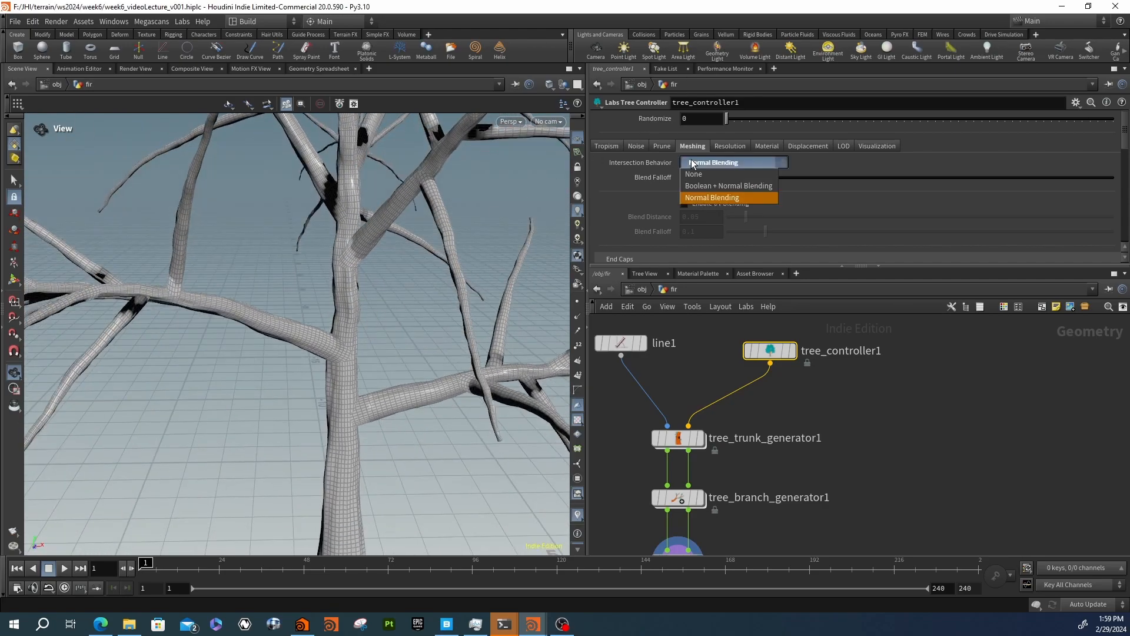
left_click(704, 187)
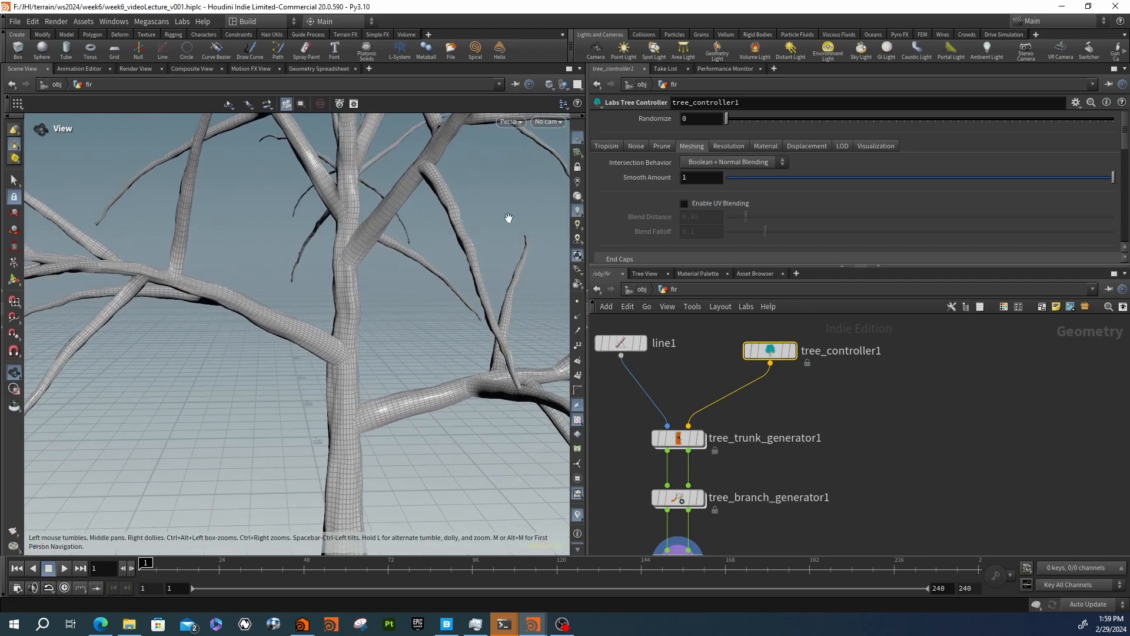
Review the tree controller's UV blending and end cap settings and look closely at a branch joint
scroll(624, 196, "down", 4)
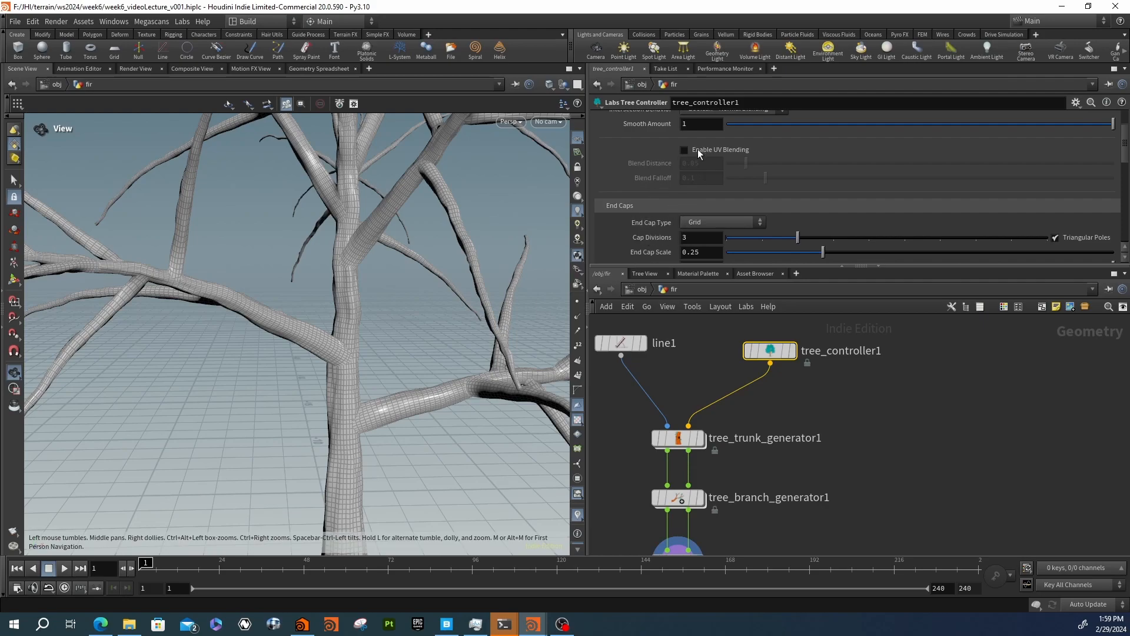
scroll(689, 177, "down", 3)
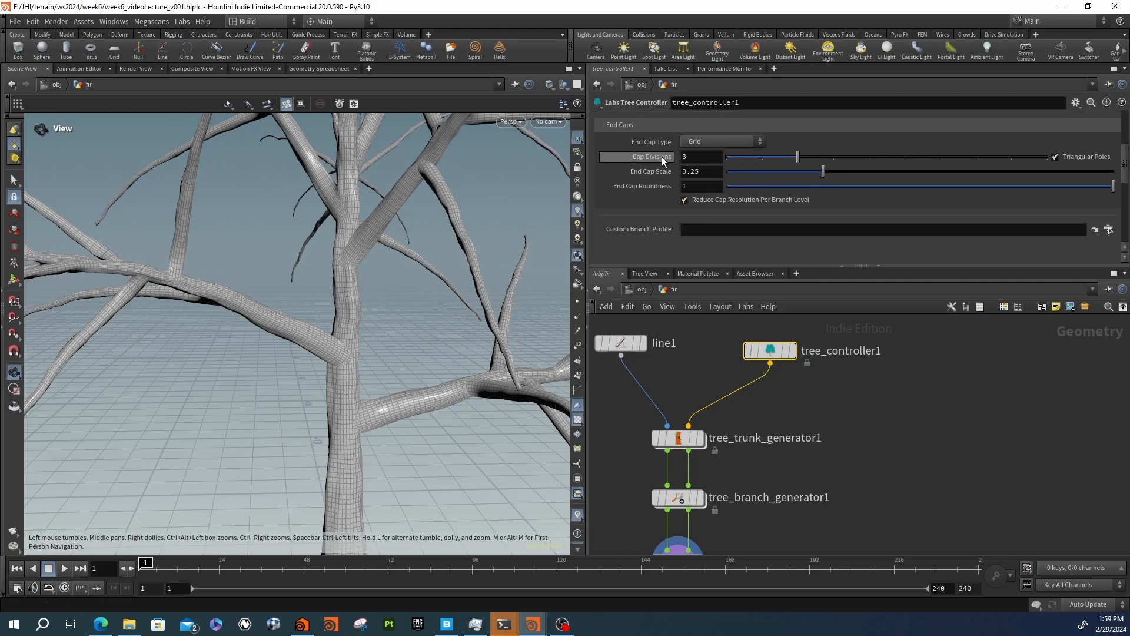
scroll(677, 163, "up", 4)
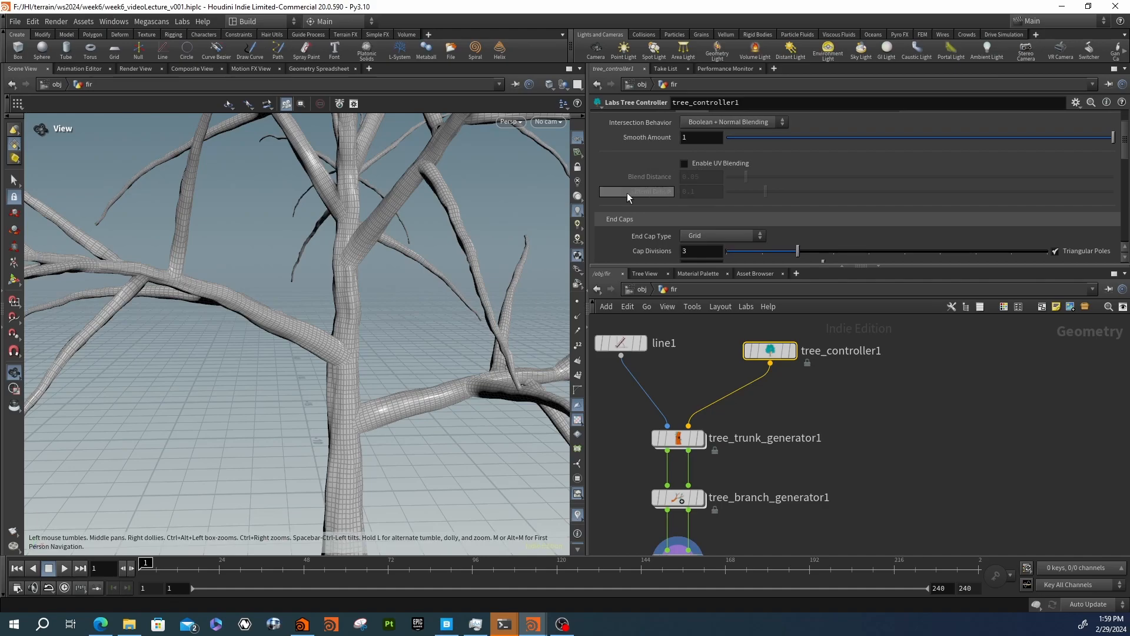
scroll(298, 392, "up", 6)
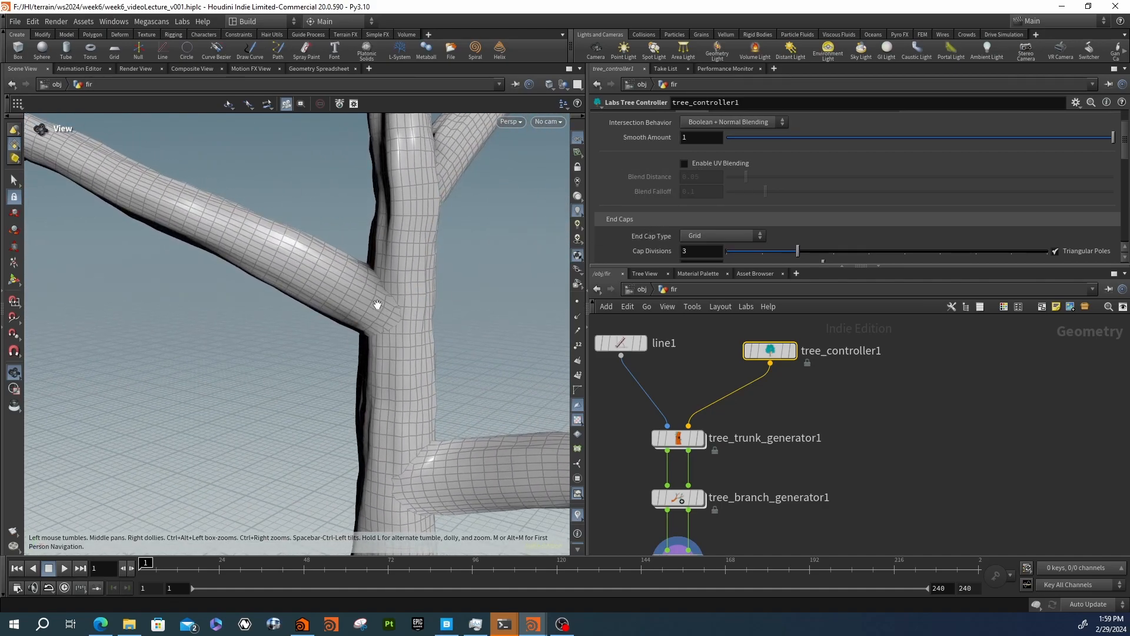
Check the node info of tree_branch_generator2 for its vertex UV attribute
middle_click_drag(724, 542, 737, 433)
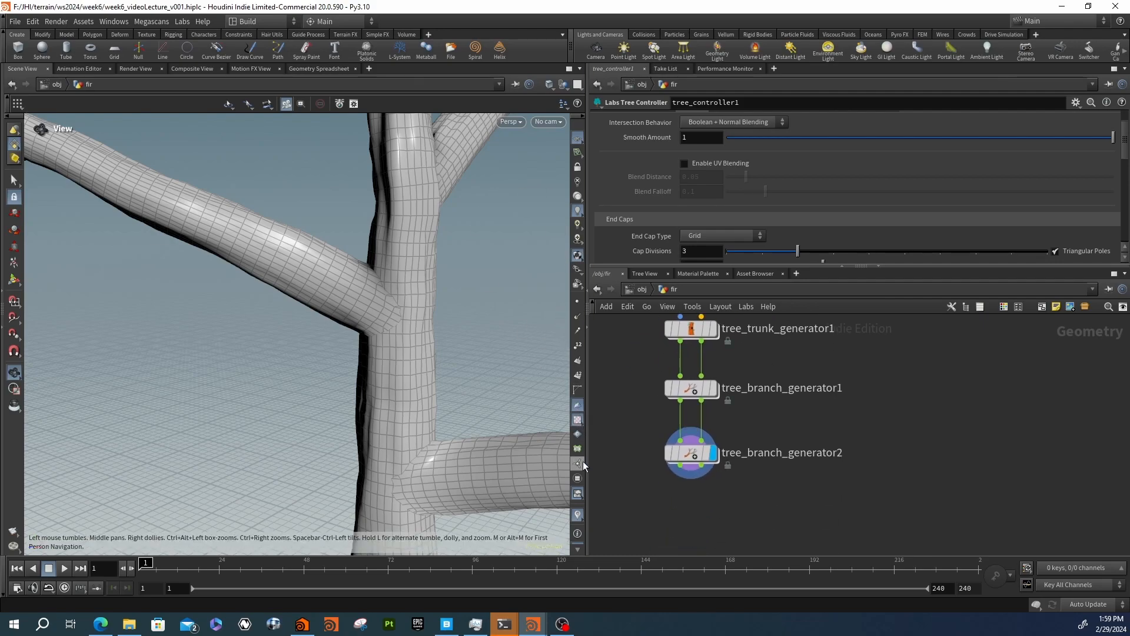
mouse_move(717, 455)
left_click(648, 458)
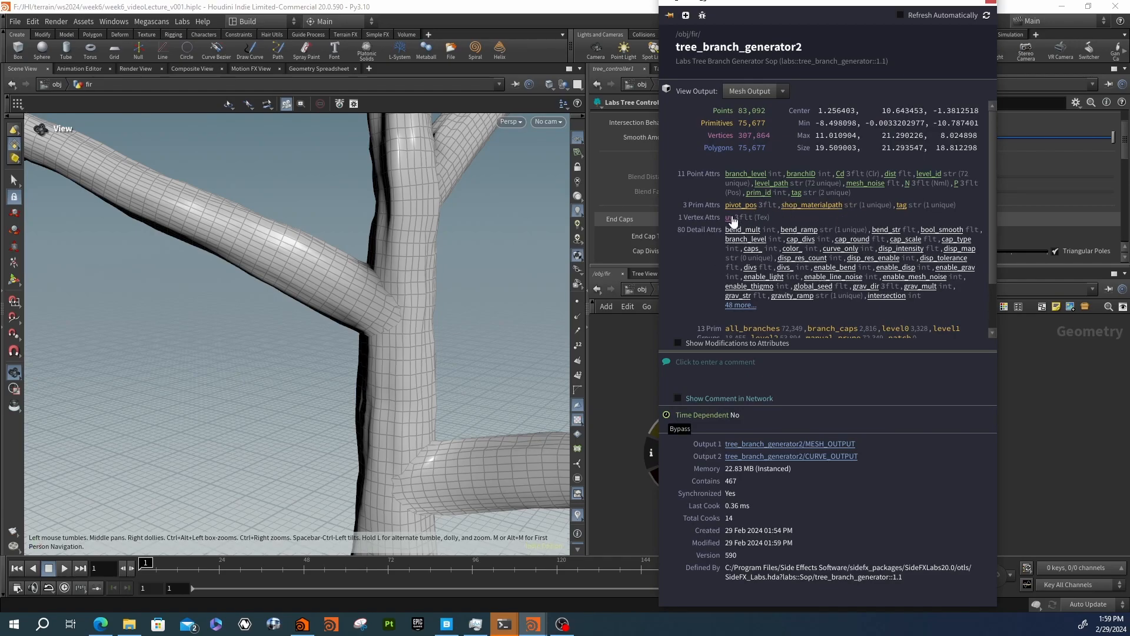
left_click(630, 436)
middle_click_drag(630, 436, 632, 371)
Select tree_branch_generator2 and try the grey, color and bw UV grid textures in the viewport, returning to grey
left_click(694, 391)
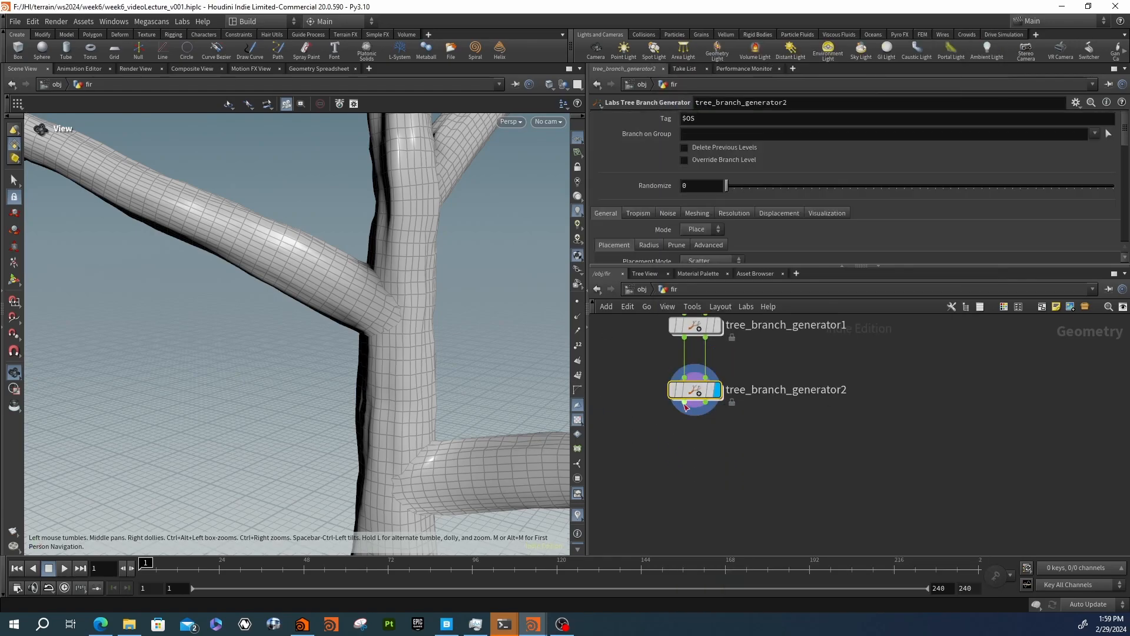
scroll(581, 397, "down", 2)
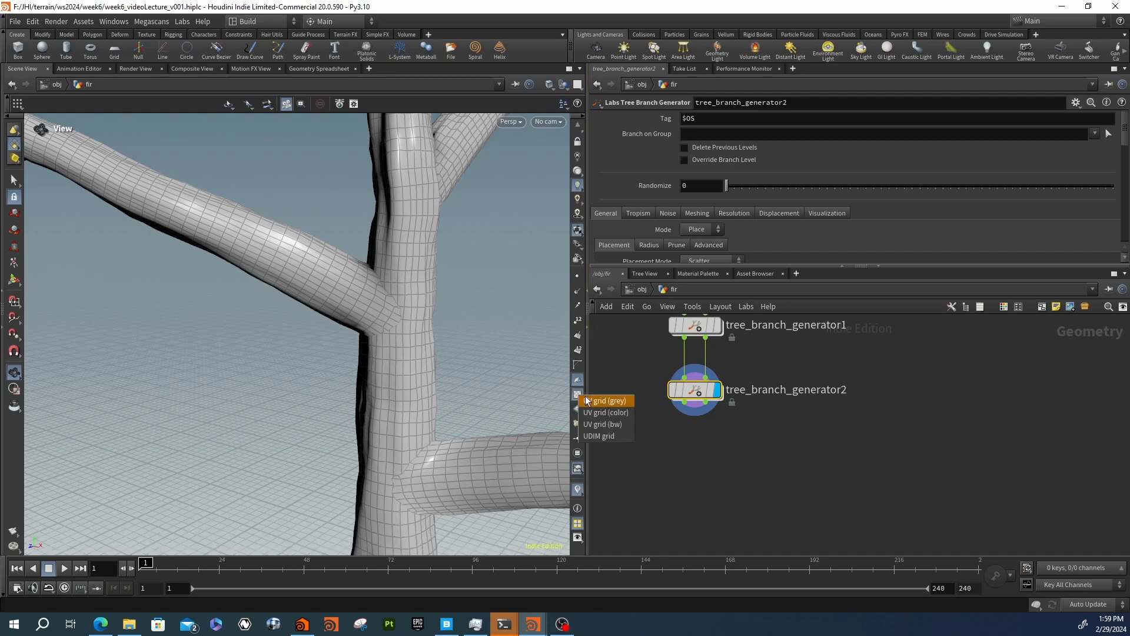
right_click(583, 394)
left_click(609, 399)
right_click(578, 394)
left_click(589, 410)
right_click(577, 395)
left_click(596, 422)
right_click(577, 395)
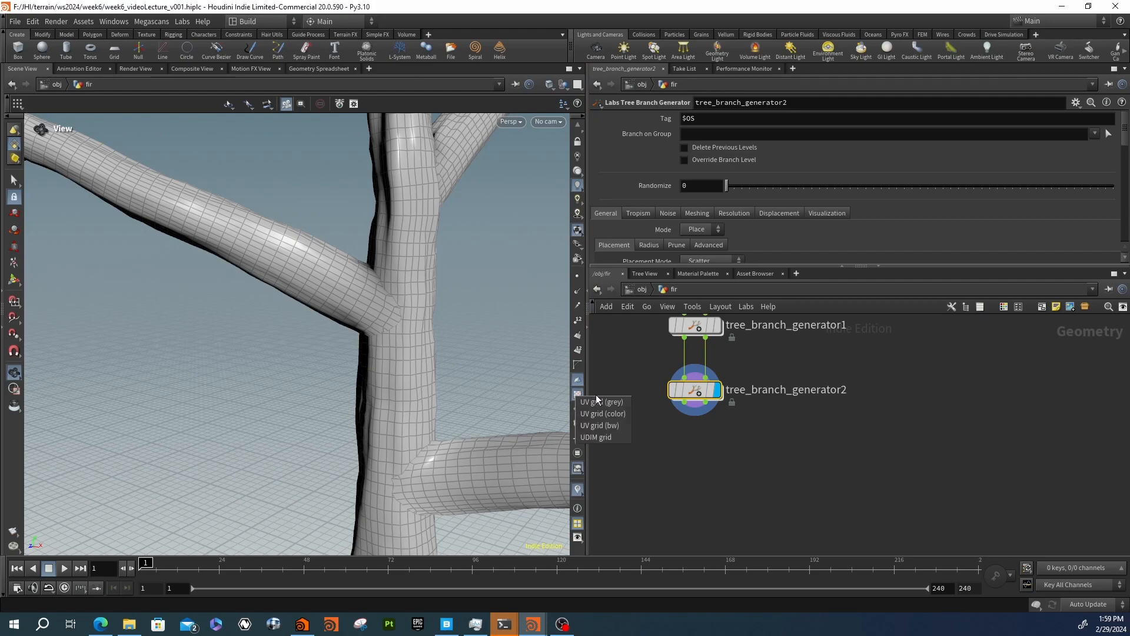
left_click(599, 401)
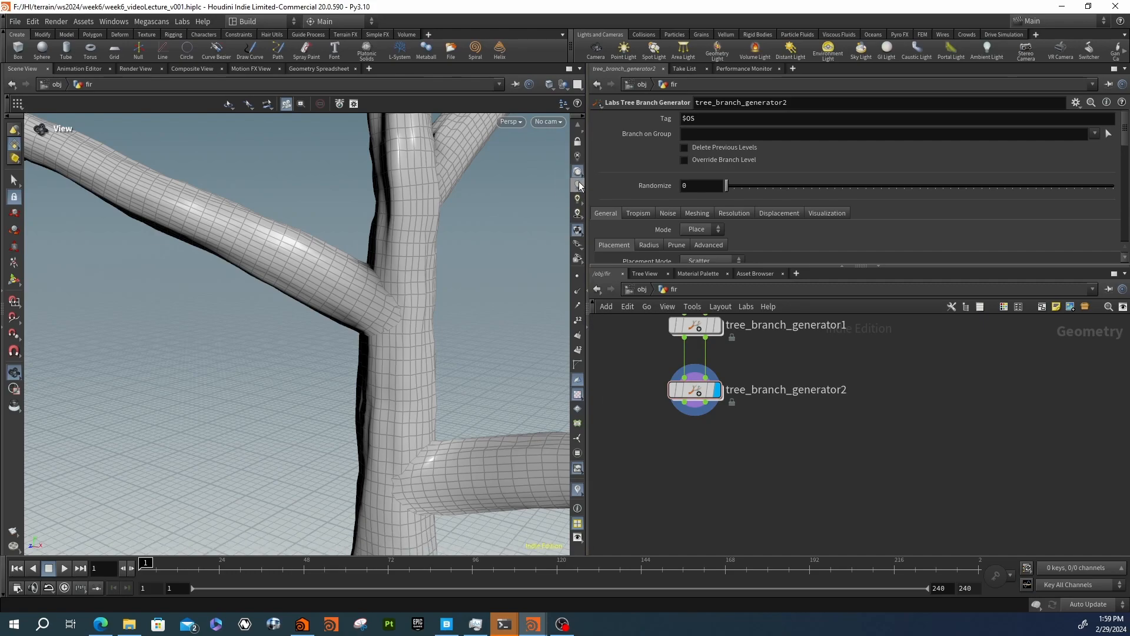
Switch the viewport display to Smooth Shaded and view the whole tree from several sides
scroll(327, 323, "down", 10)
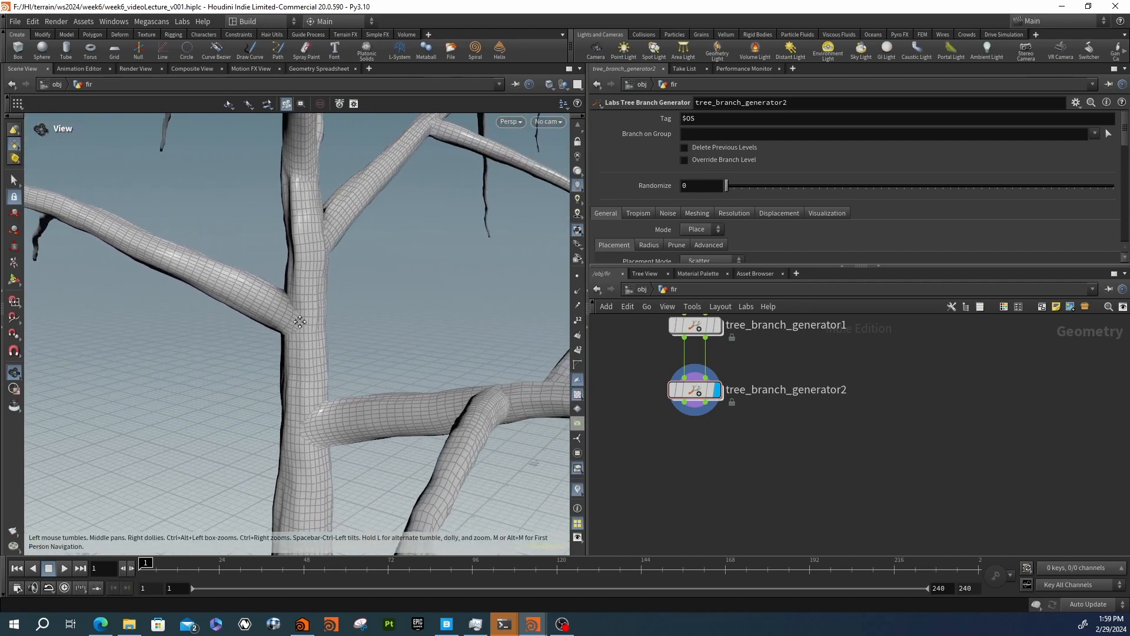
left_click_drag(328, 323, 412, 353)
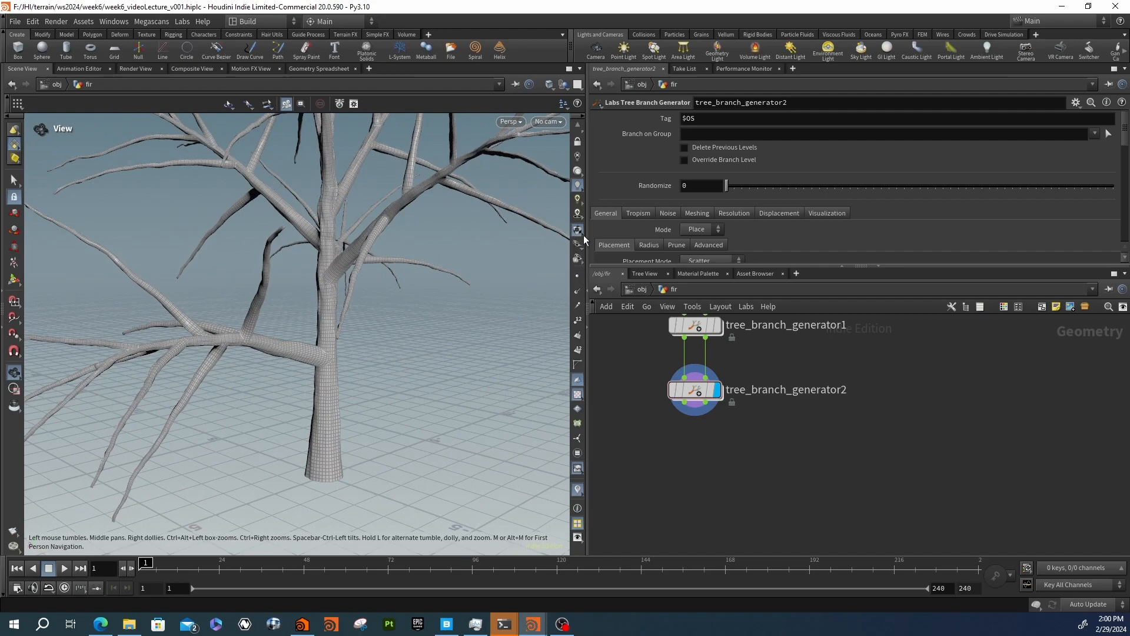
left_click(551, 85)
left_click(560, 216)
mouse_move(302, 300)
left_mouse_down()
mouse_move(298, 342)
mouse_move(474, 351)
left_mouse_up()
right_click_drag(358, 329, 185, 332)
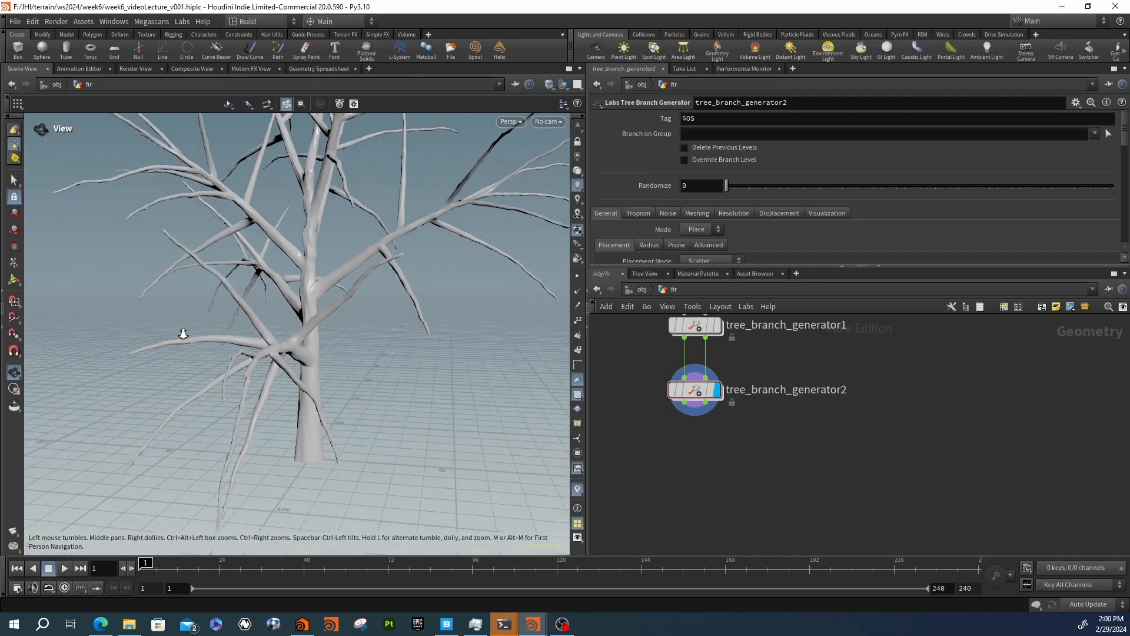
left_click_drag(184, 331, 482, 323)
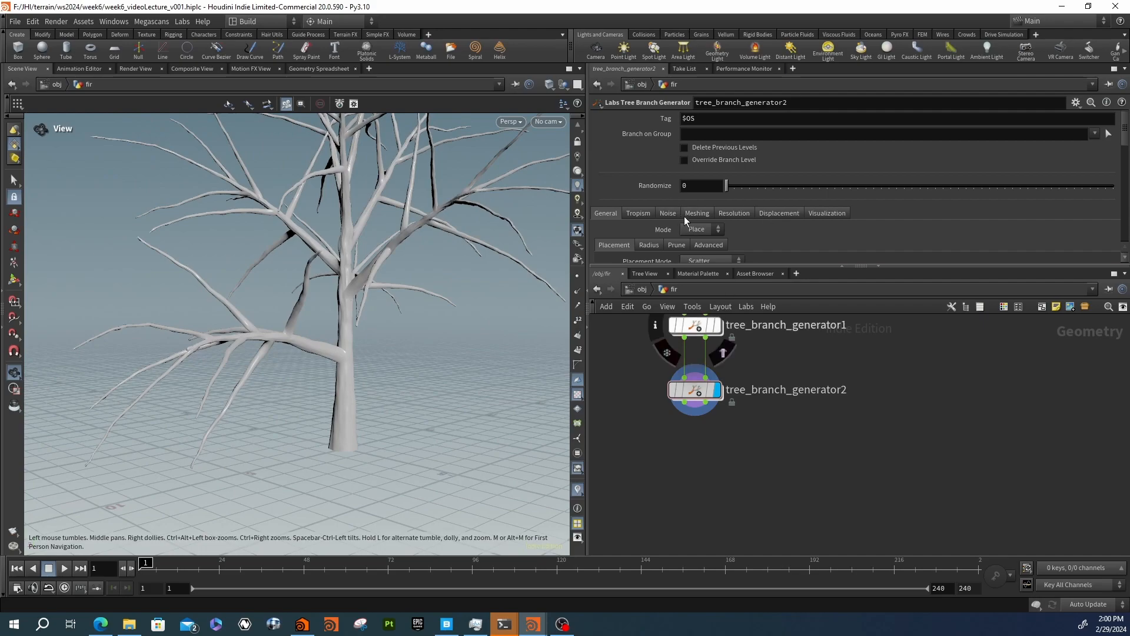
Select tree_controller1 and review its intersection, UV blending and end cap settings again
scroll(771, 379, "down", 5)
left_click(750, 449)
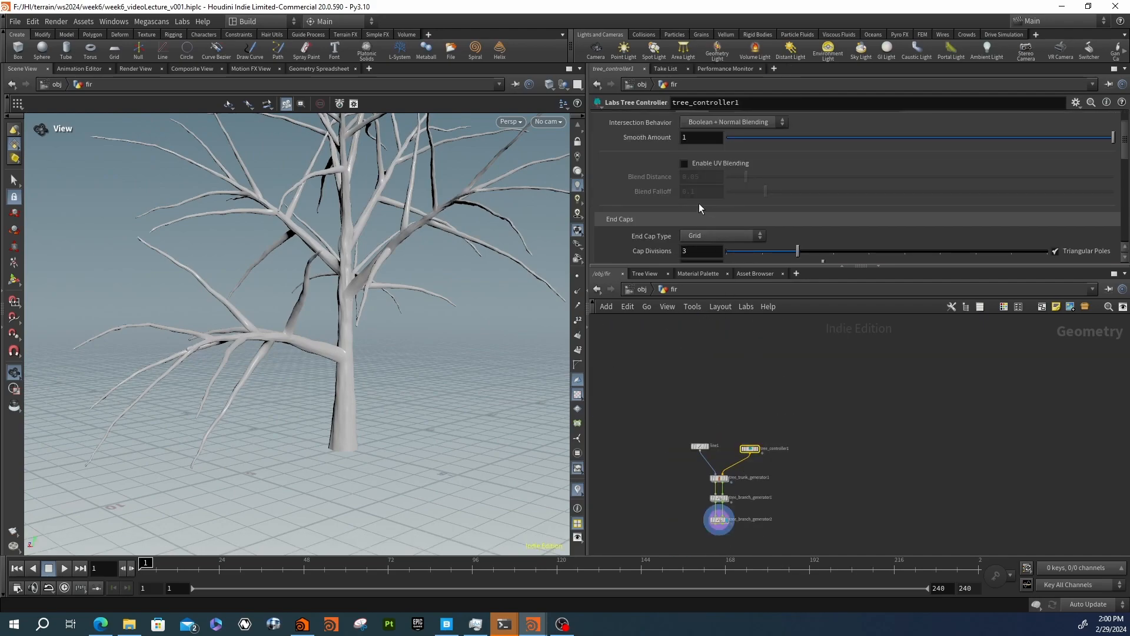
scroll(662, 195, "down", 3)
scroll(741, 136, "up", 5)
scroll(672, 171, "down", 5)
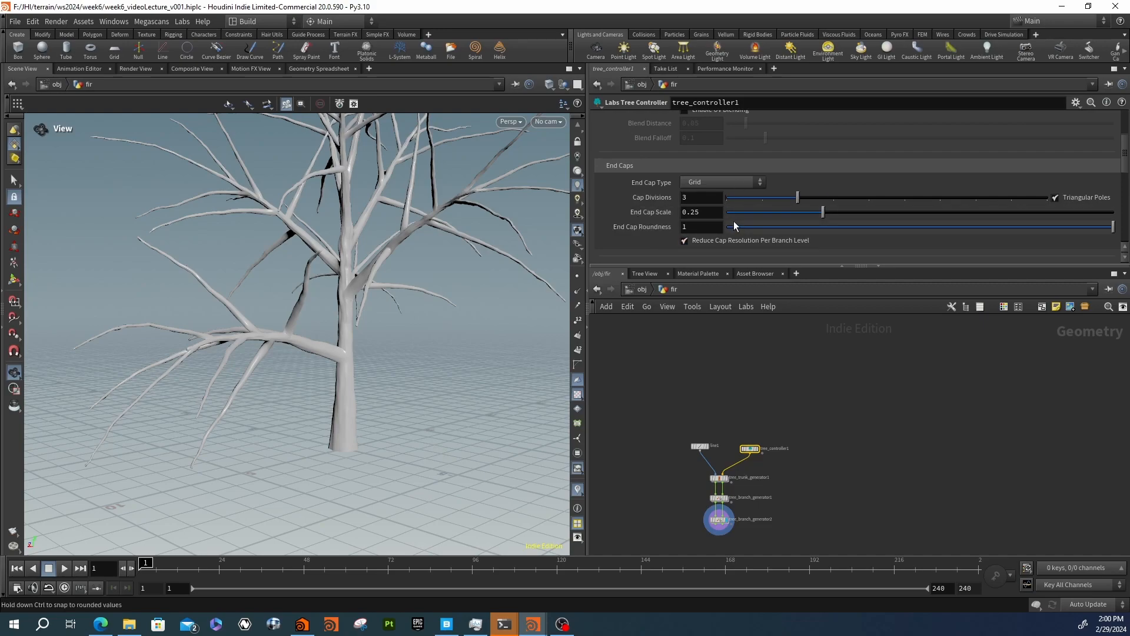
scroll(669, 202, "up", 3)
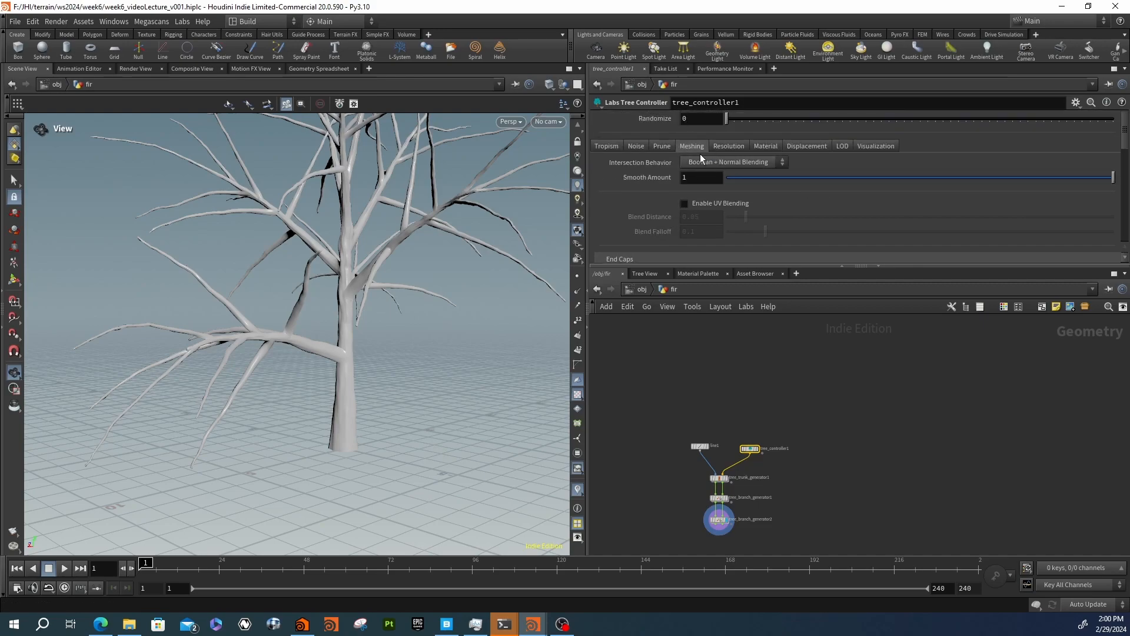
Open tree_controller1's resolution settings, switch the viewport to Smooth Wire Shaded and inspect the mesh of the lower branches
left_click(728, 147)
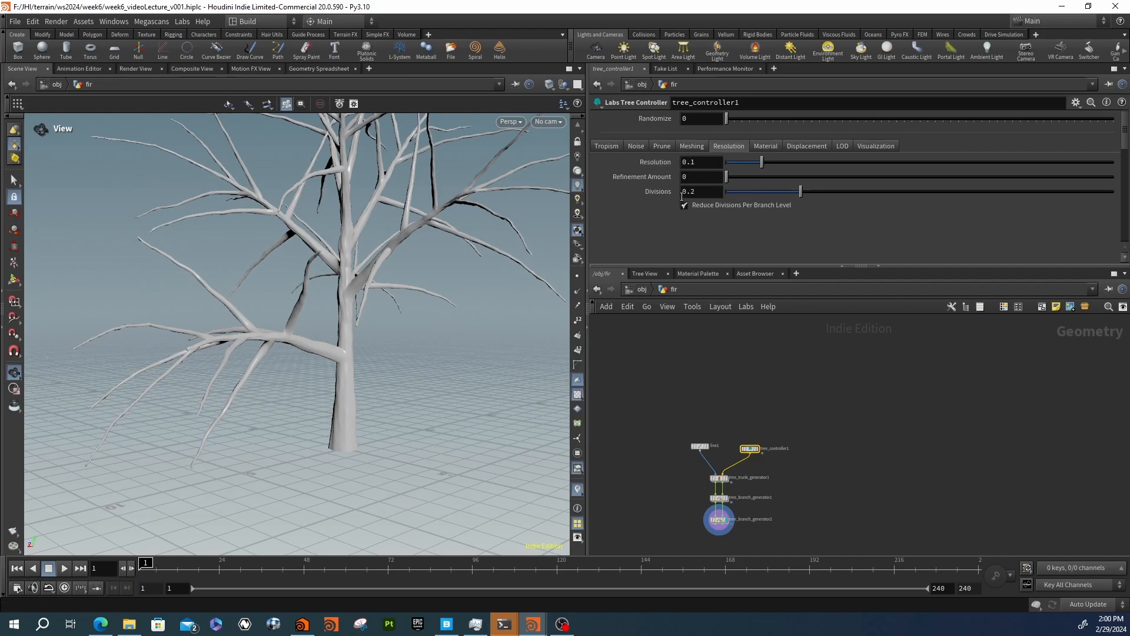
left_click(557, 83)
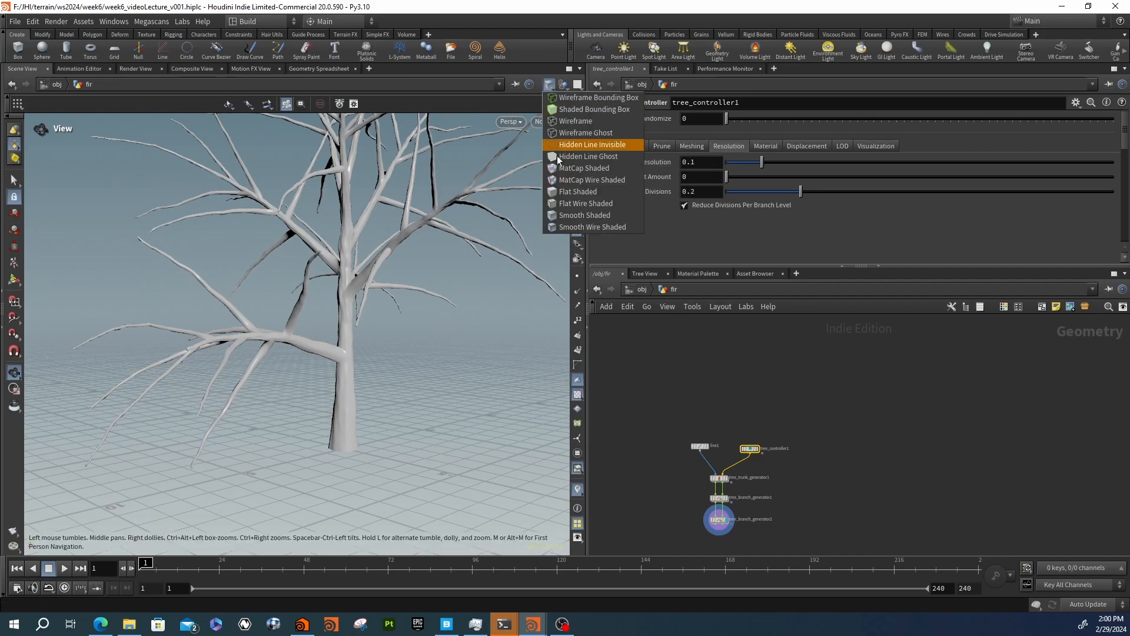
left_click(568, 219)
right_click_drag(311, 302, 542, 242)
middle_click_drag(449, 204, 562, 393)
middle_click_drag(177, 338, 300, 292)
right_click_drag(301, 293, 351, 323)
middle_click_drag(351, 324, 293, 186)
middle_click_drag(314, 284, 330, 213)
middle_click_drag(348, 294, 348, 239)
middle_click_drag(312, 339, 318, 268)
mouse_move(228, 335)
right_mouse_down()
mouse_move(371, 316)
mouse_move(212, 336)
right_mouse_up()
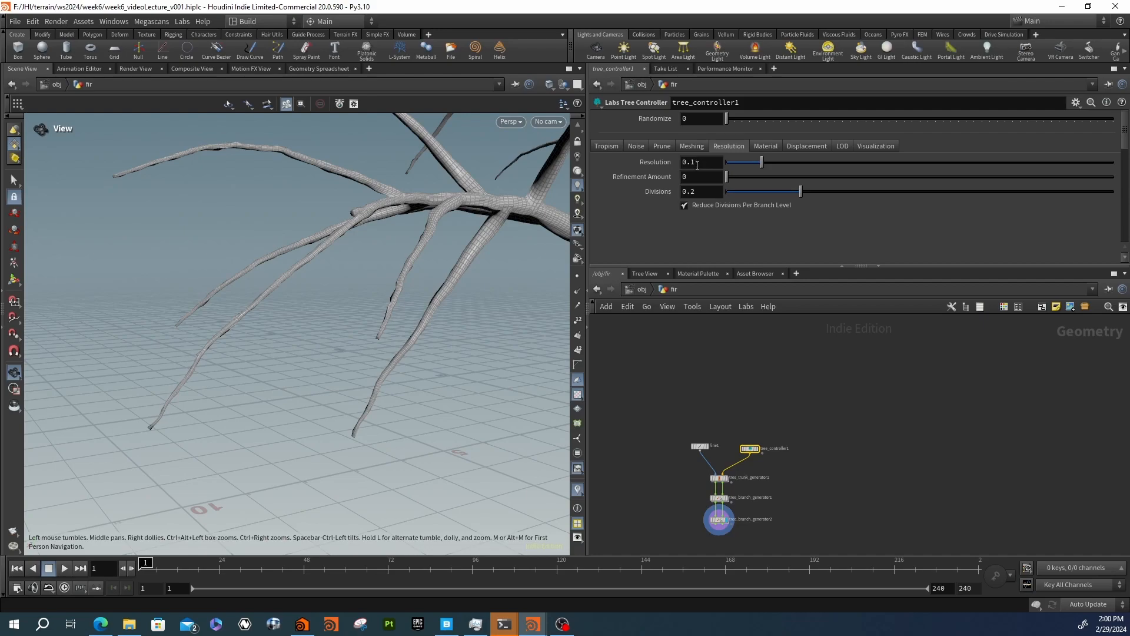
Try a Resolution of 0.2 and of 0.5 on tree_controller1 and compare the mesh density on the trunk and branches
middle_click_drag(516, 242, 416, 252)
double_click(687, 164)
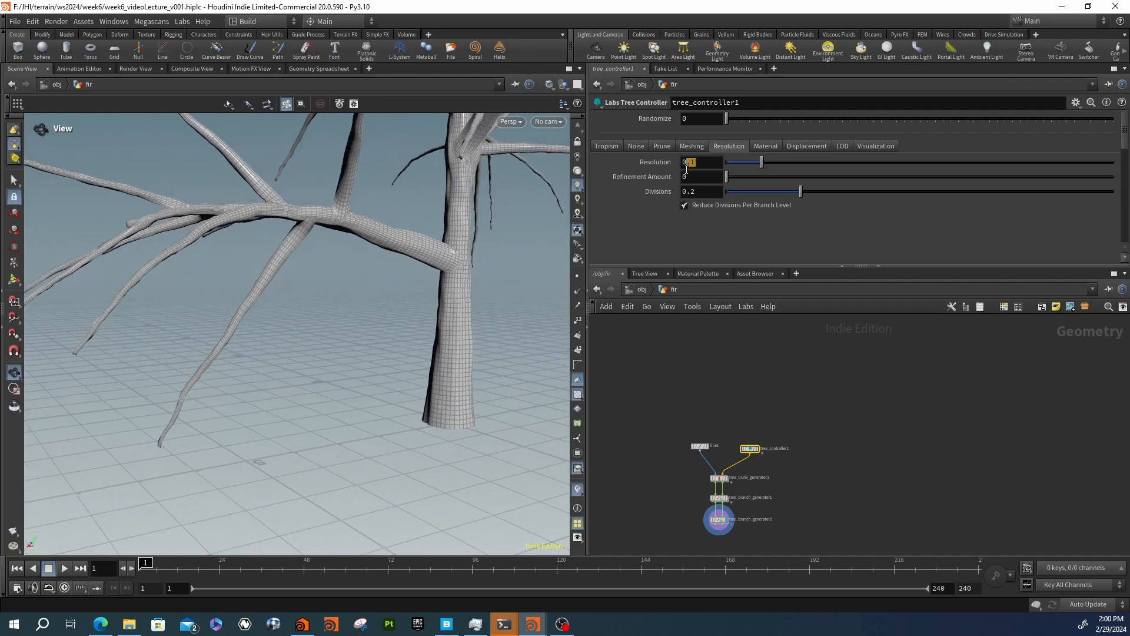
type("2")
key("Return")
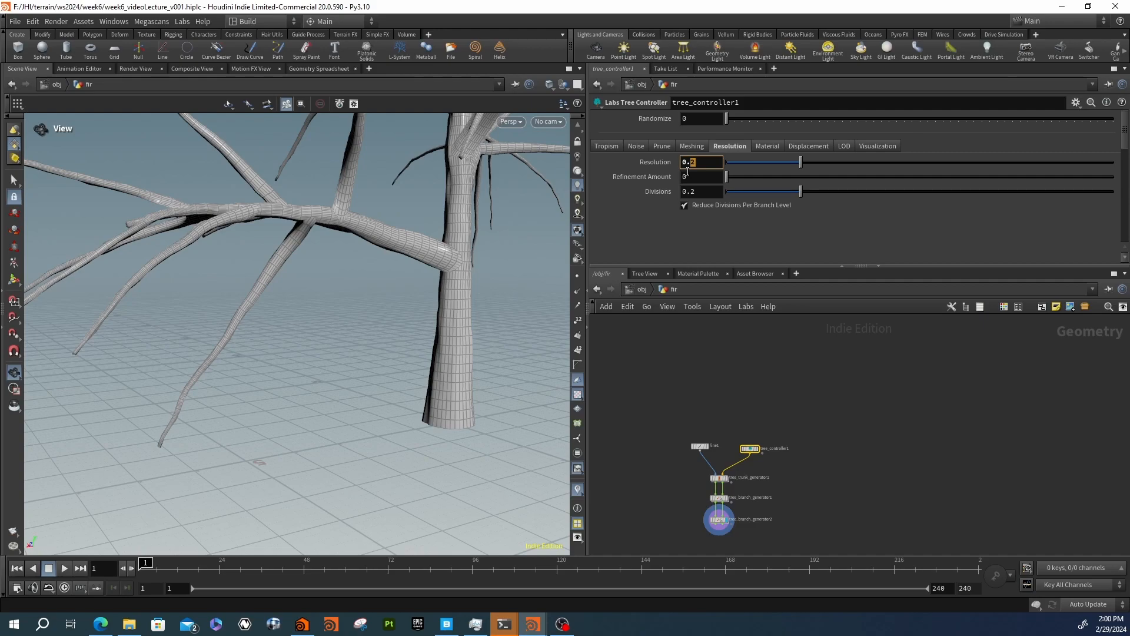
type("5")
key("Return")
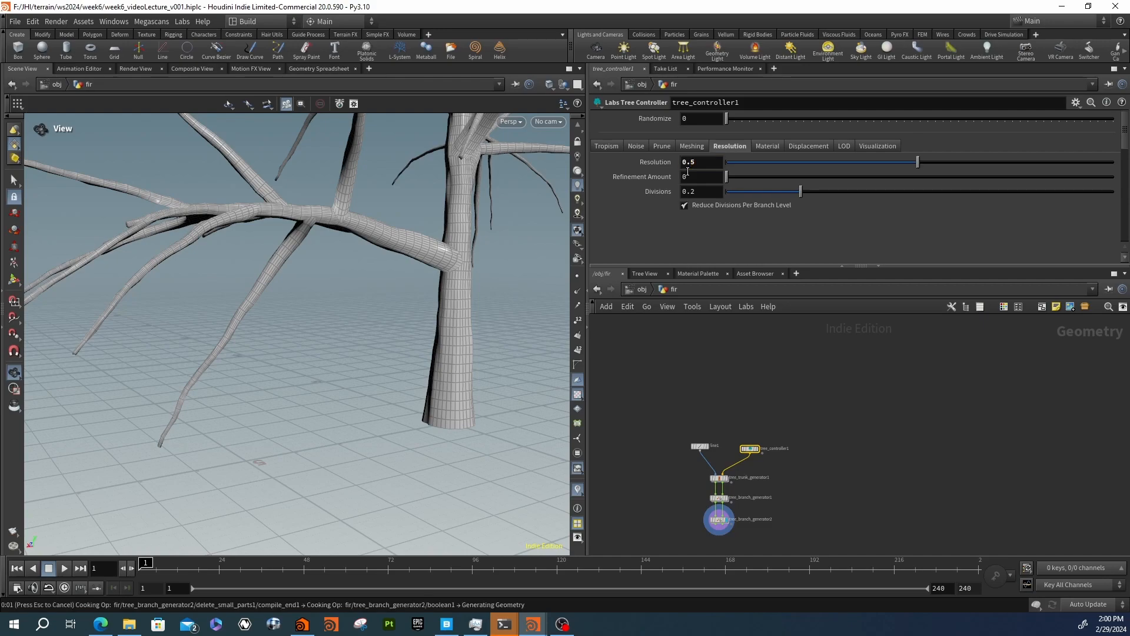
right_click_drag(485, 249, 373, 249)
left_click_drag(374, 249, 268, 269)
left_click_drag(305, 299, 376, 258)
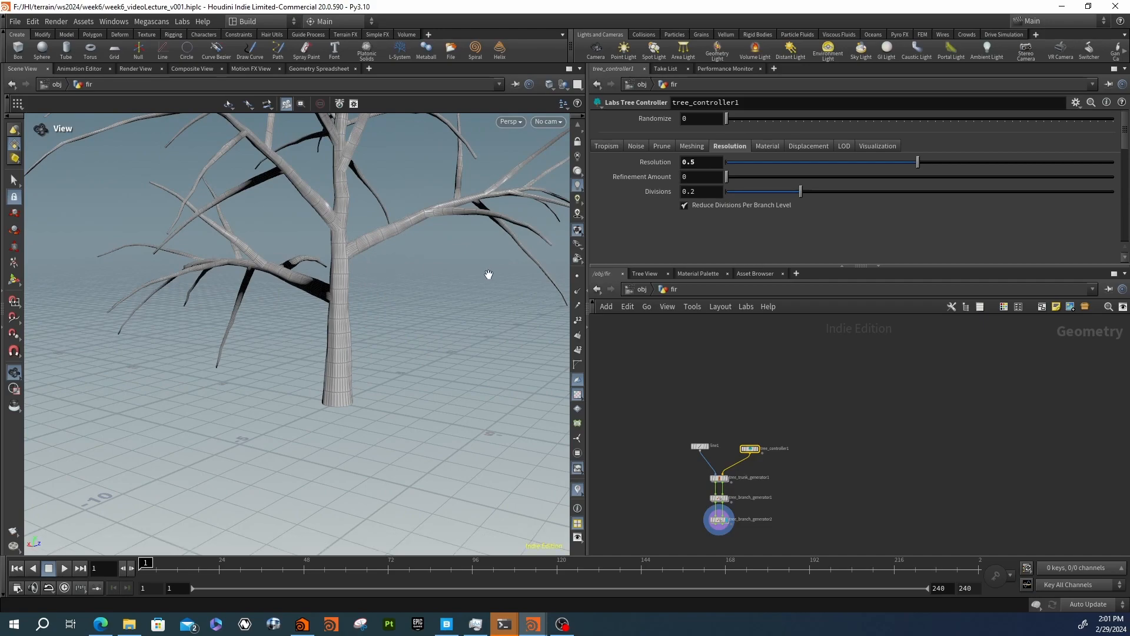
Set tree_controller1's Resolution to 0.1 and check the wireframe on the whole tree and close to the trunk
left_click(697, 163)
type(".1")
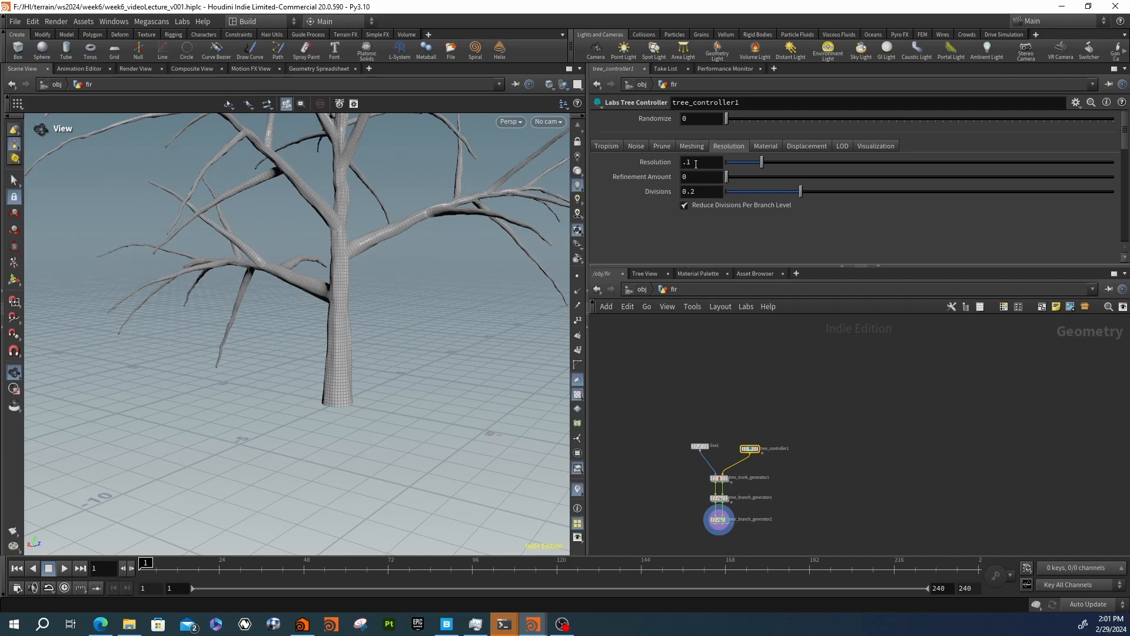
left_click_drag(445, 176, 297, 296)
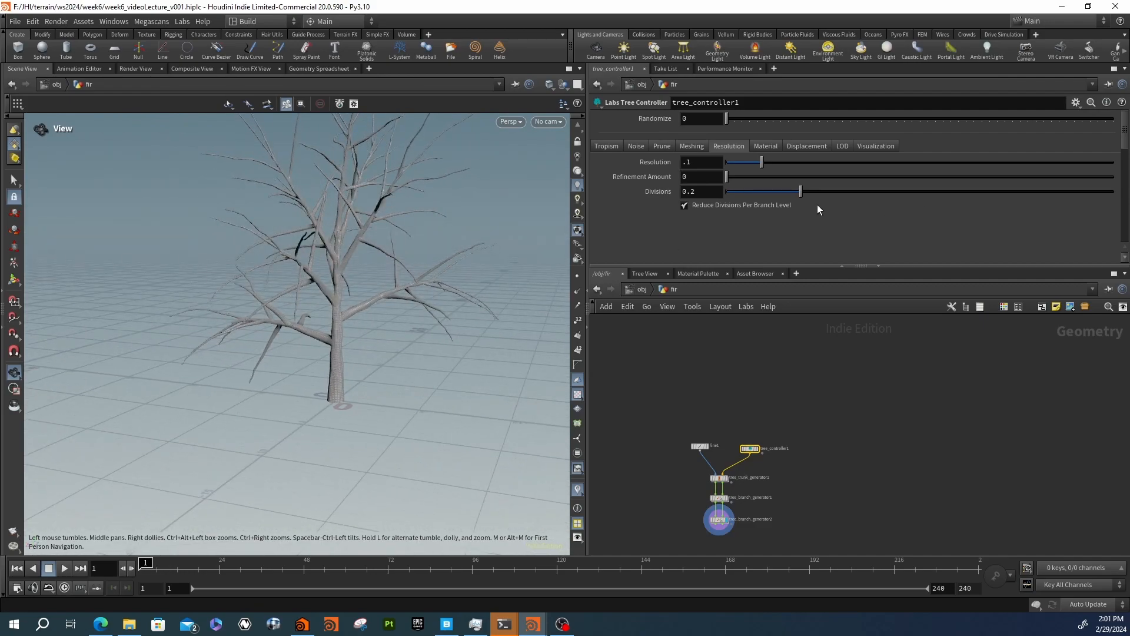
right_click_drag(341, 329, 613, 300)
left_click_drag(436, 313, 441, 291)
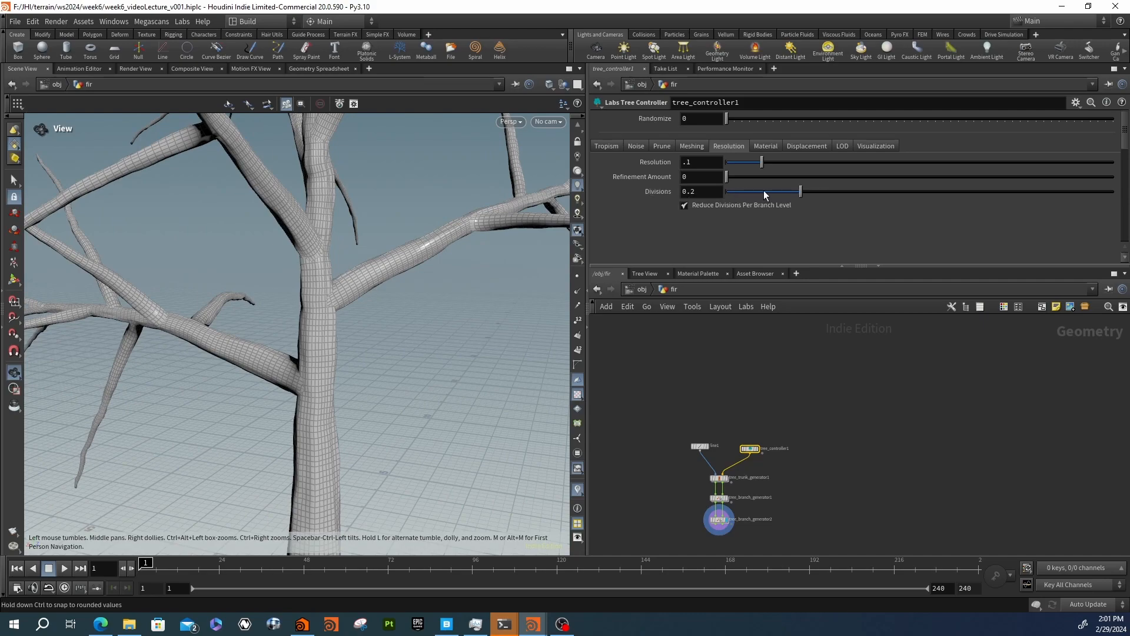
Try Divisions at 0.1, then coarsen the mesh with Resolution 0.5 and Divisions 0.5
double_click(698, 192)
type(".1")
key("Return")
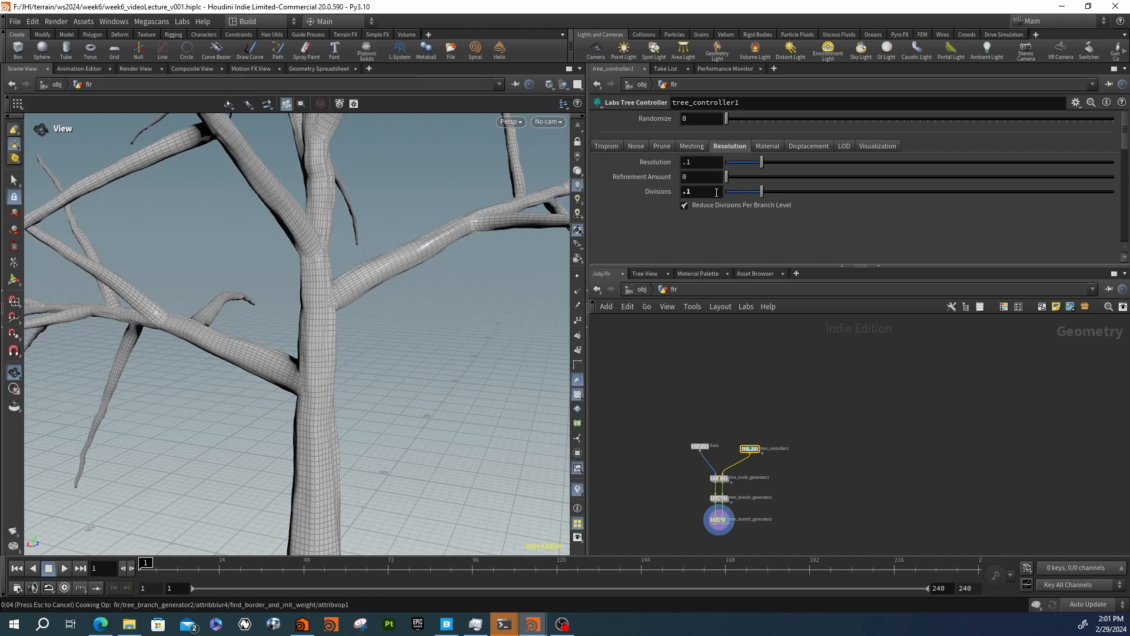
left_click(717, 161)
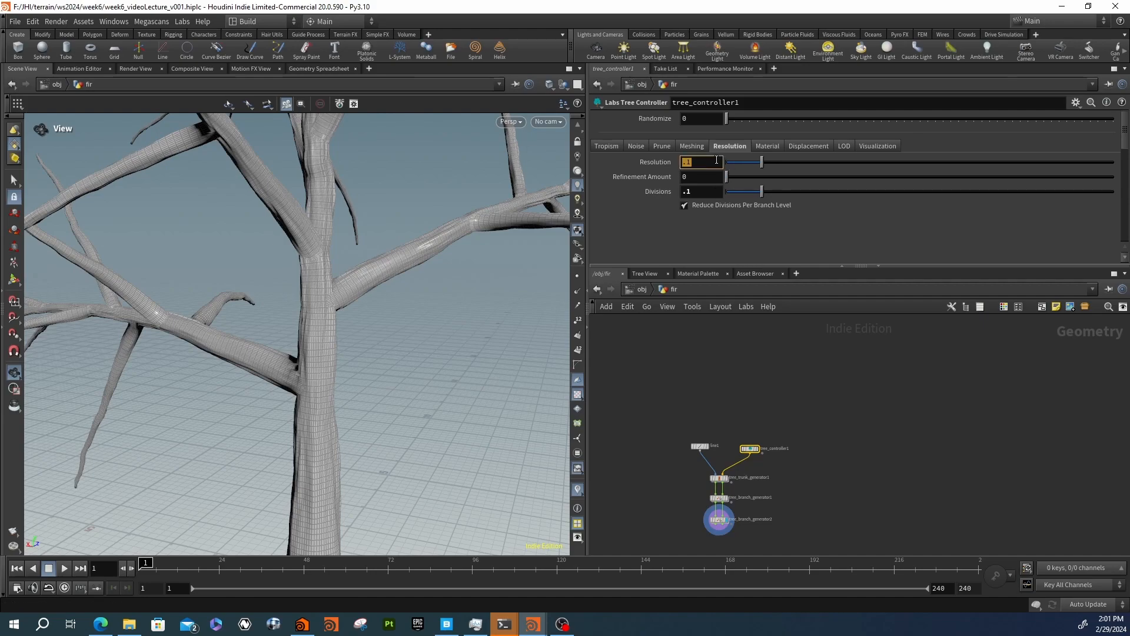
type(".5")
key("Return")
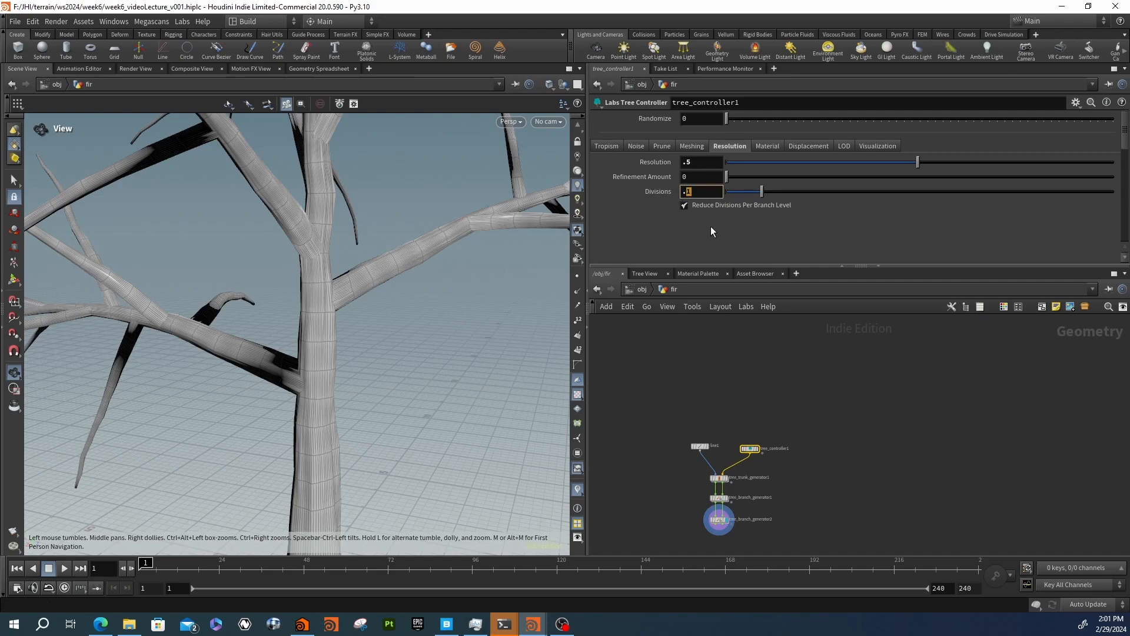
type("5")
key("Return")
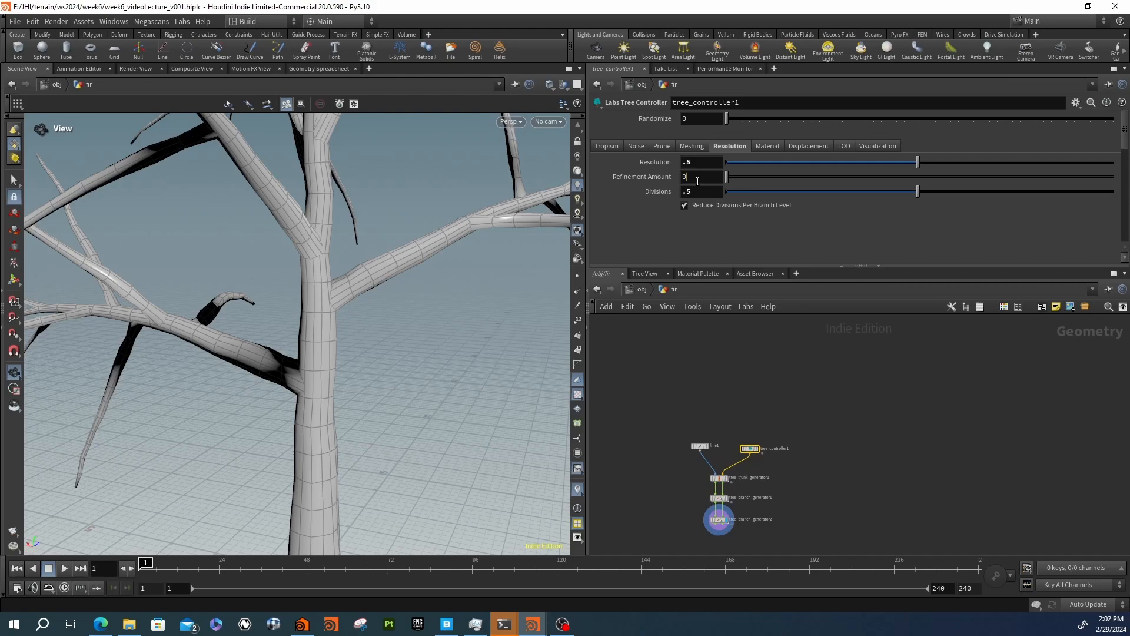
Set both Resolution and Divisions of tree_controller1 to 0.2
left_click(697, 162)
type(".2")
key("Tab")
type(".2")
key("Return")
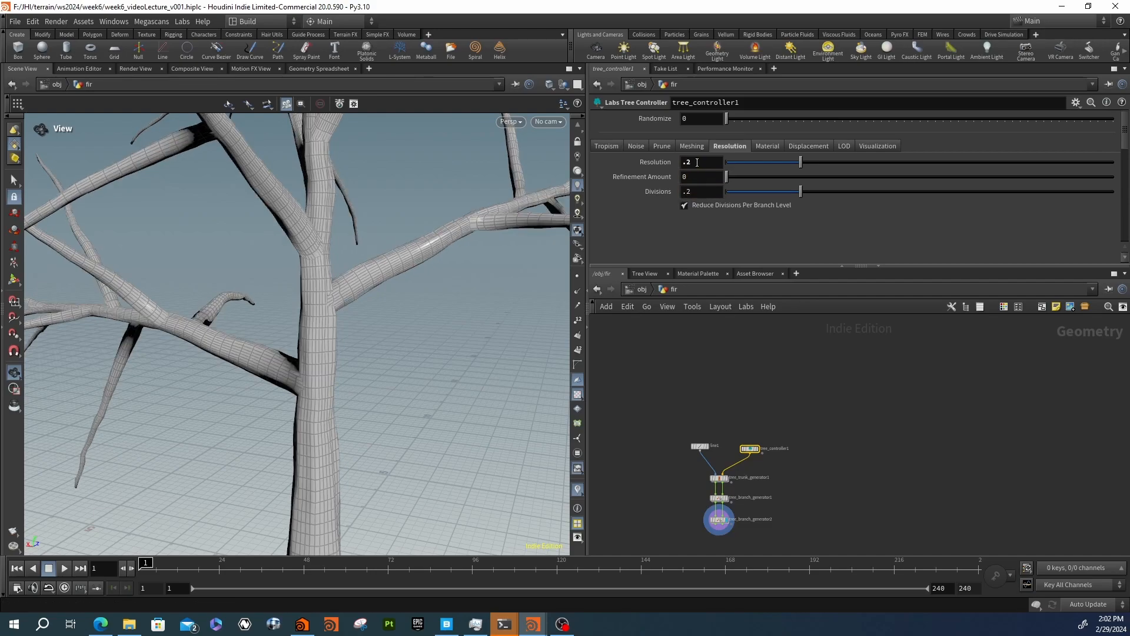
Raise the Refinement Amount of tree_controller1 to about 0.816
left_click(801, 177)
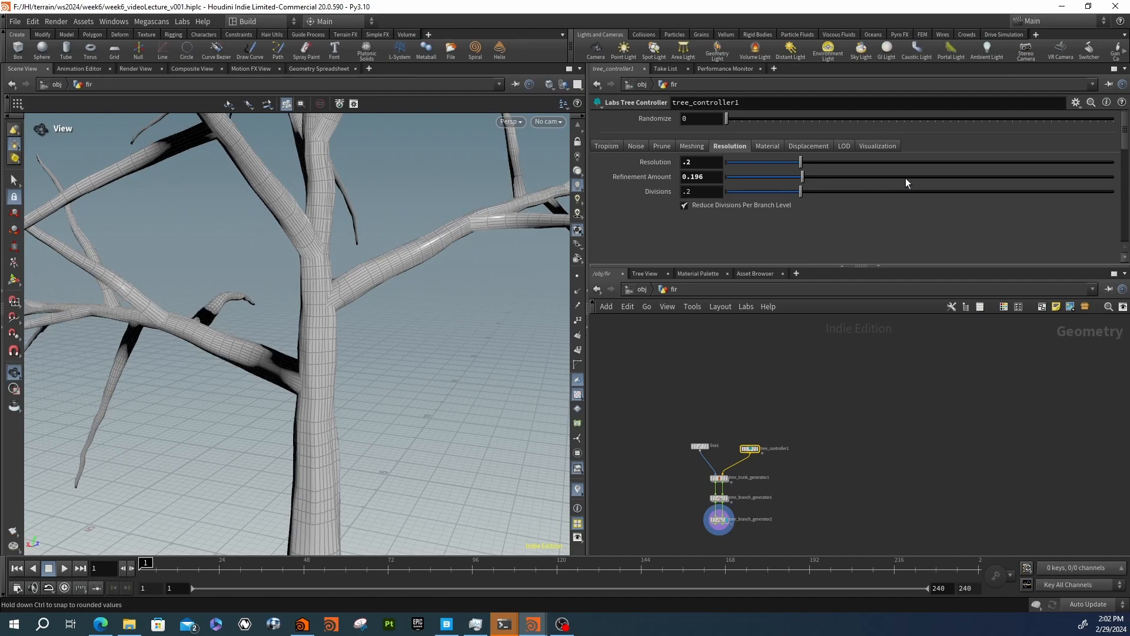
left_click(1003, 177)
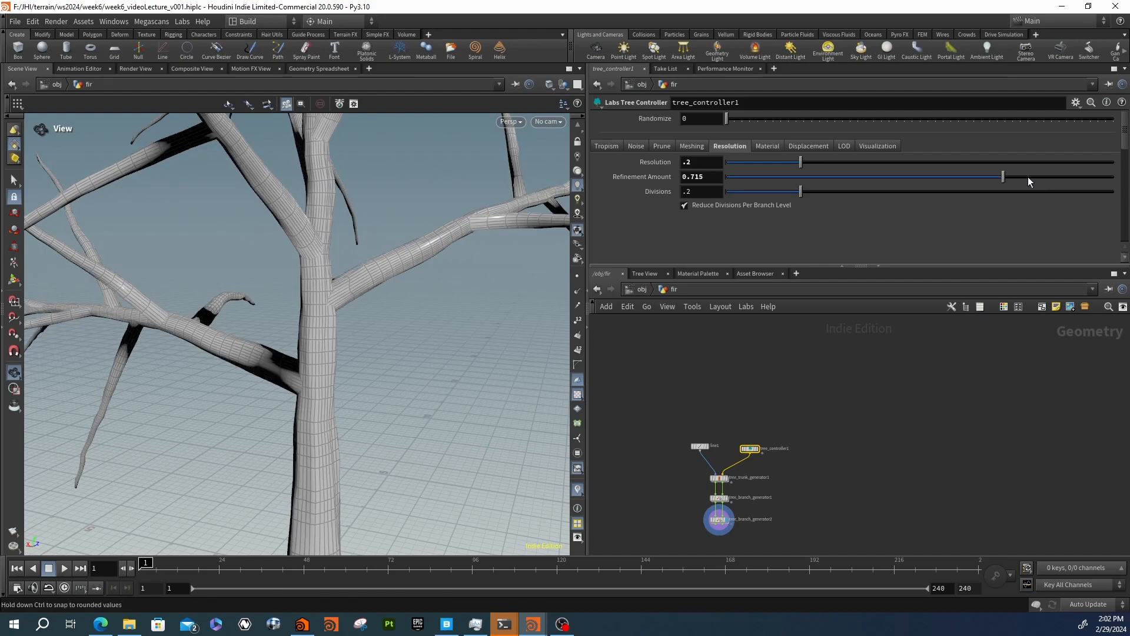
left_click(1042, 176)
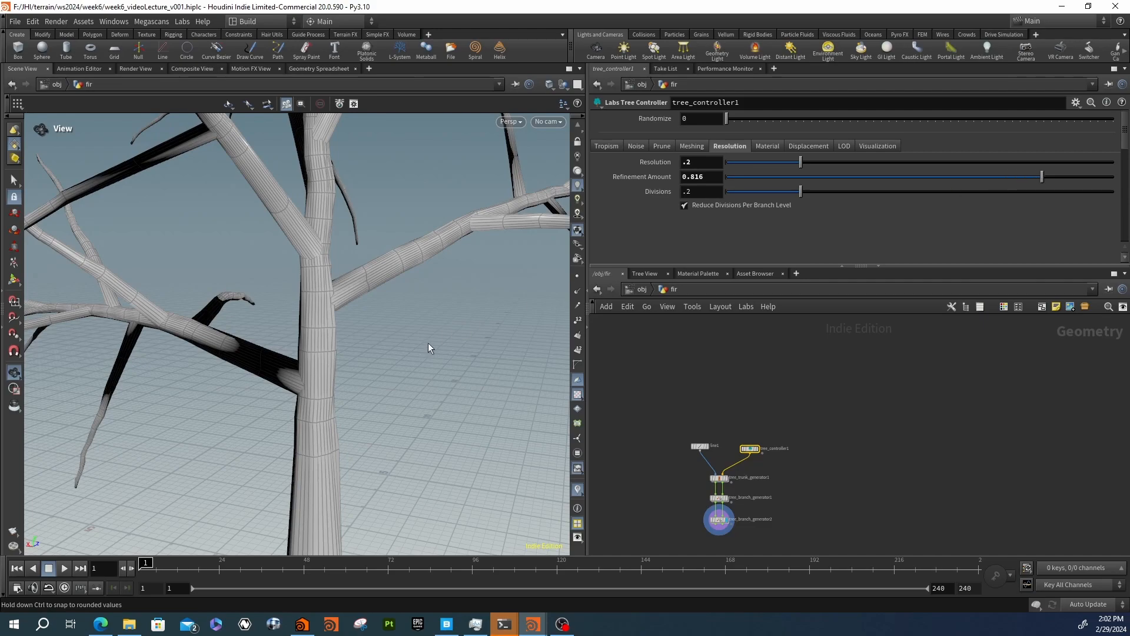
left_click_drag(391, 310, 510, 254)
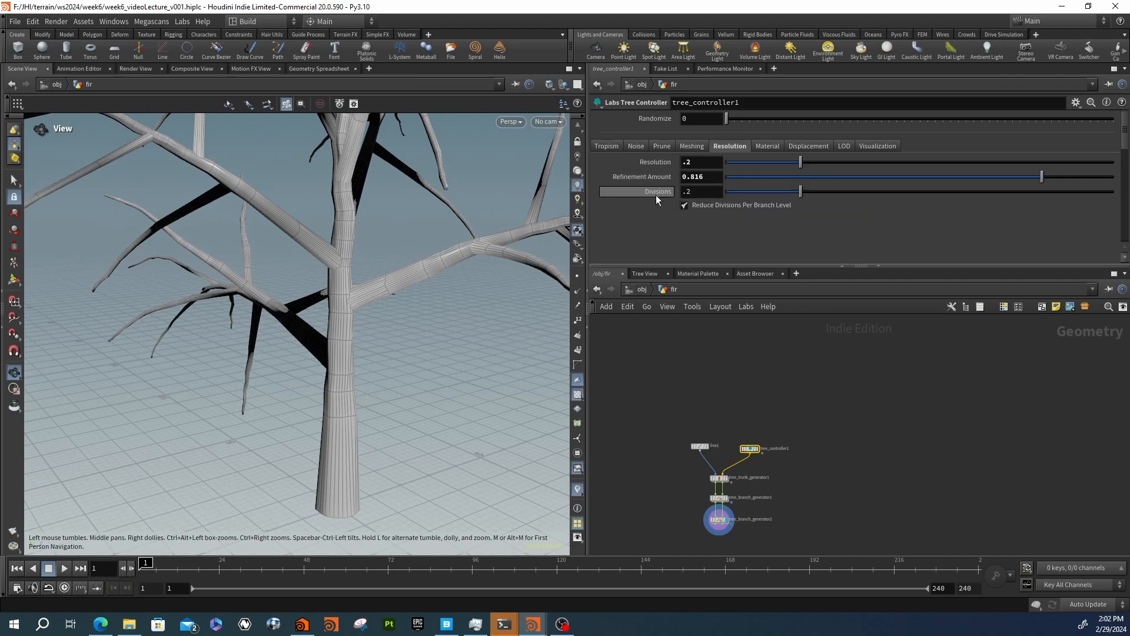
Examine the refined mesh on the trunk base, branch joints and upper branches from several angles
left_click_drag(419, 260, 416, 306)
right_click_drag(416, 306, 378, 383)
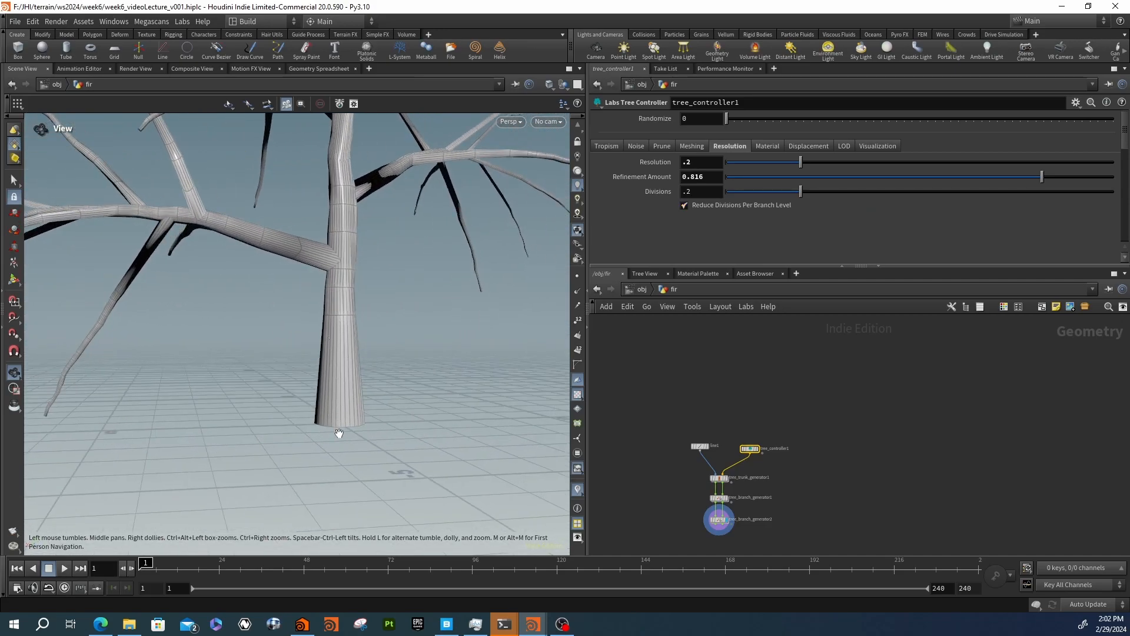
left_click_drag(326, 348, 350, 411)
right_click_drag(350, 411, 451, 361)
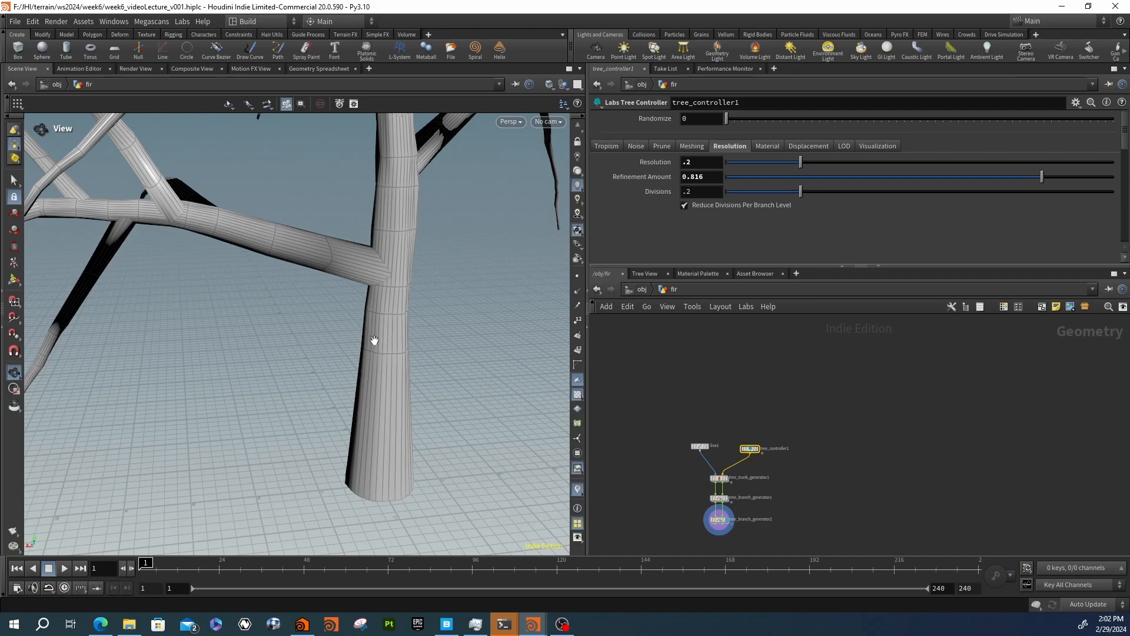
scroll(439, 325, "down", 10)
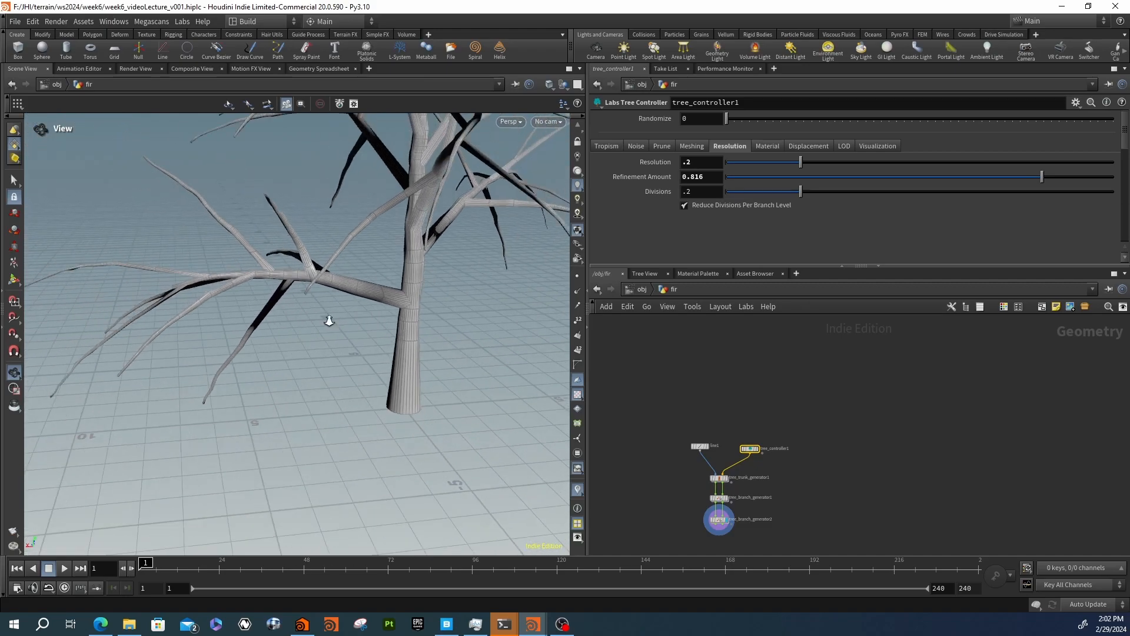
left_click_drag(193, 310, 359, 347)
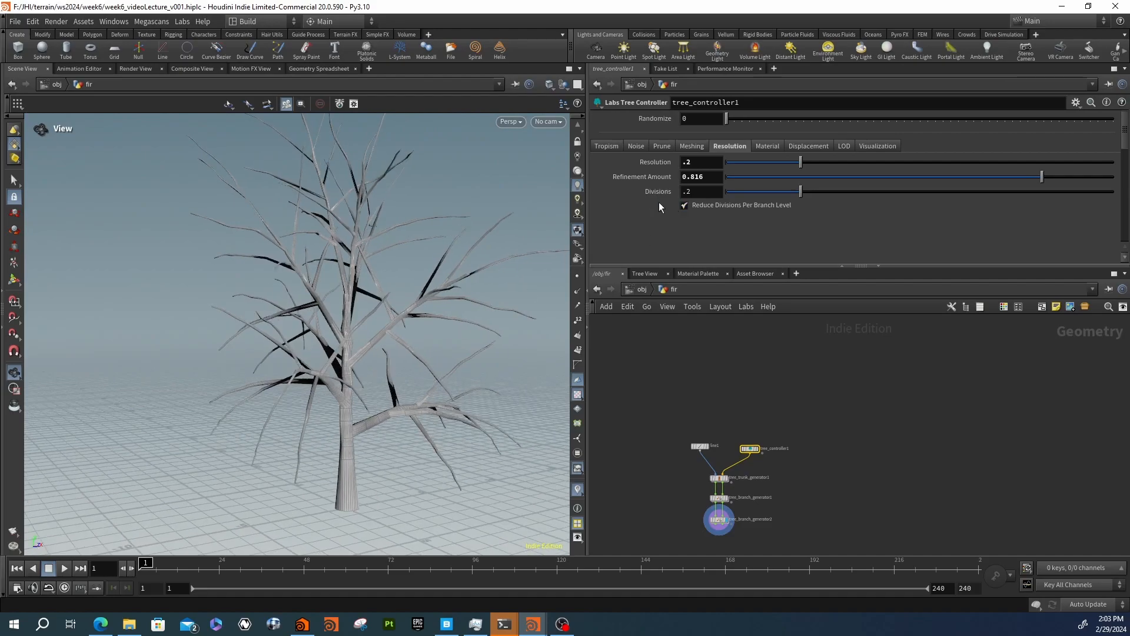
left_click_drag(318, 406, 371, 373)
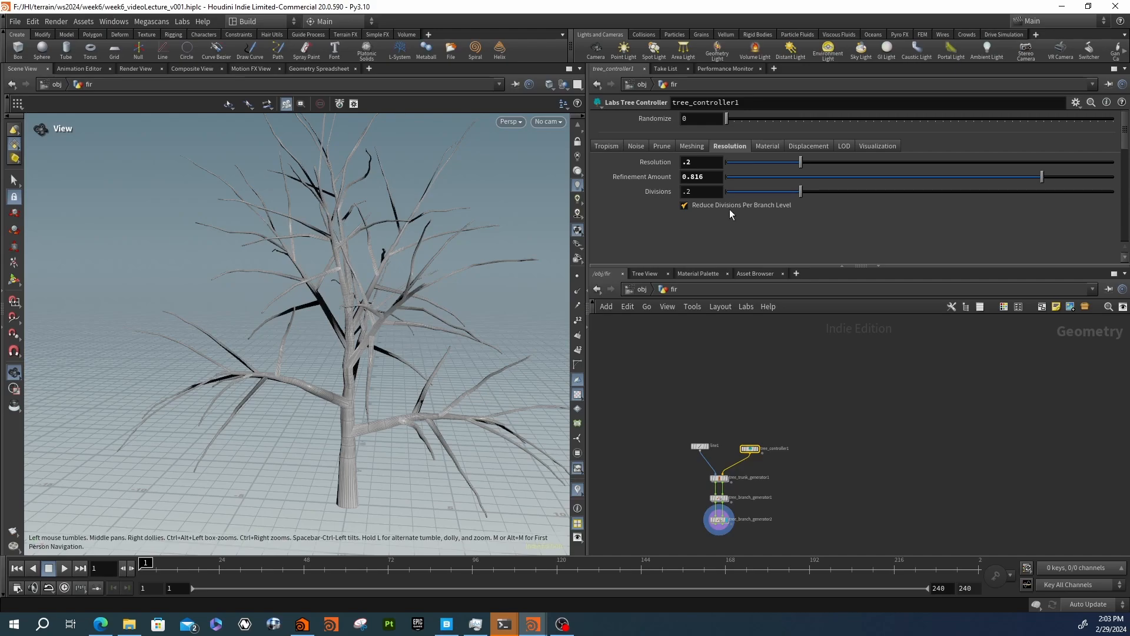
right_click_drag(325, 203, 530, 190)
middle_click_drag(530, 189, 365, 288)
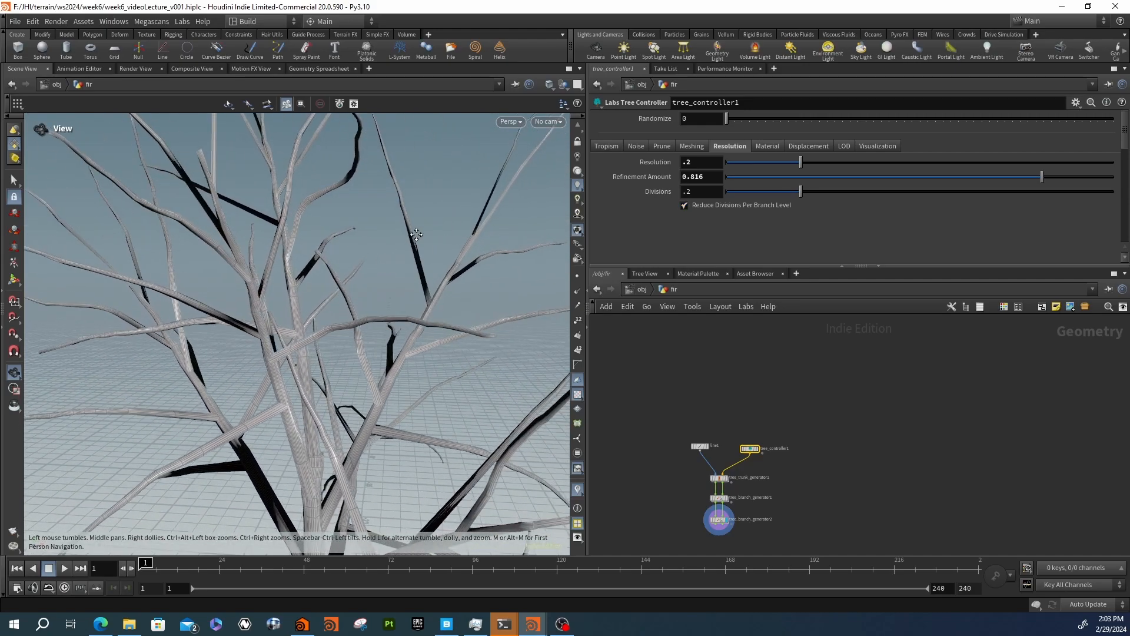
right_click_drag(365, 288, 427, 308)
left_click_drag(374, 336, 325, 314)
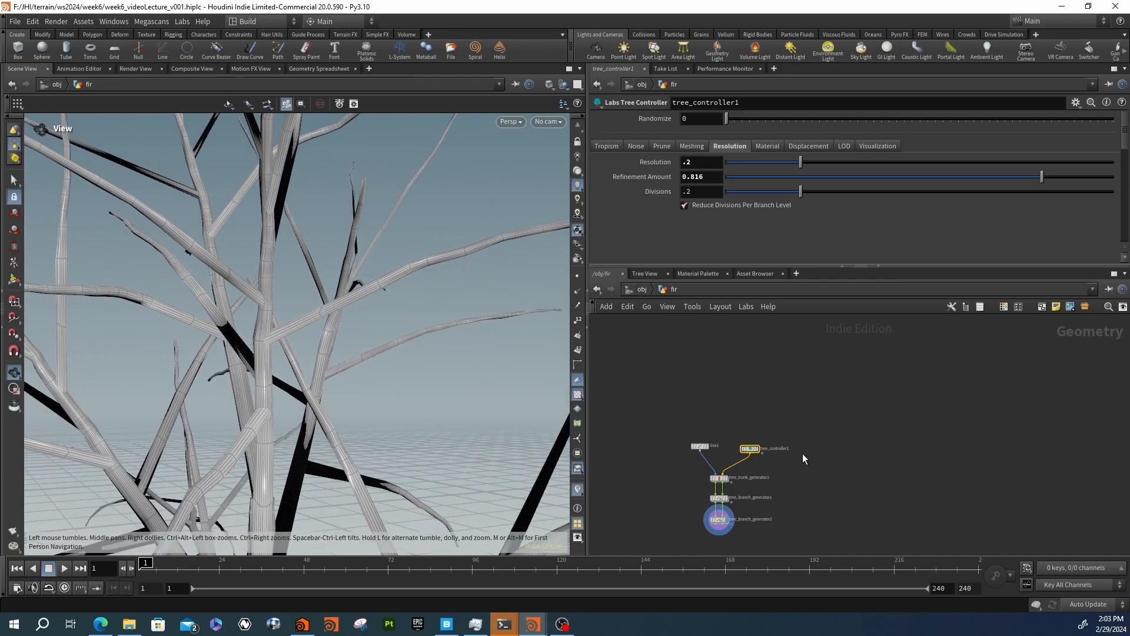
Duplicate tree_branch_generator2 as a third branch level wired below it, display the copy and view the denser tree
scroll(748, 460, "up", 4)
left_click(746, 425)
key("ctrl+c")
key("ctrl+v")
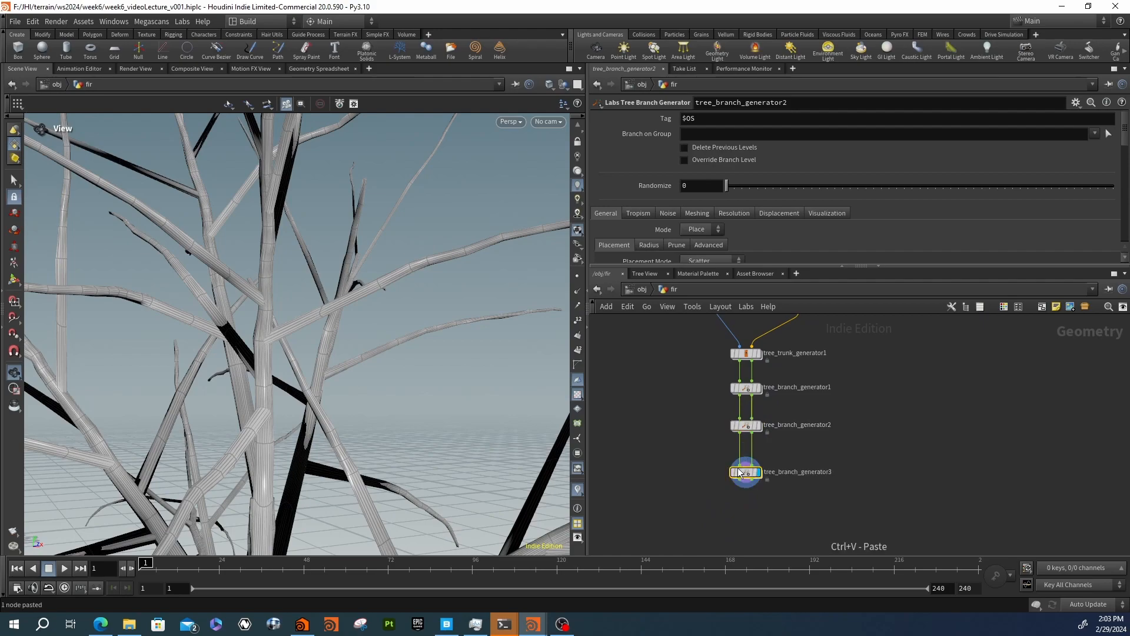
left_click(740, 436)
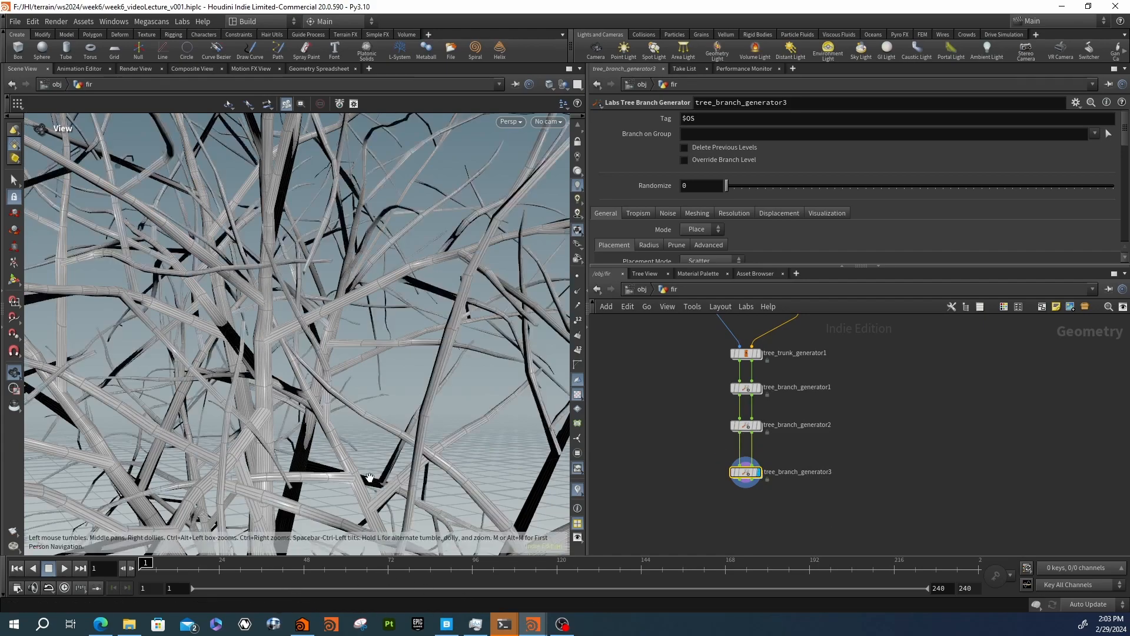
right_click_drag(378, 346, 266, 299)
middle_click_drag(267, 299, 232, 270)
left_click_drag(232, 271, 353, 277)
left_click_drag(275, 305, 311, 464)
middle_click_drag(195, 491, 291, 373)
right_click_drag(416, 280, 360, 242)
left_click_drag(336, 231, 534, 311)
Select tree_controller1 and review its albedo, roughness, metallic and normal material settings
middle_click_drag(840, 418, 750, 501)
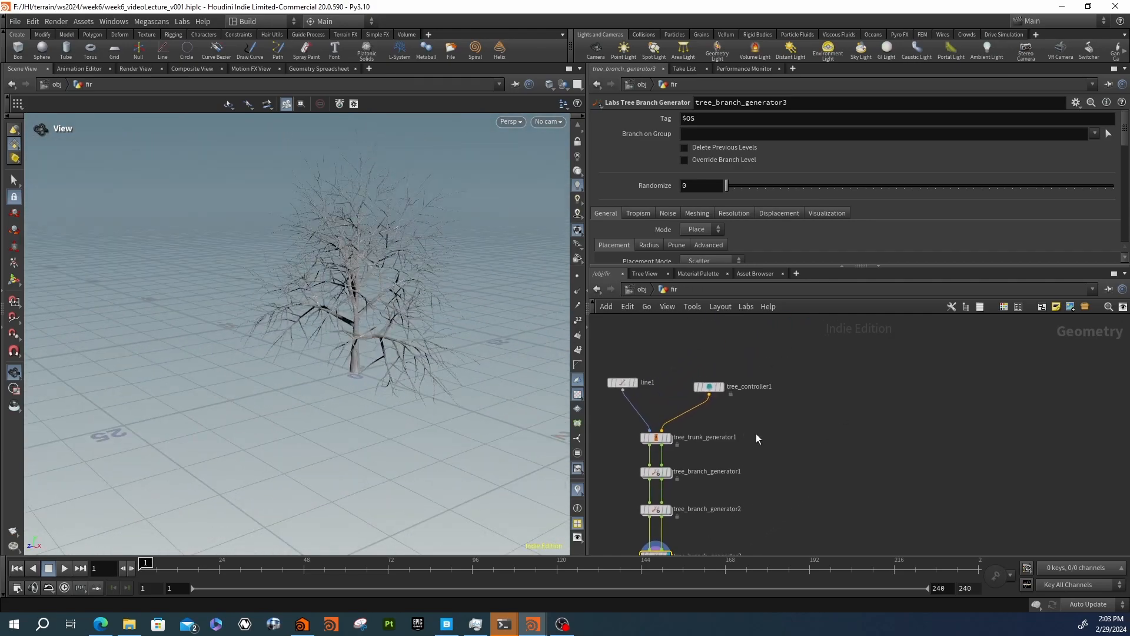
left_click(708, 387)
left_click(767, 146)
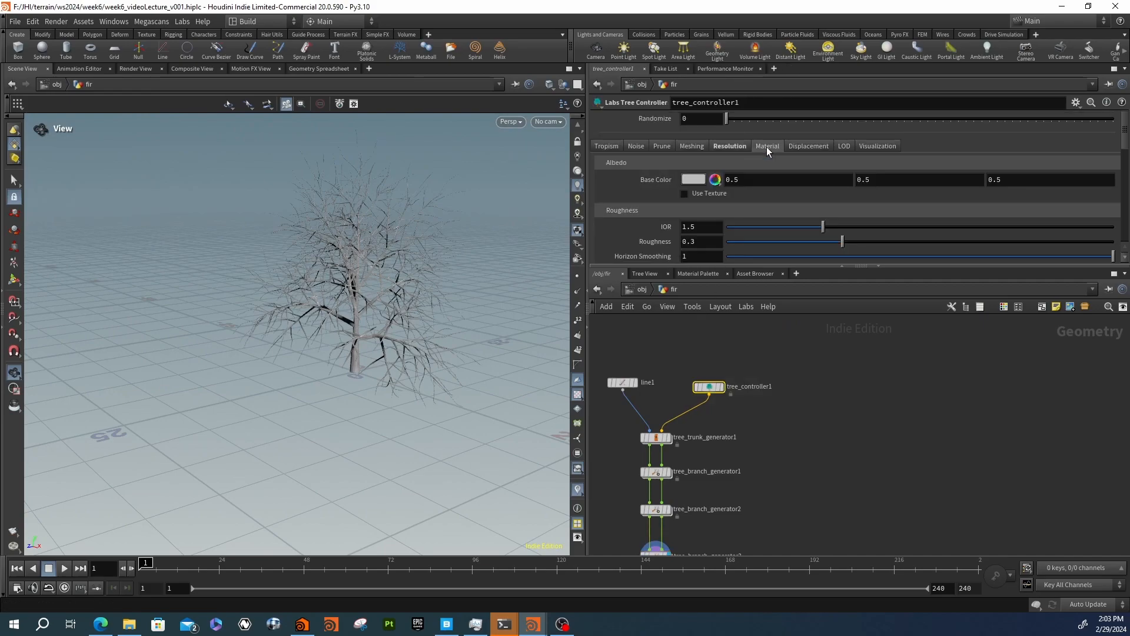
scroll(663, 200, "down", 5)
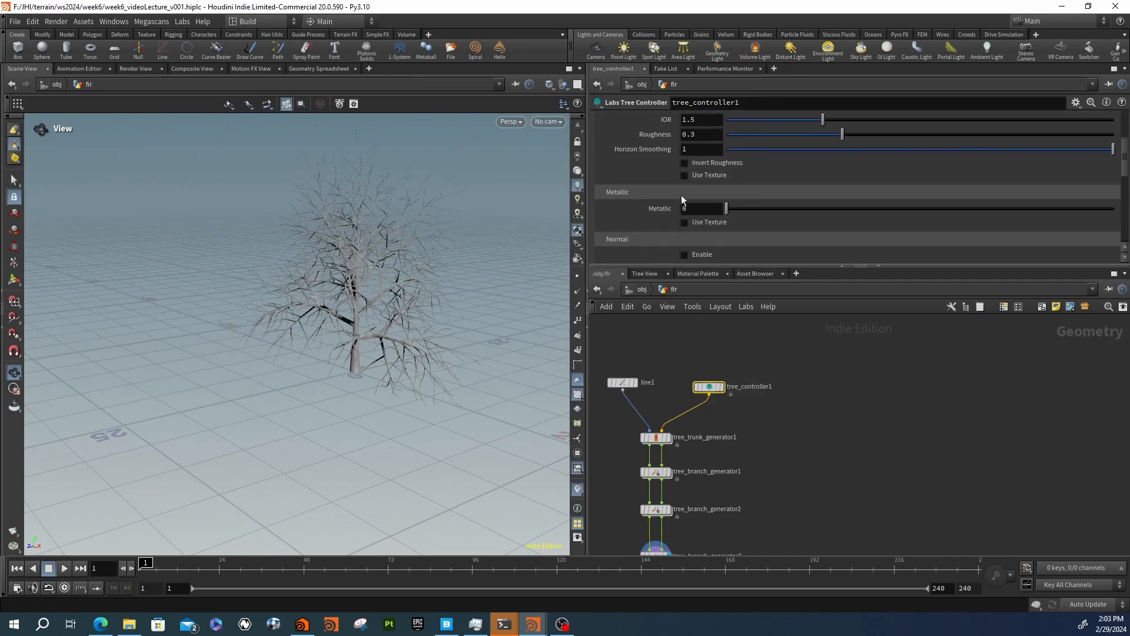
scroll(669, 212, "up", 6)
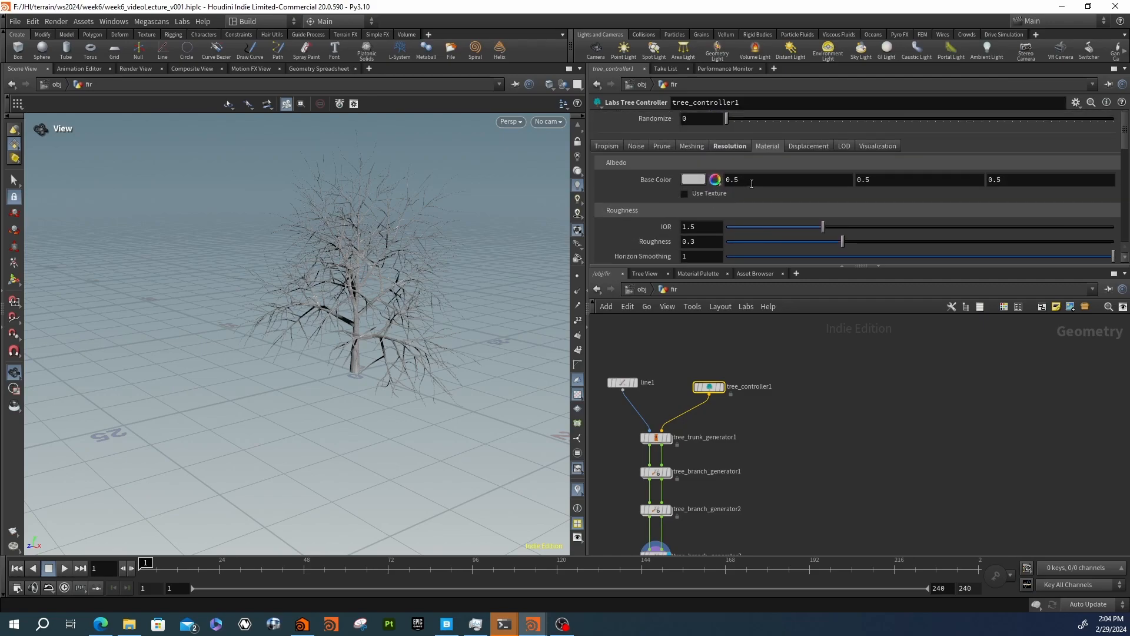
Enable displacement on tree_controller1 and view the subdivided trunk and branches up close
left_click(806, 146)
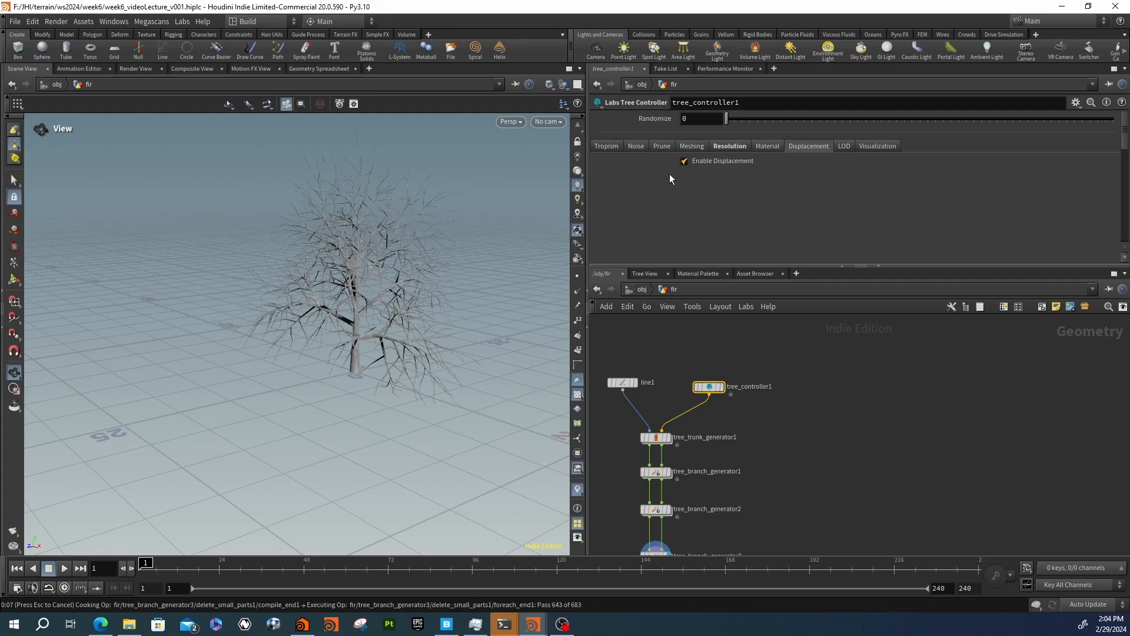
right_click_drag(375, 348, 573, 327)
scroll(437, 277, "up", 10)
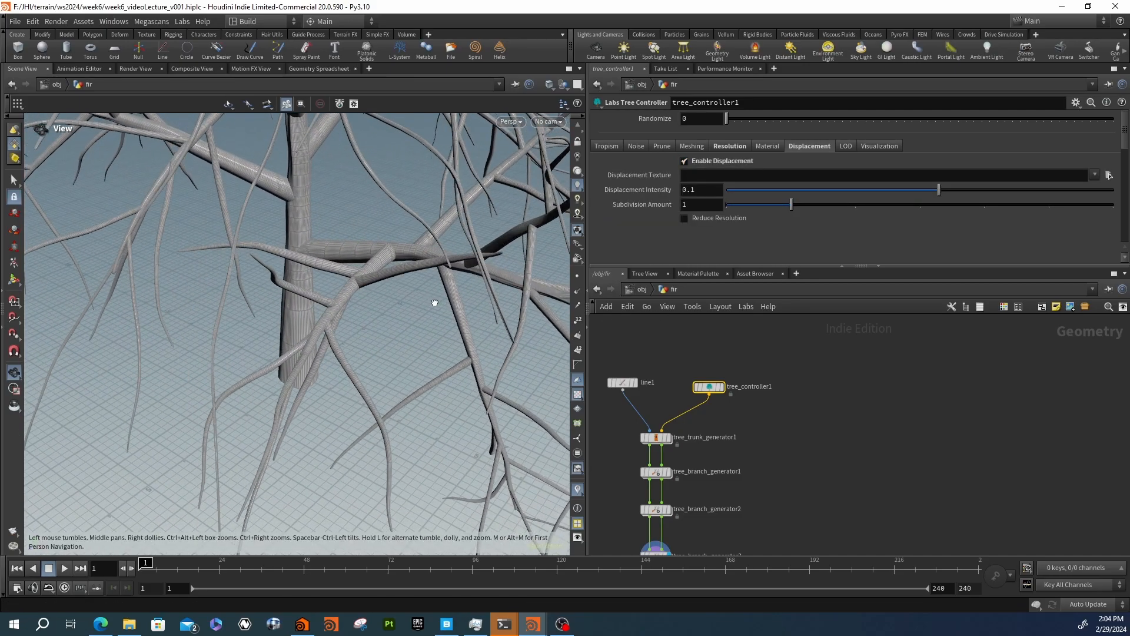
left_click_drag(434, 302, 513, 271)
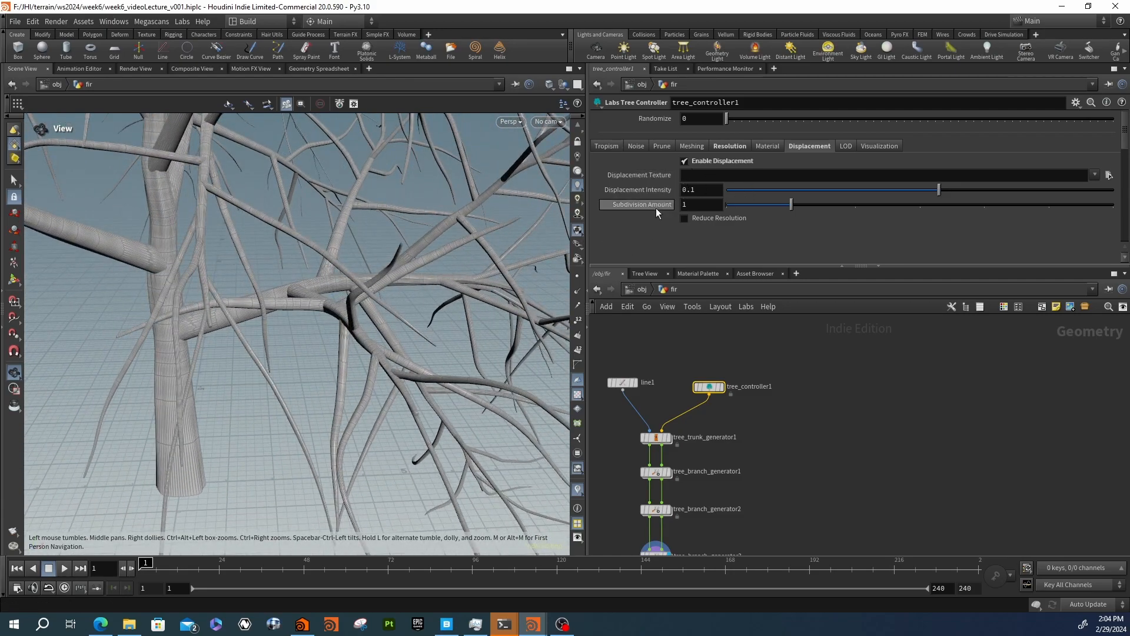
Inspect the displaced trunk and branches from several angles, and disable displacement on tree_controller1
left_click_drag(240, 297, 328, 270)
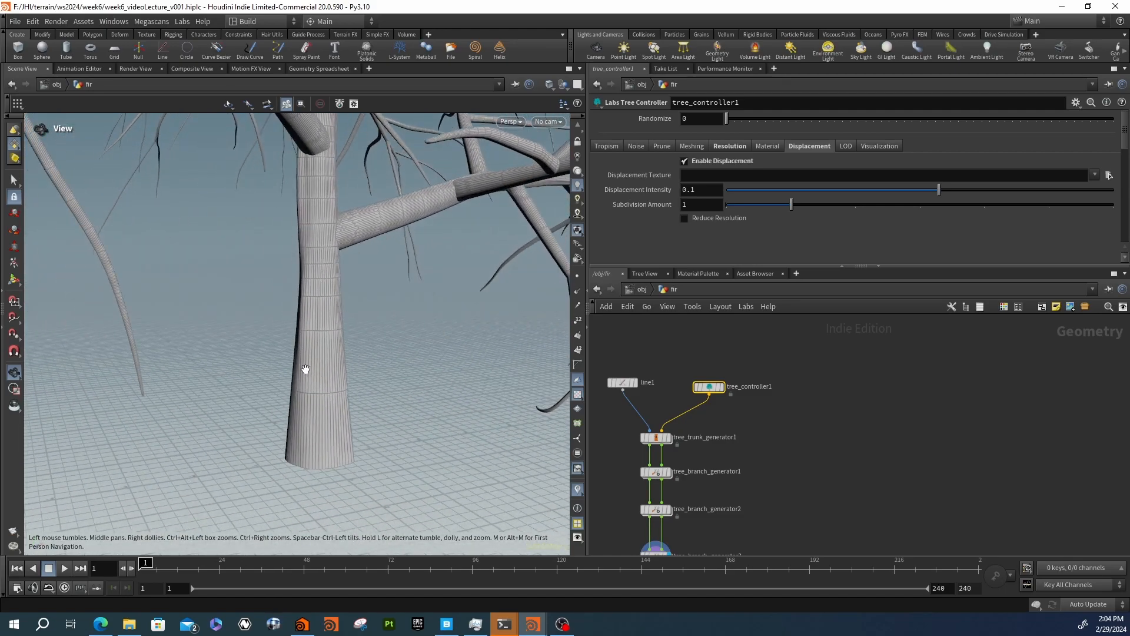
left_click_drag(495, 210, 401, 223)
middle_click_drag(401, 223, 238, 348)
right_click_drag(238, 348, 217, 328)
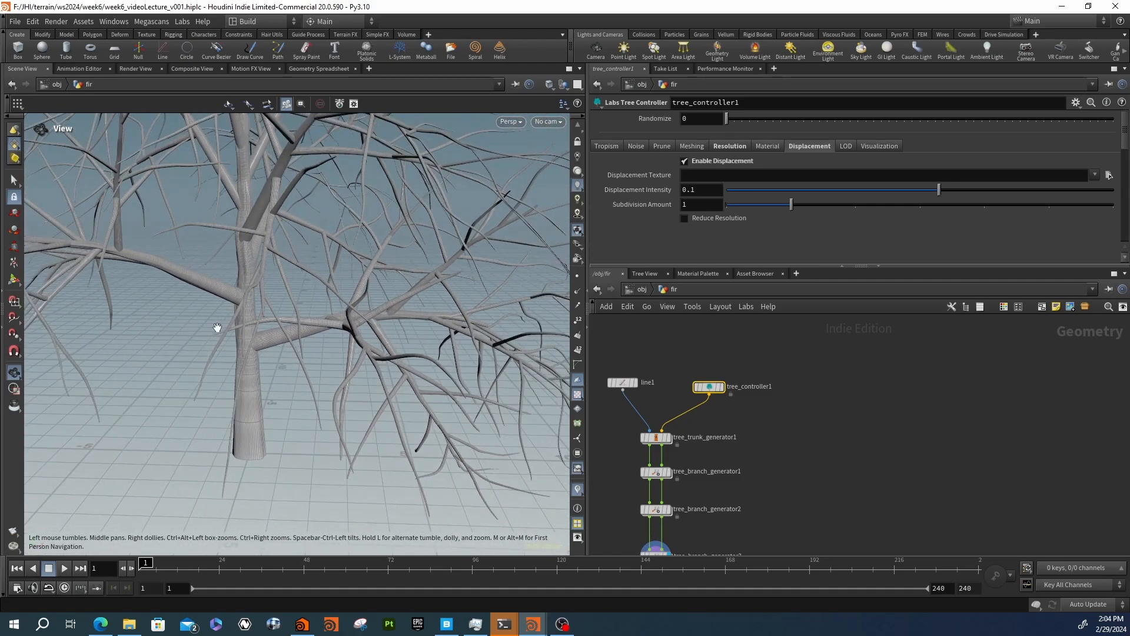
left_click_drag(217, 328, 283, 333)
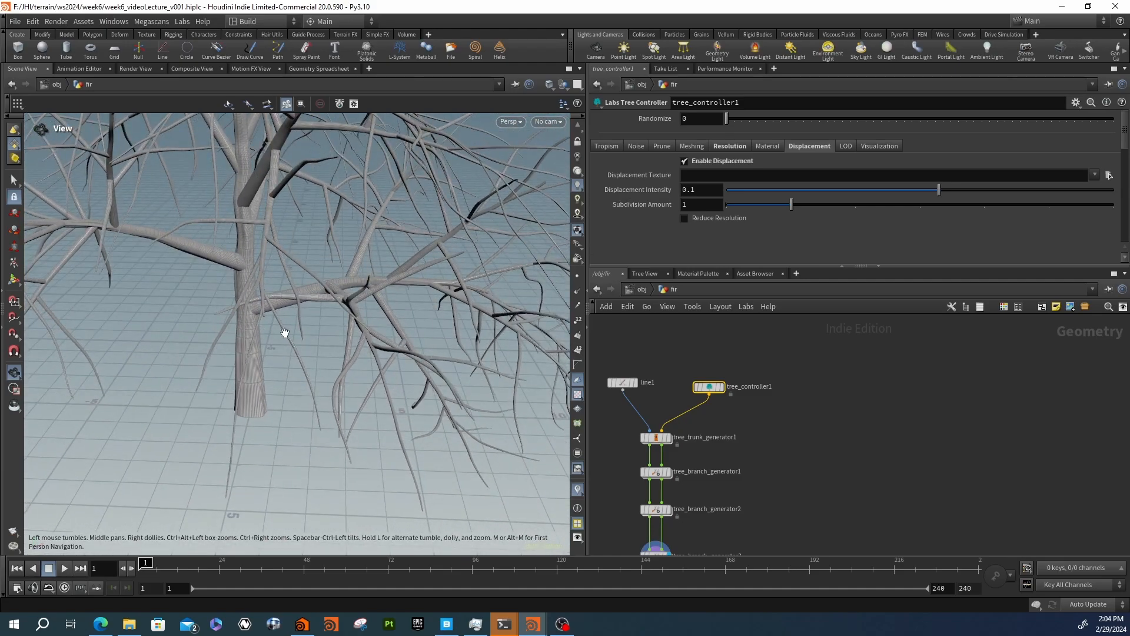
left_click(690, 164)
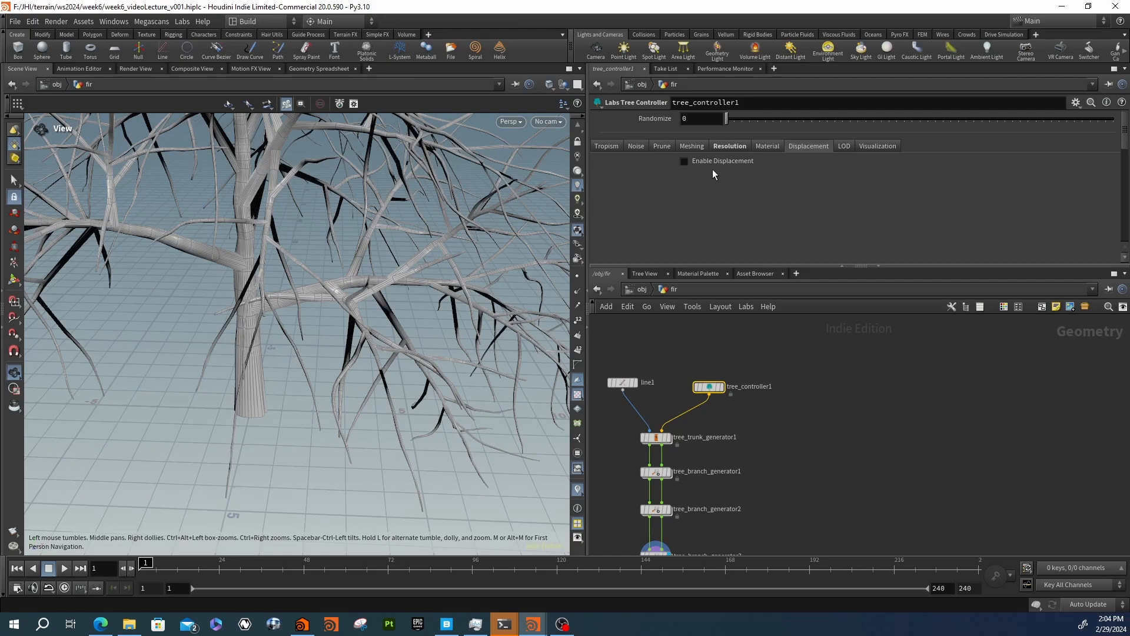
Set tree_controller1's LOD start level to 1, try an offset of 0.096 on the tree, and return the offset to 0
left_click(843, 147)
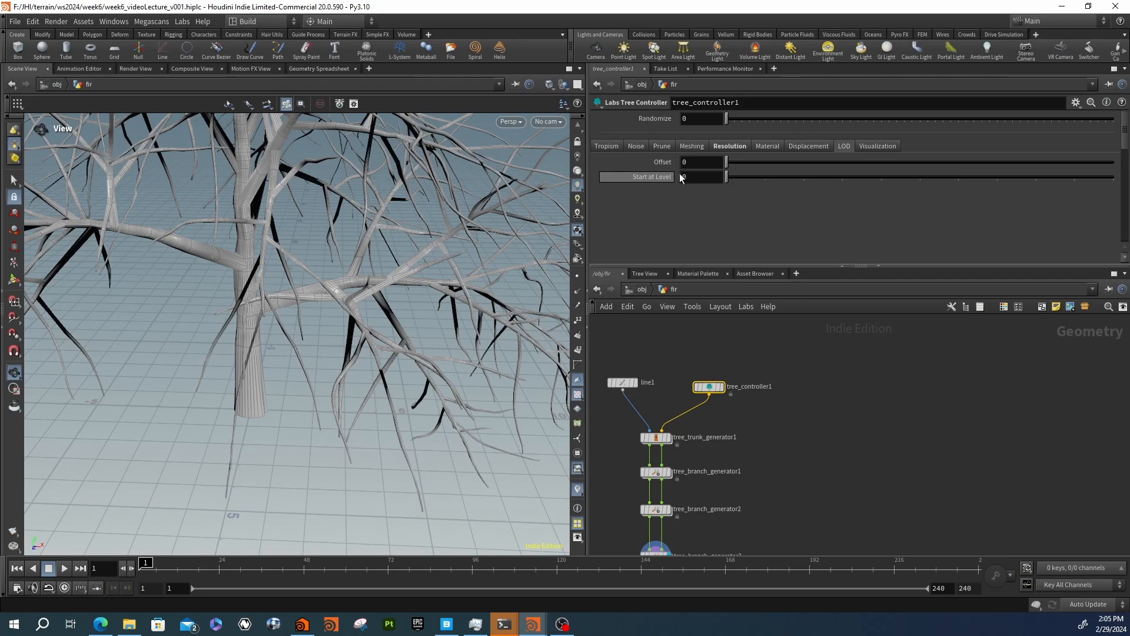
left_click(764, 162)
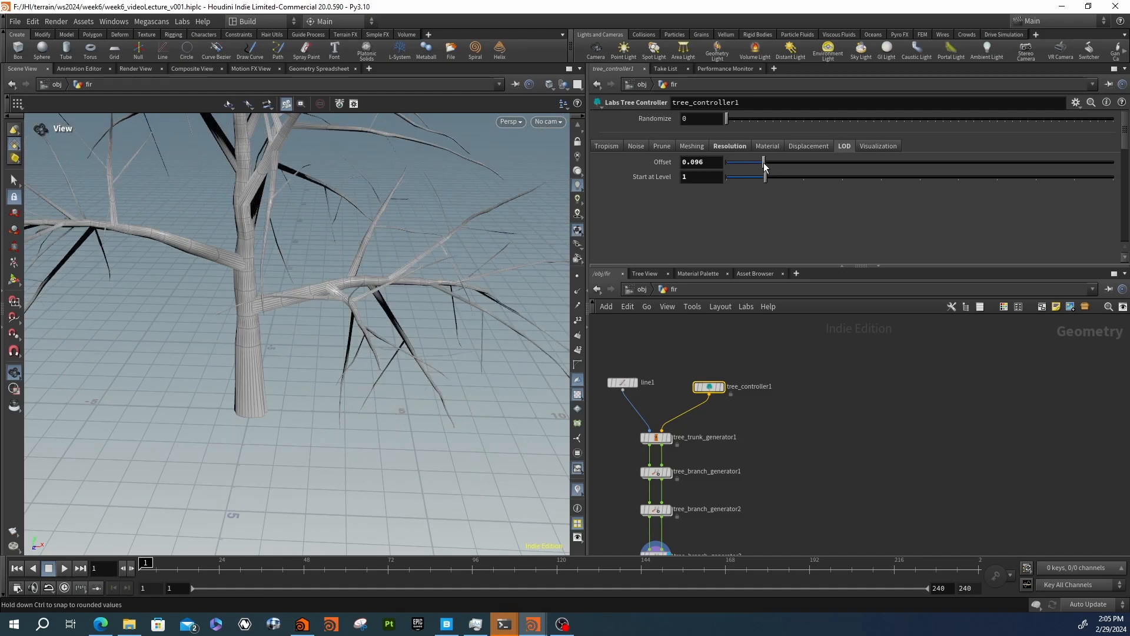
right_click_drag(426, 222, 348, 182)
middle_click_drag(412, 165, 358, 225)
left_click_drag(358, 225, 253, 214)
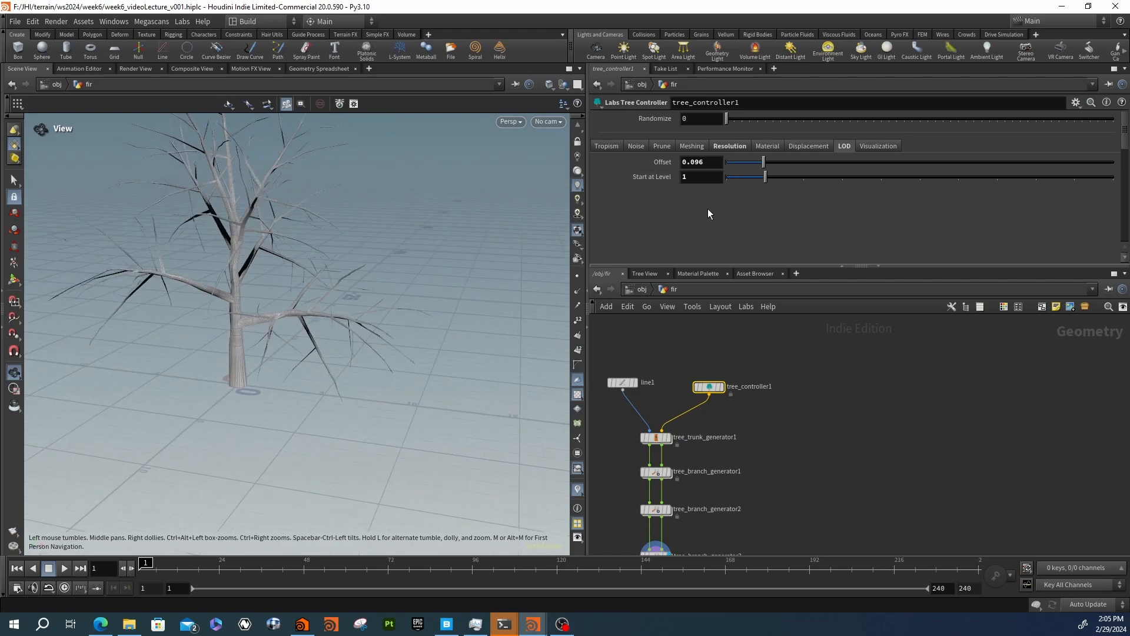
left_click(739, 163)
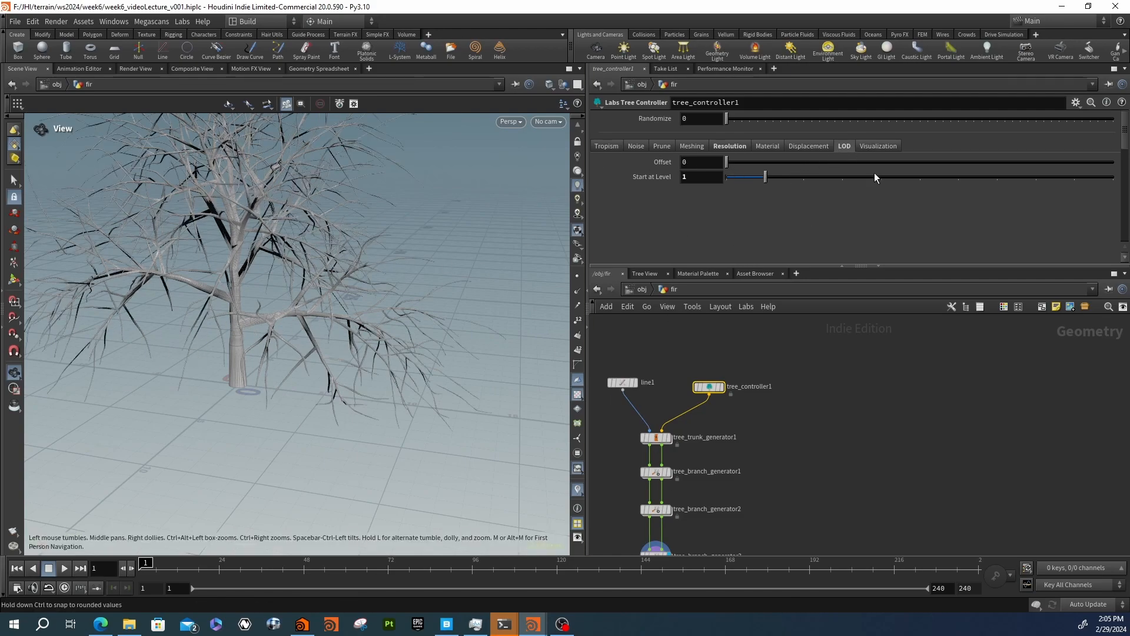
Review tree_controller1's visualization options, set its Randomize value to 18 and view the whole tree
left_click(889, 148)
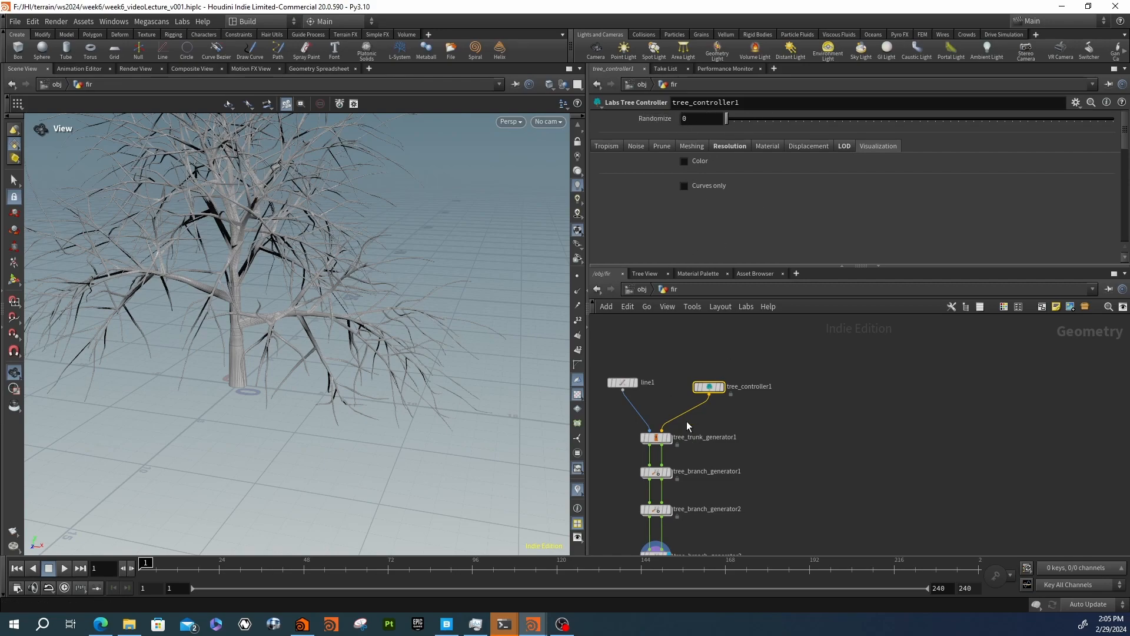
middle_click_drag(680, 482, 749, 420)
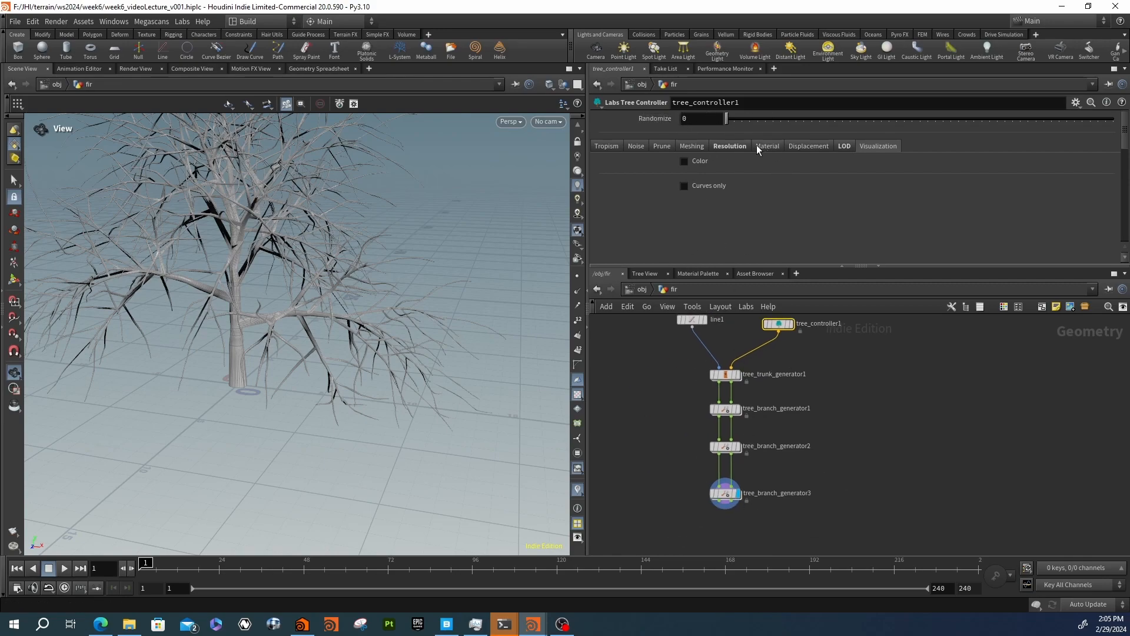
left_click_drag(727, 119, 798, 124)
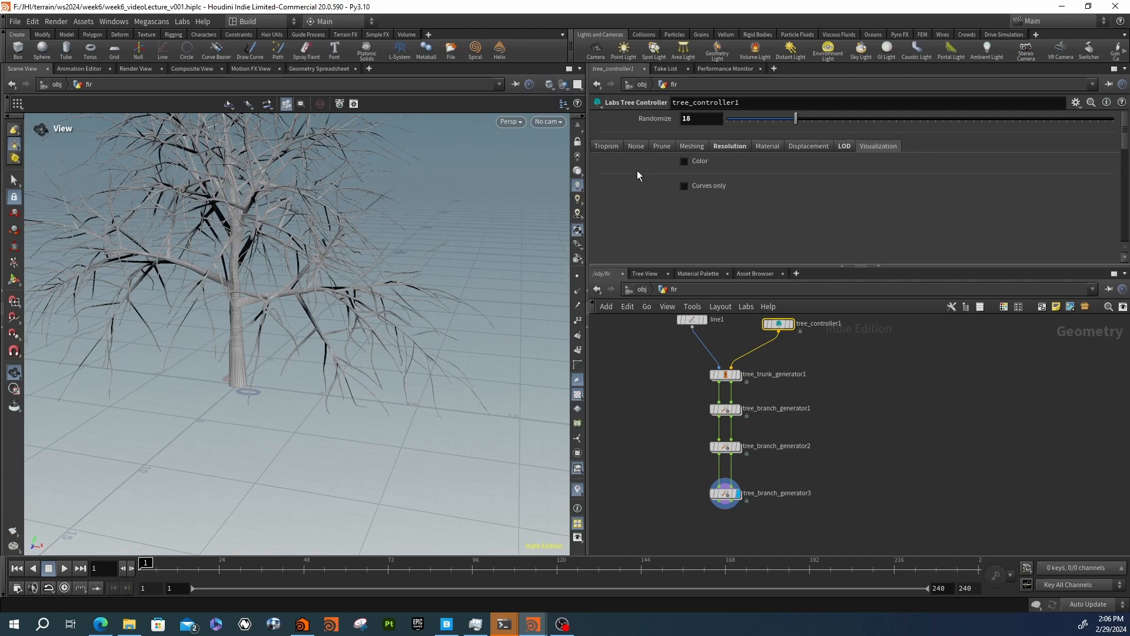
left_click_drag(292, 252, 233, 311)
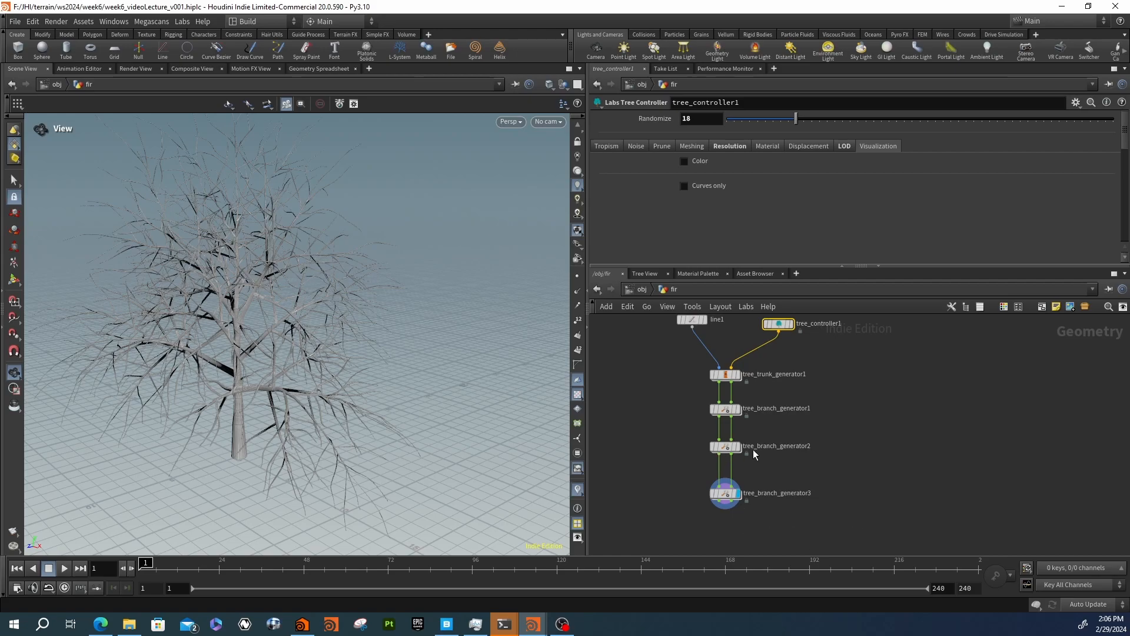
left_click_drag(253, 291, 620, 352)
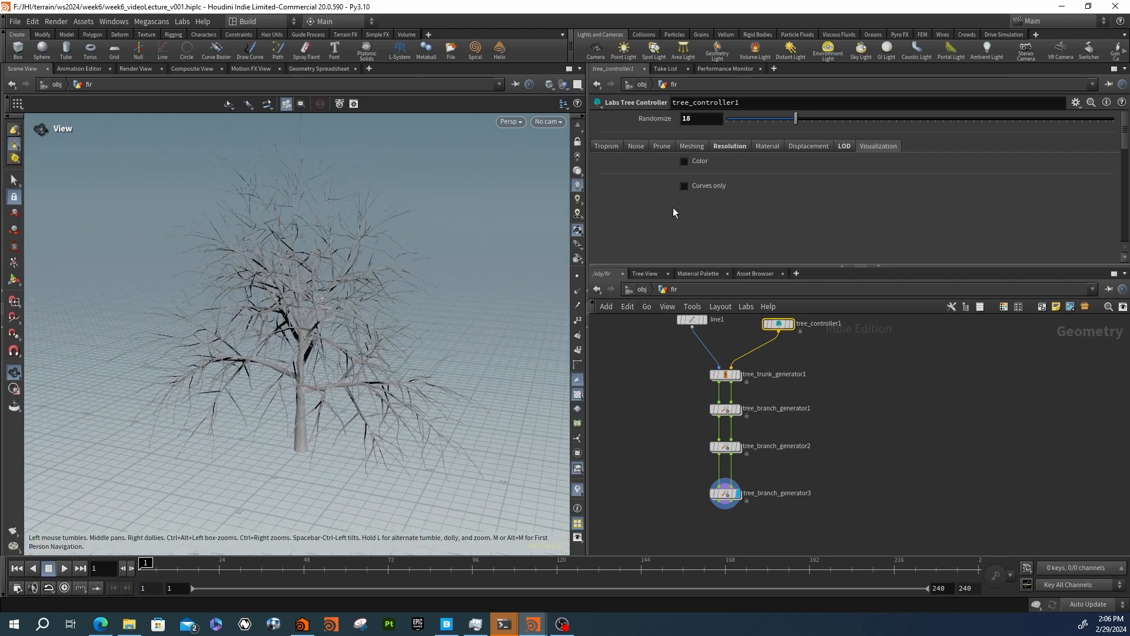
Enlarge the parameter area and compare the Tropism settings of tree_controller1 and tree_trunk_generator1
scroll(727, 368, "up", 3)
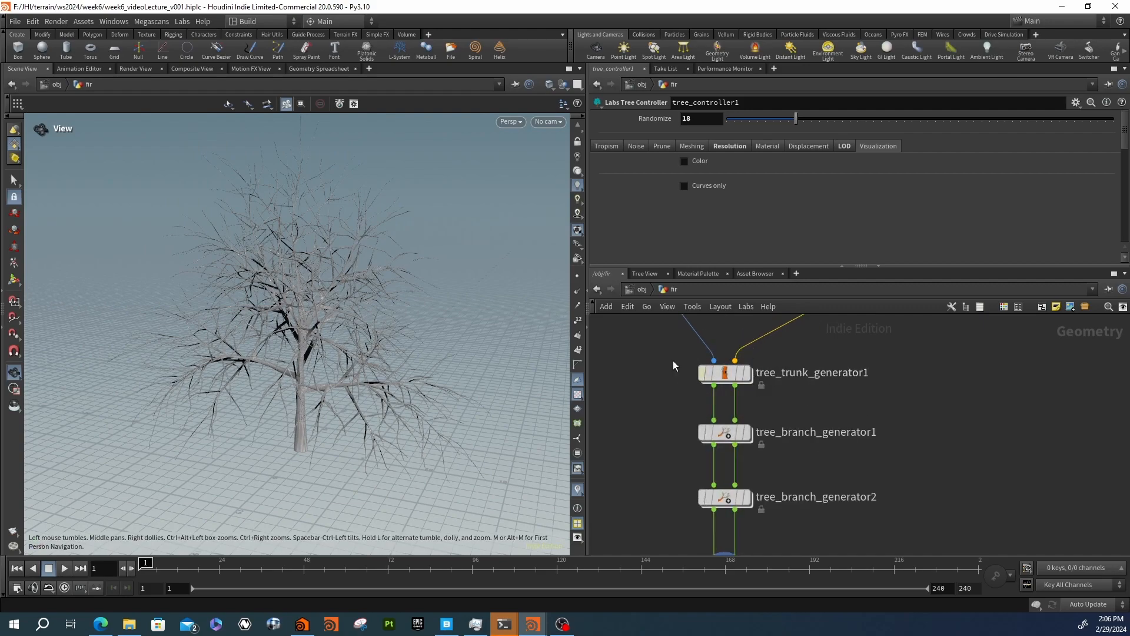
left_click_drag(760, 386, 766, 387)
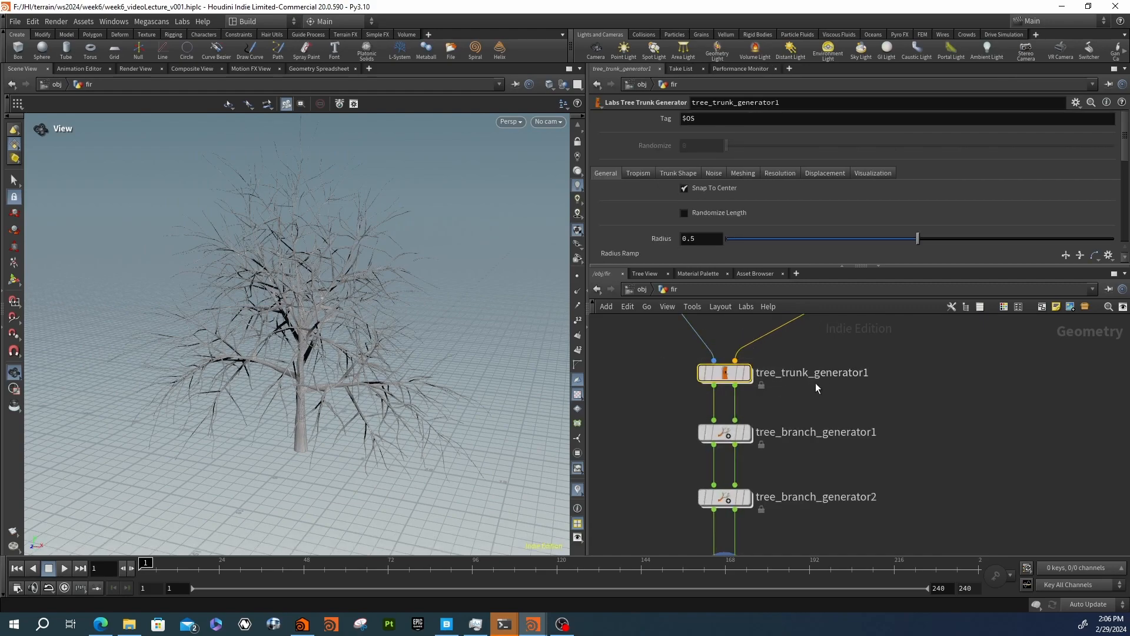
left_click_drag(861, 266, 859, 328)
scroll(843, 465, "down", 3)
left_click(825, 437)
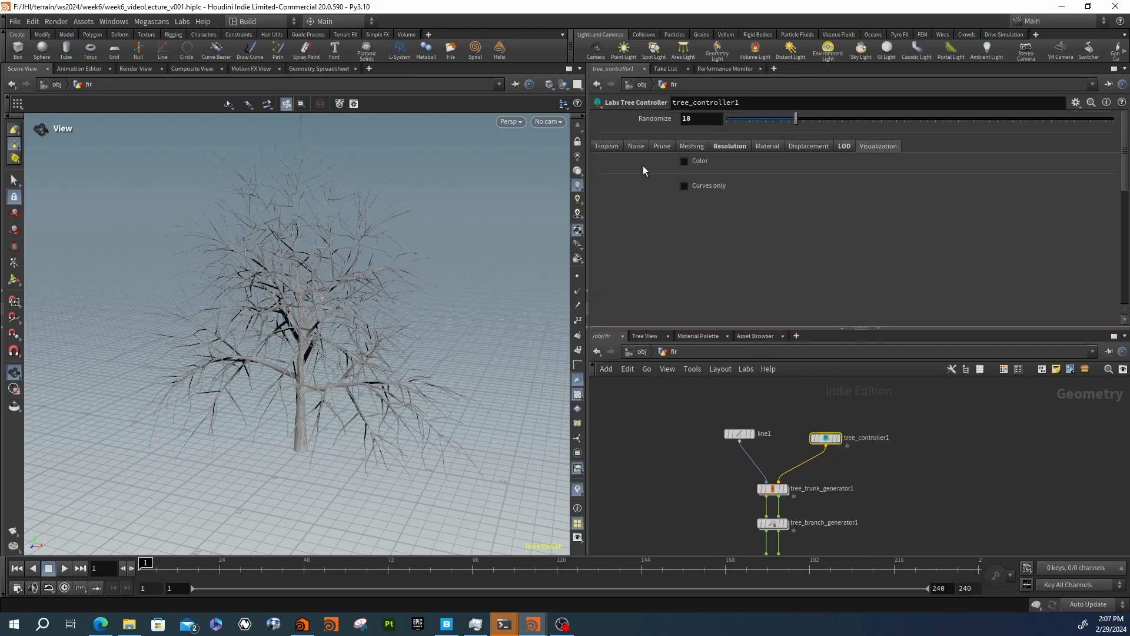
left_click(613, 146)
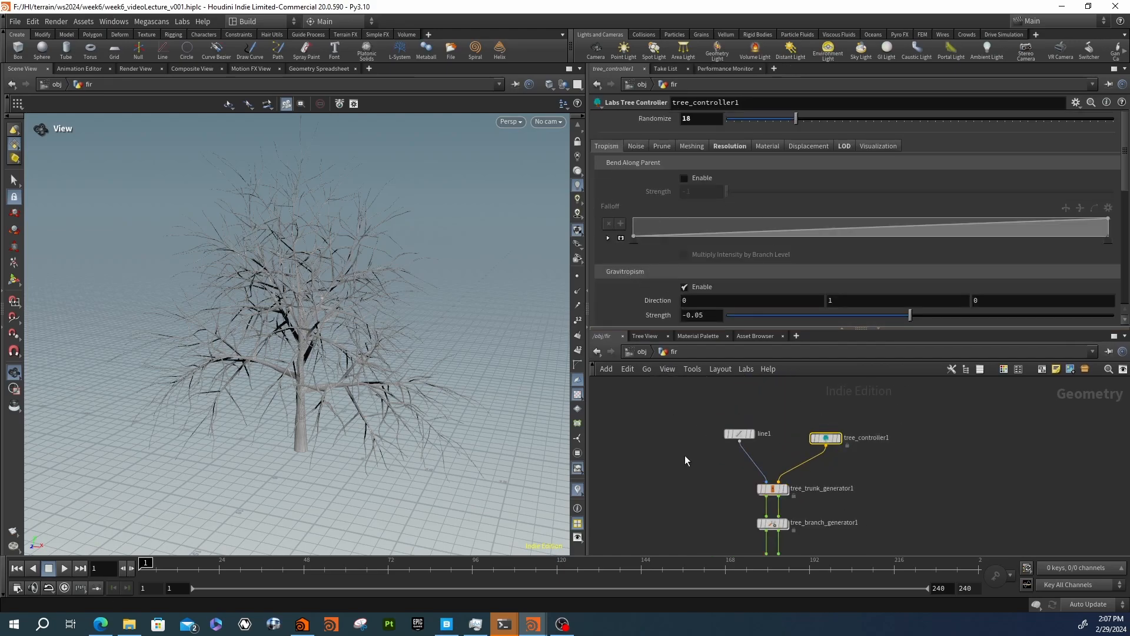
left_click(772, 489)
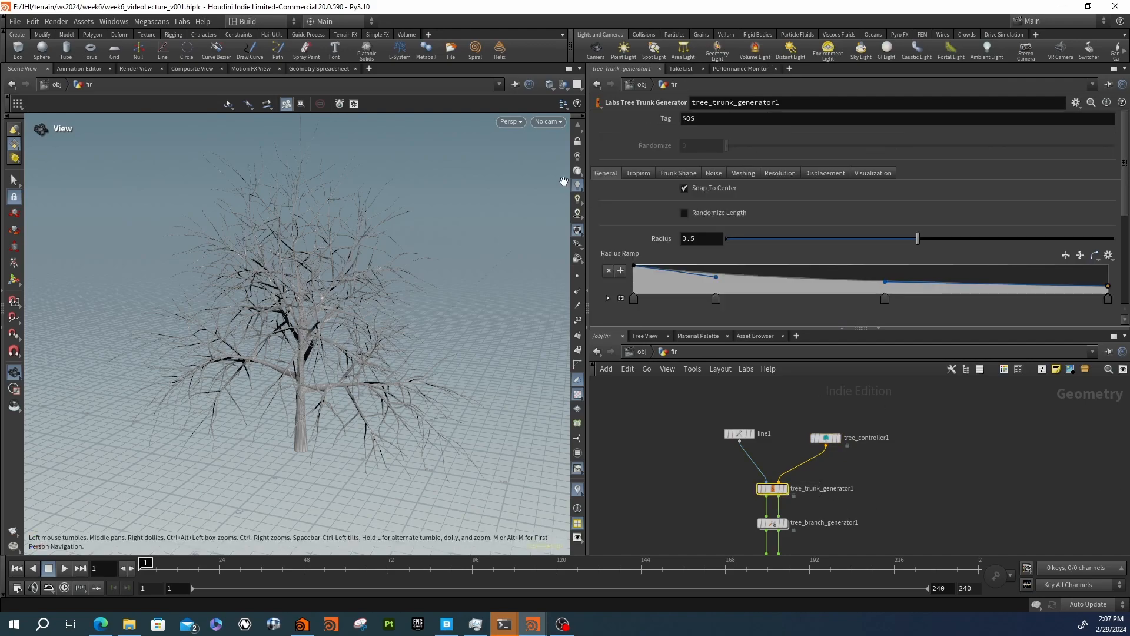
left_click(633, 174)
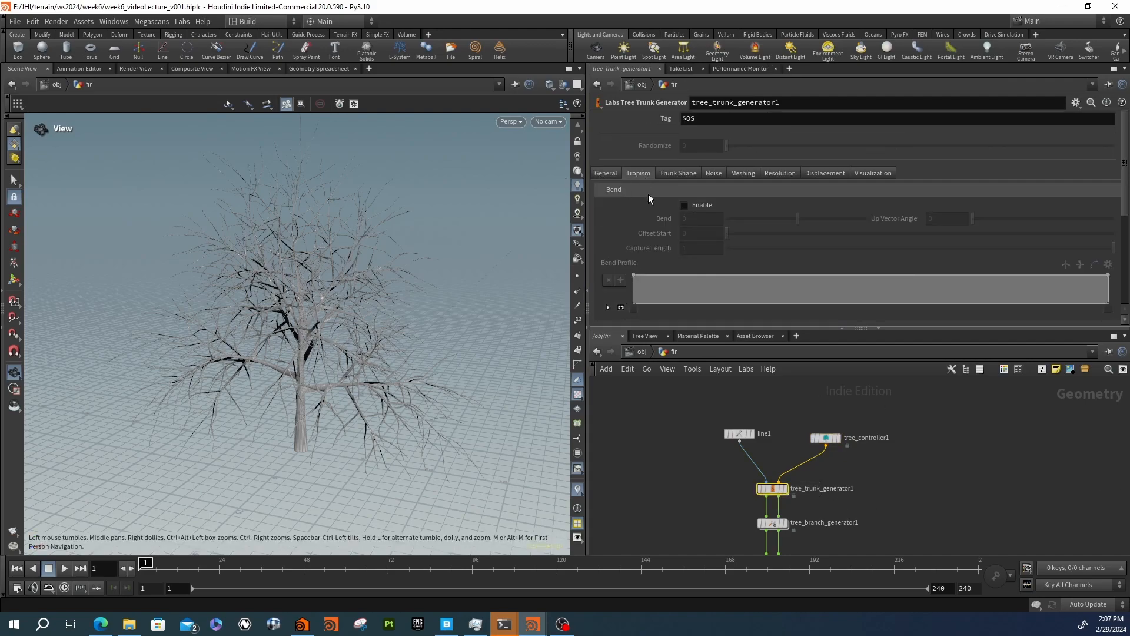
scroll(644, 245, "down", 4)
scroll(641, 247, "up", 2)
scroll(675, 258, "up", 3)
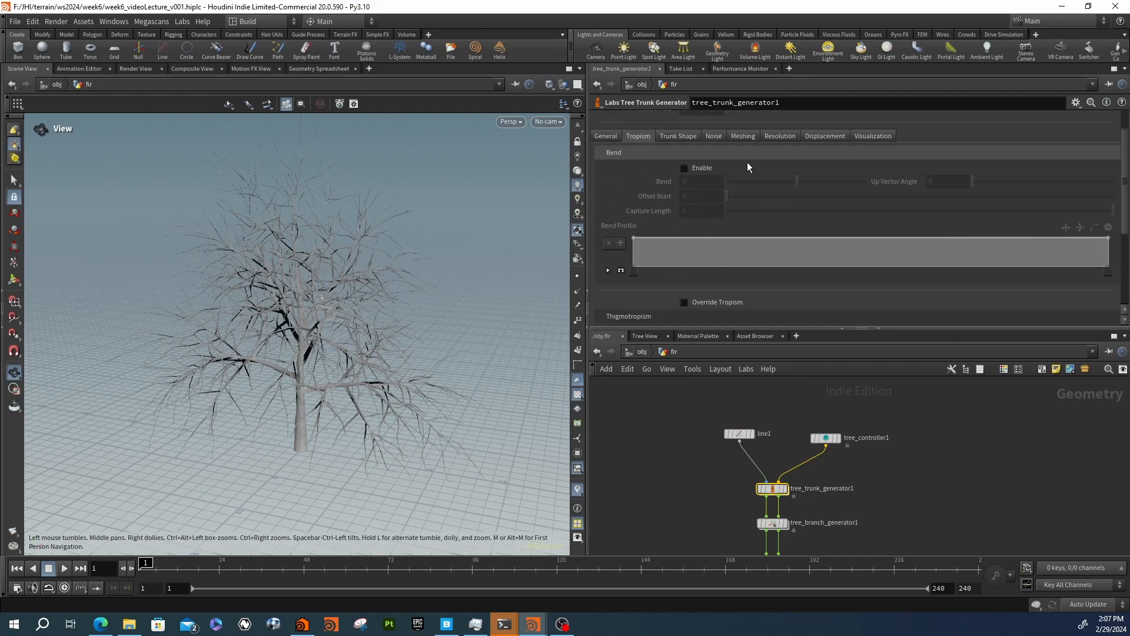
scroll(697, 268, "down", 2)
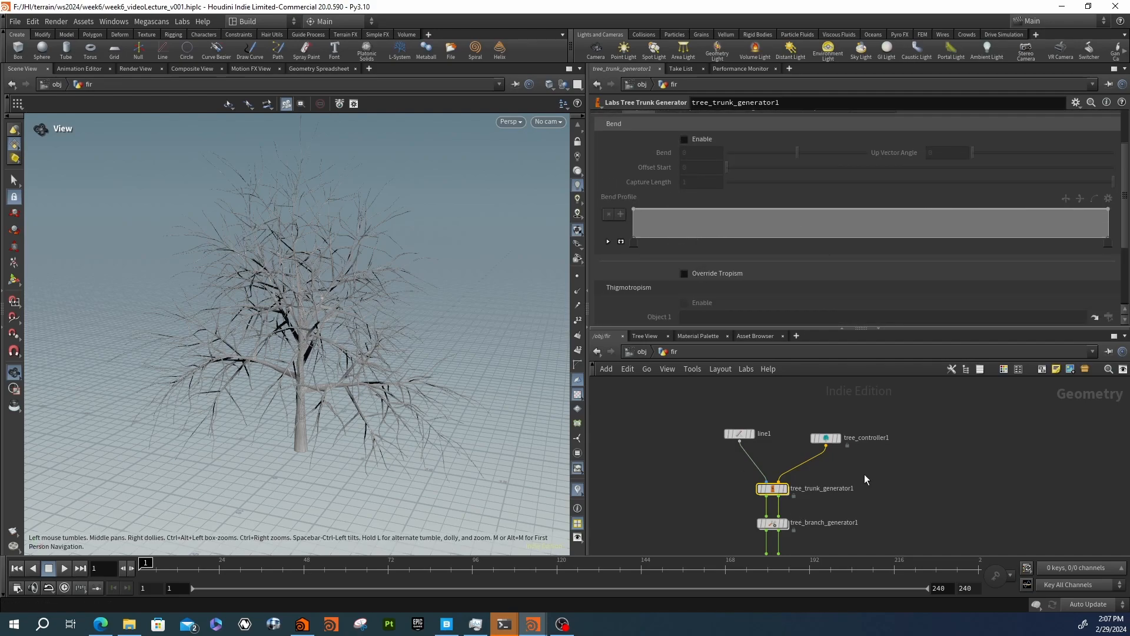
mouse_move(775, 490)
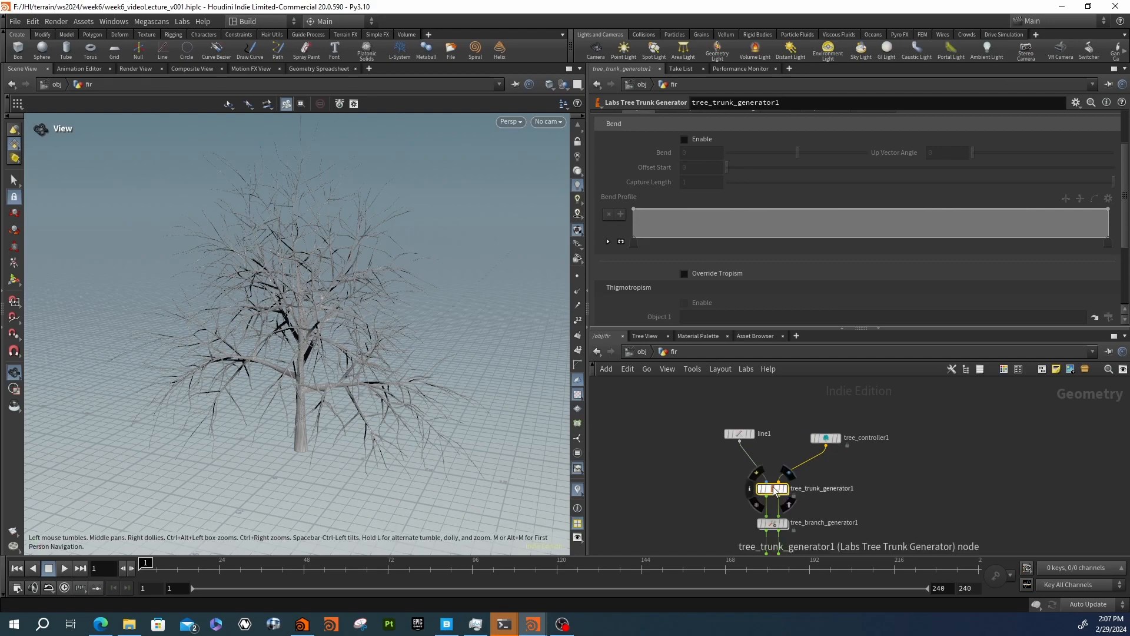
Compare the parameters of tree_controller1 with those of tree_trunk_generator1 and tree_branch_generator1
middle_click_drag(675, 485, 634, 399)
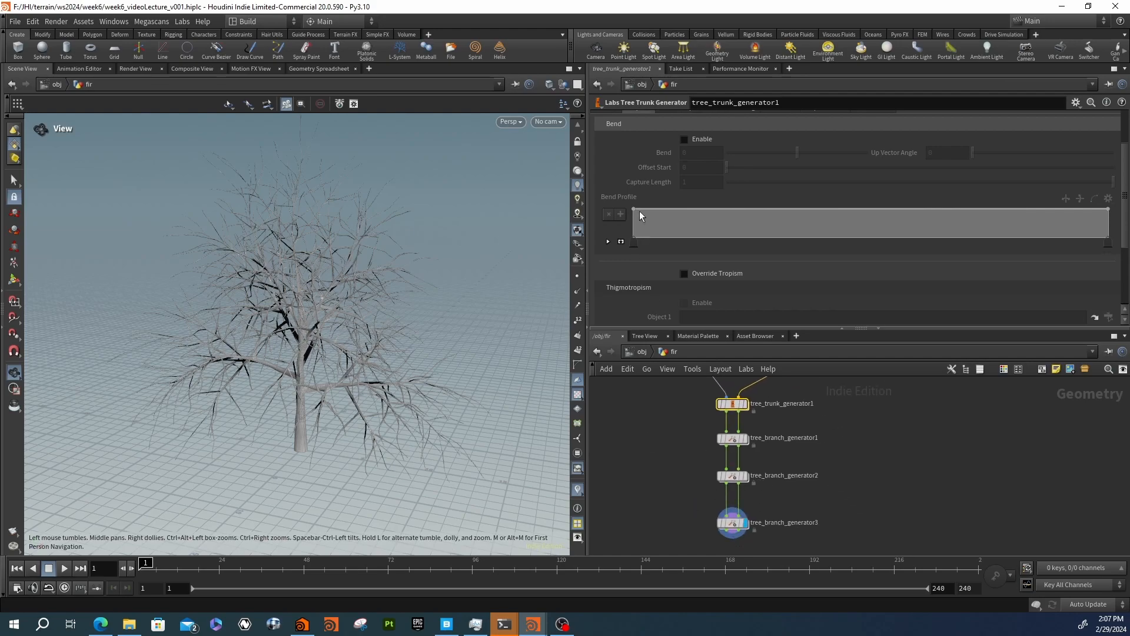
scroll(639, 230, "up", 3)
middle_click_drag(827, 441, 805, 415)
left_click(772, 396)
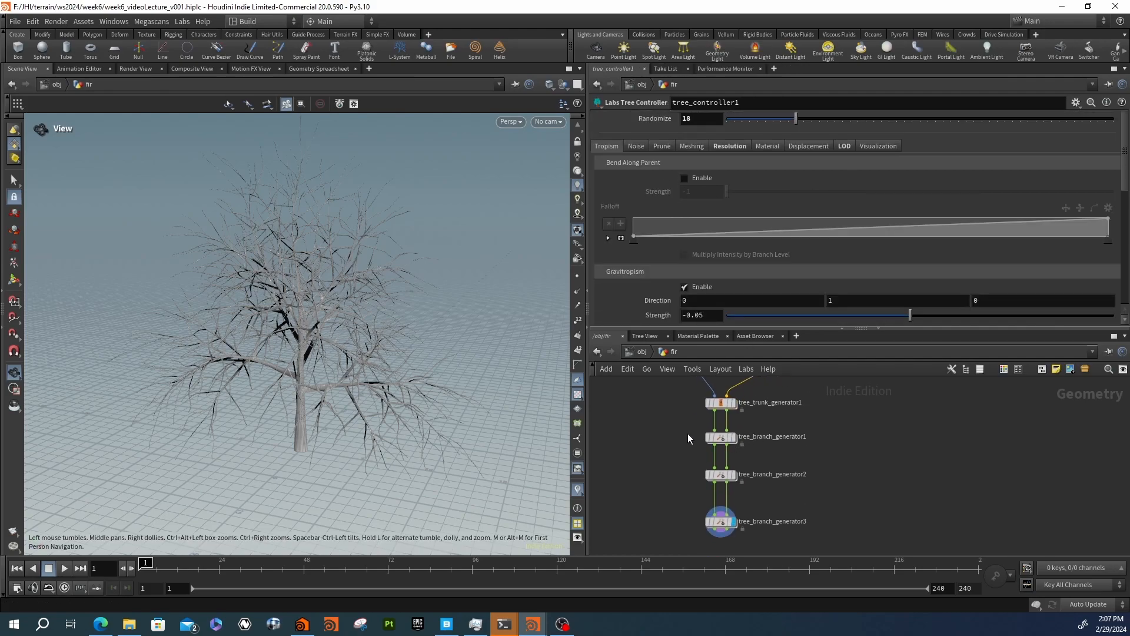
left_click(720, 438)
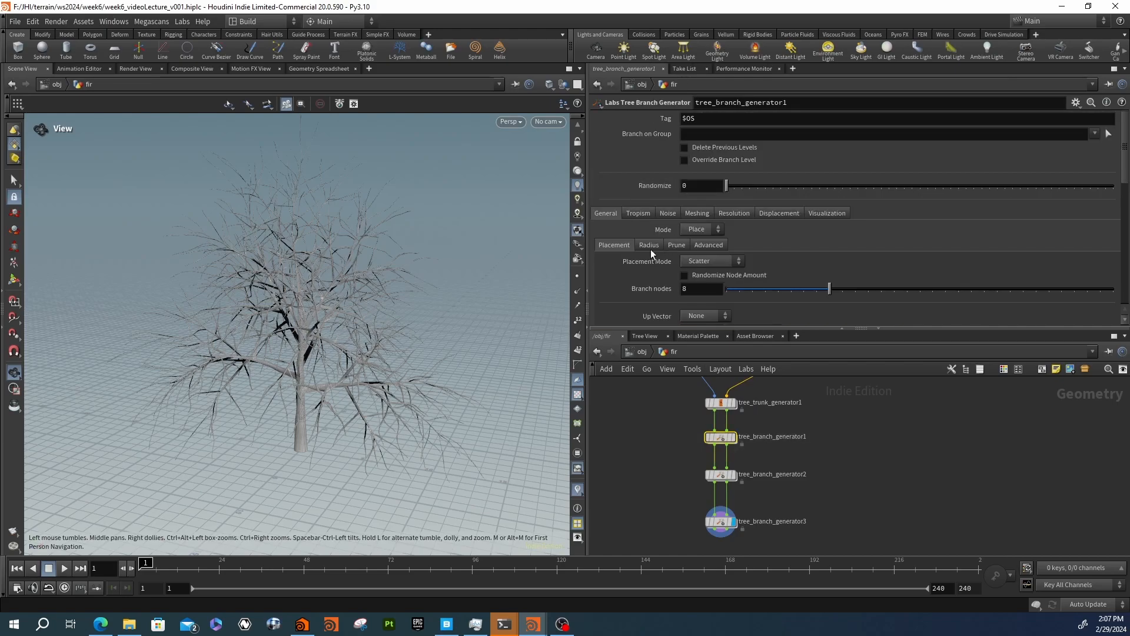
left_click(721, 403)
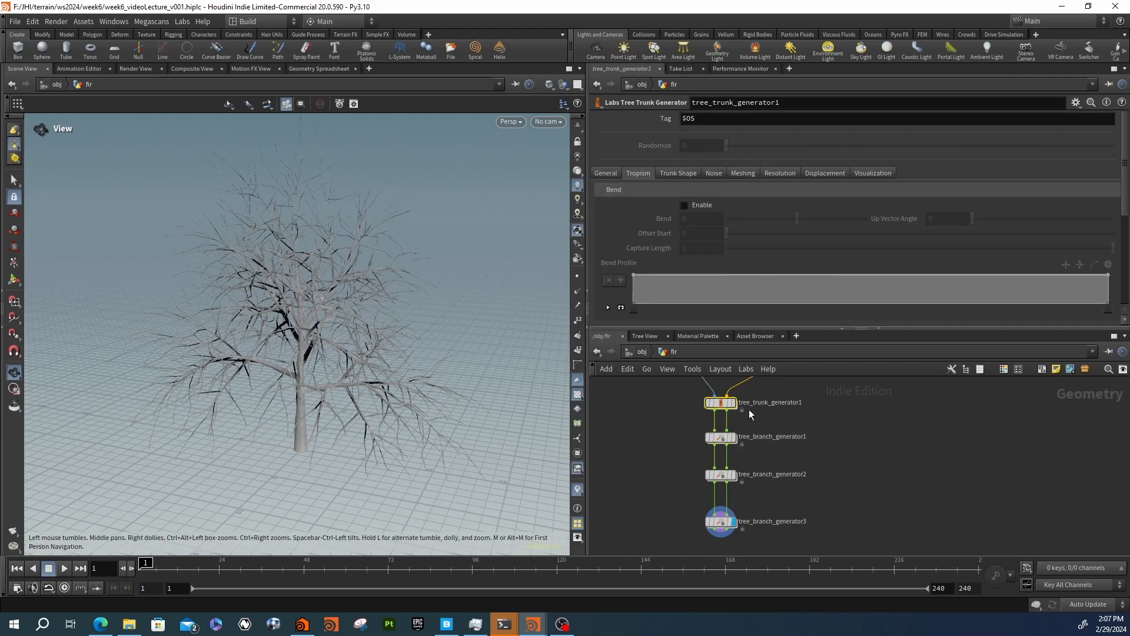
left_click(720, 437)
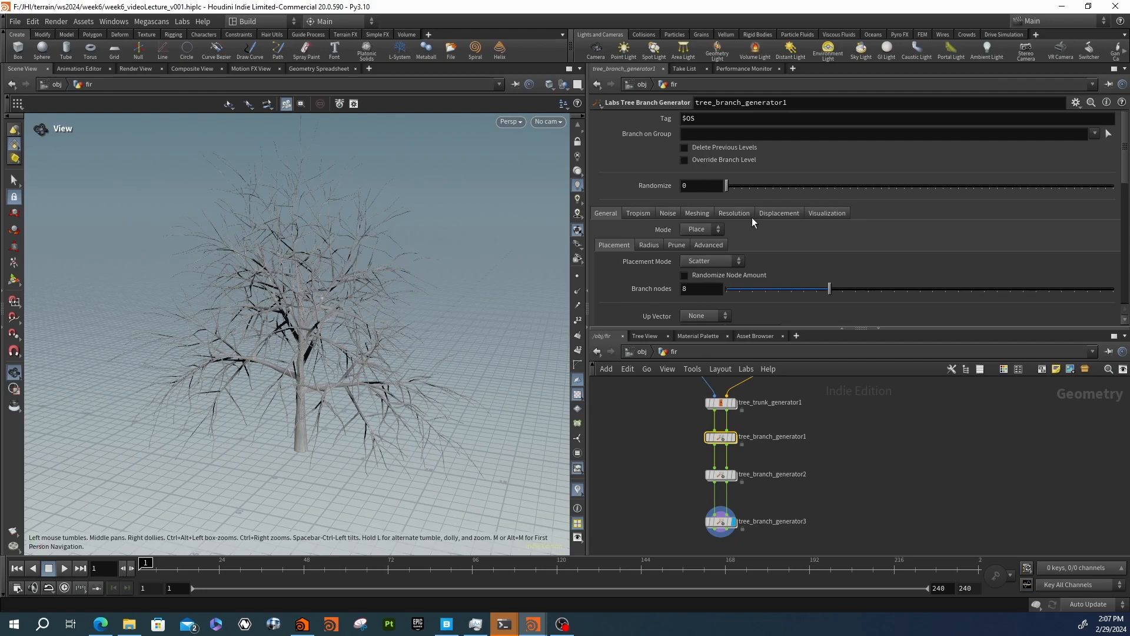
scroll(630, 270, "down", 1)
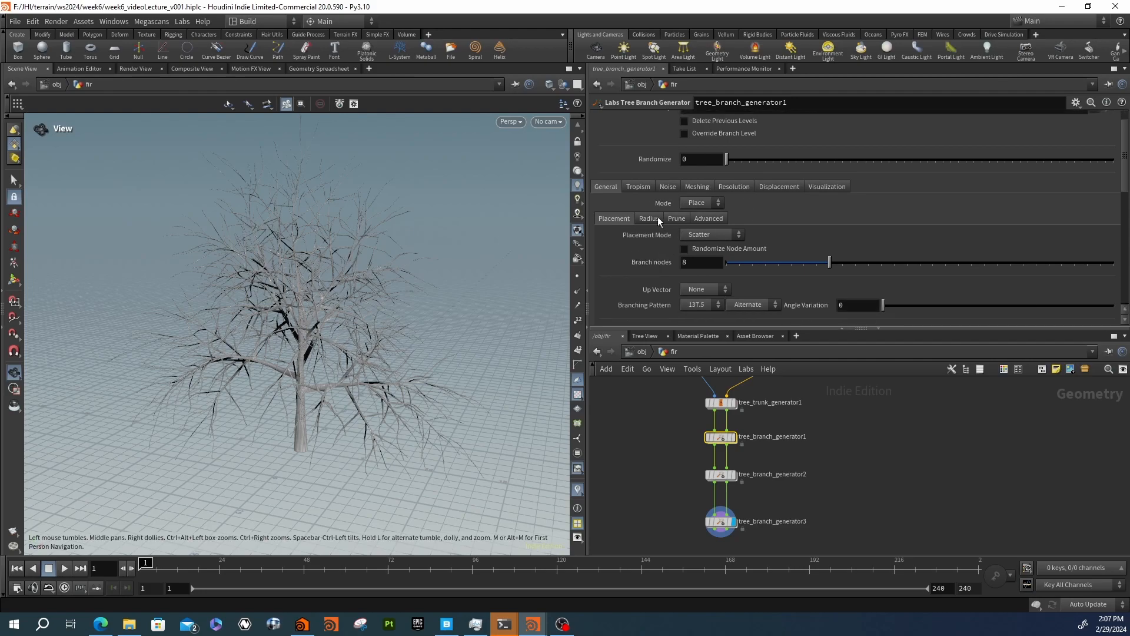
middle_click_drag(658, 404, 663, 440)
left_click(726, 439)
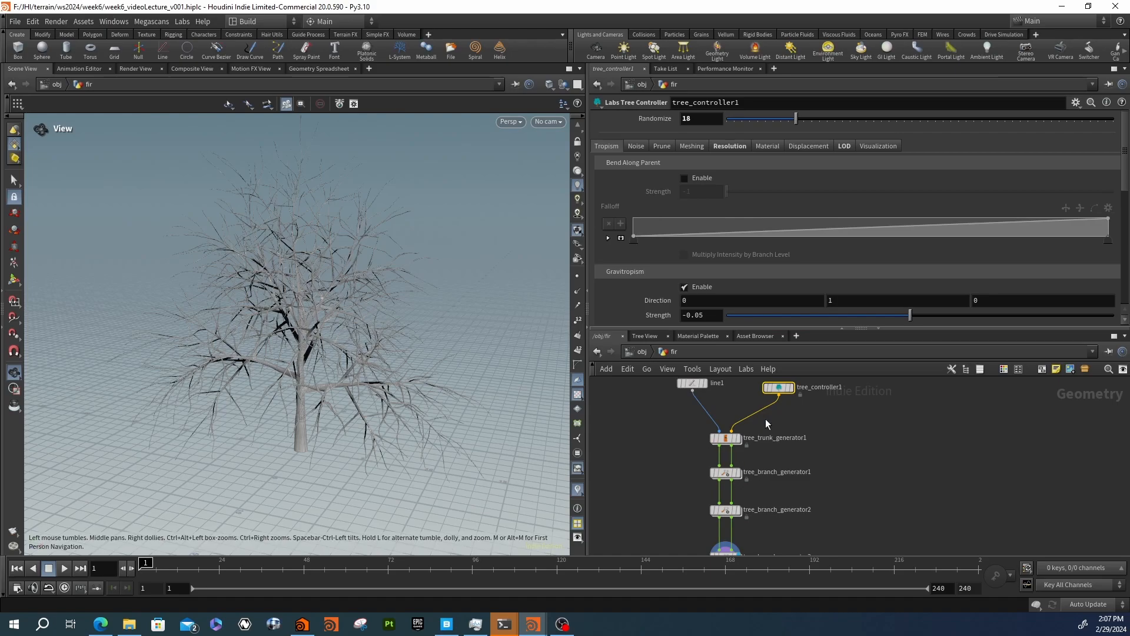
scroll(760, 482, "down", 2)
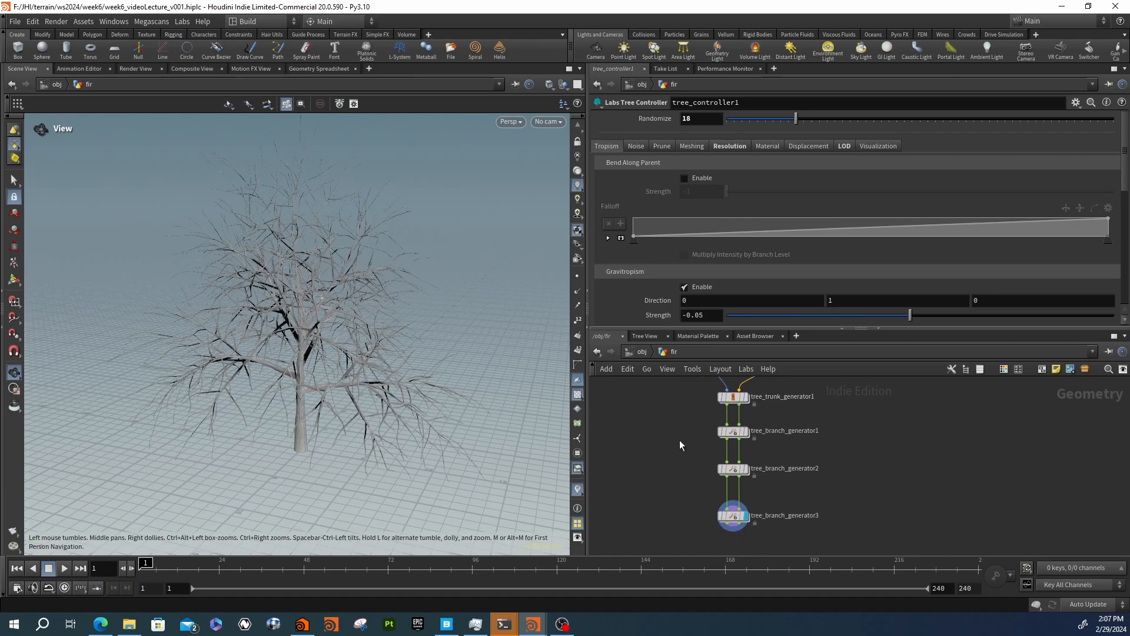
left_click(733, 433)
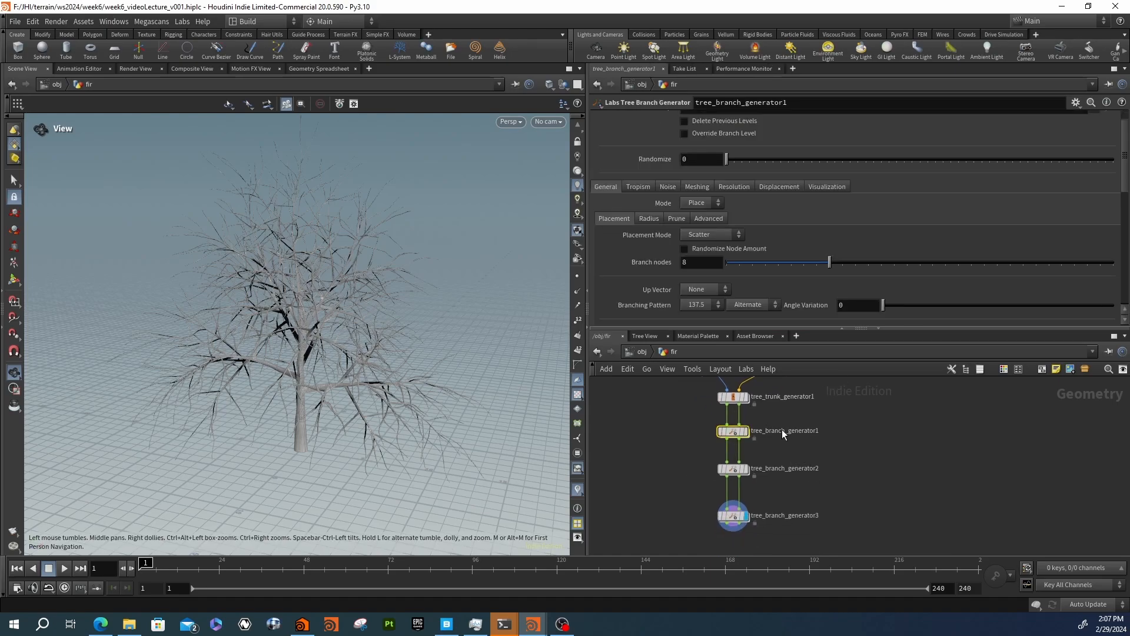
scroll(815, 480, "up", 3)
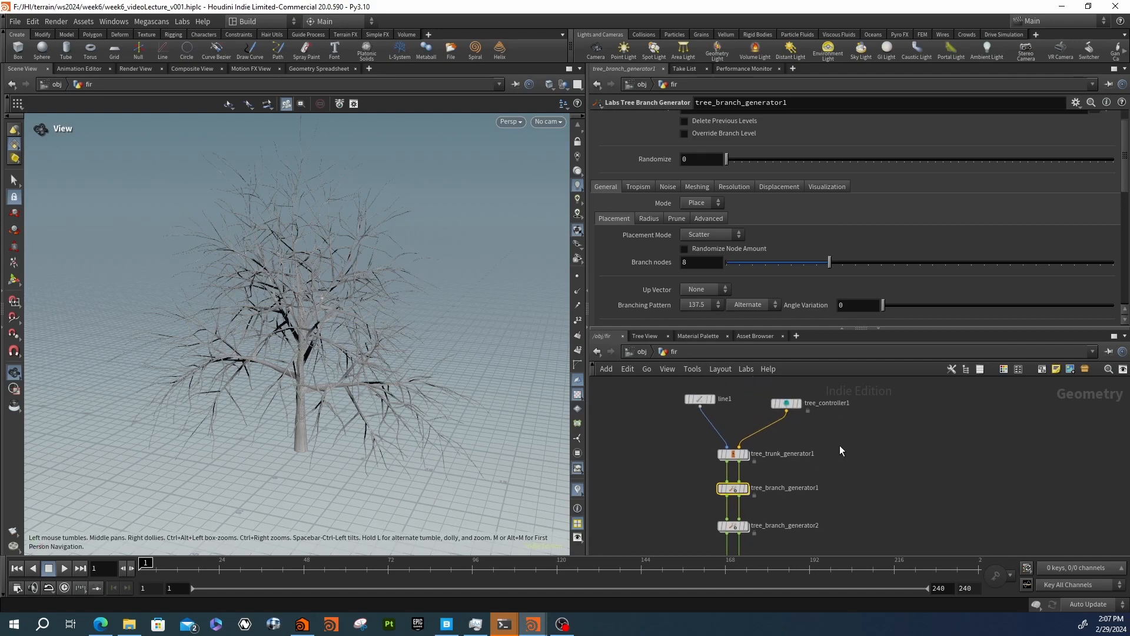
left_click(786, 404)
scroll(833, 470, "down", 2)
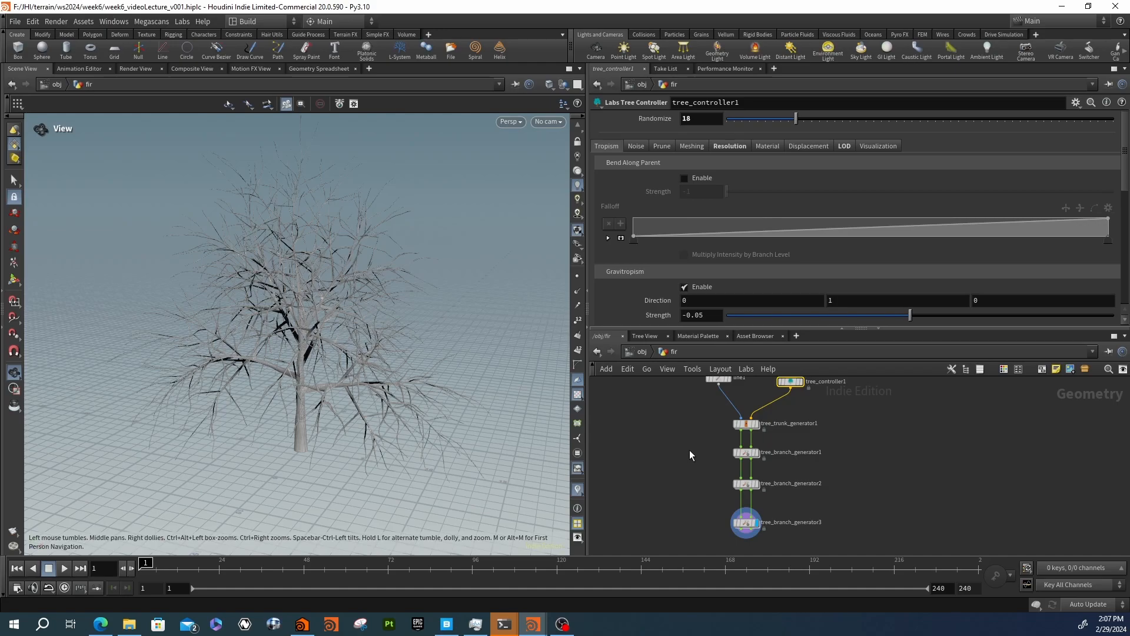
Review the shared placement, angle and length settings of the three branch generators together
left_click_drag(683, 446, 800, 546)
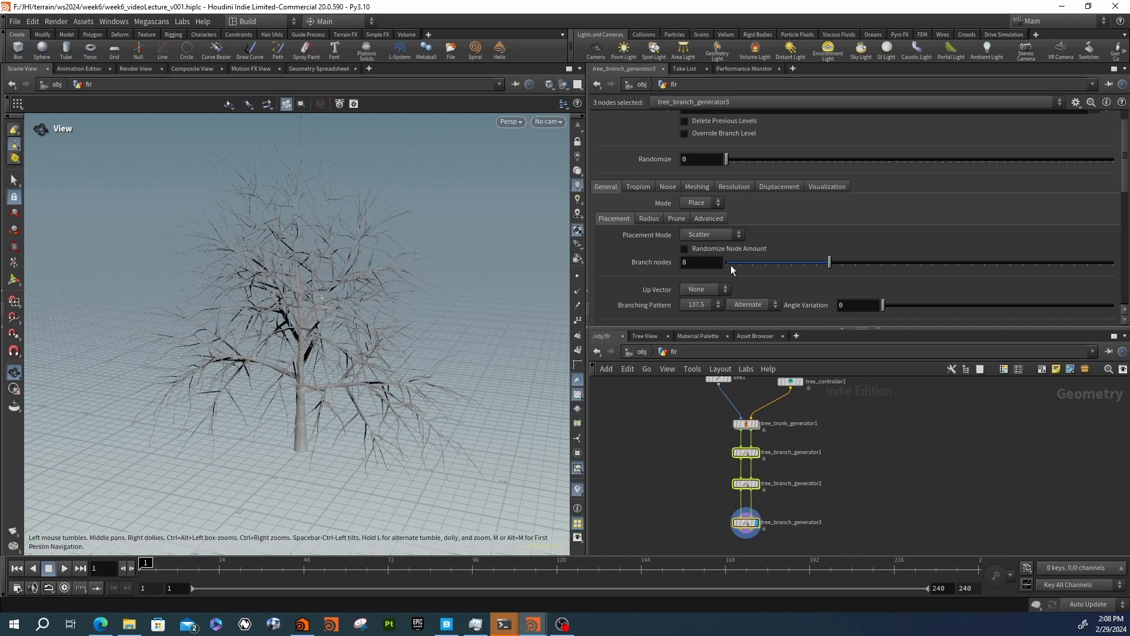
scroll(661, 280, "down", 5)
scroll(662, 280, "down", 3)
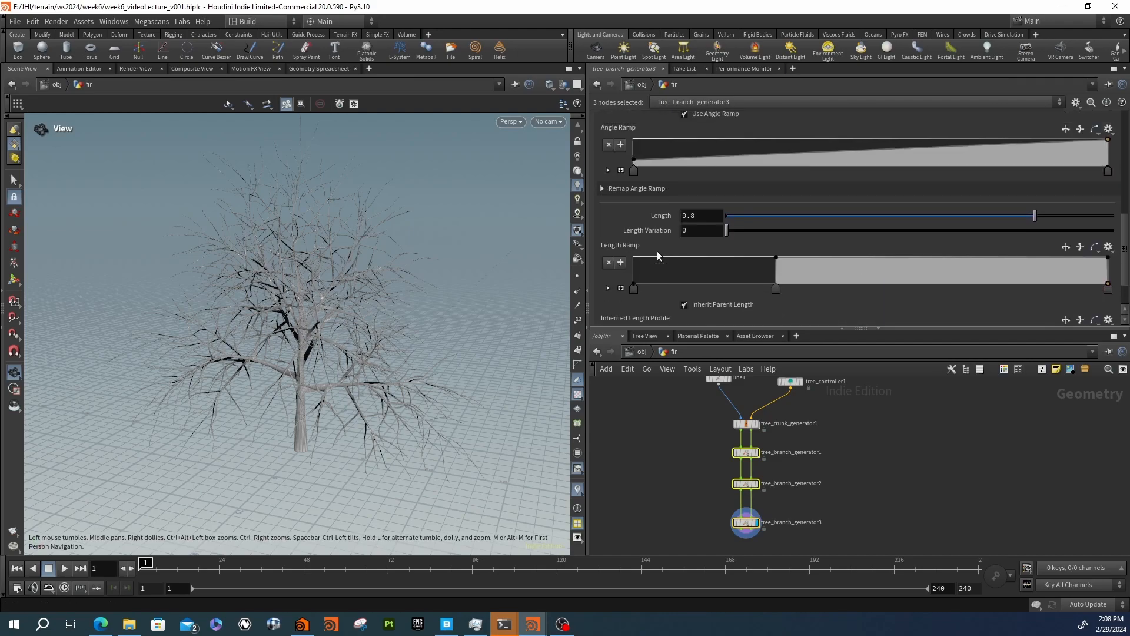
scroll(657, 250, "up", 10)
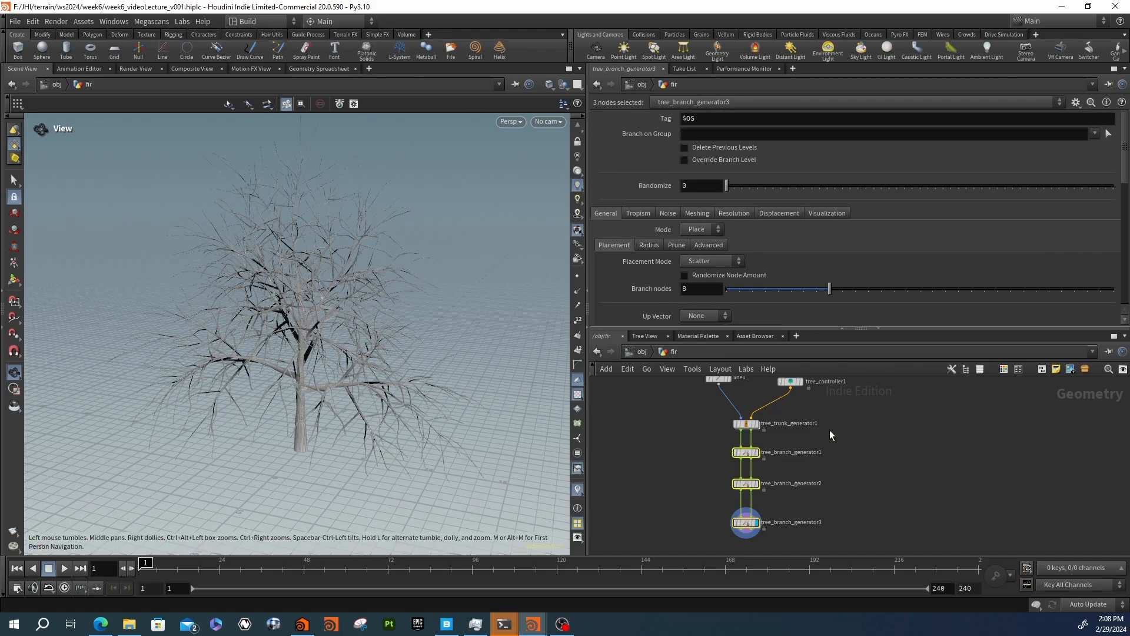
scroll(824, 433, "up", 1)
Display the tree only up to tree_branch_generator1 and select tree_trunk_generator1
left_click(743, 450)
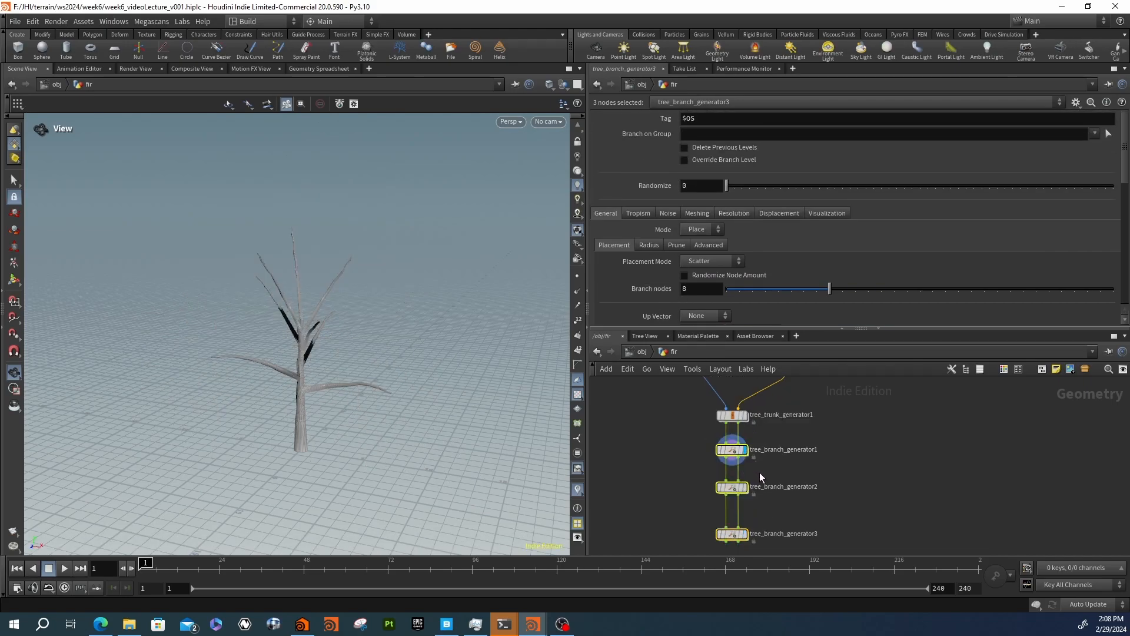
middle_click_drag(681, 426, 674, 478)
left_click_drag(665, 462, 821, 484)
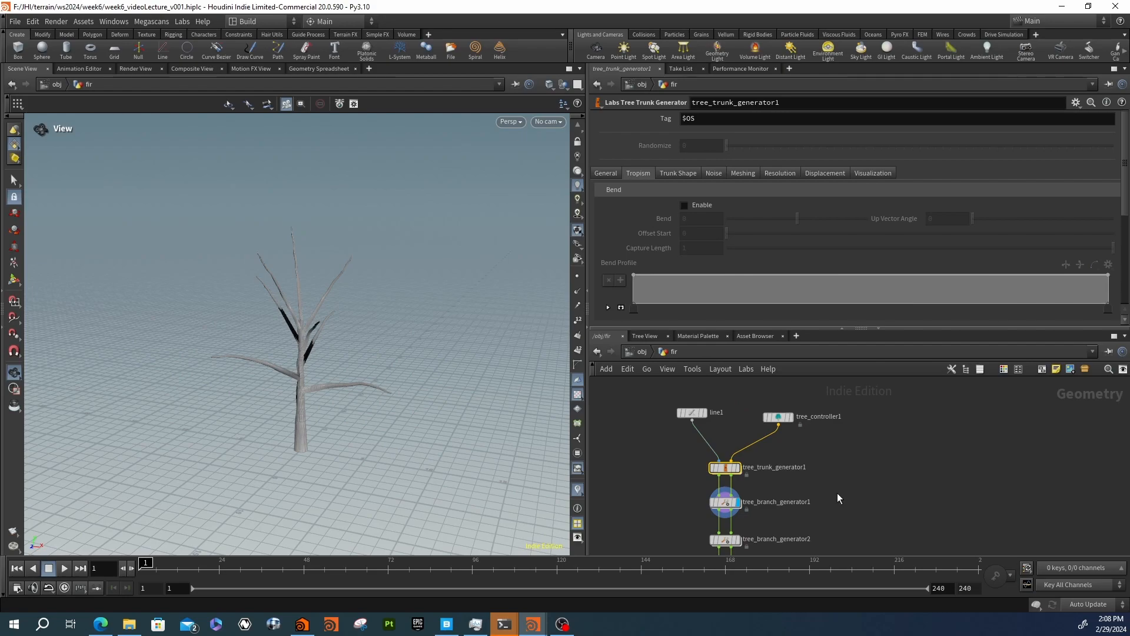
right_click_drag(268, 358, 395, 378)
left_click_drag(365, 346, 392, 346)
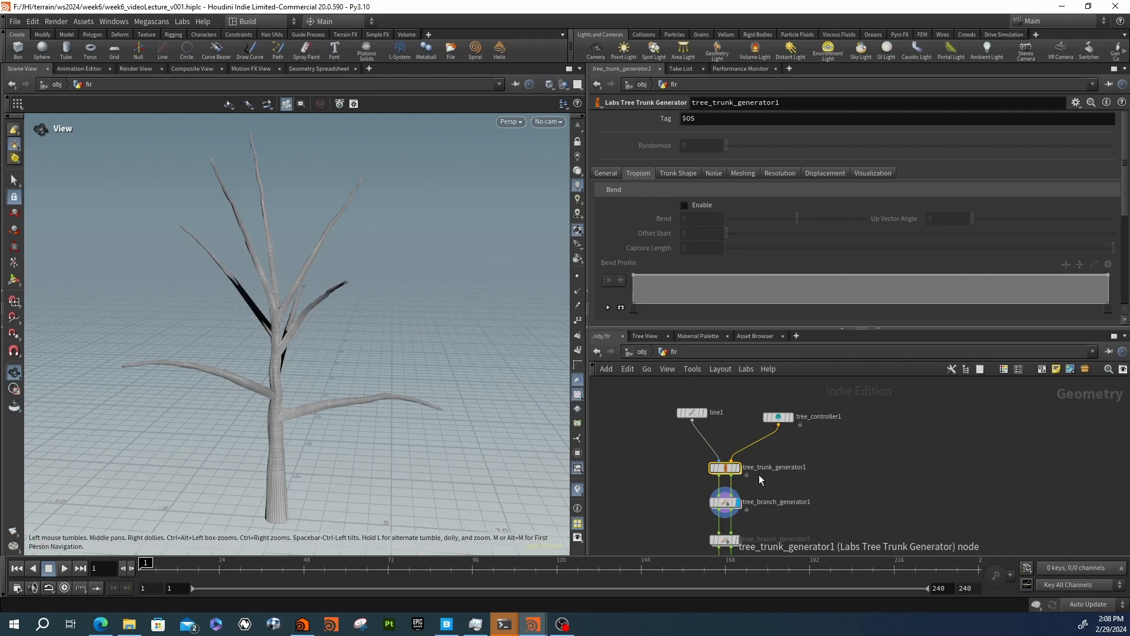
middle_click_drag(790, 478, 784, 414)
mouse_move(712, 434)
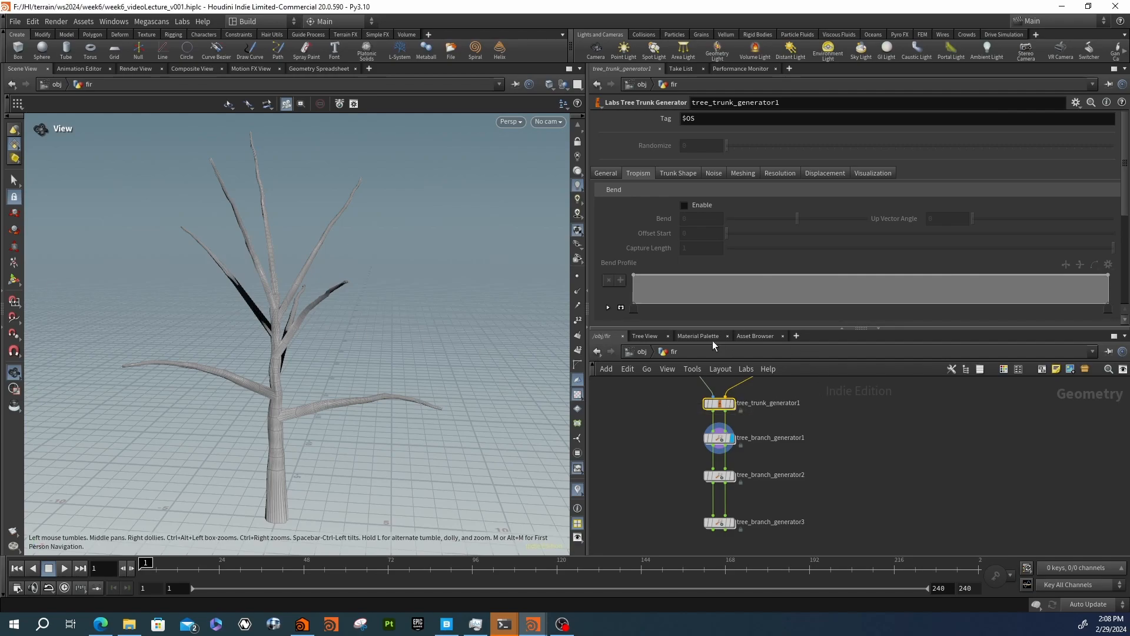
Set the last point of tree_trunk_generator1's Radius Ramp to a value of 0.075
left_click(600, 173)
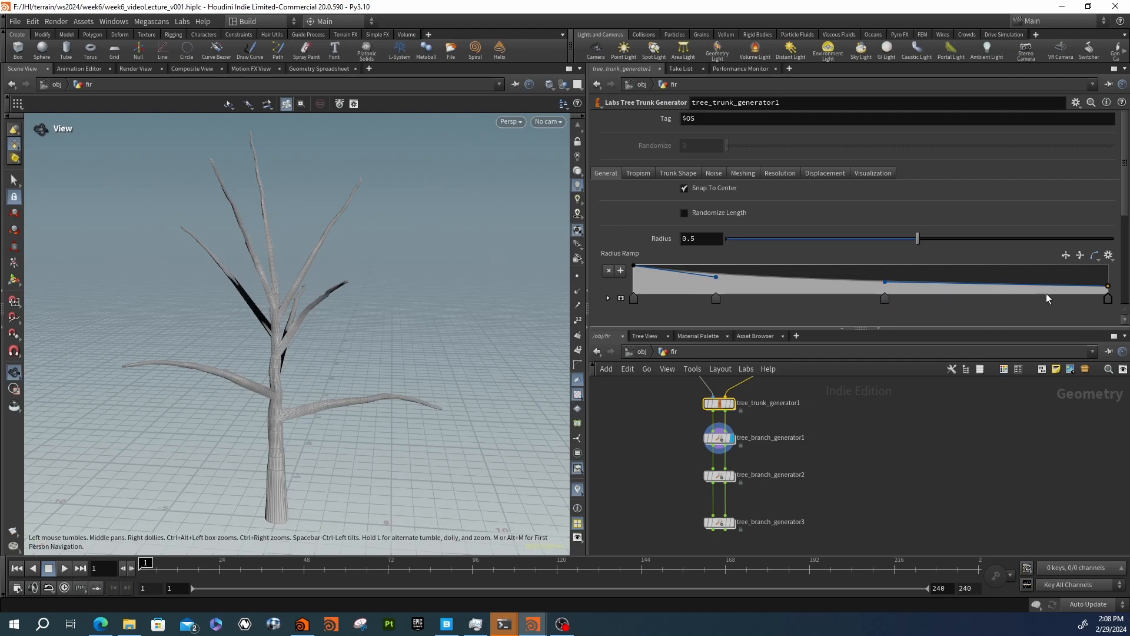
left_click(608, 298)
scroll(605, 301, "down", 2)
left_click_drag(834, 293, 764, 292)
left_click_drag(345, 352, 23, 307)
scroll(293, 303, "up", 4)
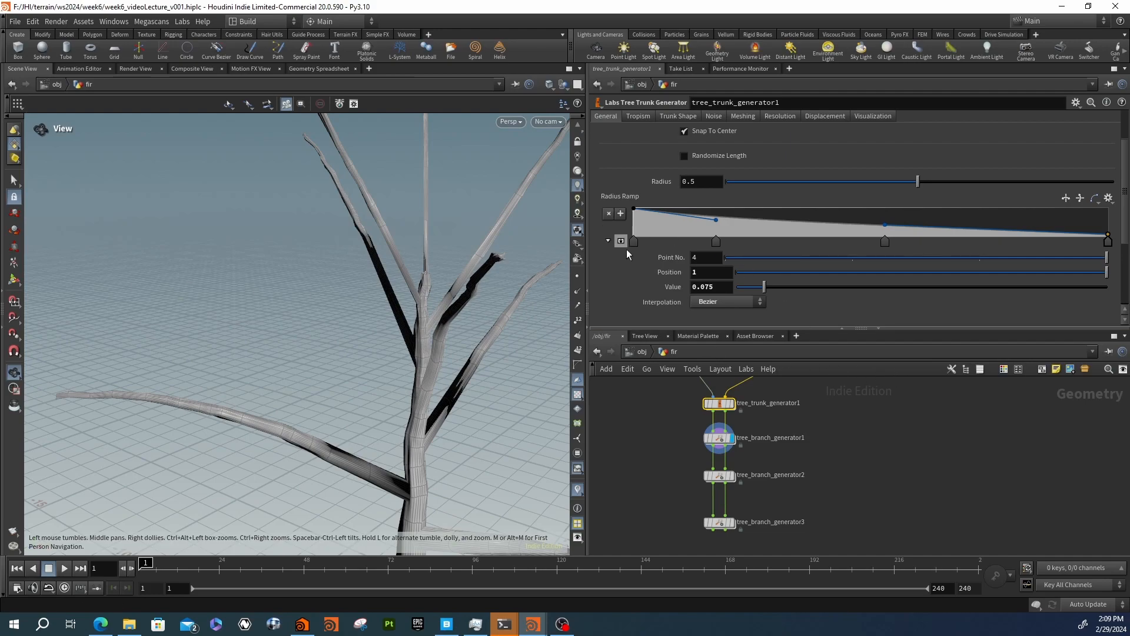
scroll(631, 274, "down", 2)
scroll(631, 275, "up", 3)
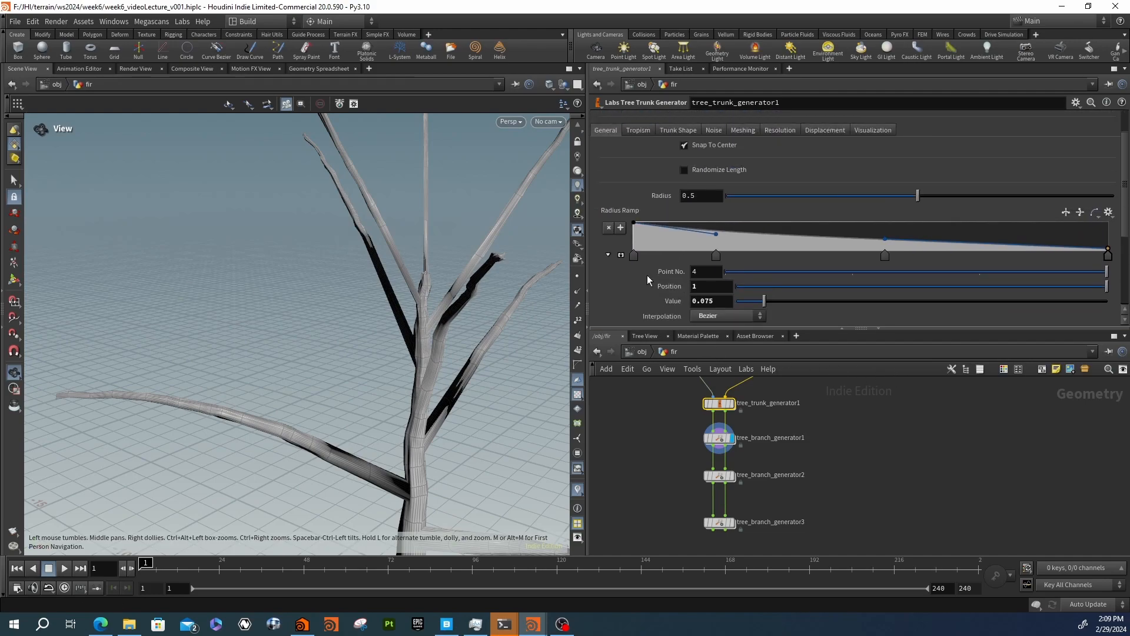
Lower the two middle points of the trunk's Radius Ramp, placing point 3 at position about 0.526 with a value of about 0.292
left_click_drag(715, 235, 712, 248)
left_click_drag(882, 240, 883, 243)
left_click_drag(438, 311, 465, 263)
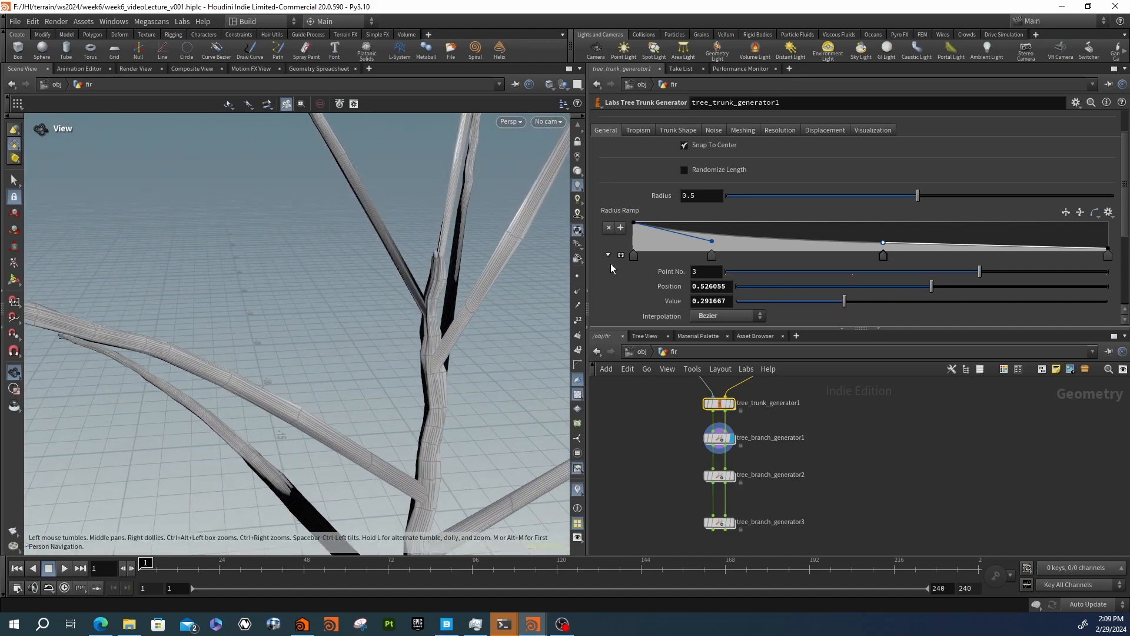
Disable the mesh noise in tree_controller1 and inspect the smoother branches
middle_click_drag(912, 536, 869, 581)
scroll(798, 450, "up", 4)
left_click_drag(795, 439, 705, 385)
left_click(696, 150)
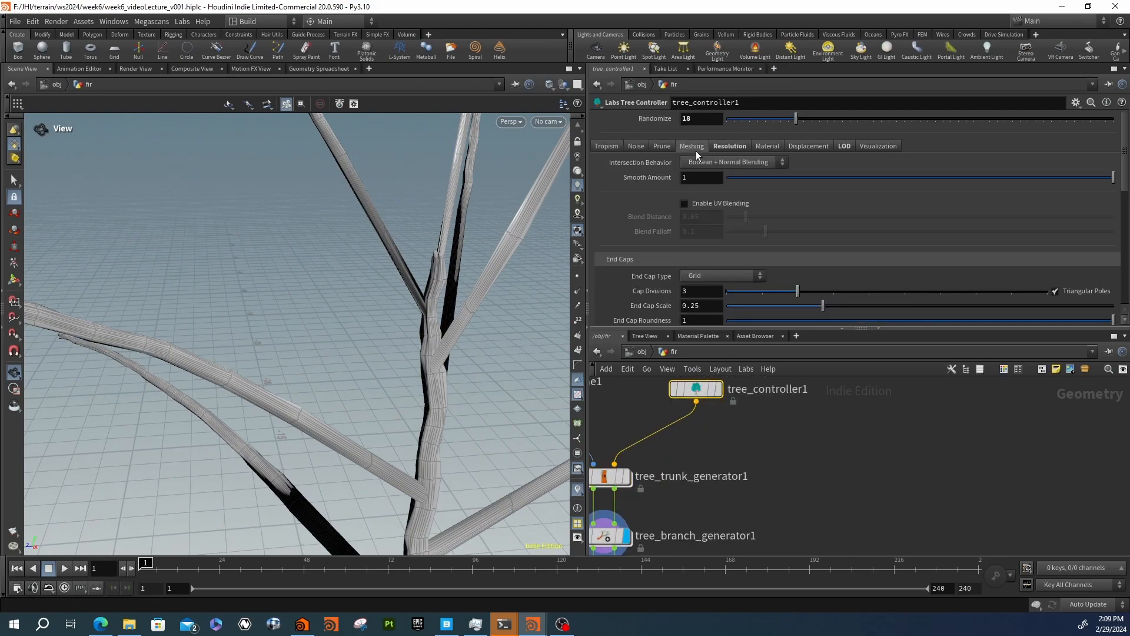
left_click(636, 147)
left_click(694, 178)
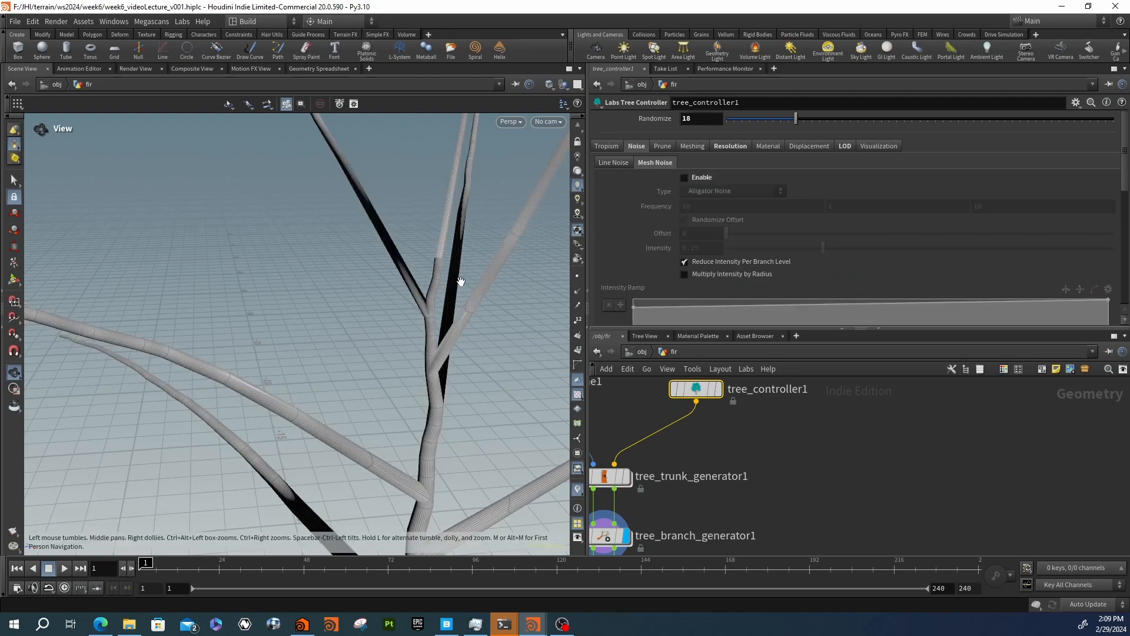
left_click_drag(459, 280, 329, 286)
right_click_drag(329, 287, 274, 289)
right_click_drag(257, 250, 511, 289)
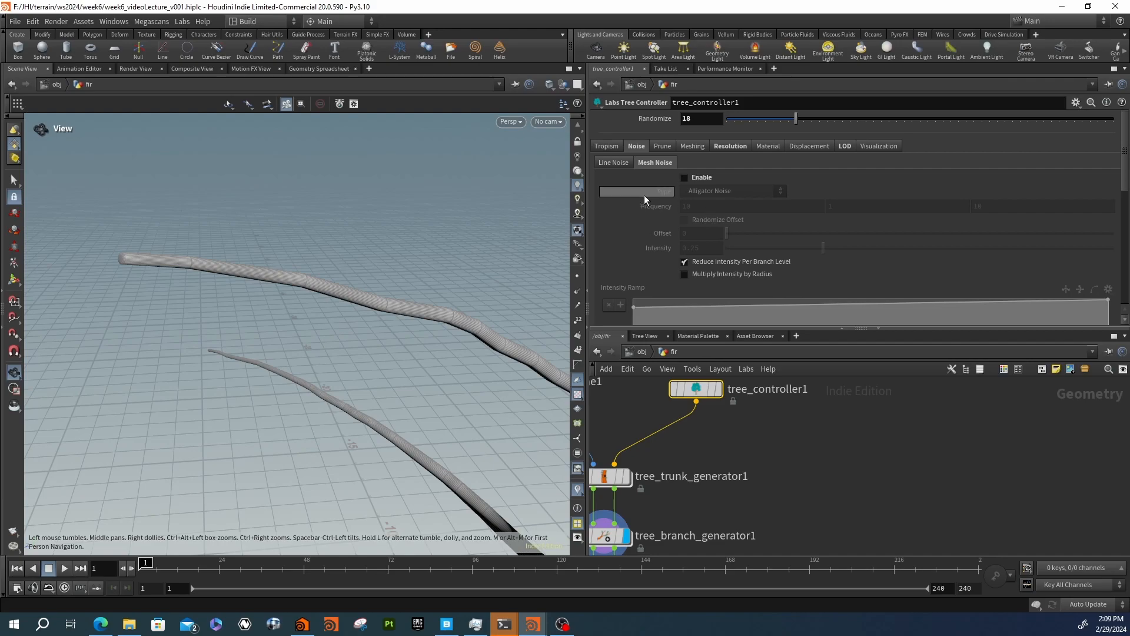
left_click_drag(471, 273, 435, 276)
Set both the primary and secondary line noise intensity of tree_controller1 to 0.1
left_click(684, 177)
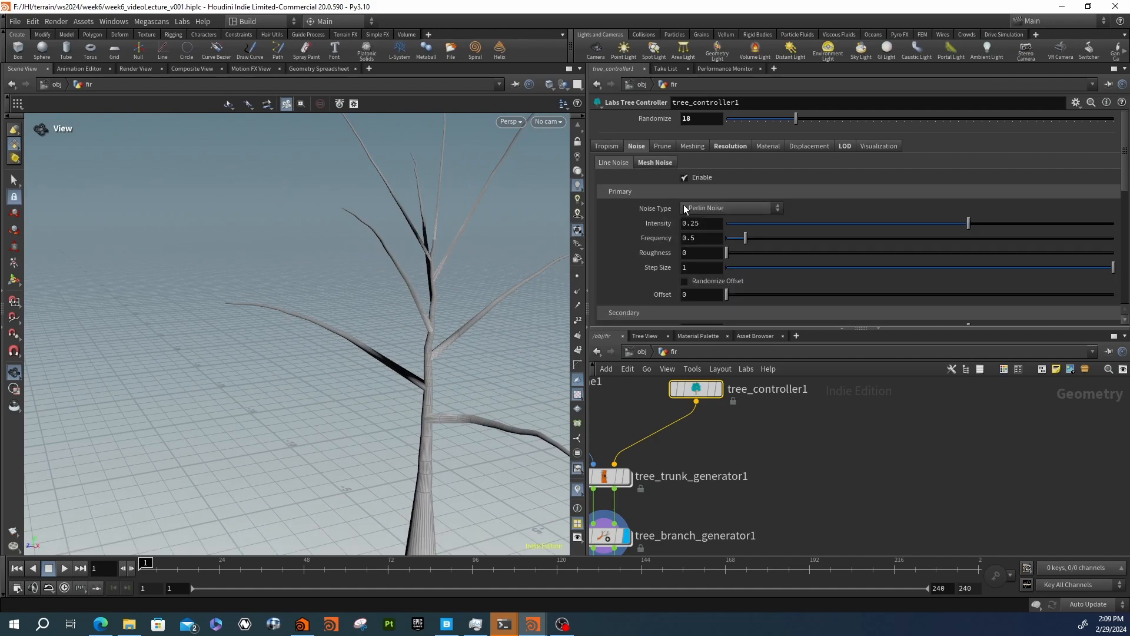
left_click_drag(388, 305, 397, 270)
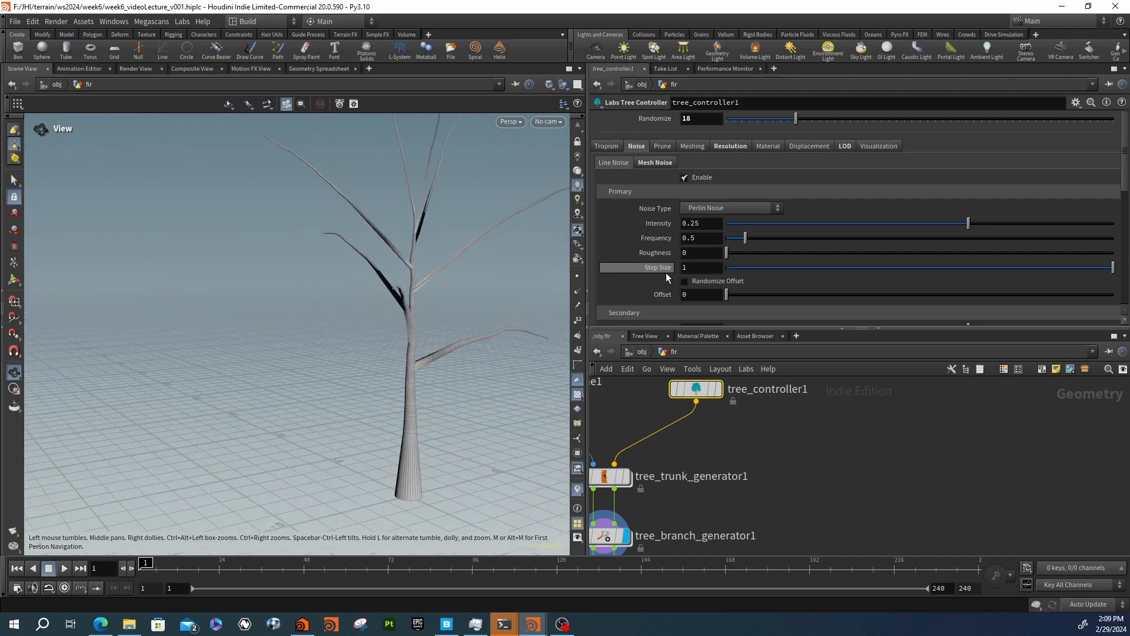
scroll(612, 242, "down", 3)
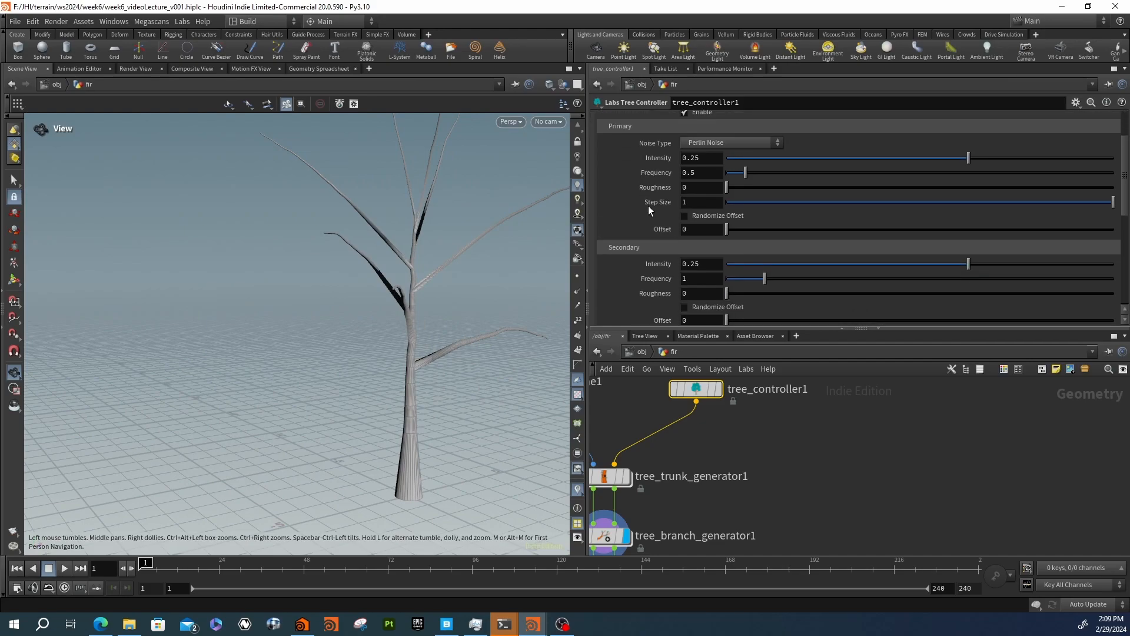
left_click(710, 171)
left_click(712, 156)
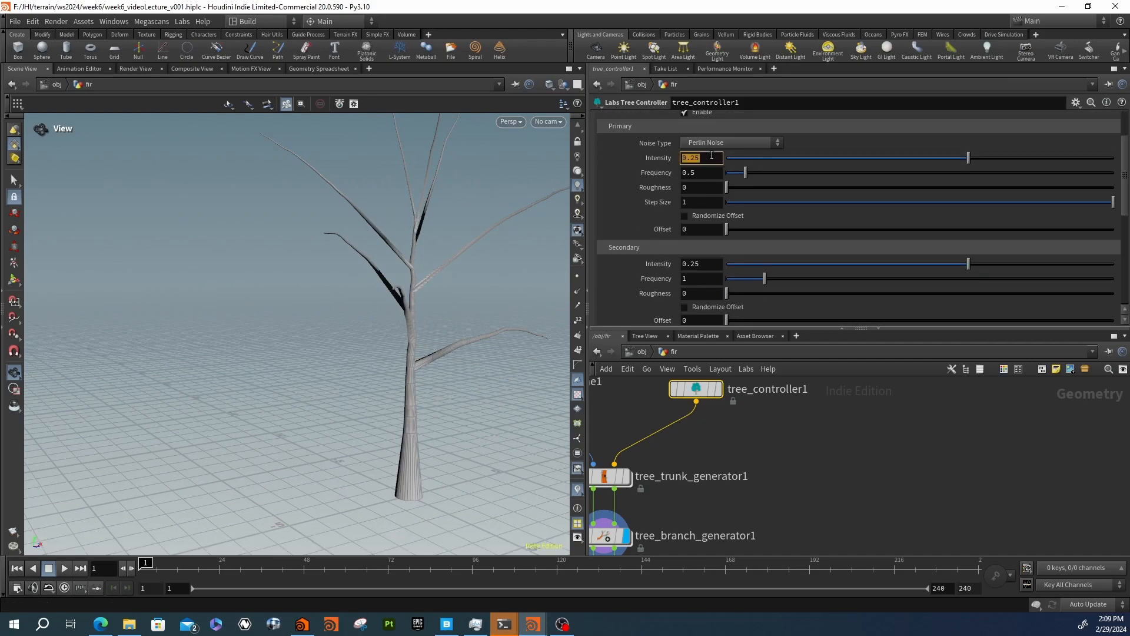
type(".1")
key("Tab")
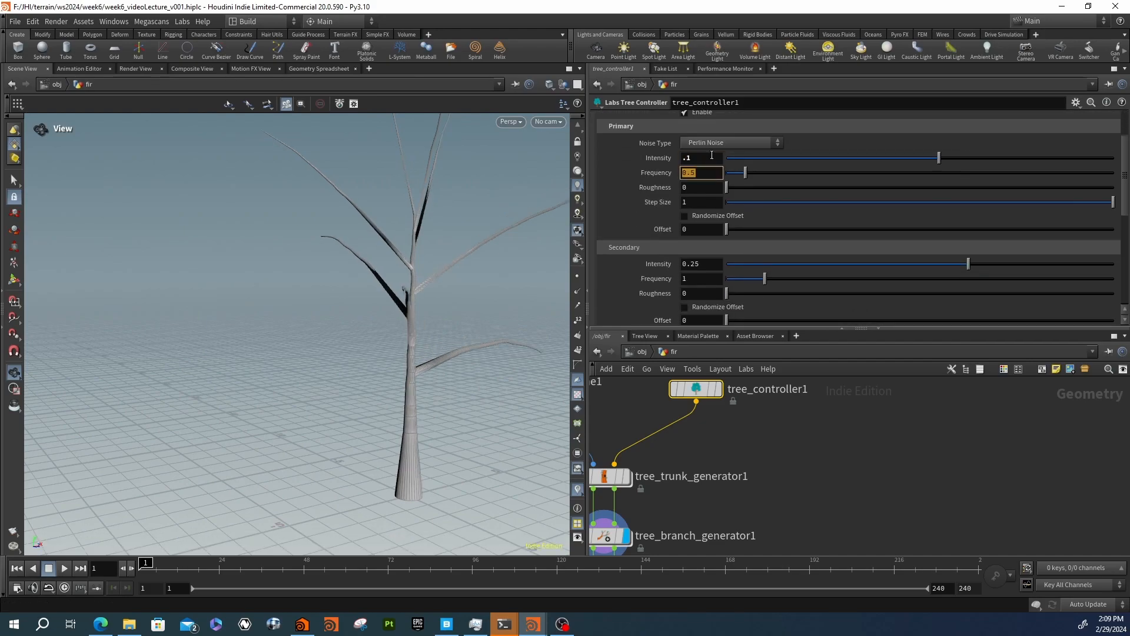
left_click(712, 263)
type(".1")
key("Return")
left_click_drag(462, 269, 414, 257)
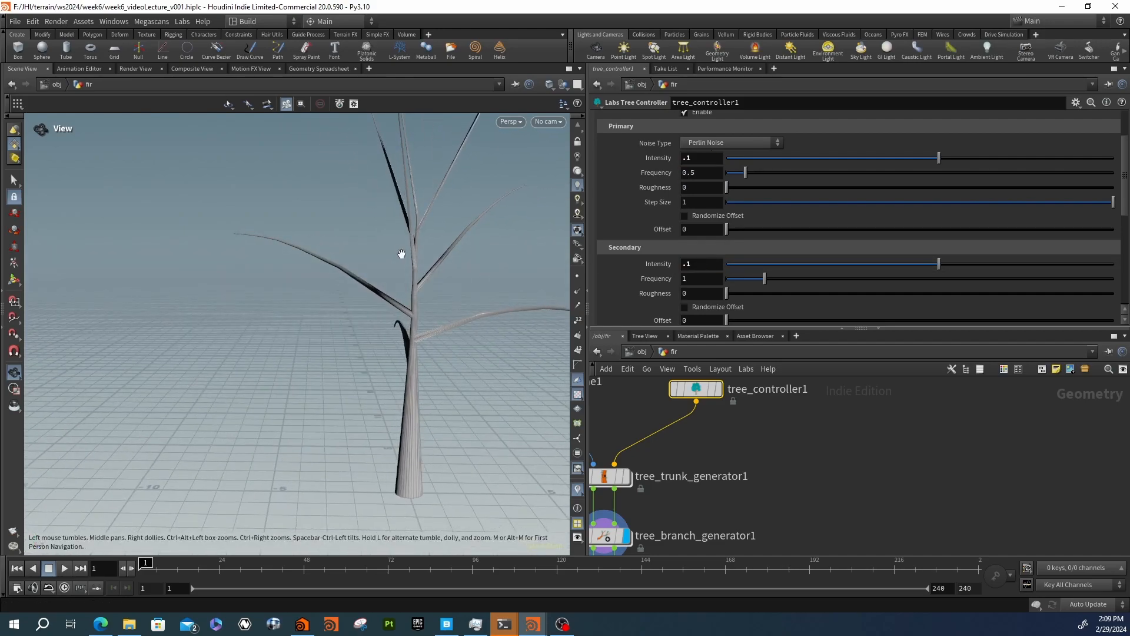
Set tree_controller1's resolution to 0.2 and inspect the resulting trunk and branches
right_click_drag(414, 257, 514, 255)
scroll(718, 152, "up", 3)
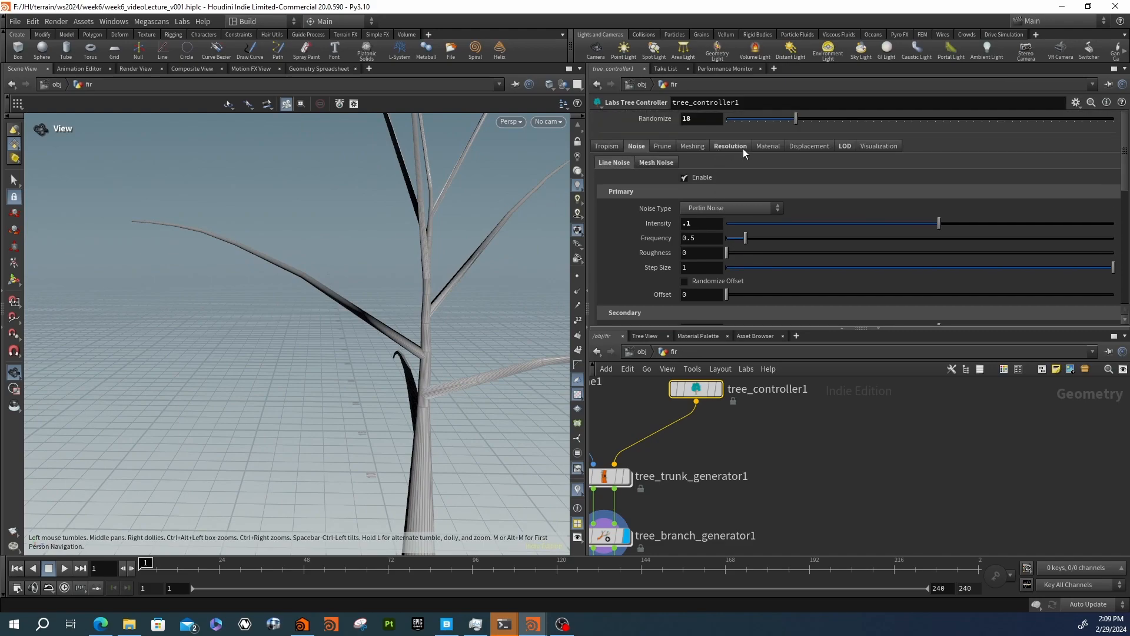
left_click(739, 148)
left_click(706, 180)
type(".2")
key("Return")
left_click_drag(564, 187, 353, 341)
left_click(743, 176)
left_click_drag(646, 170, 600, 174)
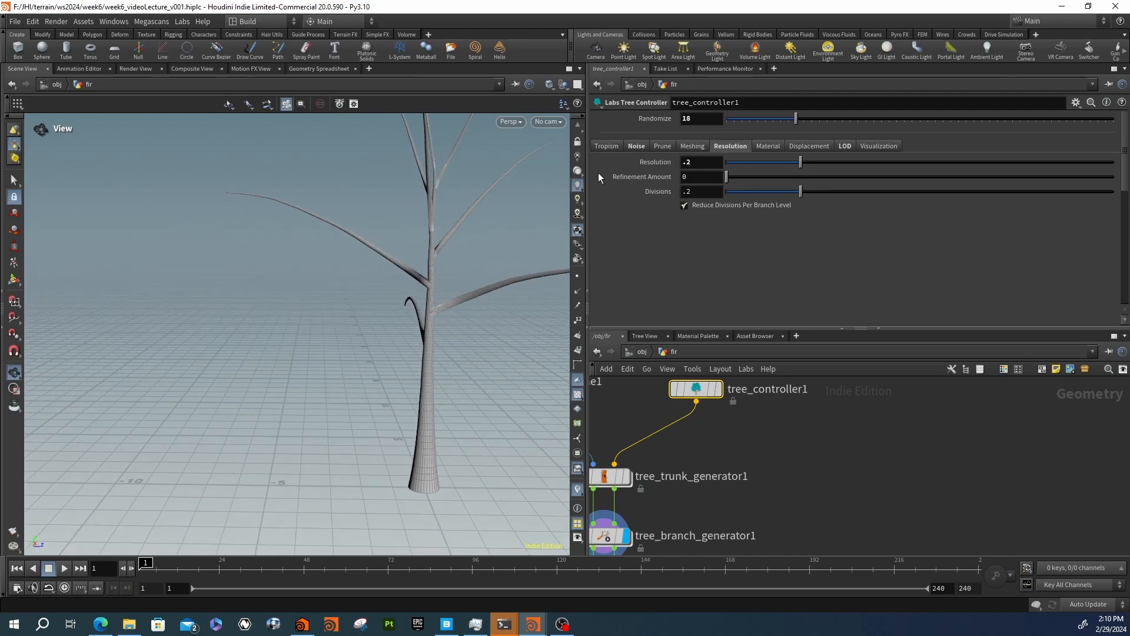
left_click_drag(421, 387, 171, 384)
middle_click_drag(495, 249, 444, 320)
right_click_drag(444, 320, 469, 275)
left_click_drag(470, 275, 424, 283)
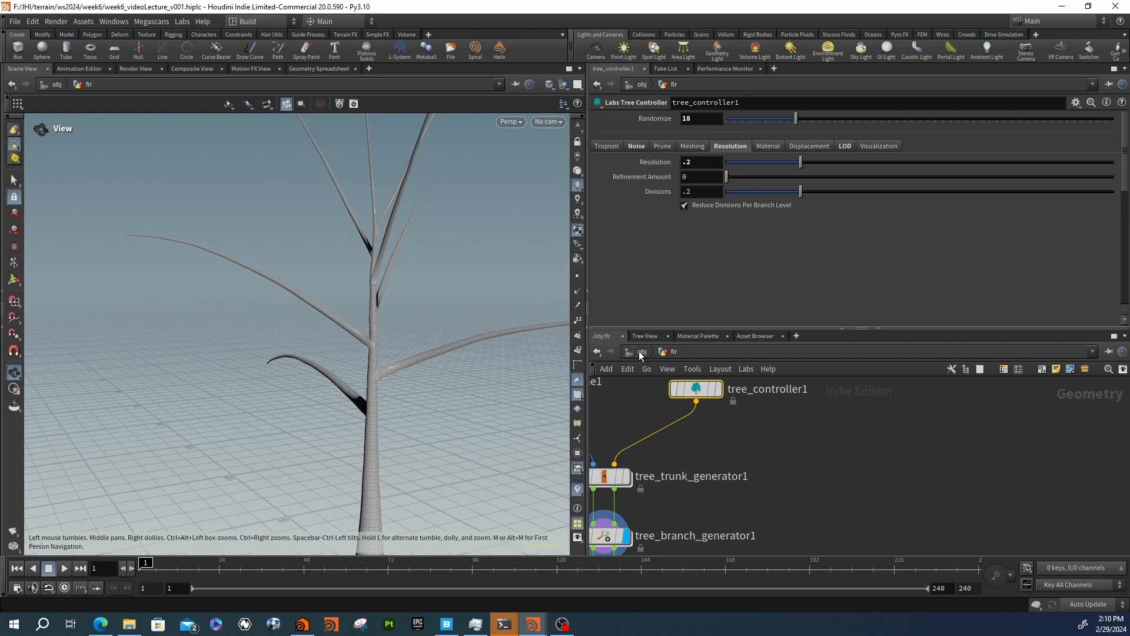
Enable roots in the trunk shape settings of tree_trunk_generator1 and inspect the trunk's base up close
key("h")
left_click_drag(695, 433, 819, 447)
left_click_drag(391, 387, 366, 398)
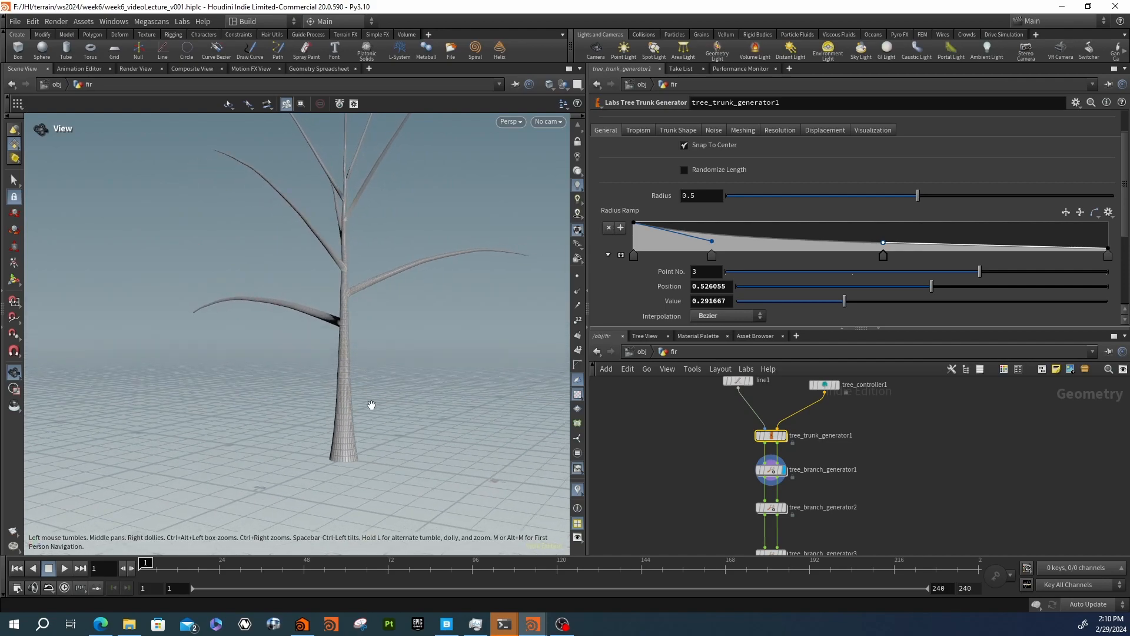
left_click(666, 131)
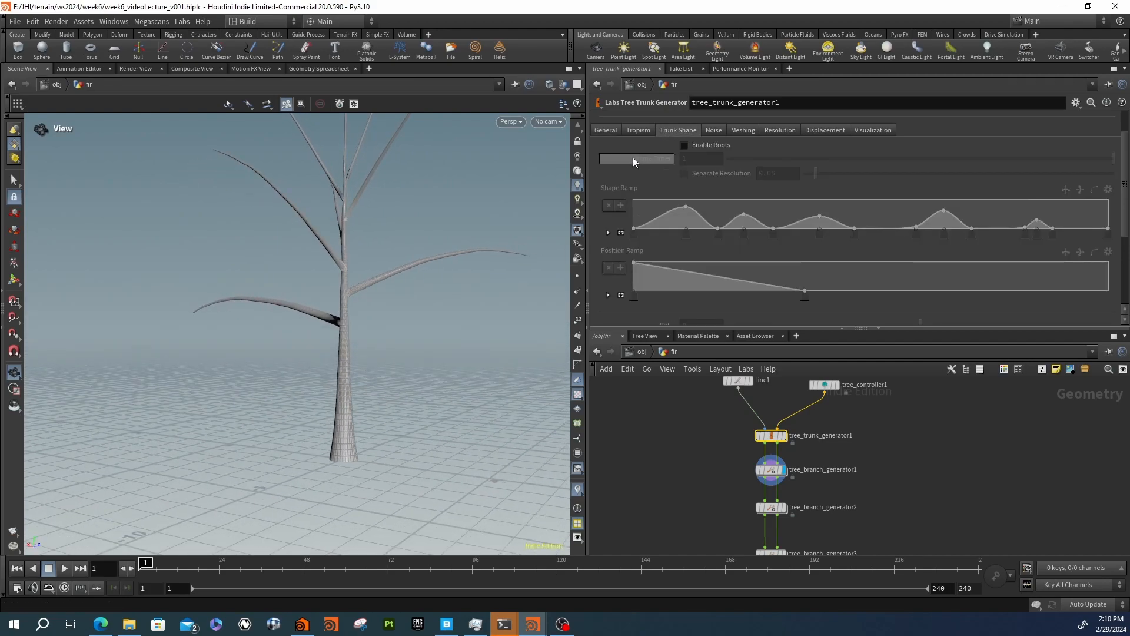
left_click(691, 148)
left_click_drag(323, 472, 447, 454)
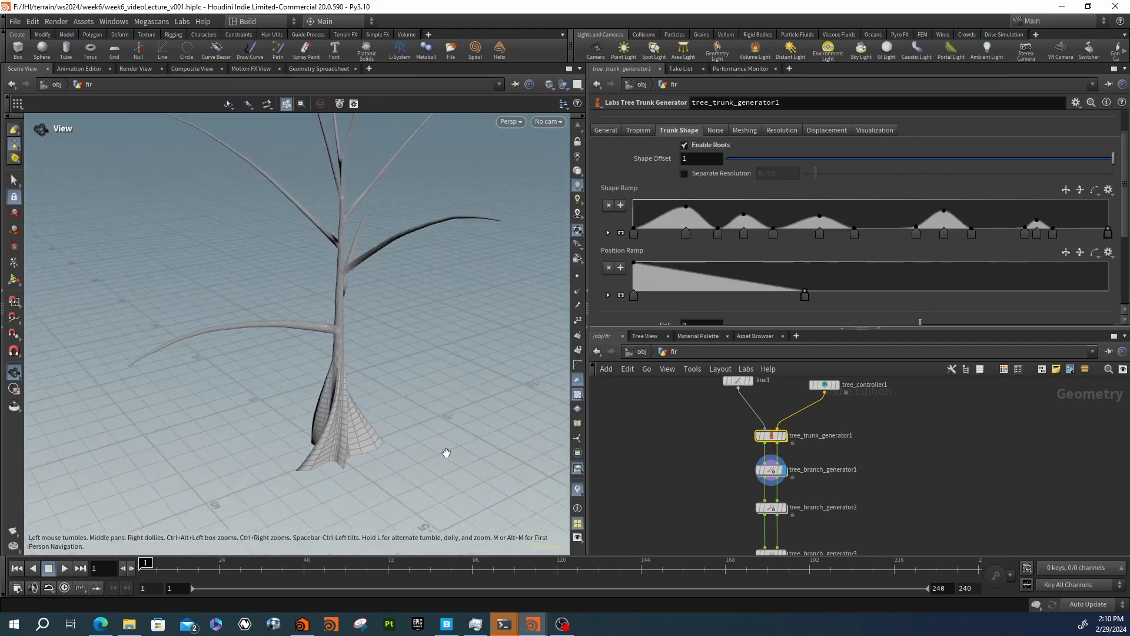
right_click_drag(446, 454, 533, 381)
left_click_drag(533, 382, 306, 354)
scroll(658, 239, "down", 1)
scroll(656, 242, "up", 1)
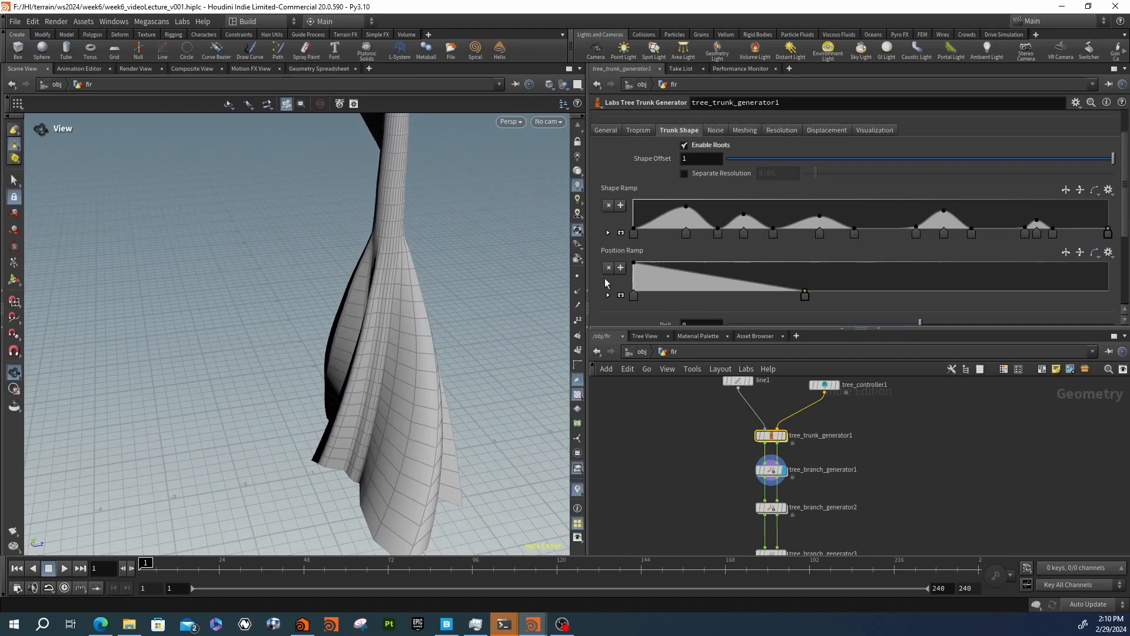
Try B-Spline interpolation on both points of the roots' Position Ramp
left_click(609, 295)
scroll(617, 271, "down", 6)
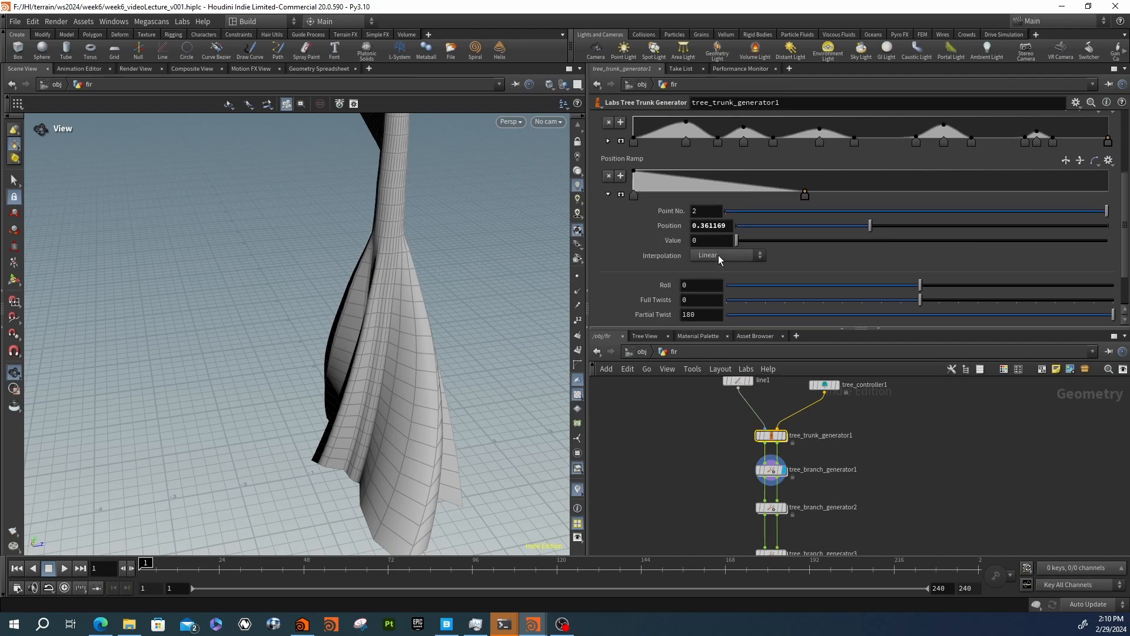
left_click(719, 256)
left_click(710, 325)
left_click(633, 195)
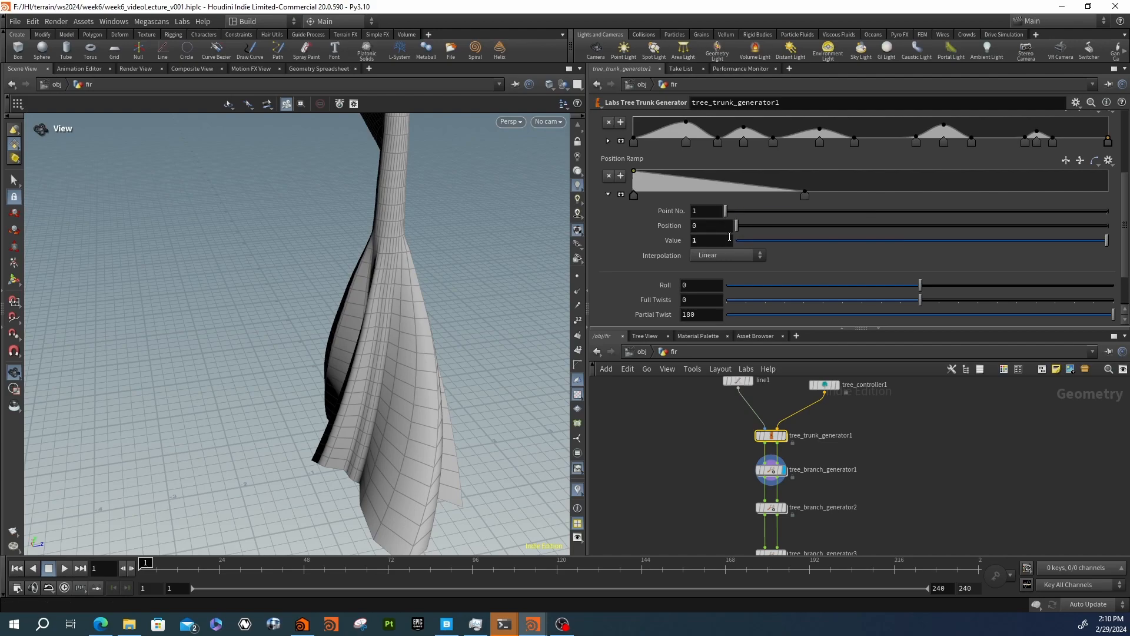
left_click(732, 255)
left_click(726, 328)
Try Bezier interpolation on both Position Ramp points and move the second point to position about 0.4
left_click(730, 254)
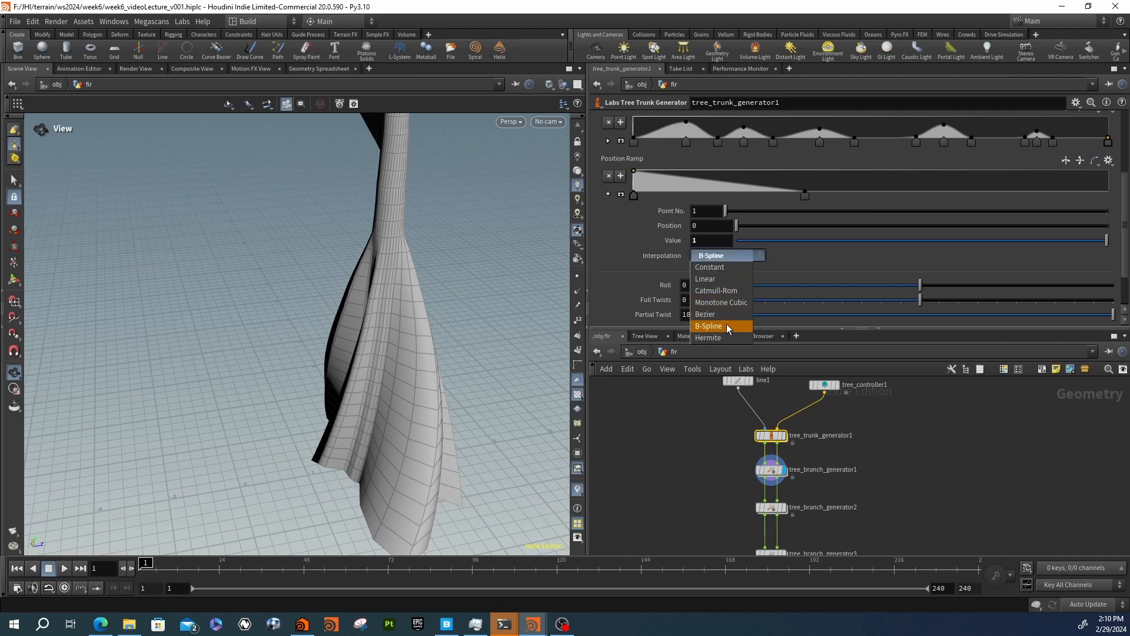
left_click(726, 315)
left_click(805, 195)
left_click(711, 257)
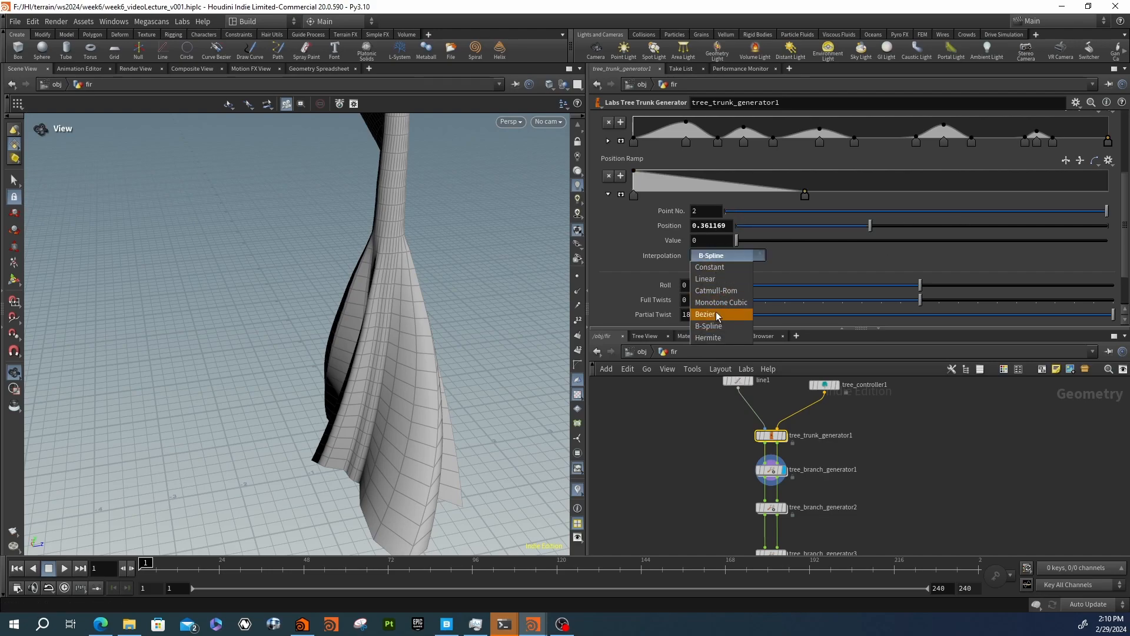
left_click(719, 313)
left_click_drag(824, 200, 823, 196)
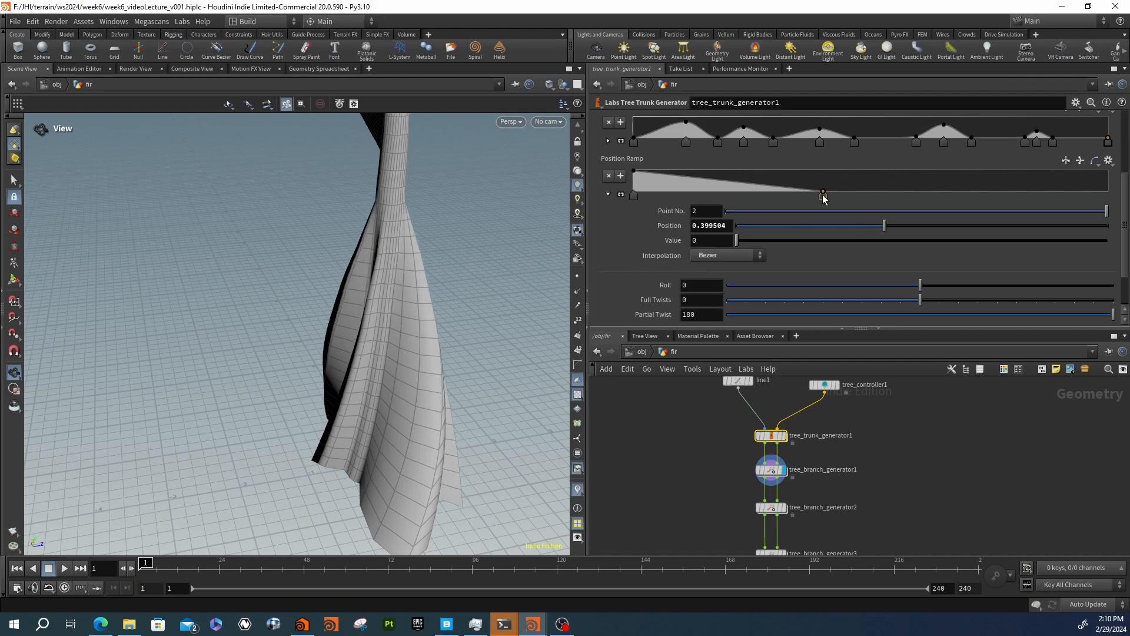
Apply the Smooth preset to the roots' Position Ramp and reverse the ramp horizontally
left_click(1110, 160)
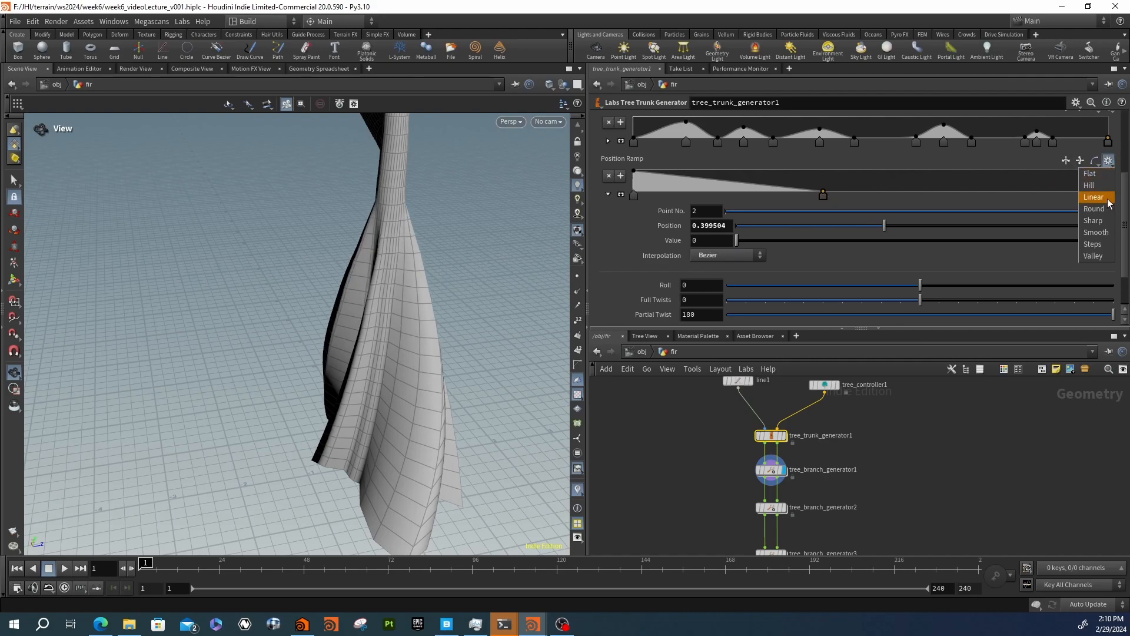
left_click(1105, 233)
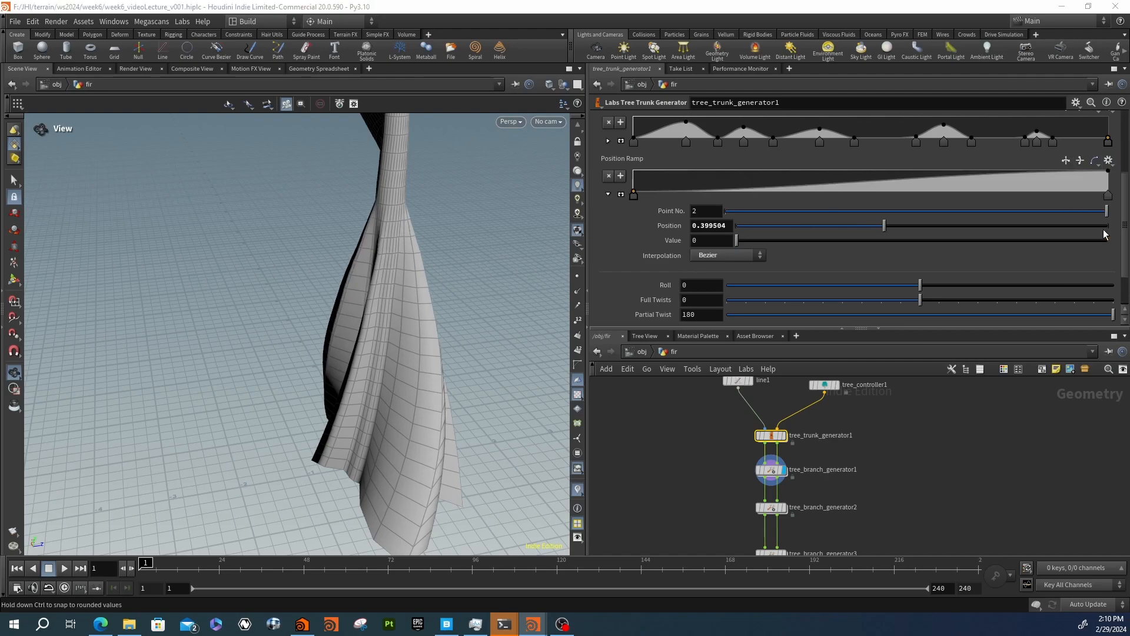
left_click(1065, 161)
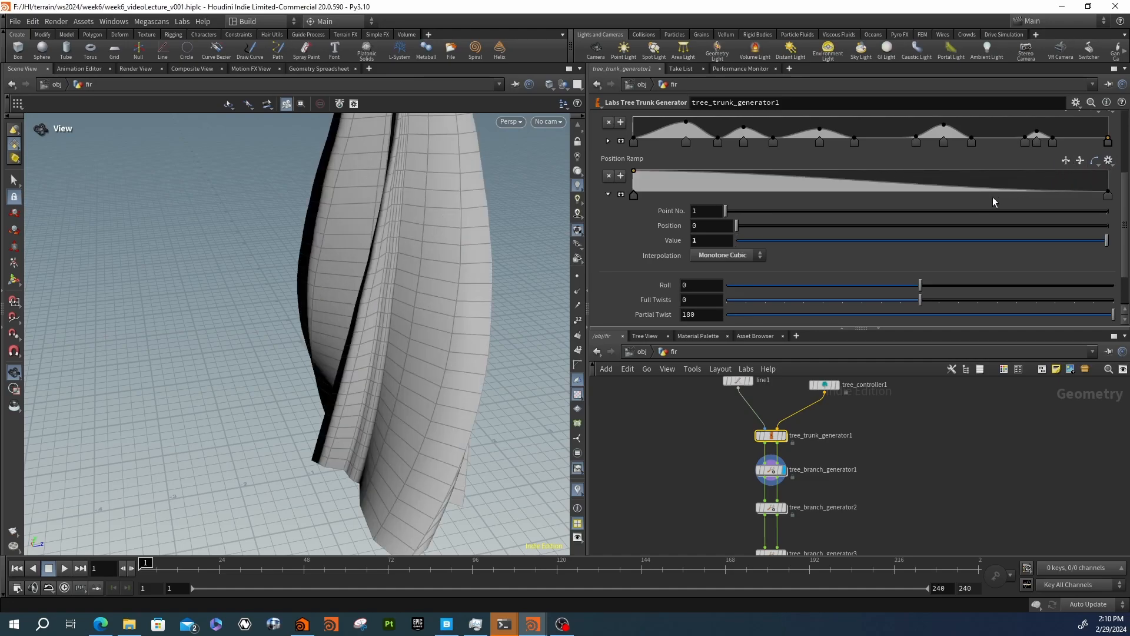
Move the second point of the roots' Position Ramp to position about 0.19 and check the trunk's flared base
left_click_drag(1102, 194, 819, 204)
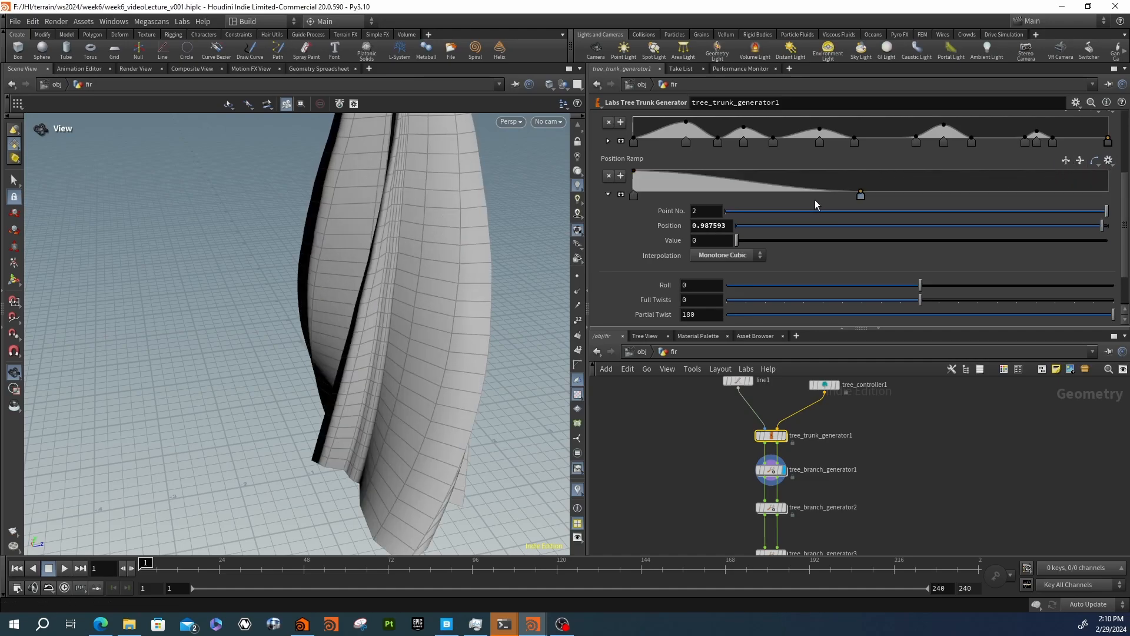
left_click_drag(749, 204, 726, 208)
left_click_drag(724, 203, 724, 203)
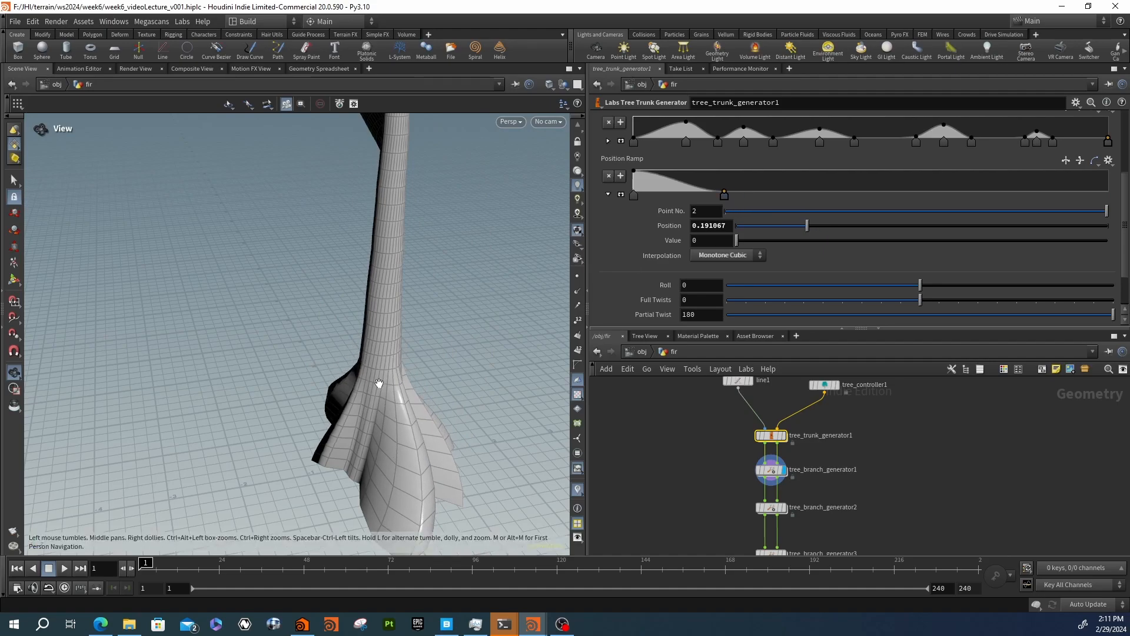
left_click_drag(389, 386, 662, 268)
scroll(662, 267, "down", 1)
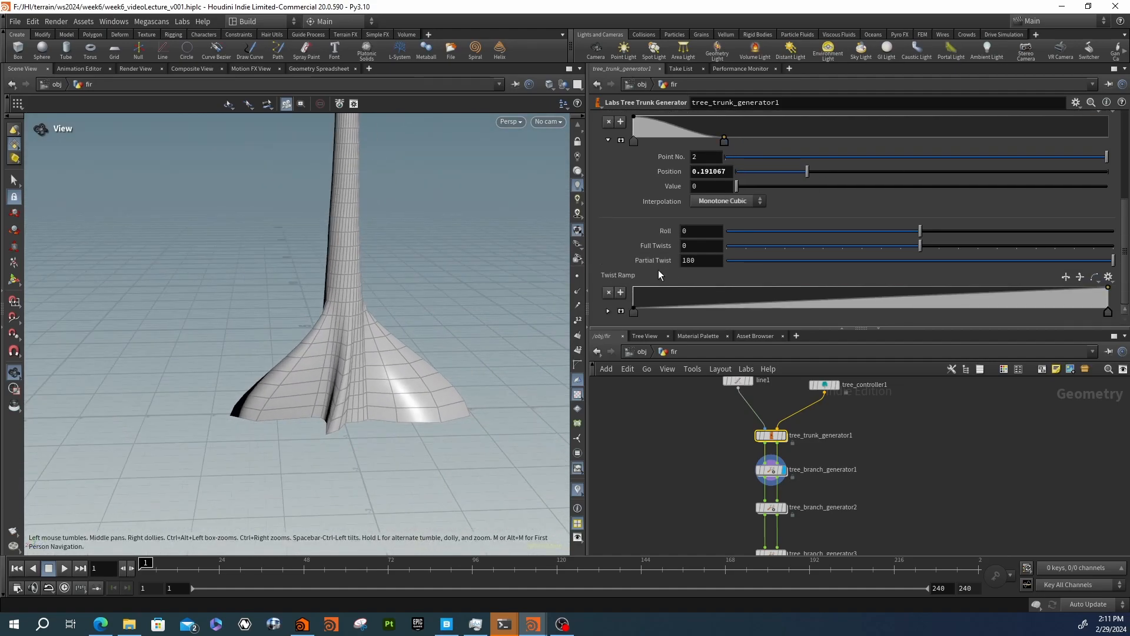
scroll(659, 270, "up", 4)
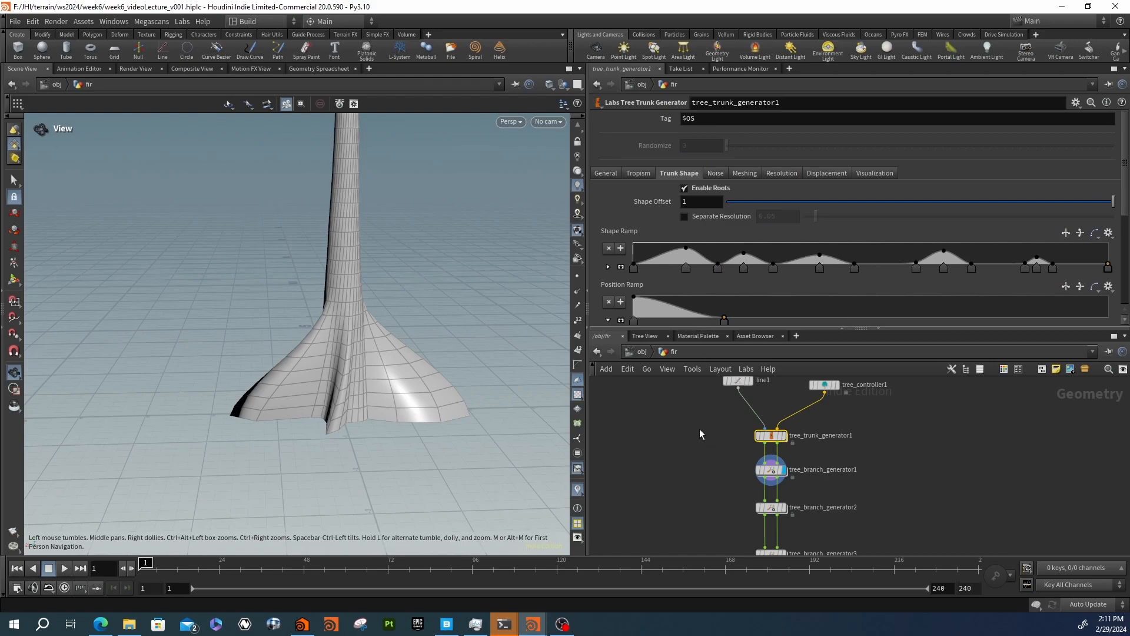
left_click(687, 439)
key("Tab")
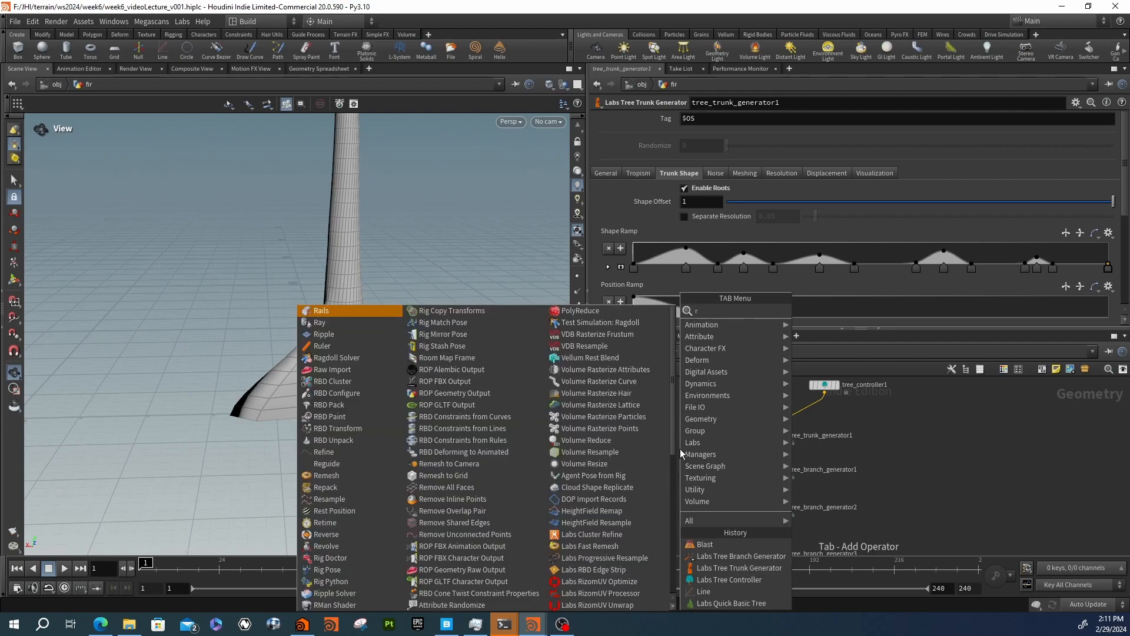
type("roo")
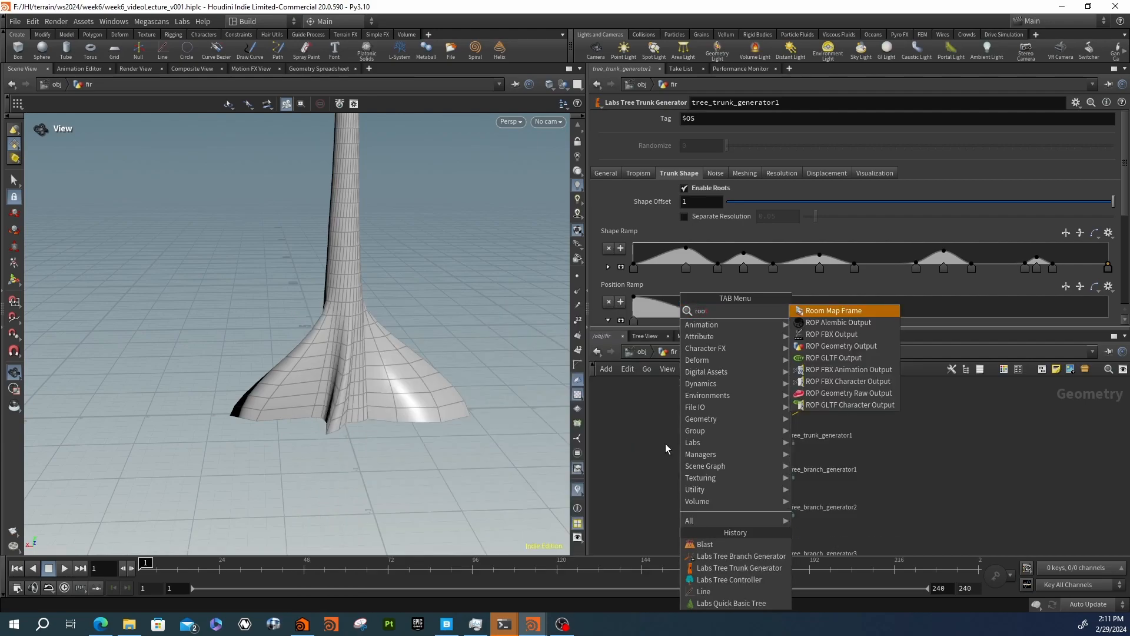
key("Escape")
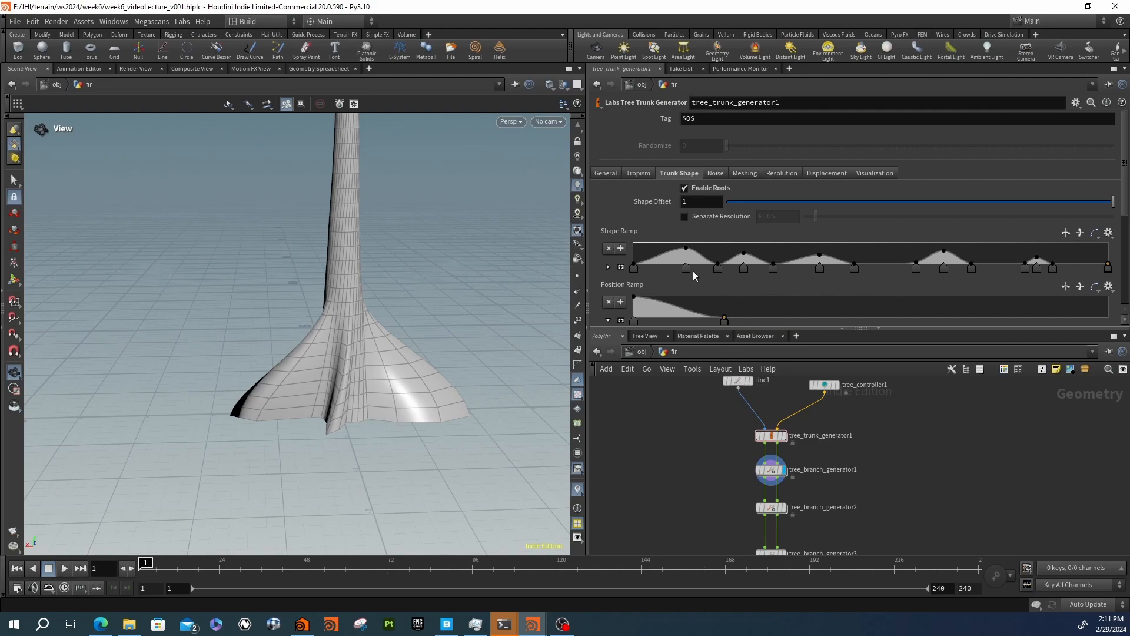
Lower the end point of the trunk's Twist Ramp to nearly zero and inspect the roots from another side
scroll(690, 262, "down", 3)
scroll(671, 248, "down", 2)
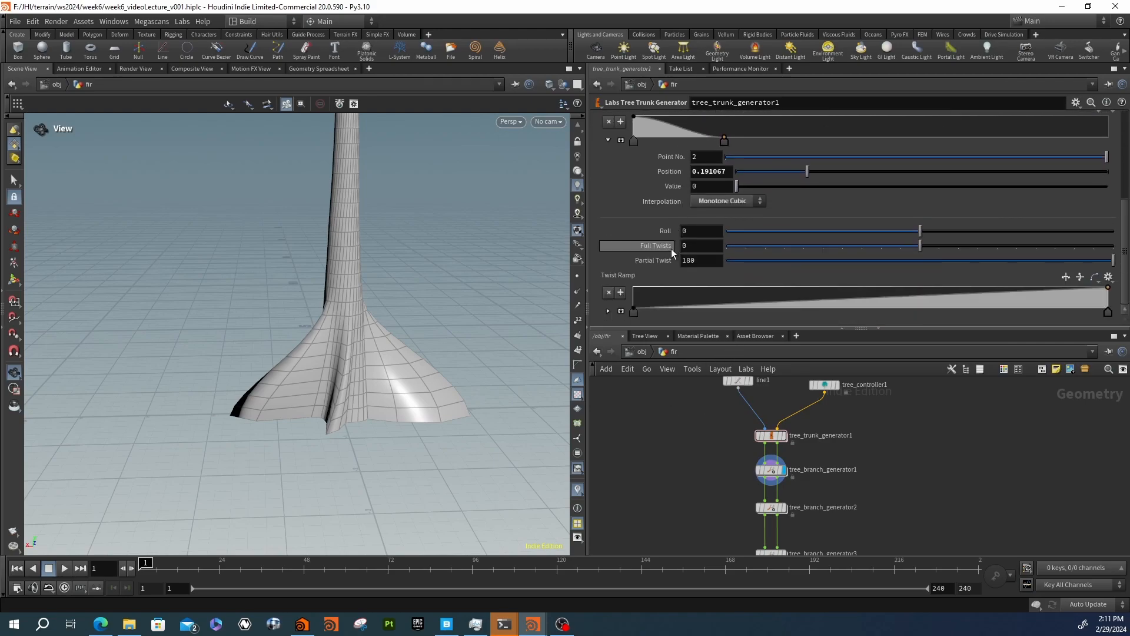
scroll(670, 249, "up", 5)
left_click(716, 167)
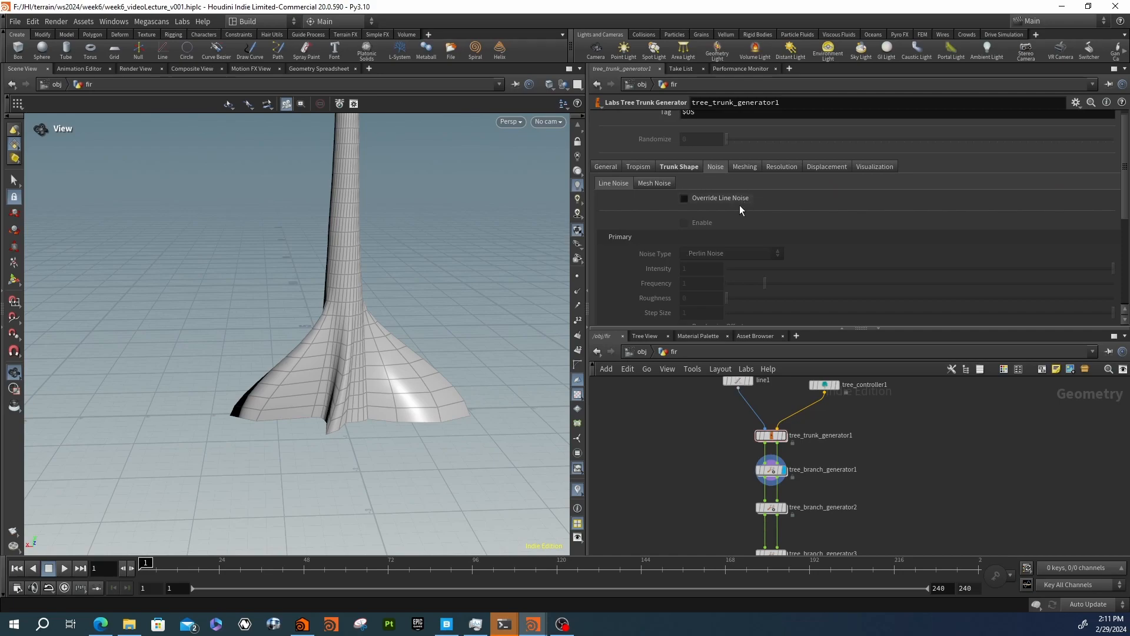
left_click(665, 168)
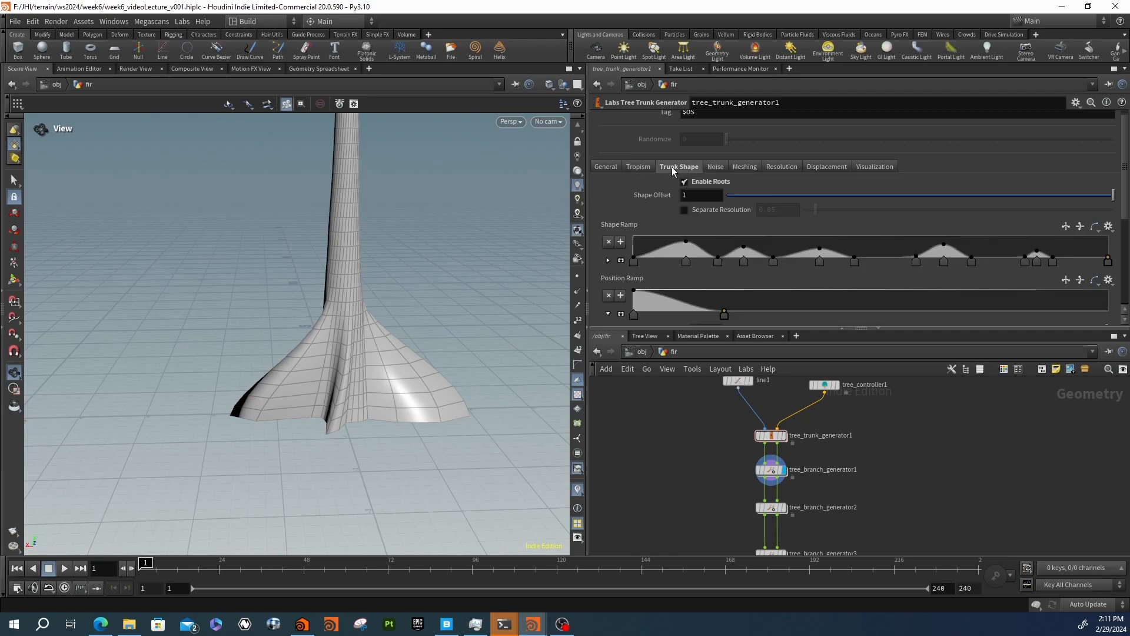
scroll(637, 228, "down", 4)
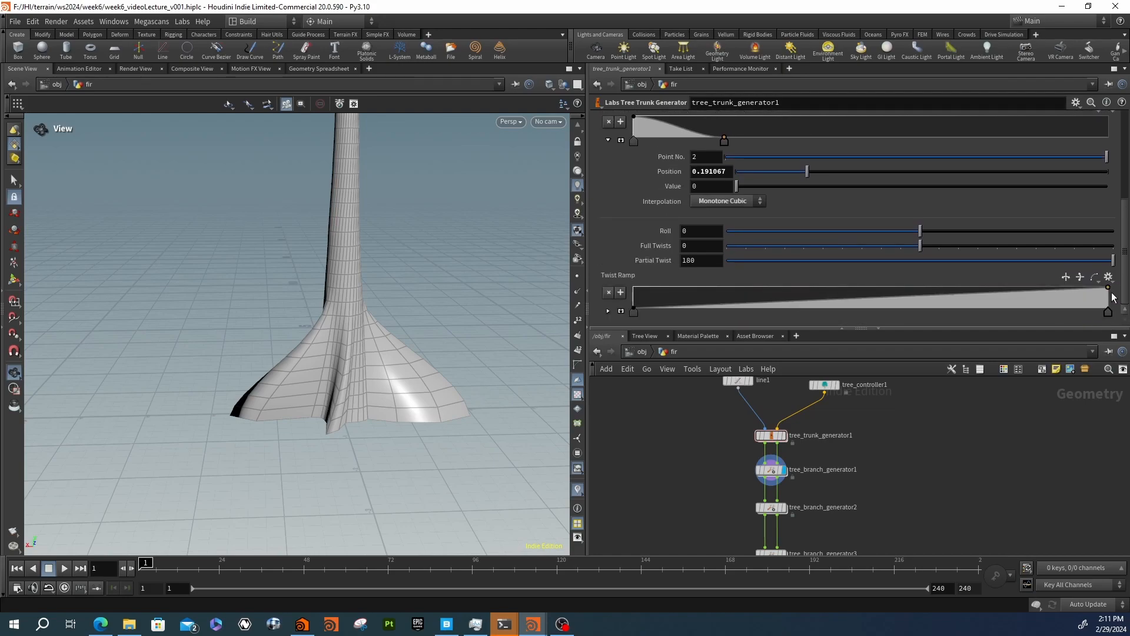
left_click_drag(1111, 293, 1113, 309)
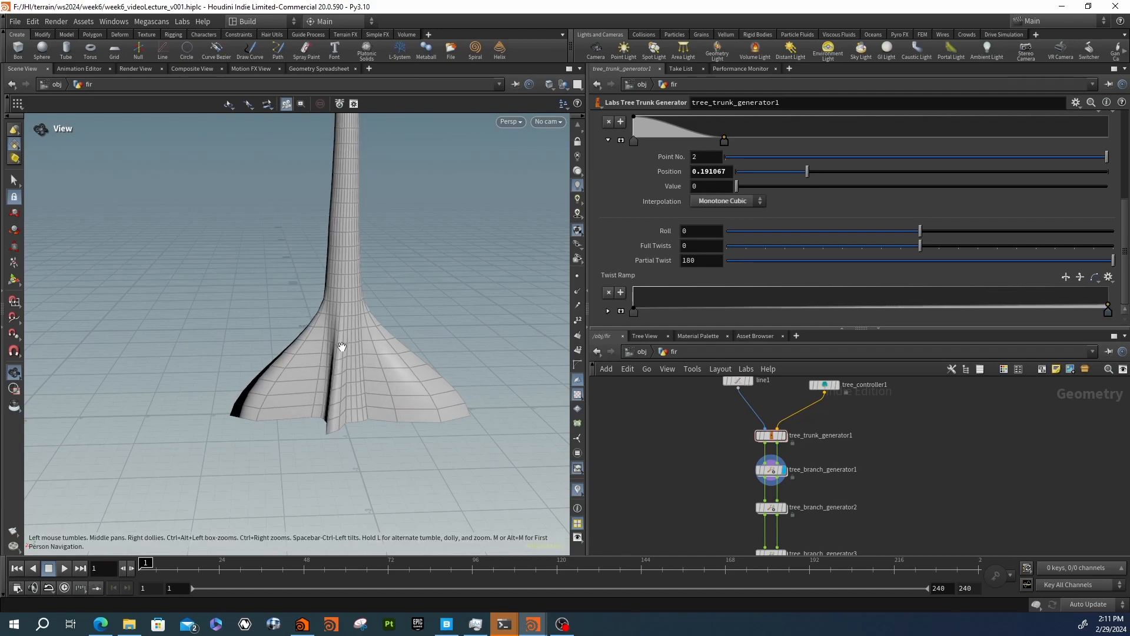
left_click_drag(280, 346, 392, 355)
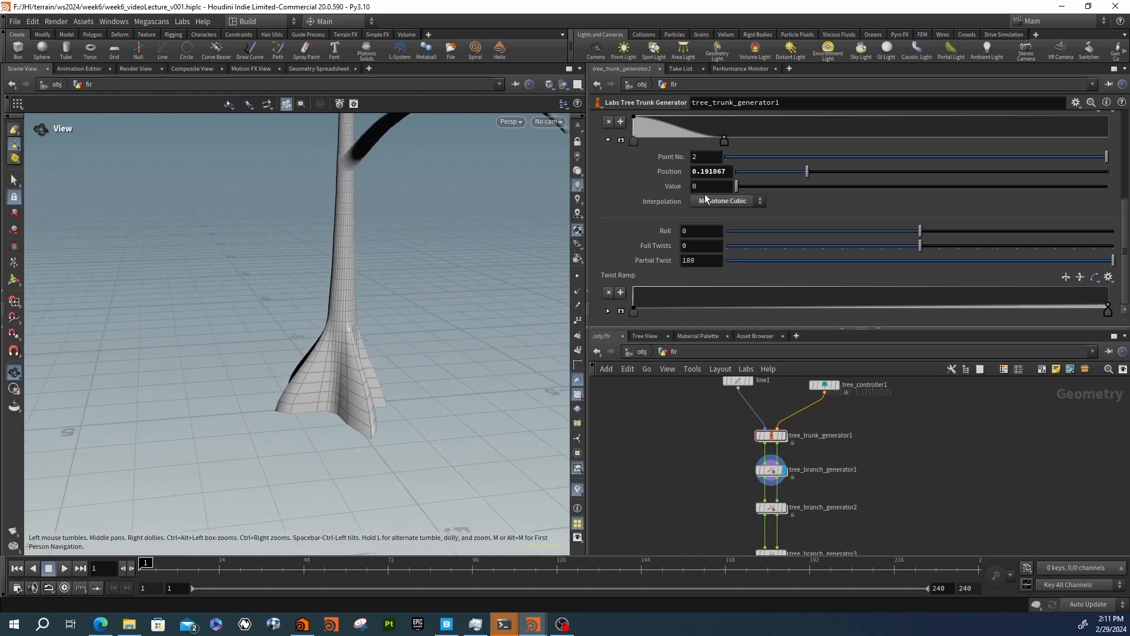
Turn on Override Mesh Noise in the trunk generator's mesh noise settings
scroll(651, 213, "up", 5)
scroll(651, 213, "up", 2)
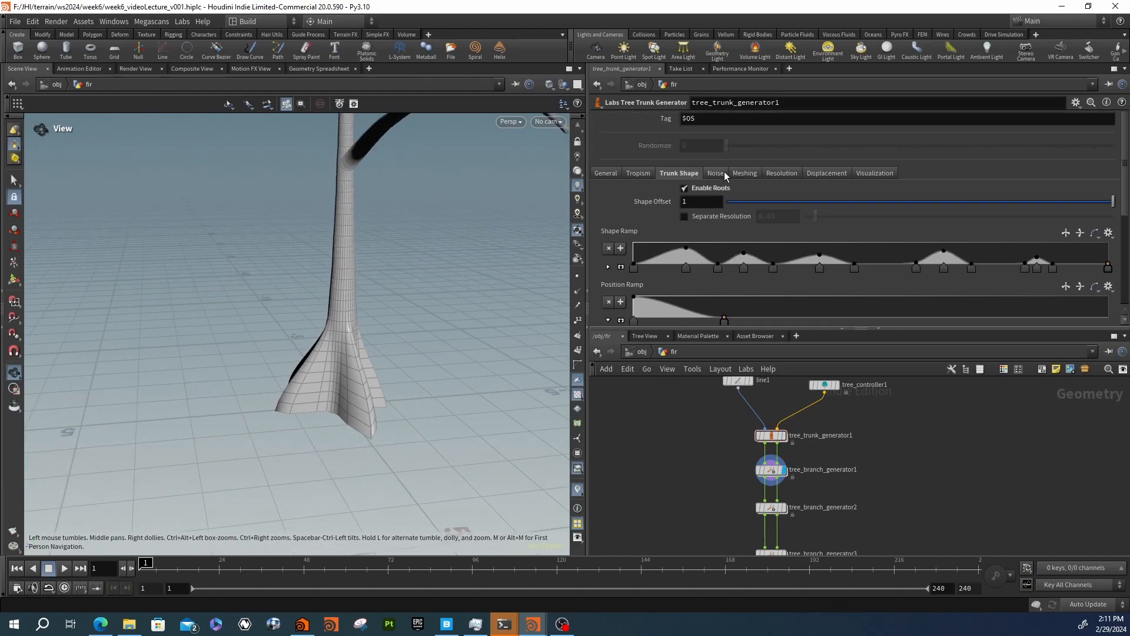
left_click(725, 172)
left_click(662, 191)
left_click(712, 204)
left_click_drag(454, 277, 519, 280)
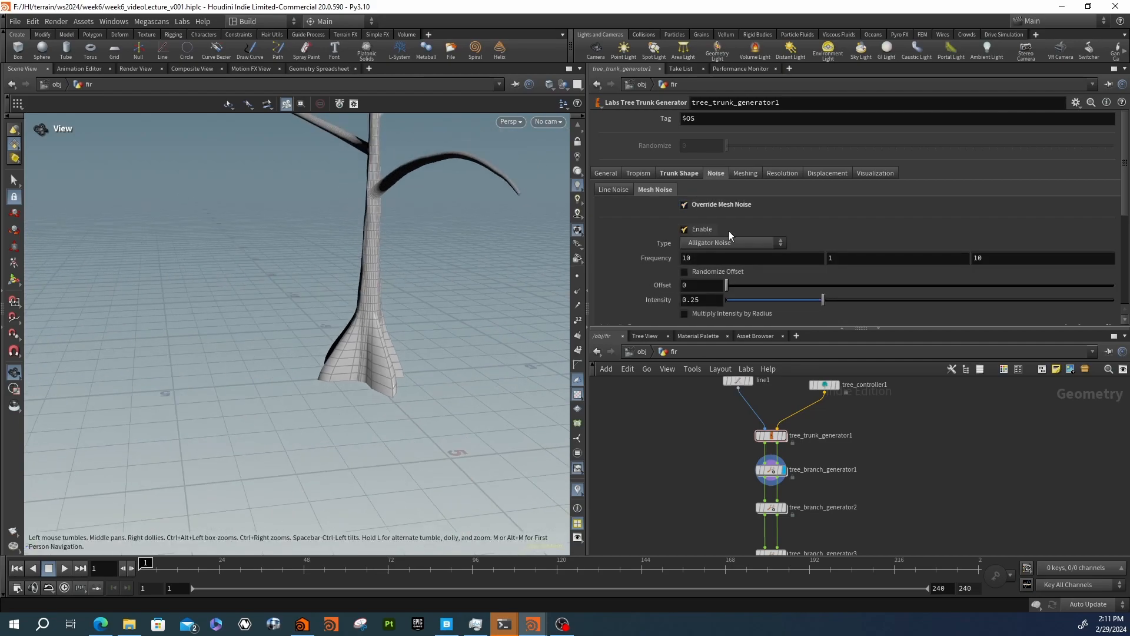
Enable Multiply Intensity by Radius for the mesh noise and raise the Intensity Ramp's first point to full value
scroll(946, 228, "down", 3)
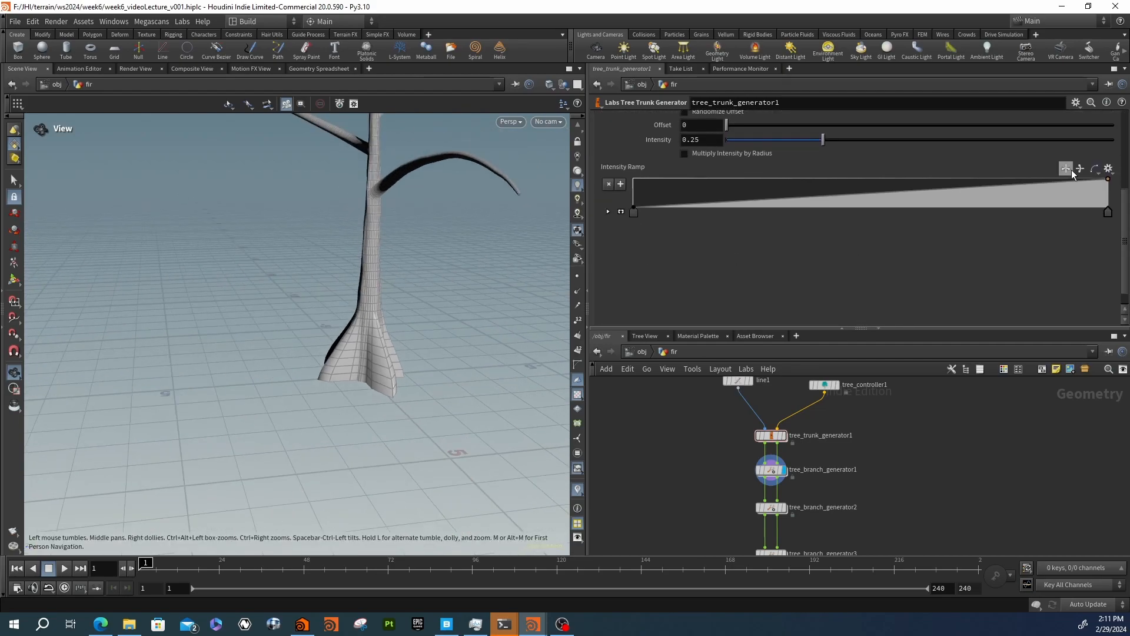
left_click_drag(366, 265, 367, 467)
middle_click_drag(368, 466, 366, 478)
middle_click_drag(344, 401, 372, 268)
left_click_drag(368, 302, 460, 288)
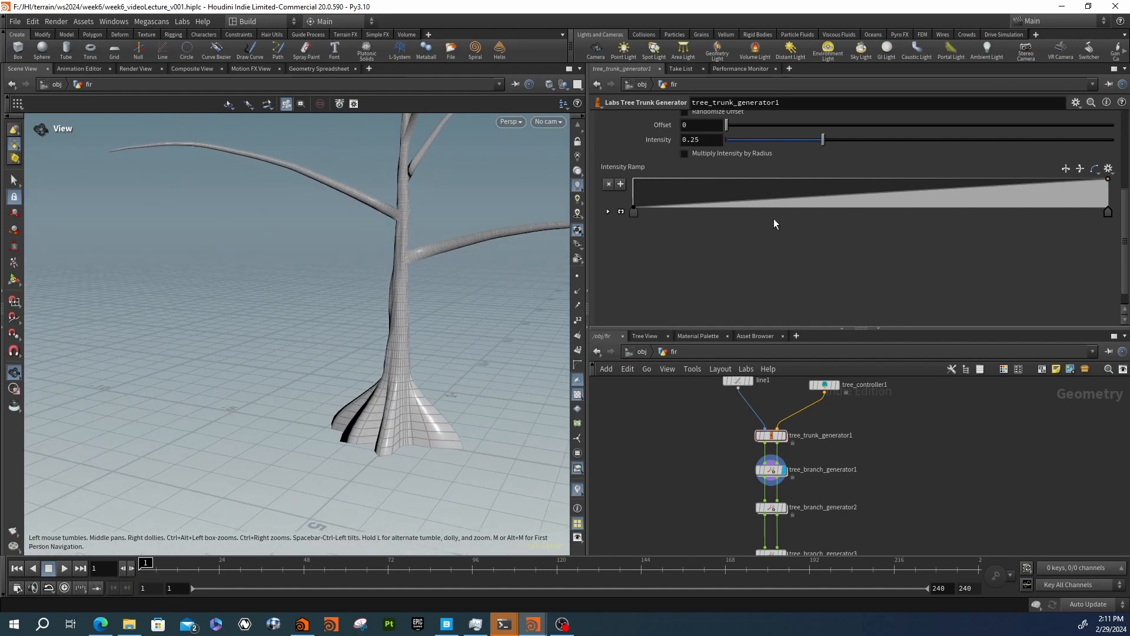
left_click(695, 152)
left_click_drag(432, 197, 474, 291)
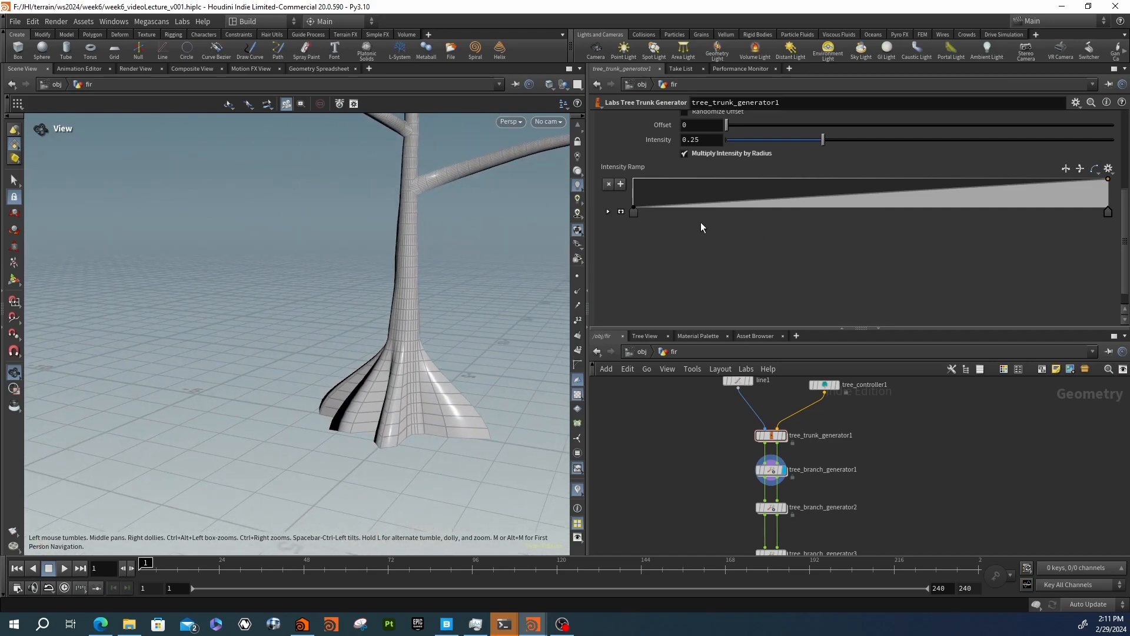
scroll(696, 238, "up", 2)
left_click_drag(634, 260, 632, 228)
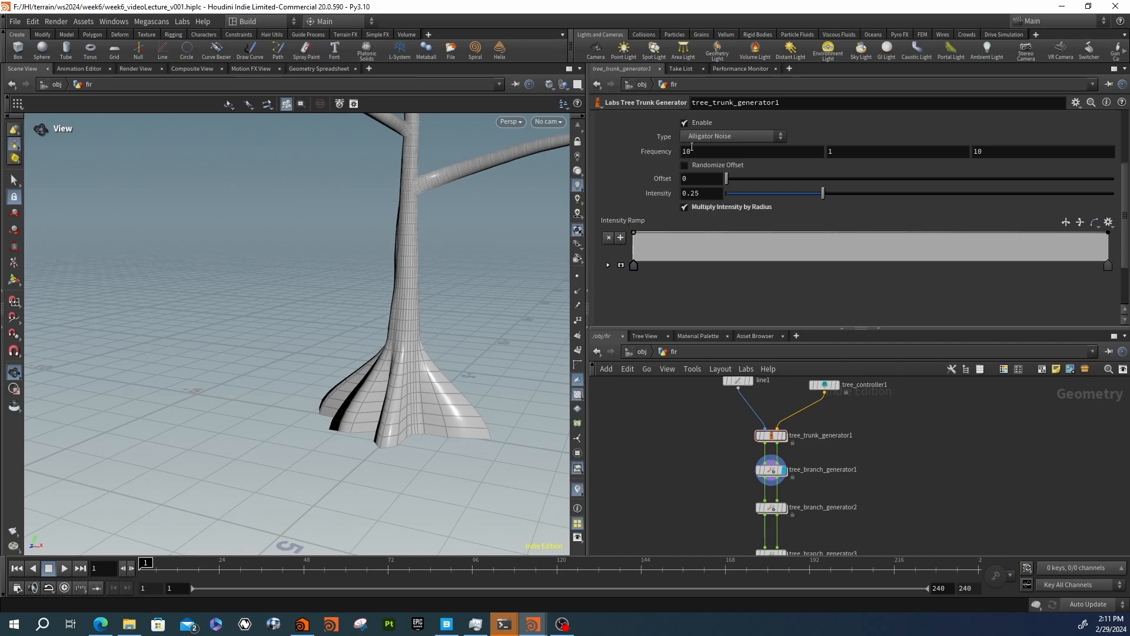
Set the trunk's mesh noise intensity to about 0.595 and inspect the trunk surface
scroll(677, 183, "up", 3)
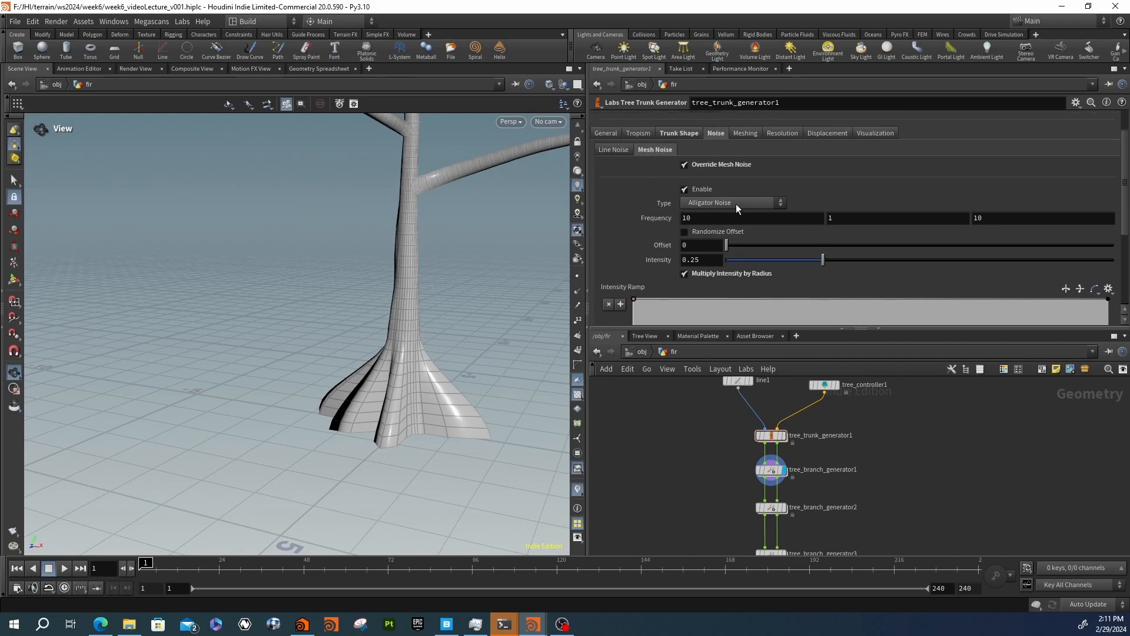
scroll(705, 215, "down", 1)
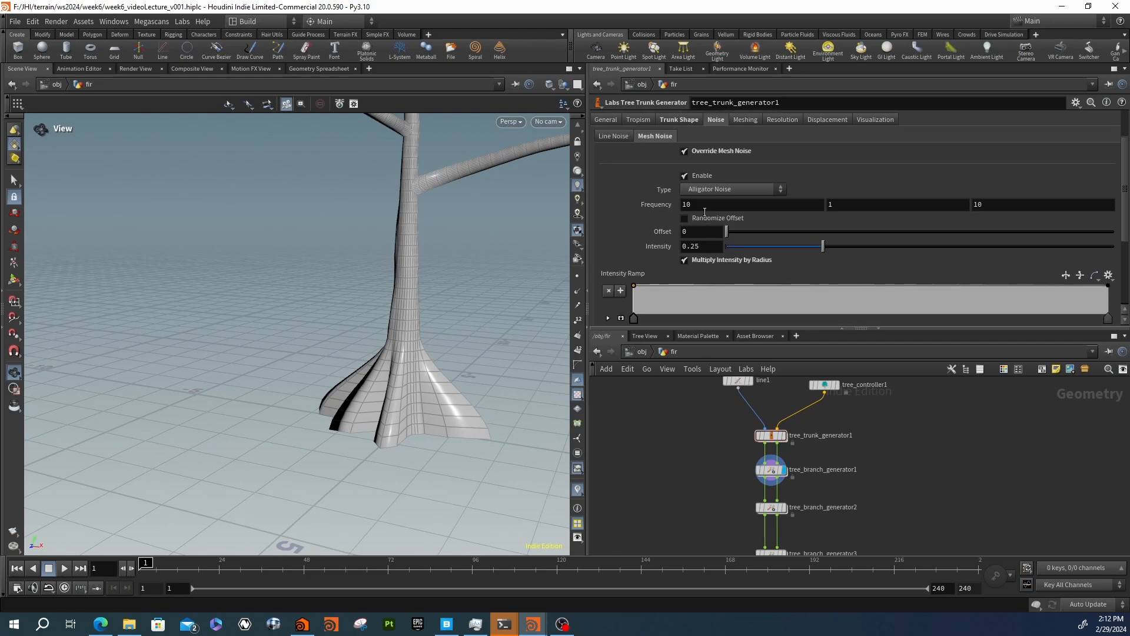
left_click_drag(822, 246, 899, 248)
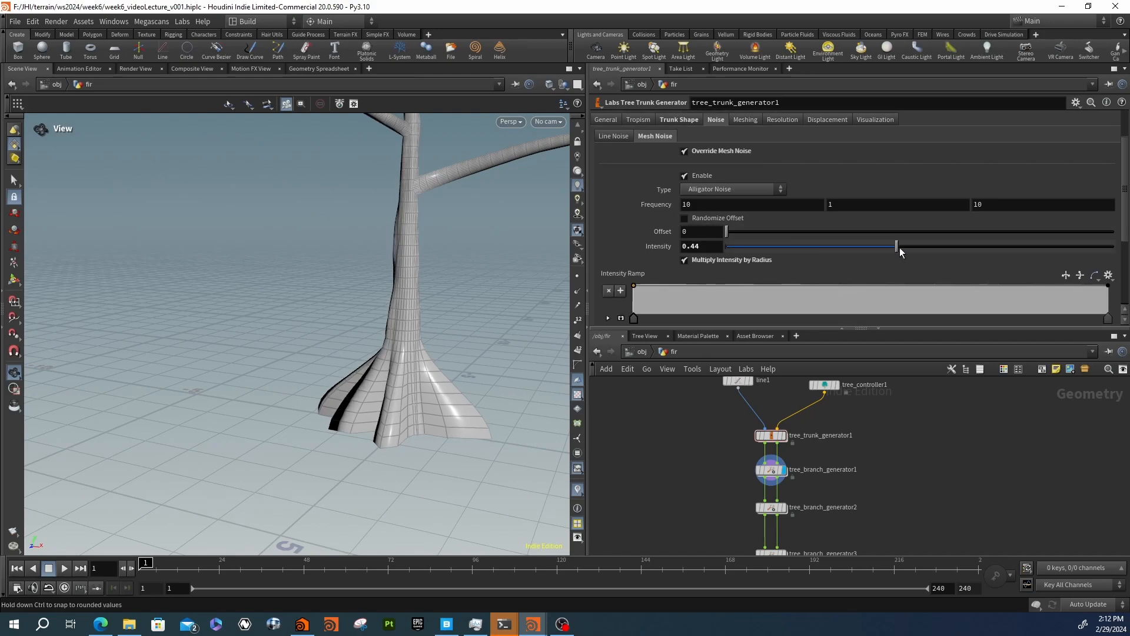
left_click(957, 247)
left_click_drag(355, 269, 384, 406)
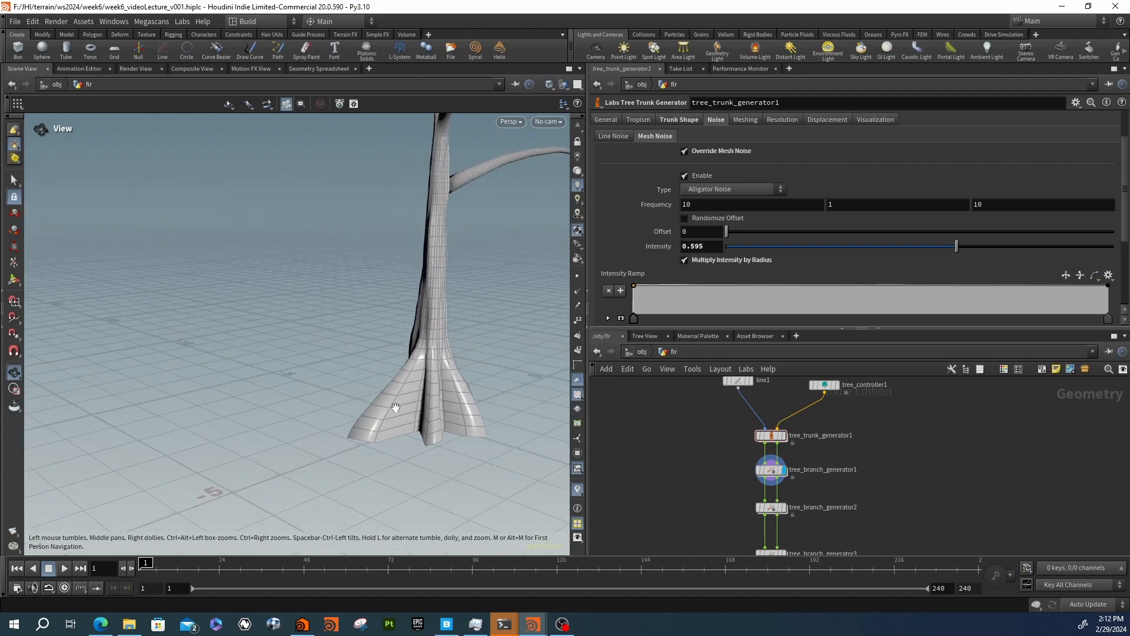
Enable Separate Resolution at 0.05 in the trunk shape settings and inspect the denser root mesh up close
left_click(687, 116)
scroll(627, 255, "down", 1)
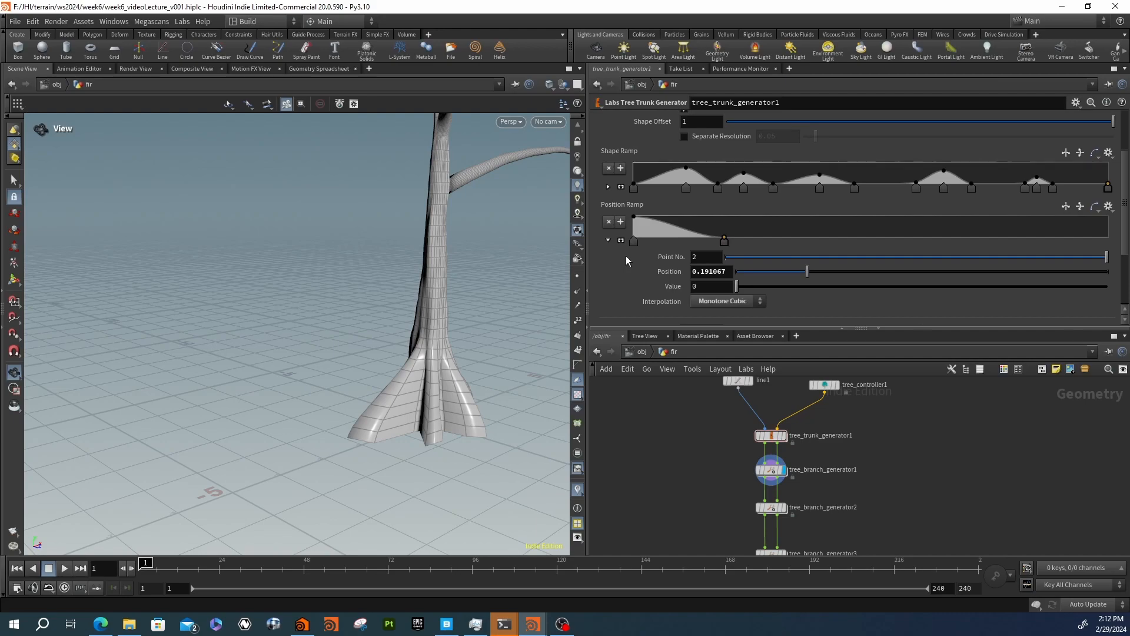
scroll(627, 256, "up", 2)
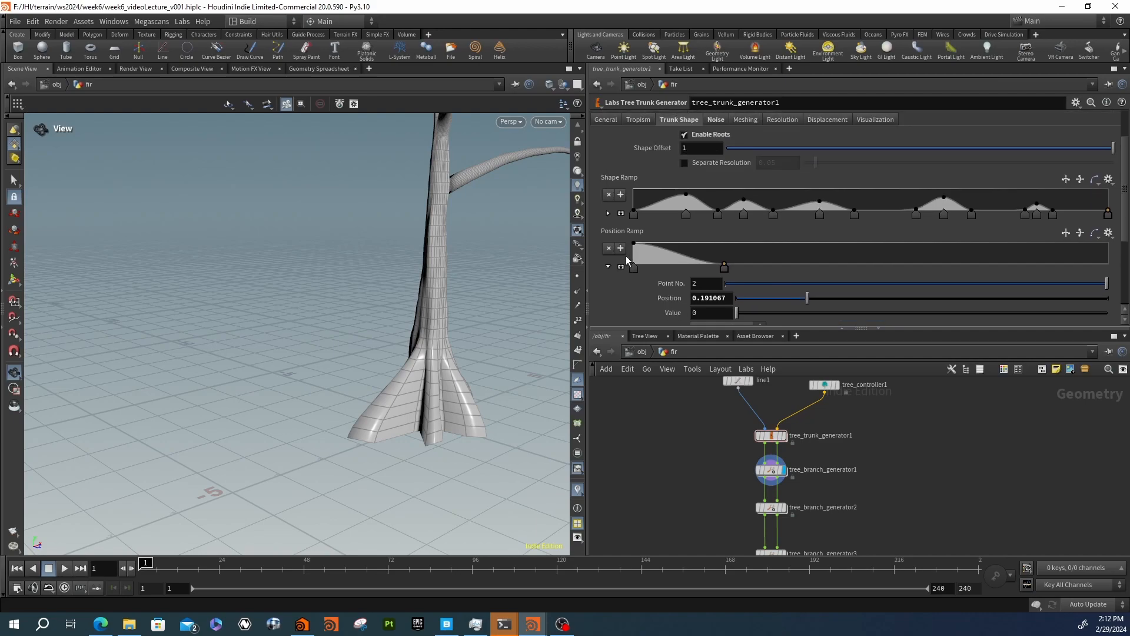
left_click(687, 164)
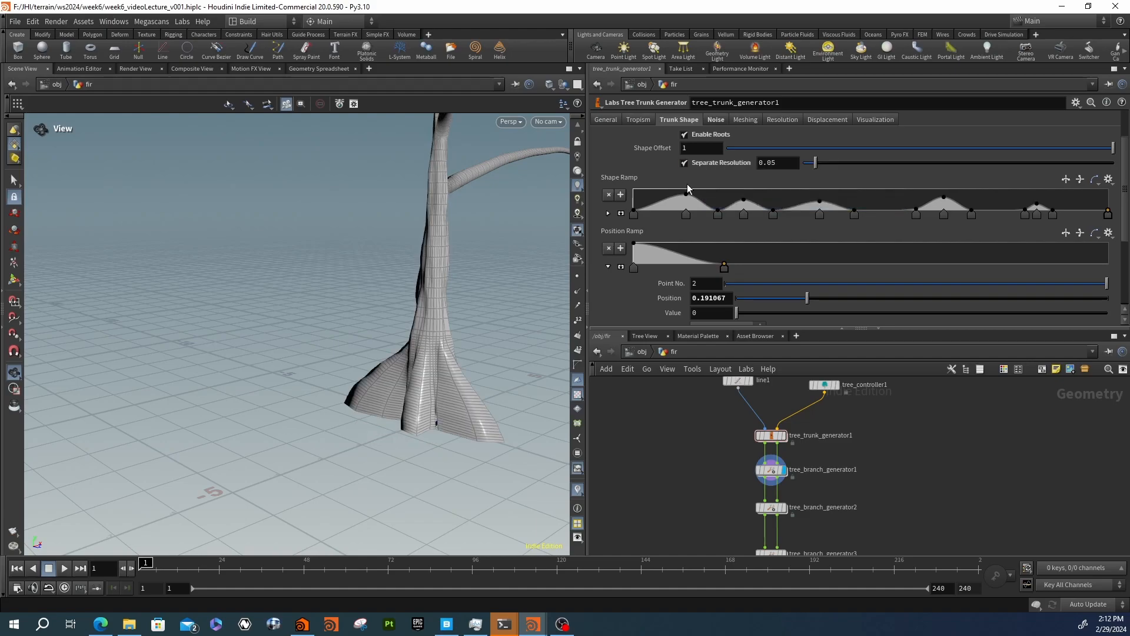
left_click_drag(425, 361, 606, 284)
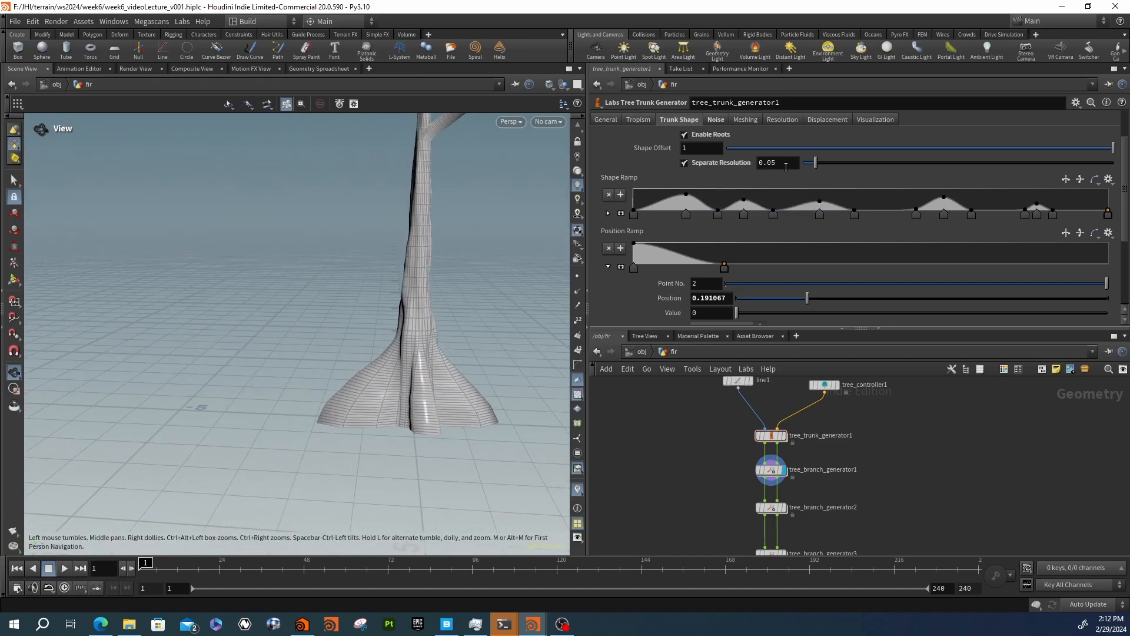
left_click_drag(411, 334, 452, 306)
left_click_drag(503, 351, 441, 365)
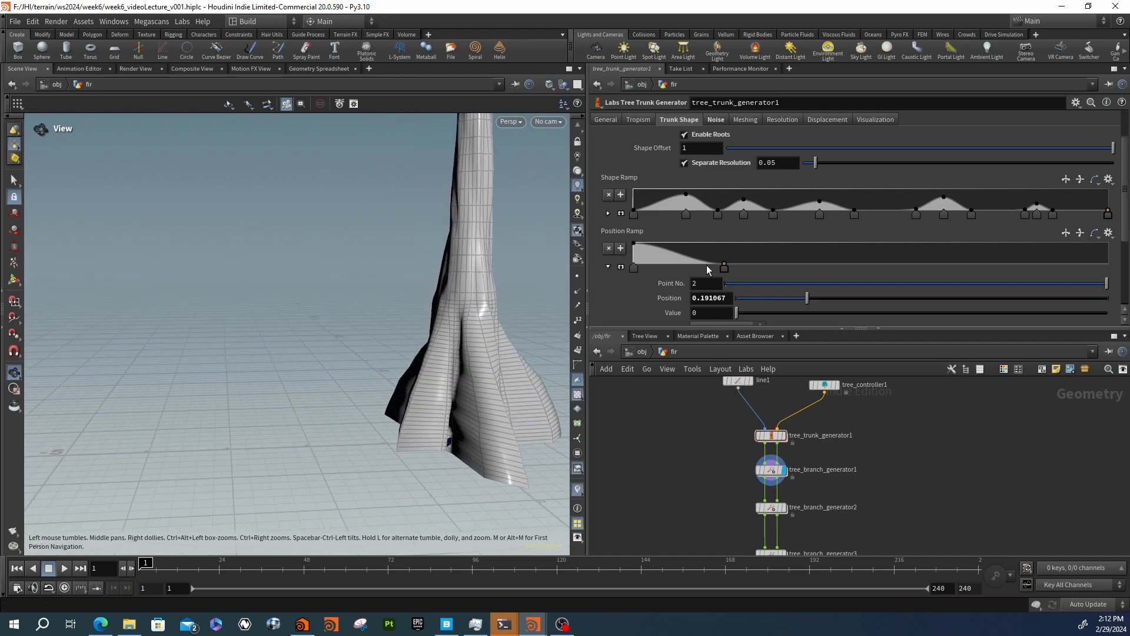
Try a Shape Offset of 0.1 for the roots and view the trunk's base
scroll(637, 284, "down", 2)
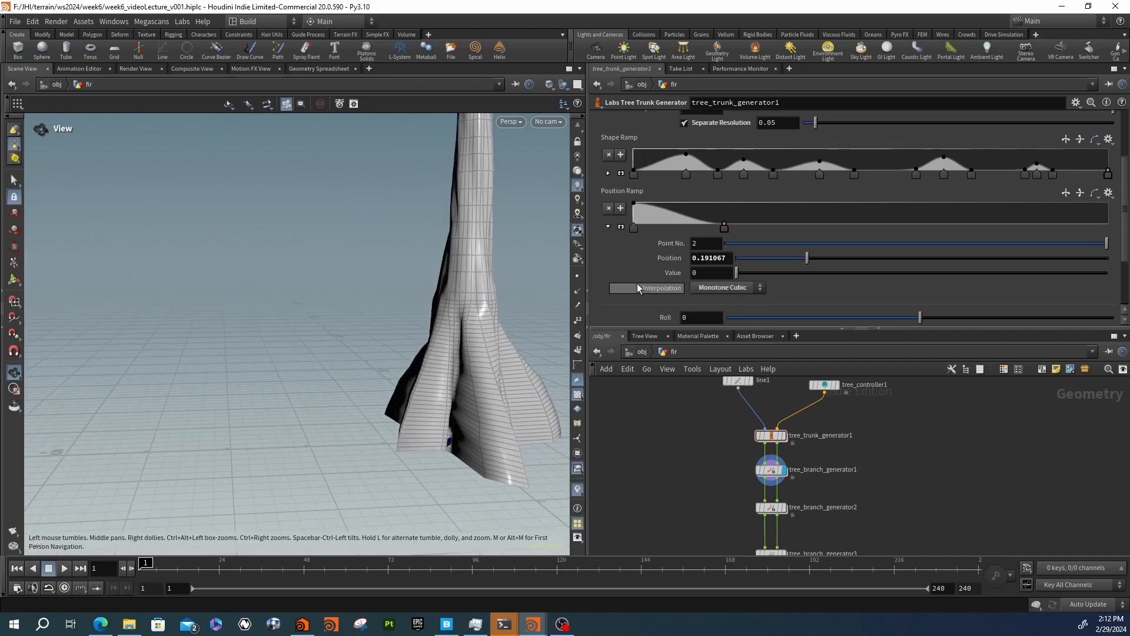
scroll(637, 284, "up", 2)
left_click(702, 162)
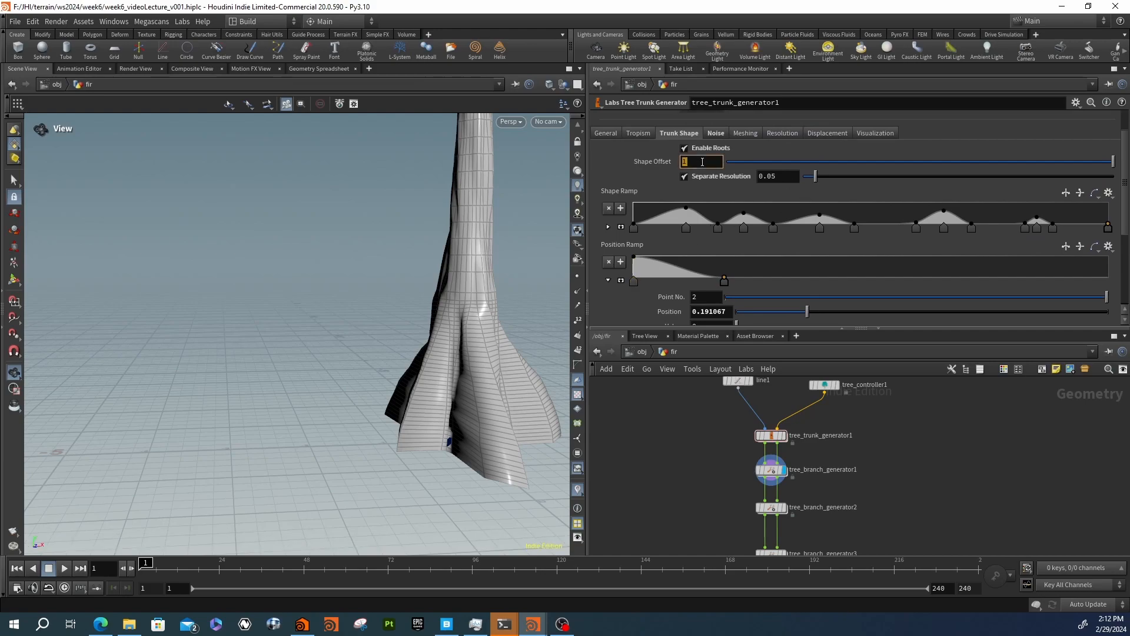
key("Return")
left_click_drag(434, 295, 485, 326)
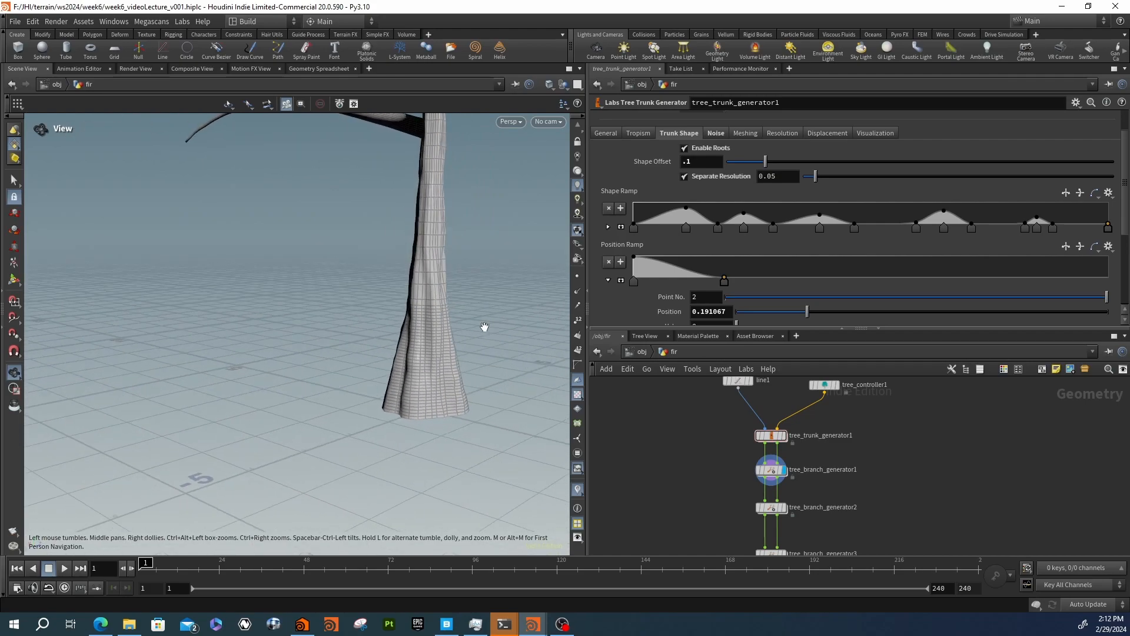
Add a low point to the roots' Position Ramp at position about 0.036 and set the Shape Offset to 1
left_click(653, 271)
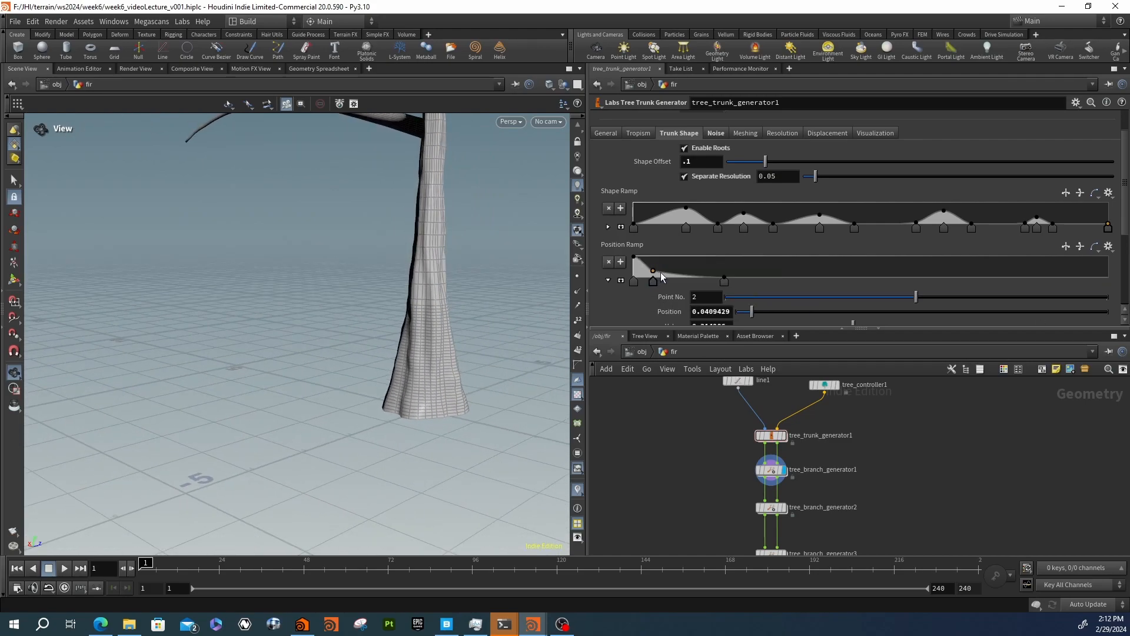
left_click_drag(652, 271, 651, 270)
left_click(697, 162)
type("1")
key("Return")
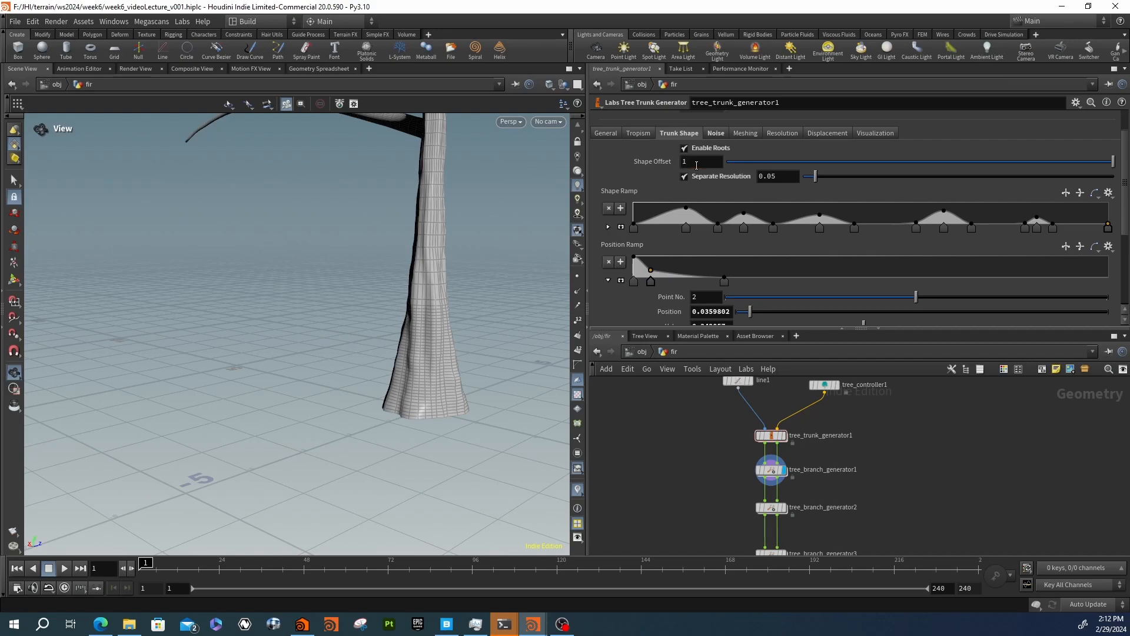
Set the roots' Shape Offset to 0.5
left_click(696, 163)
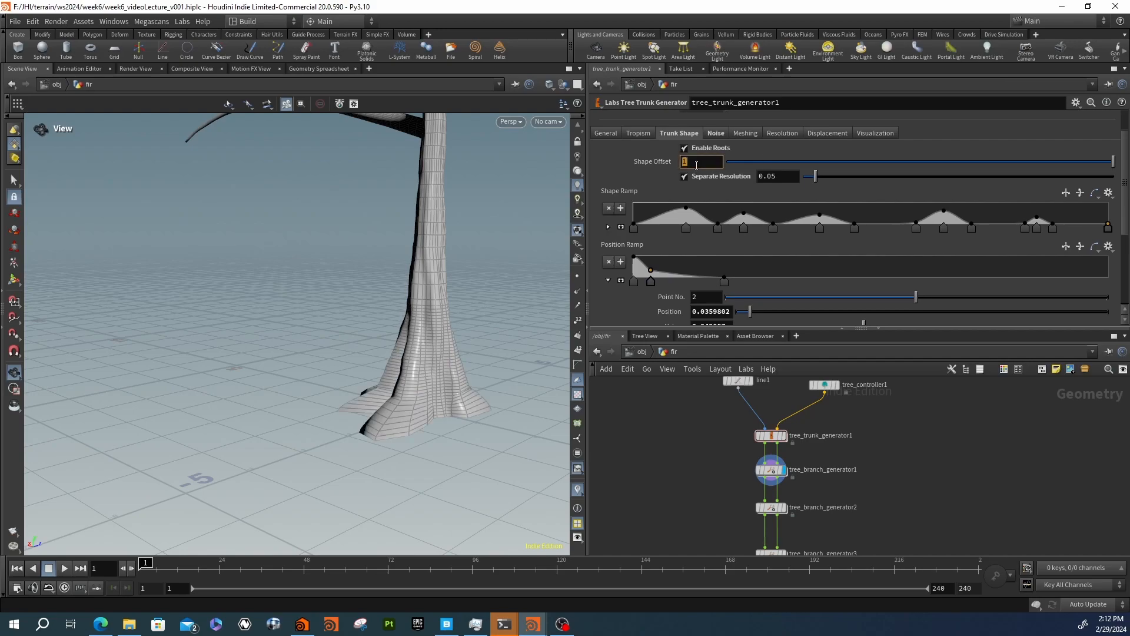
type(".5")
key("Return")
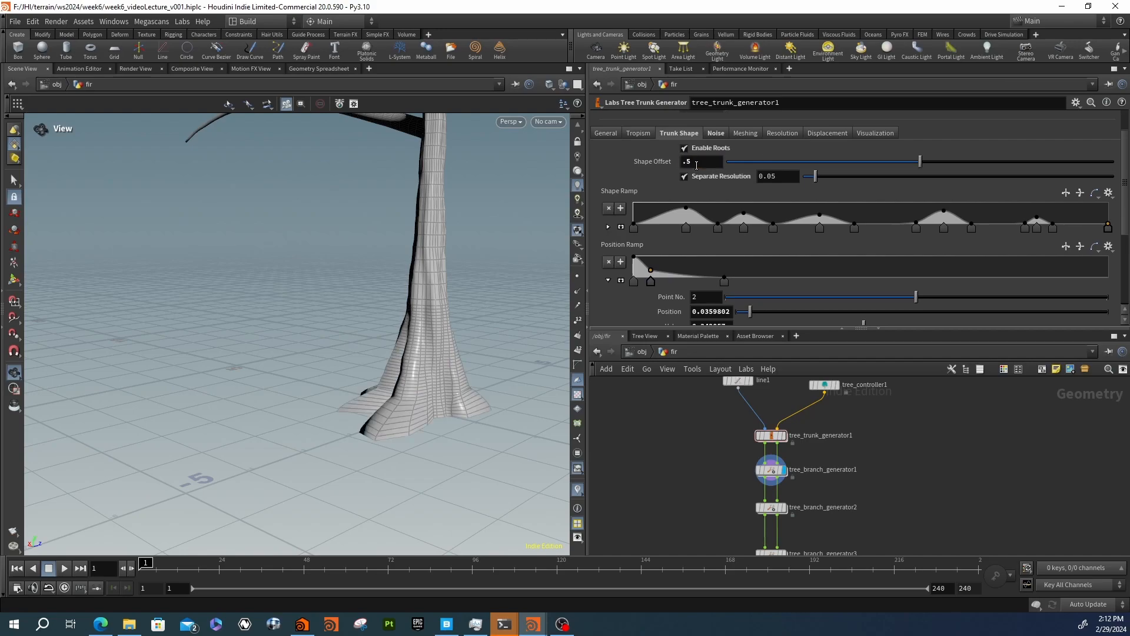
Examine the trunk and its flared roots from several angles and distances
mouse_move(475, 367)
left_mouse_down()
mouse_move(444, 379)
mouse_move(386, 481)
mouse_move(462, 468)
mouse_move(359, 494)
mouse_move(399, 404)
mouse_move(458, 401)
mouse_move(462, 371)
left_mouse_up()
left_click_drag(344, 279, 445, 293)
scroll(275, 275, "down", 2)
scroll(444, 294, "down", 3)
right_click_drag(444, 294, 170, 325)
left_click_drag(267, 341, 470, 295)
right_click_drag(469, 295, 434, 263)
middle_click_drag(434, 263, 292, 300)
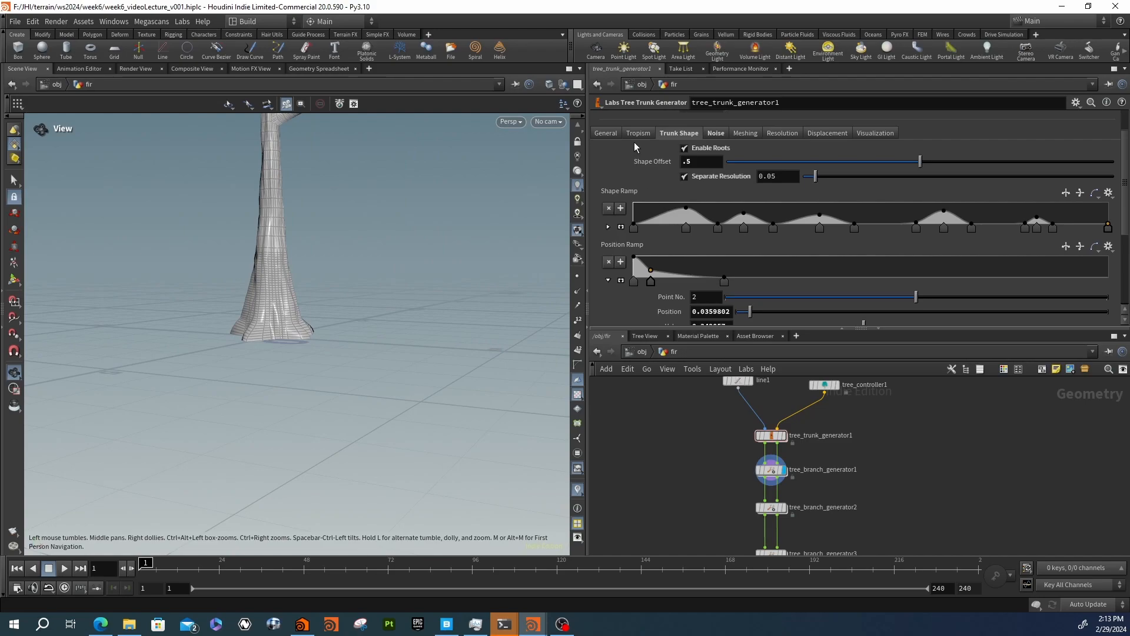
Adjust the second point of the trunk's Radius Ramp to position 0.173697 and value 0.729167, and check the whole tree
left_click(610, 134)
left_click_drag(713, 244, 717, 234)
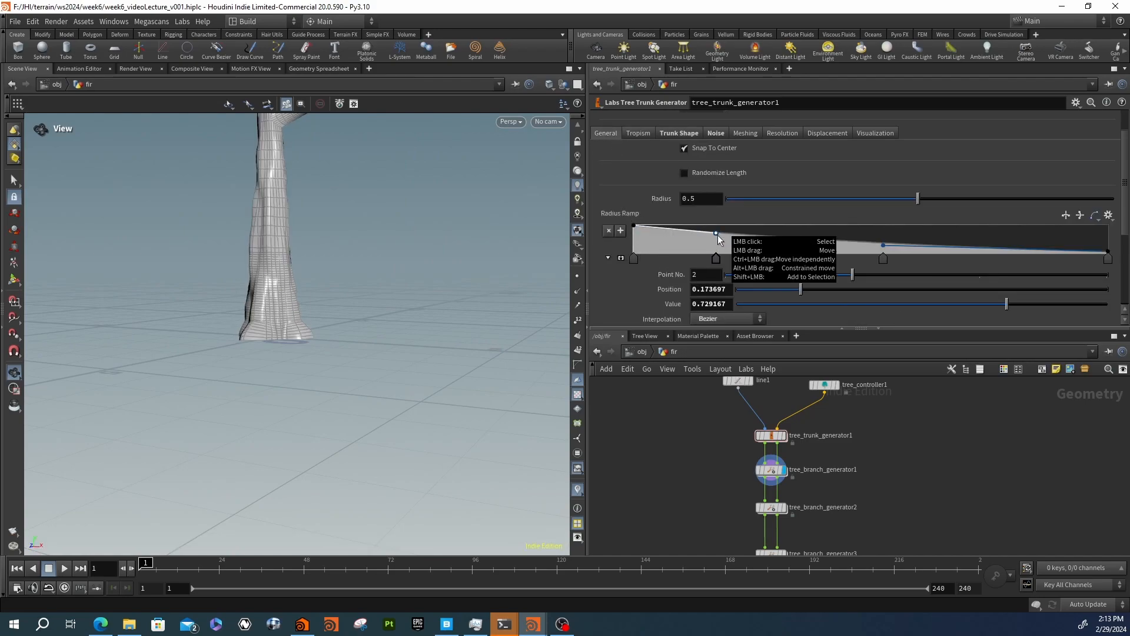
left_click_drag(333, 212, 409, 225)
right_click_drag(409, 225, 198, 226)
left_click_drag(197, 226, 329, 280)
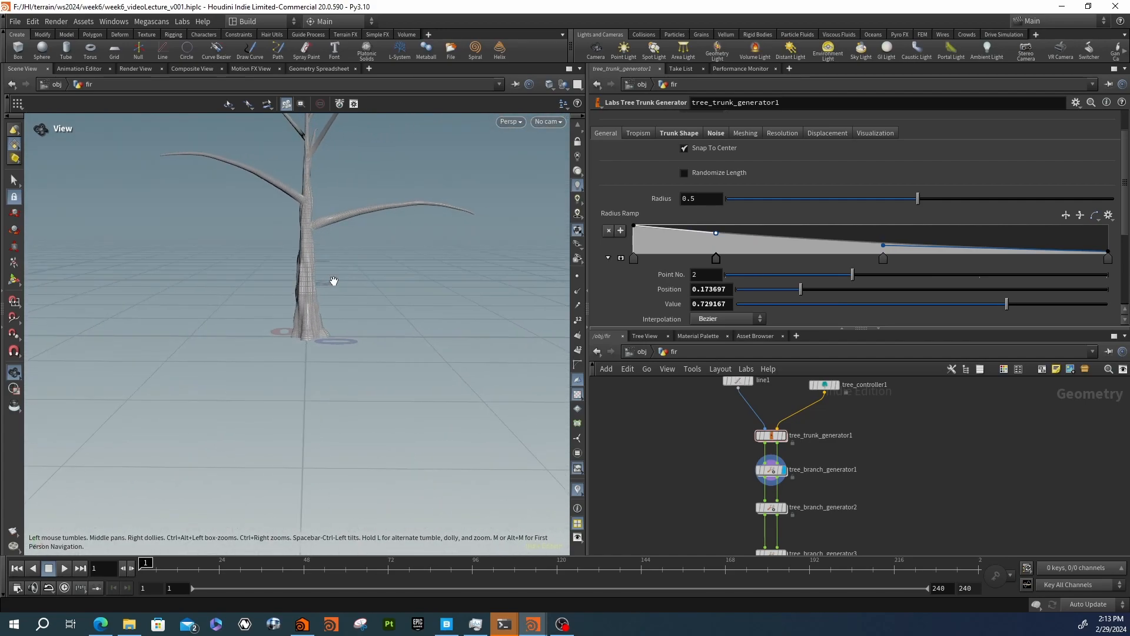
Reduce the trunk's Radius to 0.296 and check its proportions around the base and branches
left_click_drag(890, 207, 839, 203)
left_click_drag(318, 340, 315, 314)
middle_click_drag(315, 313, 303, 330)
left_click_drag(302, 330, 361, 331)
right_click_drag(361, 331, 511, 306)
left_click_drag(511, 306, 294, 309)
scroll(363, 300, "down", 8)
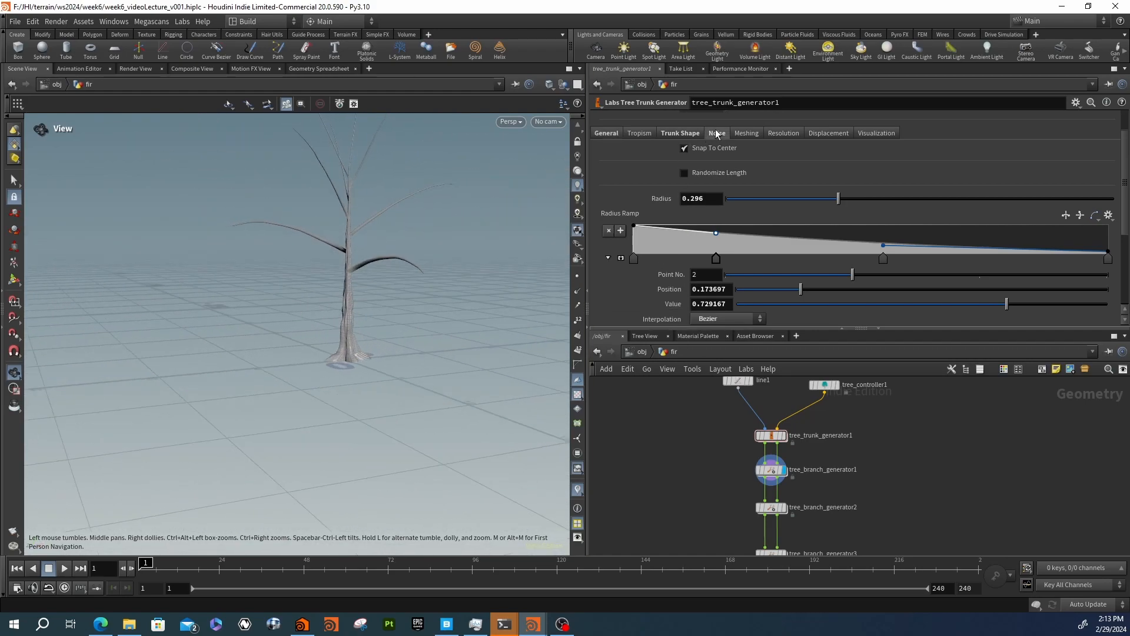
Review the trunk generator's Meshing, Displacement, Visualization and Tropism settings and inspect the upper trunk and branches
left_click(743, 133)
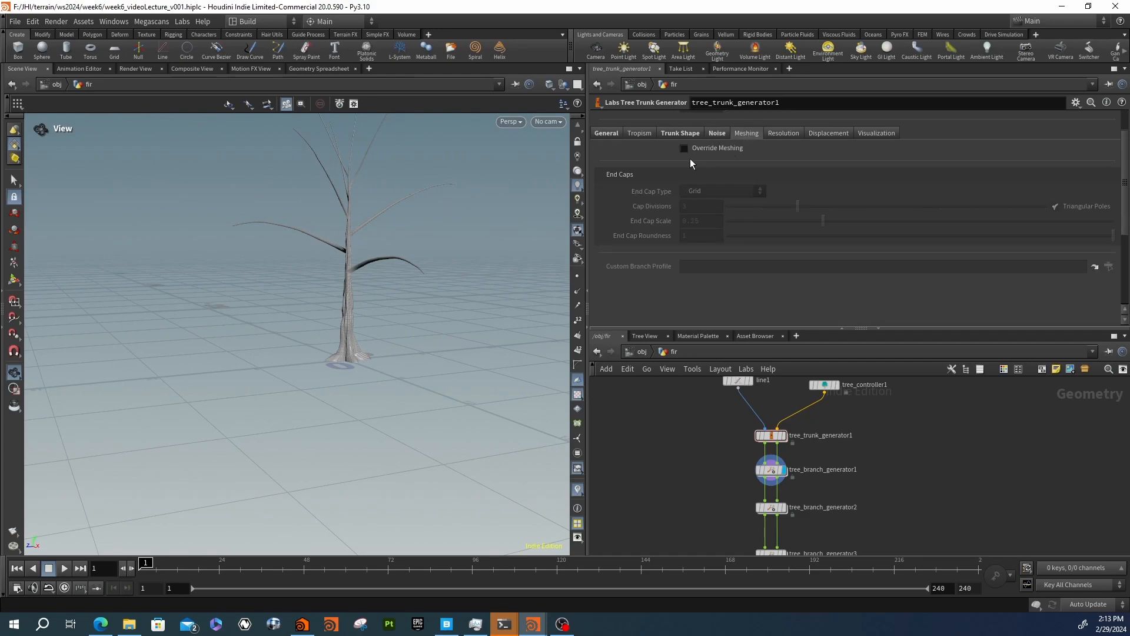
left_click(828, 134)
left_click(876, 136)
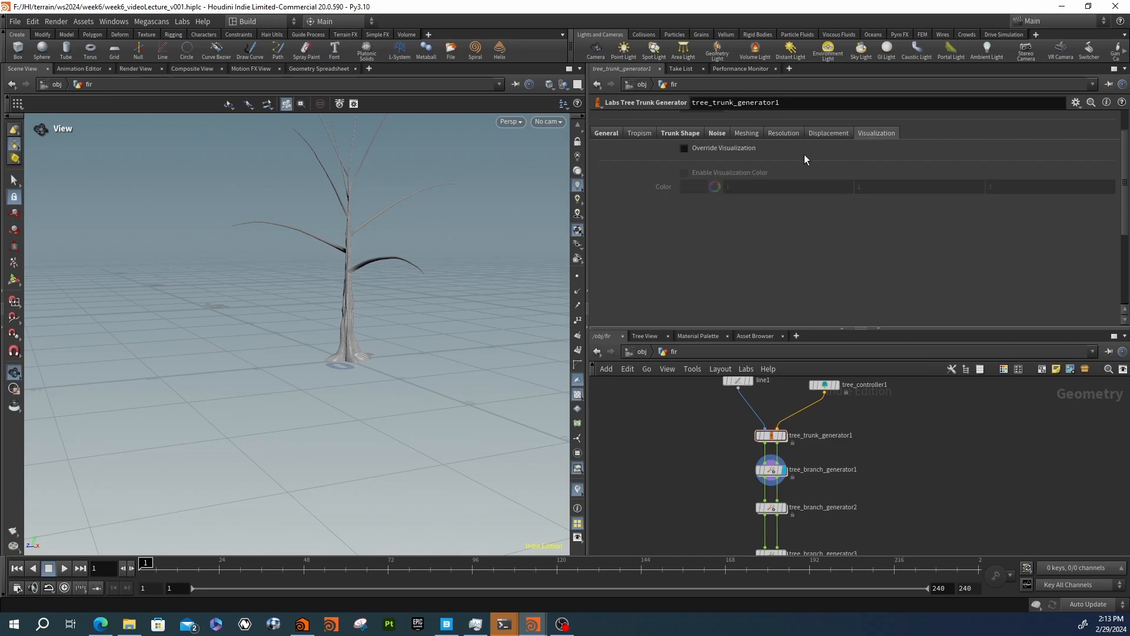
left_click(603, 134)
left_click(644, 136)
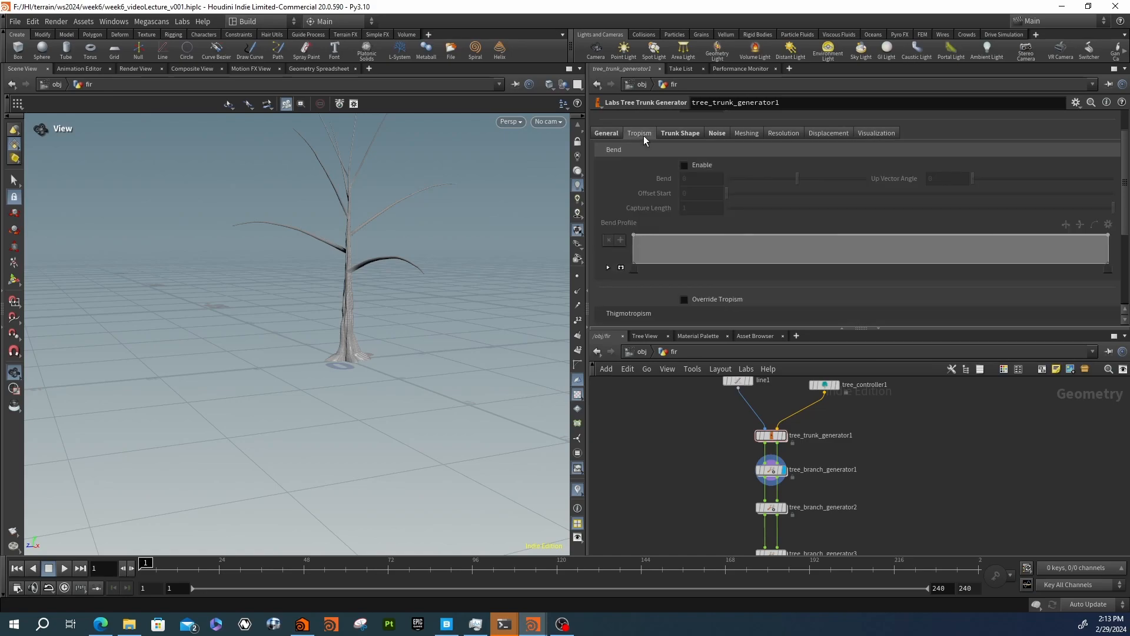
left_click(609, 133)
right_click_drag(366, 228, 492, 228)
right_click_drag(242, 204, 366, 255)
mouse_move(366, 255)
left_mouse_down()
mouse_move(348, 262)
mouse_move(417, 202)
mouse_move(298, 245)
mouse_move(444, 245)
mouse_move(363, 250)
mouse_move(388, 222)
mouse_move(387, 237)
mouse_move(424, 230)
mouse_move(292, 245)
mouse_move(430, 273)
mouse_move(357, 260)
left_mouse_up()
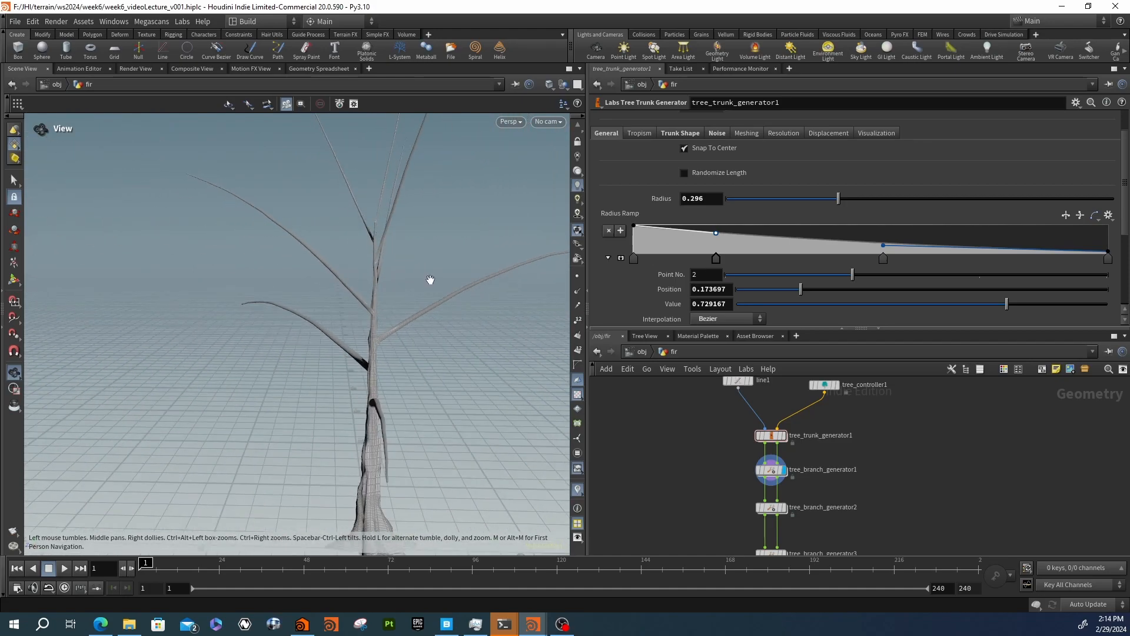
Switch the first tree branch generator's Mode to Grow
middle_click_drag(873, 499, 871, 472)
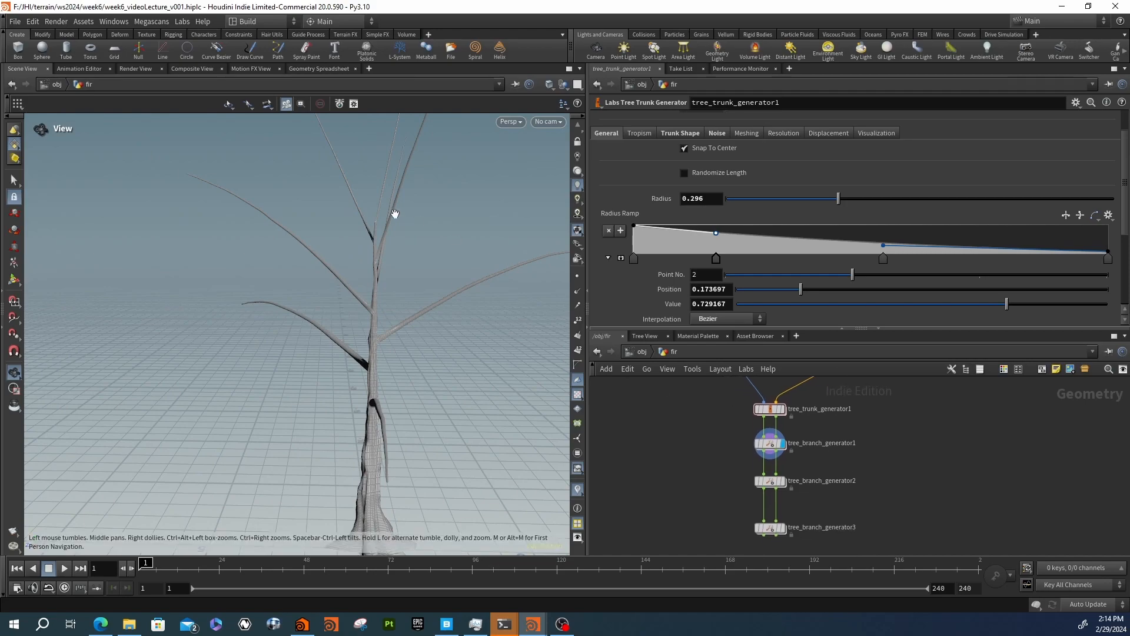
scroll(801, 459, "up", 4)
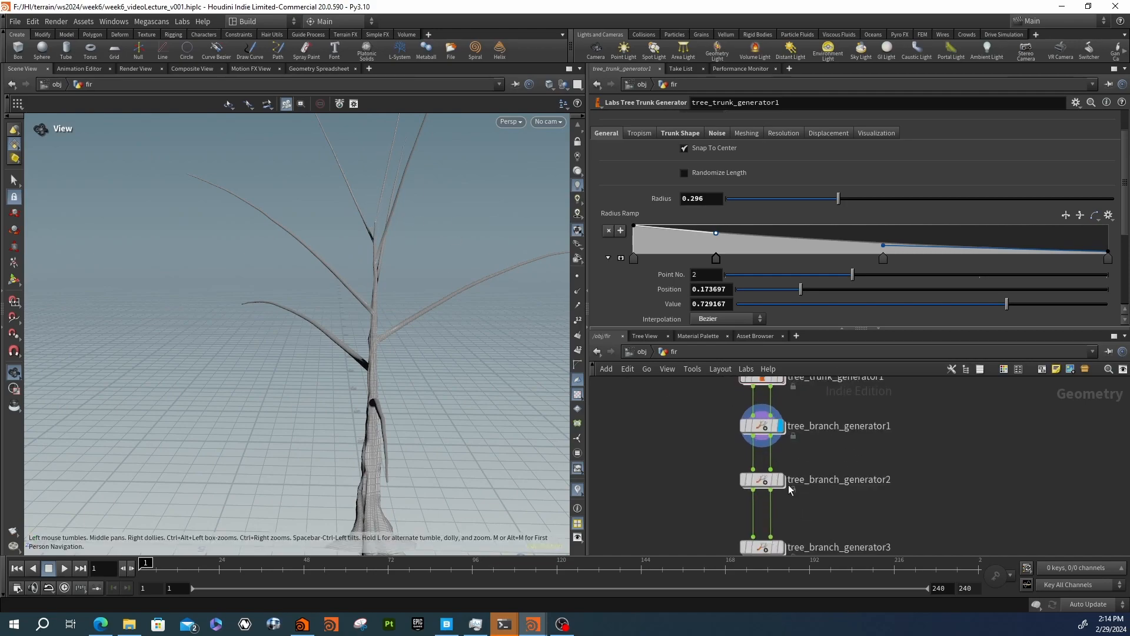
scroll(815, 453, "down", 2)
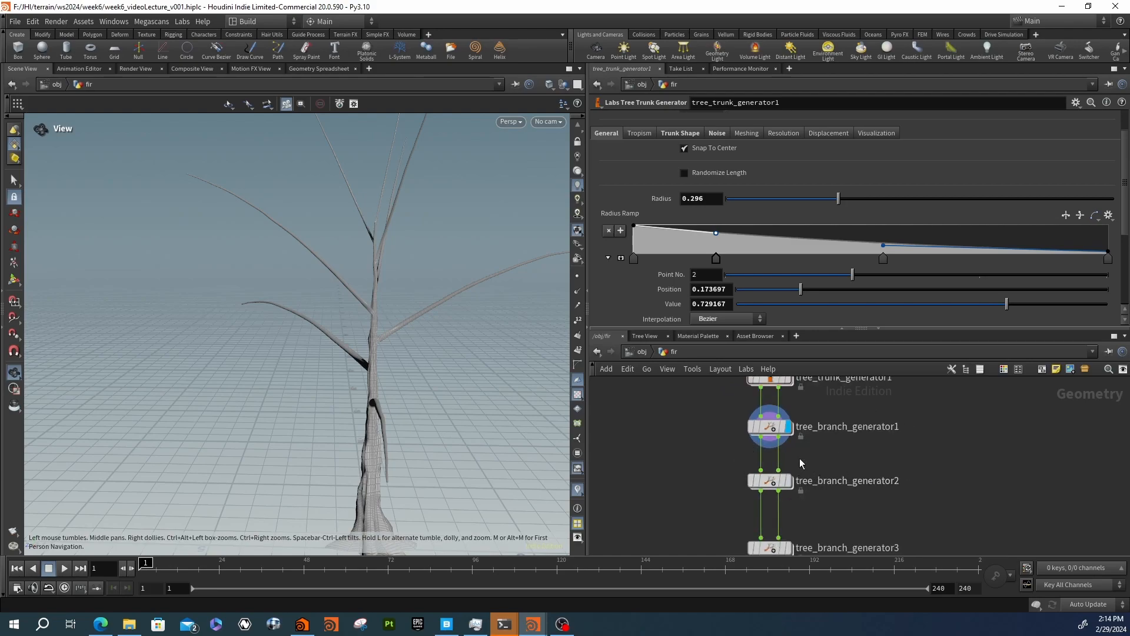
left_click(765, 465)
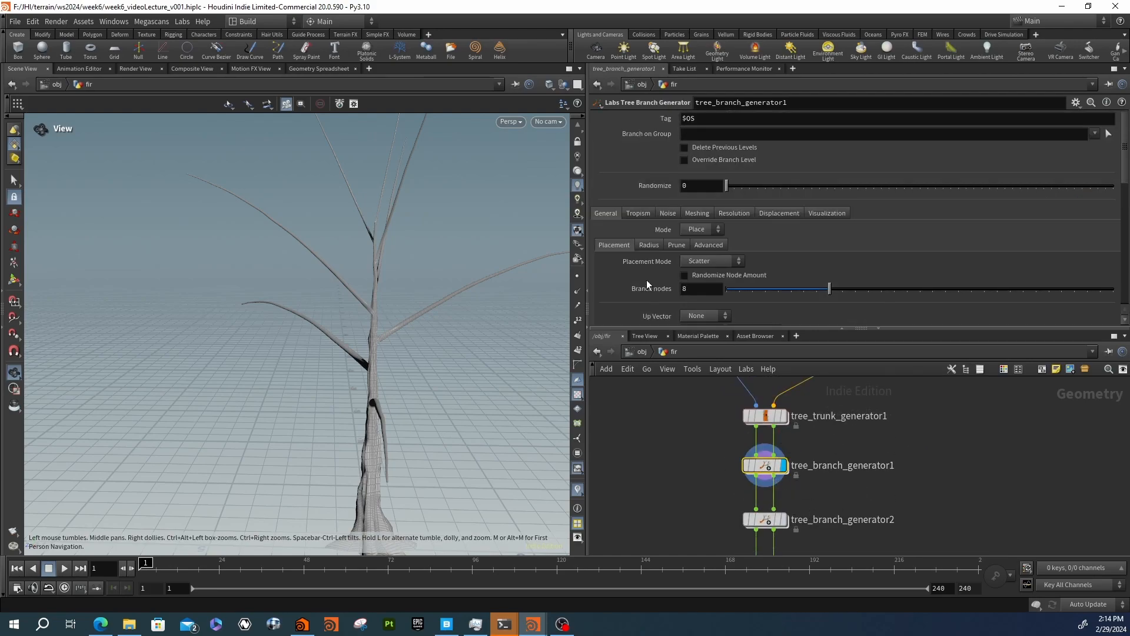
scroll(816, 248, "down", 3)
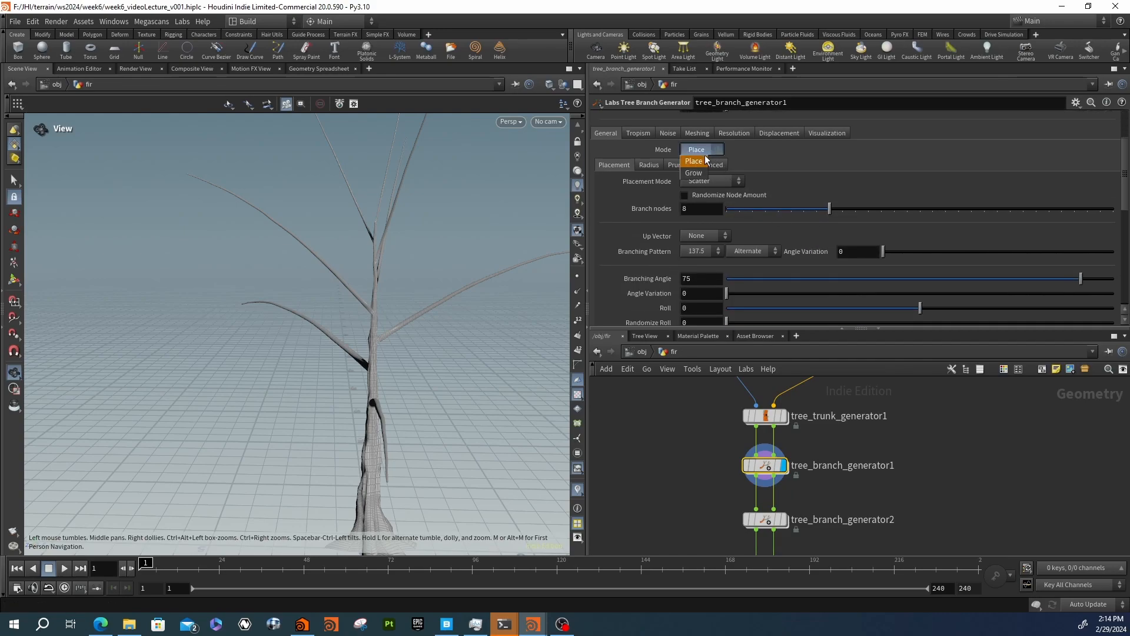
left_click(764, 159)
left_click(694, 173)
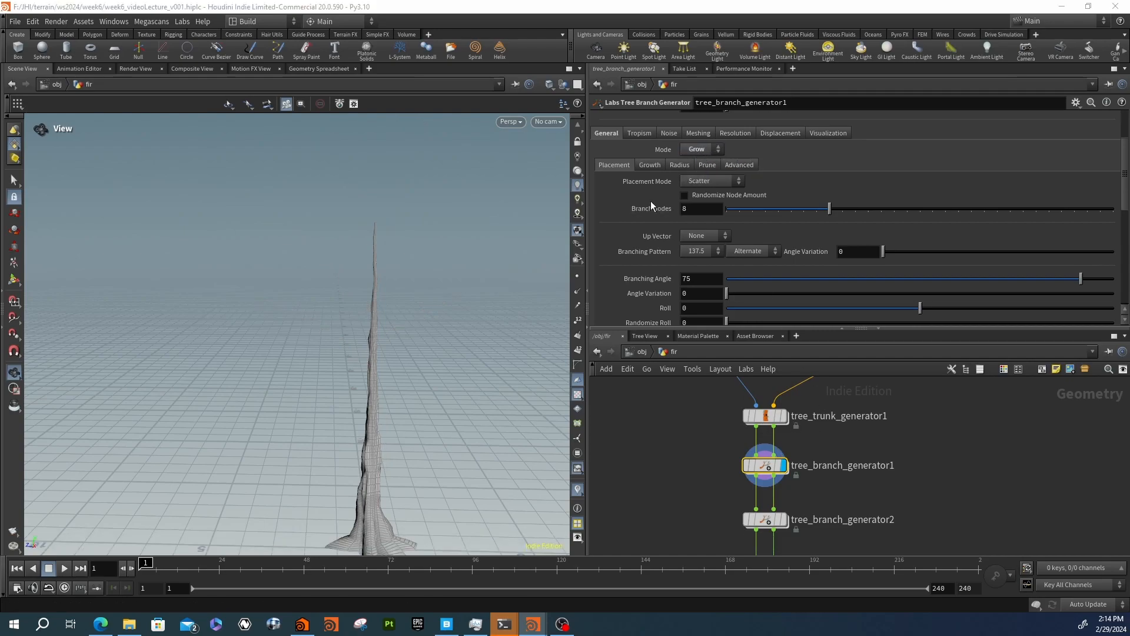
Examine the branch generator's placement, ramp and growth settings in Grow mode, and scrub the timeline to look for growth
scroll(657, 206, "down", 4)
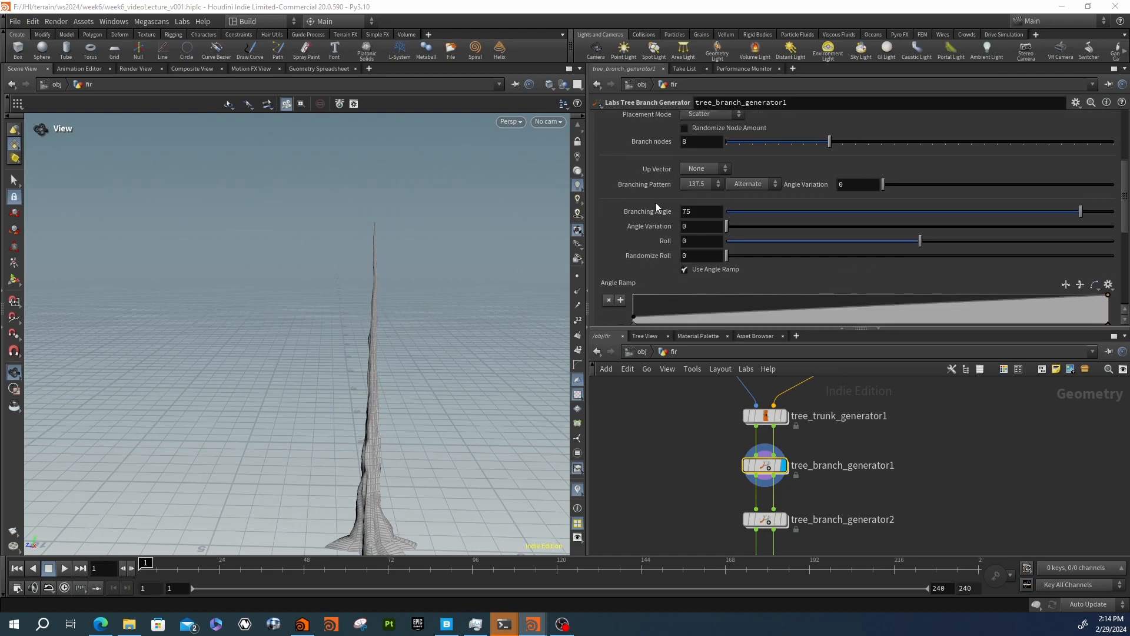
scroll(656, 203, "up", 3)
scroll(656, 203, "down", 9)
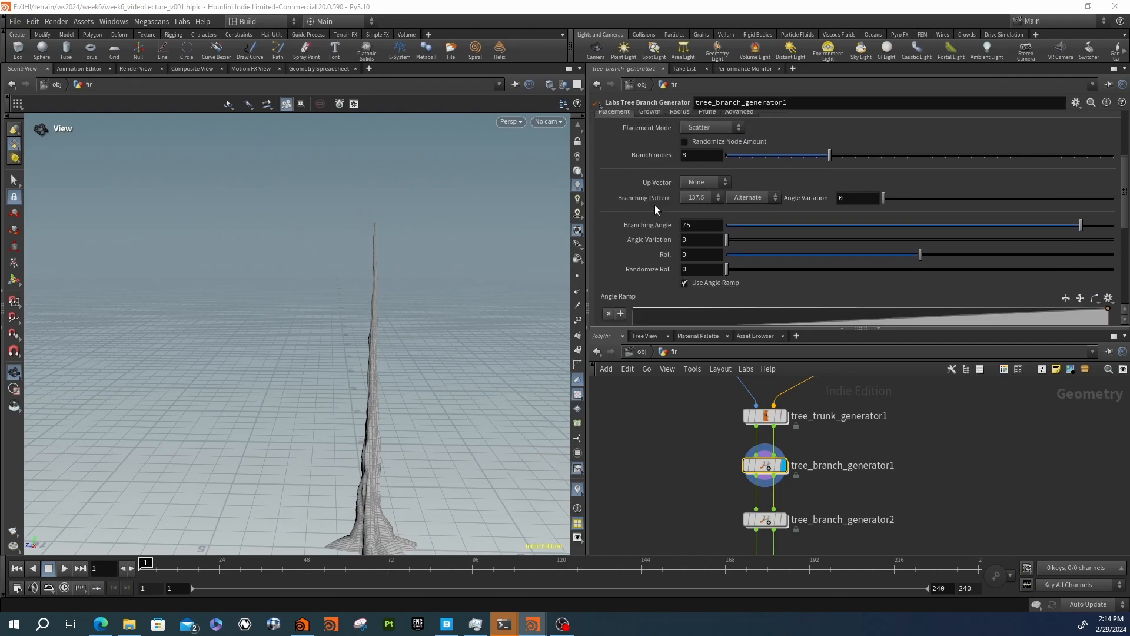
scroll(655, 210, "down", 4)
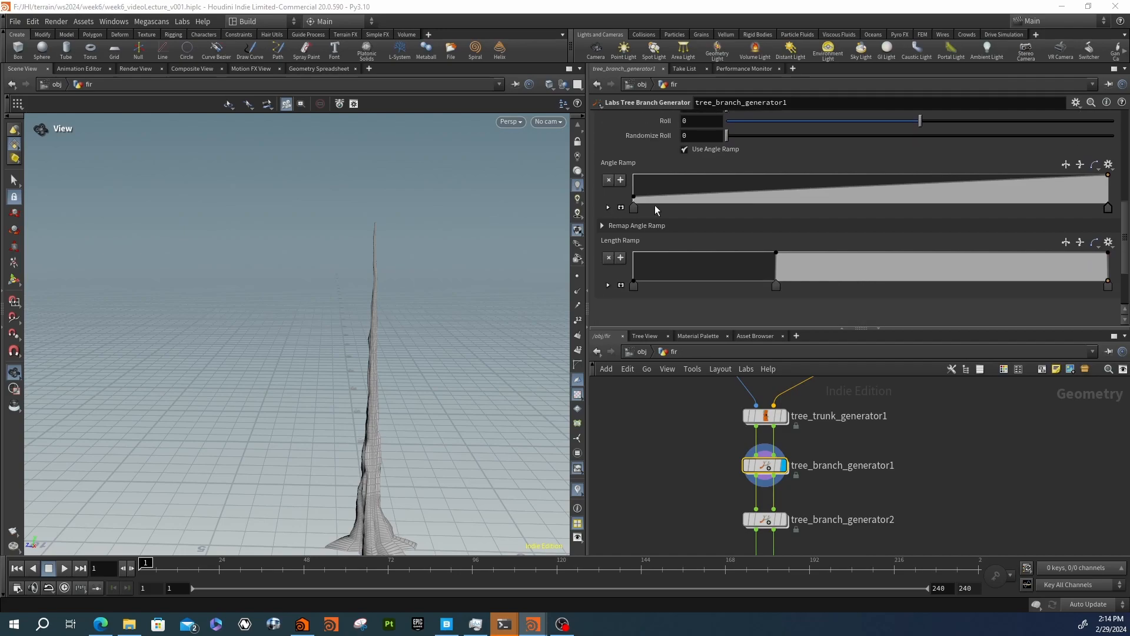
left_click_drag(444, 330, 339, 318)
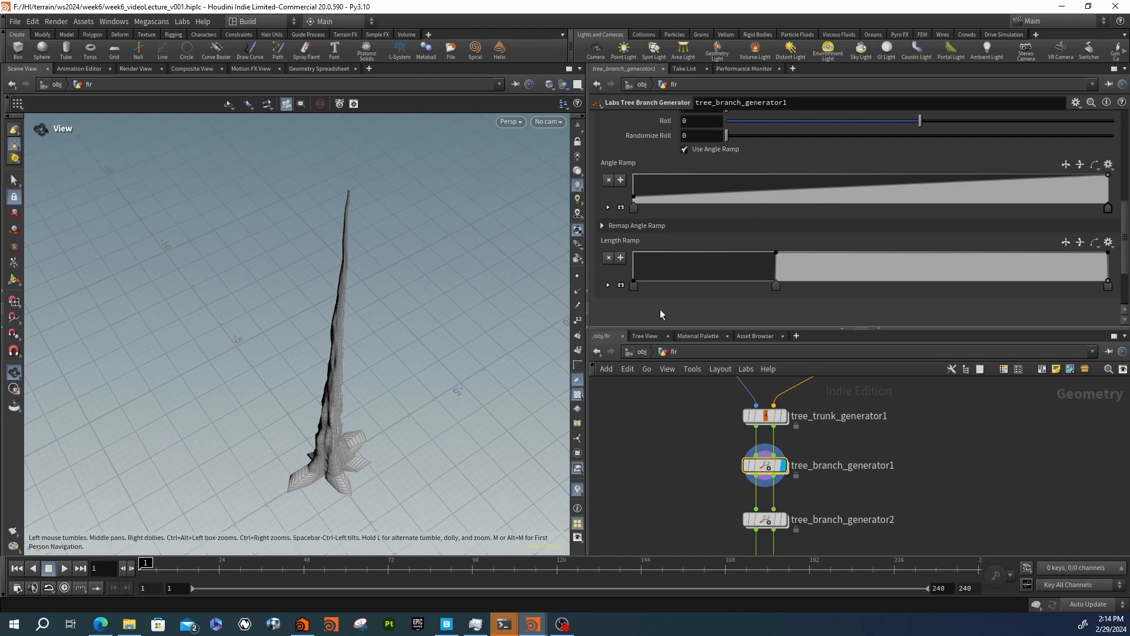
scroll(660, 309, "up", 12)
scroll(637, 237, "up", 1)
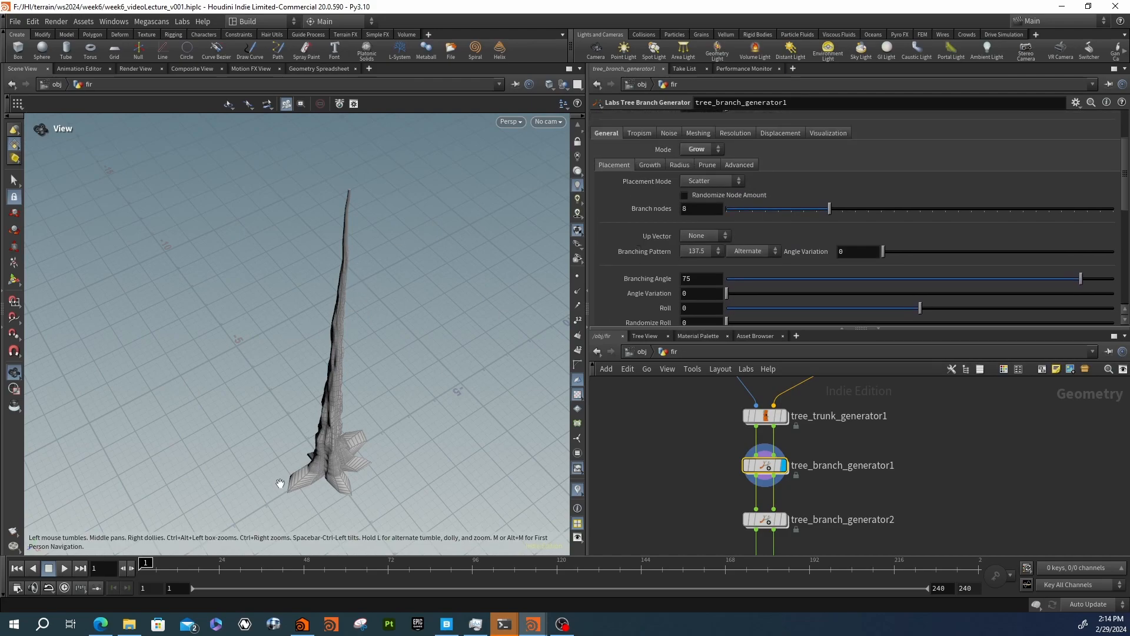
left_click(163, 574)
left_click_drag(165, 575, 258, 575)
left_click_drag(171, 575, 140, 575)
left_click(694, 179)
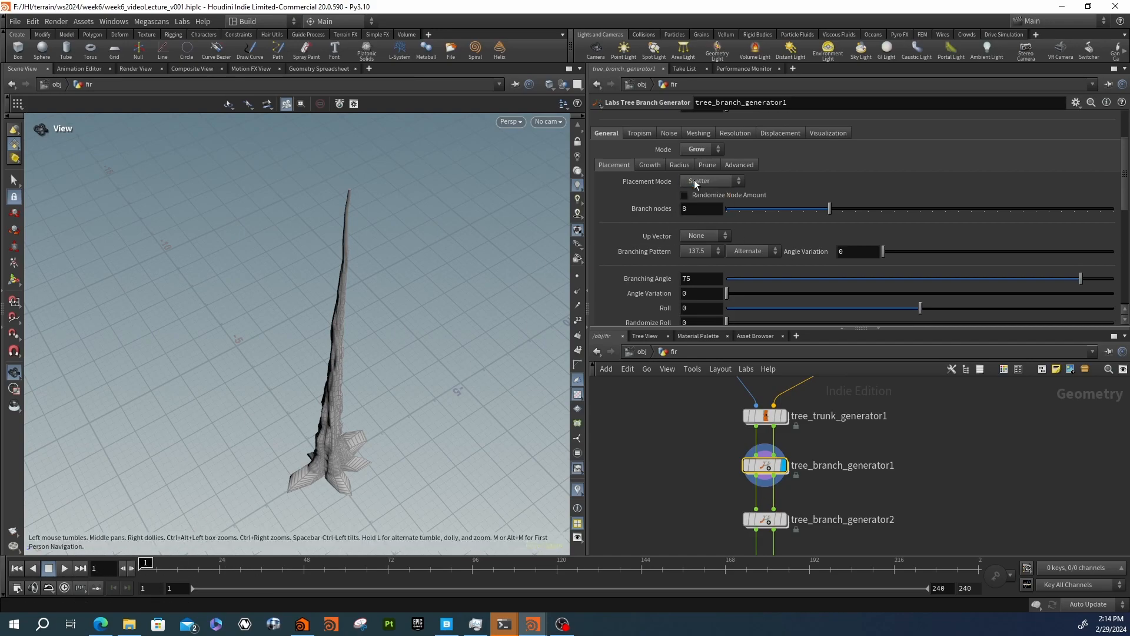
left_click(650, 165)
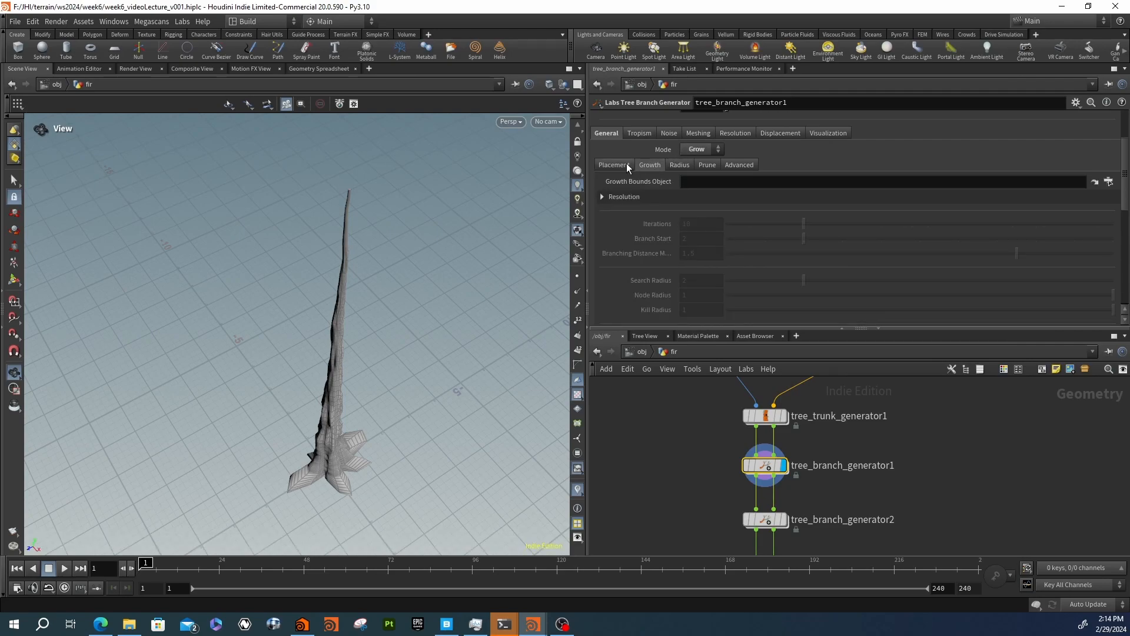
Add a Tube node beside the tree network and set its first radius to 0 to form a cone
scroll(941, 445, "down", 3)
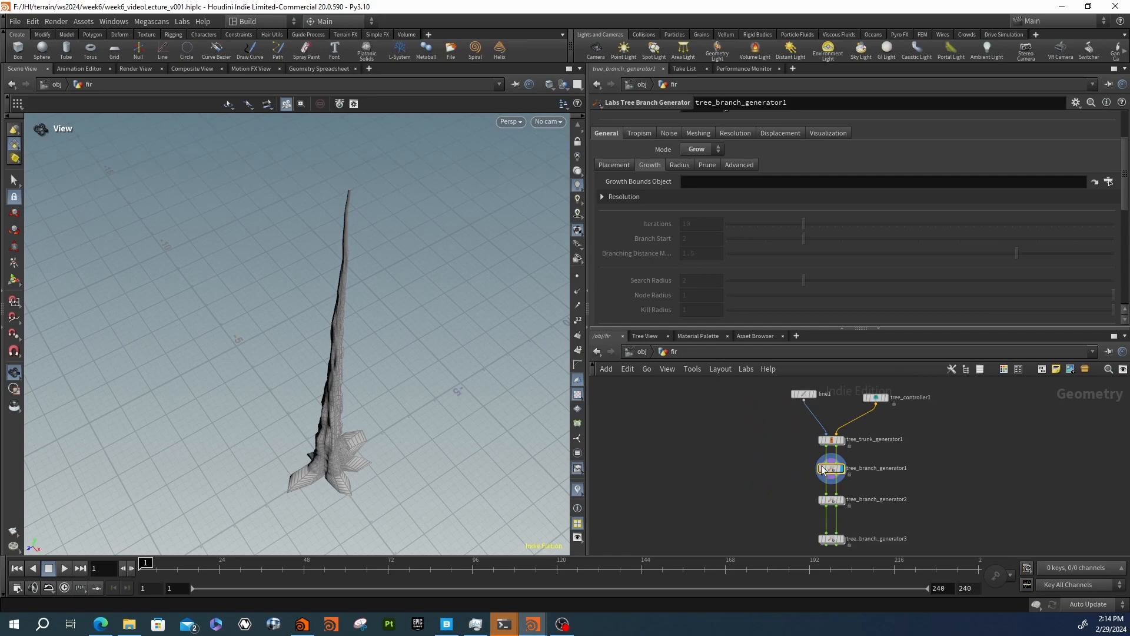
key("Tab")
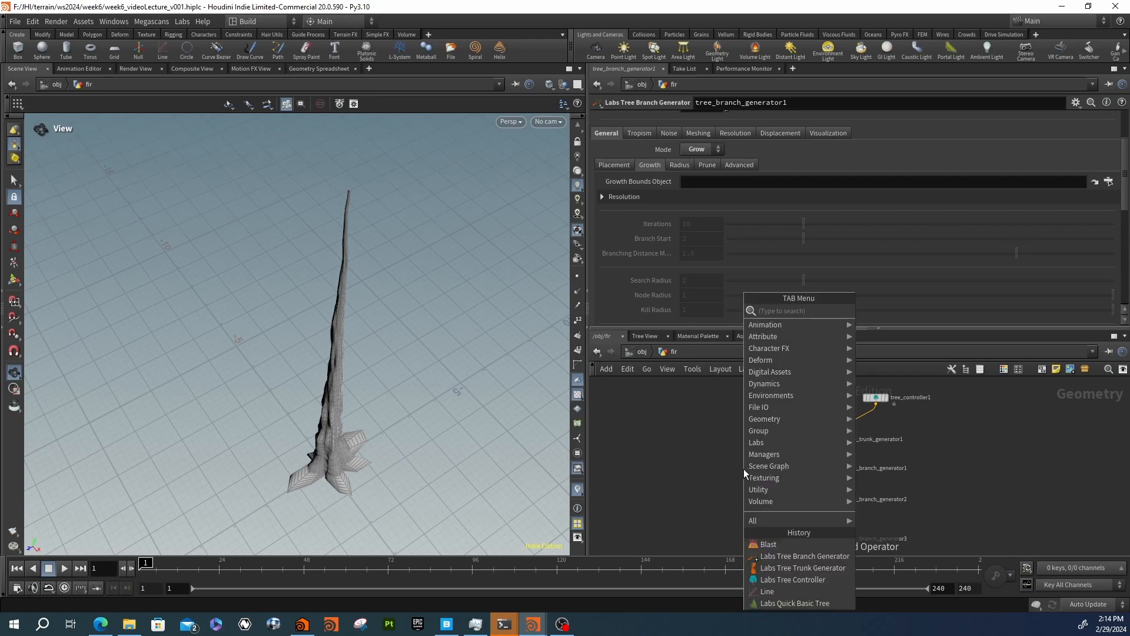
type("tu")
key("Return")
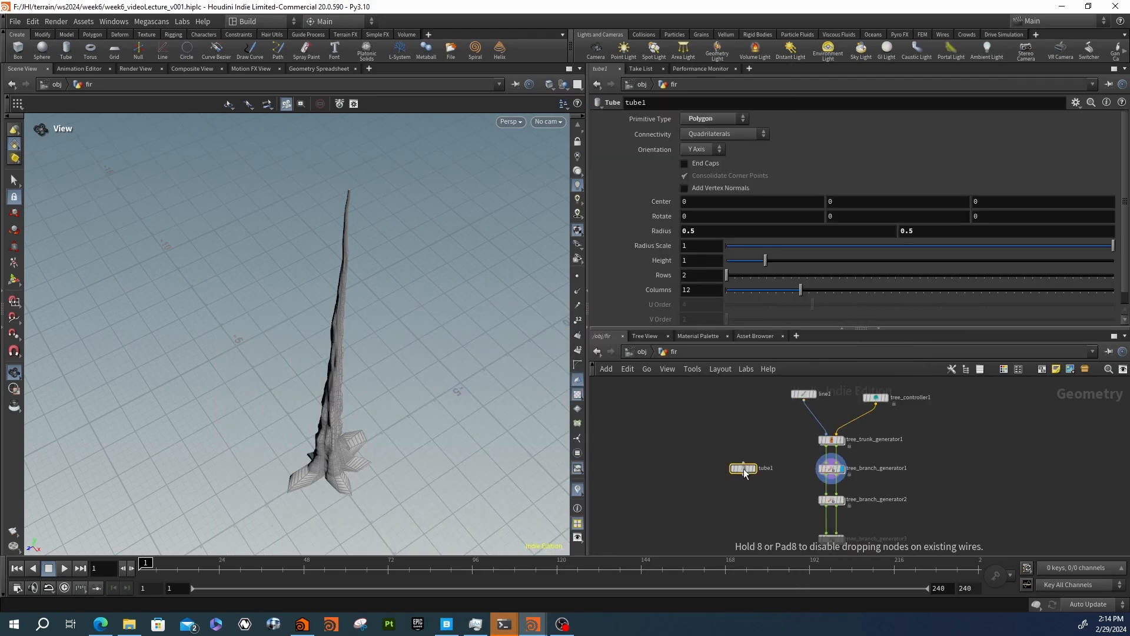
left_click(712, 433)
left_click(726, 231)
type("0")
key("Return")
left_click_drag(718, 434, 708, 421)
Add a Transform node below the tube and connect it to the tube's output
key("Tab")
type("trans")
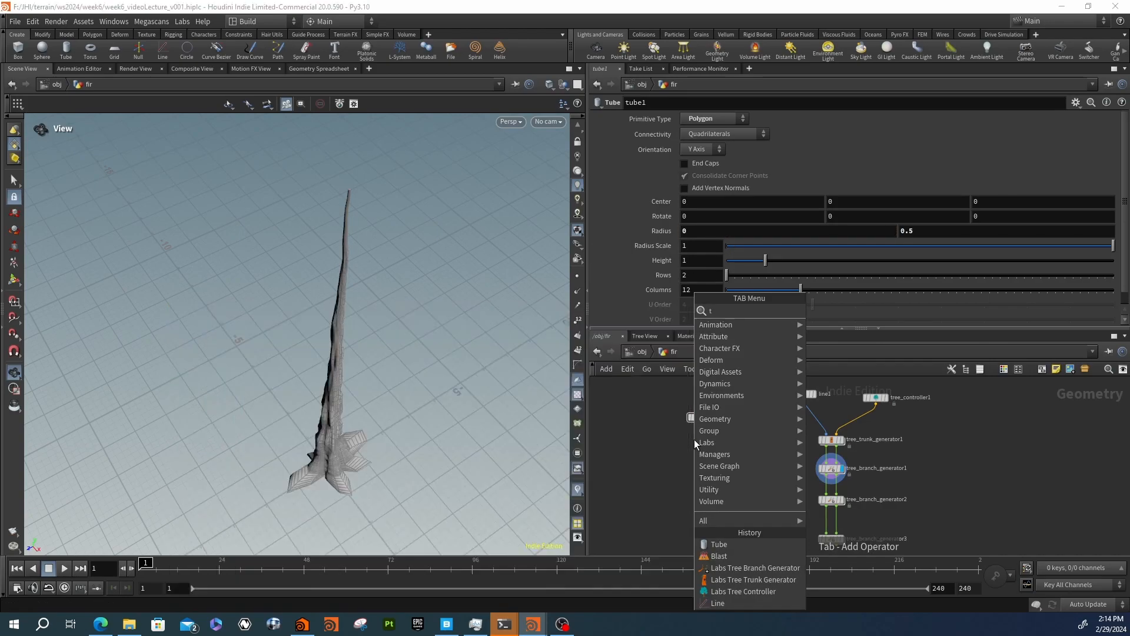
key("Return")
left_click(701, 443)
left_click_drag(701, 448, 700, 453)
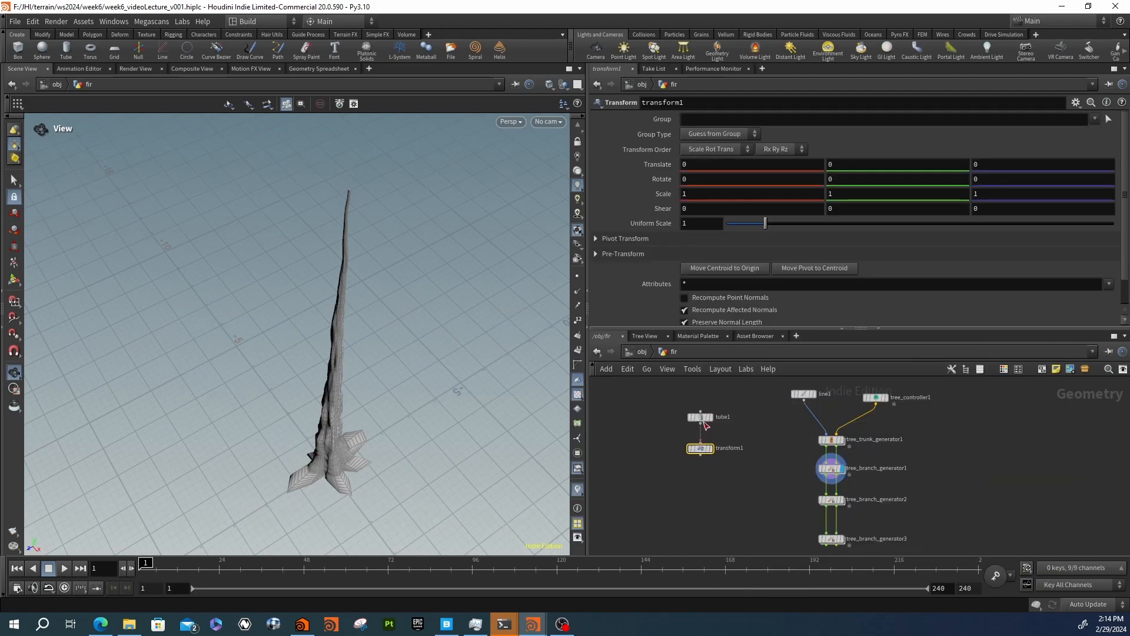
Add a Null node below the transform, connect it, and rename it GROWTH
key("Tab")
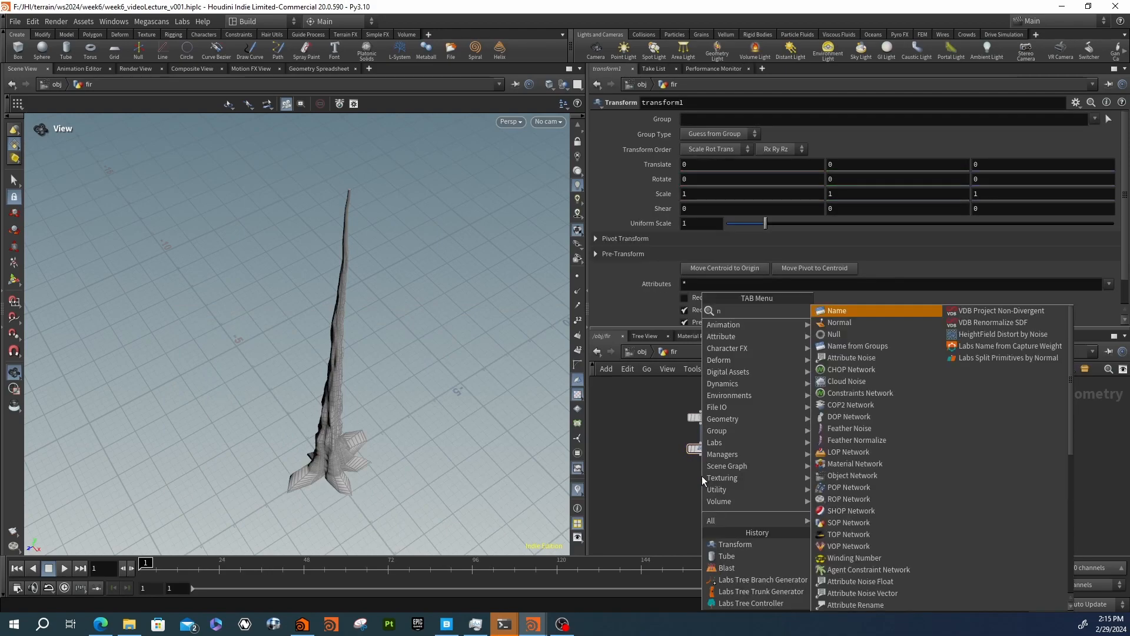
type("null")
key("Return")
left_click(702, 475)
double_click(717, 476)
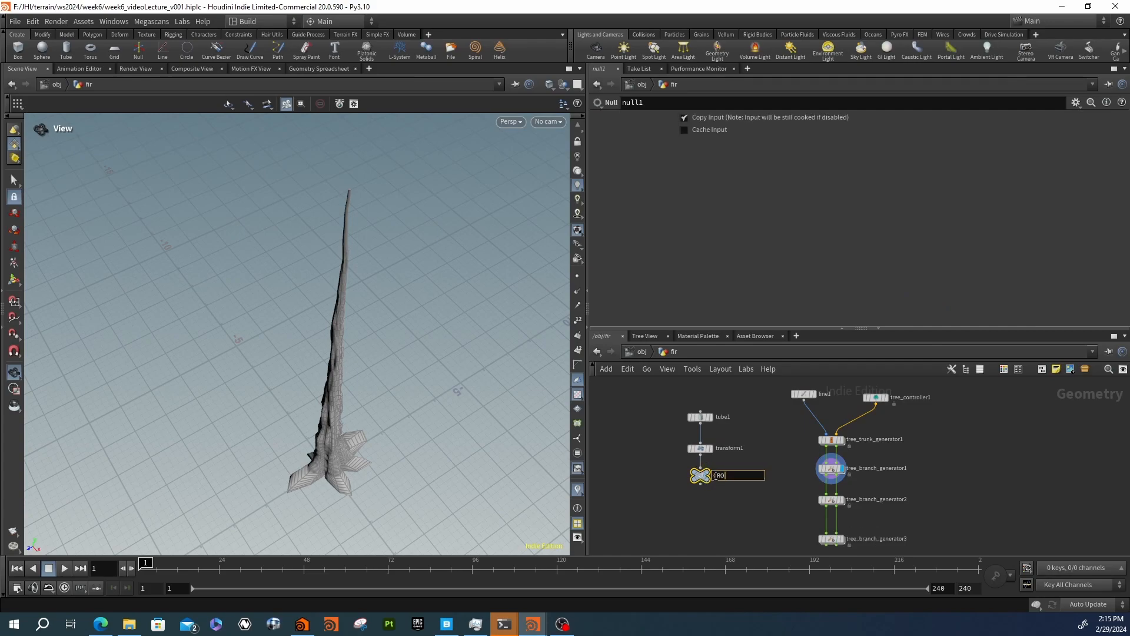
type("GROWTH")
key("Return")
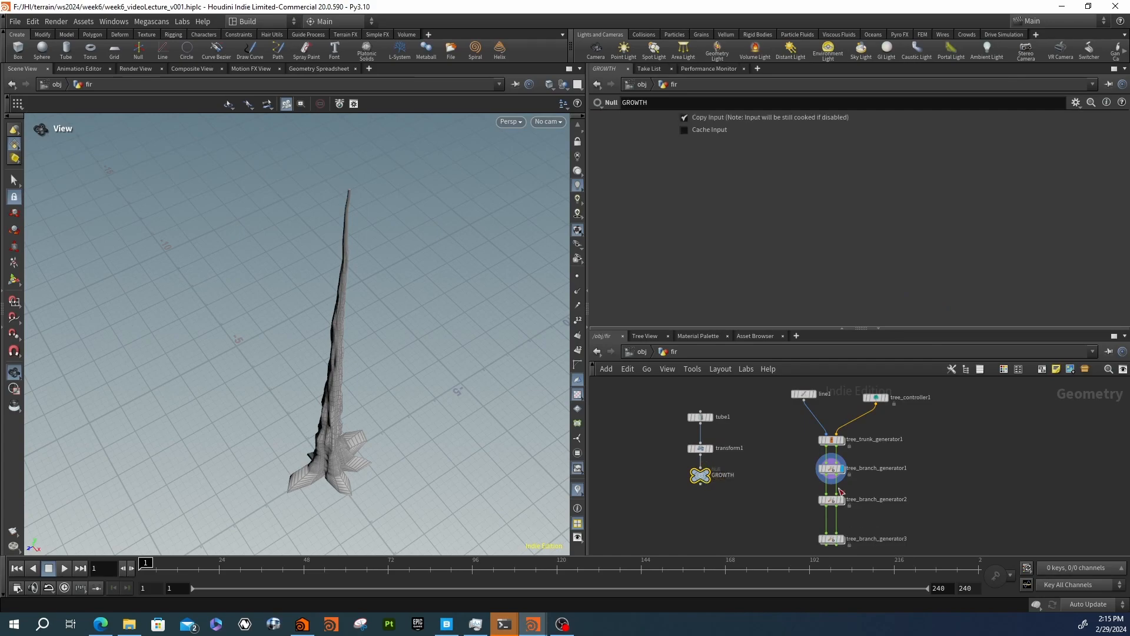
Show the transform node as a wireframe template and set its Uniform Scale to 5
left_click(705, 450)
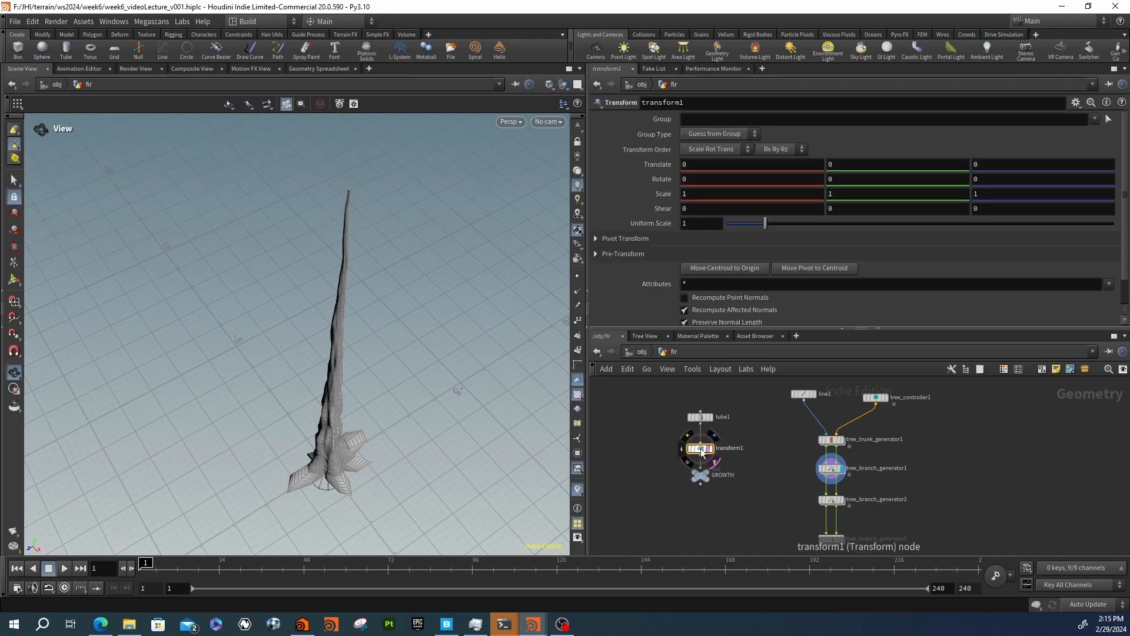
left_click(697, 225)
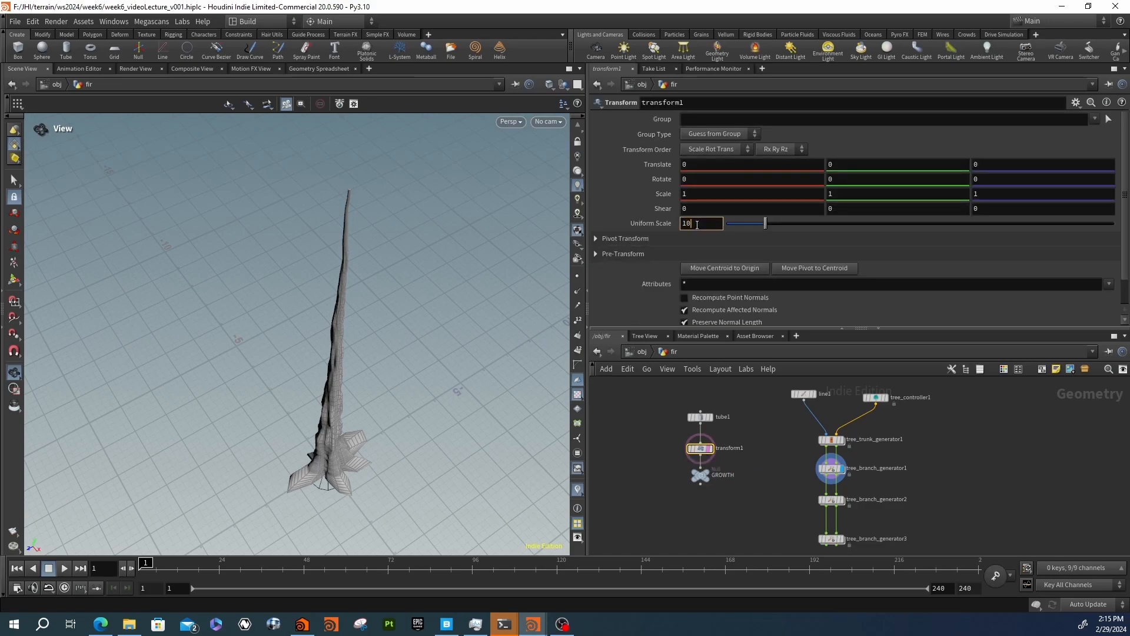
key("Return")
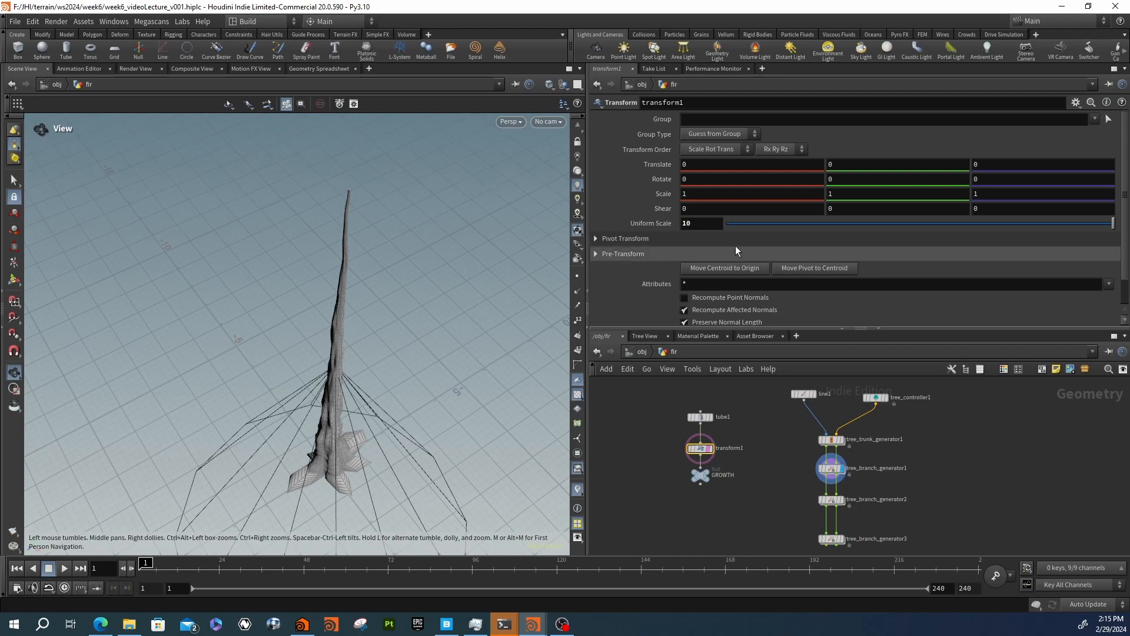
type("5")
key("Return")
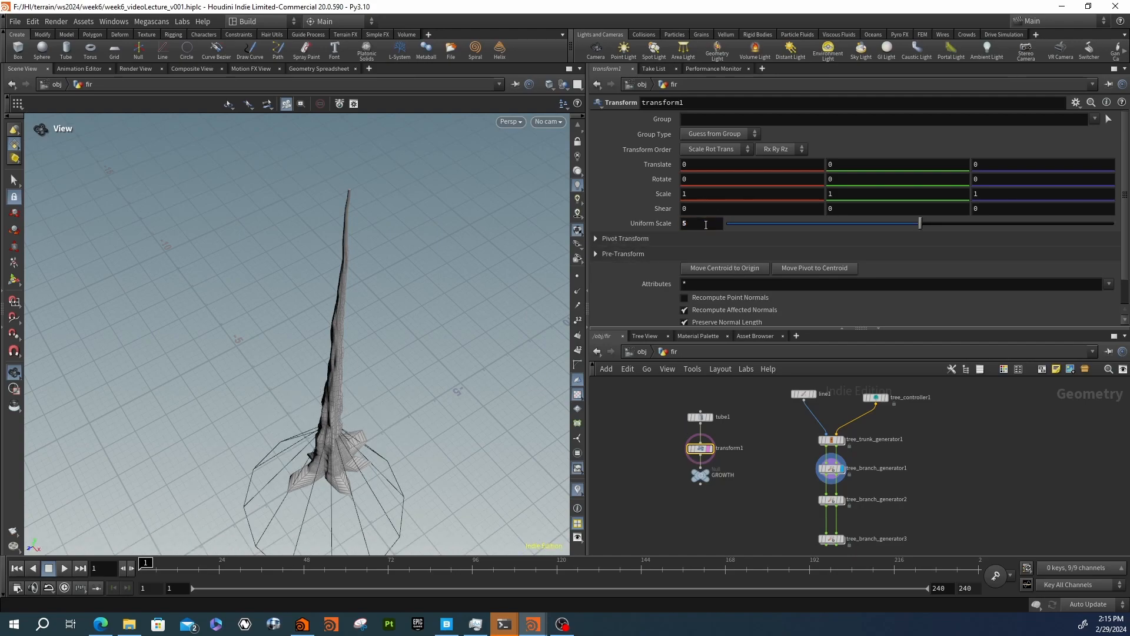
Set the cone's Y scale to 2 and raise it so that it encloses the trunk from base to tip
left_click(844, 192)
type("2")
key("Return")
left_click(14, 281)
left_click_drag(409, 465, 352, 291, "alt")
Set the first branch generator's Growth Bounds Object to the GROWTH null, exported as a relative path
middle_click_drag(763, 481, 733, 458)
left_click(802, 446)
left_click(746, 181)
left_click(1094, 182)
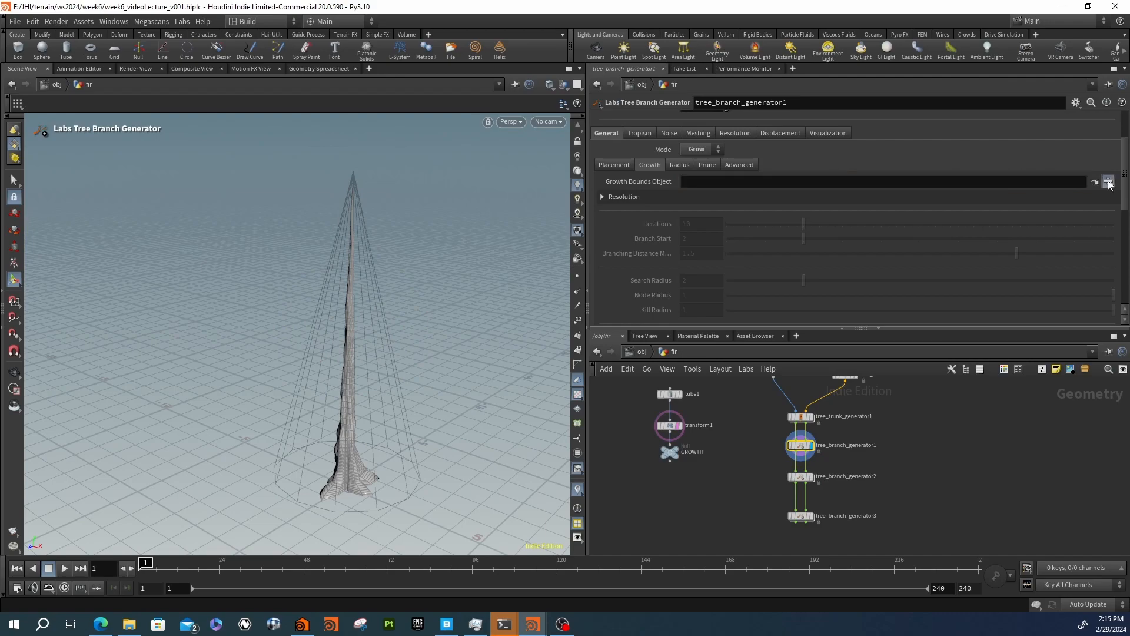
left_click(1047, 129)
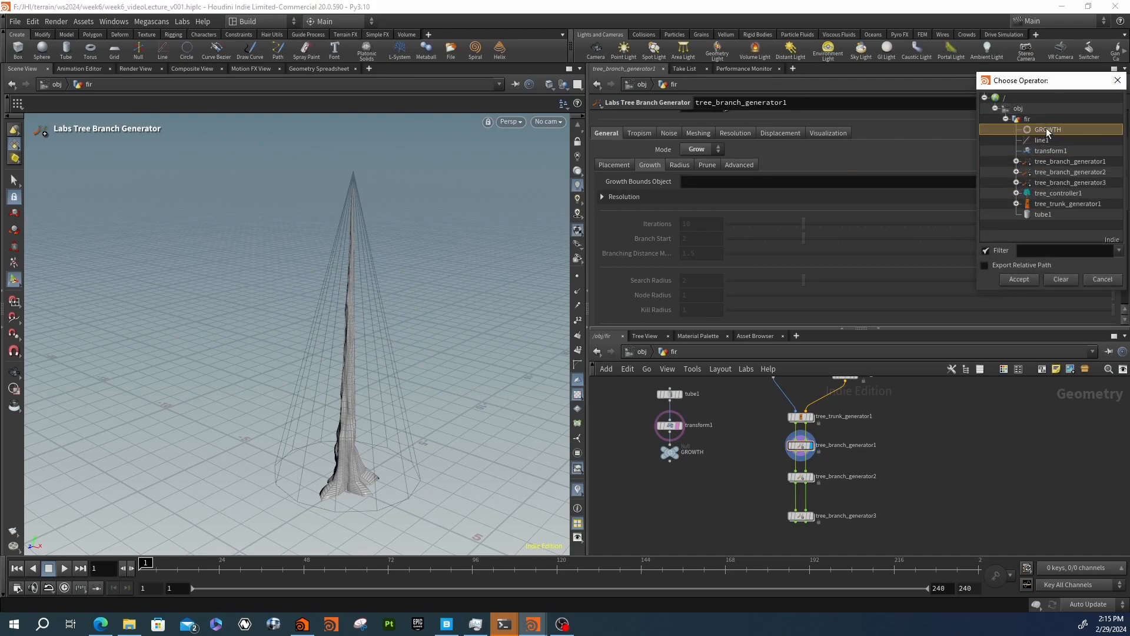
left_click(1003, 275)
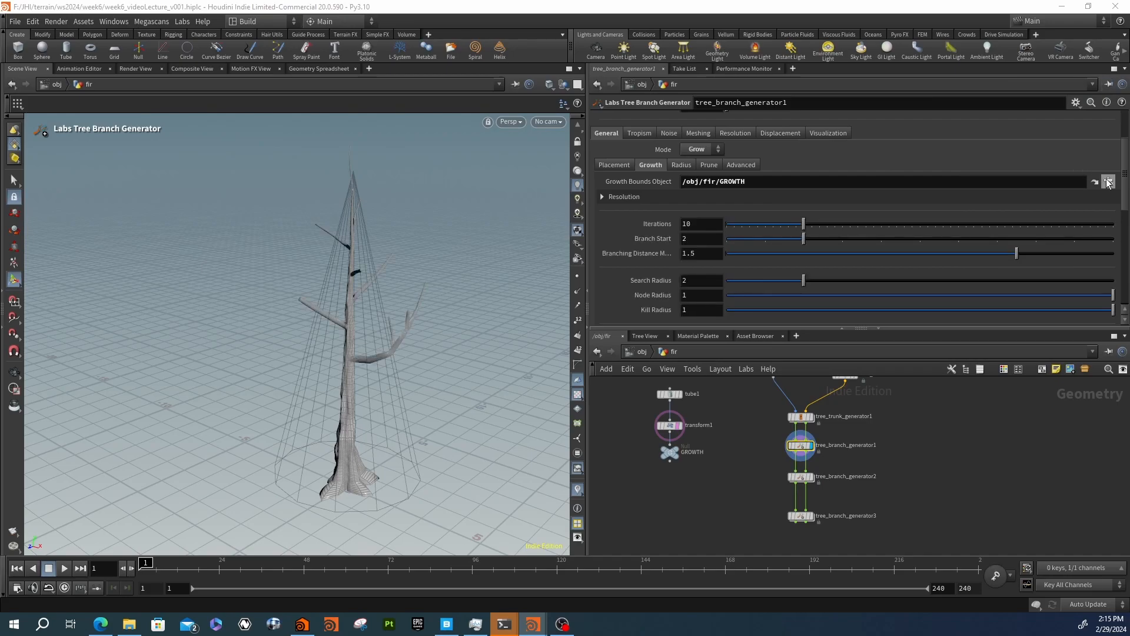
left_click(1109, 182)
left_click(1026, 283)
Set the second radius value of the tube that shapes the growth bounds to 1
left_click_drag(301, 350, 312, 308, "alt")
middle_click_drag(313, 307, 303, 290, "alt")
right_click_drag(303, 291, 402, 246, "alt")
left_click_drag(401, 245, 319, 330)
right_click_drag(319, 330, 457, 323)
mouse_move(457, 323)
left_mouse_down()
mouse_move(320, 323)
mouse_move(353, 336)
mouse_move(290, 345)
mouse_move(424, 362)
mouse_move(447, 330)
left_mouse_up()
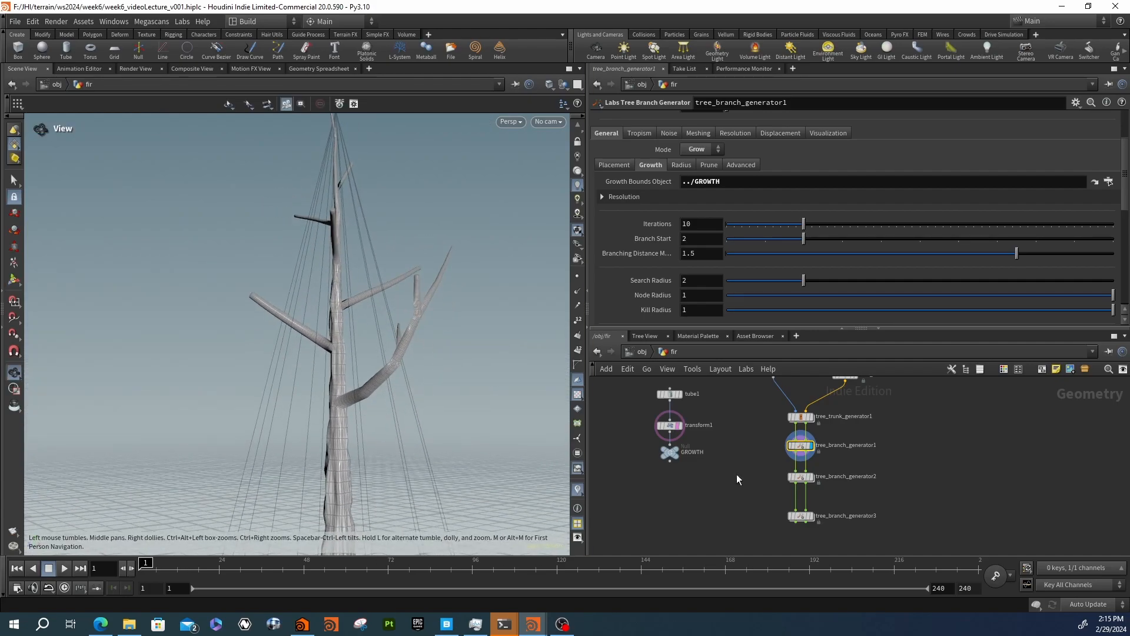
left_click(670, 394)
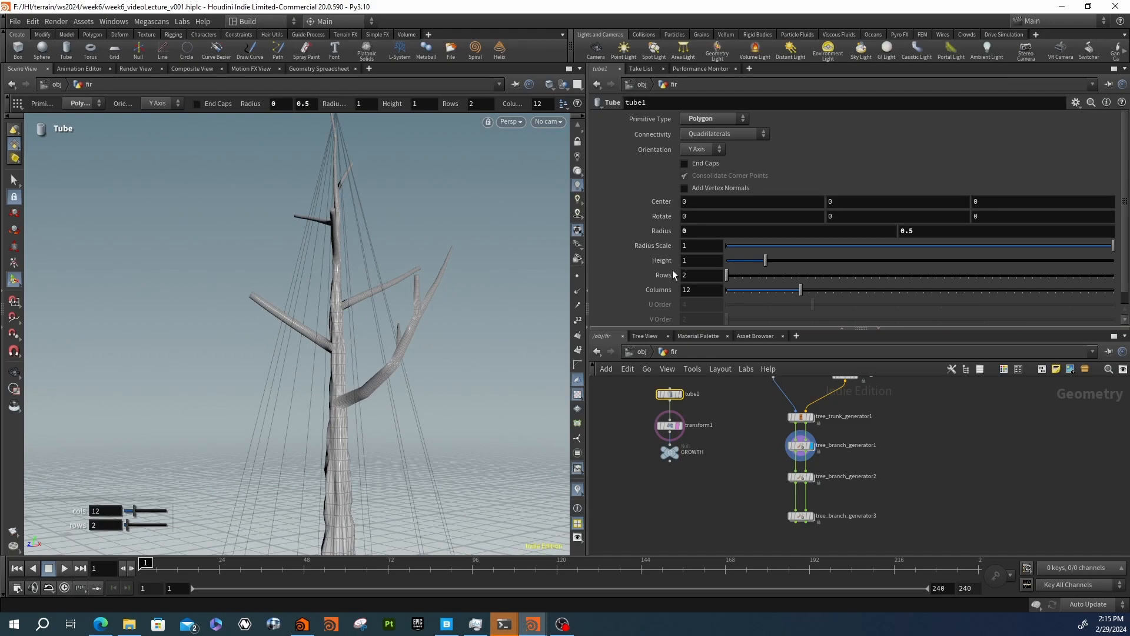
left_click(907, 231)
type("1")
key("Return")
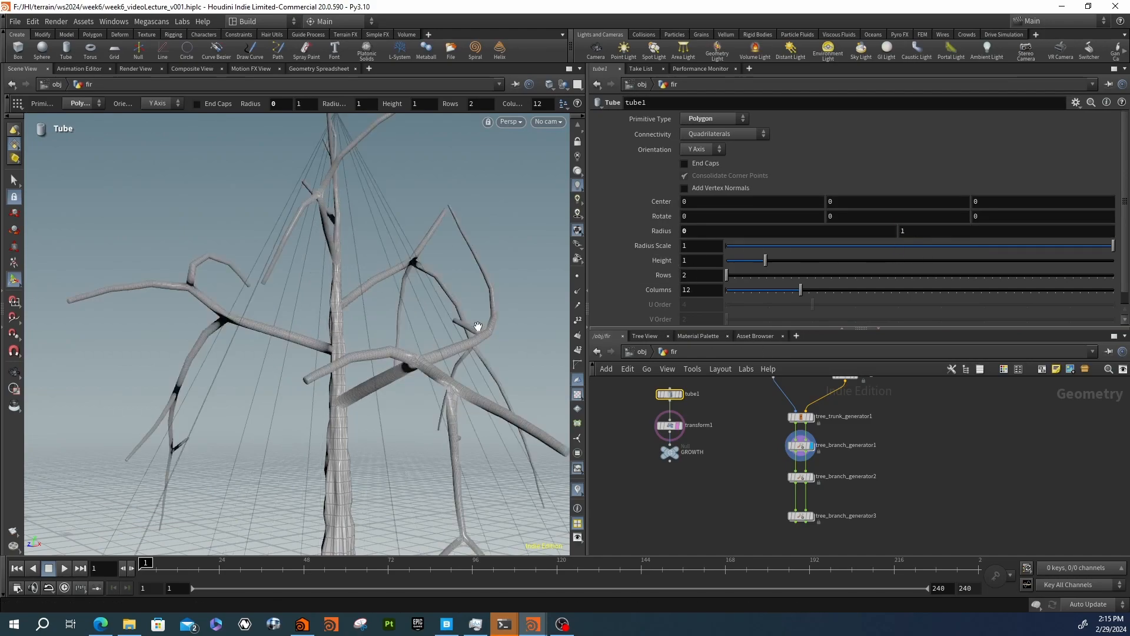
Paste a displayed copy of the first branch generator beside it, fed by the trunk generator, and set its Mode to Place
right_click_drag(425, 323, 270, 325)
left_click_drag(271, 325, 447, 338)
key("Return")
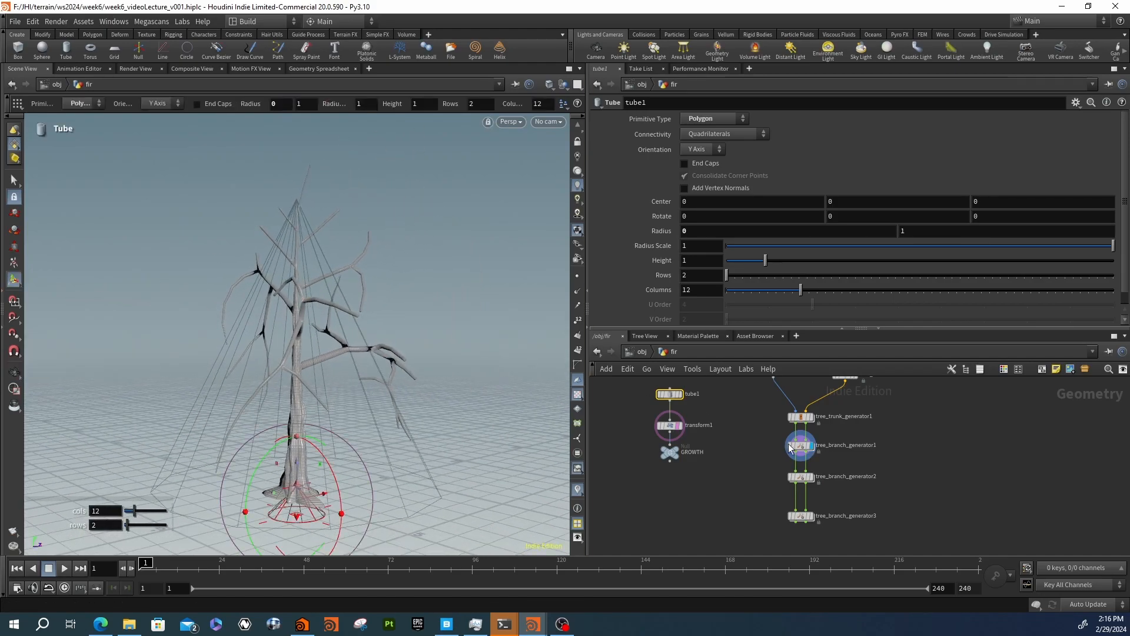
left_click(802, 446)
key("ctrl+c")
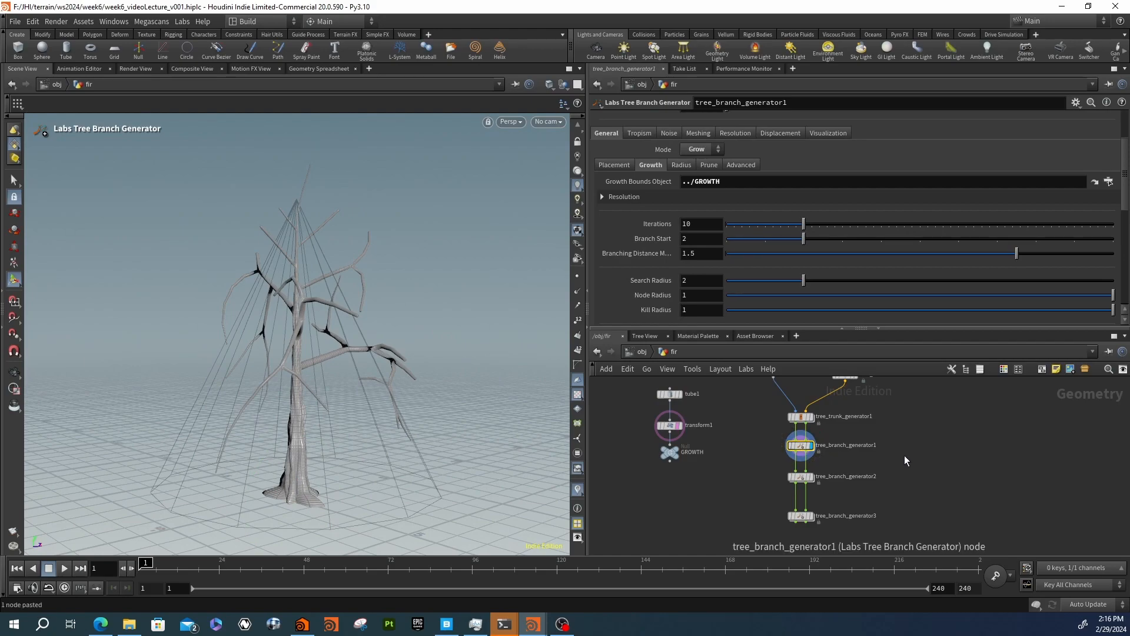
left_click(902, 446)
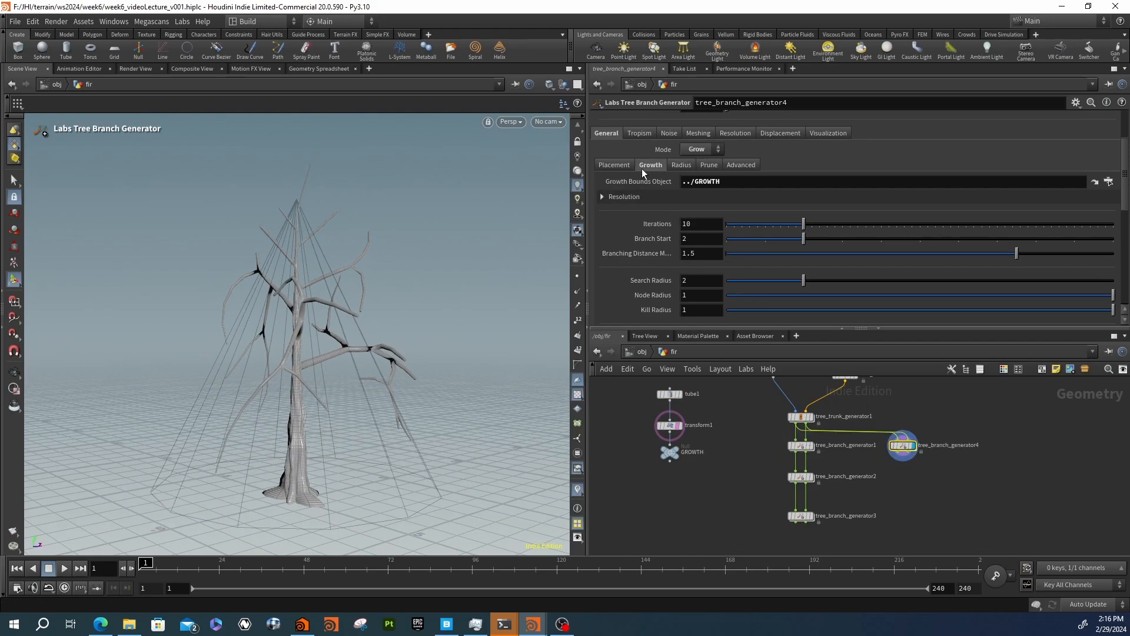
left_click(698, 151)
left_click(697, 163)
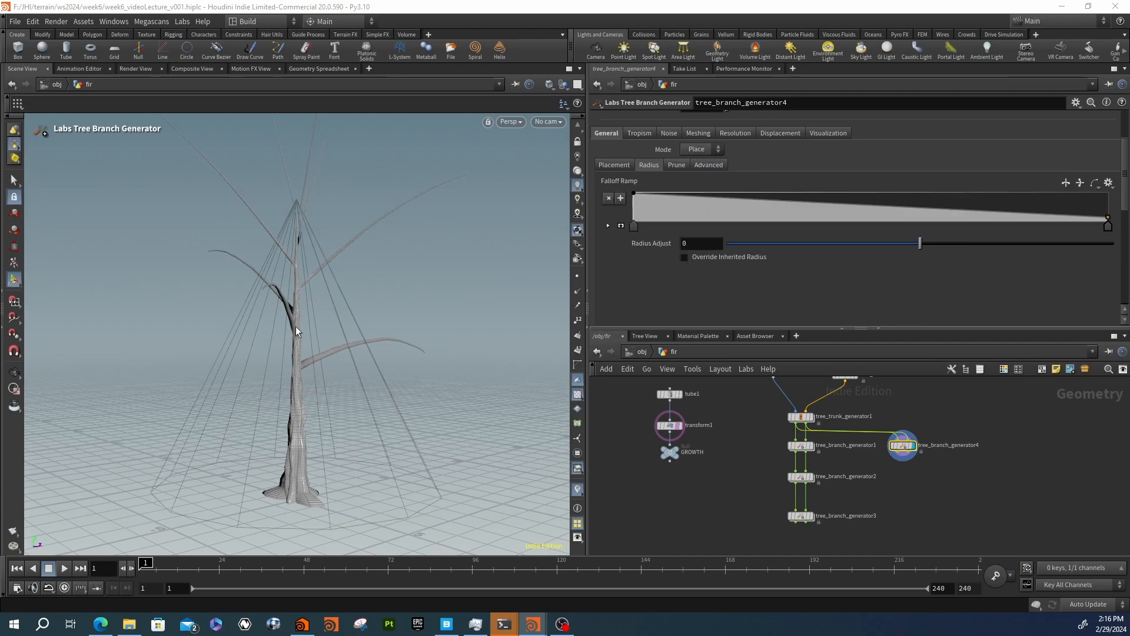
Display the original first branch generator again and inspect its grown branches alongside its Growth settings
mouse_move(813, 446)
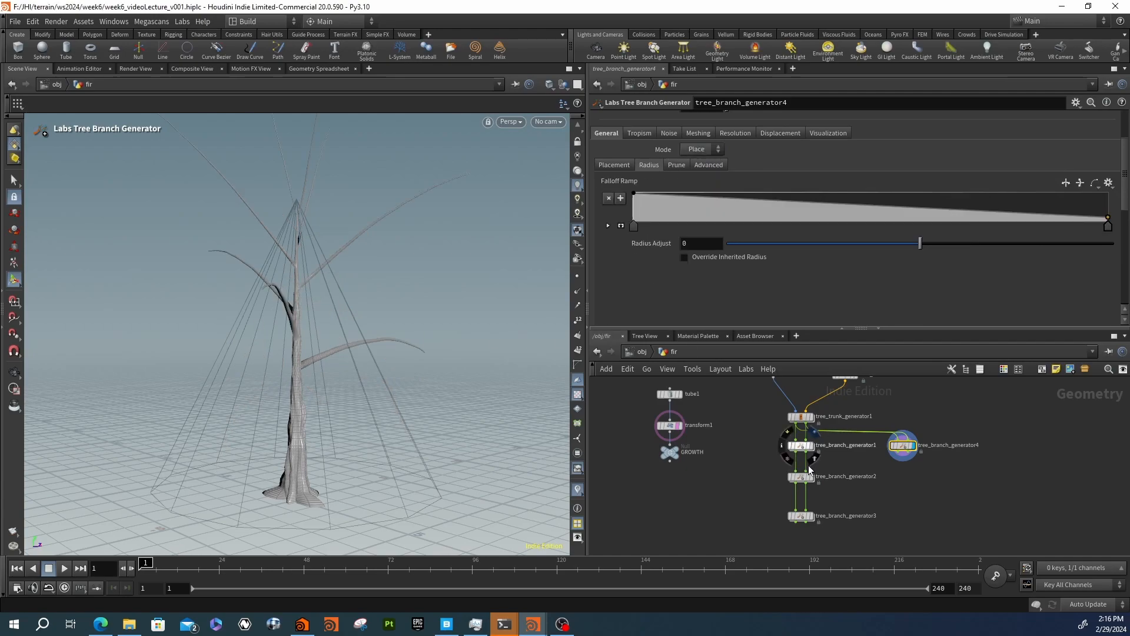
left_click_drag(734, 436, 820, 457)
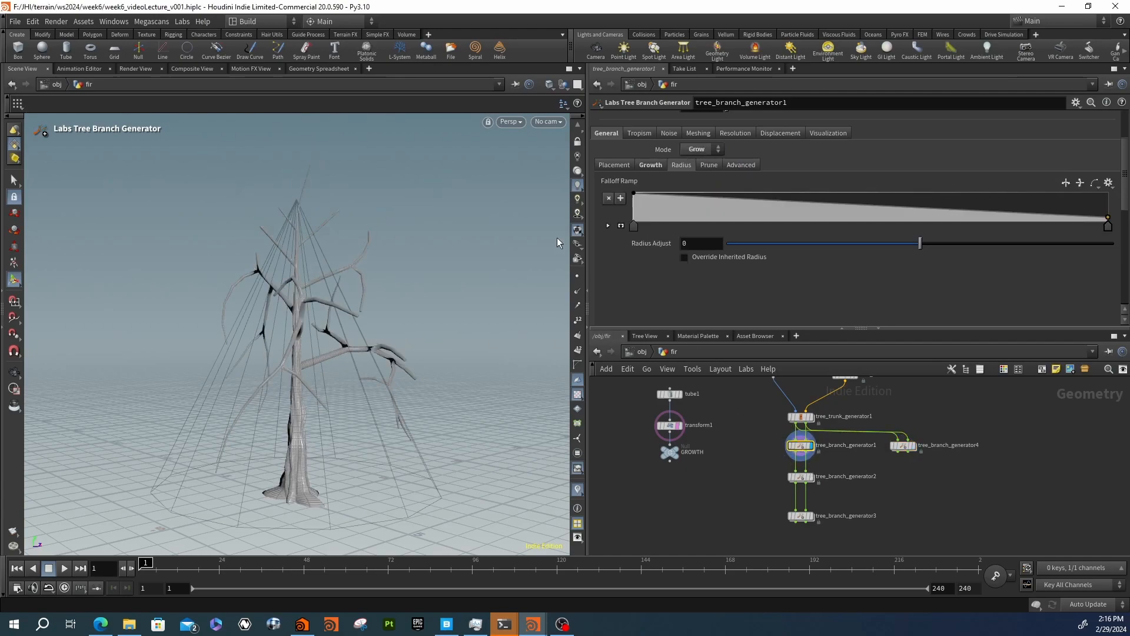
left_click(651, 164)
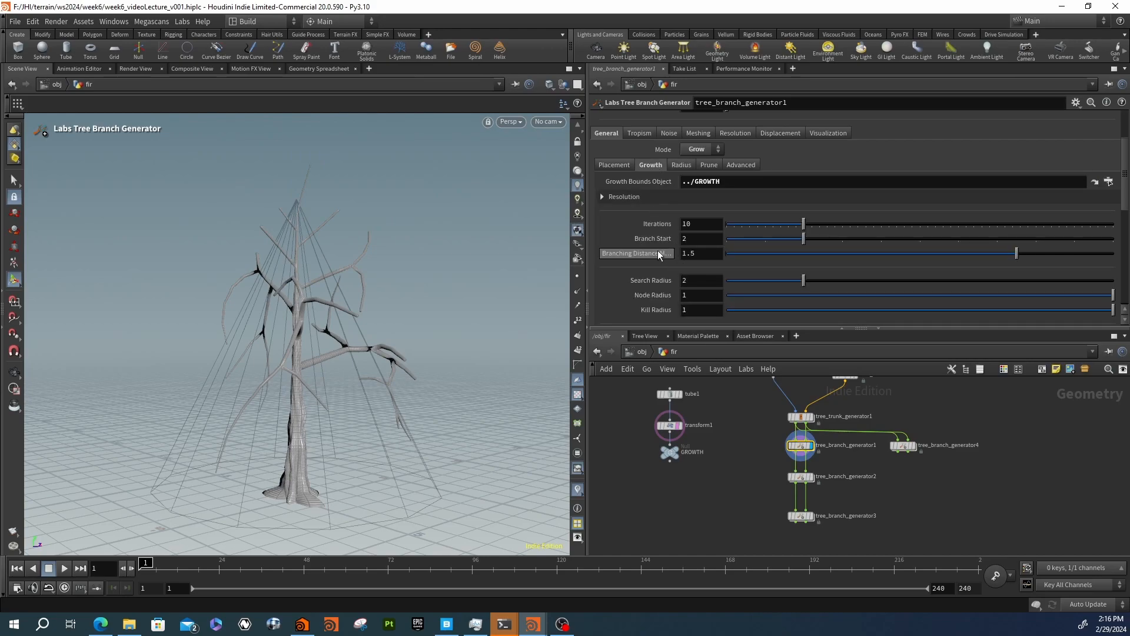
left_click_drag(267, 331, 315, 310, "alt")
right_click_drag(316, 309, 394, 308, "alt")
left_click_drag(393, 308, 114, 346, "alt")
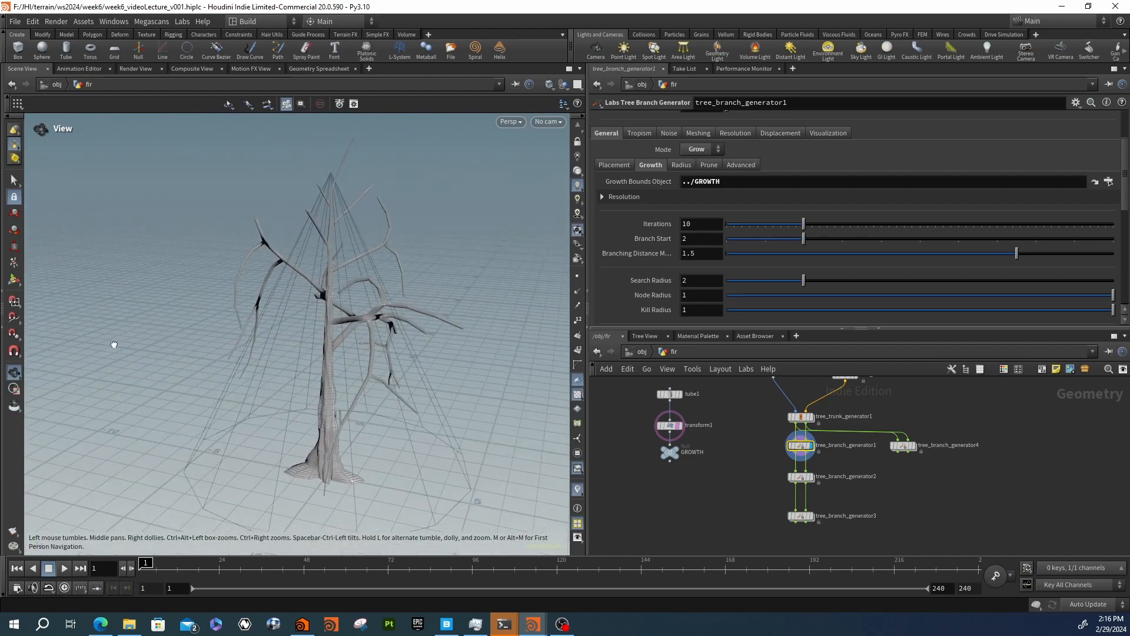
key("Return")
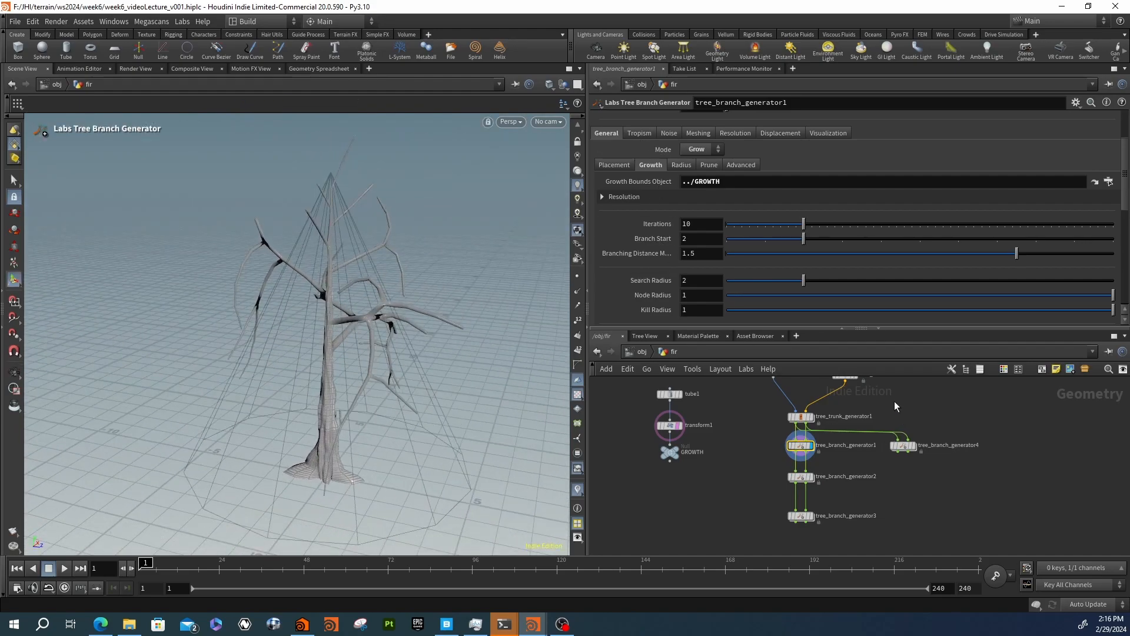
Examine the tree controller's Tropism settings together with the shape of the grown branches
middle_click_drag(895, 407, 888, 450)
left_click(839, 418)
left_click(605, 146)
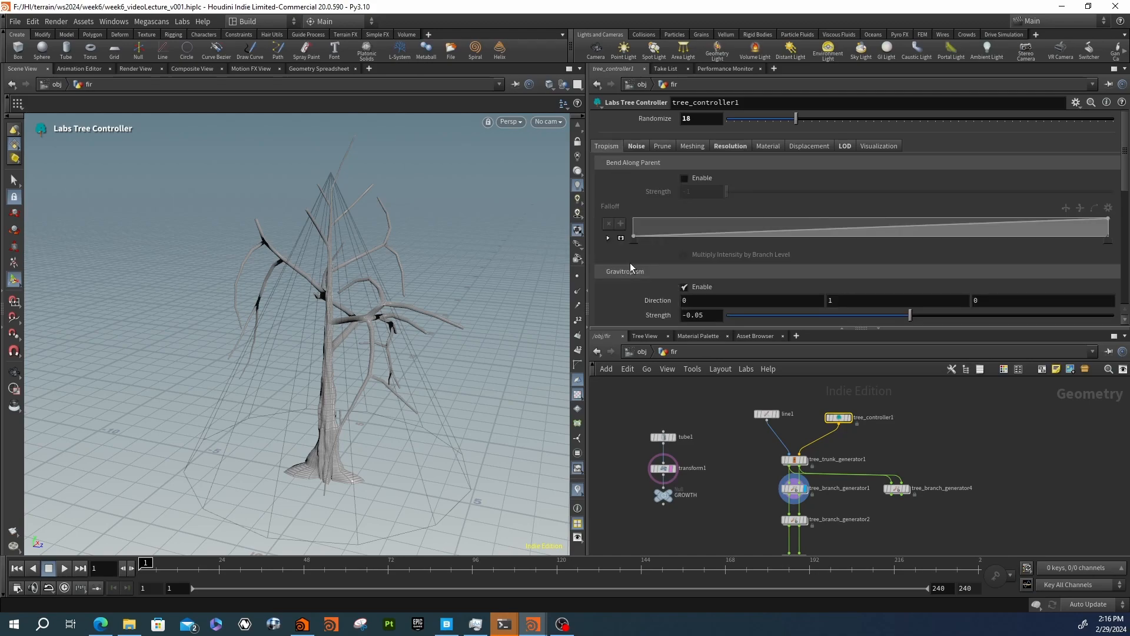
left_click_drag(326, 287, 472, 272, "alt")
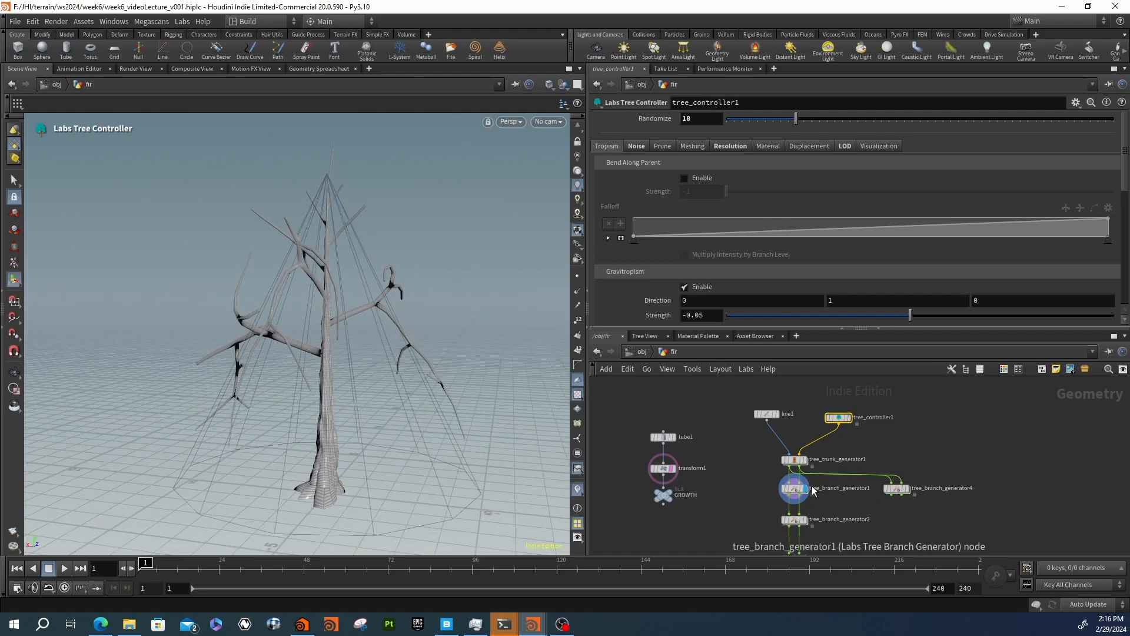
Set the original first branch generator's Mode to Place and open its Placement settings
mouse_move(795, 488)
left_mouse_down()
mouse_move(851, 499)
mouse_move(790, 478)
mouse_move(798, 493)
left_mouse_up()
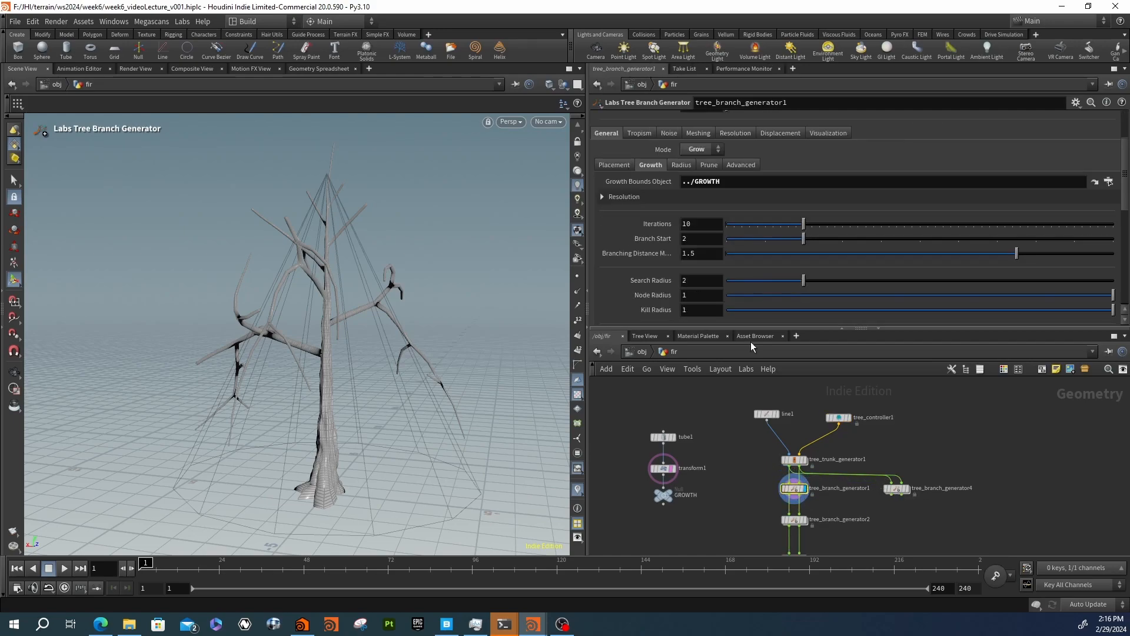
left_click(696, 160)
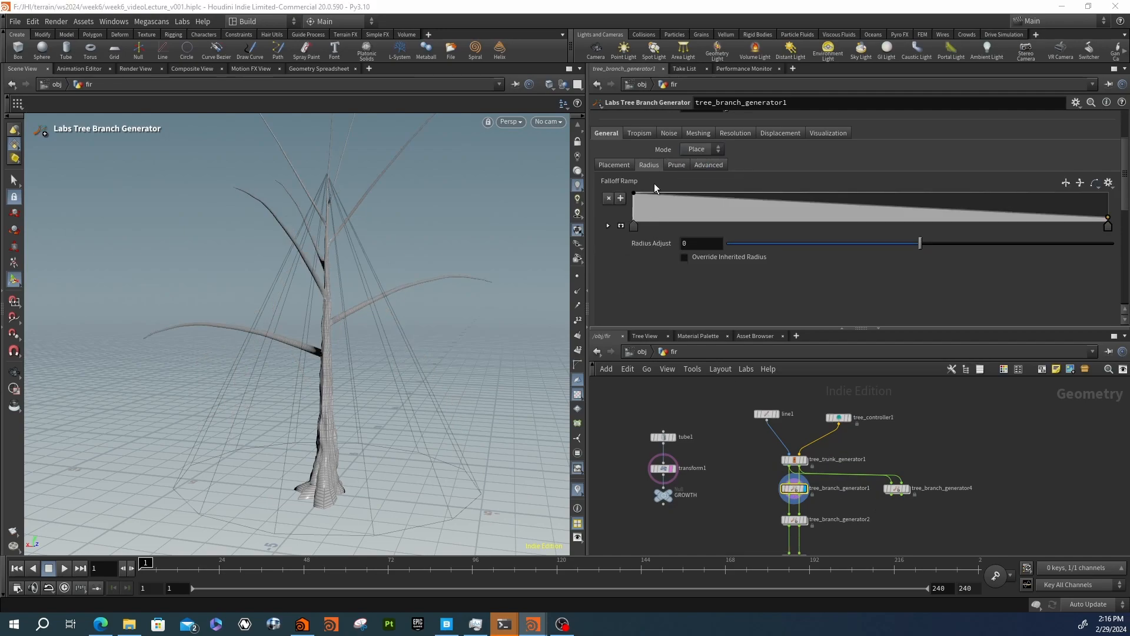
left_click(614, 165)
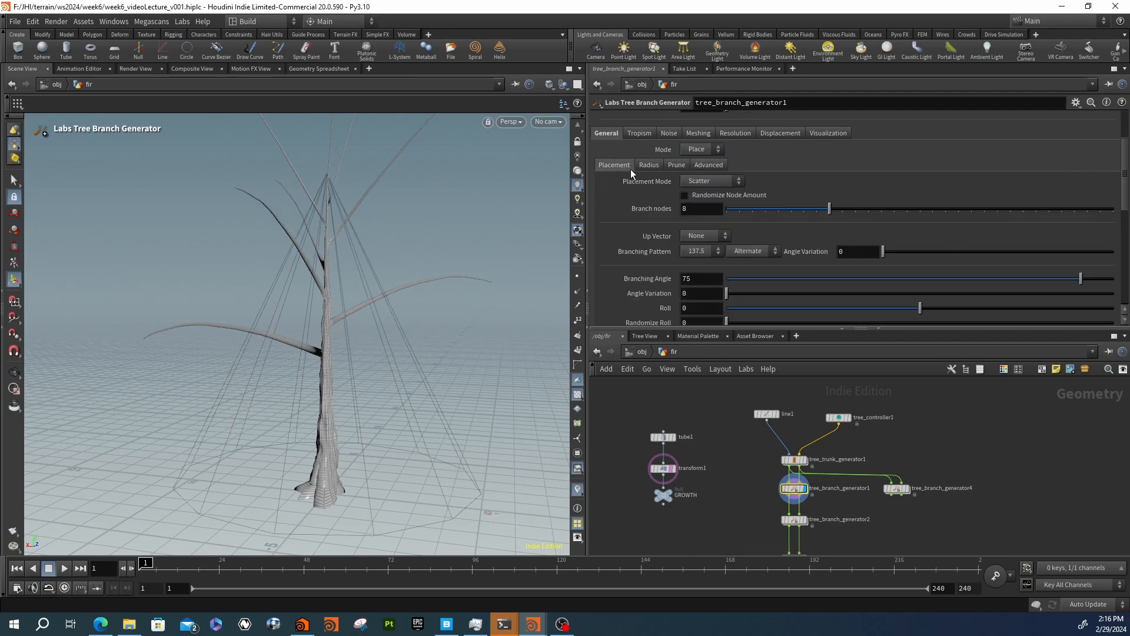
Try the Edge Length placement mode and, back in Scatter mode, a randomized node amount on the first branch generator
left_click(699, 182)
left_click(695, 210)
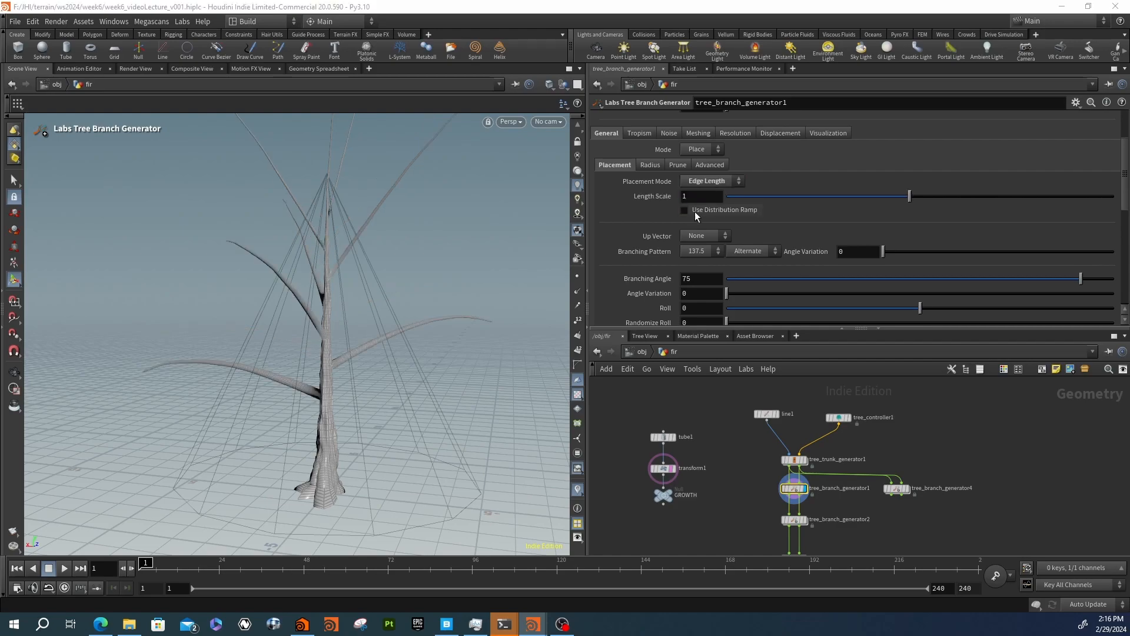
left_click(711, 182)
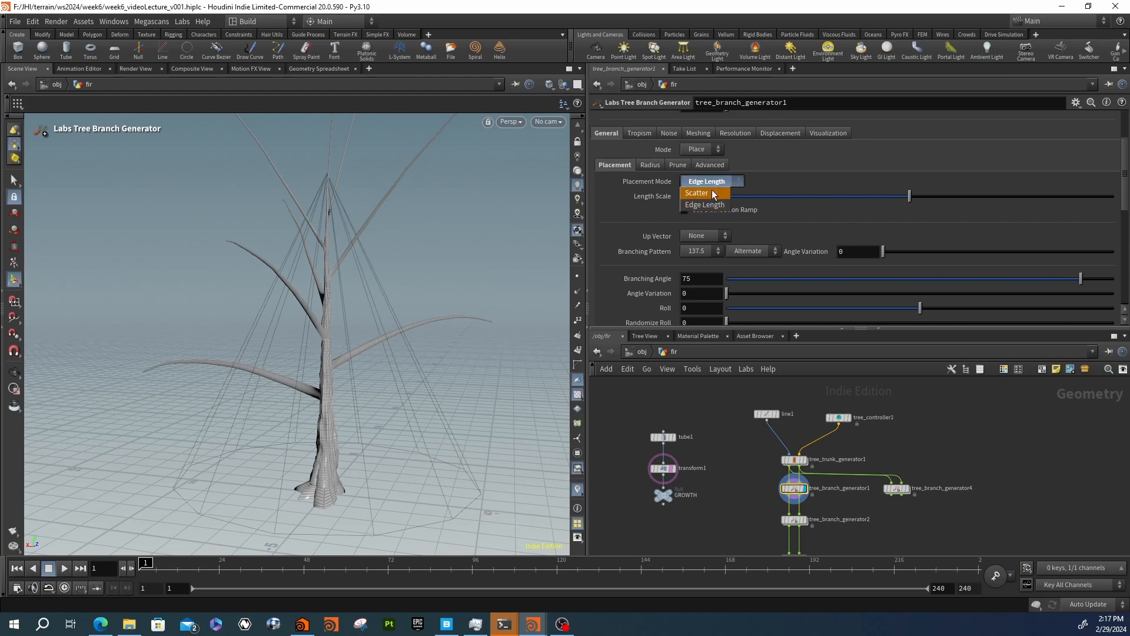
left_click(714, 194)
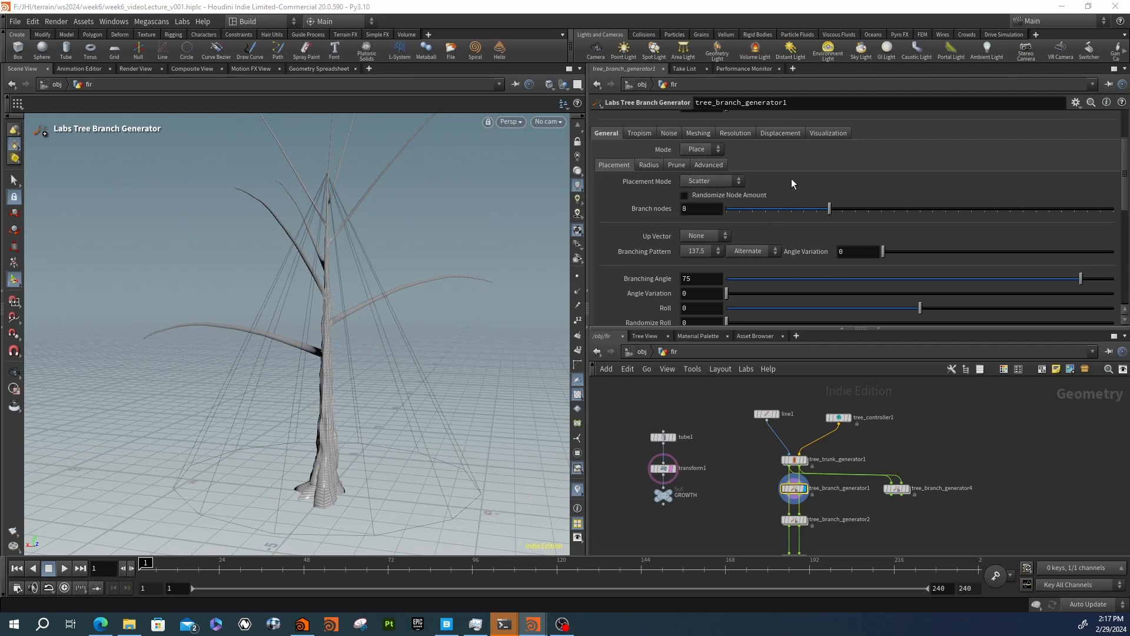
left_click(733, 195)
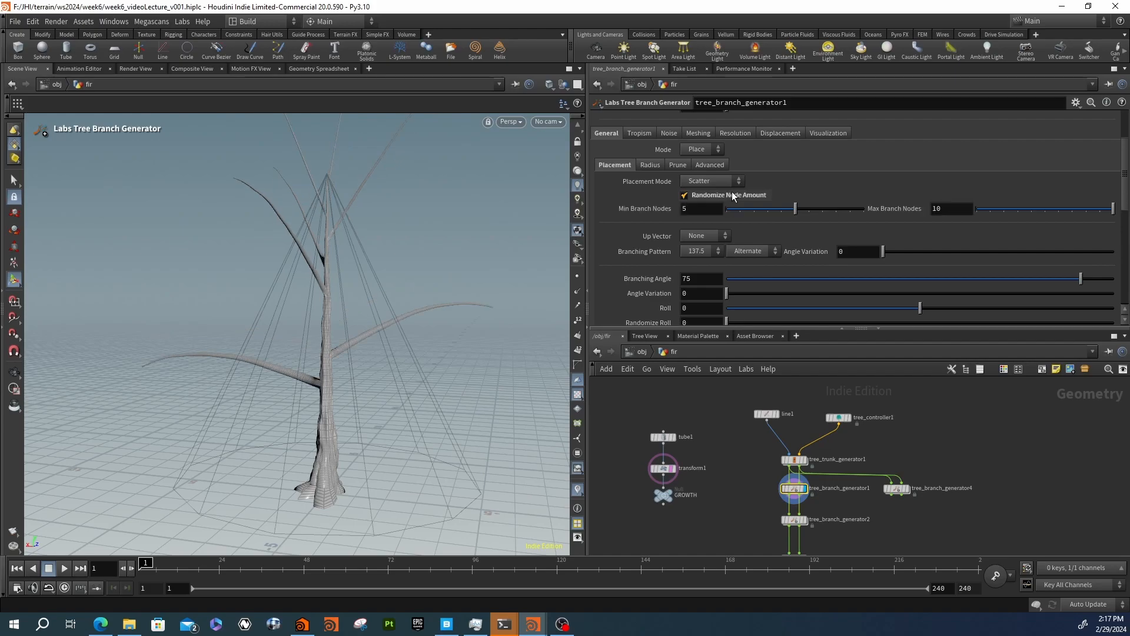
left_click(733, 195)
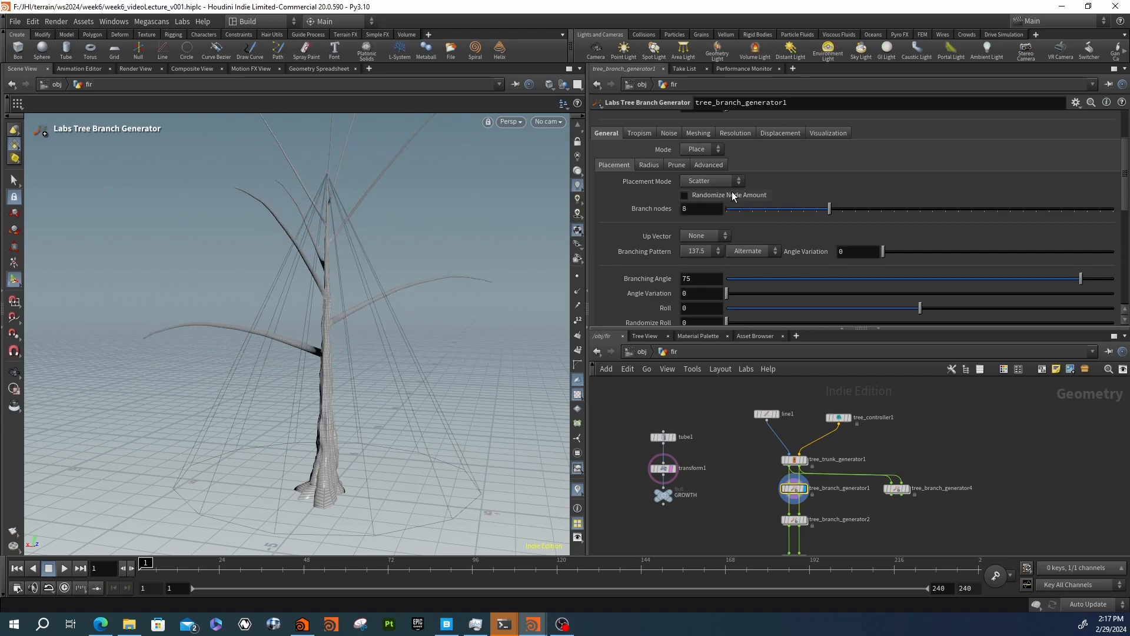
key("Escape")
left_click_drag(333, 305, 279, 322)
key("Return")
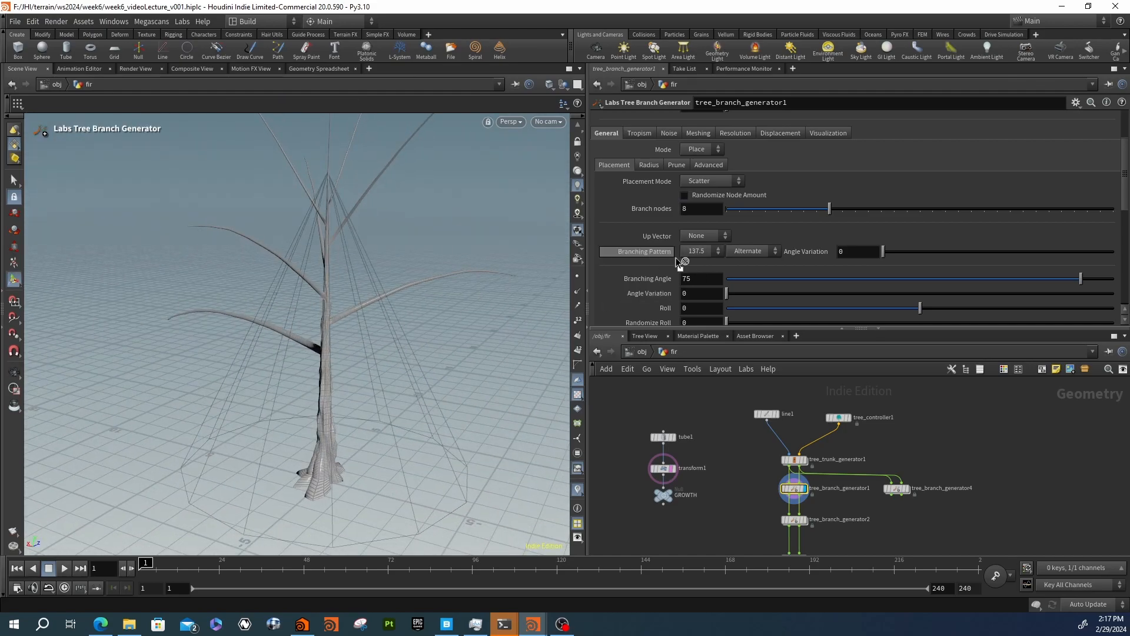
key("Escape")
left_click_drag(457, 235, 373, 275)
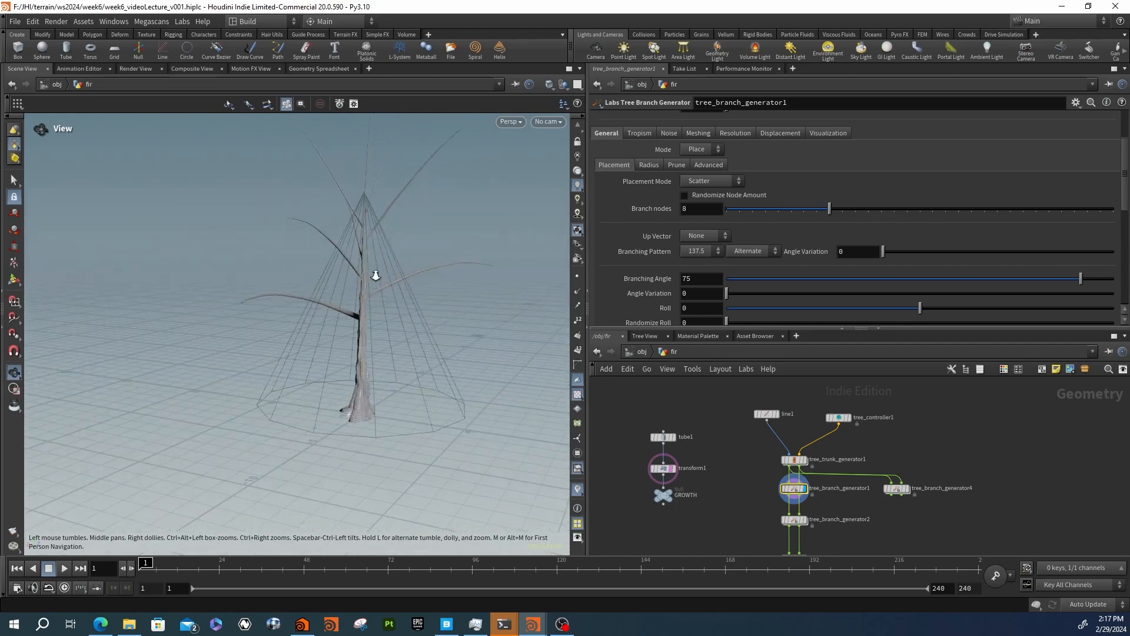
Examine the tree's trunk and branches from several angles against the surrounding growth cone
right_click_drag(373, 275, 465, 263)
left_click_drag(464, 263, 435, 265)
left_click_drag(379, 222, 525, 238)
key("Return")
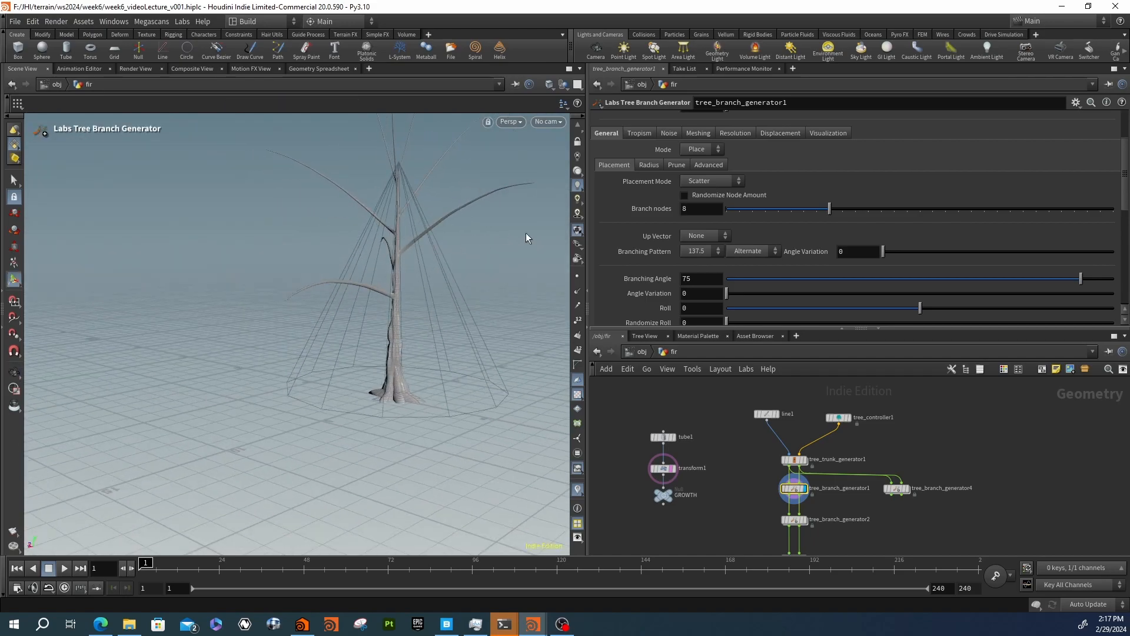
right_click_drag(451, 235, 391, 210, "alt")
left_click_drag(391, 210, 334, 240, "alt")
right_click_drag(334, 240, 424, 314, "alt")
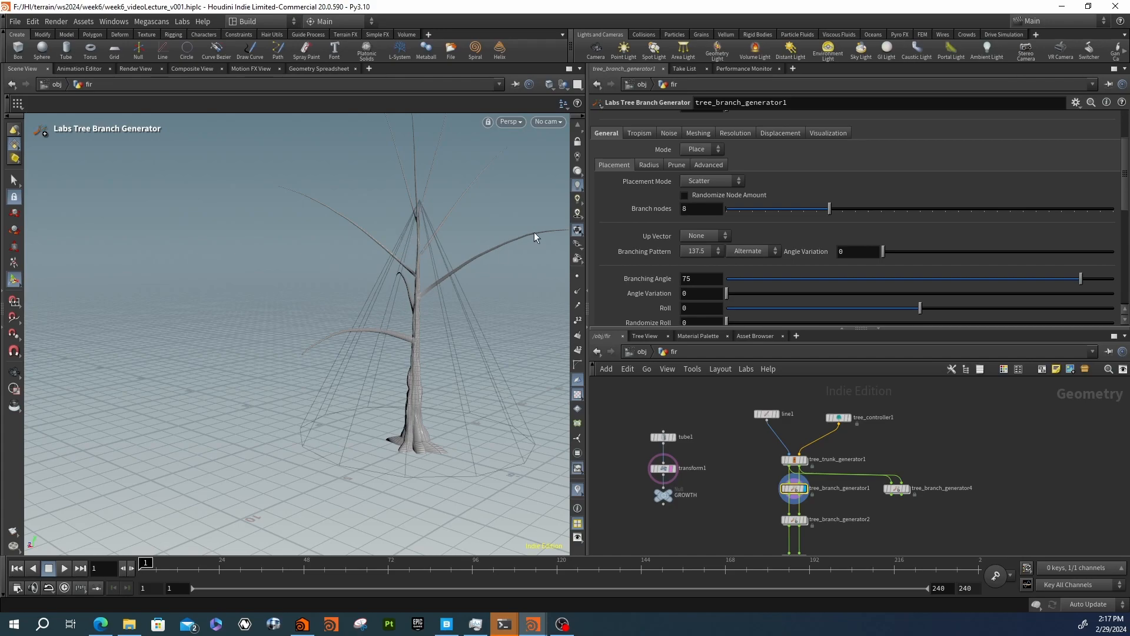
right_click_drag(451, 207, 369, 217, "alt")
middle_click_drag(368, 218, 381, 256, "alt")
left_click_drag(382, 256, 351, 257)
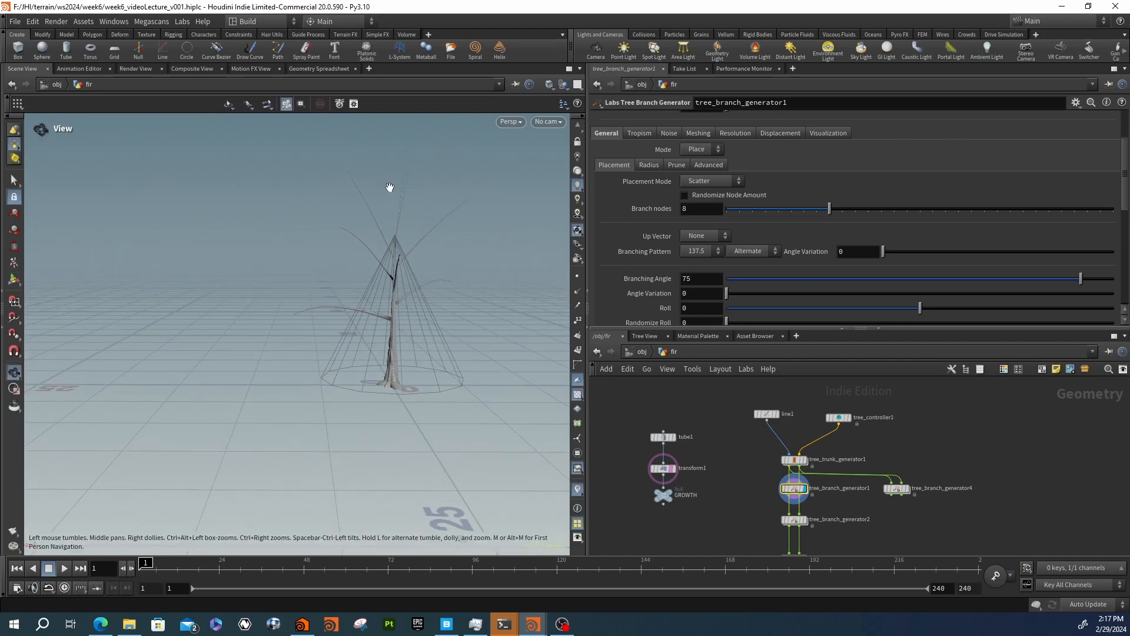
left_click_drag(386, 184, 396, 222)
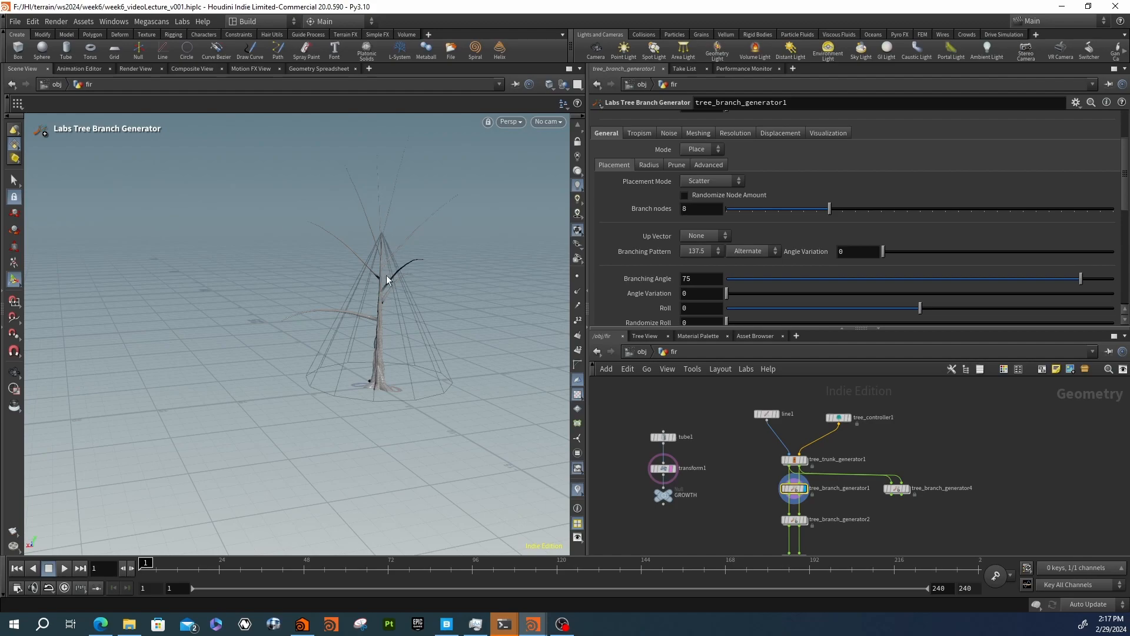
left_click_drag(384, 262, 411, 193)
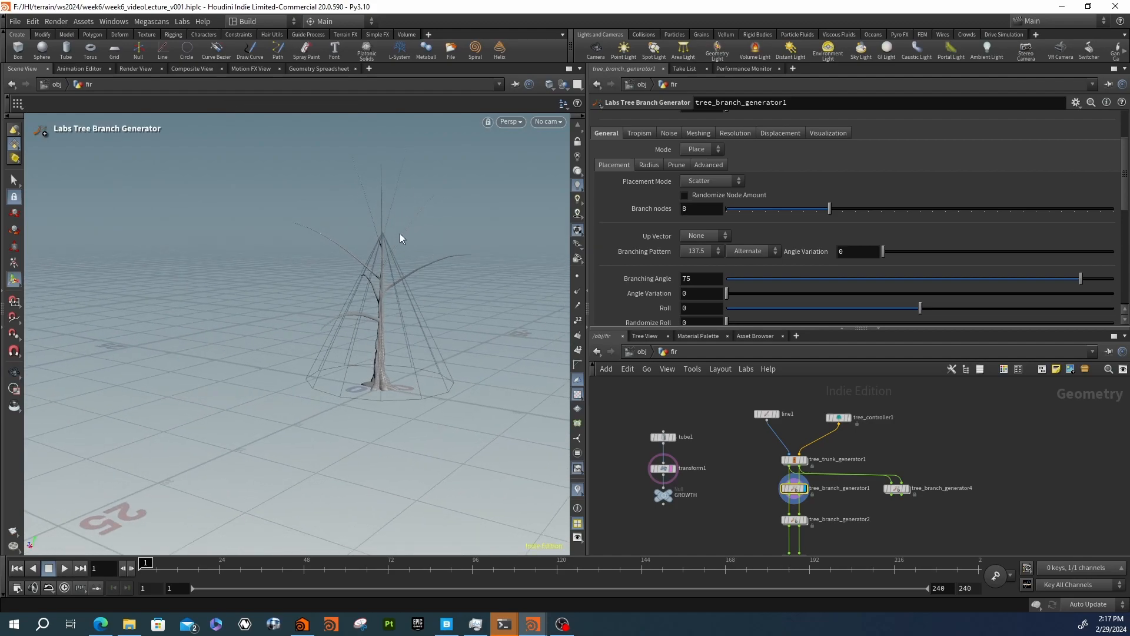
Turn Inherit Parent Length off and back on to compare its effect on the branches
scroll(610, 269, "down", 5)
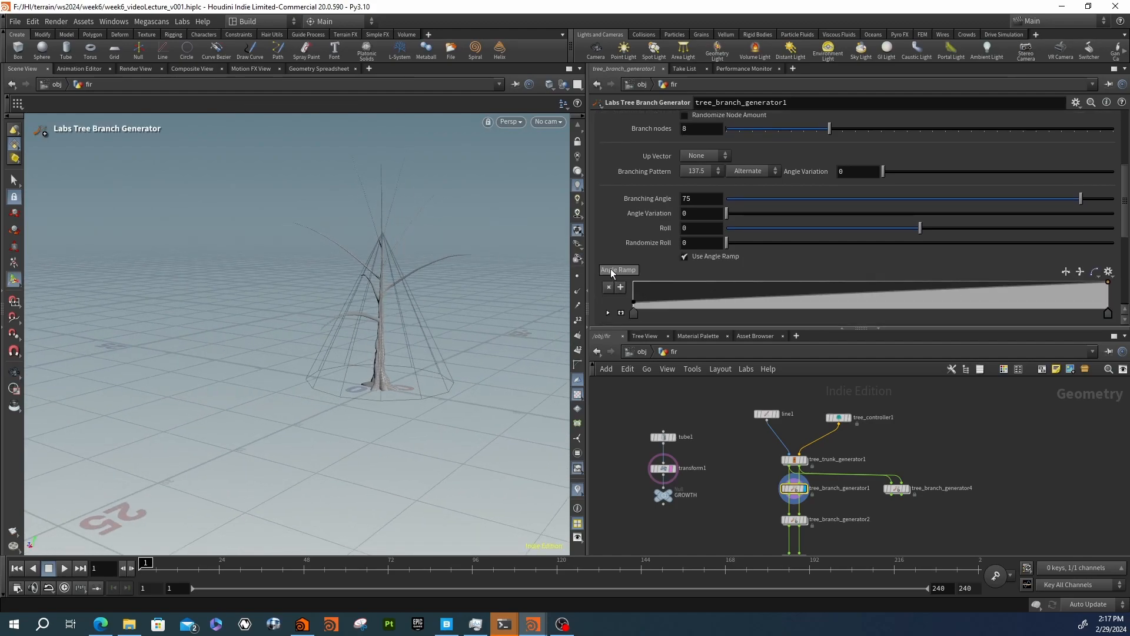
scroll(610, 281, "down", 5)
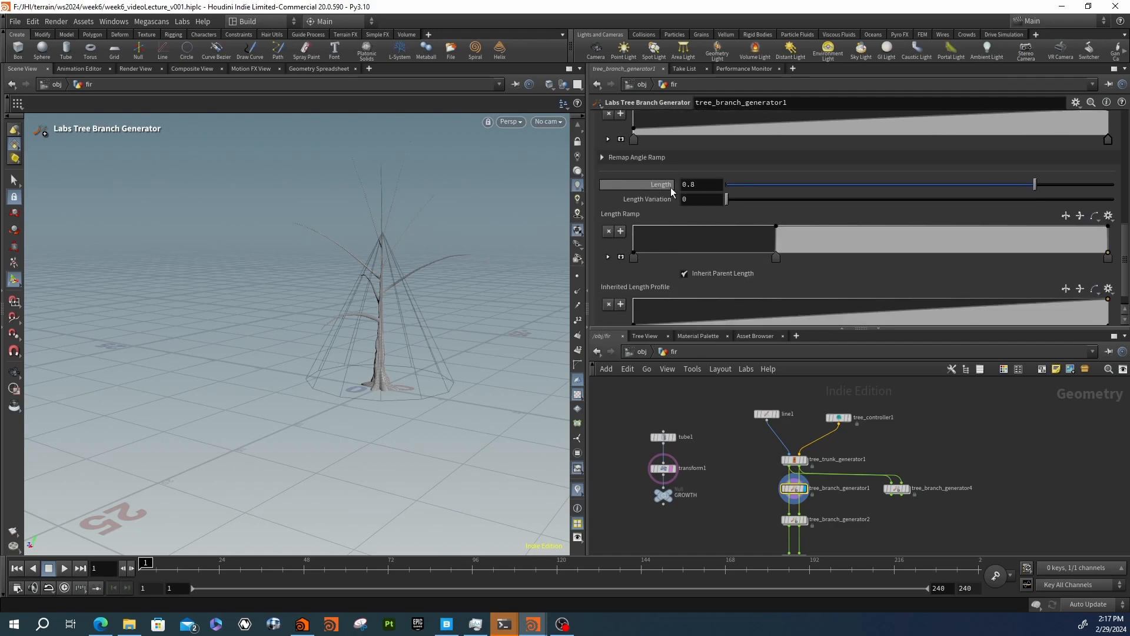
scroll(644, 272, "down", 1)
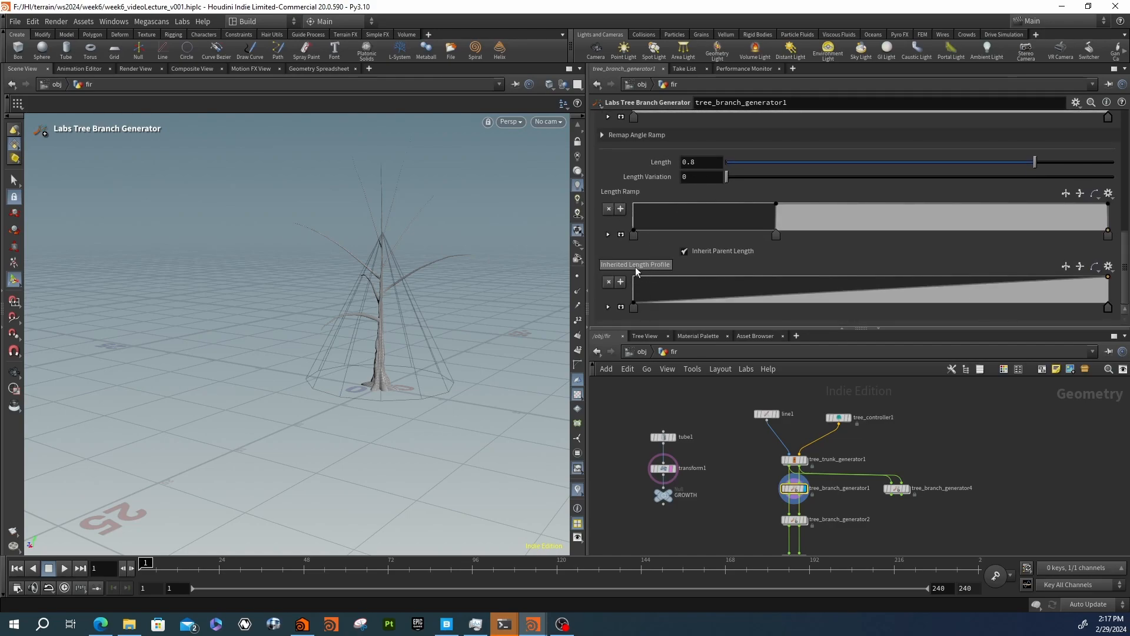
left_click(685, 252)
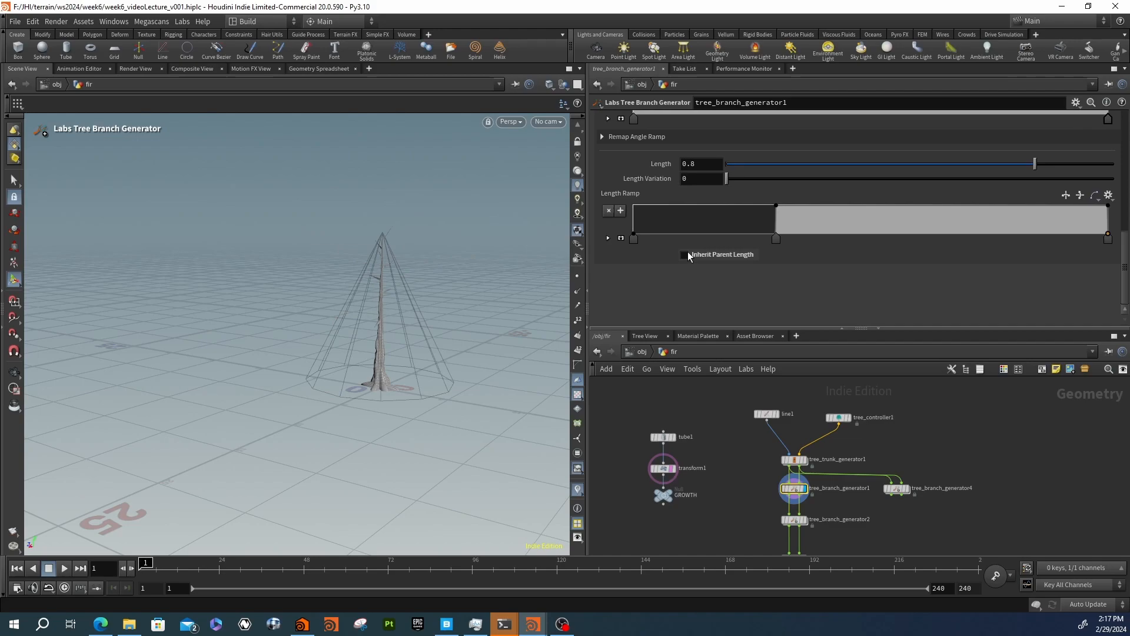
left_click(685, 253)
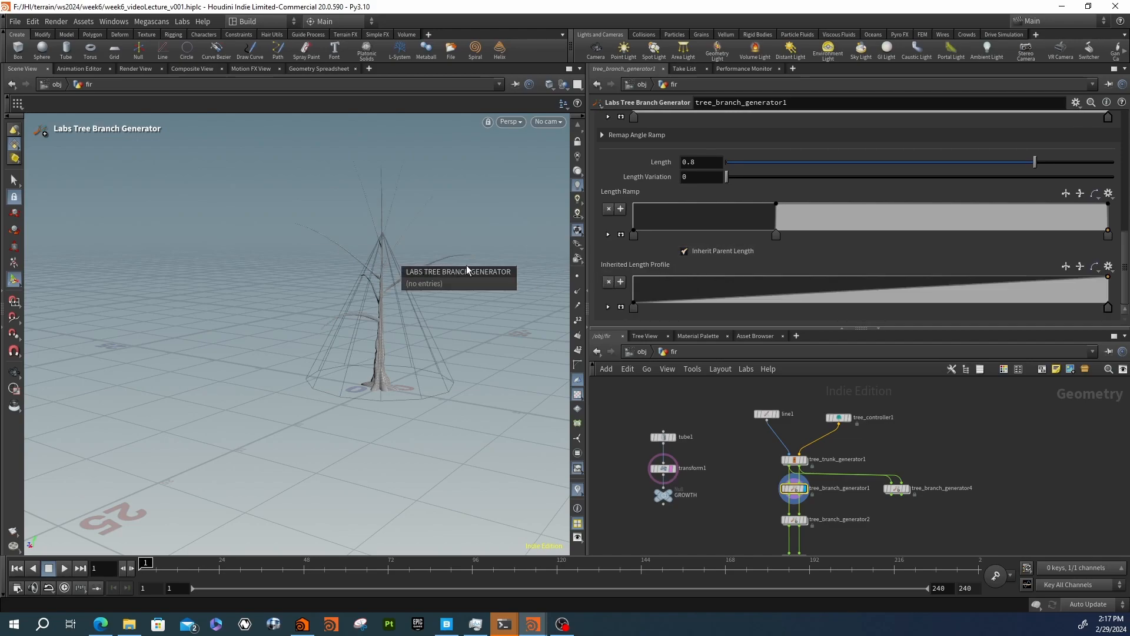
Try a flat Inherited Length Profile by raising its start point to the maximum, and inspect the branches
right_click_drag(416, 239, 507, 293, "alt")
middle_click_drag(507, 294, 443, 264, "alt")
left_click_drag(443, 264, 524, 263, "alt")
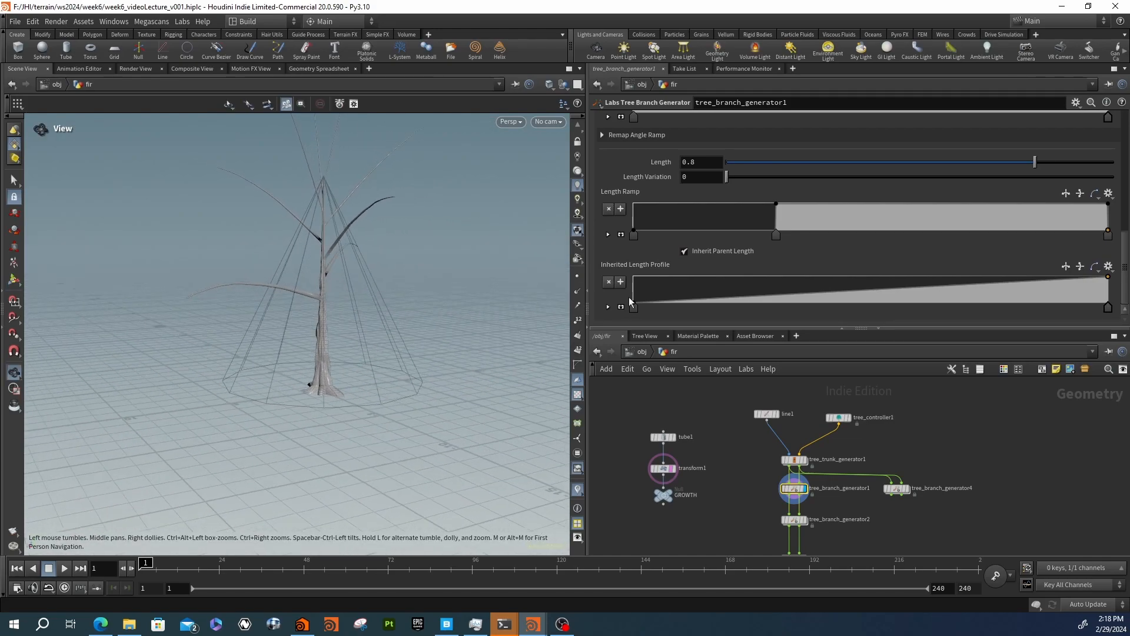
left_click_drag(633, 301, 631, 264)
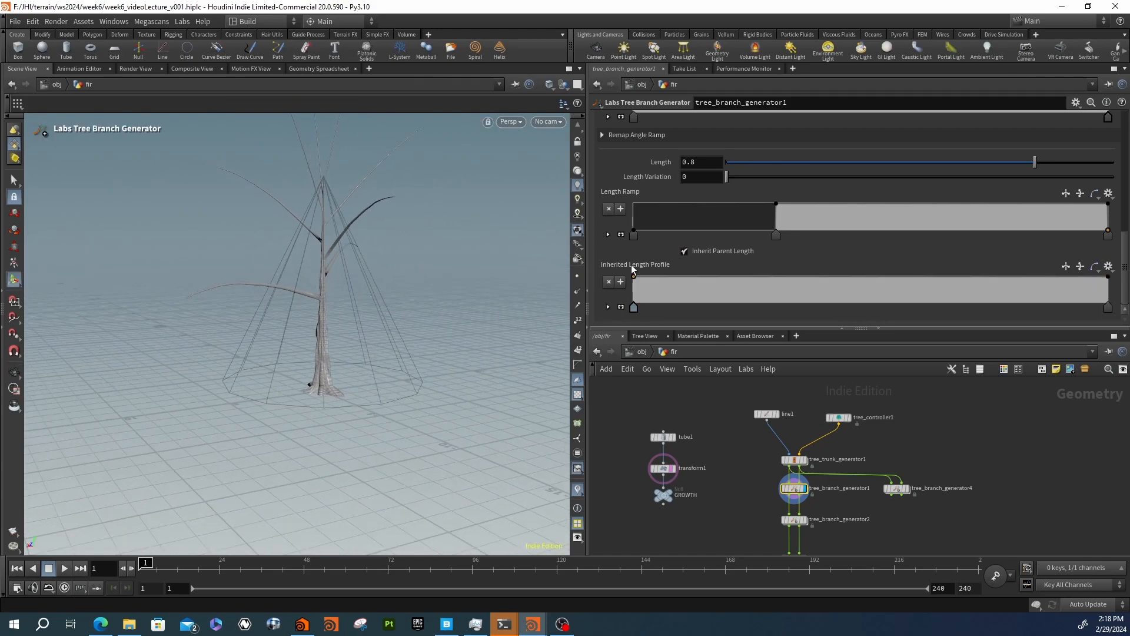
right_click_drag(328, 216, 288, 192, "alt")
middle_click_drag(288, 192, 249, 303, "alt")
left_click_drag(250, 303, 318, 298, "alt")
middle_click_drag(318, 298, 402, 304, "alt")
left_click_drag(401, 304, 450, 306, "alt")
Reset the Inherited Length Profile to the Linear preset
left_click(1098, 269)
left_click(1109, 268)
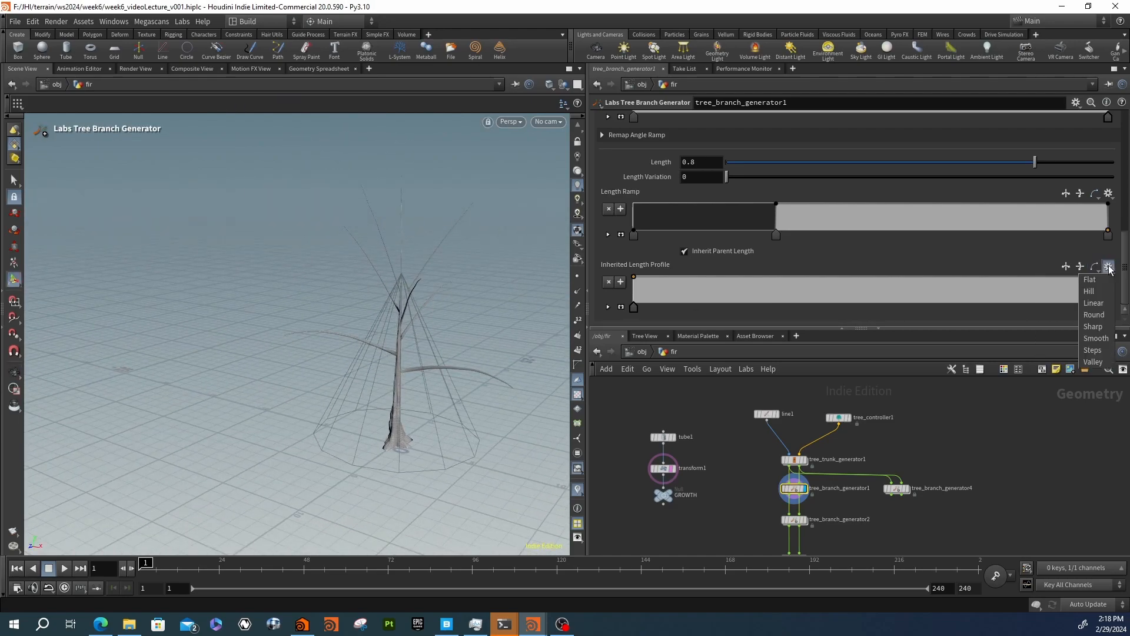
left_click(1105, 305)
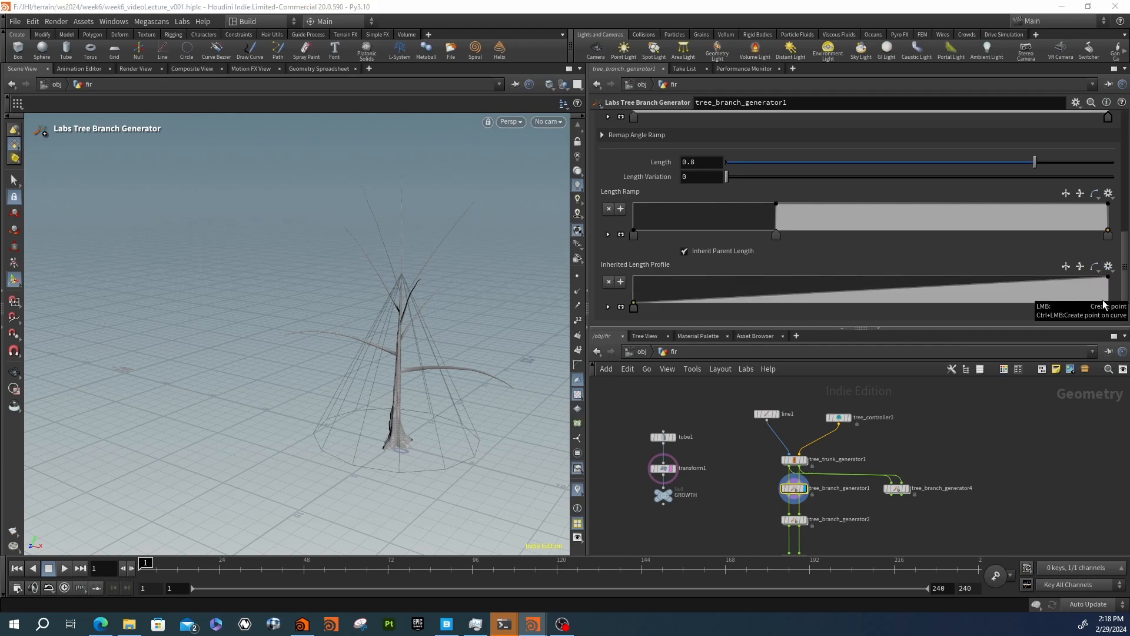
Try a low point near the end of the Inherited Length Profile and inspect the branch lengths
left_click(1069, 299)
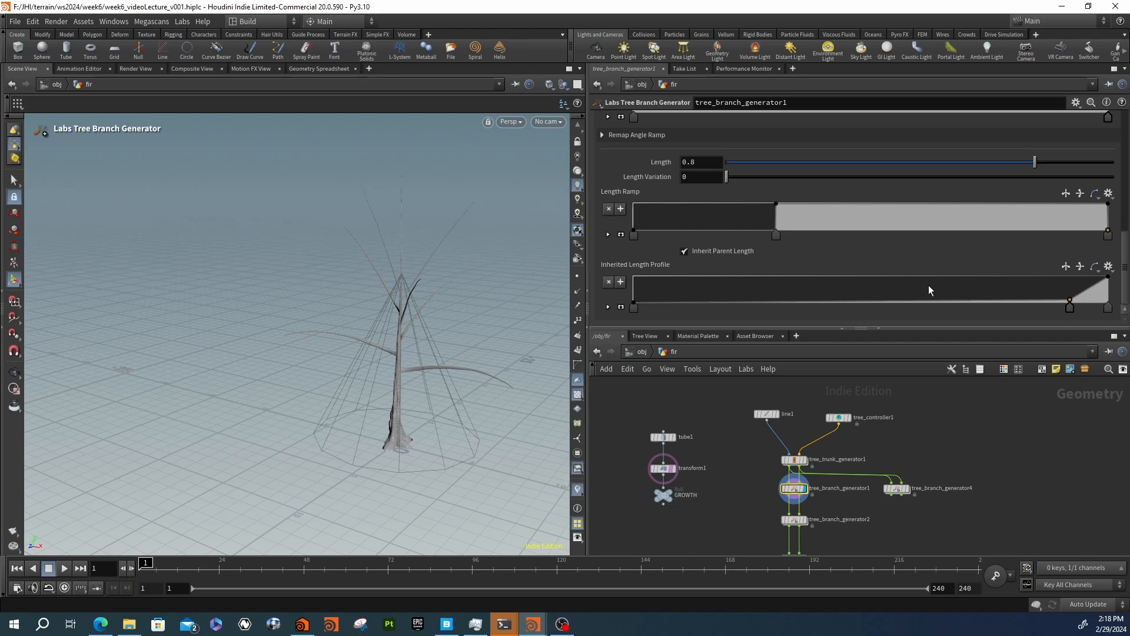
right_click_drag(460, 322, 512, 318, "alt")
left_click_drag(512, 318, 465, 288, "alt")
right_click_drag(471, 283, 343, 263, "alt")
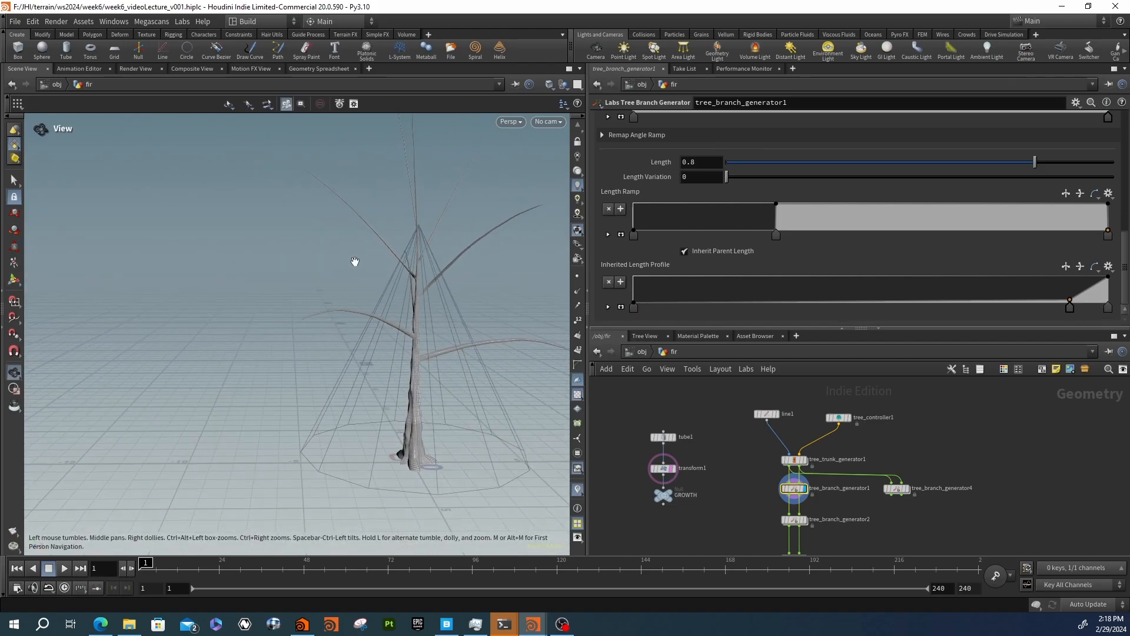
middle_click_drag(465, 262, 391, 304, "alt")
Toggle Inherit Parent Length off and on again, and restore the Inherited Length Profile's Linear preset
left_click(686, 256)
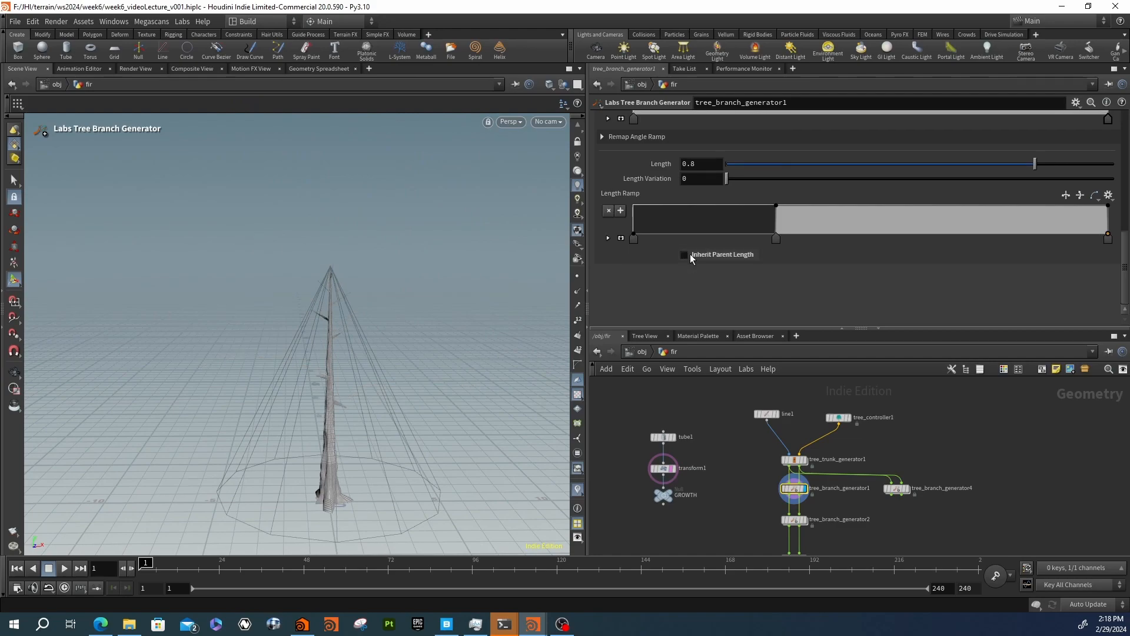
left_click(684, 254)
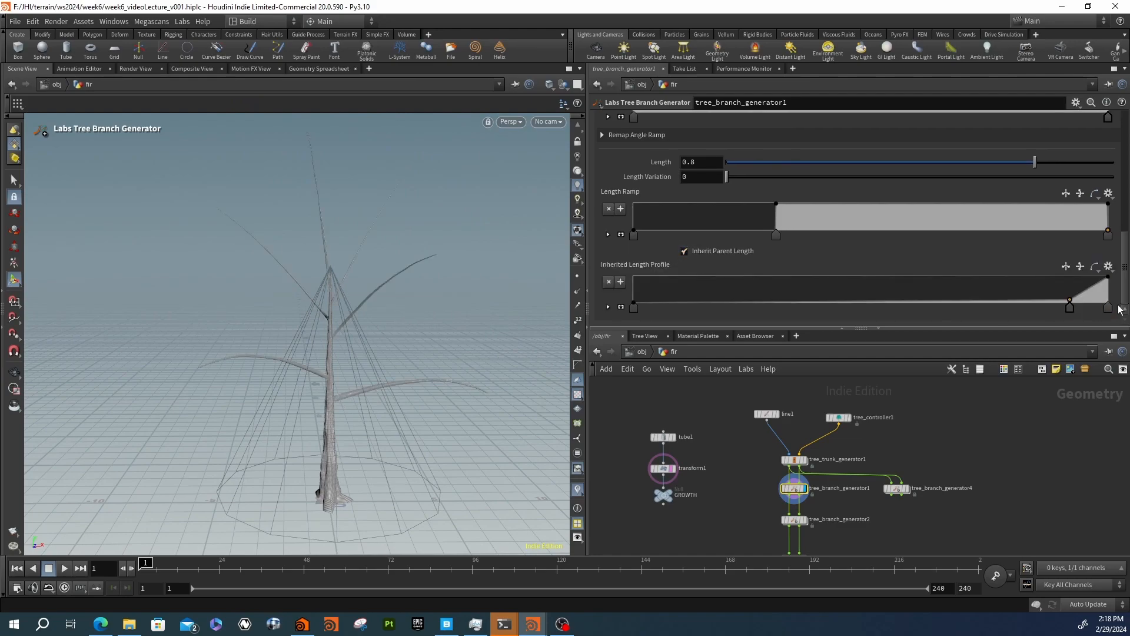
left_click(1109, 268)
left_click(1094, 303)
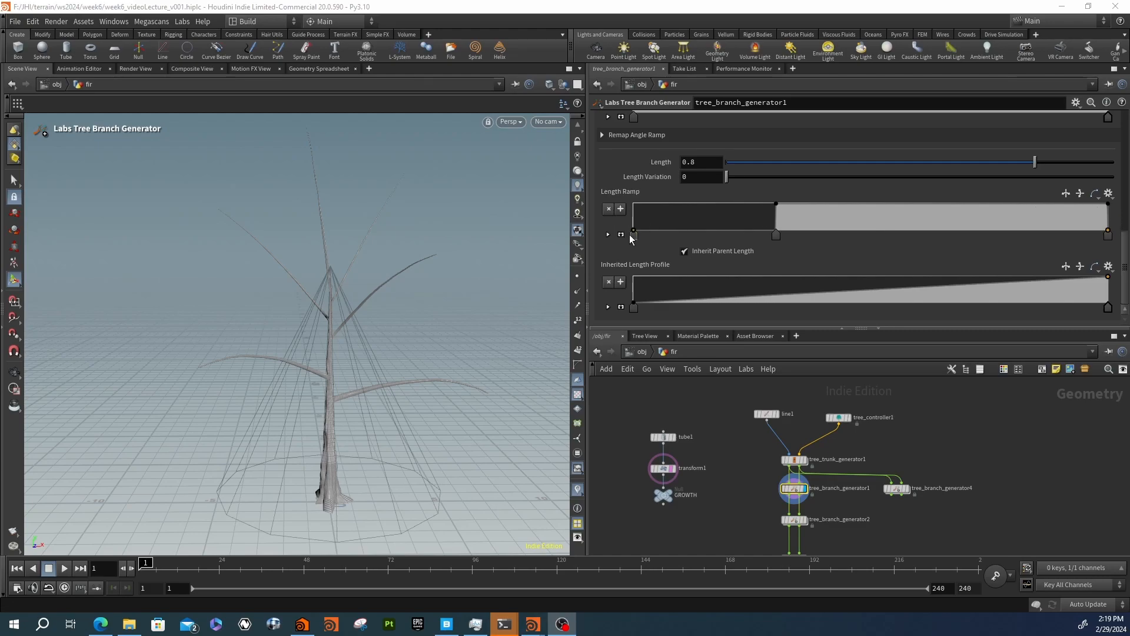
Expand the Length Ramp's point settings, select point 3, and lower its value to 0.027
left_click(608, 236)
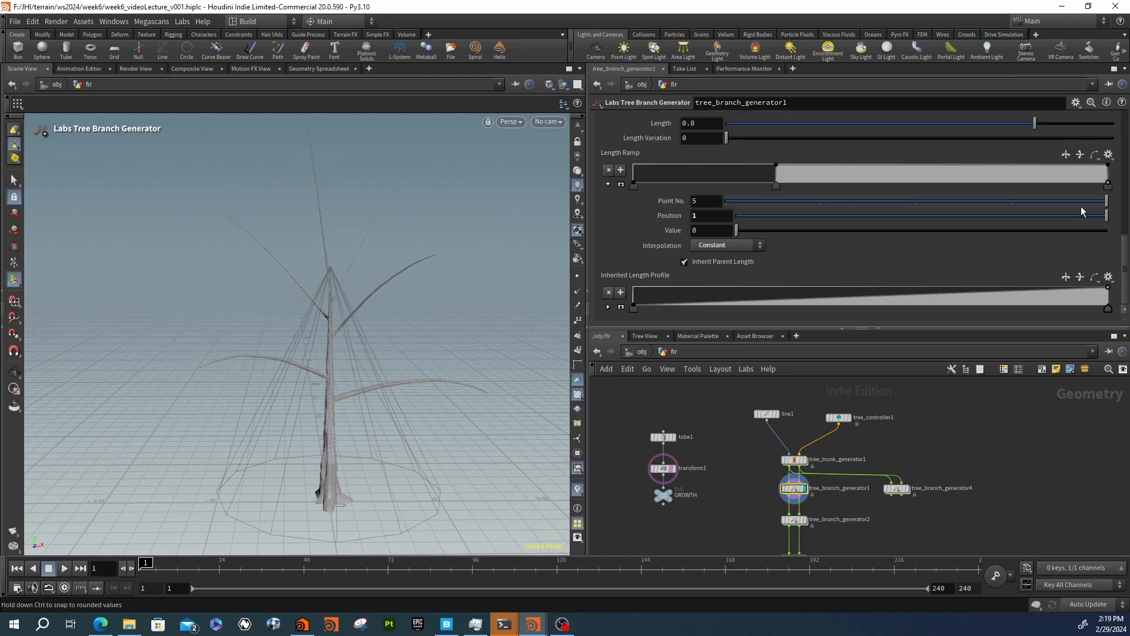
left_click_drag(1005, 201, 1101, 190)
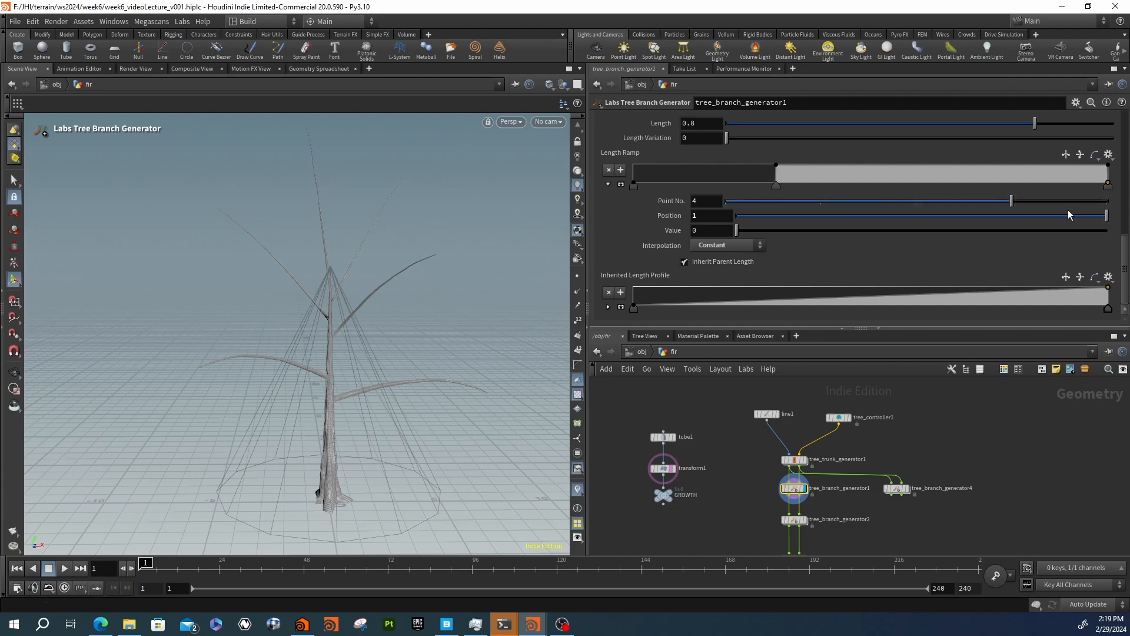
left_click_drag(1099, 206, 928, 207)
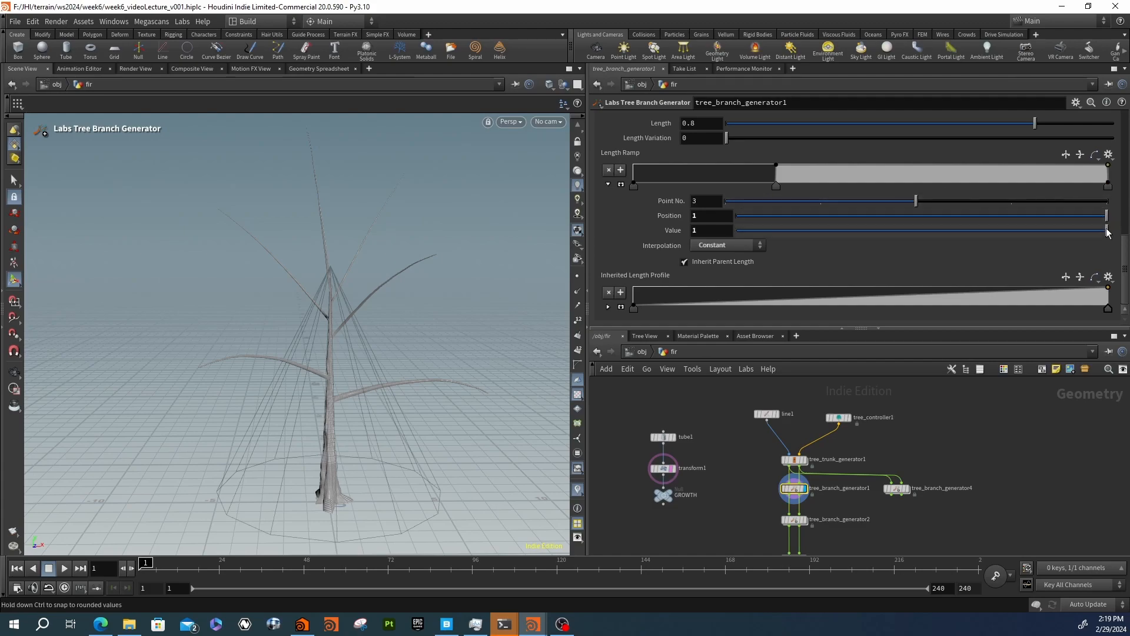
left_click_drag(1071, 231, 748, 238)
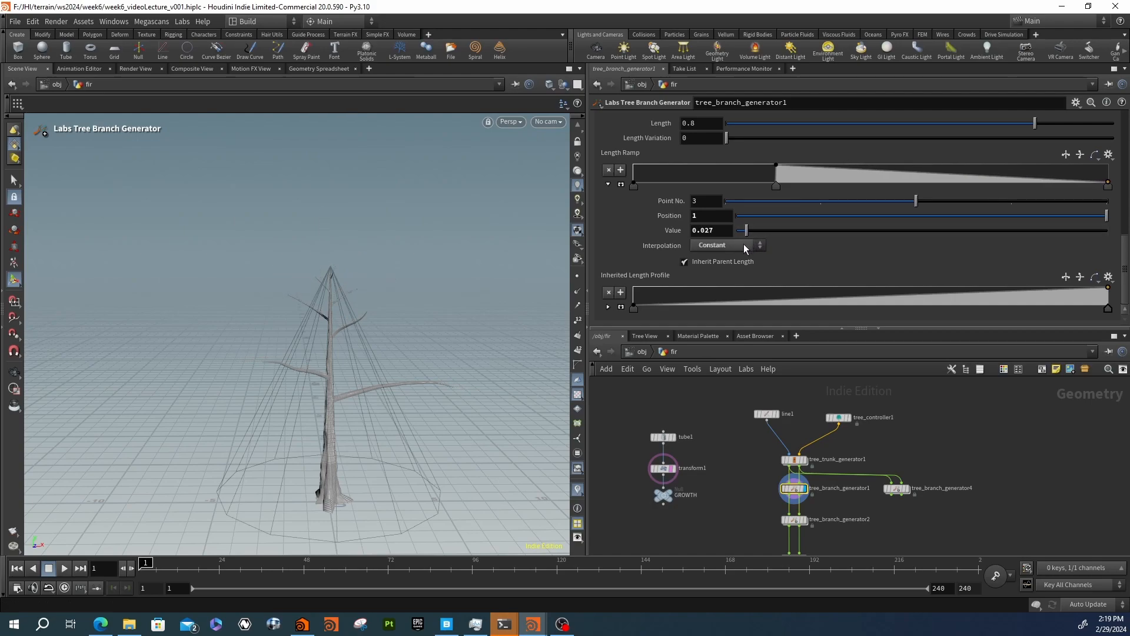
key("Escape")
left_click_drag(228, 272, 196, 253)
right_click_drag(197, 253, 253, 276)
left_click_drag(265, 278, 280, 168)
key("Escape")
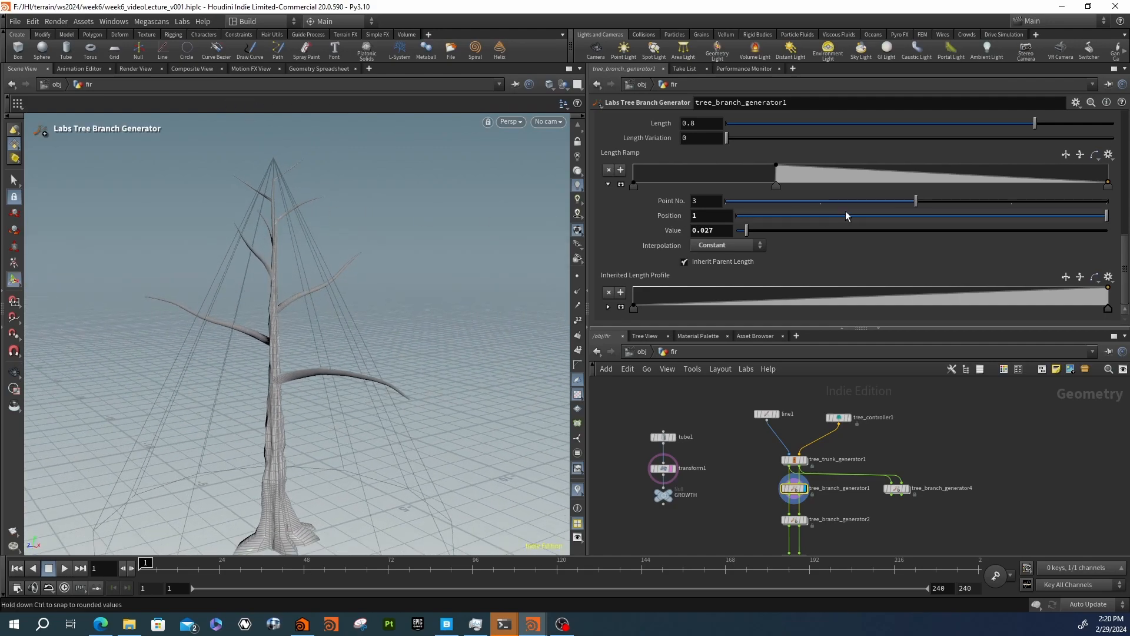
Set the value of the Length Ramp's point 3 to exactly 0
left_click_drag(713, 232, 692, 231)
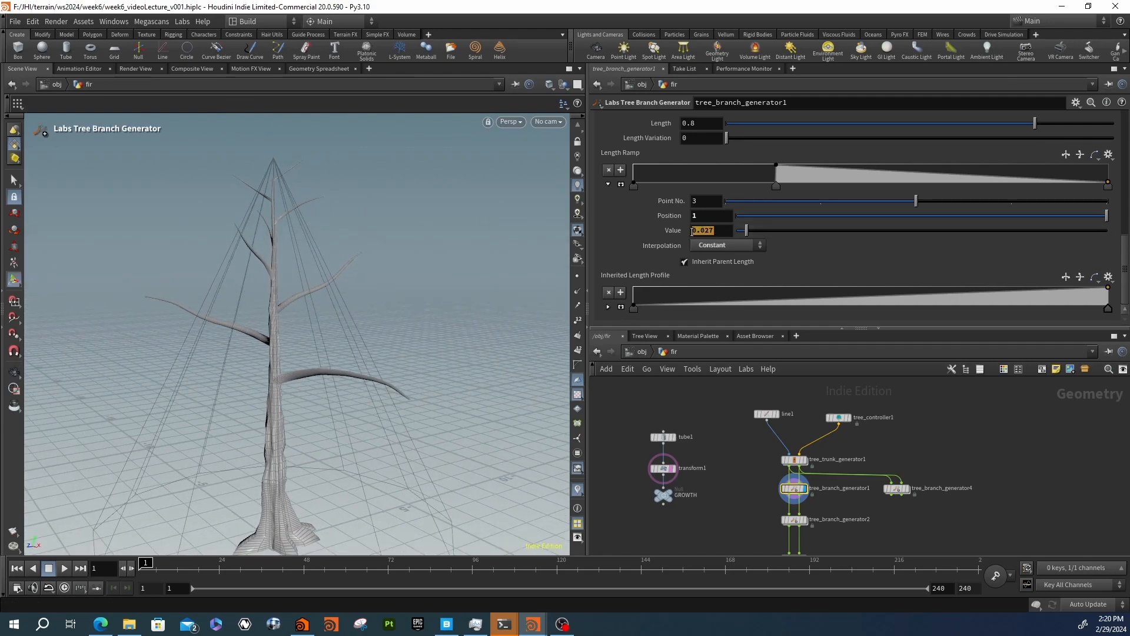
type("0")
key("Return")
left_click_drag(308, 186, 335, 209, "alt")
scroll(366, 186, "up", 4)
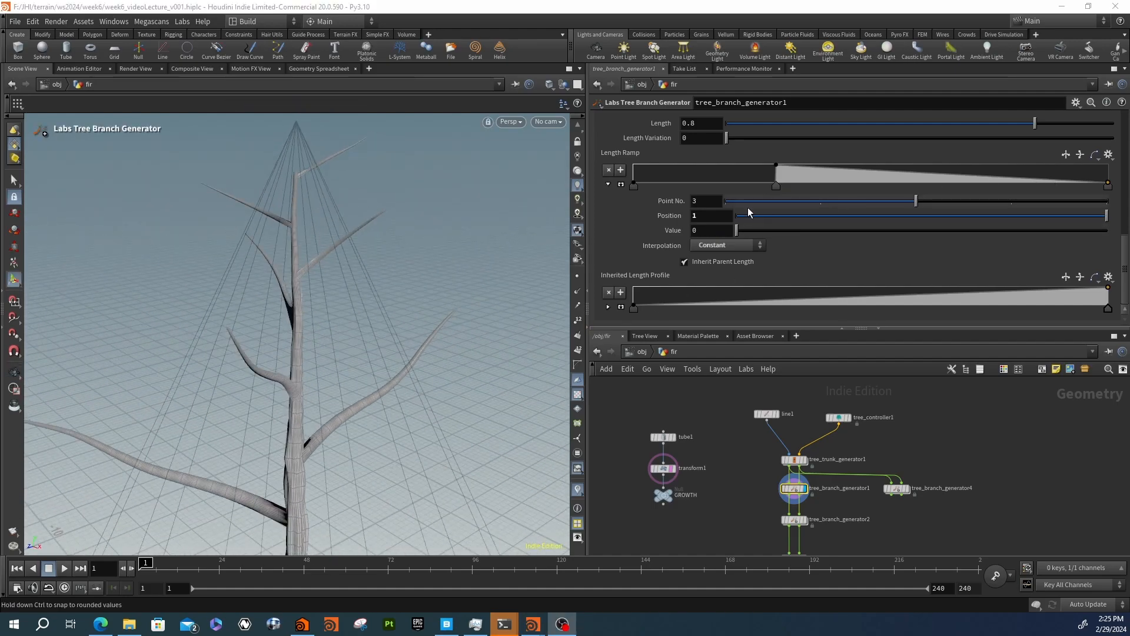
Set the Branching Angle of the first branch generator to 90
scroll(646, 237, "up", 3)
scroll(644, 230, "up", 6)
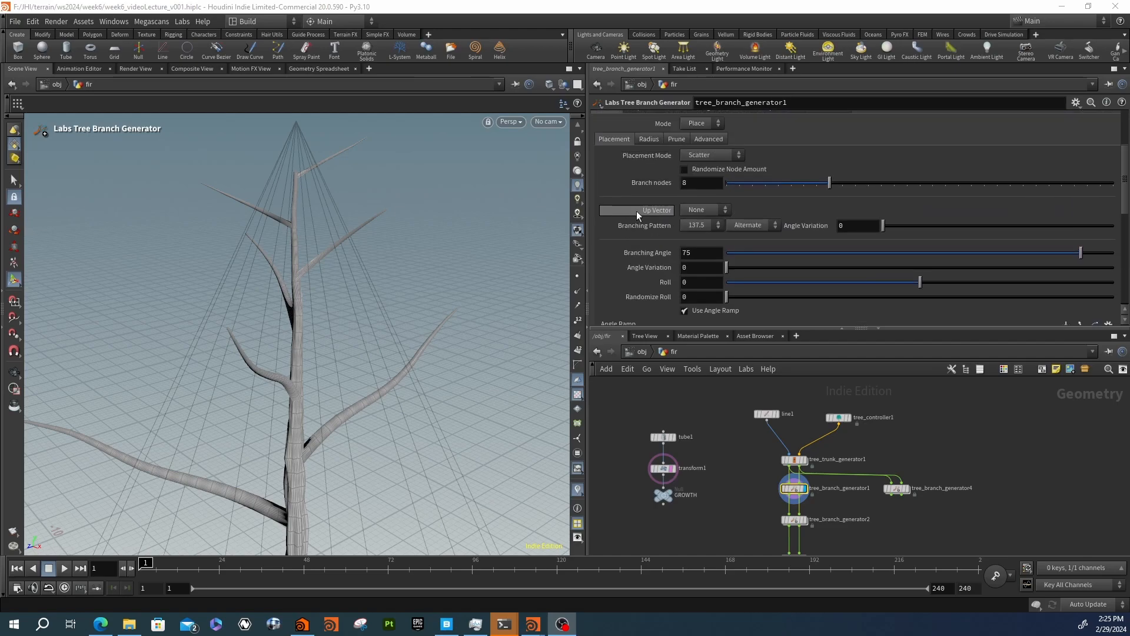
scroll(632, 206, "up", 1)
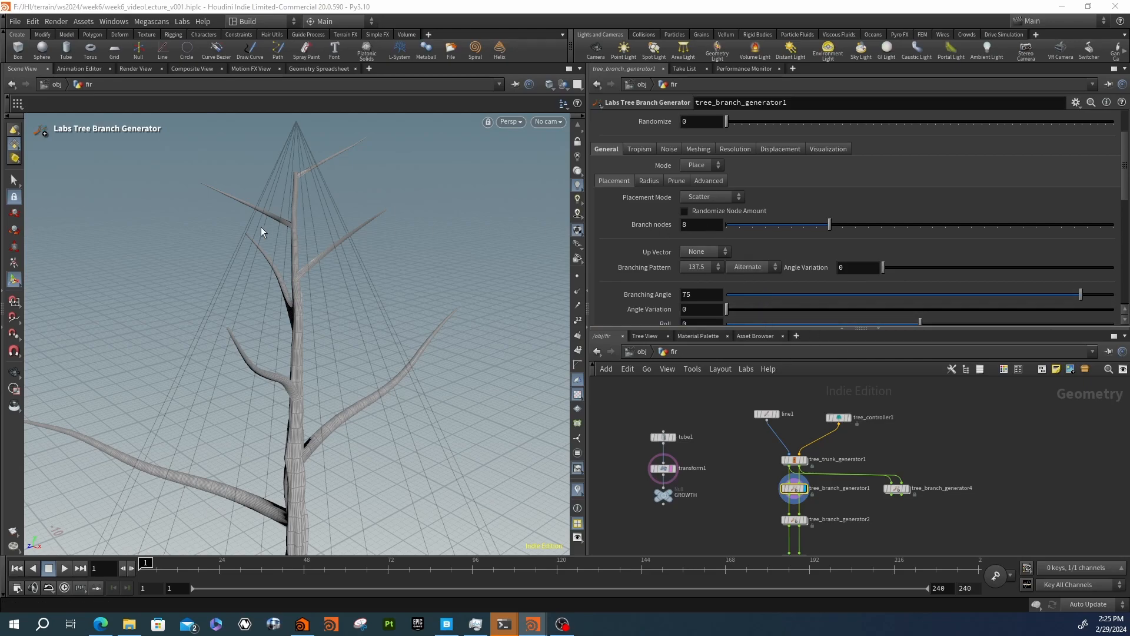
key("Escape")
left_click_drag(358, 215, 330, 253)
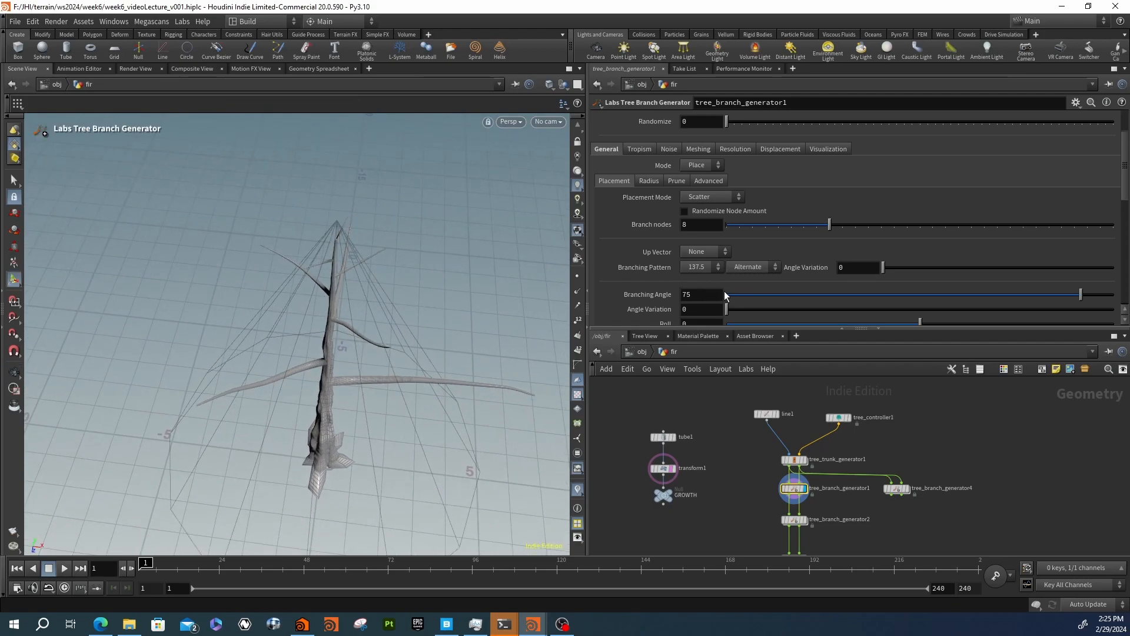
scroll(662, 294, "down", 1)
left_click(703, 272)
key("Return")
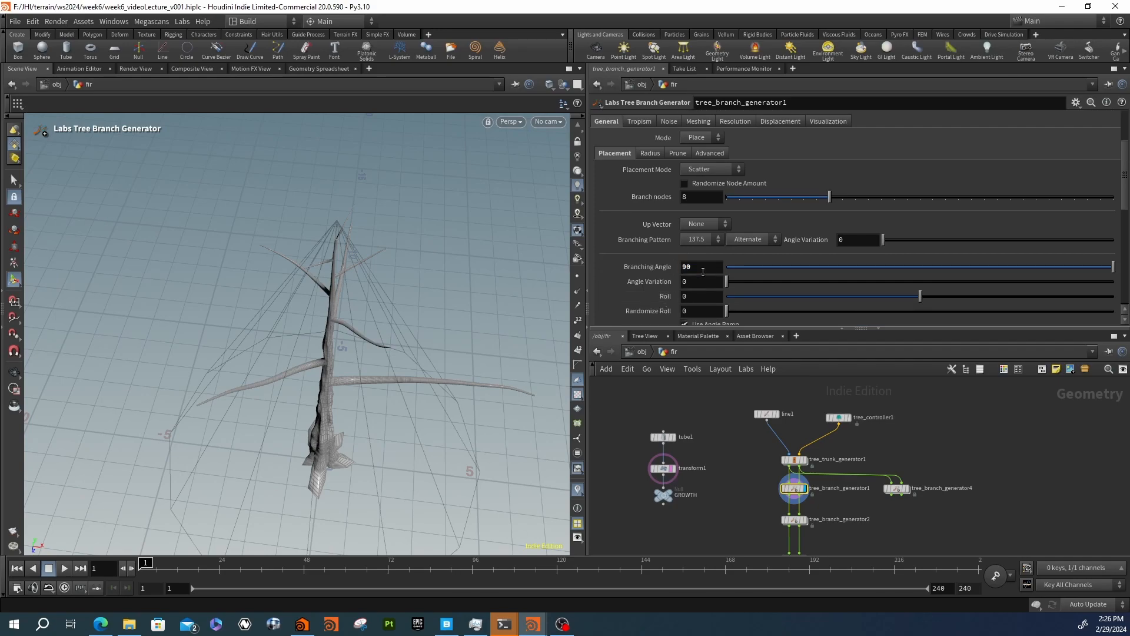
Try the Opposite branching pattern and inspect how the branches pair up along the trunk
left_click_drag(300, 278, 335, 334, "alt")
middle_click_drag(335, 334, 304, 327, "alt")
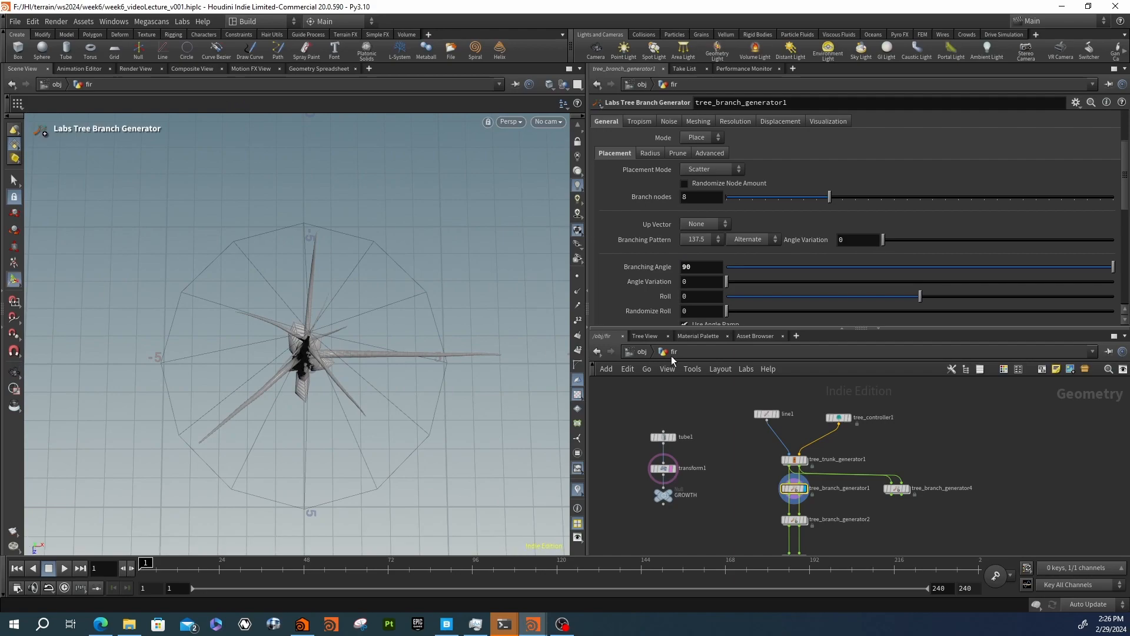
left_click(744, 238)
left_click(754, 260)
left_click_drag(309, 332, 352, 231, "alt")
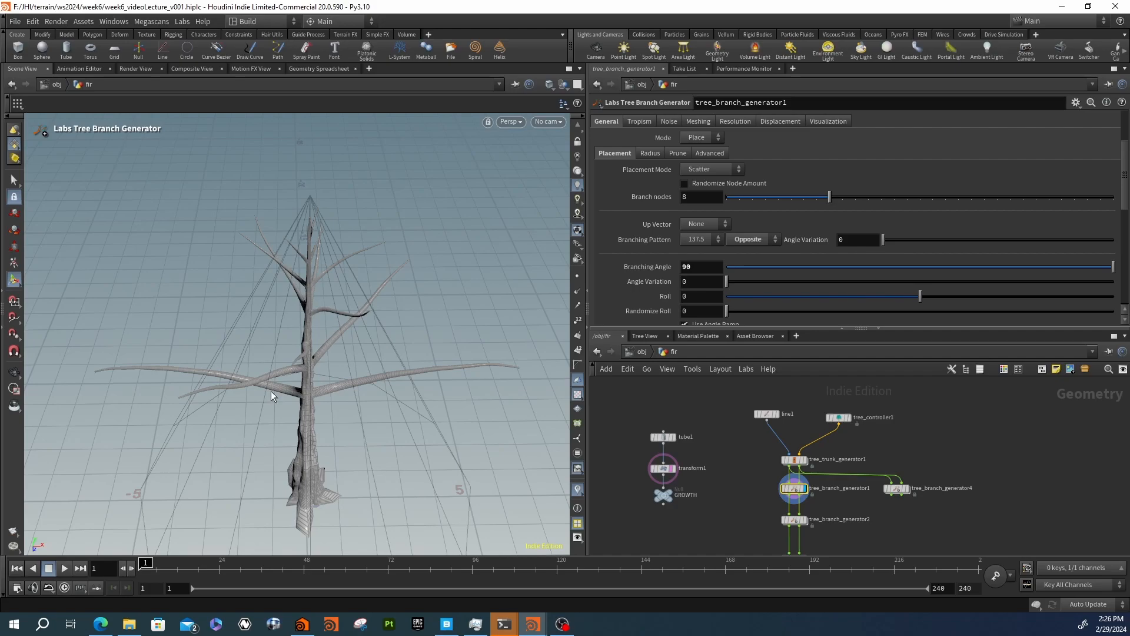
left_click_drag(270, 391, 174, 278, "alt")
right_click_drag(175, 278, 432, 341, "alt")
left_click_drag(431, 341, 259, 369, "alt")
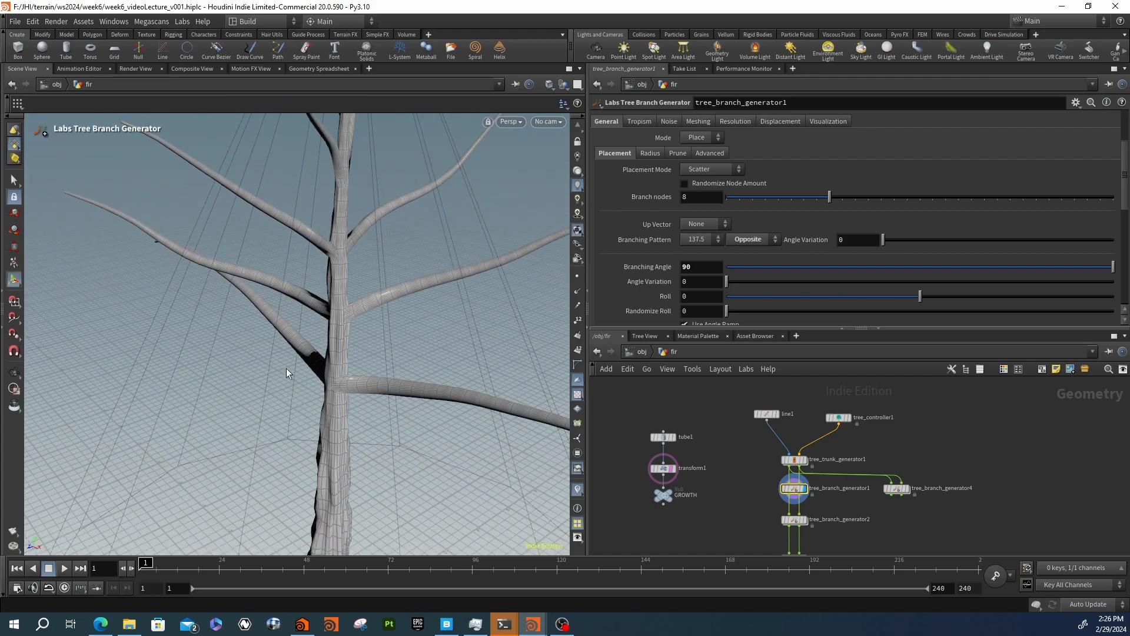
Change the branching pattern to Radial and view the tree from above
left_click(743, 239)
left_click(750, 274)
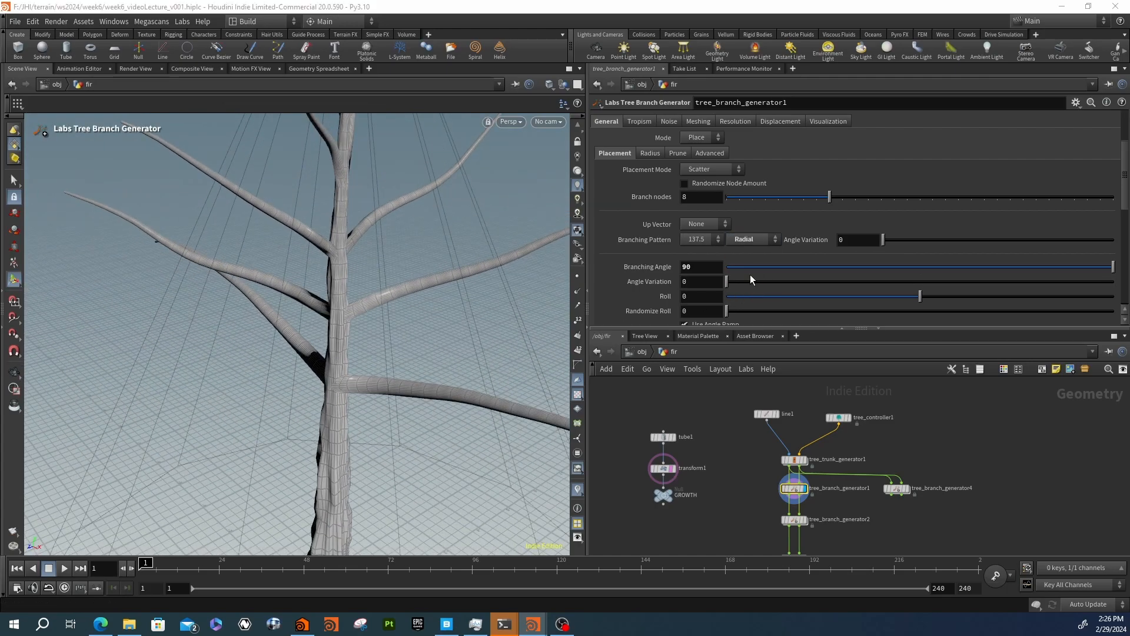
left_click_drag(352, 349, 366, 306, "alt")
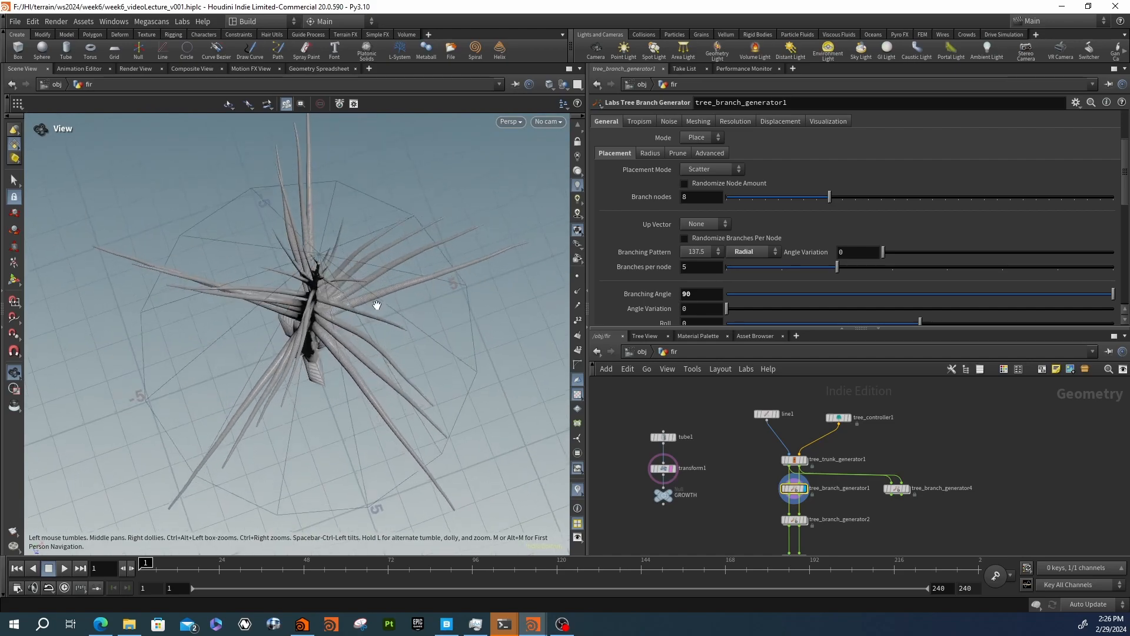
Shift the Length Ramp's point 2 to a position of about 0.12 so that branches start lower on the trunk
left_click_drag(312, 348, 327, 243)
scroll(377, 284, "down", 3)
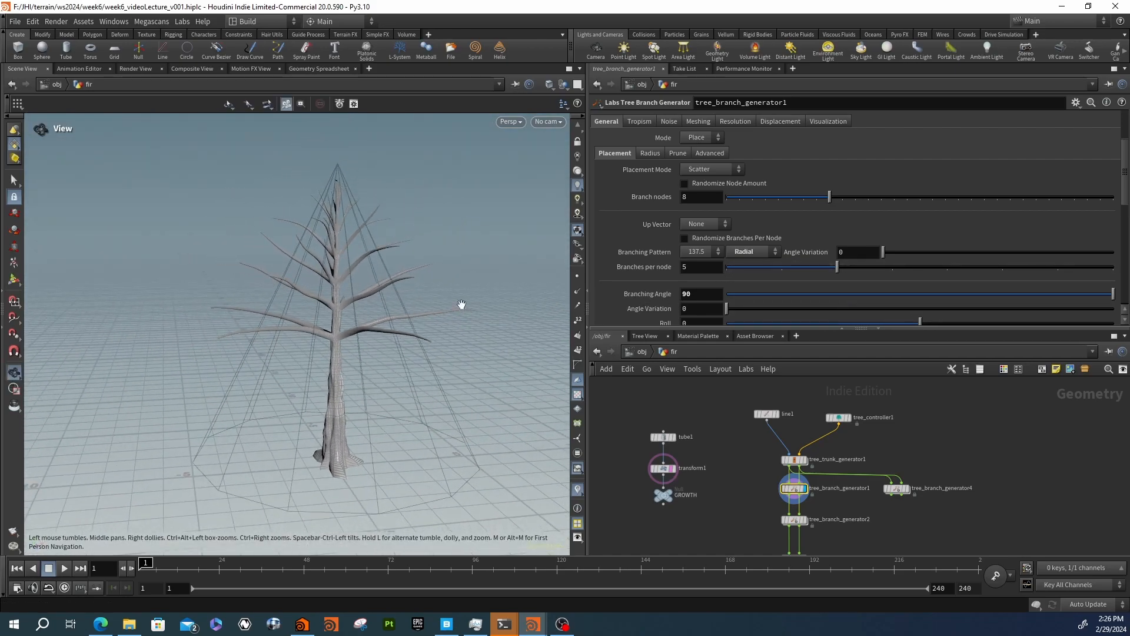
scroll(616, 272, "down", 2)
scroll(626, 281, "down", 4)
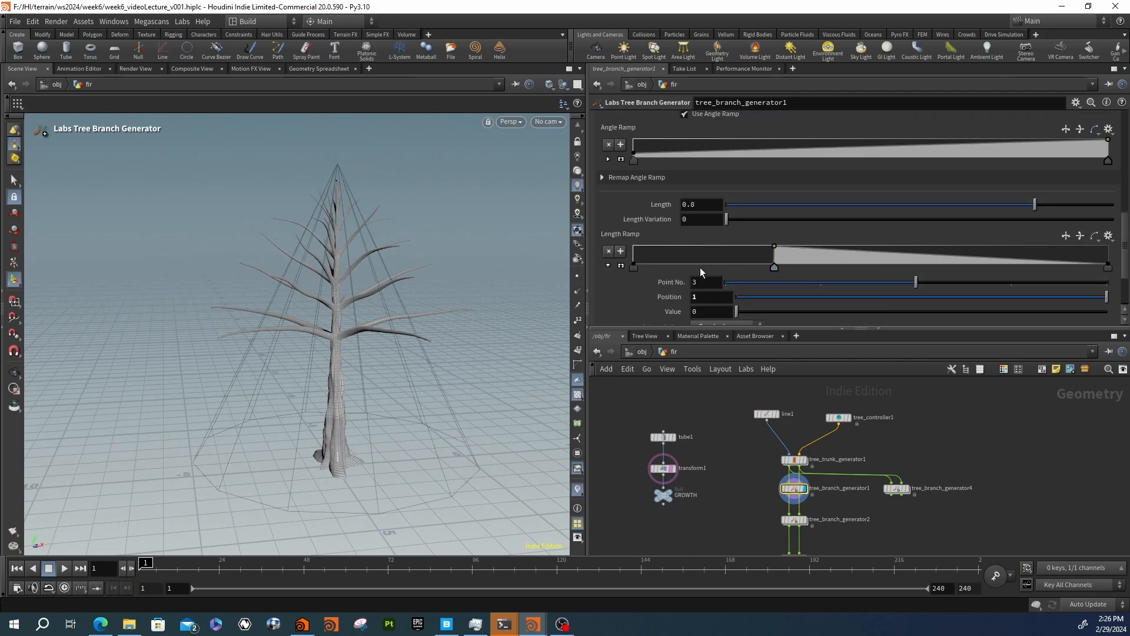
left_click(700, 267)
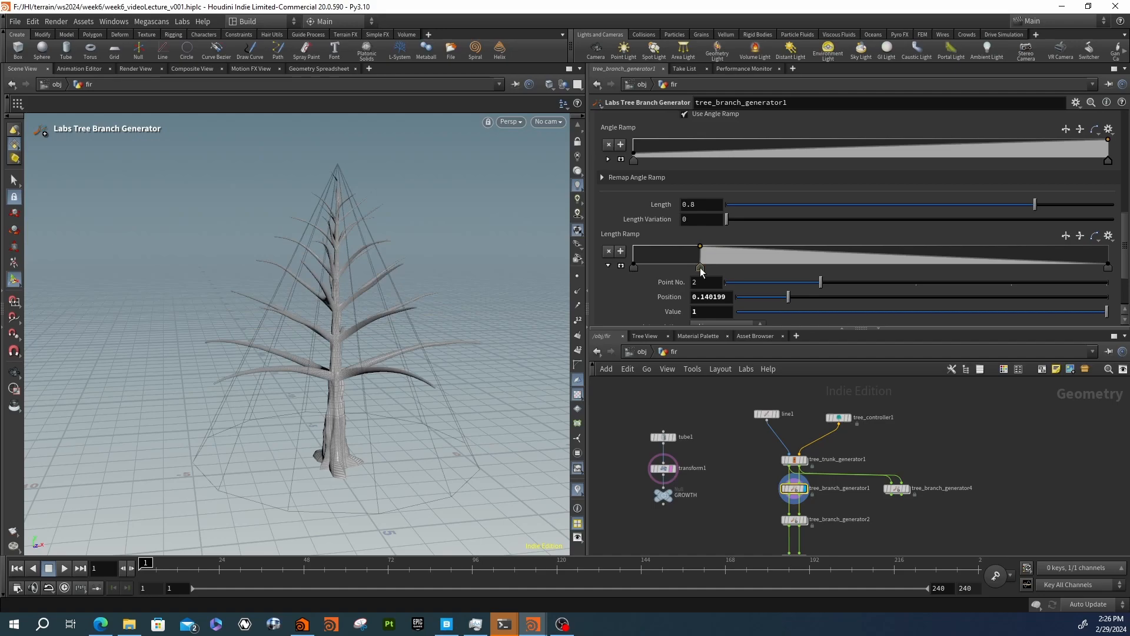
left_click_drag(701, 268, 690, 268)
Try increasing values such as 12.7 and 44.1 for the Branching Angle's Angle Variation and inspect the tree from above and the side
left_click_drag(225, 370, 187, 368, "alt")
right_click_drag(187, 369, 281, 362, "alt")
left_click_drag(281, 362, 394, 391, "alt")
right_click_drag(394, 391, 238, 371, "alt")
left_click_drag(237, 371, 341, 462, "alt")
scroll(652, 266, "up", 3)
scroll(651, 267, "up", 3)
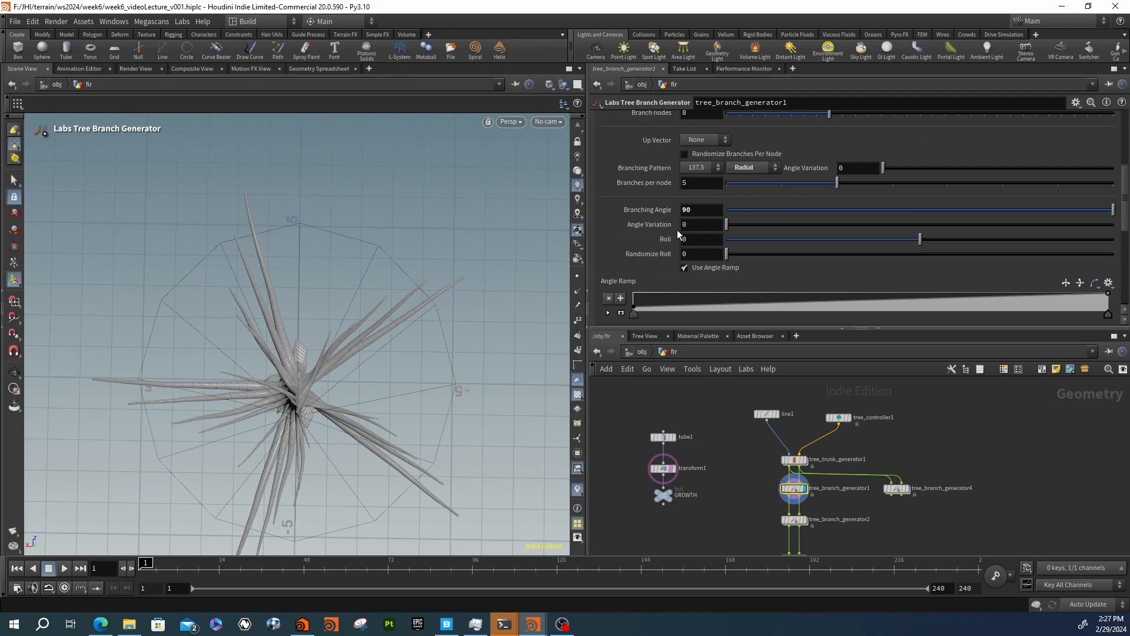
left_click_drag(728, 224, 759, 224)
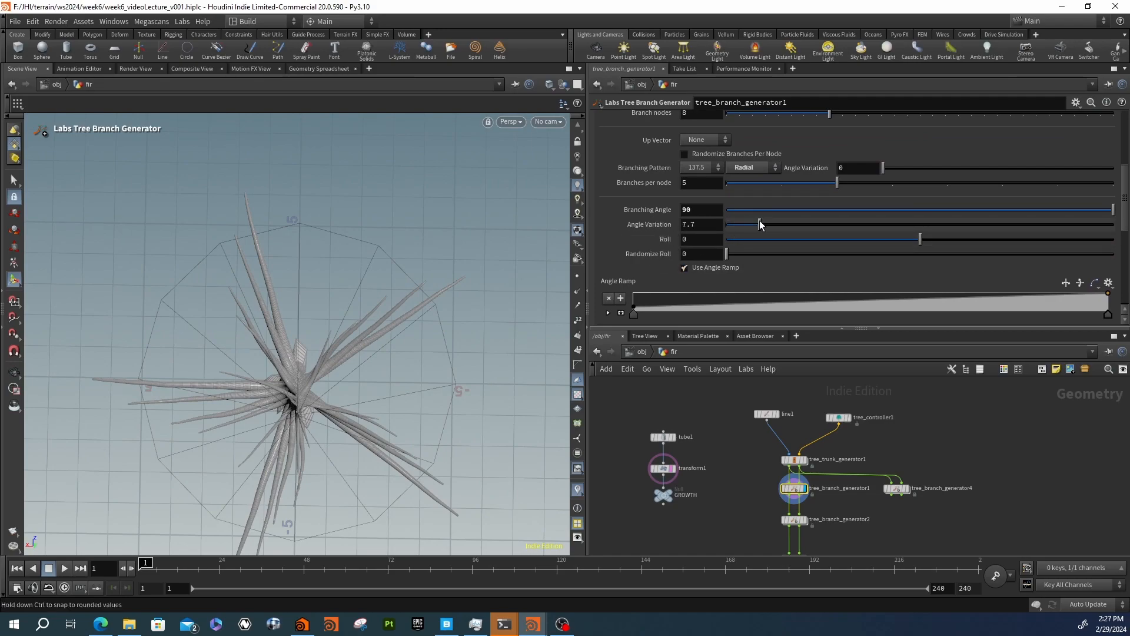
left_click(772, 222)
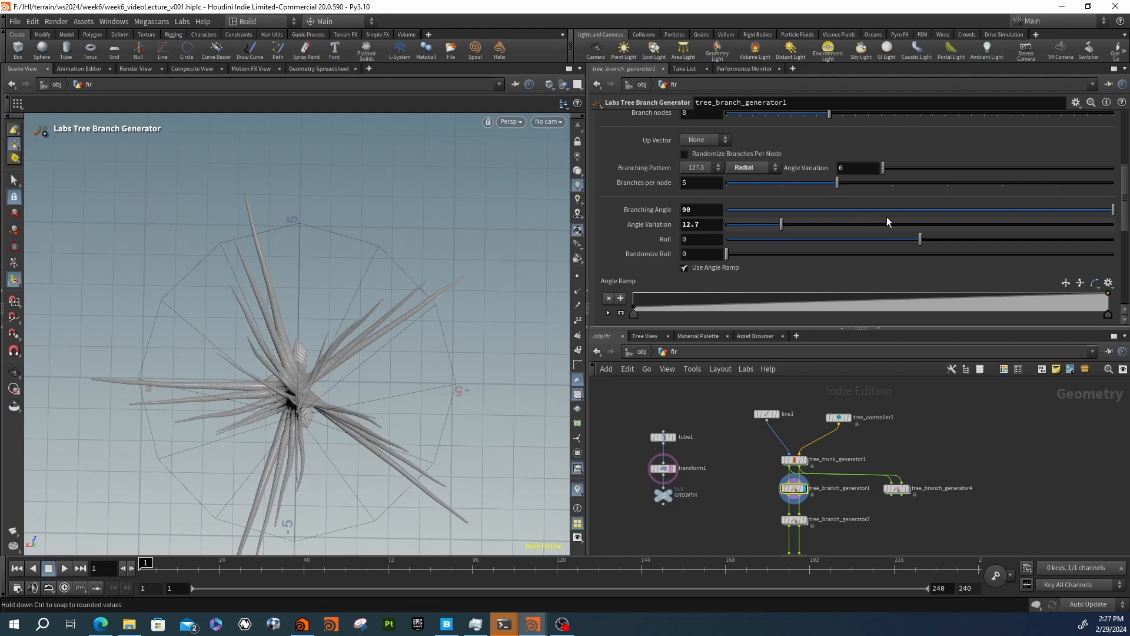
left_click(934, 224)
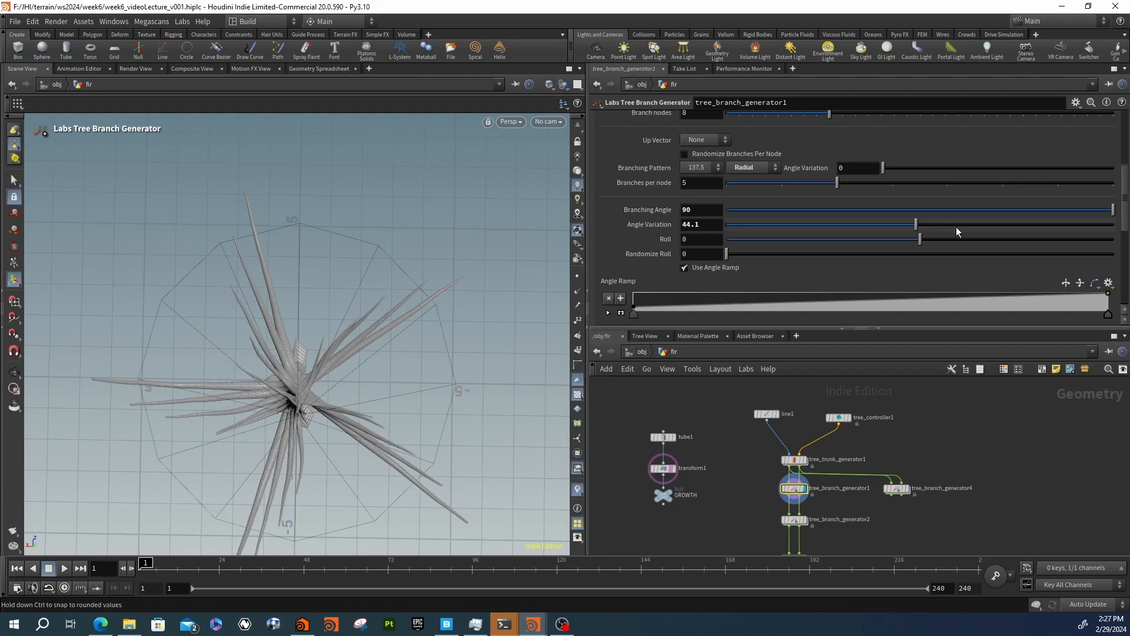
left_click(998, 225)
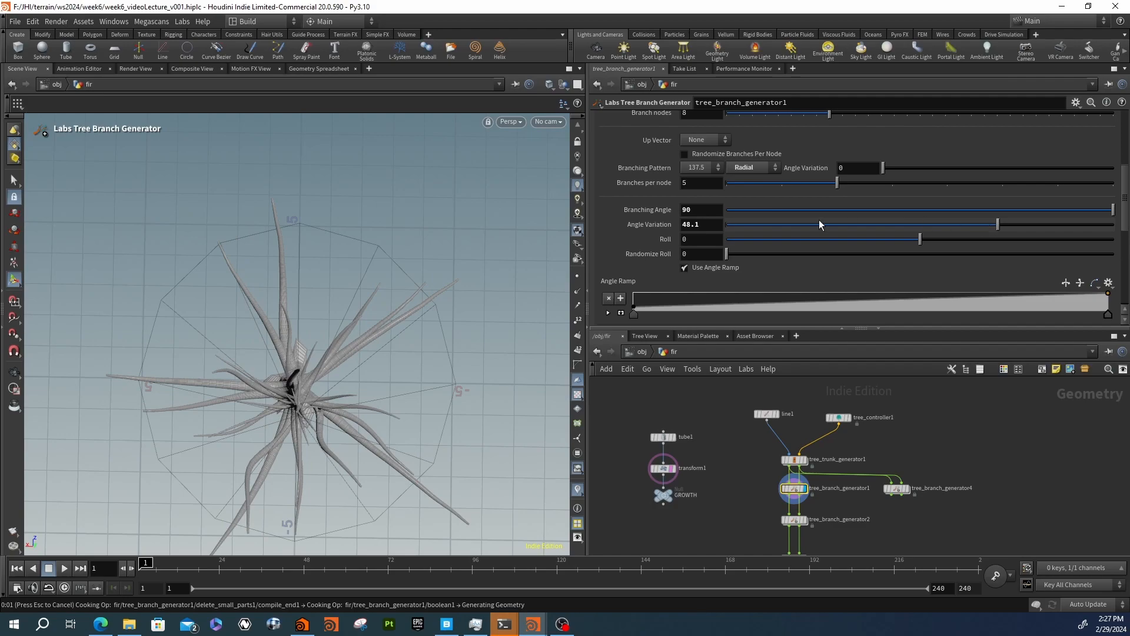
key("Escape")
left_click_drag(329, 394, 328, 282)
key("Return")
Reset the Branching Angle's Angle Variation to 0
left_click(707, 224)
double_click(706, 224)
type("0")
key("Return")
Try a branch Roll of -127, and reset the Roll to 0
left_click_drag(265, 312, 301, 311, "alt")
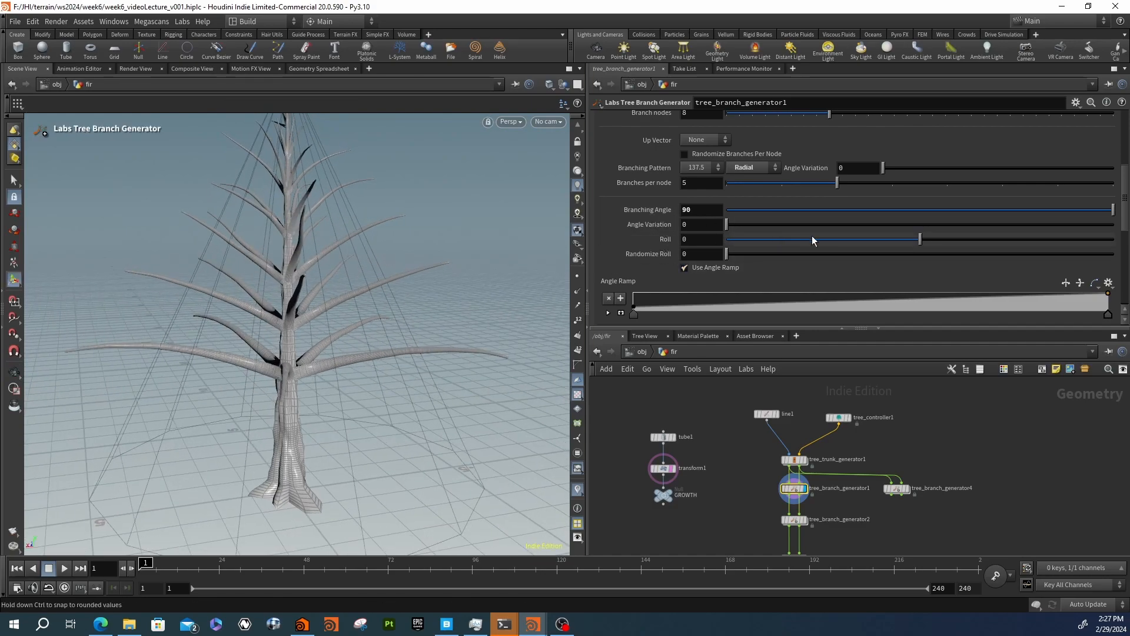
left_click_drag(906, 241, 852, 241)
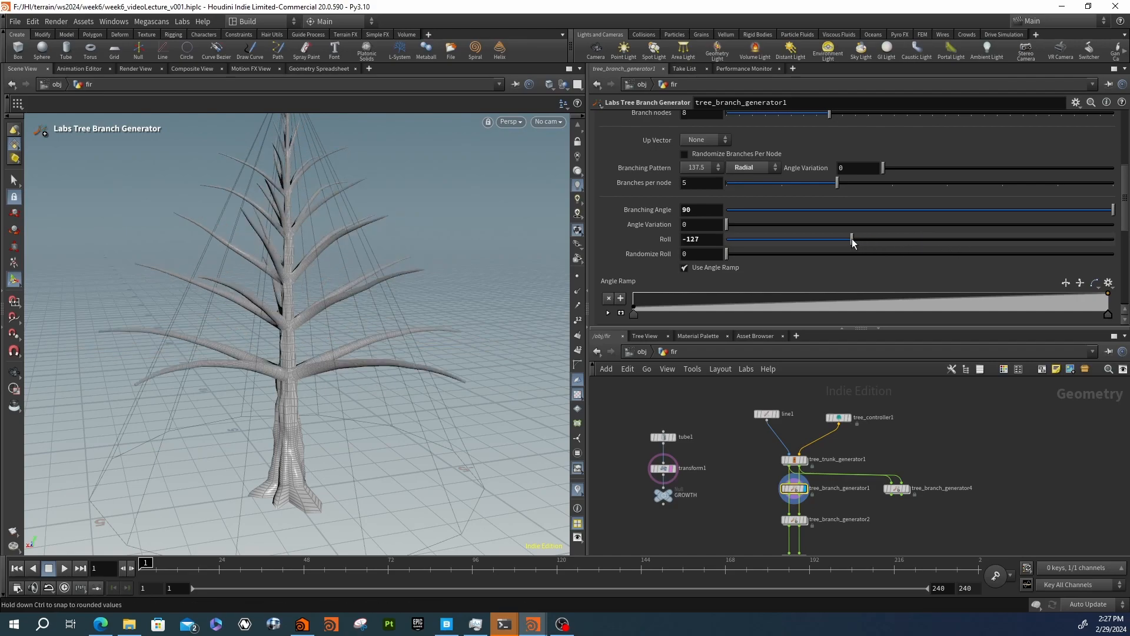
double_click(707, 237)
type("0")
key("Return")
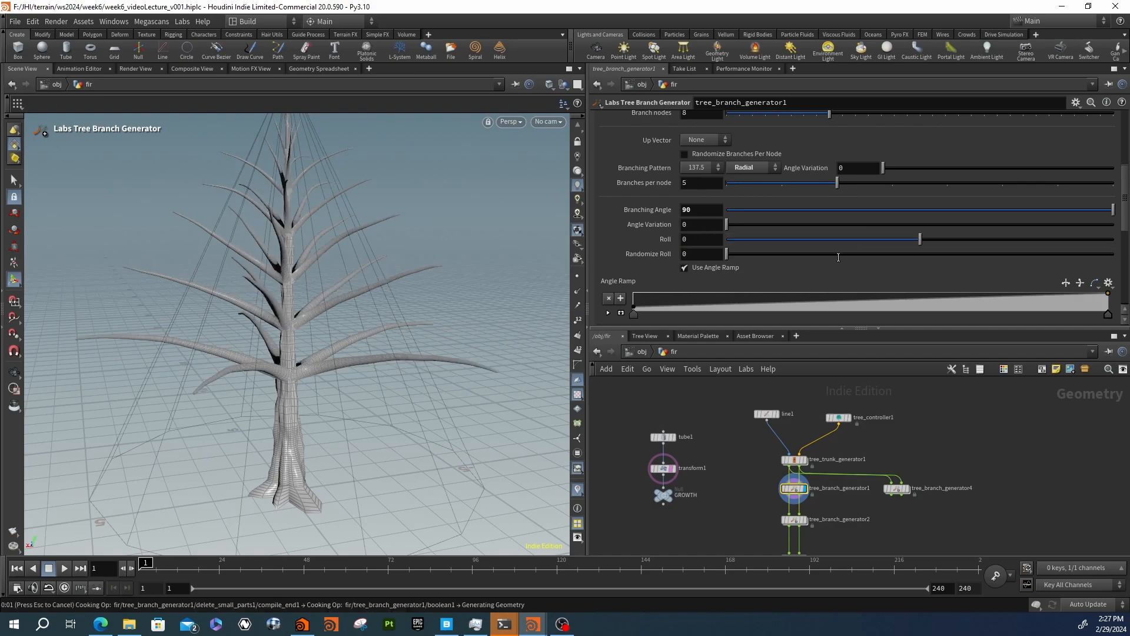
Try a Randomize Roll of 334.8 and inspect the branch distribution from above
left_click_drag(726, 254, 1086, 258)
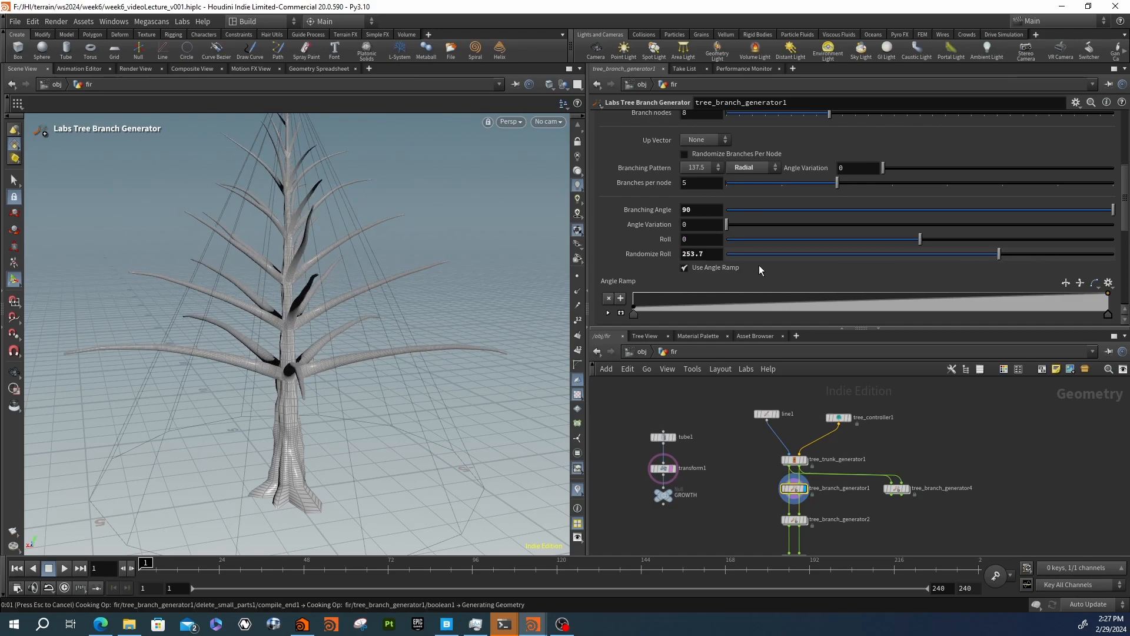
key("Escape")
left_click_drag(306, 255, 359, 303)
right_click_drag(360, 303, 288, 290)
left_click_drag(288, 291, 355, 287)
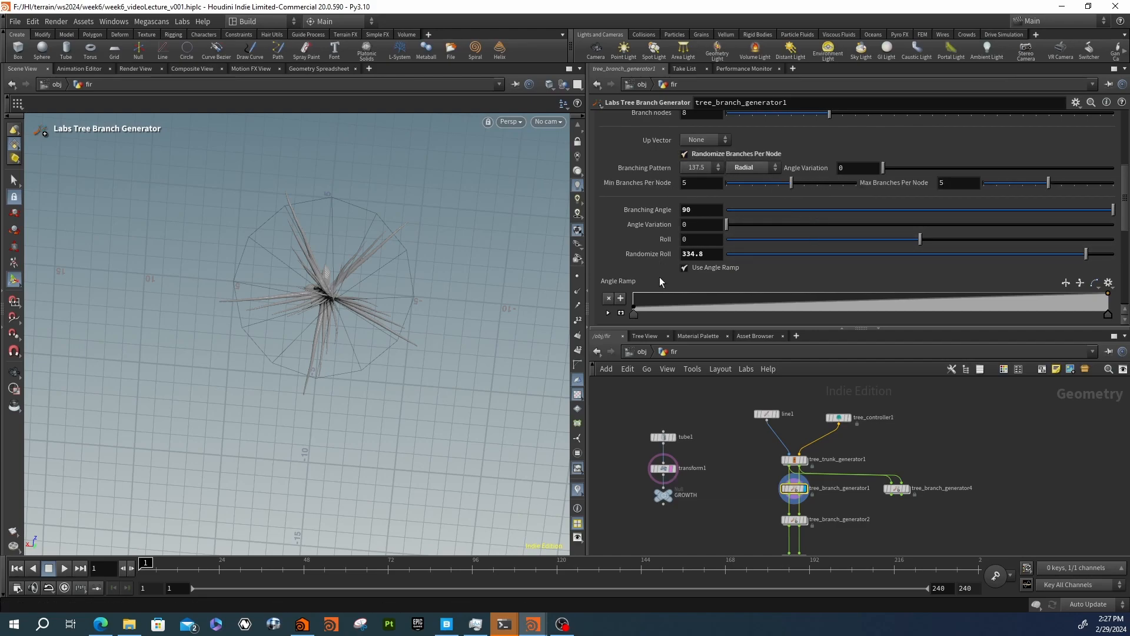
Turn off Randomize Branches Per Node and reset Randomize Roll to 0
double_click(862, 169)
left_click(732, 152)
double_click(858, 170)
double_click(718, 253)
type("0")
key("Return")
Set the Radial Branching Pattern's Angle Variation to 45 and inspect the tree from the side
double_click(852, 170)
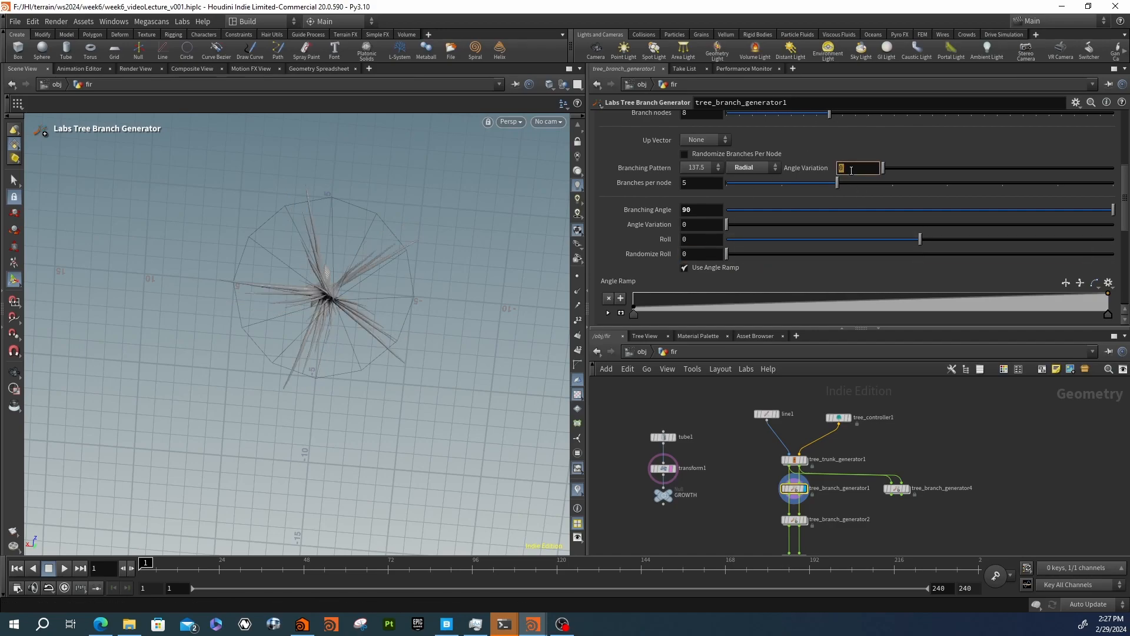
type("45")
key("Return")
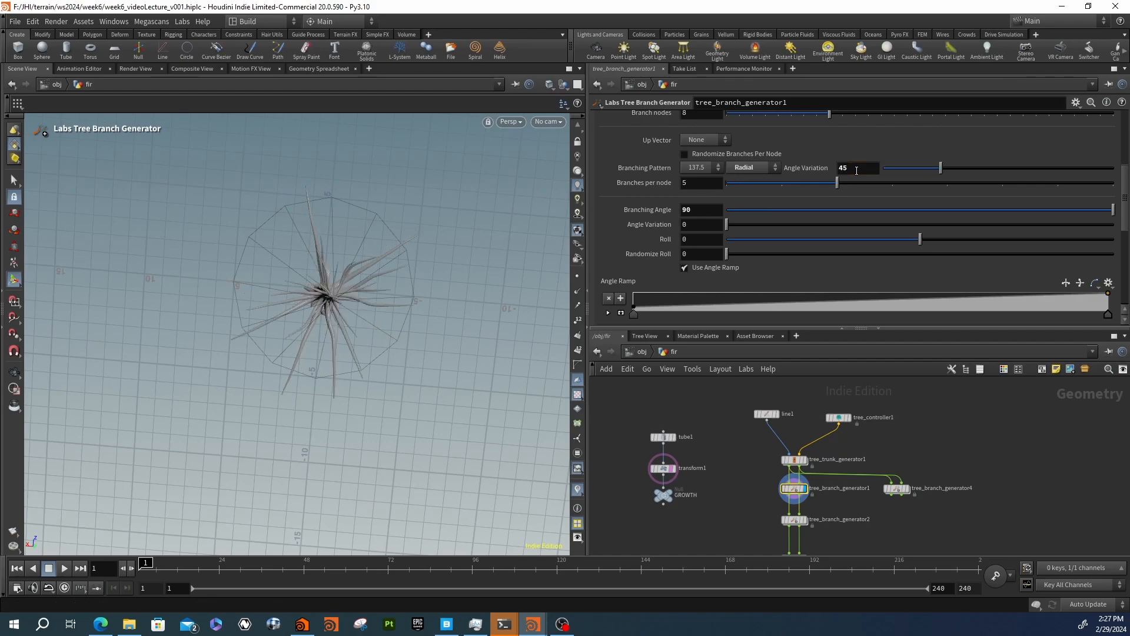
key("Escape")
left_click_drag(361, 286, 408, 282)
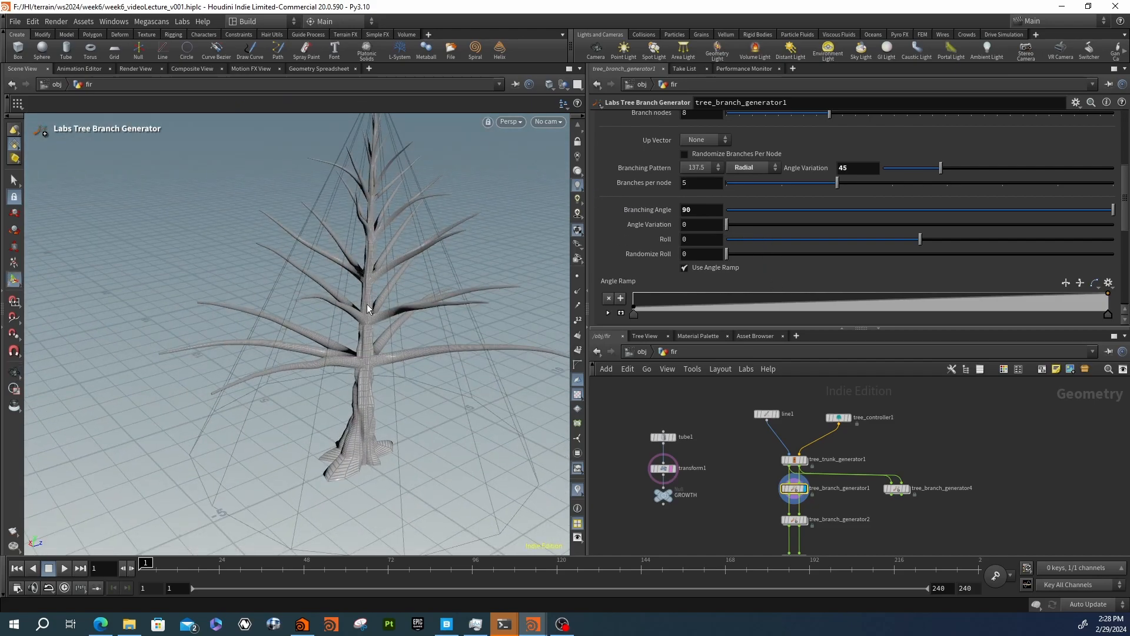
left_click(869, 169)
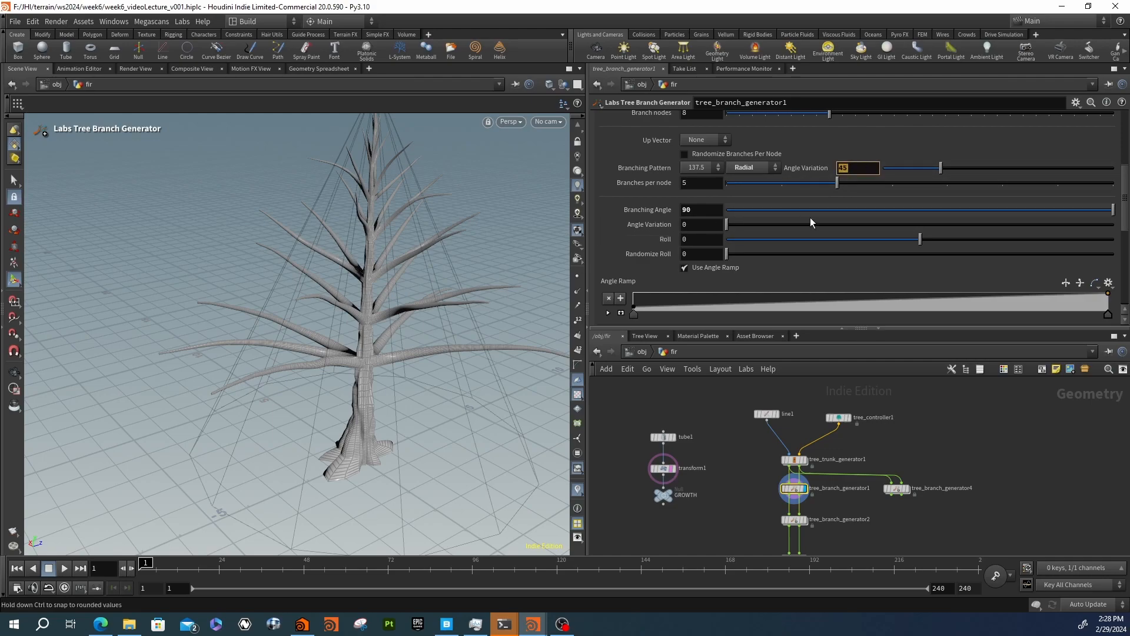
Change the Branching Pattern to Opposite
scroll(792, 217, "up", 2)
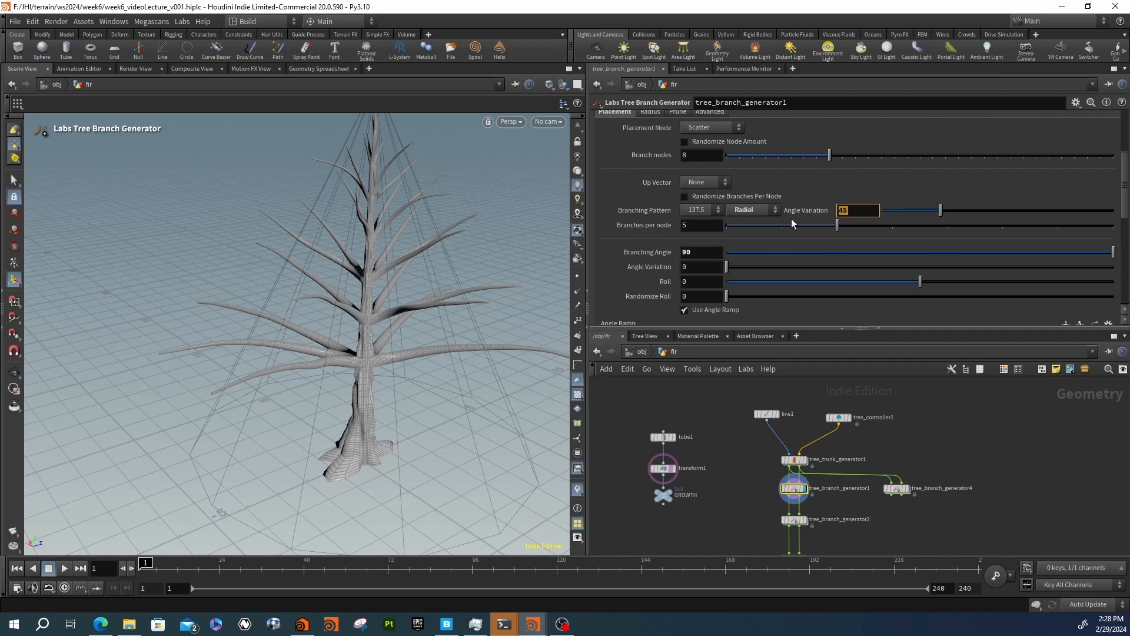
left_click(751, 212)
left_click(751, 236)
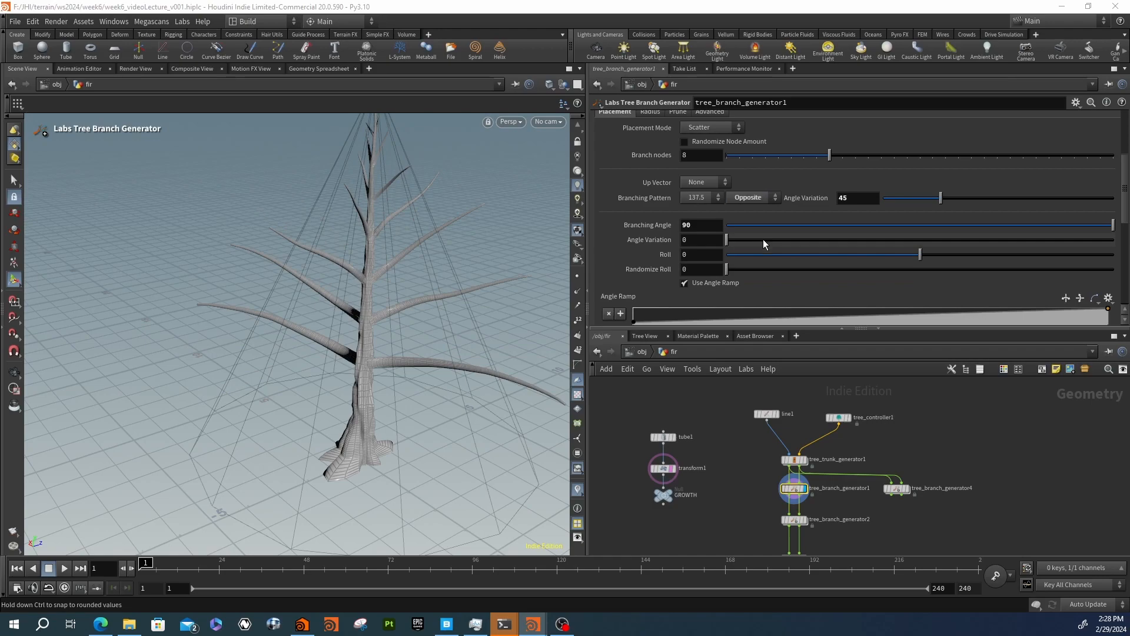
Switch the Up Vector to Custom with 0, 1, 0 and inspect the branch directions from several sides
left_click(694, 183)
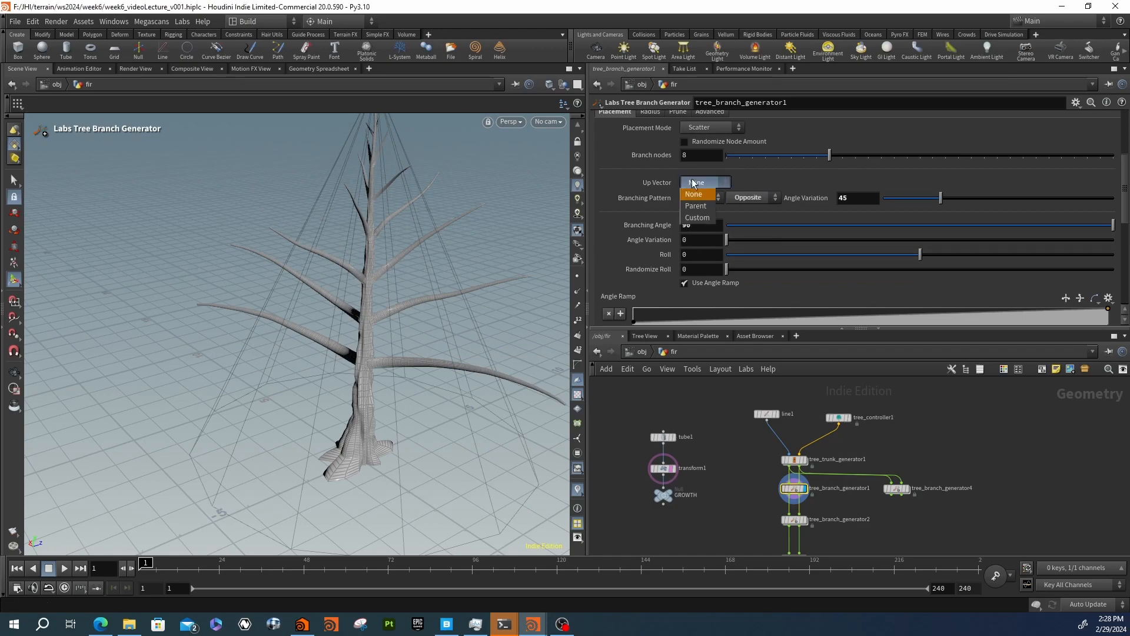
left_click(696, 219)
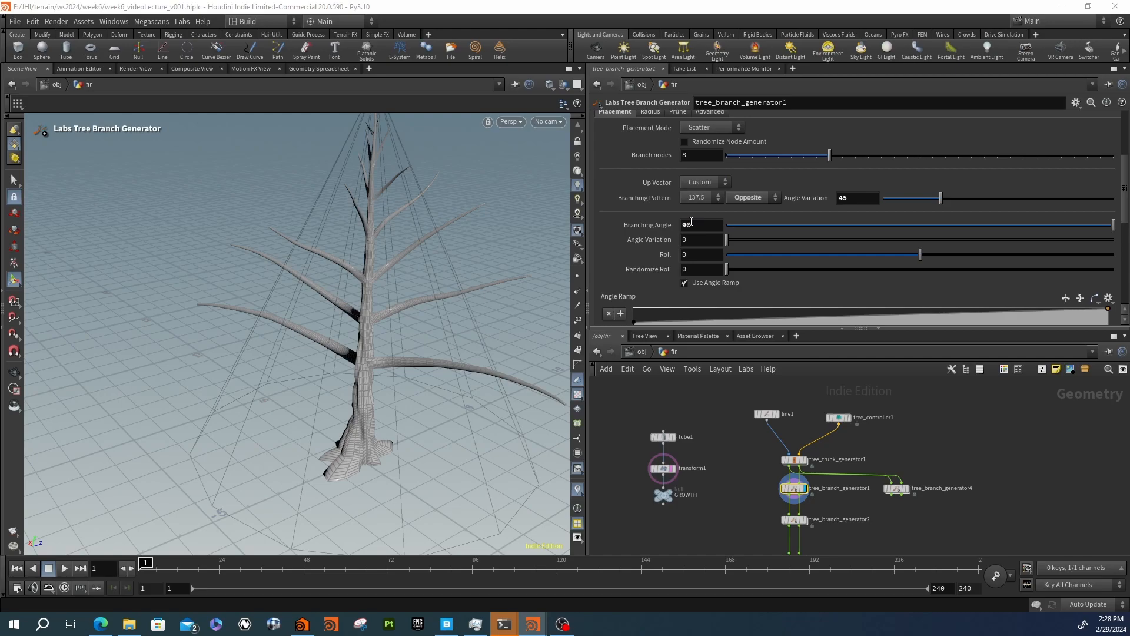
left_click(862, 186)
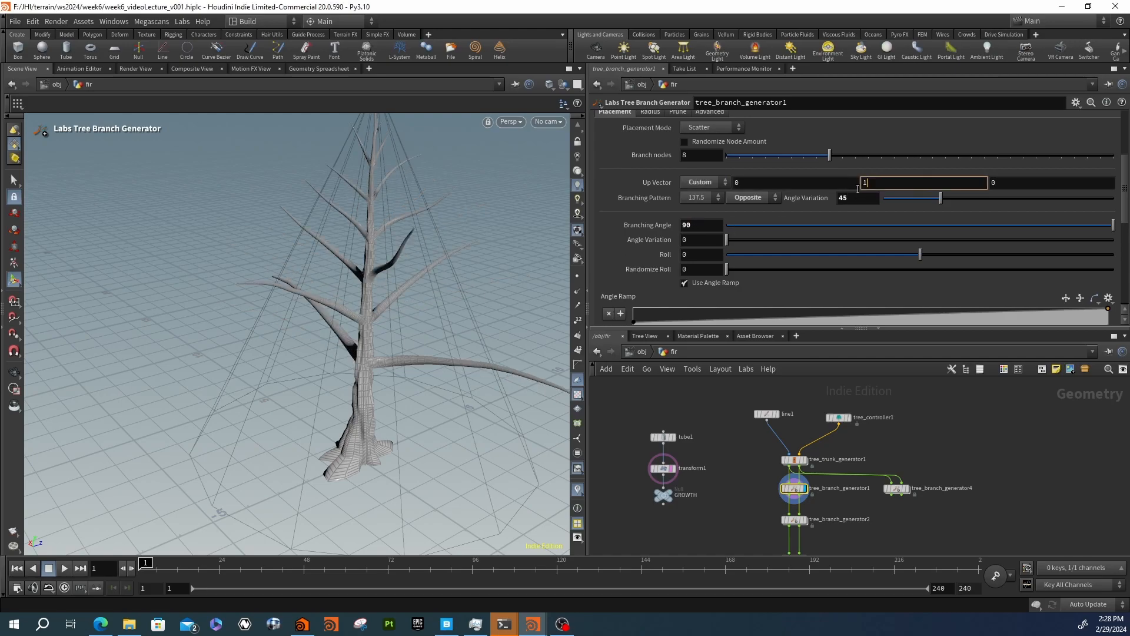
left_click_drag(373, 366, 531, 322, "alt")
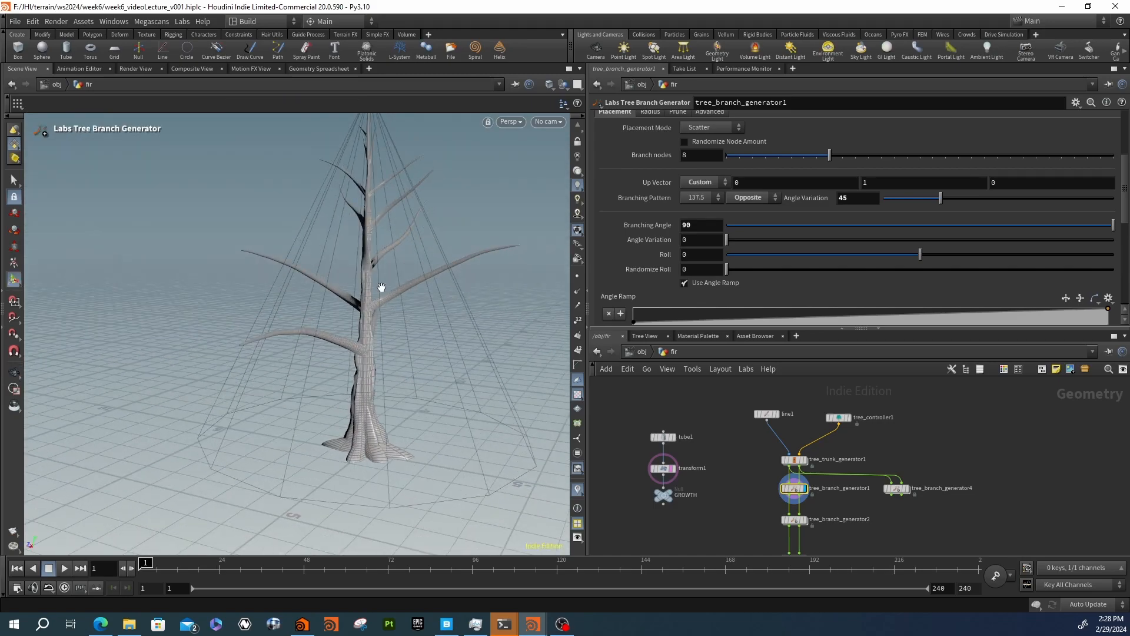
left_click_drag(381, 296, 419, 288, "alt")
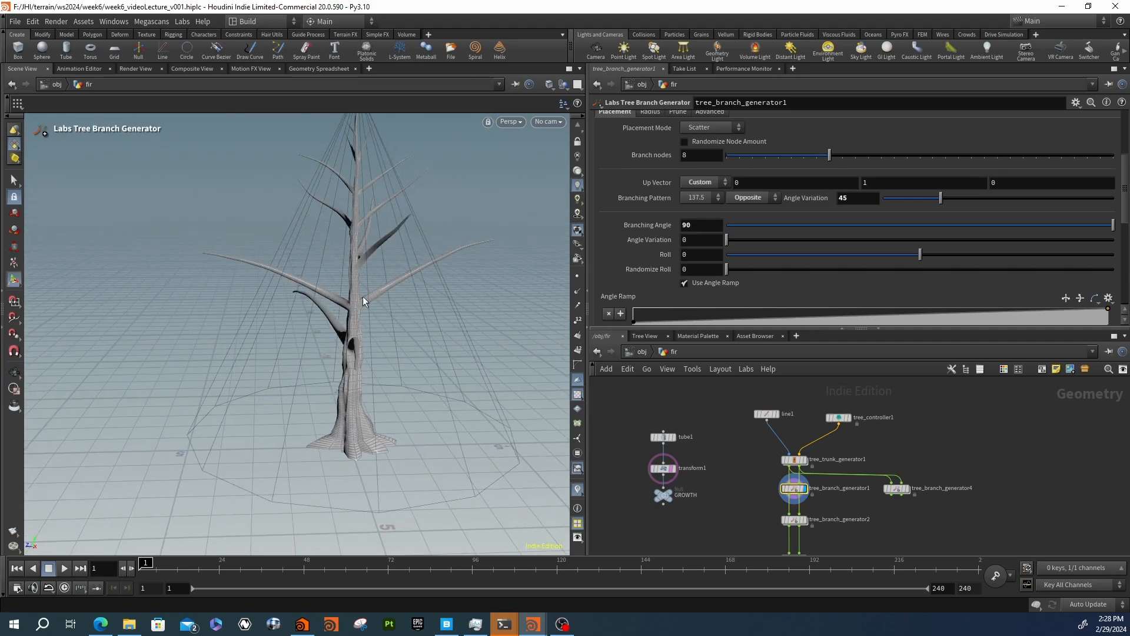
left_click_drag(481, 273, 427, 353, "alt")
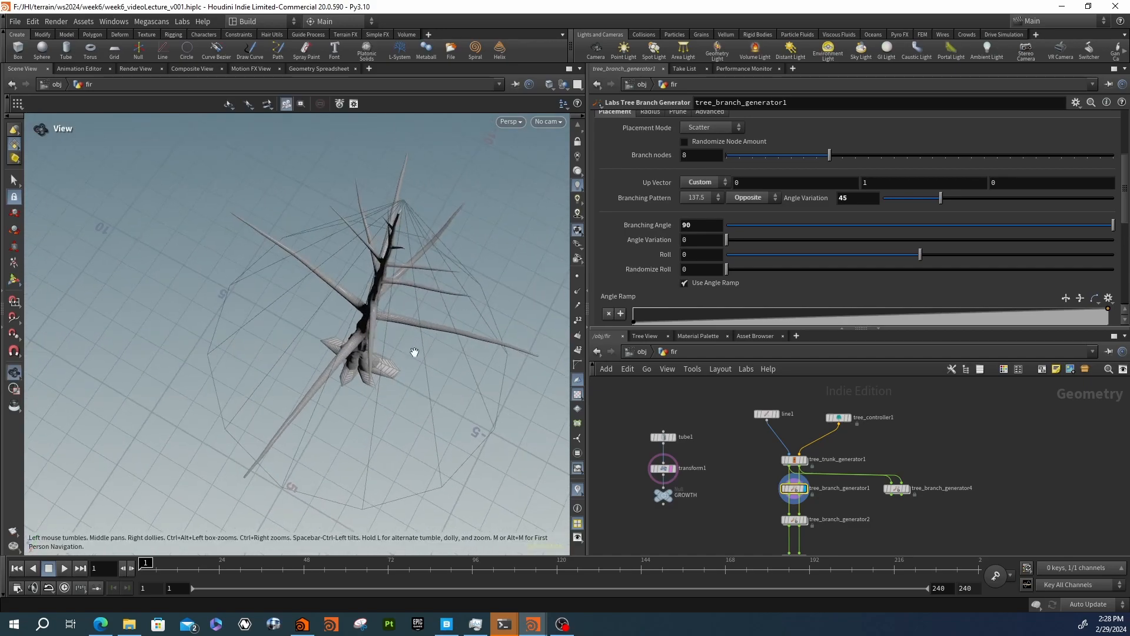
left_click_drag(424, 308, 374, 305, "alt")
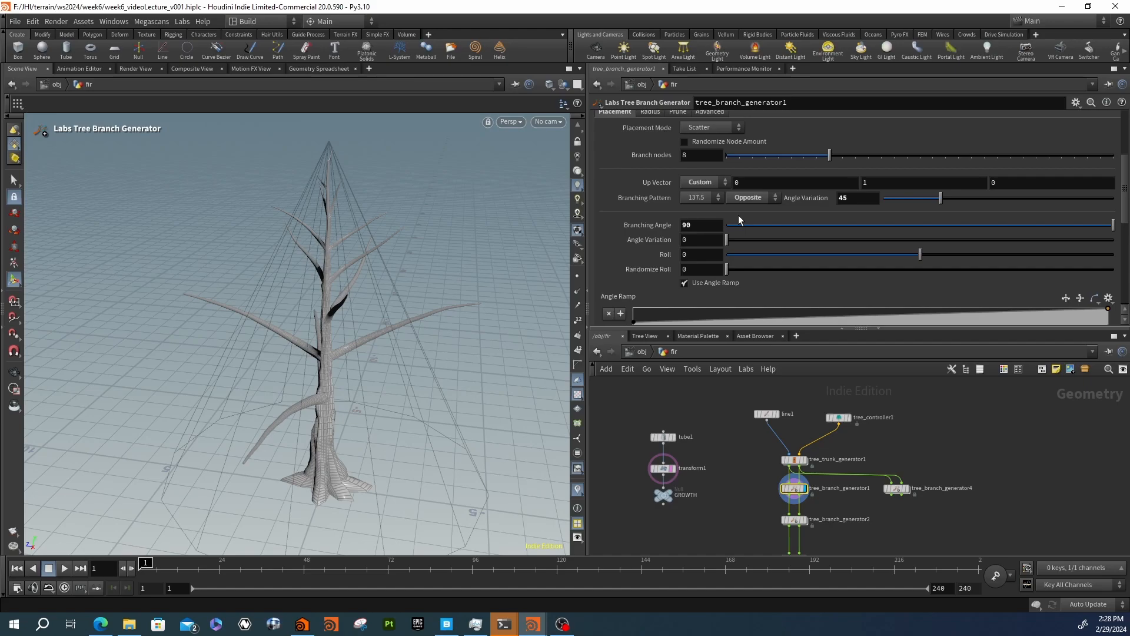
left_click_drag(218, 309, 471, 280, "alt")
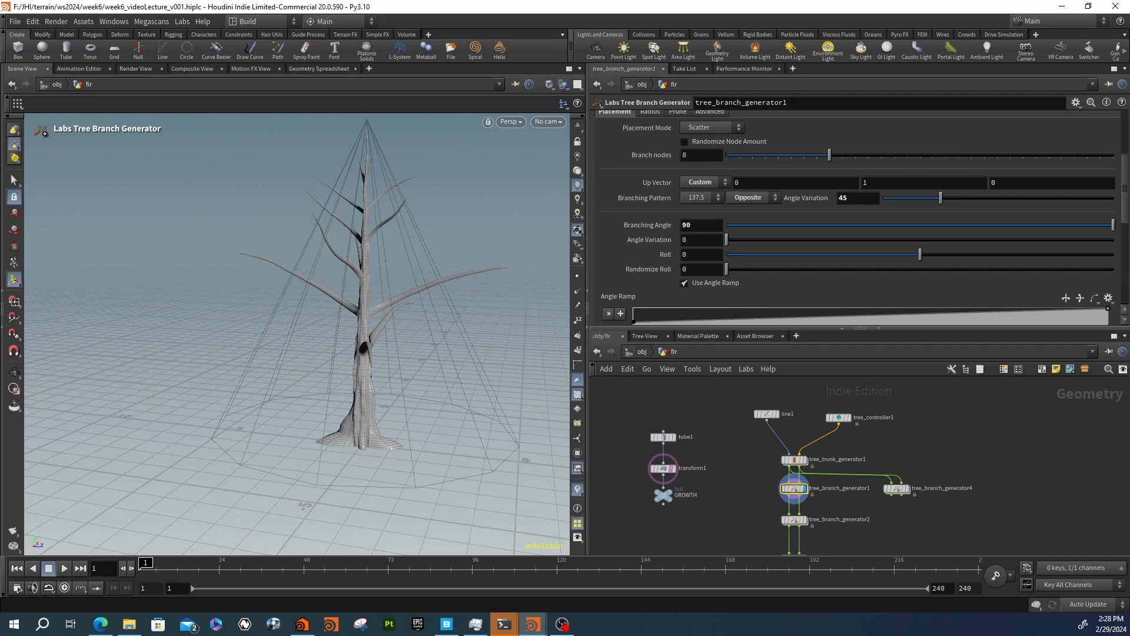
Switch the Placement Mode to Edge Length and set the Length Scale to 1.2
scroll(716, 171, "up", 1)
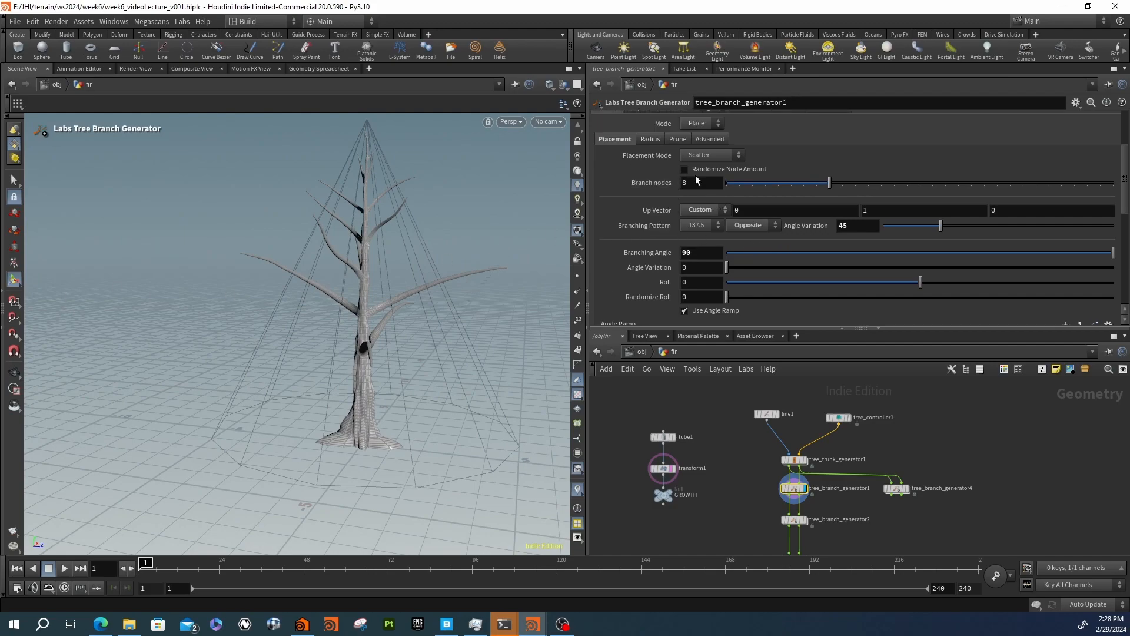
left_click(707, 154)
left_click(707, 181)
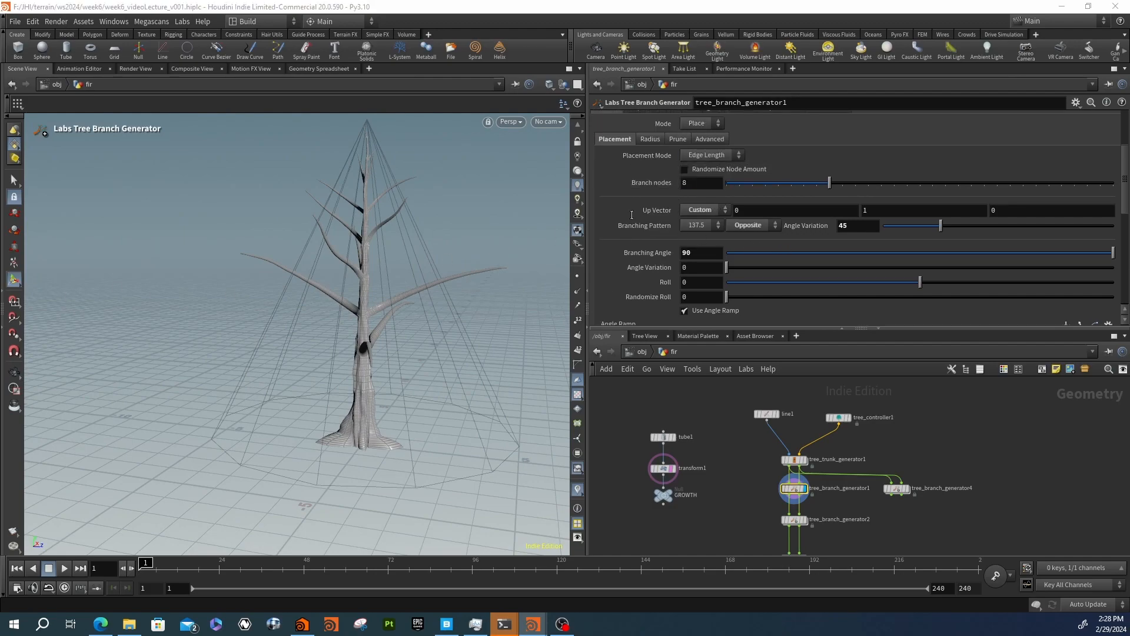
left_click_drag(361, 373, 510, 316, "alt")
left_click_drag(910, 170, 914, 170)
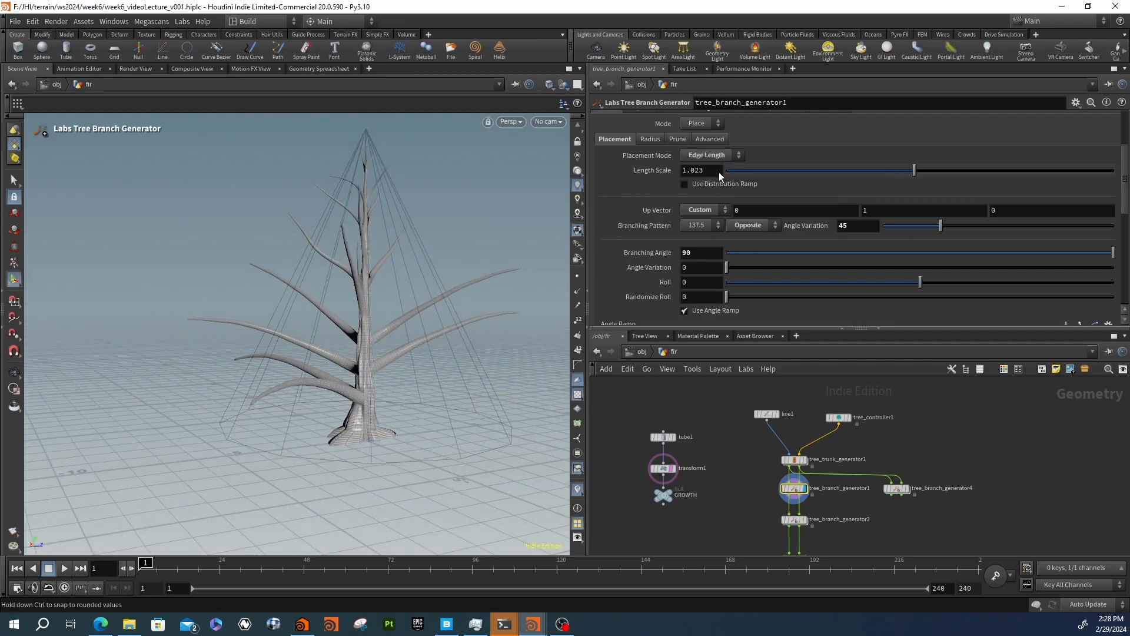
left_click_drag(690, 170, 714, 170)
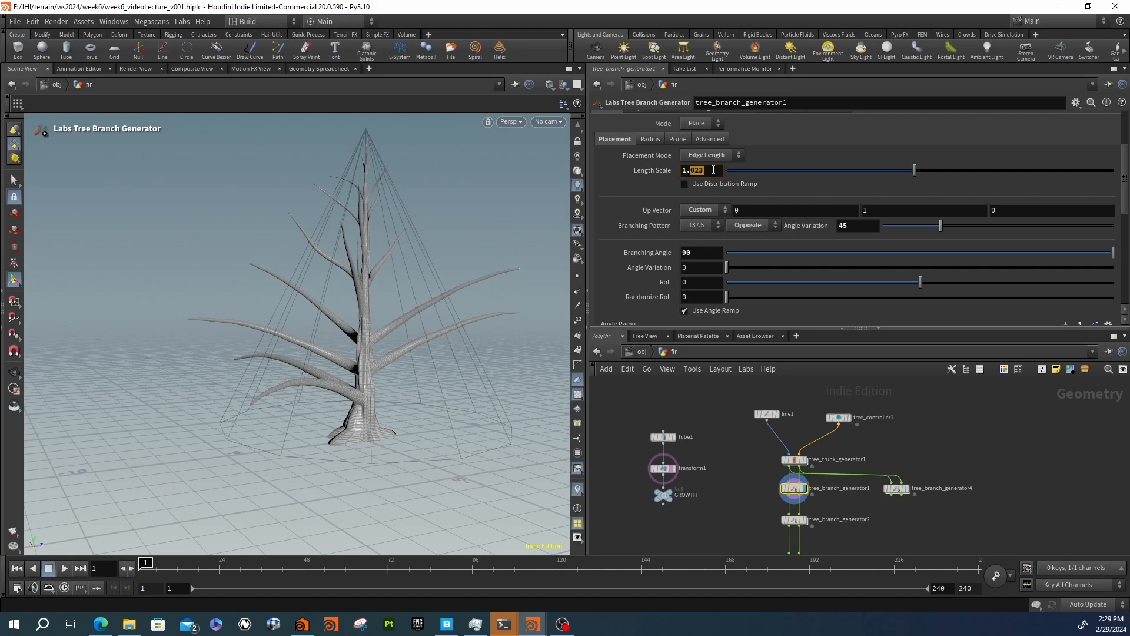
type("2")
key("Return")
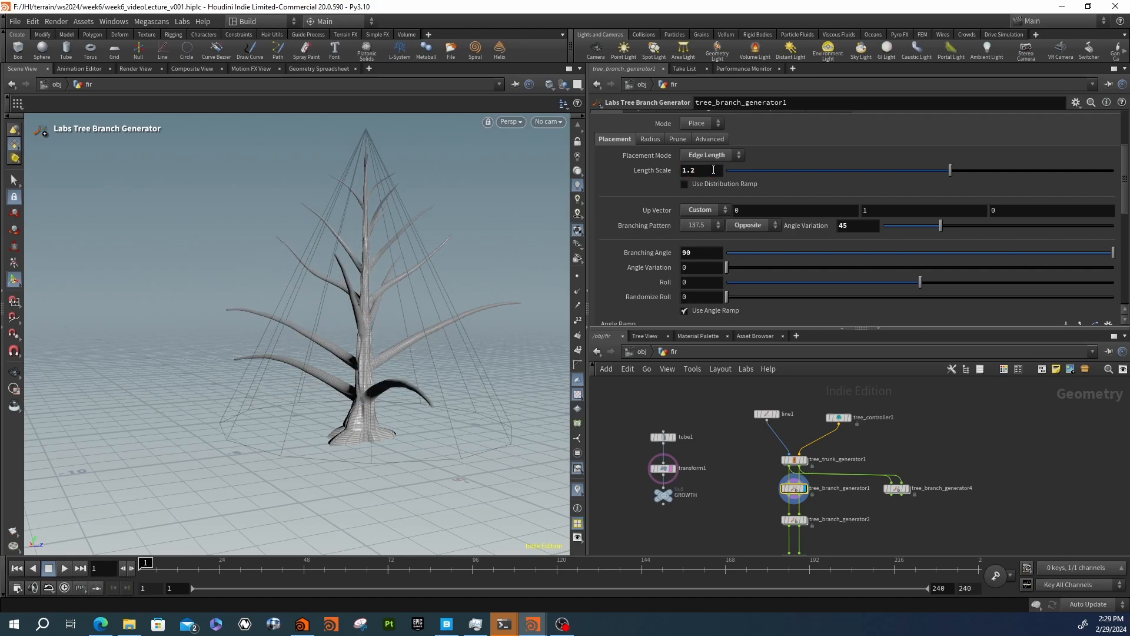
key("Escape")
left_click_drag(416, 336, 449, 336)
key("Return")
Shift the Length Ramp's point 2 to a position of about 0.25 and inspect the tree from several angles
scroll(649, 297, "down", 2)
scroll(649, 296, "down", 7)
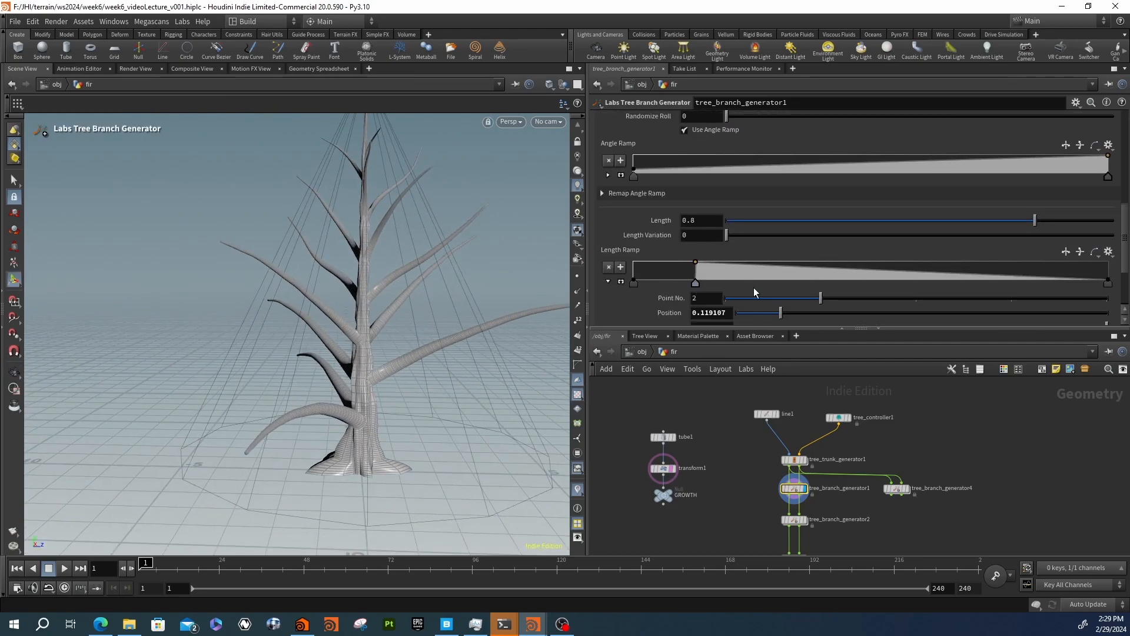
left_click_drag(754, 287, 754, 287)
left_click_drag(471, 329, 363, 353, "alt")
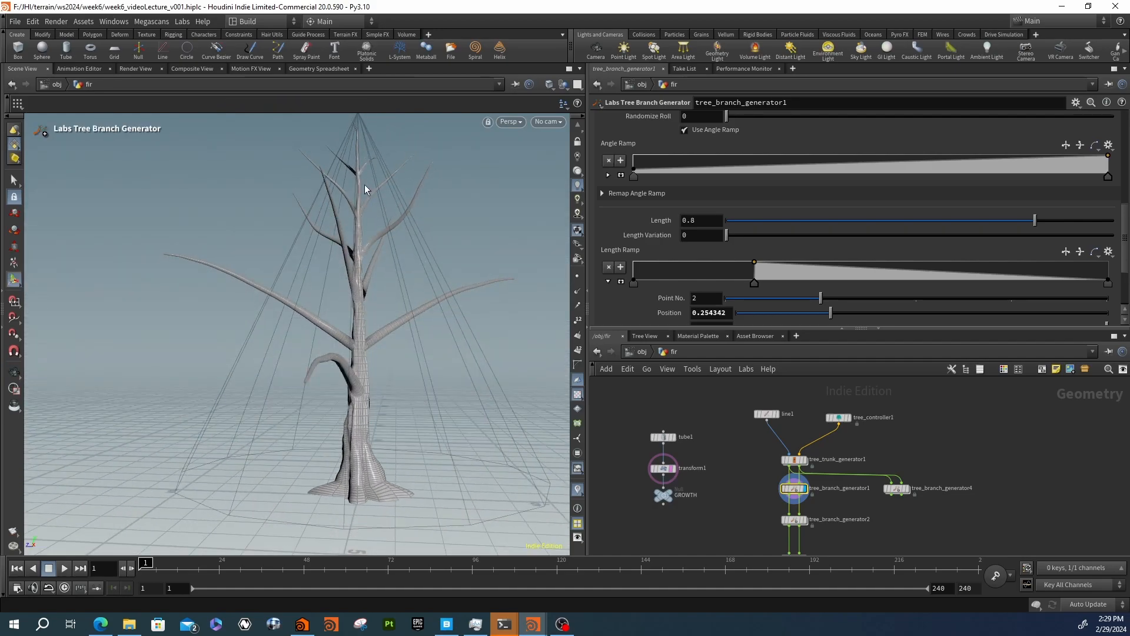
left_click_drag(362, 125, 347, 315)
right_click_drag(347, 315, 428, 344)
middle_click_drag(390, 318, 375, 343)
left_click_drag(374, 342, 356, 302)
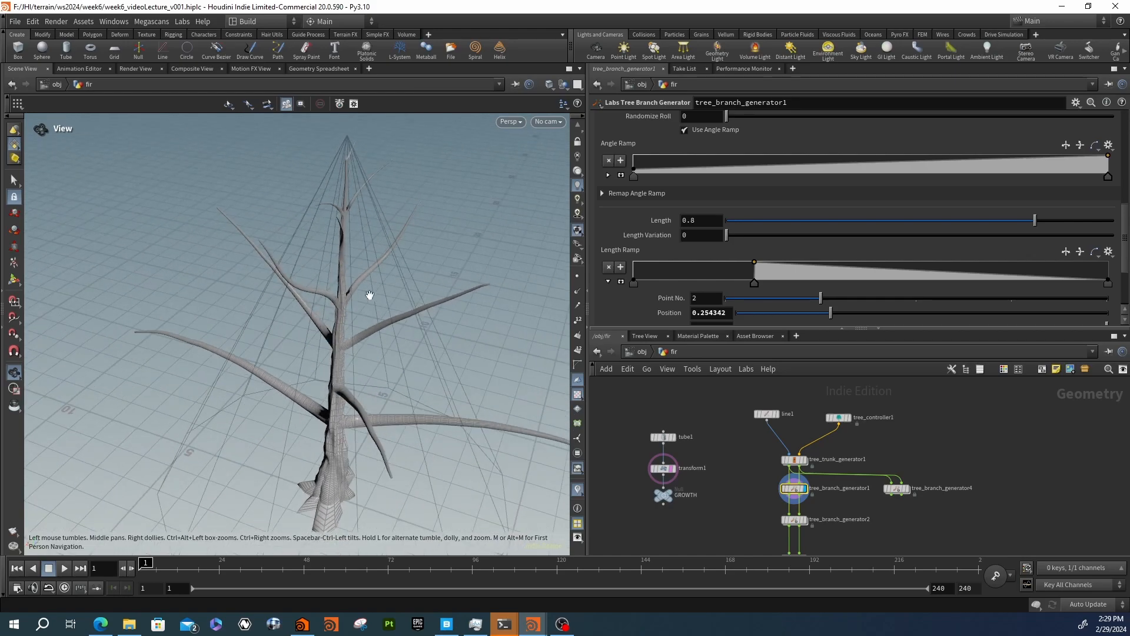
Turn on Use Distribution Ramp for the branch placement and inspect the tree from several angles
left_click_drag(374, 242, 285, 305)
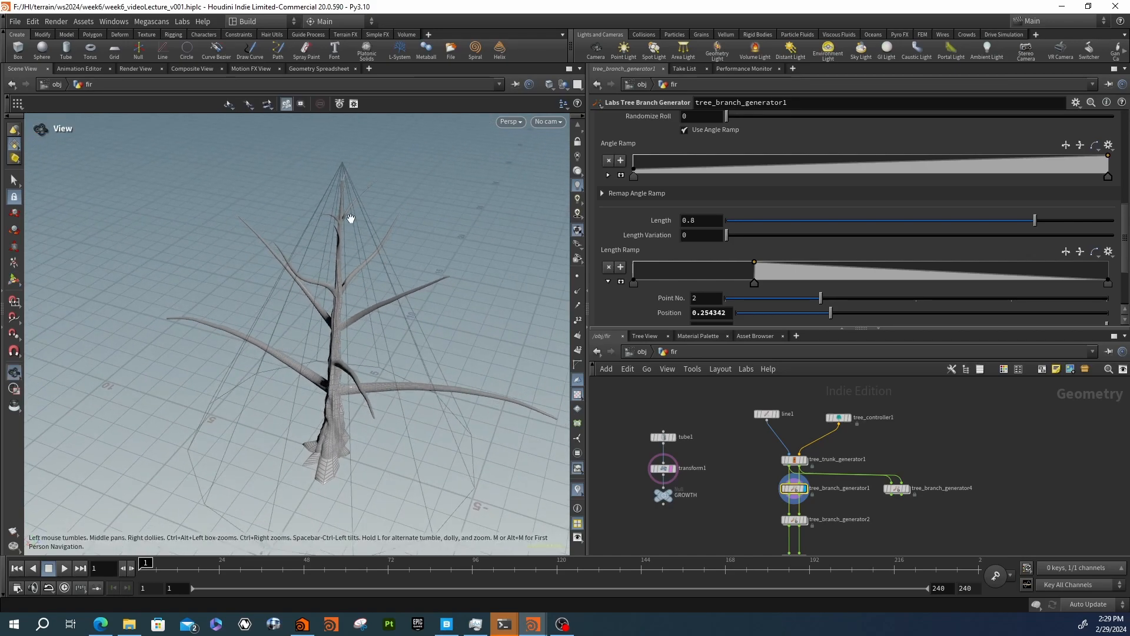
left_click_drag(348, 222, 306, 225)
right_click_drag(306, 225, 375, 235)
mouse_move(321, 242)
left_mouse_down()
mouse_move(371, 248)
mouse_move(373, 232)
mouse_move(308, 232)
left_mouse_up()
left_click_drag(348, 427, 358, 321)
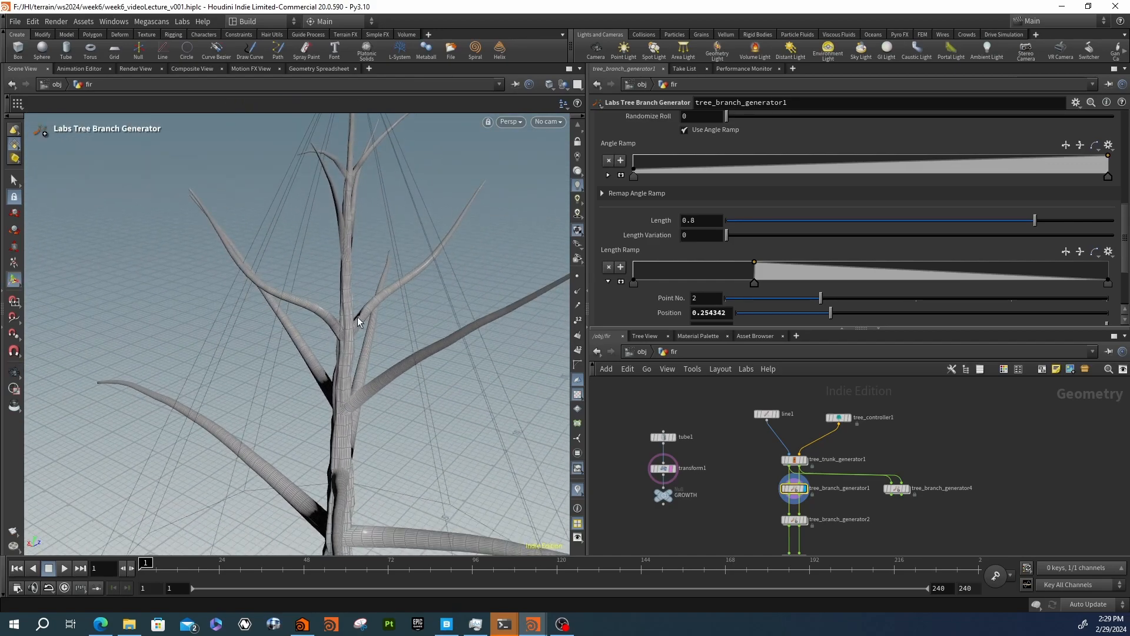
scroll(647, 294, "up", 5)
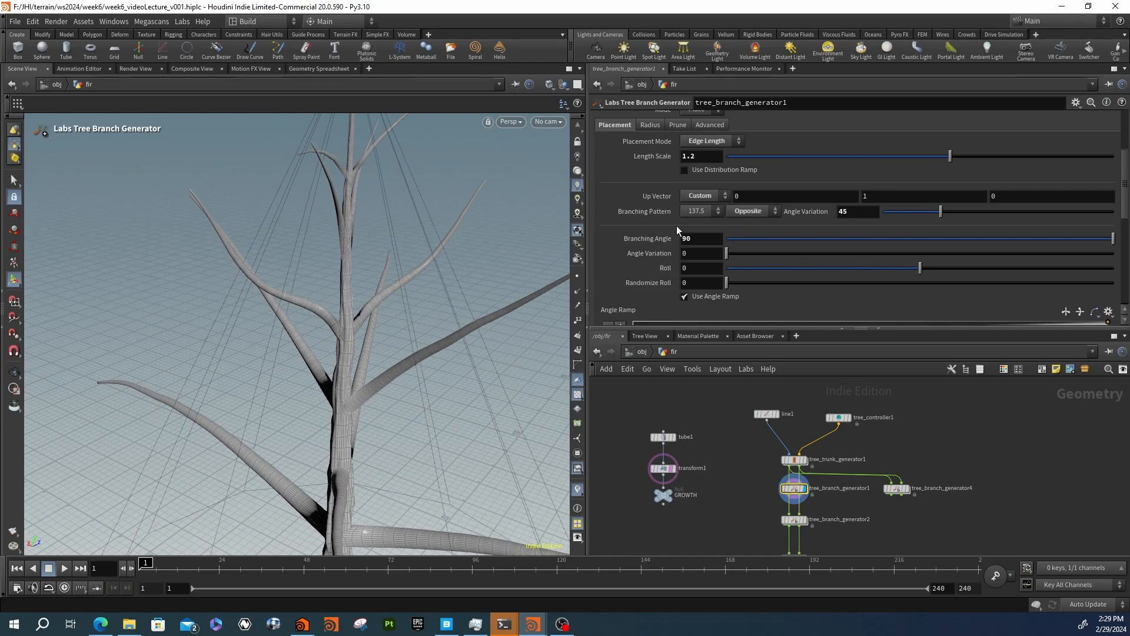
scroll(683, 214, "up", 1)
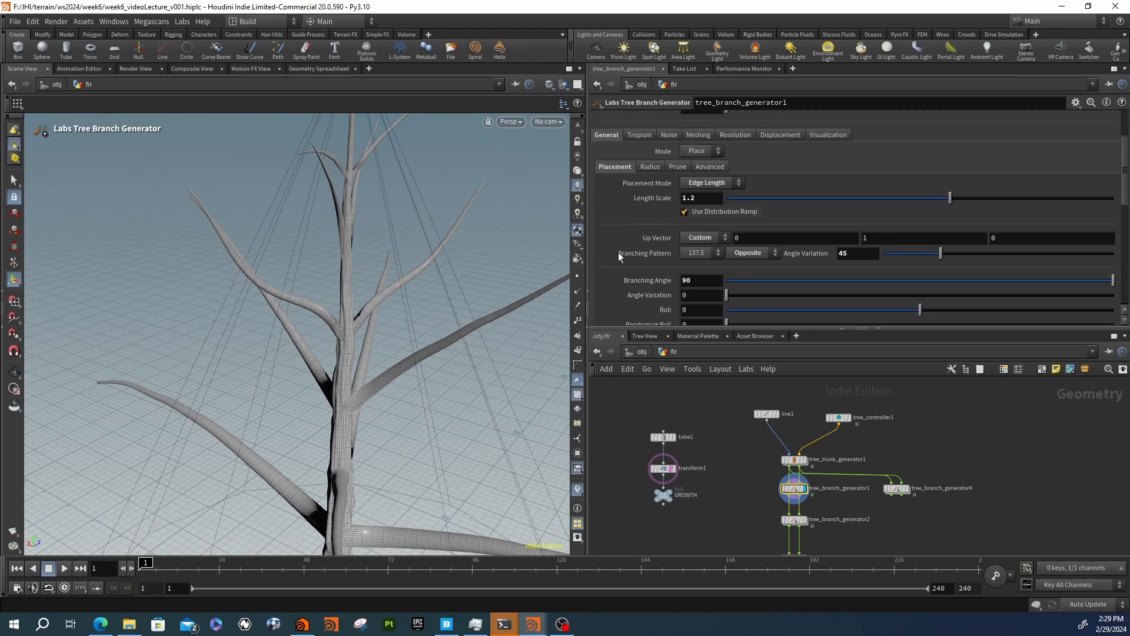
scroll(396, 255, "down", 5, "alt")
middle_click_drag(397, 255, 410, 278, "alt")
left_click_drag(410, 278, 521, 270, "alt")
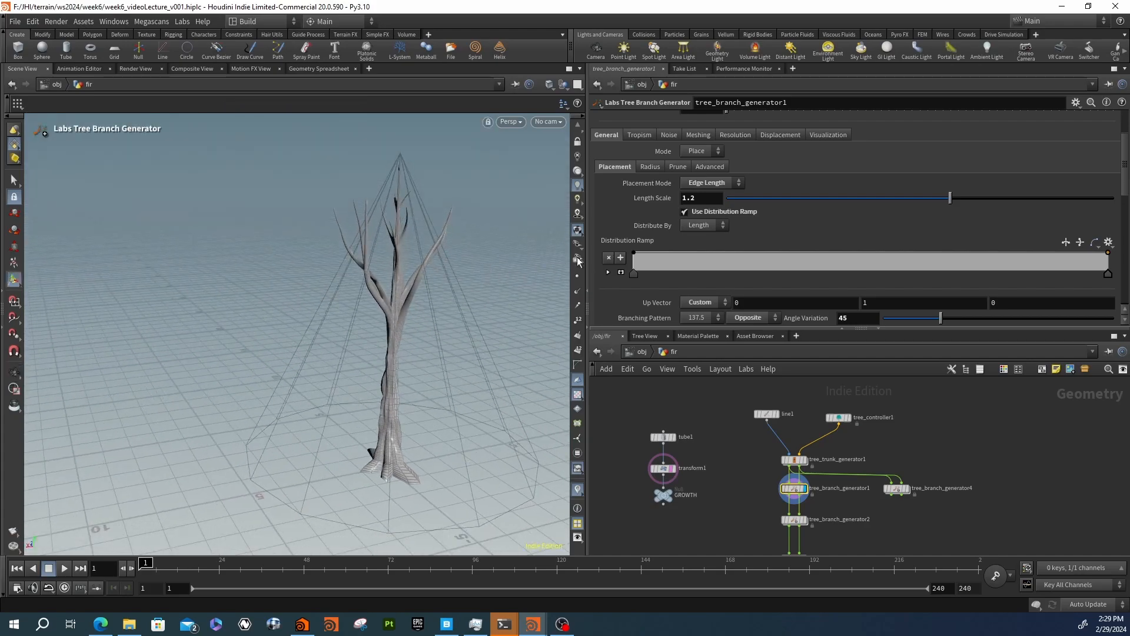
left_click_drag(374, 263, 488, 281, "alt")
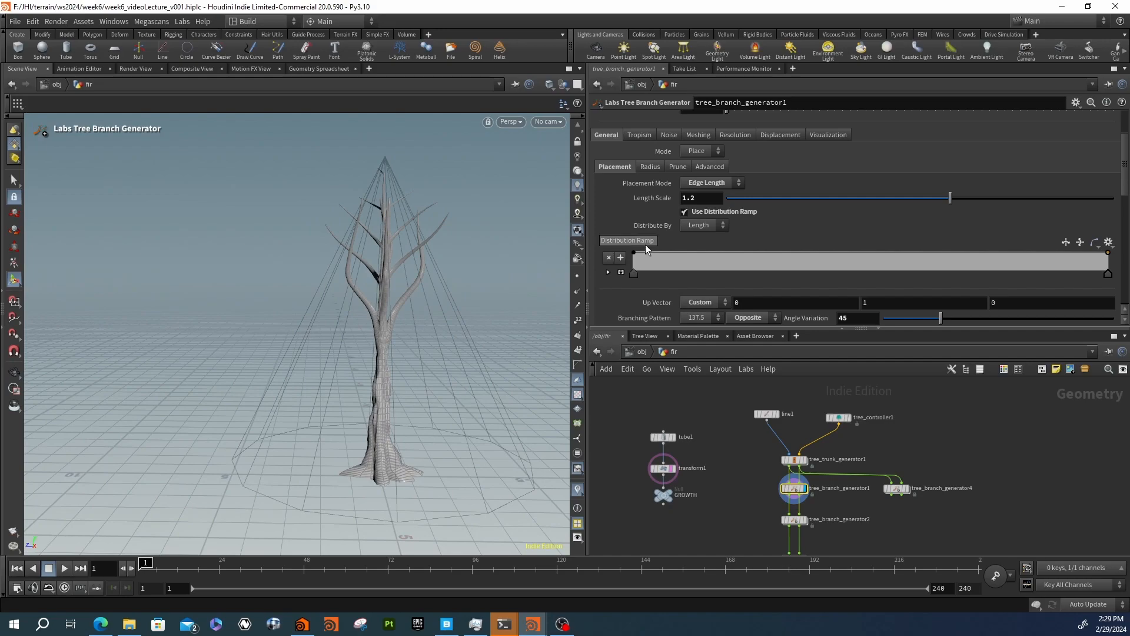
Lower the end point of the Distribution Ramp and inspect the whole tree
scroll(646, 244, "down", 2)
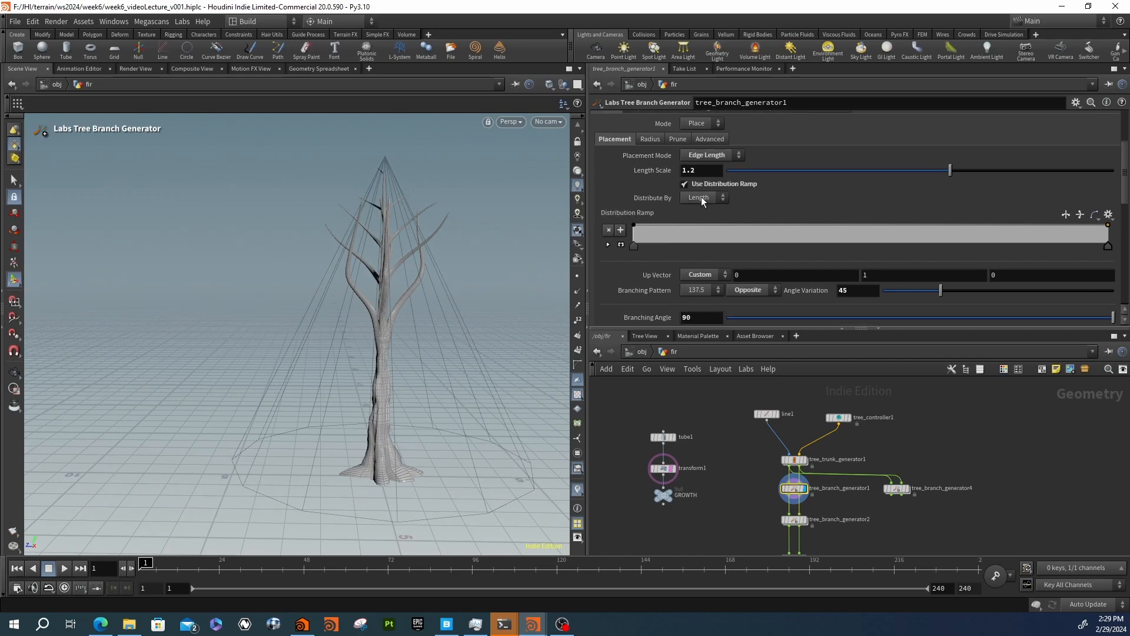
left_click_drag(1108, 225, 1111, 248)
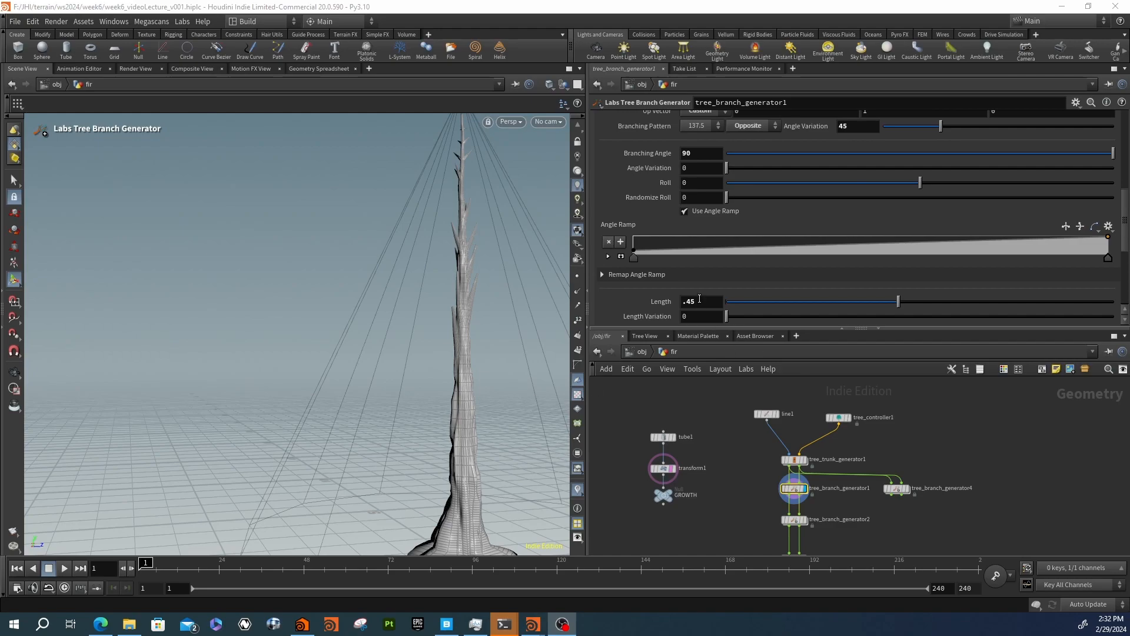
right_click_drag(503, 230, 432, 232, "alt")
middle_click_drag(431, 232, 363, 244, "alt")
left_click_drag(363, 245, 384, 277, "alt")
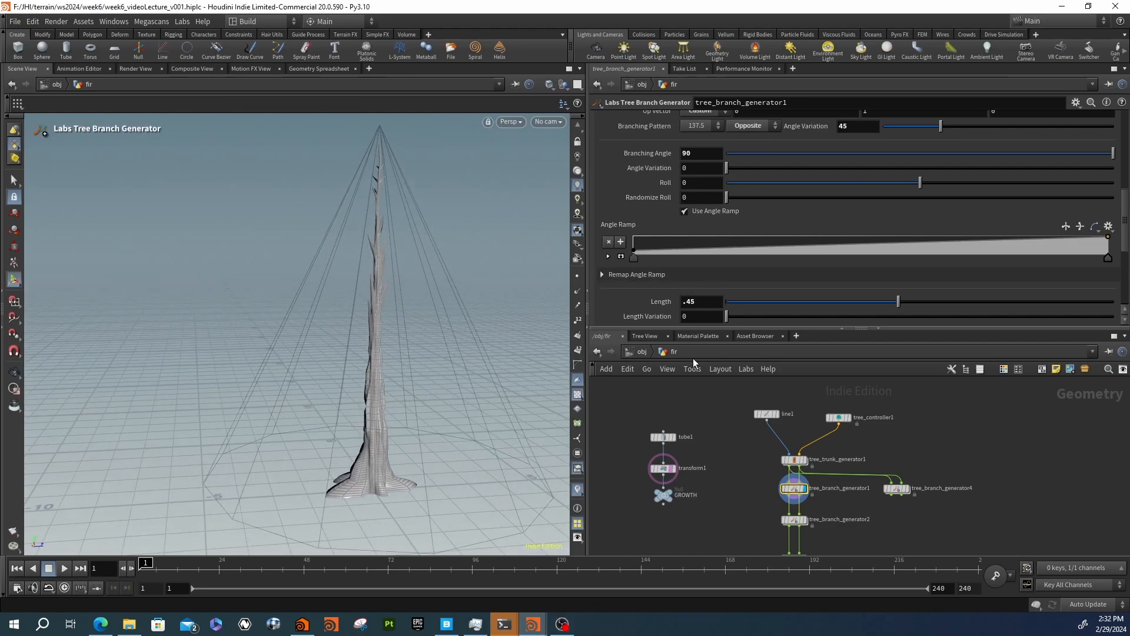
Try switching Gravitropism and Phototropism off and back on in the tree_controller1 node
left_click_drag(919, 436, 812, 402)
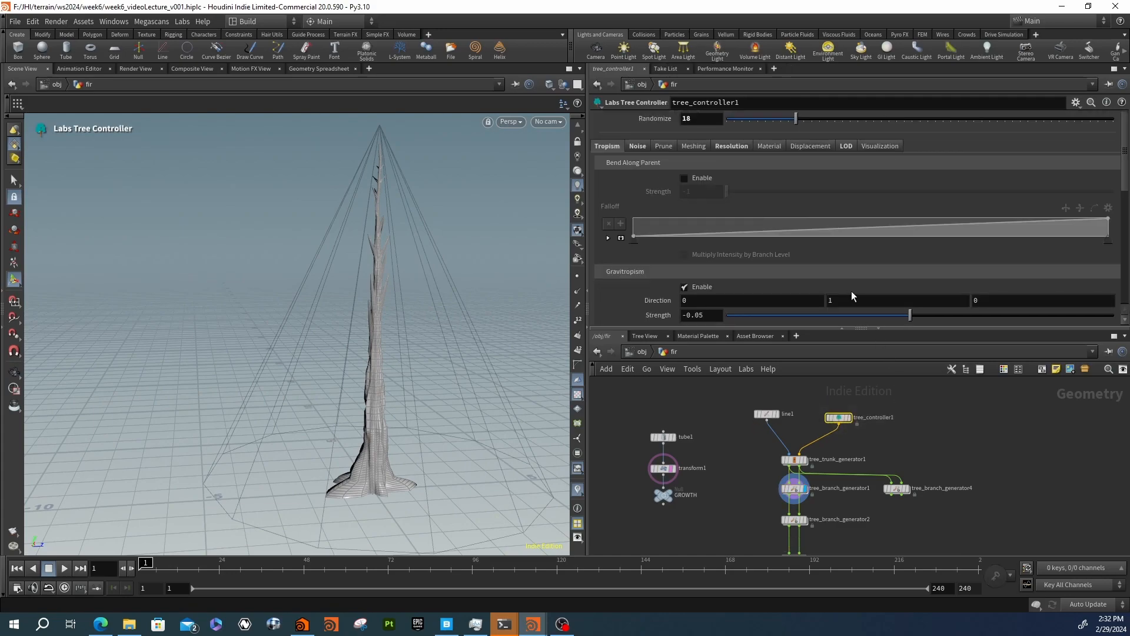
scroll(670, 260, "down", 2)
left_click(701, 247)
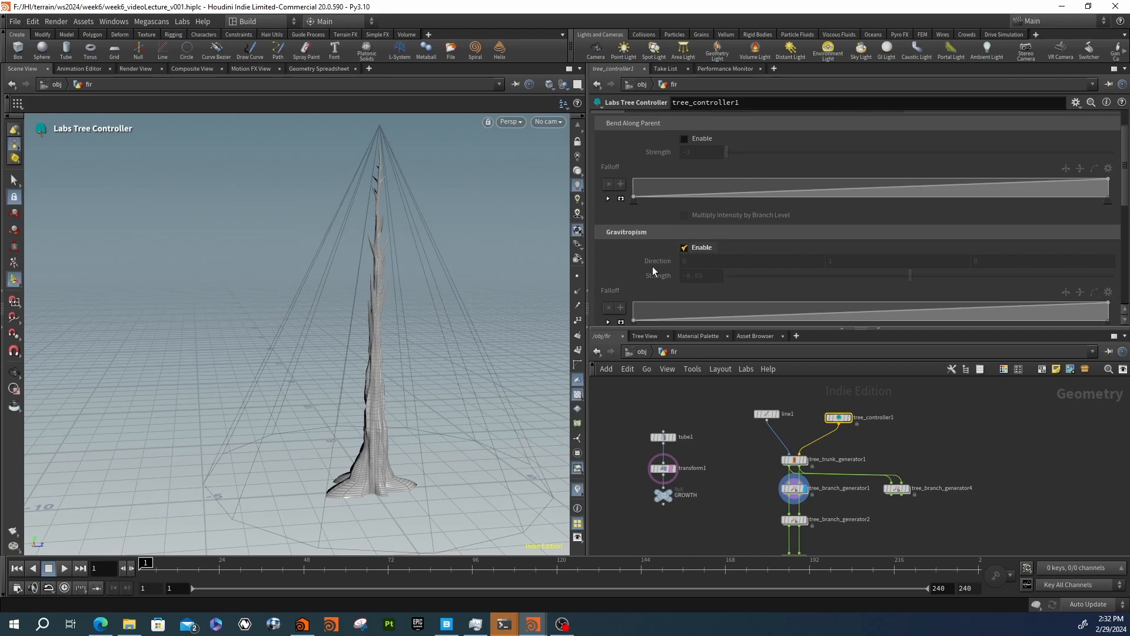
scroll(652, 267, "down", 6)
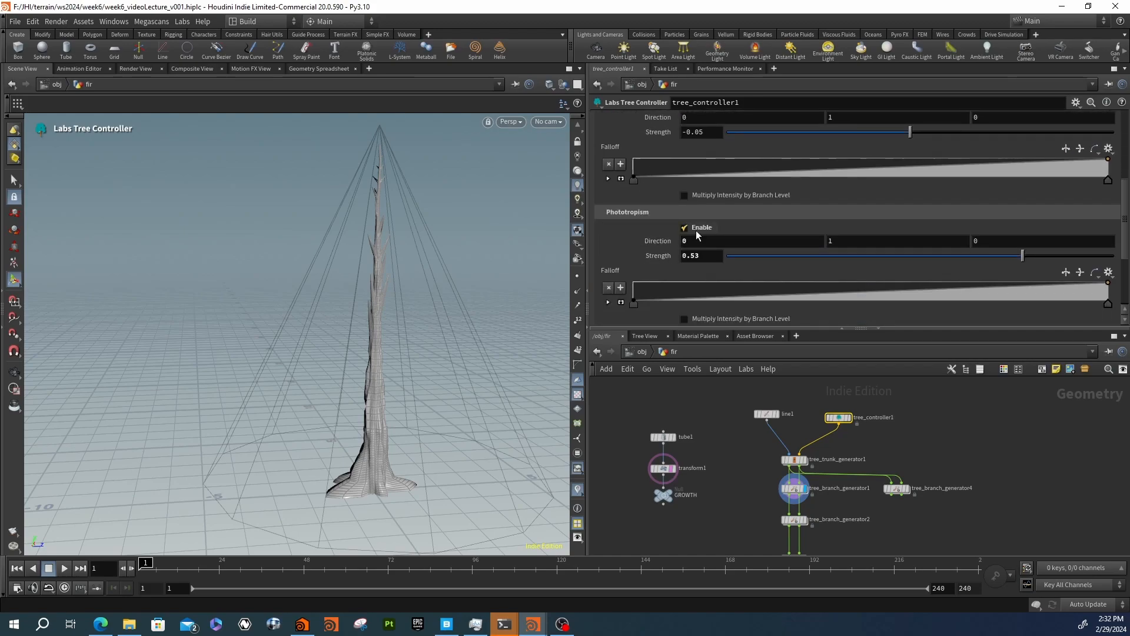
left_click(684, 229)
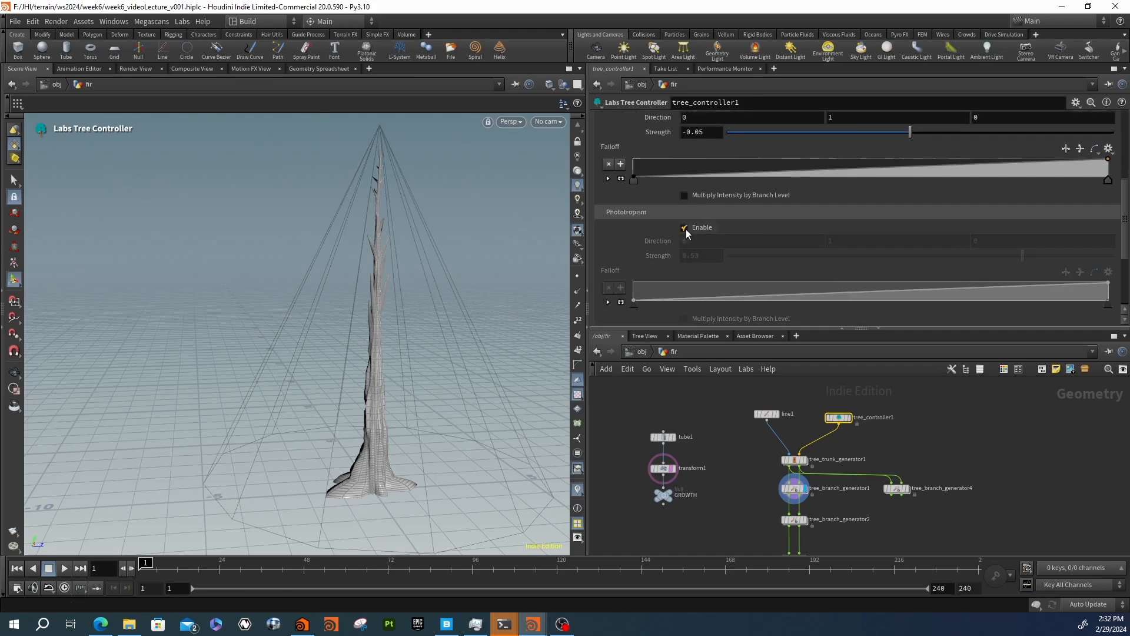
Set the X component of the Phototropism Direction to 1 and inspect the branches from another angle
left_click(707, 242)
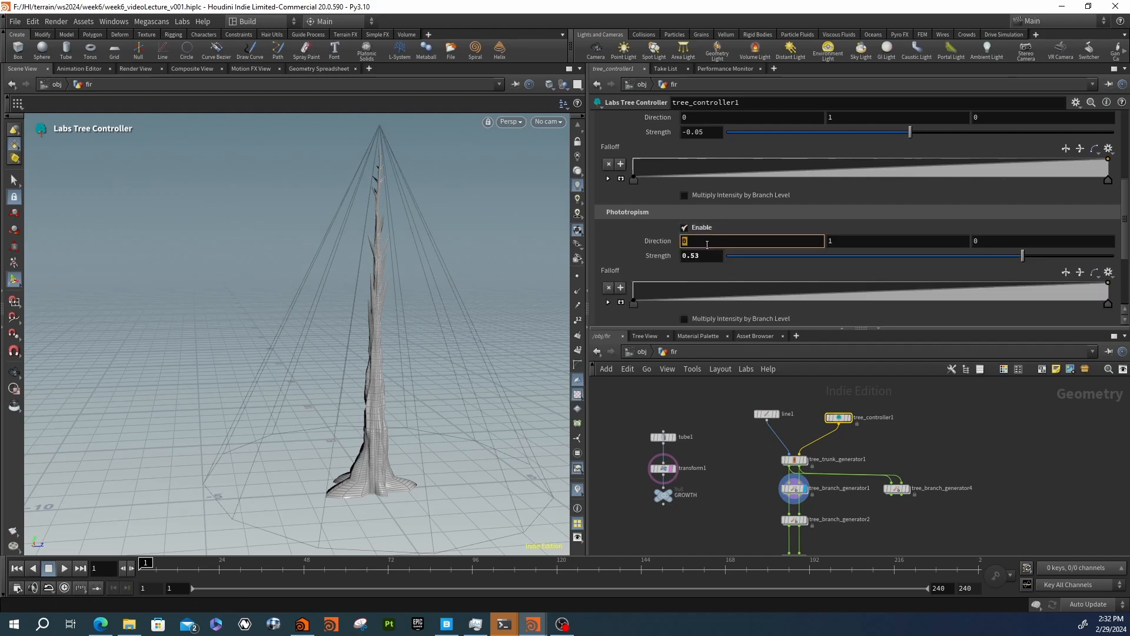
type("1")
key("Return")
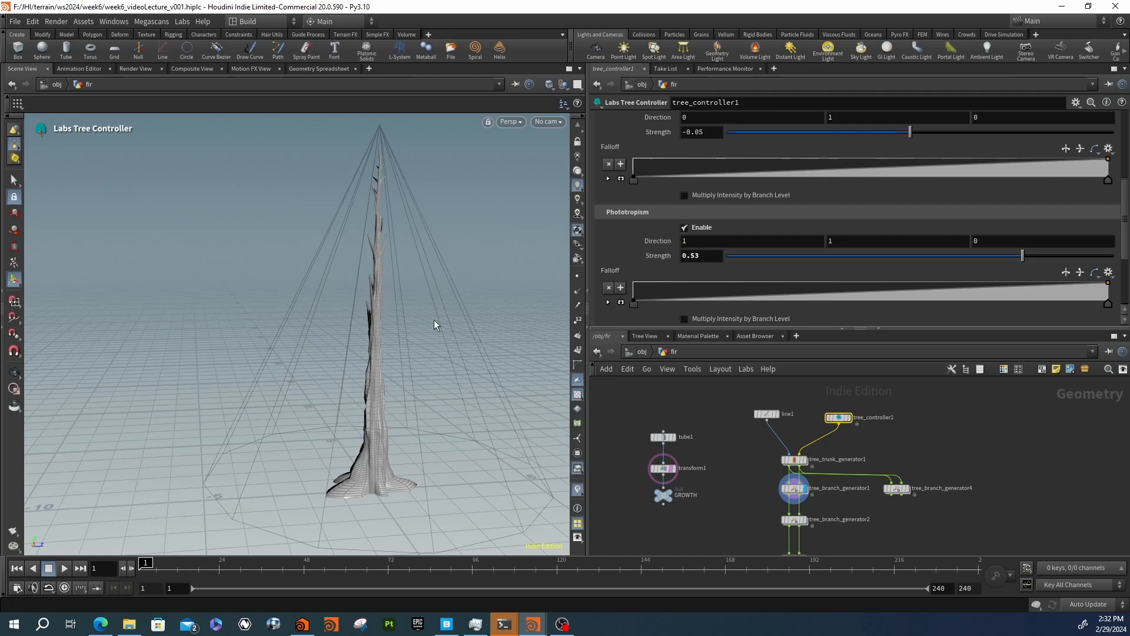
mouse_move(316, 260)
left_mouse_down("alt")
mouse_move(296, 270)
mouse_move(313, 273)
left_mouse_up("alt")
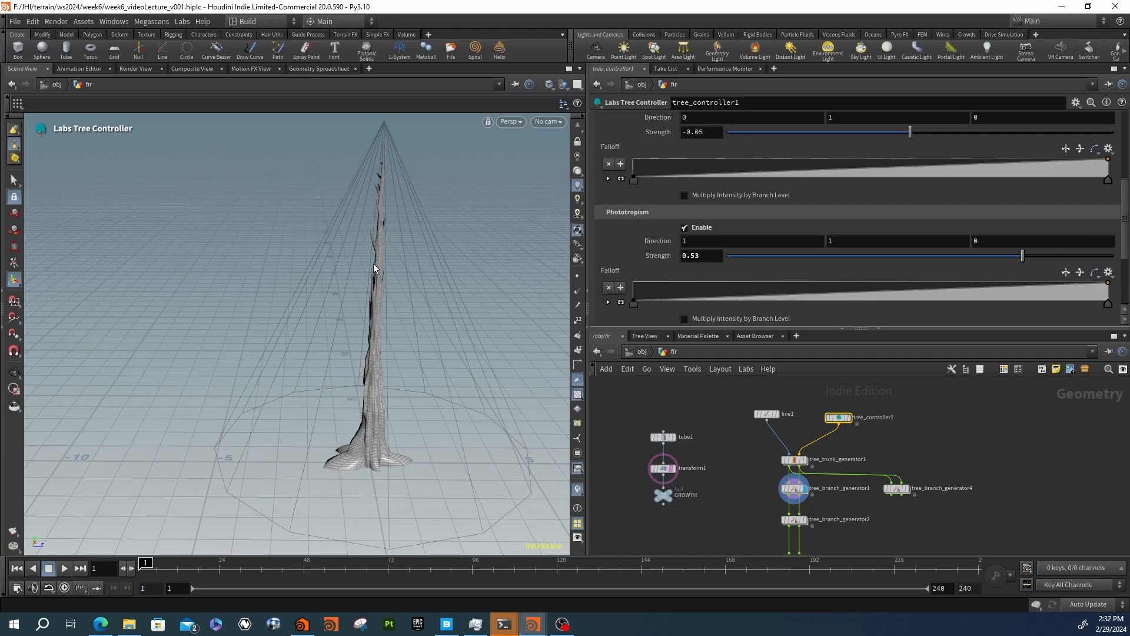
key("Escape")
left_click_drag(328, 285, 367, 258)
key("Return")
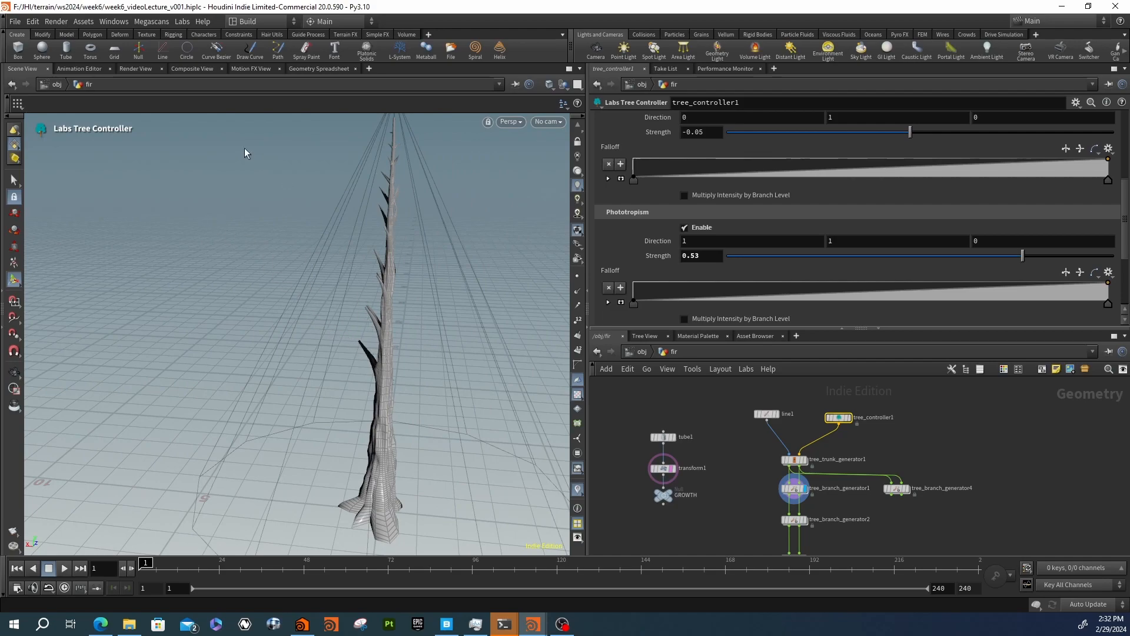
Set the X component of the Phototropism Direction back to 0 and inspect the tree
left_click(727, 241)
type("0")
key("Return")
key("Escape")
left_click_drag(383, 265, 439, 341)
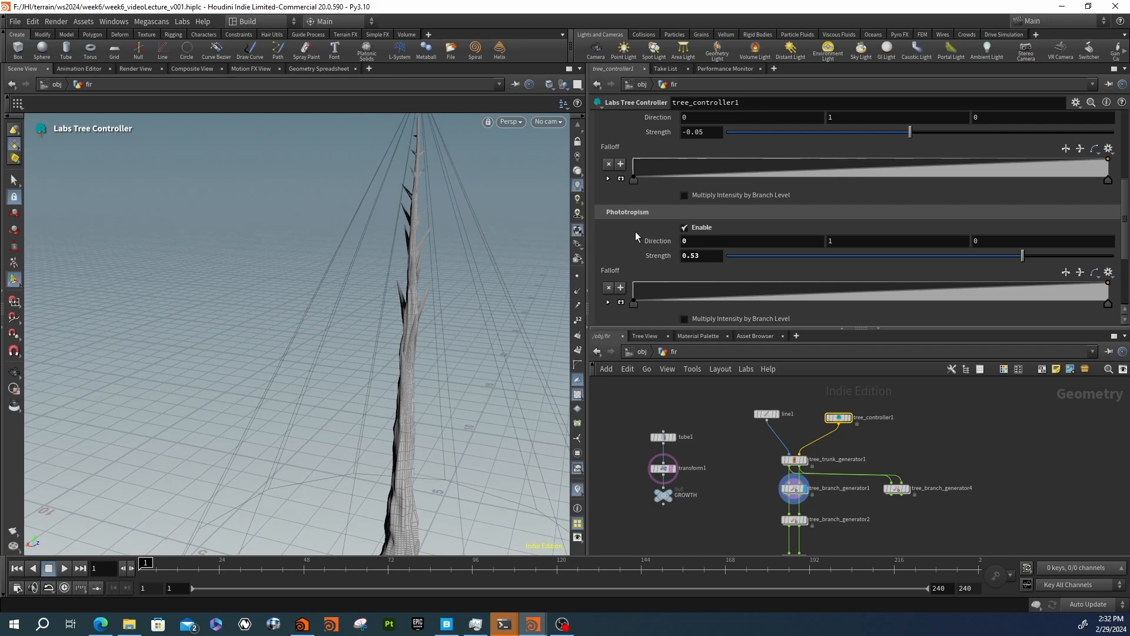
In tree_branch_generator1, set the value of the Angle Ramp's point 1 to 0 and inspect the branches up close
scroll(634, 227, "up", 5)
left_click_drag(752, 492, 845, 478)
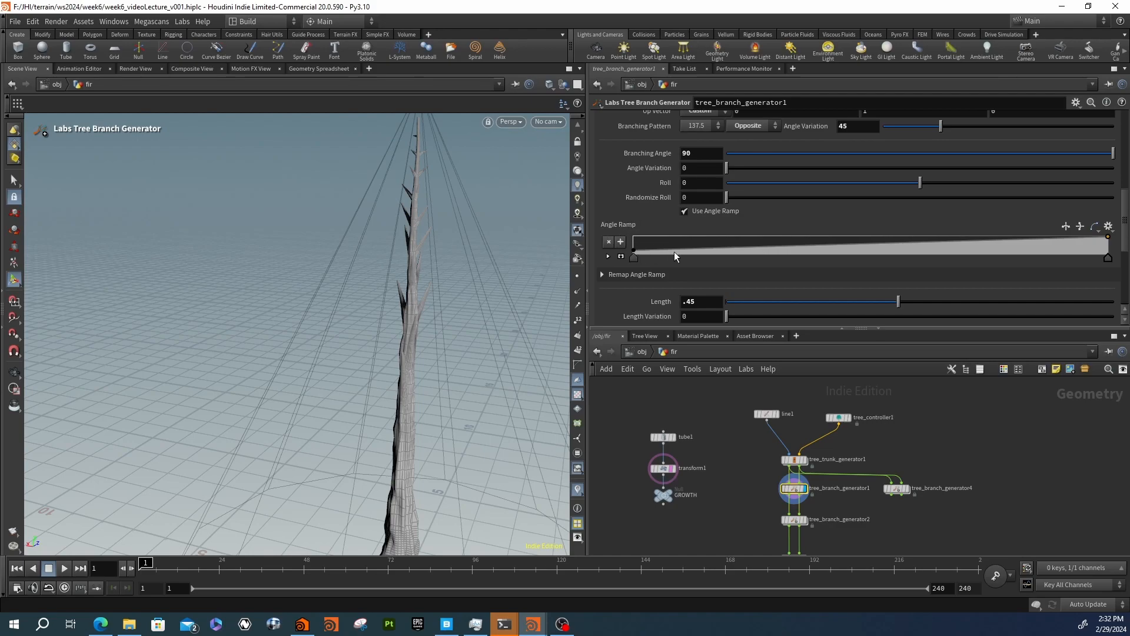
scroll(670, 260, "down", 3)
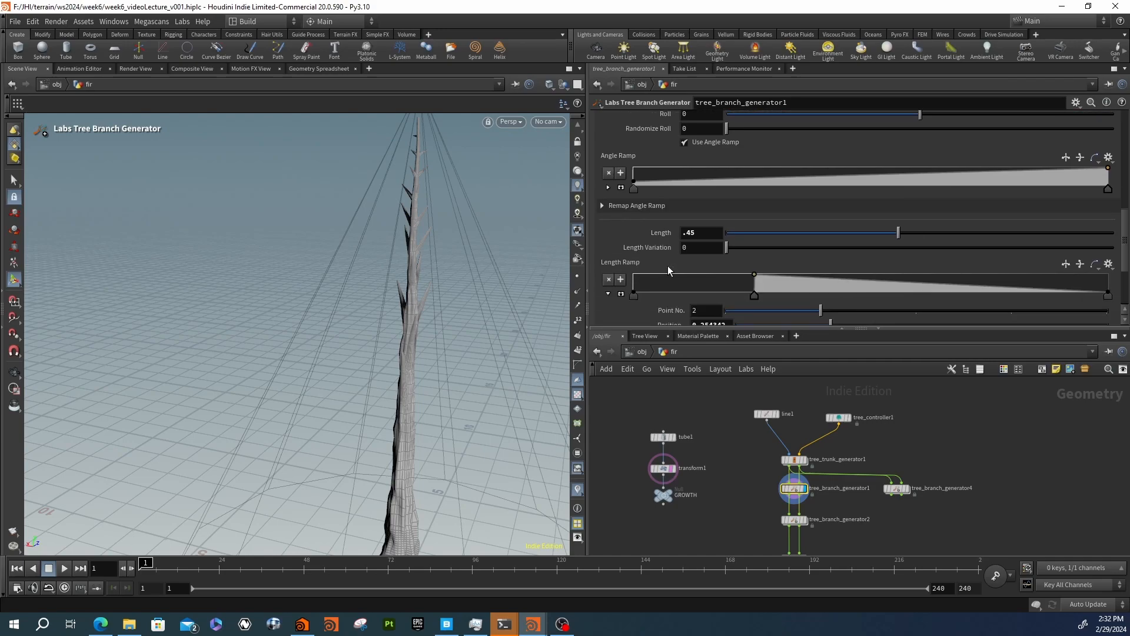
scroll(667, 266, "up", 4)
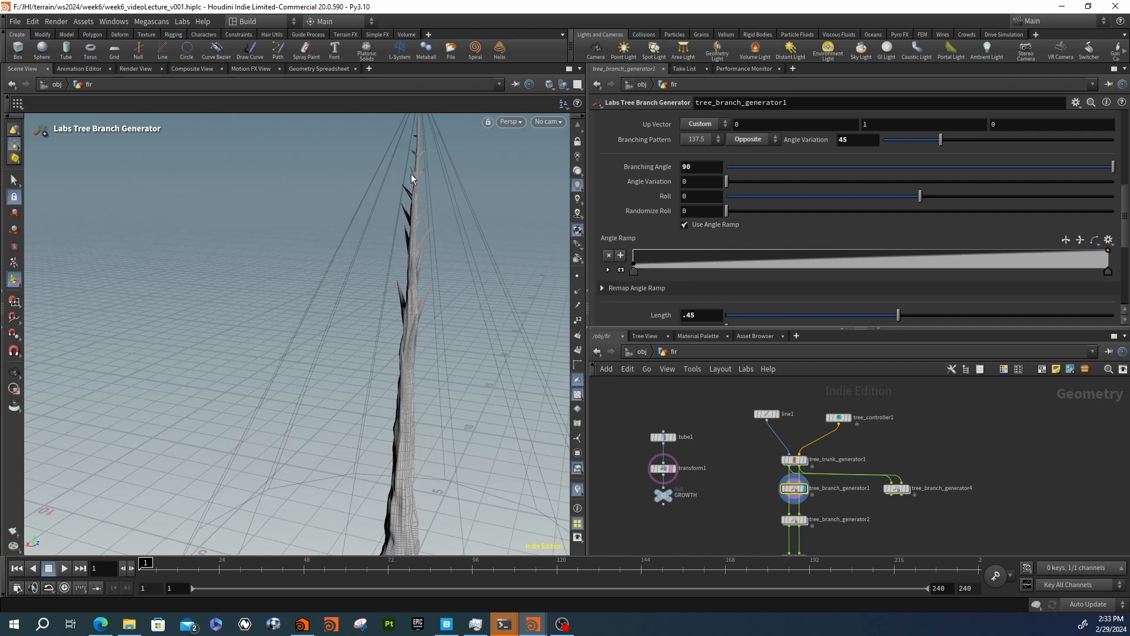
left_click(608, 270)
scroll(605, 273, "down", 3)
left_click(745, 212)
left_click_drag(821, 240, 721, 243)
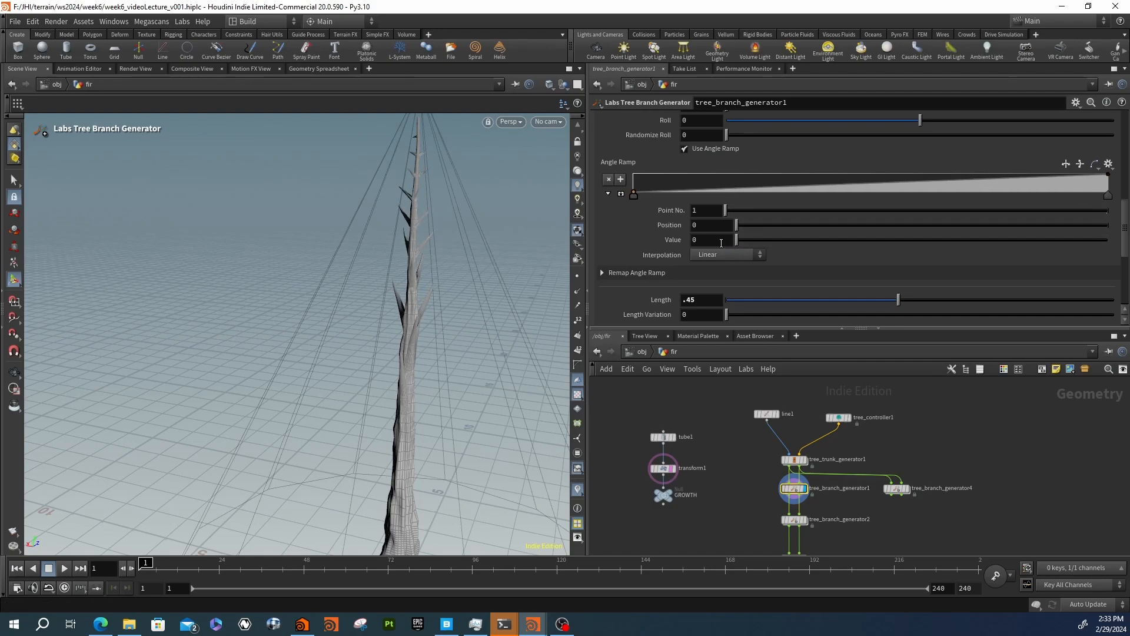
key("Escape")
left_click_drag(495, 188, 406, 391)
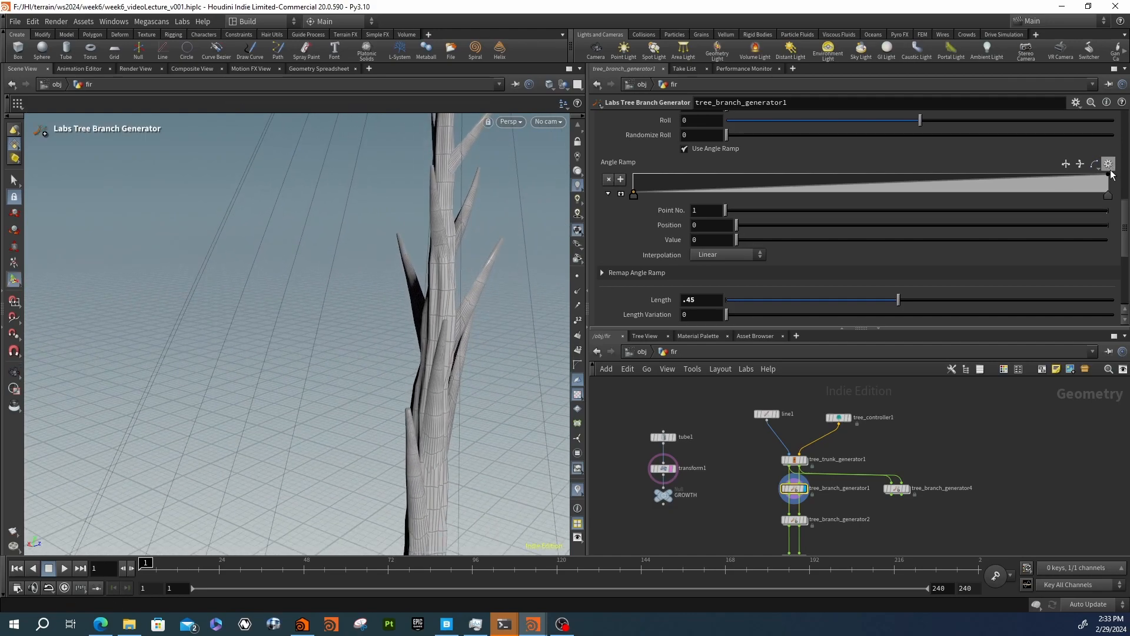
Set the value of the Angle Ramp's point 2 to about 0.164 and inspect the branches from several angles
left_click(1107, 195)
left_click_drag(793, 240, 797, 241)
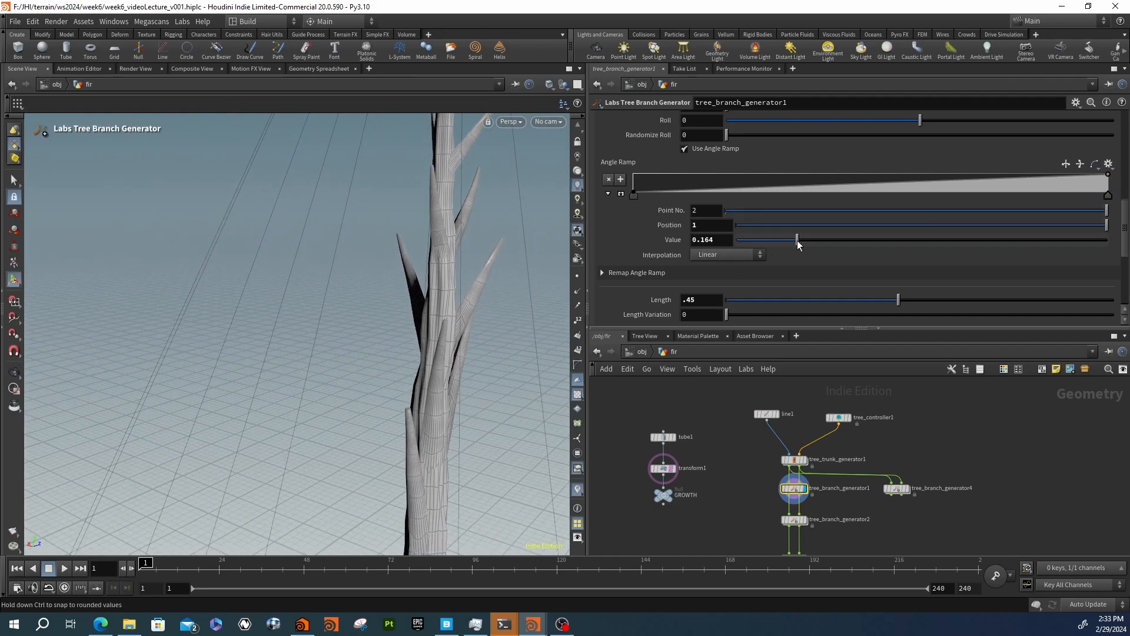
left_click_drag(348, 283, 403, 279, "alt")
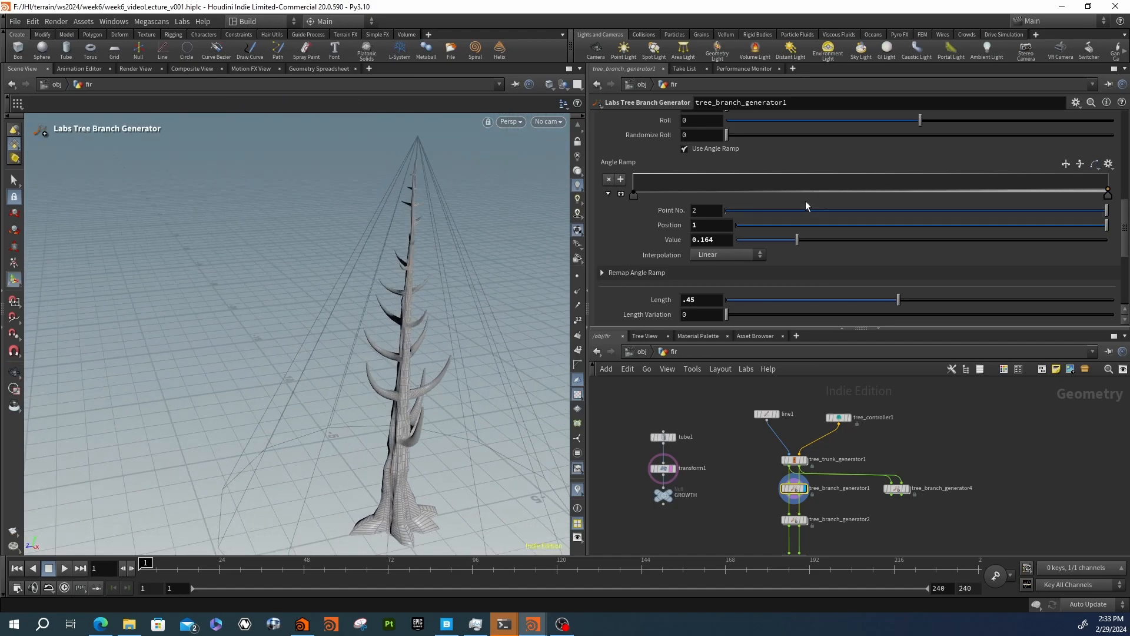
right_click_drag(396, 393, 497, 371, "alt")
left_click_drag(496, 371, 457, 296, "alt")
middle_click_drag(457, 296, 500, 410, "alt")
right_click_drag(501, 410, 392, 354, "alt")
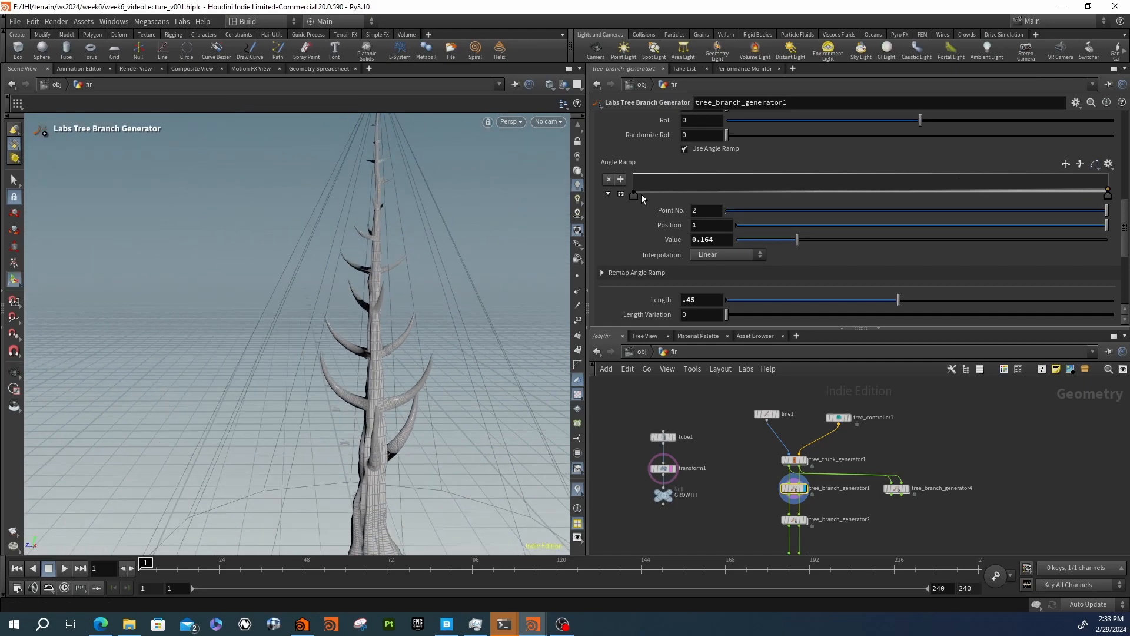
Raise the value of the Angle Ramp's point 1 to about 0.73 and inspect the branches around the trunk
left_click_drag(634, 190, 633, 180)
left_click_drag(446, 201, 362, 159, "alt")
middle_click_drag(362, 159, 368, 225, "alt")
right_click_drag(369, 224, 532, 245, "alt")
middle_click_drag(532, 245, 212, 207, "alt")
left_click_drag(212, 206, 270, 211, "alt")
middle_click_drag(270, 212, 265, 223, "alt")
right_click_drag(265, 223, 166, 232, "alt")
left_click_drag(167, 232, 285, 232, "alt")
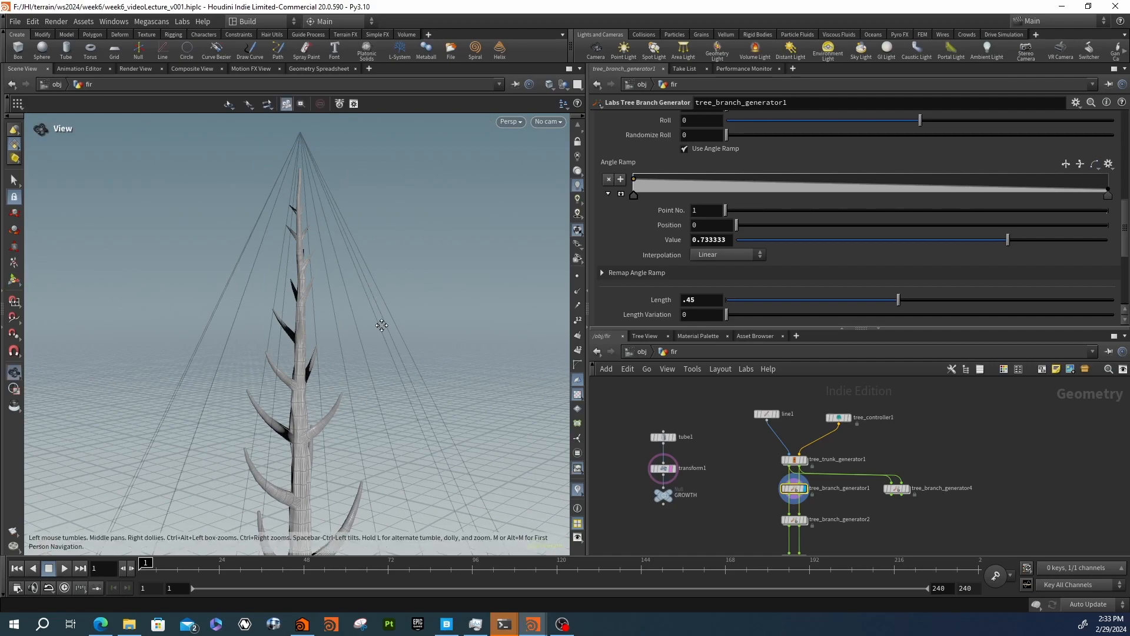
Examine the branch angles along the trunk from close up and from a distance
right_click_drag(381, 323, 412, 321, "alt")
middle_click_drag(411, 320, 403, 237, "alt")
mouse_move(357, 463)
left_mouse_down("alt")
mouse_move(386, 447)
mouse_move(367, 448)
left_mouse_up("alt")
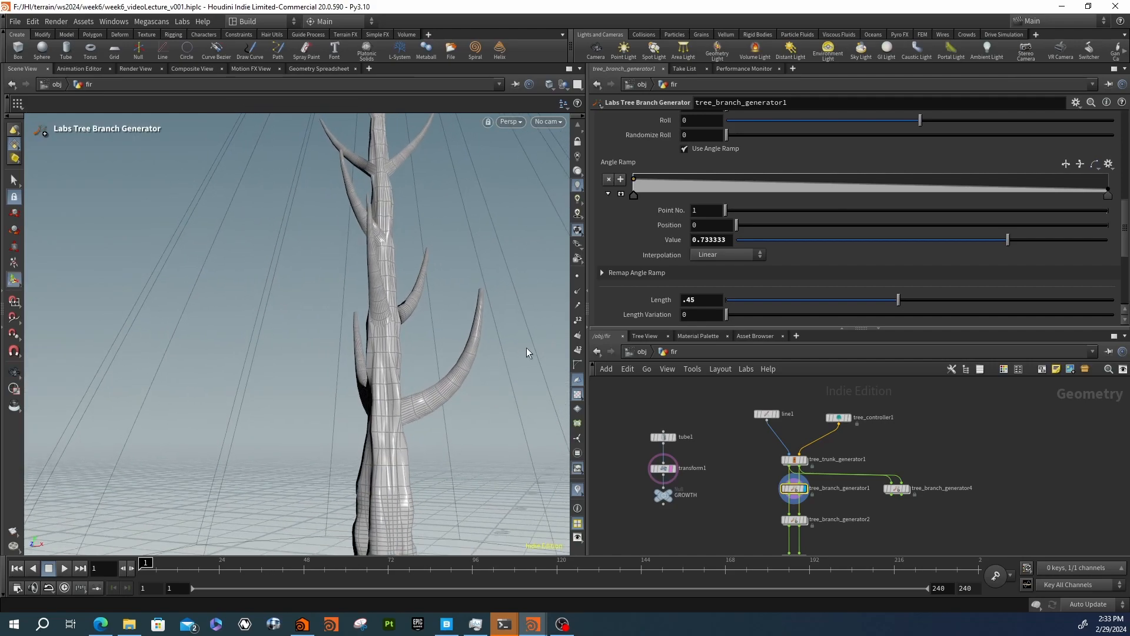
right_click_drag(442, 370, 394, 331, "alt")
left_click_drag(394, 331, 386, 351, "alt")
right_click_drag(386, 351, 336, 353, "alt")
middle_click_drag(336, 353, 363, 357, "alt")
left_click_drag(363, 357, 449, 355, "alt")
key("Return")
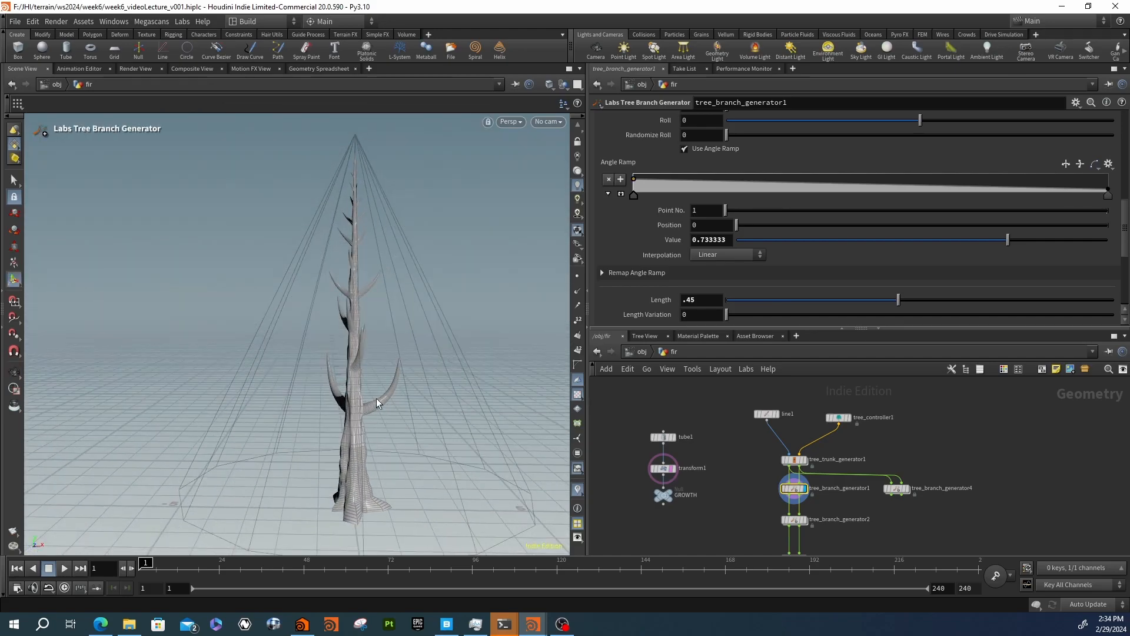
Lower the first point of the branch radius Falloff Ramp to about 0.35 and inspect the branches
left_click_drag(818, 497, 819, 497)
scroll(644, 250, "down", 3)
scroll(653, 254, "down", 1)
scroll(638, 262, "up", 4)
scroll(641, 257, "up", 6)
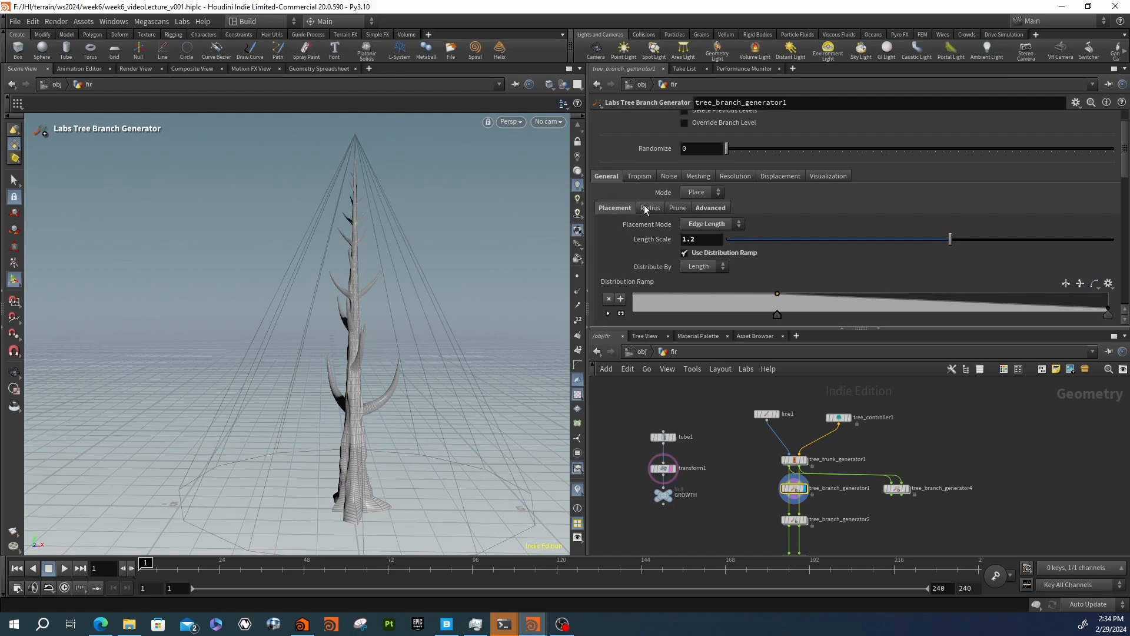
left_click(648, 209)
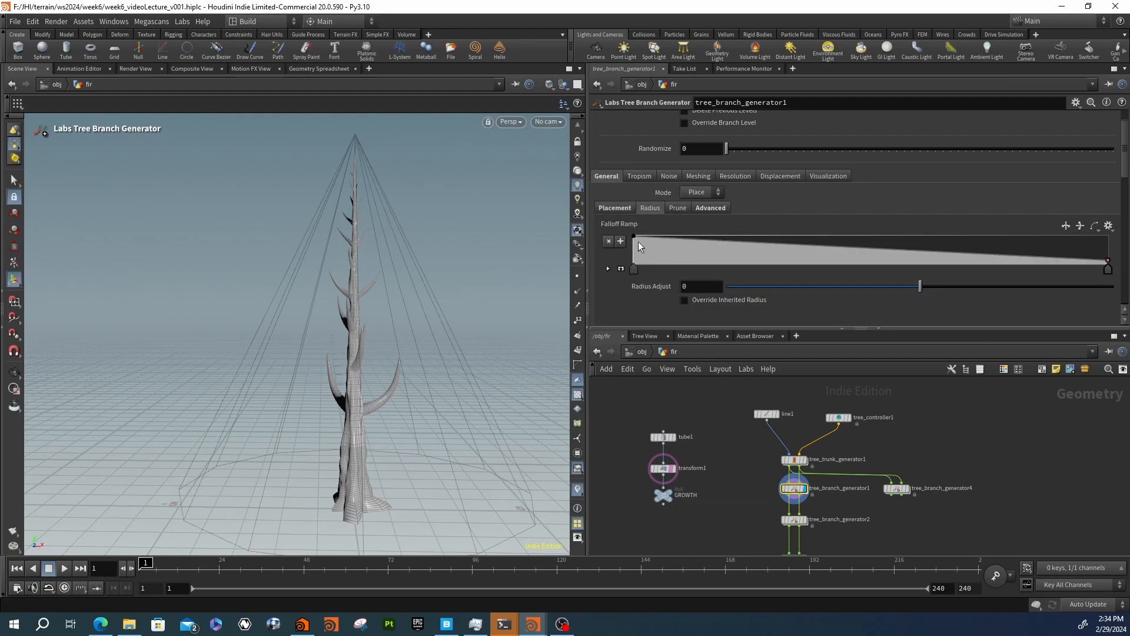
left_click_drag(634, 237, 628, 255)
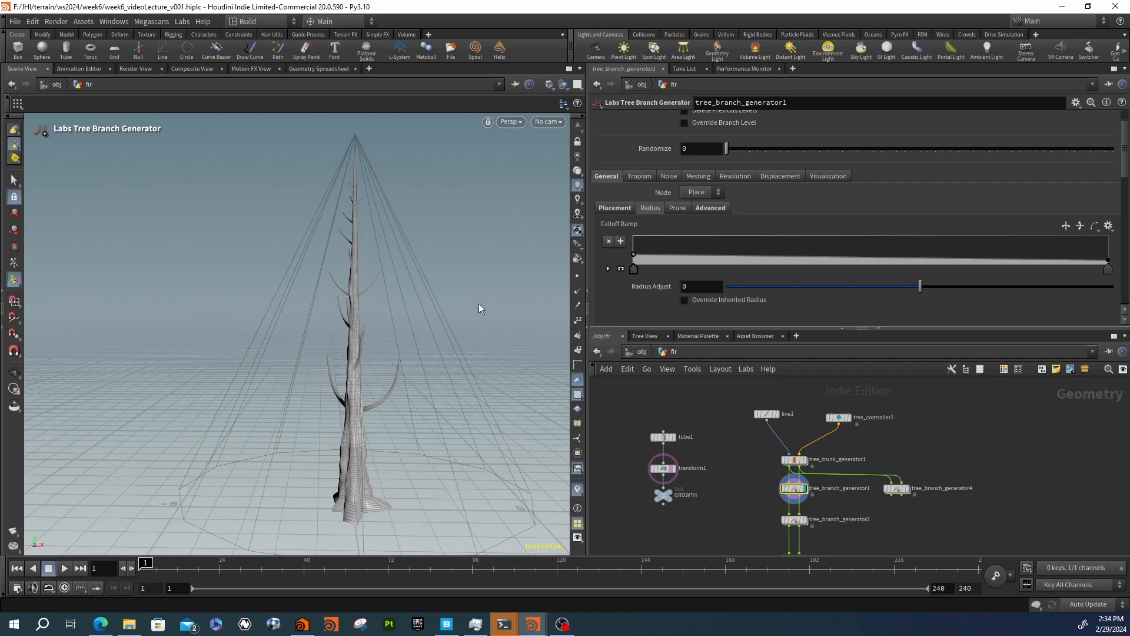
left_click_drag(483, 354, 424, 346, "alt")
right_click_drag(424, 345, 527, 353, "alt")
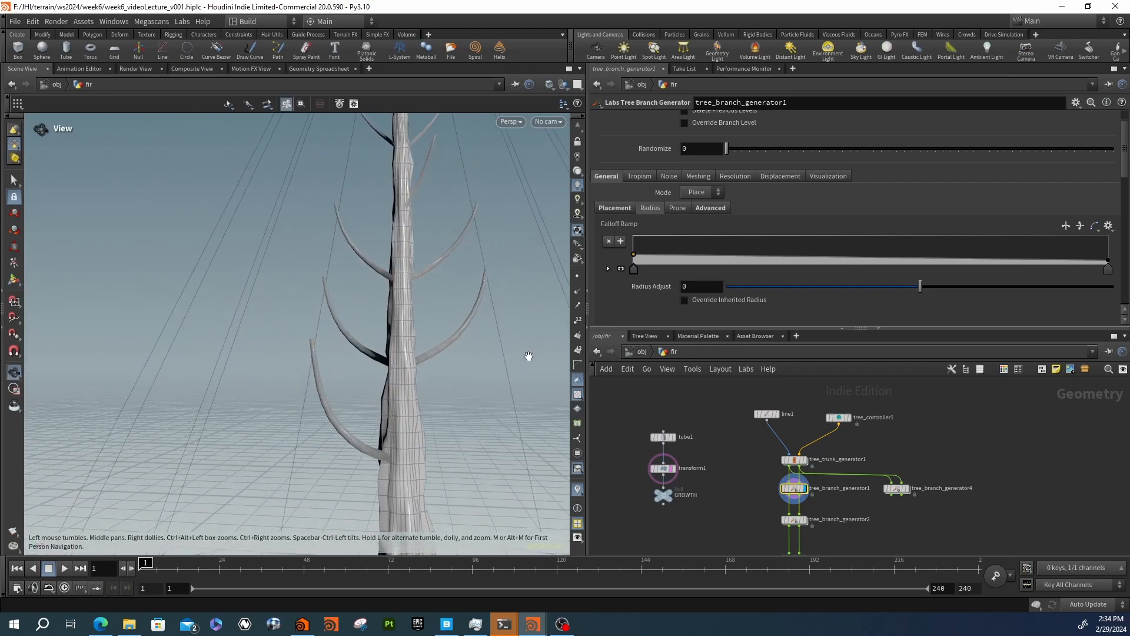
left_click_drag(527, 354, 414, 401, "alt")
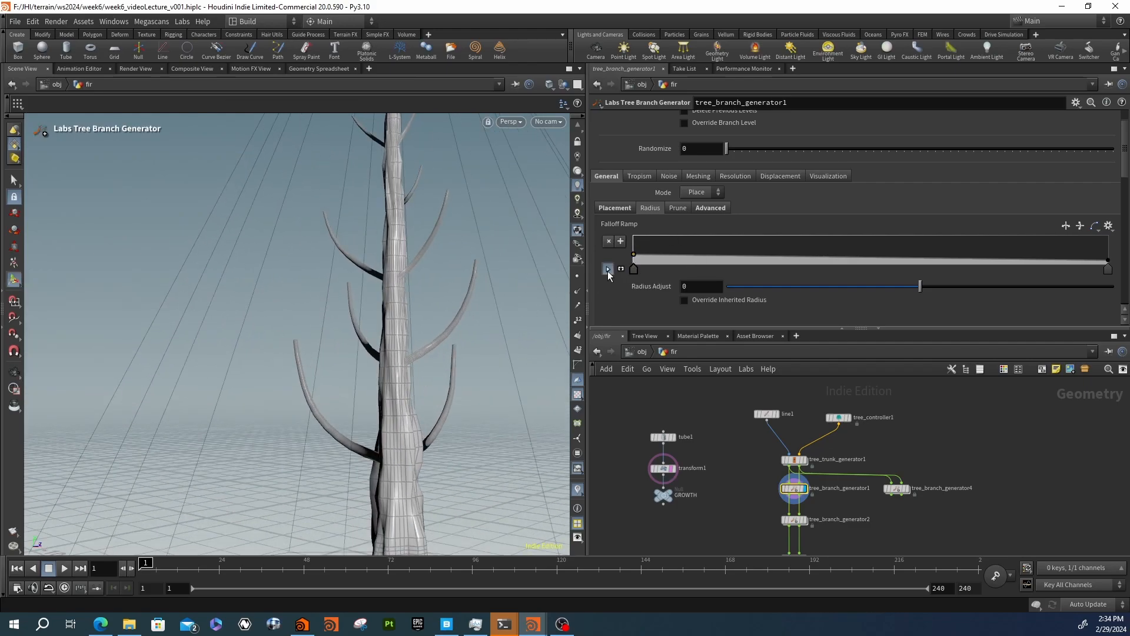
Raise the value of point 1 in the branch radius Falloff Ramp to thicken the branch bases
left_click(608, 269)
scroll(620, 292, "down", 1)
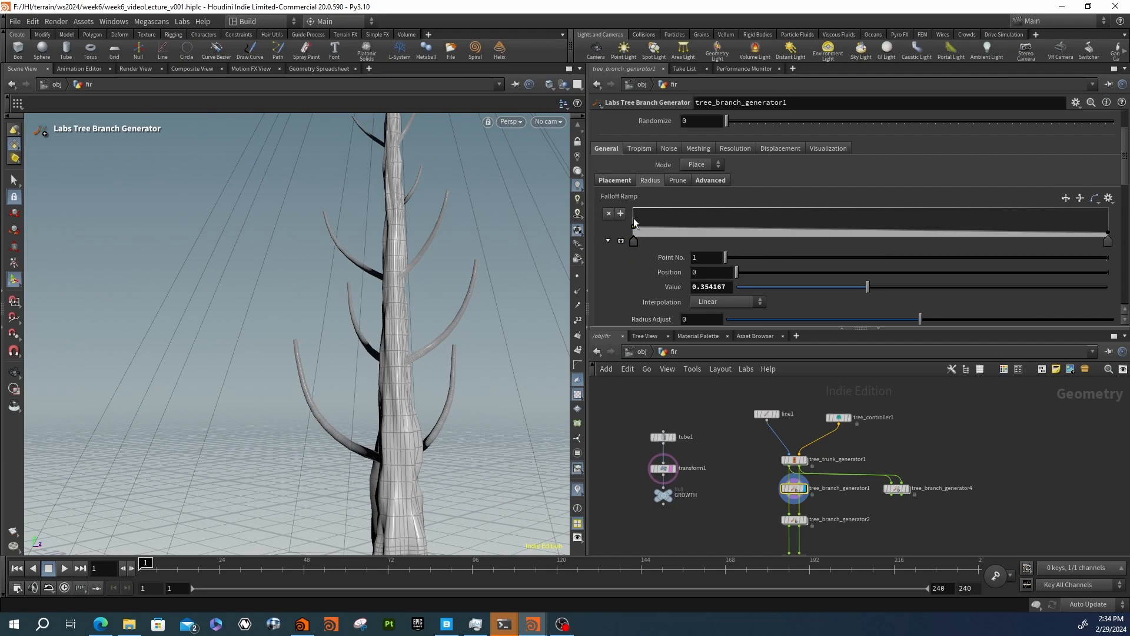
left_click_drag(927, 287, 980, 285)
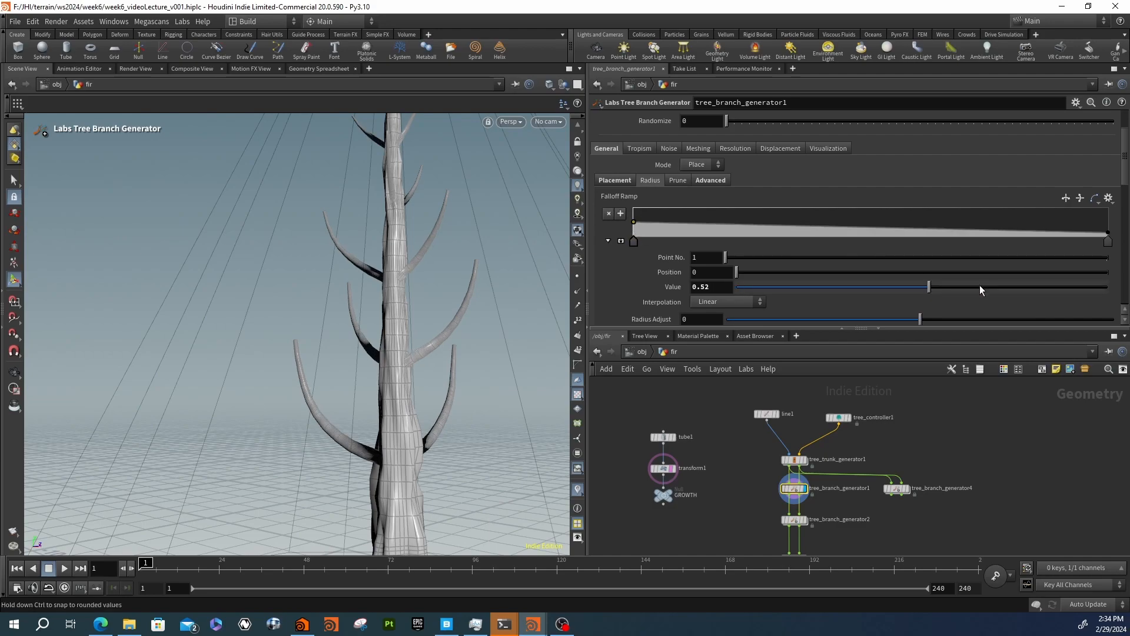
Lower the value of the radius Falloff Ramp's point 2 to about 0.016 and inspect the tapered branches from several angles
left_click(1108, 239)
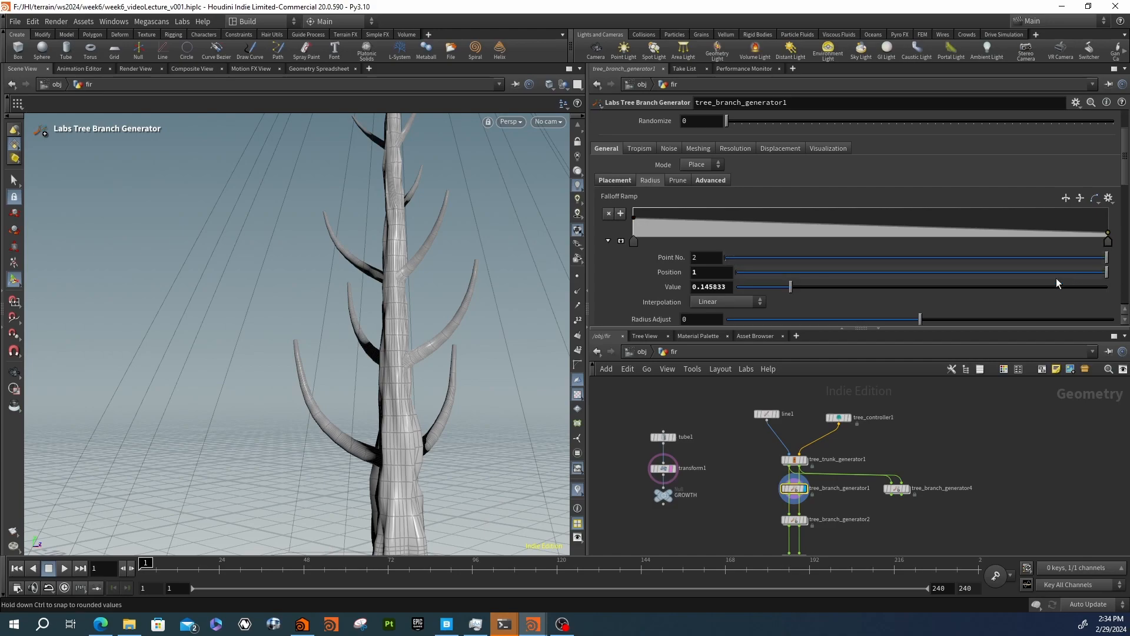
left_click(743, 287)
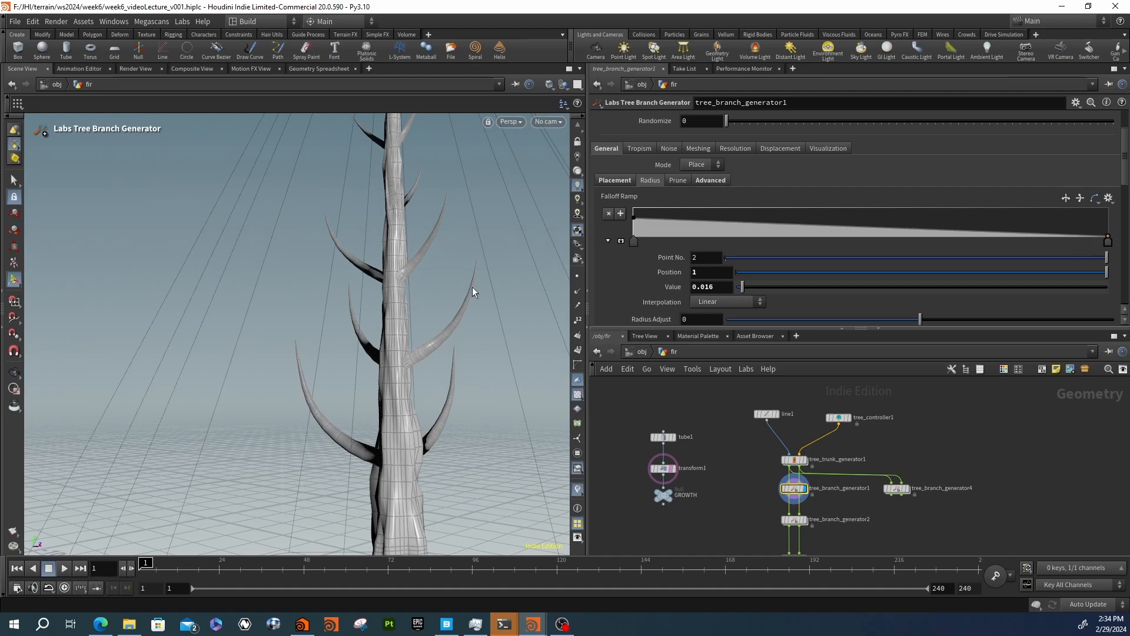
left_click_drag(472, 288, 524, 308, "alt")
right_click_drag(525, 308, 341, 288, "alt")
middle_click_drag(341, 288, 306, 324, "alt")
left_click_drag(306, 323, 431, 320, "alt")
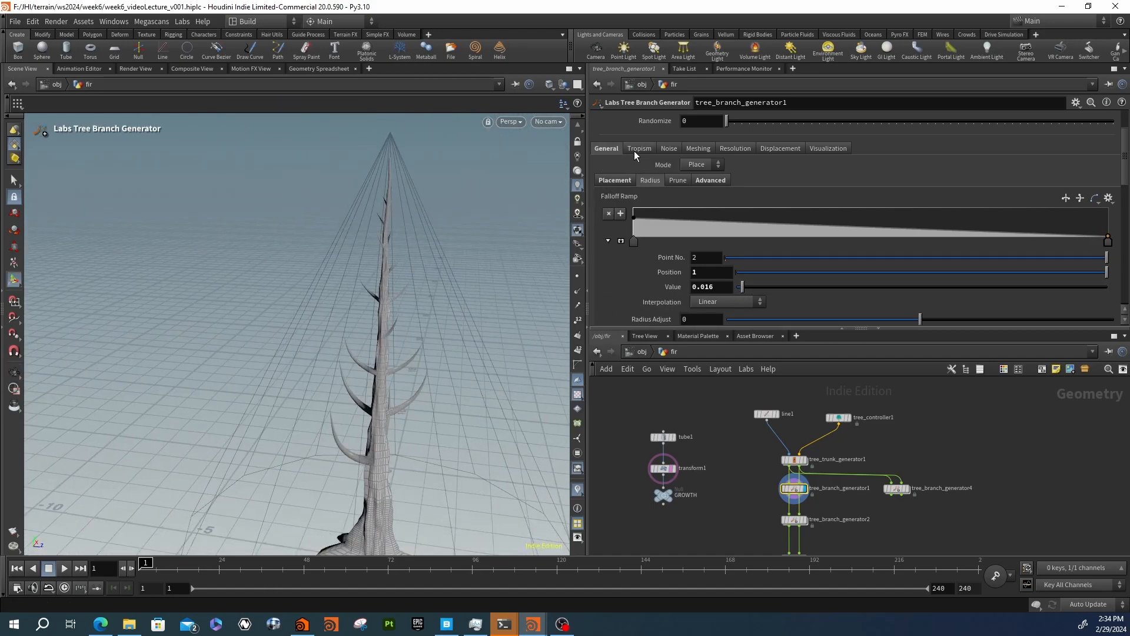
Try a branch Length of .65 in the Placement settings and inspect the tree
left_click(606, 181)
scroll(618, 289, "down", 3)
scroll(618, 288, "down", 5)
scroll(702, 282, "down", 1)
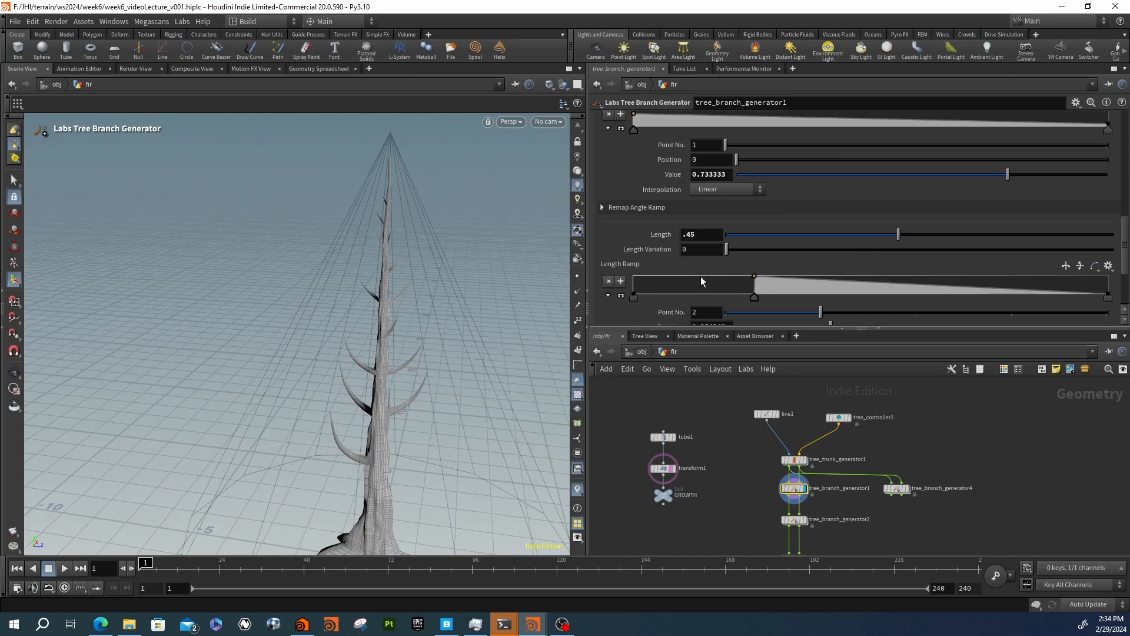
double_click(698, 238)
left_click(697, 237)
left_click_drag(697, 239, 687, 241)
type("565")
key("Return")
left_click_drag(347, 407, 323, 378, "alt")
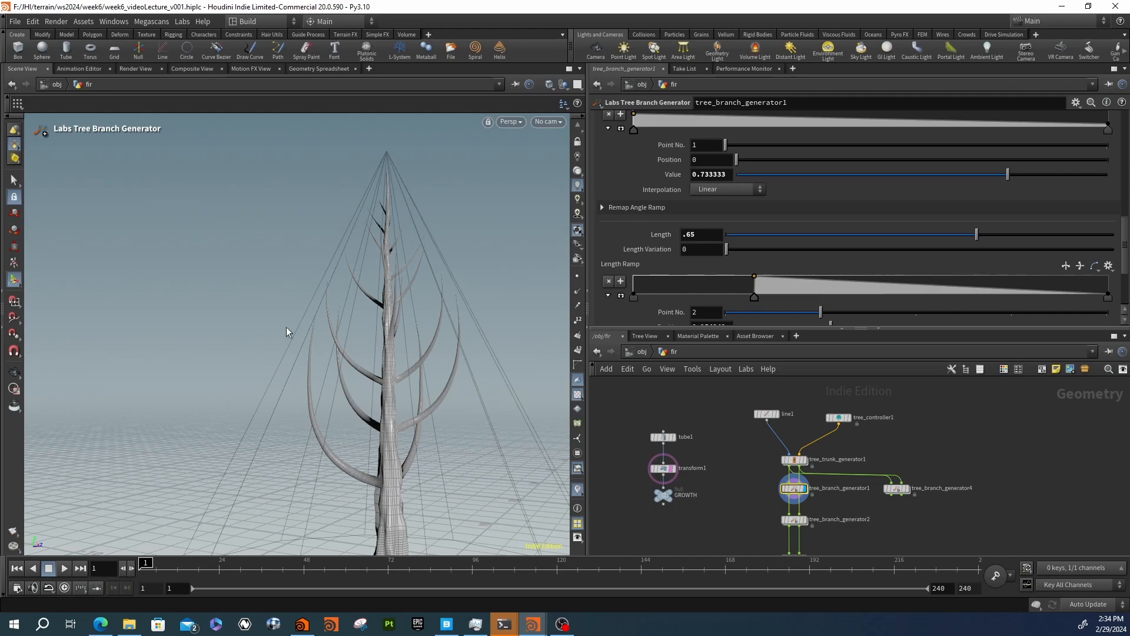
Set the branch Length to .55
double_click(707, 237)
type(".55")
key("Return")
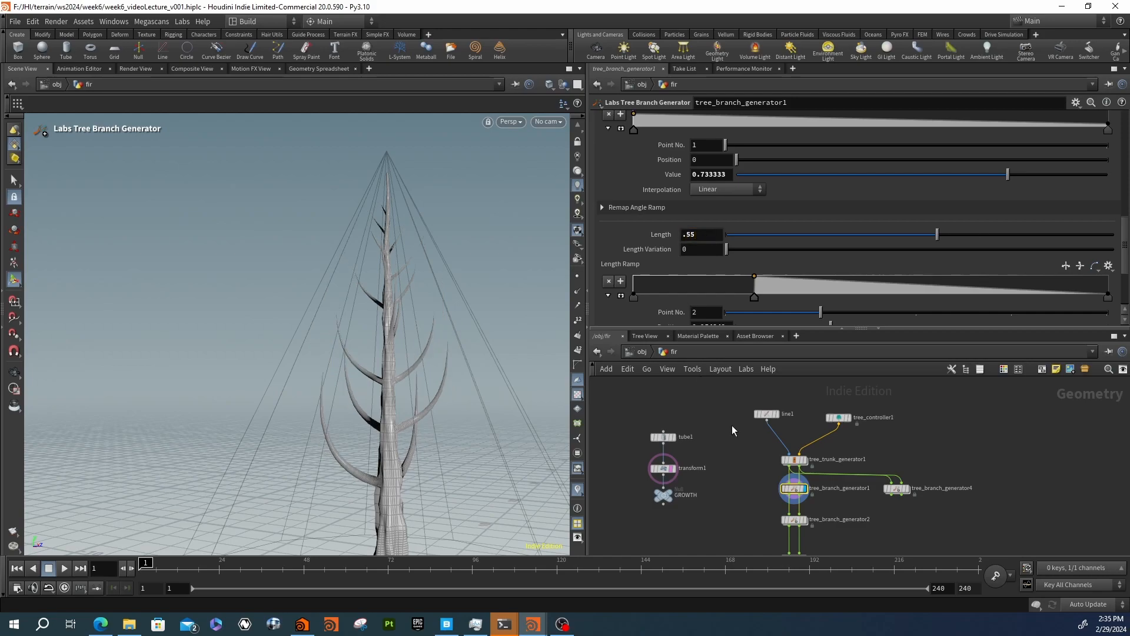
Set the Phototropism Strength to 0 in tree_controller1
left_click(839, 417)
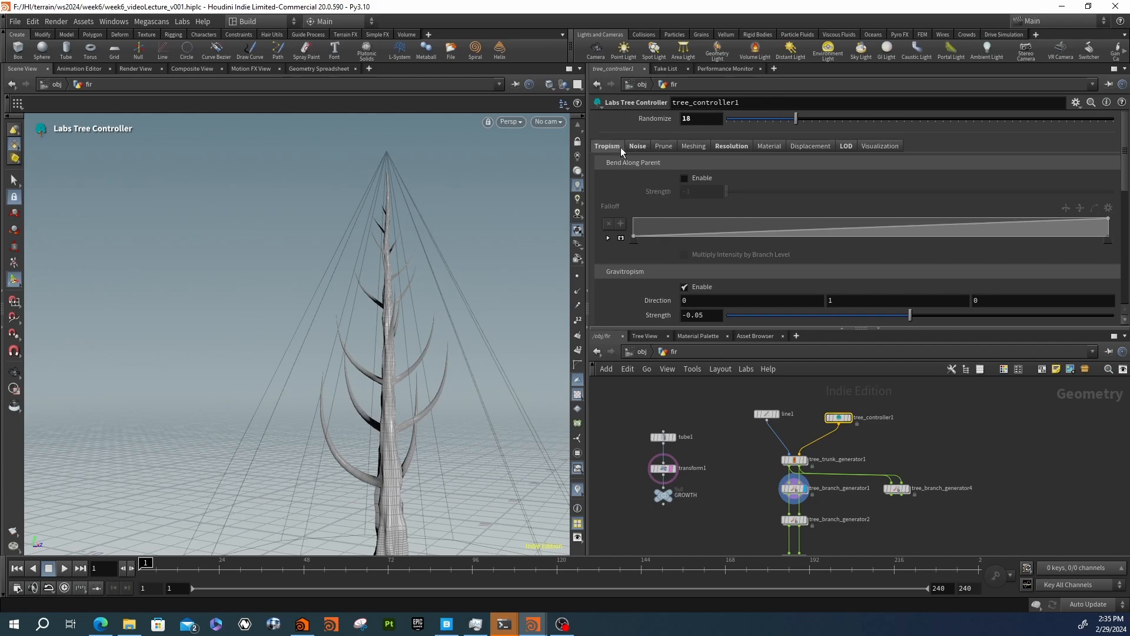
scroll(617, 258, "down", 5)
left_click_drag(826, 246, 804, 247)
left_click(715, 243)
type("0")
key("Return")
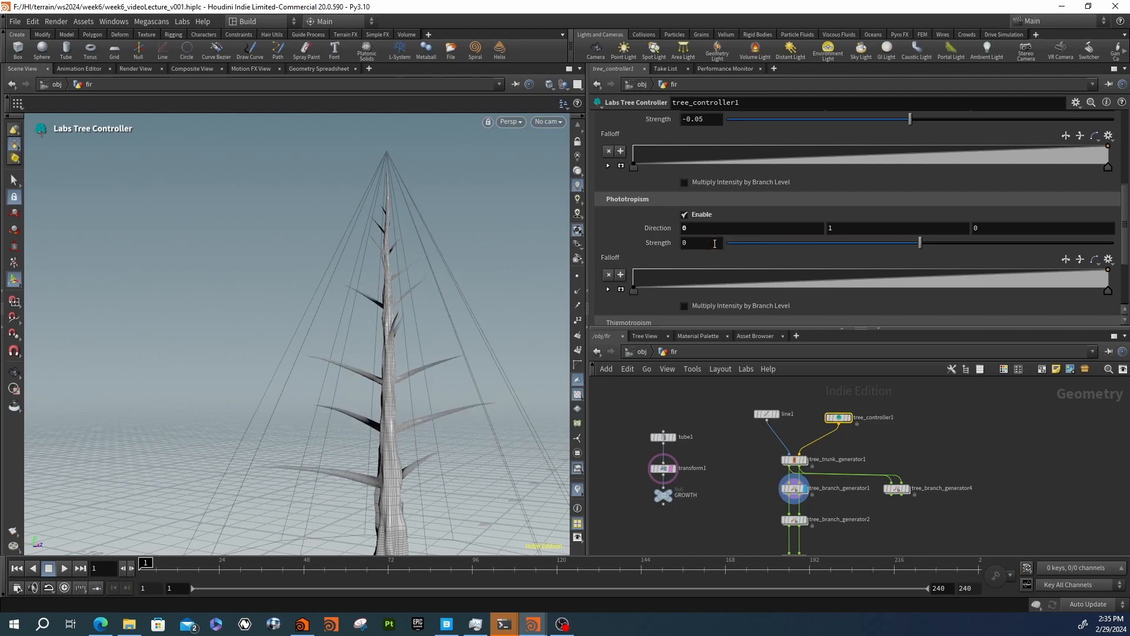
Try Phototropism Strengths of about 0.09 and 0.577 and compare how the branches curve
left_click_drag(425, 402, 387, 409, "alt")
left_click(927, 245)
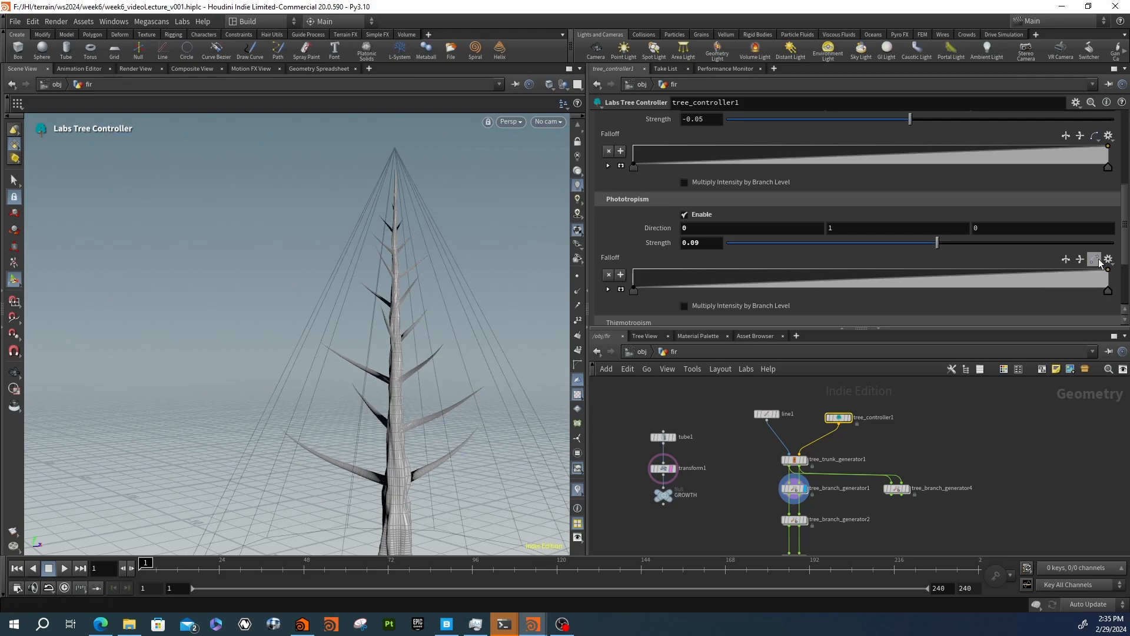
left_click_drag(1014, 243, 1034, 245)
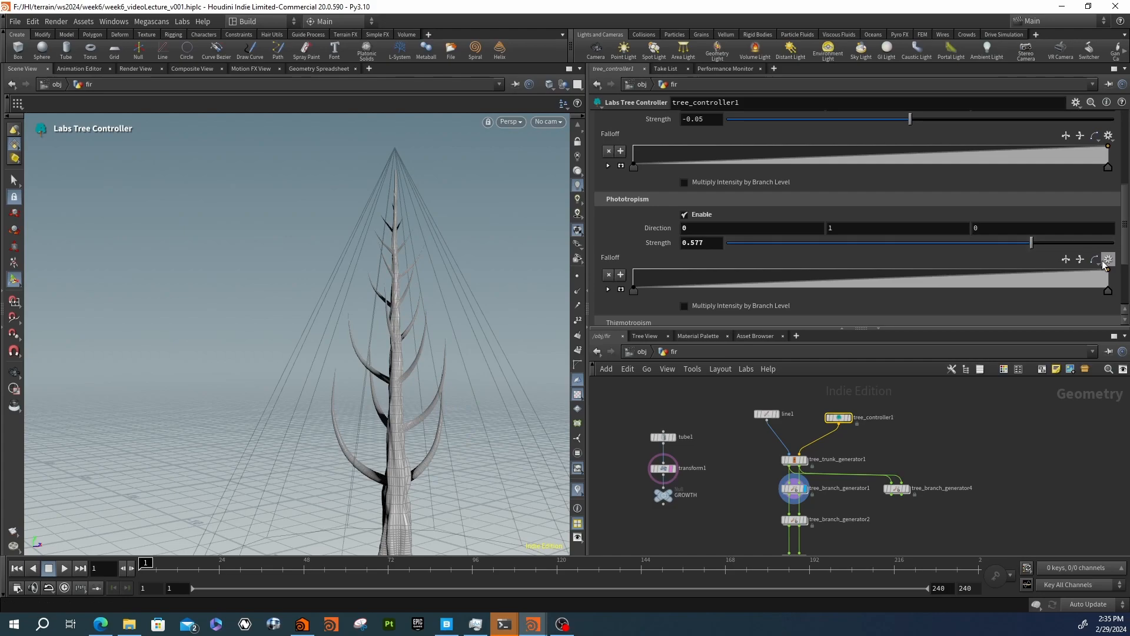
Show the Phototropism Falloff's point settings and raise the value of point 1 to 0.7
scroll(595, 253, "down", 3)
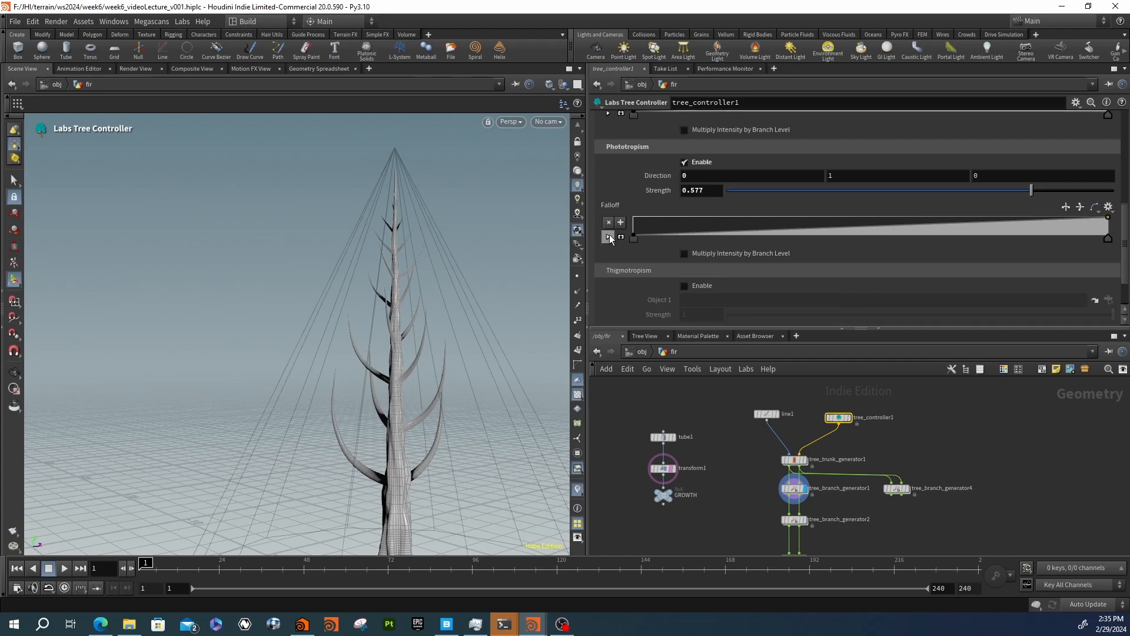
left_click(609, 237)
mouse_move(1107, 233)
left_mouse_down()
mouse_move(822, 236)
mouse_move(1124, 237)
left_mouse_up()
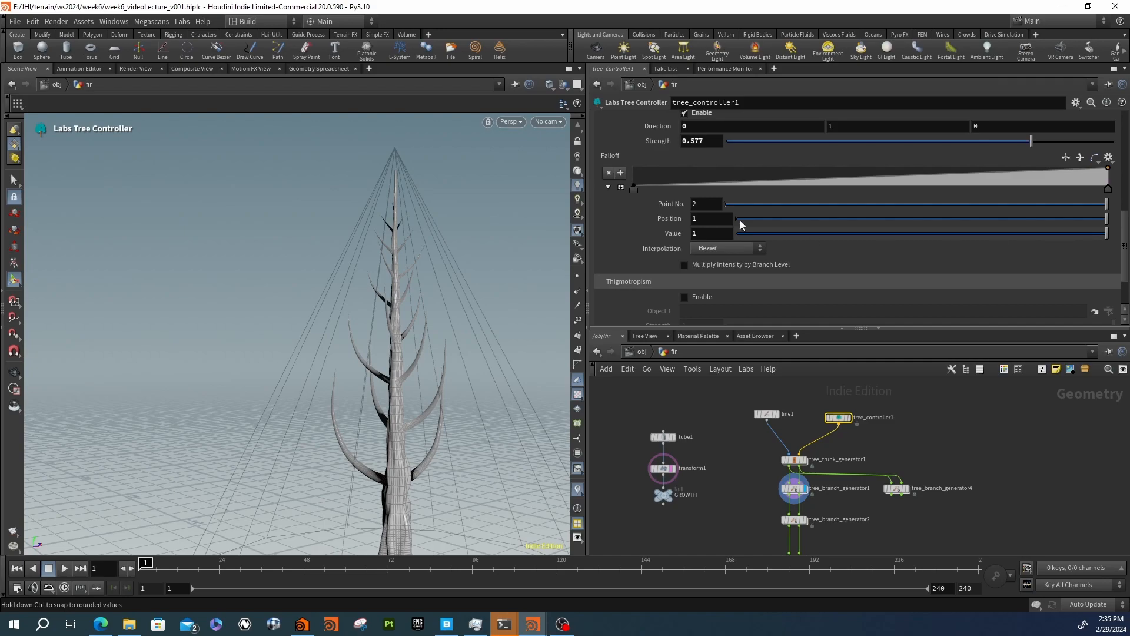
scroll(637, 221, "up", 2)
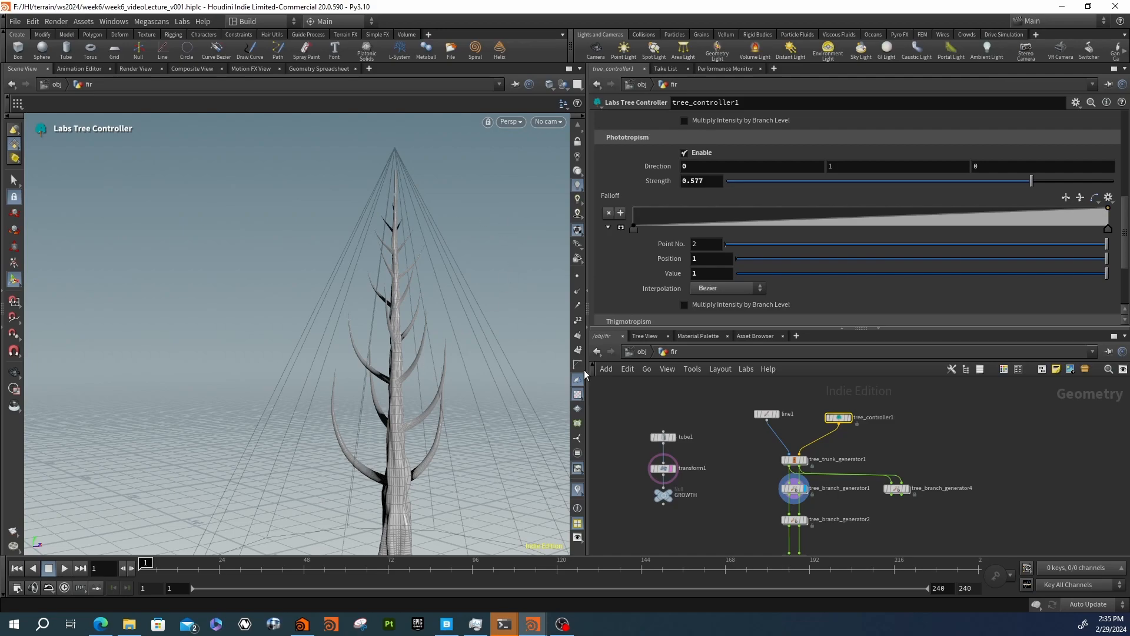
left_click(631, 220)
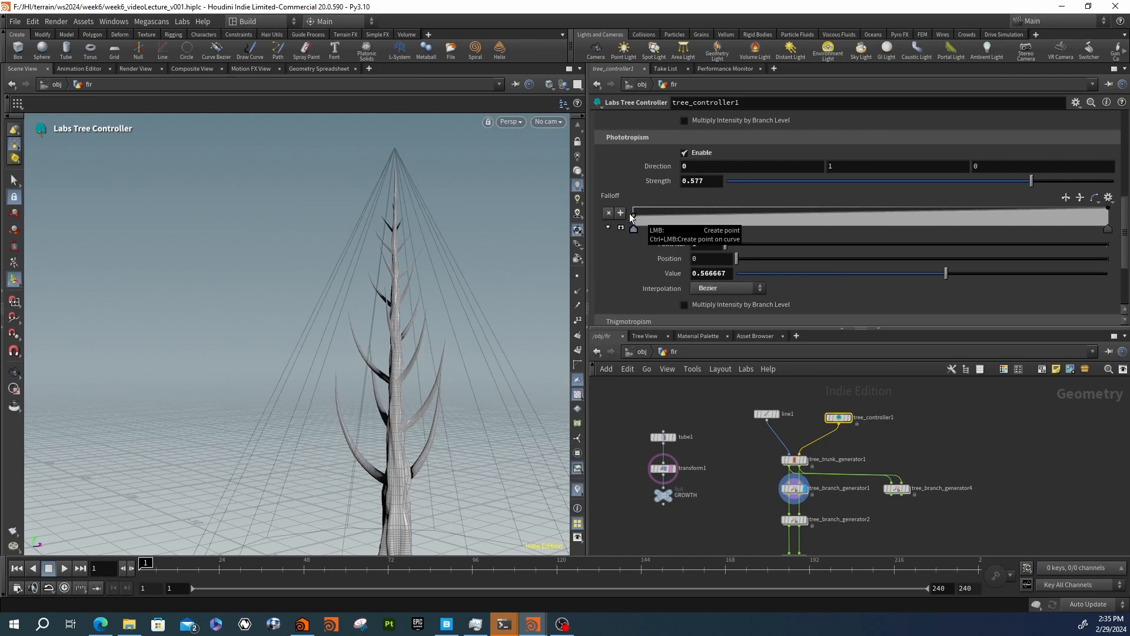
left_click_drag(631, 214, 631, 212)
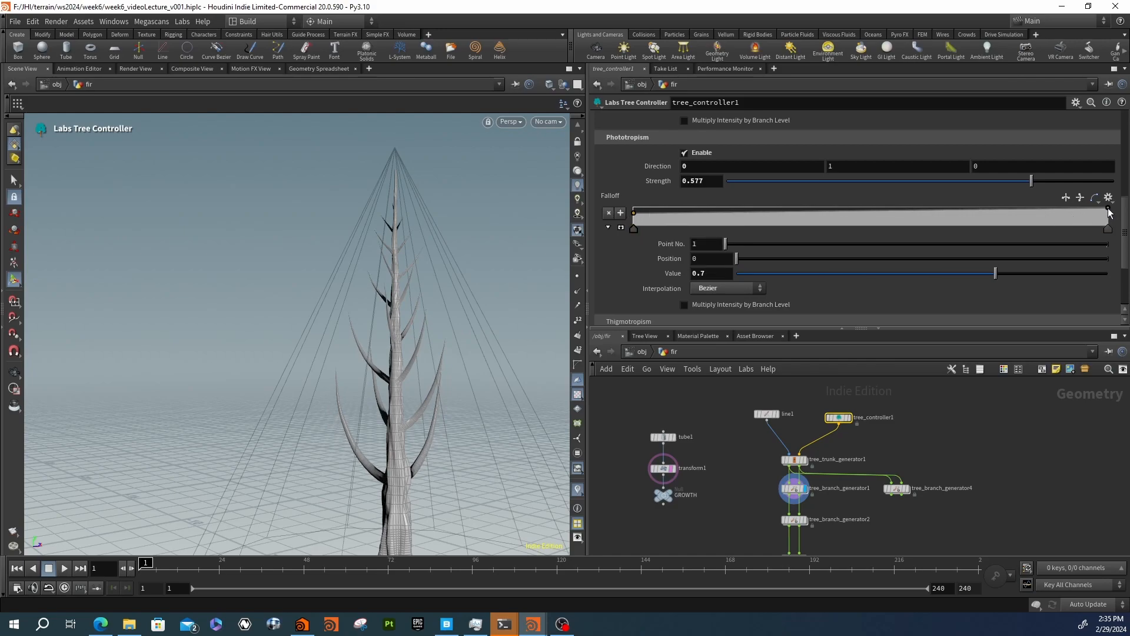
Lower the value of the Phototropism Falloff's point 2 to about 0.512
left_click_drag(1089, 243, 1108, 248)
left_click(958, 272)
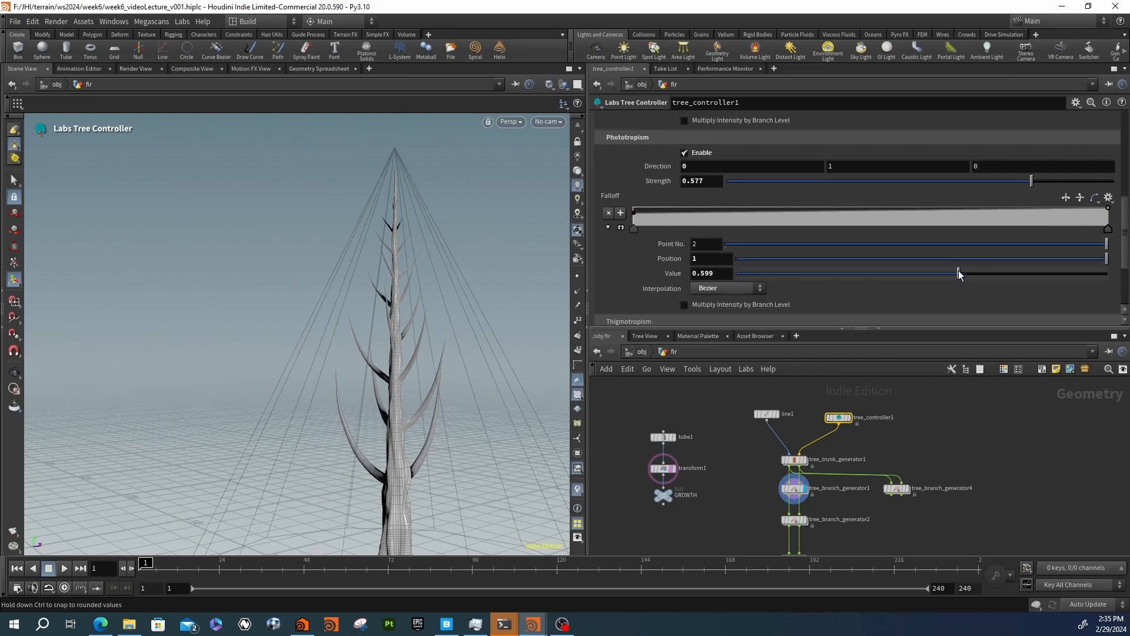
left_click(927, 273)
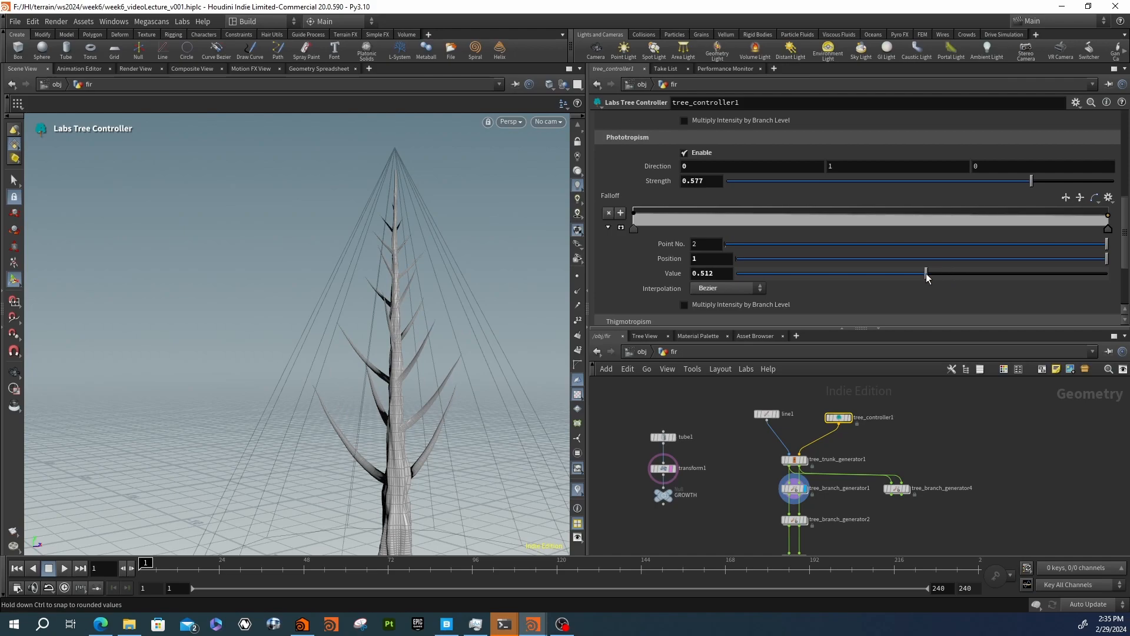
Return the Phototropism Falloff to a rising ramp, with point 1 at value 0 and point 2 at value 1
scroll(637, 262, "down", 1)
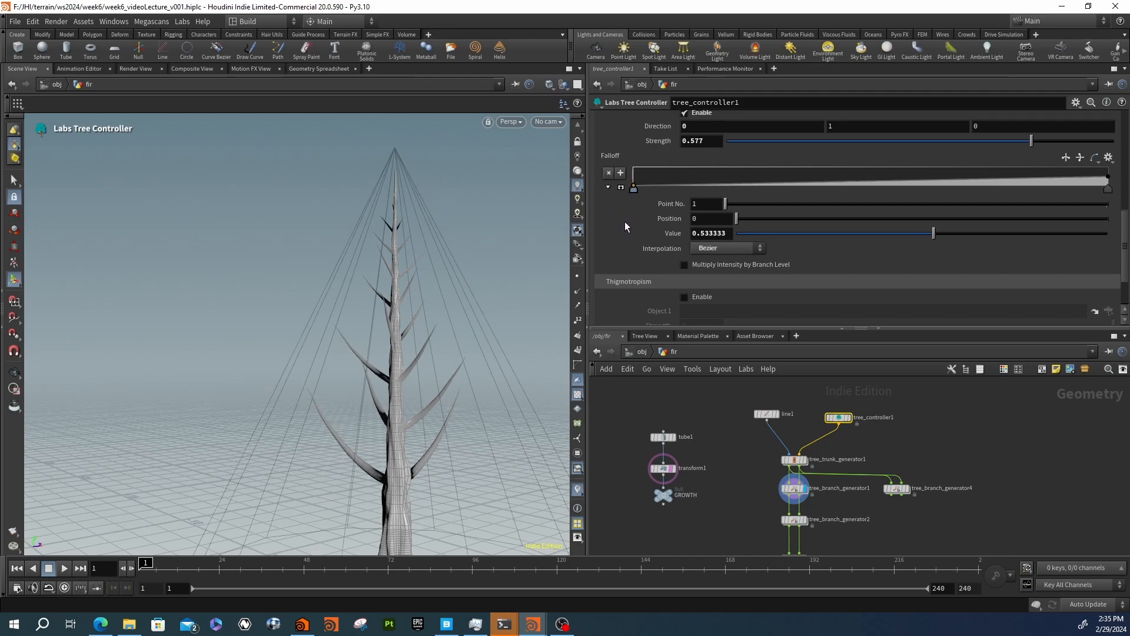
left_click_drag(624, 222, 624, 223)
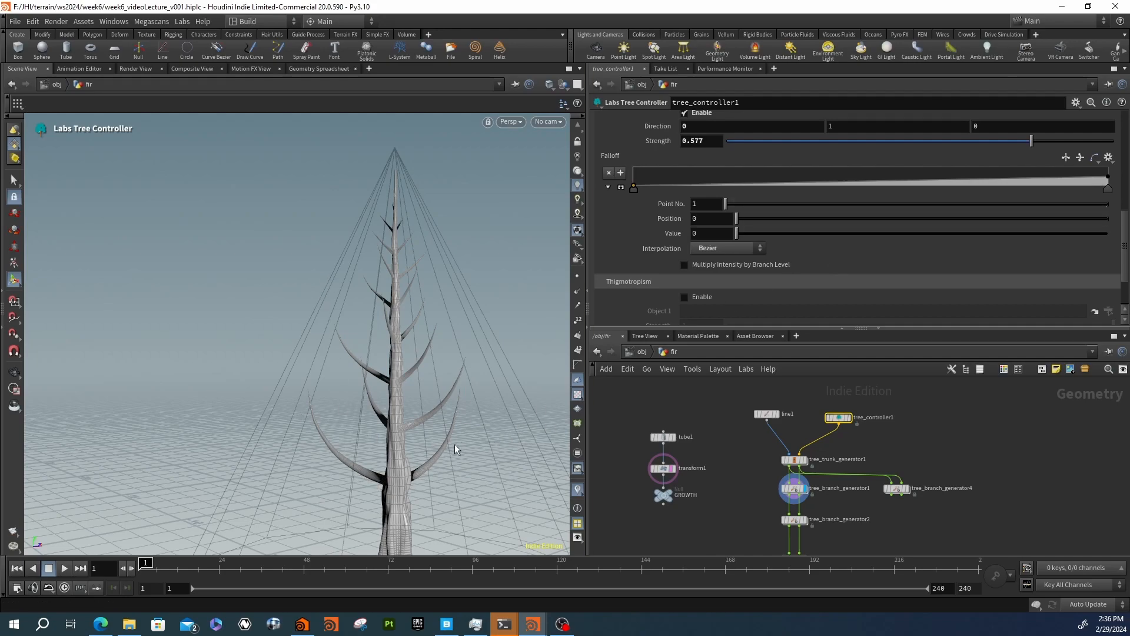
left_click_drag(1108, 180, 1121, 161)
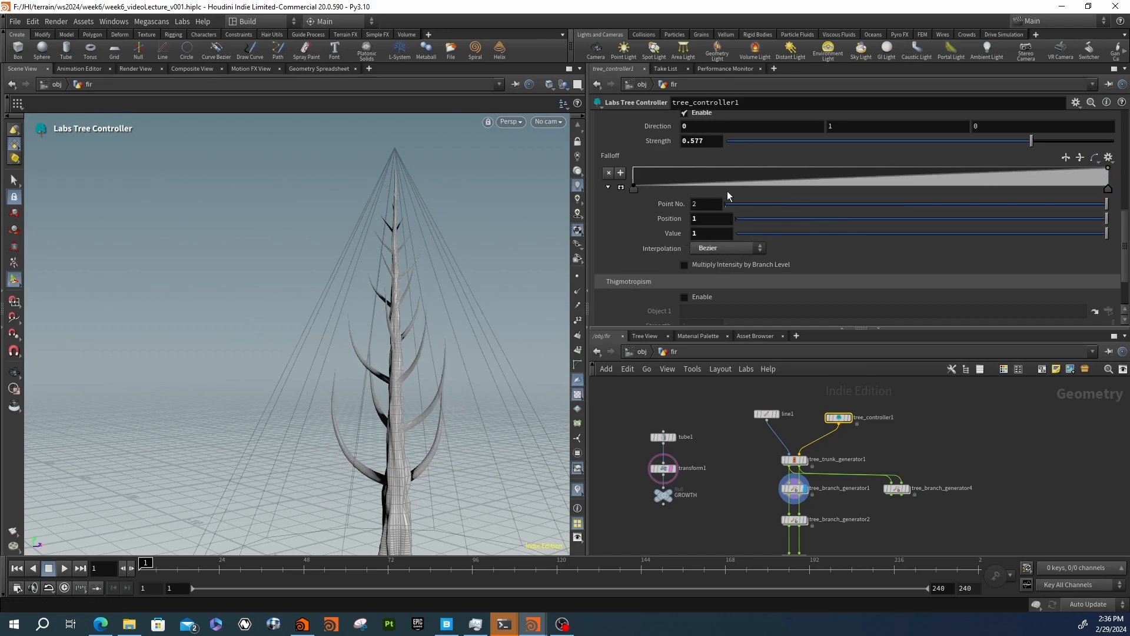
Set the Phototropism Strength to about 0.19 and inspect the branches
scroll(616, 249, "up", 3)
left_click_drag(1032, 195, 958, 199)
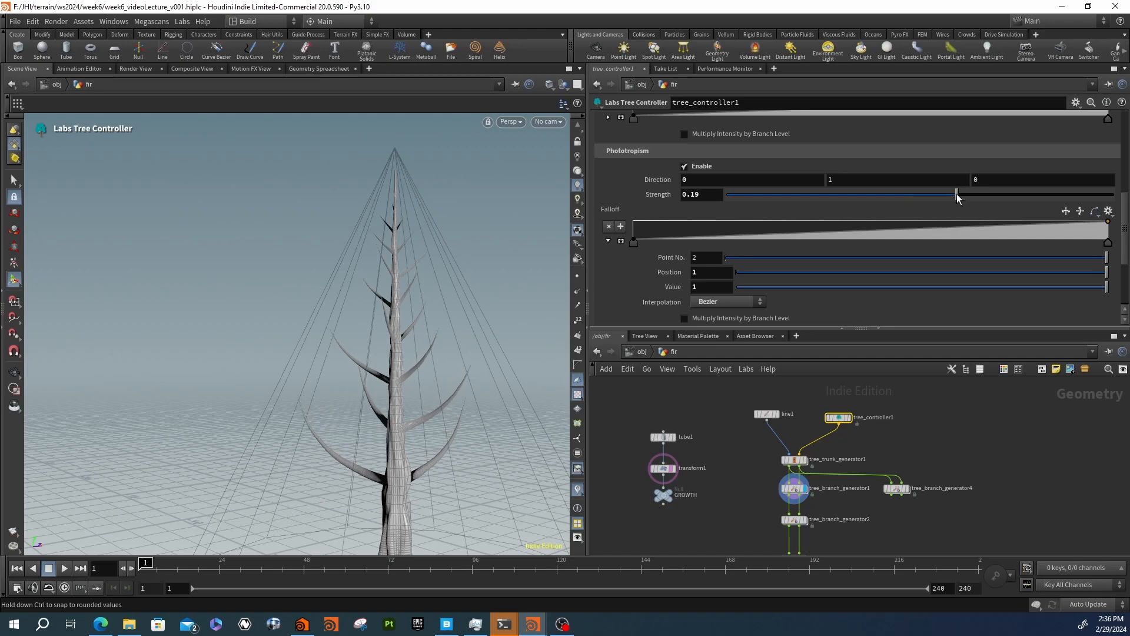
key("Escape")
left_click_drag(447, 253, 509, 287)
Delete the tree_branch_generator2, tree_branch_generator3 and tree_branch_generator4 nodes
middle_click_drag(857, 504, 858, 426)
scroll(854, 429, "down", 3)
left_click_drag(780, 428, 849, 489)
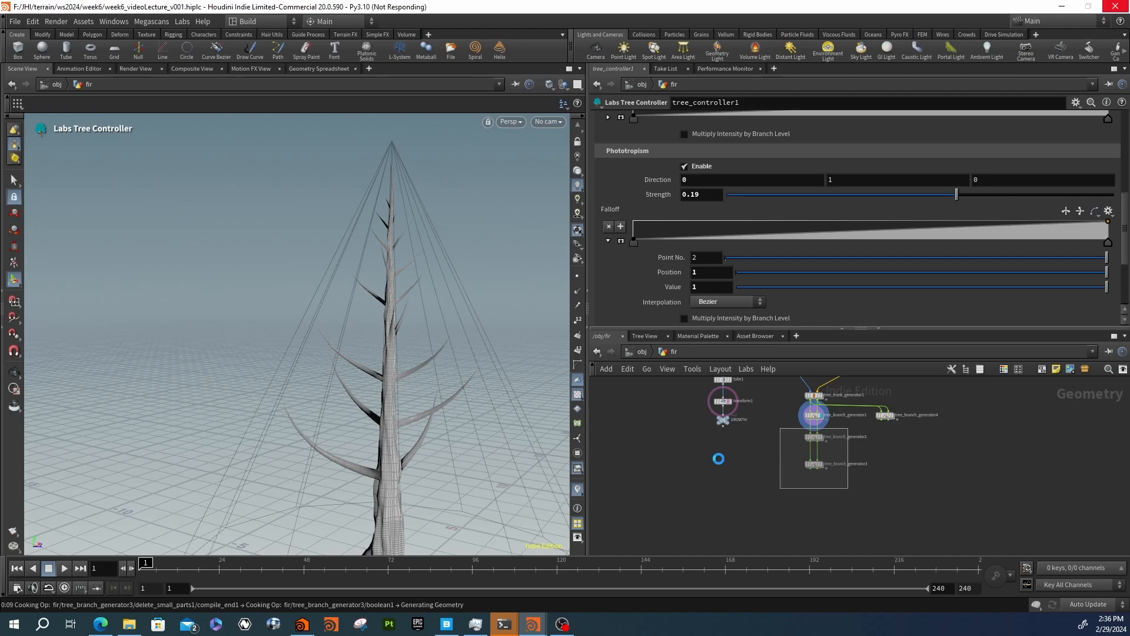
key("Delete")
middle_click_drag(788, 442, 773, 440)
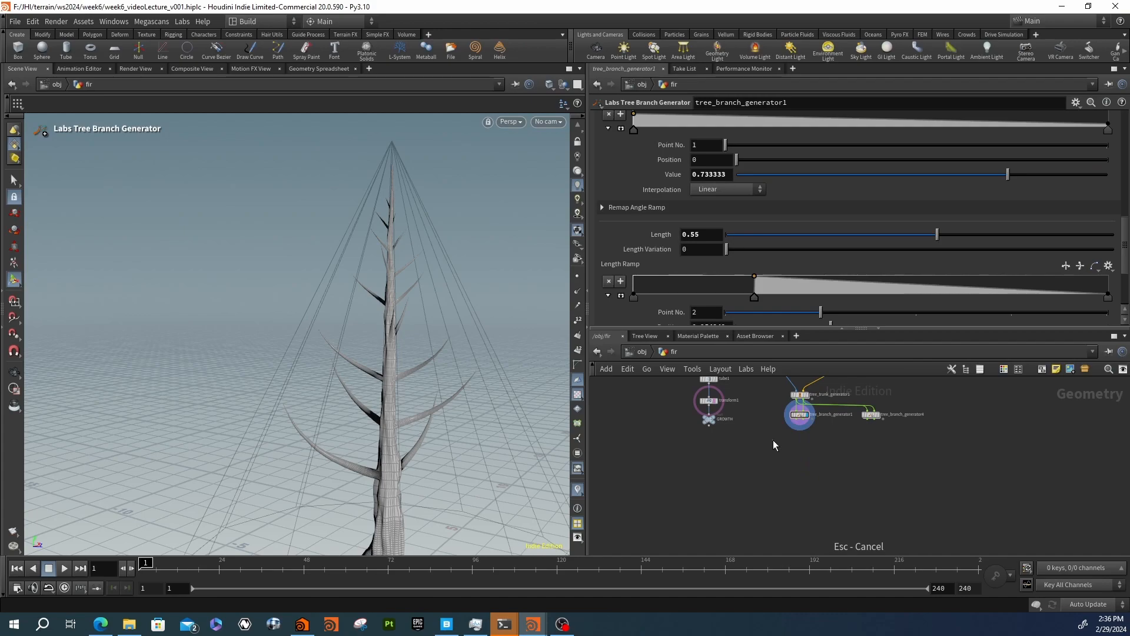
scroll(808, 432, "up", 3)
left_click_drag(984, 471, 910, 396)
key("Delete")
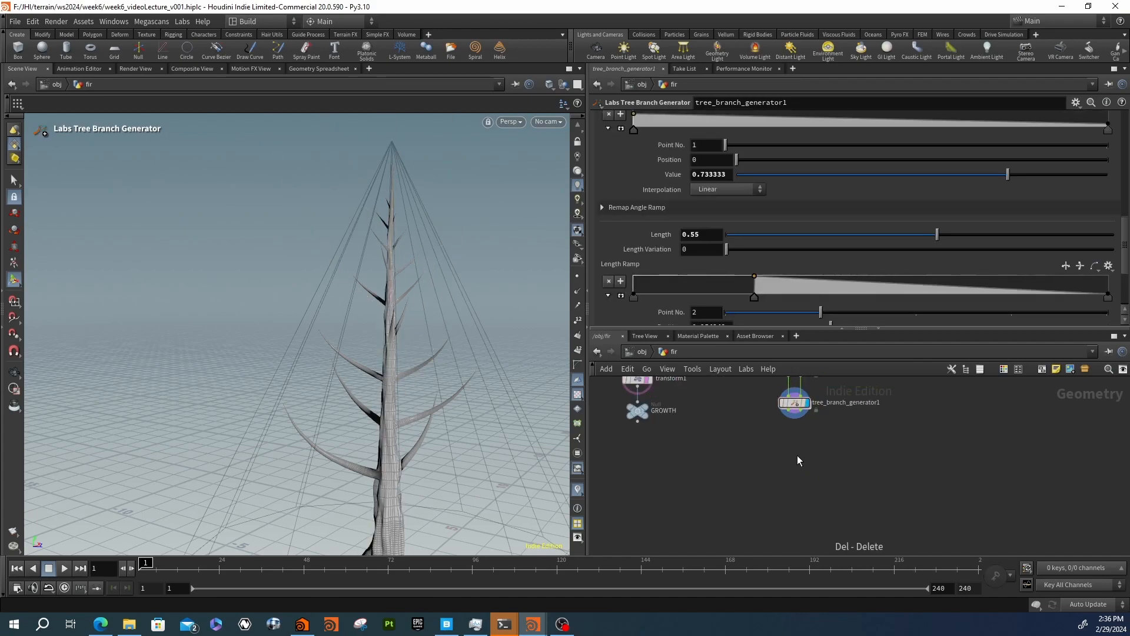
Add a new Labs Tree Branch Generator below tree_branch_generator1 and wire that node's mesh and curve outputs into it
key("Tab")
type("bran")
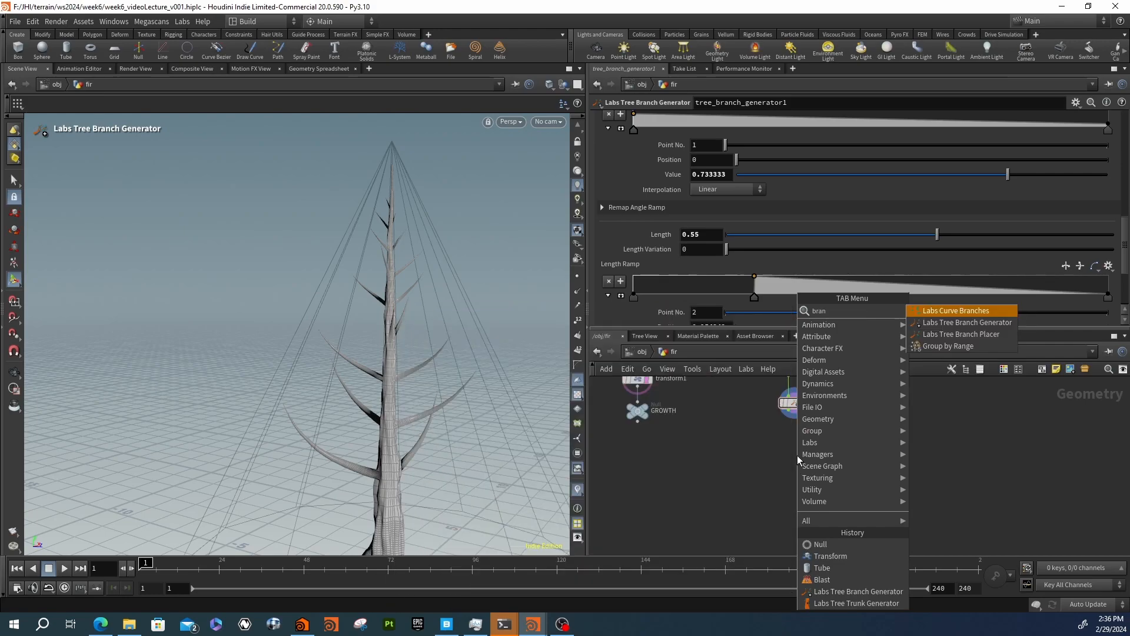
key("Down")
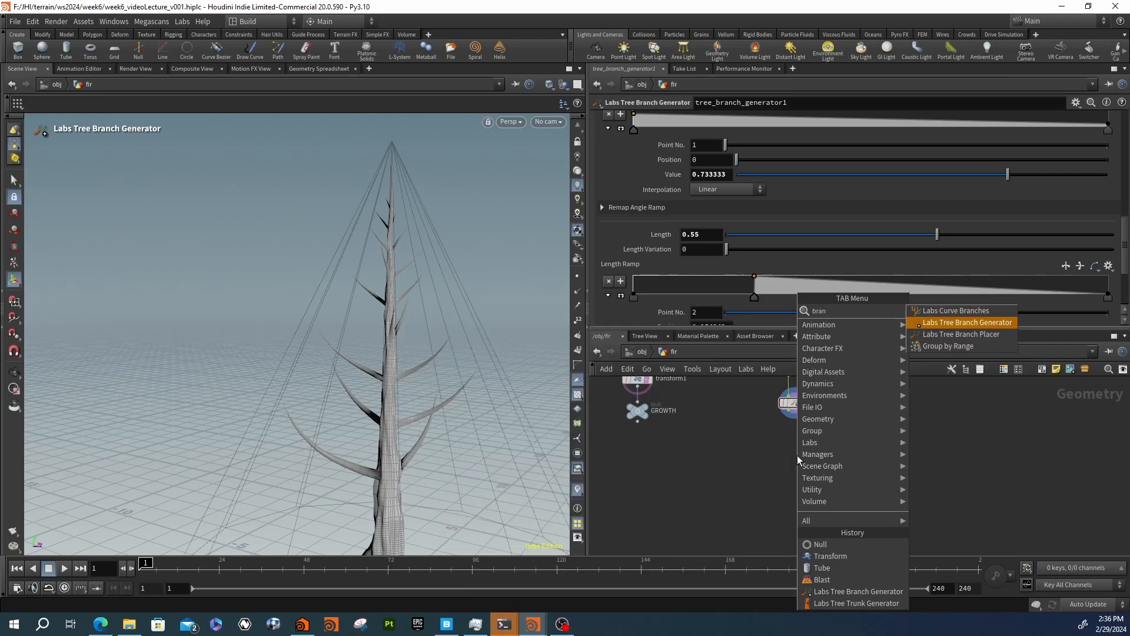
key("Return")
left_click(797, 455)
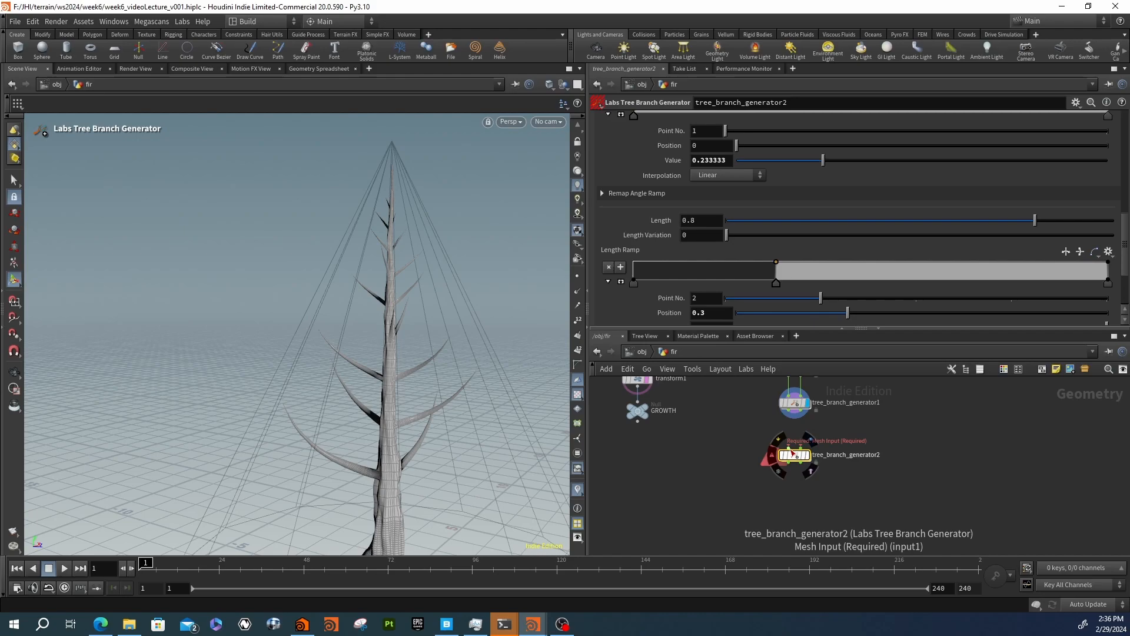
left_click(790, 450)
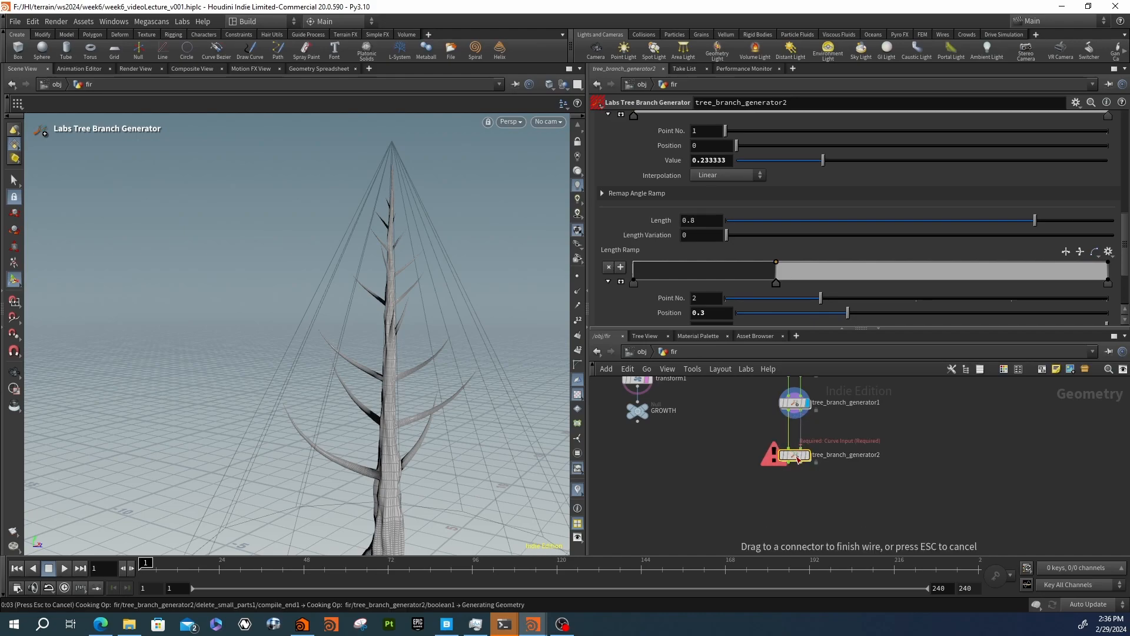
left_click_drag(799, 459, 797, 447)
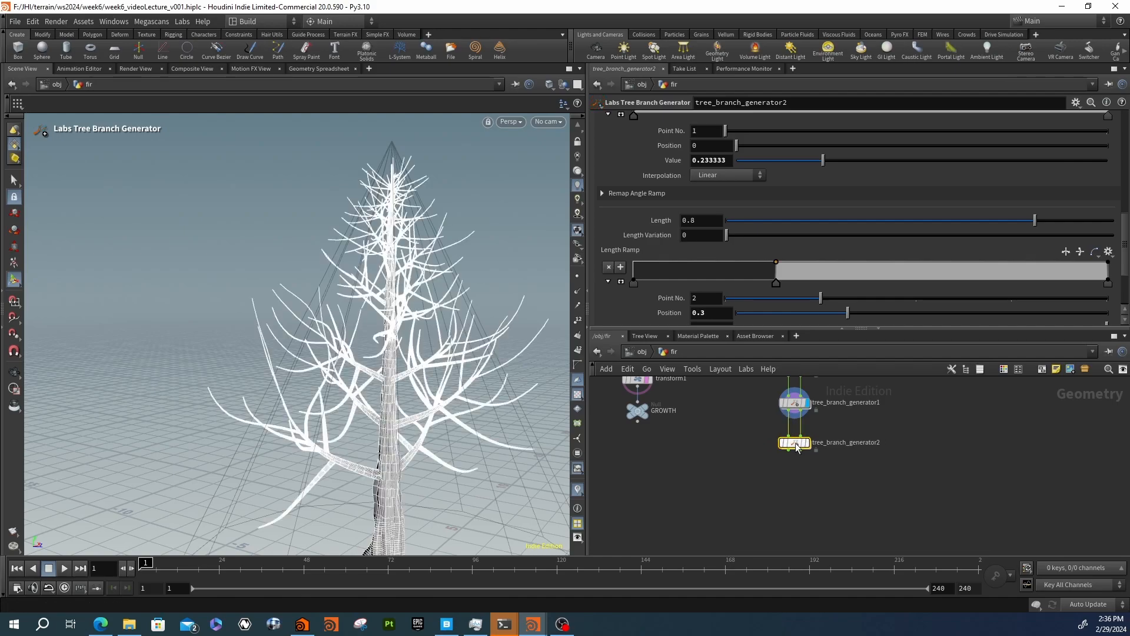
Display the result of tree_branch_generator2 and inspect the secondary branches from several angles
left_click(808, 443)
key("Escape")
left_click_drag(438, 373, 316, 368)
right_click_drag(315, 369, 515, 338)
left_click_drag(514, 338, 559, 357)
left_click_drag(439, 318, 371, 348, "alt")
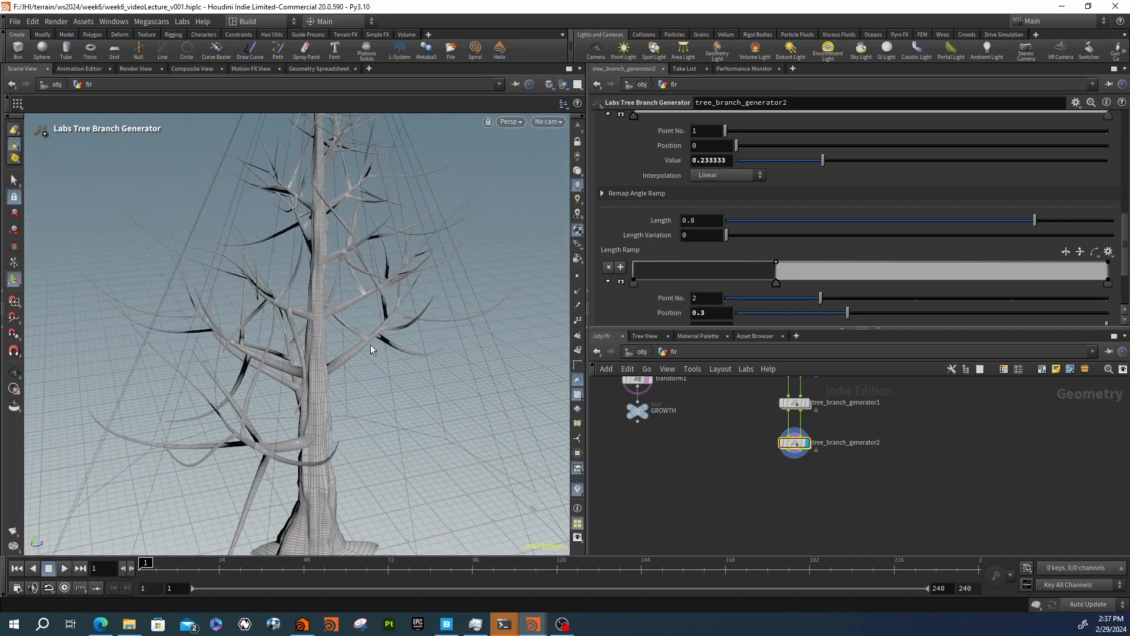
left_click_drag(439, 368, 387, 320, "alt")
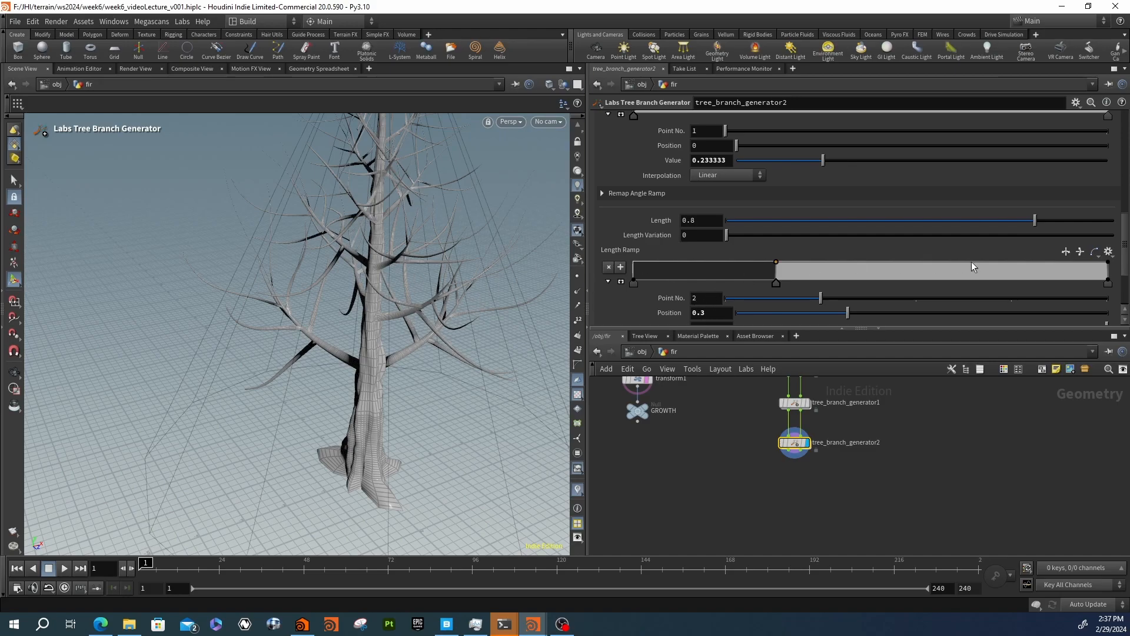
Lower the value of point 3 in tree_branch_generator2's Length Ramp to about 0.105
scroll(1020, 246, "down", 2)
left_click(1037, 255)
left_click(963, 254)
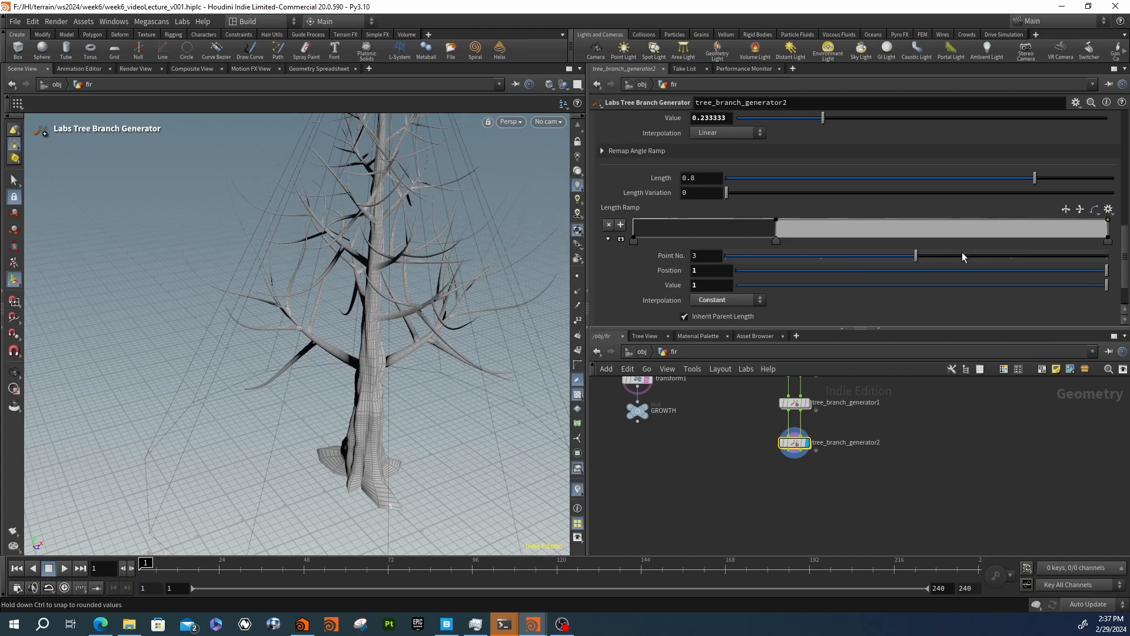
left_click_drag(963, 288, 822, 283)
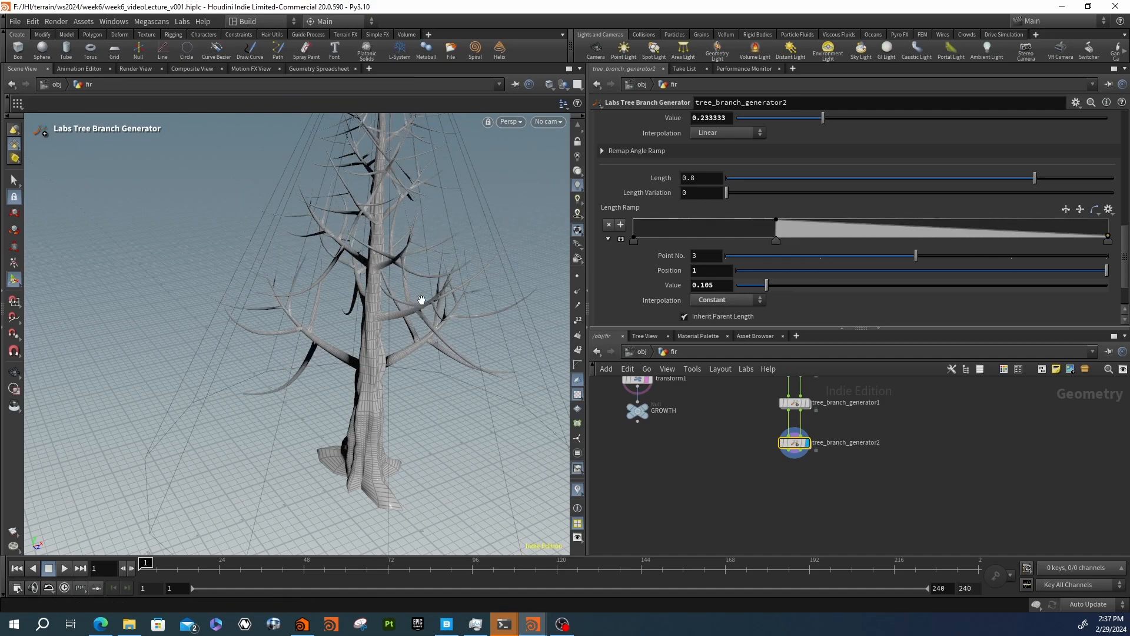
Set the Branching Pattern angle of tree_branch_generator2 to 180
key("Escape")
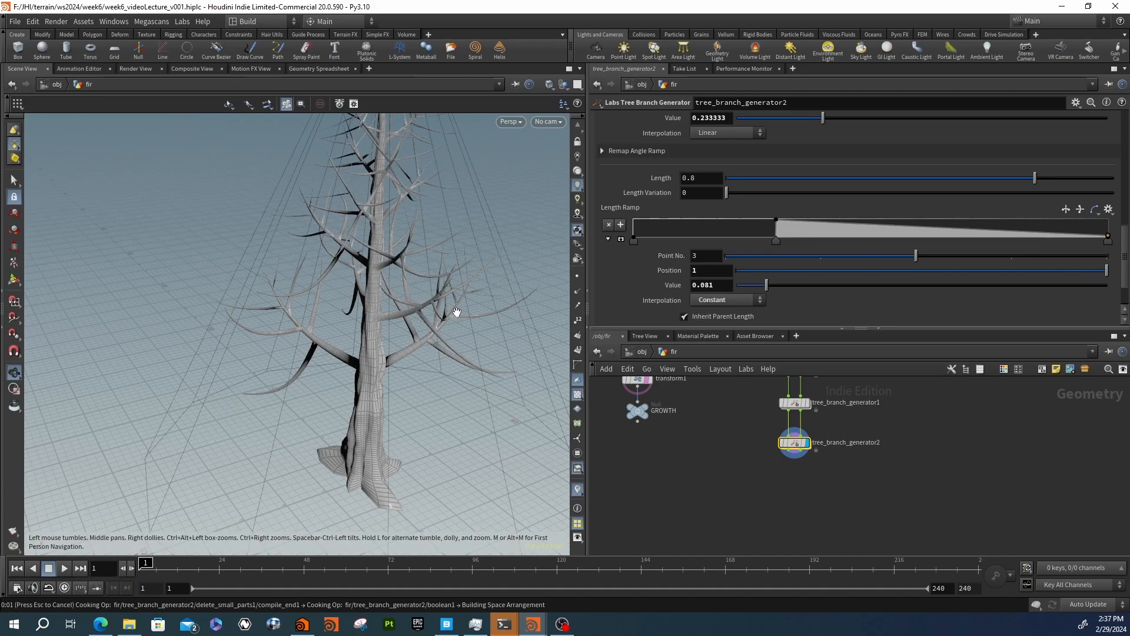
left_click_drag(394, 300, 312, 330)
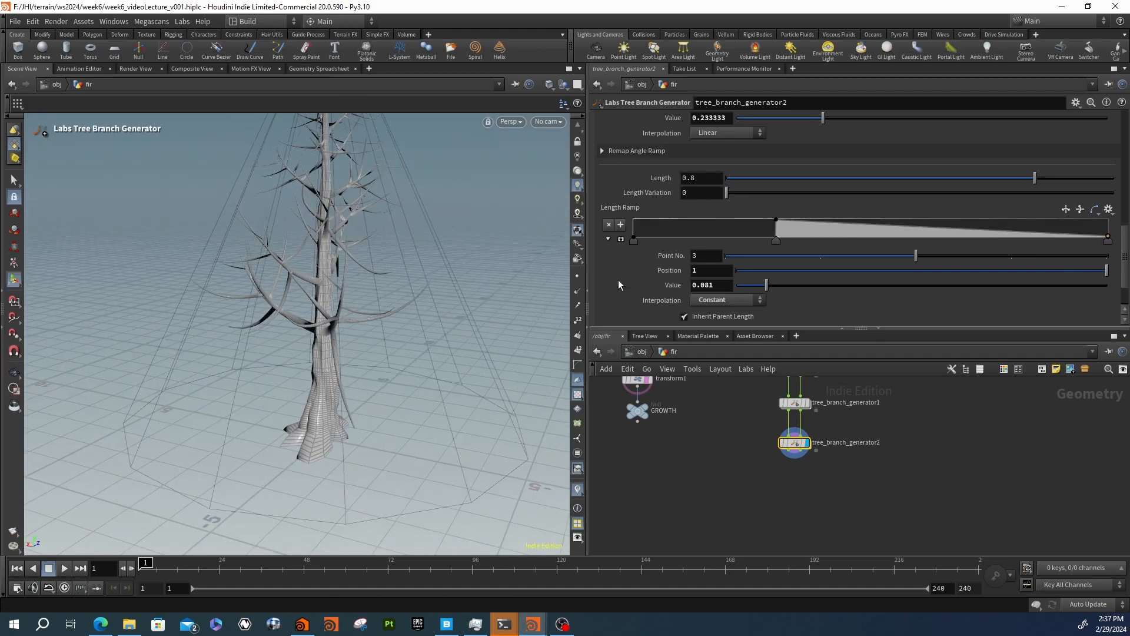
scroll(620, 281, "up", 5)
scroll(653, 252, "up", 2)
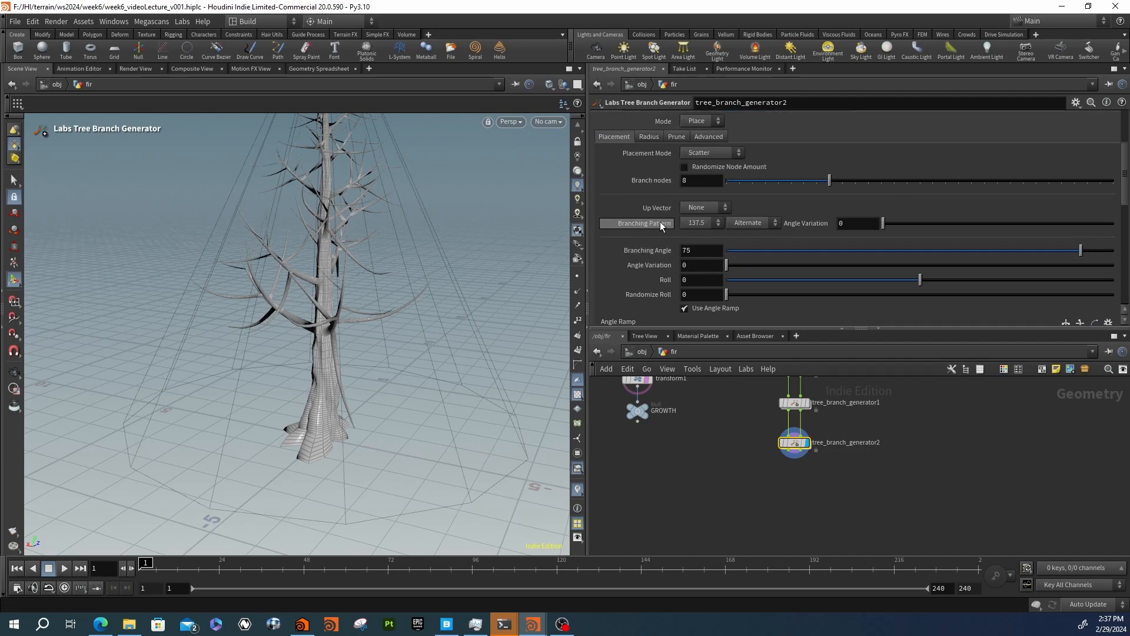
scroll(660, 222, "up", 2)
left_click(697, 252)
left_click(692, 285)
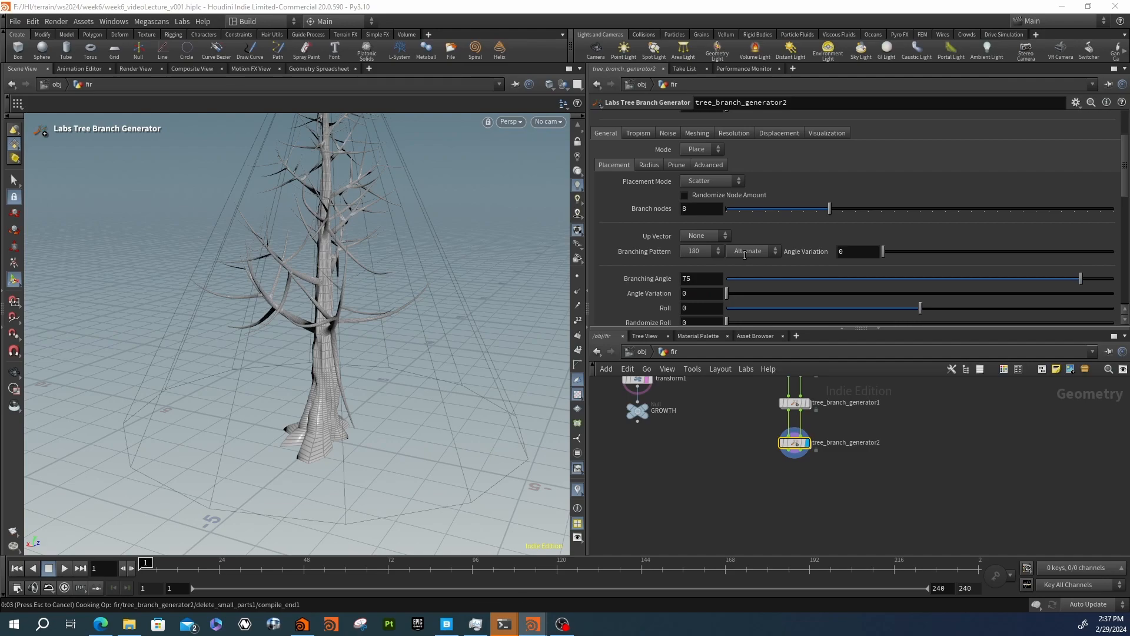
Change tree_branch_generator2's Placement Mode to Edge Length and set its Length Scale to 0.2
left_click(708, 181)
left_click(706, 195)
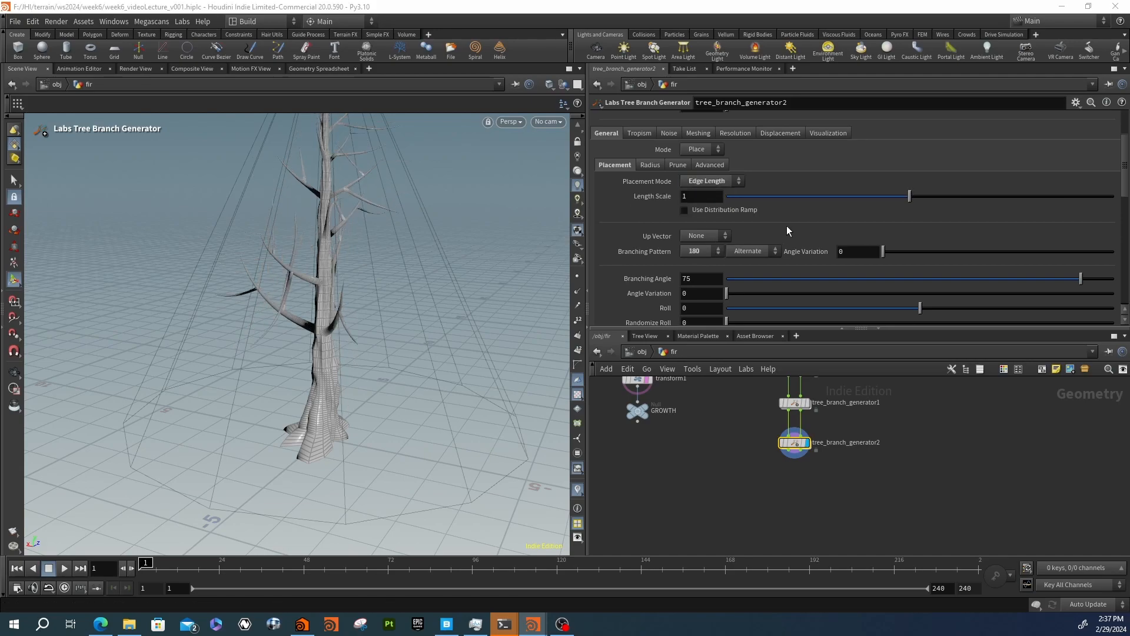
left_click(984, 195)
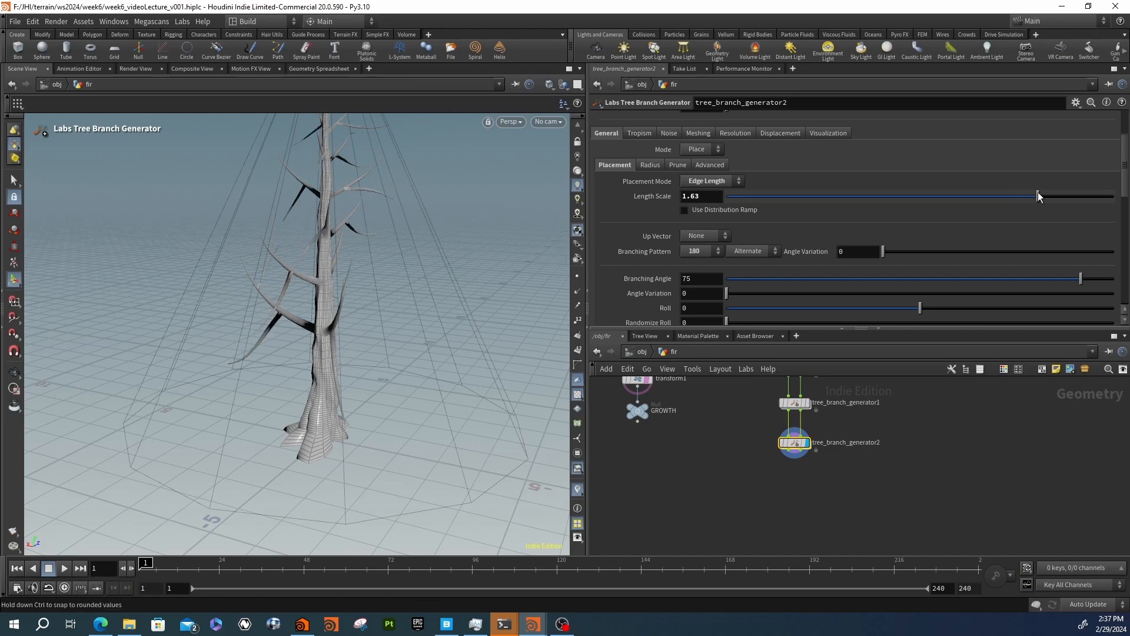
left_click(836, 196)
left_click_drag(836, 195, 812, 195)
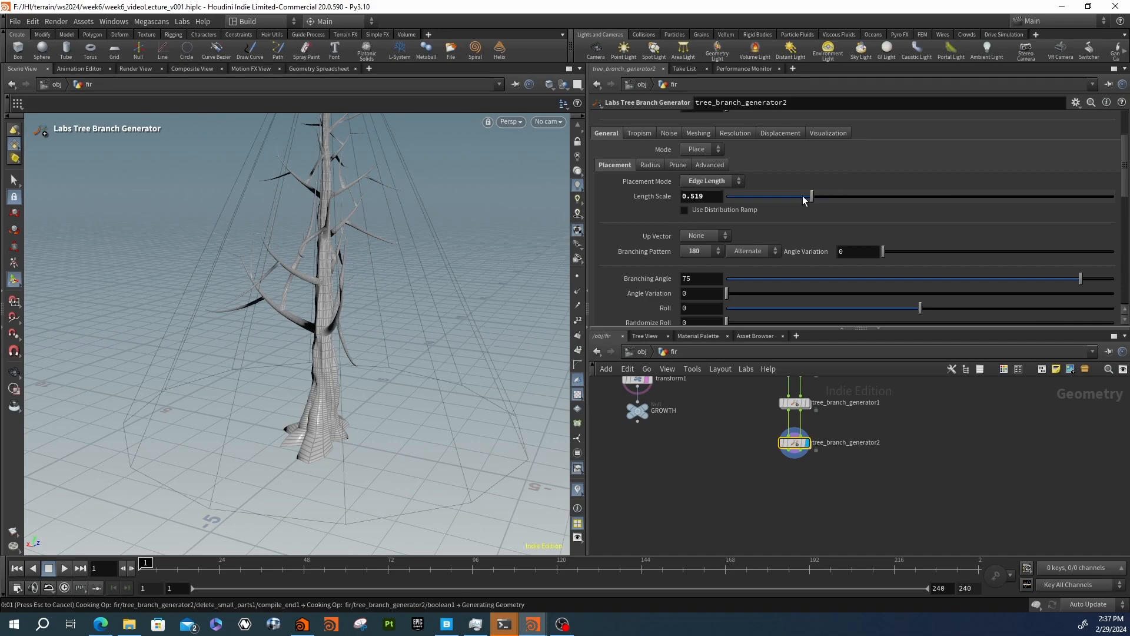
double_click(698, 196)
type("3")
key("Return")
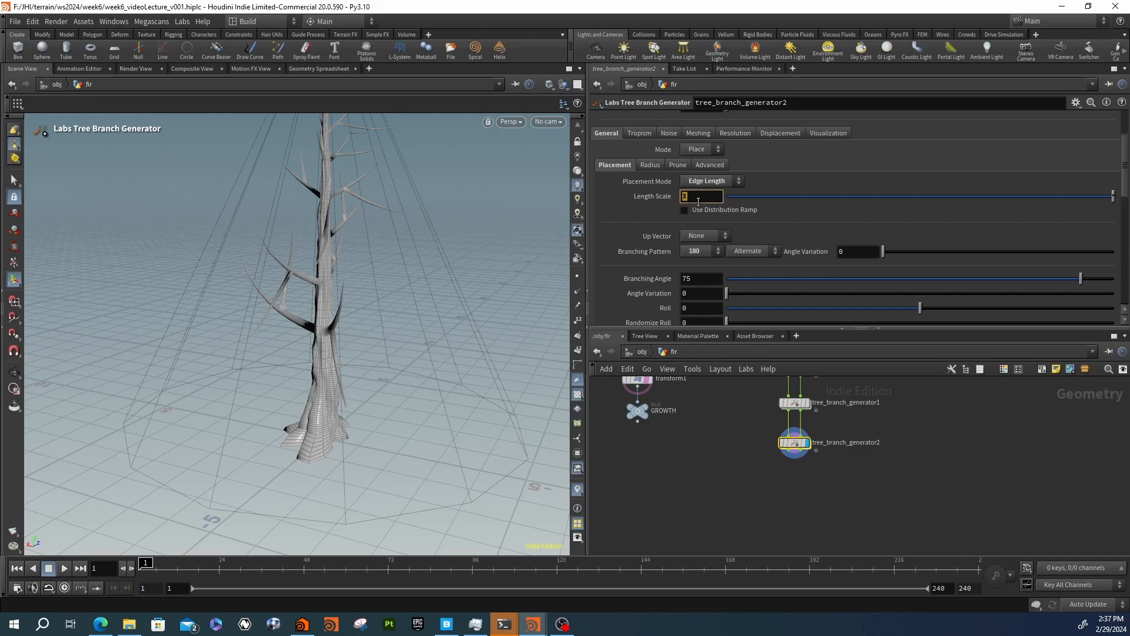
type(".2")
key("Return")
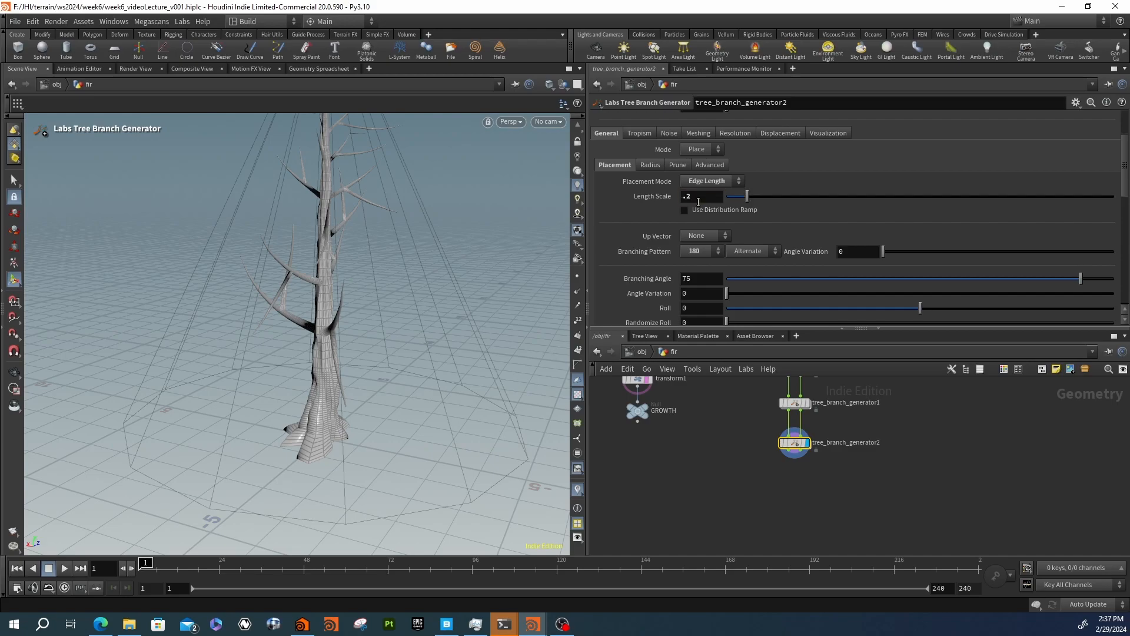
Set the Up Vector of tree_branch_generator2 to Custom and check the secondary branches' orientation
key("Escape")
left_click_drag(348, 247, 329, 345)
key("Return")
scroll(710, 198, "down", 2)
left_click_drag(287, 213, 353, 247, "alt")
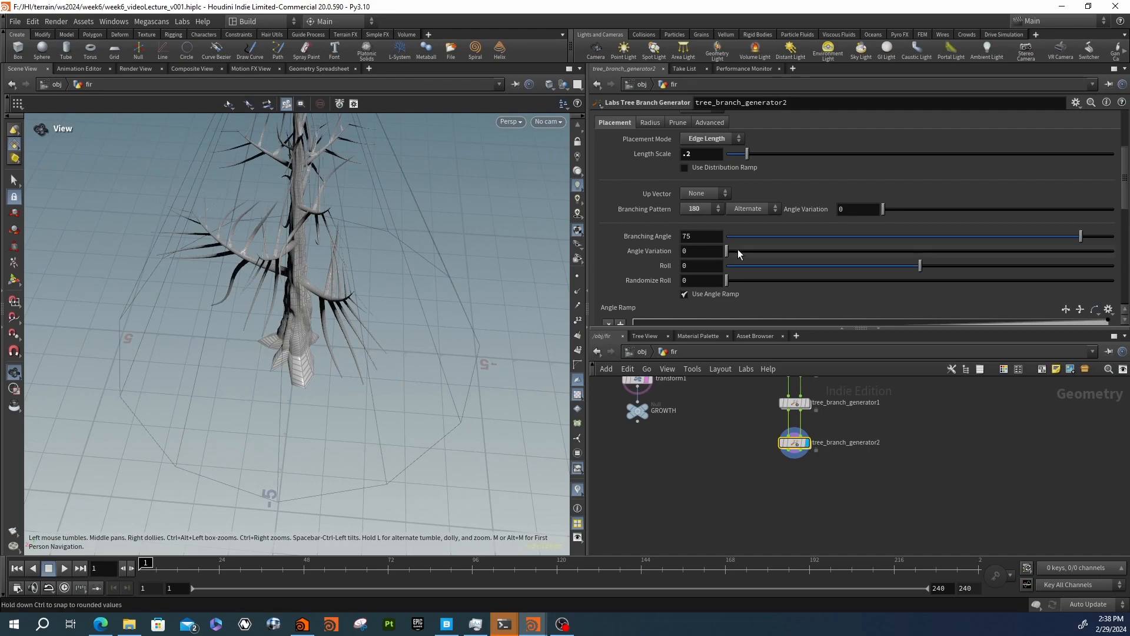
left_click(696, 192)
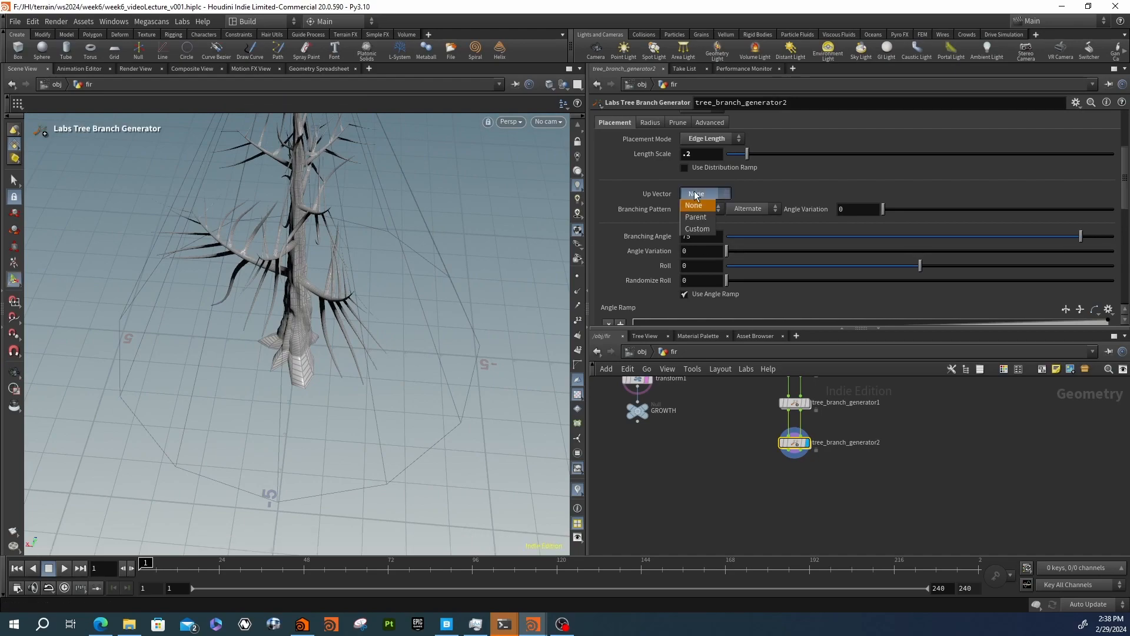
left_click(696, 230)
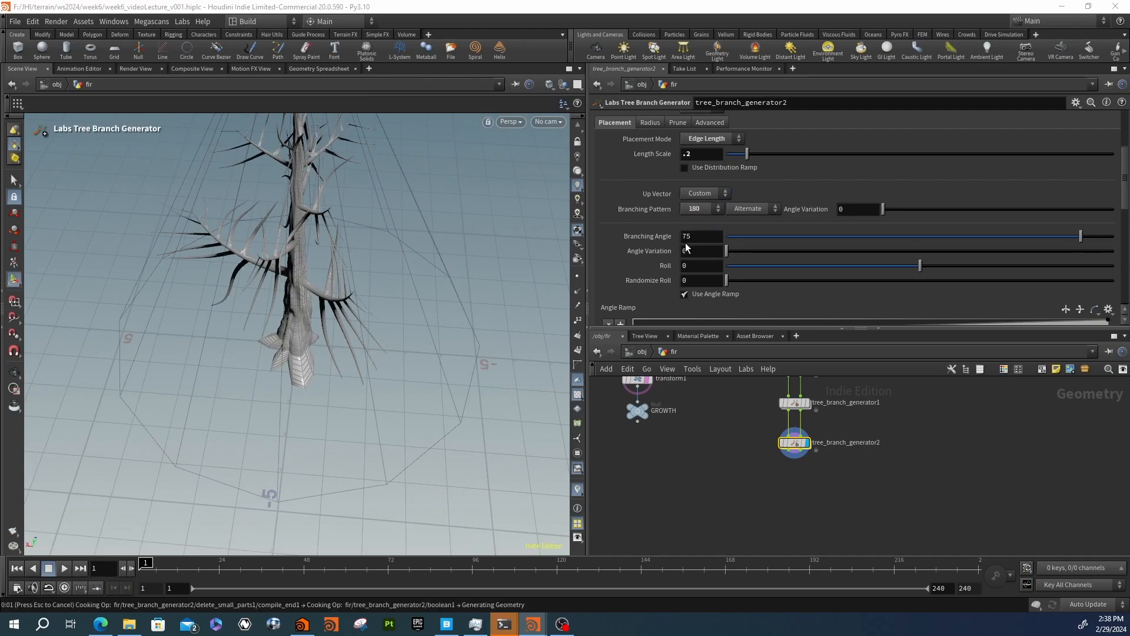
left_click_drag(388, 243, 475, 188)
Lower the value of point 1 in tree_branch_generator2's radius Falloff Ramp to about 0.576
scroll(665, 270, "down", 10)
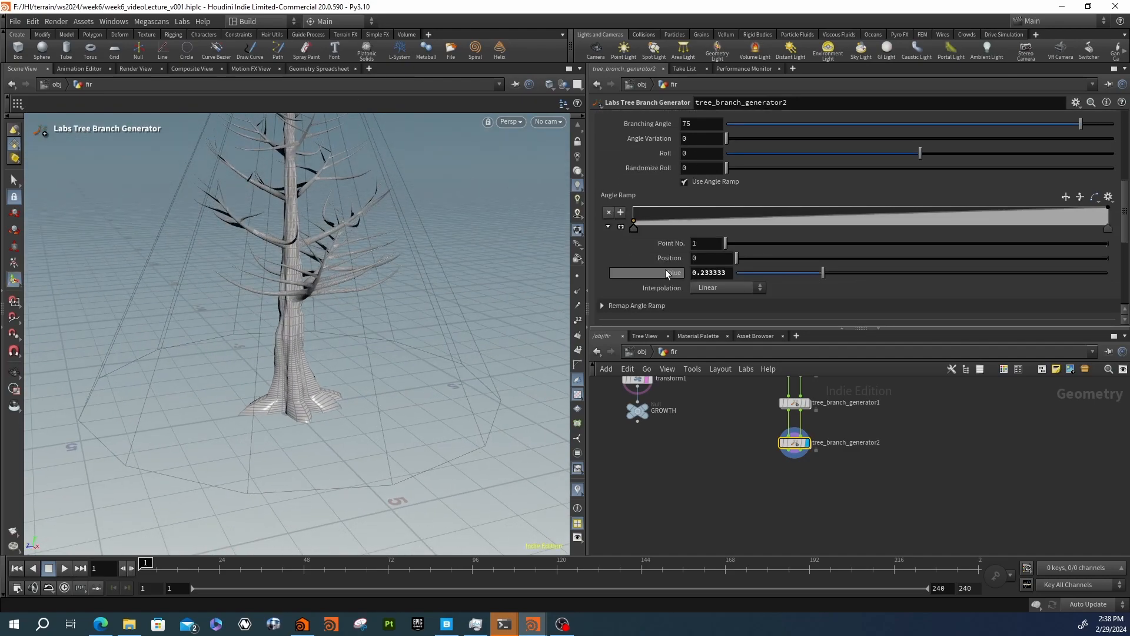
scroll(659, 275, "down", 3)
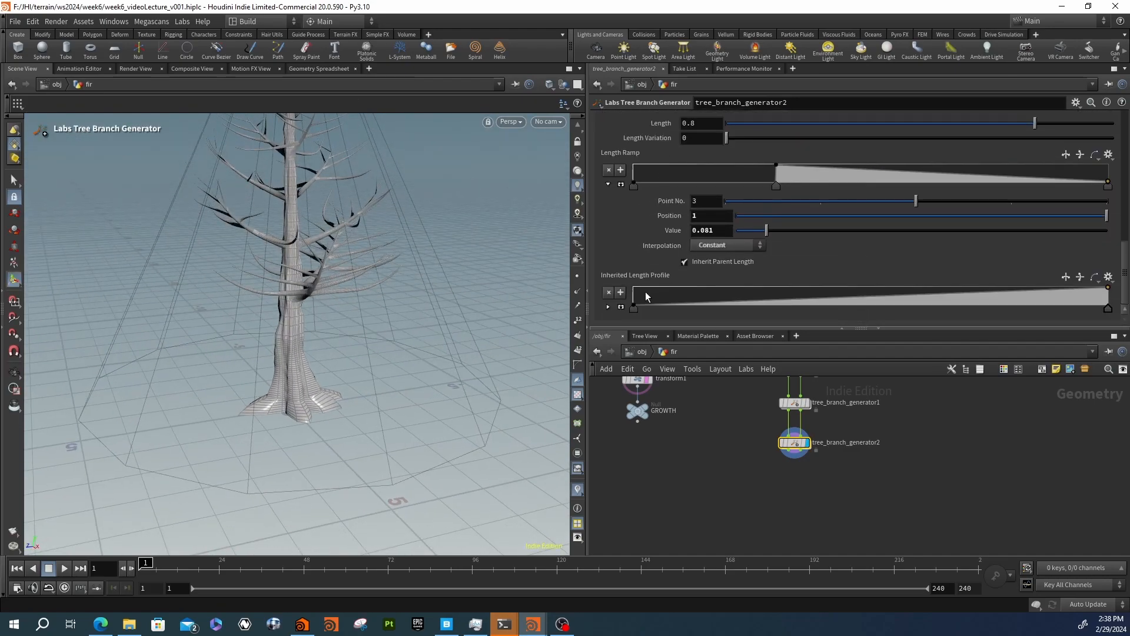
scroll(644, 293, "up", 4)
scroll(623, 246, "up", 10)
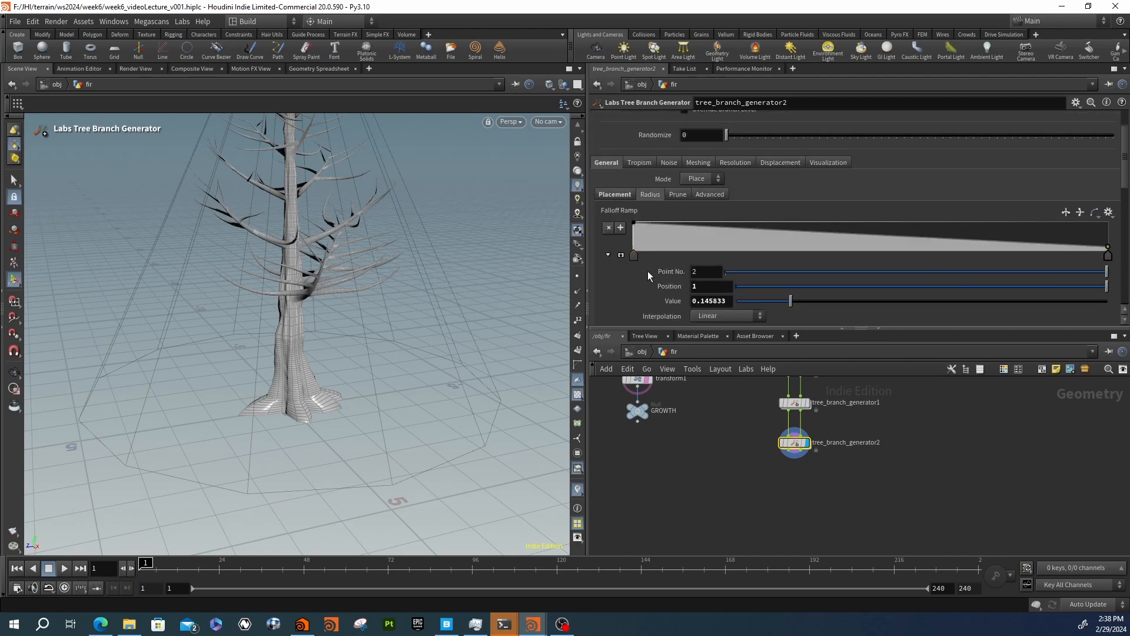
scroll(641, 276, "down", 3)
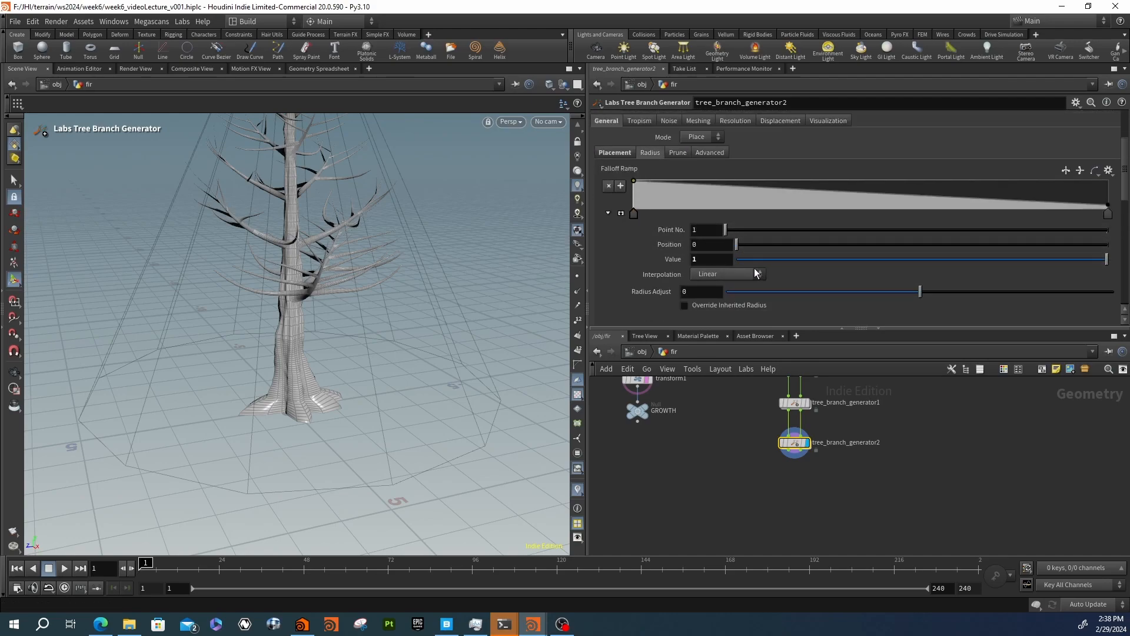
left_click_drag(1038, 254, 1006, 260)
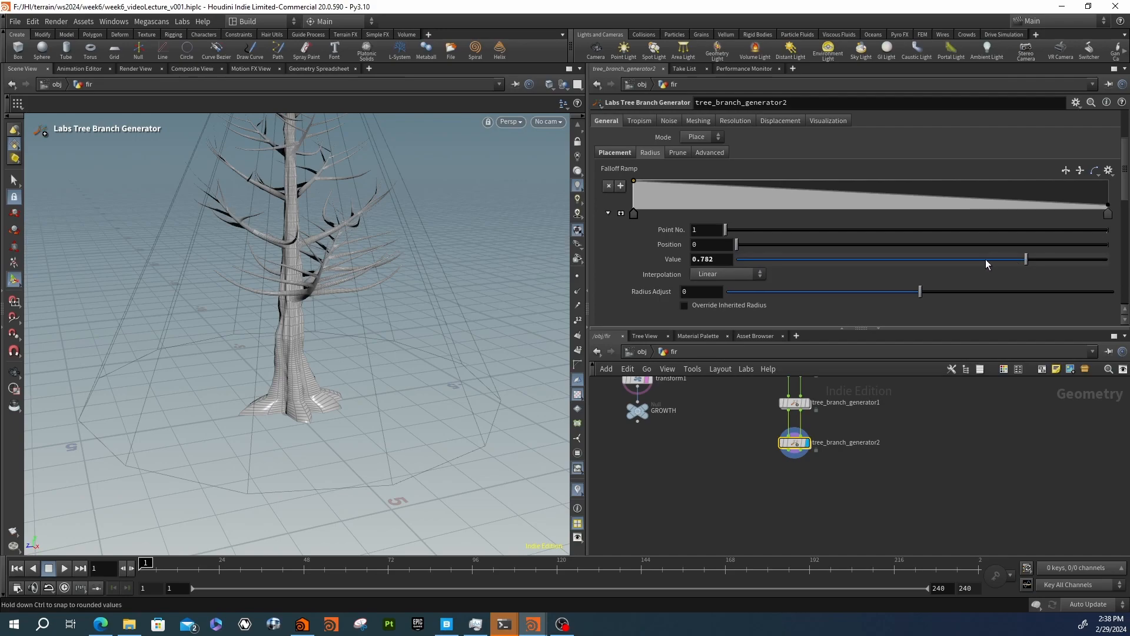
left_click(949, 260)
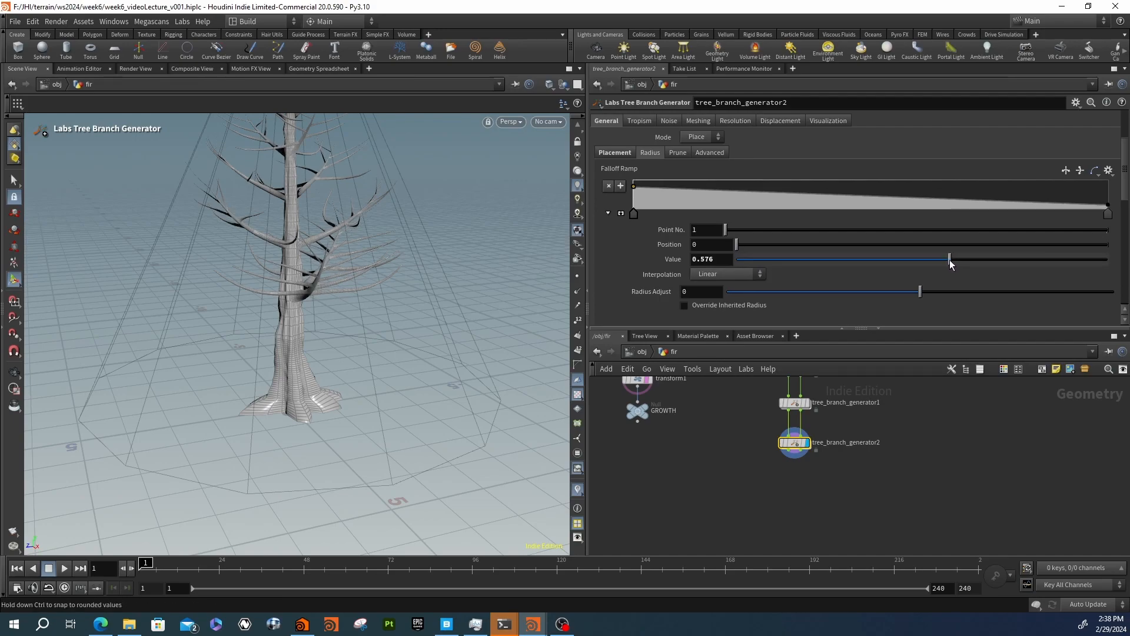
key("Escape")
mouse_move(332, 244)
left_mouse_down()
mouse_move(346, 290)
mouse_move(454, 265)
mouse_move(508, 226)
mouse_move(533, 235)
mouse_move(413, 247)
mouse_move(365, 285)
mouse_move(257, 232)
mouse_move(285, 182)
mouse_move(209, 180)
mouse_move(179, 214)
mouse_move(333, 262)
left_mouse_up()
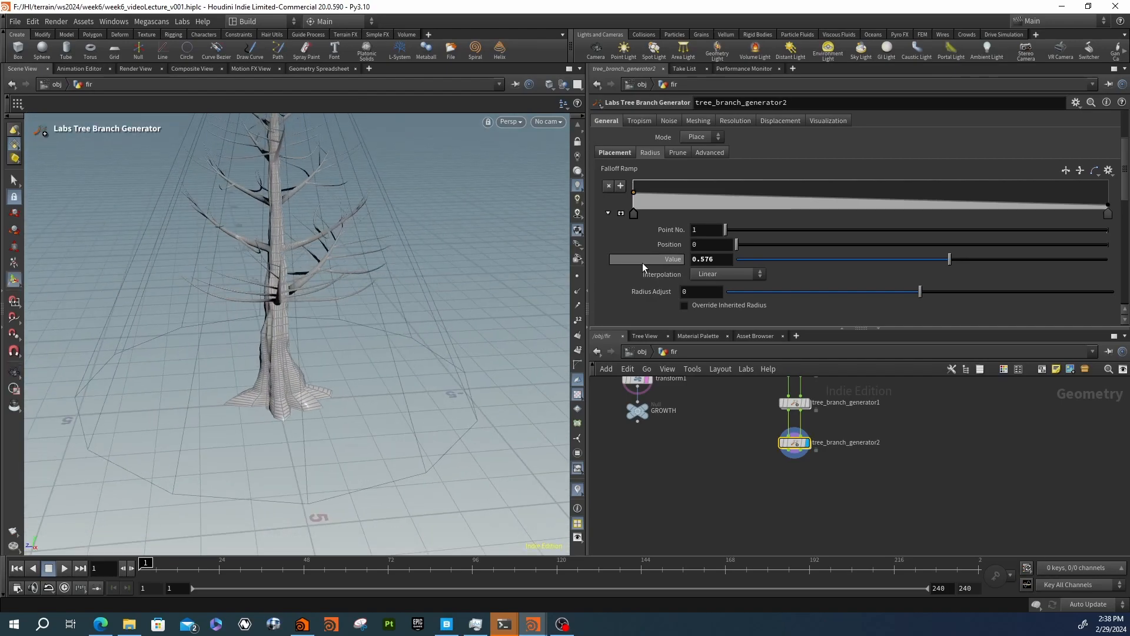
left_click_drag(330, 311, 405, 283)
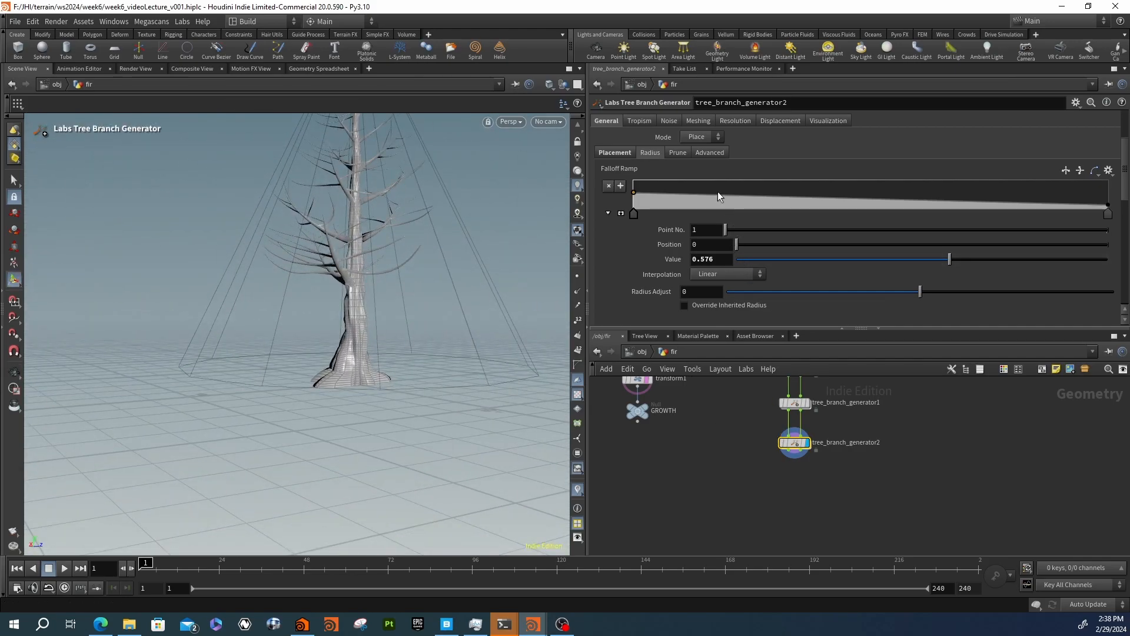
Examine tree_branch_generator2's advanced placement settings, including the Grid Behavior options, and view the branches from several angles
left_click(708, 155)
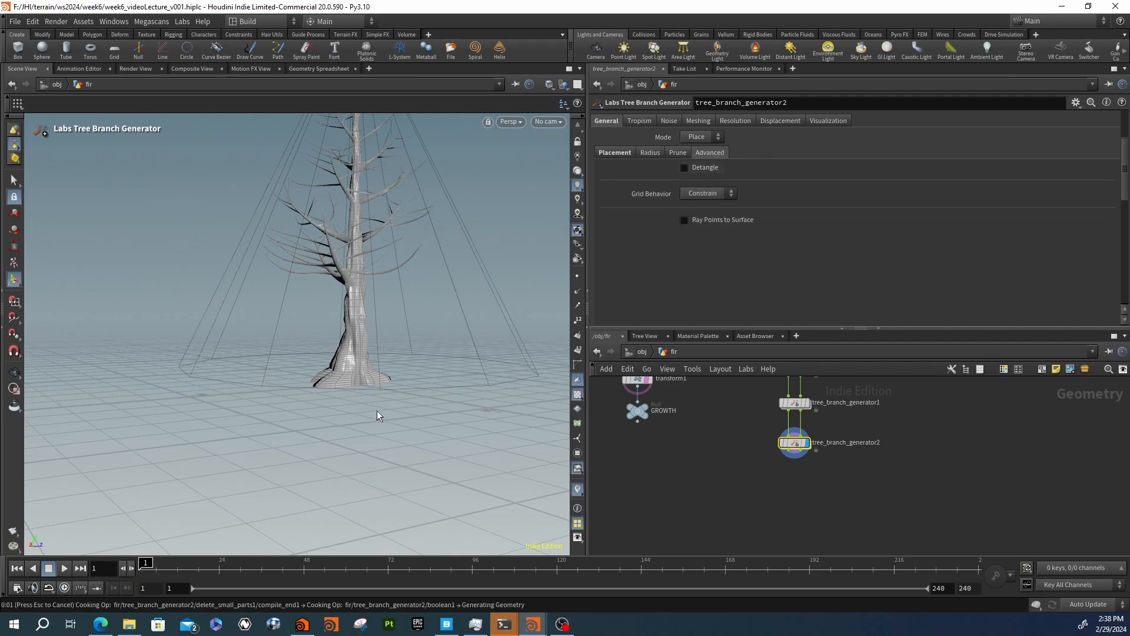
left_click_drag(370, 256, 256, 331, "alt")
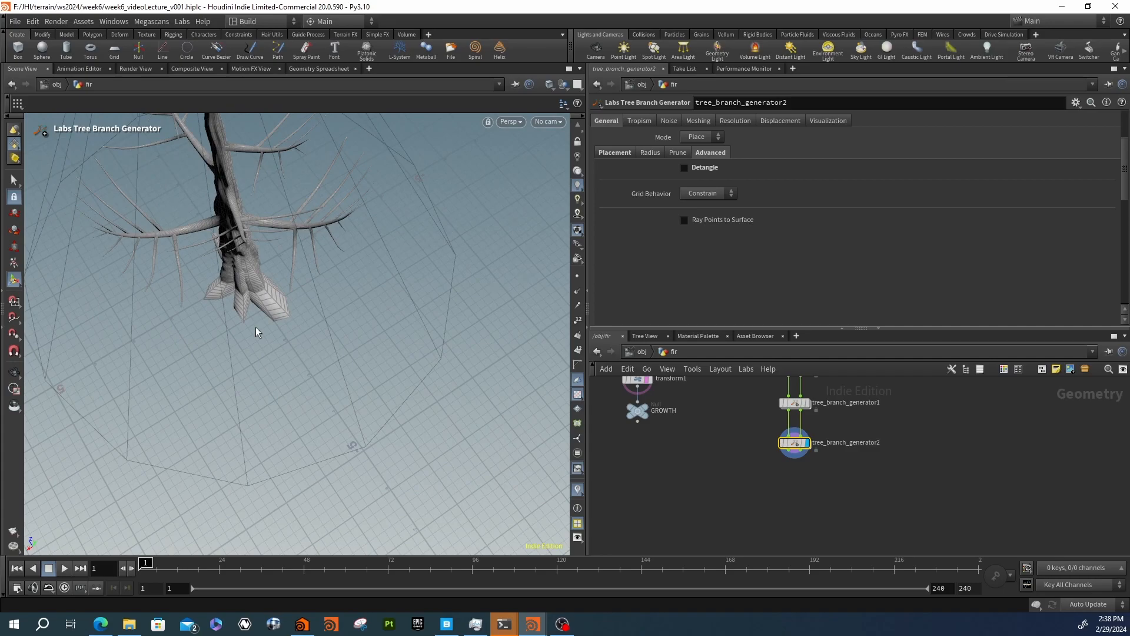
left_click_drag(302, 265, 362, 235, "alt")
right_click_drag(363, 235, 230, 263, "alt")
left_click_drag(229, 262, 418, 252, "alt")
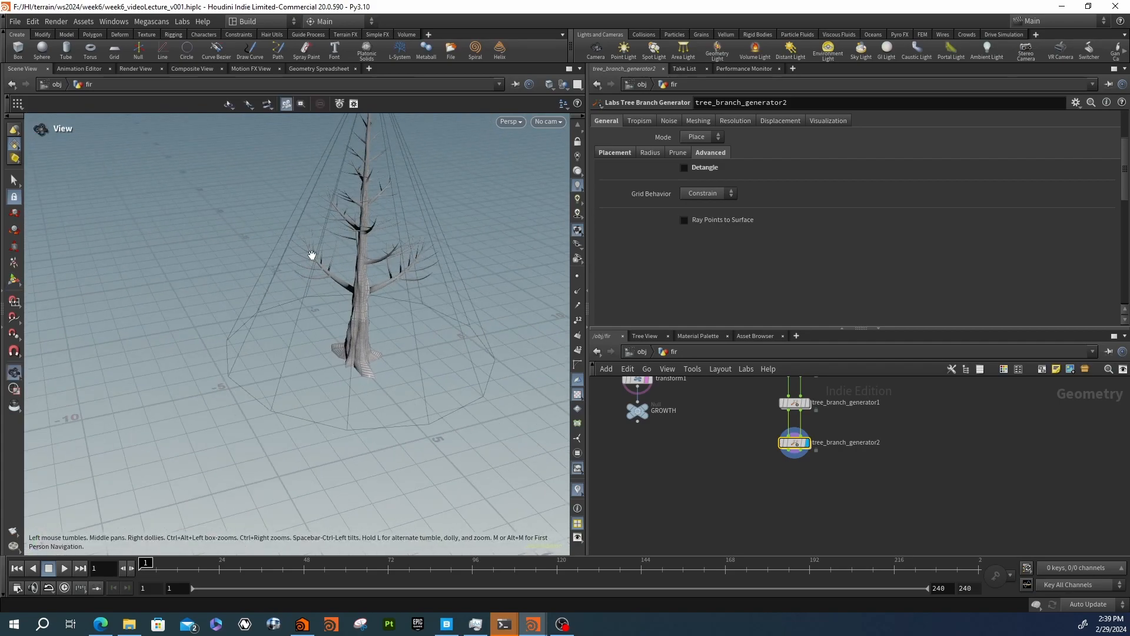
right_click_drag(315, 255, 436, 265, "alt")
middle_click_drag(437, 265, 272, 292, "alt")
left_click(713, 194)
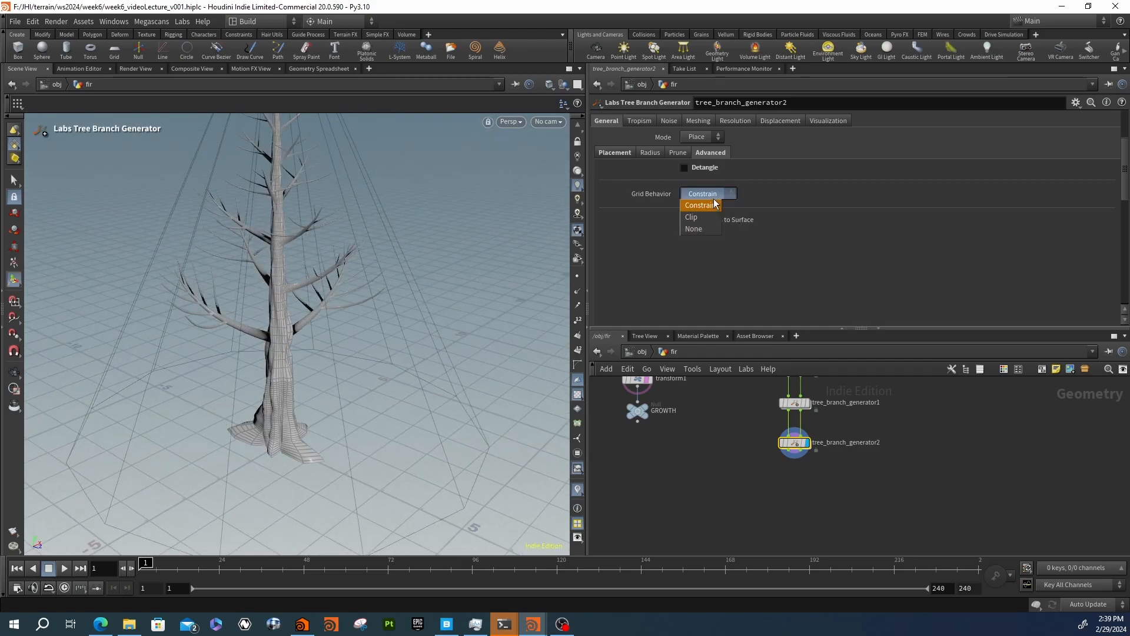
key("Escape")
left_click_drag(308, 270, 432, 323)
key("Return")
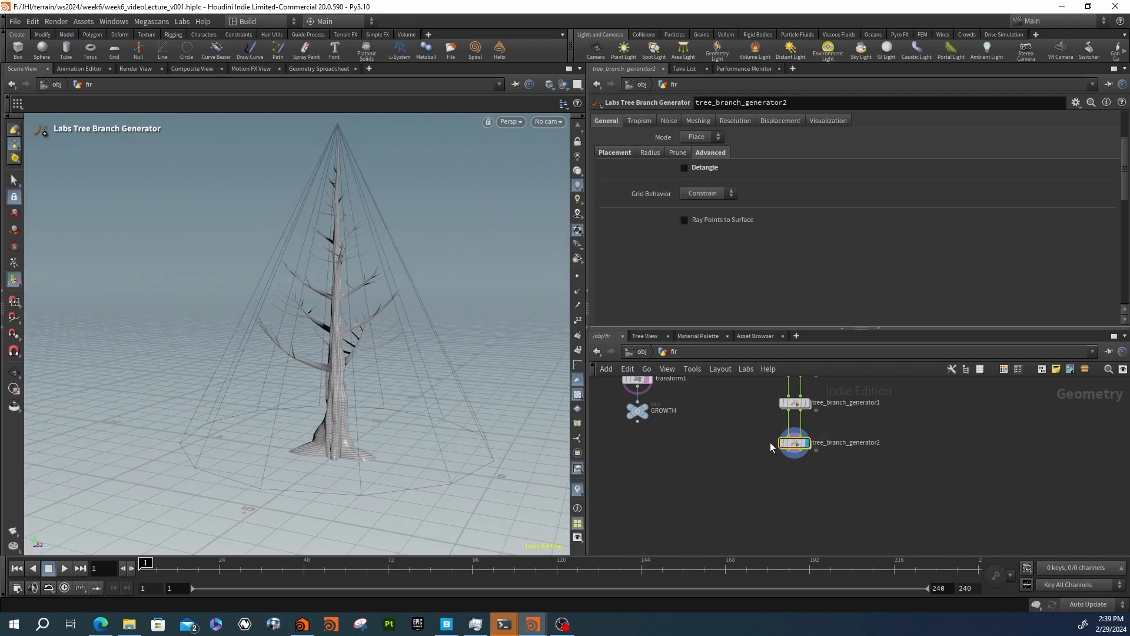
Duplicate tree_branch_generator2, wire its mesh and curve outputs into the copy, and align the copy directly beneath it
key("ctrl+c")
left_click(808, 499)
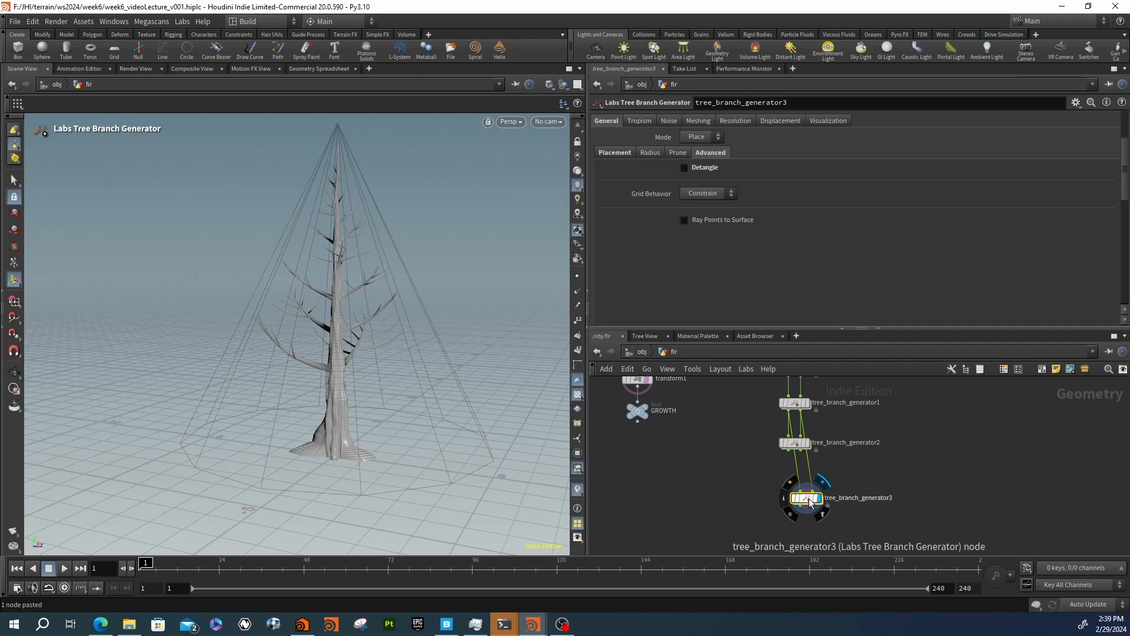
left_click(802, 488)
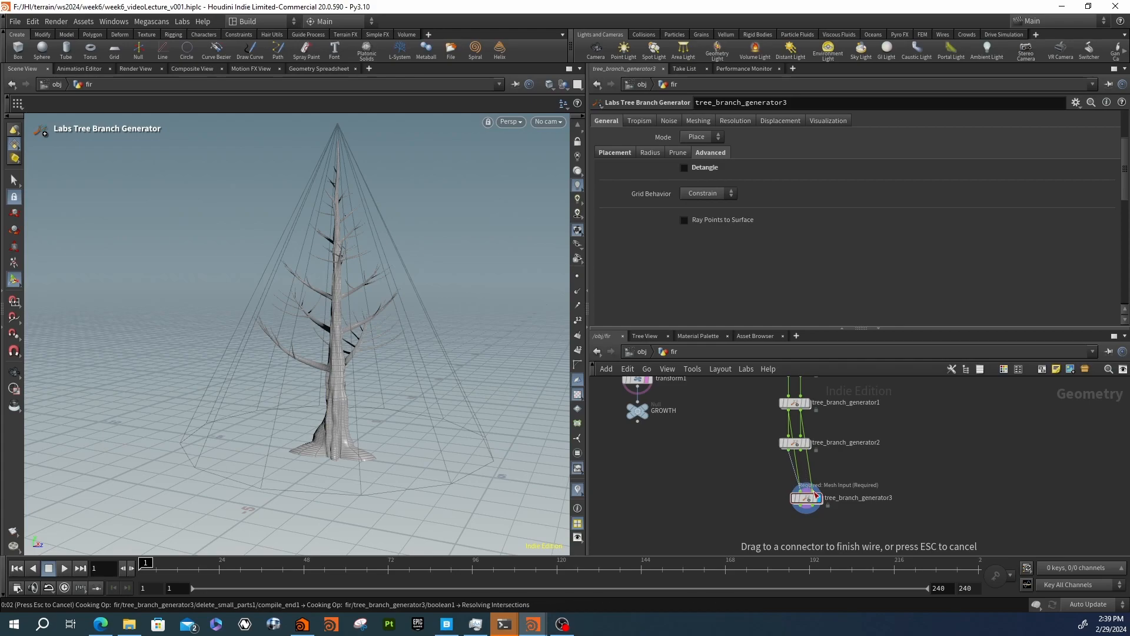
left_click(813, 500)
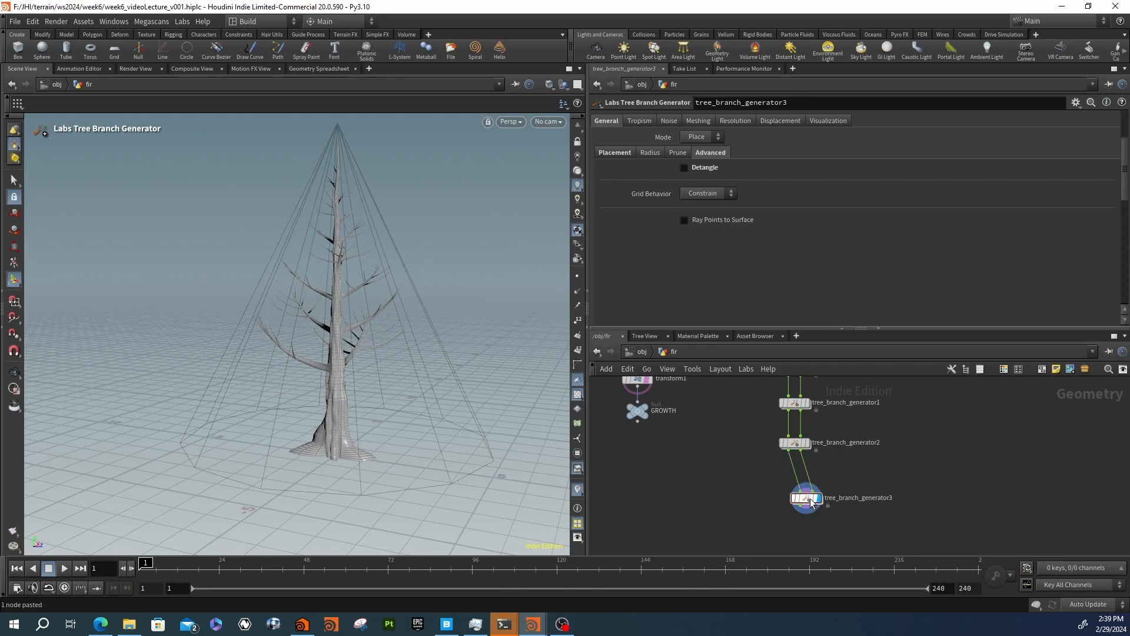
left_click_drag(790, 490, 779, 477)
Change tree_branch_generator3's Branching Pattern from Alternate to Opposite and inspect the new twigs from above
left_click_drag(391, 314, 352, 342, "alt")
right_click_drag(351, 341, 383, 311, "alt")
left_click_drag(383, 310, 261, 261, "alt")
left_click_drag(749, 480, 848, 497)
left_click(616, 152)
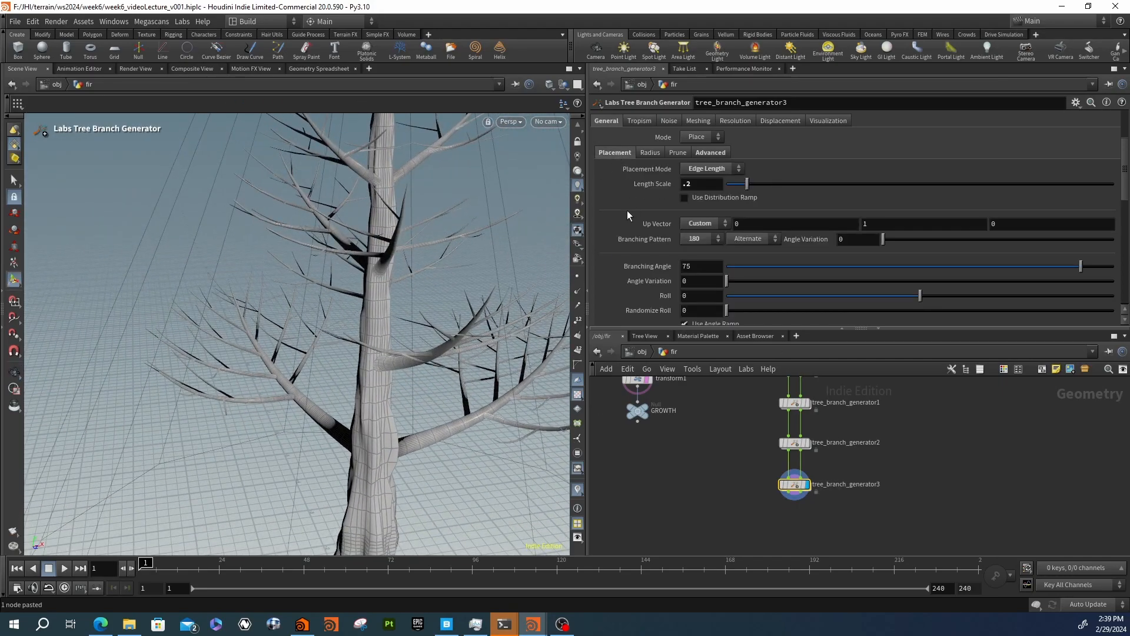
left_click(765, 239)
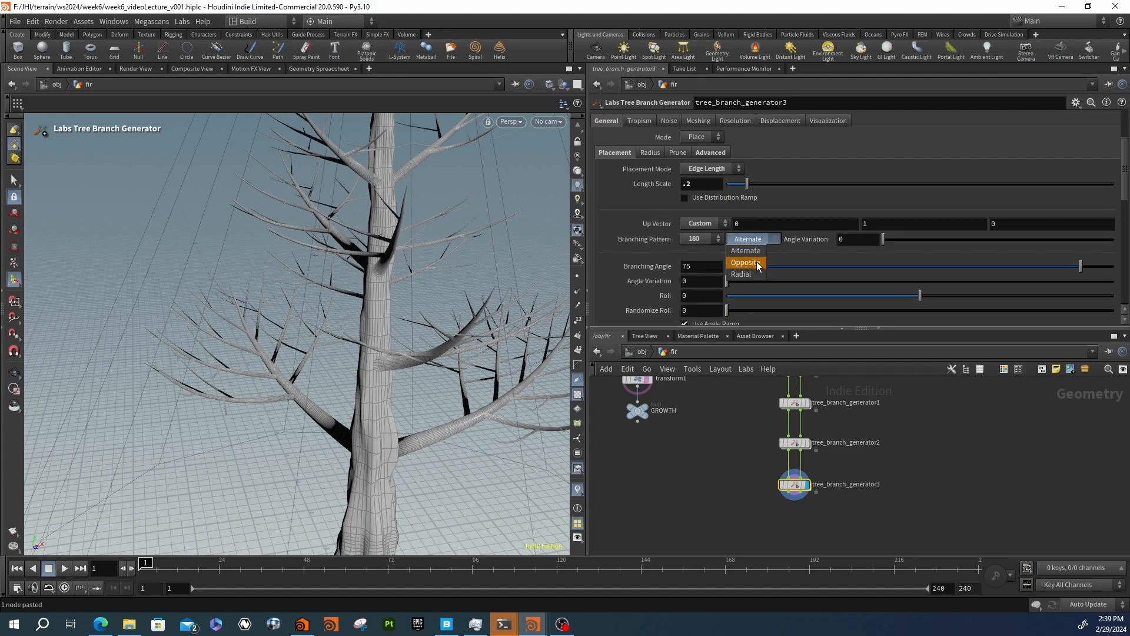
left_click(752, 275)
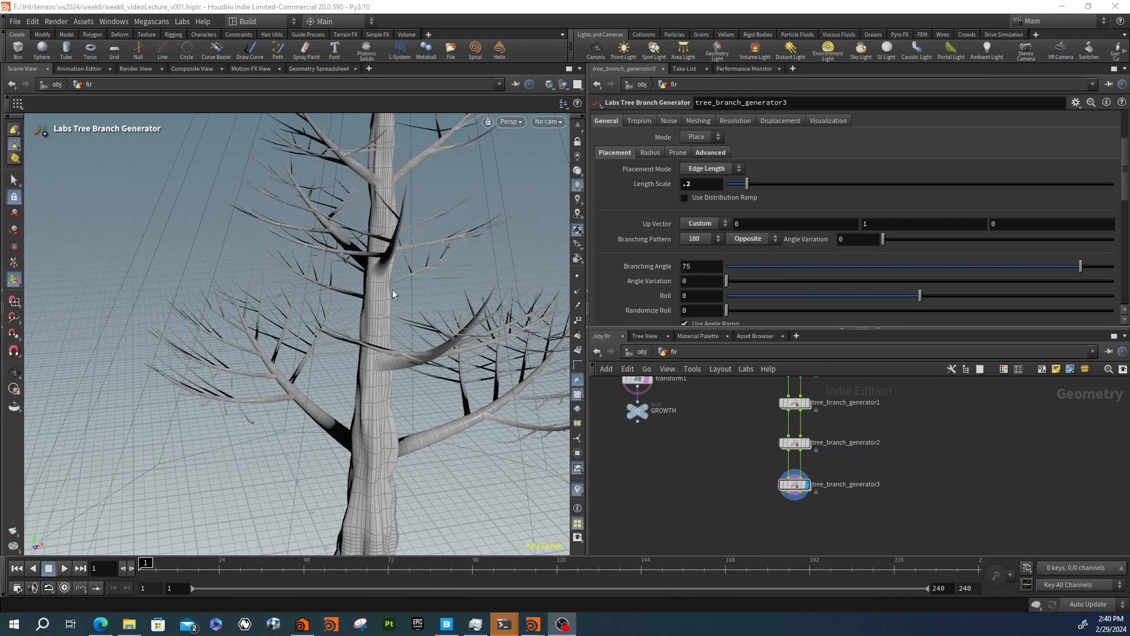
key("Escape")
left_click_drag(235, 371, 439, 371)
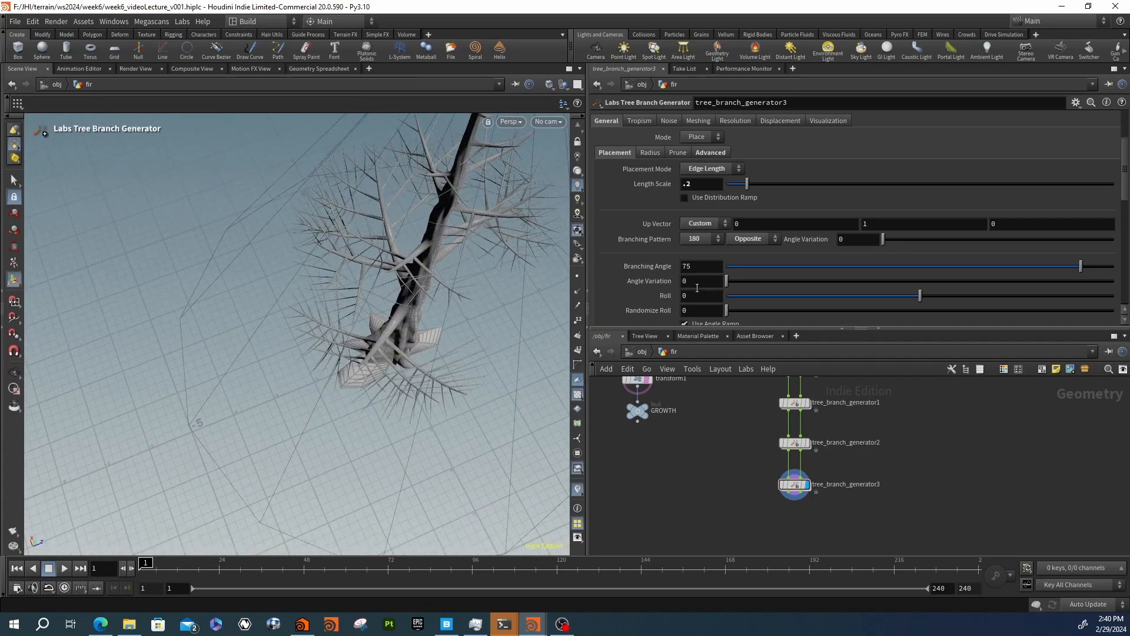
Set the branch Length of tree_branch_generator3 to 0.45
scroll(659, 271, "down", 2)
scroll(654, 273, "down", 2)
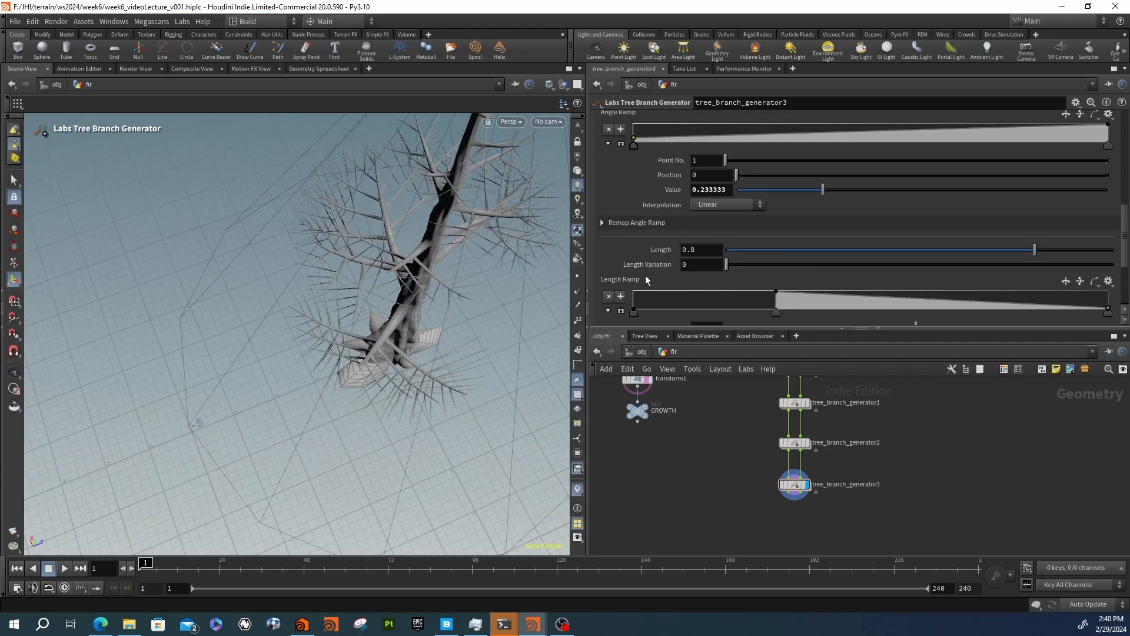
double_click(693, 250)
type("45")
key("Return")
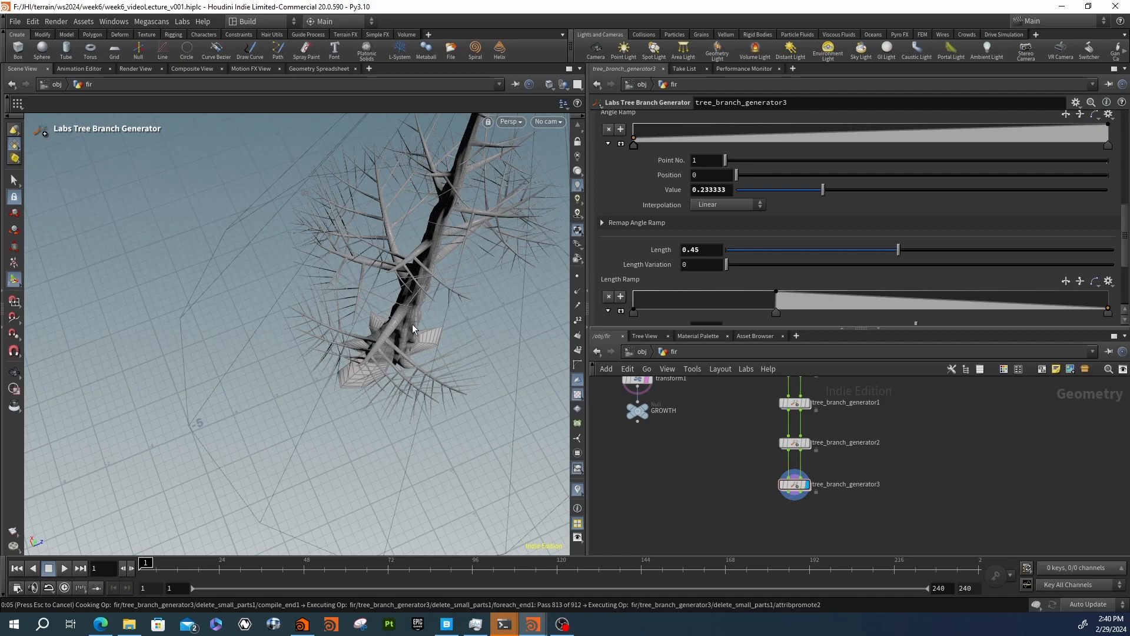
Switch to the web browser to consult the fir tree reference images
left_click(101, 624)
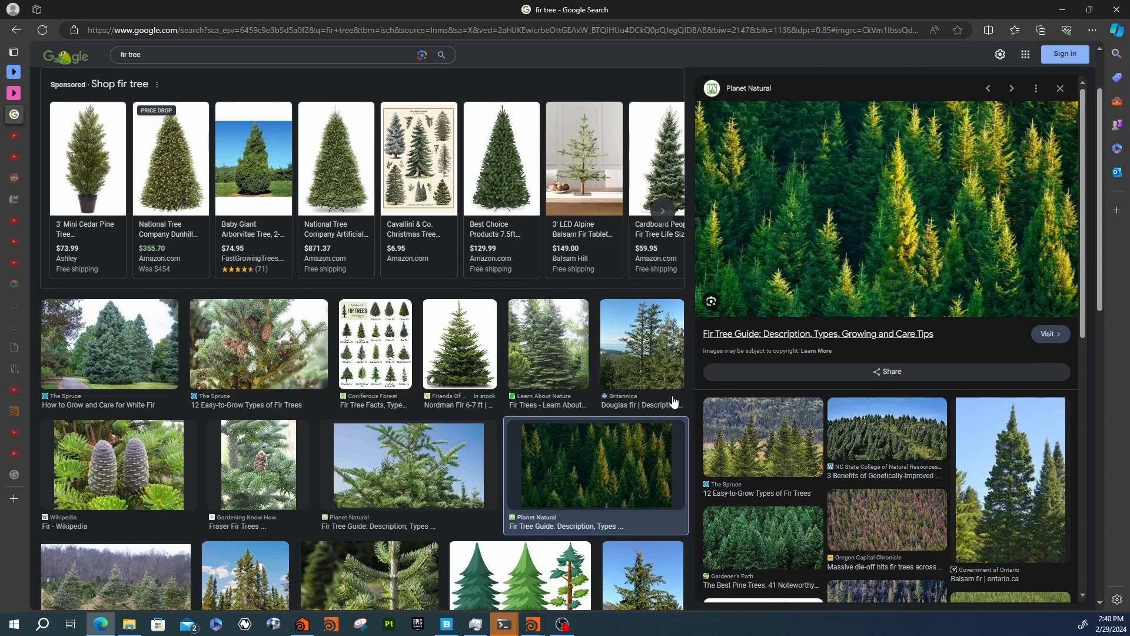
Browse further fir tree photos, return to Houdini and view the tree from another angle
scroll(190, 334, "down", 7)
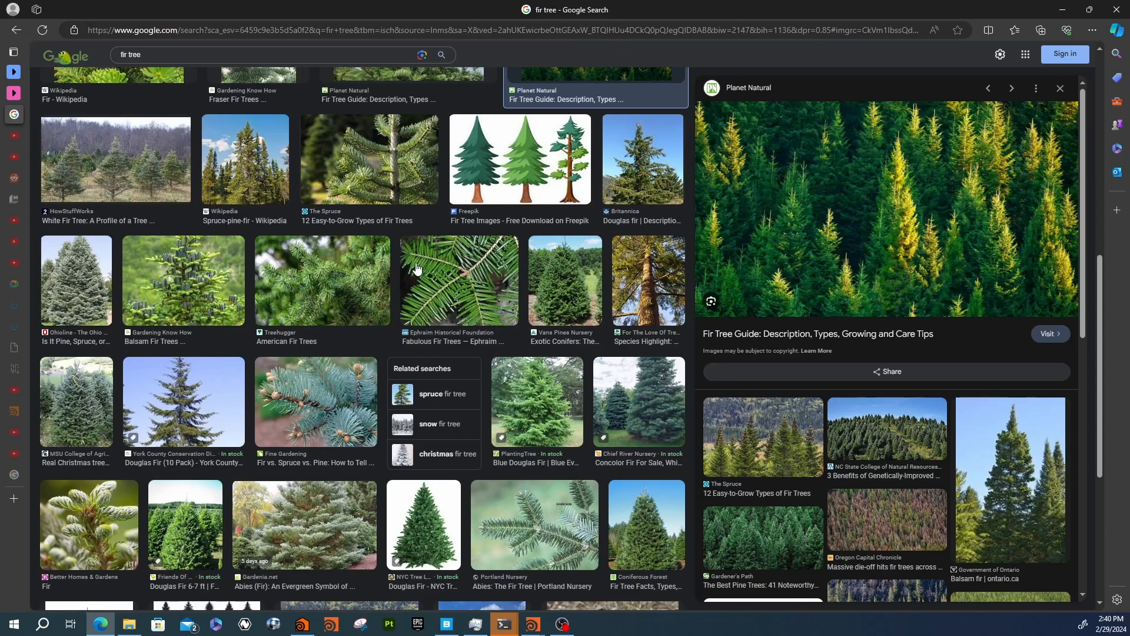
key("alt+Tab")
key("Escape")
left_click_drag(372, 346, 437, 356)
mouse_move(437, 356)
right_mouse_down()
mouse_move(524, 359)
mouse_move(415, 352)
right_mouse_up()
key("Return")
scroll(748, 190, "up", 10)
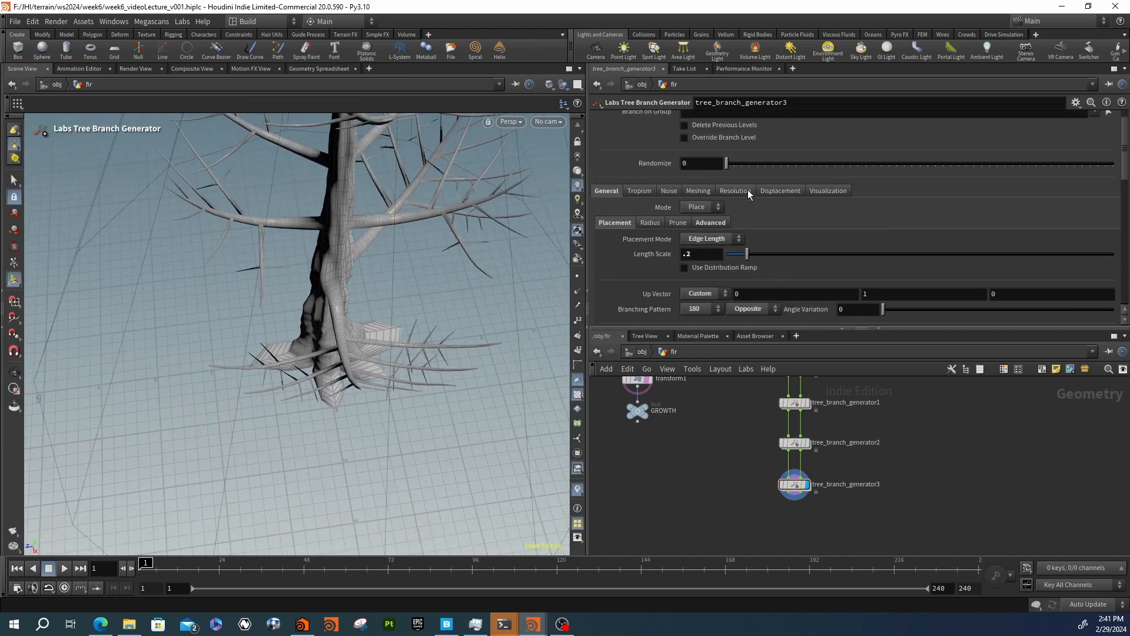
Examine the Prune settings of tree_branch_generator3, including the initial and end angle options
scroll(744, 199, "up", 1)
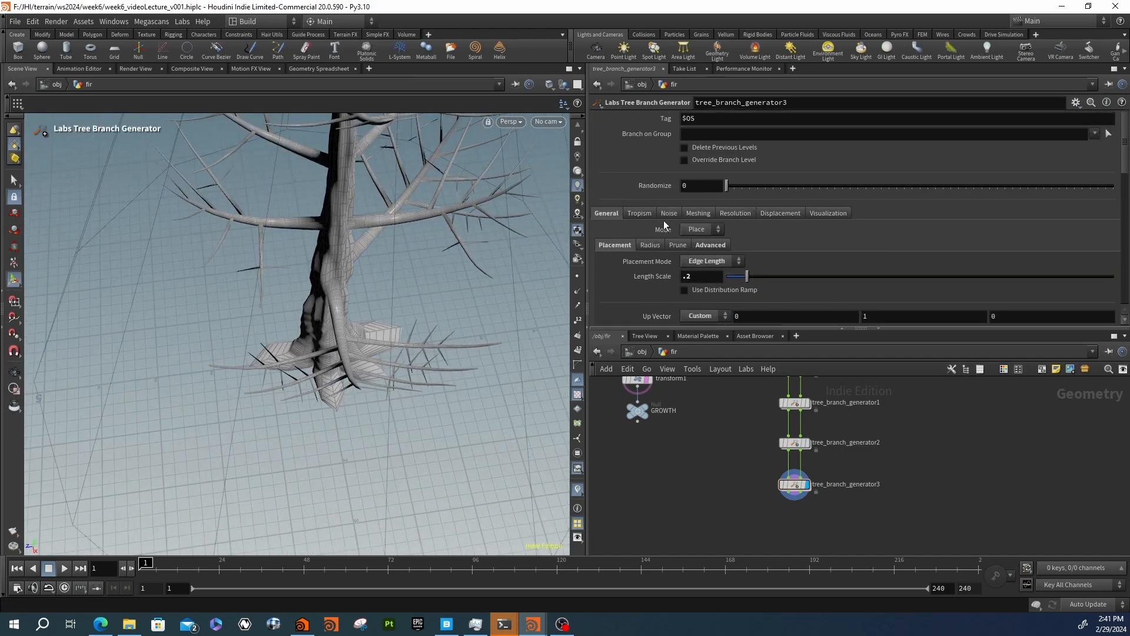
left_click(680, 245)
scroll(652, 268, "down", 5)
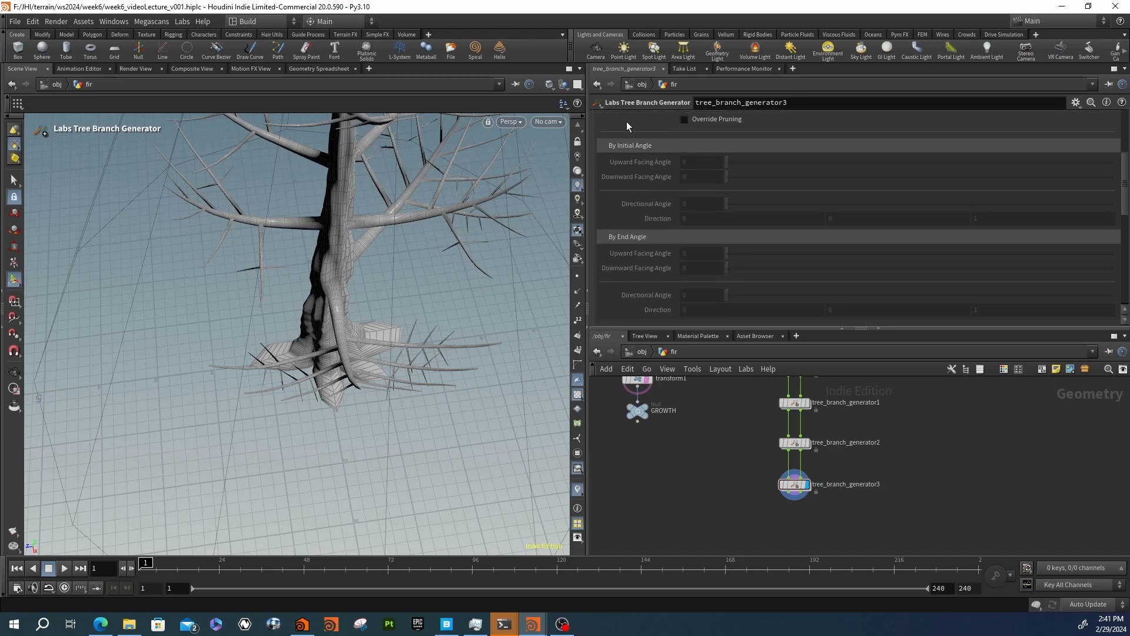
scroll(674, 212, "down", 2)
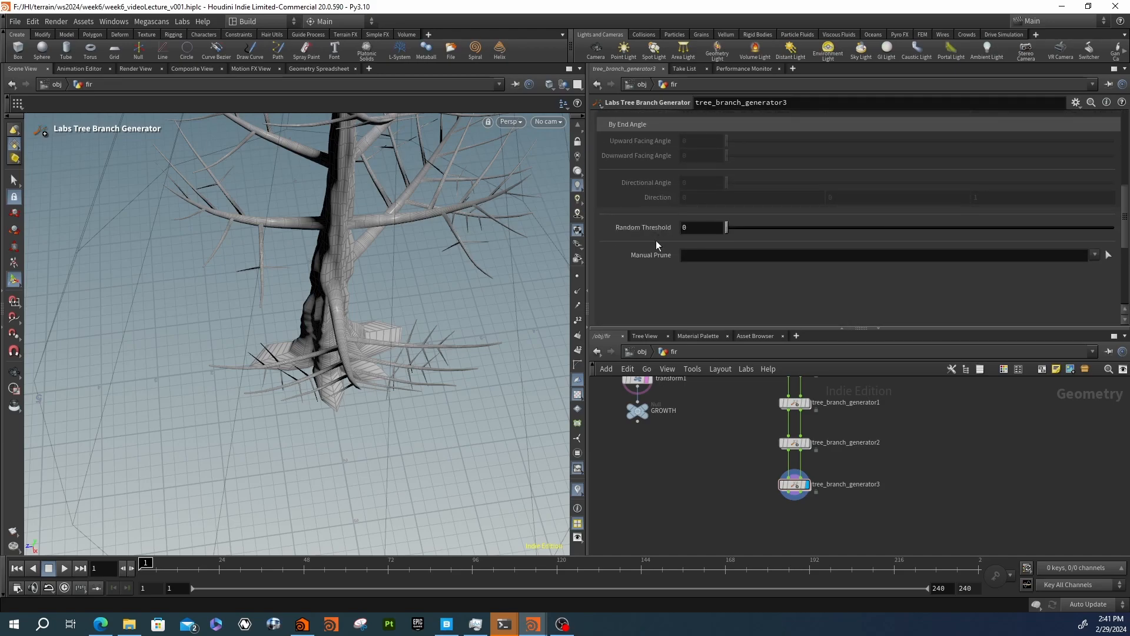
scroll(655, 244, "up", 5)
left_click_drag(377, 247, 439, 255, "alt")
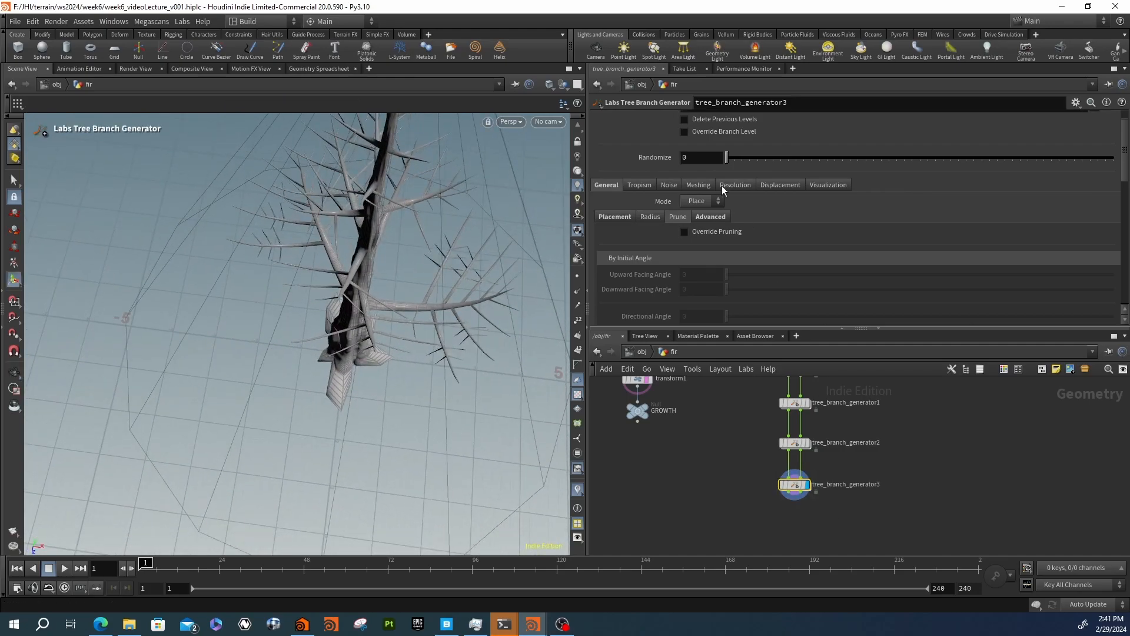
Try a placement Length Scale of 0.1 on tree_branch_generator3 and settle on 0.15
scroll(701, 188, "up", 1)
scroll(629, 245, "down", 1)
left_click(617, 235)
scroll(663, 216, "down", 5)
double_click(688, 193)
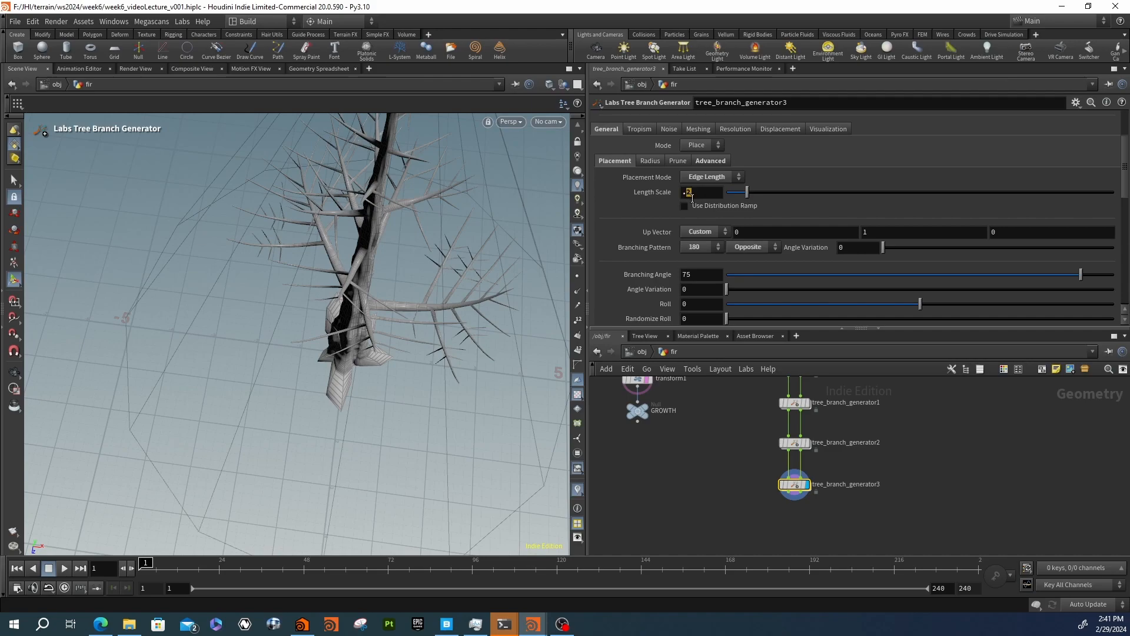
type(".1")
key("Return")
key("space")
left_click_drag(390, 228, 359, 236)
type(".15")
key("Return")
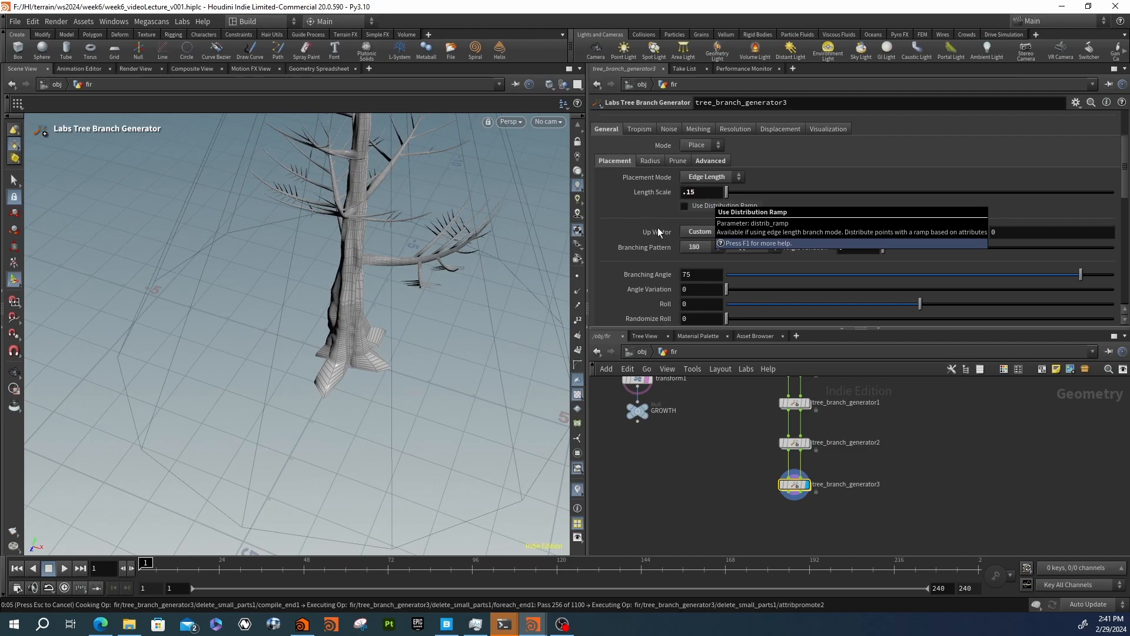
Set the Branching Angle to 90 for tree_branch_generator2 and tree_branch_generator3 together
left_click_drag(765, 431, 842, 498)
left_click(615, 161)
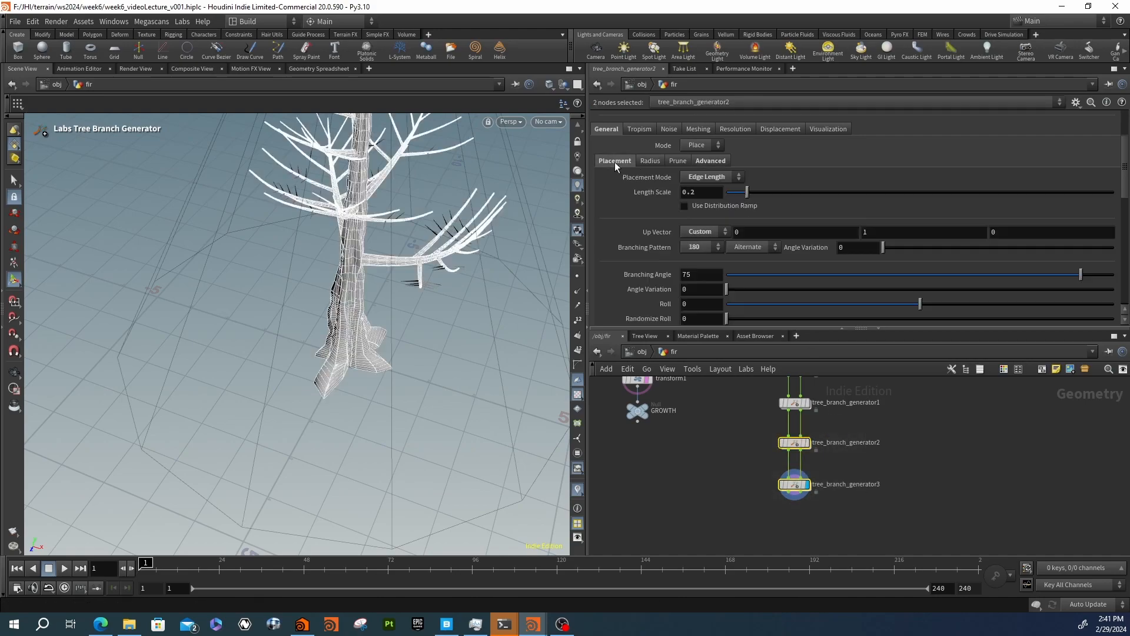
double_click(694, 274)
type("90")
key("Return")
left_click(709, 443)
Inspect the branches and twigs around the trunk up close from several angles
mouse_move(412, 252)
left_mouse_down("alt")
mouse_move(344, 274)
mouse_move(298, 235)
mouse_move(308, 189)
mouse_move(356, 161)
mouse_move(437, 266)
mouse_move(497, 260)
mouse_move(348, 300)
mouse_move(426, 241)
left_mouse_up("alt")
middle_click_drag(426, 240, 404, 326)
right_click_drag(404, 325, 466, 310)
mouse_move(467, 310)
left_mouse_down()
mouse_move(496, 318)
mouse_move(462, 320)
left_mouse_up()
middle_click_drag(462, 320, 429, 323)
right_click_drag(428, 323, 495, 321)
left_click_drag(494, 320, 396, 349)
right_click_drag(396, 349, 510, 331)
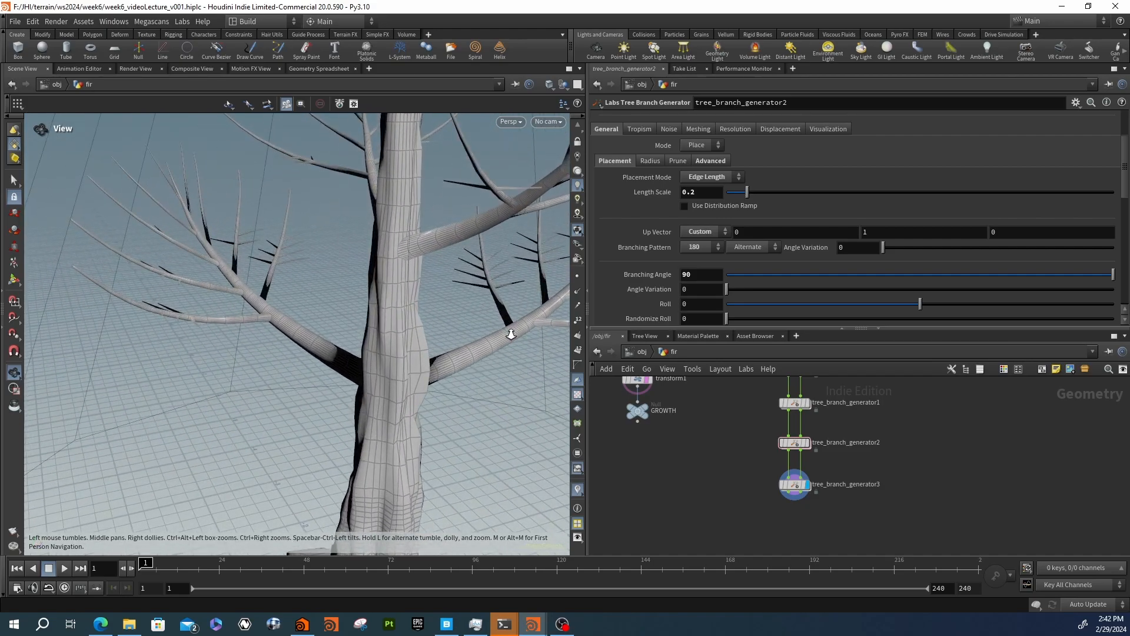
Select all three branch generators and set their override Resolution to 0.5
middle_click_drag(861, 432, 825, 459)
left_click_drag(717, 448, 820, 556)
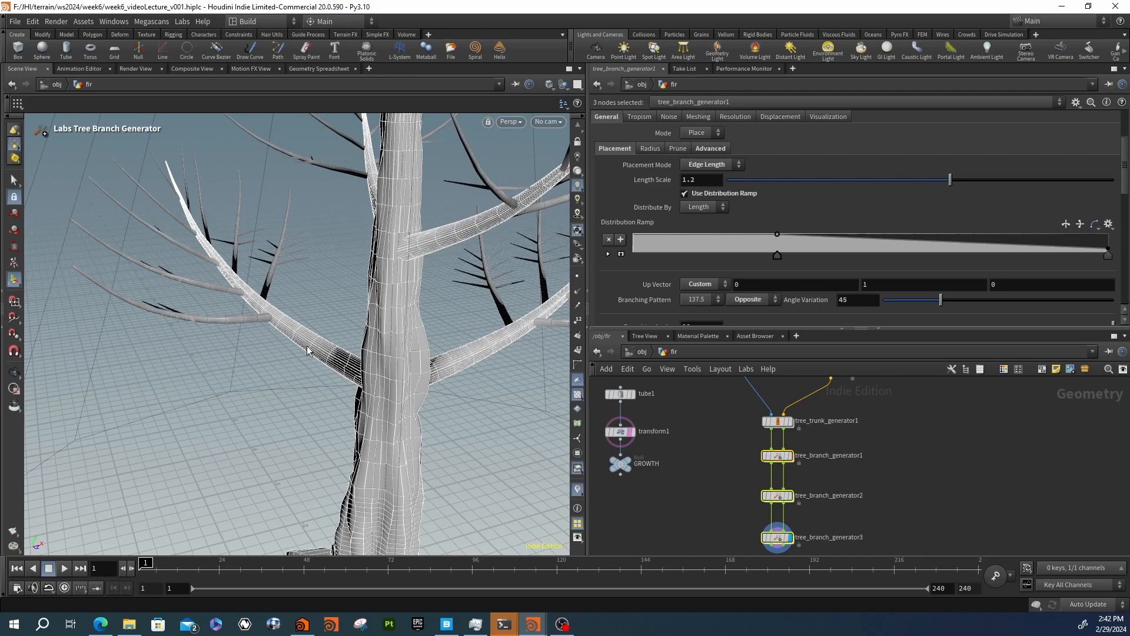
scroll(778, 145, "up", 2)
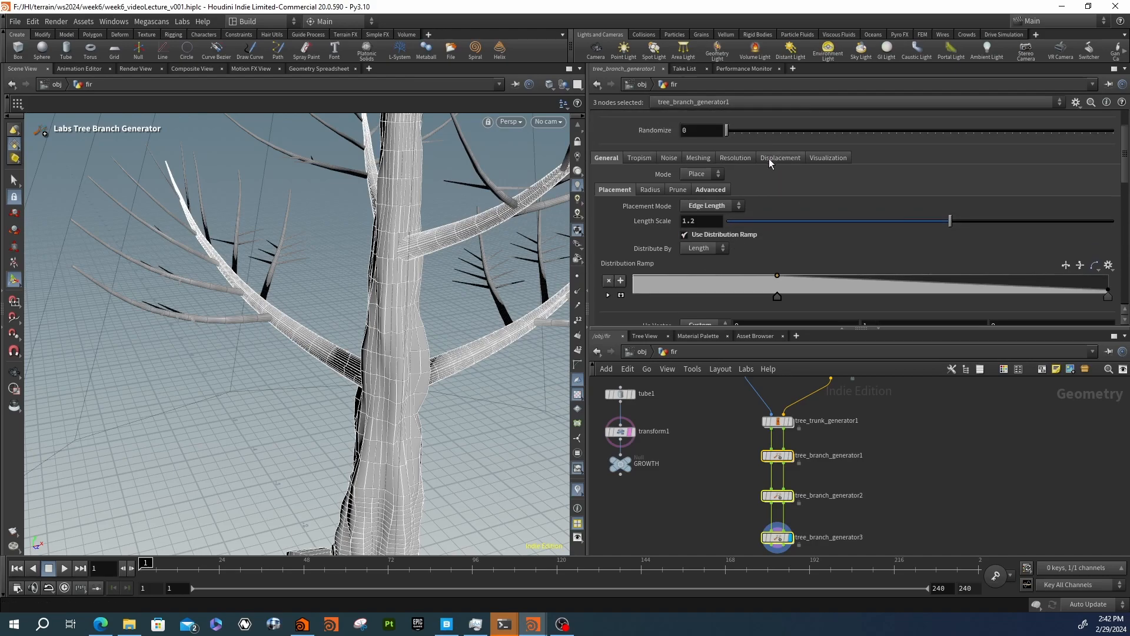
left_click(735, 158)
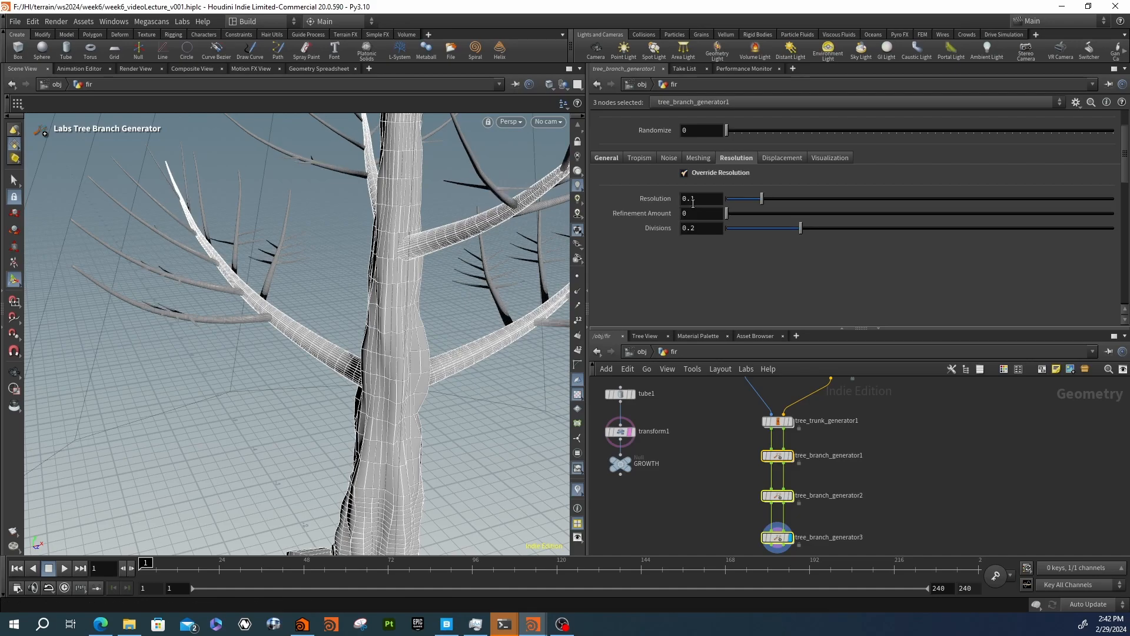
double_click(707, 200)
type("5")
key("Return")
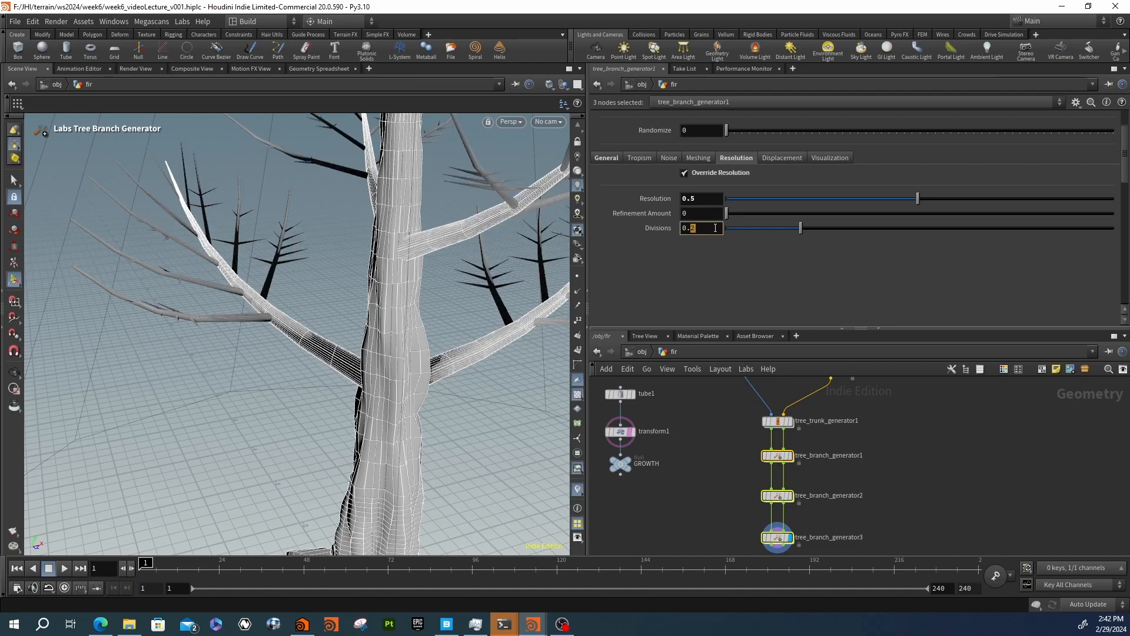
Try Divisions of 0.4 for the three selected branch generators and settle on 0.6
type("4")
key("Return")
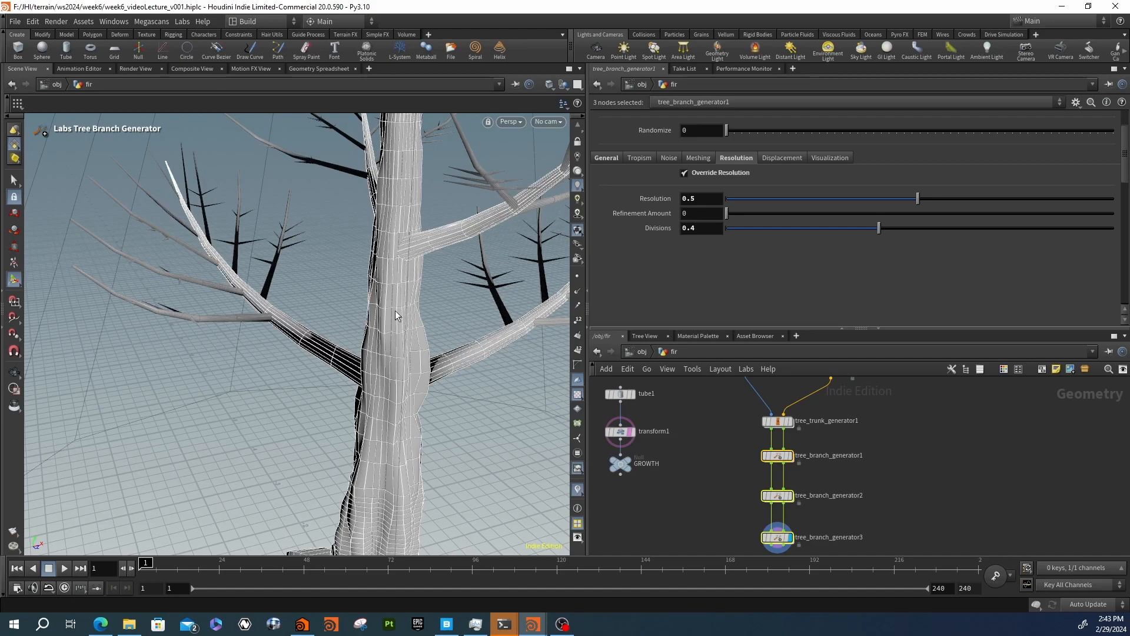
double_click(698, 230)
key("Return")
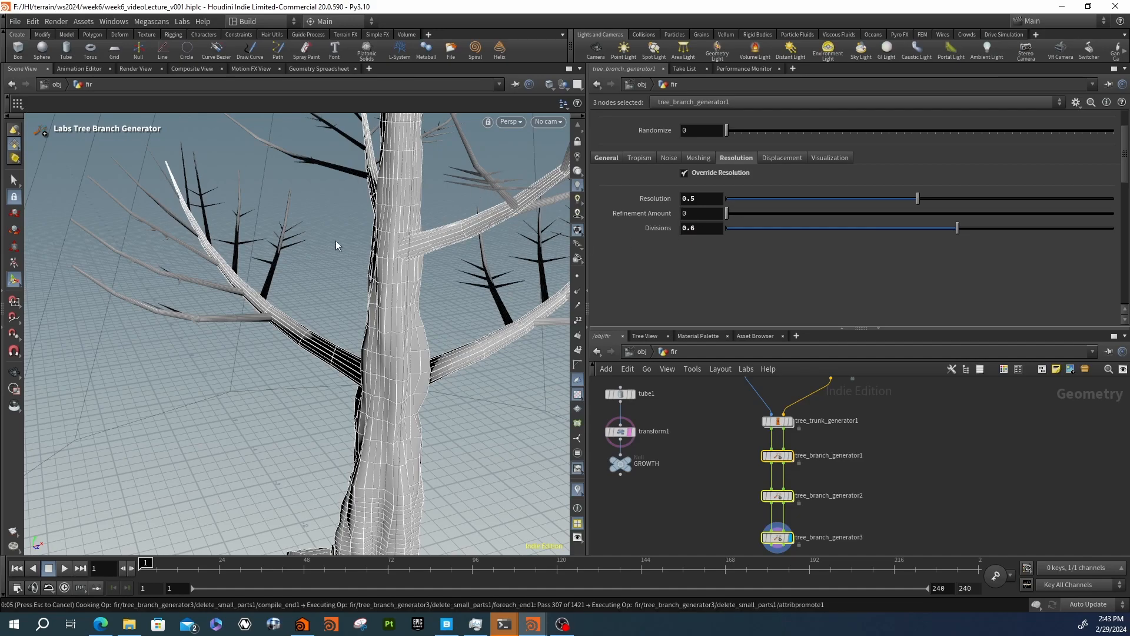
Inspect the mesh density on the trunk, branches and twigs from several angles
left_click_drag(493, 183, 552, 153, "alt")
right_click_drag(553, 153, 567, 137)
right_click_drag(452, 161, 570, 154)
middle_click_drag(488, 167, 381, 203)
left_click_drag(380, 203, 351, 205)
key("Escape")
left_click_drag(441, 159, 436, 224)
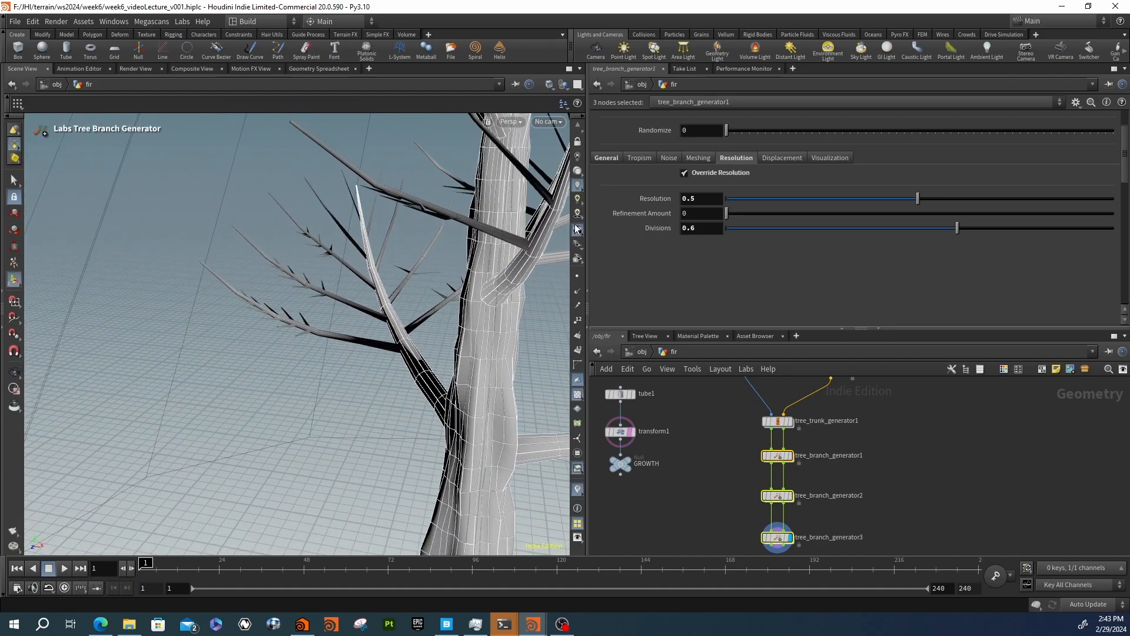
key("Escape")
left_click_drag(475, 366, 601, 224)
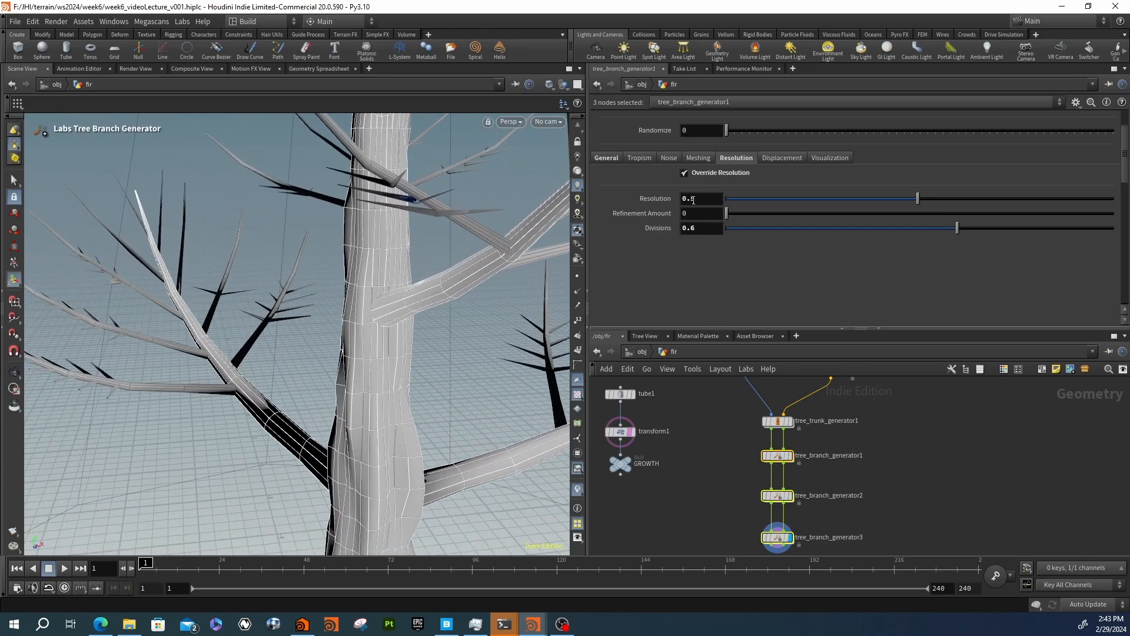
Set the Resolution of the three selected branch generators to 0.3
left_click_drag(690, 199, 700, 200)
type("3")
key("Return")
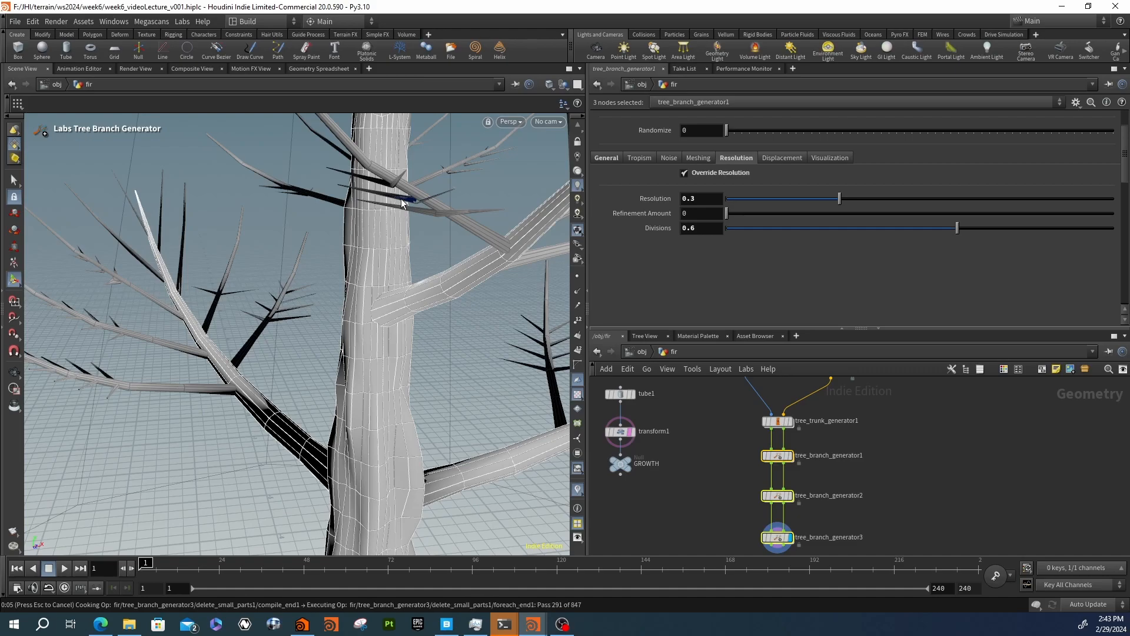
left_click_drag(418, 202, 224, 232, "alt")
key("Return")
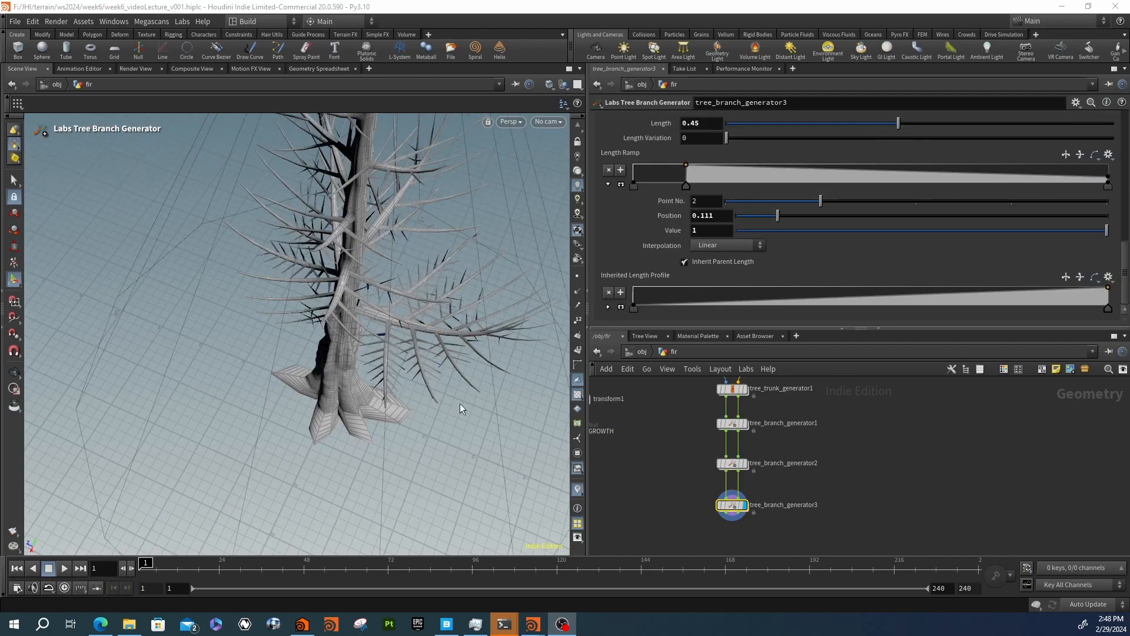
Raise the value of the Length Ramp's third point, at position 1, to about 0.816 on tree_branch_generator3
key("Escape")
left_click_drag(456, 409, 397, 409)
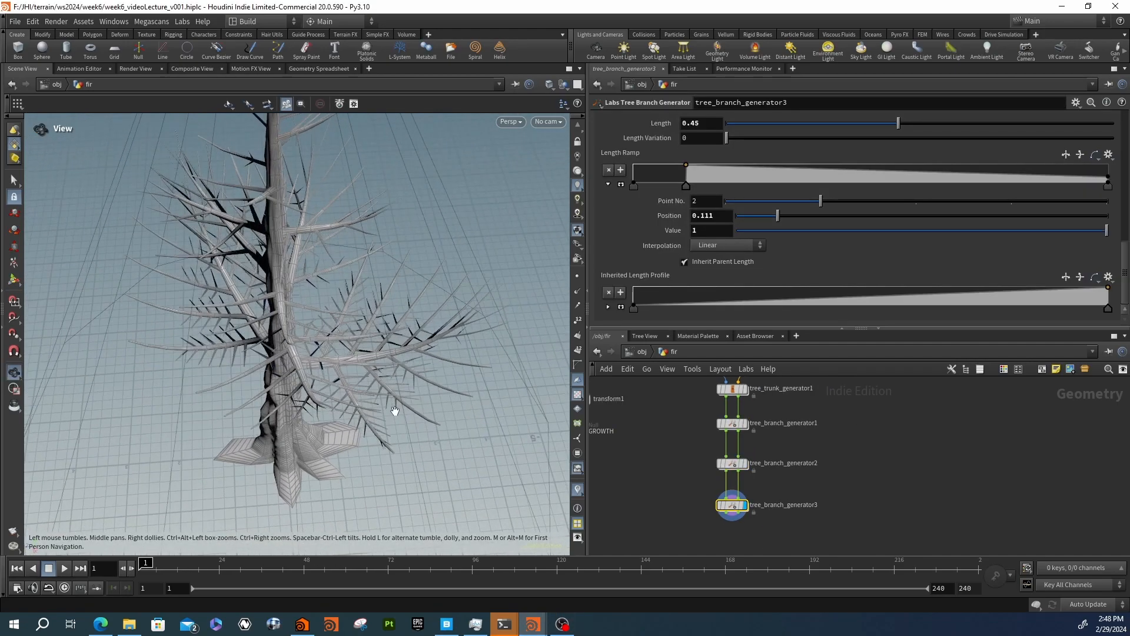
key("Return")
left_click_drag(685, 480, 737, 512)
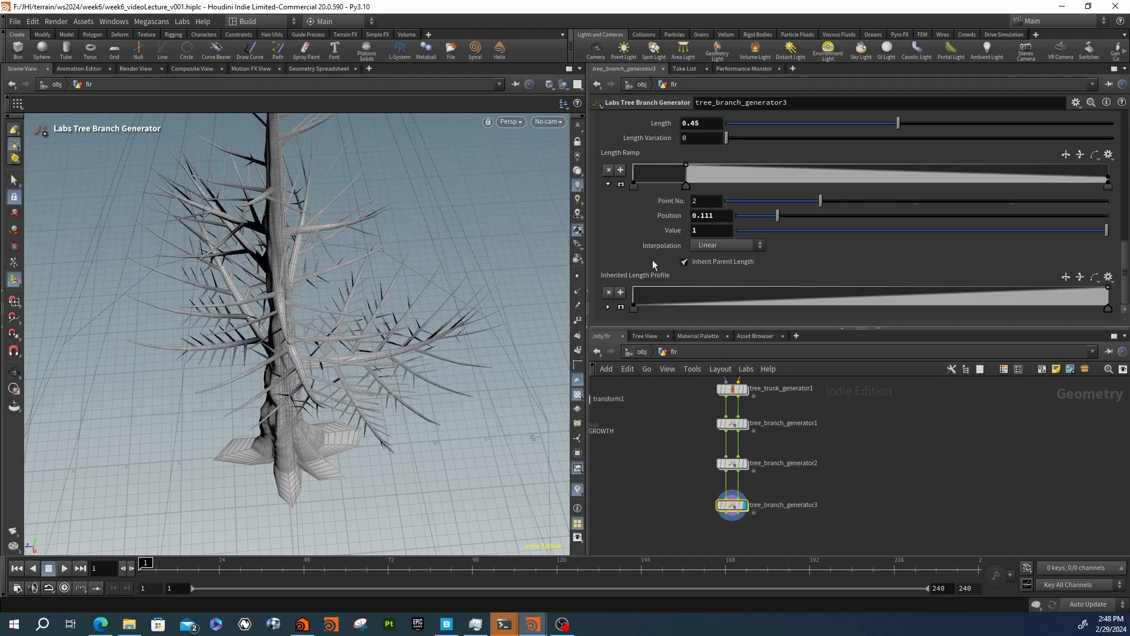
scroll(652, 259, "up", 2)
left_click_drag(821, 257, 942, 259)
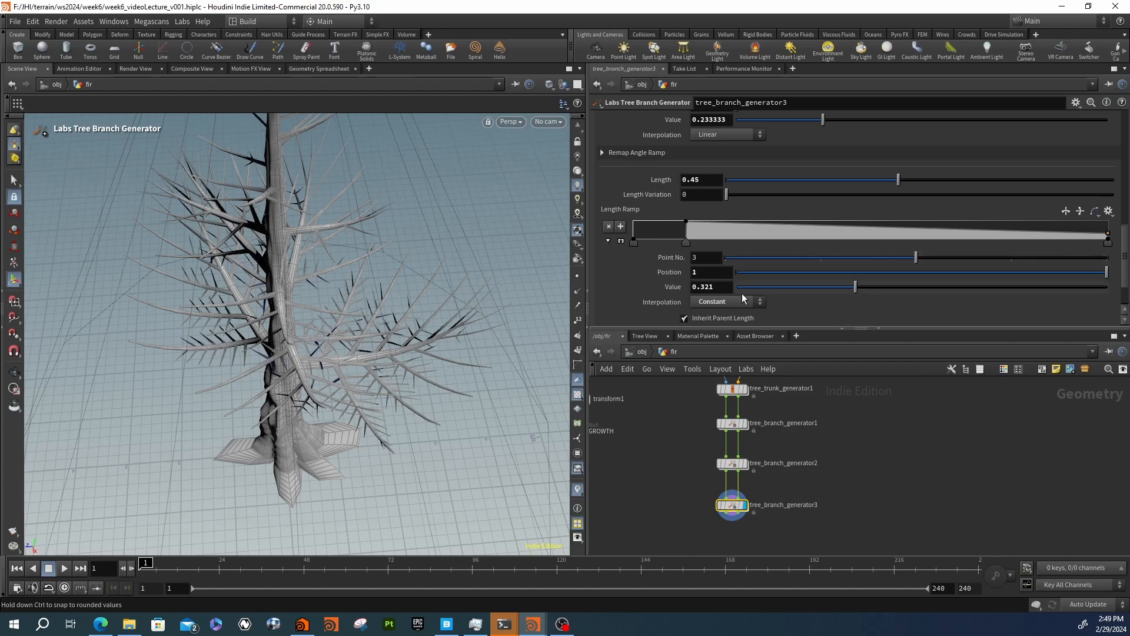
left_click_drag(1008, 288, 1040, 288)
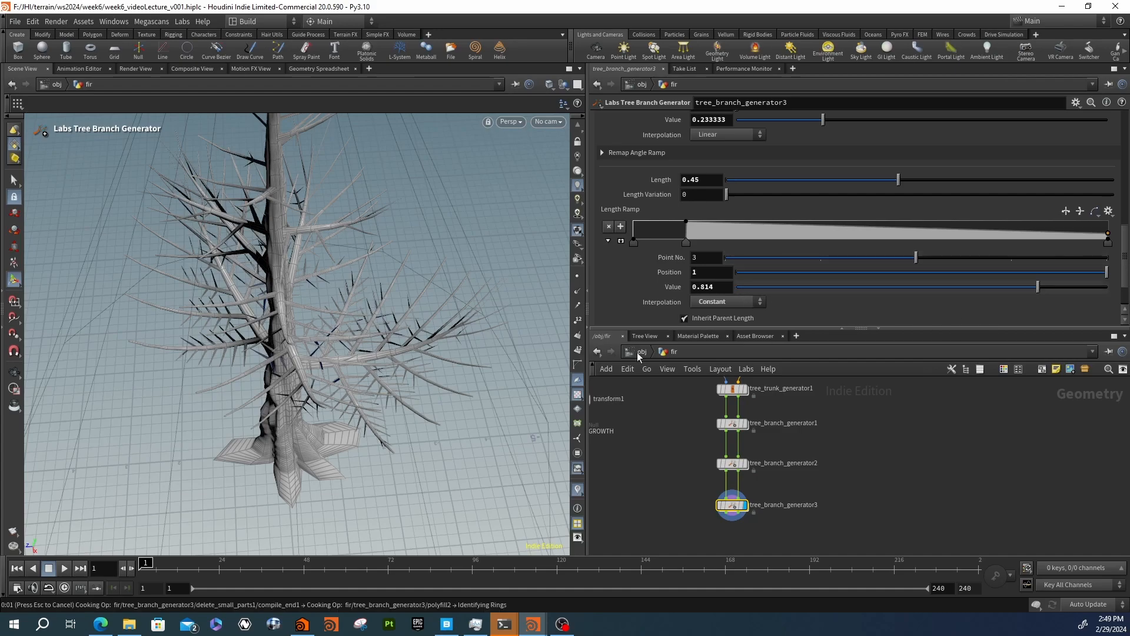
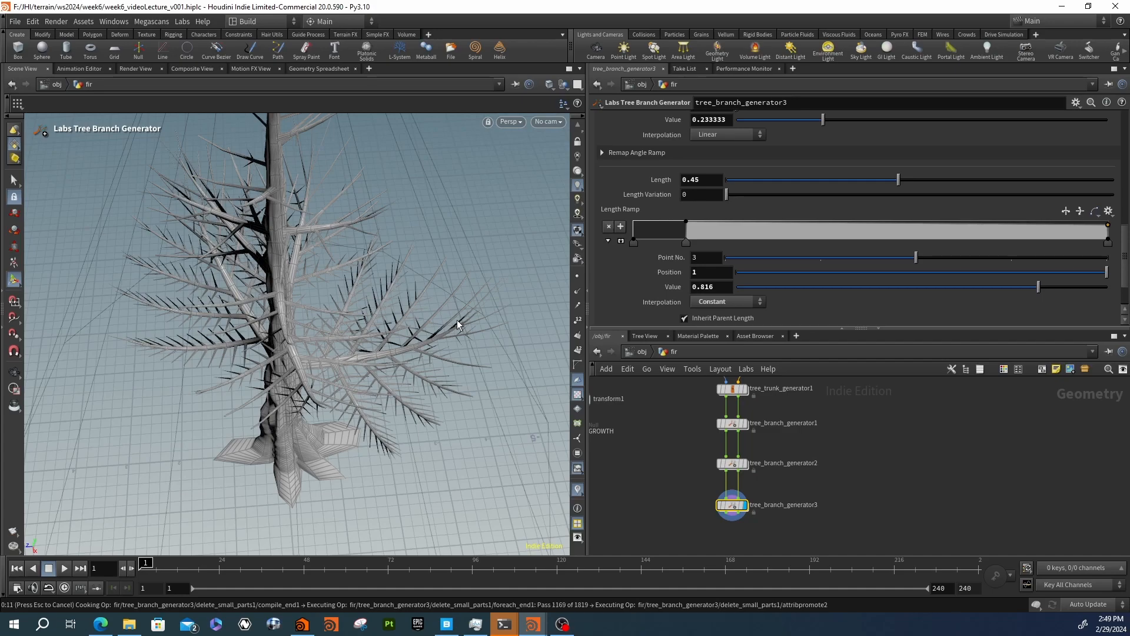
key("Escape")
left_click_drag(449, 321, 379, 333)
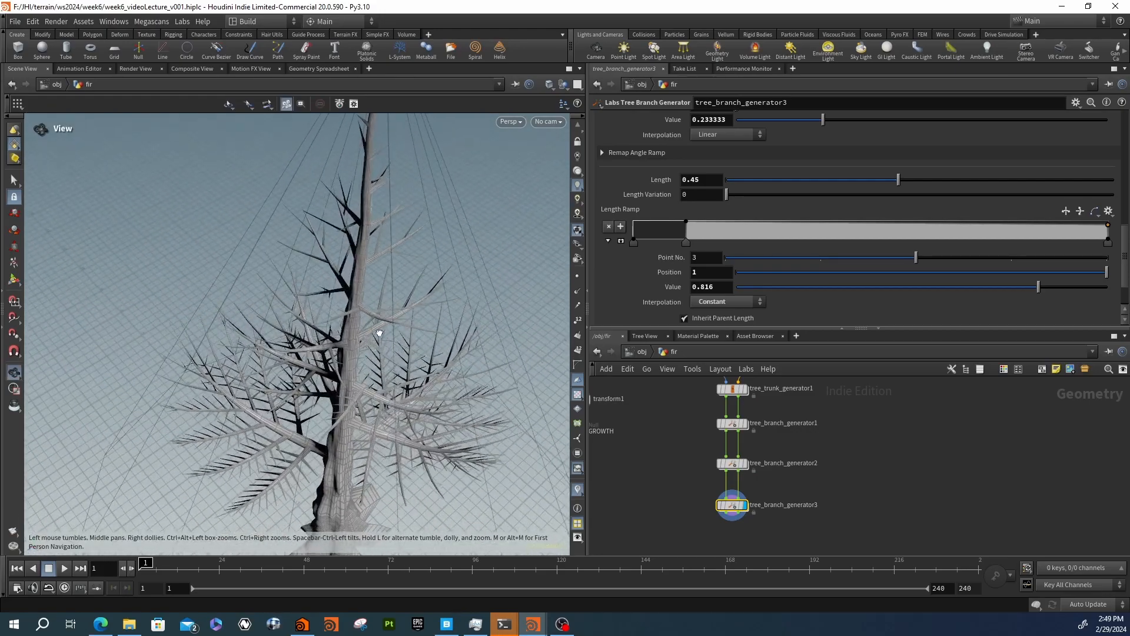
key("Return")
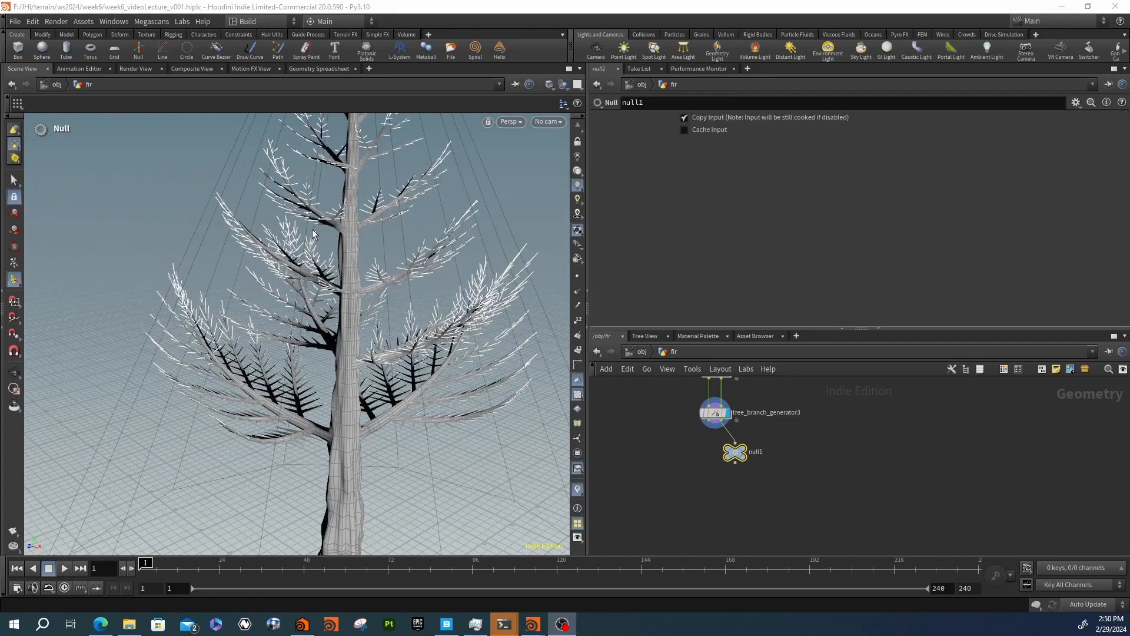
Display null1 to inspect the curve skeleton output by tree_branch_generator3
key("Escape")
left_click_drag(277, 244, 338, 355)
scroll(253, 265, "down", 5)
scroll(754, 461, "up", 3)
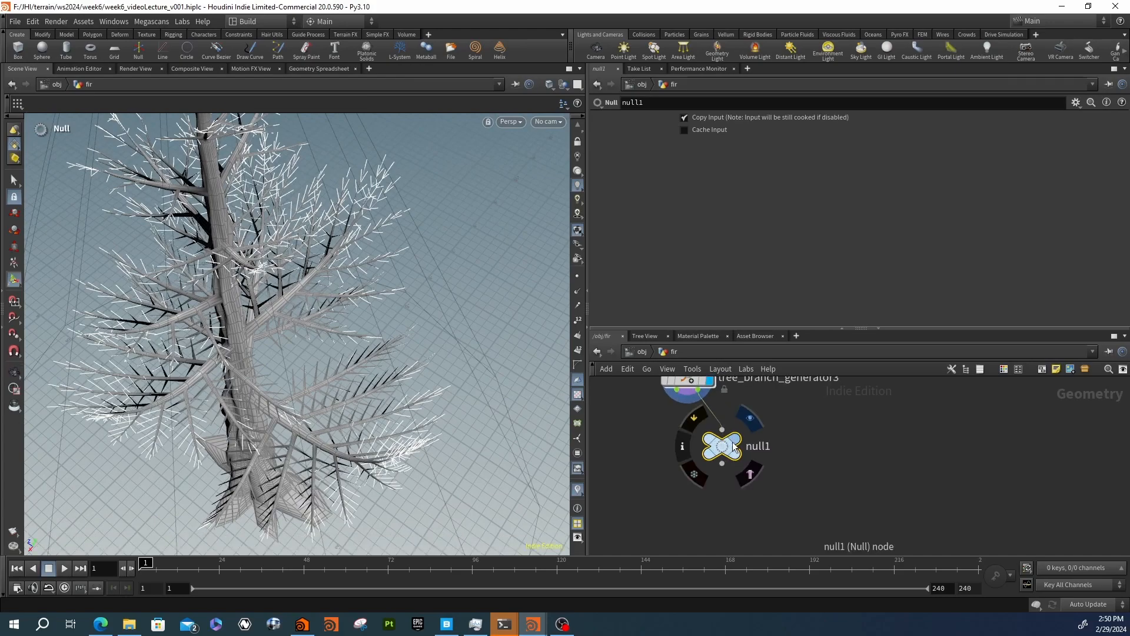
left_click(735, 439)
scroll(287, 300, "down", 5)
left_click_drag(287, 300, 363, 466, "alt")
left_click_drag(300, 372, 297, 321)
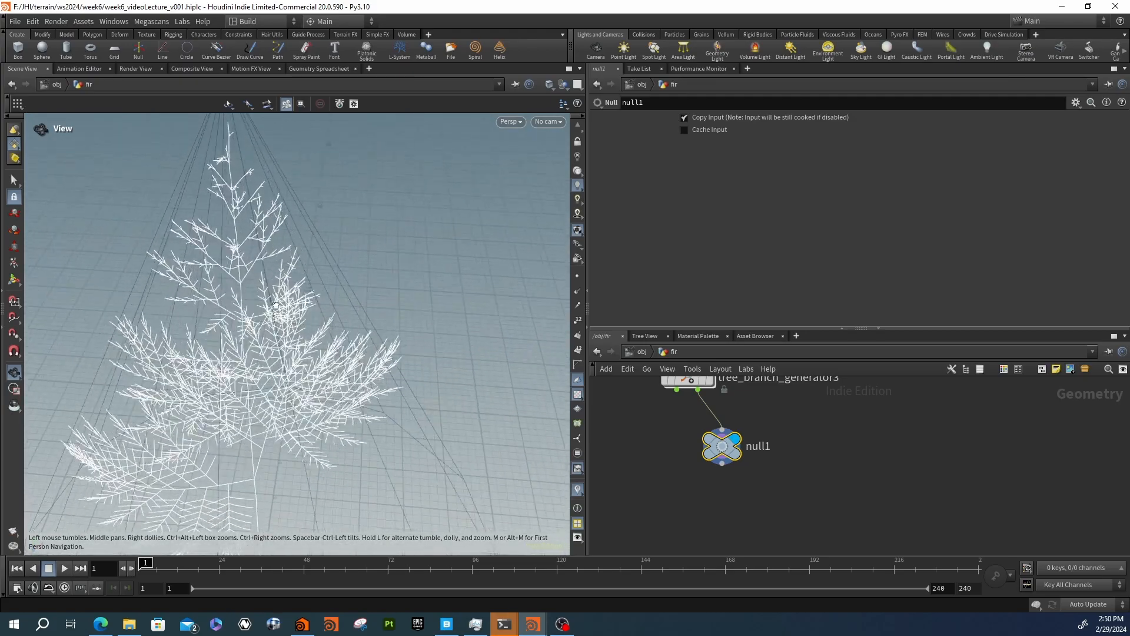
middle_click_drag(347, 205, 374, 173, "alt")
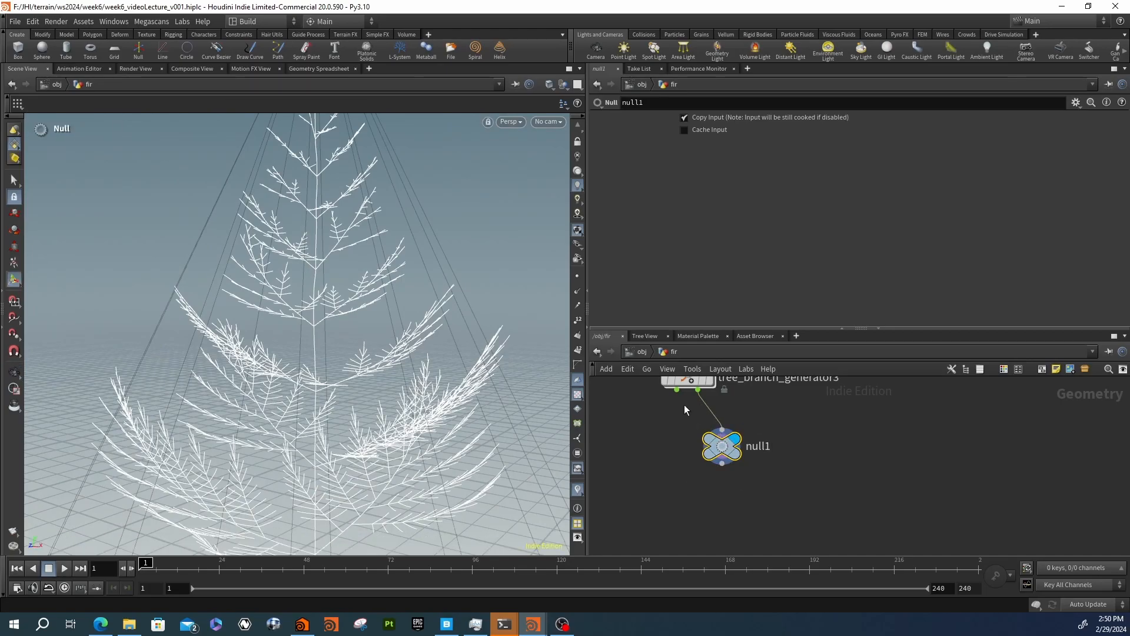
Display tree_branch_generator3's meshed tree again and inspect it from the side
left_click(712, 381)
left_click_drag(321, 253, 268, 321)
right_click_drag(377, 271, 513, 294)
left_click_drag(512, 293, 368, 273)
right_click_drag(369, 270, 311, 291)
left_click_drag(311, 290, 408, 284)
Select tree_controller1 and examine its pruning parameters by initial and end angle
scroll(771, 489, "down", 4)
middle_click_drag(770, 480, 796, 512)
middle_click_drag(817, 441, 816, 512)
left_click_drag(810, 460, 730, 415)
scroll(702, 236, "up", 6)
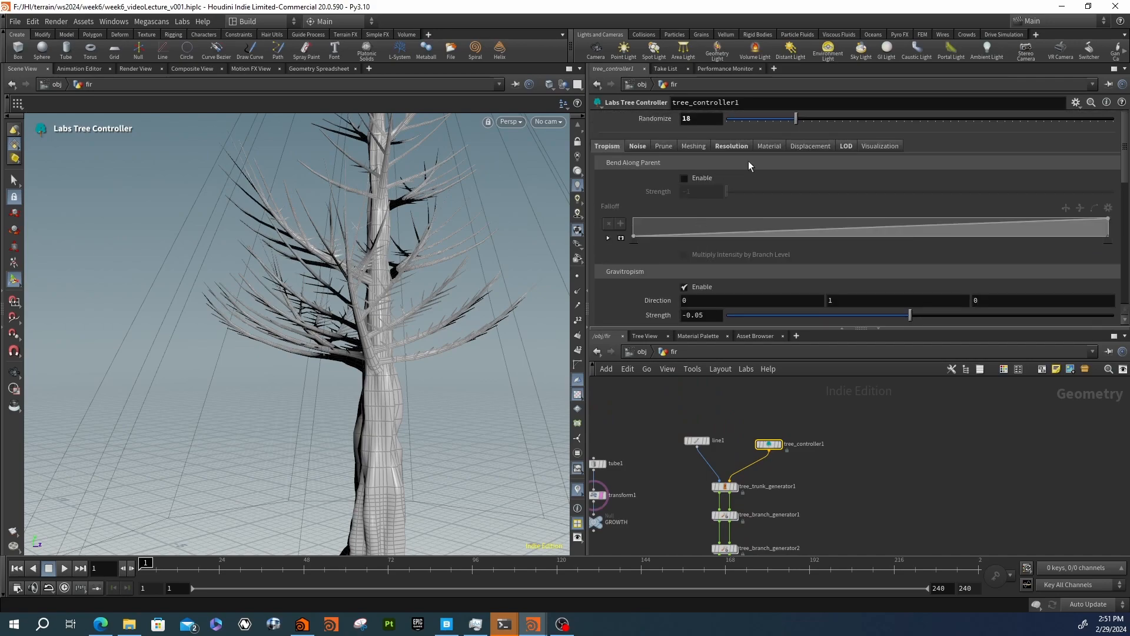
left_click(664, 145)
scroll(630, 242, "down", 3)
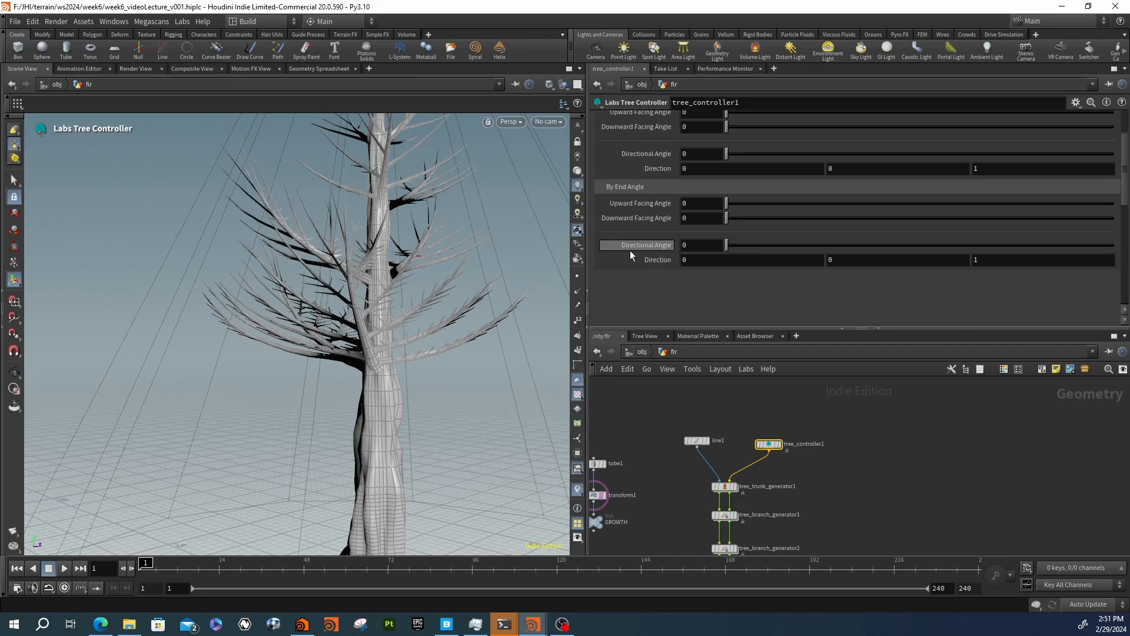
scroll(632, 260, "up", 1)
scroll(633, 254, "down", 1)
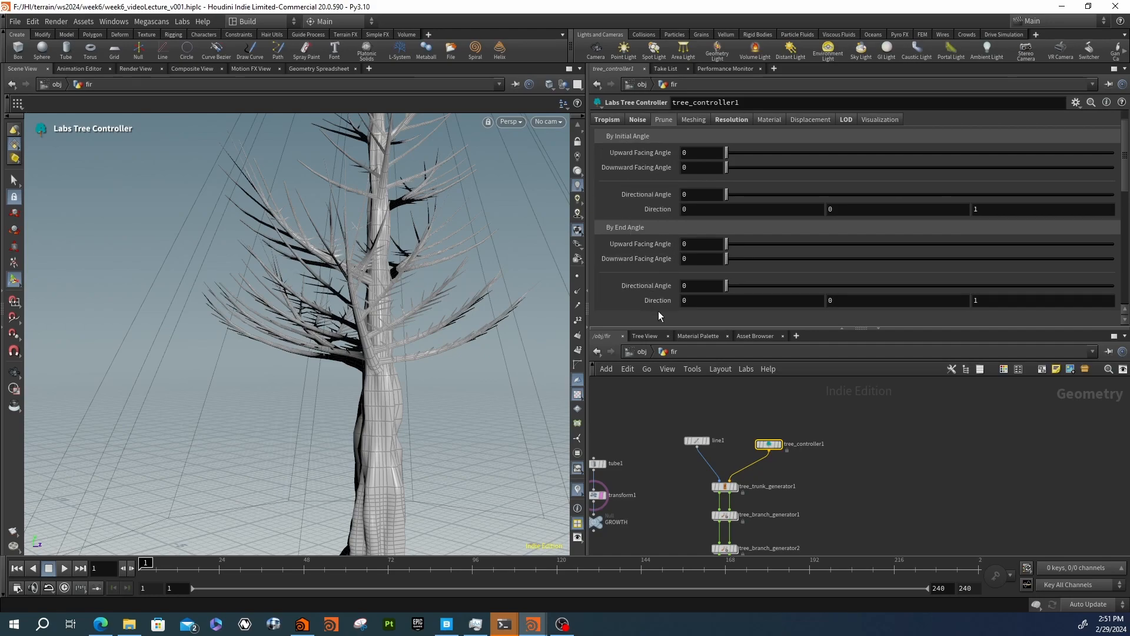
scroll(650, 170, "up", 1)
Examine tree_controller1's meshing parameters, covering branch intersections, UV blending, end caps and the custom branch profile
left_click(681, 146)
scroll(637, 241, "down", 5)
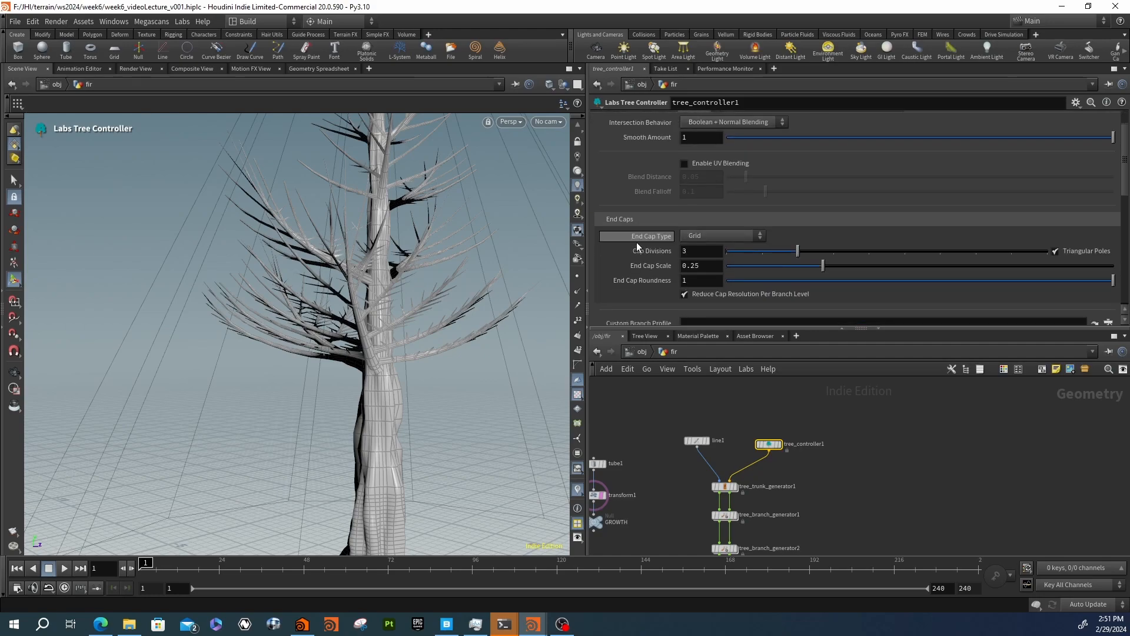
scroll(637, 243, "up", 3)
scroll(637, 243, "down", 3)
scroll(637, 242, "down", 2)
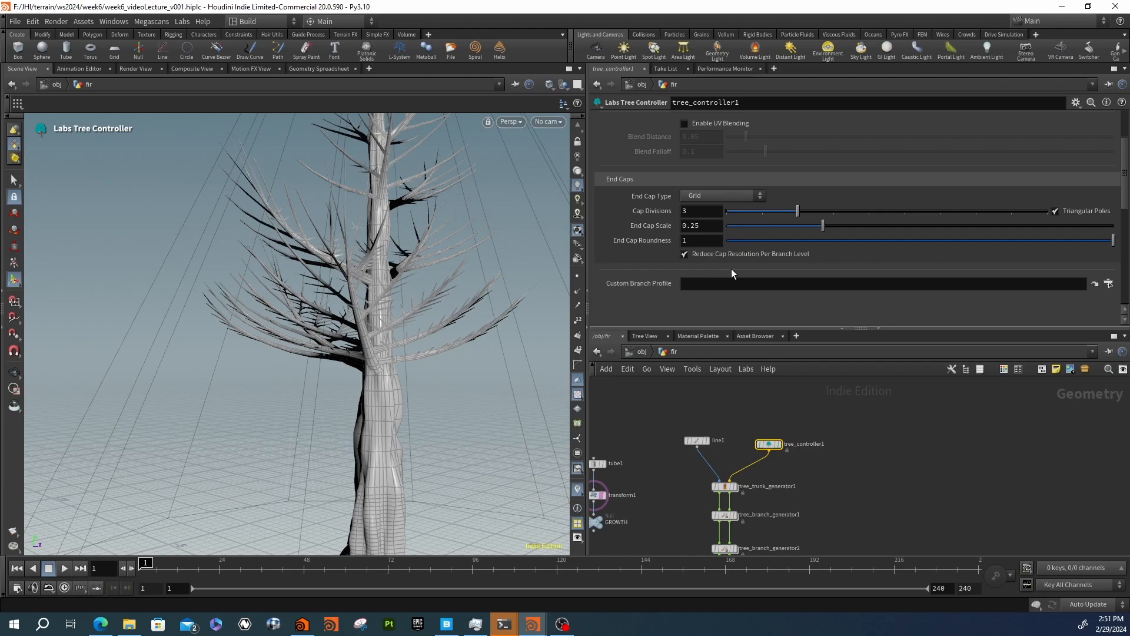
Review tree_controller1's LOD offset and start level parameters, and open its resolution settings
scroll(673, 267, "up", 3)
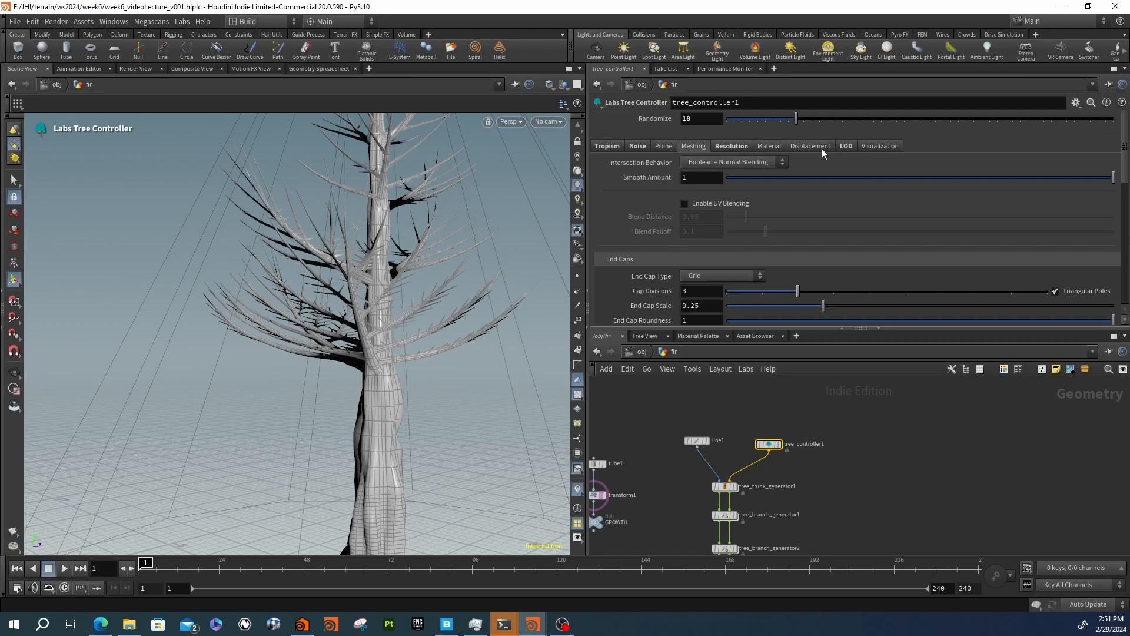
left_click(846, 146)
left_click(727, 178)
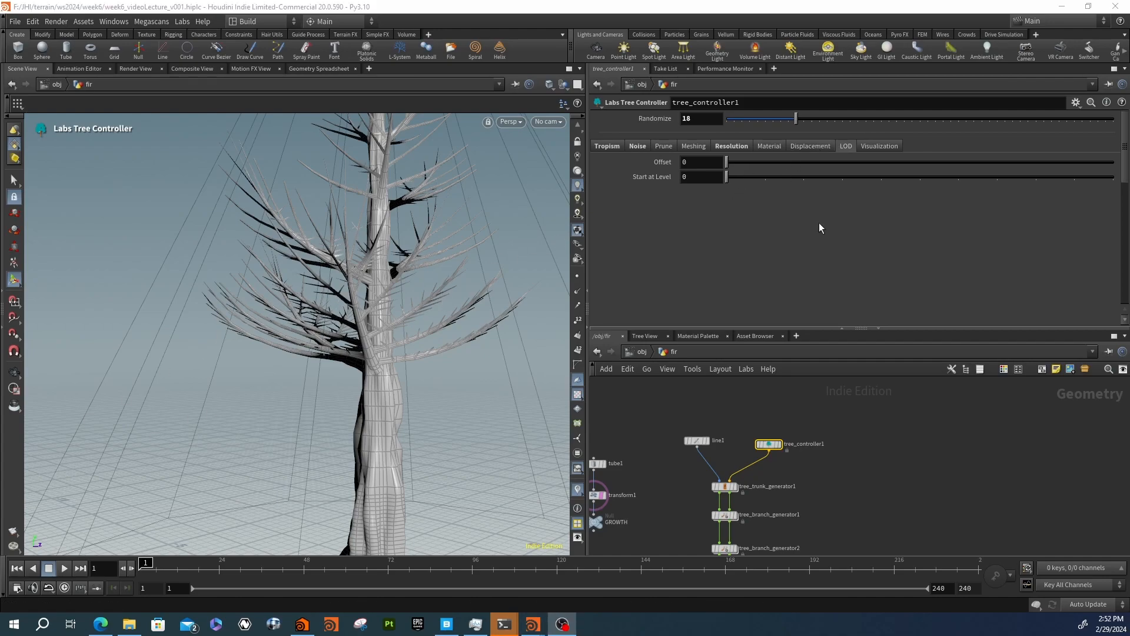
left_click(733, 145)
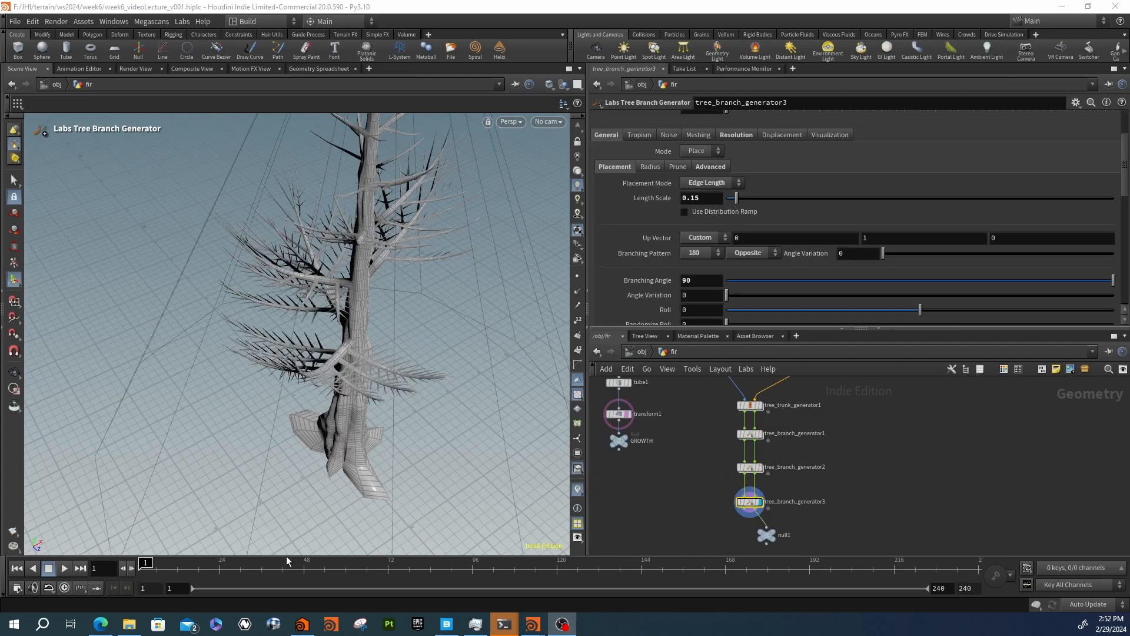
Add a Labs Delete Small Parts node beside tree_branch_generator3 in the fir network
mouse_move(750, 502)
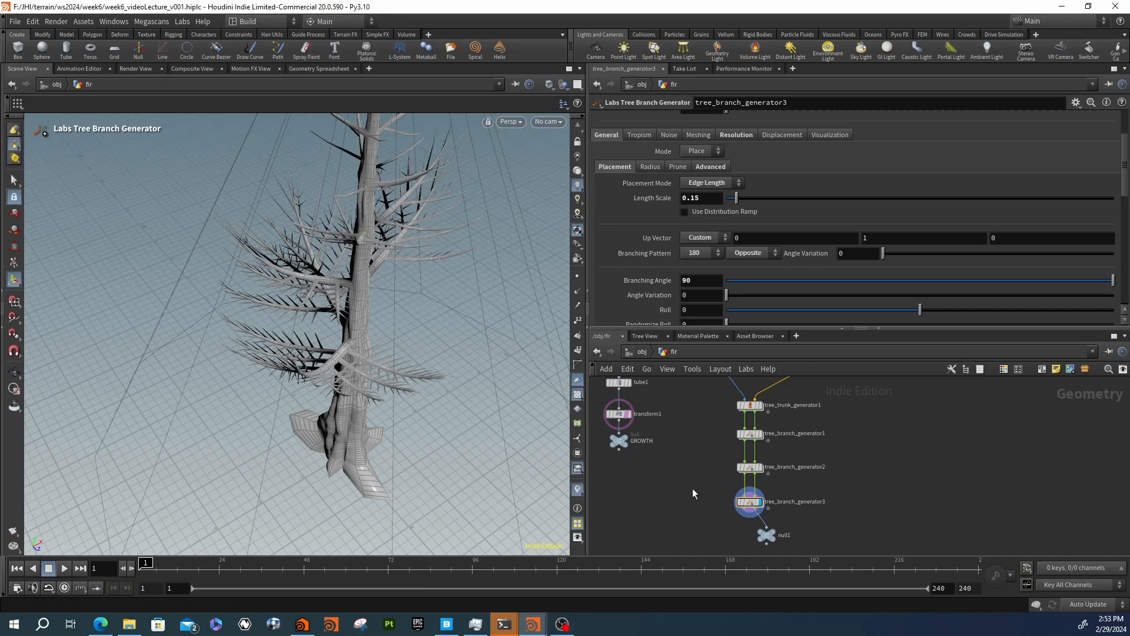
key("Tab")
type("smal")
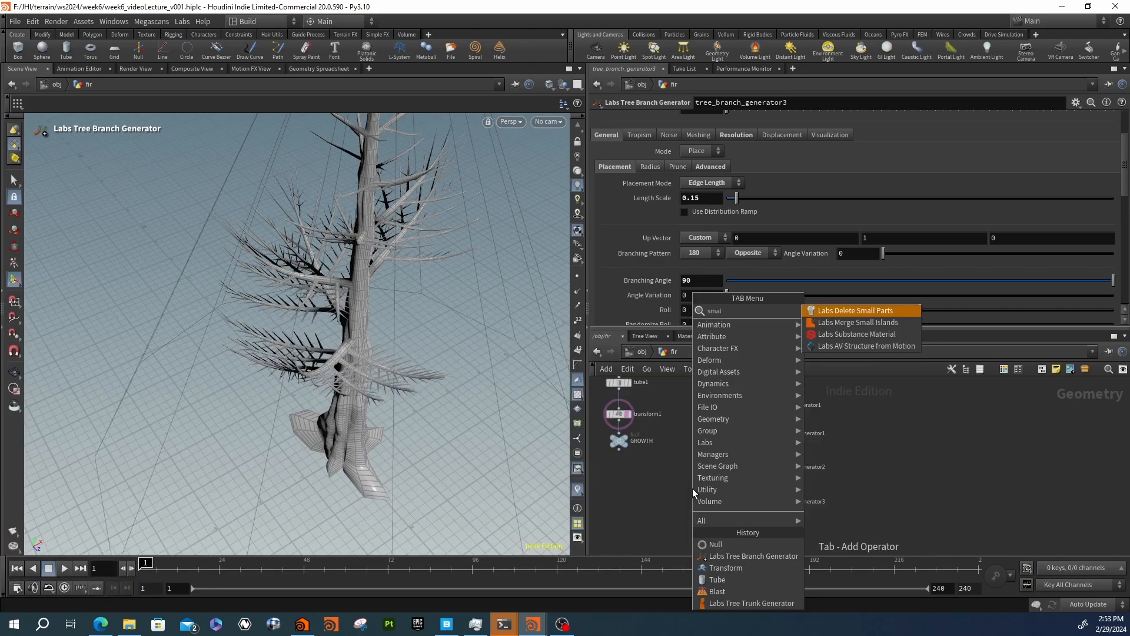
key("Return")
left_click(693, 489)
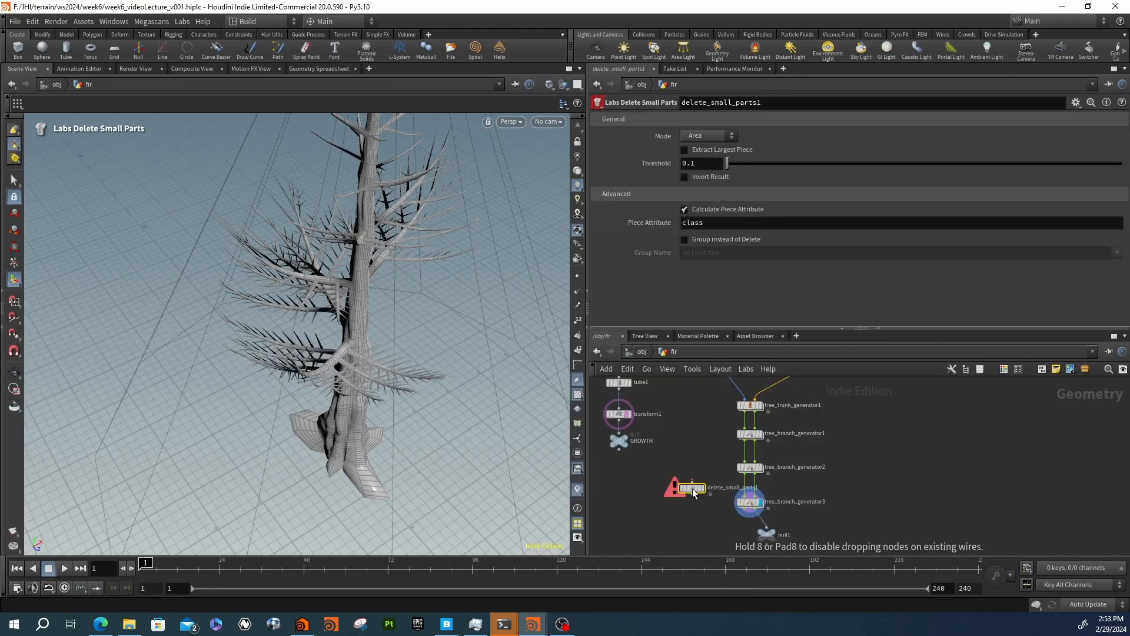
scroll(669, 486, "up", 4)
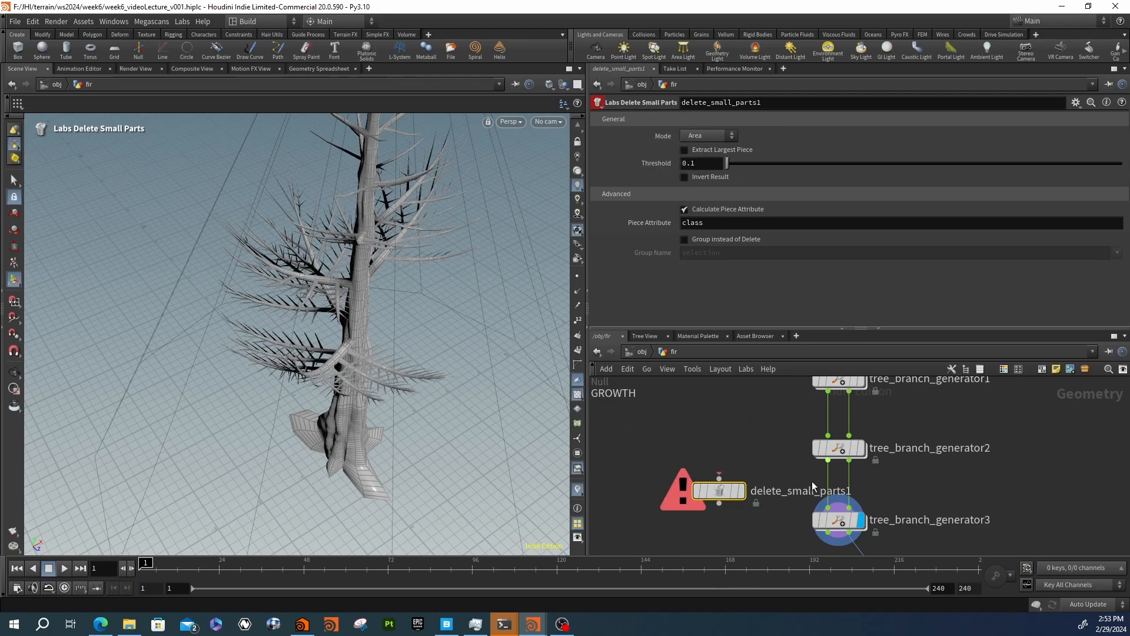
Select tree_branch_generator3 and examine its advanced, radius, prune and placement parameters
middle_click_drag(816, 475, 793, 407)
left_click(815, 452)
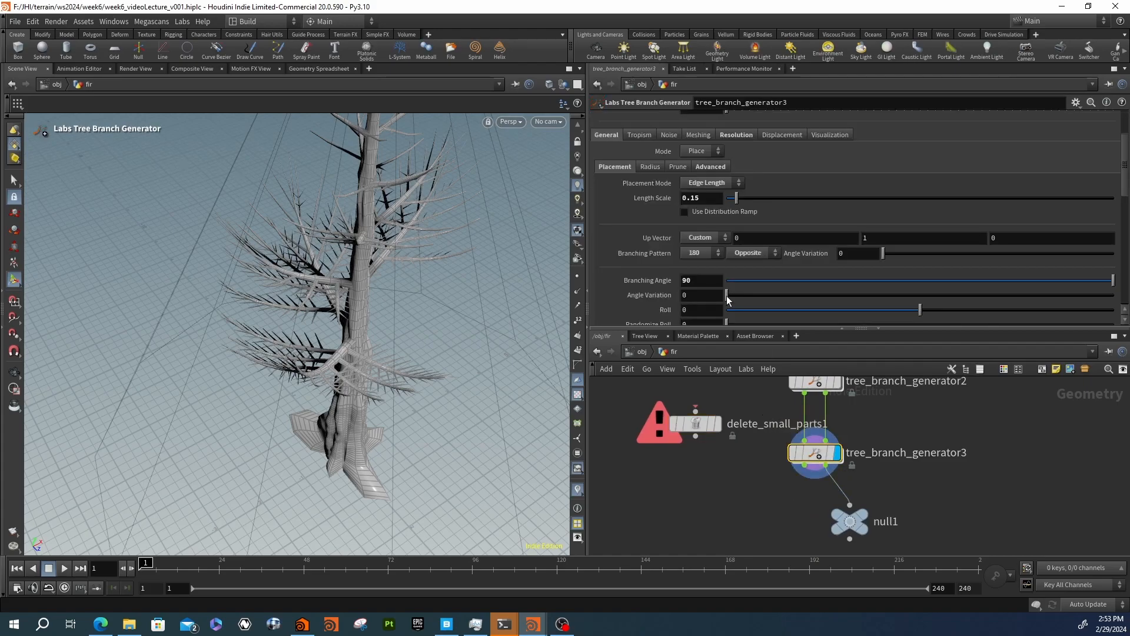
scroll(751, 196, "up", 1)
left_click(711, 196)
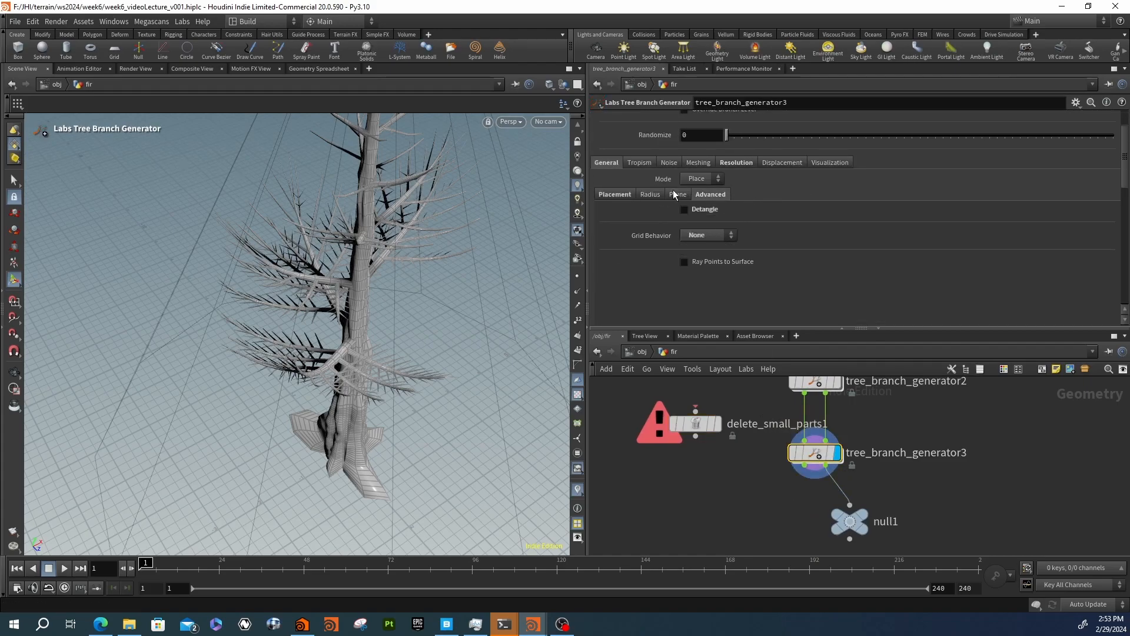
left_click(650, 194)
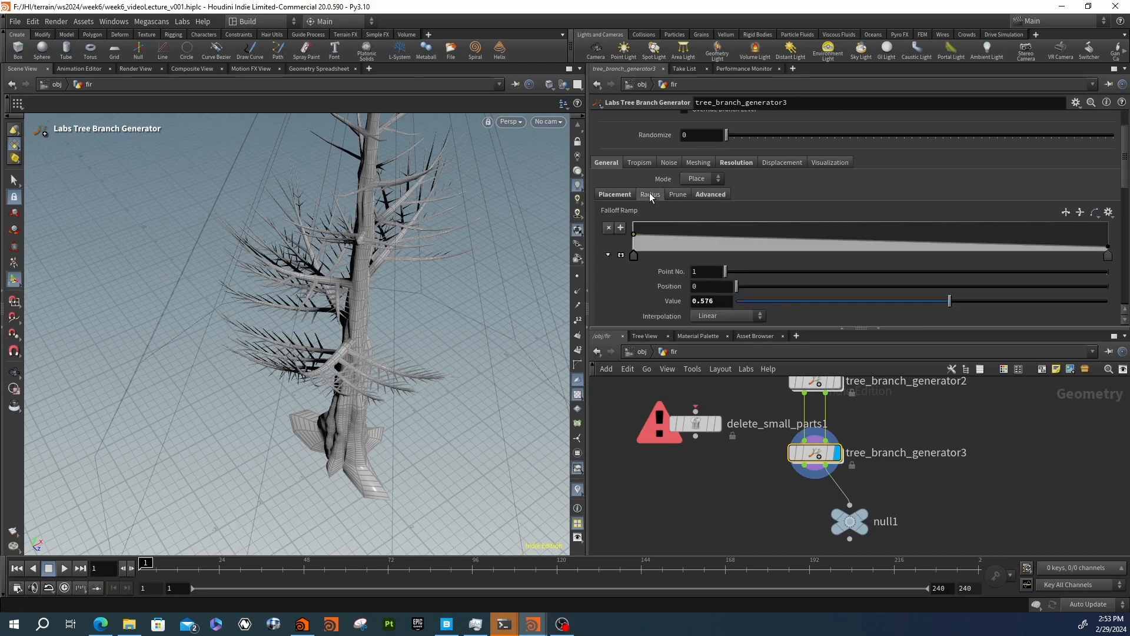
left_click(671, 193)
scroll(647, 247, "down", 2)
scroll(646, 260, "down", 3)
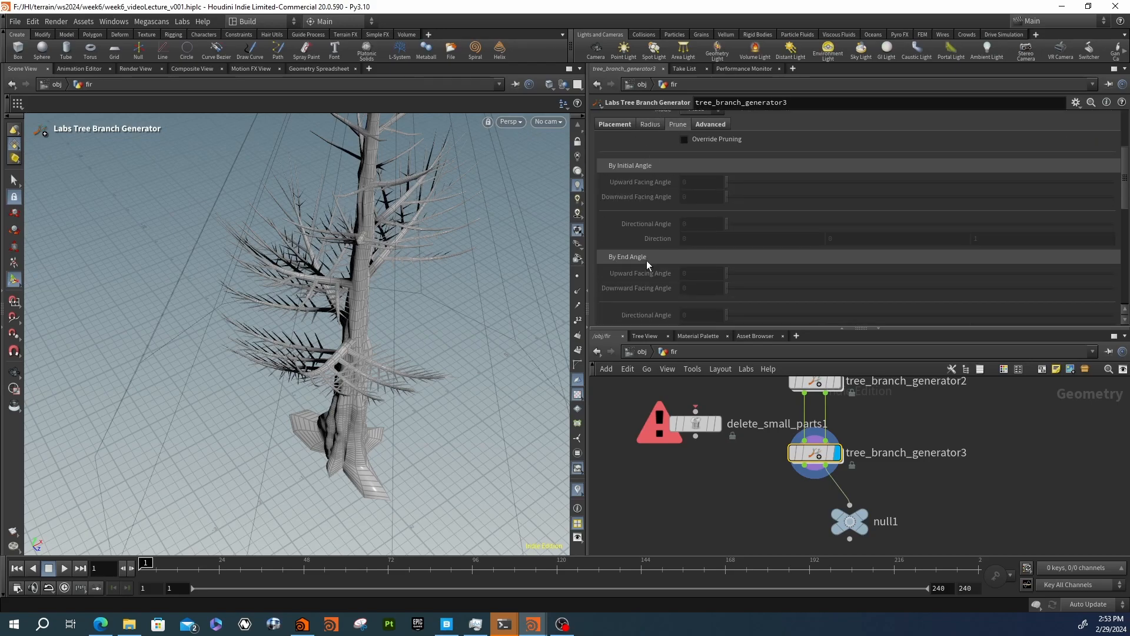
scroll(627, 278, "down", 1)
scroll(639, 271, "down", 2)
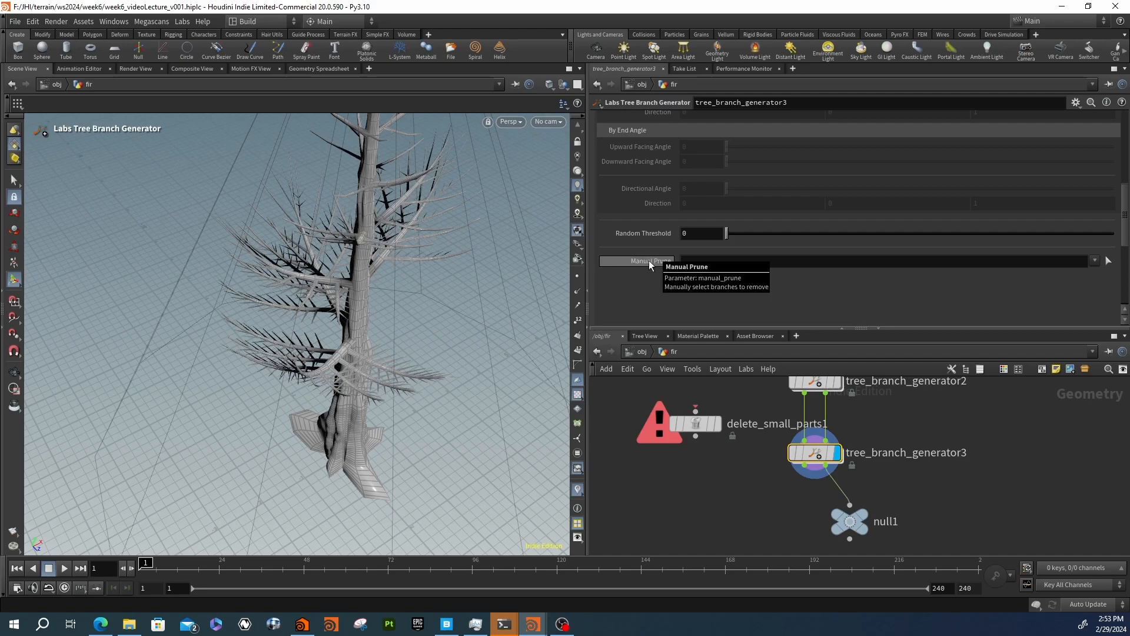
scroll(638, 279, "up", 5)
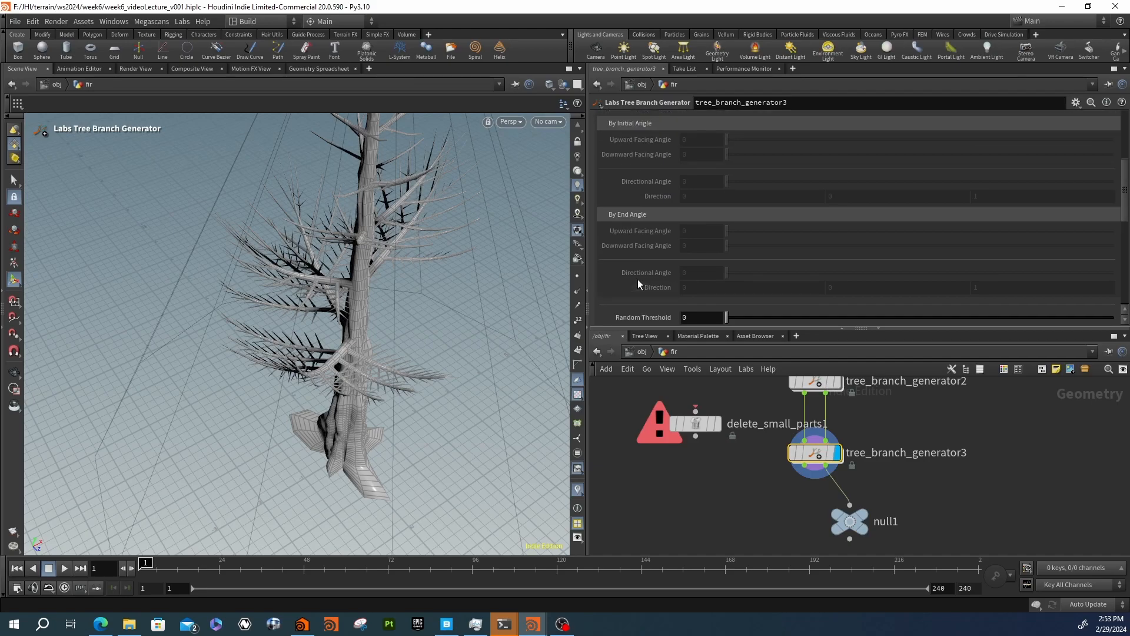
left_click(624, 223)
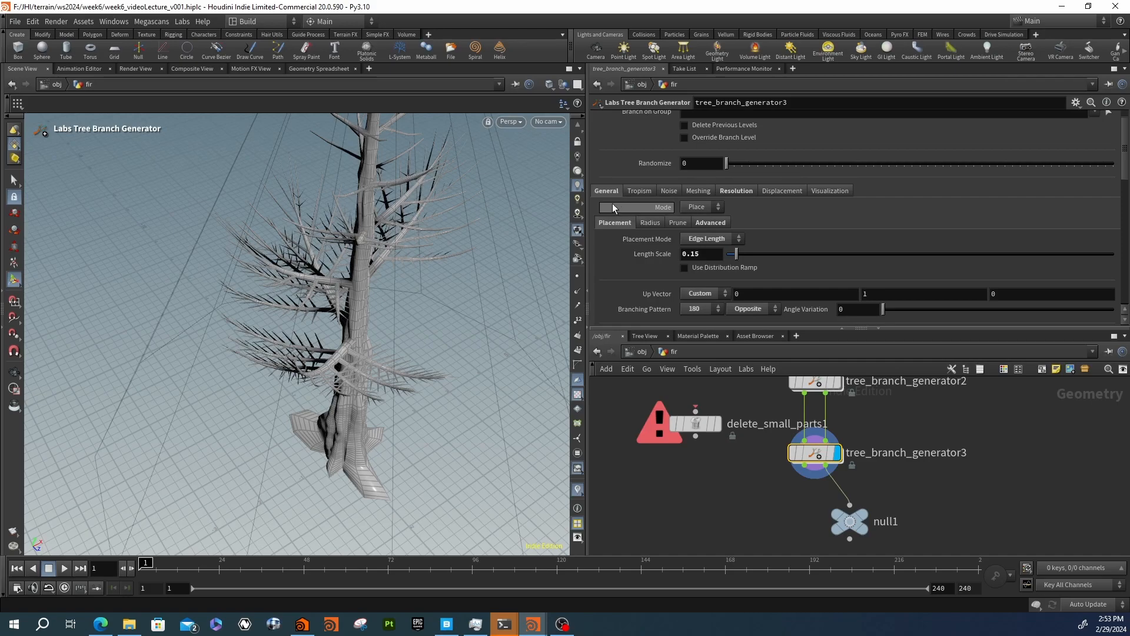
Examine tree_branch_generator3's meshing, resolution, displacement and visualization override parameters
scroll(636, 210, "up", 1)
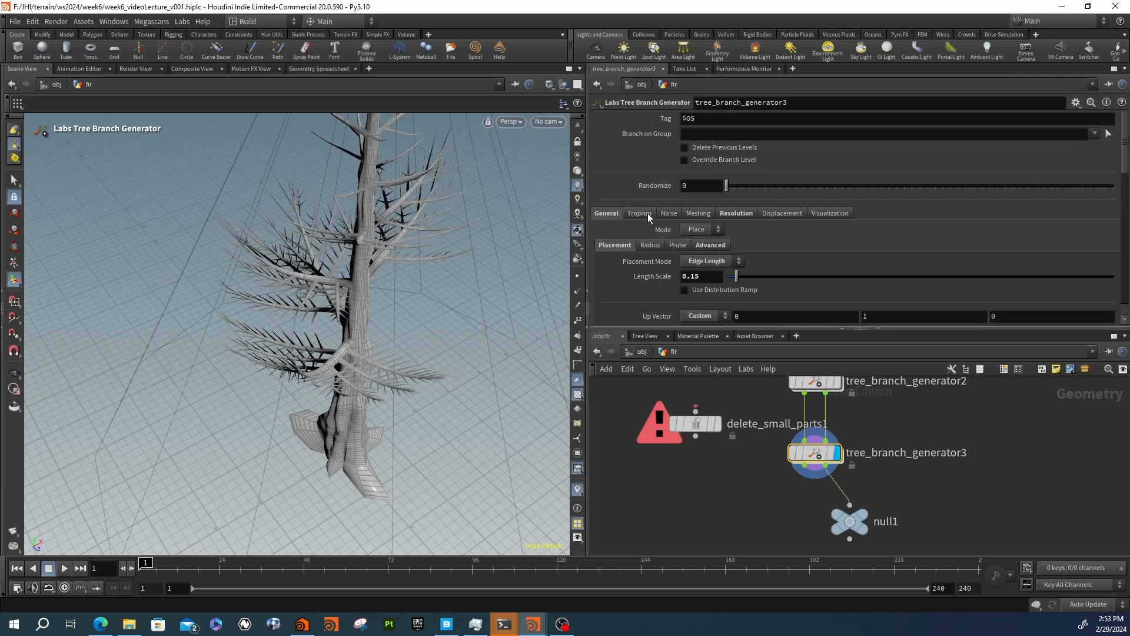
left_click(696, 213)
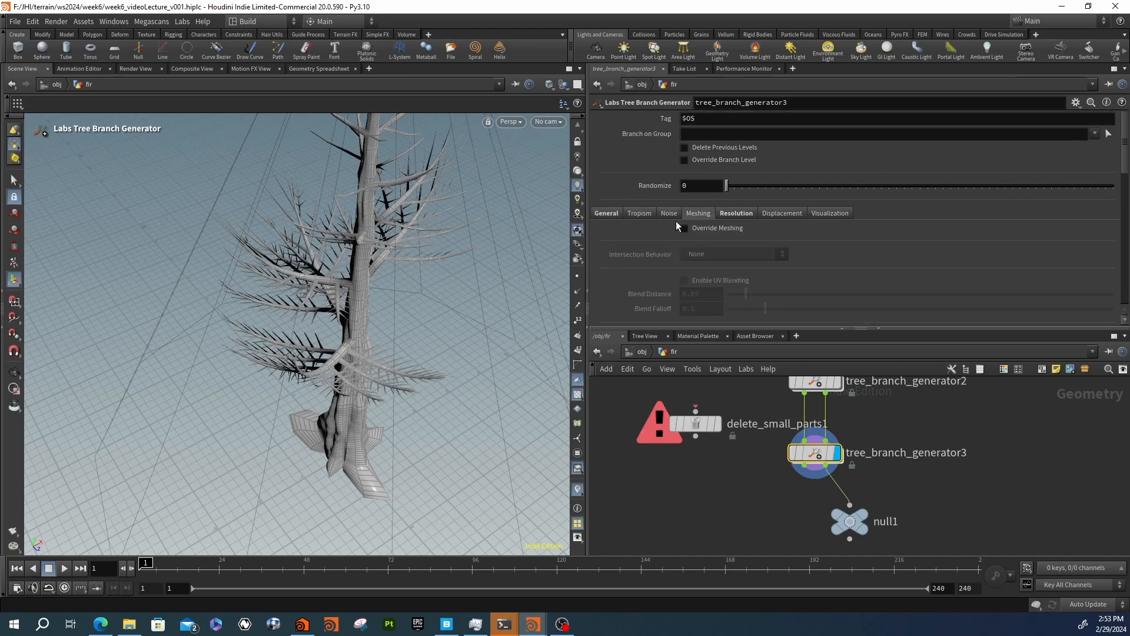
scroll(653, 245, "down", 3)
scroll(654, 246, "down", 1)
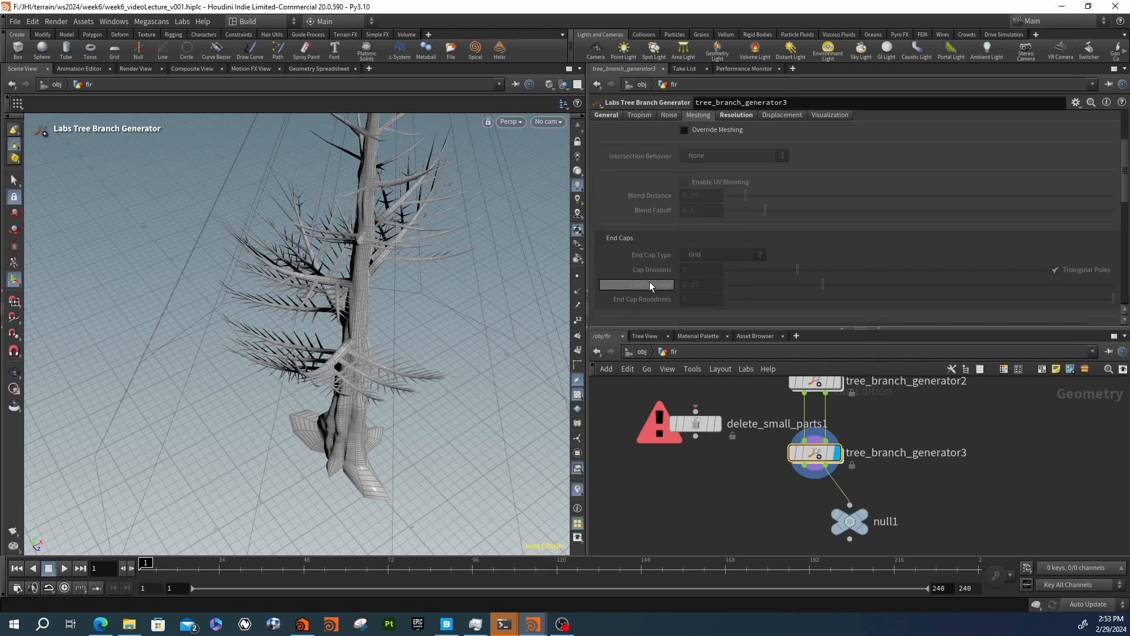
scroll(651, 284, "down", 3)
scroll(650, 285, "up", 5)
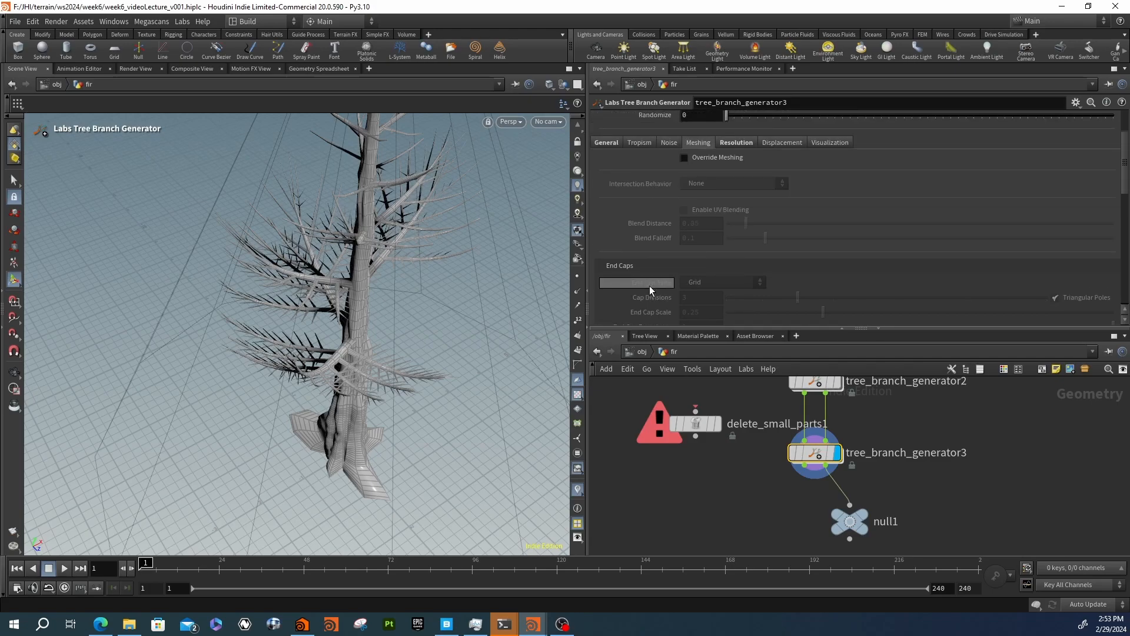
scroll(650, 289, "up", 2)
left_click(727, 214)
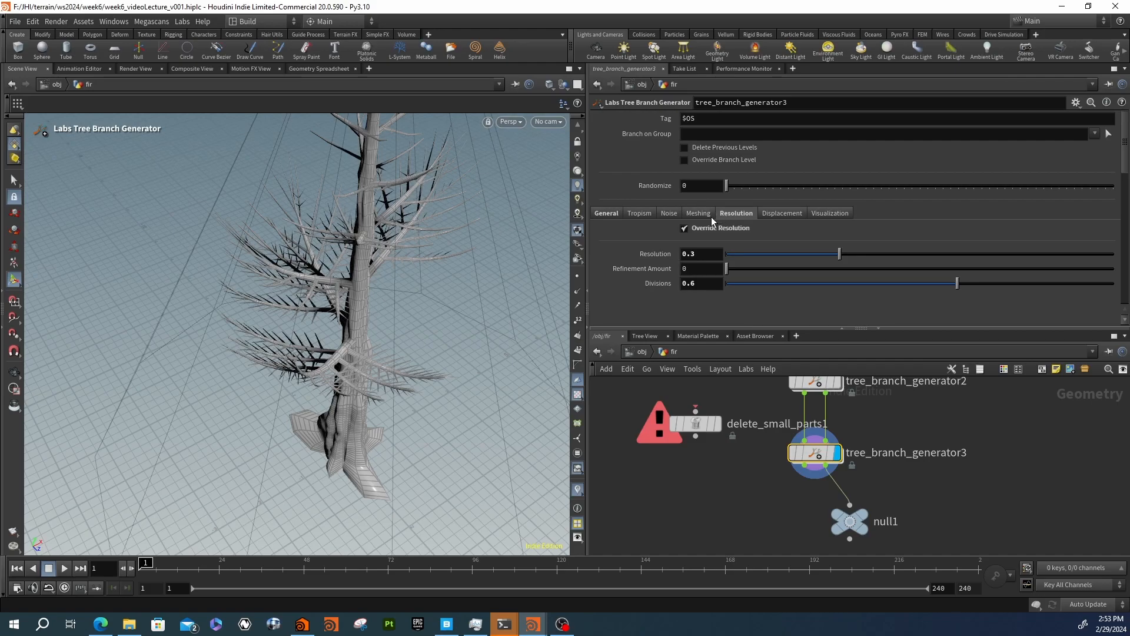
left_click(779, 212)
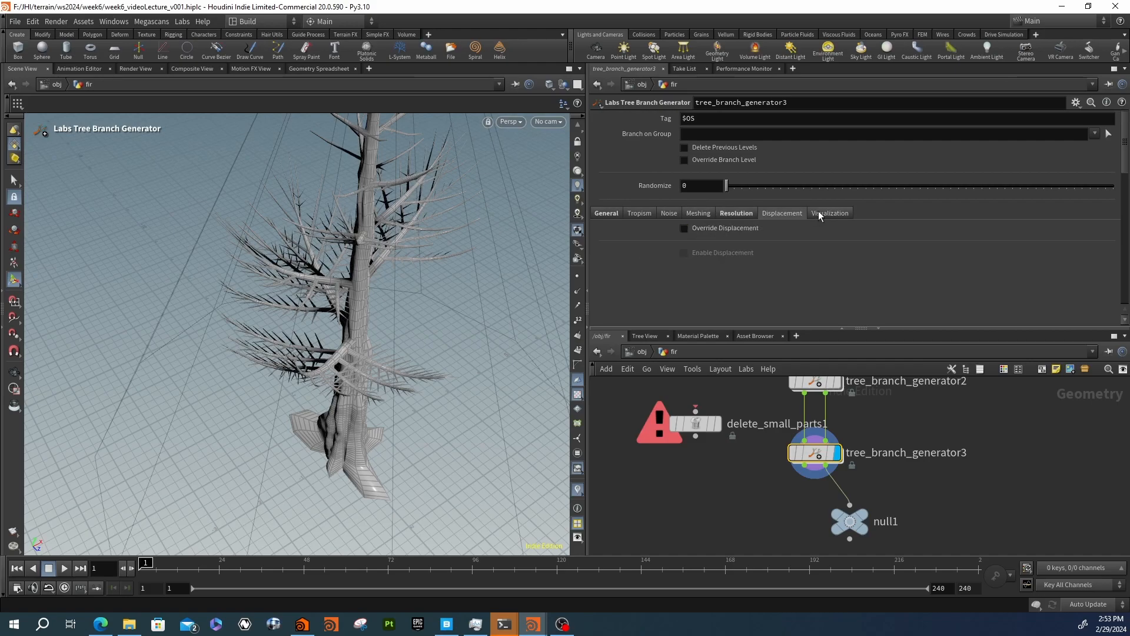
left_click(818, 214)
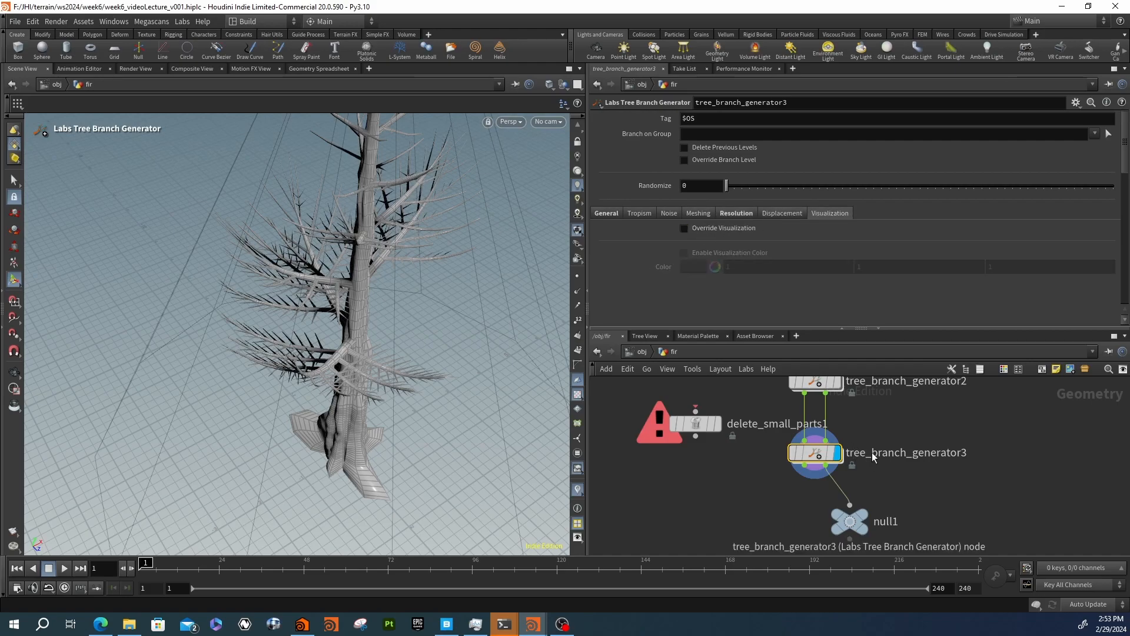
Enter tree_branch_generator3's internal network and examine its node chain around the material and visualization color sections
double_click(823, 455)
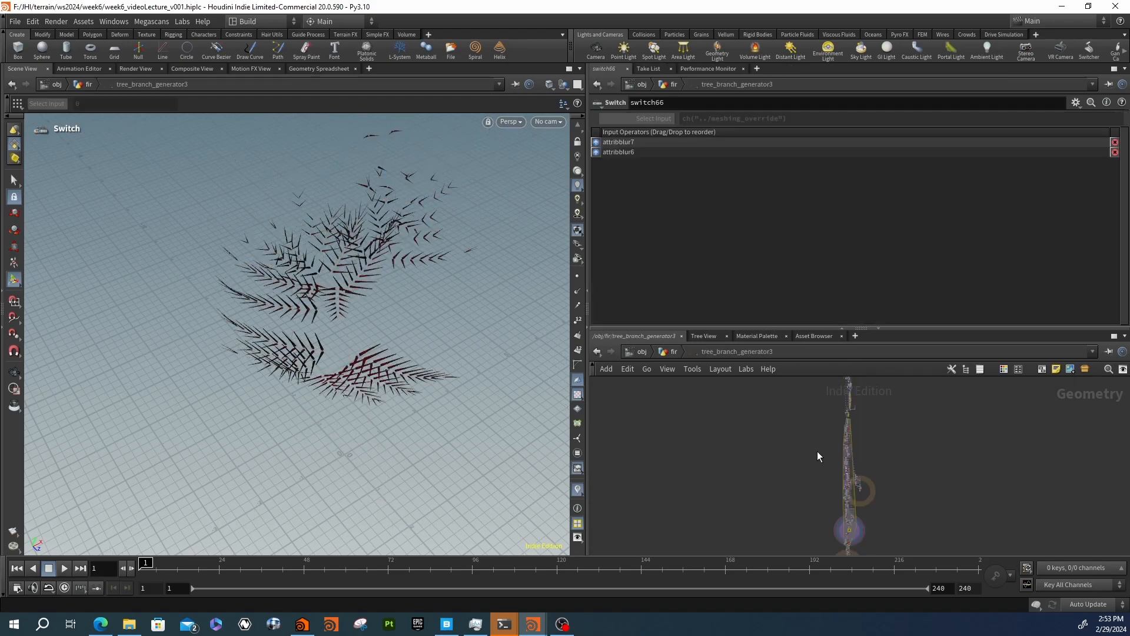
scroll(818, 451, "up", 5)
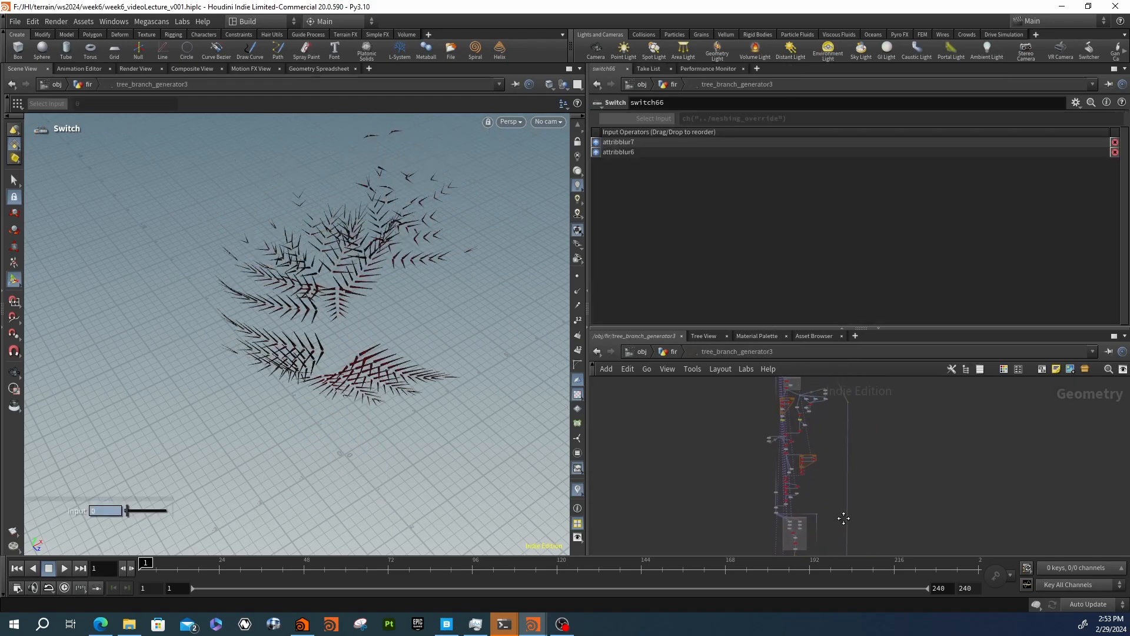
scroll(816, 450, "up", 4)
mouse_move(795, 423)
middle_mouse_down()
mouse_move(813, 502)
mouse_move(798, 430)
middle_mouse_up()
scroll(810, 490, "down", 9)
middle_click_drag(799, 483, 792, 404)
scroll(797, 452, "up", 5)
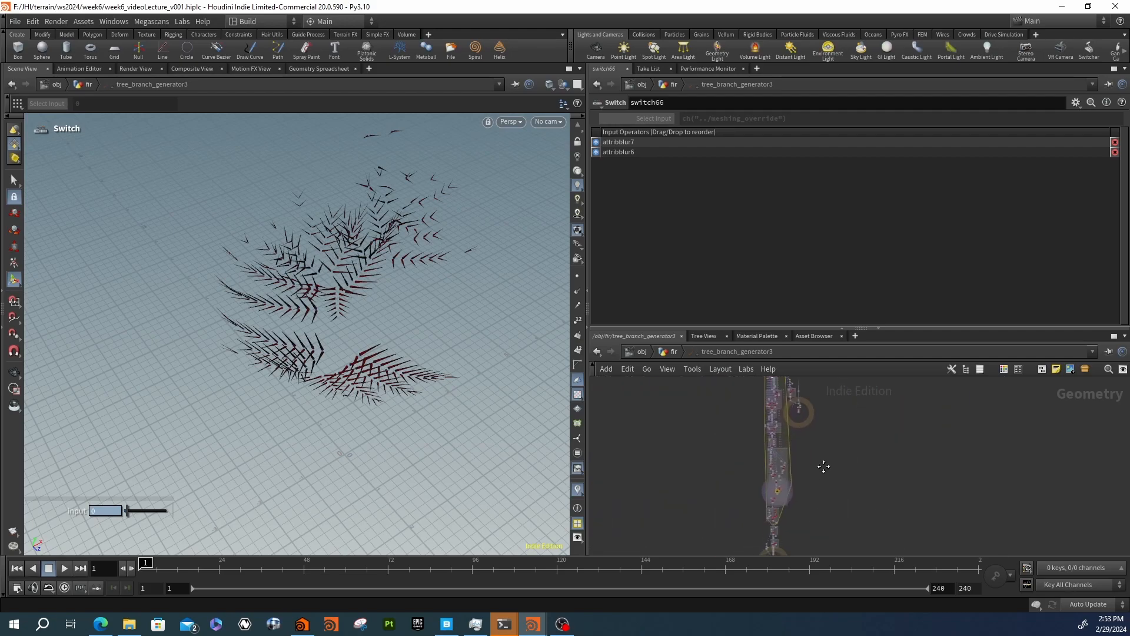
scroll(775, 454, "up", 4)
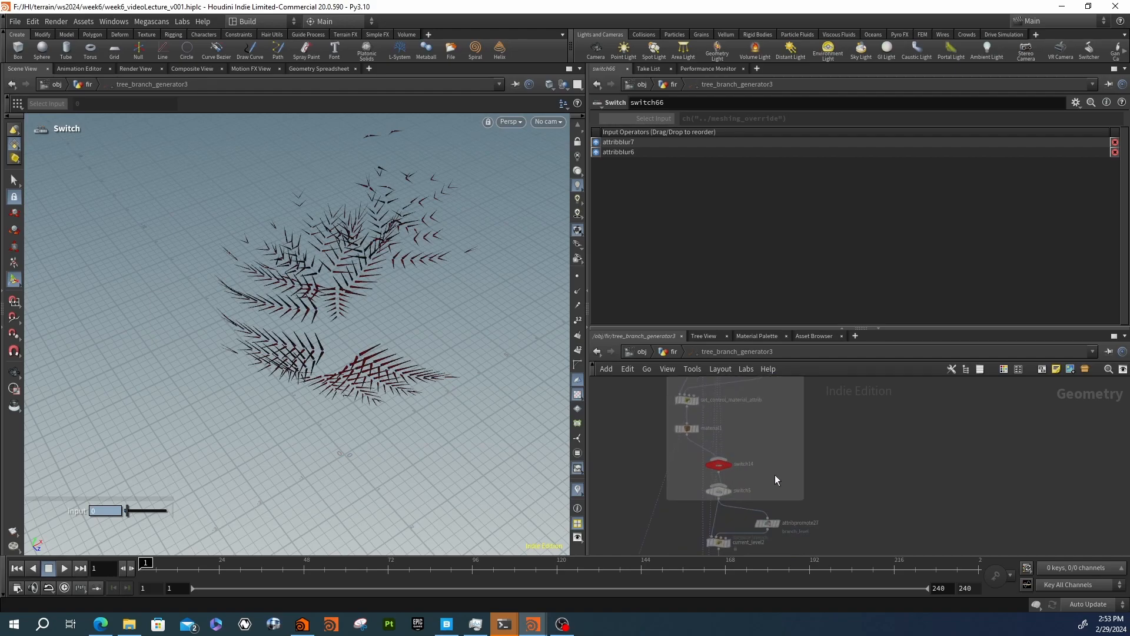
scroll(719, 511, "up", 6)
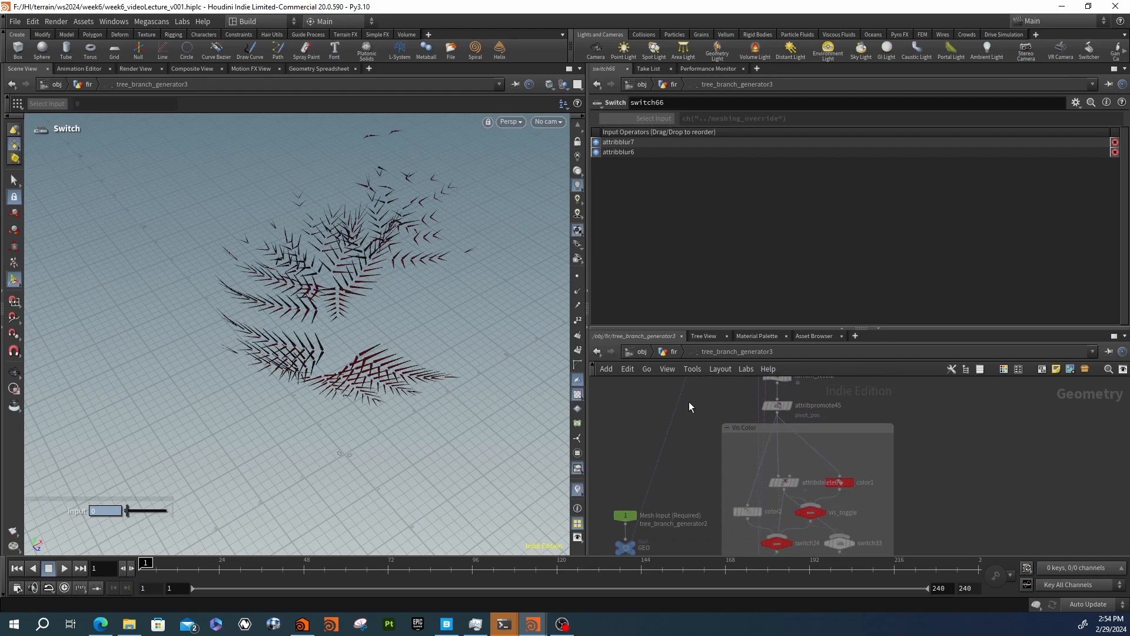
Trace the branch generator's internal node chain to locate where it deletes small parts
middle_click_drag(686, 499, 702, 386)
scroll(702, 390, "down", 3)
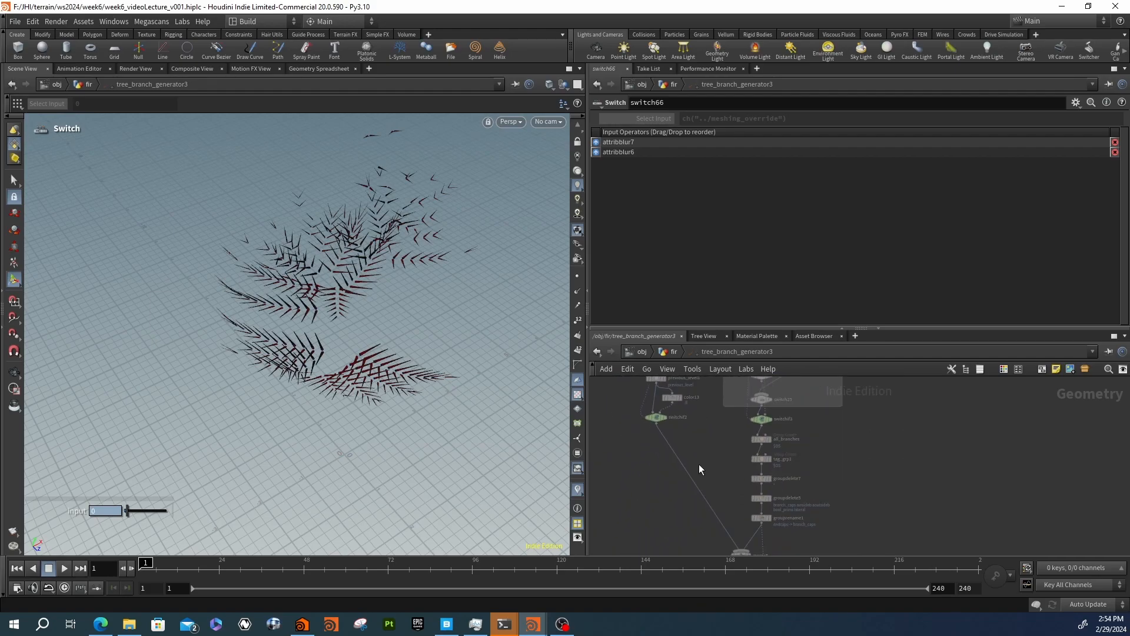
scroll(727, 510, "up", 3)
middle_click_drag(730, 514, 736, 411)
middle_click_drag(702, 499, 692, 473)
scroll(691, 472, "down", 2)
scroll(692, 472, "down", 2)
middle_click_drag(700, 420, 726, 524)
scroll(701, 480, "up", 3)
mouse_move(708, 446)
middle_mouse_down()
mouse_move(717, 497)
mouse_move(699, 494)
mouse_move(694, 449)
mouse_move(695, 490)
mouse_move(687, 479)
middle_mouse_up()
scroll(695, 488, "down", 2)
scroll(694, 488, "down", 1)
scroll(697, 457, "up", 3)
middle_click_drag(686, 439, 681, 536)
middle_click_drag(631, 422, 657, 586)
scroll(644, 506, "down", 2)
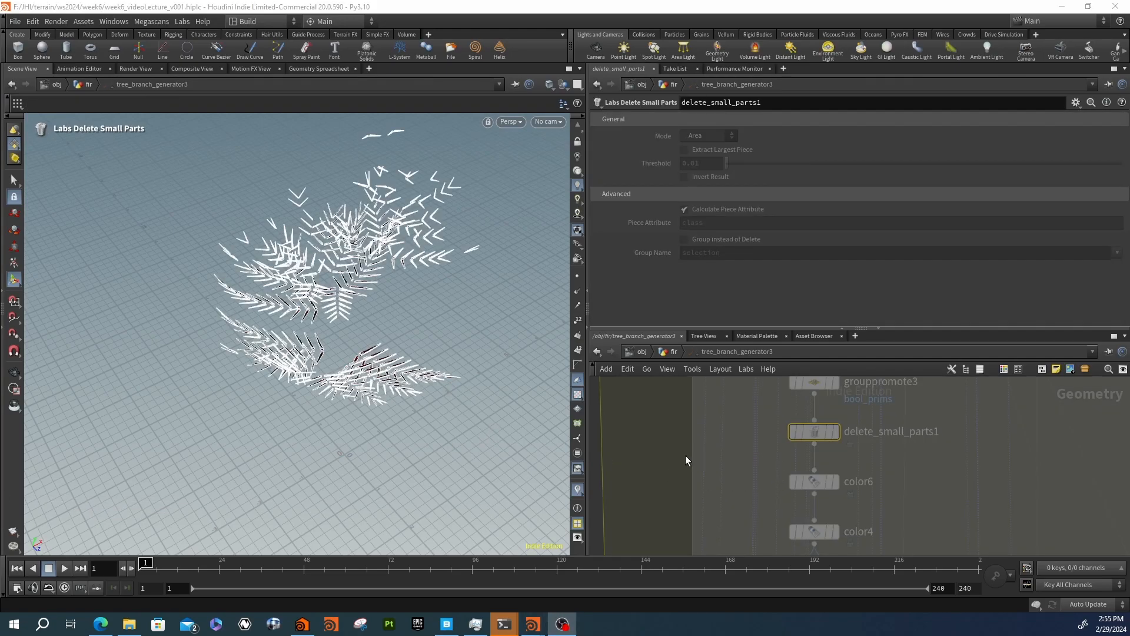
Search tree_branch_generator3's internal network for nodes matching "small", select delete_small_parts1 and inspect its place in the chain
key("ctrl+f")
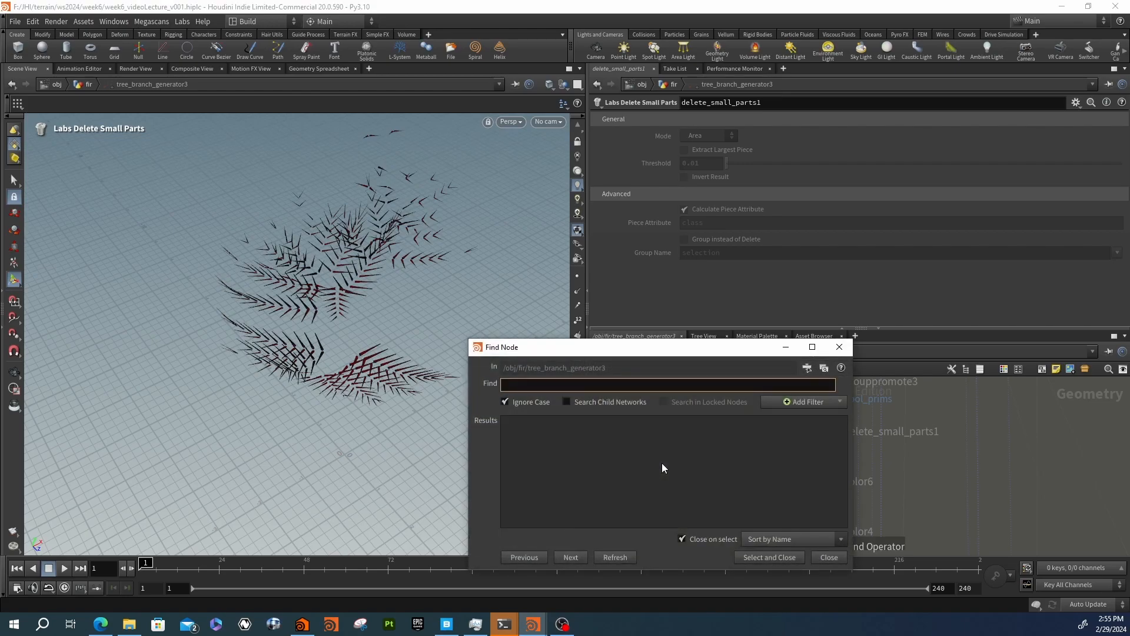
left_click(839, 347)
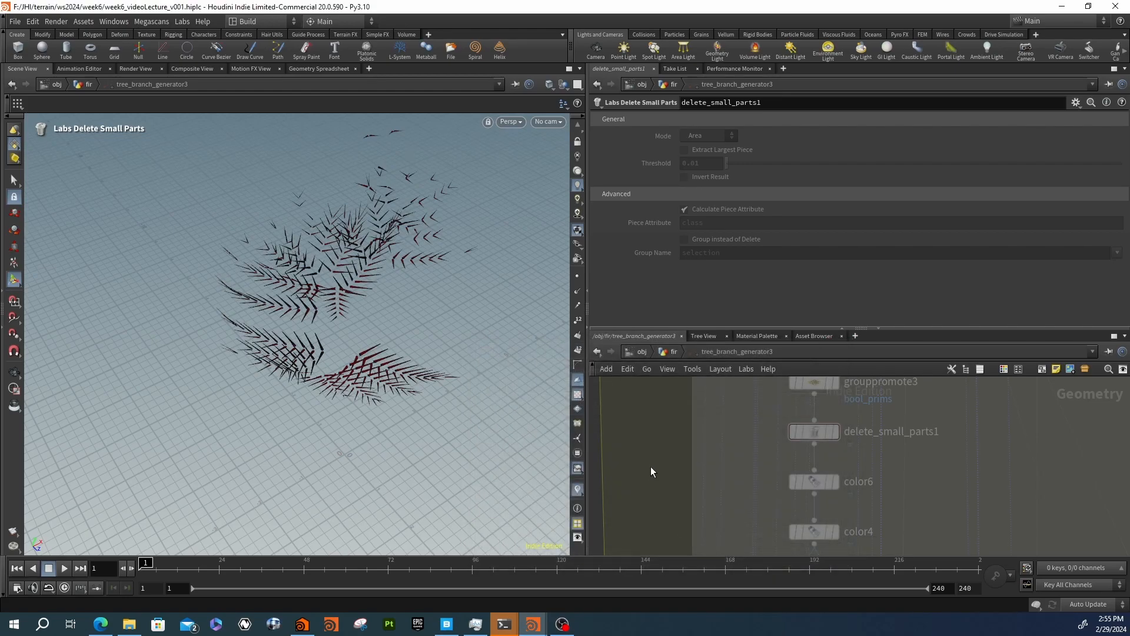
left_click(1109, 369)
left_click_drag(815, 255, 678, 195)
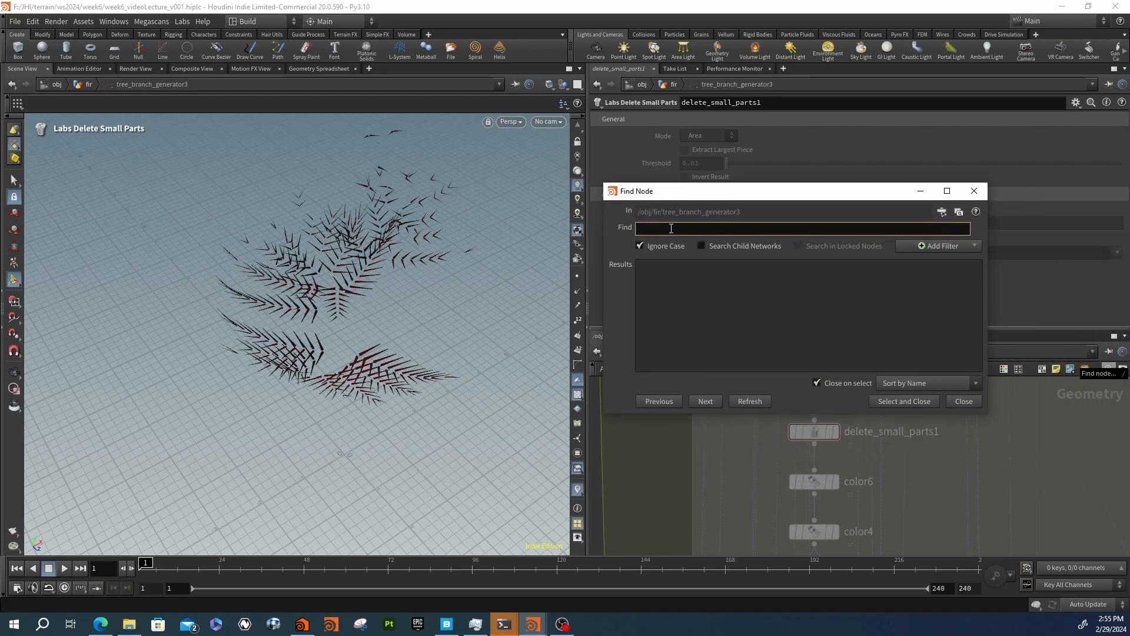
type("small")
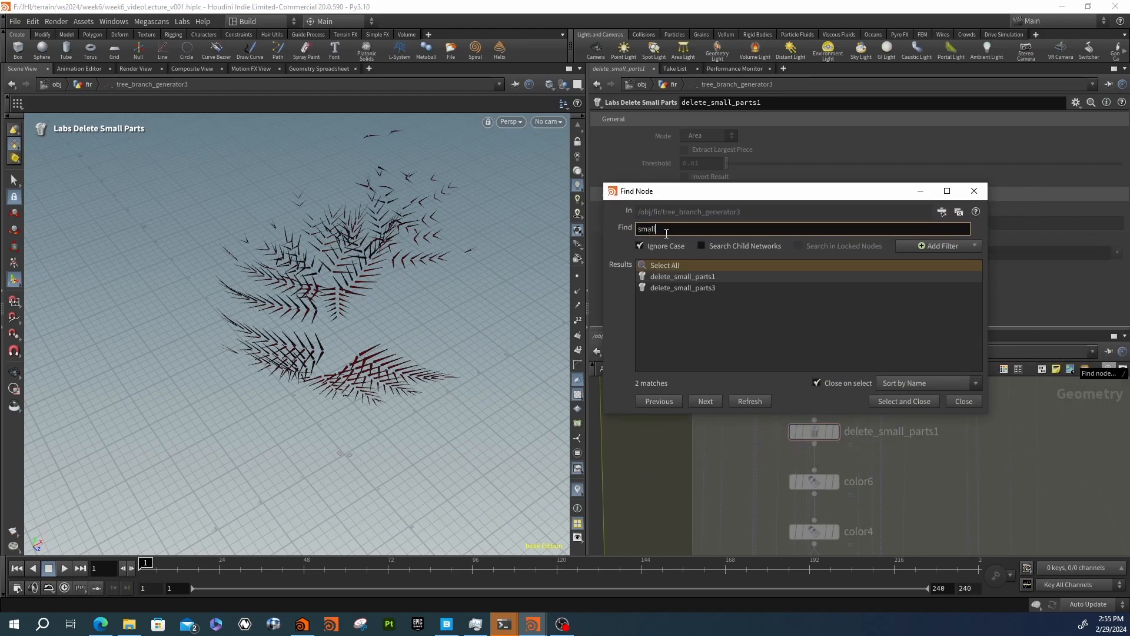
left_click(683, 276)
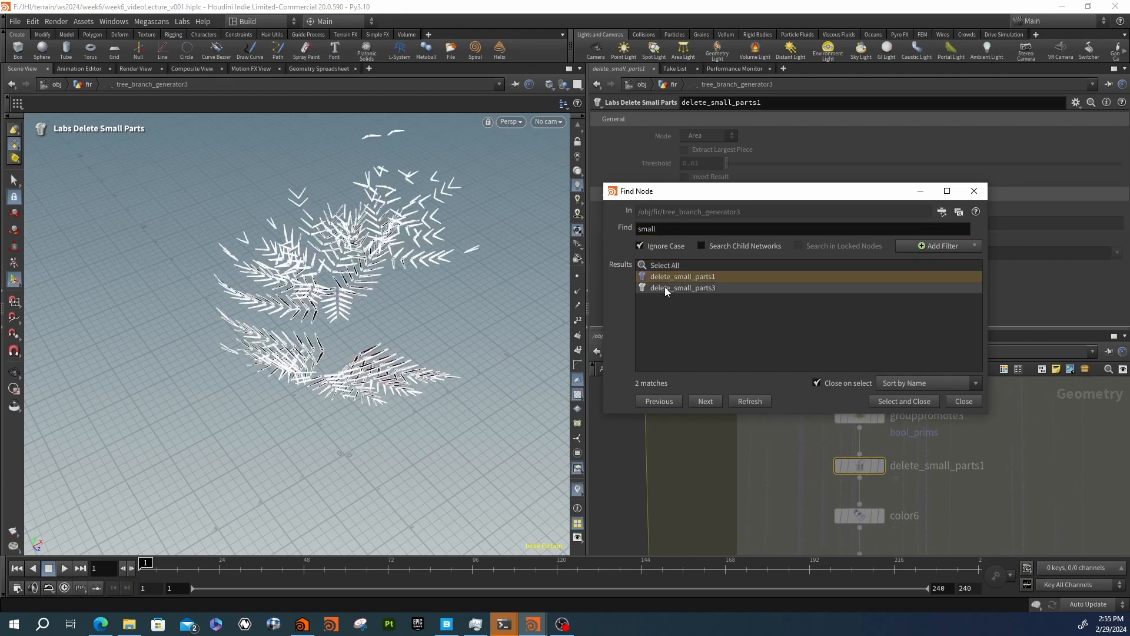
left_click_drag(774, 201, 380, 281)
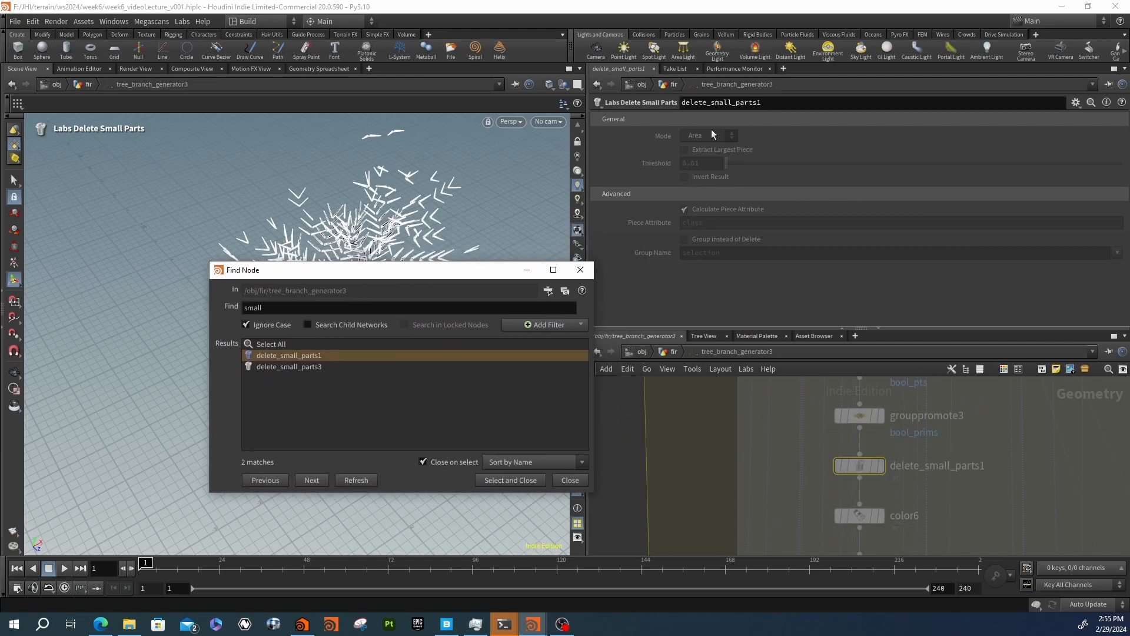
scroll(884, 469, "down", 10)
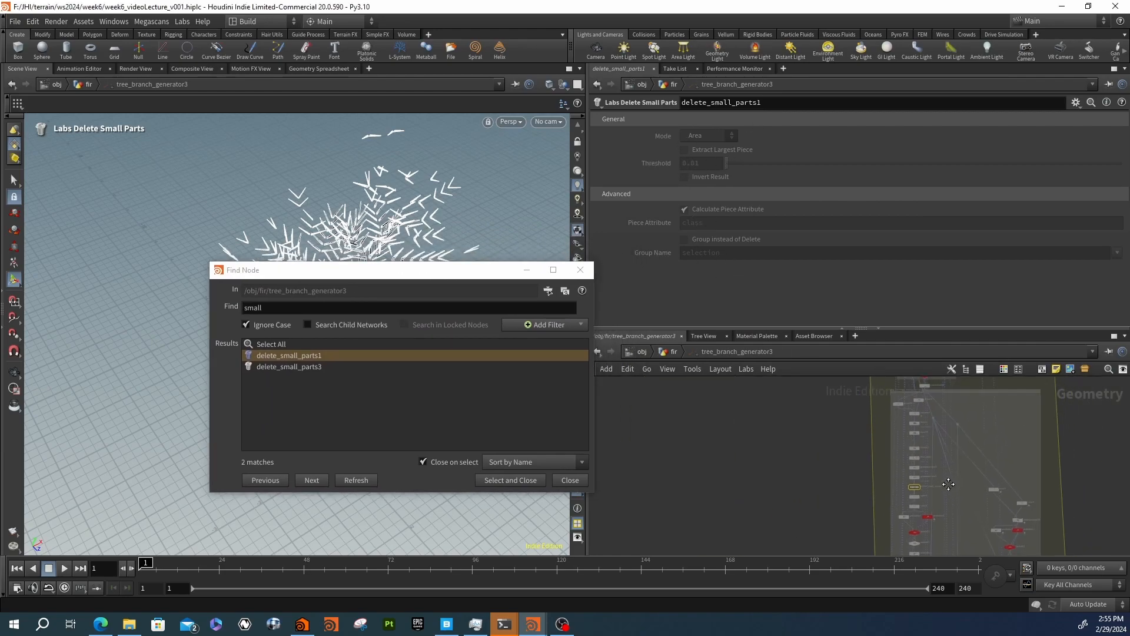
Close the node search, return to the fir network and wire tree_branch_generator3's second output into null1
scroll(896, 459, "up", 10)
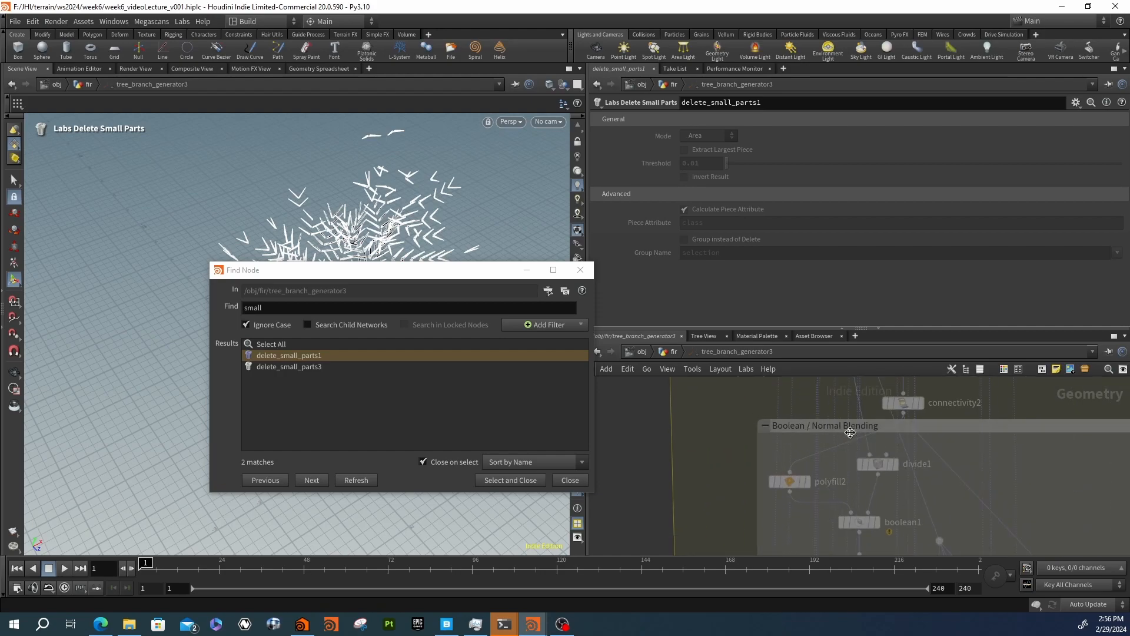
left_click(581, 269)
left_click(656, 351)
mouse_move(774, 461)
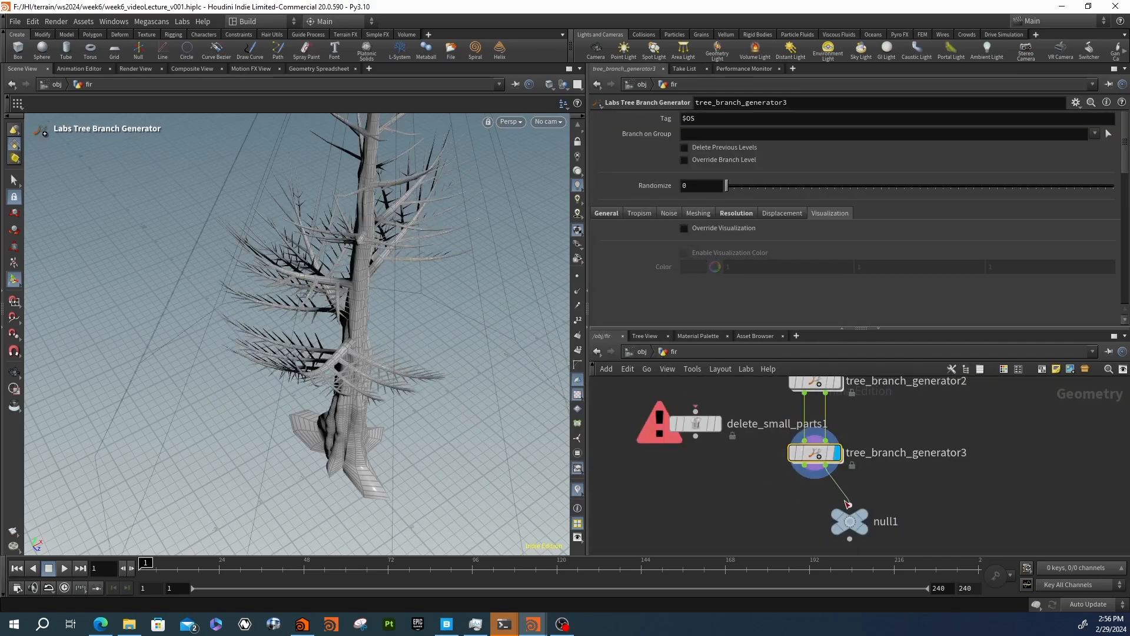
left_click_drag(848, 502, 850, 505)
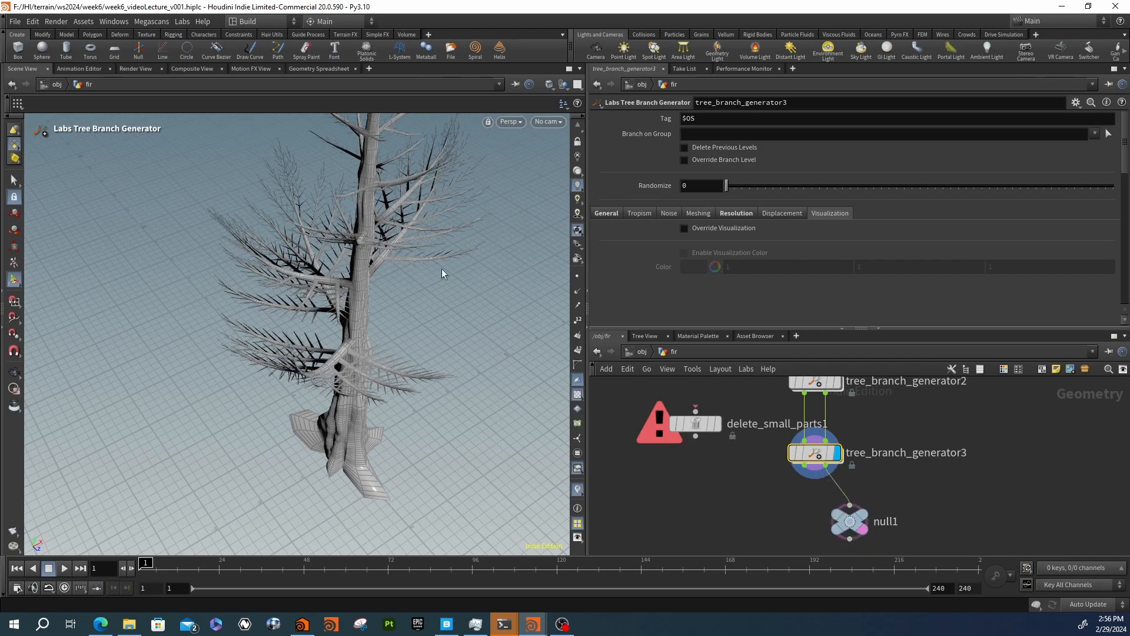
Inspect the branches on the upper trunk, then examine the meshing parameters of all three tree branch generators together
key("Escape")
left_click_drag(424, 242, 388, 229)
scroll(295, 184, "up", 6)
left_click_drag(295, 185, 272, 178)
middle_click_drag(932, 475, 909, 536)
scroll(910, 536, "down", 5)
left_click_drag(819, 453, 889, 532)
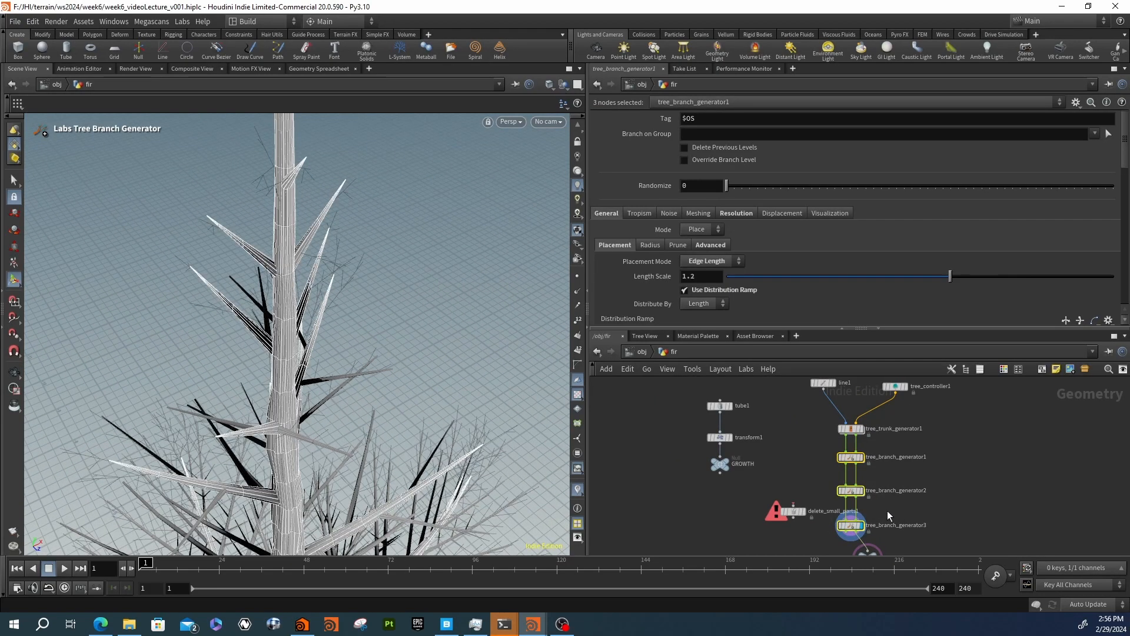
left_click(684, 214)
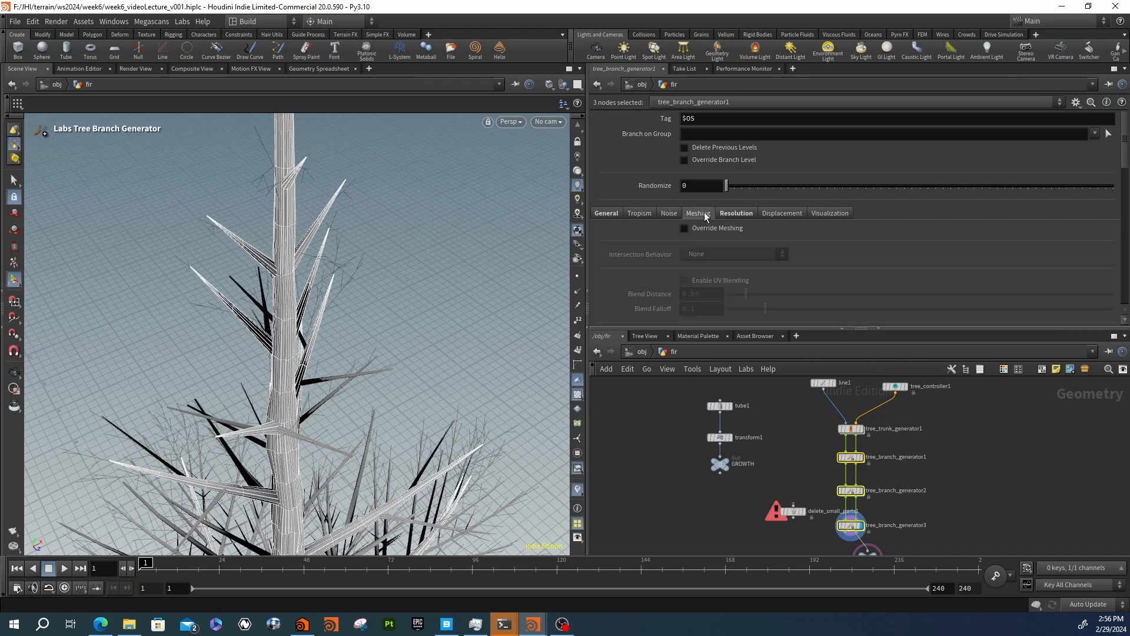
scroll(929, 490, "down", 2)
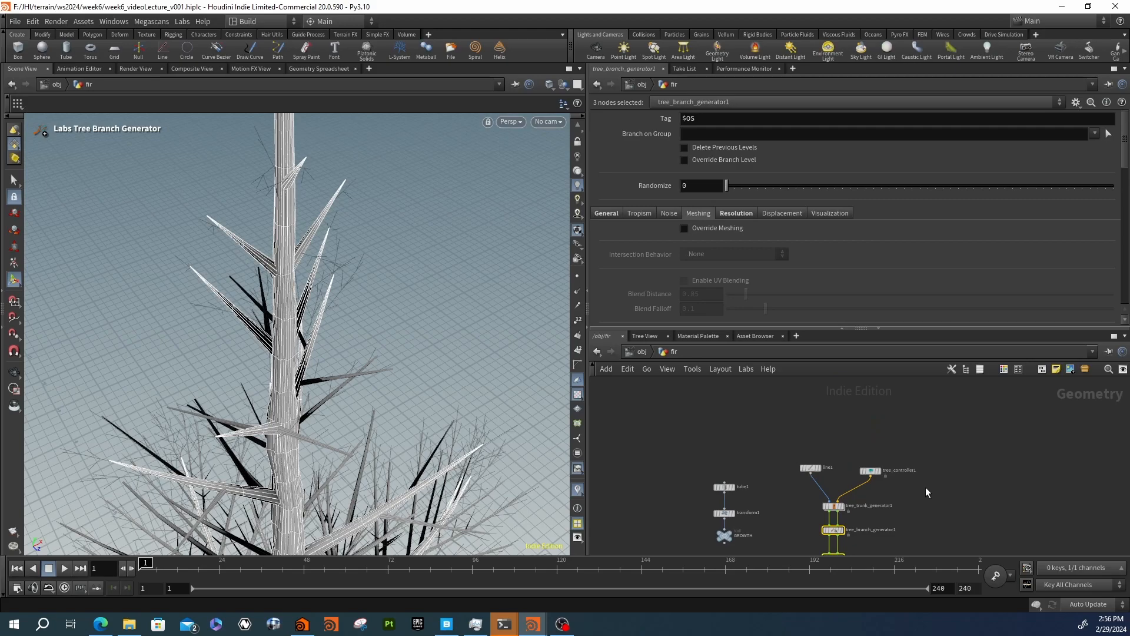
Set tree_controller1's meshing Intersection Behavior to None and inspect the branches and the whole tree
left_click(870, 470)
left_click(693, 146)
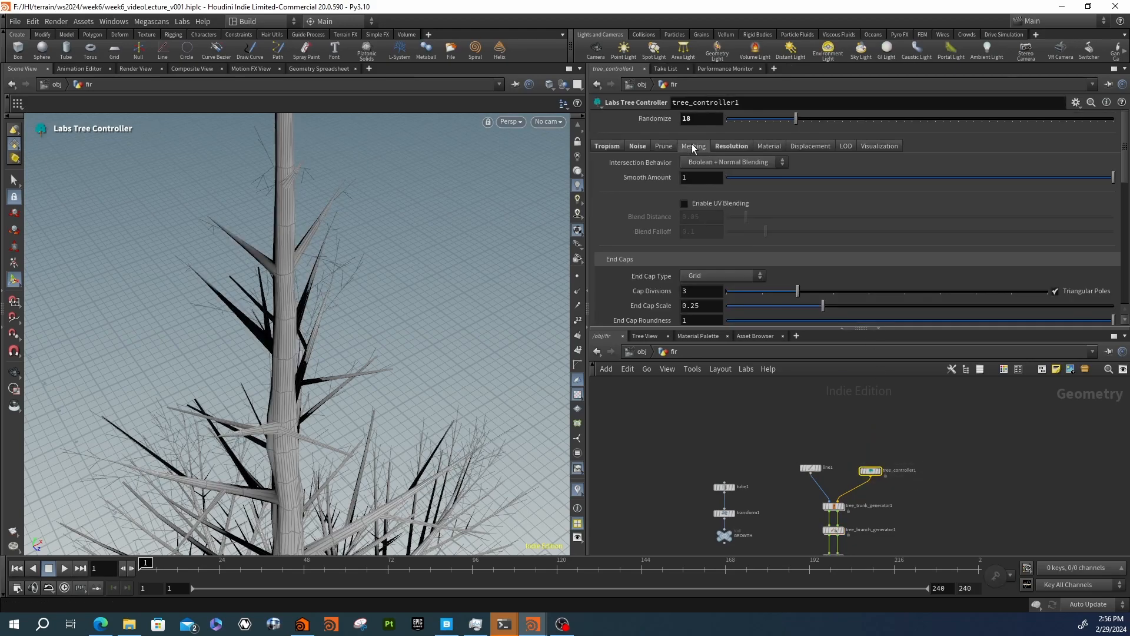
left_click(686, 163)
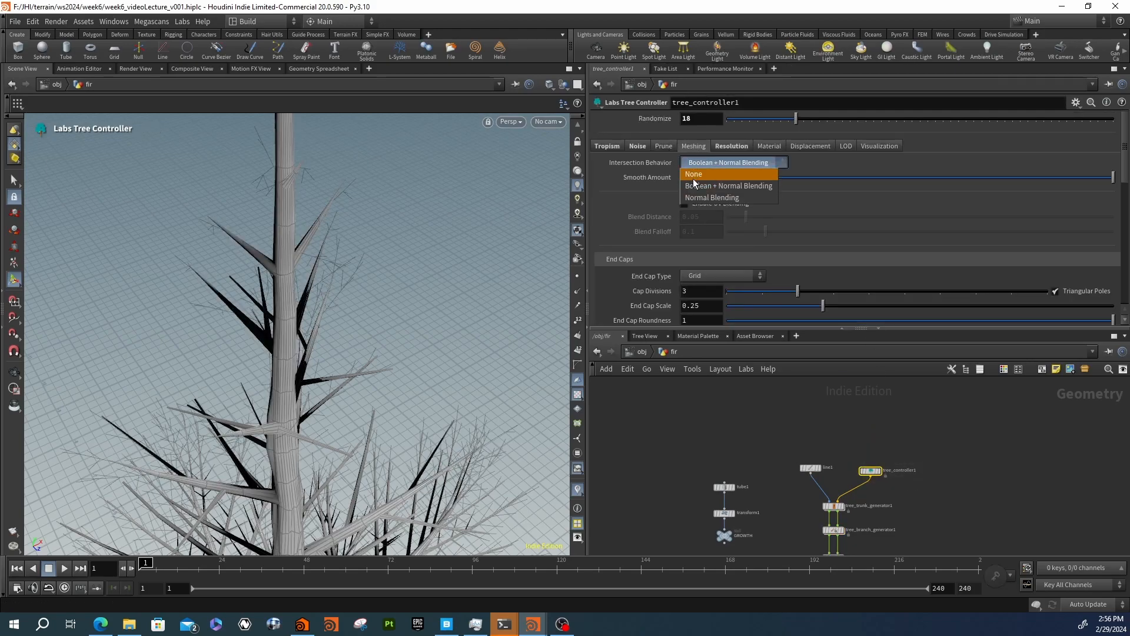
left_click(694, 175)
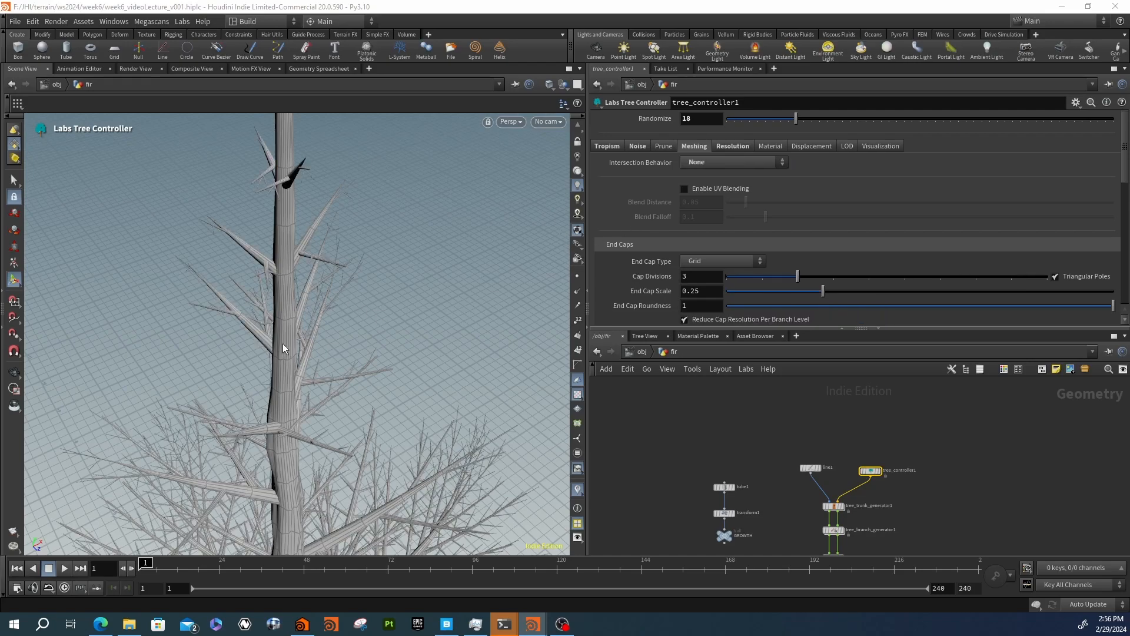
key("Escape")
left_click_drag(303, 214, 351, 263)
middle_click_drag(189, 254, 195, 255)
right_click_drag(366, 311, 202, 346)
left_click_drag(402, 404, 461, 429)
Set the position of point 2 on tree_branch_generator1's Length Ramp to 0.275, after trying about 0.21
middle_click_drag(768, 480, 757, 407)
scroll(708, 422, "up", 3)
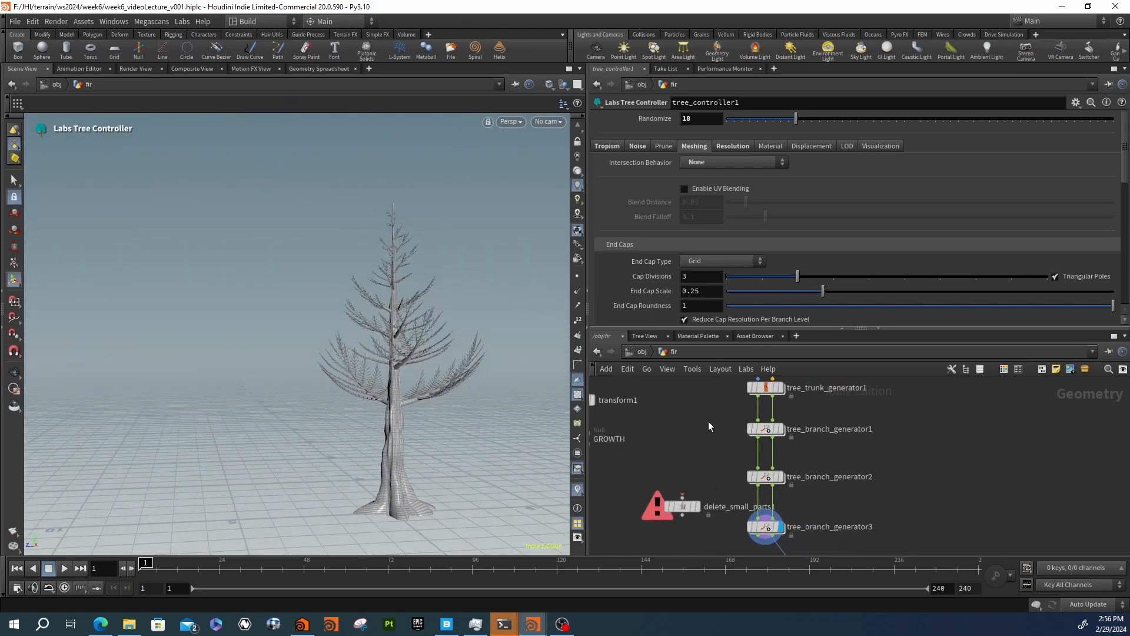
left_click(761, 429)
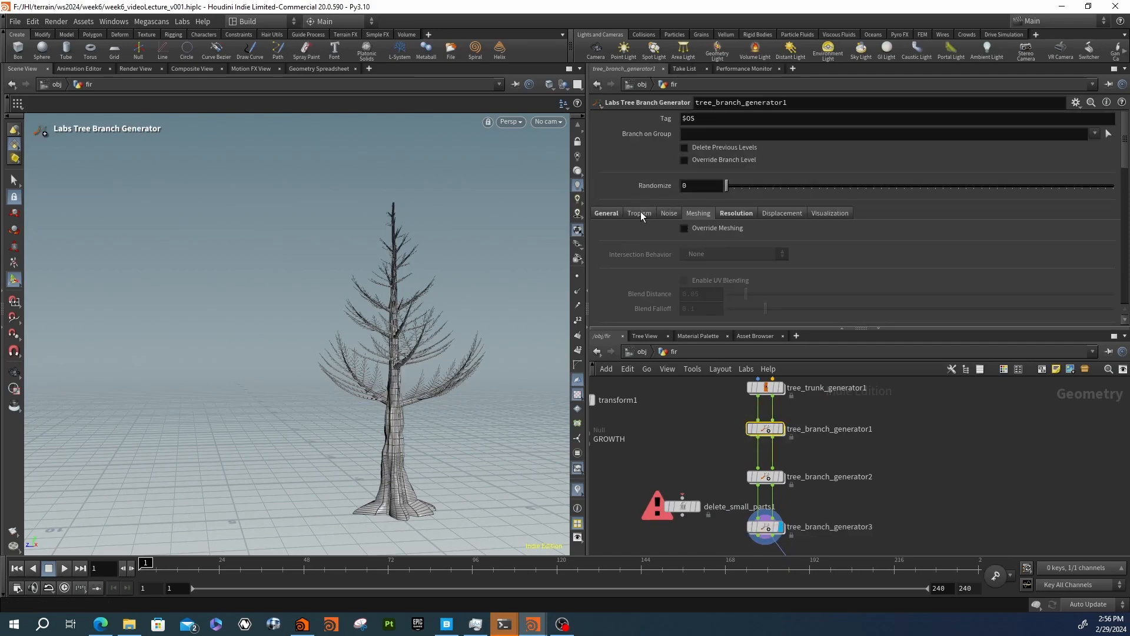
left_click(606, 213)
scroll(616, 249, "down", 5)
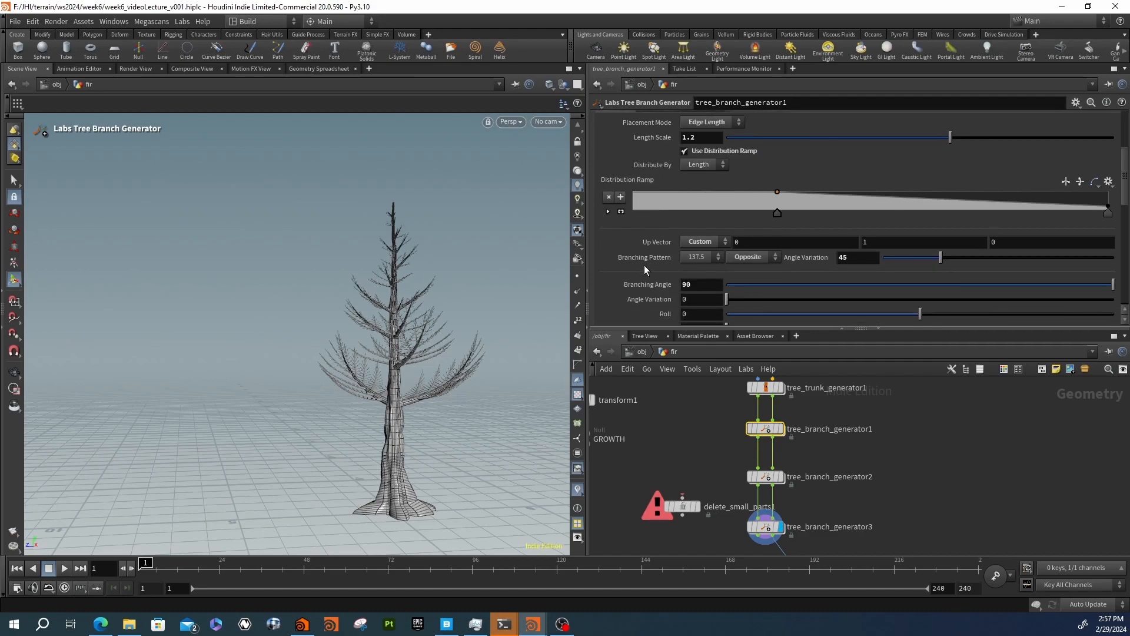
scroll(645, 271, "down", 8)
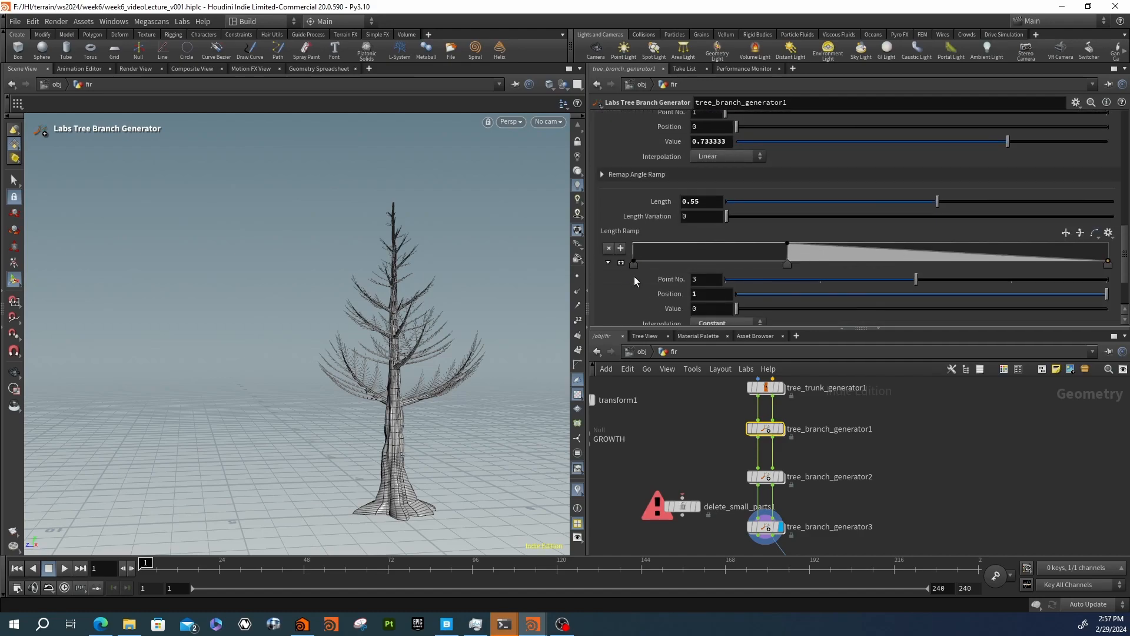
left_click(856, 239)
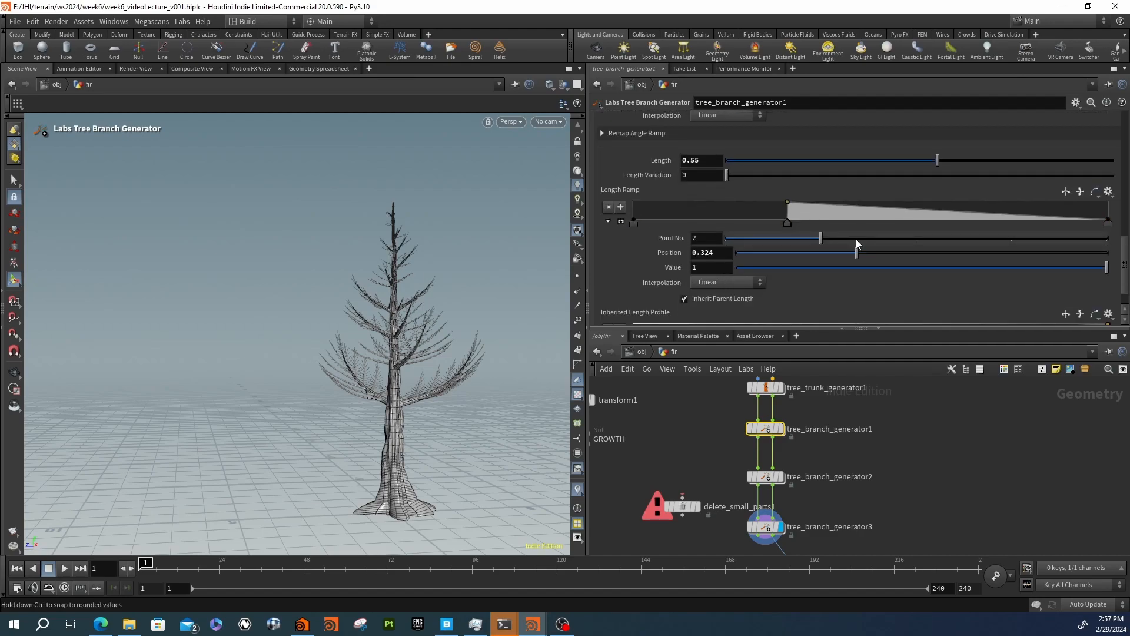
left_click_drag(844, 257, 814, 253)
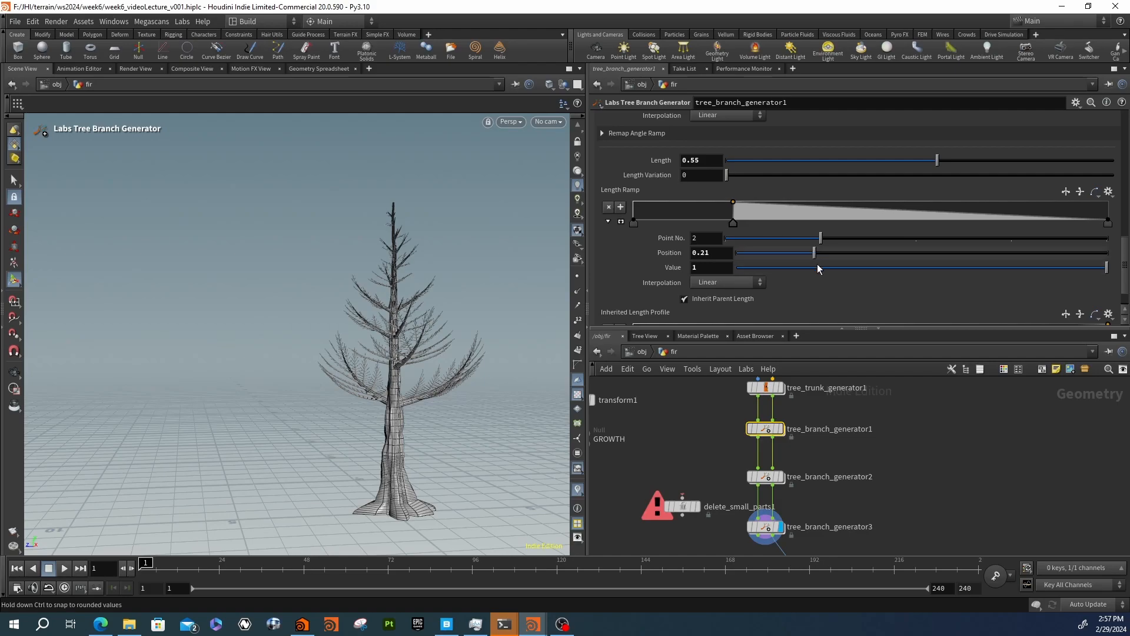
left_click_drag(406, 406, 769, 300, "alt")
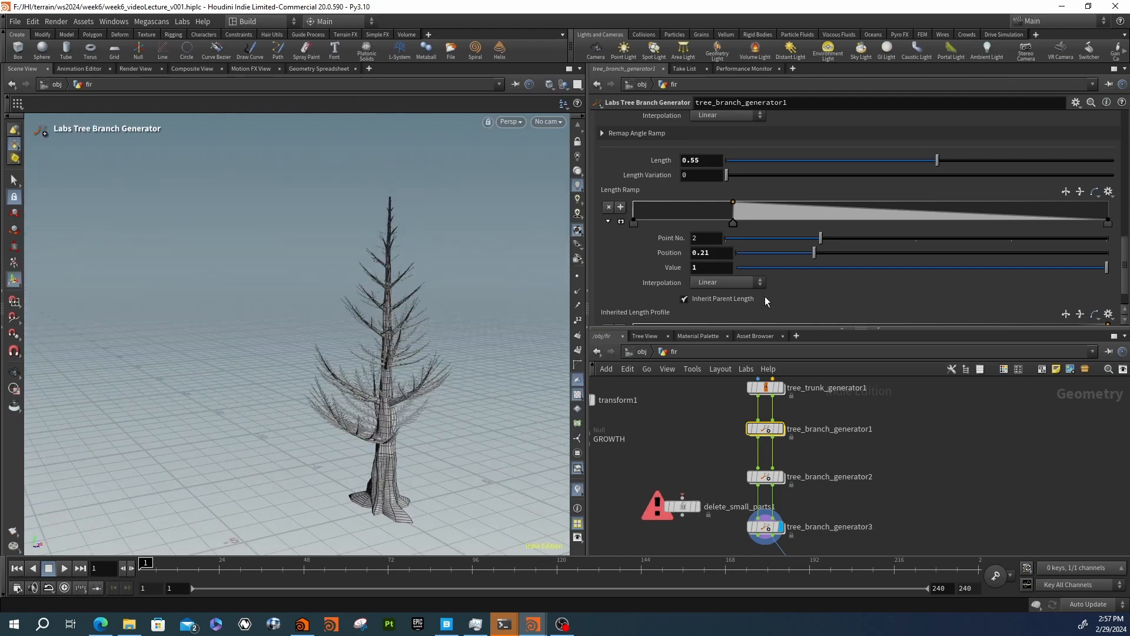
left_click_drag(700, 260, 703, 261)
type("75")
key("Return")
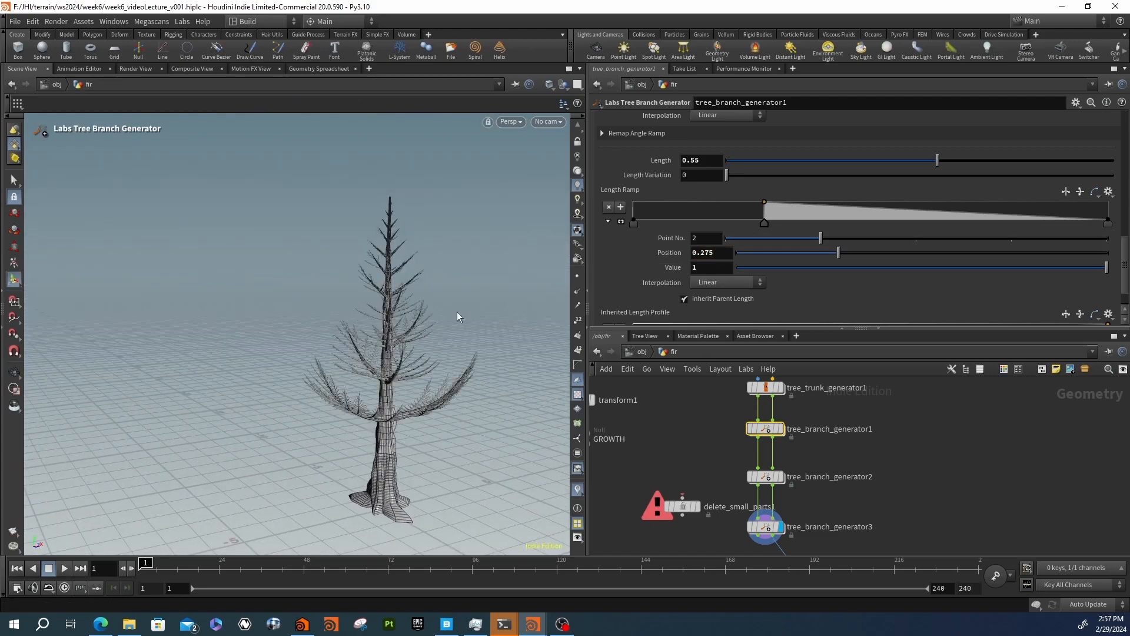
left_click_drag(418, 376, 391, 377, "alt")
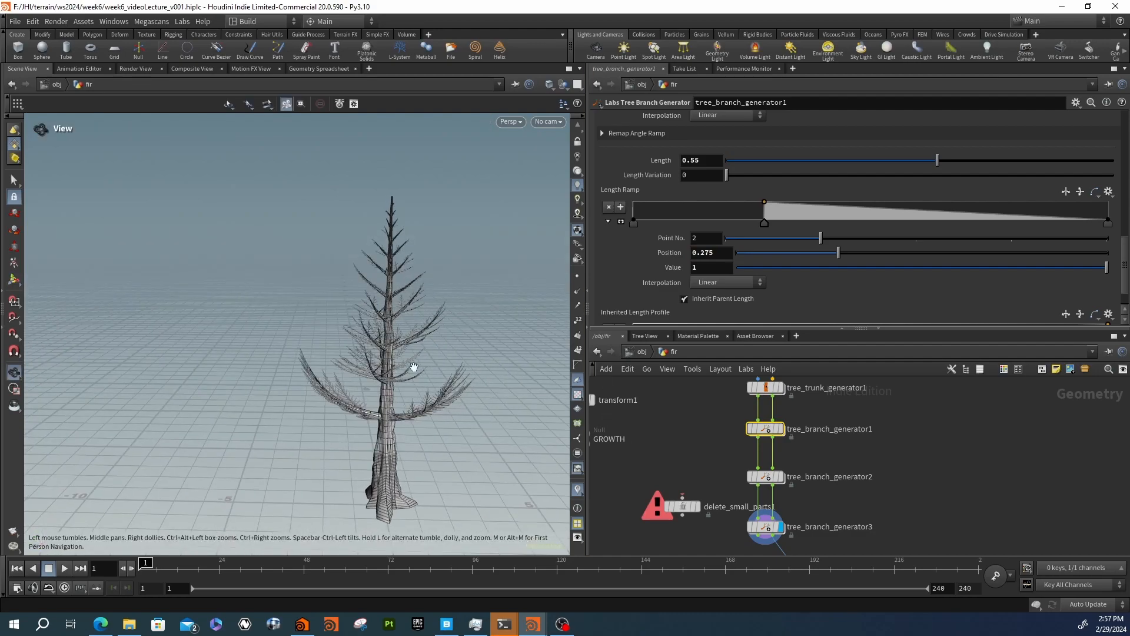
On tree_branch_generator1's radius Falloff Ramp, set the first point's value to about 0.564 and the last point's to about 0.107
scroll(661, 213, "up", 5)
scroll(661, 207, "up", 5)
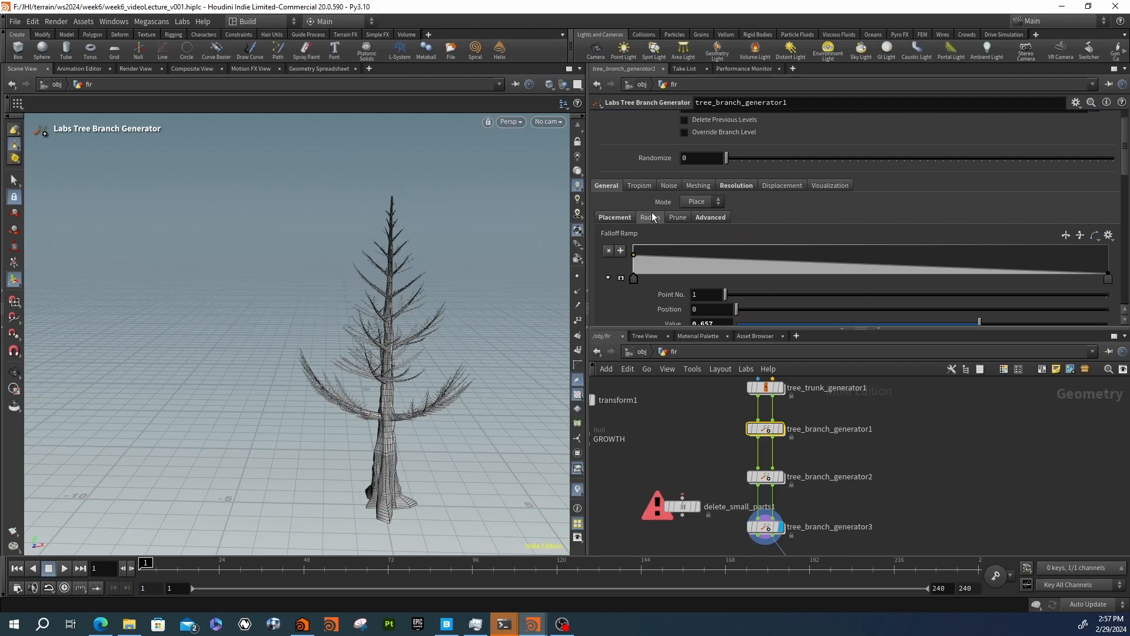
scroll(638, 273, "down", 3)
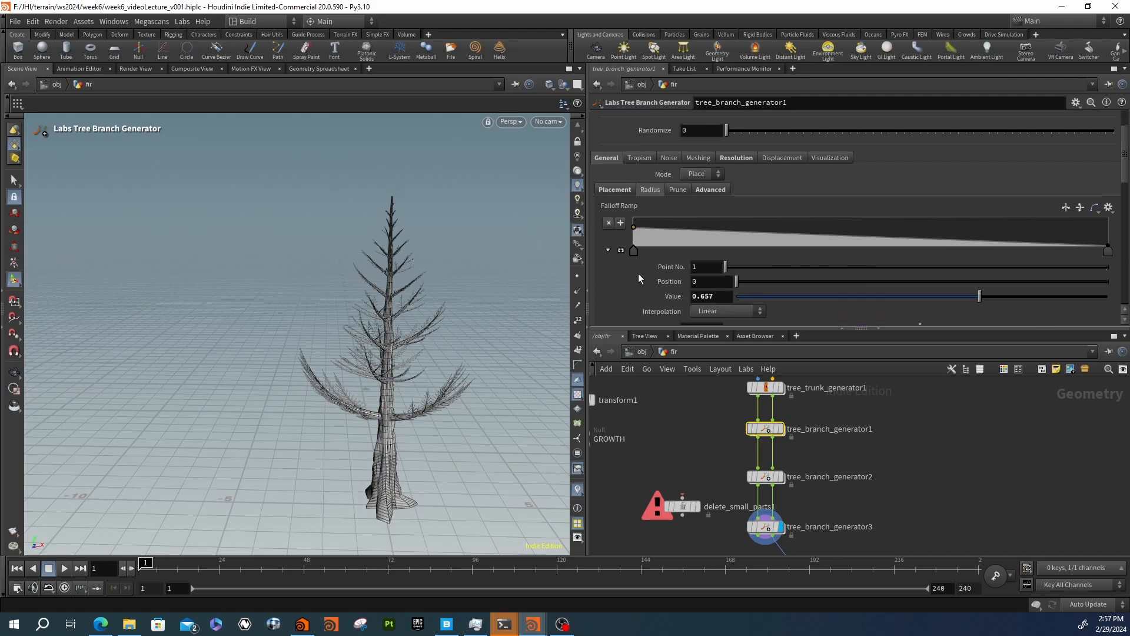
scroll(638, 273, "down", 2)
scroll(639, 273, "up", 2)
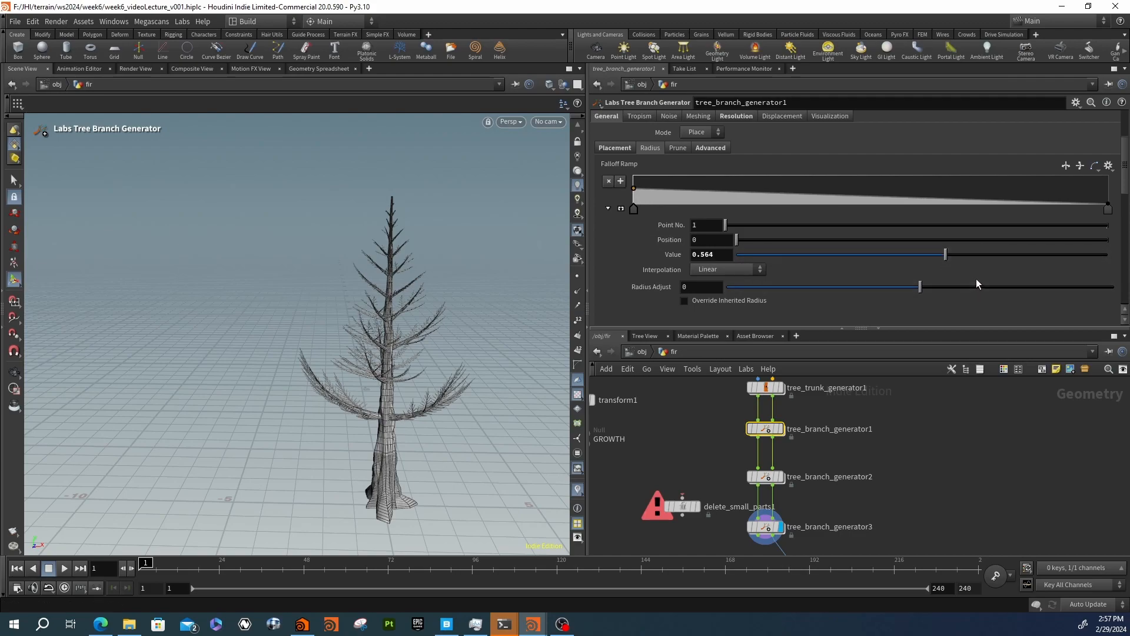
left_click(1109, 208)
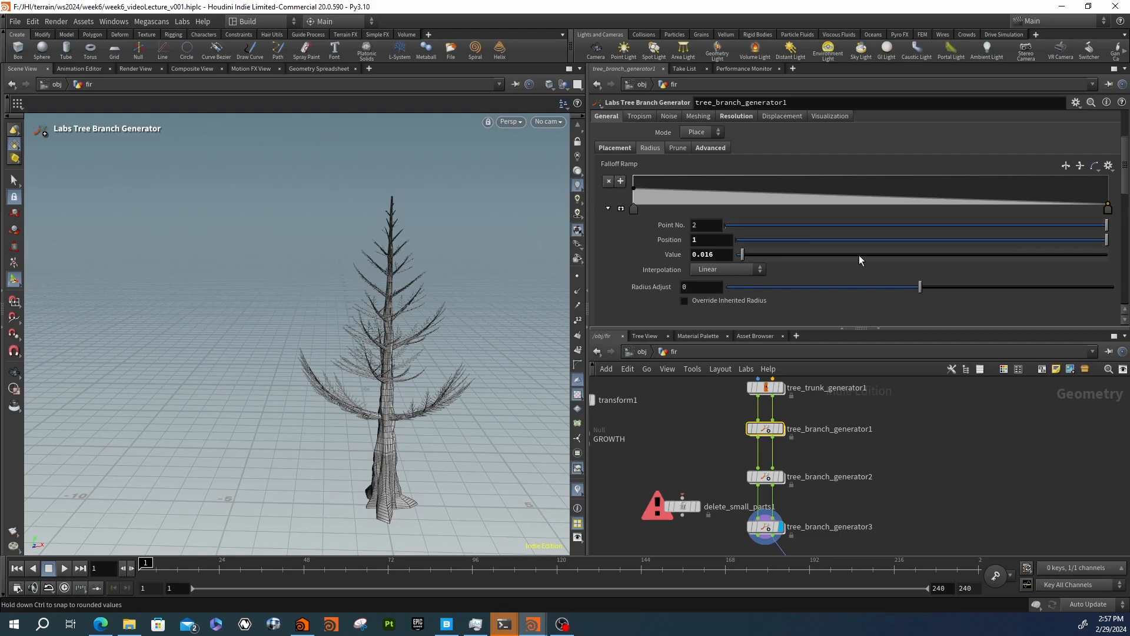
left_click(777, 255)
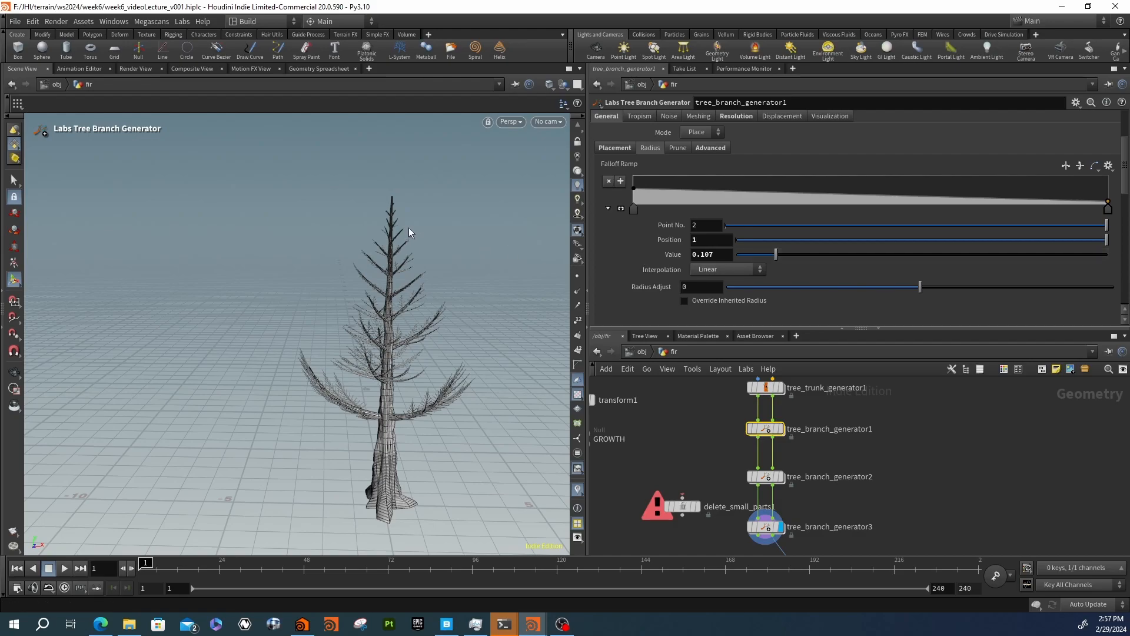
right_click_drag(392, 230, 500, 232, "alt")
left_click_drag(500, 232, 459, 359, "alt")
Duplicate tree_branch_generator1 with its inputs from tree_trunk_generator1, place the copy beside the original and display it
scroll(689, 440, "down", 3)
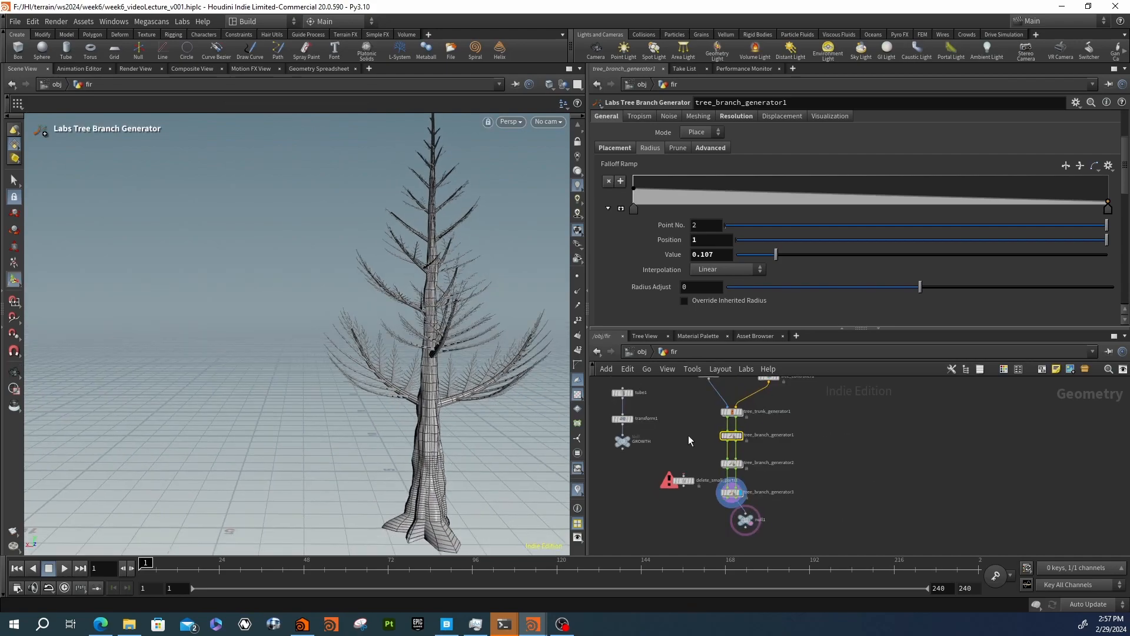
scroll(686, 442, "up", 3)
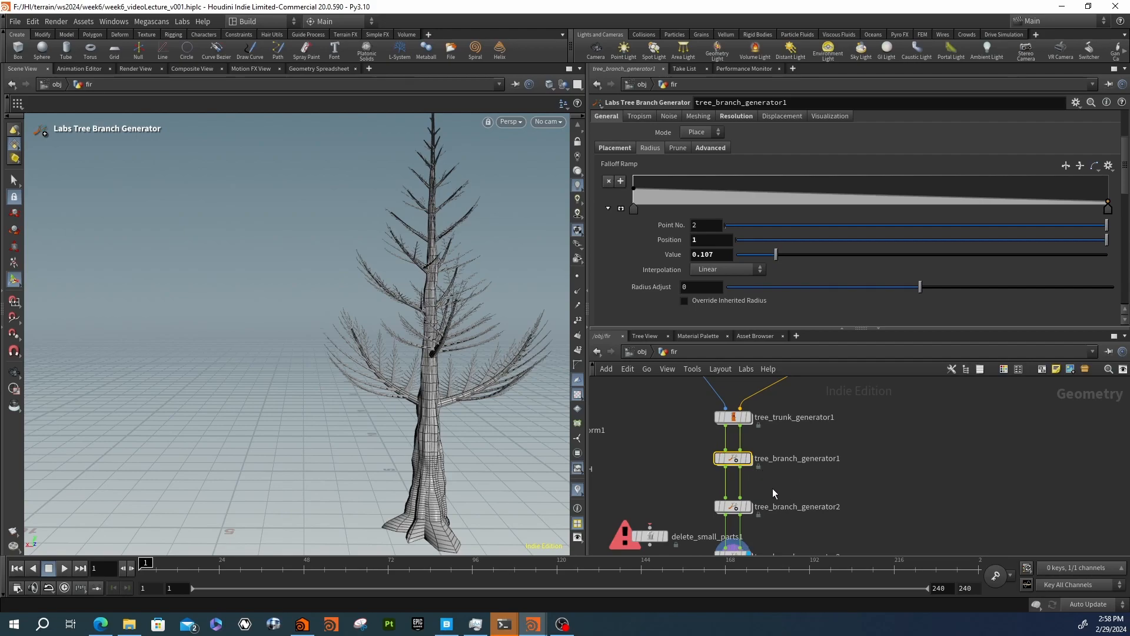
key("ctrl+c")
key("ctrl+v")
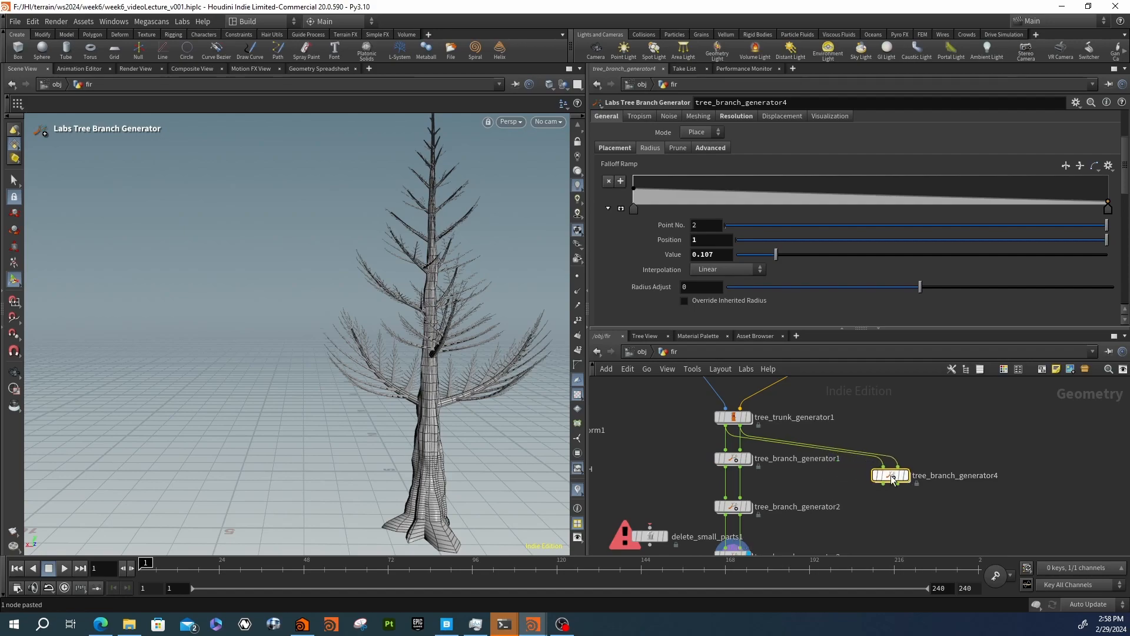
scroll(638, 208, "up", 4)
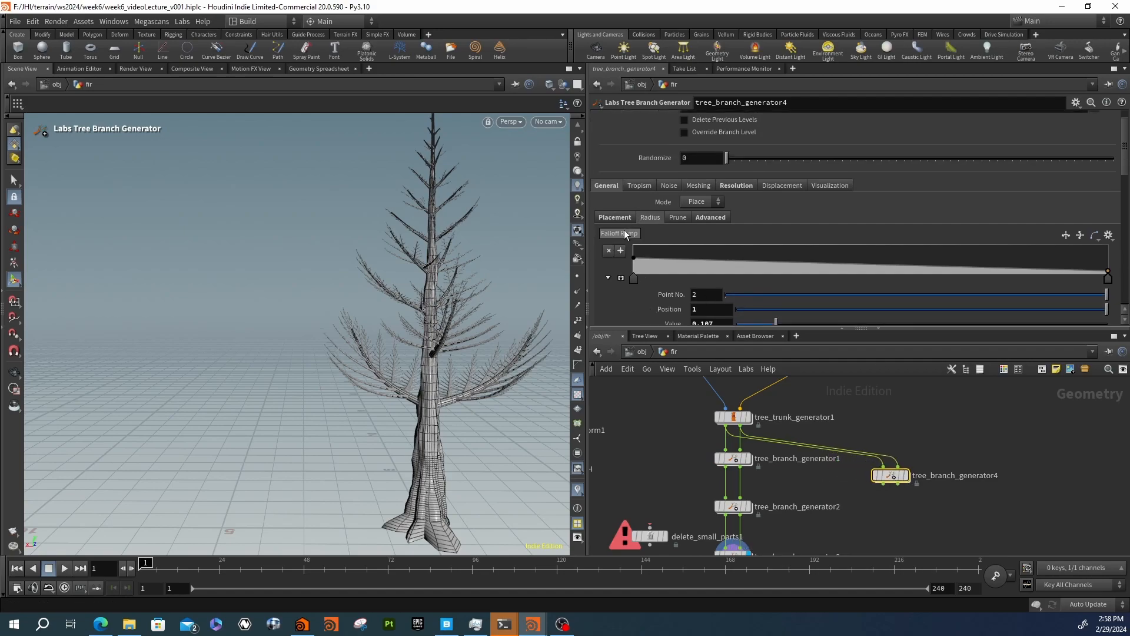
left_click_drag(892, 476, 892, 459)
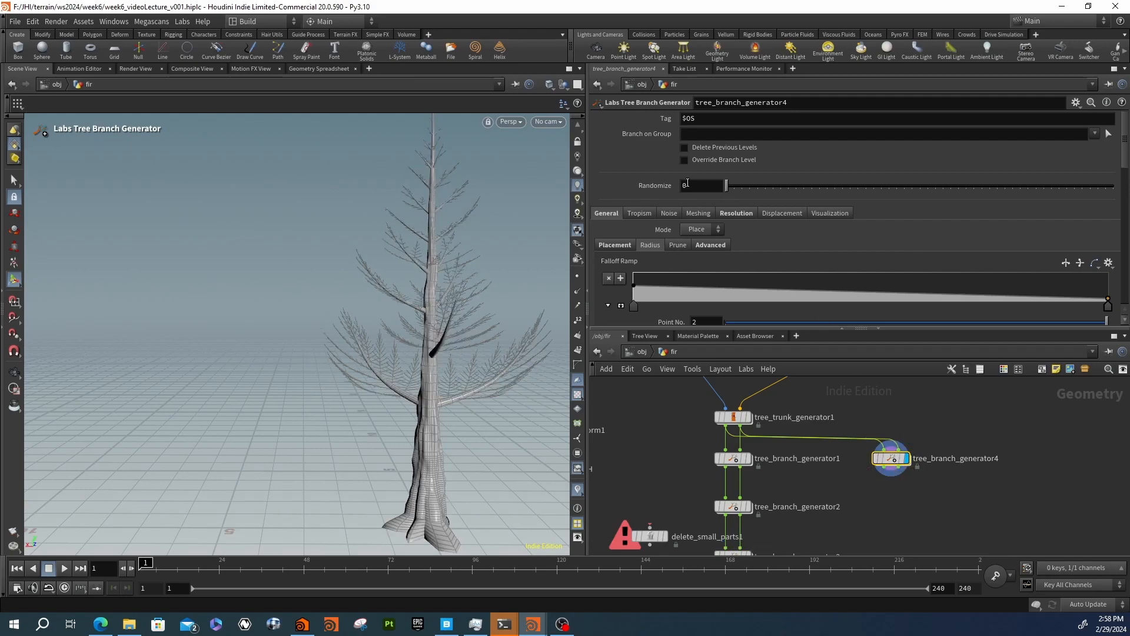
Set the placement Length Scale of tree_branch_generator4 to 0.6, after trying 1 and 0.8
scroll(660, 236, "down", 2)
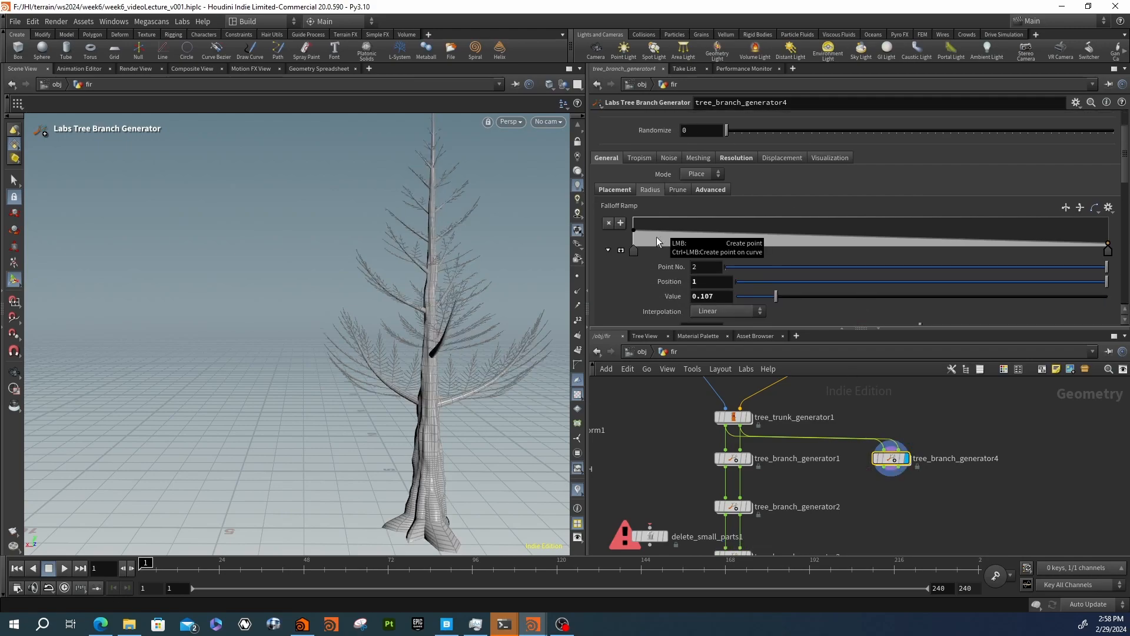
left_click(638, 159)
left_click(607, 159)
scroll(604, 224, "up", 2)
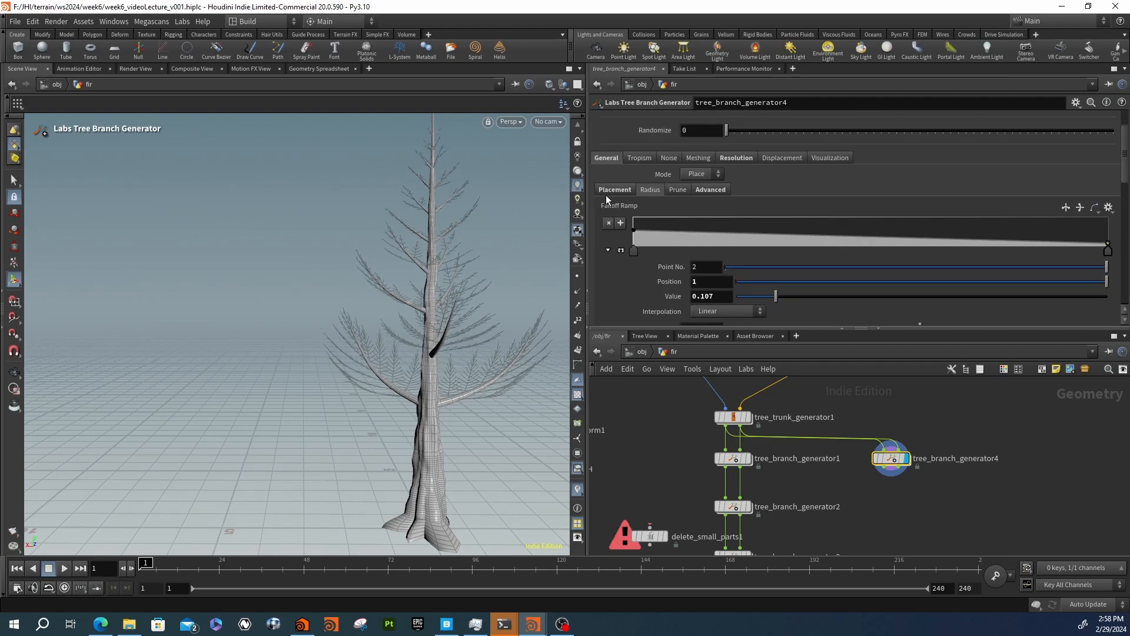
scroll(628, 241, "down", 2)
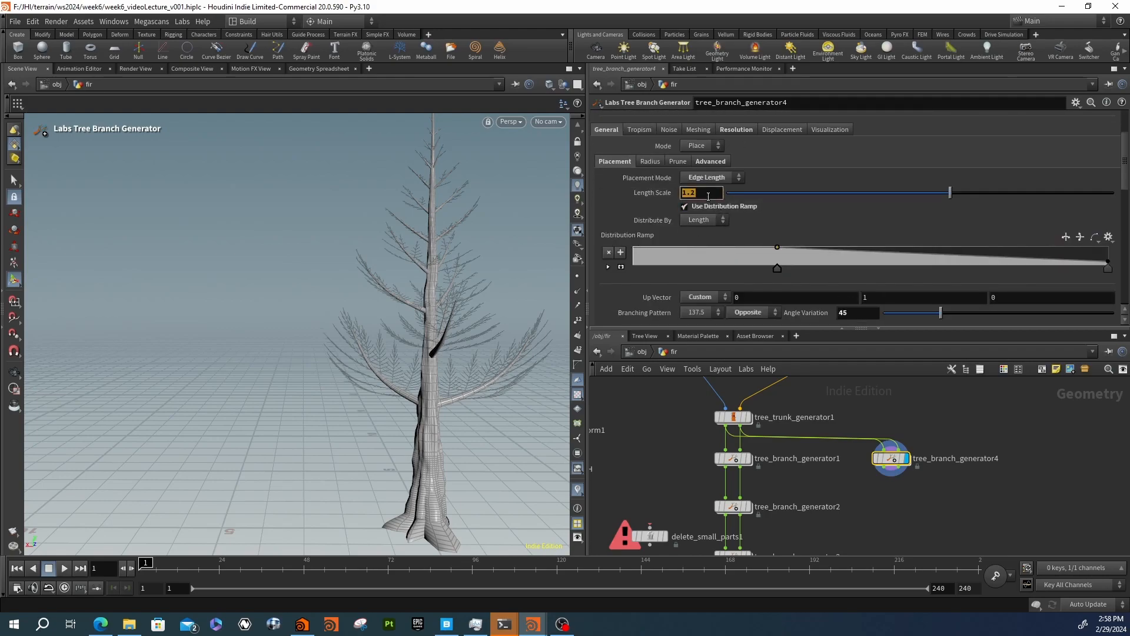
type("1")
key("Return")
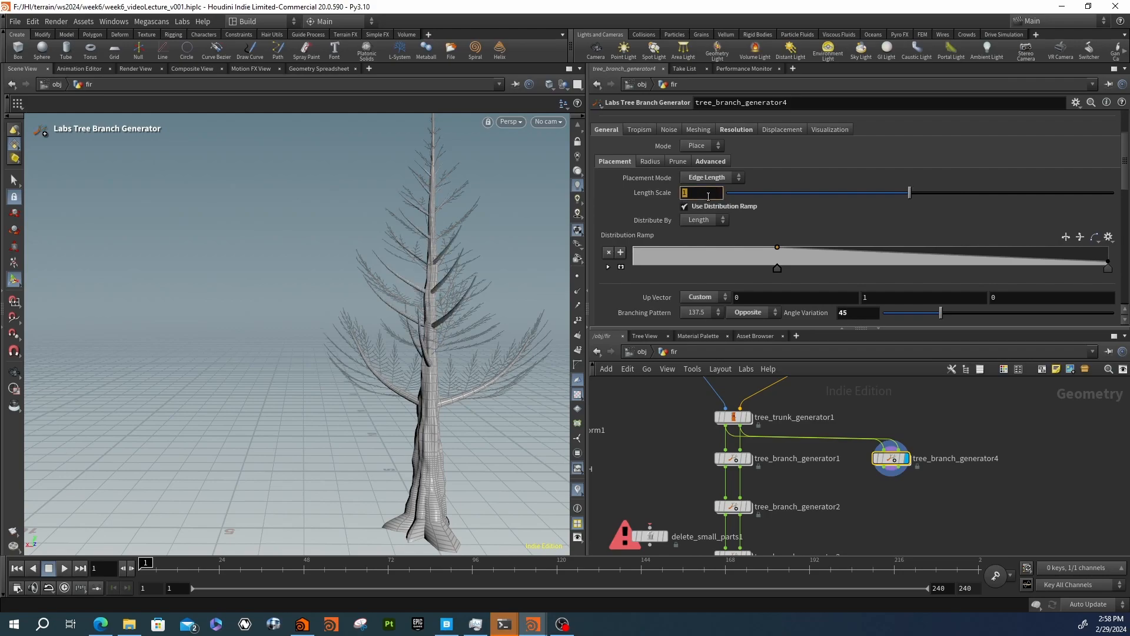
type(".8")
key("Return")
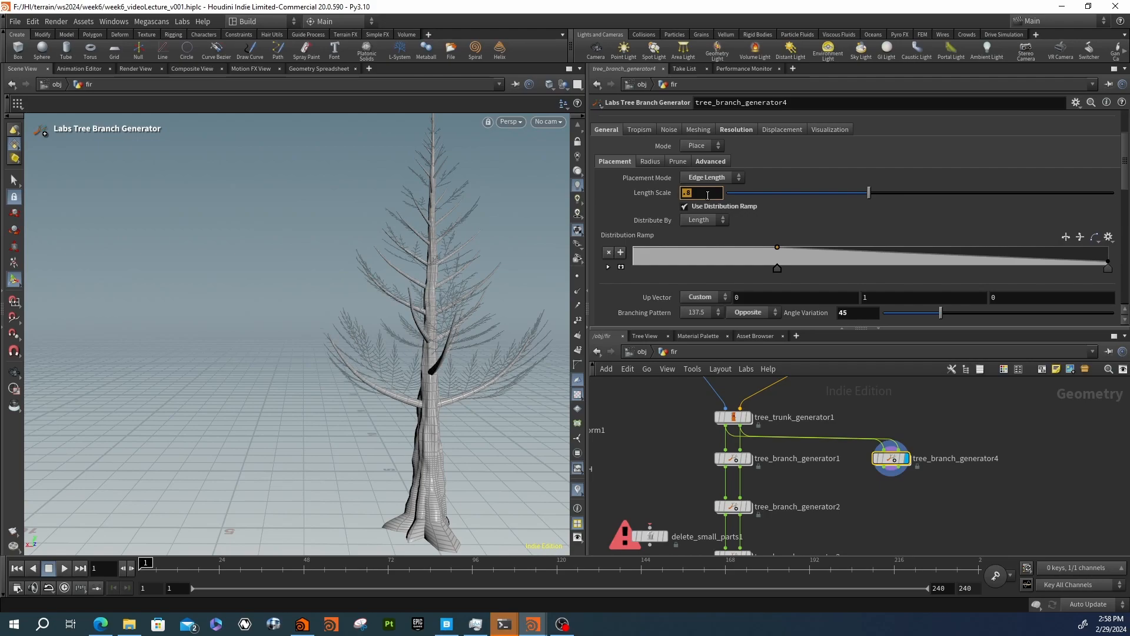
type(".6")
key("Return")
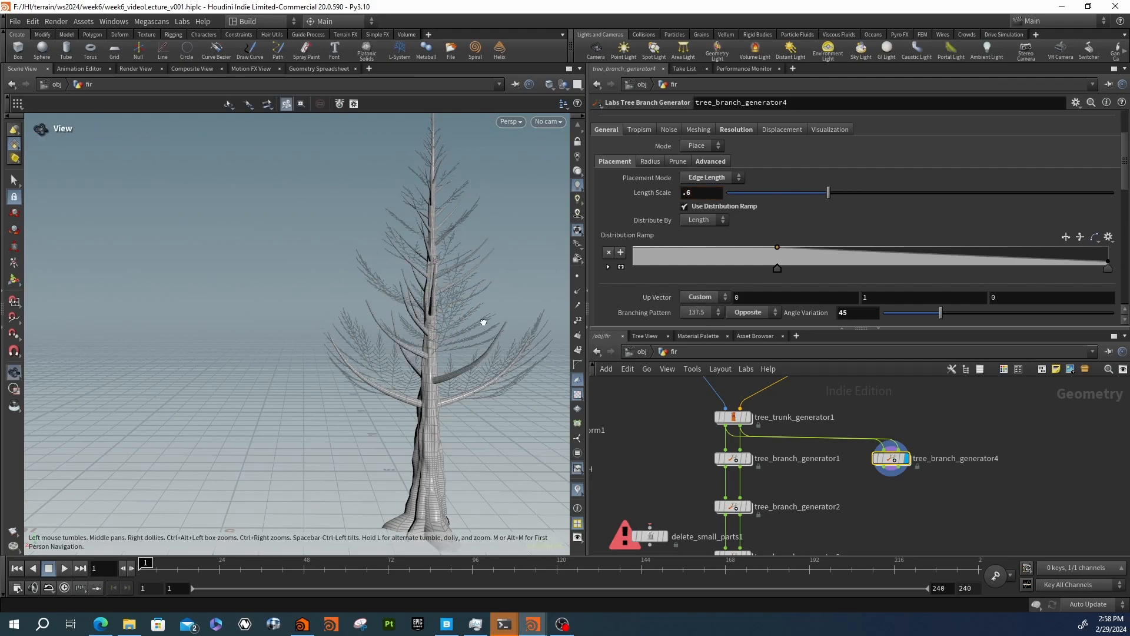
Override tropism on tree_branch_generator4 and enable Phototropism with direction 0, 1, 0 and a strength of 0.053
left_click_drag(481, 322, 530, 312, "alt")
left_click(648, 131)
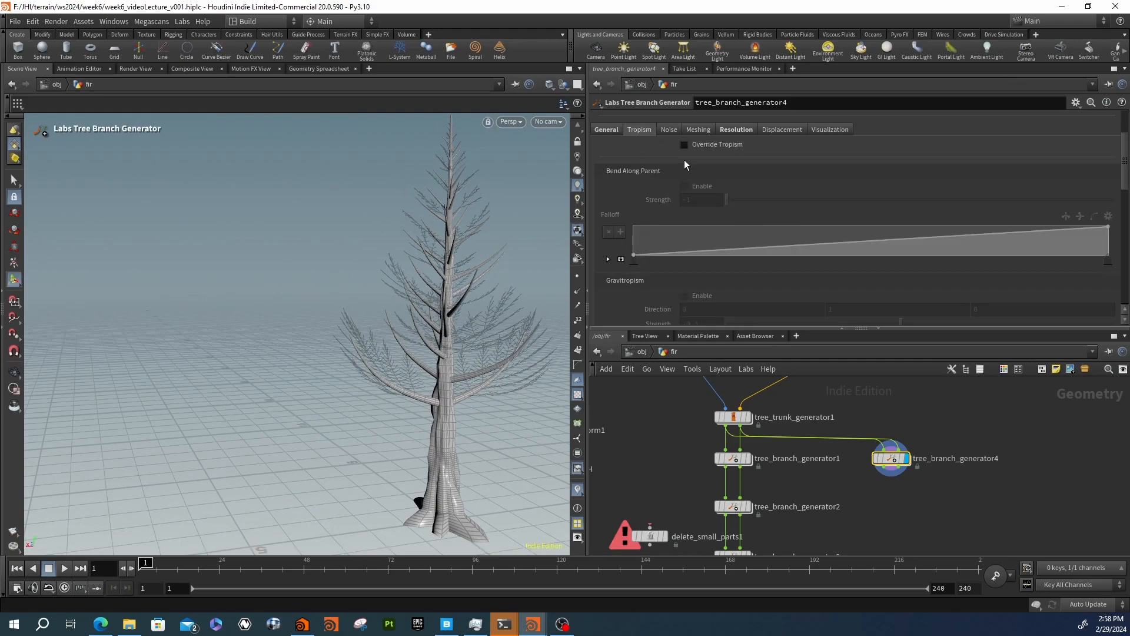
left_click(683, 144)
scroll(638, 241, "down", 3)
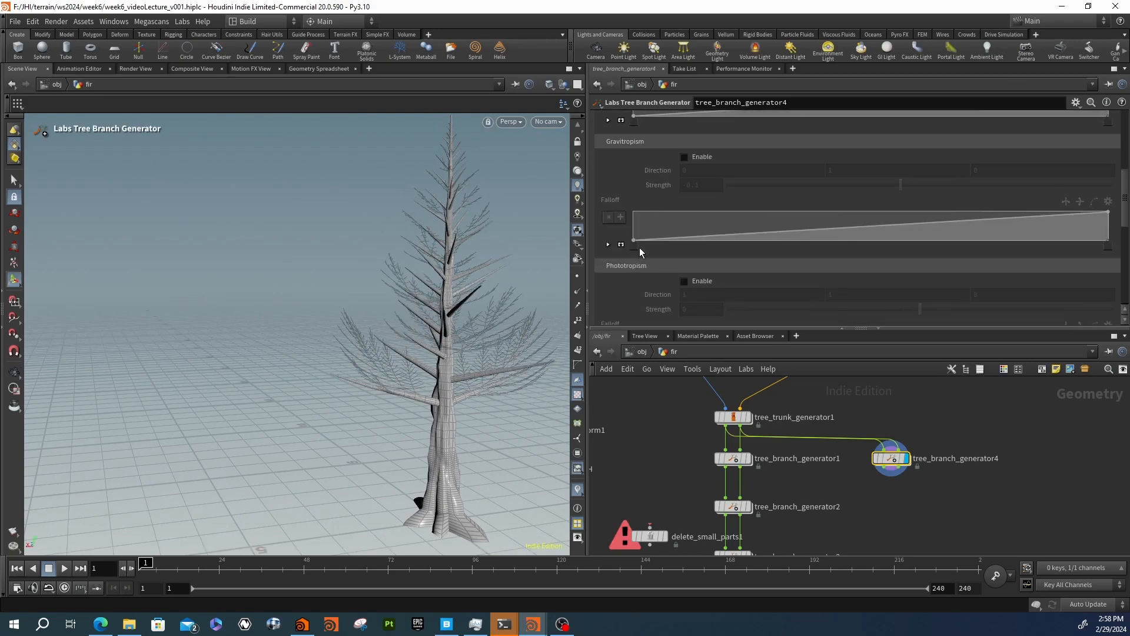
scroll(639, 247, "down", 1)
left_click(684, 241)
scroll(684, 243, "down", 1)
left_click(741, 224)
key("Return")
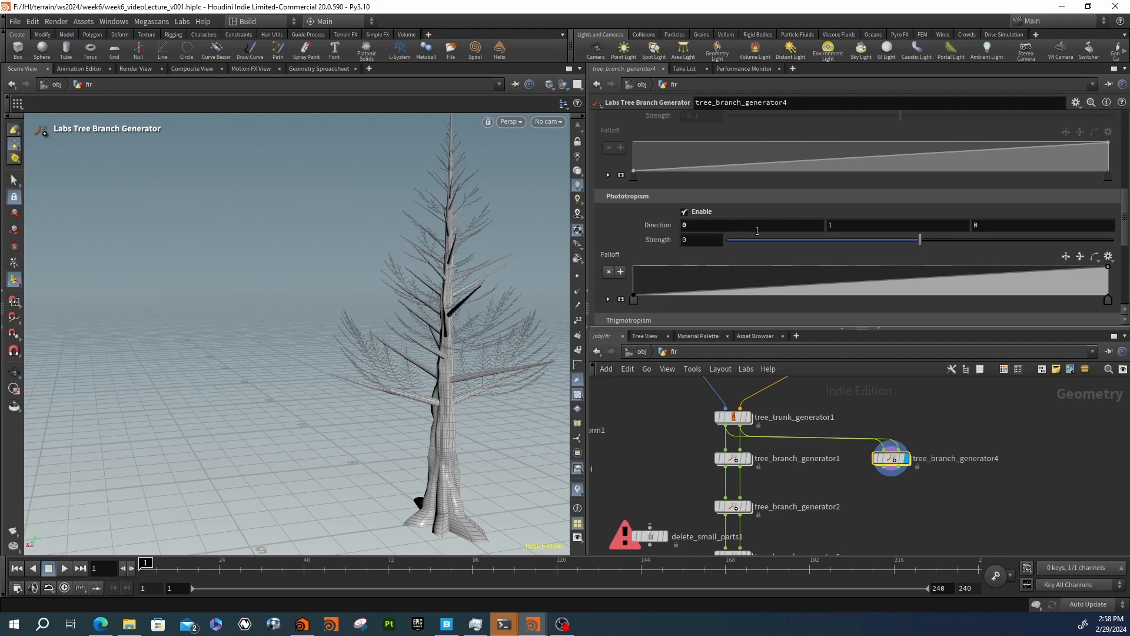
left_click_drag(920, 242, 931, 245)
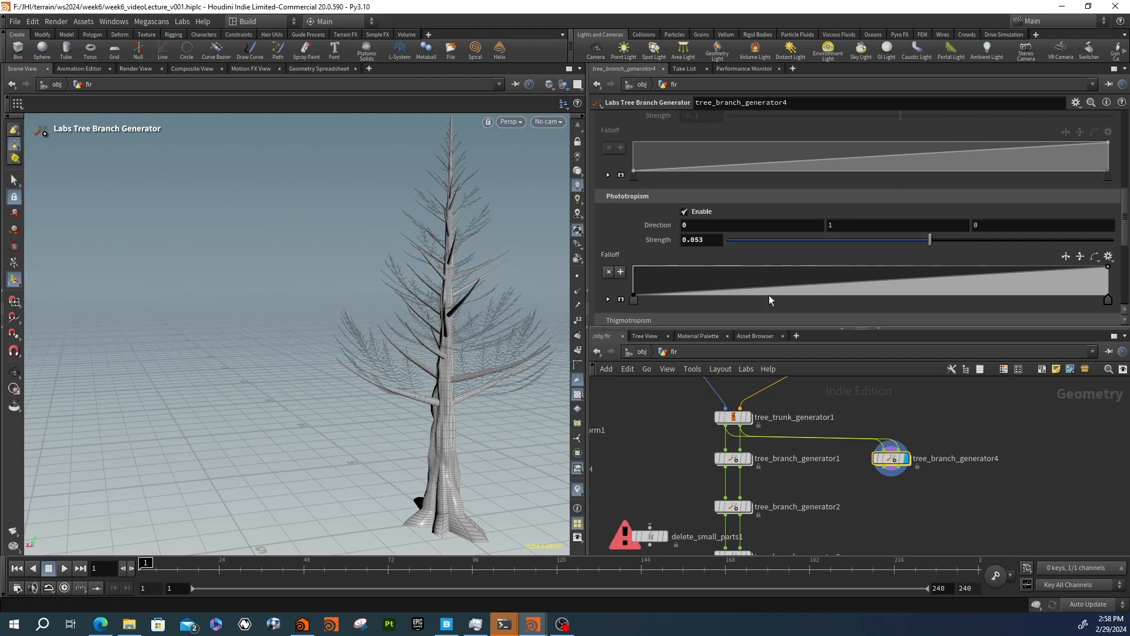
Set the value of point 1 on tree_branch_generator4's radius Falloff Ramp to 0.302
scroll(620, 156, "up", 10)
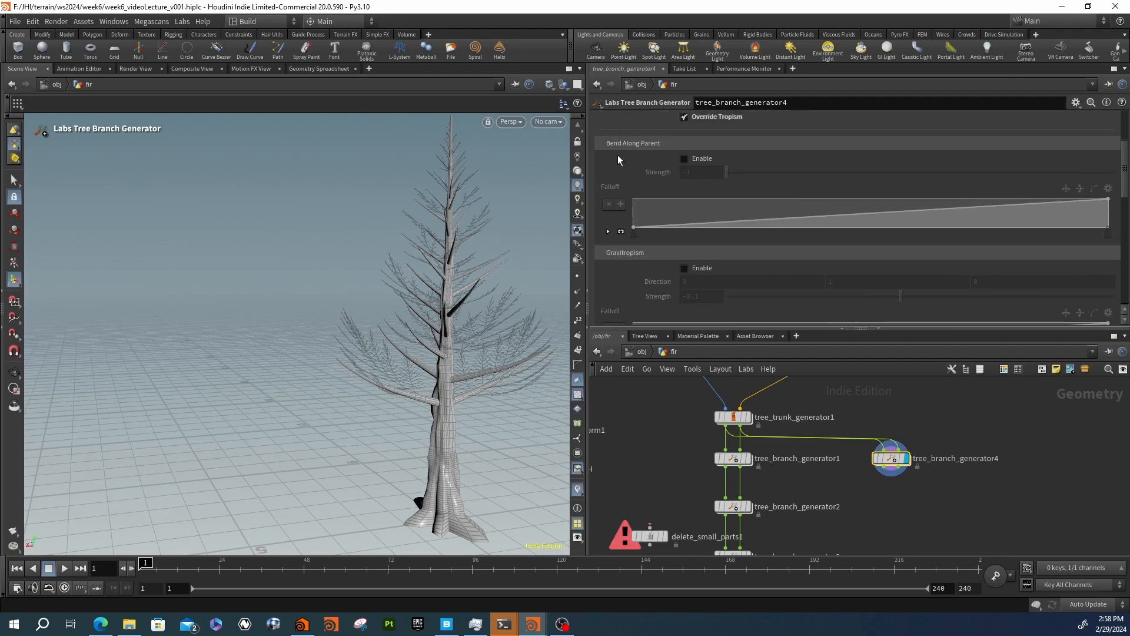
scroll(603, 224, "down", 3)
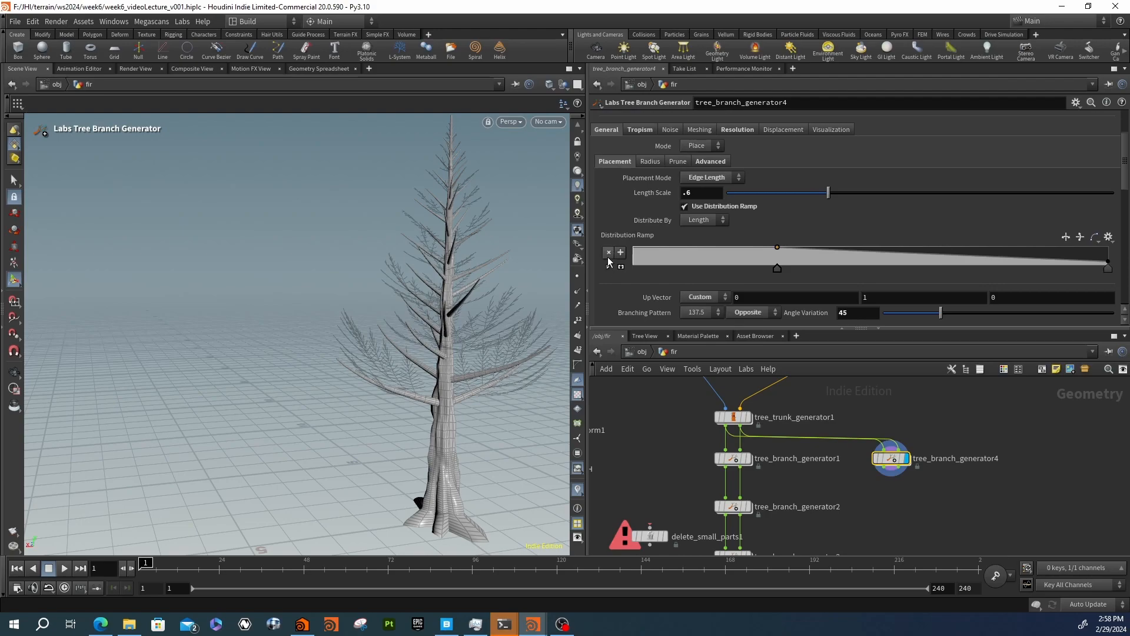
left_click(651, 162)
left_click(754, 239)
left_click_drag(913, 270, 848, 272)
left_click_drag(407, 327, 520, 340, "alt")
right_click_drag(520, 341, 580, 350, "alt")
left_click_drag(580, 349, 468, 366, "alt")
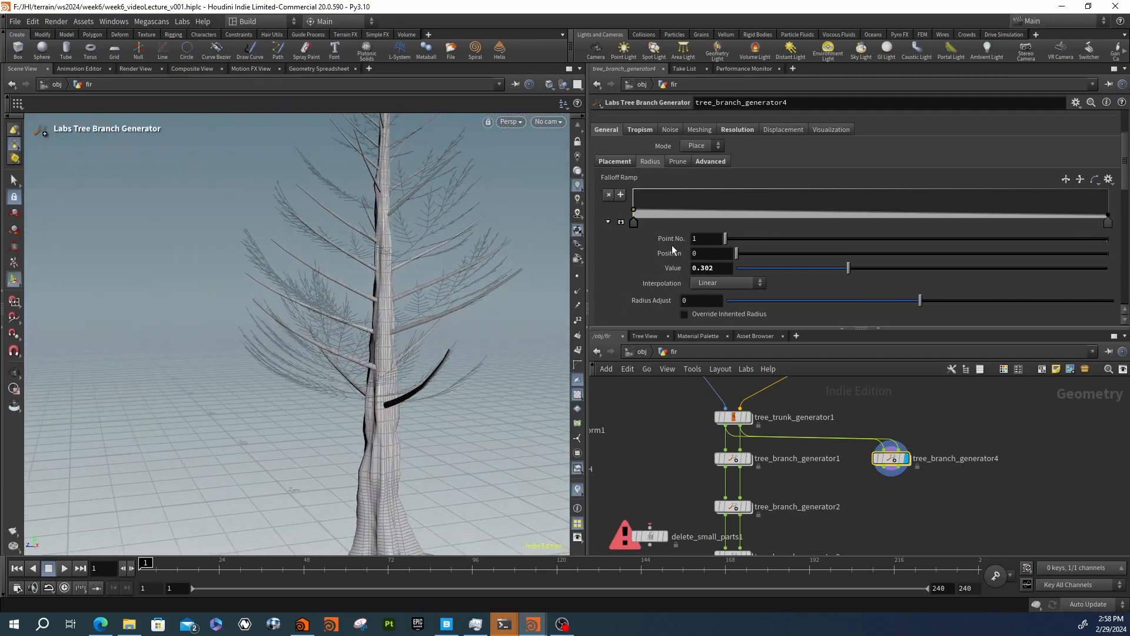
Reduce the placement Length of tree_branch_generator4 to just under 0.474
scroll(672, 245, "up", 2)
left_click(615, 220)
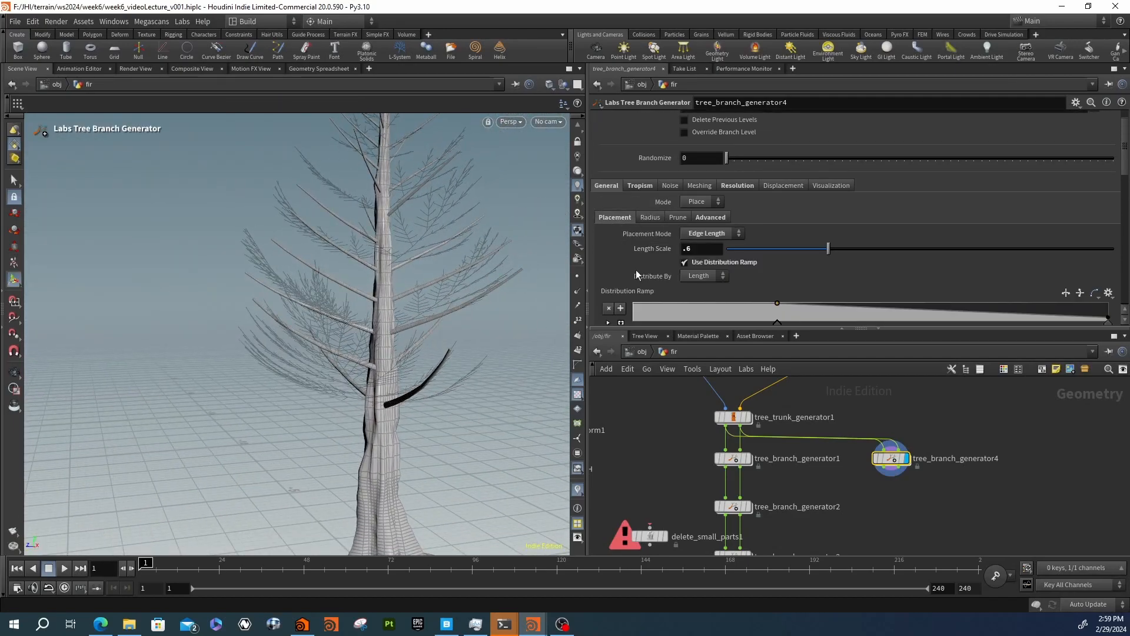
scroll(635, 269, "down", 3)
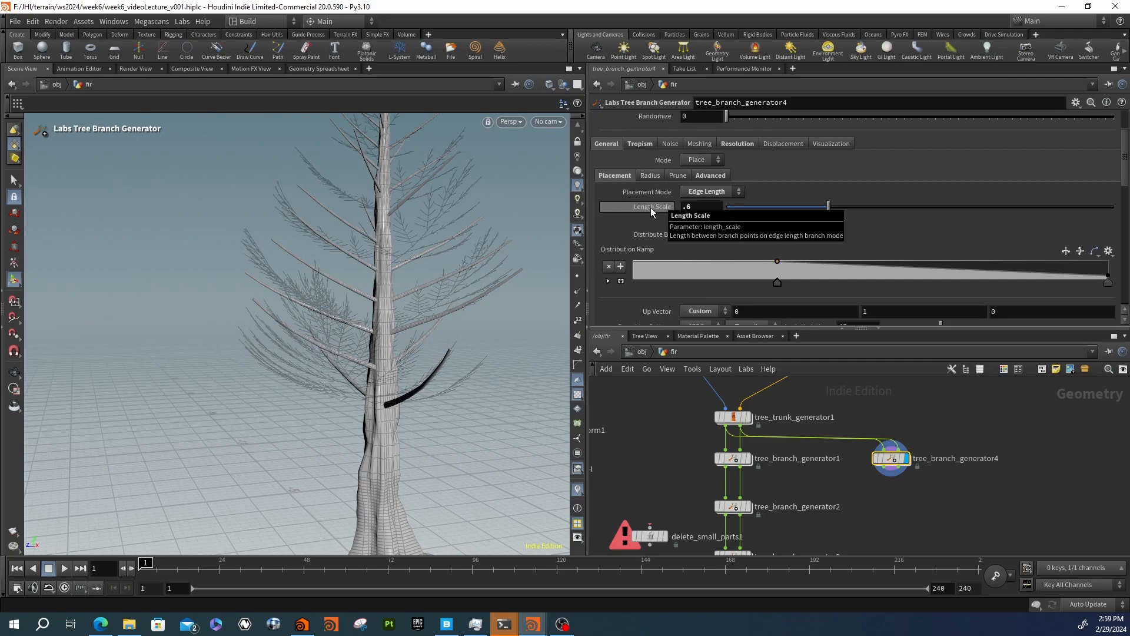
scroll(637, 208, "down", 1)
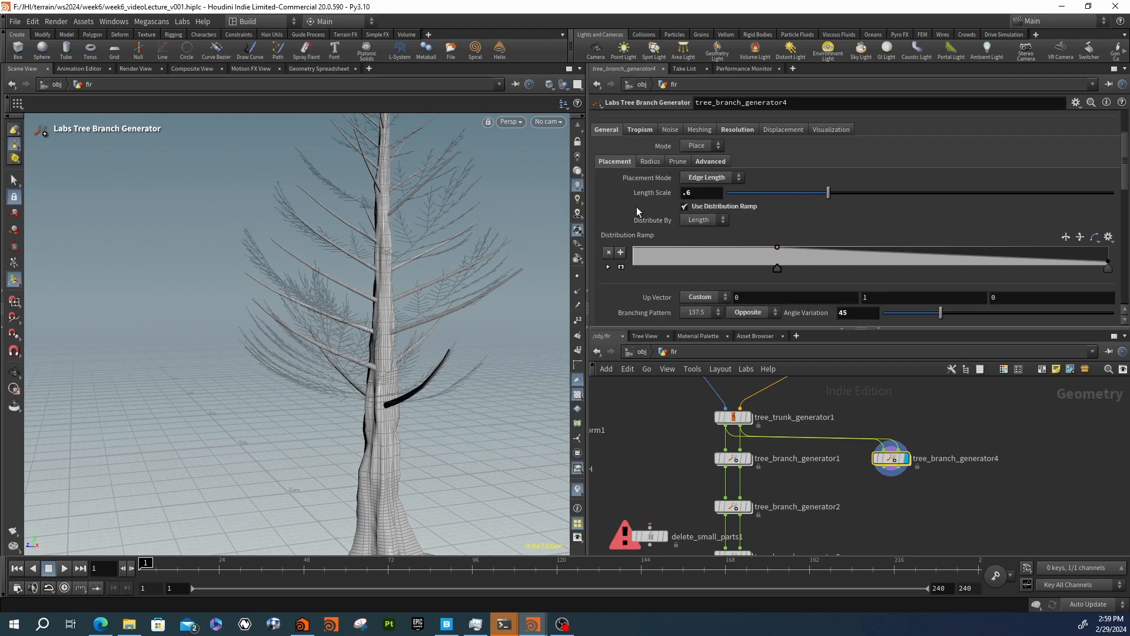
scroll(637, 207, "down", 15)
scroll(639, 247, "down", 5)
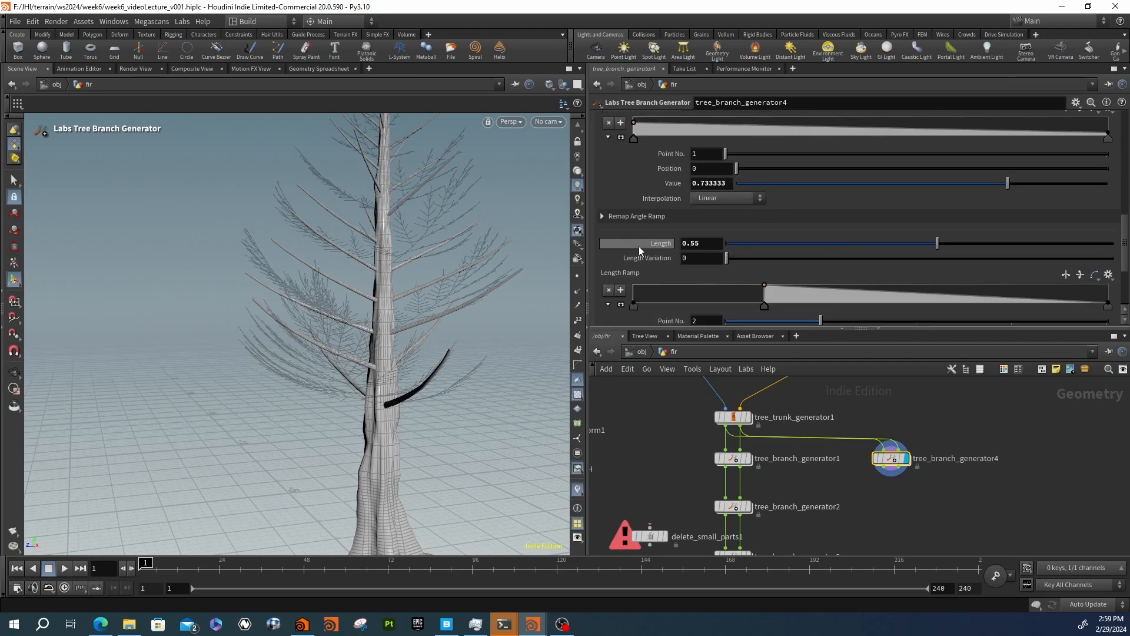
left_click(908, 246)
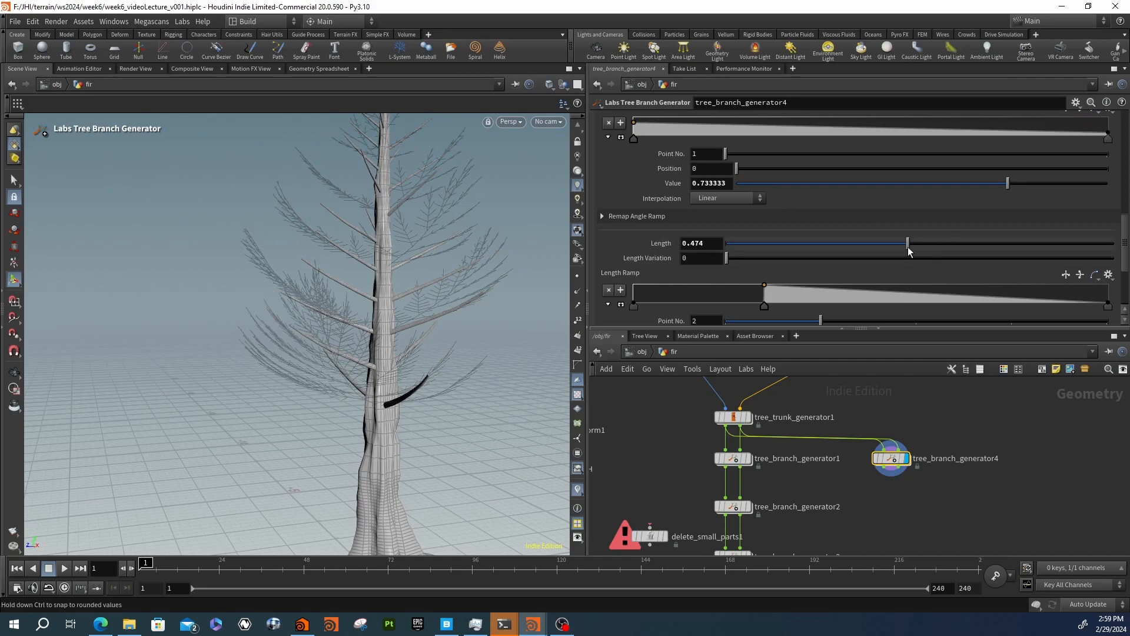
left_click_drag(907, 246, 900, 252)
Set the Branching Pattern's Angle Variation on tree_branch_generator4 to 0
left_click_drag(358, 282, 438, 348)
scroll(620, 228, "up", 10)
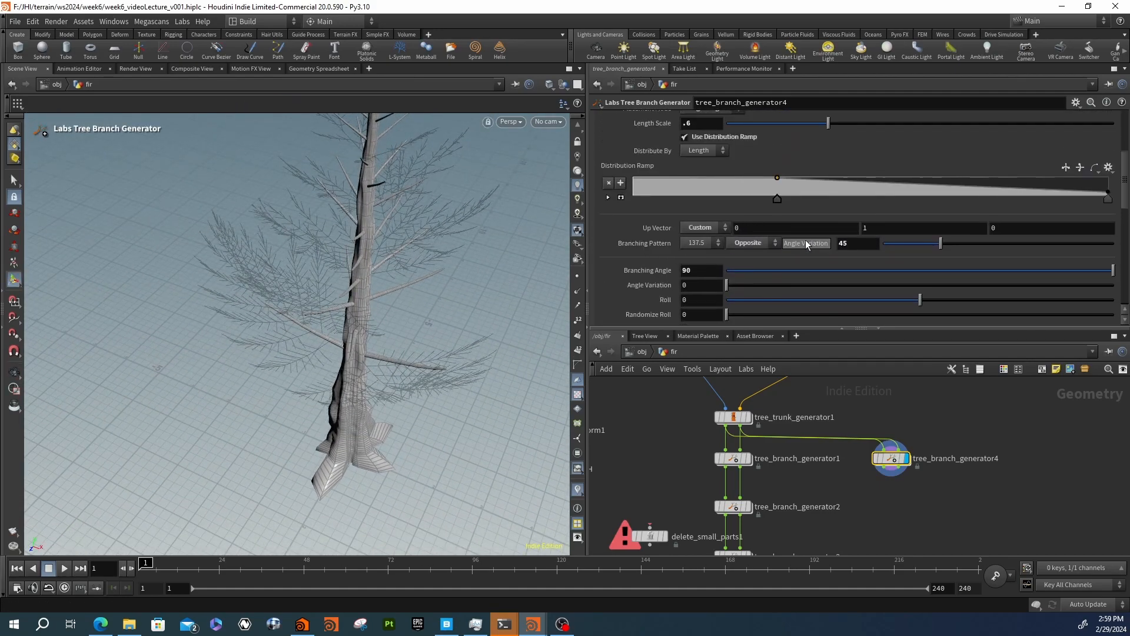
left_click_drag(941, 243, 796, 230)
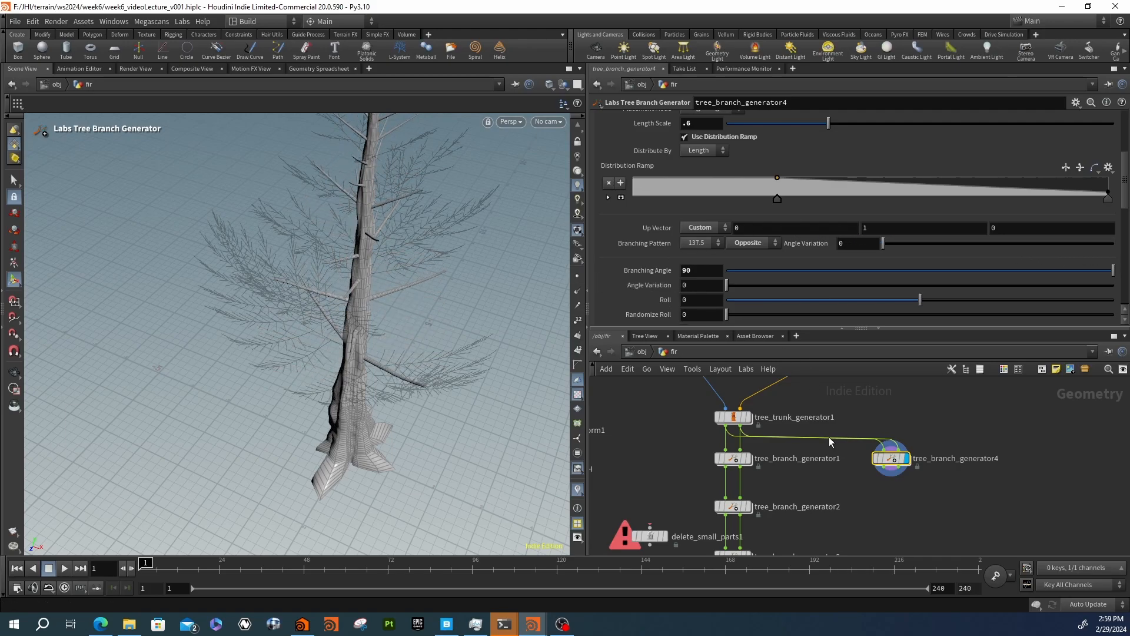
Set the Branching Pattern's Angle Variation on tree_branch_generator1 to 0 as well
left_click(717, 461)
scroll(661, 252, "up", 3)
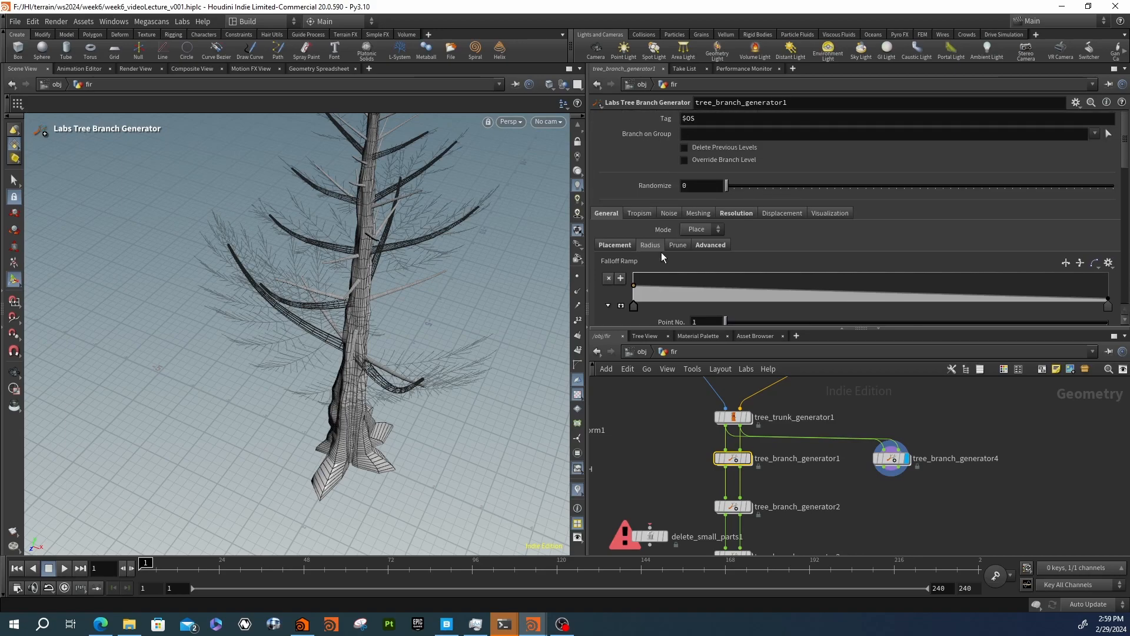
left_click(629, 245)
scroll(617, 273, "down", 3)
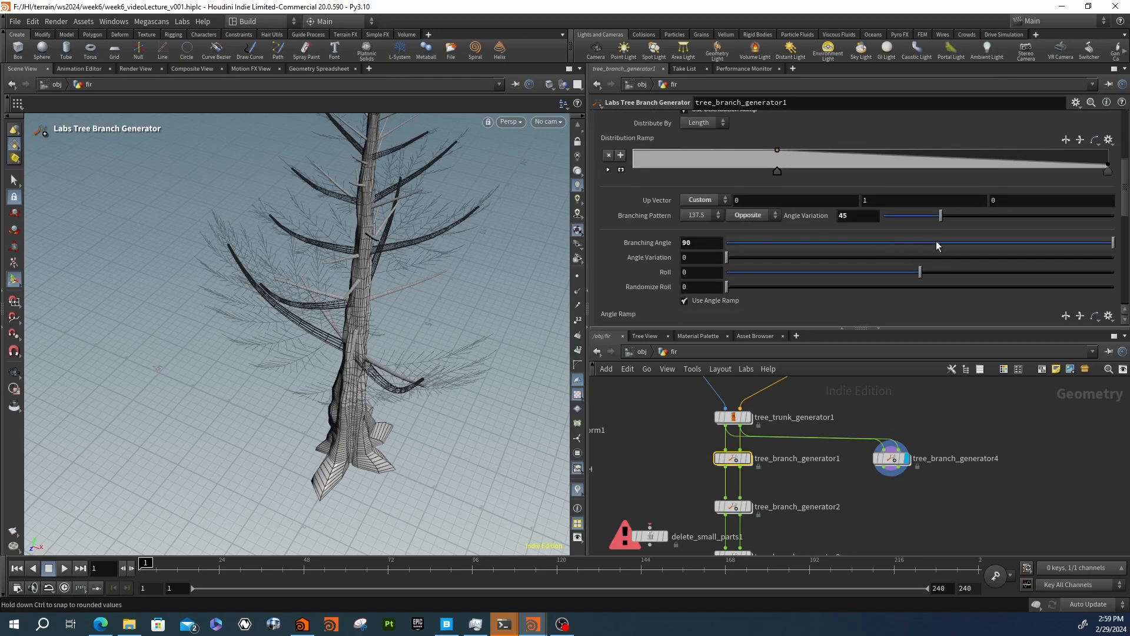
left_click_drag(936, 221, 795, 211)
key("Escape")
left_click_drag(356, 298, 398, 283)
key("Return")
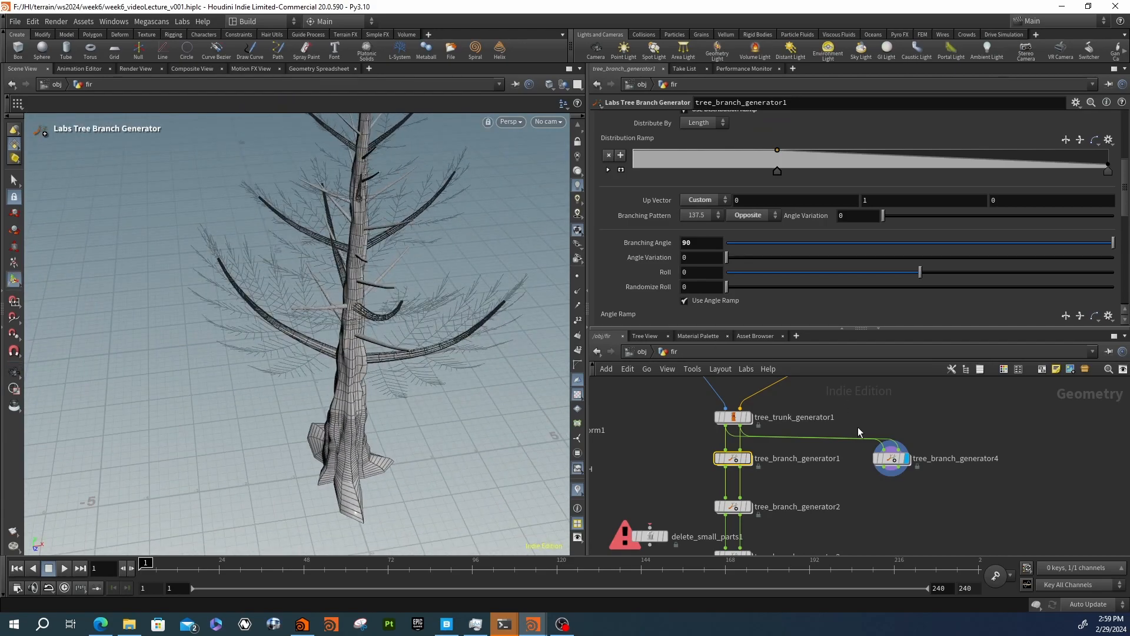
Insert tree_branch_generator4 into the chain between tree_branch_generator1 and tree_branch_generator2, and keep it as the displayed node
left_click(891, 458)
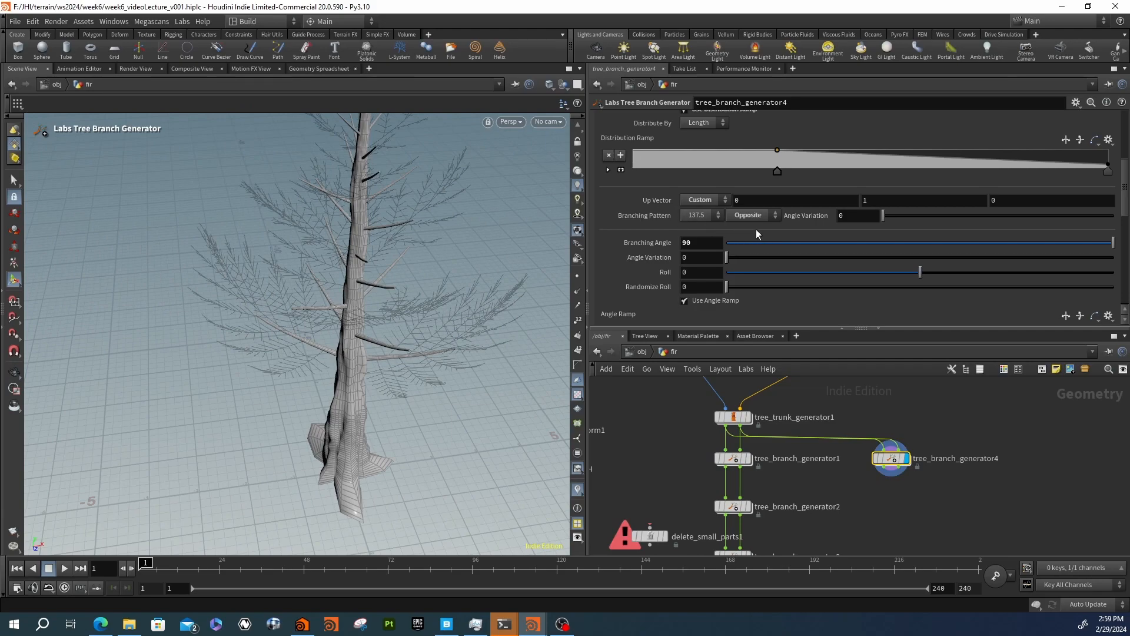
scroll(638, 215, "down", 1)
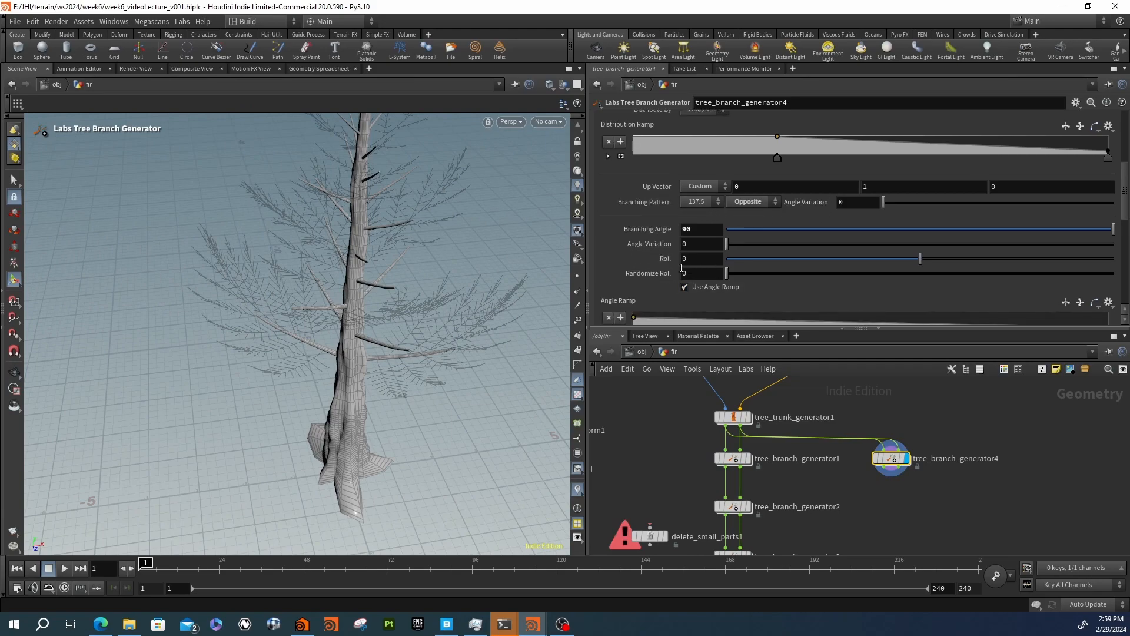
scroll(646, 282, "down", 1)
left_click_drag(412, 312, 515, 282, "alt")
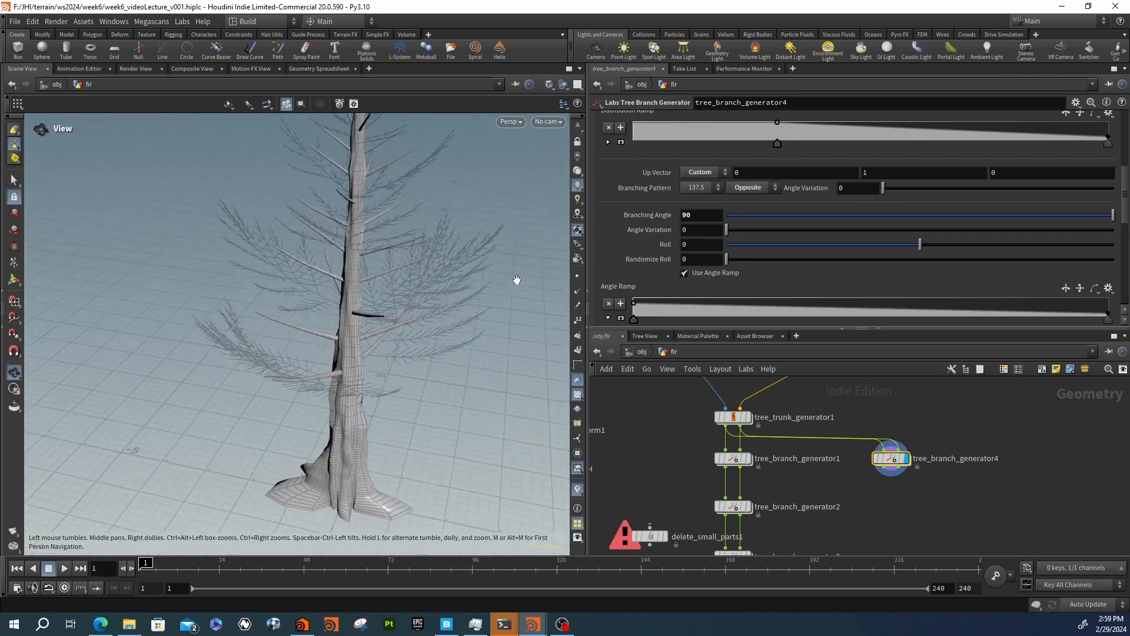
left_click_drag(900, 465, 765, 488)
left_click(726, 467)
left_click_drag(725, 522, 731, 453)
key("r")
left_click(732, 453)
left_click(732, 453)
key("r")
left_click(732, 492)
left_click(731, 492)
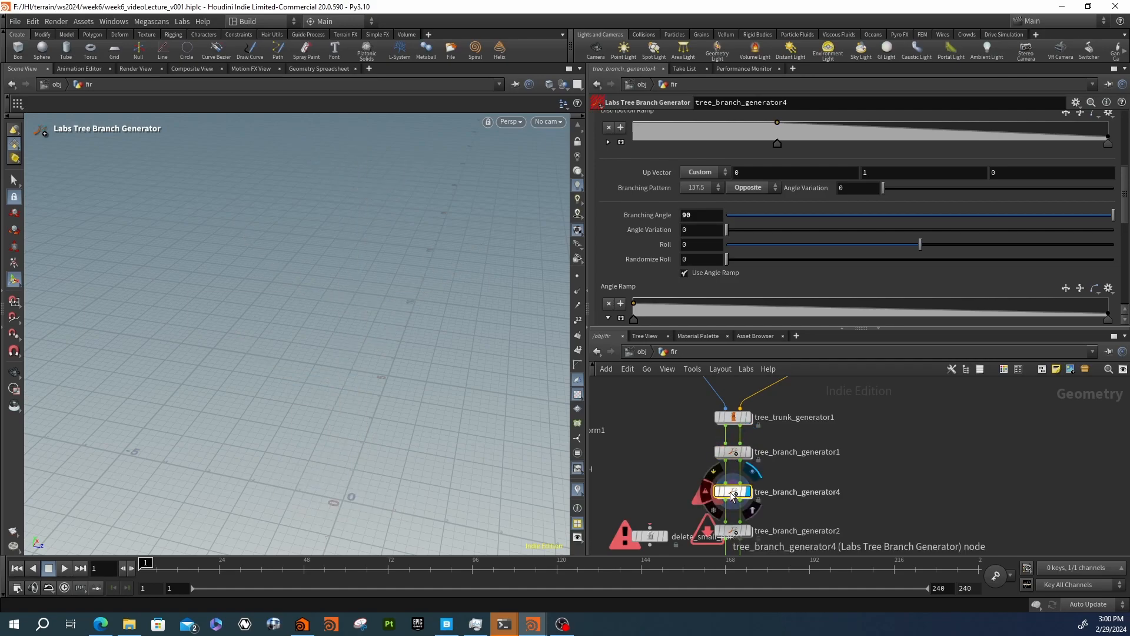
Open the node info of tree_branch_generator4 and examine its errors, wiring and placement settings
left_click(710, 493)
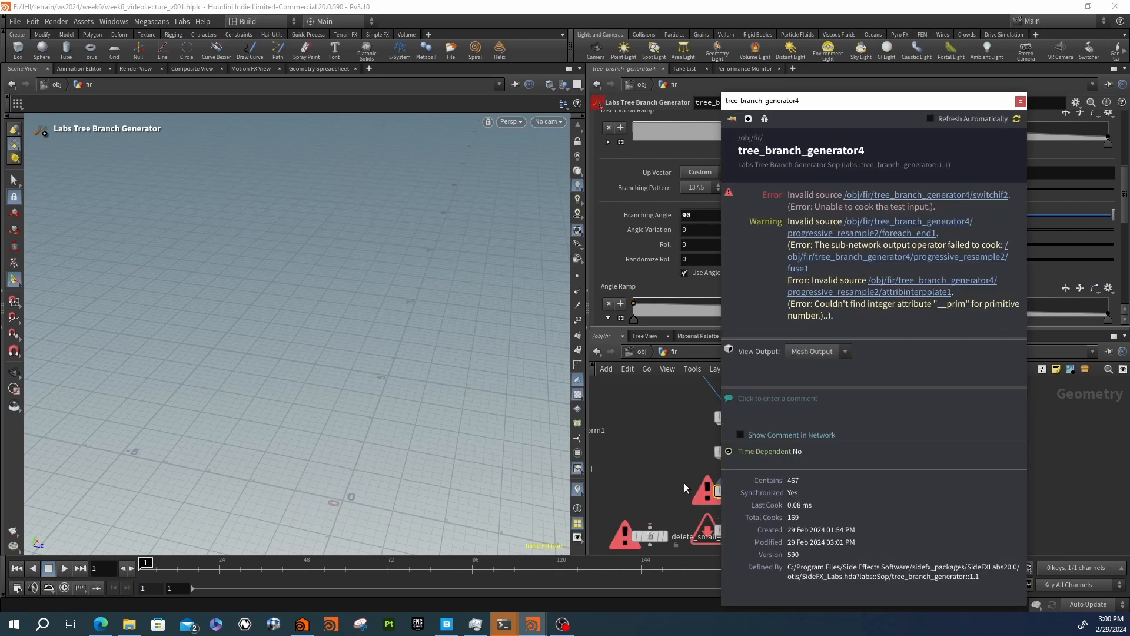
left_click_drag(732, 492, 740, 462)
left_click_drag(797, 493, 740, 521)
left_click_drag(683, 493, 738, 496)
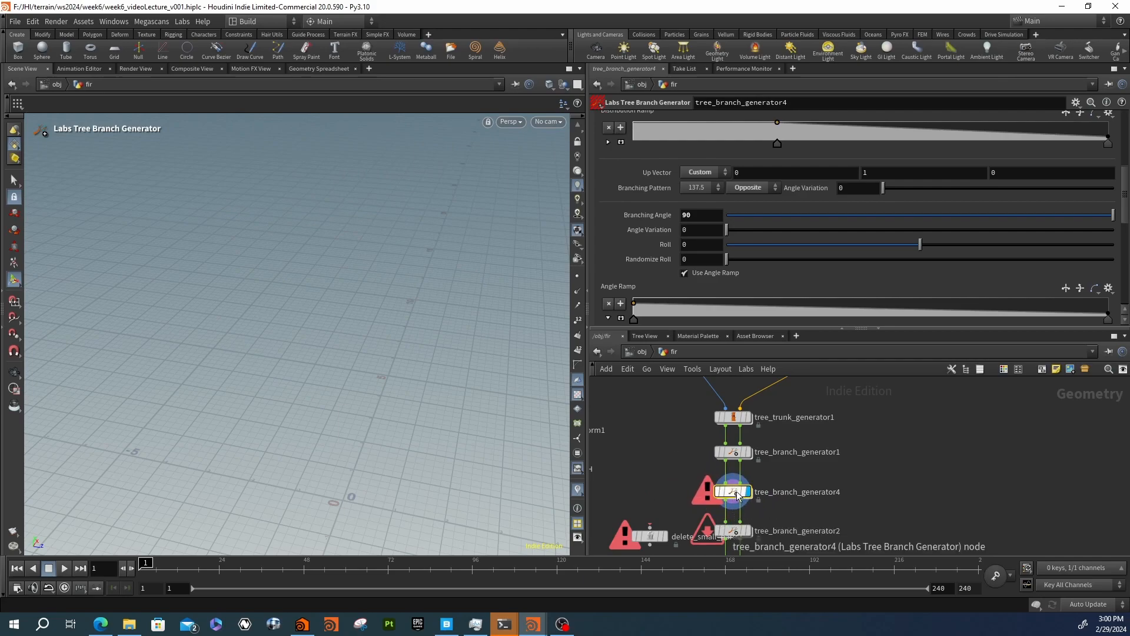
scroll(636, 248, "up", 4)
scroll(634, 244, "up", 1)
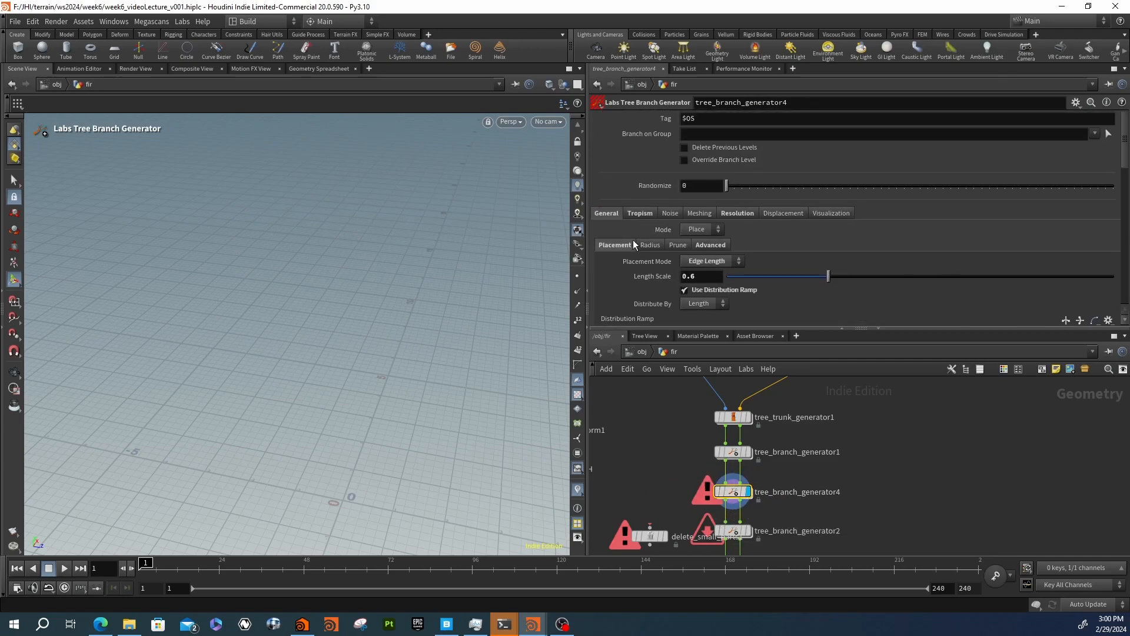
middle_click_drag(845, 478, 842, 454)
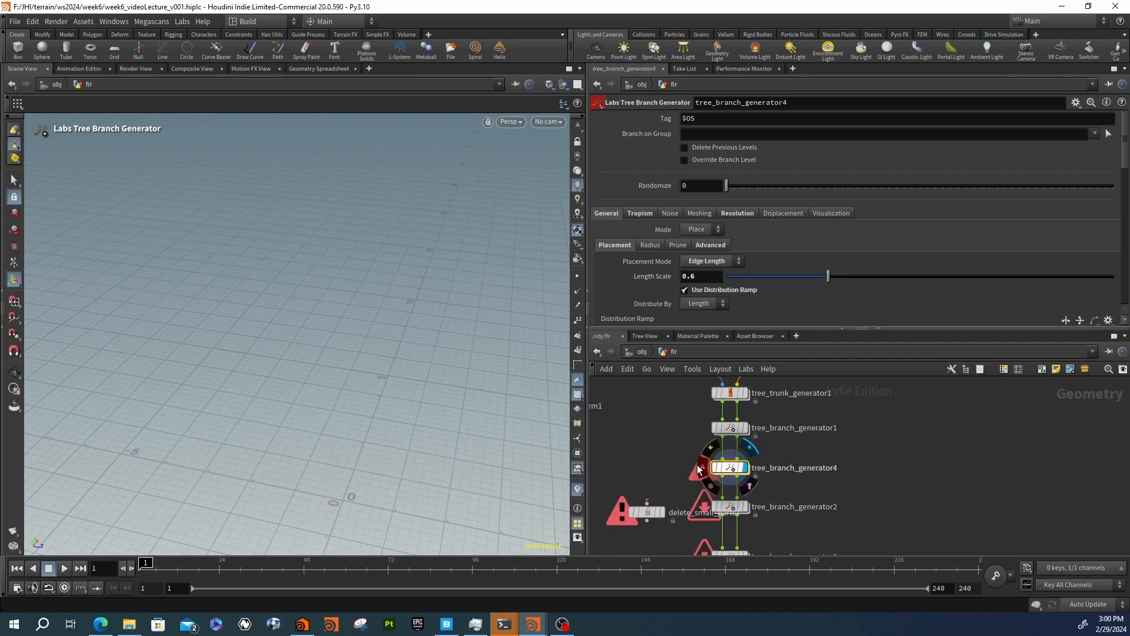
left_click(699, 470)
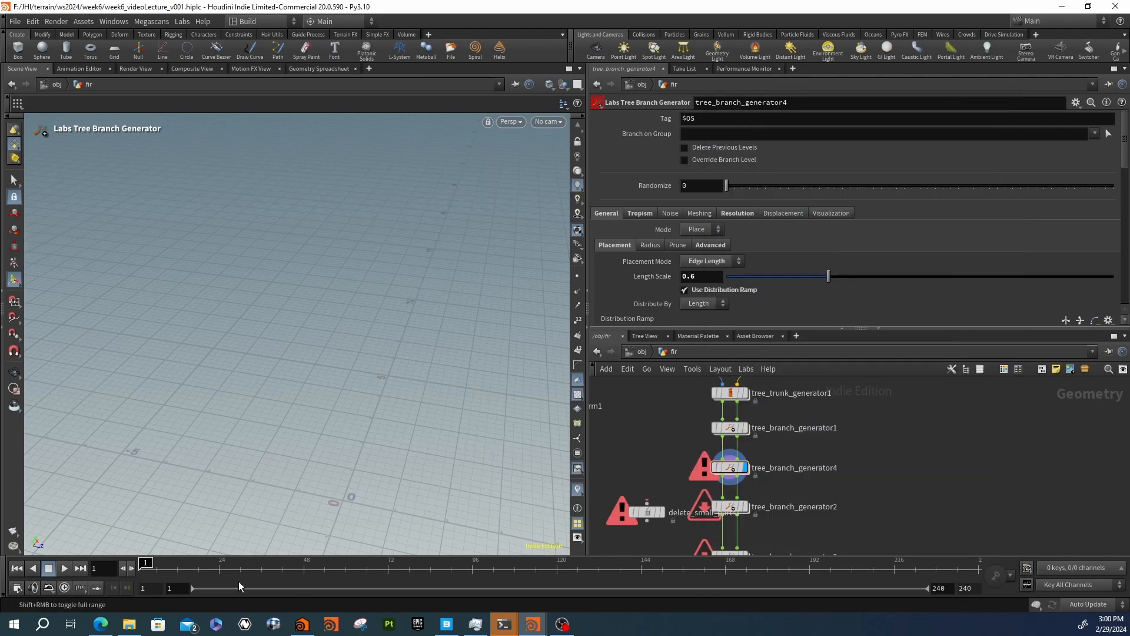
Compare the output of tree_branch_generator1 with tree_branch_generator4, inspect progressive_resample2 inside tree_branch_generator4, and return to the fir network
mouse_move(745, 434)
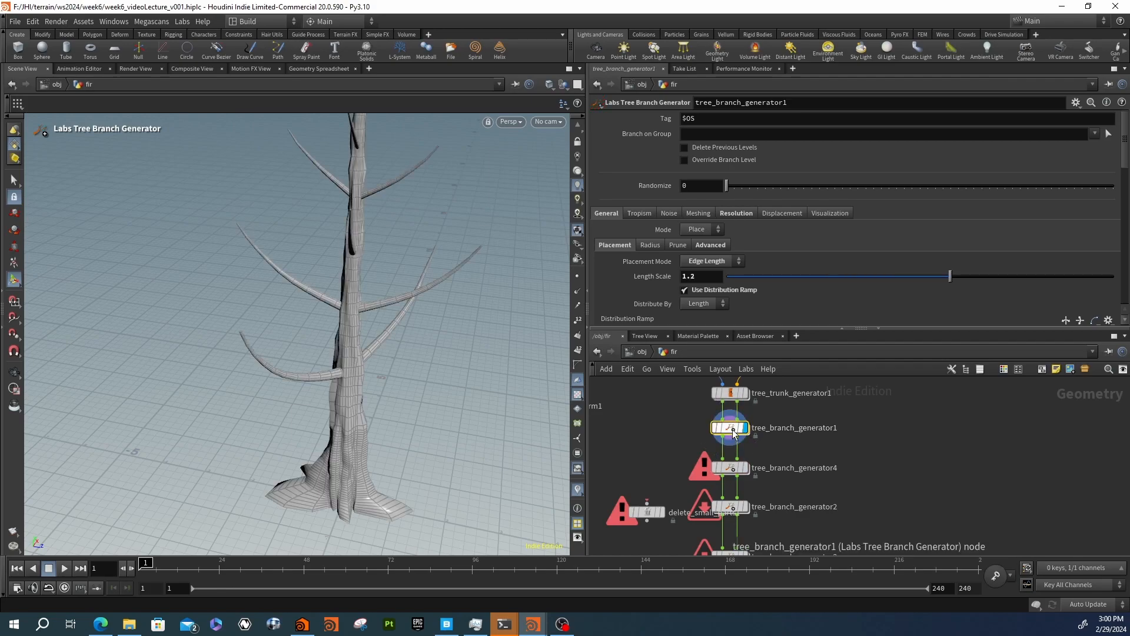
left_click_drag(734, 435, 729, 471)
double_click(865, 404)
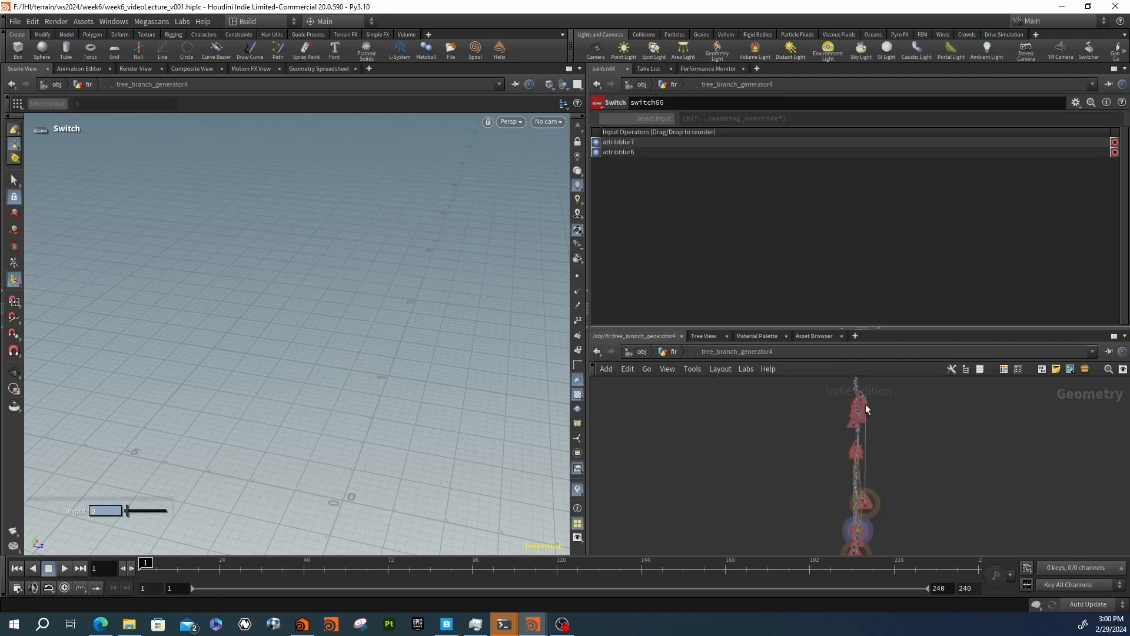
scroll(864, 393, "up", 5)
scroll(849, 492, "up", 1)
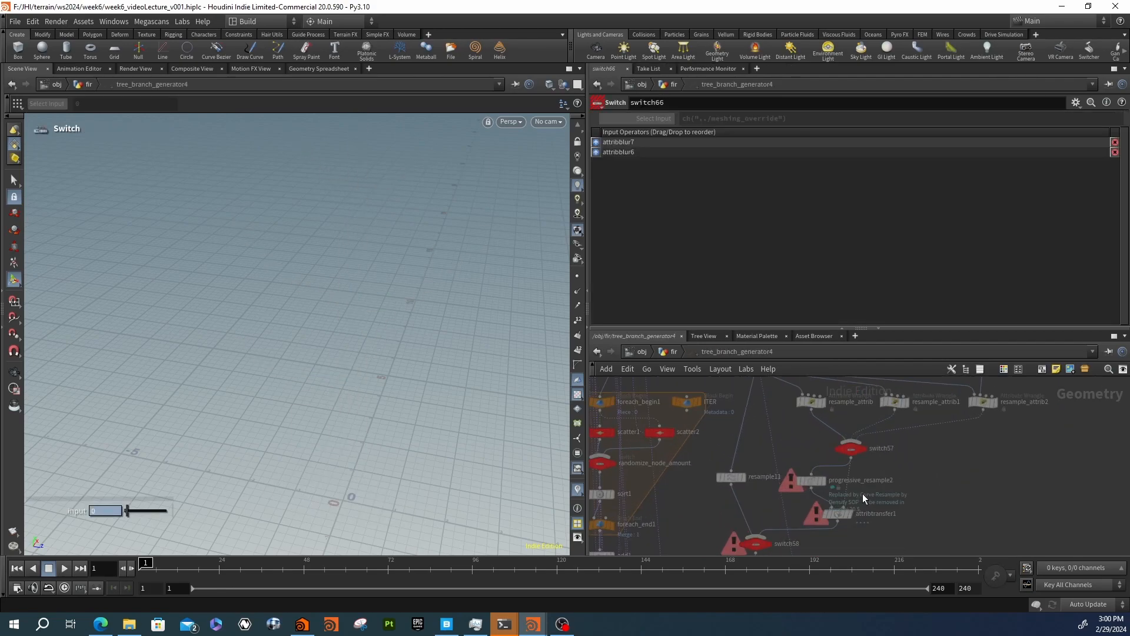
left_click(811, 482)
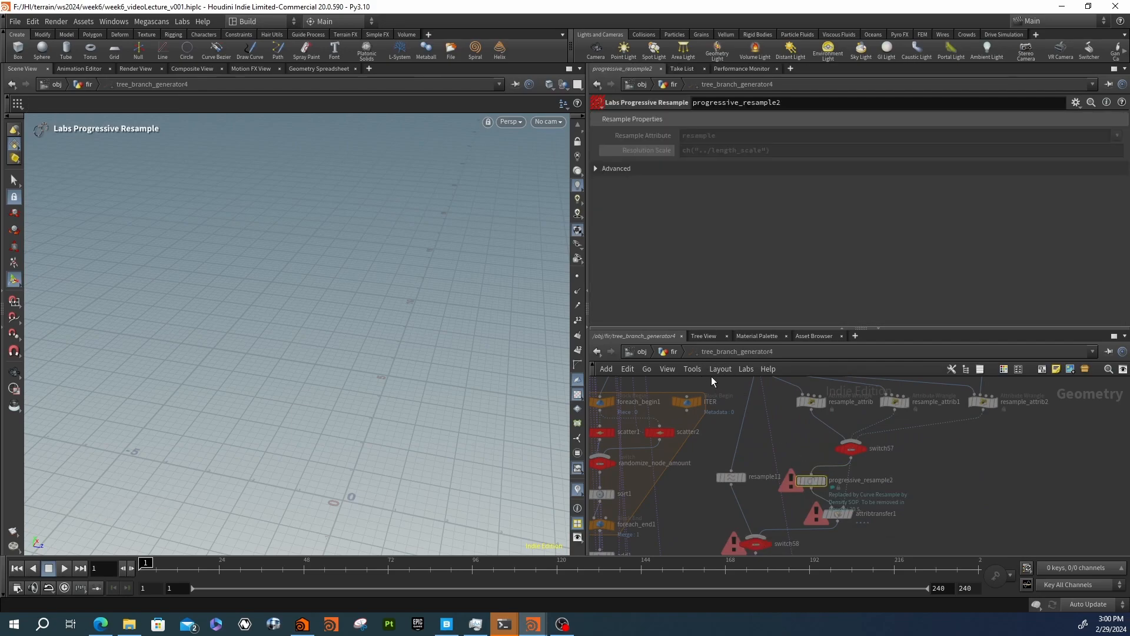
left_click(670, 353)
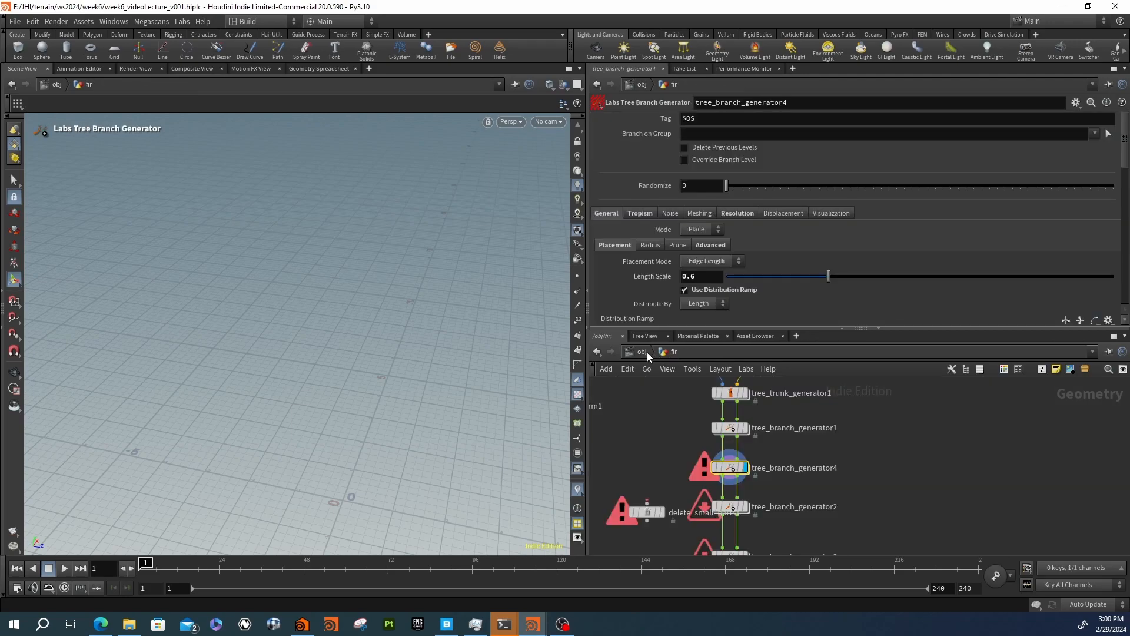
Delete the delete_small_parts1 node from the fir network
middle_click_drag(677, 462, 728, 422)
left_click_drag(700, 471, 662, 458)
key("Delete")
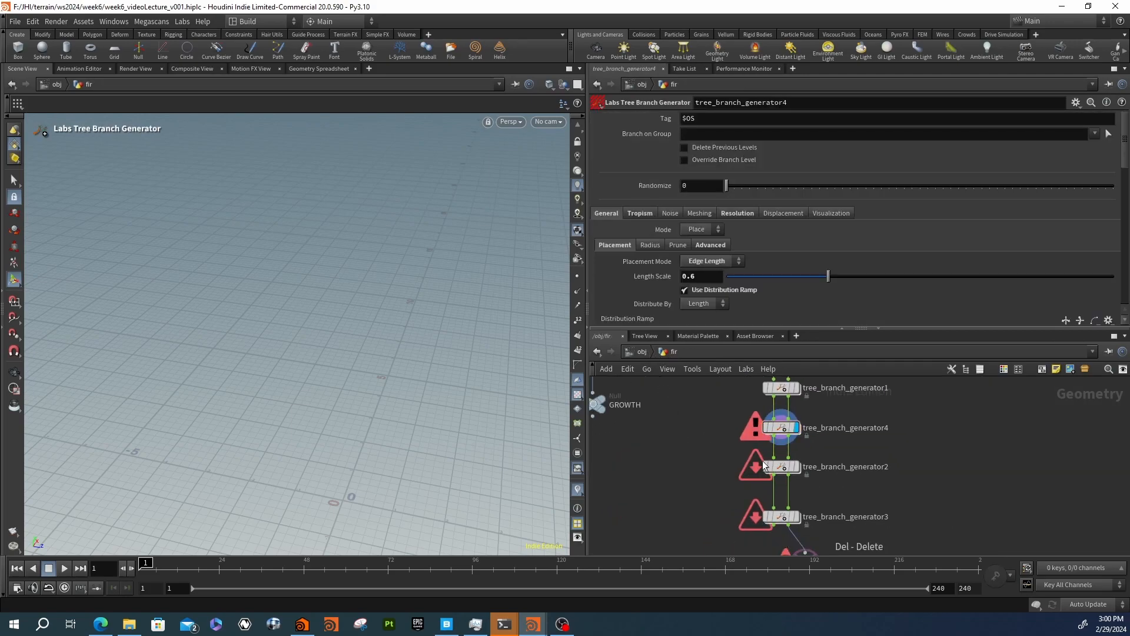
Look inside tree_branch_generator2 for failing nodes and return to the branch generator chain in the fir network
double_click(783, 467)
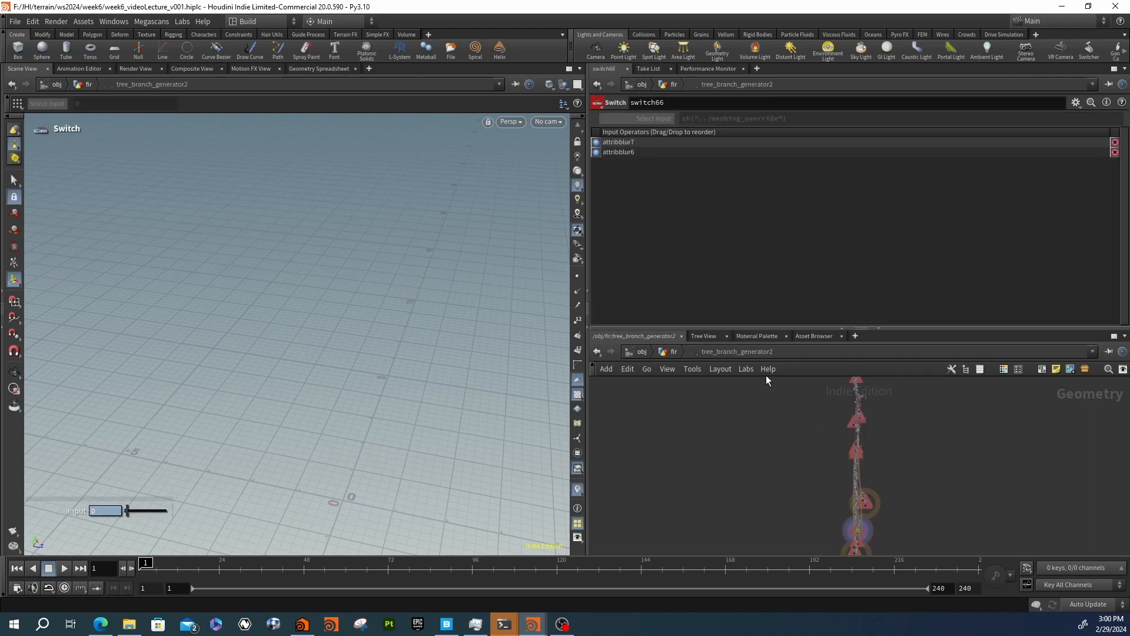
left_click(648, 351)
double_click(745, 430)
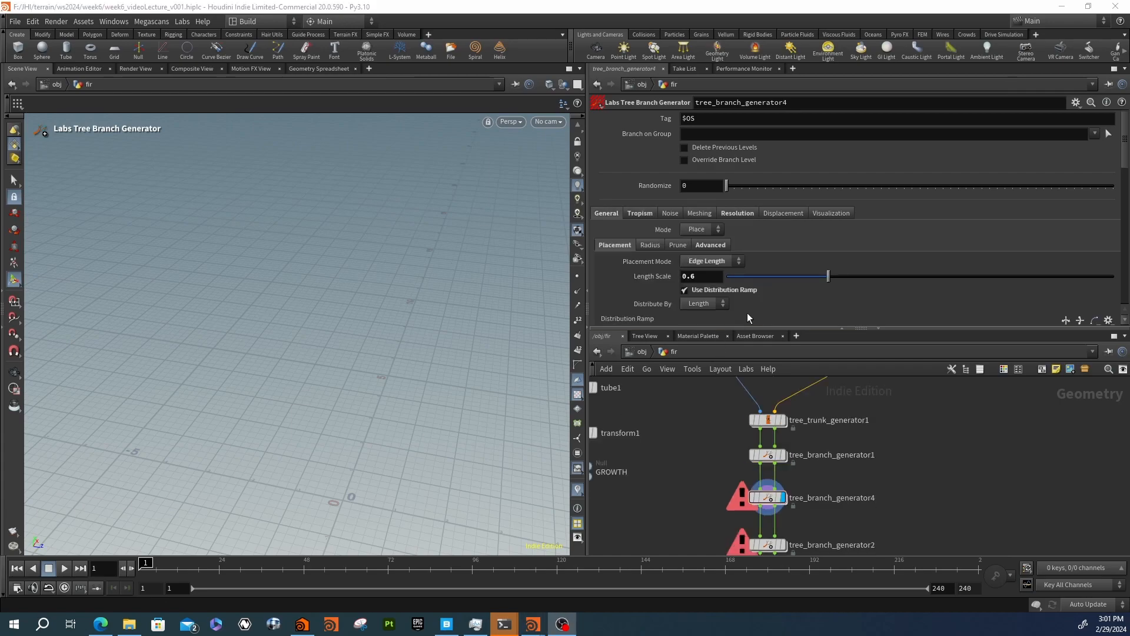
middle_click_drag(926, 475, 924, 452)
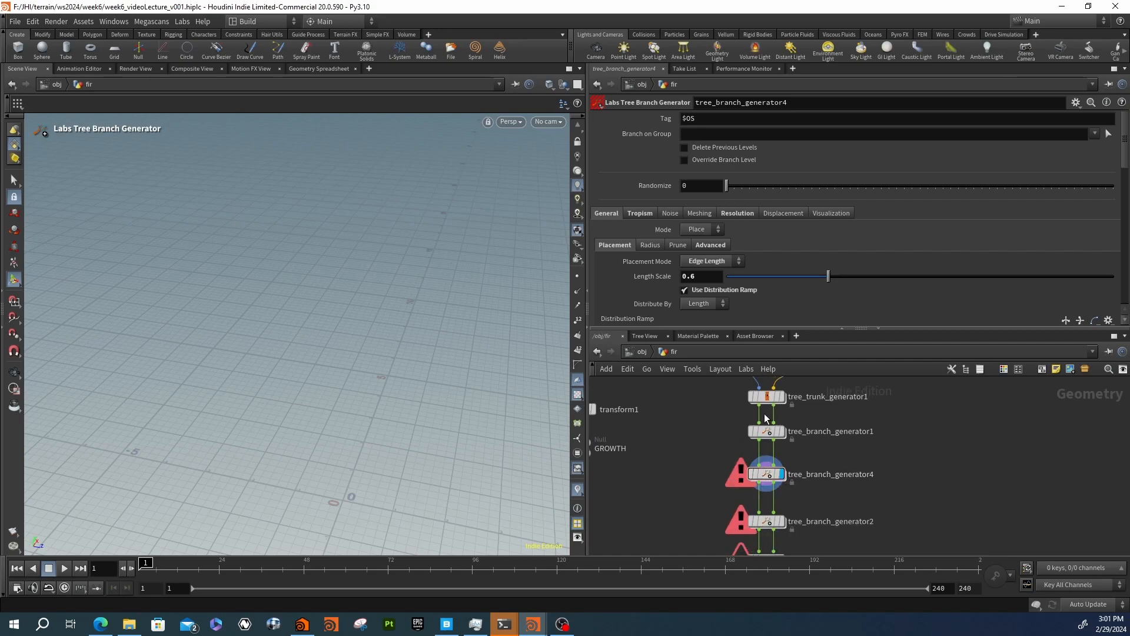
Pull tree_branch_generator4 out of the chain and feed it from tree_trunk_generator1, parallel to tree_branch_generator1
mouse_move(773, 450)
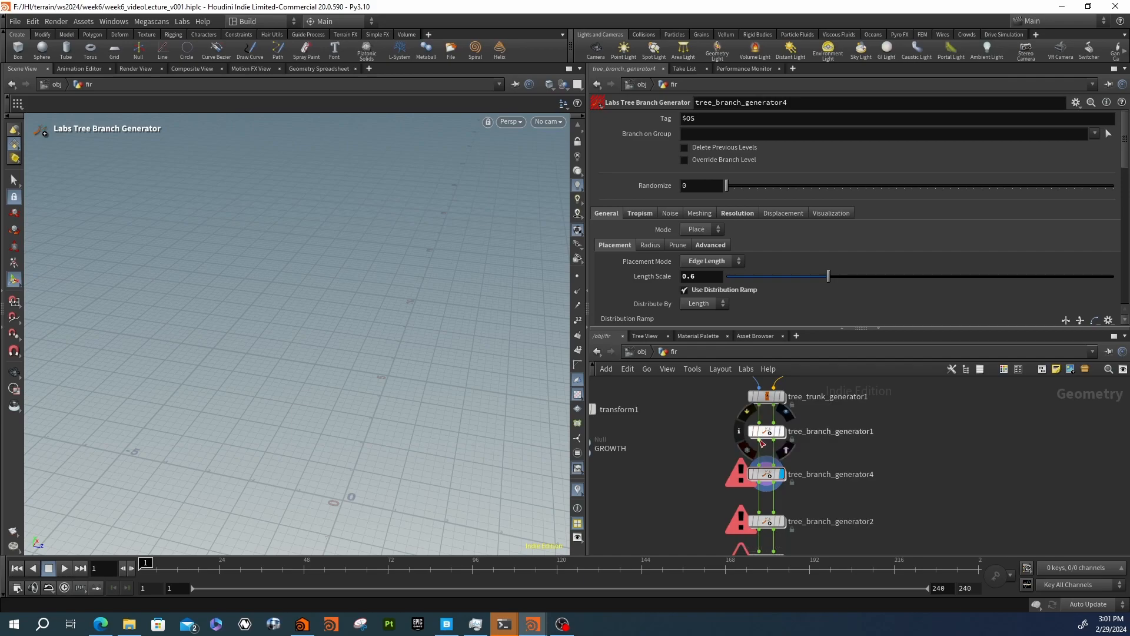
mouse_move(766, 440)
left_mouse_down()
mouse_move(743, 440)
mouse_move(766, 444)
left_mouse_up()
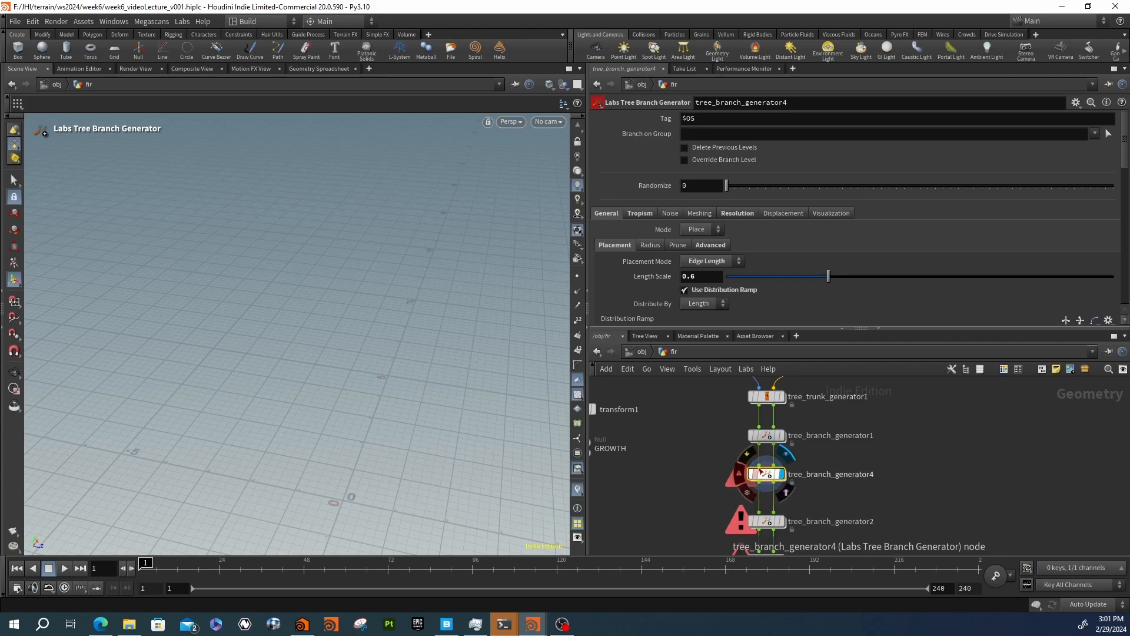
mouse_move(764, 440)
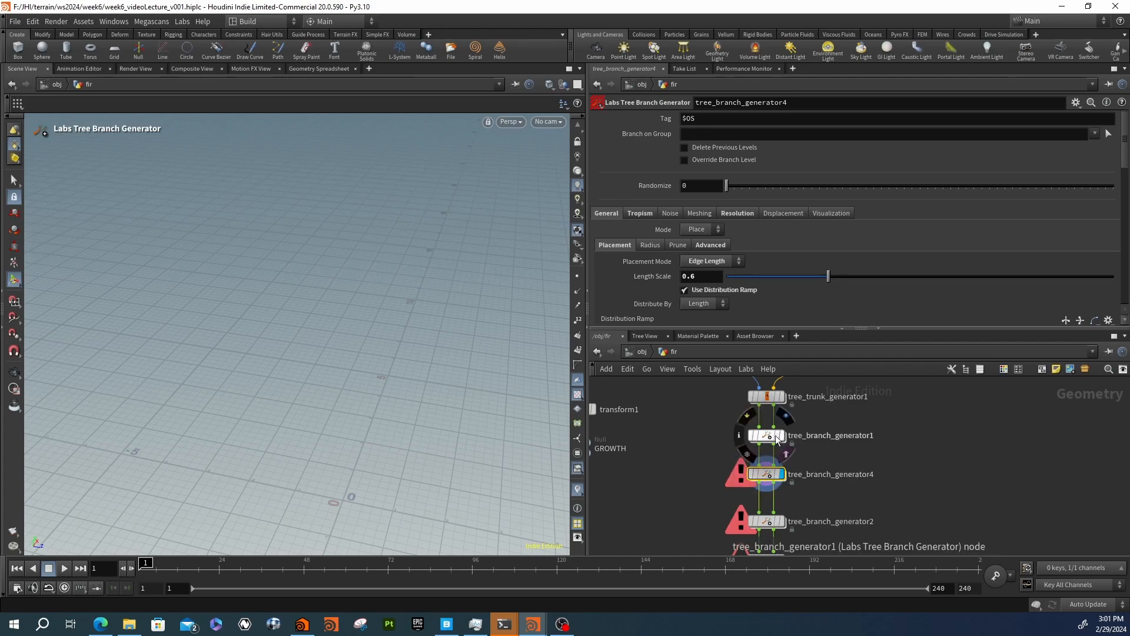
mouse_move(763, 478)
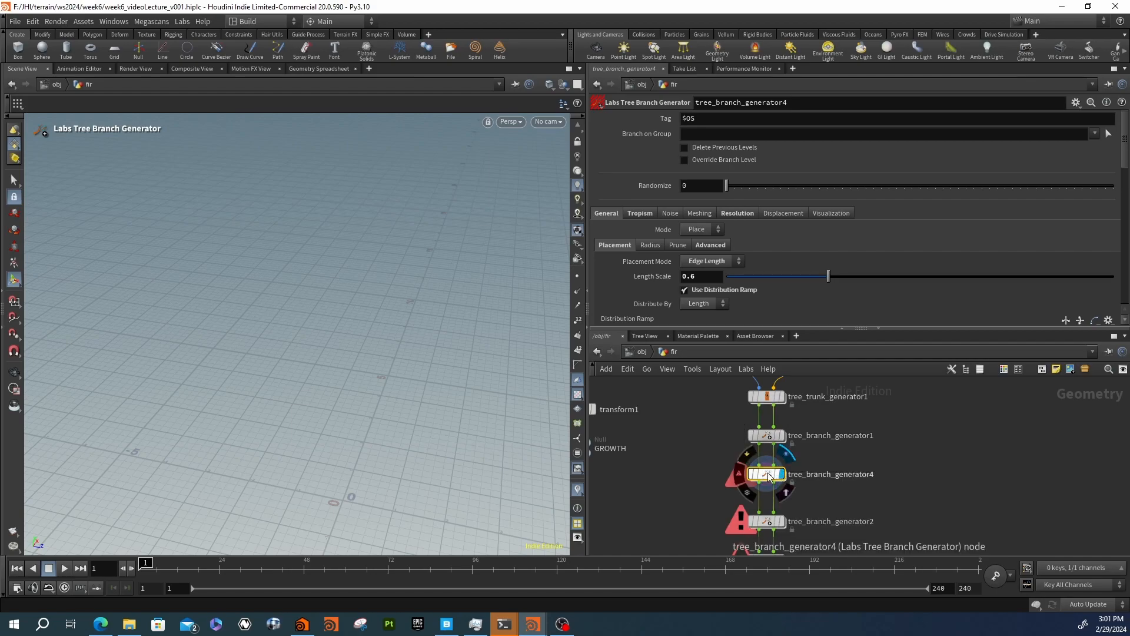
left_click_drag(769, 476, 899, 422)
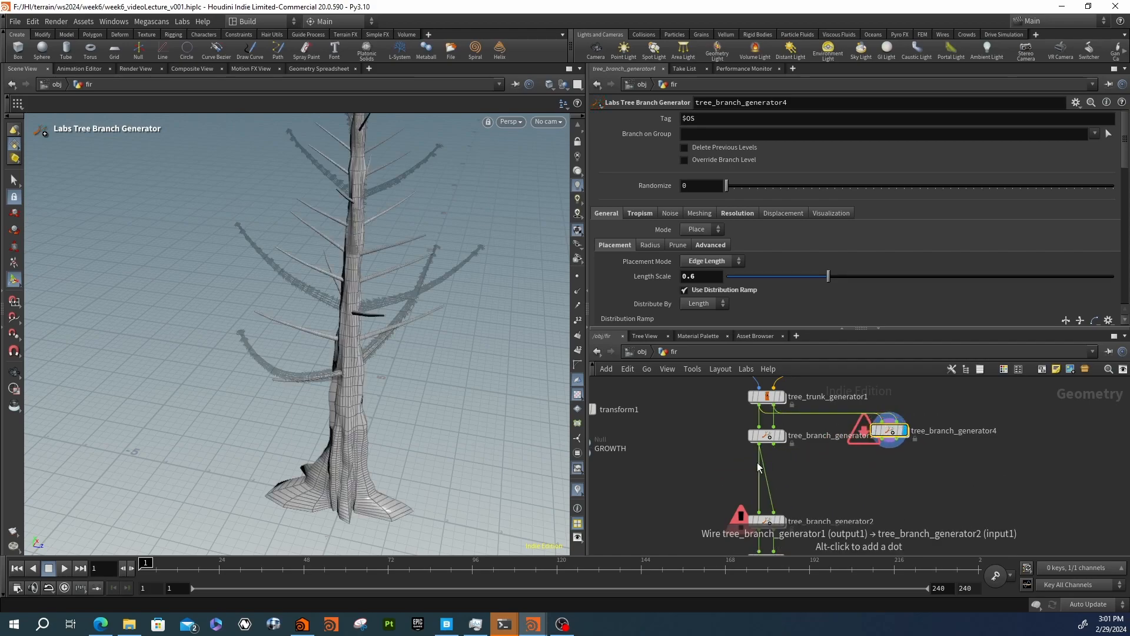
Add a Merge node combining the first outputs of tree_branch_generator1 and tree_branch_generator4
left_click_drag(774, 446, 776, 505)
key("Tab")
type("merge")
key("Return")
left_click(810, 484)
left_click_drag(759, 444, 880, 450)
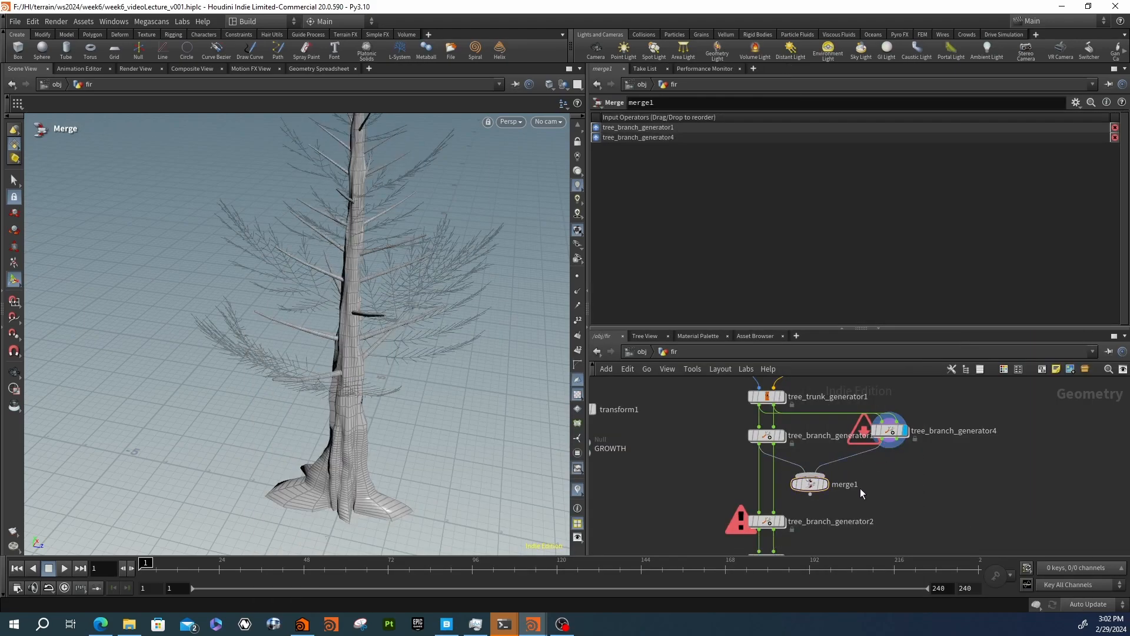
Duplicate the merge node, wire the copy to the second outputs of tree_branch_generator1 and tree_branch_generator4, and display each merge
key("ctrl+c")
key("ctrl+v")
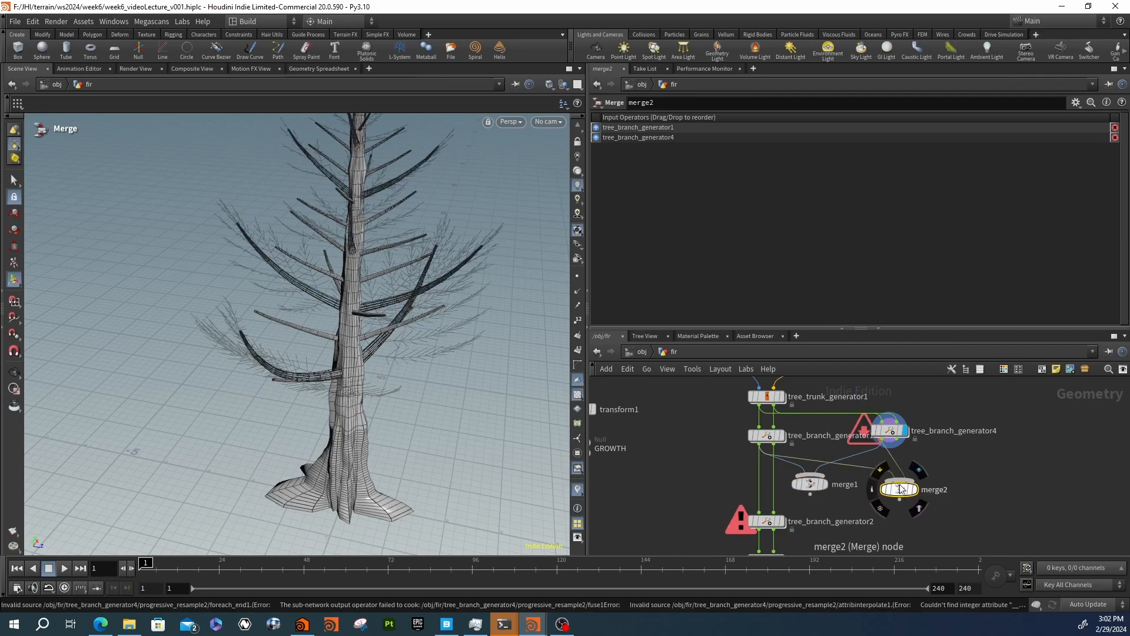
left_click(895, 478)
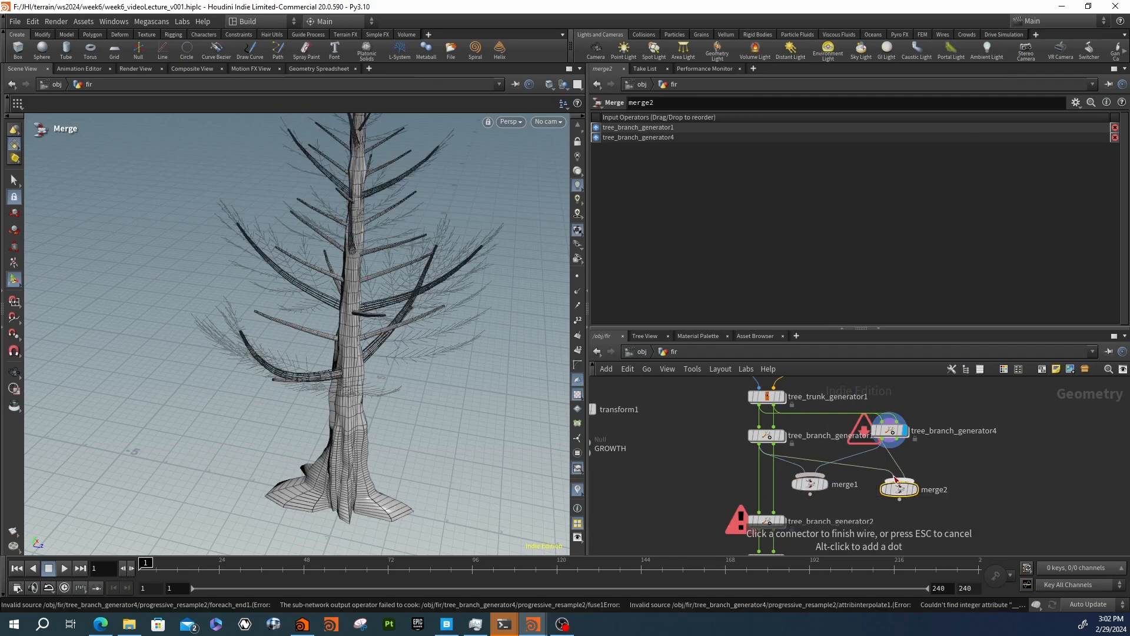
left_click(775, 444)
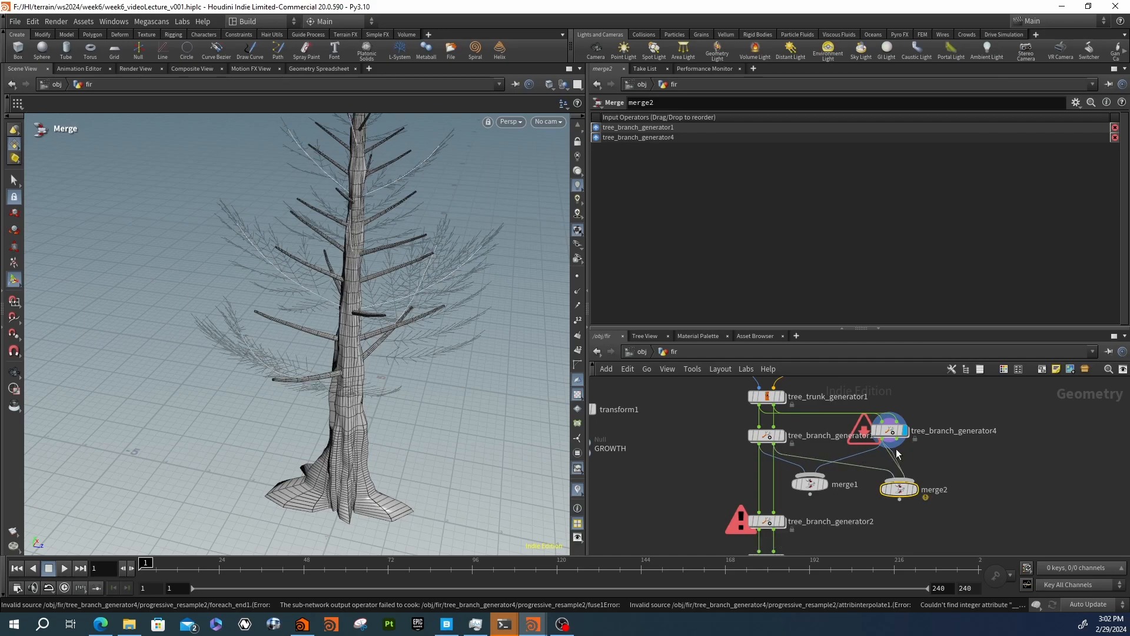
double_click(839, 522)
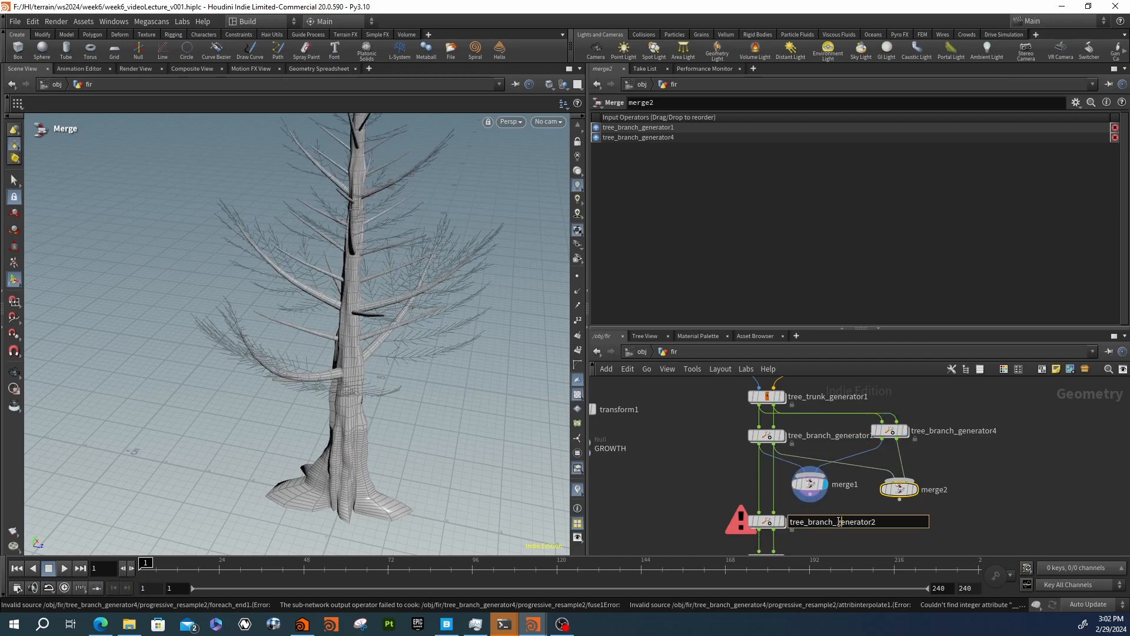
left_click(836, 538)
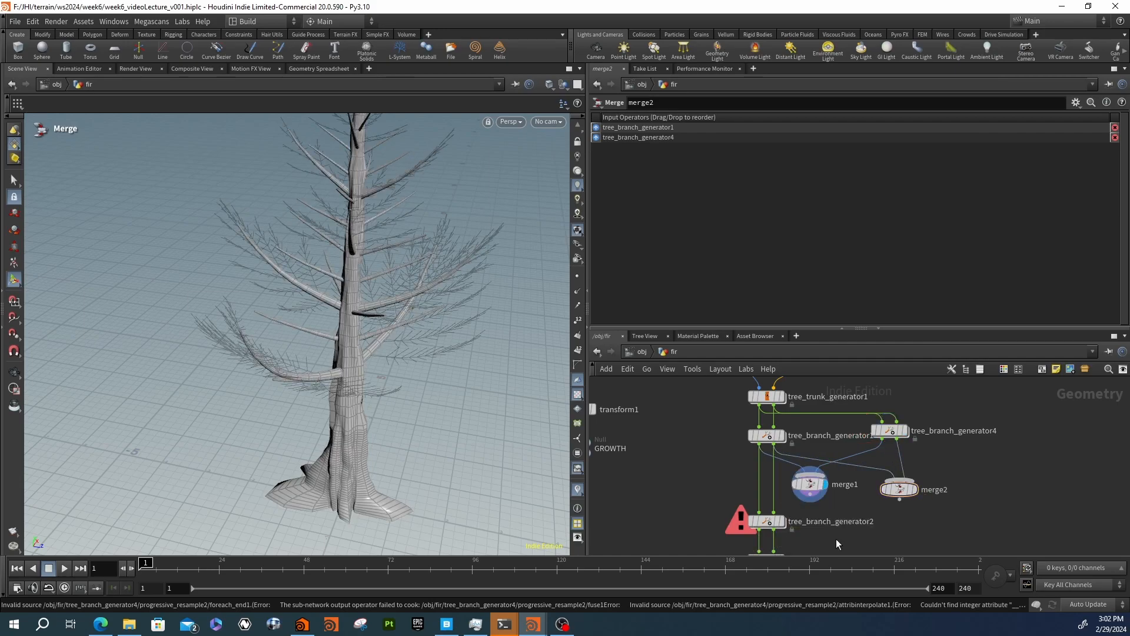
left_click(916, 494)
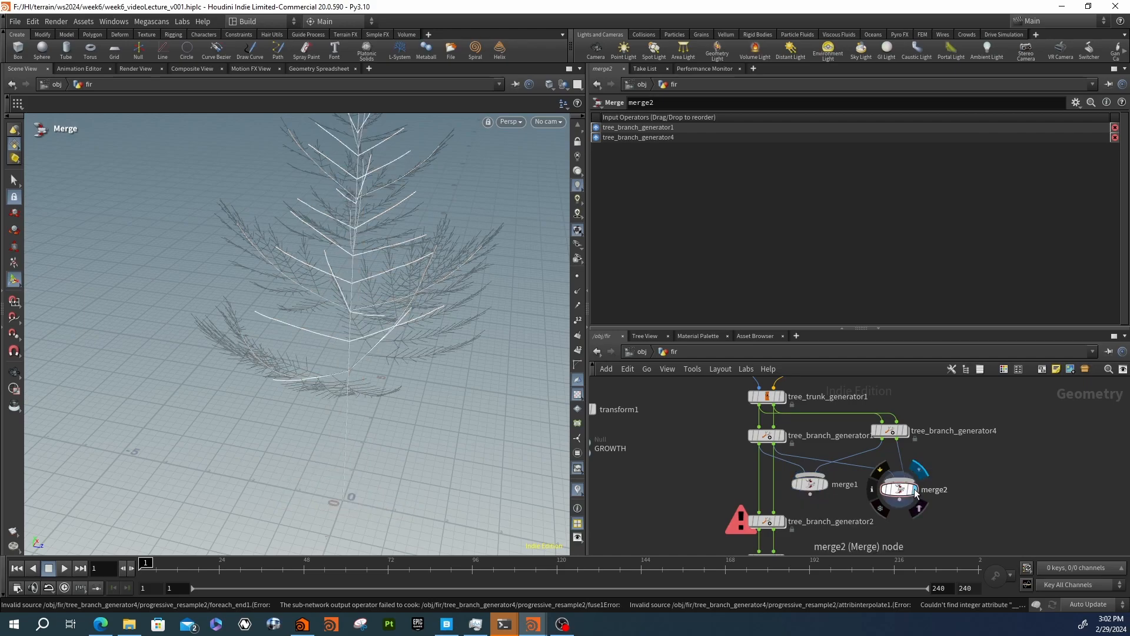
Wire merge1 and merge2 into the two inputs of tree_branch_generator2 and display that generator's tree
left_click_drag(810, 496, 900, 500)
left_click(782, 521)
left_click_drag(353, 312, 330, 275, "alt")
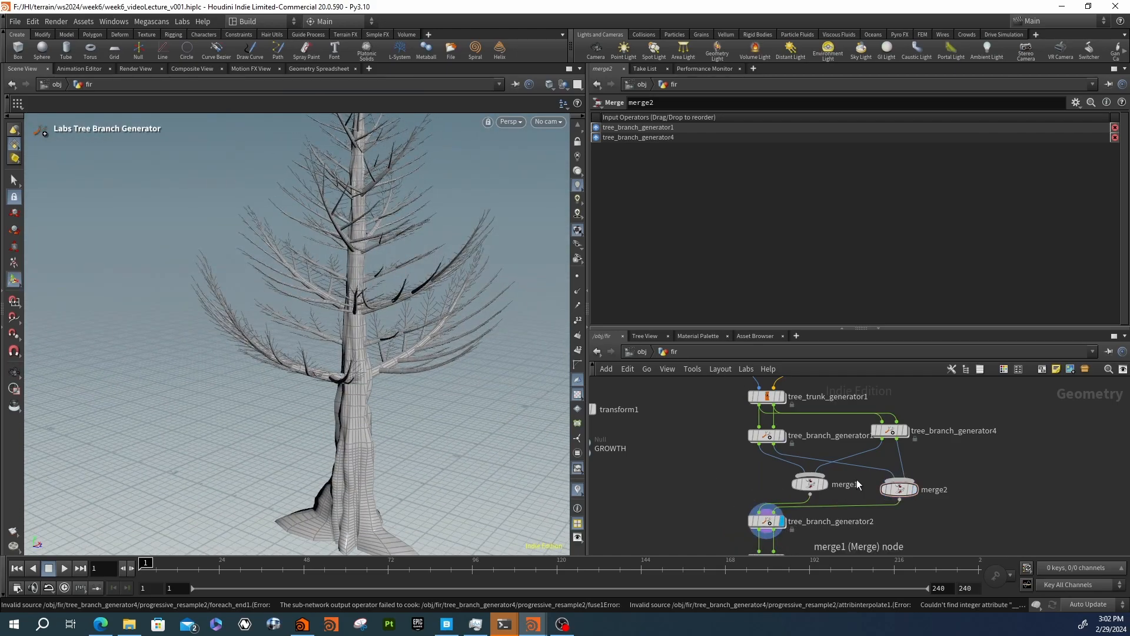
Delete both merge nodes, rewire tree_branch_generator4 to the two outputs of tree_branch_generator1, and display it
left_click_drag(769, 472, 924, 497)
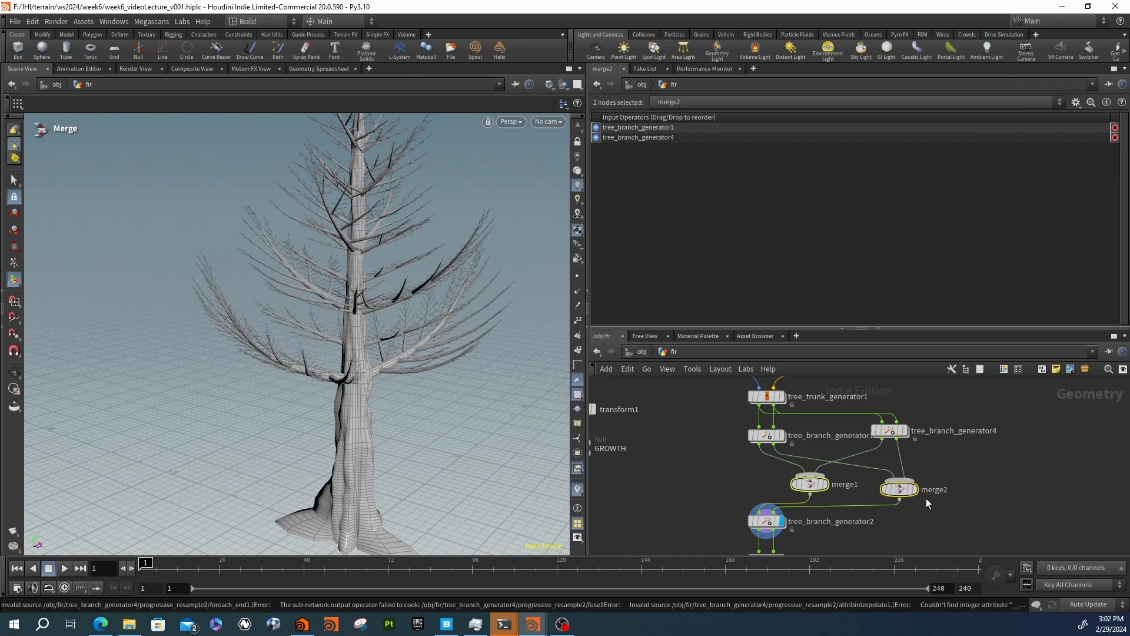
key("Delete")
left_click_drag(907, 430, 870, 468)
left_click_drag(957, 492, 760, 450)
left_click(822, 479)
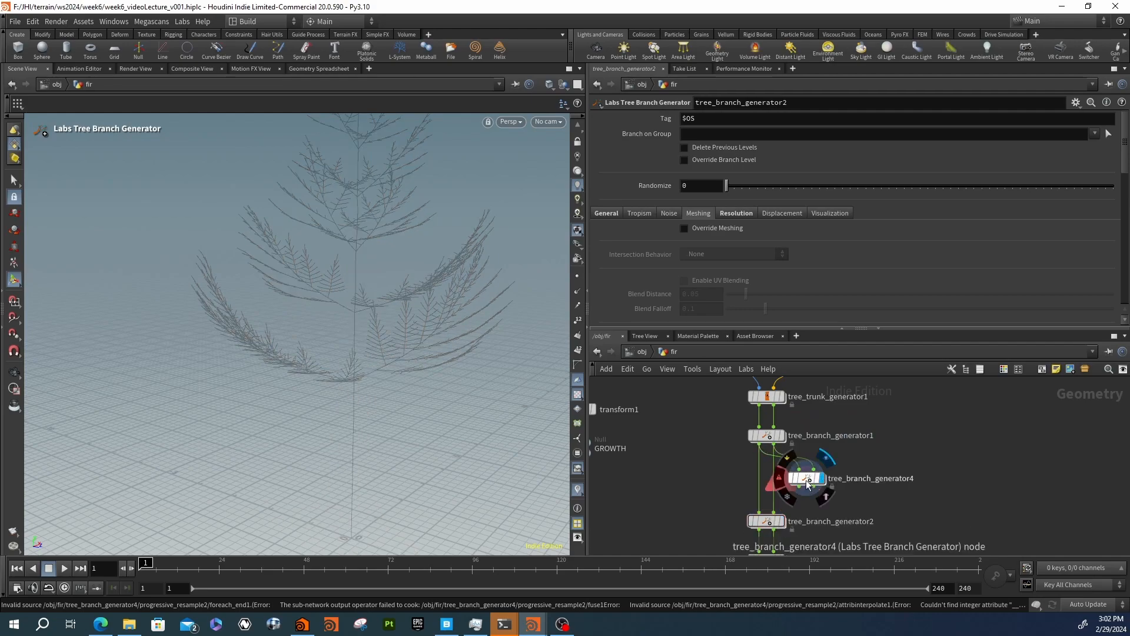
Set Branch on Group of tree_branch_generator4 to tree_trunk_generator1
left_click(807, 479)
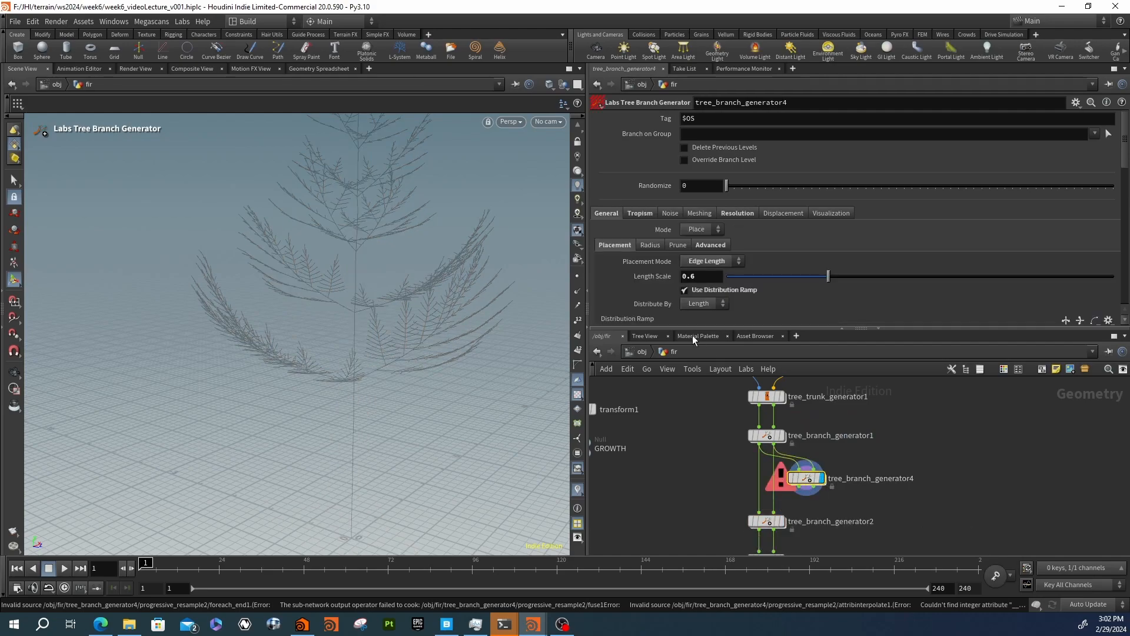
left_click(1095, 134)
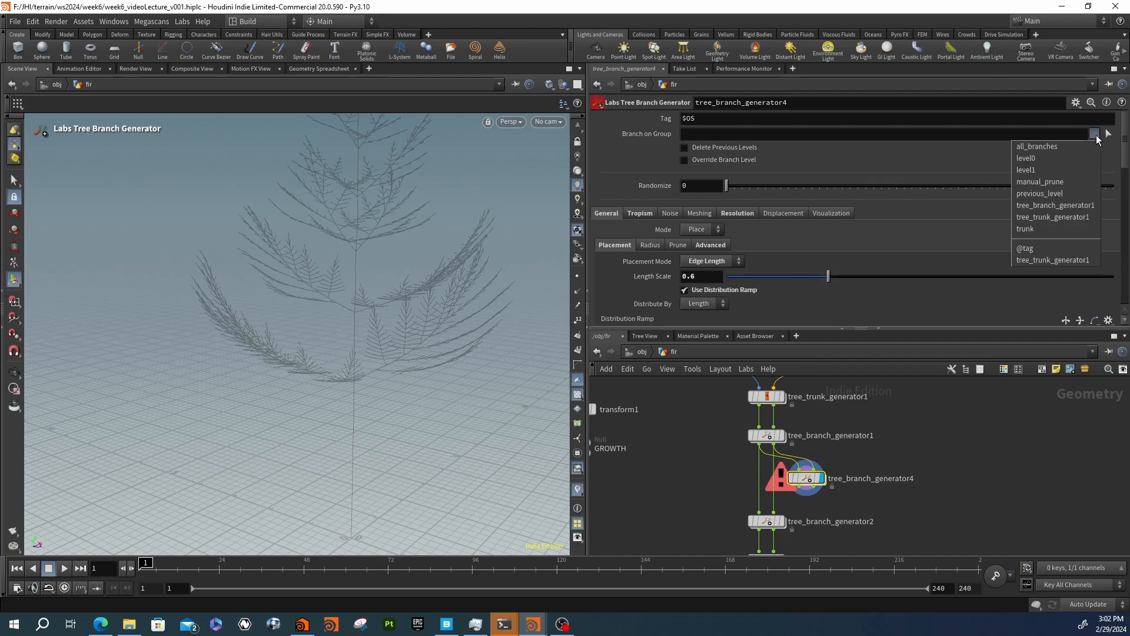
left_click(1043, 218)
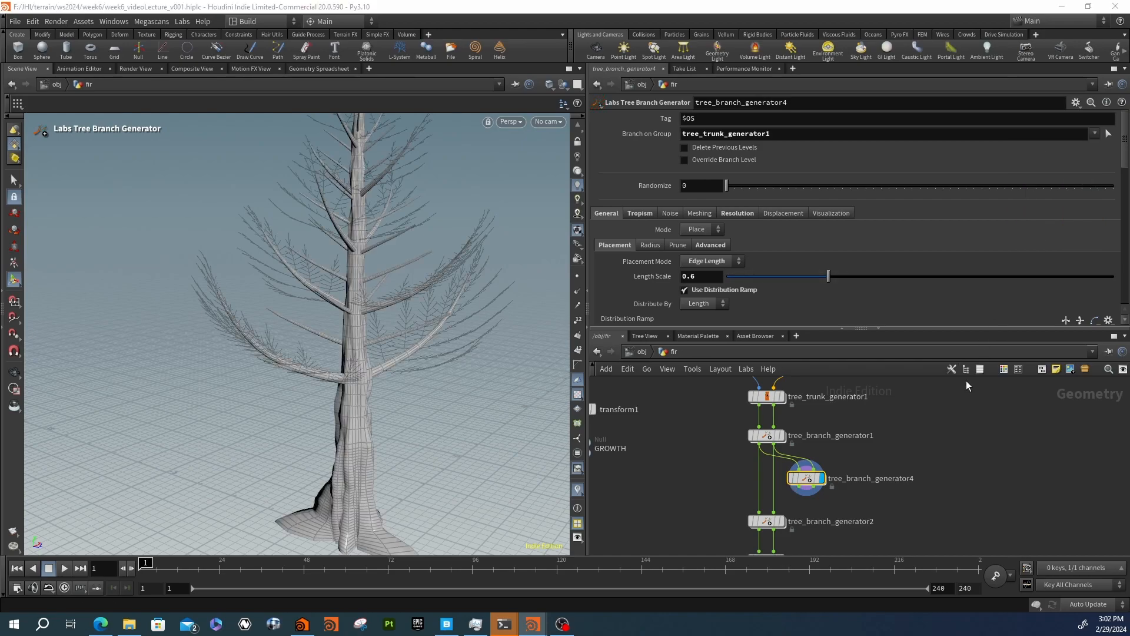
Insert tree_branch_generator4 into the chain between tree_branch_generator1 and tree_branch_generator2 and inspect the tree from several angles
mouse_move(800, 490)
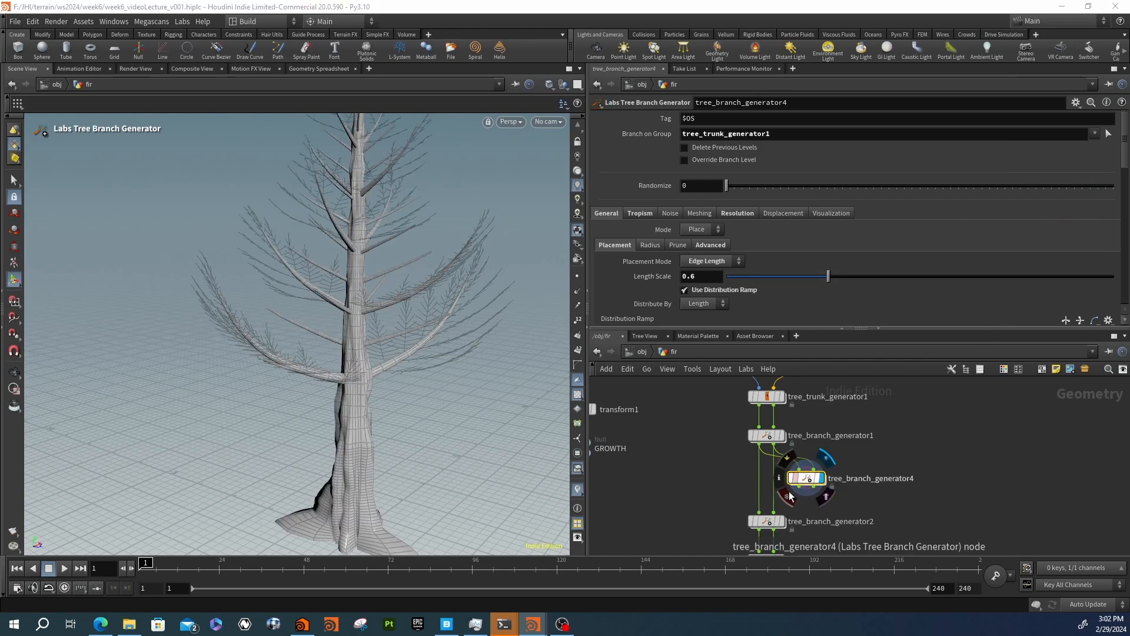
left_click_drag(799, 489, 771, 478)
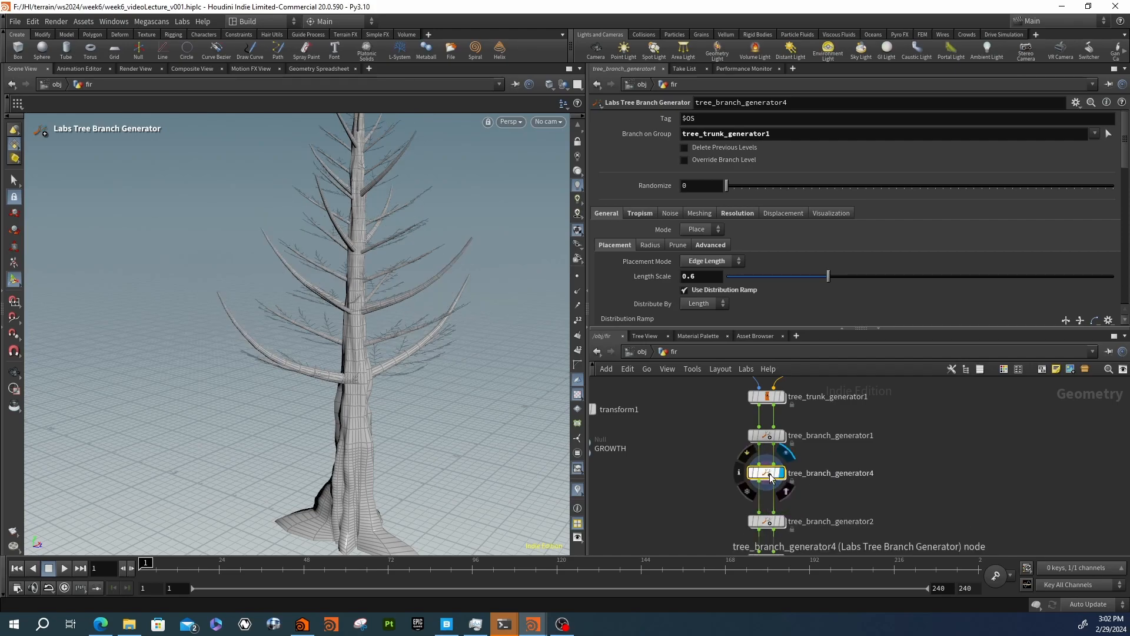
left_click_drag(391, 337, 460, 302, "alt")
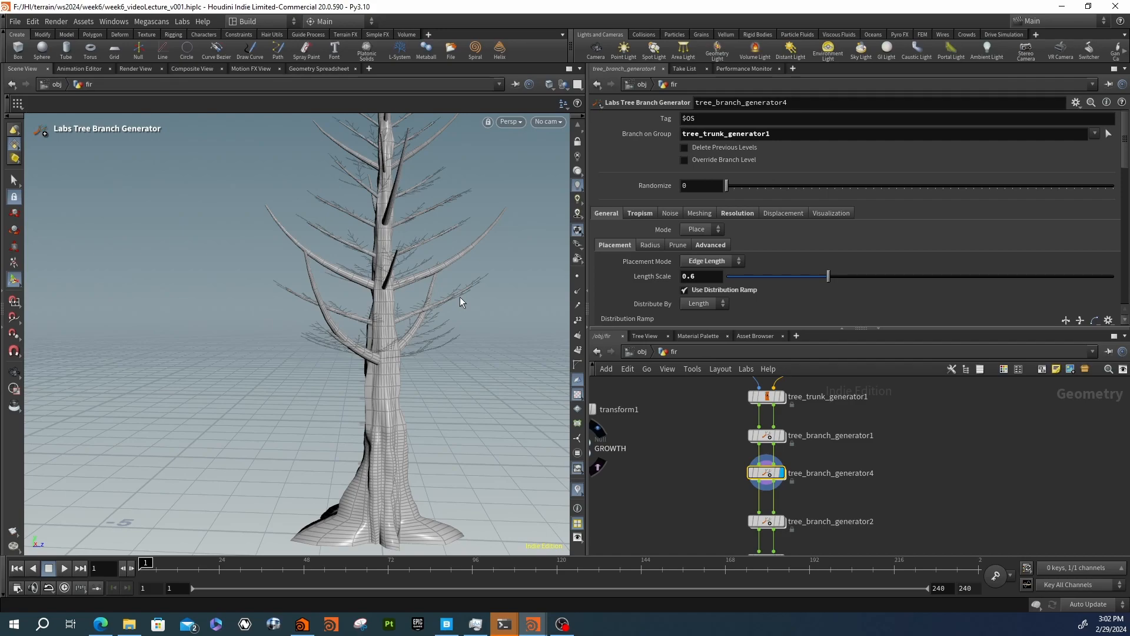
left_click_drag(366, 318, 386, 351, "alt")
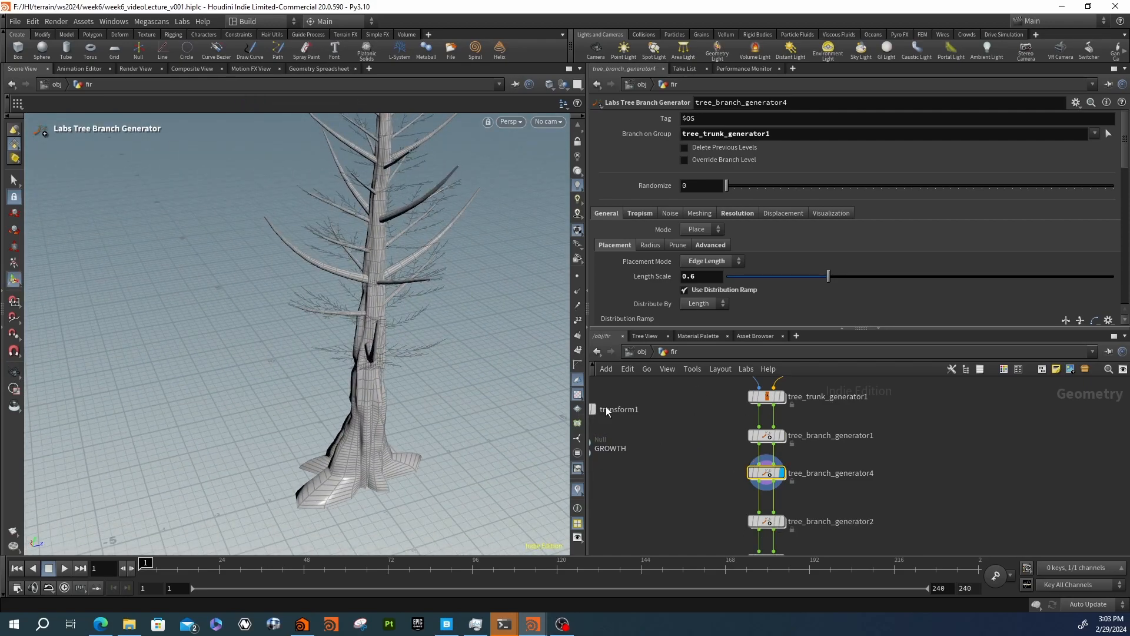
left_click_drag(524, 353, 380, 246, "alt")
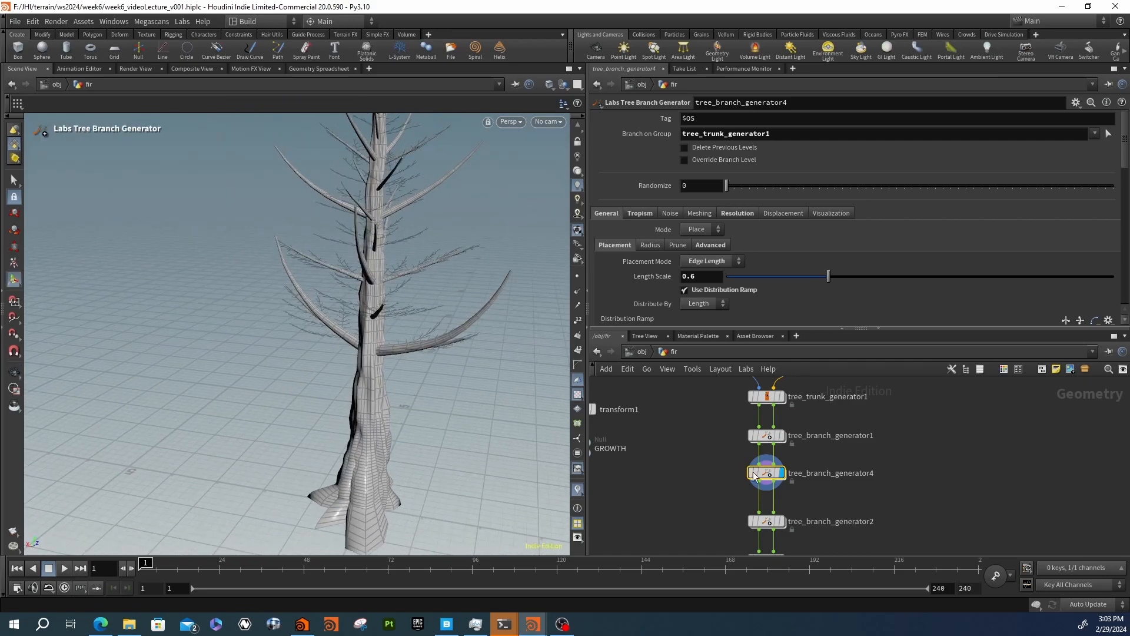
Display the output of tree_branch_generator2 and examine how its branches grow on the tree
left_click_drag(473, 206, 511, 256, "alt")
scroll(406, 247, "down", 3)
scroll(512, 256, "up", 4)
middle_click_drag(806, 483, 817, 448)
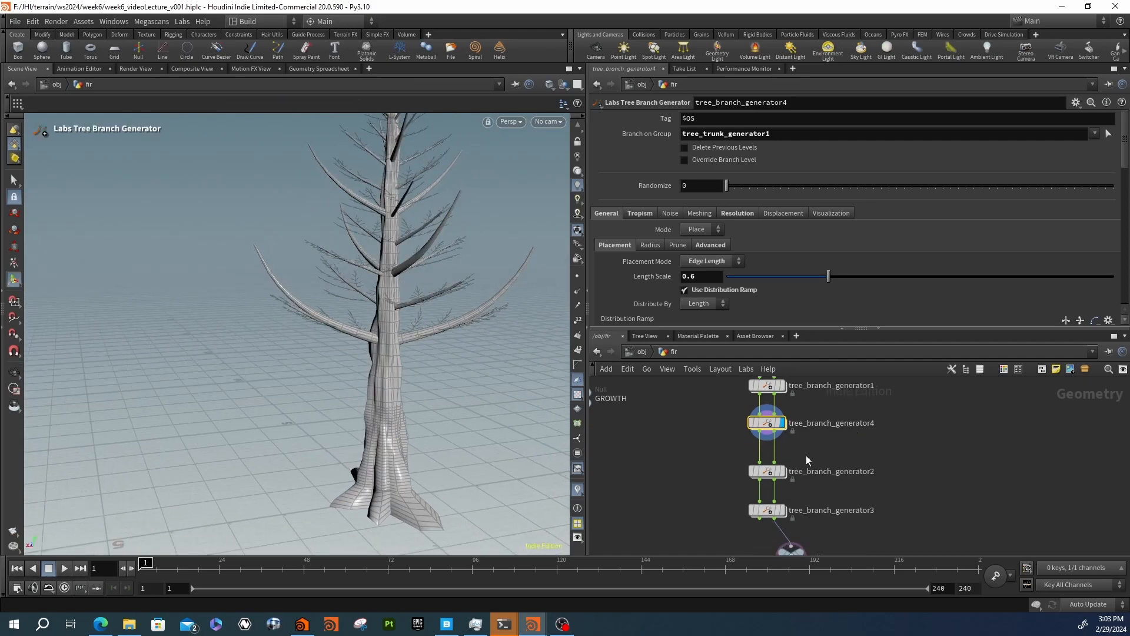
left_click(783, 472)
mouse_move(411, 323)
left_mouse_down("alt")
mouse_move(426, 391)
mouse_move(483, 338)
mouse_move(399, 320)
left_mouse_up("alt")
scroll(479, 337, "up", 3)
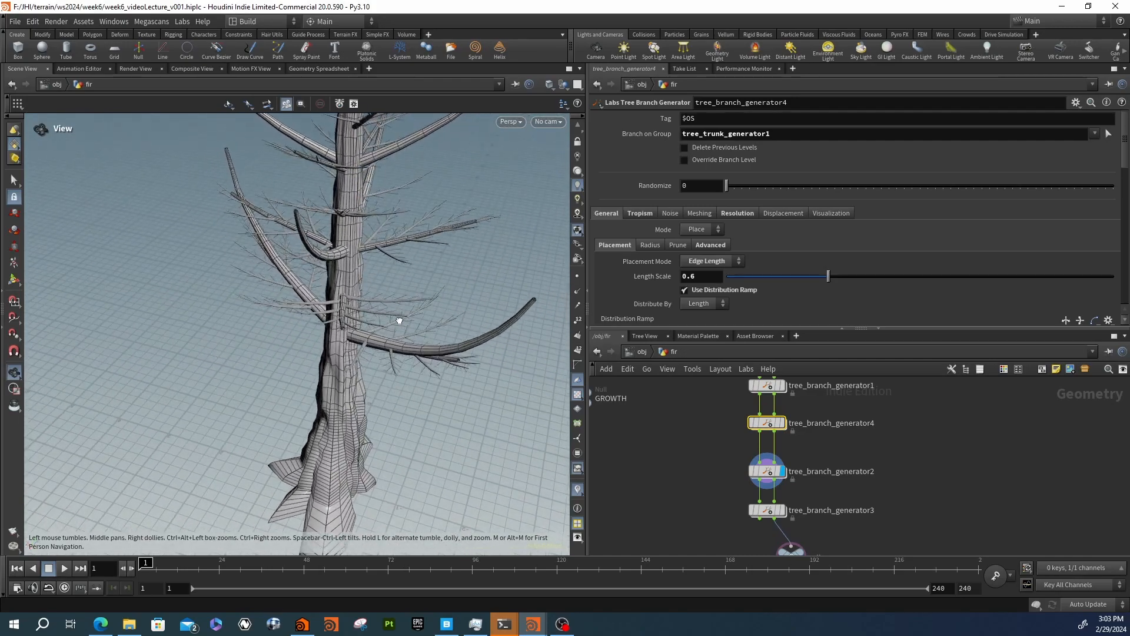
left_click(760, 414)
left_click_drag(412, 323, 454, 383, "alt")
left_click_drag(381, 313, 321, 293, "alt")
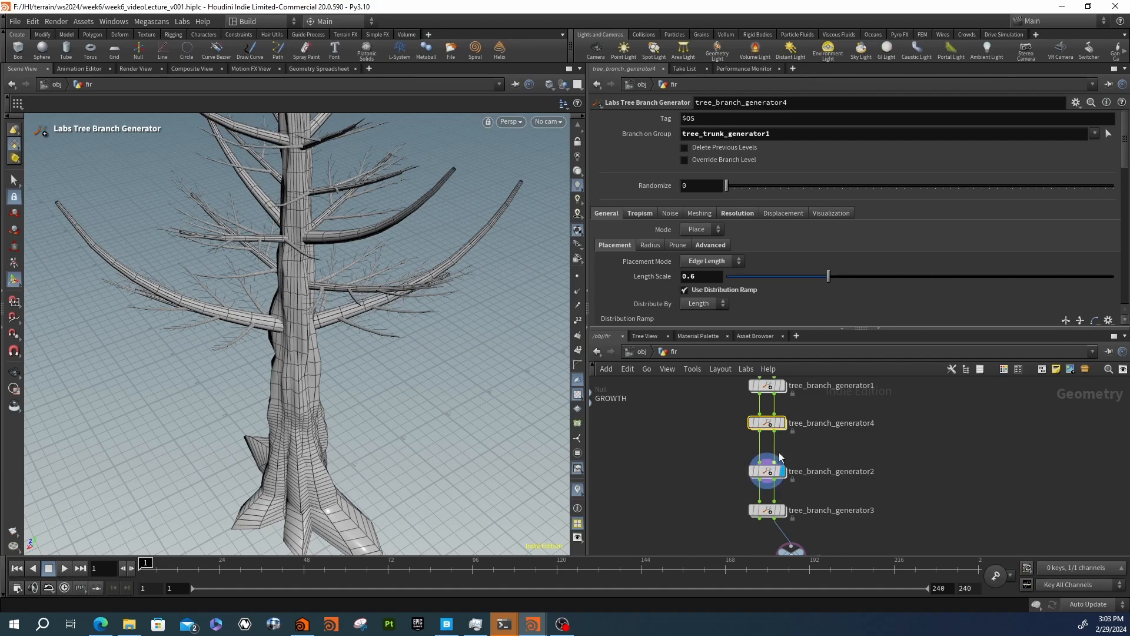
Set Branch on Group of tree_branch_generator2 to tree_branch_generator1 and tree_branch_generator4
left_click_drag(773, 474, 772, 459)
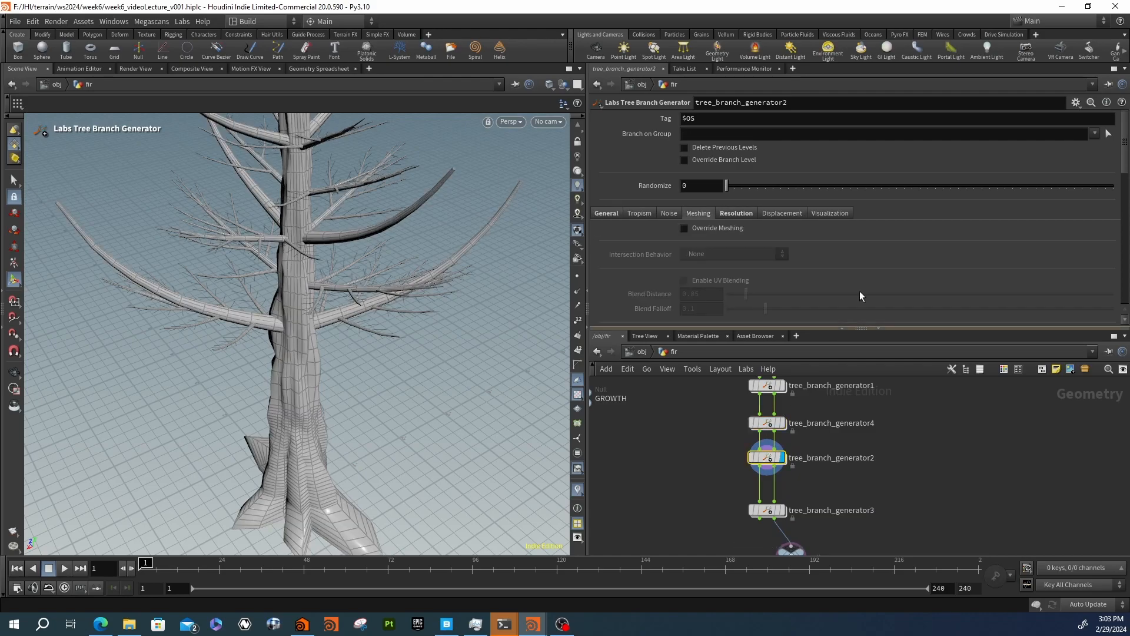
left_click(1094, 134)
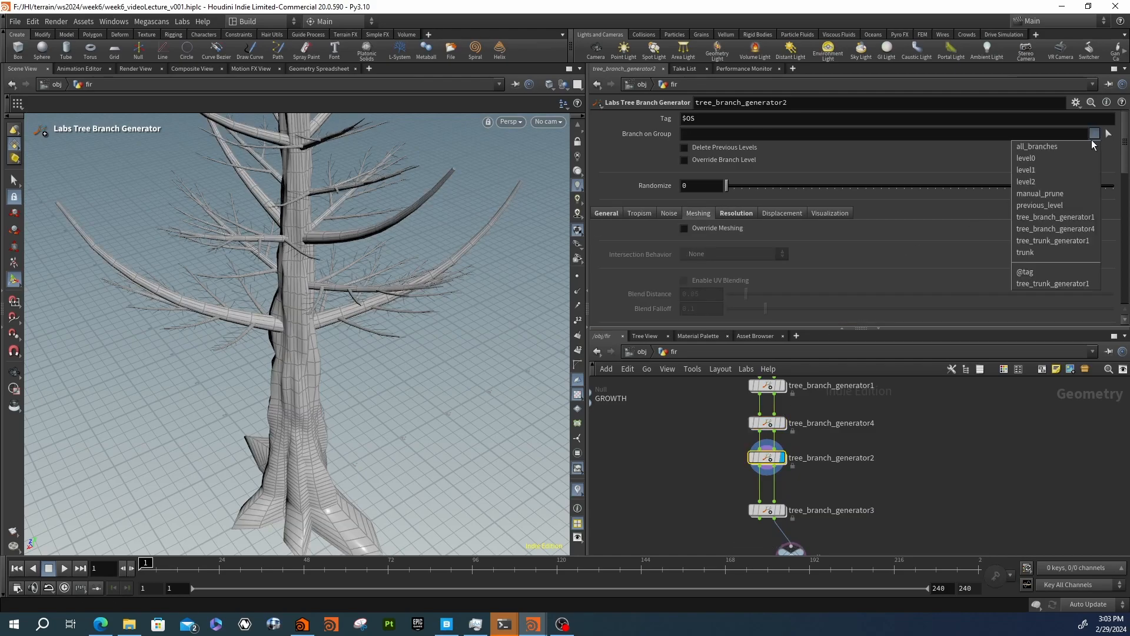
left_click(1086, 218)
left_click(1096, 134)
left_click(1080, 229)
left_click_drag(341, 318, 482, 294, "alt")
middle_click_drag(827, 452, 814, 478)
left_click_drag(405, 297, 407, 330, "alt")
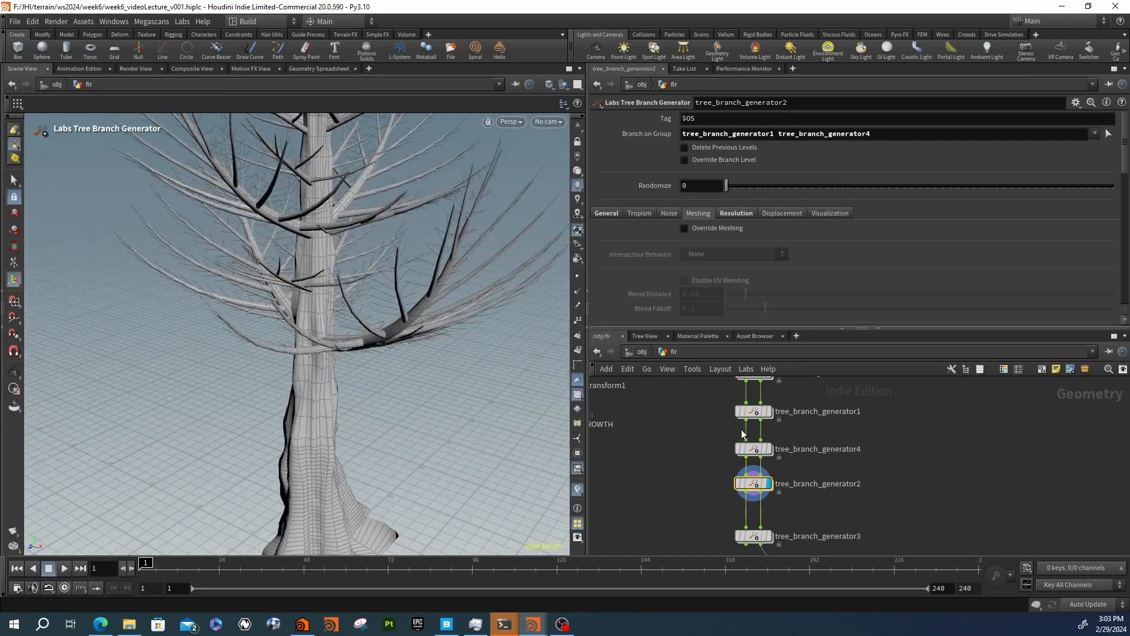
Display tree_branch_generator4 and try several Randomize seeds, settling on 9
left_click(755, 448)
left_click_drag(746, 185, 789, 187)
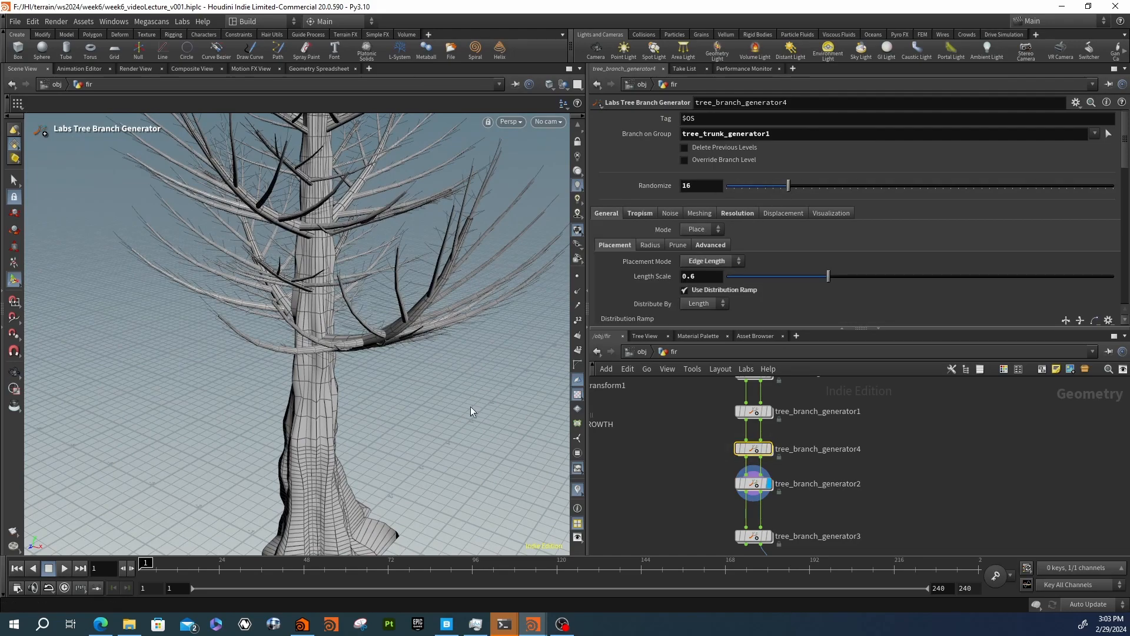
left_click_drag(348, 394, 372, 364, "alt")
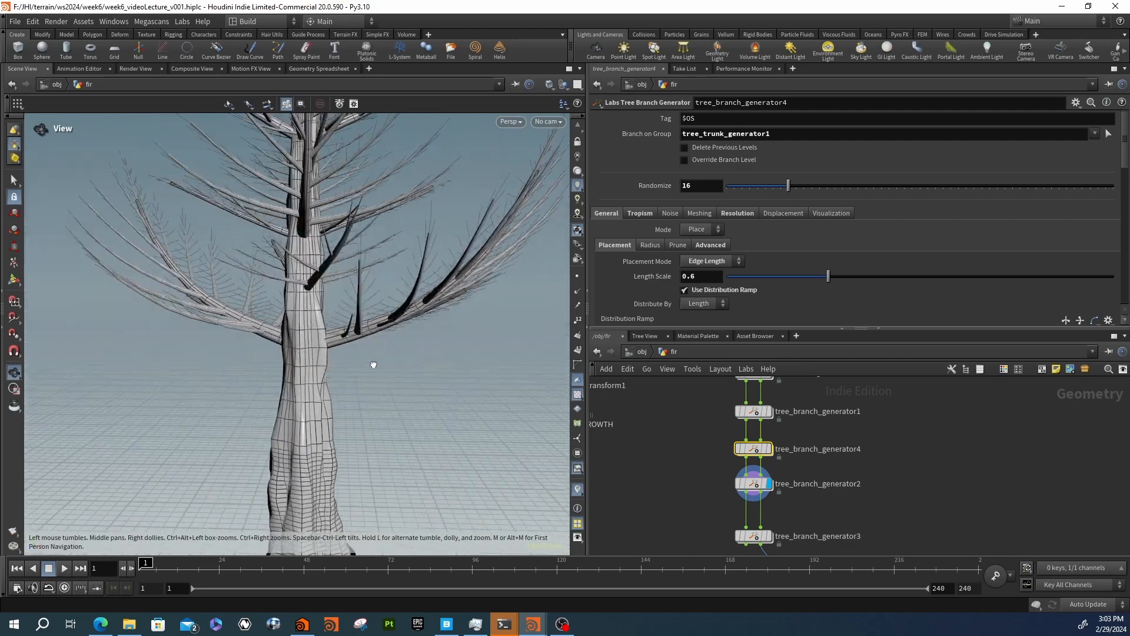
left_click(768, 449)
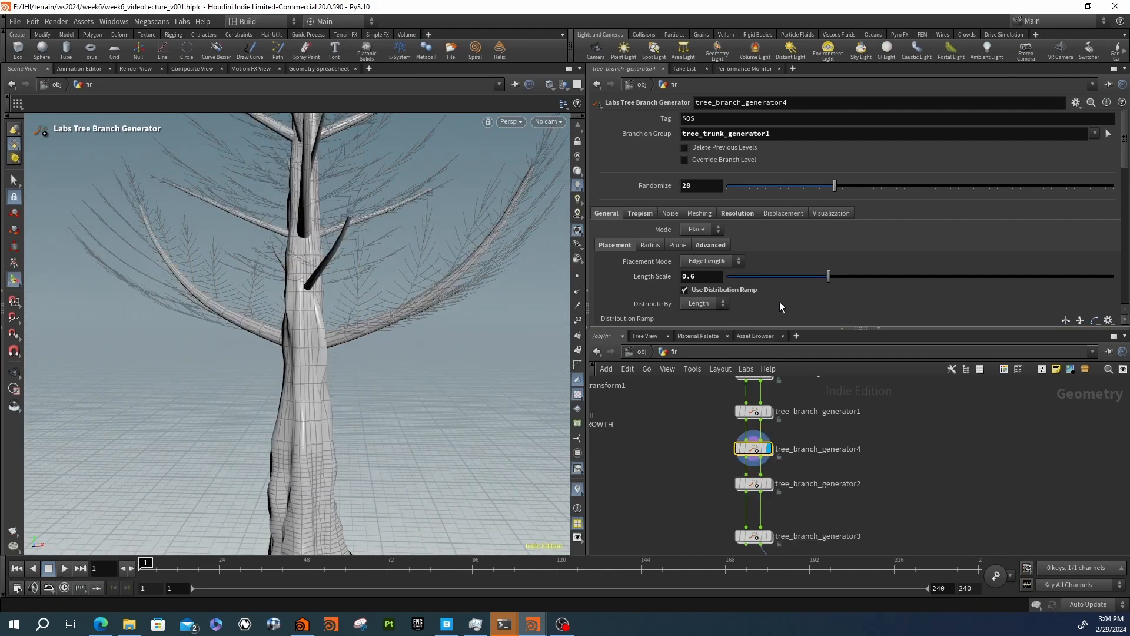
left_click_drag(404, 315, 339, 281, "alt")
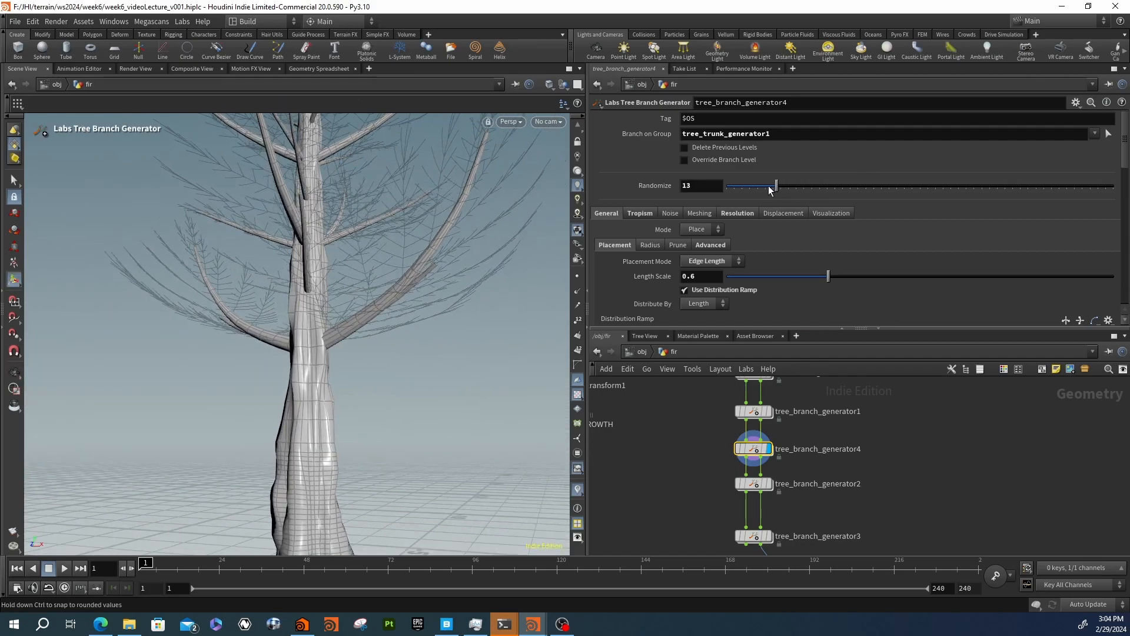
left_click_drag(925, 189, 857, 186)
left_click(999, 186)
left_click_drag(306, 269, 406, 235, "alt")
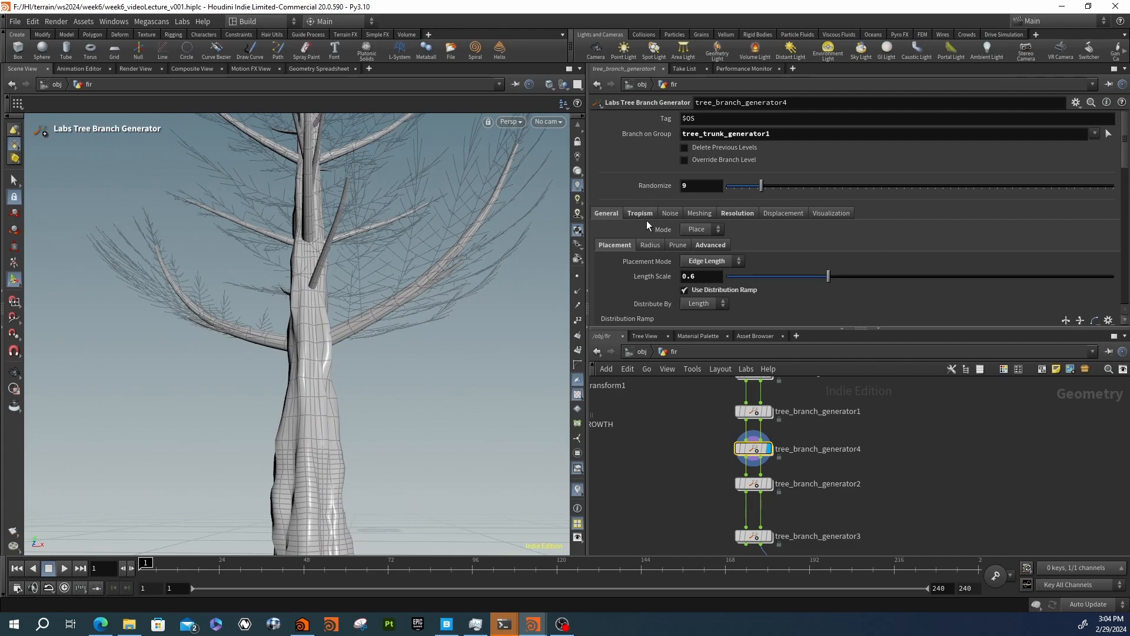
Move point 2 of tree_branch_generator4's Length Ramp to position 0.31
scroll(628, 276, "down", 8)
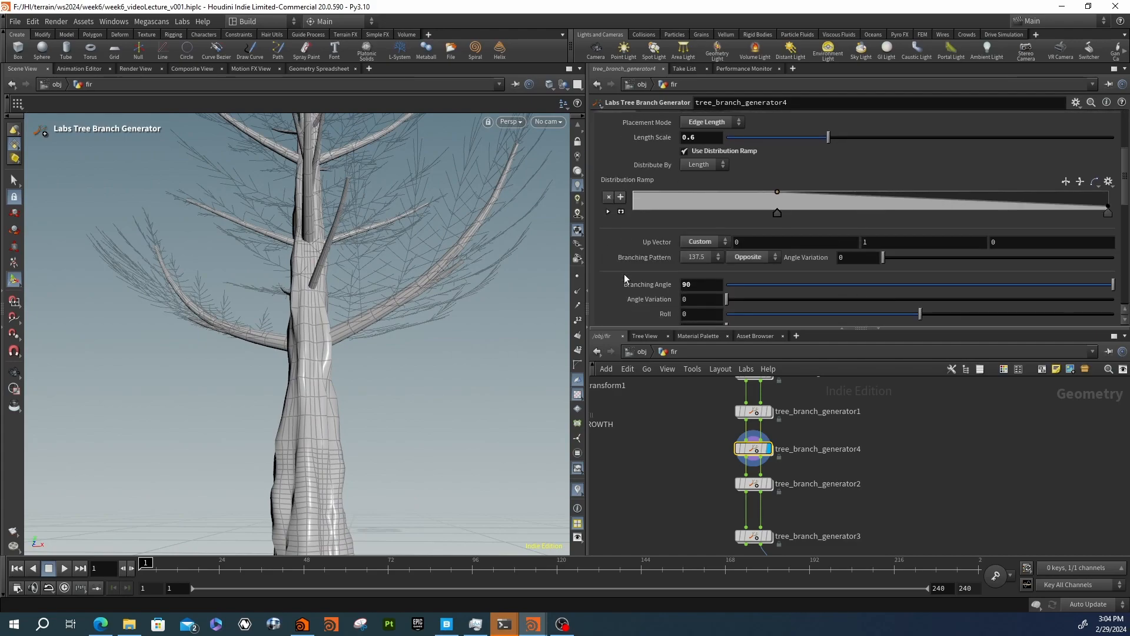
scroll(624, 275, "down", 8)
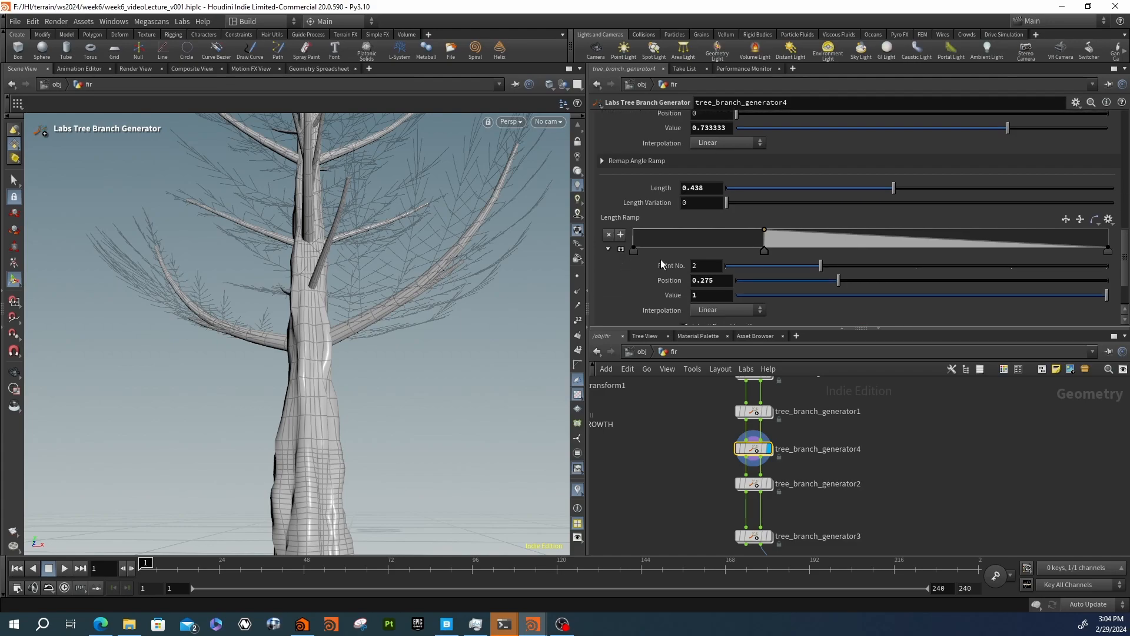
left_click_drag(837, 278, 857, 278)
key("Escape")
left_click_drag(379, 219, 436, 384)
middle_click_drag(436, 384, 381, 323)
left_click_drag(381, 324, 424, 341)
Display tree_branch_generator2 and examine the secondary branches along the trunk from several angles
middle_click_drag(641, 489, 626, 444)
left_click(754, 439)
left_click_drag(353, 350, 260, 373)
right_click_drag(260, 373, 488, 312)
left_click_drag(488, 312, 402, 308)
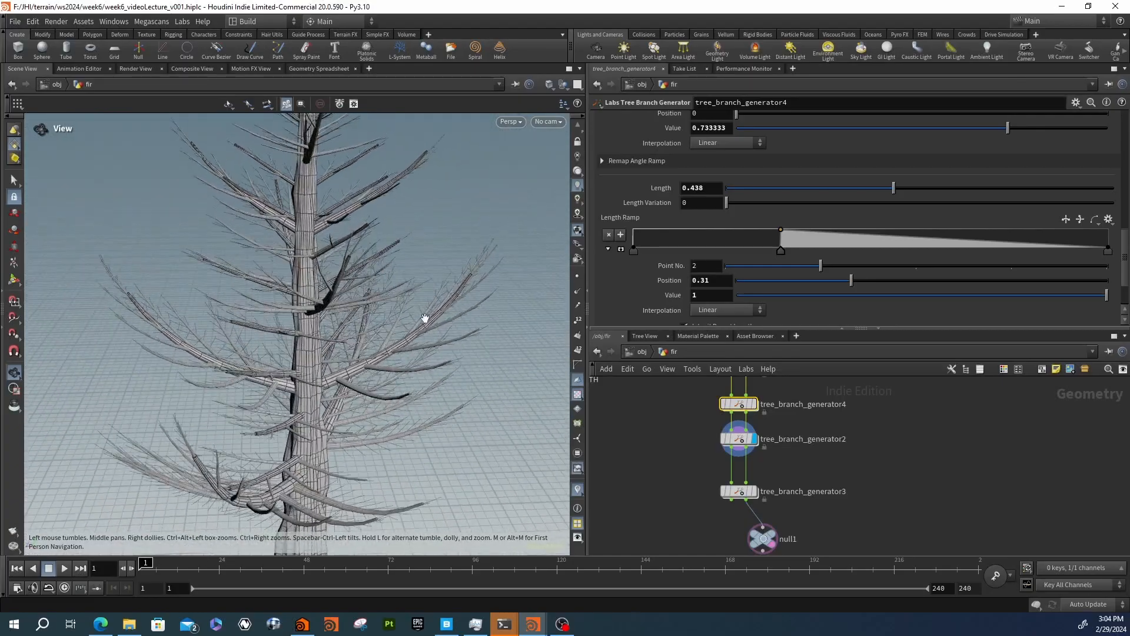
left_click_drag(377, 380, 426, 427, "alt")
right_click_drag(324, 401, 442, 370, "alt")
left_click_drag(320, 343, 334, 371, "alt")
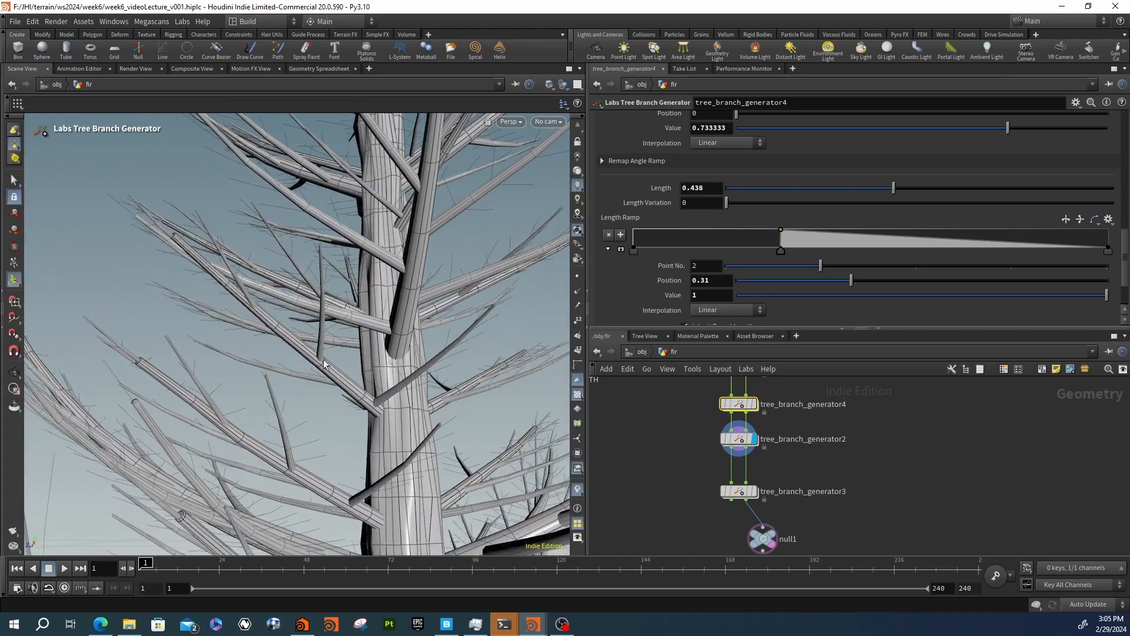
right_click_drag(383, 381, 253, 377, "alt")
left_click_drag(330, 353, 364, 428, "alt")
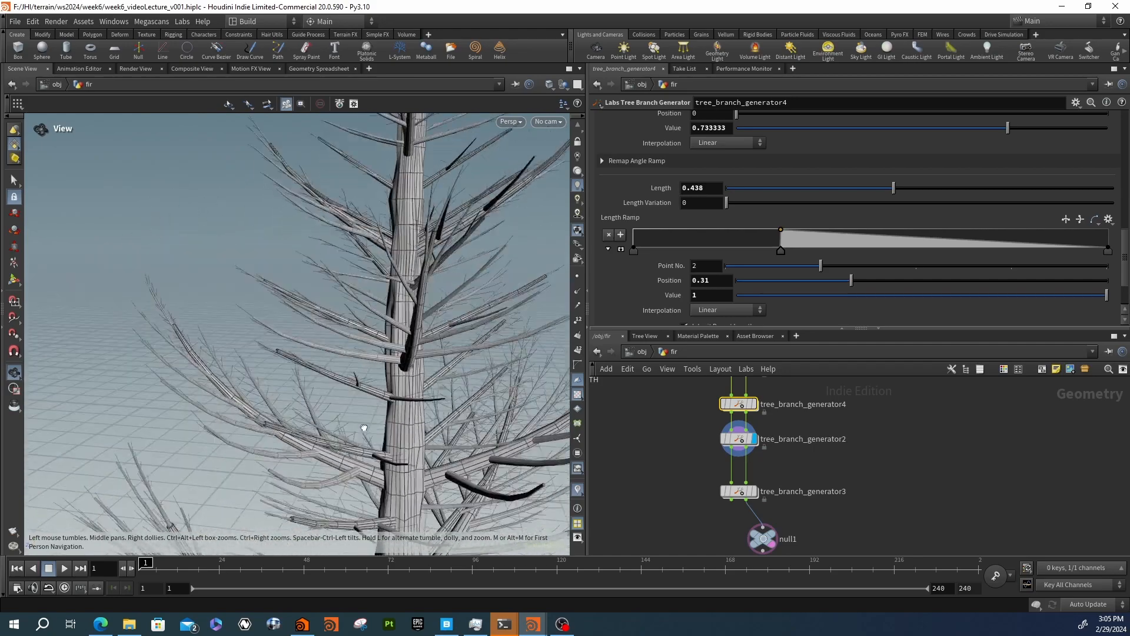
right_click_drag(364, 428, 321, 425, "alt")
Display tree_branch_generator3 and examine the finest twigs up close
left_click(755, 492)
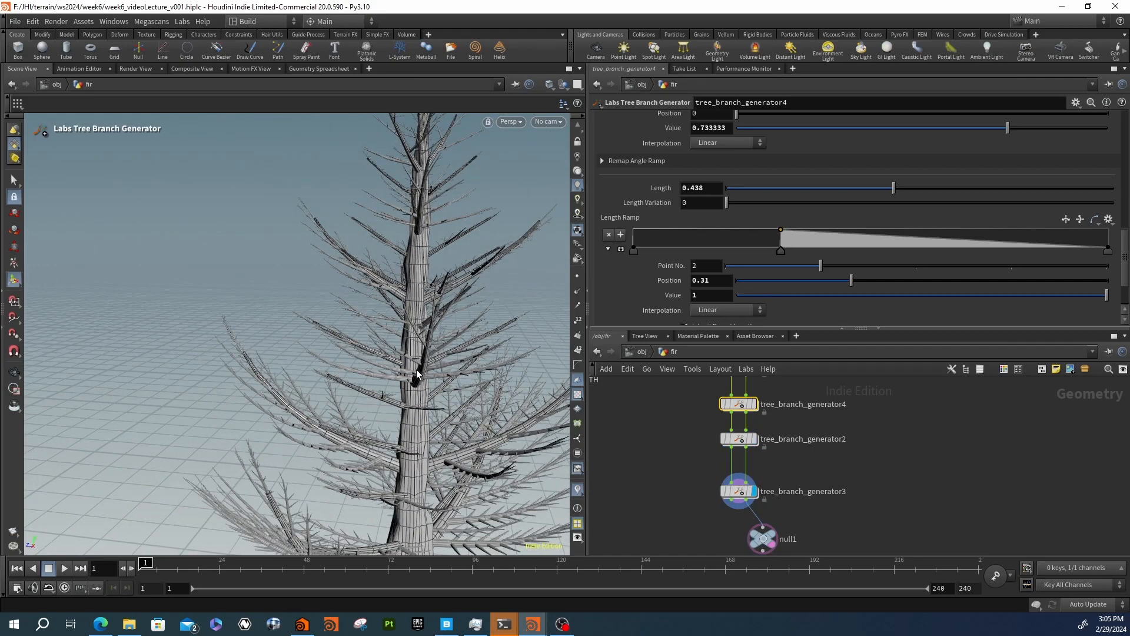
right_click_drag(477, 383, 396, 384, "alt")
middle_click_drag(396, 383, 274, 348, "alt")
left_click_drag(335, 348, 421, 409, "alt")
right_click_drag(377, 409, 306, 406, "alt")
left_click_drag(305, 406, 325, 396, "alt")
right_click_drag(325, 397, 509, 386, "alt")
mouse_move(301, 368)
left_mouse_down("alt")
mouse_move(260, 378)
mouse_move(308, 335)
mouse_move(415, 318)
mouse_move(315, 361)
left_mouse_up("alt")
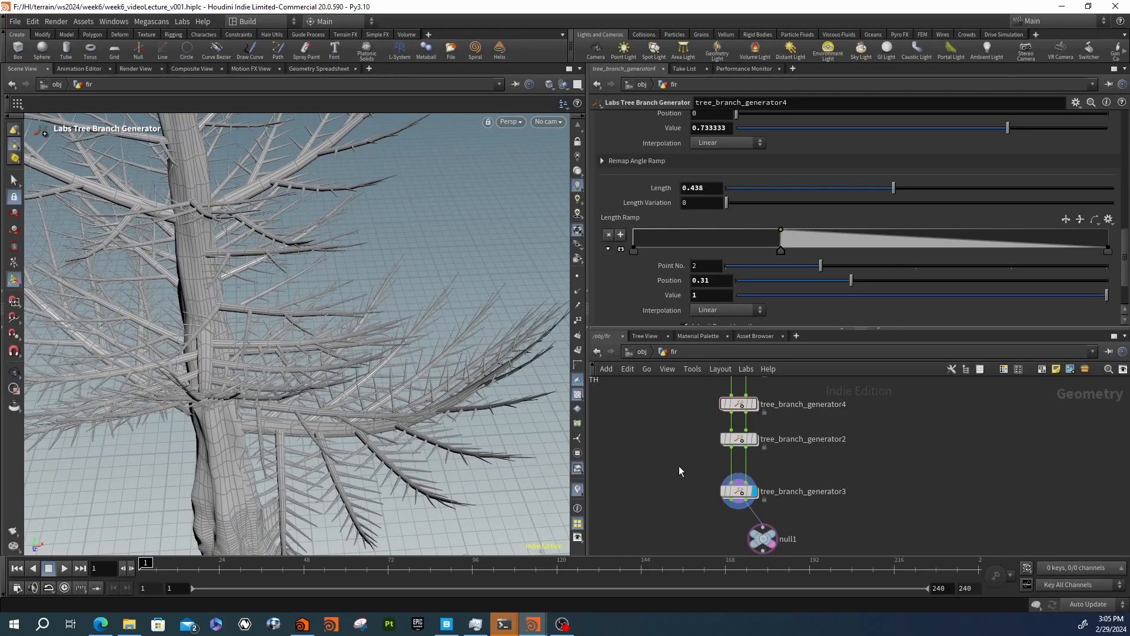
Examine the parameters of tree_branch_generator3, tree_branch_generator1 and tree_controller1 for a branch thickness control
left_click_drag(782, 498, 782, 499)
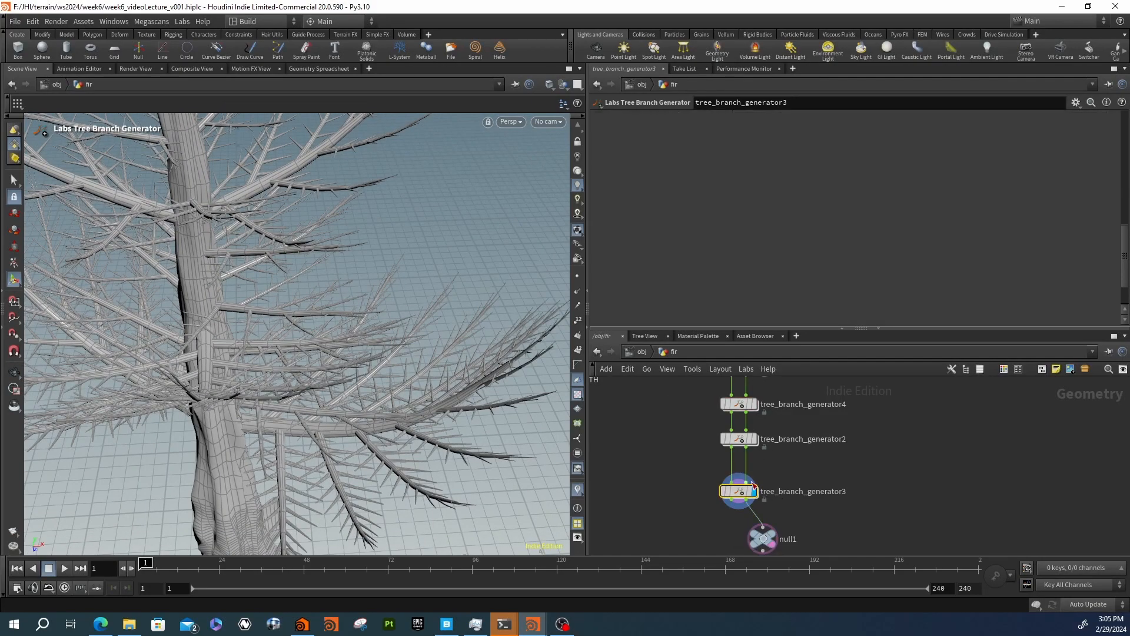
left_click_drag(465, 395, 311, 388)
middle_click_drag(678, 425, 655, 467)
scroll(667, 461, "down", 3)
scroll(666, 452, "up", 3)
left_click(766, 474)
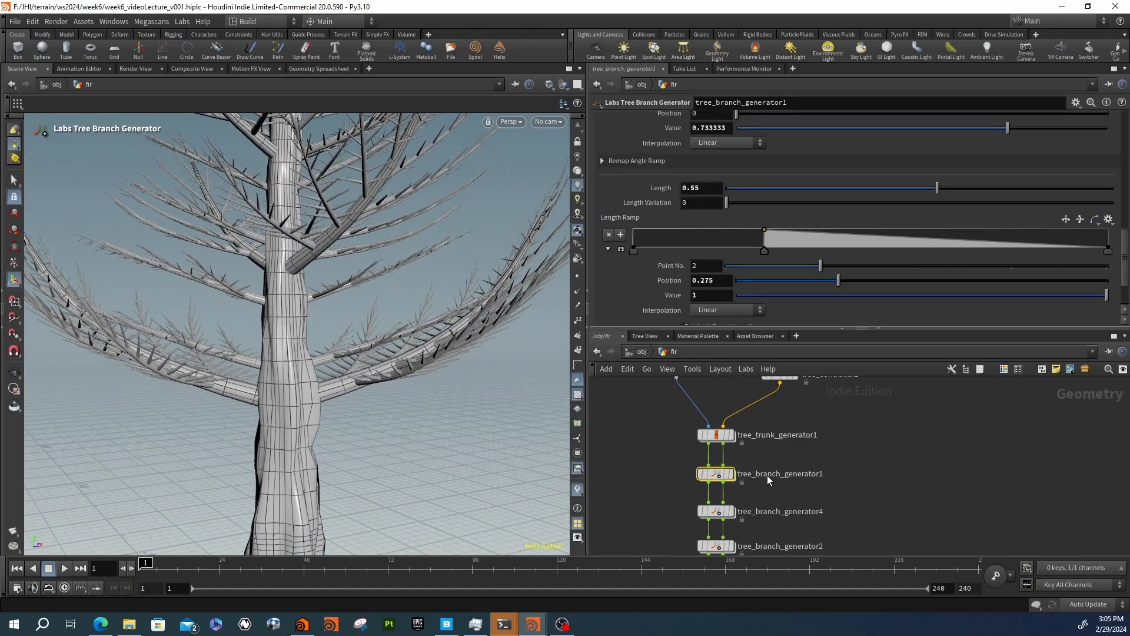
scroll(624, 193, "up", 5)
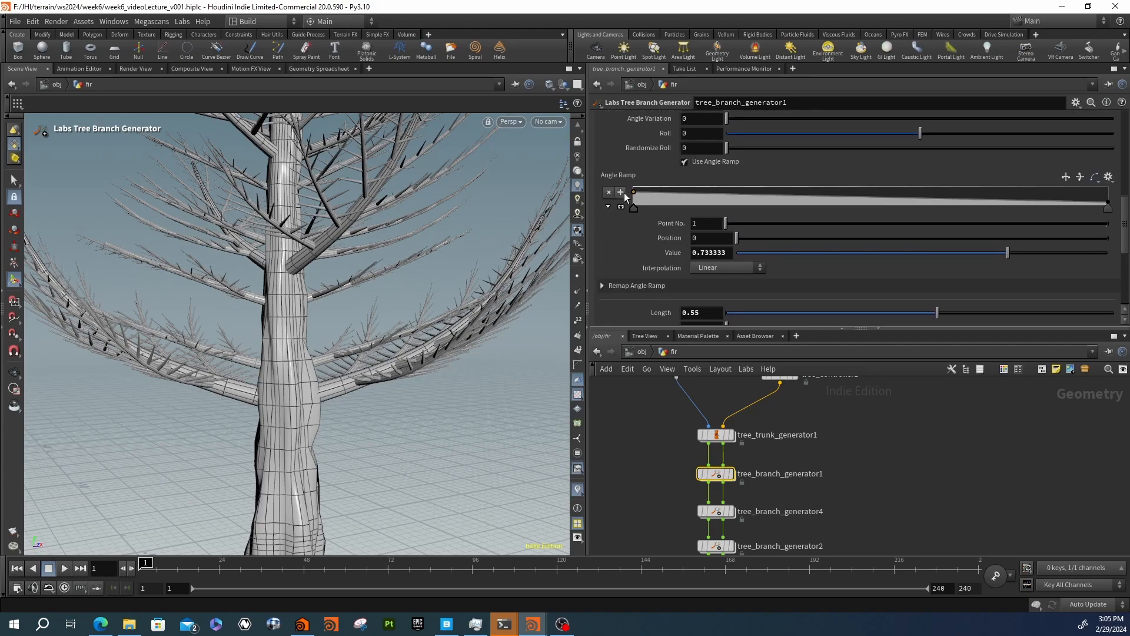
middle_click_drag(856, 407, 855, 515)
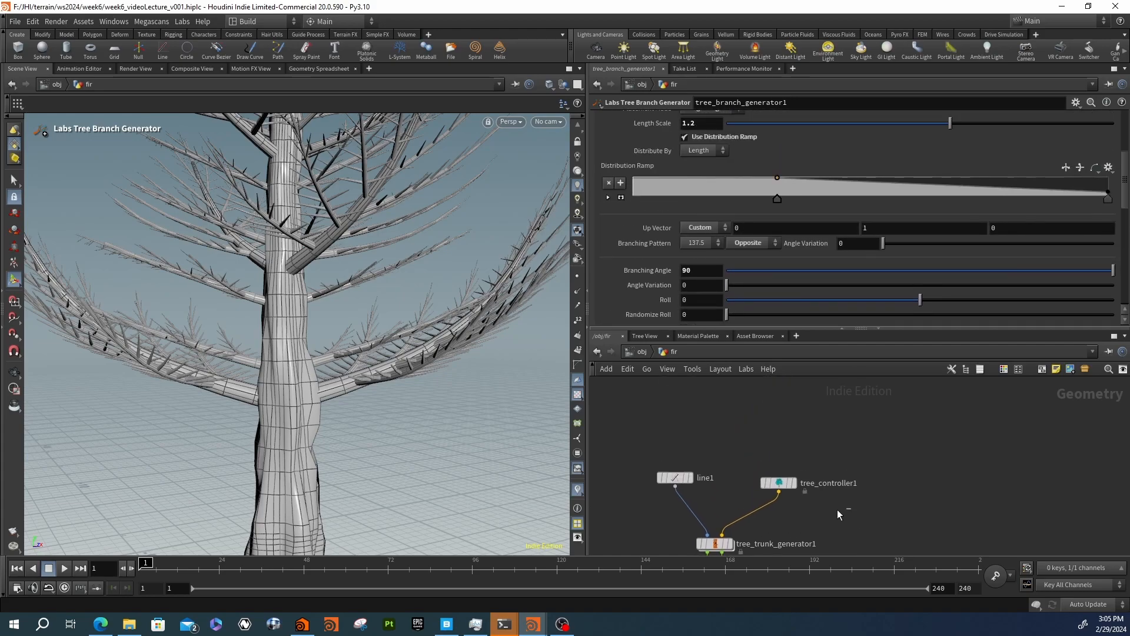
left_click(784, 483)
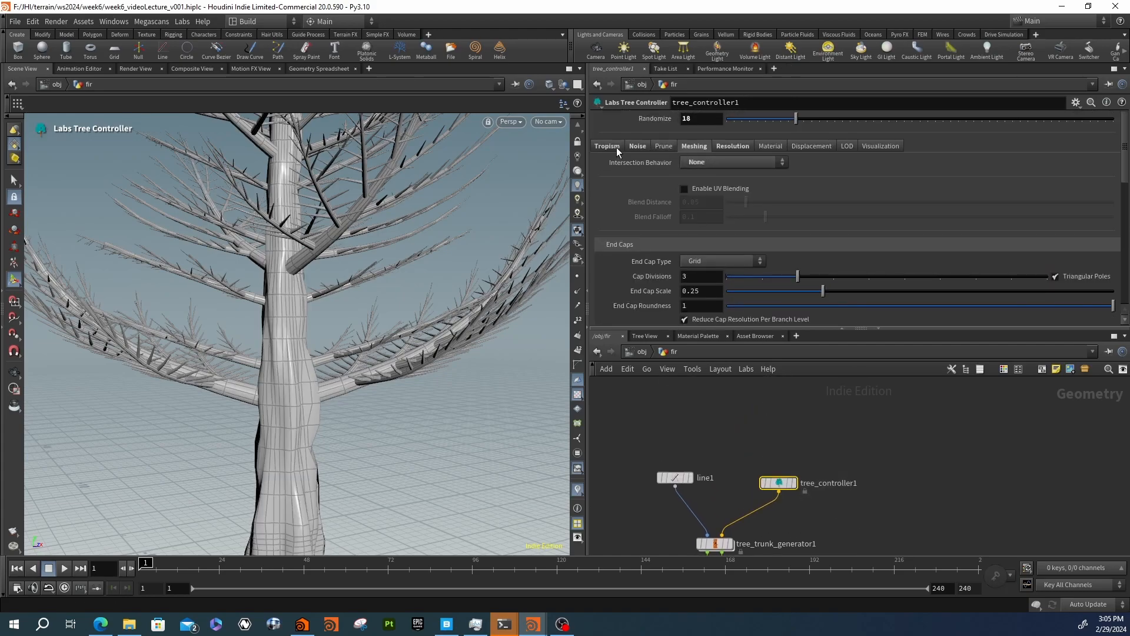
middle_click_drag(839, 508, 850, 322)
scroll(714, 405, "down", 1)
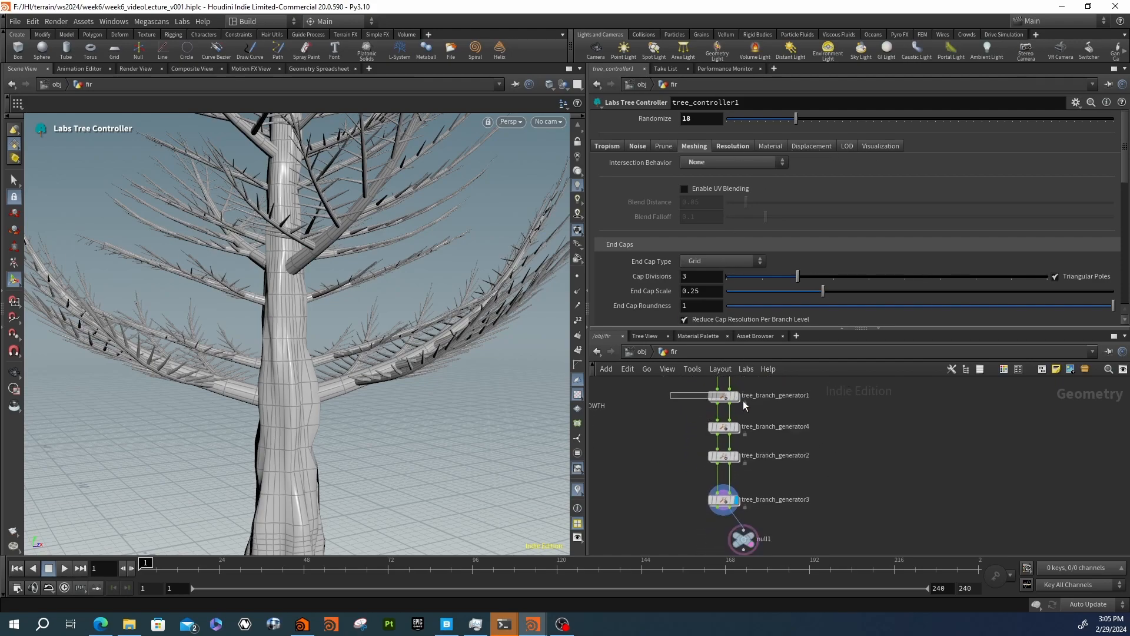
Open the Radius settings of tree_branch_generator1
left_click(726, 398)
scroll(623, 278, "up", 5)
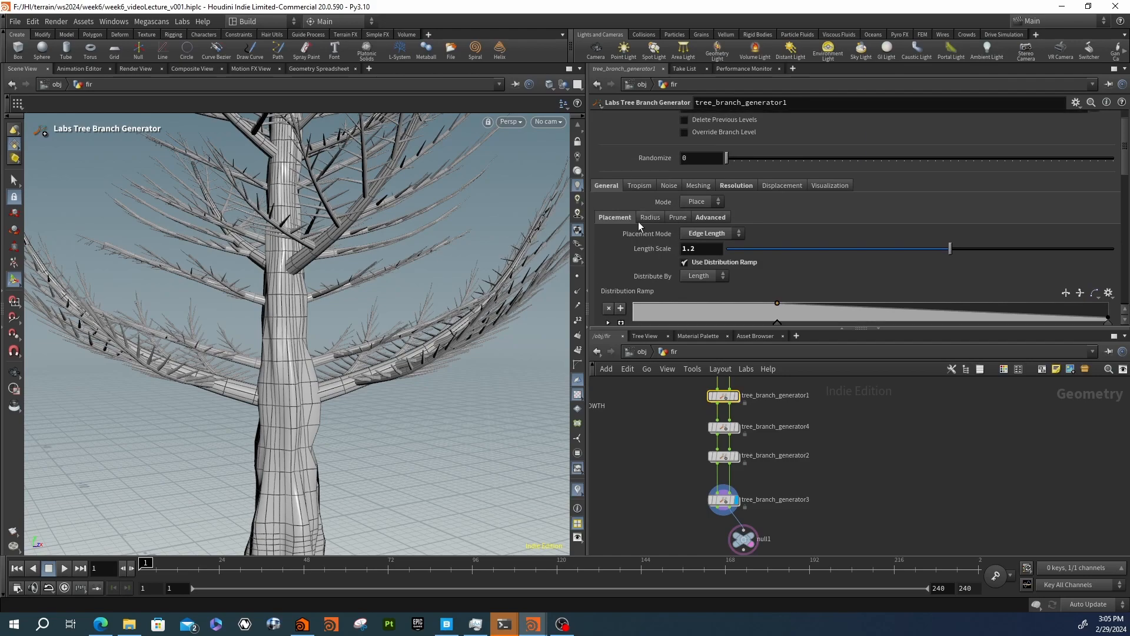
scroll(603, 312, "down", 2)
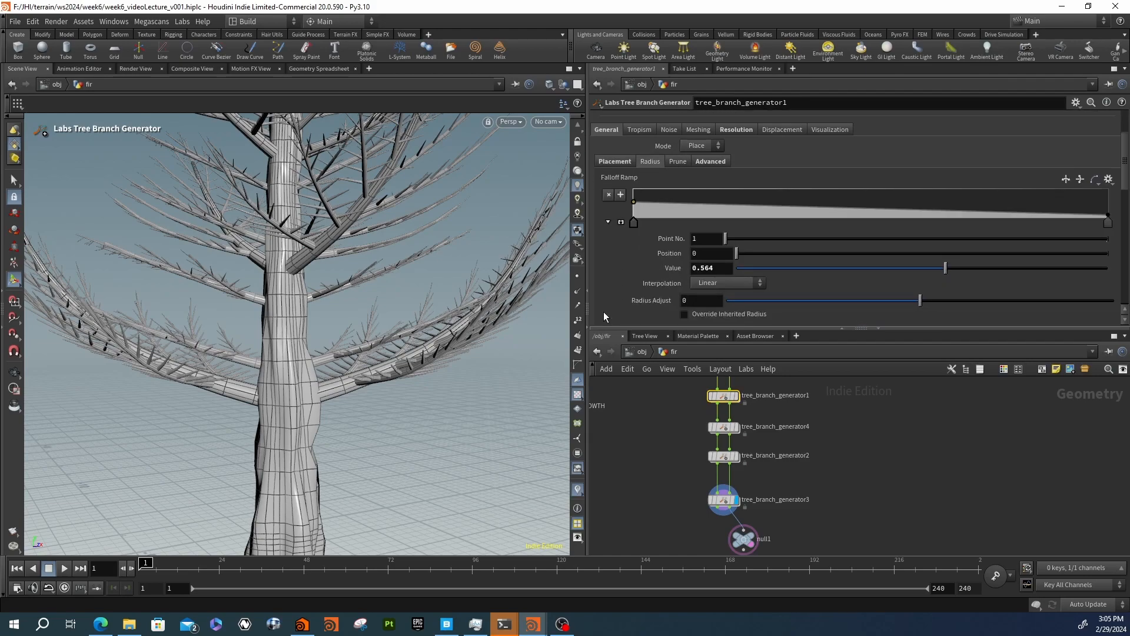
scroll(603, 312, "down", 3)
scroll(603, 309, "up", 2)
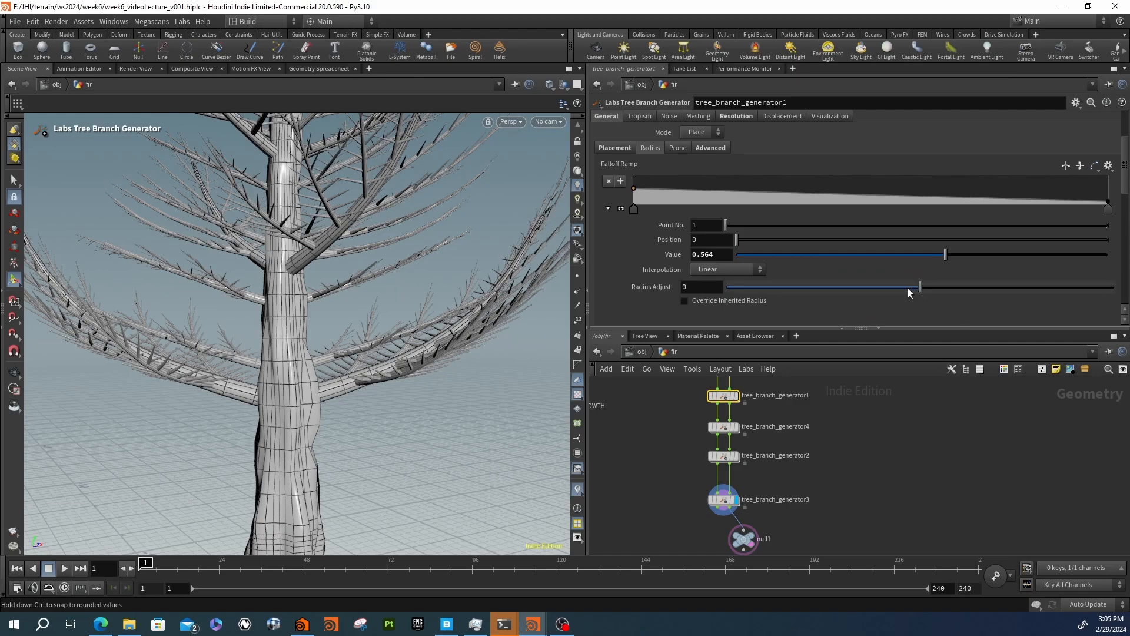
Try Radius Adjust values of -0.224 and -0.823 on tree_branch_generator1 and compare the branch thickness
key("Escape")
left_click_drag(442, 240, 338, 376)
middle_click_drag(338, 376, 313, 436)
right_click_drag(310, 232, 558, 240)
left_click_drag(209, 182, 353, 200)
key("Return")
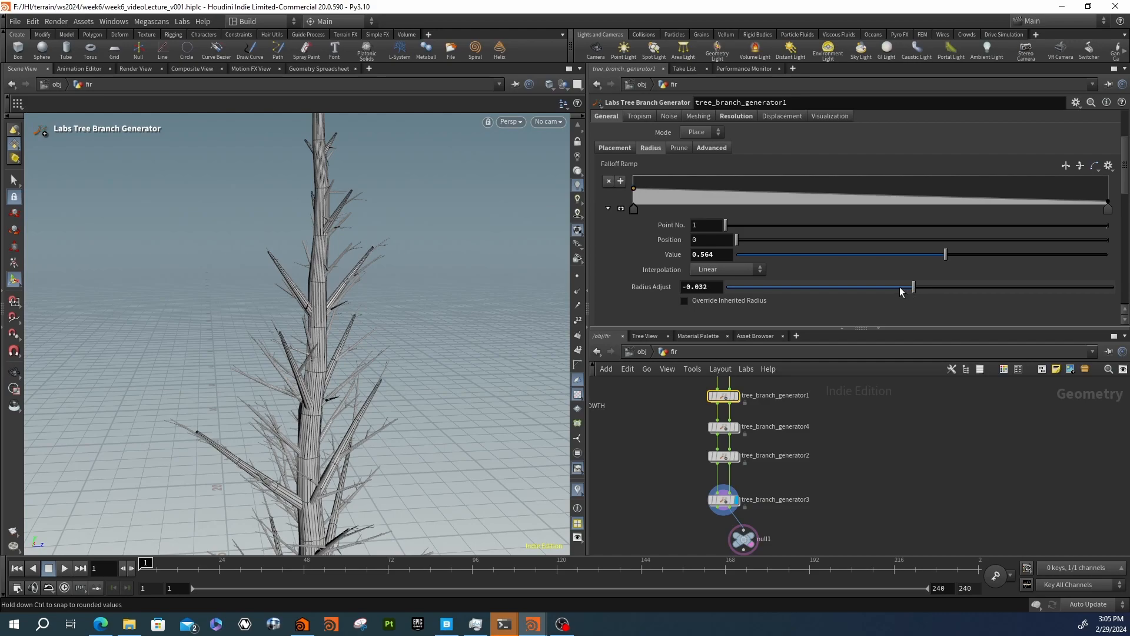
left_click(877, 287)
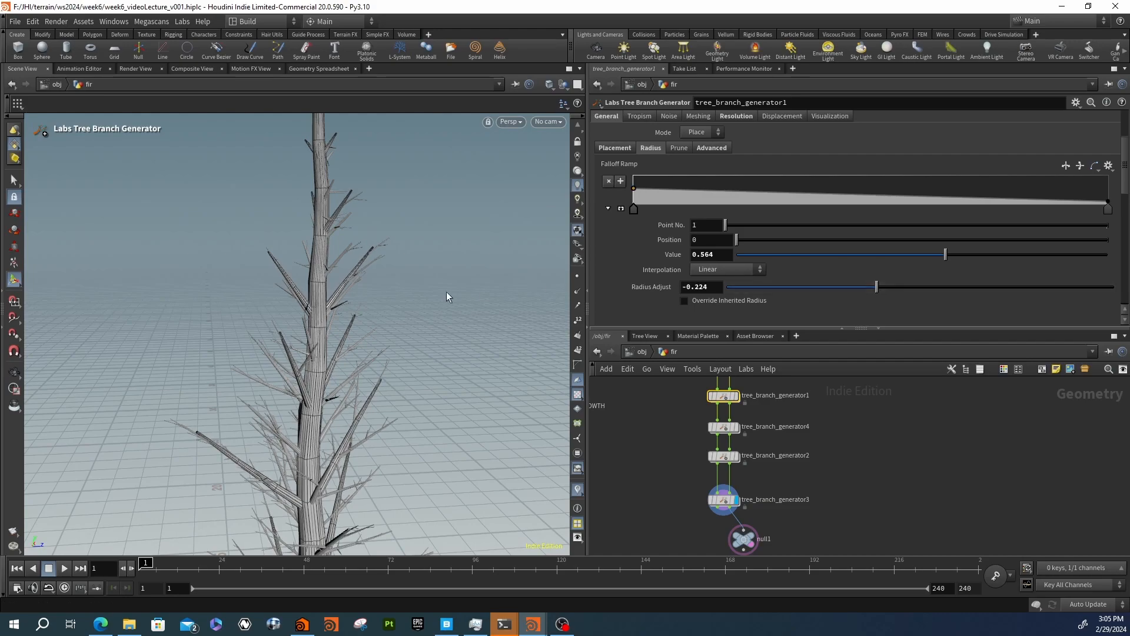
middle_click_drag(815, 518, 865, 533)
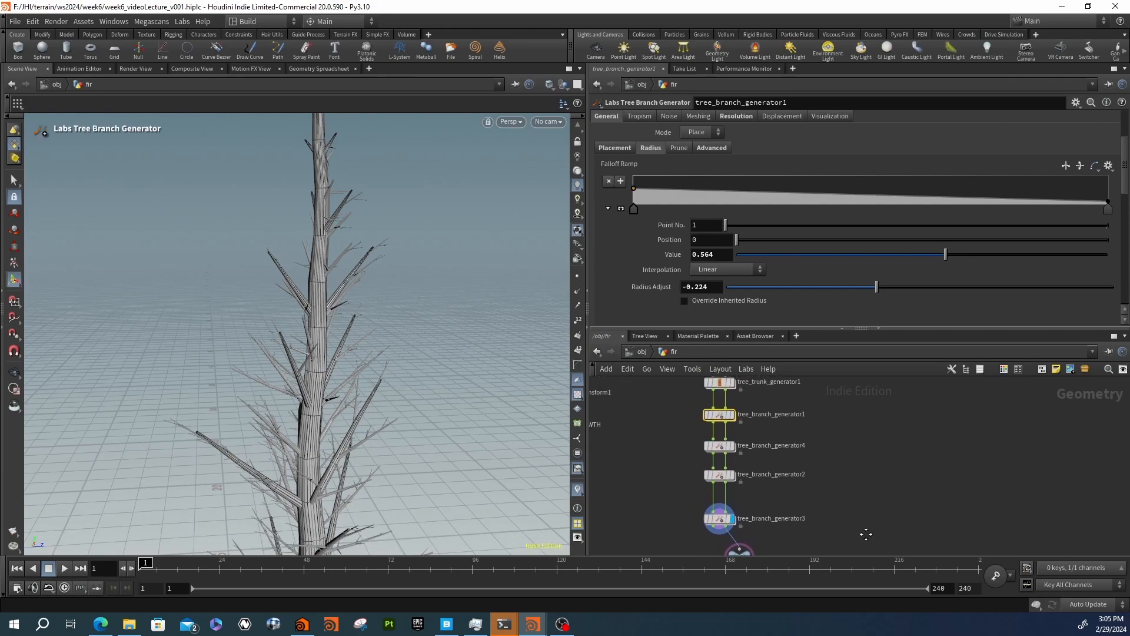
left_click_drag(798, 288, 764, 291)
left_click_drag(349, 221, 475, 358, "alt")
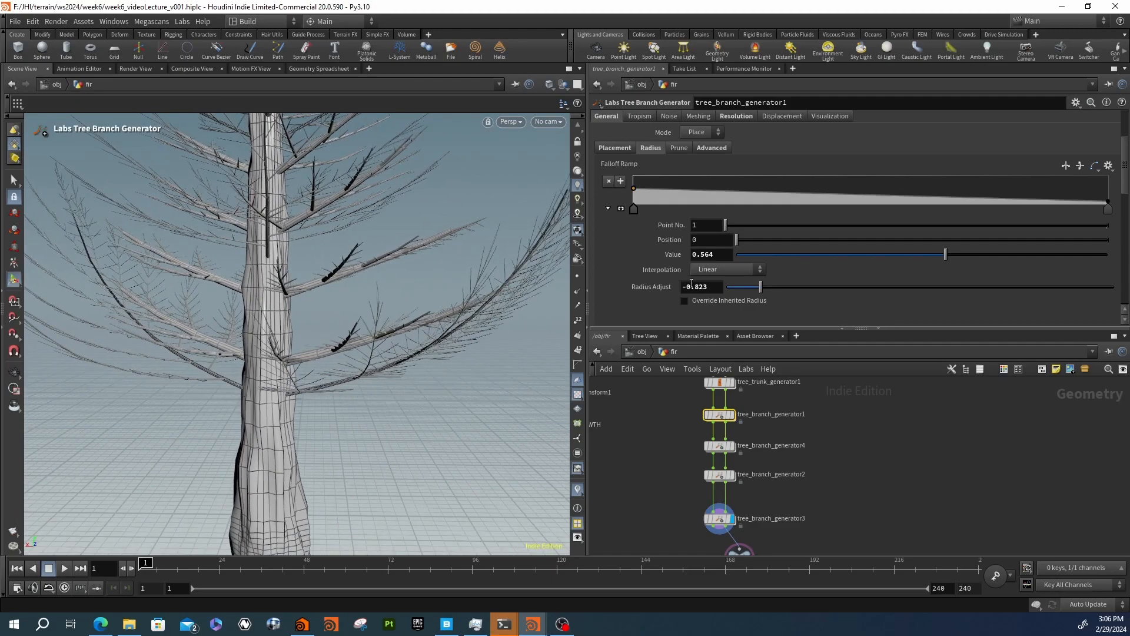
Set tree_branch_generator1's Radius Adjust to -0.5 and check the whole tree
type("25")
key("Return")
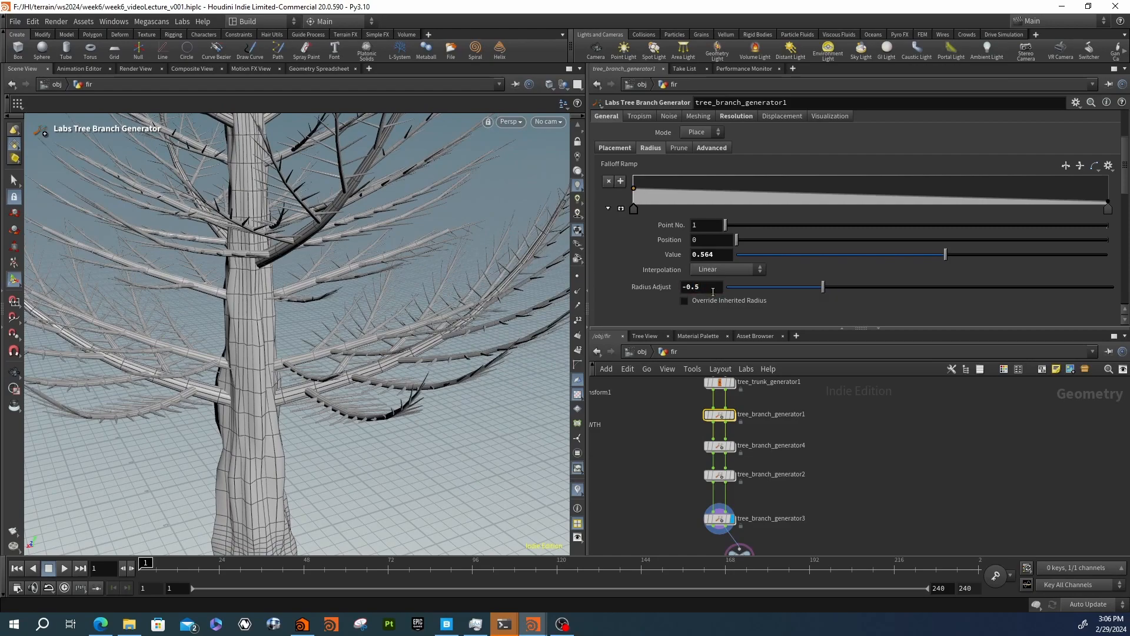
right_click_drag(439, 335, 303, 316, "alt")
middle_click_drag(302, 315, 360, 544, "alt")
left_click_drag(326, 336, 372, 327, "alt")
scroll(780, 444, "down", 5)
middle_click_drag(781, 444, 780, 493)
scroll(752, 459, "up", 7)
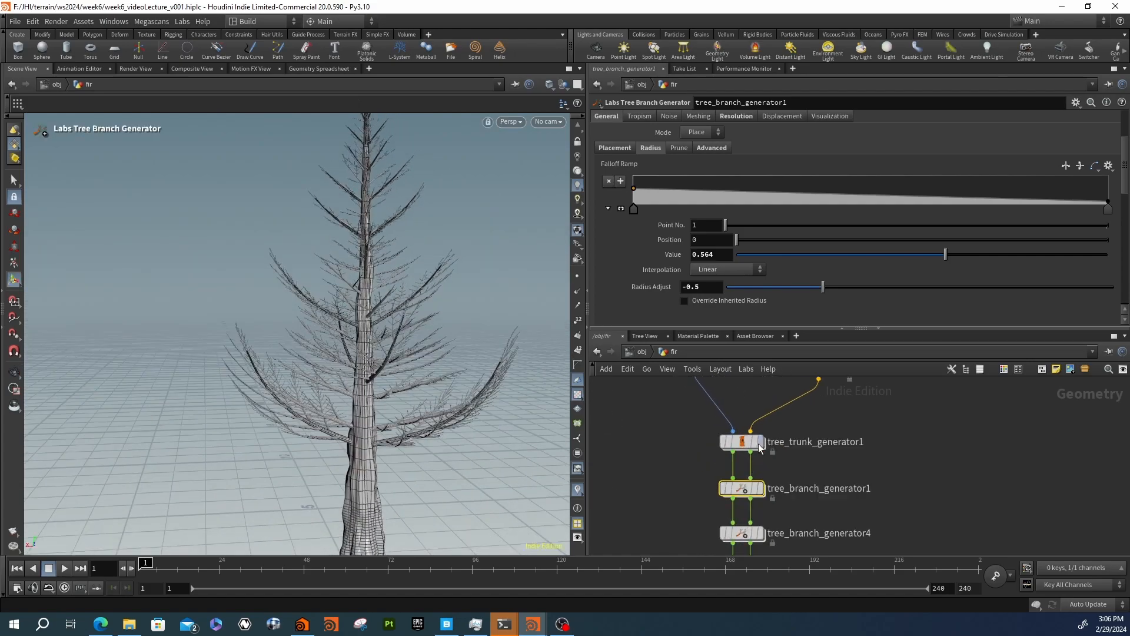
On tree_trunk_generator1's Radius Ramp, move the last point inward to position 0.995 and add an end point at position 1 with value 0.01
left_click(746, 446)
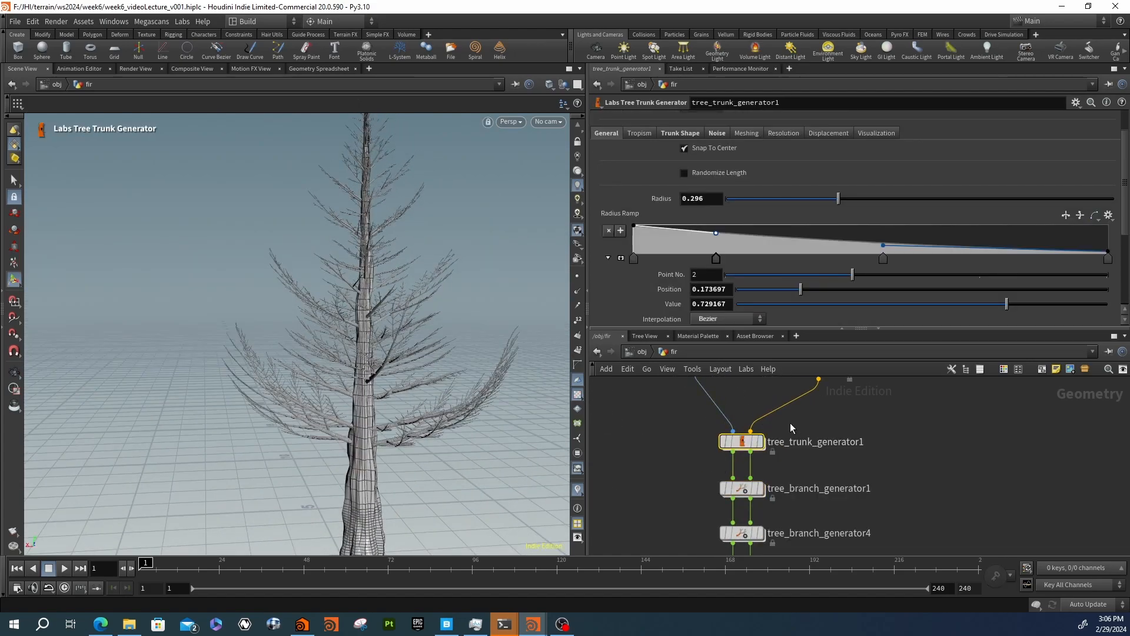
left_click(1102, 260)
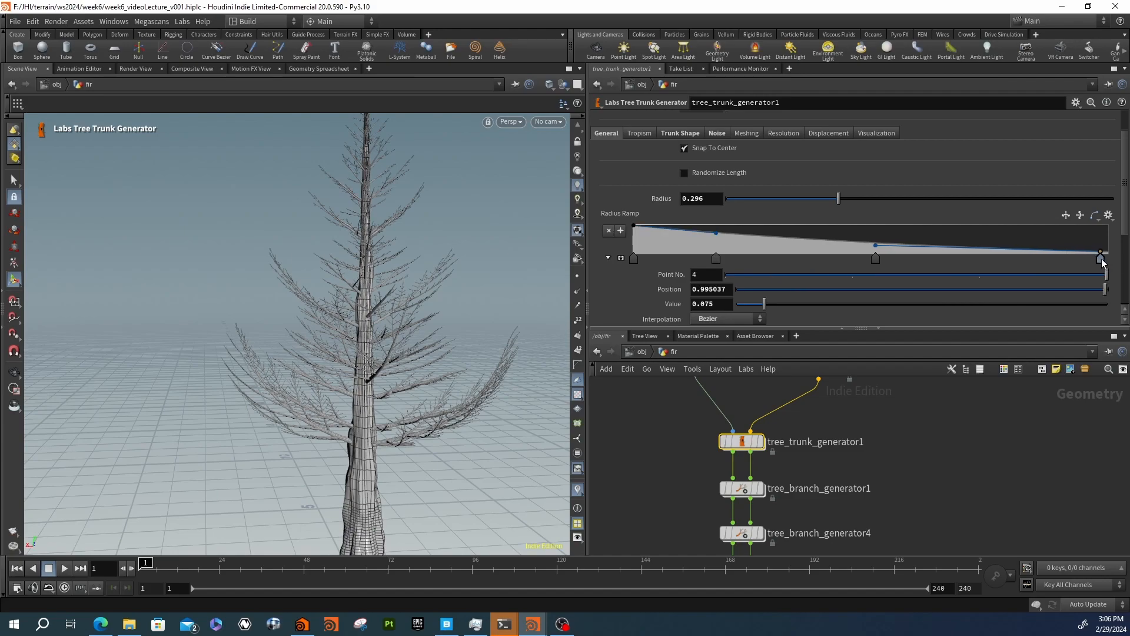
left_click_drag(1110, 257, 1108, 256)
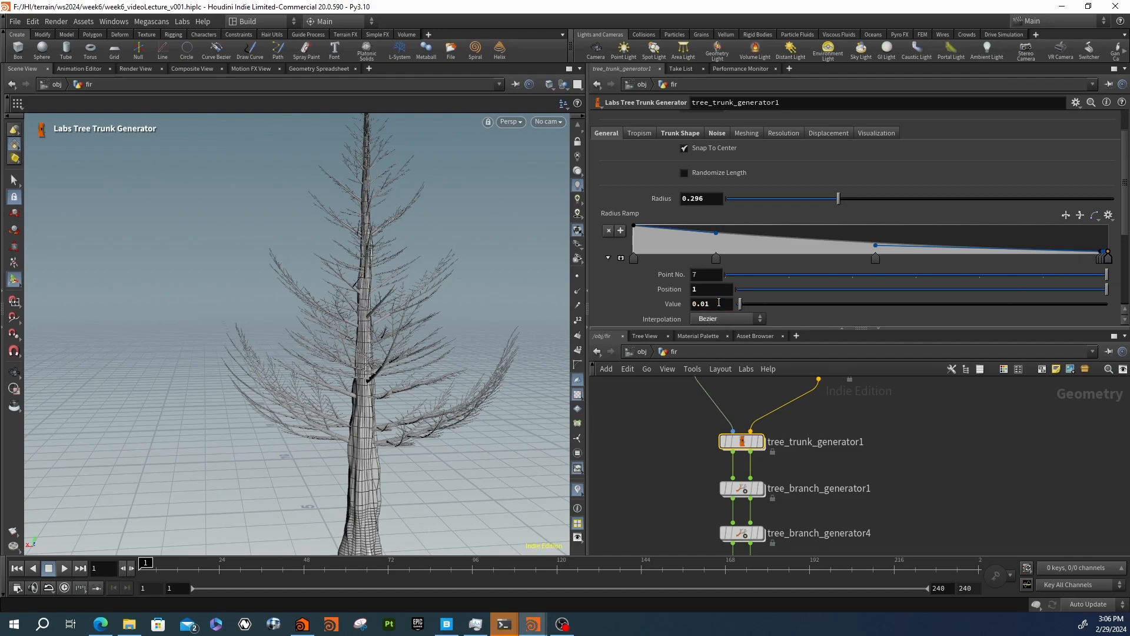
Set point 4 of the trunk's Radius Ramp to position about 0.984 and value 0.019 to thin the tree tip
middle_click_drag(422, 126, 414, 281, "alt")
right_click_drag(341, 187, 587, 209, "alt")
left_click_drag(545, 229, 522, 234, "alt")
left_click(1051, 275)
left_click_drag(1051, 275, 983, 274)
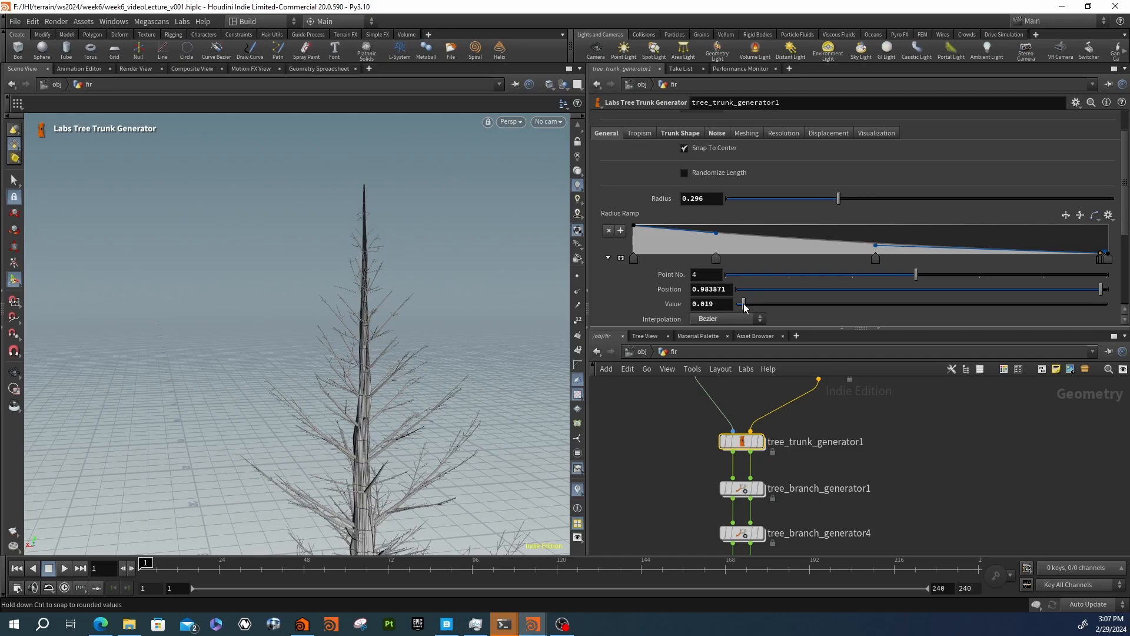
Set tree_branch_generator1's Radius Adjust to 0 and the value of its first Falloff Ramp point to 0.337
key("Escape")
left_click_drag(276, 247, 372, 286)
middle_click_drag(371, 286, 348, 244)
left_click_drag(380, 277, 415, 275)
scroll(674, 452, "down", 1)
middle_click_drag(669, 460, 673, 424)
scroll(673, 423, "down", 1)
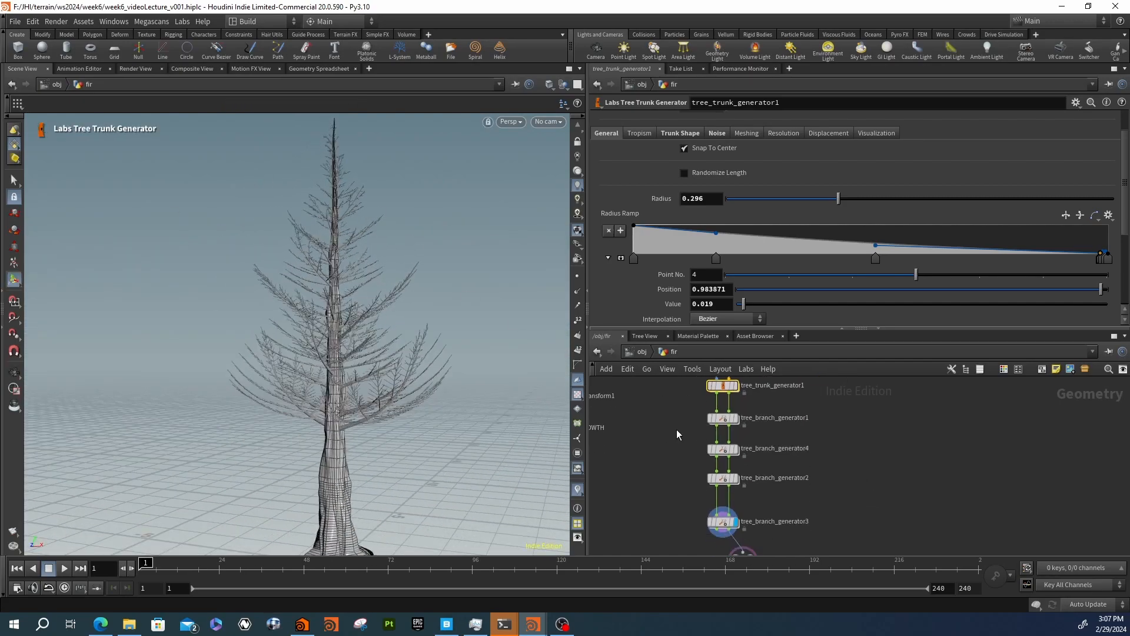
left_click(723, 417)
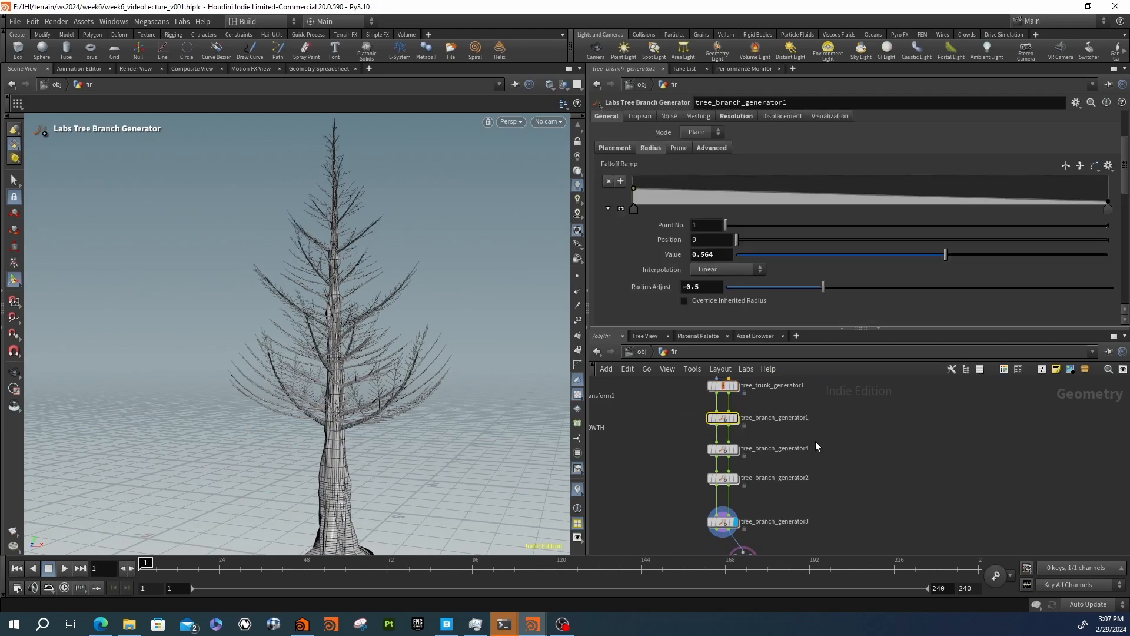
left_click(678, 148)
left_click(641, 152)
double_click(699, 287)
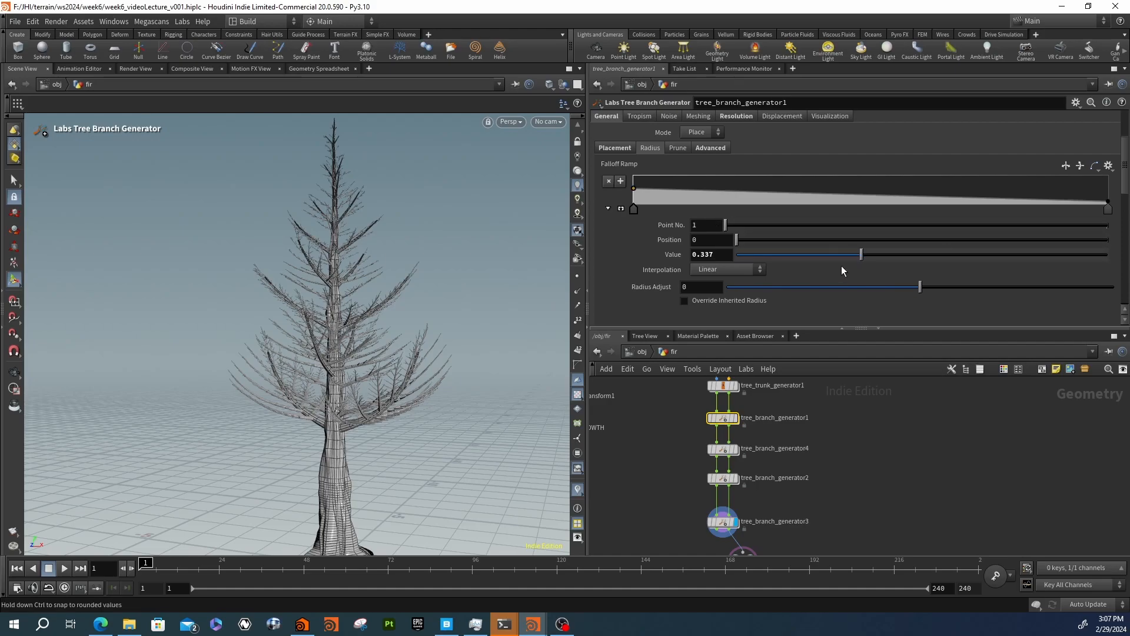
Check the branch thickness on the whole tree and save the scene
key("Escape")
left_click_drag(335, 434, 408, 399)
right_click_drag(321, 306, 520, 285)
left_click_drag(520, 285, 387, 306)
right_click_drag(387, 305, 250, 227)
left_click_drag(250, 227, 373, 360)
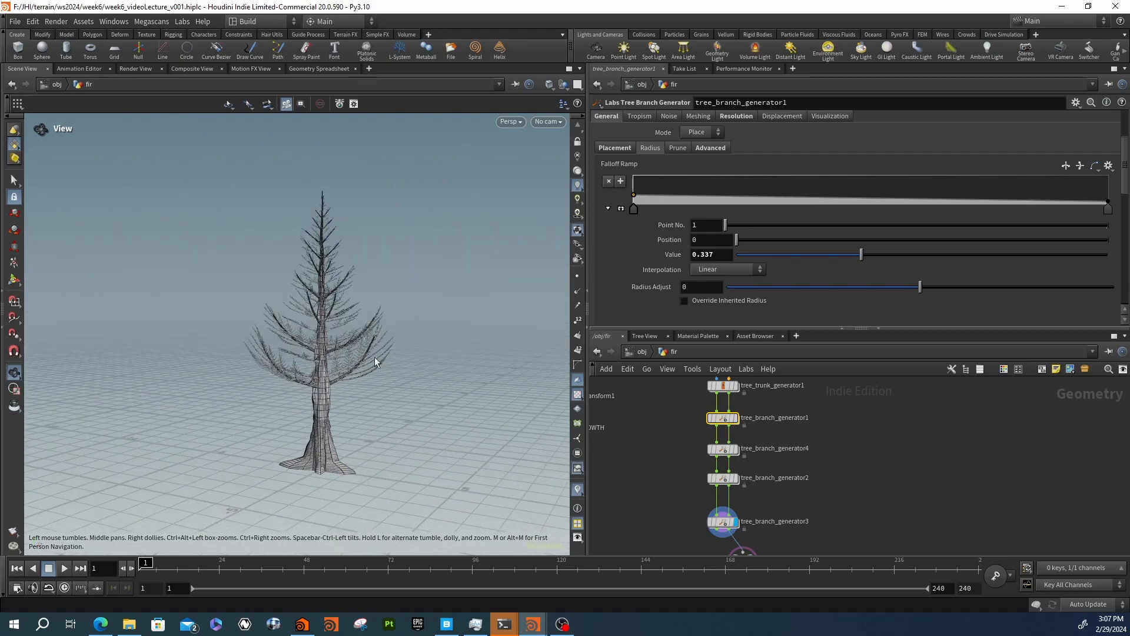
key("Return")
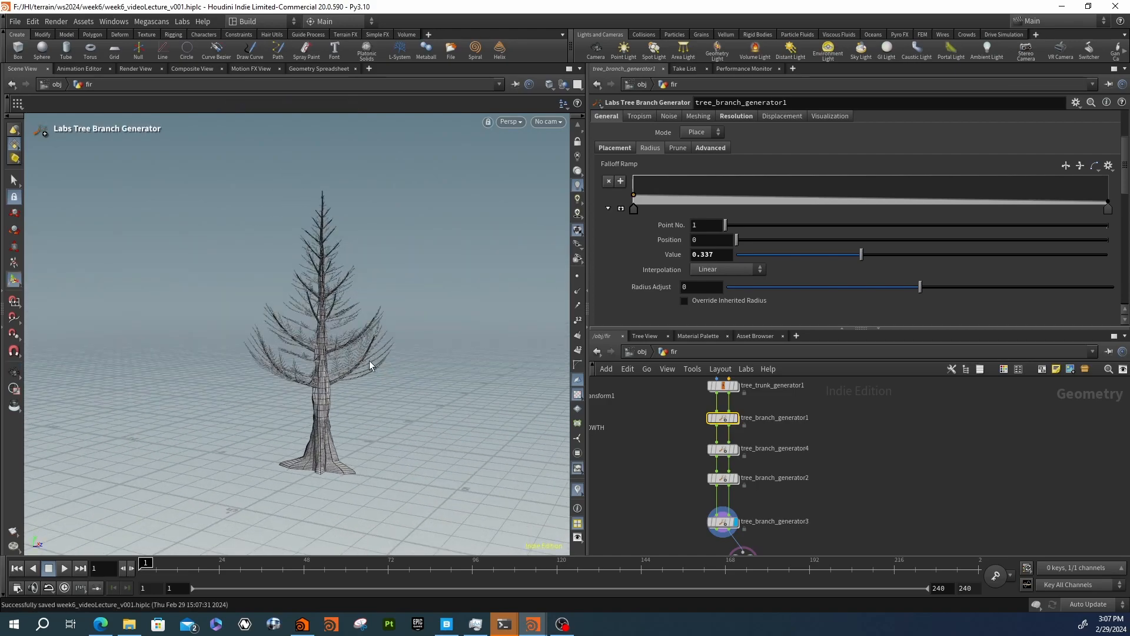
Set tree_branch_generator3's branch Length to 0.65
right_click_drag(288, 371, 459, 368, "alt")
left_click_drag(459, 368, 429, 351, "alt")
middle_click_drag(662, 504, 666, 453)
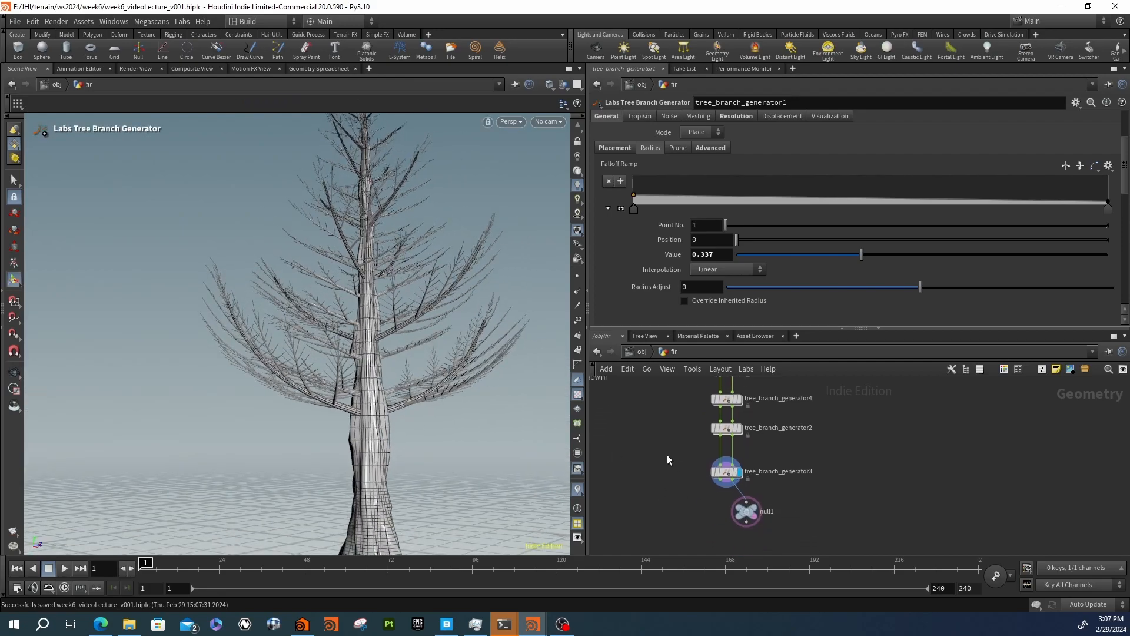
left_click(726, 471)
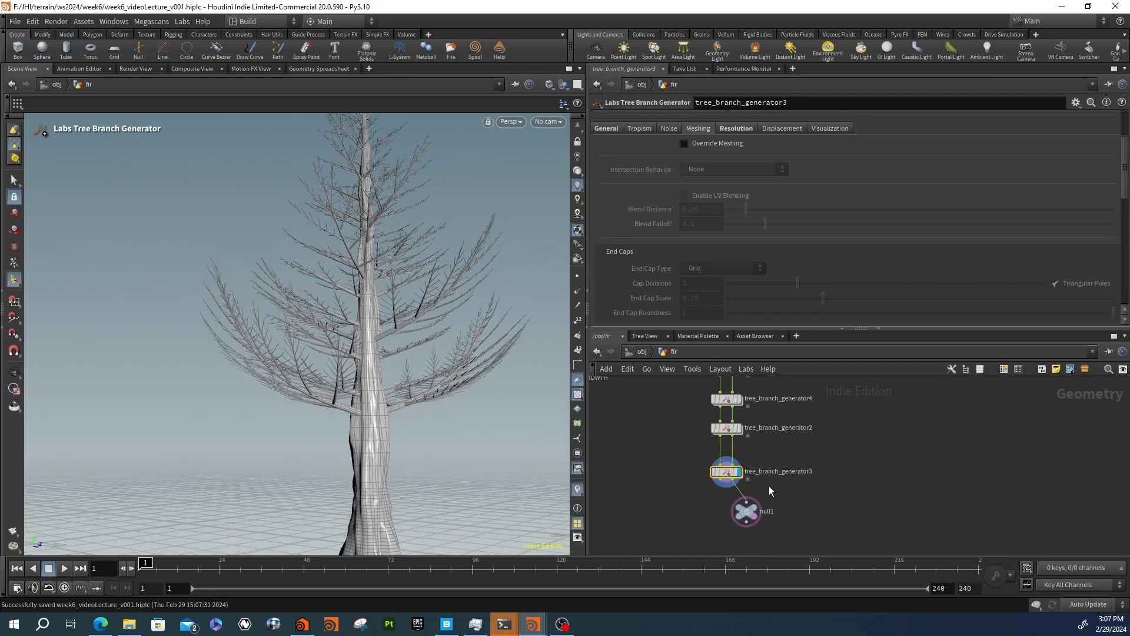
left_click(607, 128)
scroll(609, 257, "down", 5)
scroll(629, 271, "down", 5)
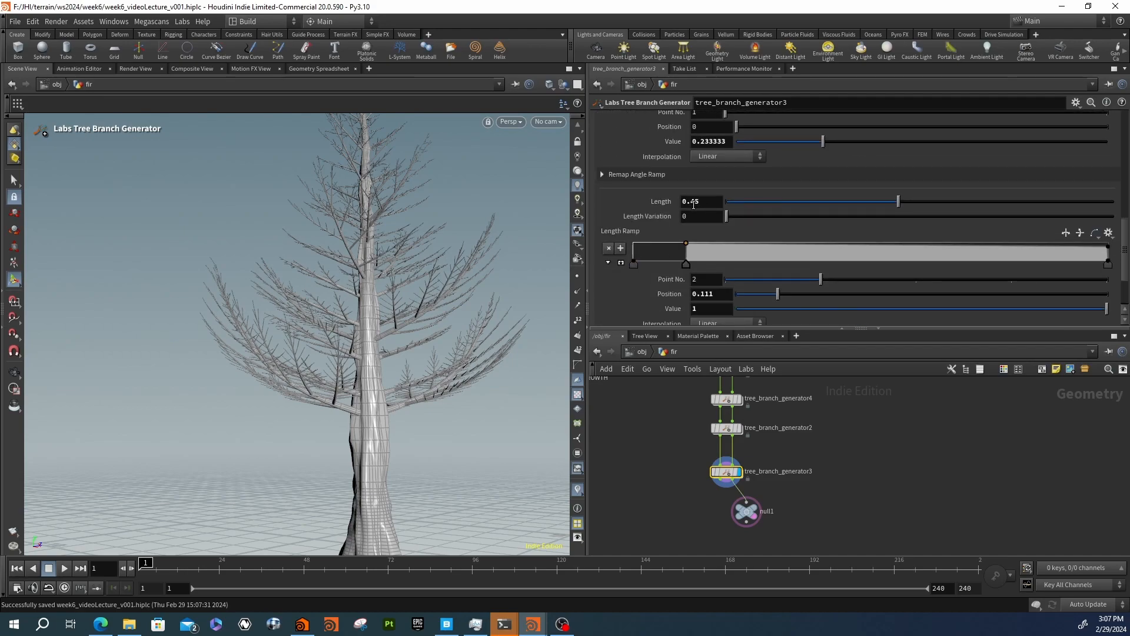
key("Return")
Check the tree from above and set tree_branch_generator3's placement Length Scale to 0.2
key("Escape")
left_click_drag(365, 294, 422, 406)
key("Return")
scroll(680, 292, "up", 10)
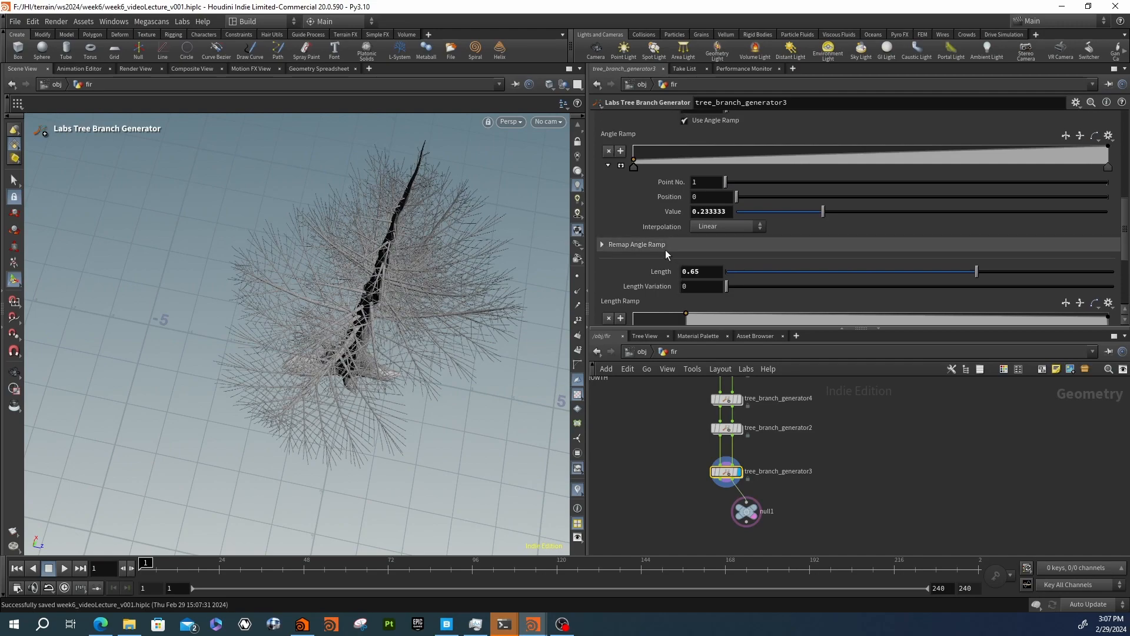
scroll(654, 248, "up", 5)
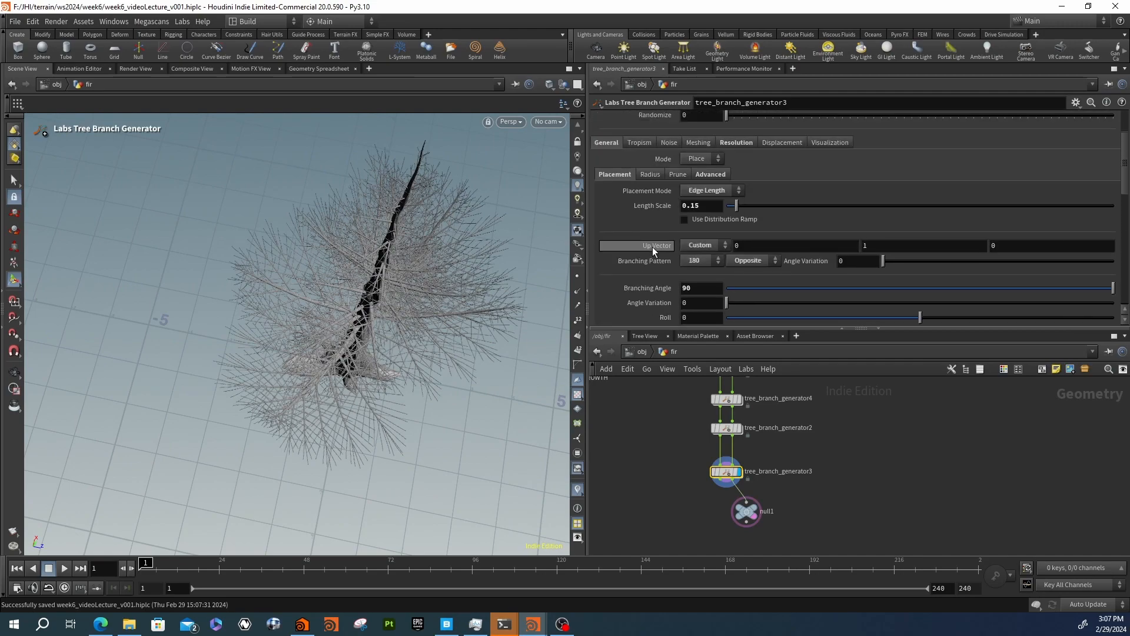
left_click(690, 206)
type("0.2")
key("Return")
Inspect the whole tree and the branching angle and Angle Ramp settings of the branch generator
key("Escape")
left_click_drag(388, 415, 446, 383)
scroll(655, 245, "down", 5)
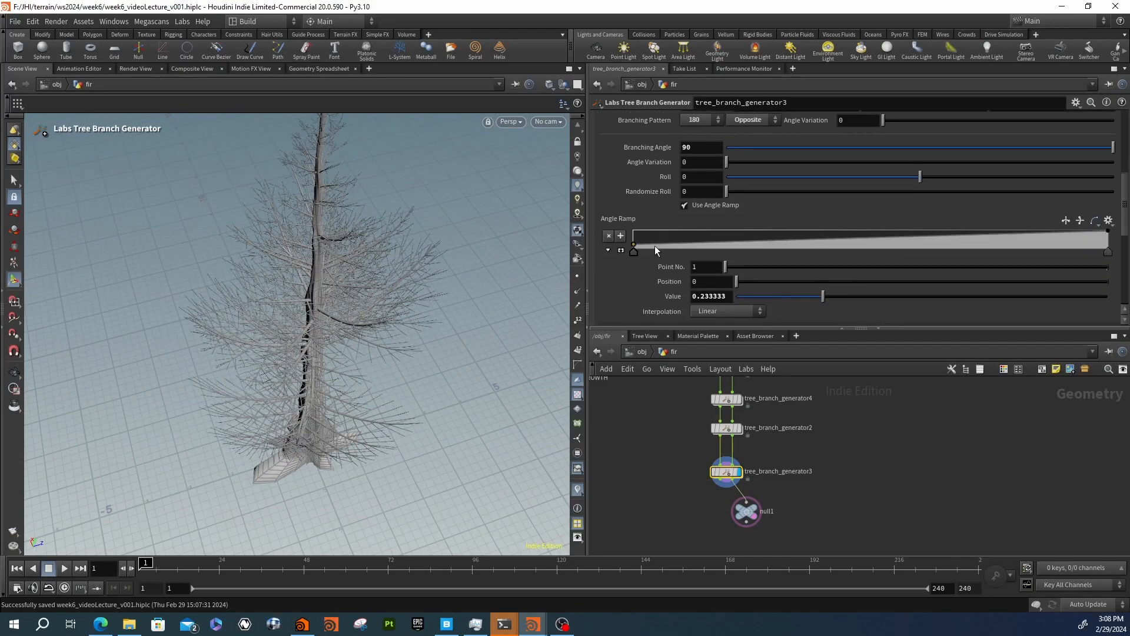
scroll(655, 246, "down", 1)
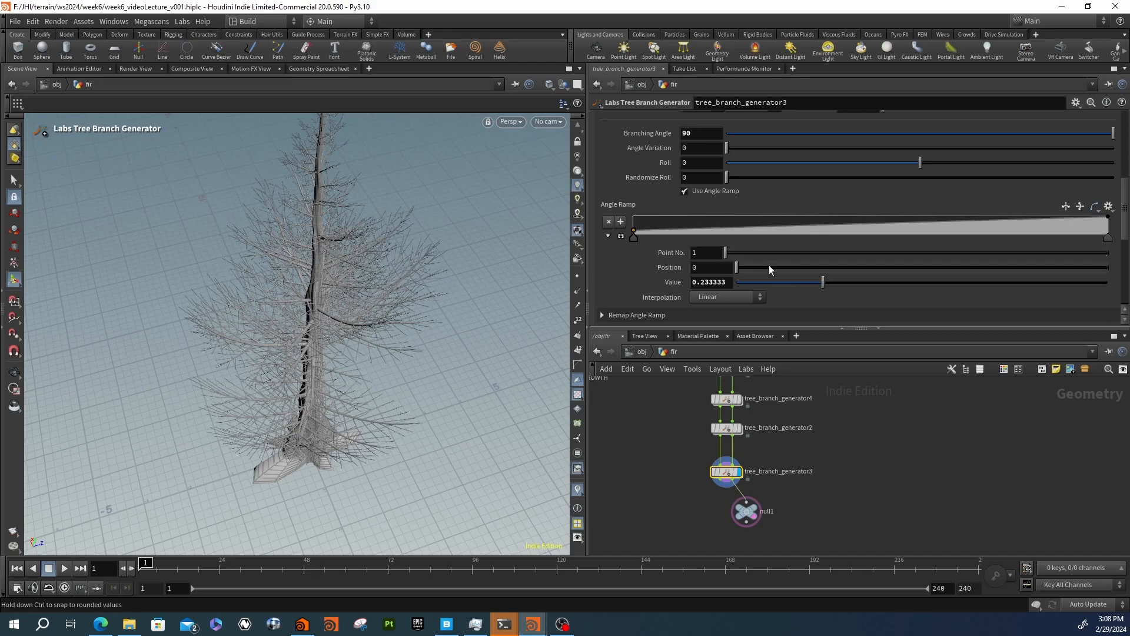
left_click_drag(1022, 288, 1070, 287)
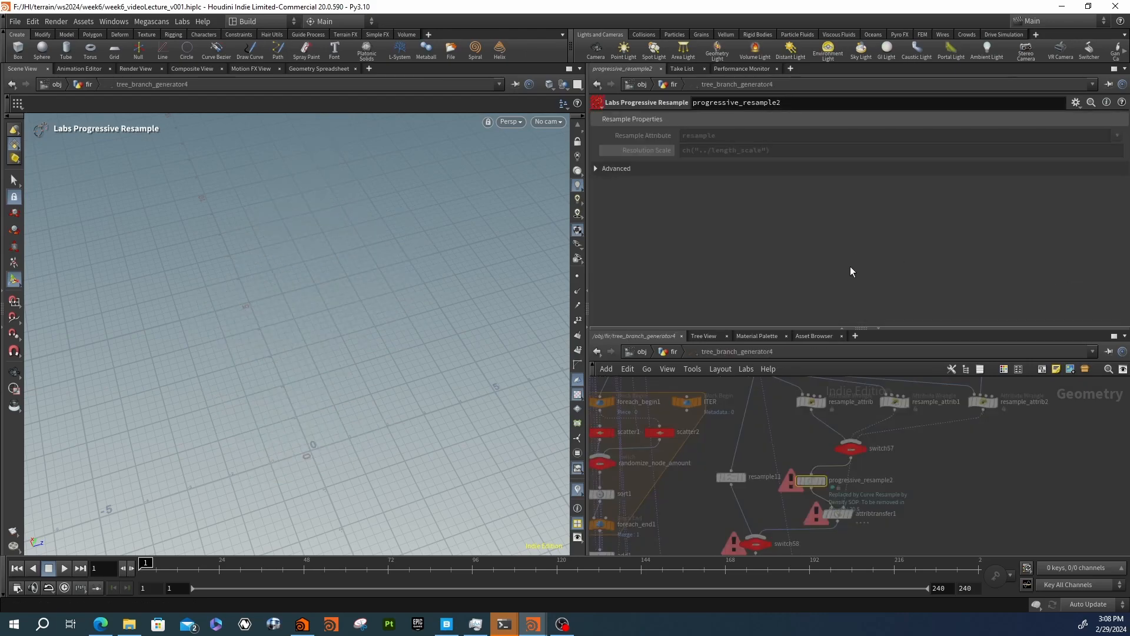
Leave the internals of tree_branch_generator4, undo the last two selection changes and reopen the fir network
left_click(650, 355)
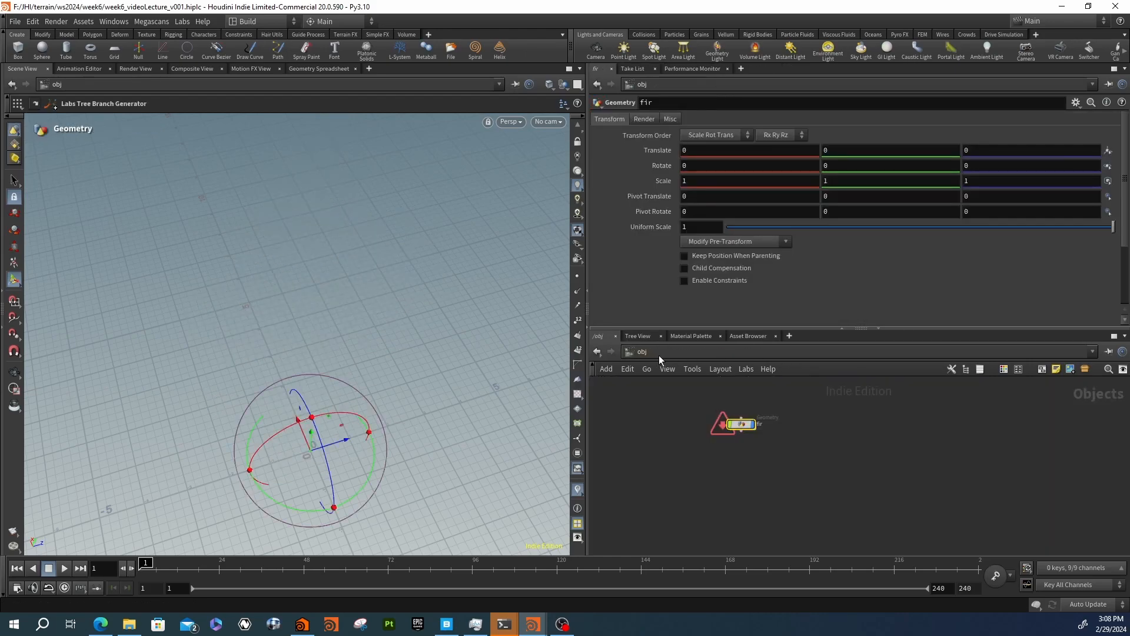
double_click(746, 426)
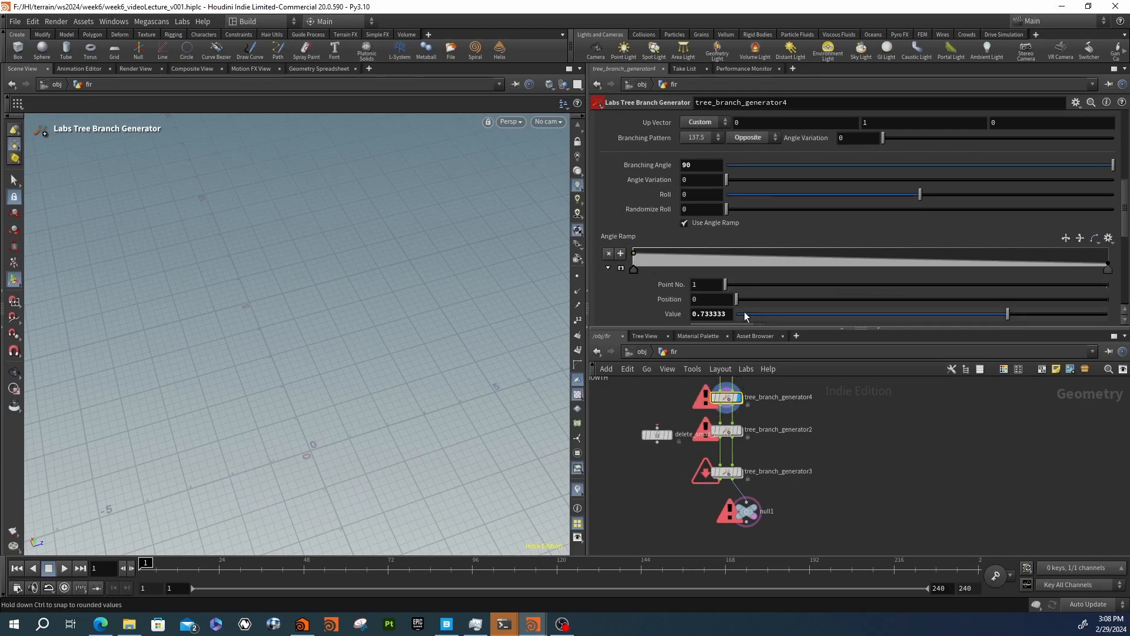
key("ctrl+z")
key("ctrl+z")
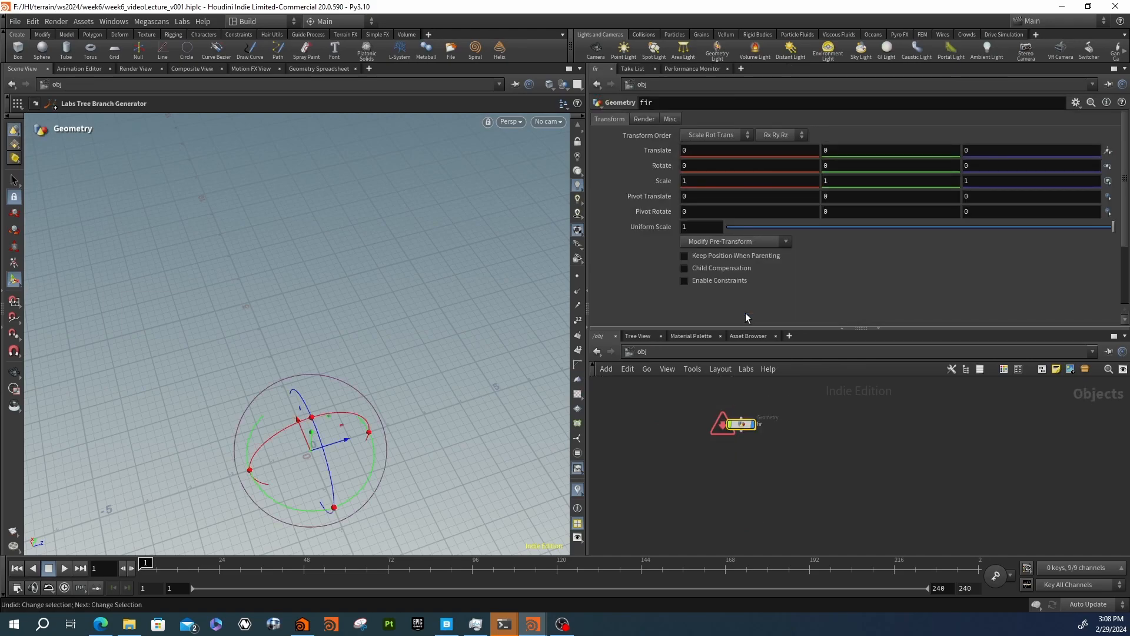
left_click(743, 425)
double_click(744, 426)
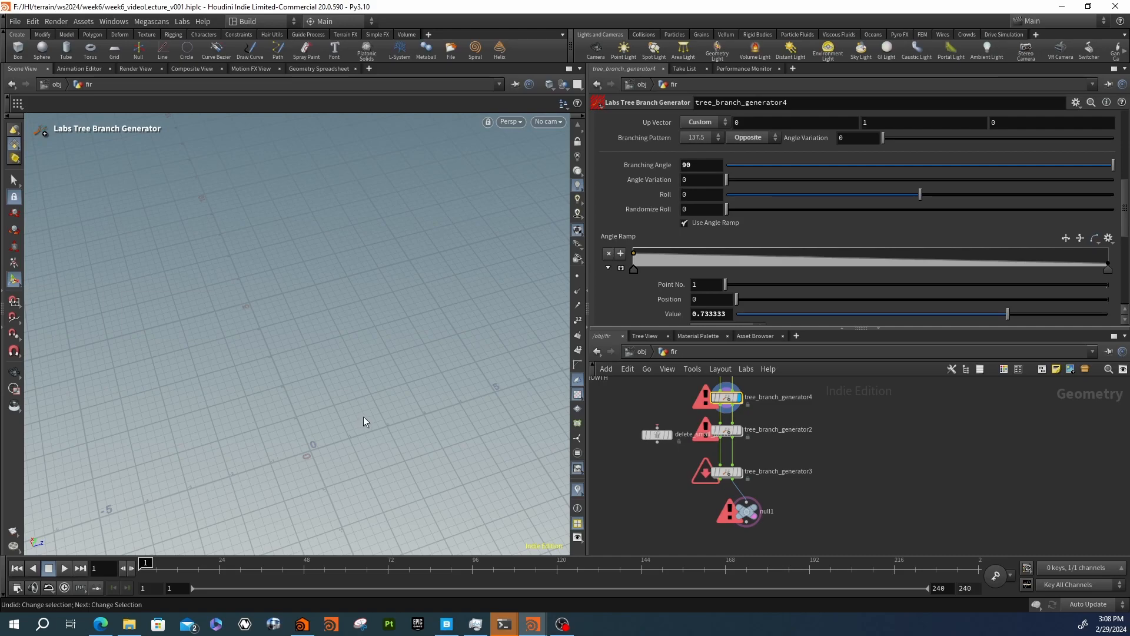
Try to adjust the first Angle Ramp point of tree_branch_generator4
mouse_move(815, 440)
middle_mouse_down()
mouse_move(812, 528)
mouse_move(821, 430)
middle_mouse_up()
scroll(738, 493, "up", 3)
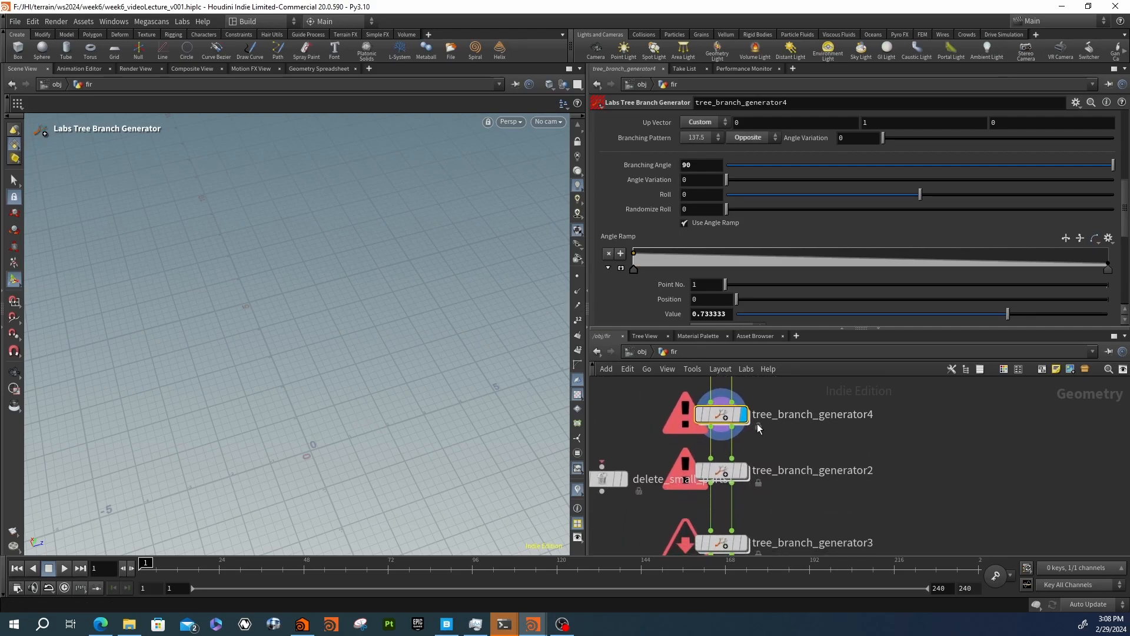
left_click_drag(635, 271, 631, 269)
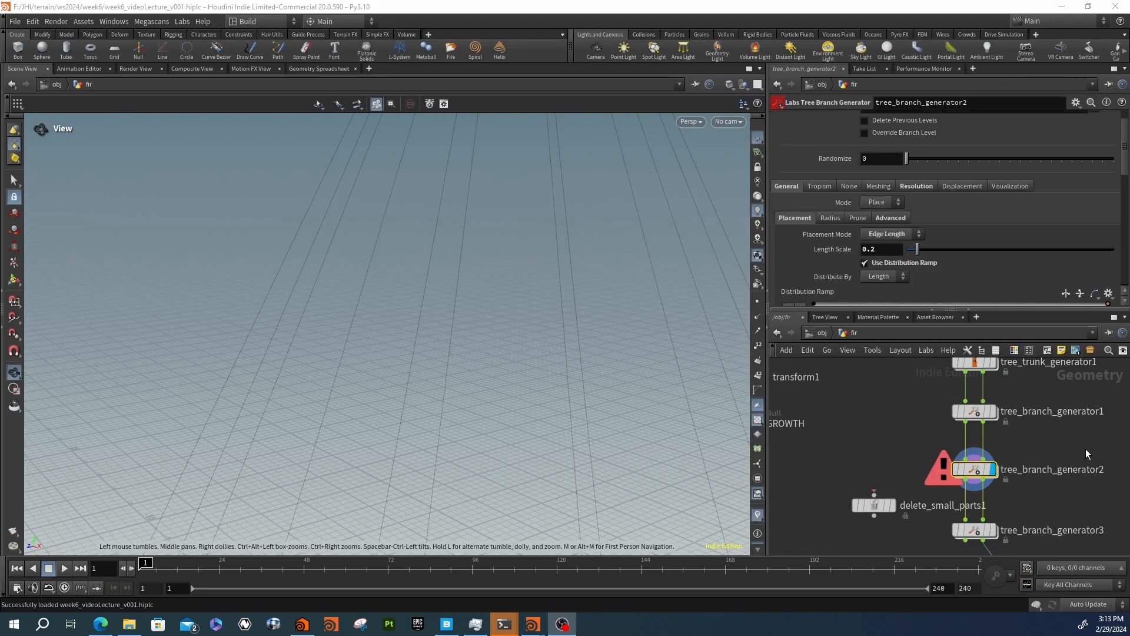
Check the error on tree_branch_generator2 and turn off its Use Distribution Ramp option
scroll(980, 439, "down", 3)
scroll(912, 426, "up", 2)
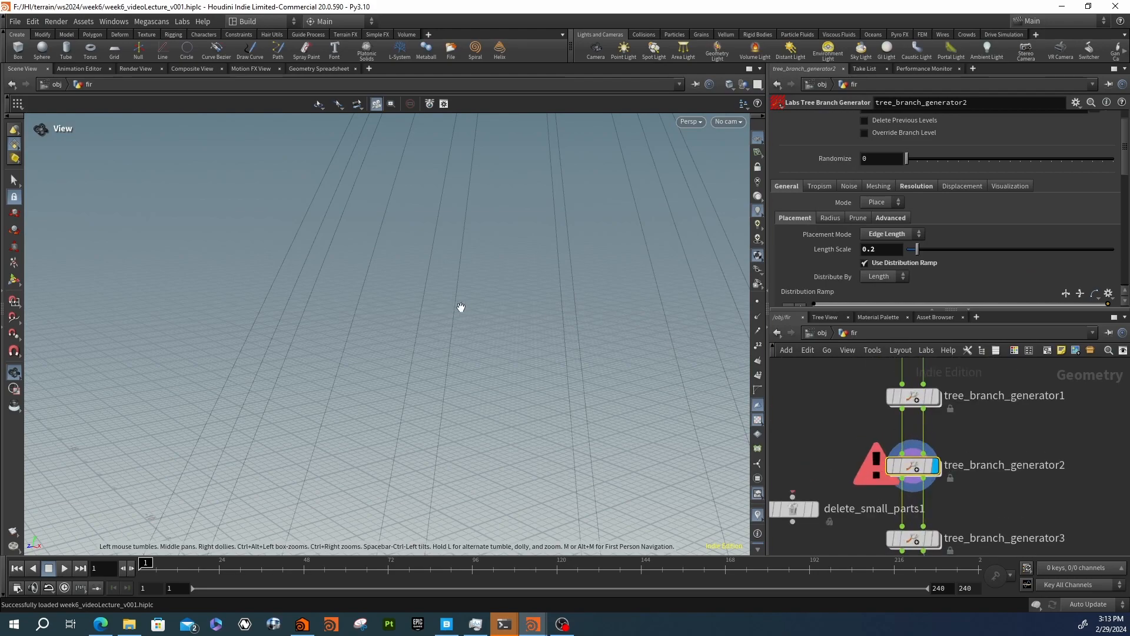
mouse_move(923, 469)
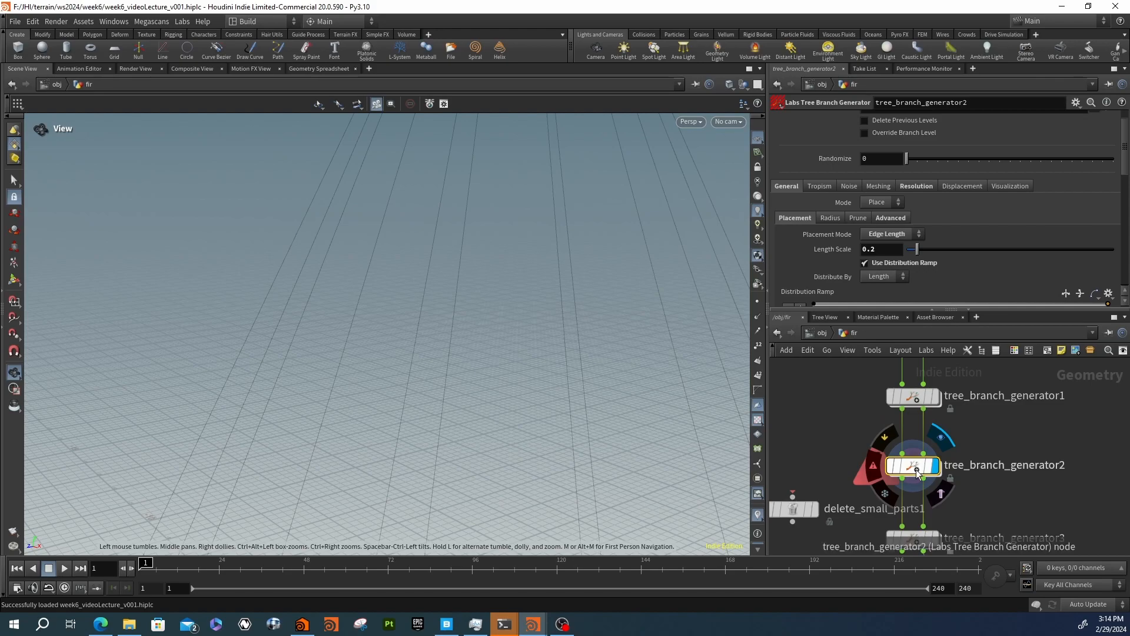
left_click(878, 265)
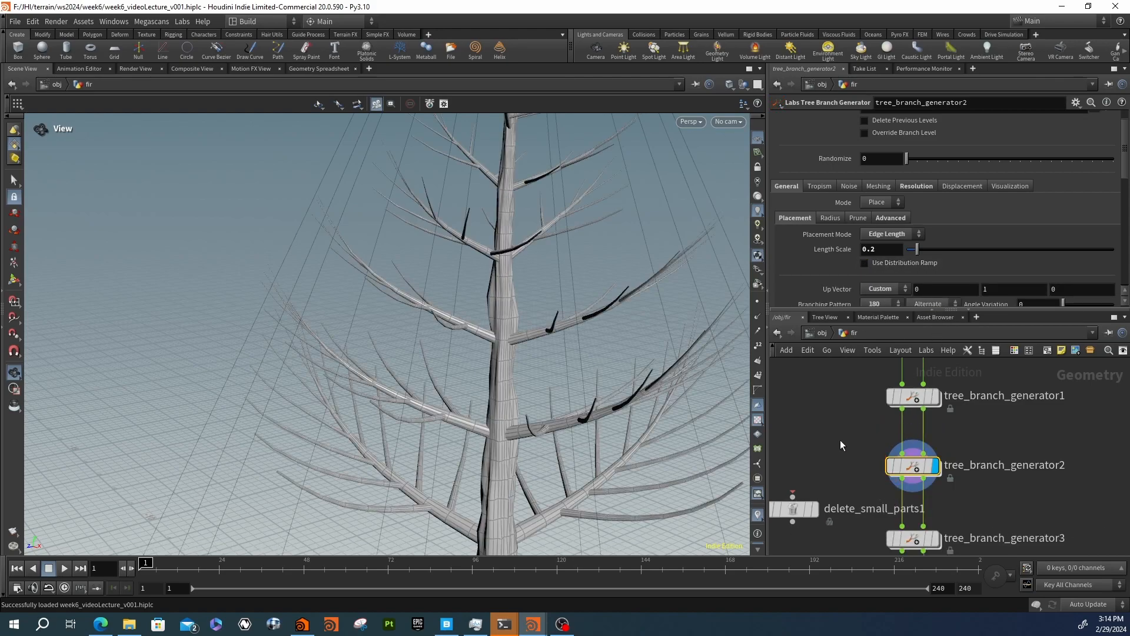
Examine tree_branch_generator2's branches from several angles, from the lower trunk up to the tip
mouse_move(539, 344)
left_mouse_down()
mouse_move(426, 321)
mouse_move(444, 356)
mouse_move(436, 333)
mouse_move(464, 245)
mouse_move(518, 235)
mouse_move(368, 271)
mouse_move(482, 318)
mouse_move(577, 318)
mouse_move(437, 335)
mouse_move(484, 380)
mouse_move(545, 364)
left_mouse_up()
scroll(545, 363, "up", 3)
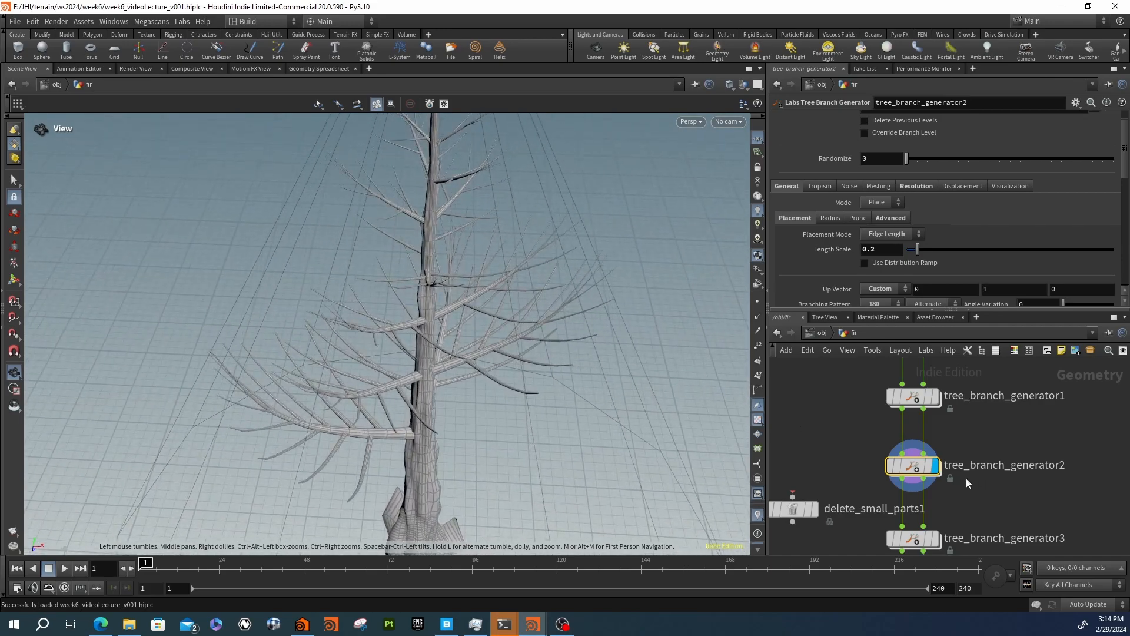
left_click_drag(472, 338, 275, 318)
right_click_drag(206, 297, 247, 287)
middle_click_drag(154, 259, 212, 277)
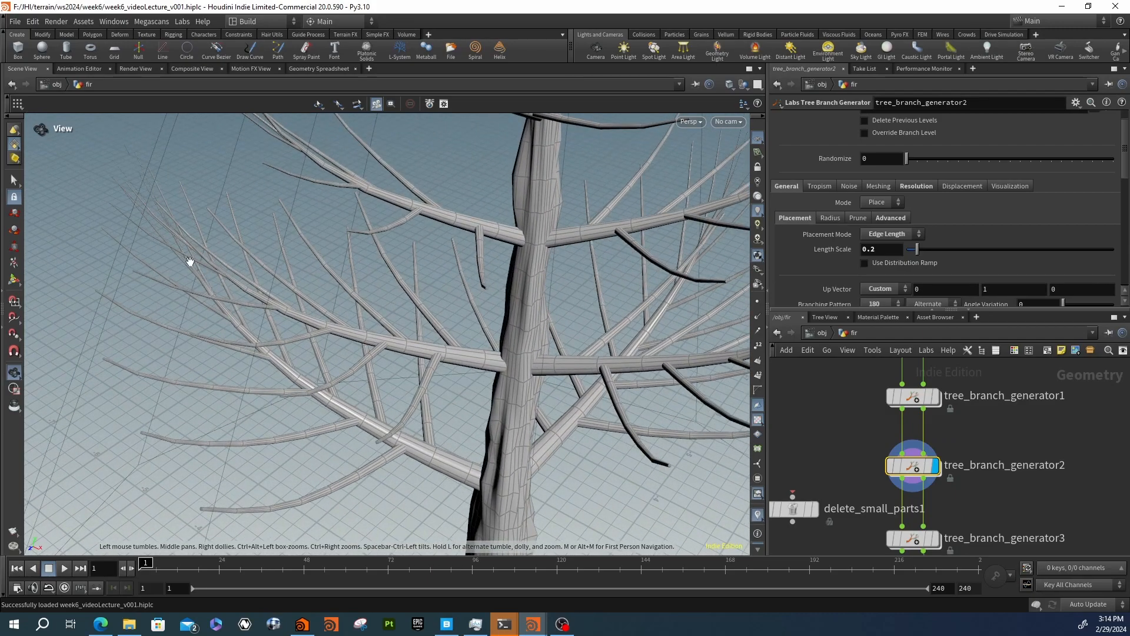
right_click_drag(458, 352, 386, 348)
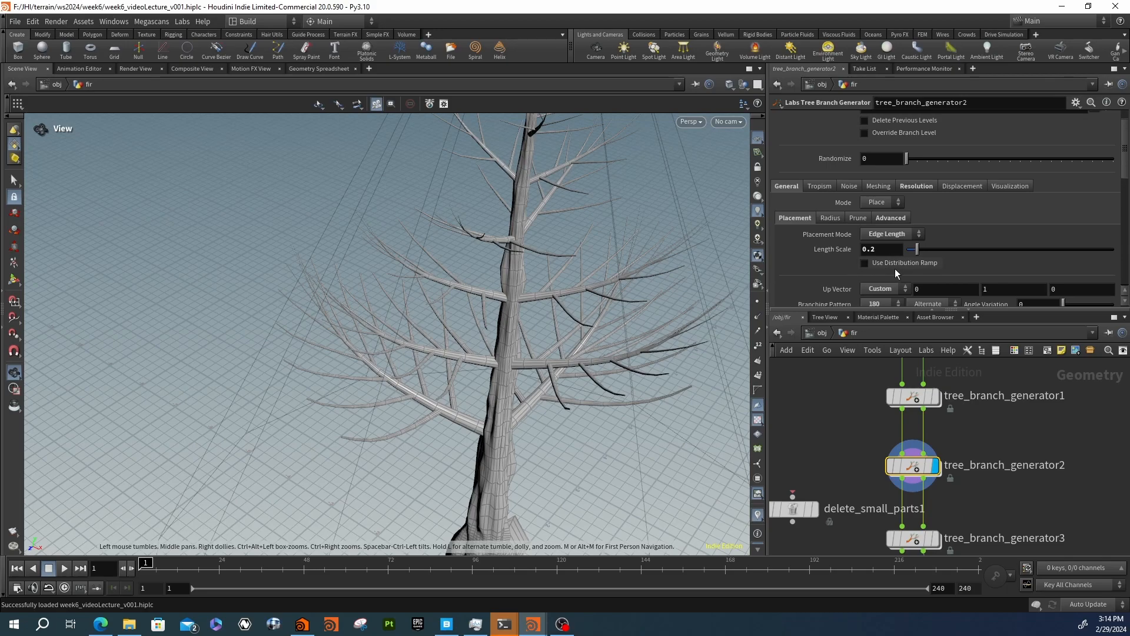
left_click_drag(503, 382, 489, 327)
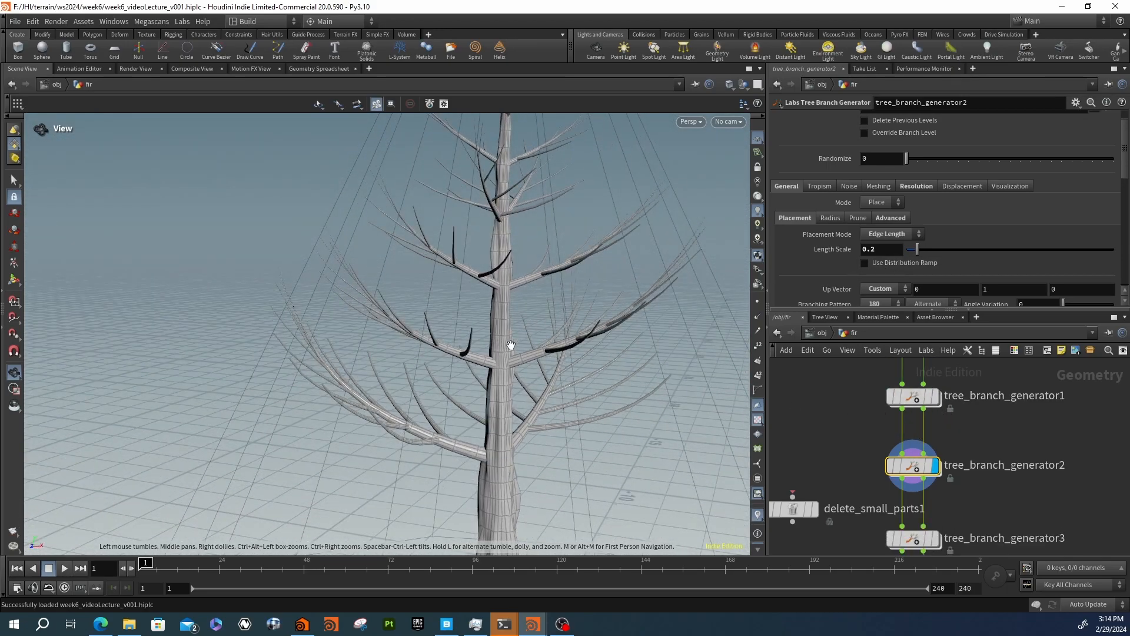
left_click_drag(524, 206, 527, 338)
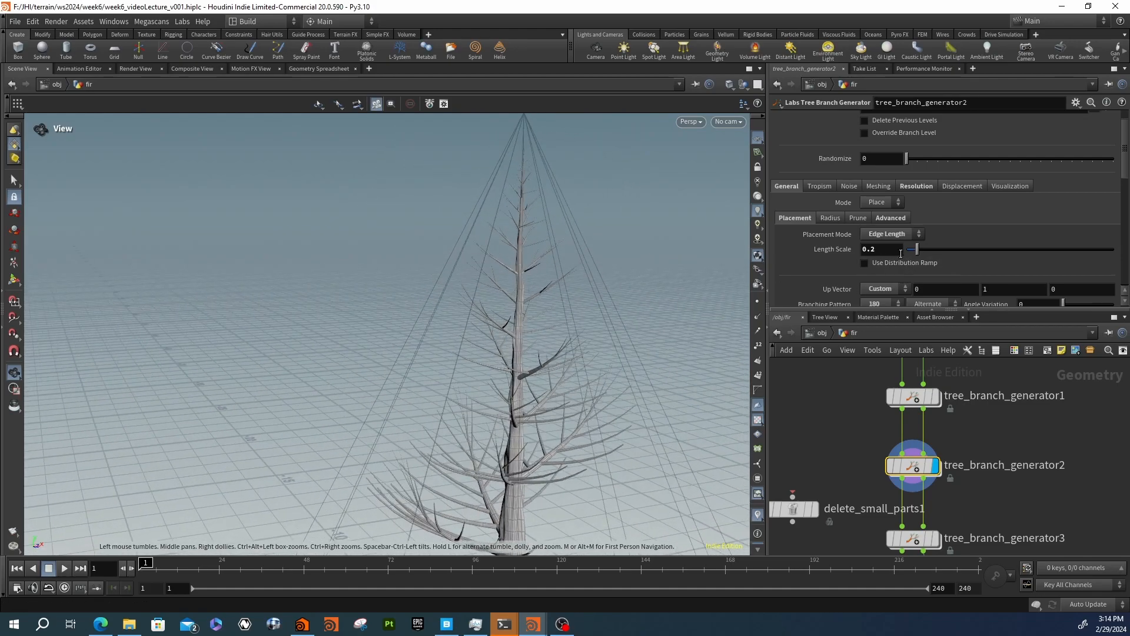
left_click_drag(537, 293, 539, 199)
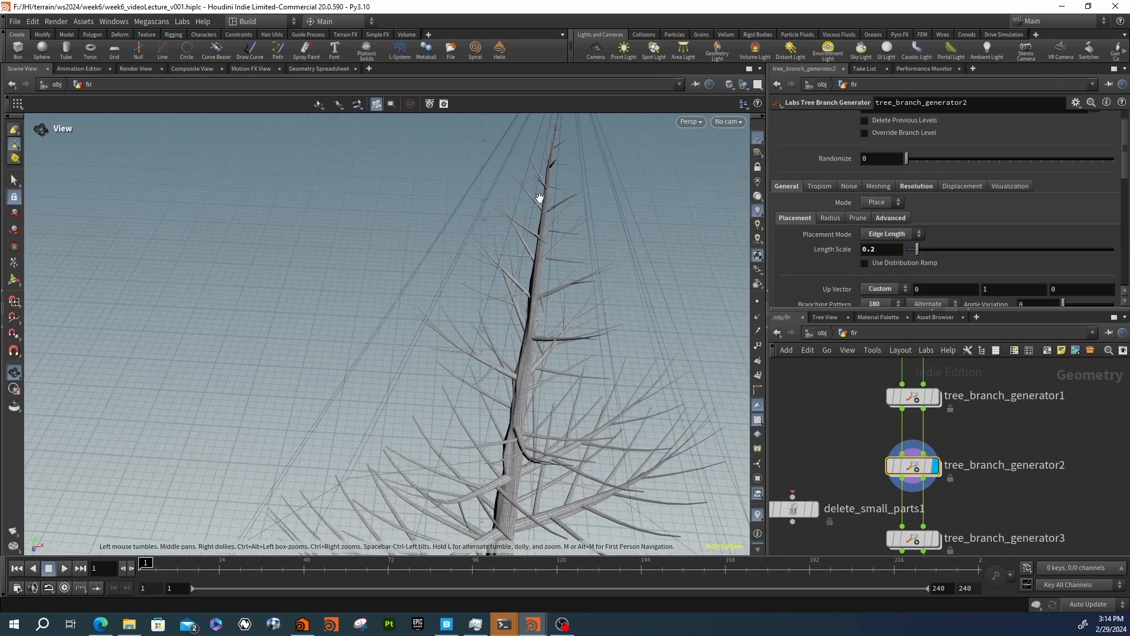
left_click_drag(551, 159, 555, 208)
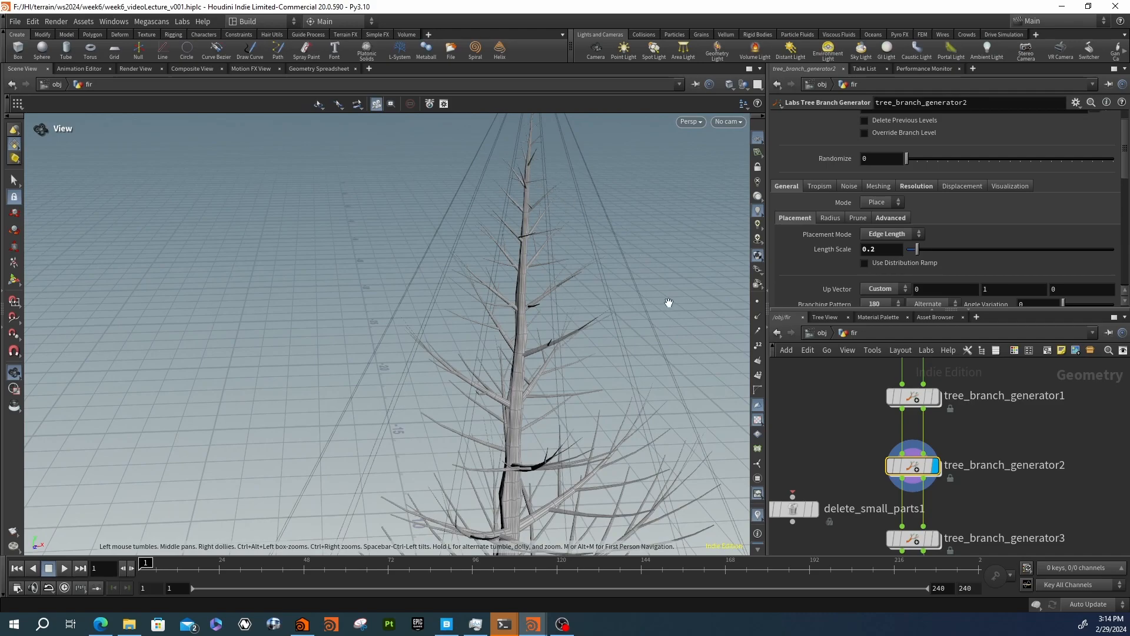
left_click_drag(563, 256, 550, 277)
left_click_drag(562, 343, 512, 379)
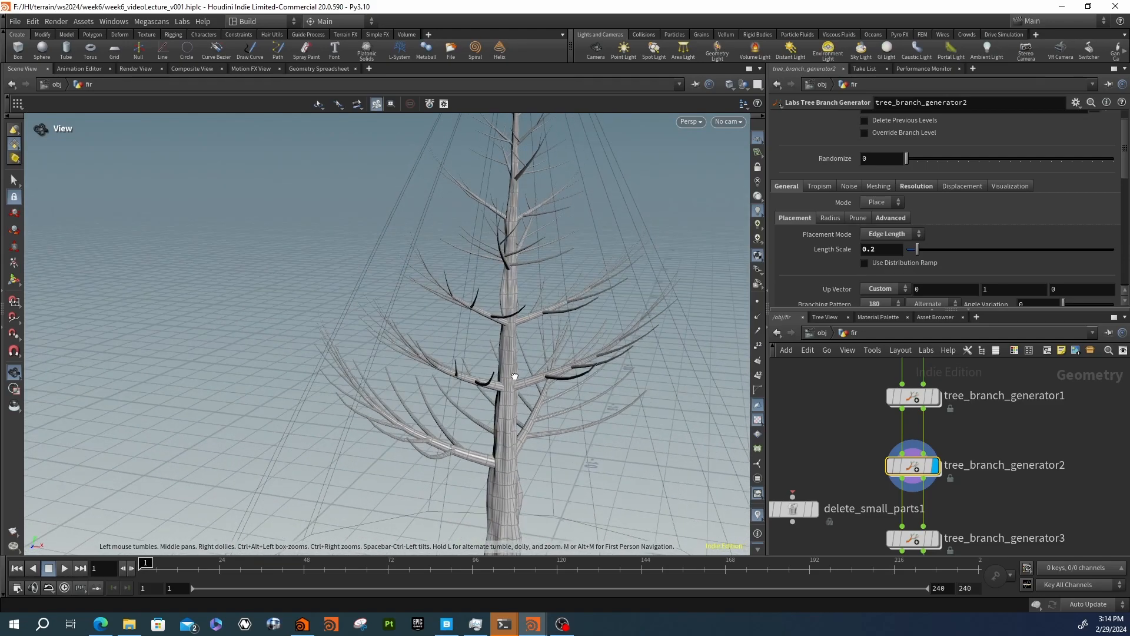
Turn Use Distribution Ramp back on for tree_branch_generator2
left_click(882, 263)
scroll(1104, 140, "up", 1)
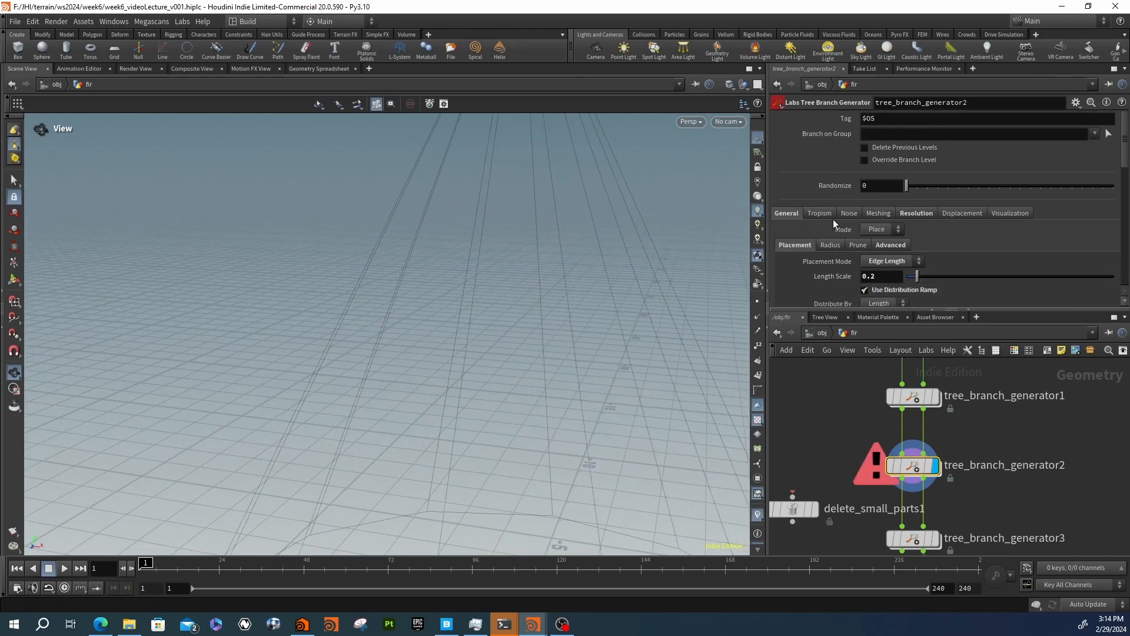
Try restricting tree_branch_generator2 to branch on the tree_branch_generator1 group, and clear the group entry again
left_click(1095, 135)
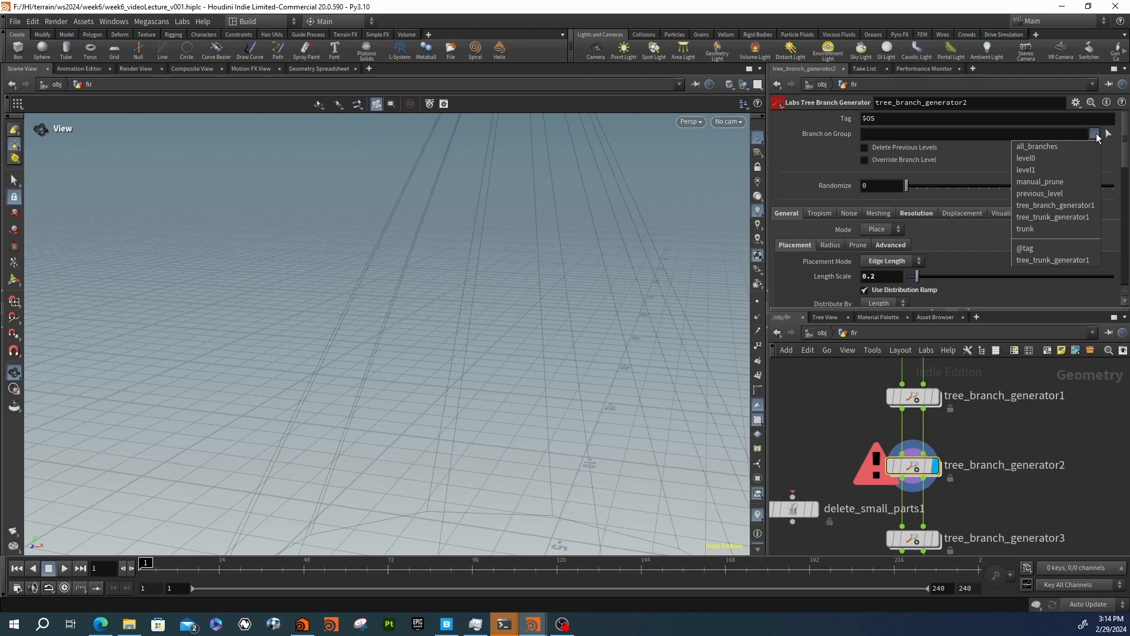
left_click(1087, 204)
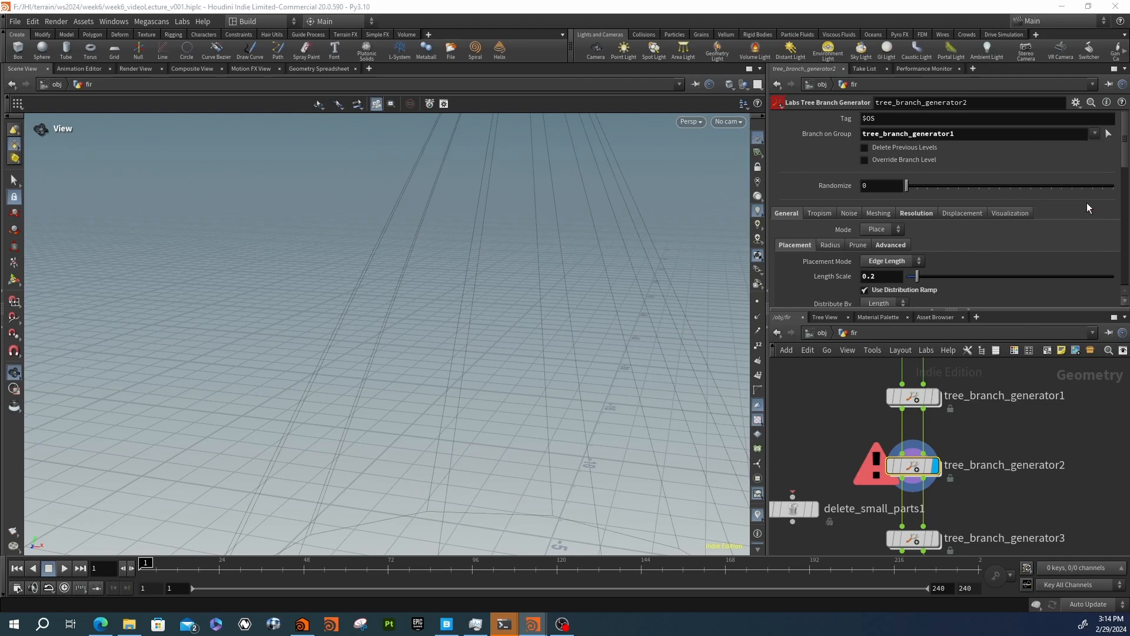
left_click(1048, 138)
key("BackSpace")
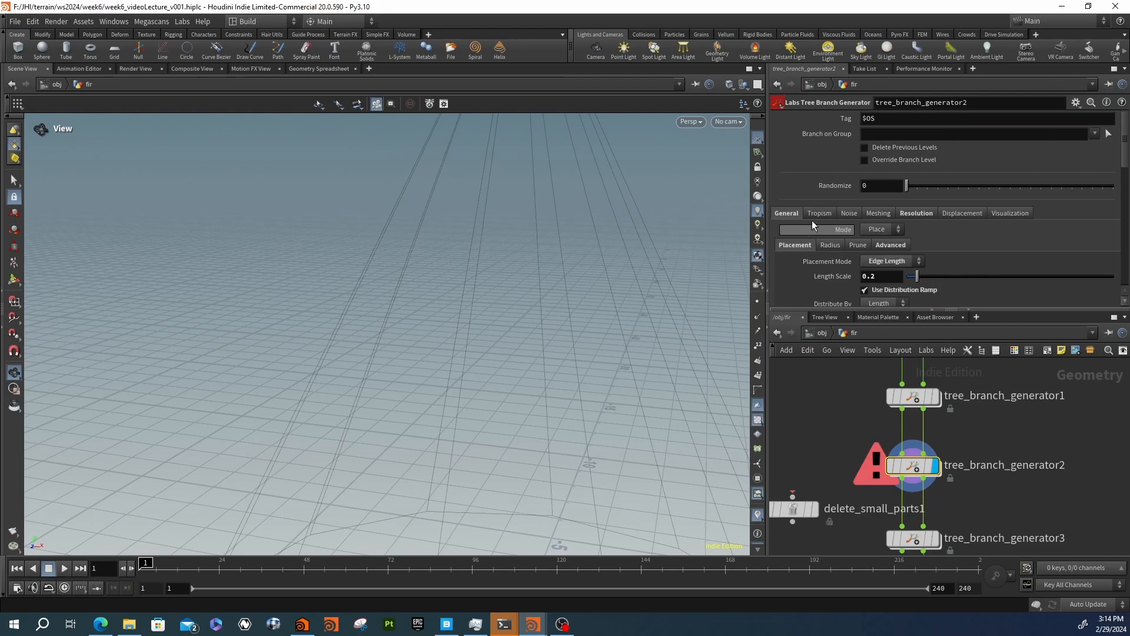
Turn off Use Distribution Ramp for tree_branch_generator2 and display tree_branch_generator3
scroll(838, 288, "down", 2)
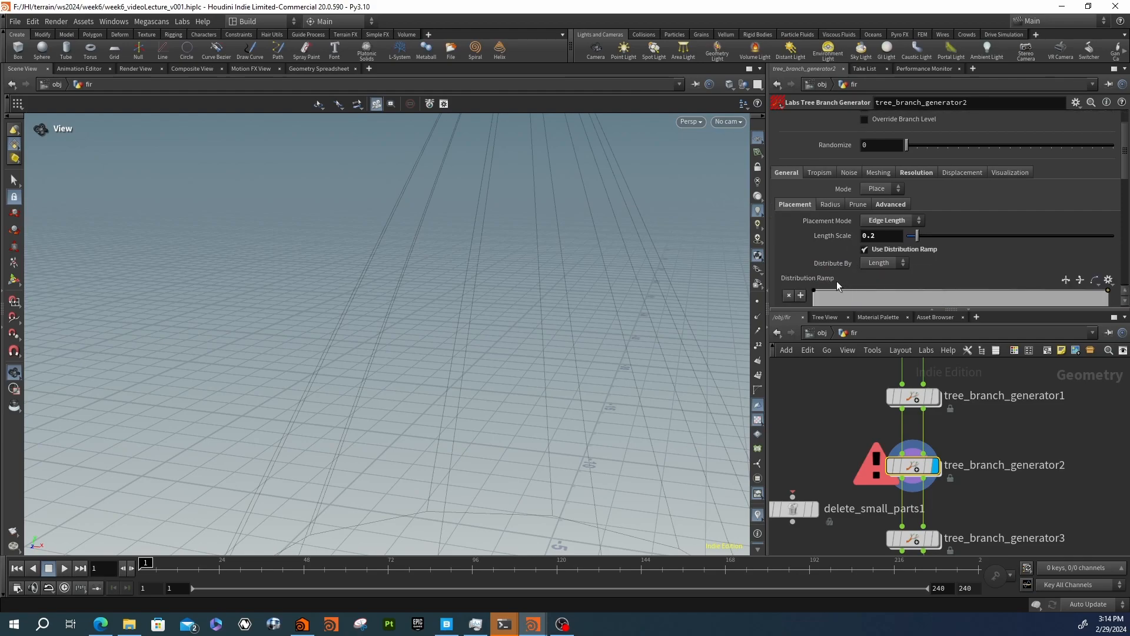
left_click(865, 250)
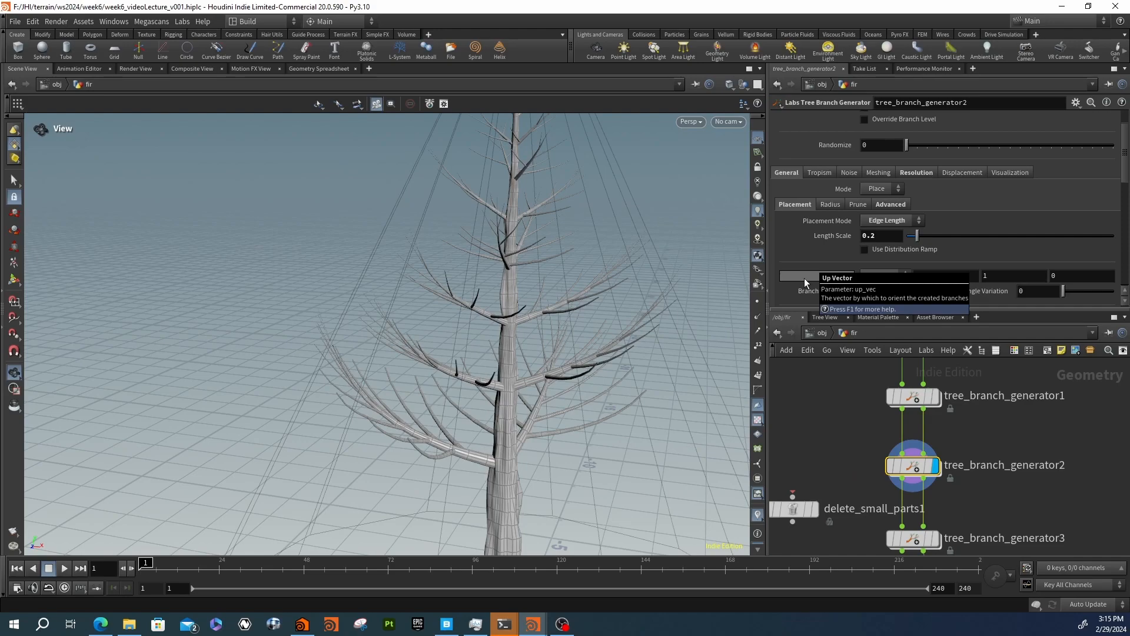
middle_click_drag(967, 501, 951, 413)
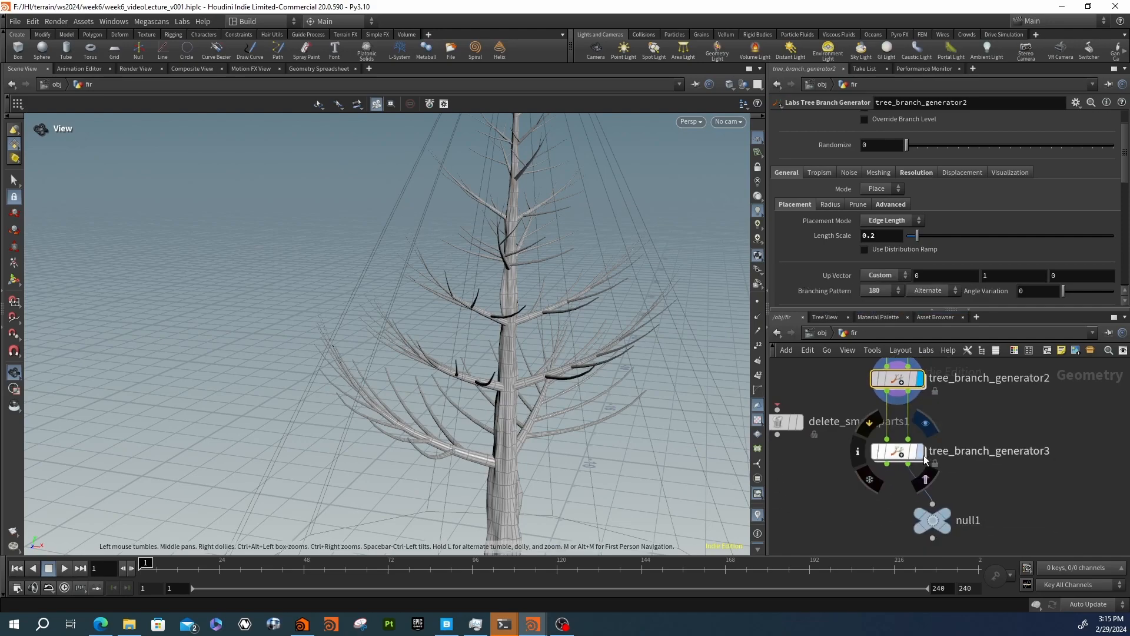
left_click_drag(532, 308, 584, 269)
Set the Placement Length Scale of tree_branch_generator3 to 0.2
left_click(897, 452)
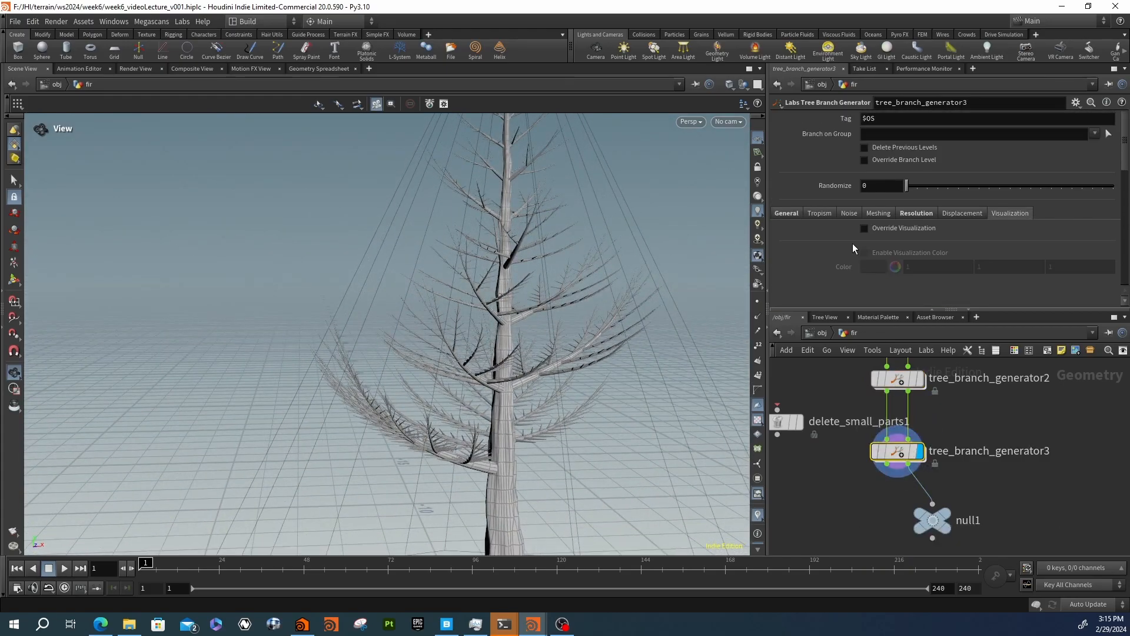
left_click(786, 214)
scroll(871, 248, "down", 1)
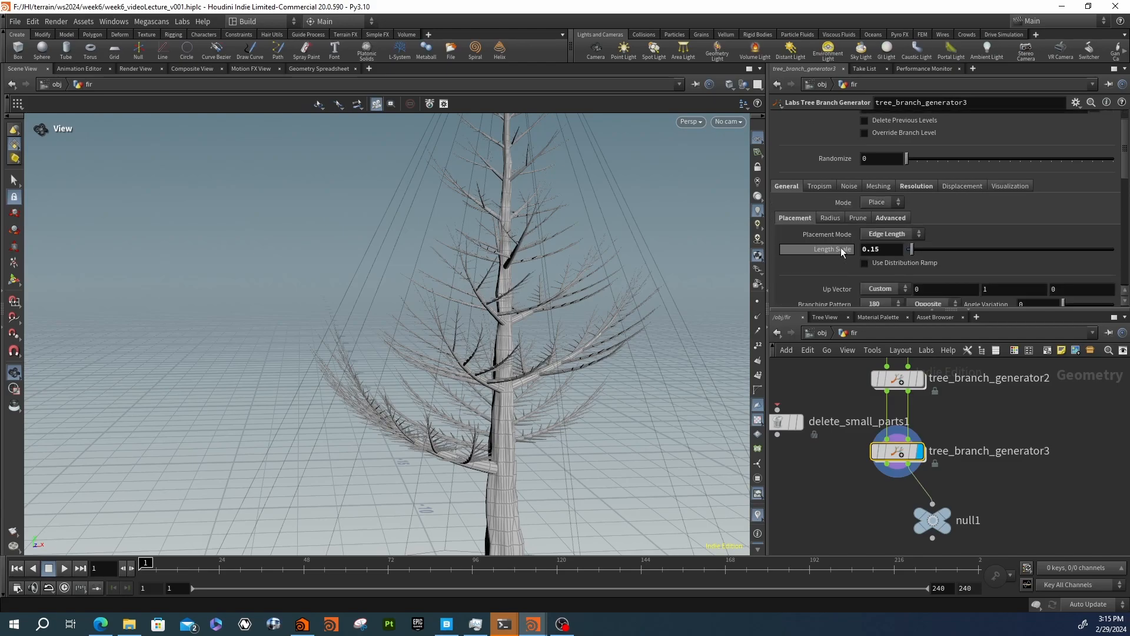
left_click(888, 251)
type("0.2")
key("Return")
left_click_drag(469, 336, 415, 364)
Set the value of point 2 on tree_branch_generator3's Angle Ramp to 0.548
scroll(853, 252, "down", 7)
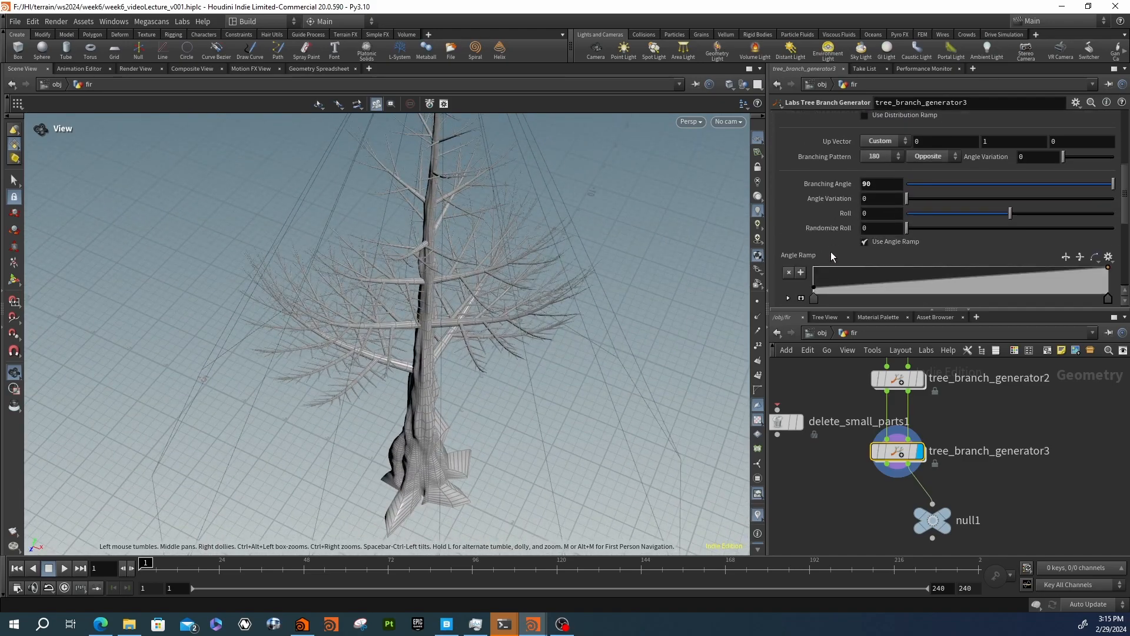
scroll(831, 257, "down", 2)
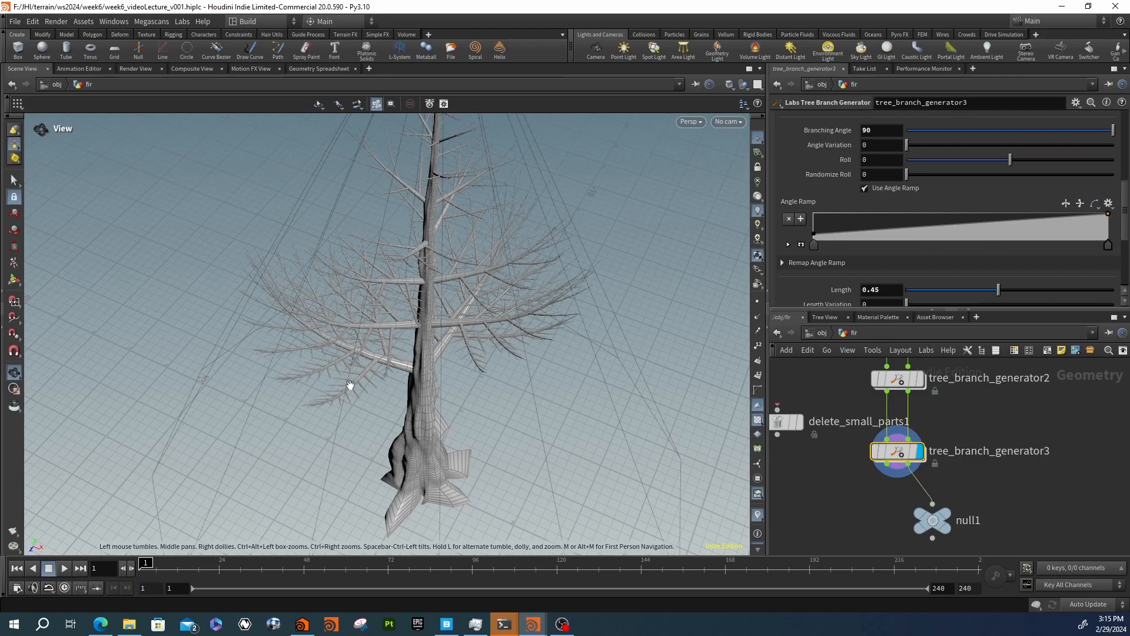
left_click(788, 244)
scroll(832, 253, "down", 2)
left_click_drag(1030, 234, 1021, 234)
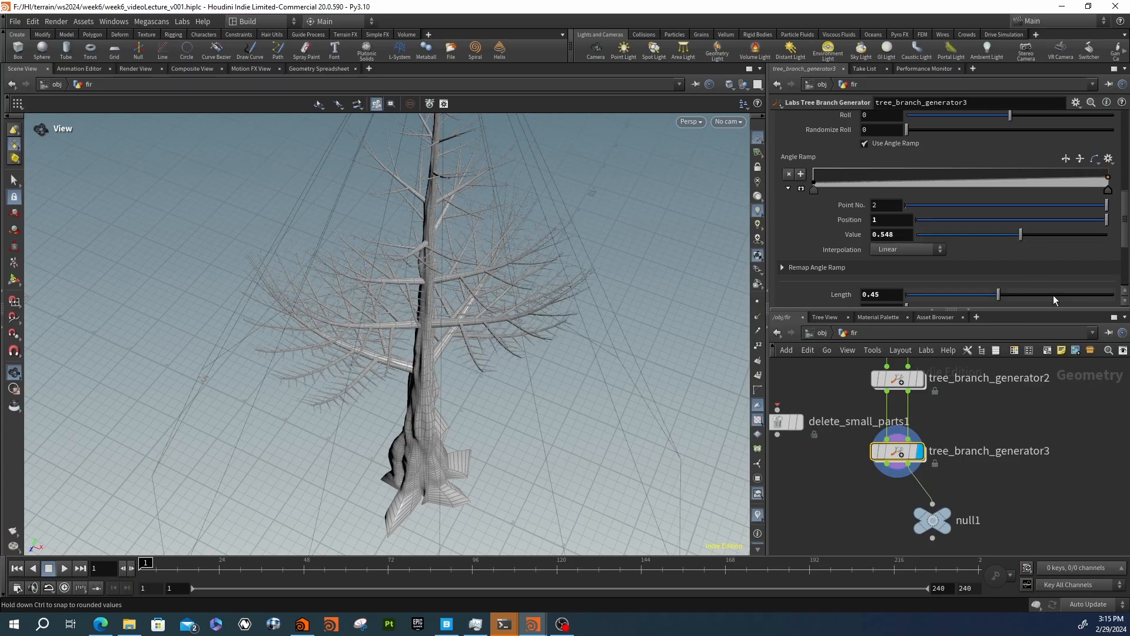
left_click_drag(469, 361, 406, 327)
Lower the value of point 2 on tree_branch_generator2's Angle Ramp
middle_click_drag(1003, 410, 996, 454)
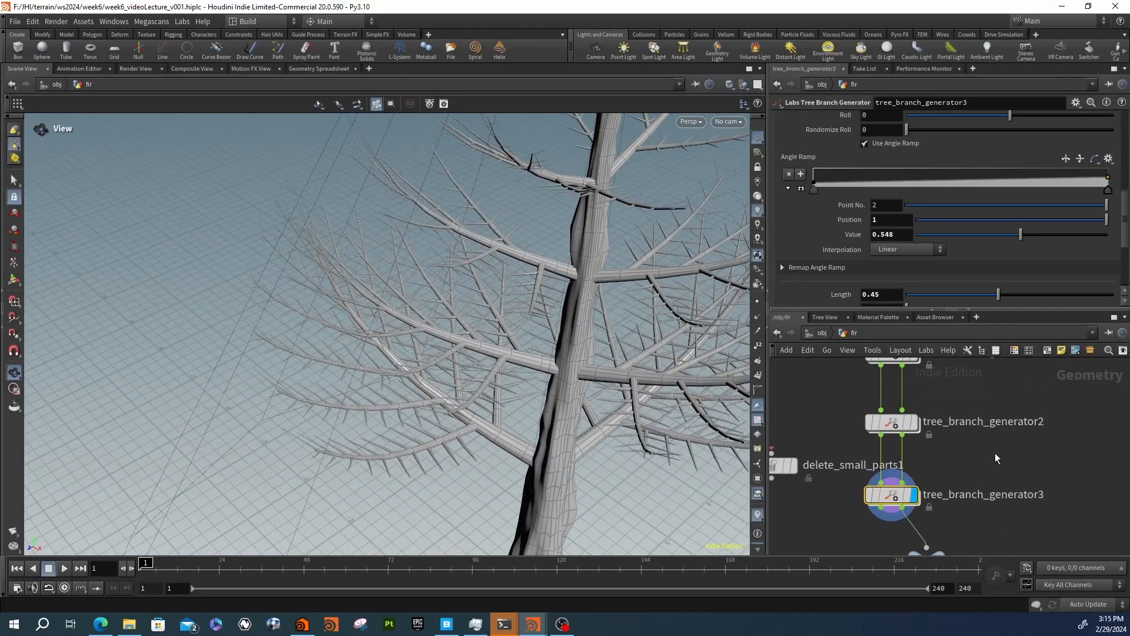
left_click_drag(968, 447, 803, 389)
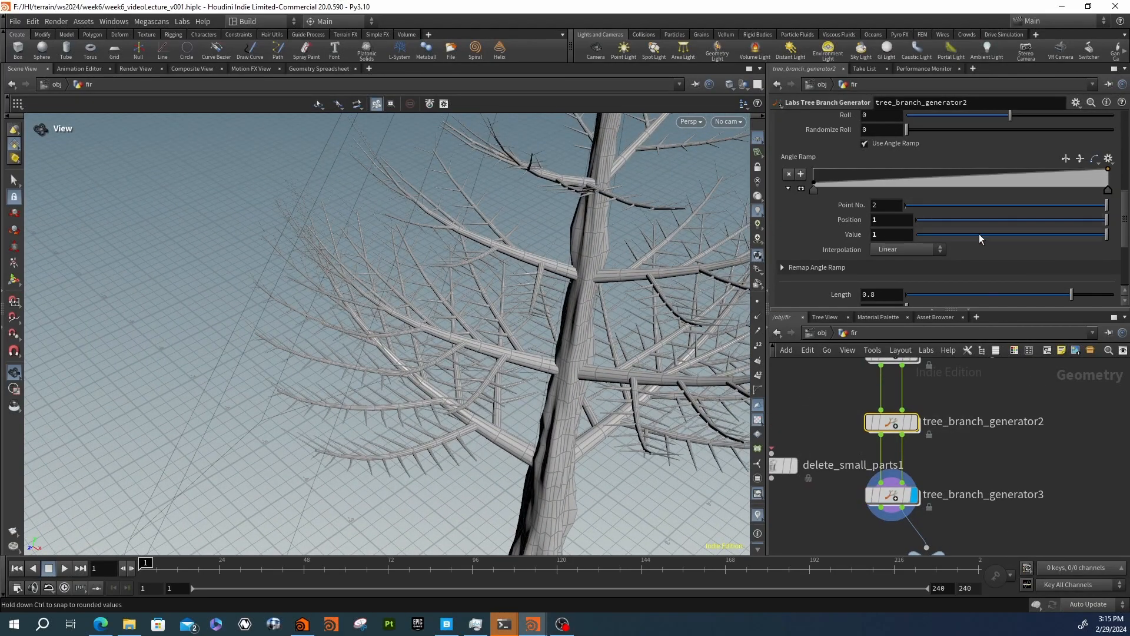
mouse_move(1024, 236)
left_mouse_down()
mouse_move(1056, 236)
mouse_move(1021, 237)
left_mouse_up()
left_click_drag(479, 383, 326, 340)
Duplicate tree_branch_generator1 and place the copy beside it in the network
middle_click_drag(1033, 412, 1007, 484)
scroll(1003, 487, "down", 3)
left_click_drag(964, 463, 883, 425)
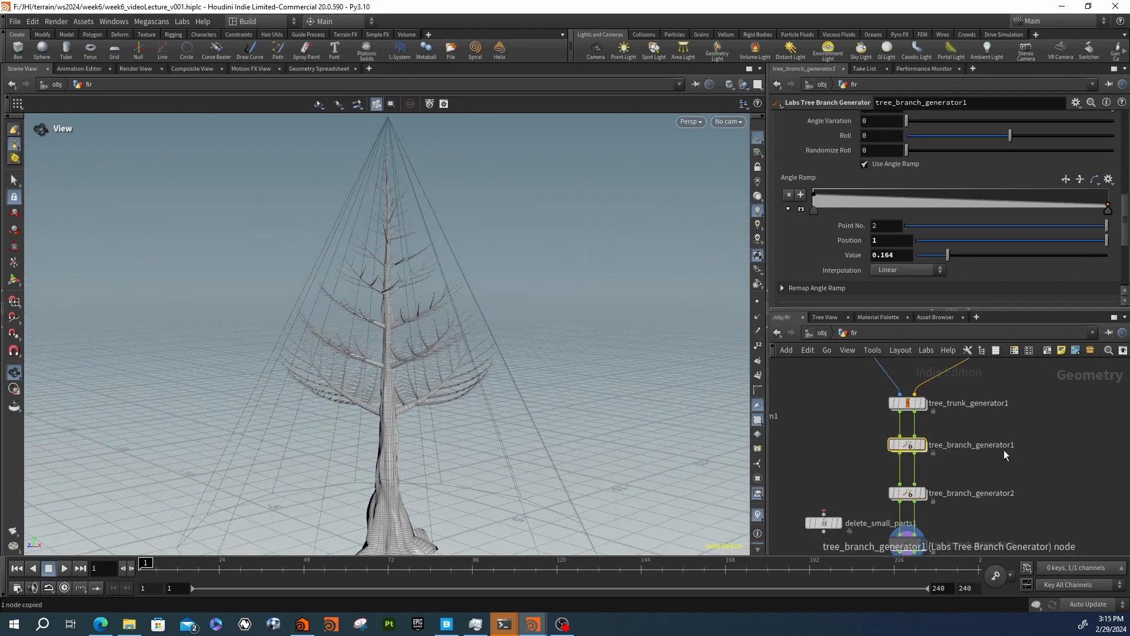
key("ctrl+v")
left_click(1039, 464)
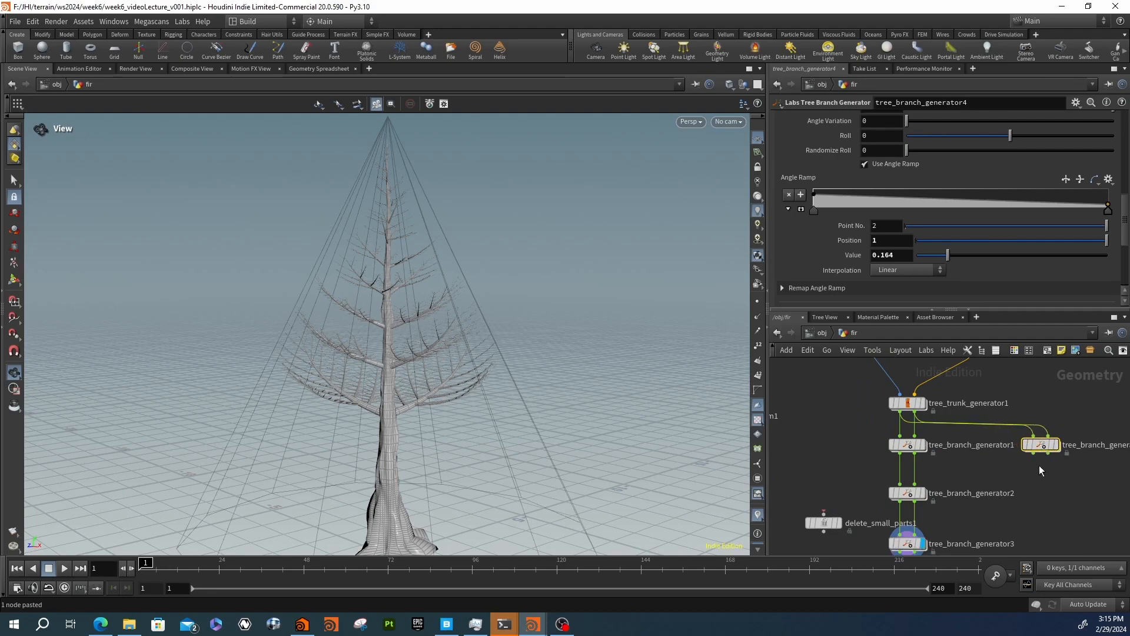
middle_click_drag(1040, 464, 962, 466)
Set Length Ramp point 2 of tree_branch_generator4 to position 0.263 and its Length to 0.50
scroll(793, 240, "up", 3)
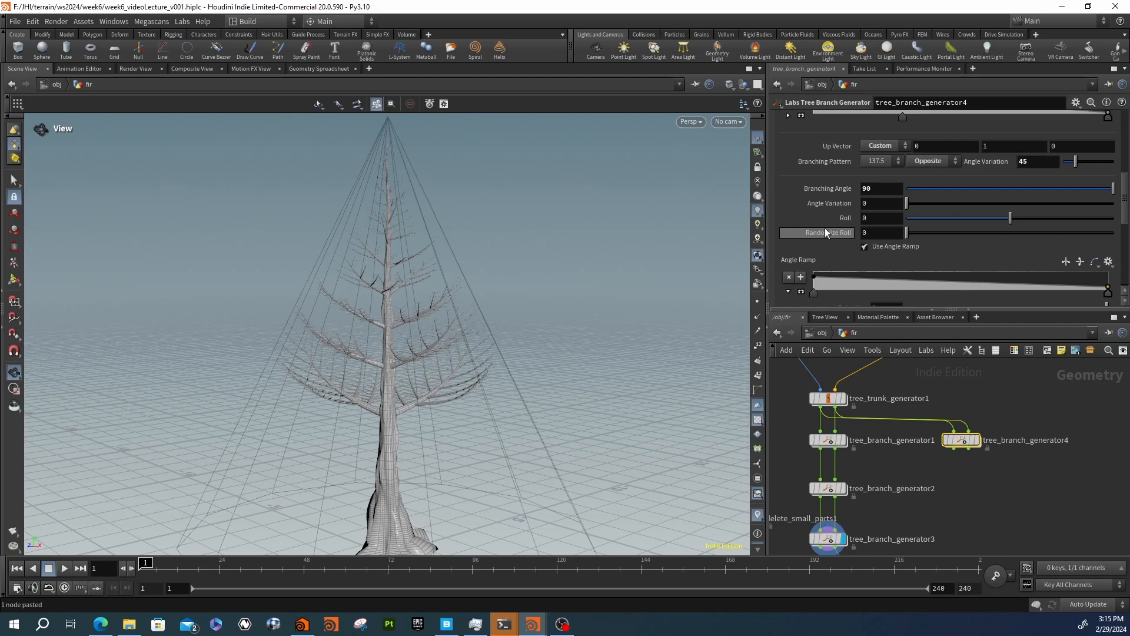
scroll(960, 198, "up", 5)
scroll(920, 228, "down", 5)
scroll(877, 221, "up", 5)
scroll(839, 217, "down", 5)
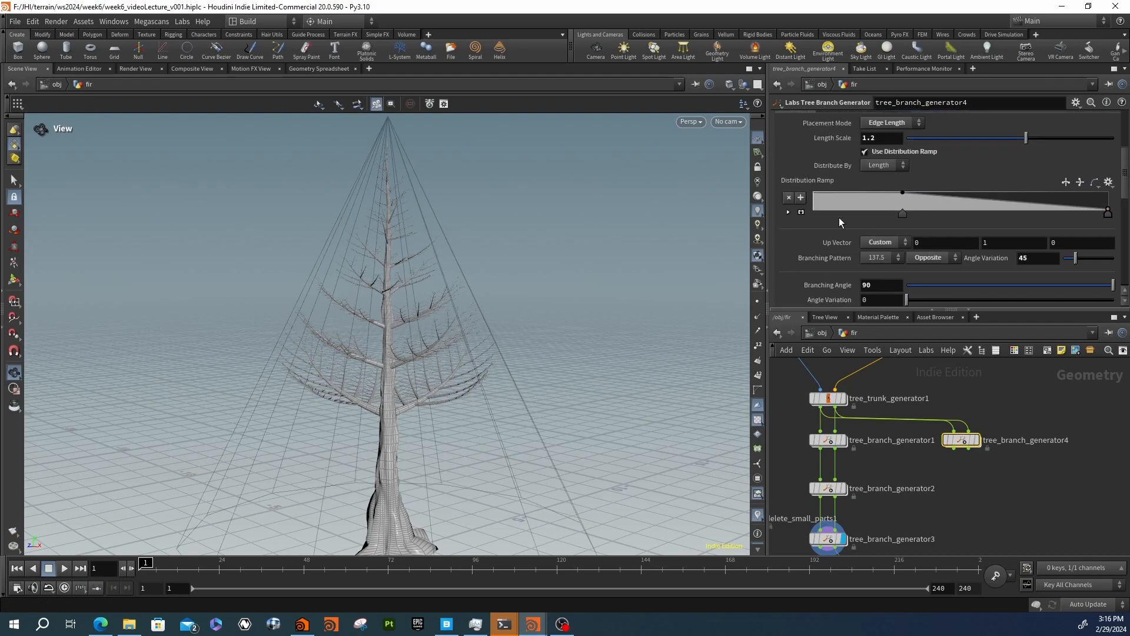
scroll(829, 230, "down", 4)
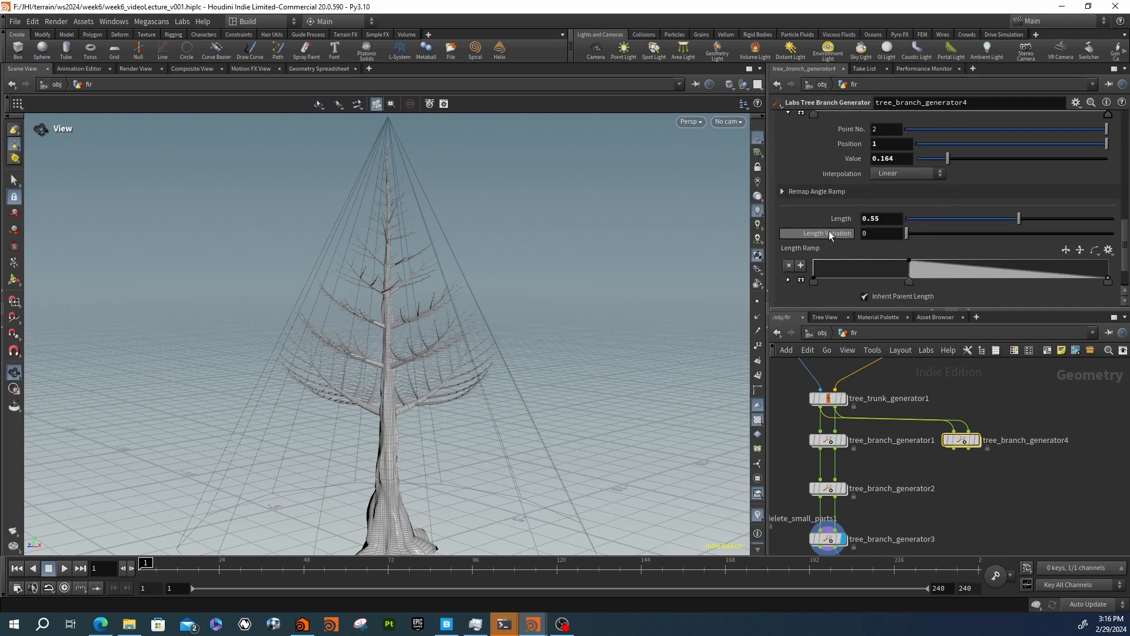
scroll(833, 262, "down", 1)
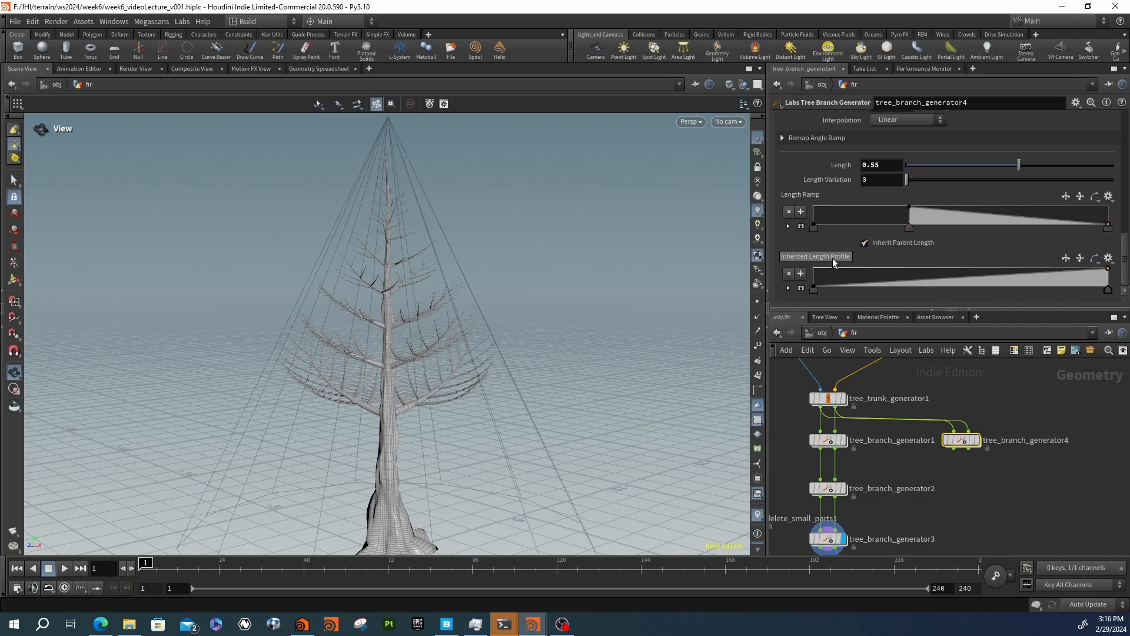
left_click(789, 226)
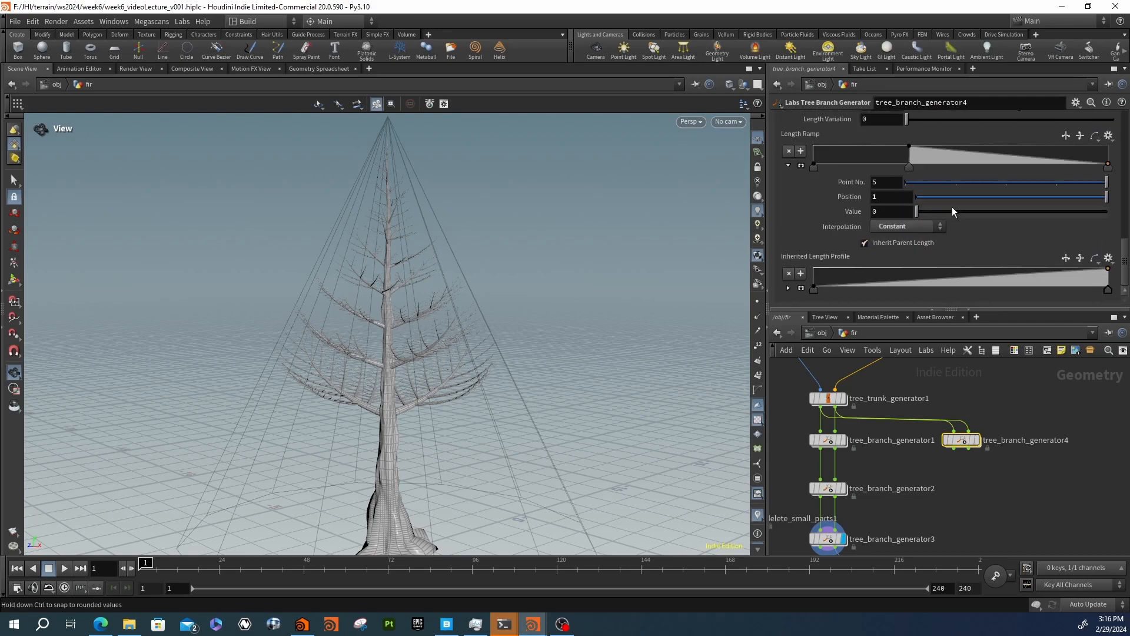
left_click(944, 182)
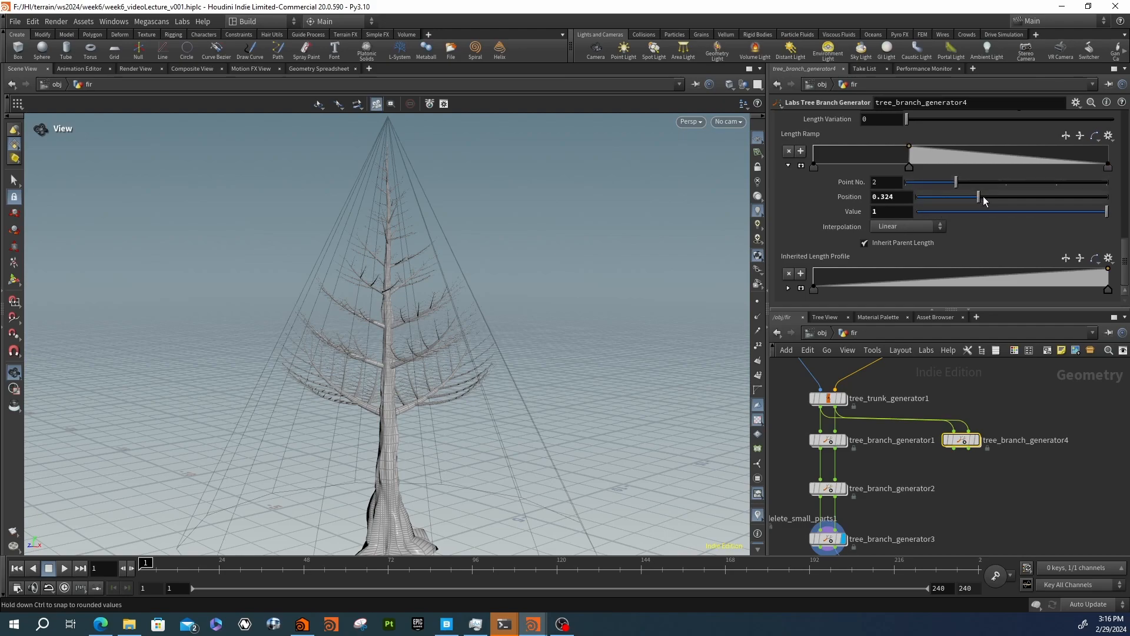
left_click_drag(984, 197, 968, 196)
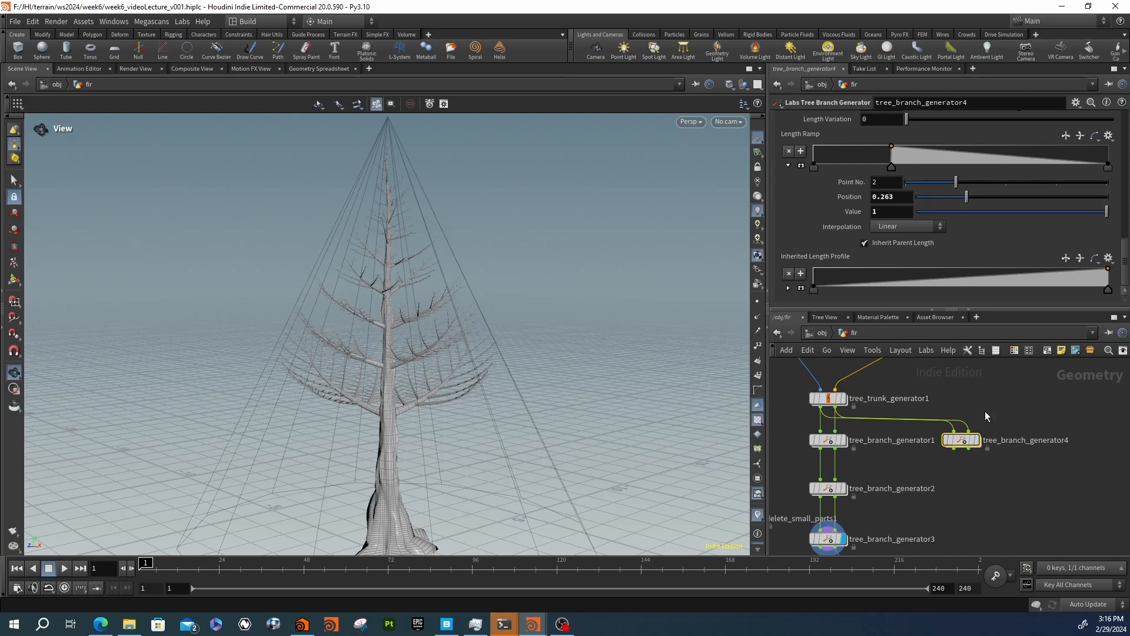
scroll(824, 231, "up", 3)
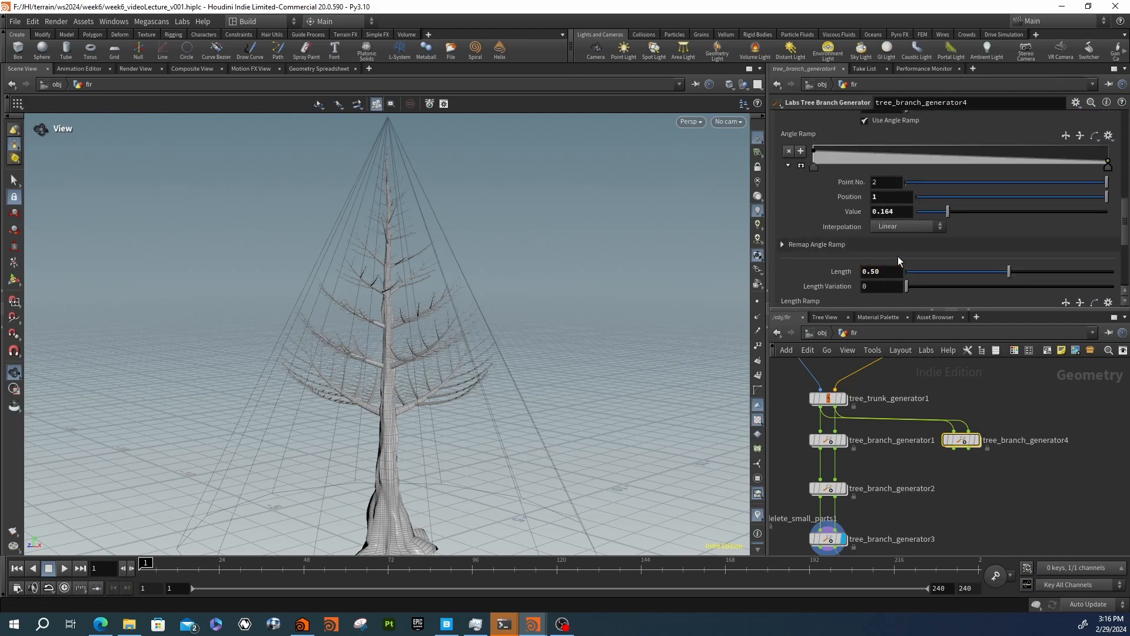
Lower the value of point 1 on tree_branch_generator4's radius Falloff Ramp to 0.458
scroll(909, 264, "up", 6)
left_click(830, 190)
left_click(800, 196)
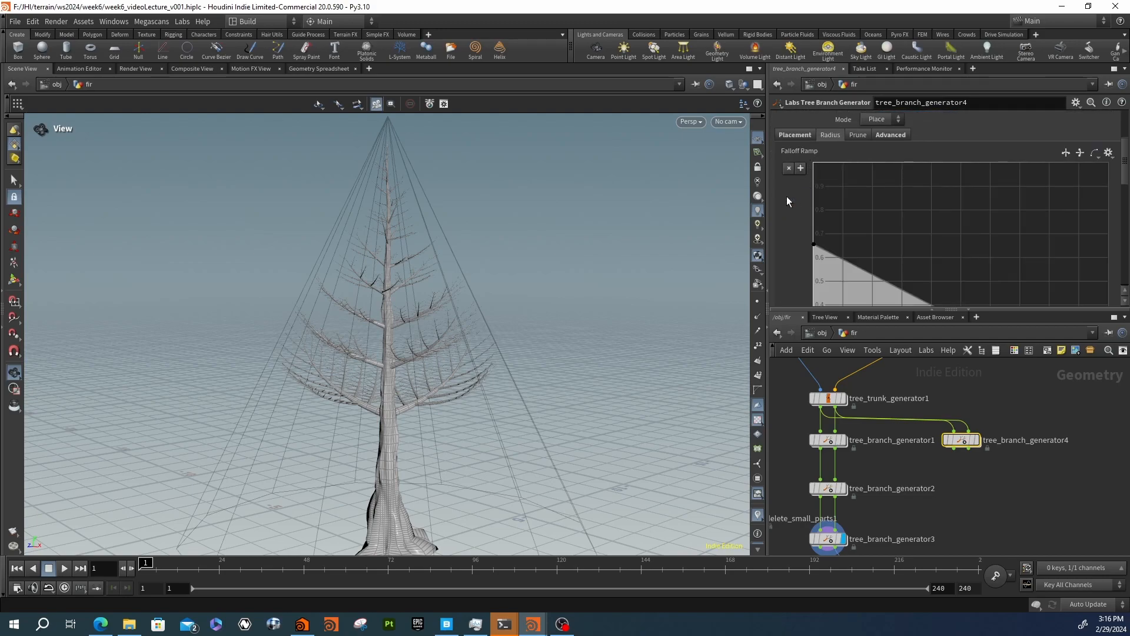
scroll(788, 200, "down", 4)
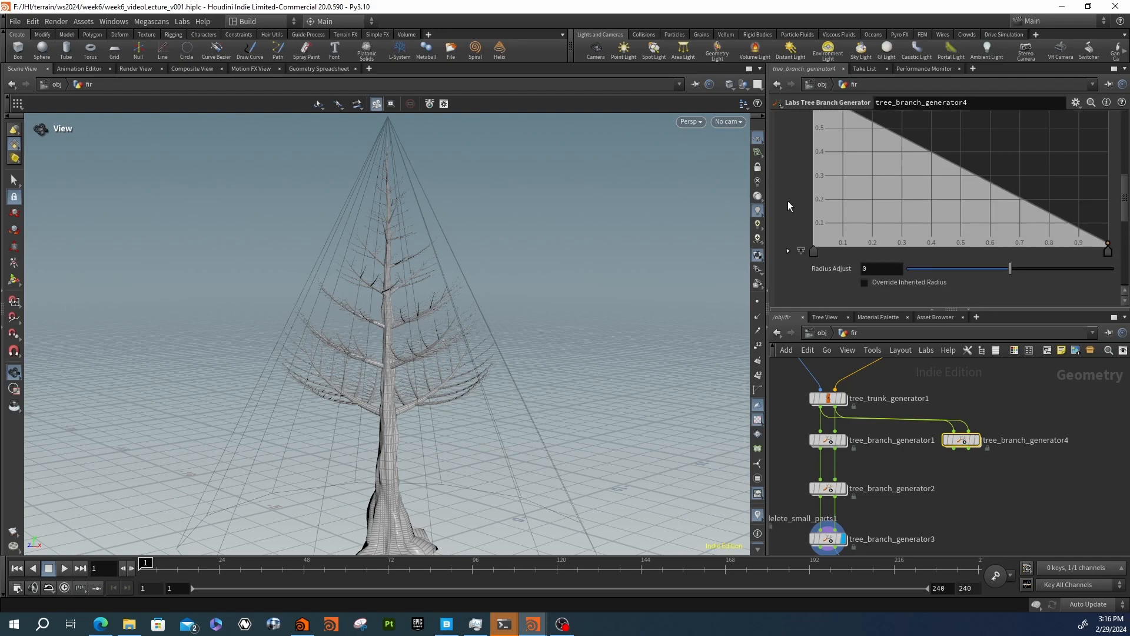
left_click(789, 251)
left_click(801, 251)
scroll(825, 179, "up", 3)
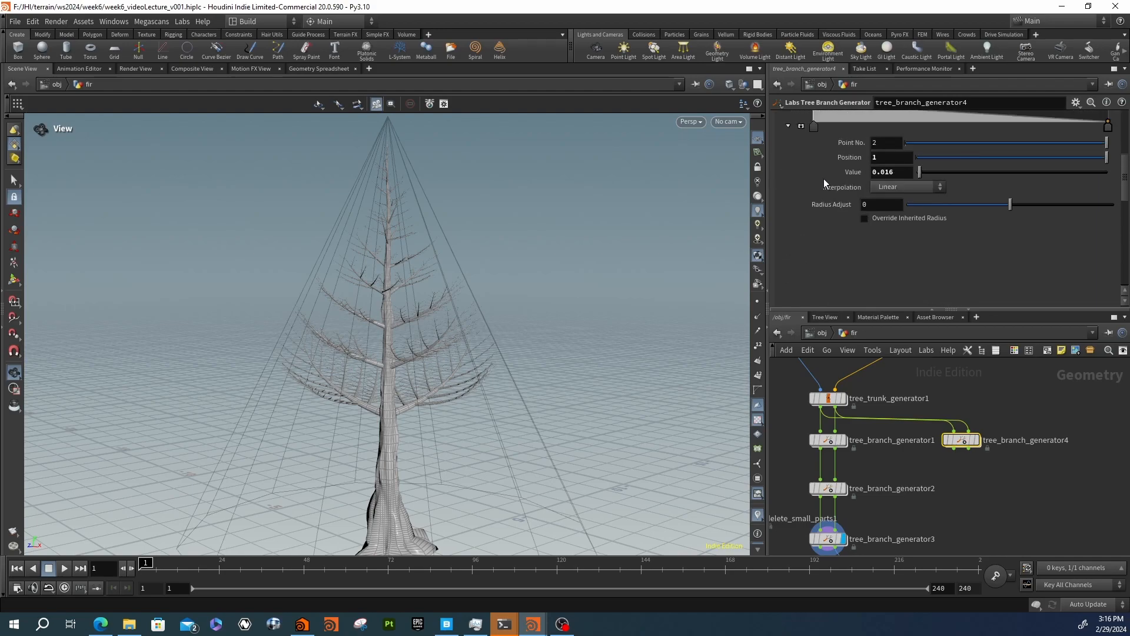
left_click_drag(922, 212, 1113, 226)
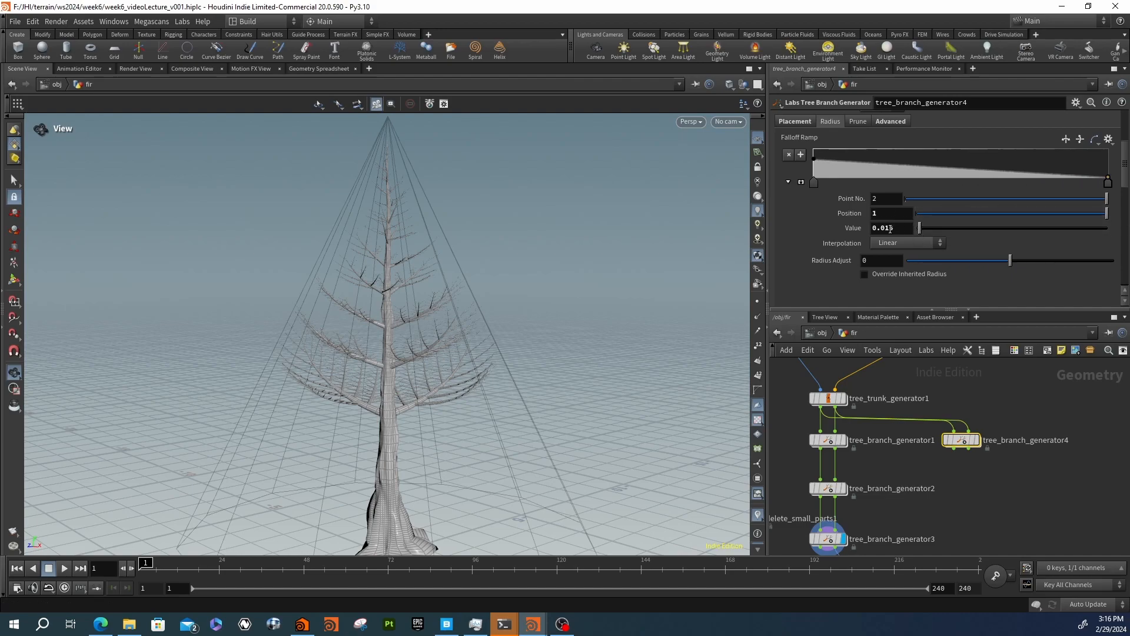
scroll(831, 231, "up", 1)
left_click(917, 235)
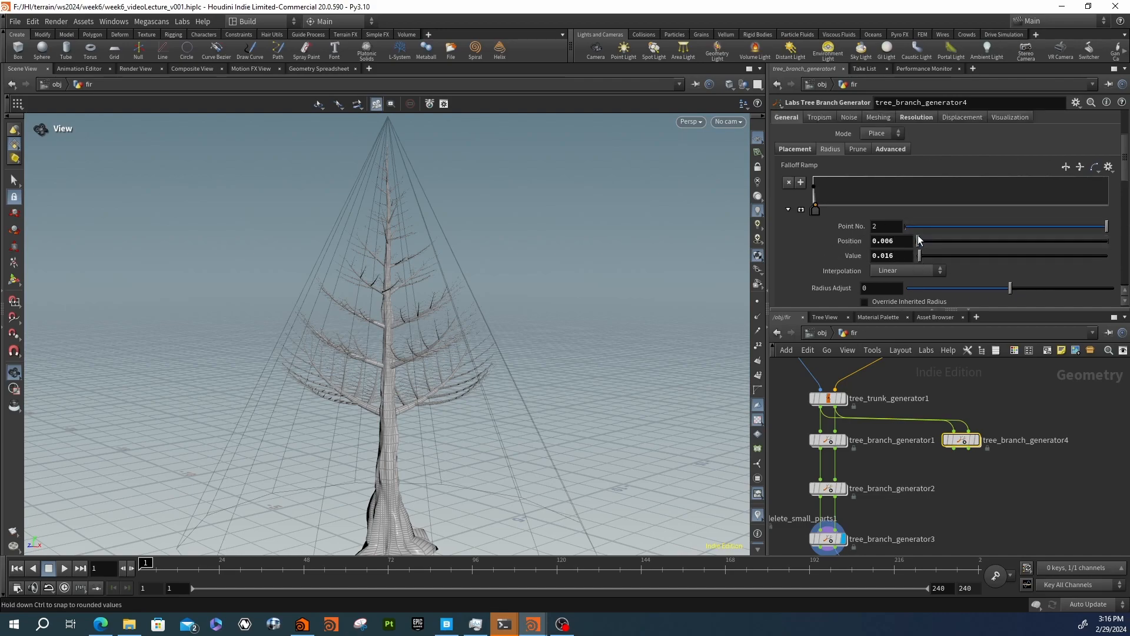
left_click_drag(919, 235, 1005, 262)
left_click(916, 229)
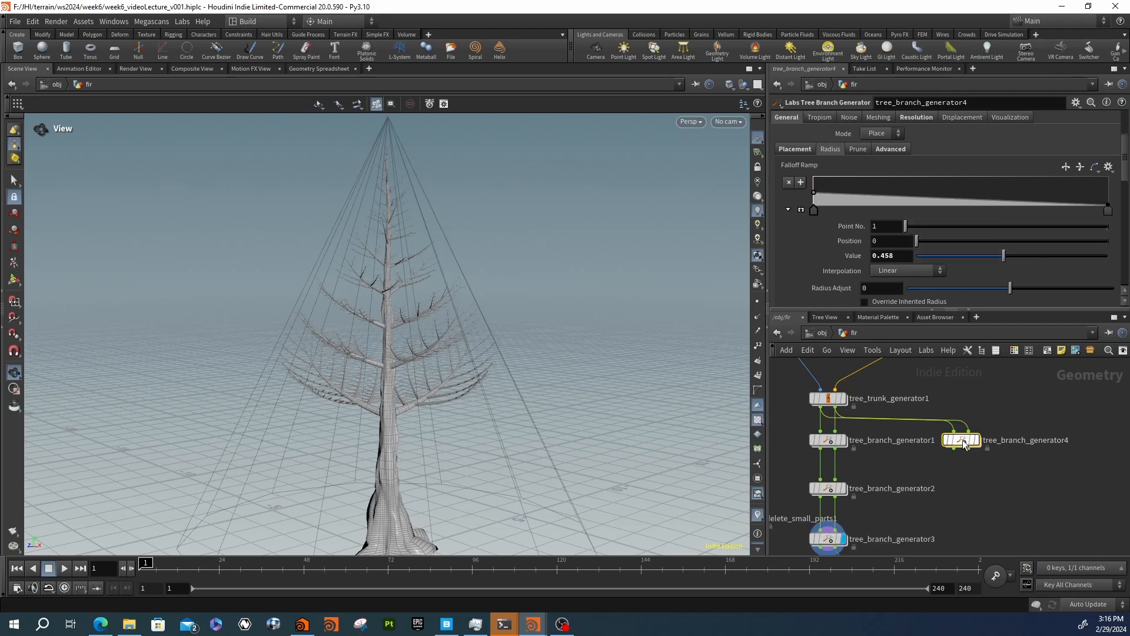
Wire tree_branch_generator4 between tree_branch_generator1 and tree_branch_generator2 through both connections, and align it in the chain
left_click_drag(968, 442, 886, 467)
left_click(832, 452)
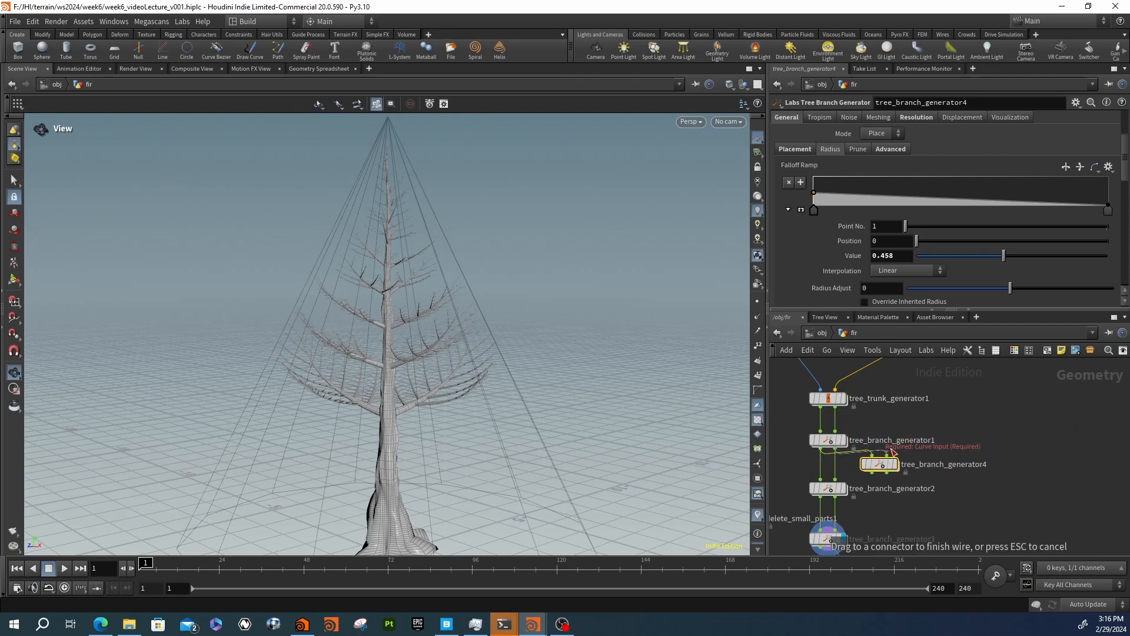
left_click(820, 481)
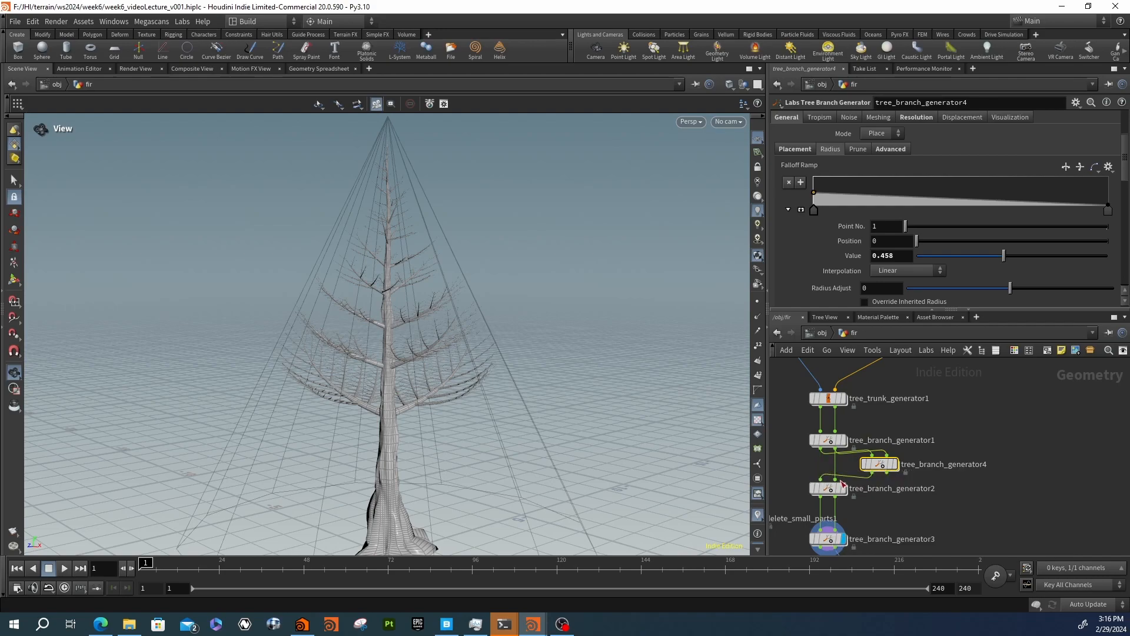
left_click(837, 479)
left_click(887, 473)
left_click_drag(885, 462, 835, 466)
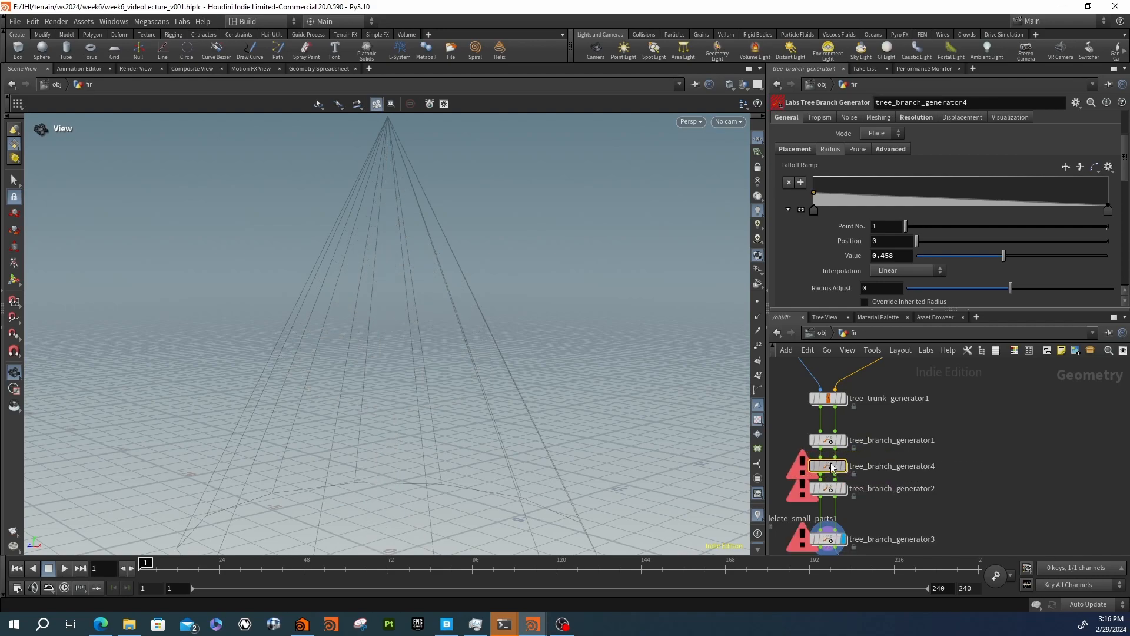
Set tree_branch_generator4 to branch on the tree_trunk_generator1 group and inspect the added branches up close
scroll(819, 195, "up", 3)
left_click(1094, 136)
left_click(1069, 219)
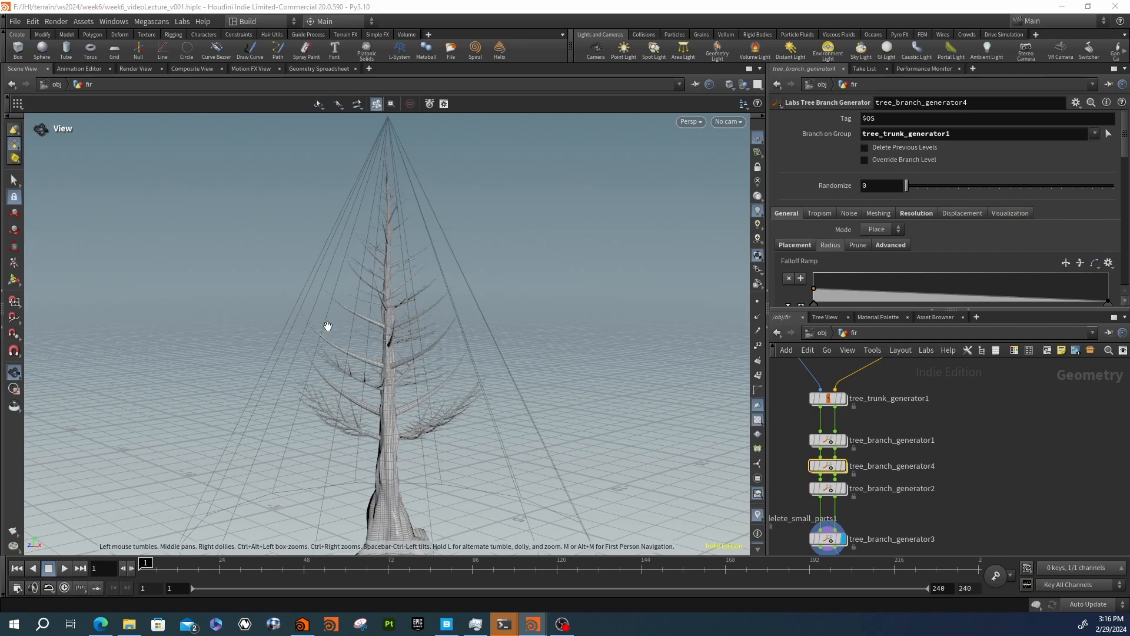
right_click_drag(327, 326, 444, 320)
mouse_move(444, 321)
left_mouse_down()
mouse_move(517, 366)
mouse_move(505, 328)
mouse_move(456, 324)
left_mouse_up()
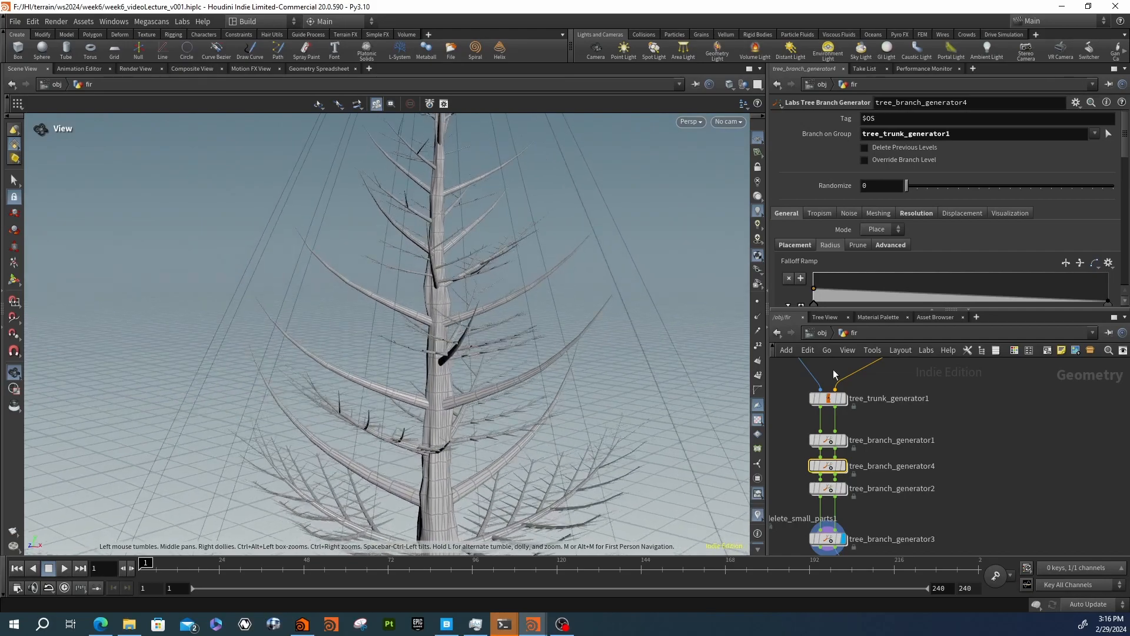
scroll(793, 284, "down", 10)
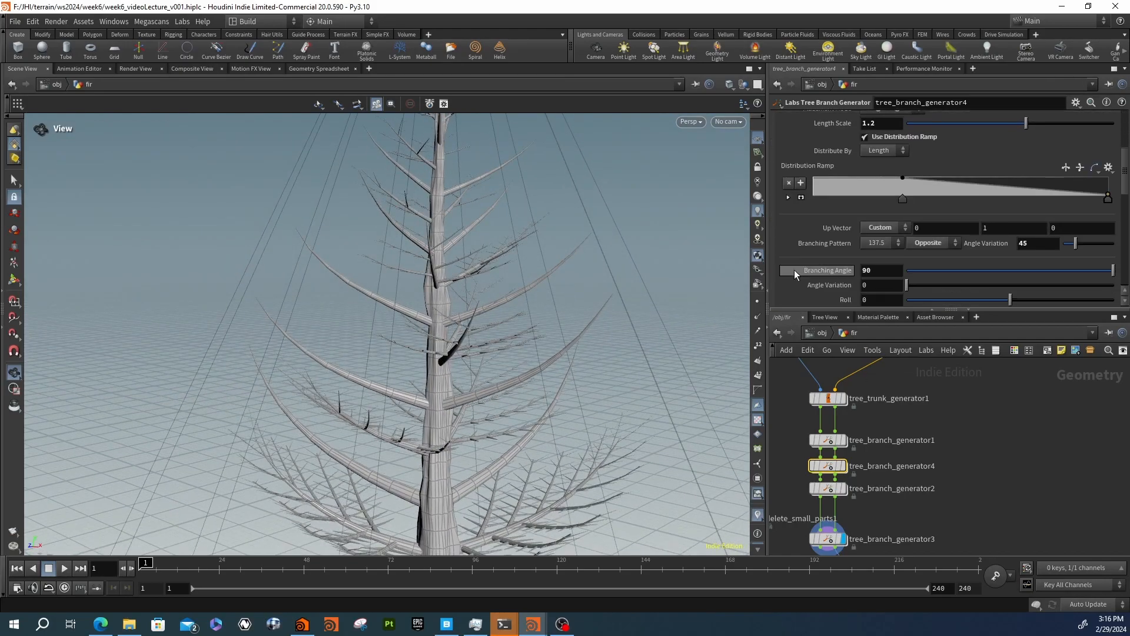
Set the Length of tree_branch_generator4 to 0.5 and check the branches from several angles
scroll(800, 259, "down", 2)
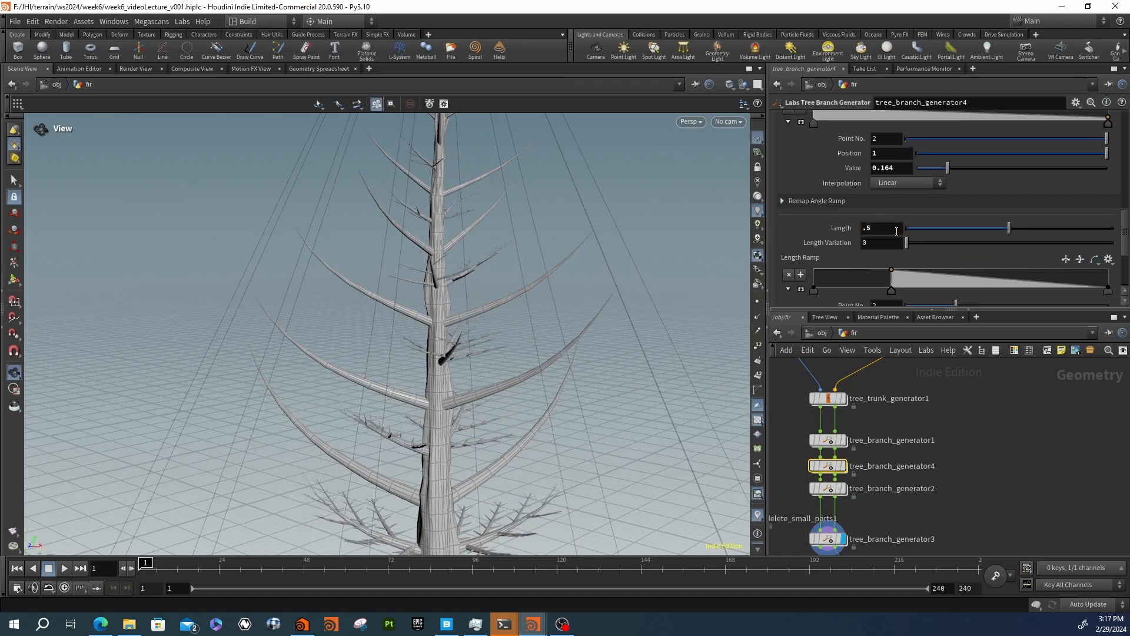
key("Return")
left_click_drag(545, 292, 570, 322)
left_click_drag(866, 230, 881, 229)
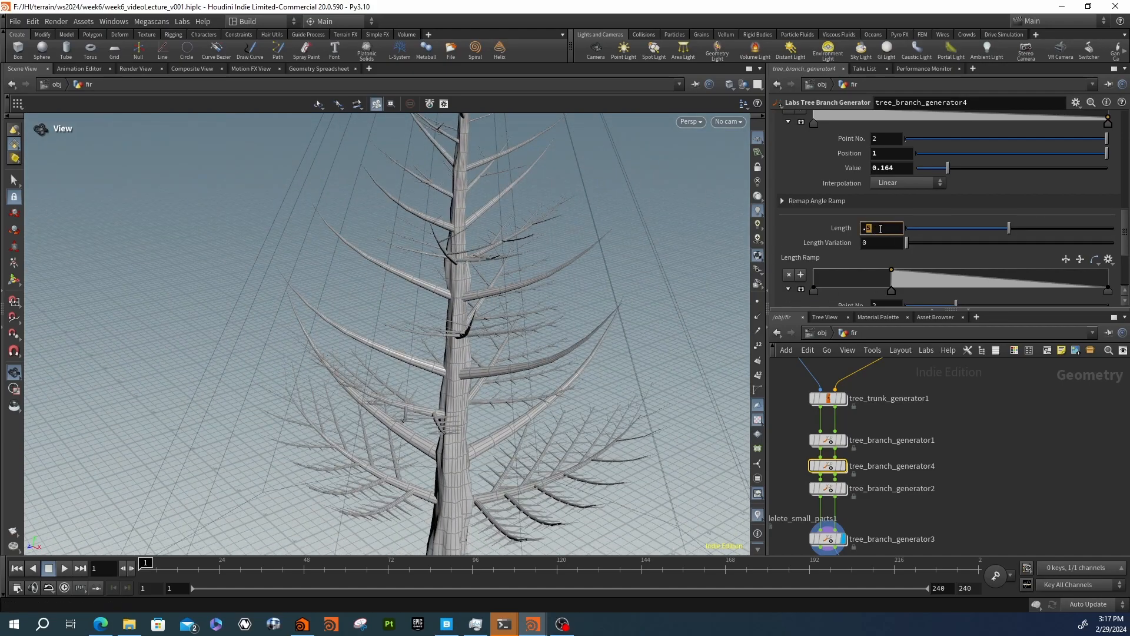
key("Return")
left_click_drag(575, 399, 416, 436)
Lower the placement Length Scale of tree_branch_generator4, trying 1.1 and 0.8 before settling on 0.6
scroll(818, 238, "up", 3)
scroll(819, 238, "up", 5)
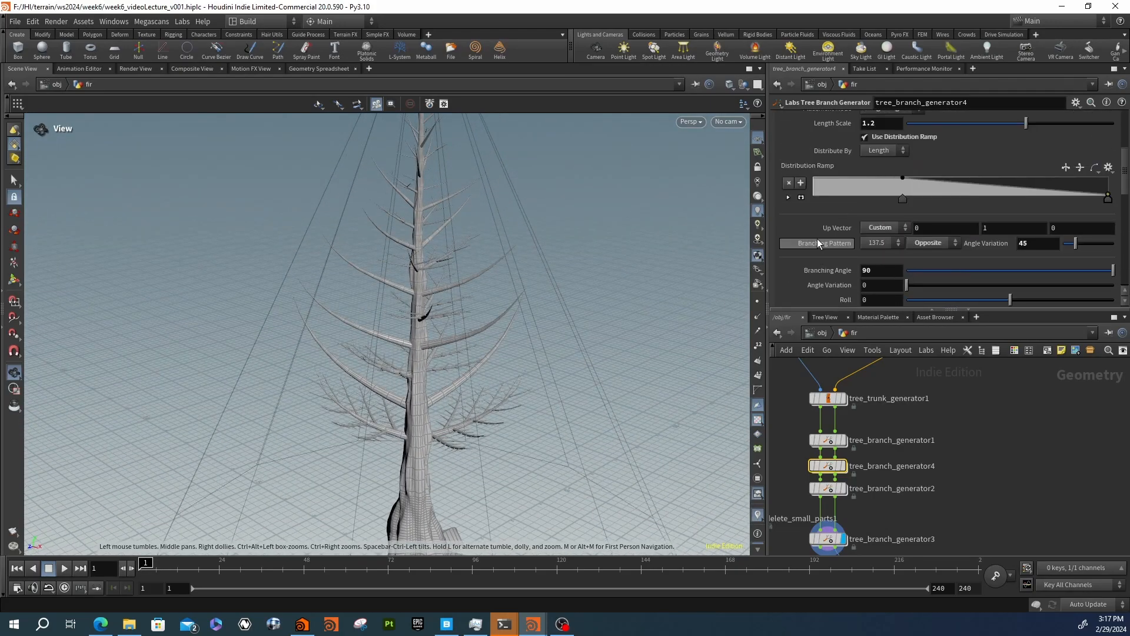
left_click_drag(871, 208, 881, 209)
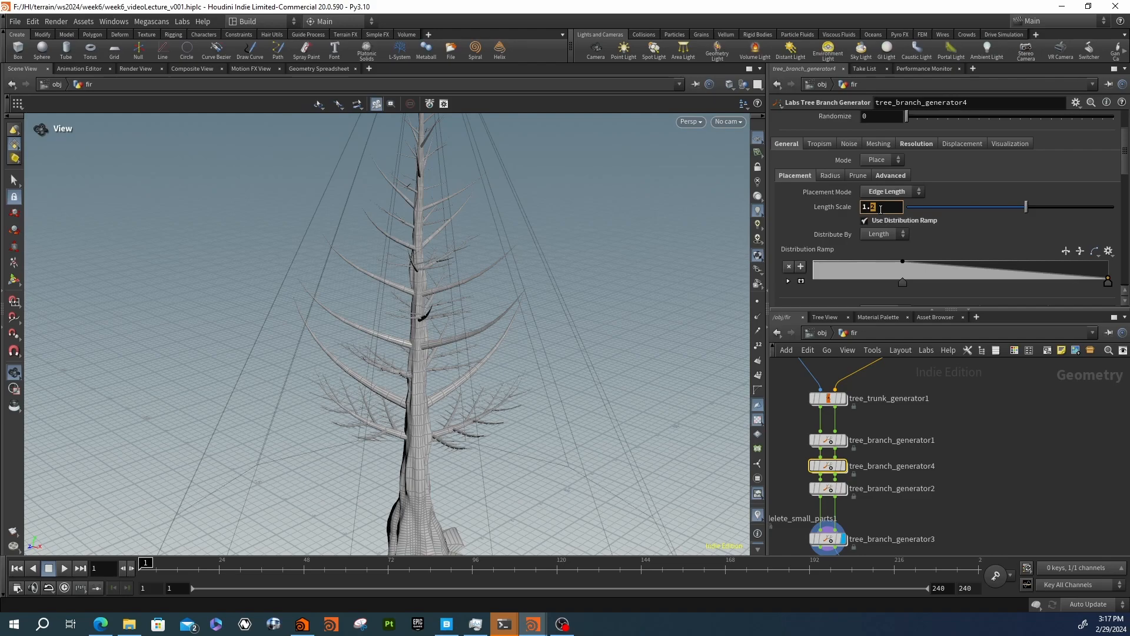
type("1")
key("Return")
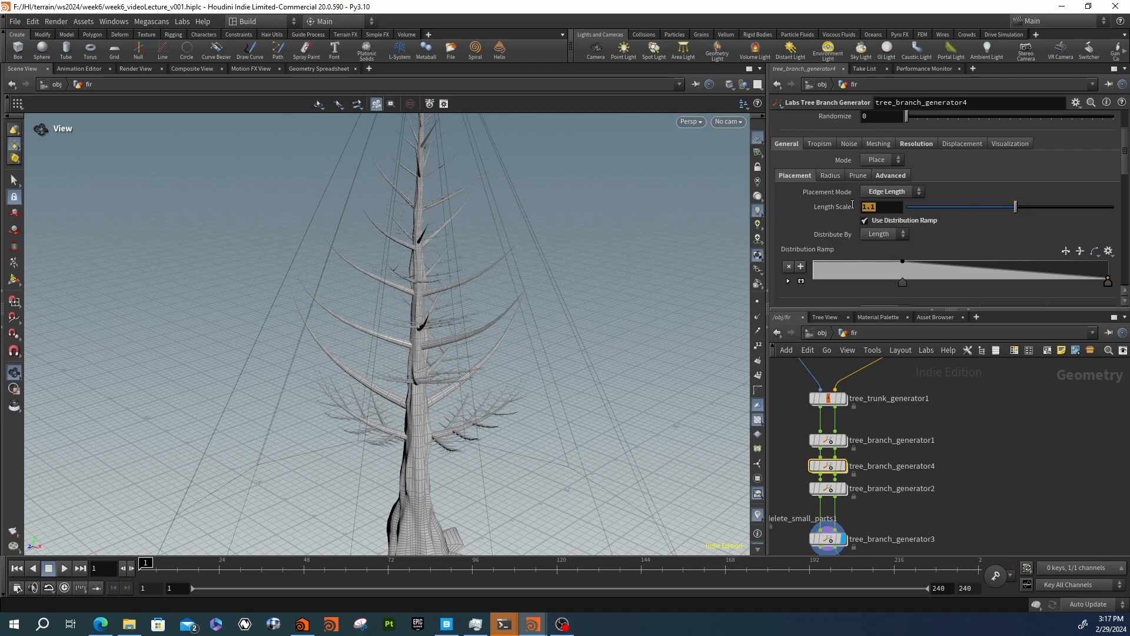
type(".8")
key("Return")
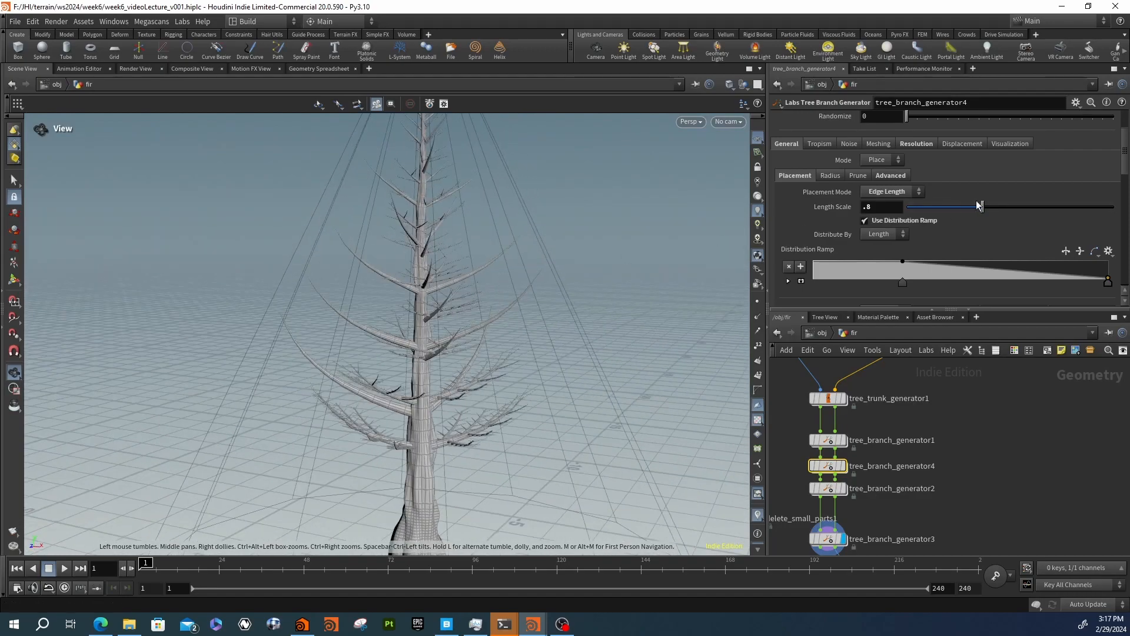
double_click(868, 206)
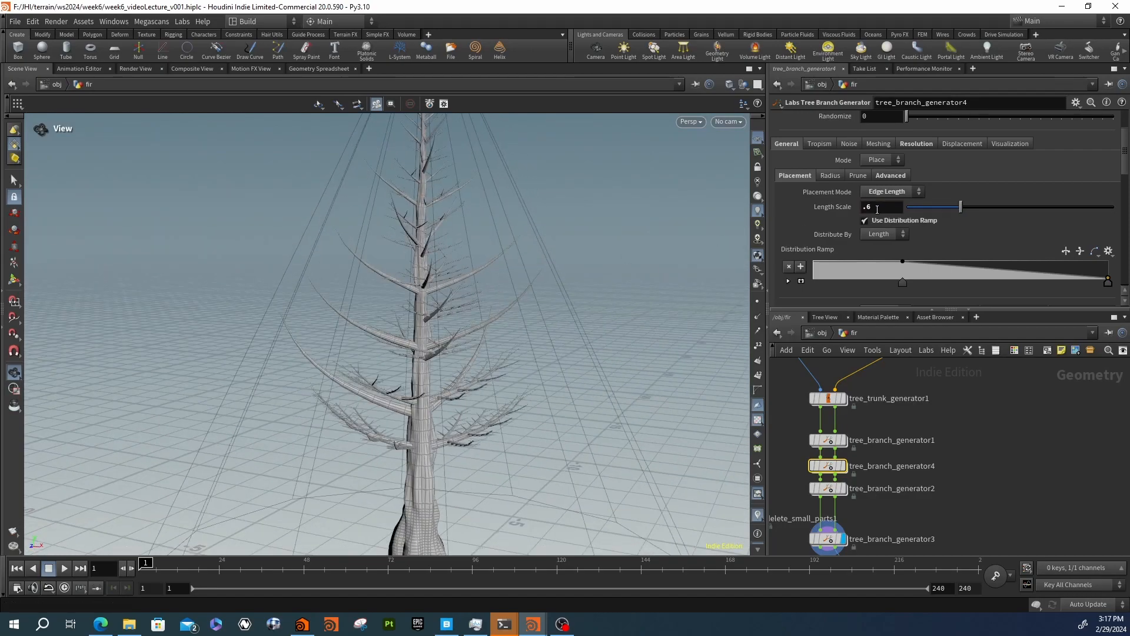
left_click_drag(471, 231, 440, 285)
Set tree_branch_generator2 to branch on the all_branches group and view the whole tree
left_click(828, 488)
left_click_drag(857, 437, 857, 449)
scroll(860, 216, "up", 2)
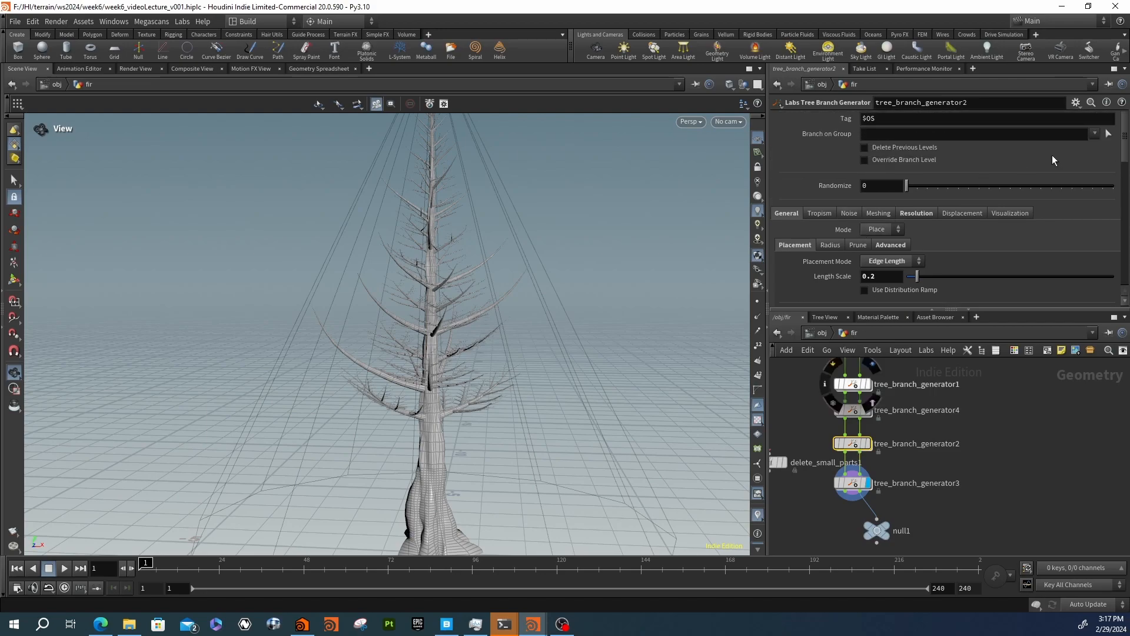
left_click(1094, 135)
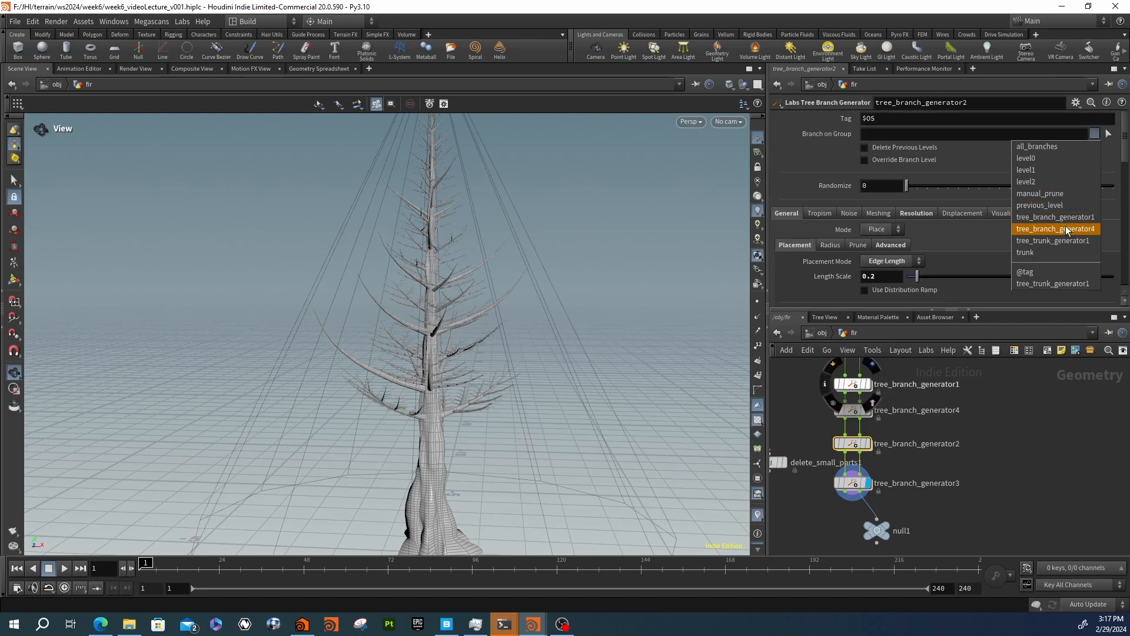
left_click(1055, 147)
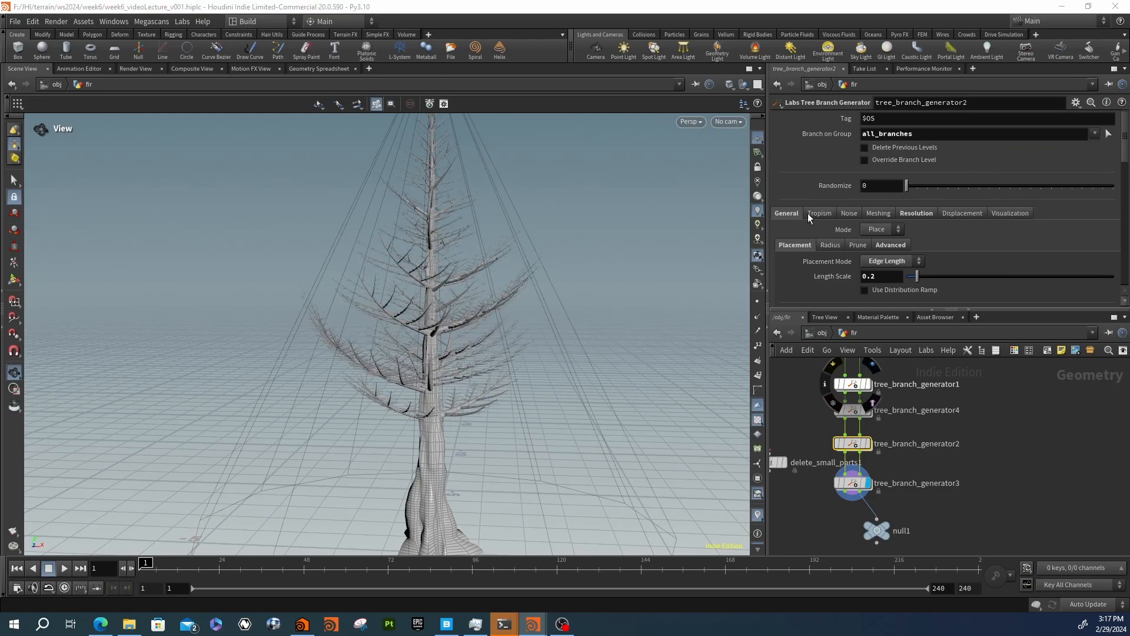
left_click_drag(500, 285, 615, 357)
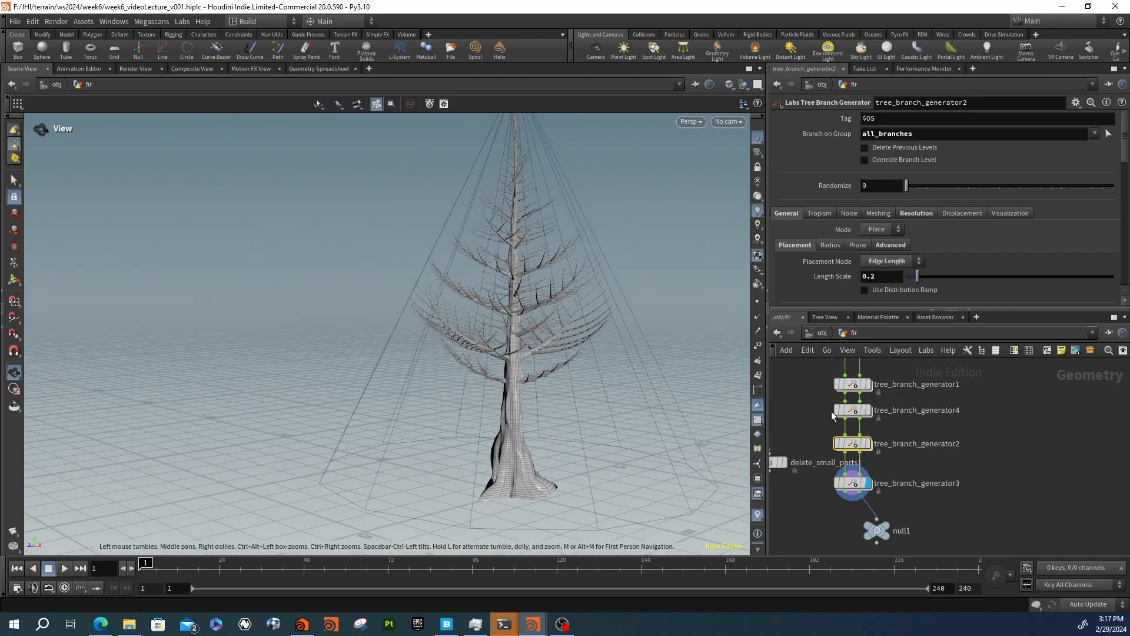
Set the Length of tree_branch_generator1 to 0.5
middle_click_drag(820, 360, 811, 445)
left_click_drag(845, 481, 845, 480)
scroll(815, 264, "down", 7)
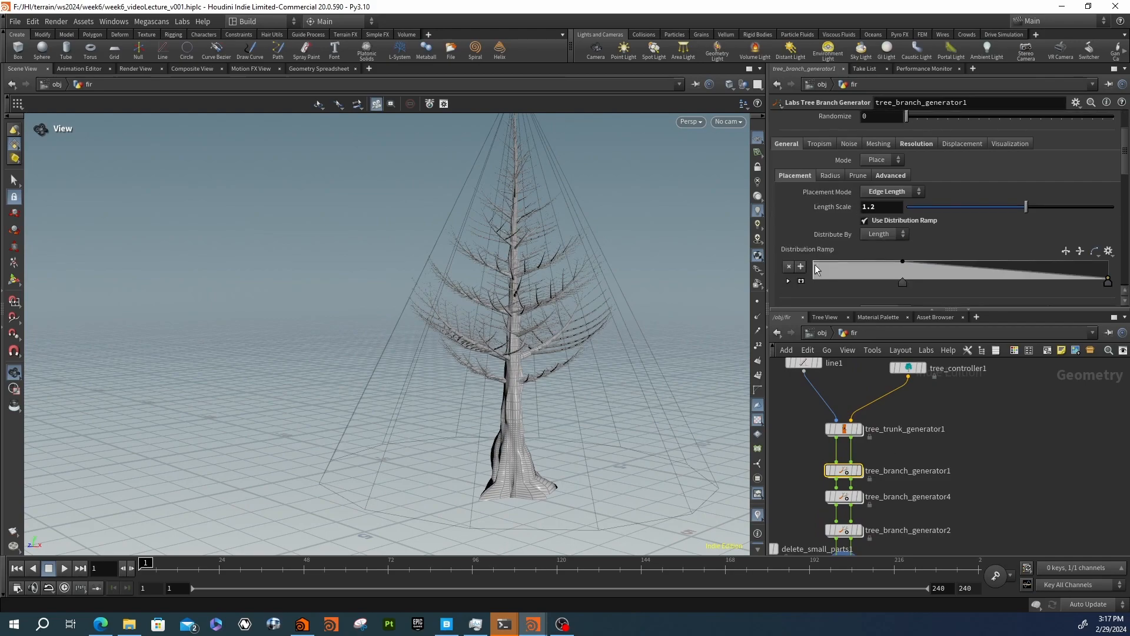
scroll(850, 258, "down", 6)
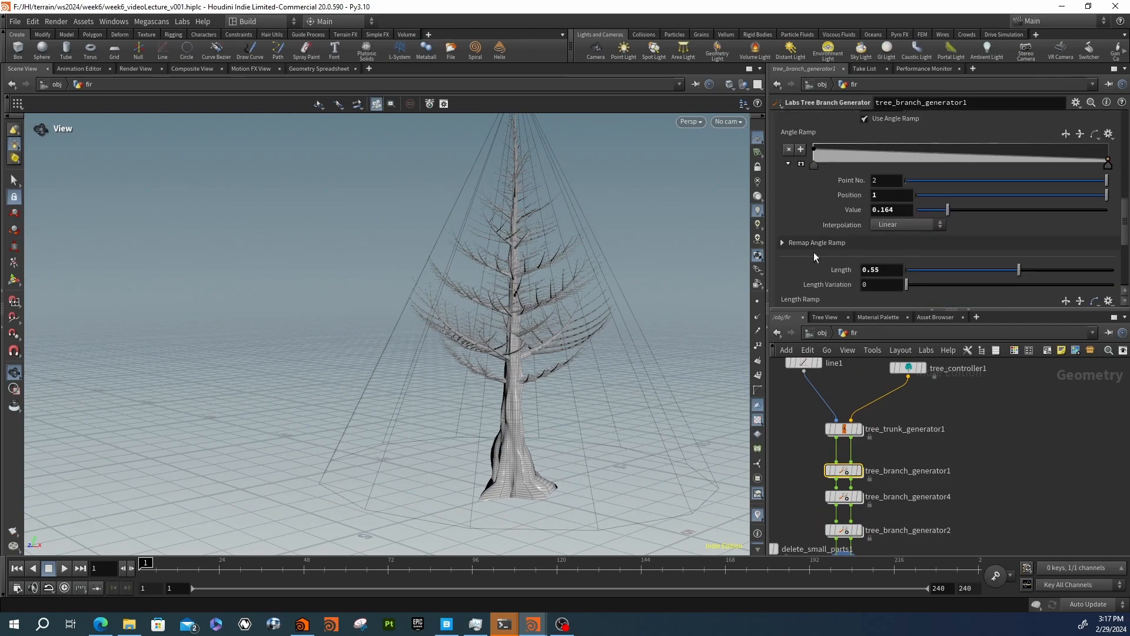
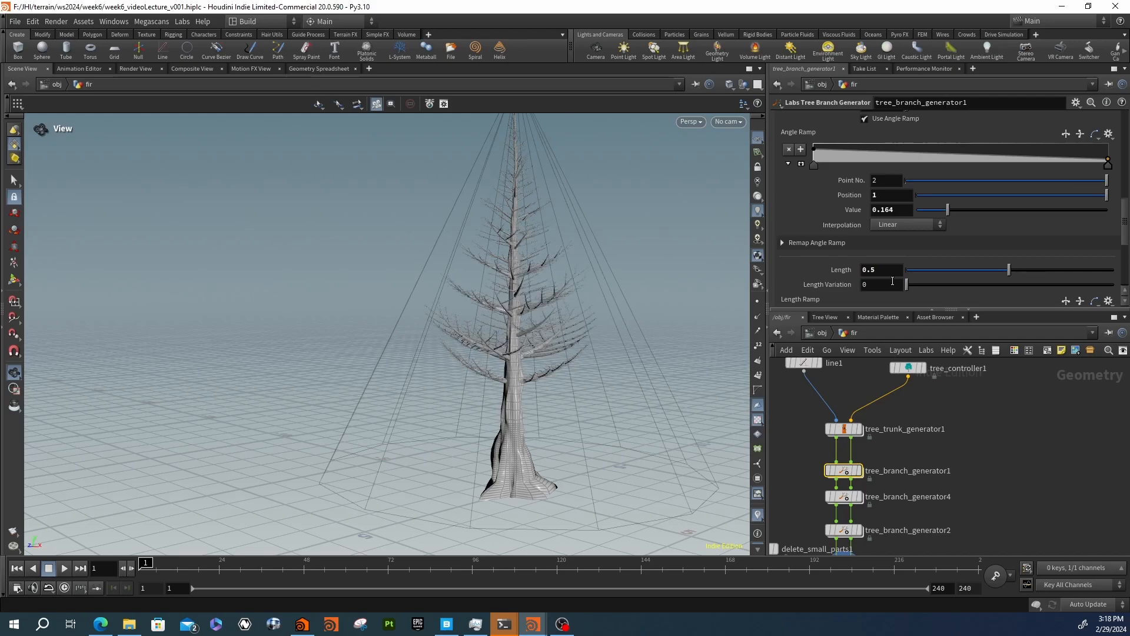
Inspect the tree's silhouette and lower branches up close, and save the scene
scroll(589, 330, "down", 4)
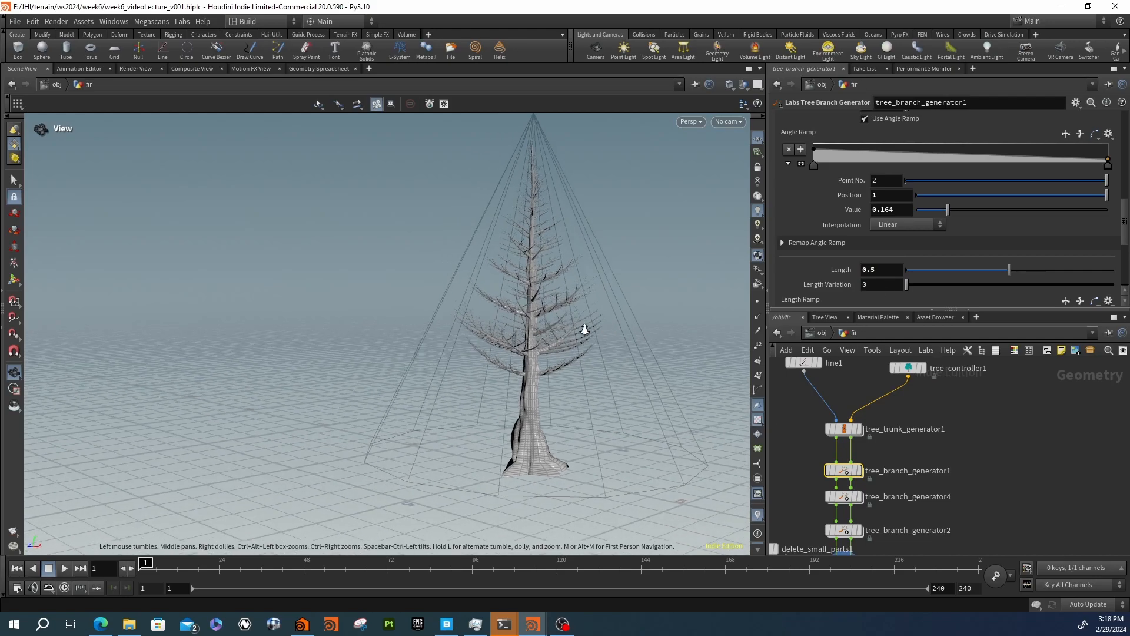
left_click_drag(563, 331, 510, 331)
scroll(601, 331, "up", 2)
middle_click_drag(606, 330, 616, 271)
scroll(617, 272, "up", 6)
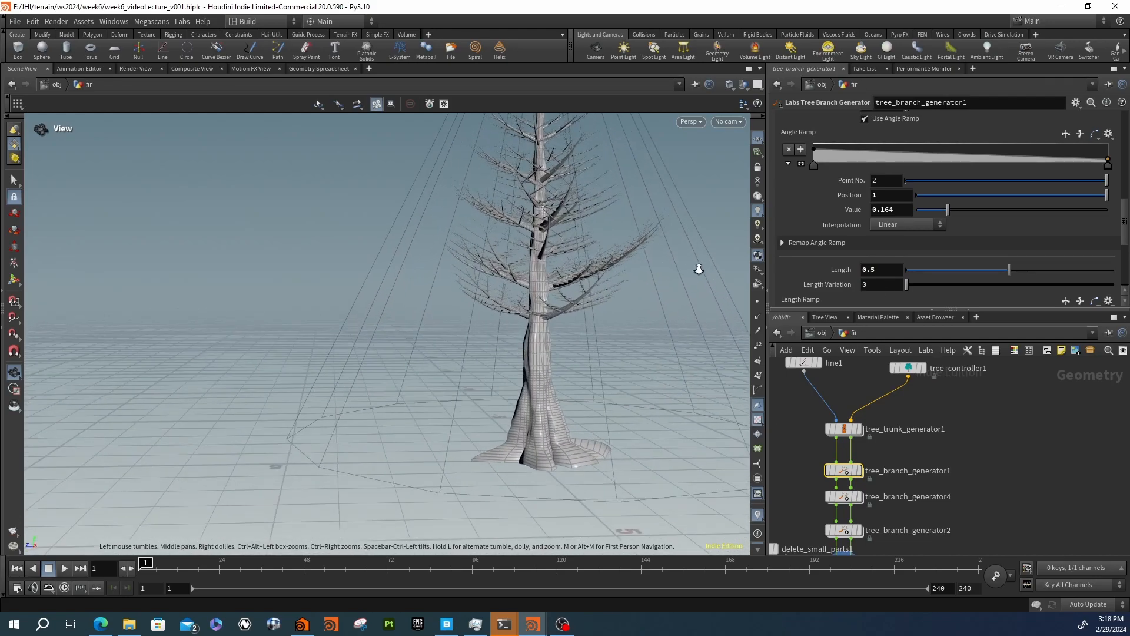
left_click_drag(583, 268, 575, 234)
key("ctrl+s")
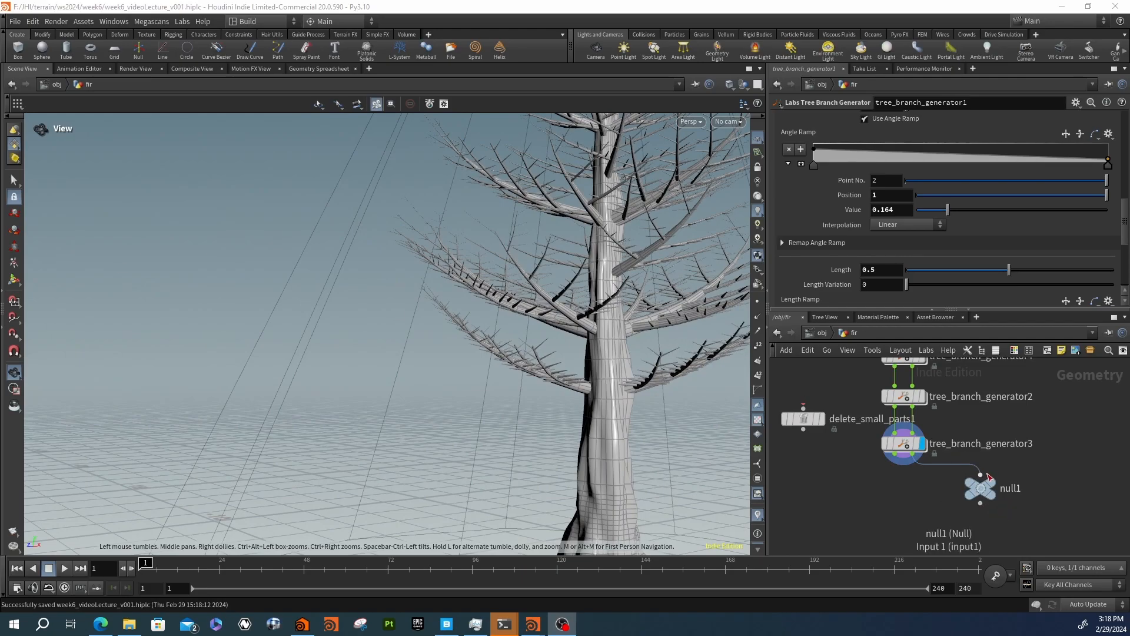
Move null1 below tree_branch_generator3 and add a Labs Tree Leaf Generator node beside the chain
left_click_drag(980, 488, 897, 541)
key("Tab")
type("leaf")
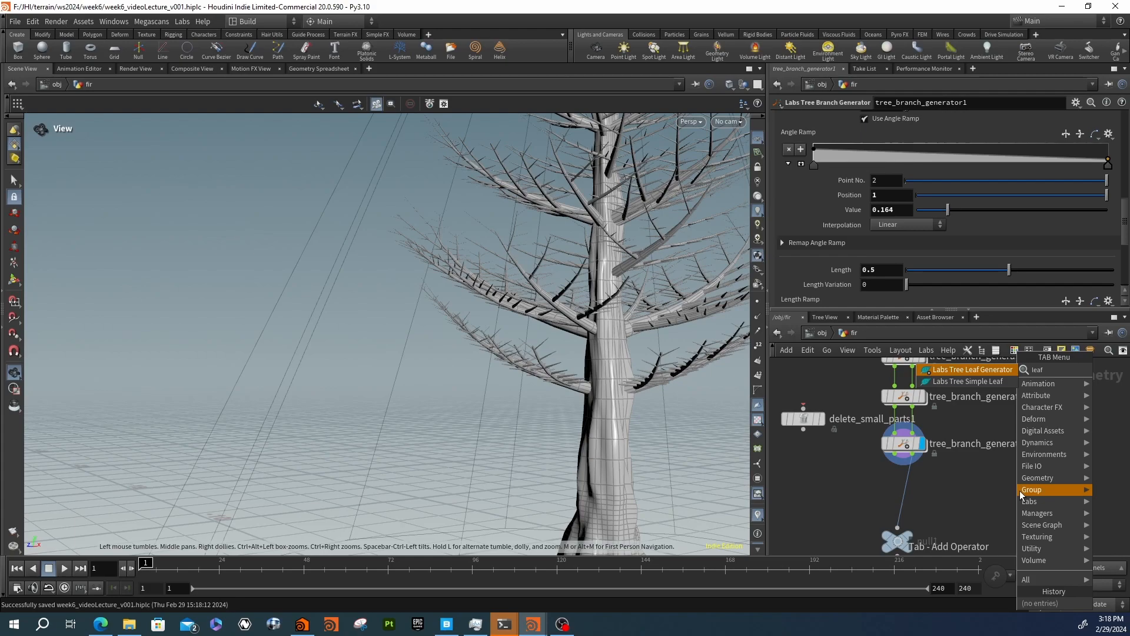
key("Return")
left_click(1021, 497)
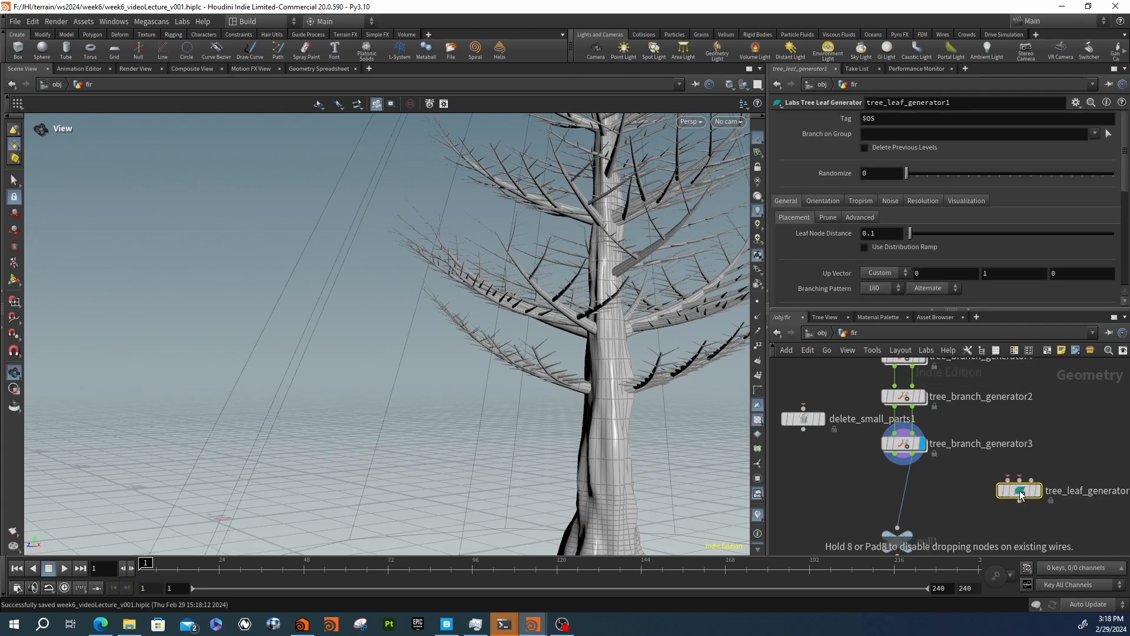
Add a Labs Tree Simple Leaf node and place it just above tree_leaf_generator1
key("Tab")
type("lea")
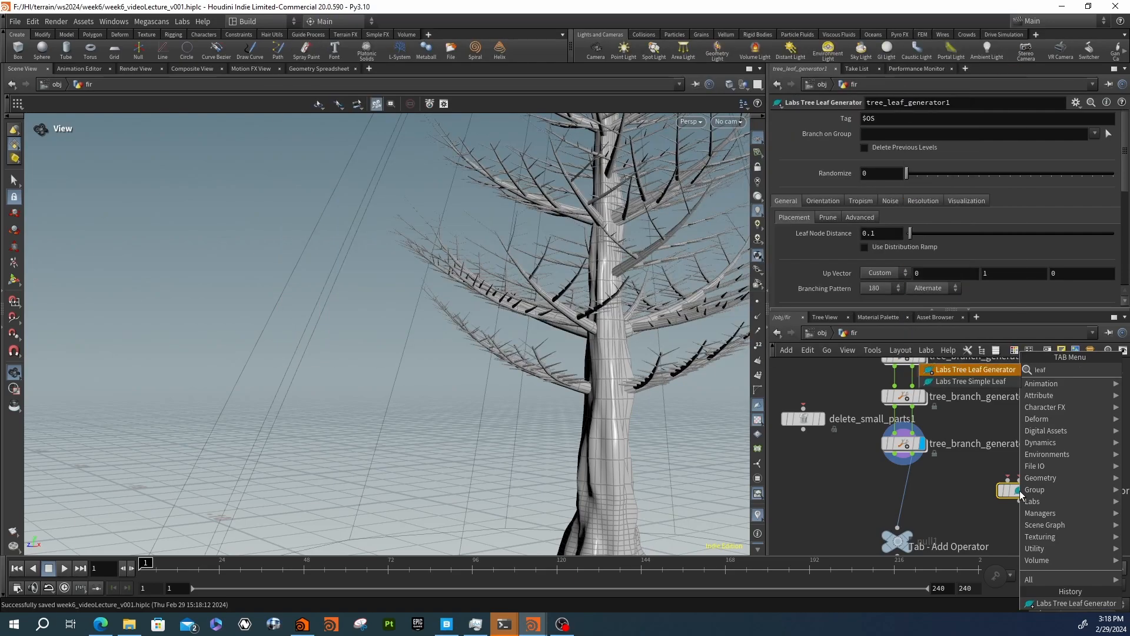
key("Down")
key("Return")
left_click(1068, 497)
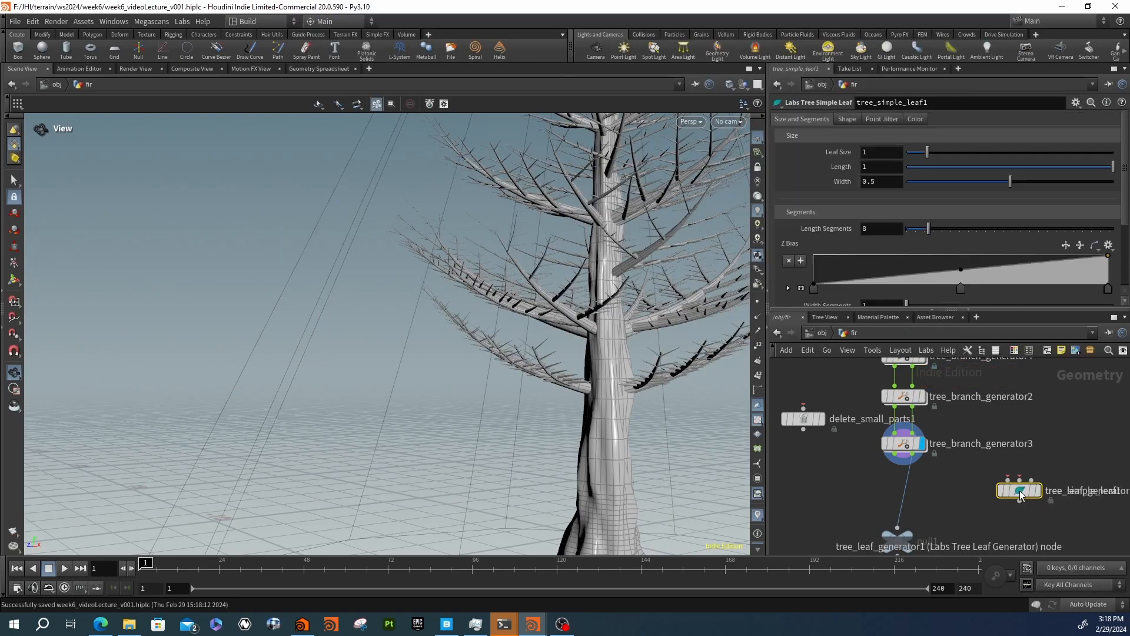
left_click_drag(1066, 496, 1083, 454)
middle_click_drag(1069, 482, 857, 483)
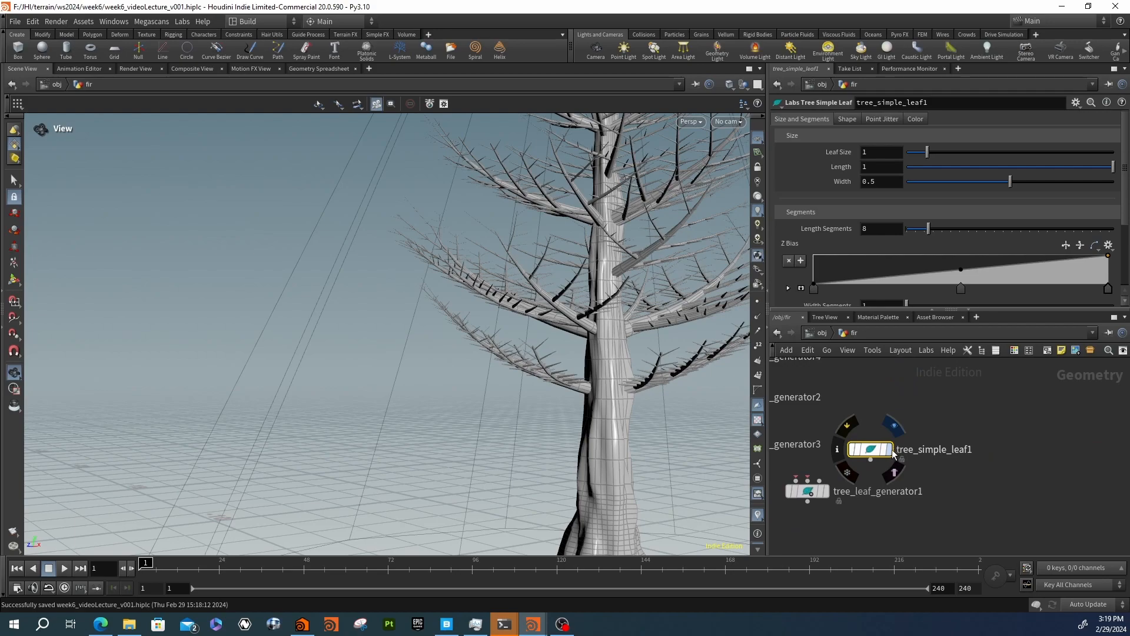
Display tree_simple_leaf1 and examine the leaf's shape up close
left_click(890, 452)
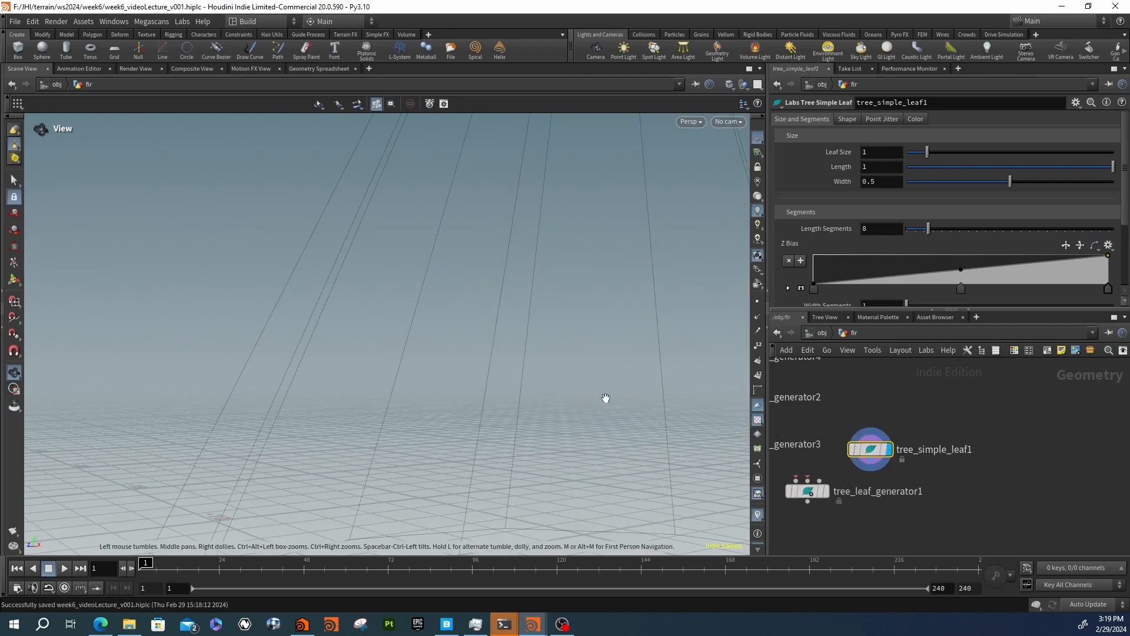
key("h")
left_click_drag(449, 305, 479, 341)
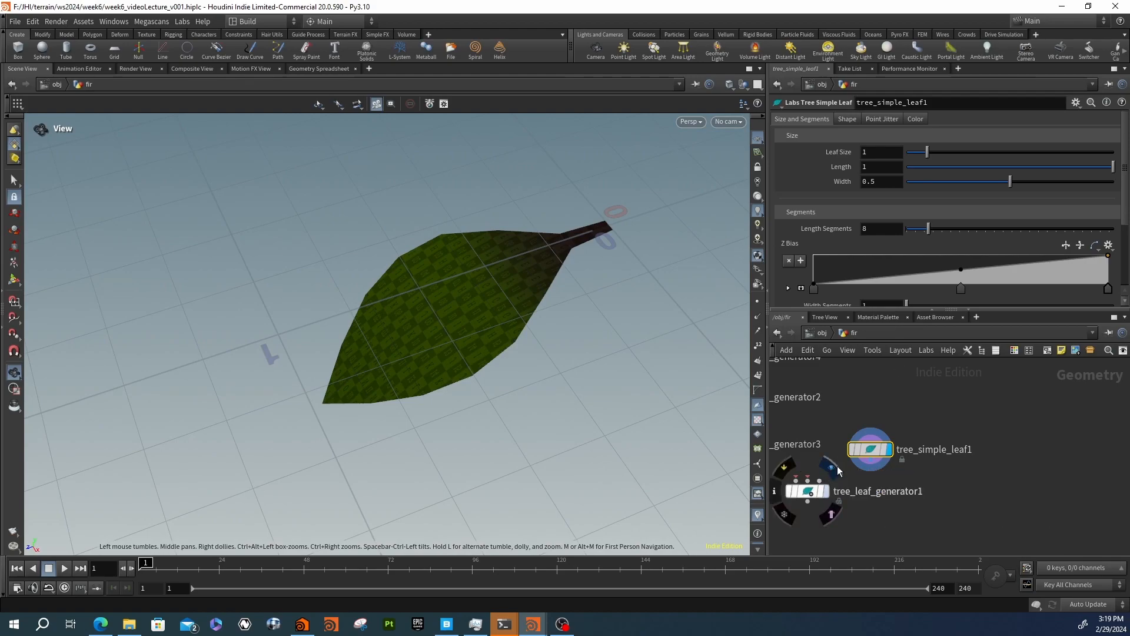
left_click_drag(461, 333, 412, 364)
Move tree_simple_leaf1 aside, display tree_leaf_generator1, and wire both outputs of tree_branch_generator3 into its first two inputs
left_click_drag(883, 455, 990, 438)
scroll(962, 482, "down", 3)
middle_click_drag(871, 476, 1051, 491)
scroll(962, 482, "up", 2)
scroll(1002, 502, "up", 3)
left_click(969, 503)
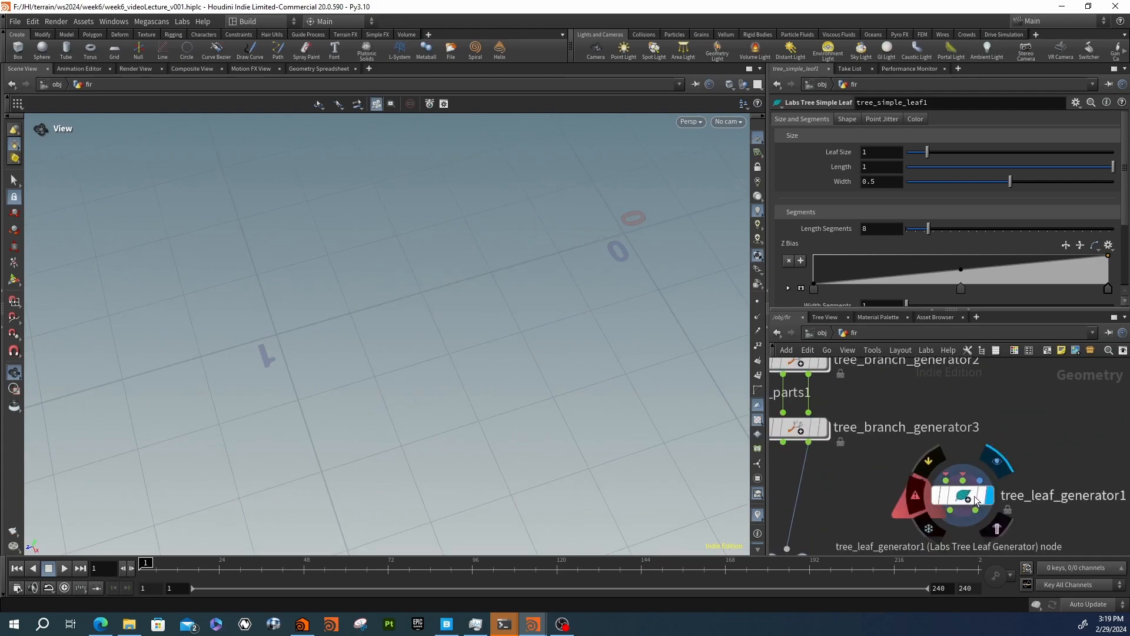
left_click_drag(783, 447, 820, 455)
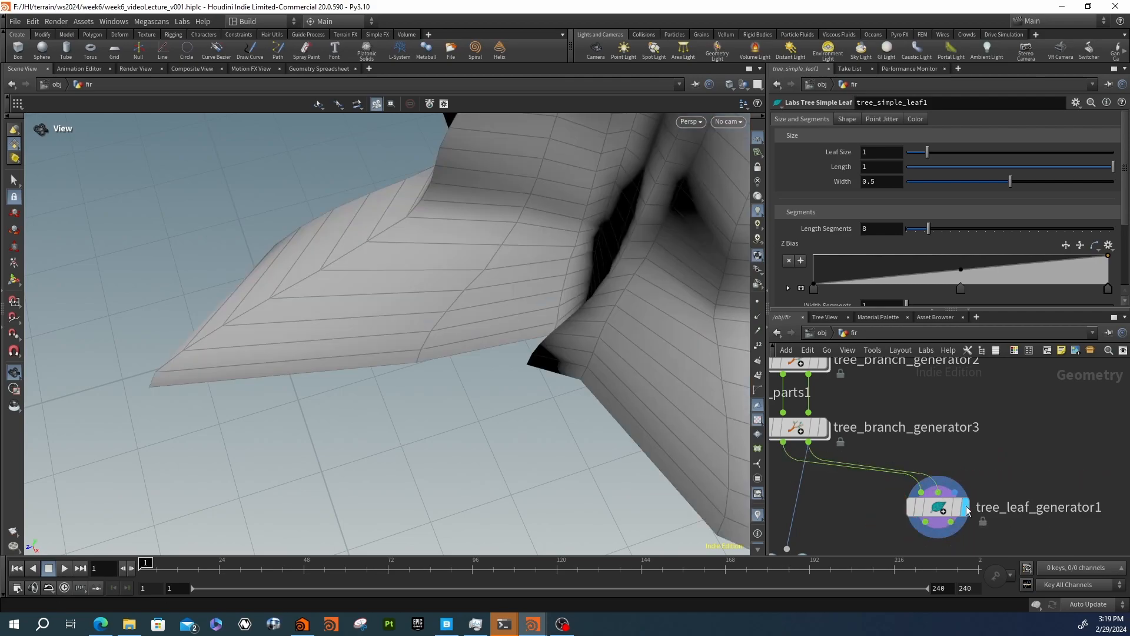
Select tree_leaf_generator1 and examine its output on the full tree and up close around the branches
right_click_drag(586, 229, 379, 346, "alt")
mouse_move(379, 345)
middle_mouse_down("alt")
mouse_move(356, 346)
mouse_move(365, 346)
middle_mouse_up("alt")
scroll(813, 513, "down", 3)
middle_click_drag(813, 513, 1003, 501)
middle_click_drag(871, 424, 774, 384)
scroll(860, 410, "up", 3)
left_click(846, 408)
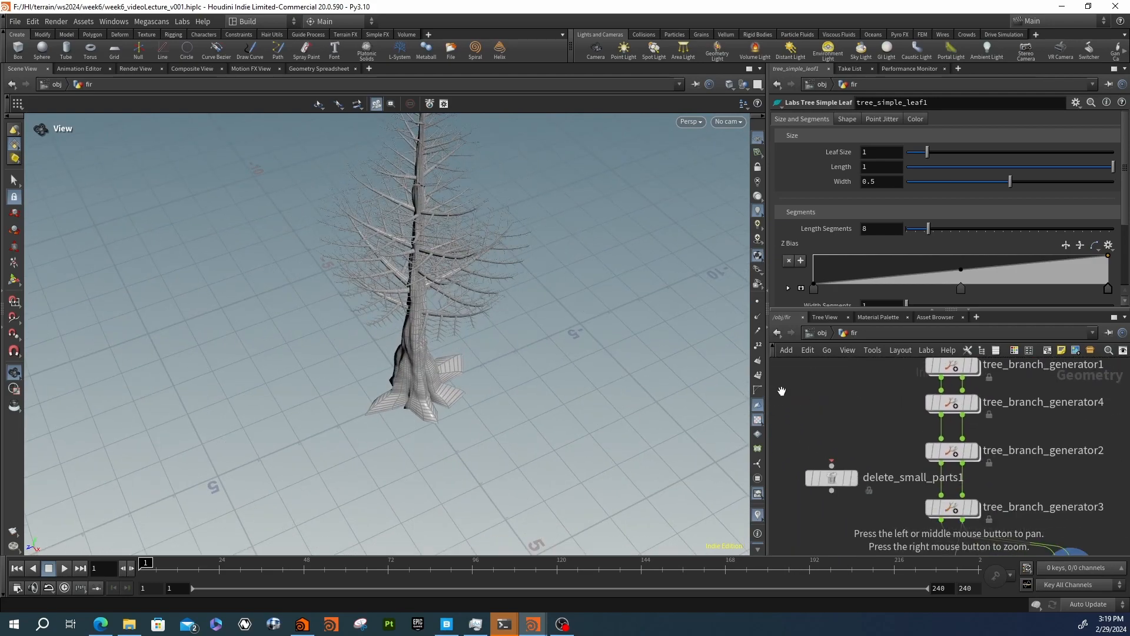
middle_click_drag(1047, 482, 912, 368, "alt")
right_click_drag(924, 484, 960, 446, "alt")
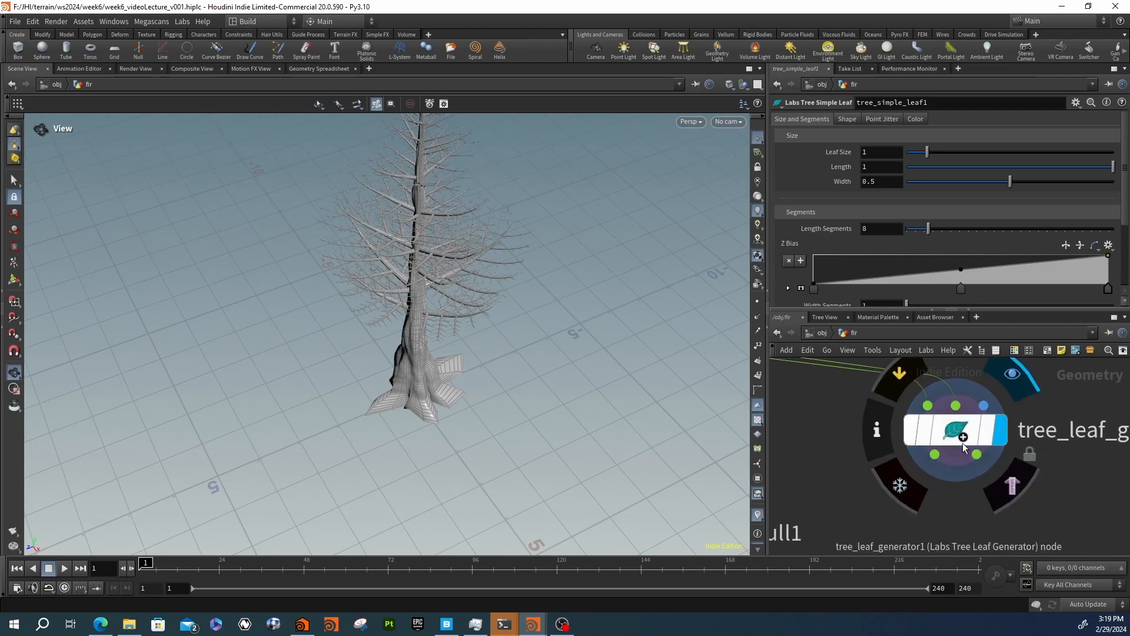
left_click(954, 434)
left_click_drag(426, 290, 491, 239)
right_click_drag(465, 224, 677, 243)
middle_click_drag(497, 312, 506, 335)
left_click_drag(506, 335, 449, 260)
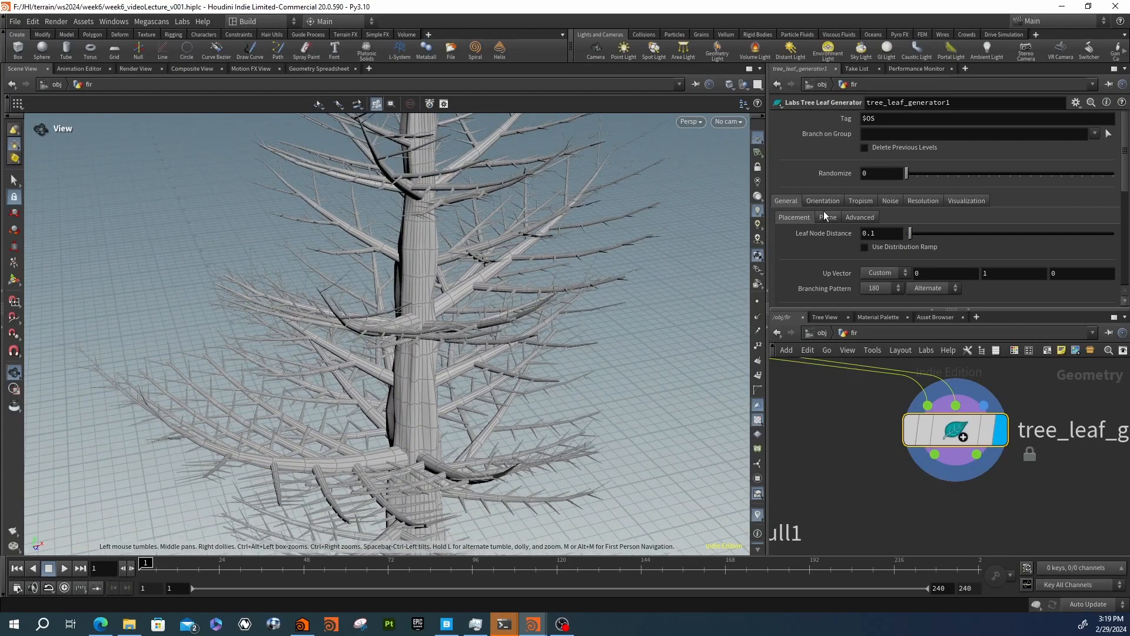
Turn off Accurate Leaf Placement in the advanced settings of tree_leaf_generator1 and check the branches
left_click(828, 217)
left_click(854, 217)
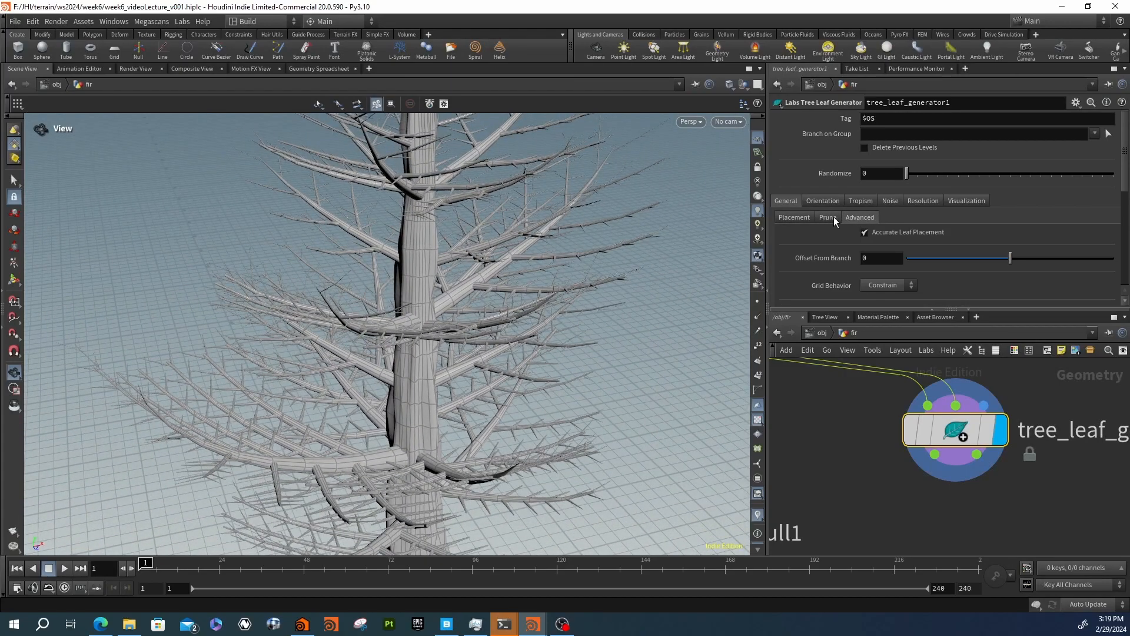
left_click(874, 234)
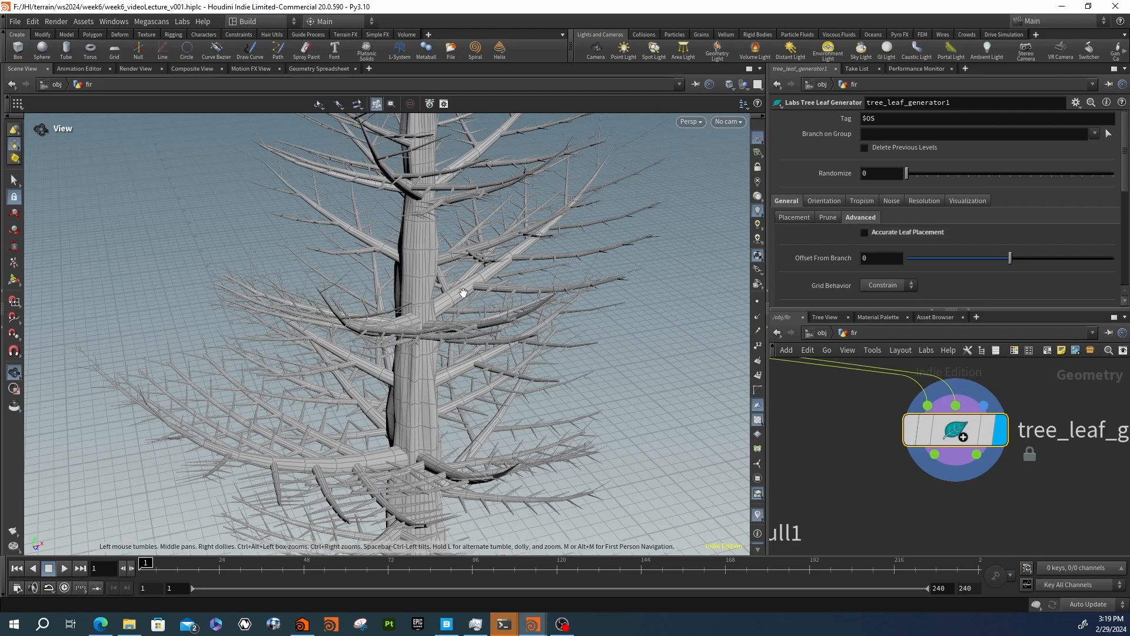
left_click_drag(493, 287, 659, 238)
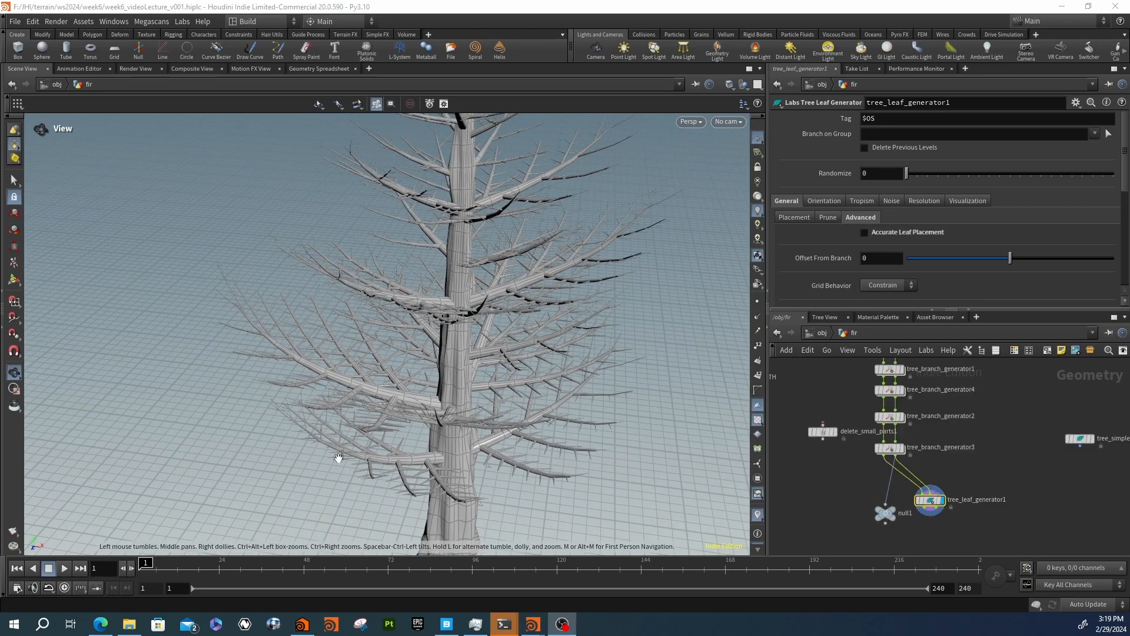
Move tree_simple_leaf1 near tree_leaf_generator1, wire it into the generator's third input, and view the leaves on the tree
scroll(1050, 506, "up", 5)
scroll(1051, 507, "down", 3)
left_click_drag(1053, 401, 884, 437)
left_click_drag(833, 483, 886, 448)
left_click_drag(482, 277, 428, 329)
scroll(480, 237, "down", 4)
scroll(428, 330, "down", 3)
left_click_drag(480, 239, 521, 265)
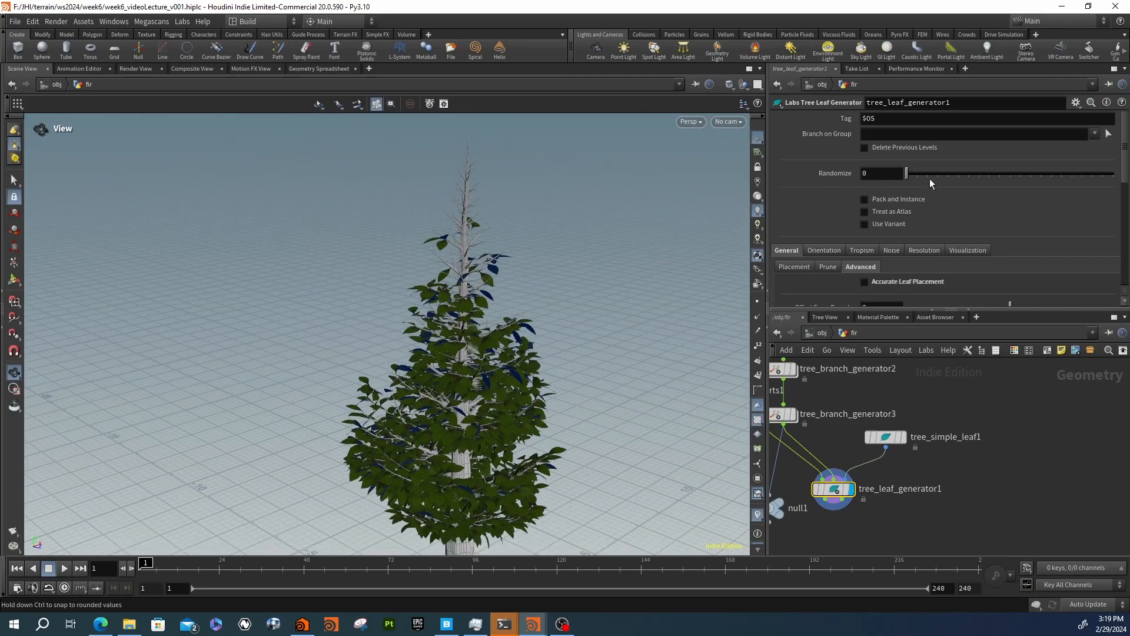
Turn Accurate Leaf Placement back on in the advanced settings of tree_leaf_generator1
left_click_drag(462, 303, 670, 270)
scroll(839, 281, "down", 3)
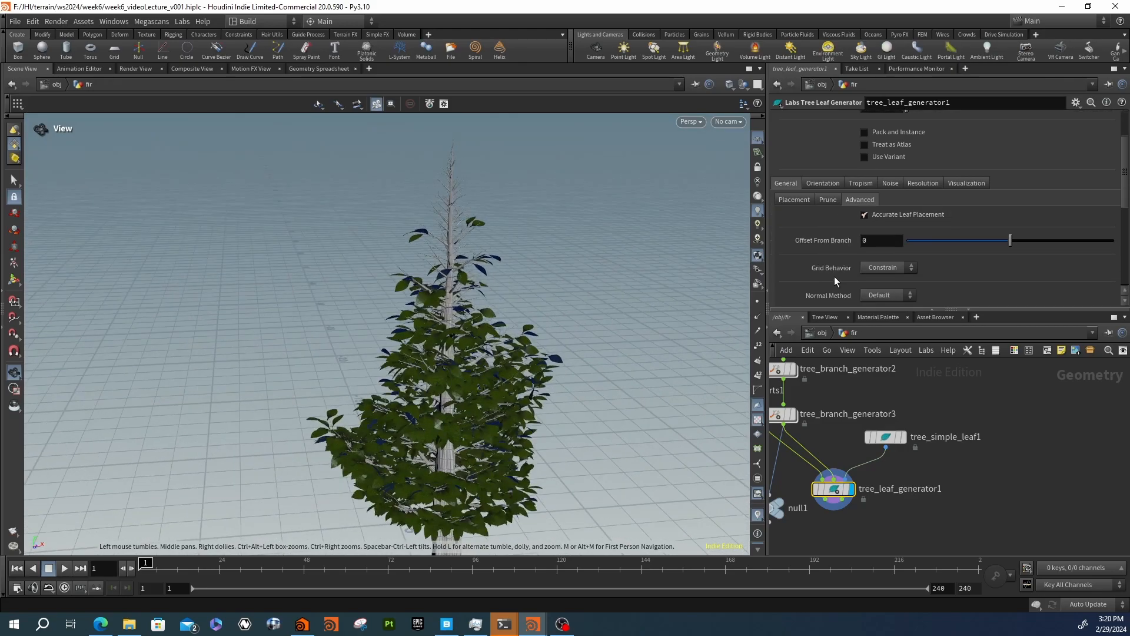
Try the Spherical and Origin normal methods on tree_leaf_generator1 and restore Default
scroll(830, 212, "down", 2)
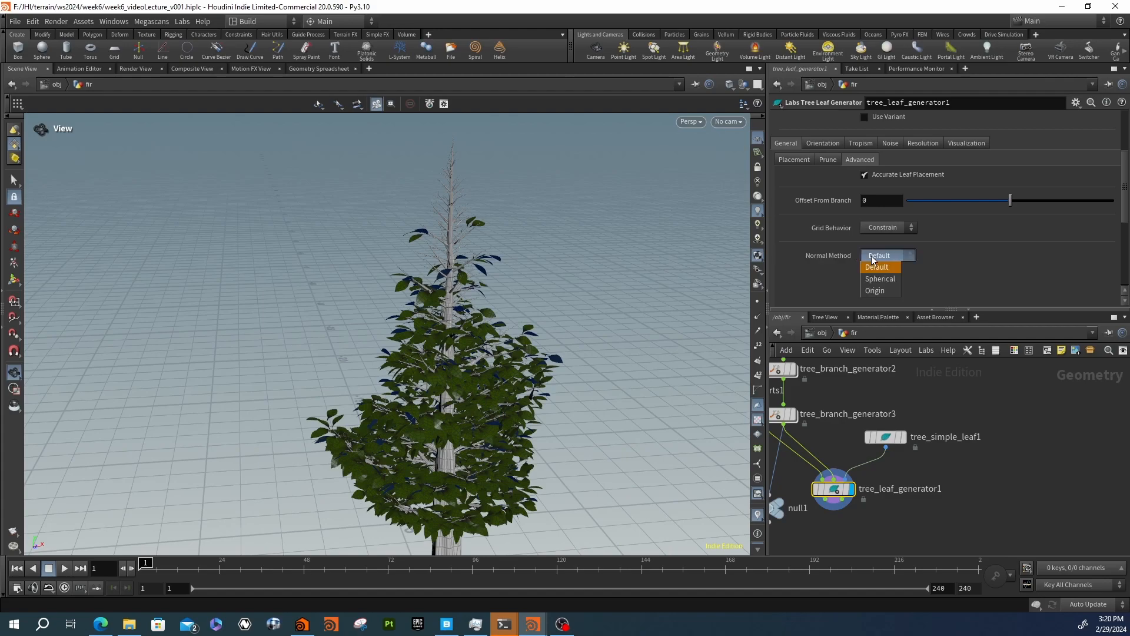
left_click(880, 279)
left_click(881, 255)
left_click(877, 290)
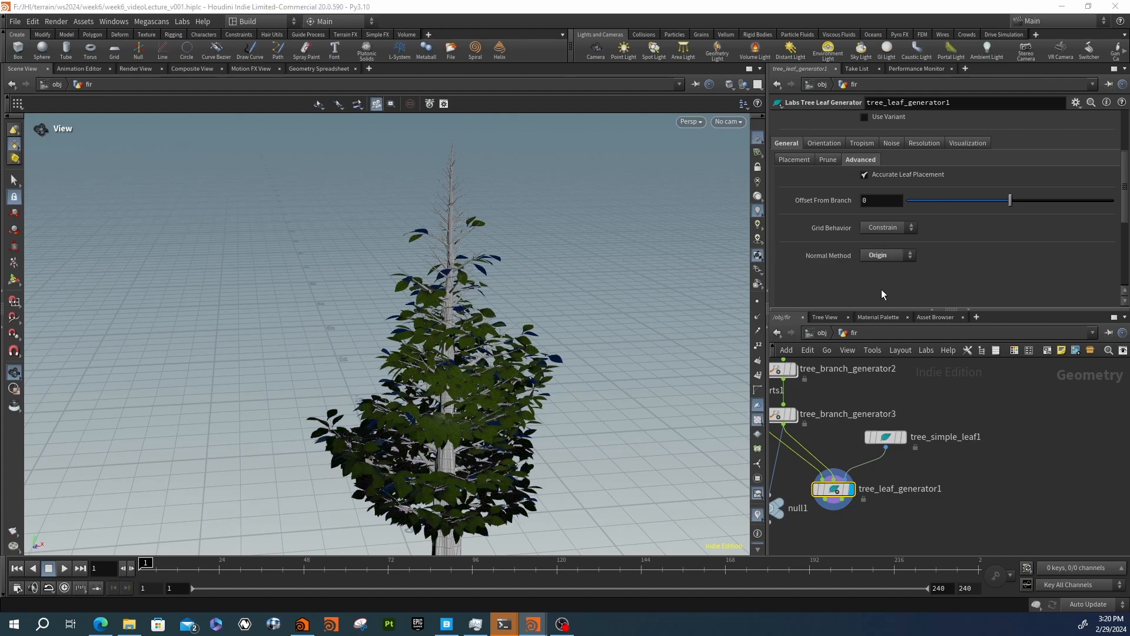
left_click(881, 255)
left_click(881, 267)
Examine the leaves near the treetop and look through the generator's noise, tropism, orientation and general settings
left_click_drag(488, 321, 639, 254)
right_click_drag(639, 253, 610, 376)
left_click_drag(577, 253, 543, 203)
left_click_drag(602, 189, 566, 173)
scroll(882, 164, "up", 3)
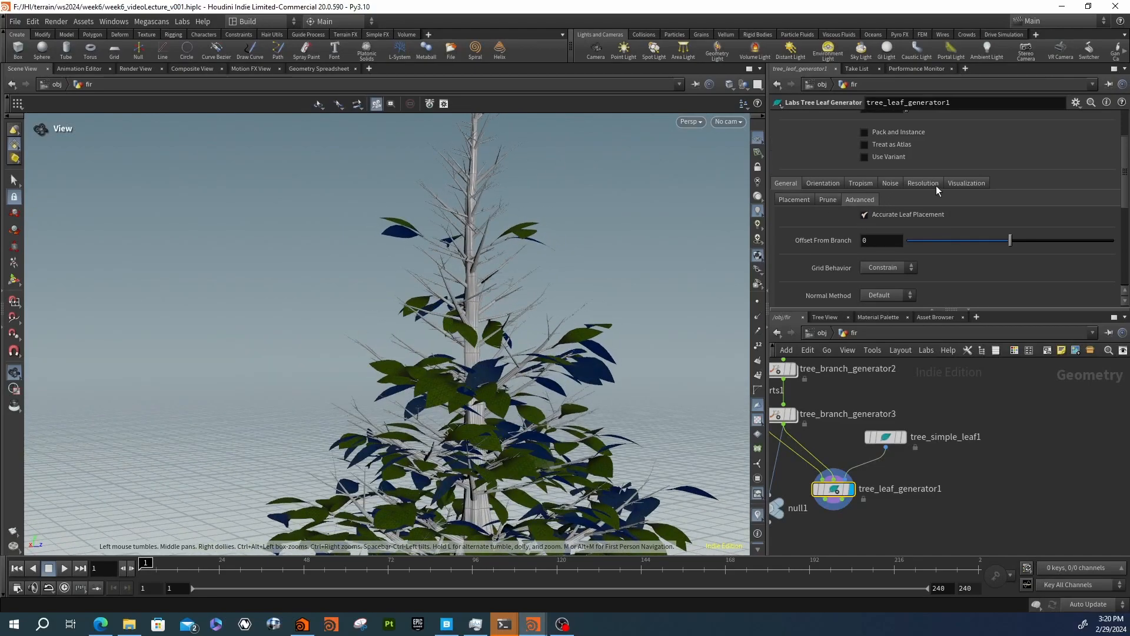
left_click(889, 183)
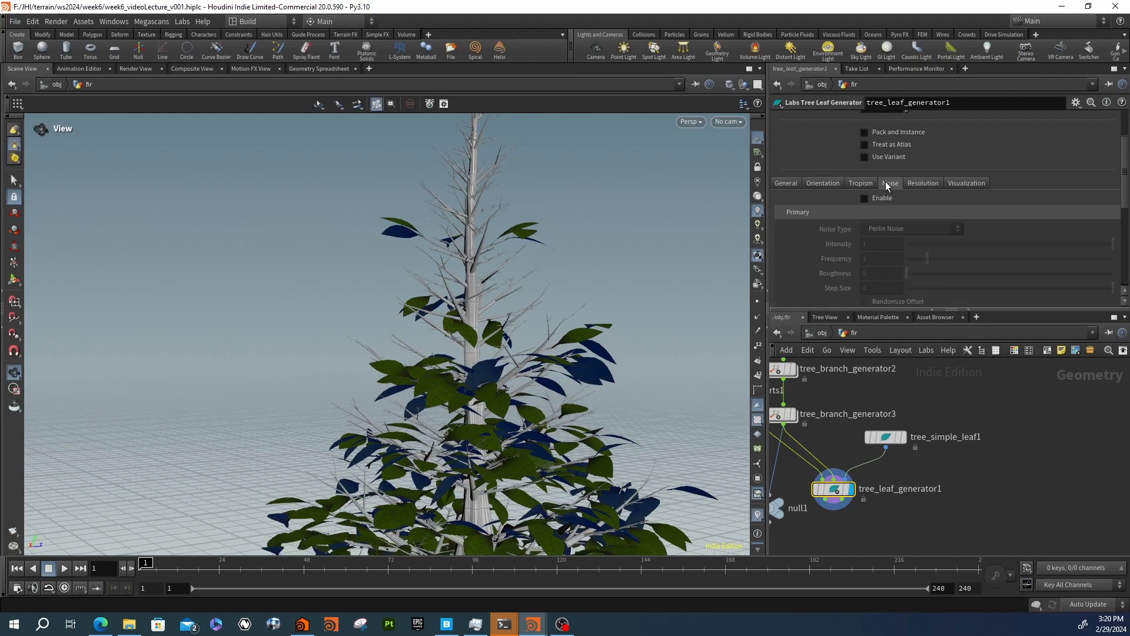
left_click(864, 184)
left_click(823, 183)
left_click(852, 183)
left_click(810, 183)
left_click(792, 181)
scroll(812, 177, "up", 2)
scroll(818, 164, "up", 2)
scroll(807, 176, "down", 4)
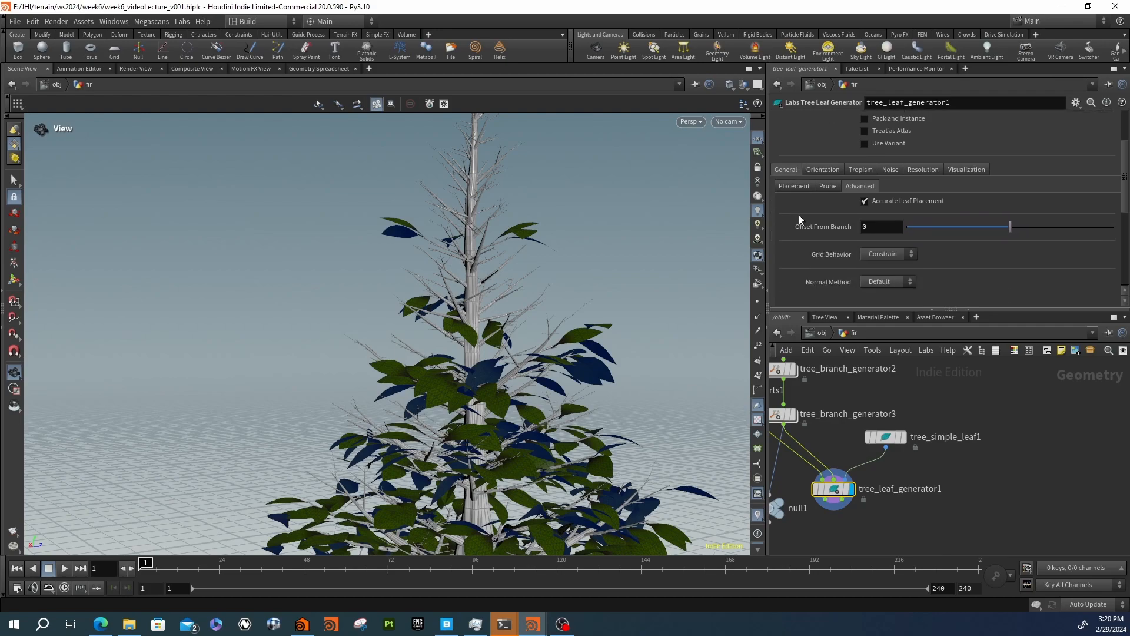
Review the leaf generator's placement settings, including node distance, branching pattern, uniform scale and size ramp
left_click(795, 187)
scroll(789, 219, "down", 1)
scroll(787, 221, "down", 8)
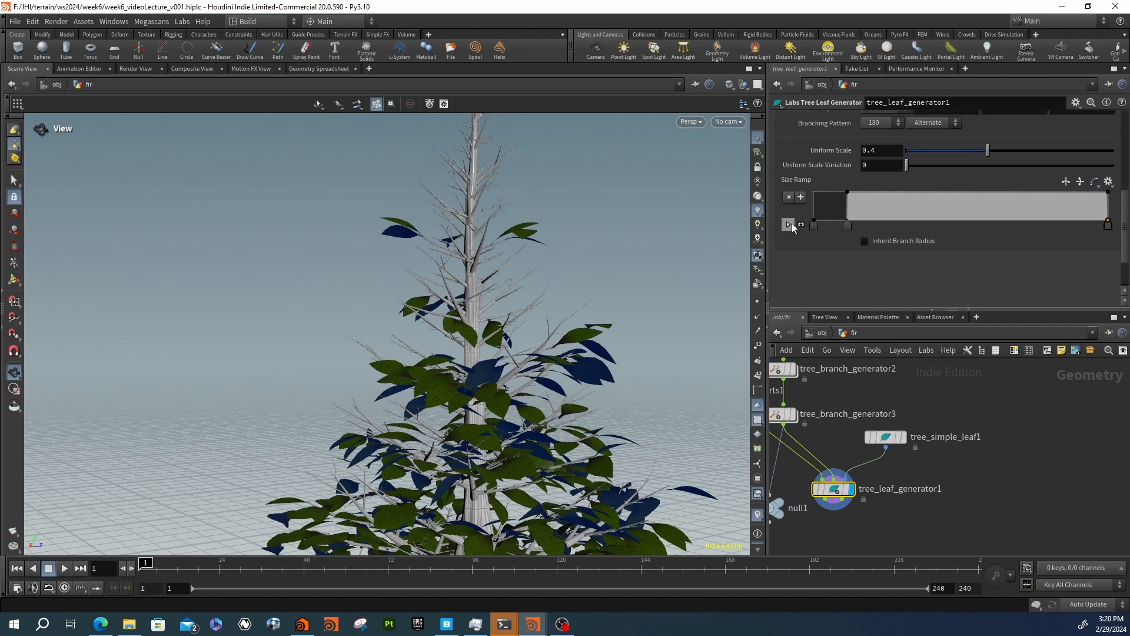
scroll(792, 225, "down", 2)
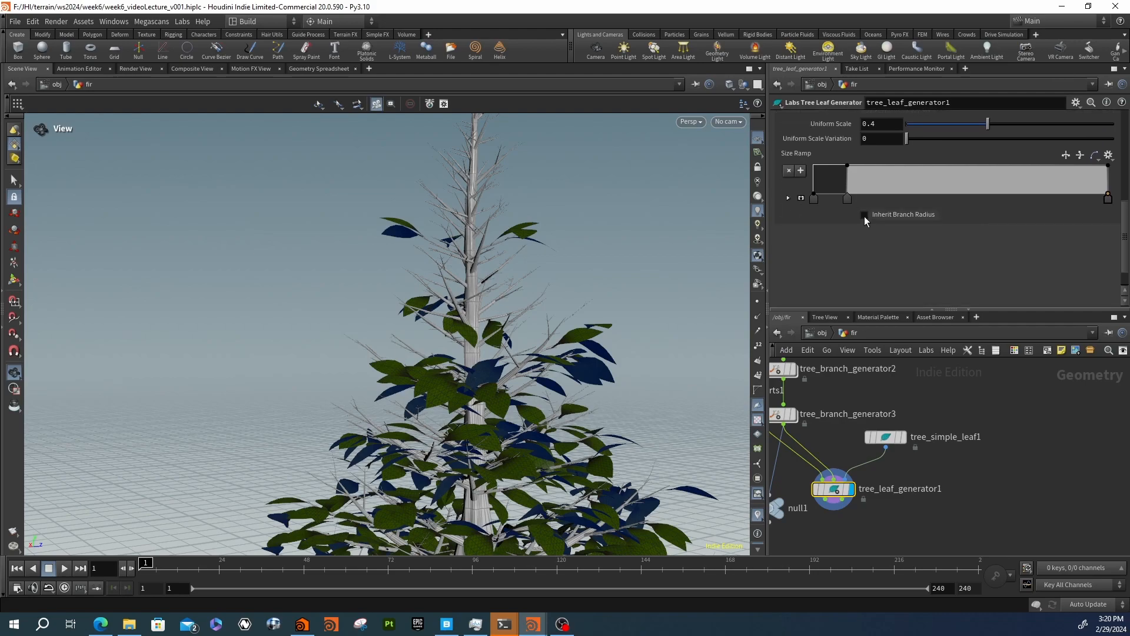
scroll(826, 235, "up", 4)
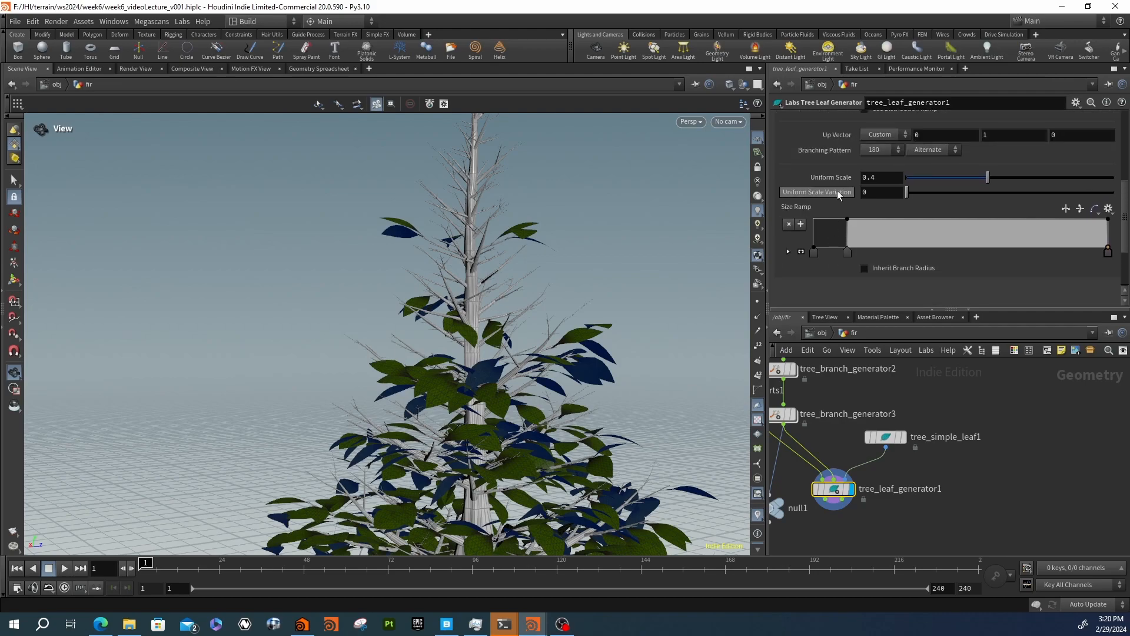
scroll(834, 211, "up", 5)
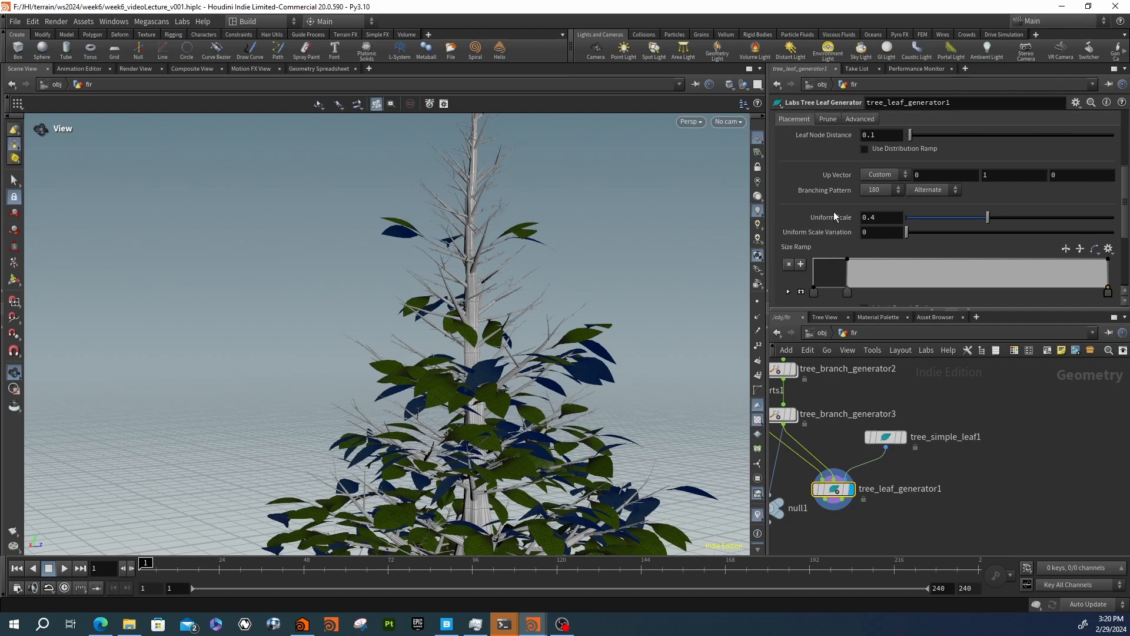
scroll(833, 211, "up", 2)
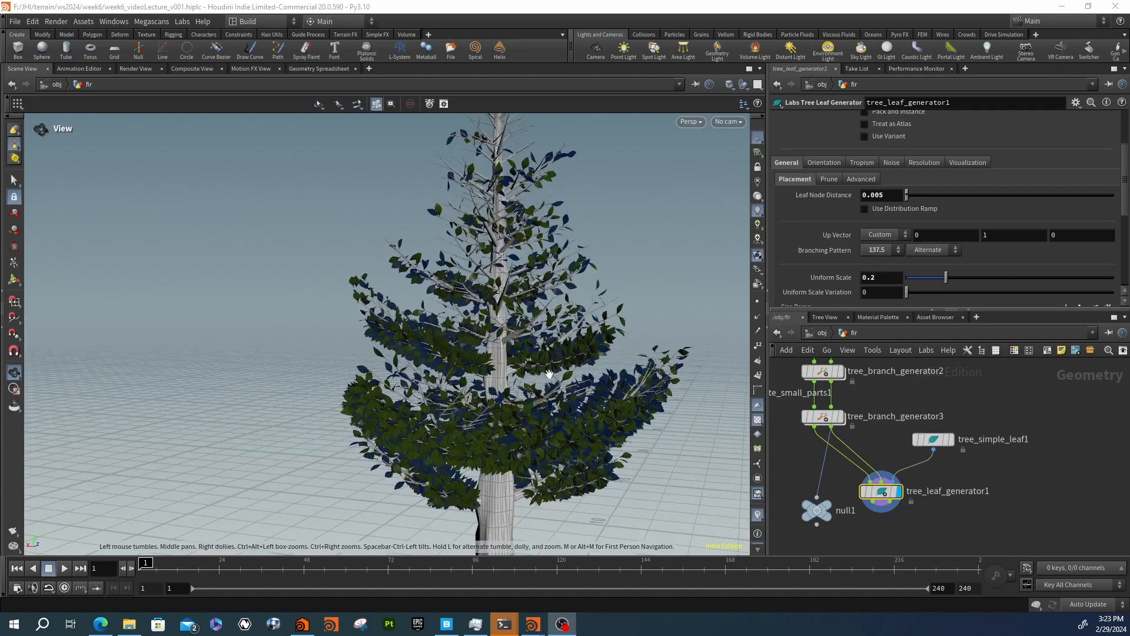
Examine the leaf distribution over the whole tree and up close around the upper branches
left_click_drag(495, 270, 585, 305)
right_click_drag(585, 305, 341, 320)
left_click_drag(341, 320, 556, 412)
right_click_drag(556, 412, 630, 308)
middle_click_drag(501, 182, 480, 370)
right_click_drag(480, 370, 565, 248)
middle_click_drag(492, 253, 476, 337)
left_click_drag(476, 337, 248, 300)
right_click_drag(249, 299, 661, 332)
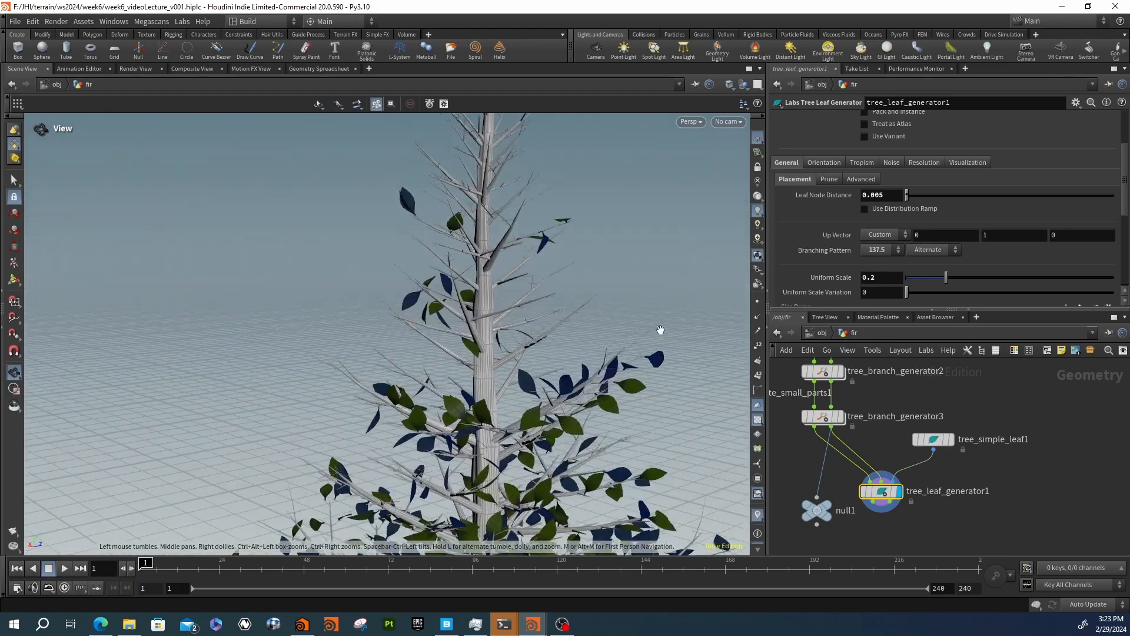
middle_click_drag(661, 332, 517, 366)
right_click_drag(519, 292, 432, 287)
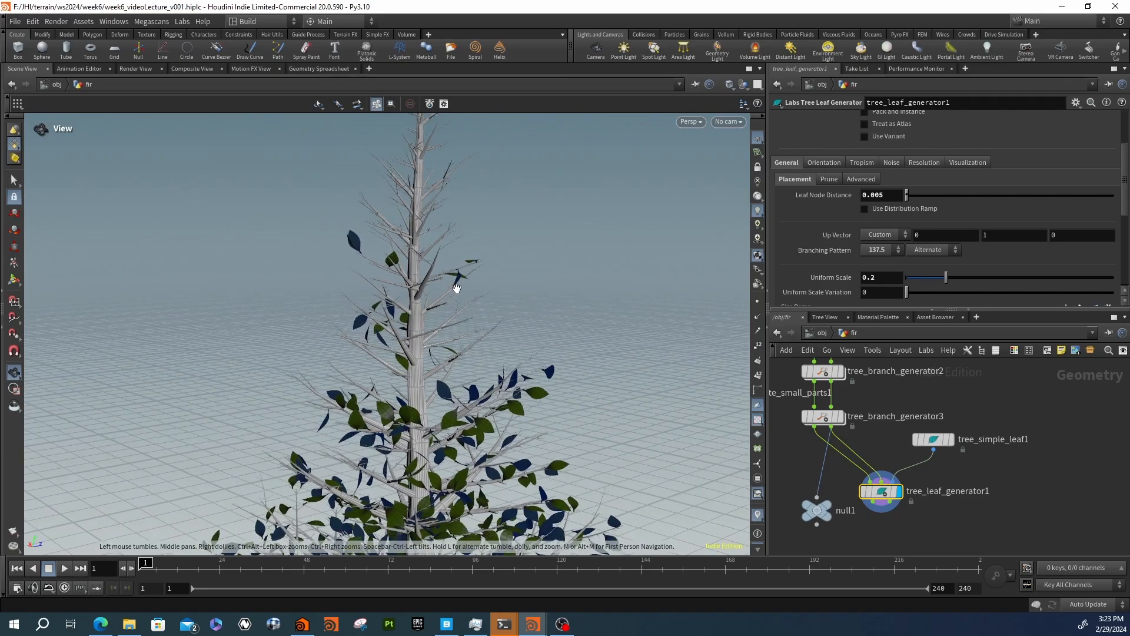
left_click_drag(477, 265, 407, 283)
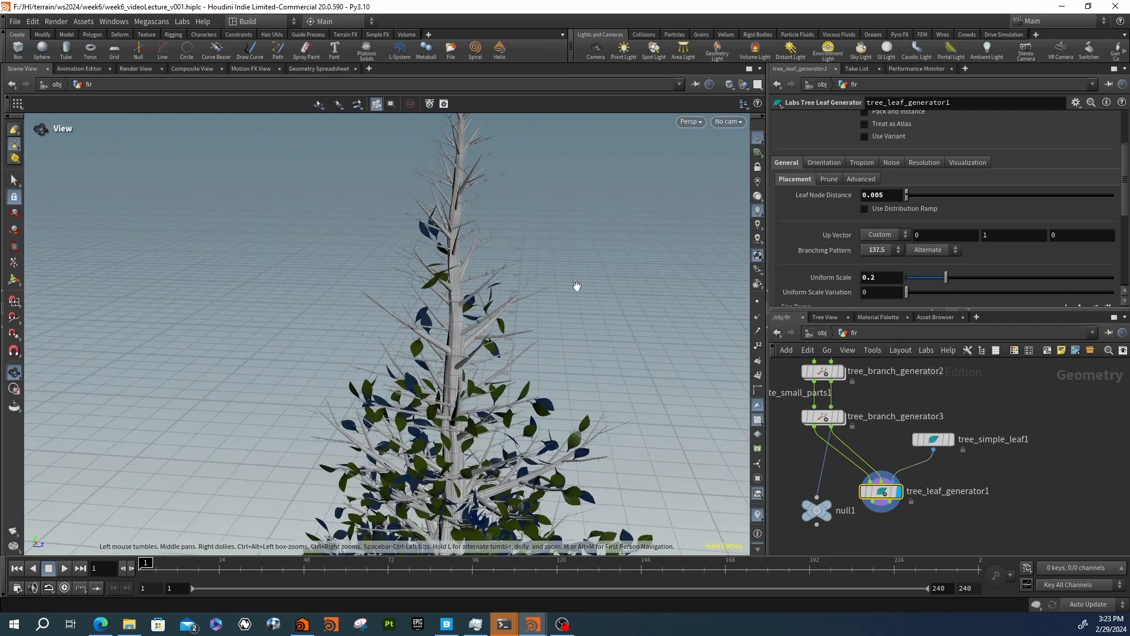
Disconnect tree_simple_leaf1 from tree_leaf_generator1 and move the leaf node aside
key("y")
left_click_drag(889, 453, 968, 503)
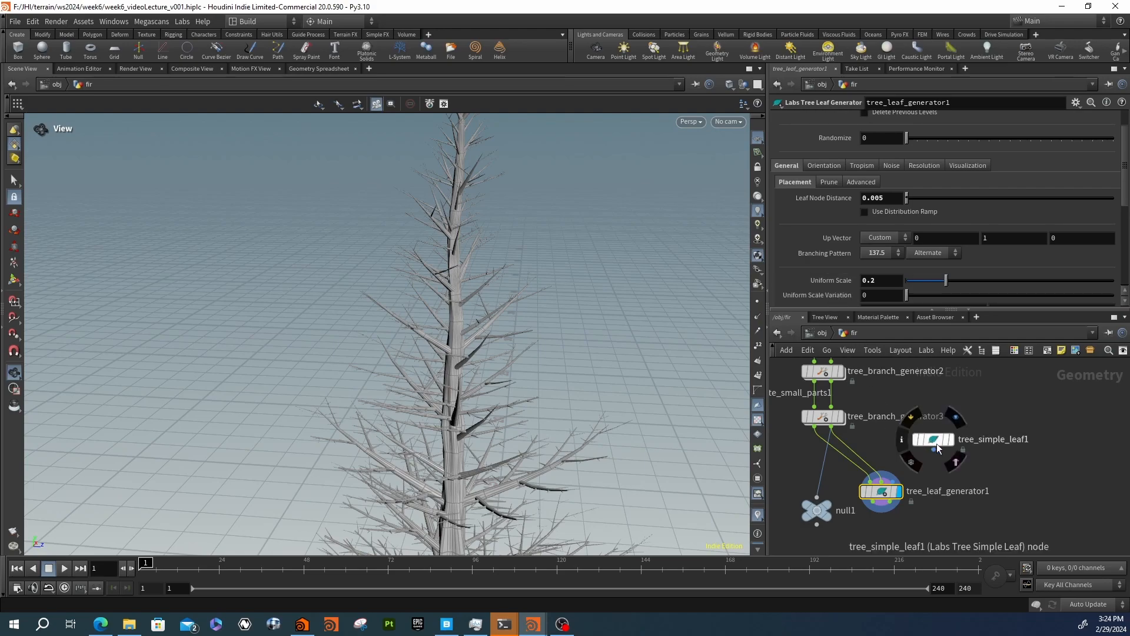
left_click(936, 445)
left_click_drag(936, 444, 972, 404)
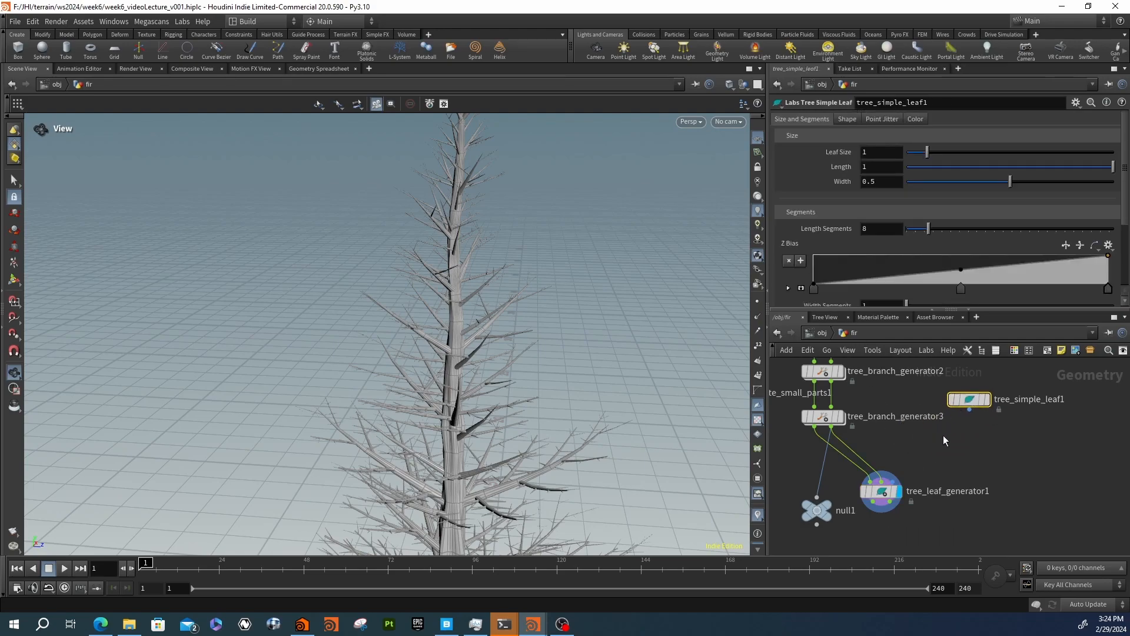
Display tree_simple_leaf1 by itself and inspect the single leaf's shape and orientation relative to the origin
left_click(987, 400)
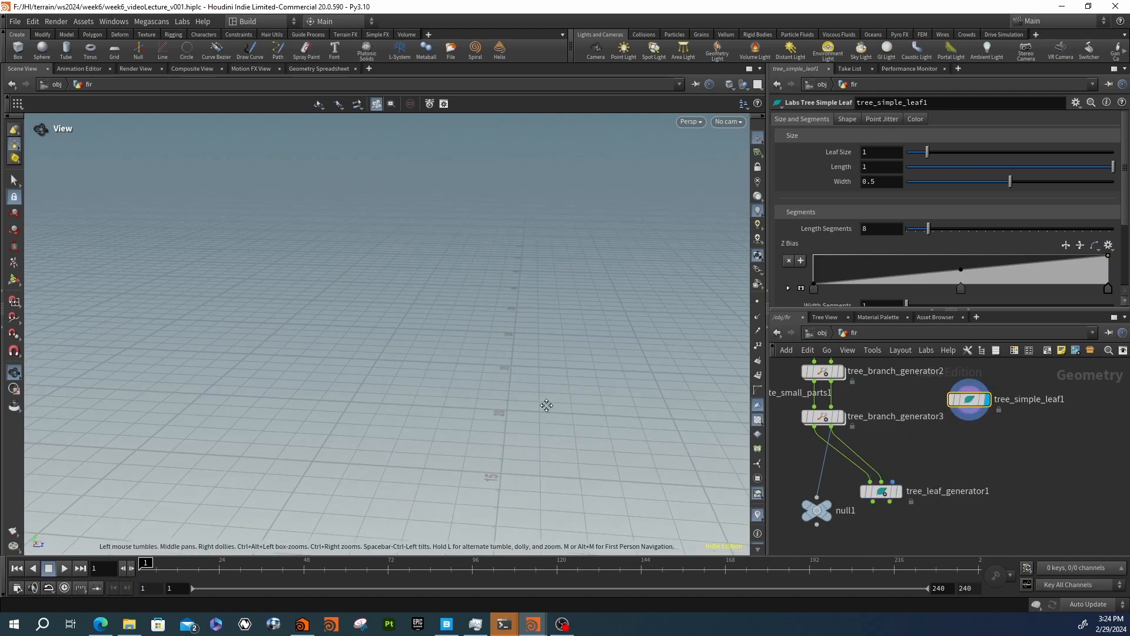
key("g")
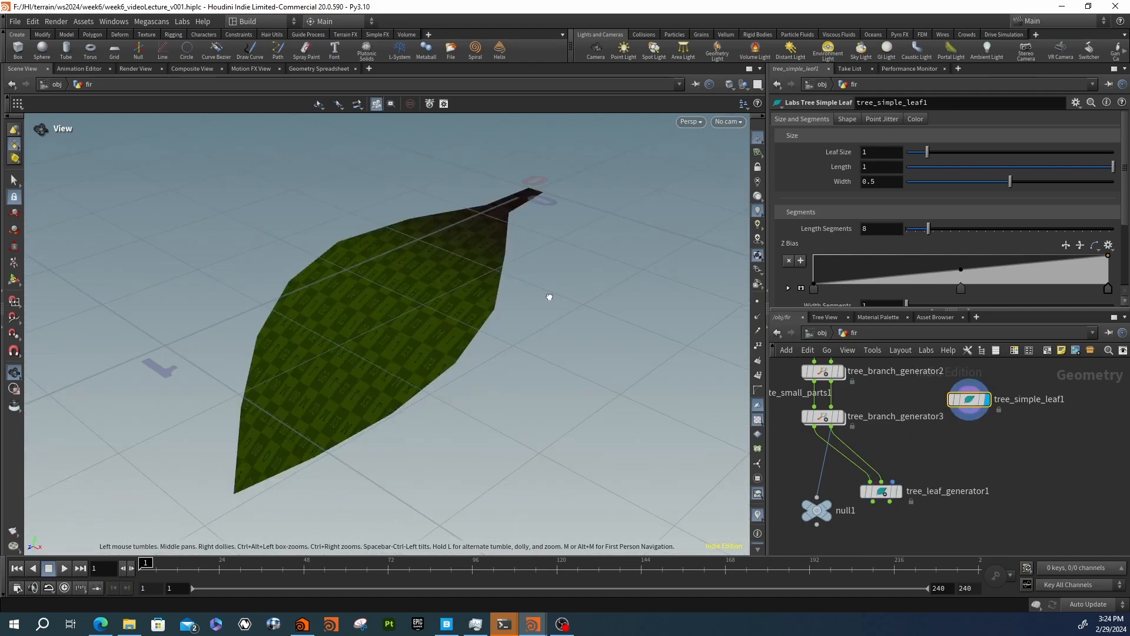
left_click_drag(550, 295, 449, 295)
scroll(530, 311, "down", 5)
left_click_drag(542, 330, 570, 348)
Add a Grid node below tree_simple_leaf1
key("Tab")
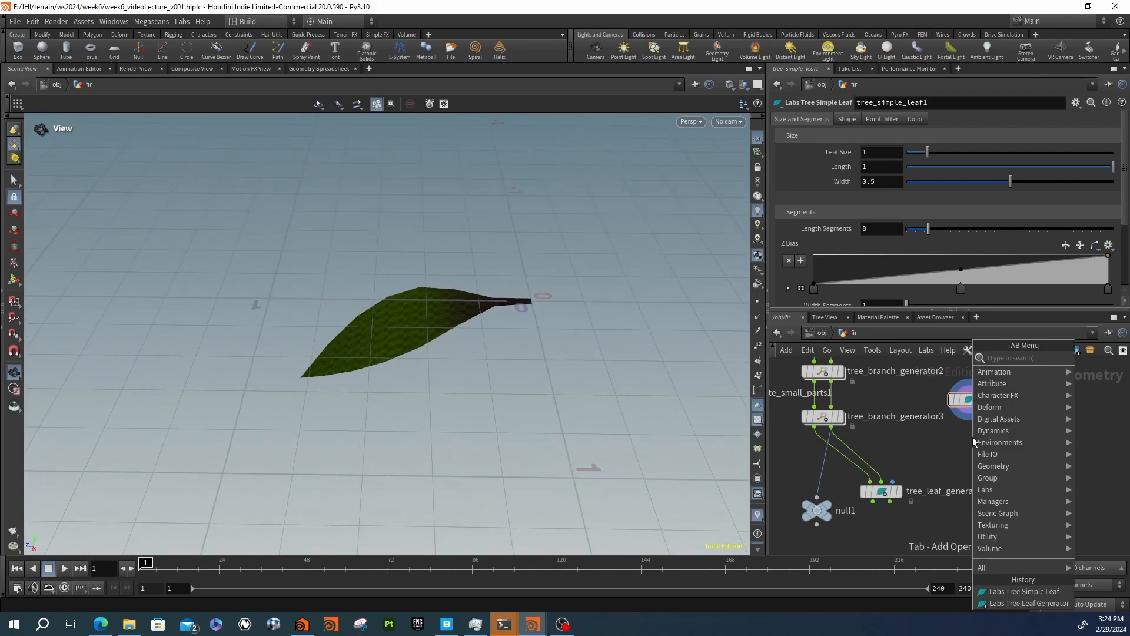
type("ca")
key("BackSpace")
key("BackSpace")
type("gr")
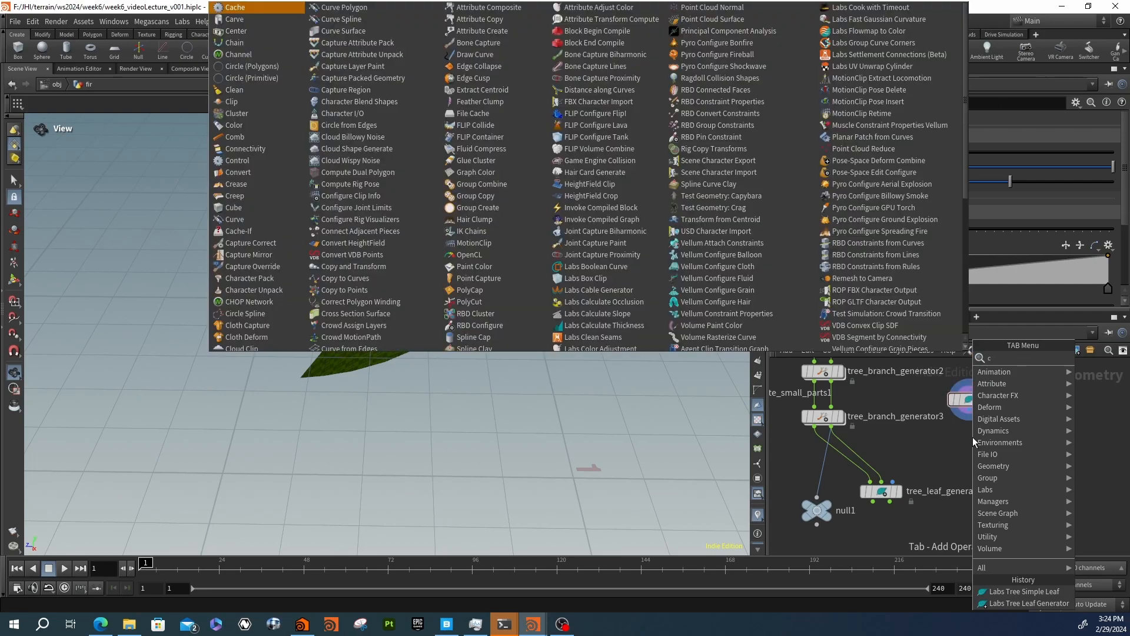
key("Return")
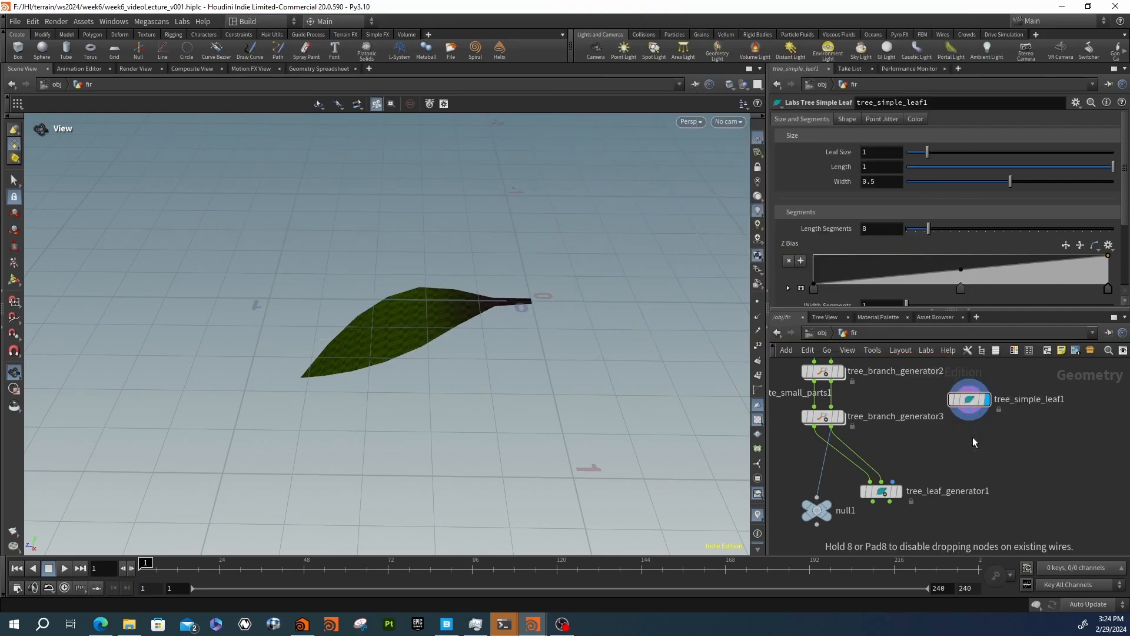
left_click(973, 437)
Check the geometry information of tree_simple_leaf1 and set grid1 to size 1 by 1 with 3 rows and 3 columns
scroll(963, 406, "up", 3)
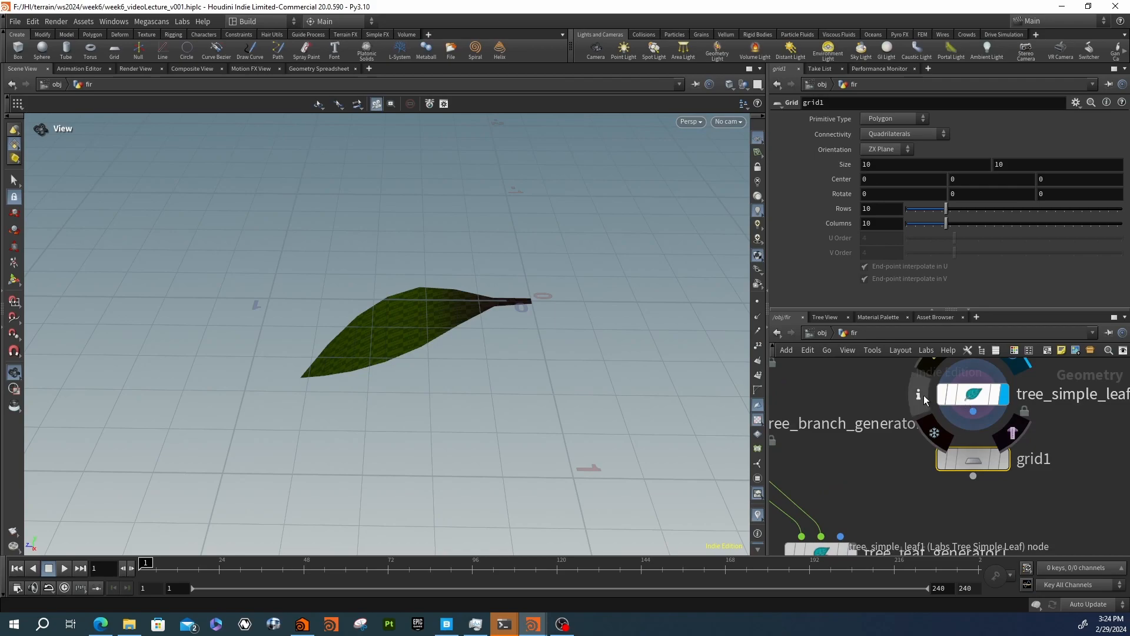
left_click(924, 394)
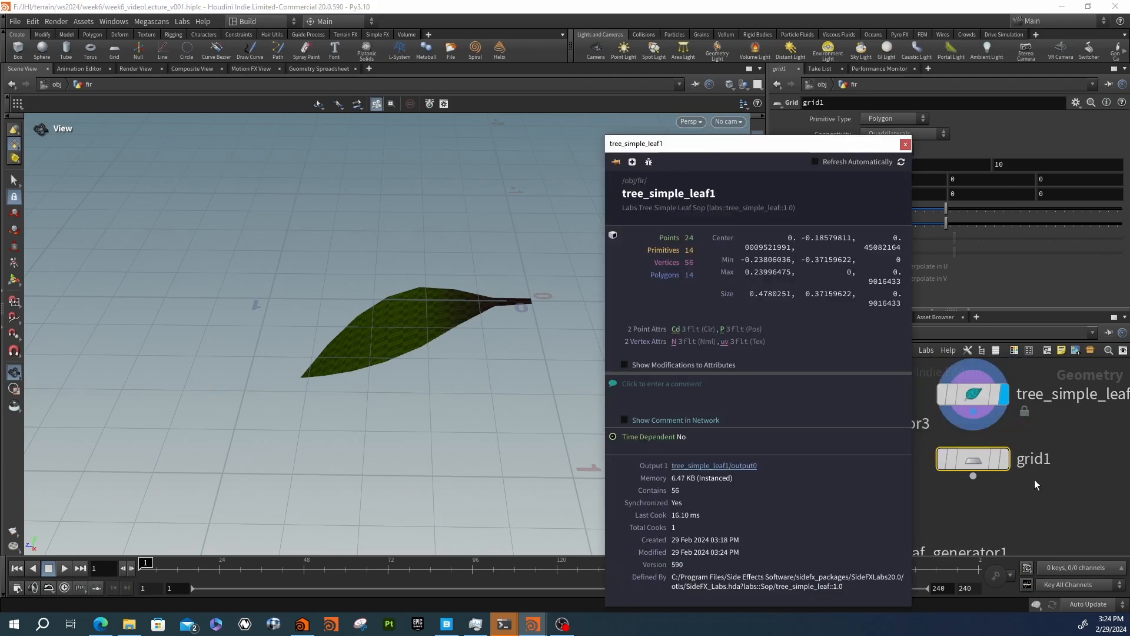
left_click(1034, 478)
left_click(878, 165)
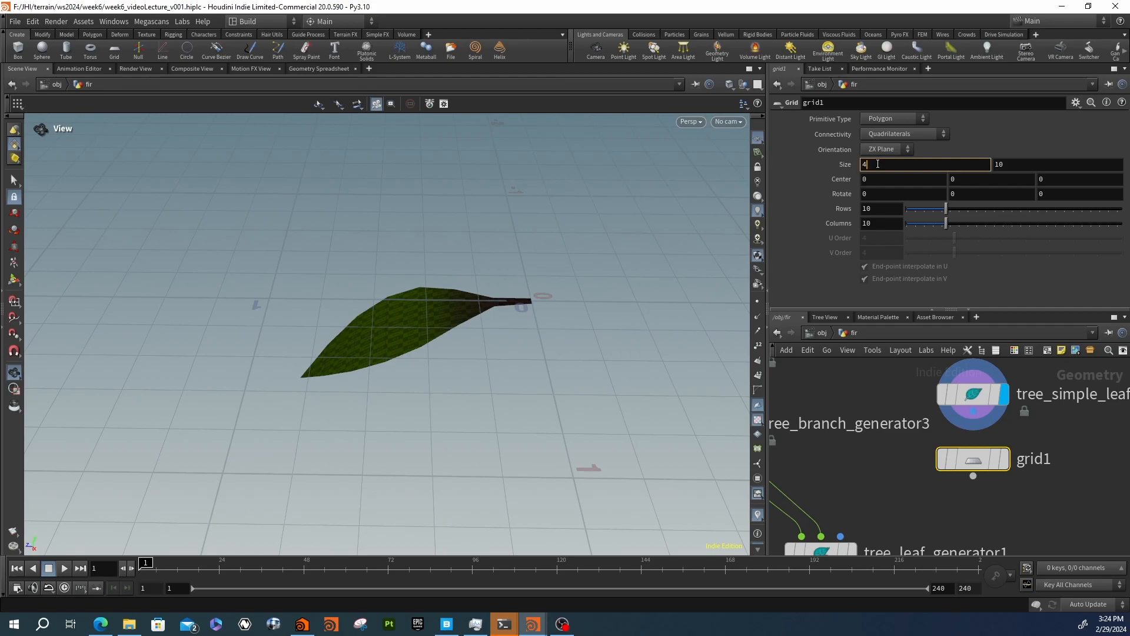
key("Return")
type("1")
key("Tab")
type("3")
key("Tab")
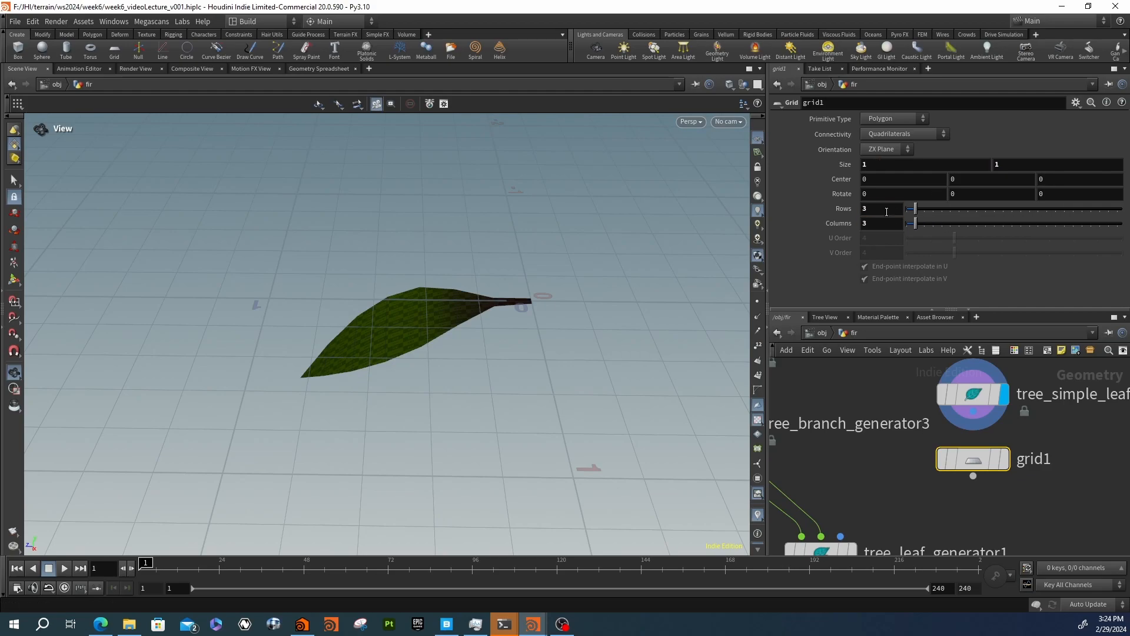
Display grid1 in the viewport and check its geometry information
left_click(920, 454)
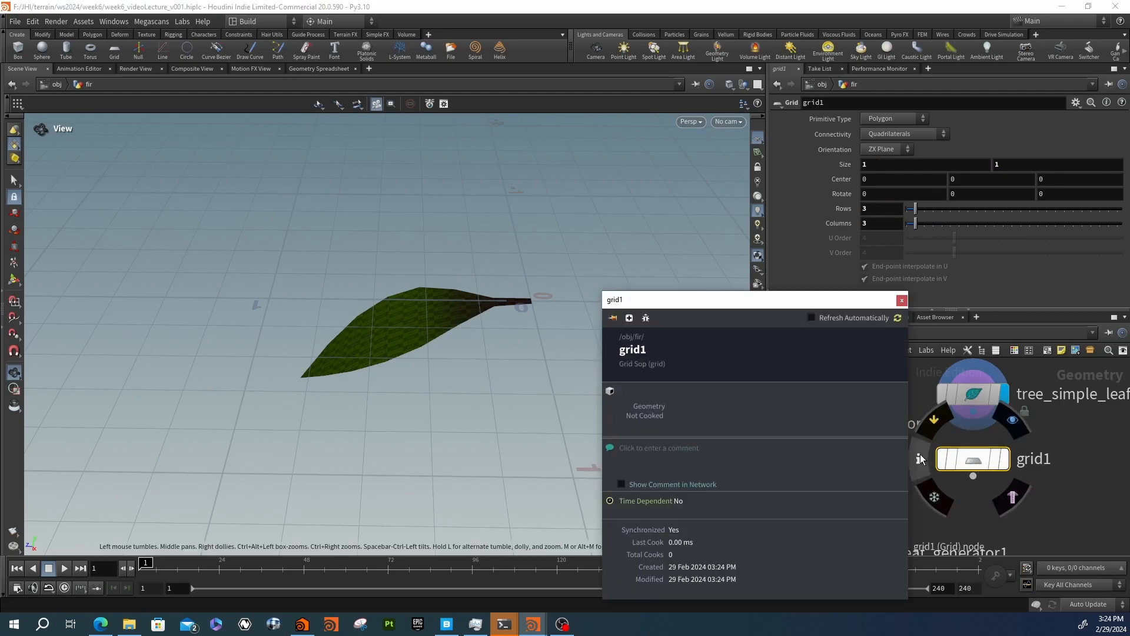
left_click(902, 300)
mouse_move(984, 464)
left_click(1013, 421)
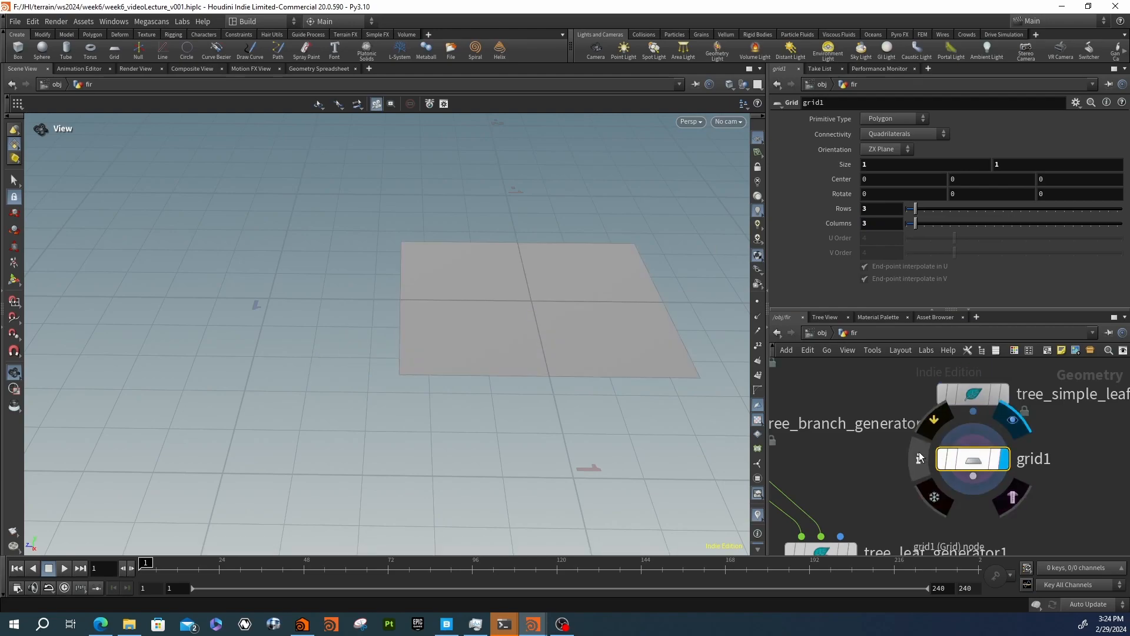
left_click(920, 451)
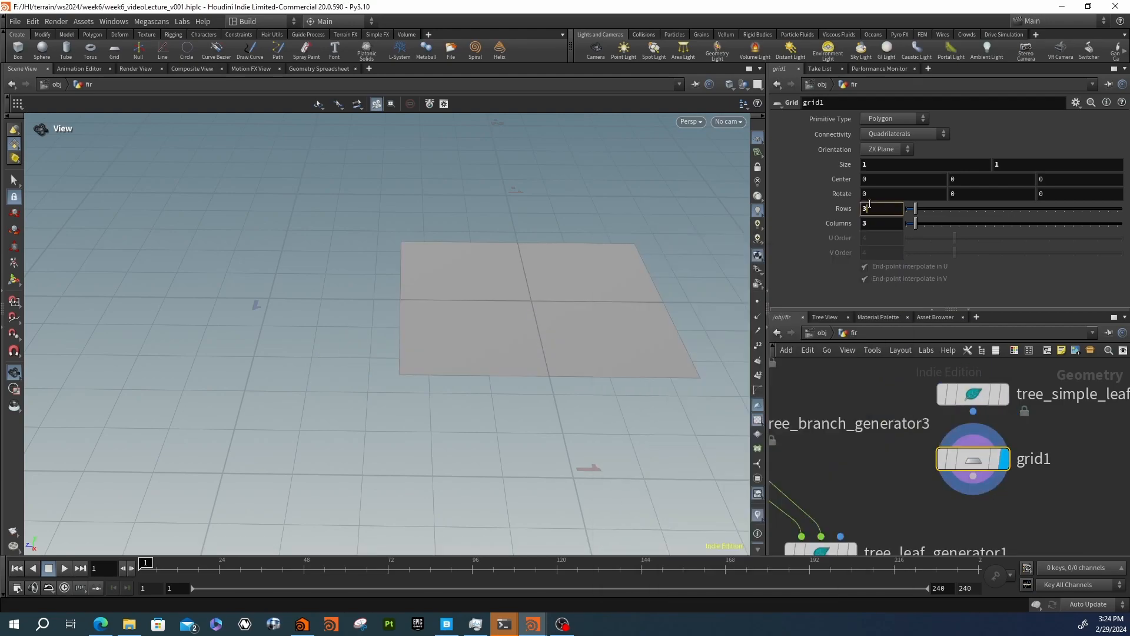
Set grid1 to 4 rows and 4 columns
type("4")
key("Tab")
type("4")
key("Return")
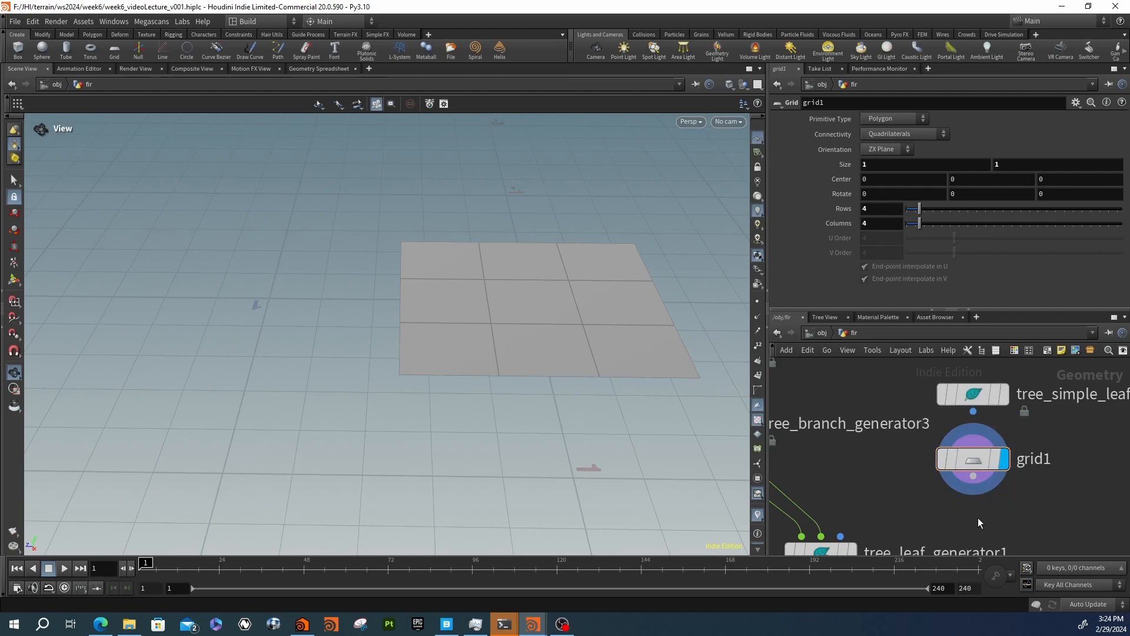
Add a Bend node below grid1
key("Tab")
type("bend")
key("Return")
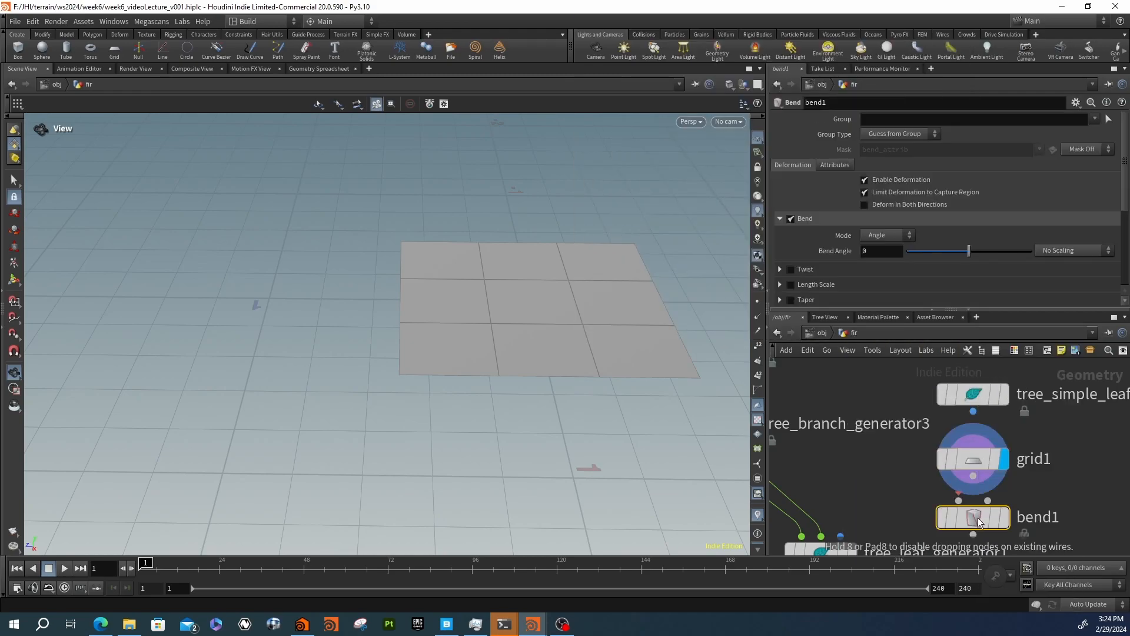
left_click(977, 517)
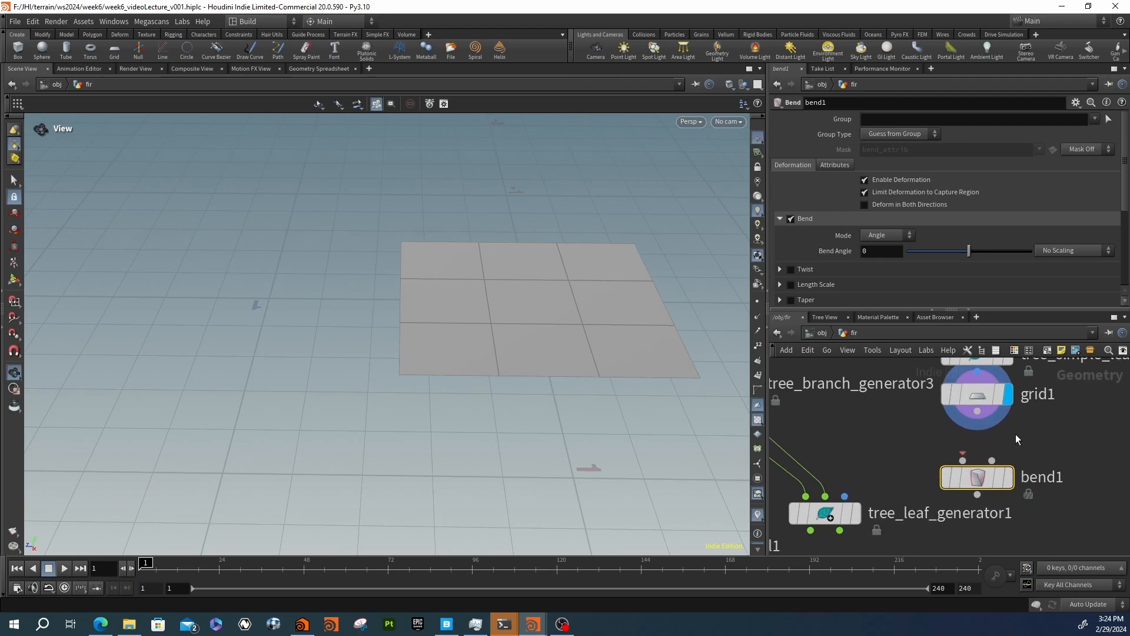
Add a Transform node fed by grid1, above bend1, and translate the grid .5 in Z
key("Tab")
type("transform")
key("Return")
left_click(1016, 435)
left_click_drag(1008, 436, 978, 442)
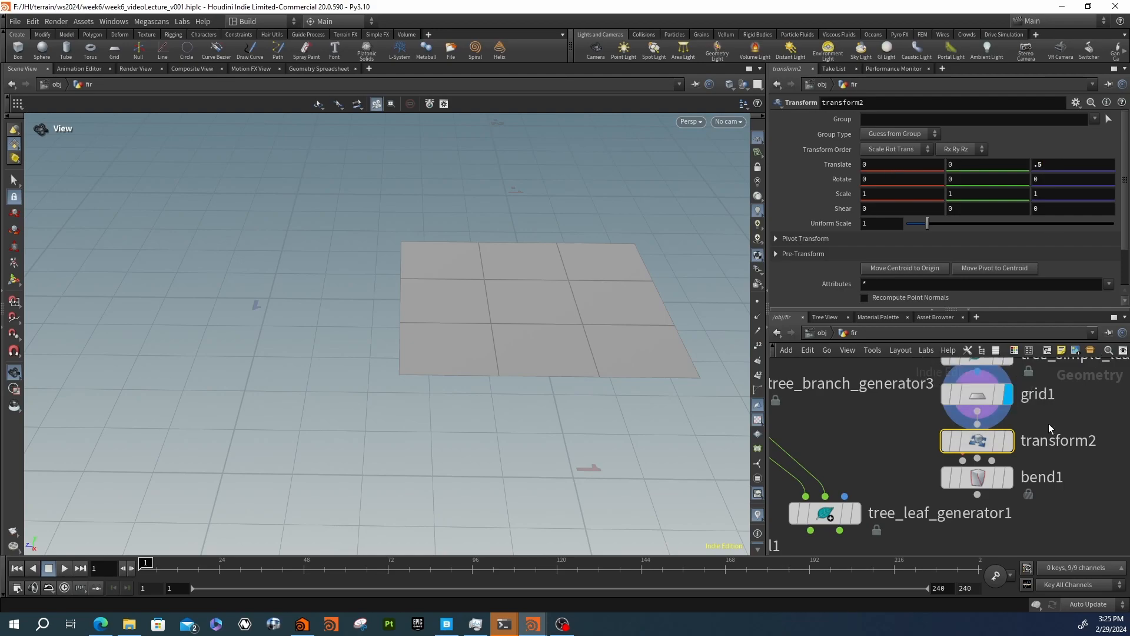
Display transform2, wire it into the first input of bend1, and display bend1 with its capture settings in view
left_click(1008, 441)
left_click_drag(1004, 431, 1001, 457)
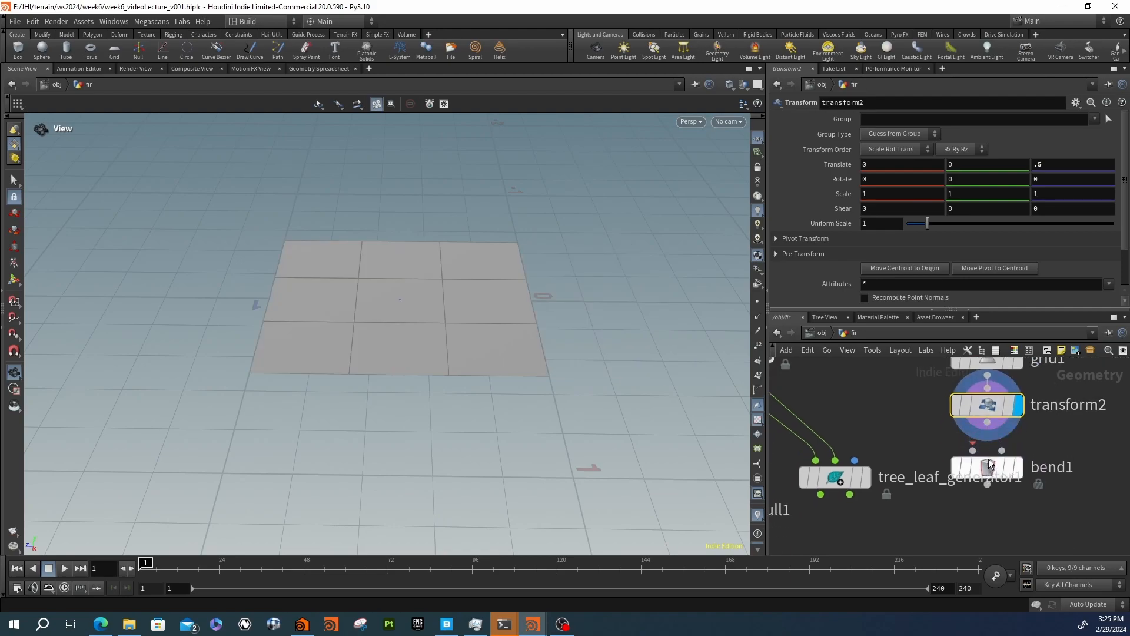
left_click(996, 471)
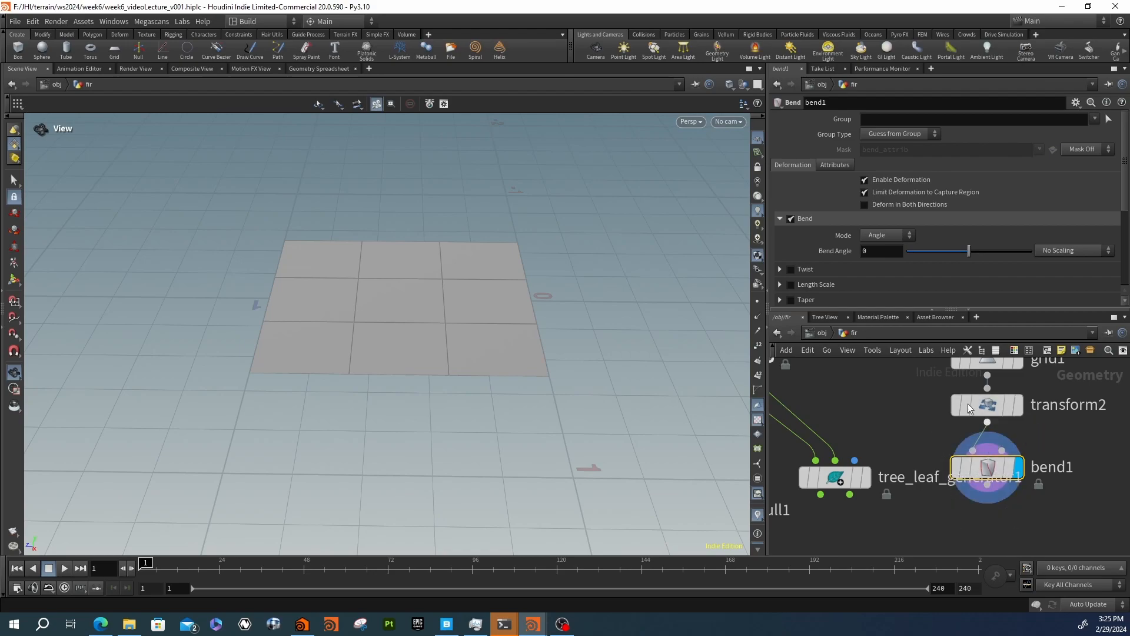
scroll(830, 243, "down", 3)
scroll(880, 252, "down", 1)
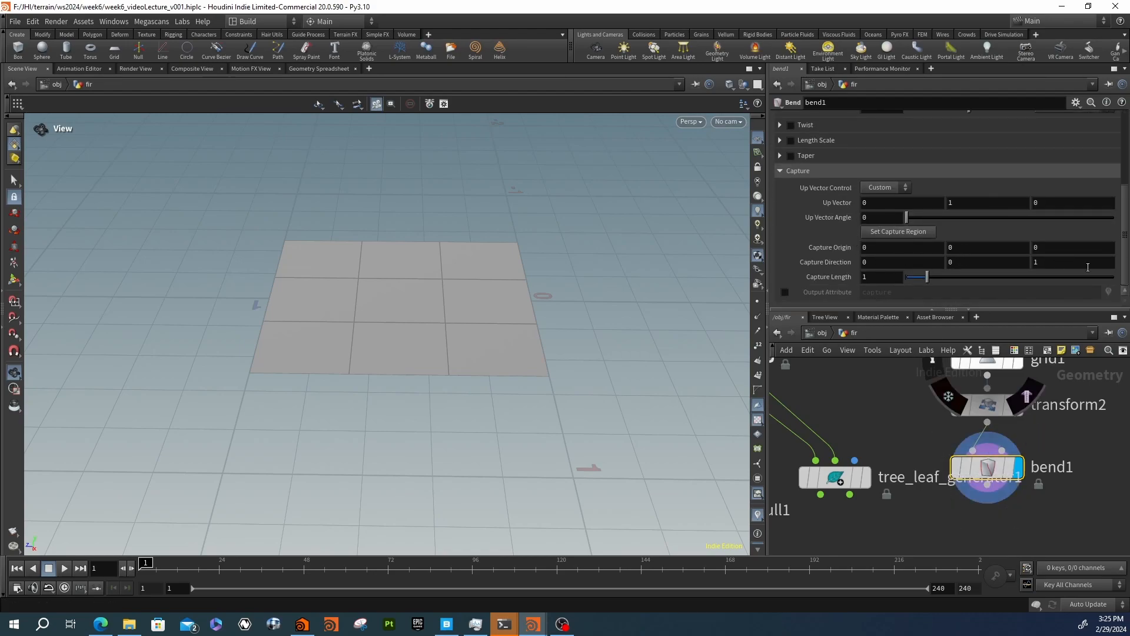
Set bend1's bend angle to -21.2, then insert a copy of the node between transform2 and bend1
scroll(827, 260, "up", 3)
mouse_move(969, 213)
left_mouse_down()
mouse_move(988, 216)
mouse_move(955, 215)
left_mouse_up()
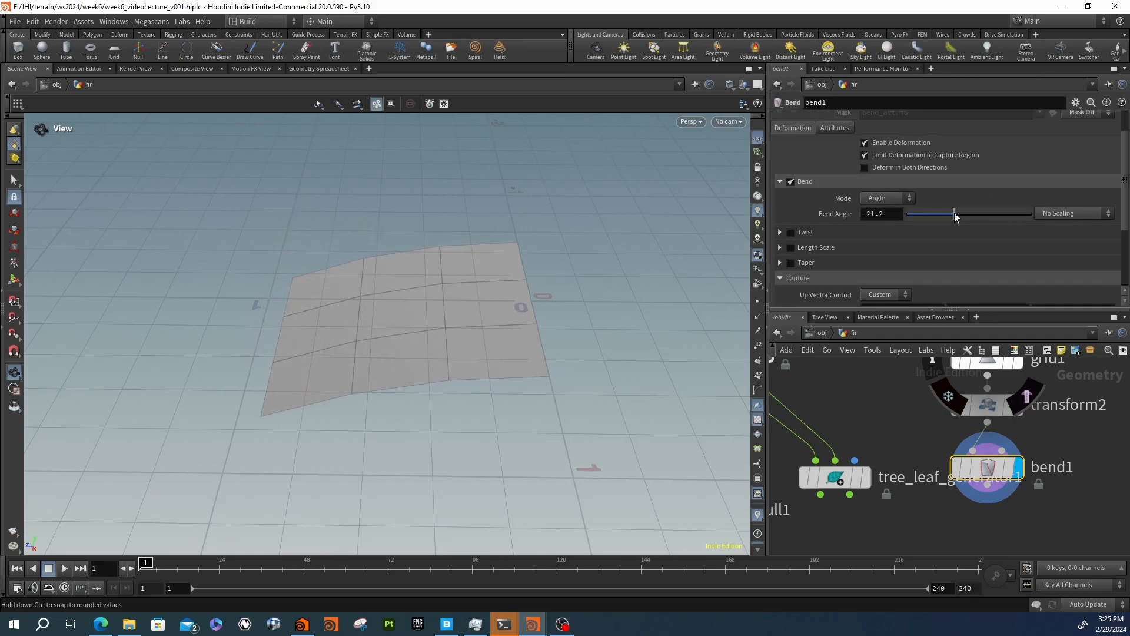
middle_click_drag(1049, 443, 1049, 402)
left_click_drag(993, 425, 998, 482)
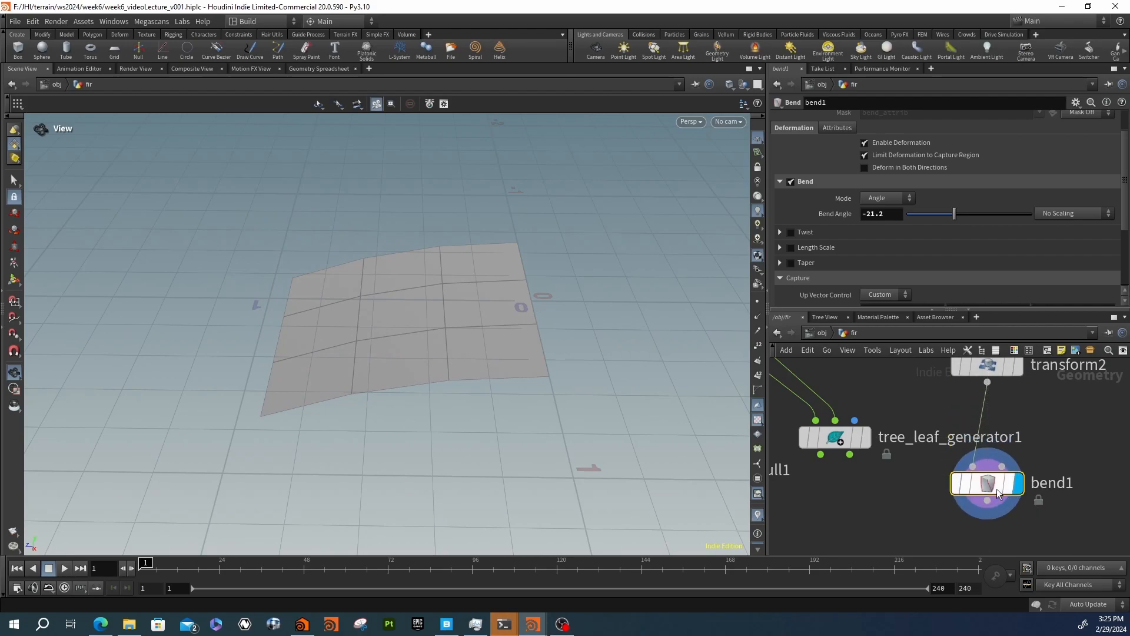
key("ctrl+c")
key("ctrl+v")
left_click_drag(1023, 443, 996, 438)
Set the capture direction of bend2 to 1, 0, 0
scroll(889, 251, "down", 4)
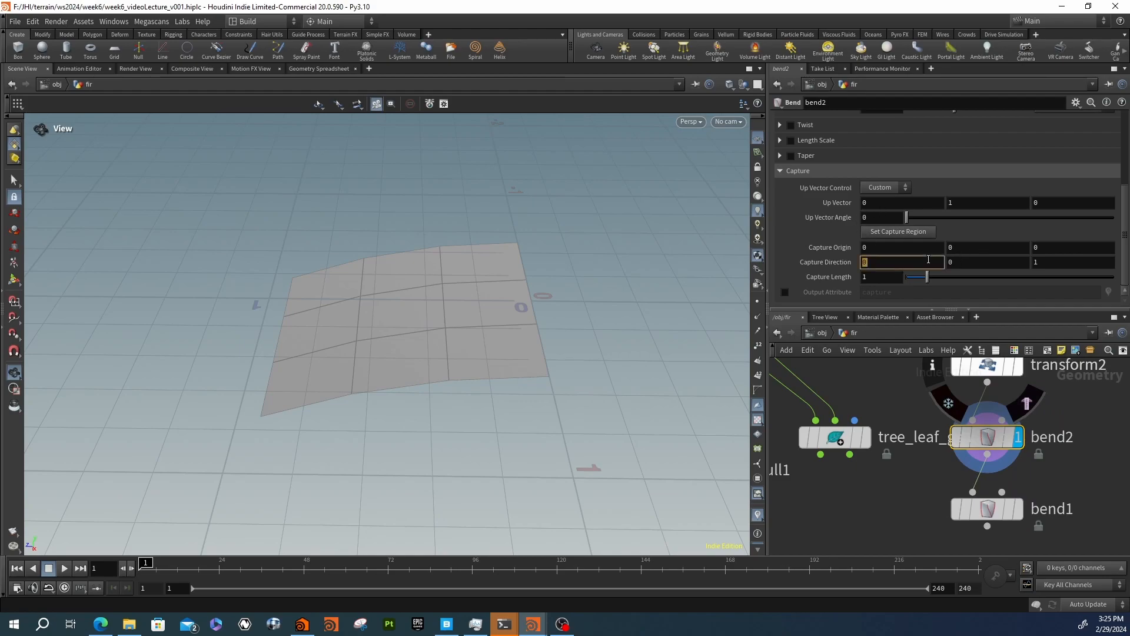
key("Tab")
key("Tab")
type("0")
key("Return")
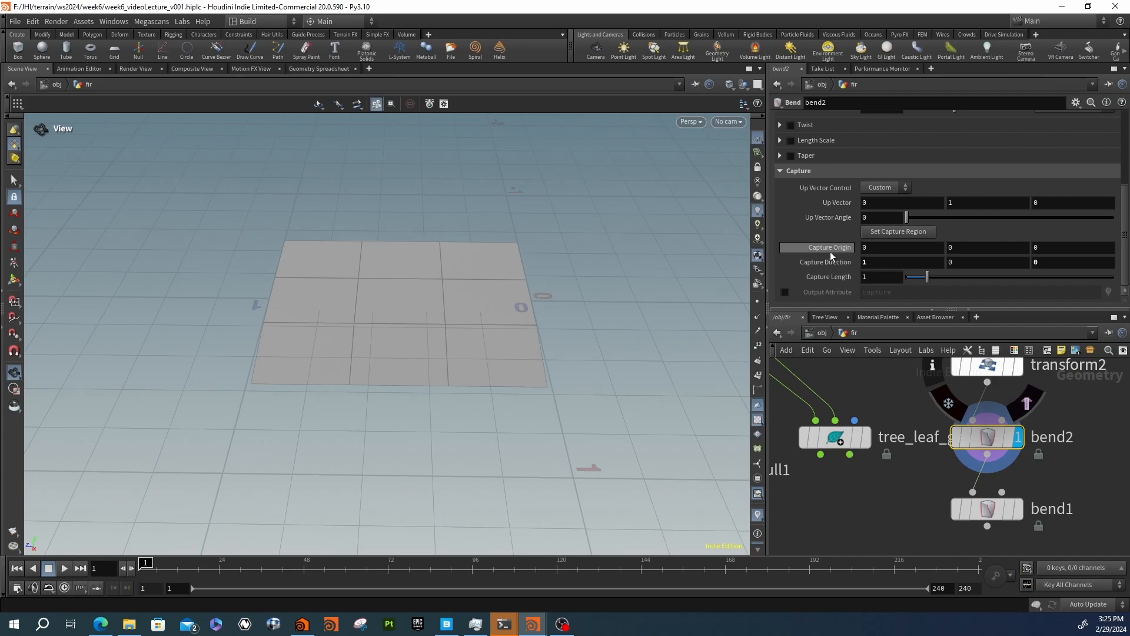
Enable Deform in Both Directions on bend2 and display the combined result of bend1
scroll(830, 252, "up", 3)
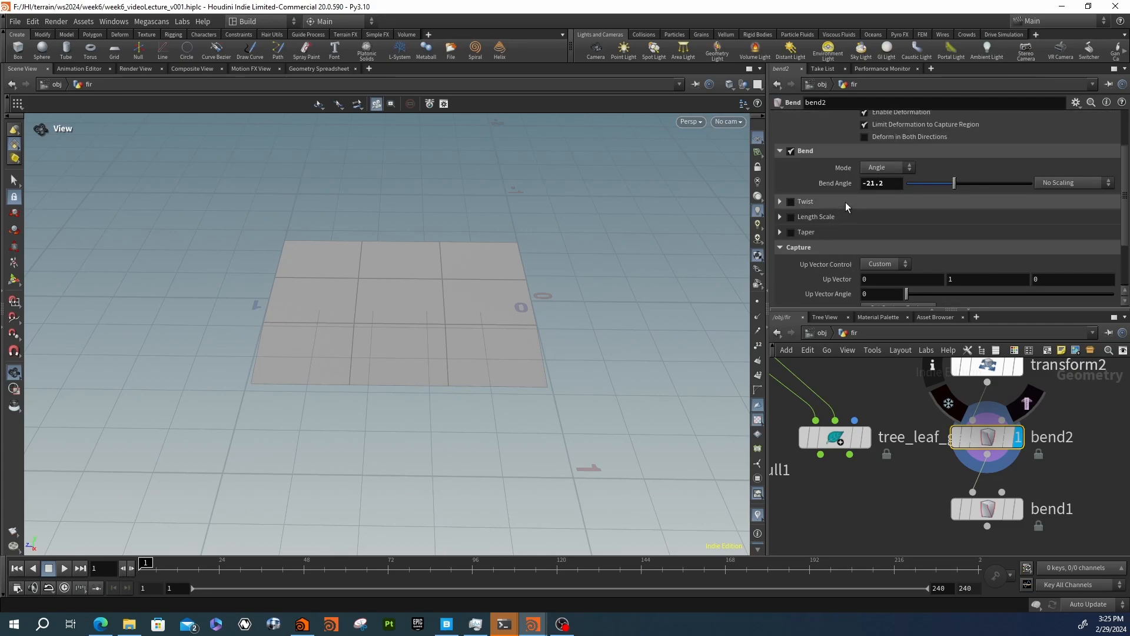
scroll(836, 197, "up", 3)
left_click(866, 204)
left_click_drag(465, 274, 537, 227)
left_click(1019, 510)
left_click_drag(658, 339, 415, 330)
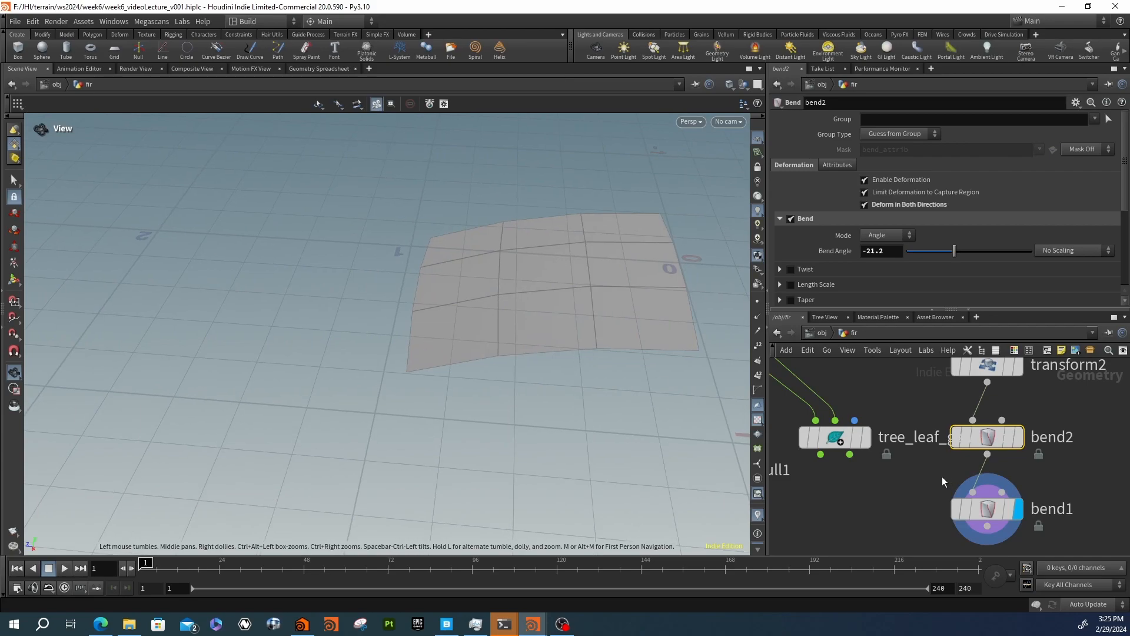
Wire bend1 into the third input of tree_leaf_generator1, display the generator and place it below the bend nodes
scroll(944, 476, "down", 5)
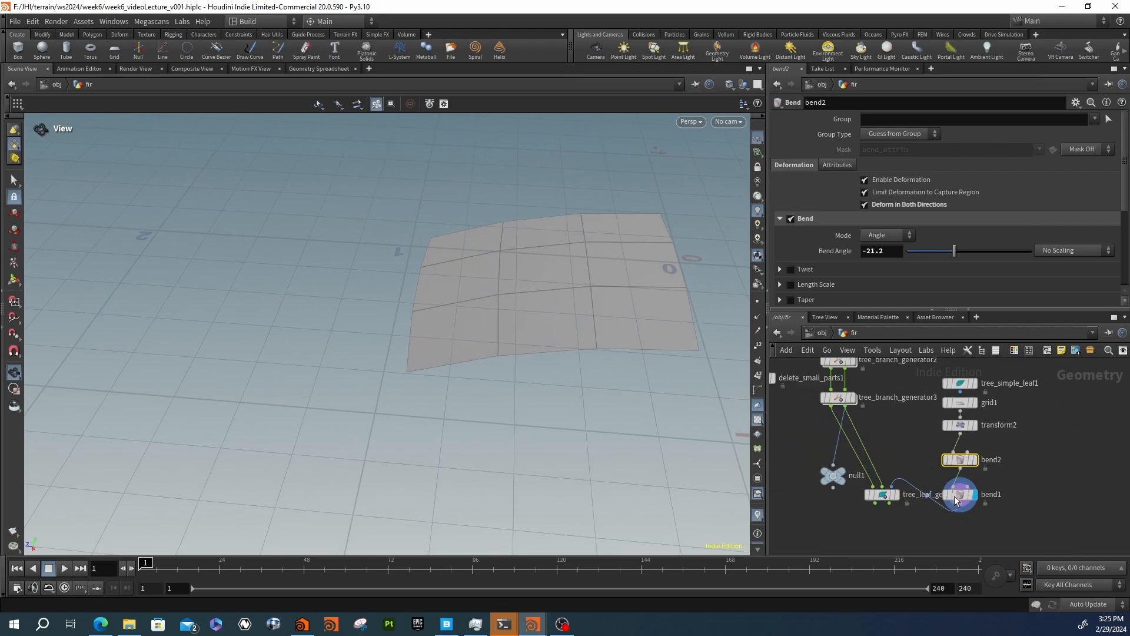
left_click(898, 495)
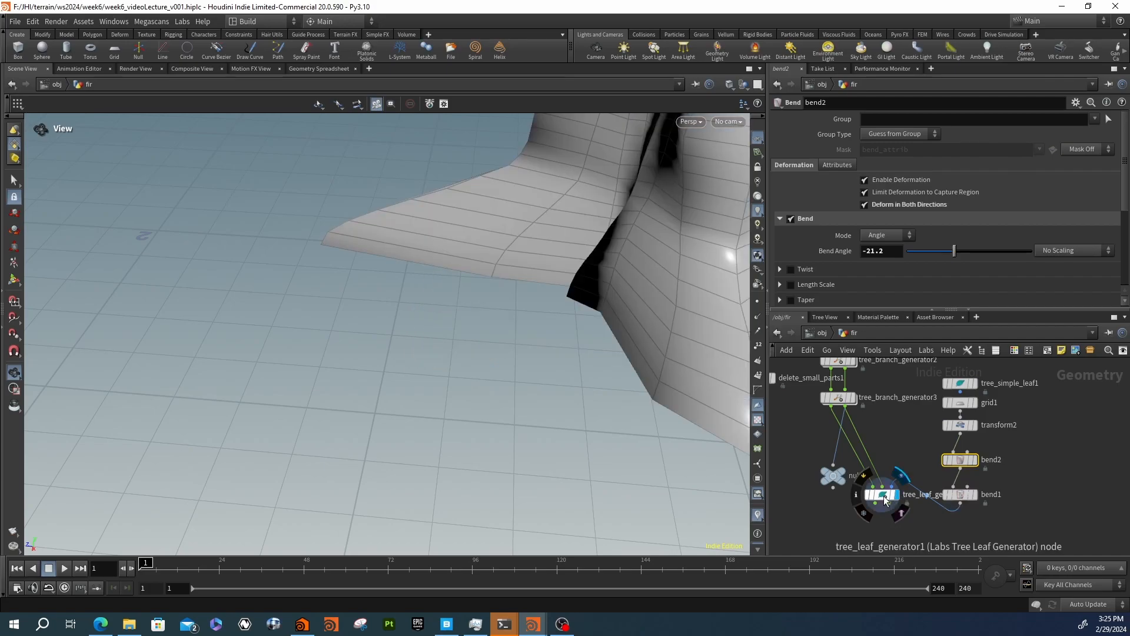
left_click_drag(898, 496, 896, 513)
scroll(472, 252, "down", 3)
scroll(412, 271, "down", 5)
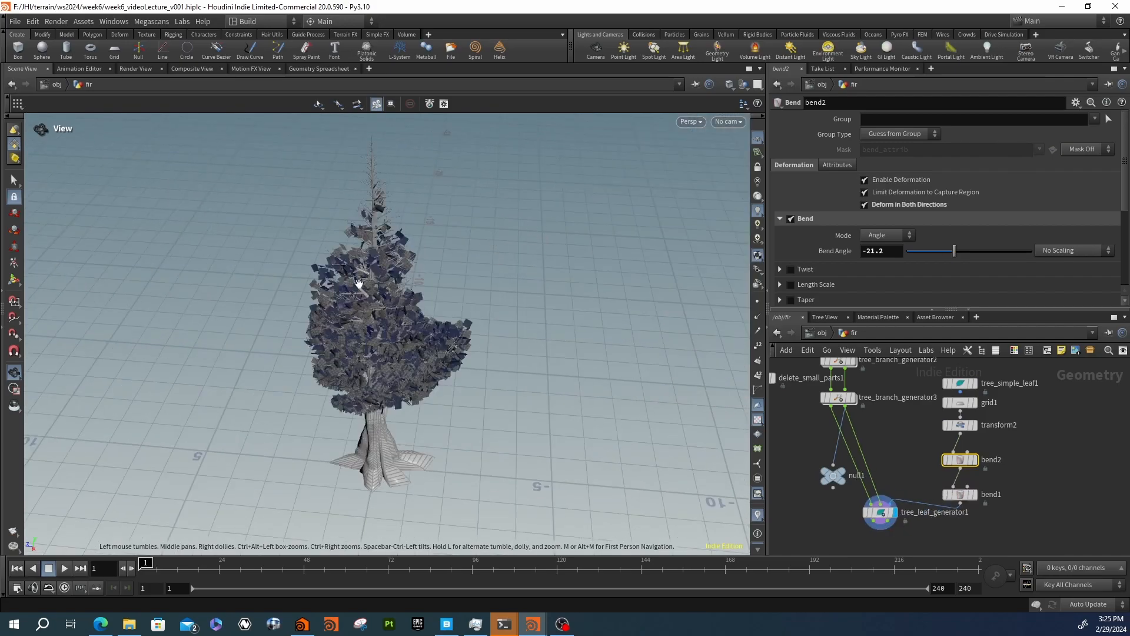
scroll(477, 254, "up", 6)
left_click_drag(477, 241, 620, 279)
Move null1 out of the way and set tree_leaf_generator1's Branch on Group to all_branches
left_click(877, 517)
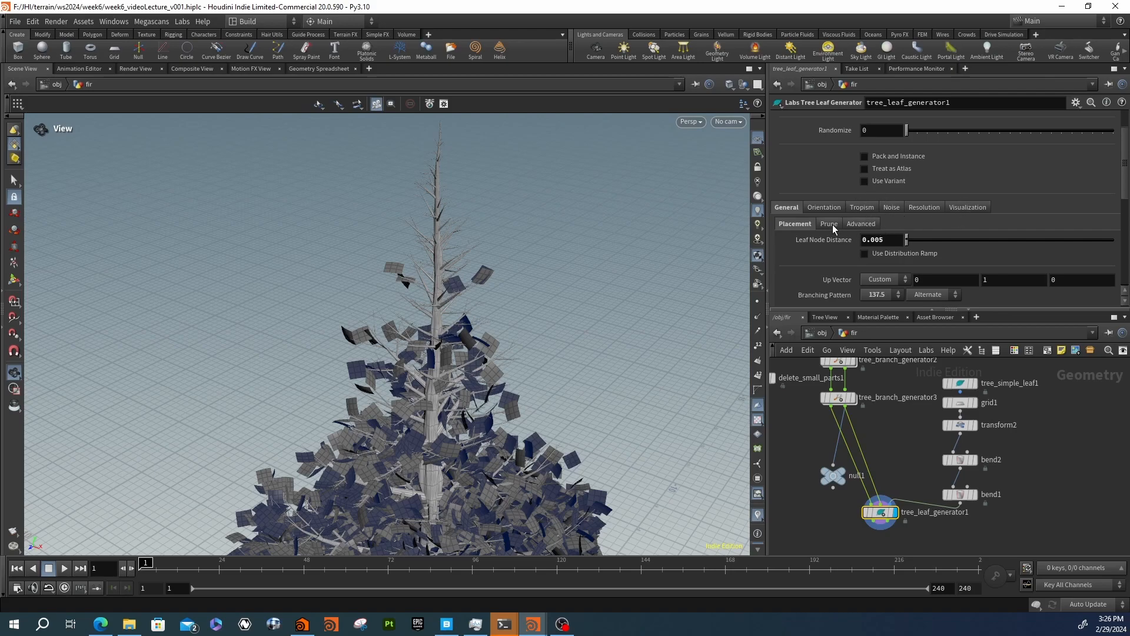
scroll(813, 239, "down", 4)
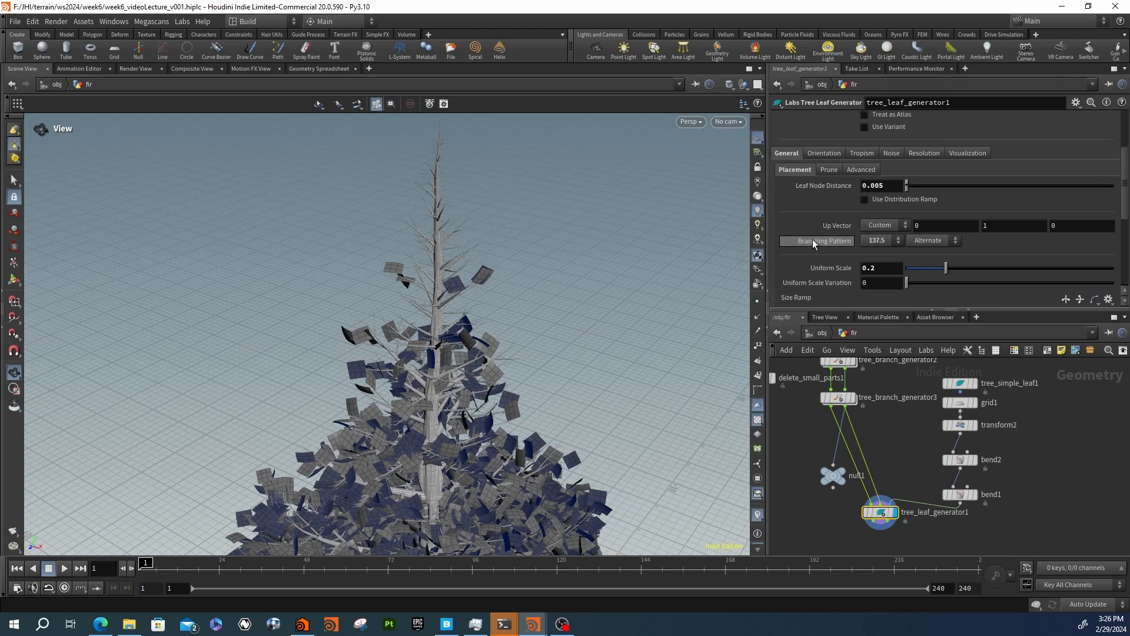
scroll(813, 241, "up", 4)
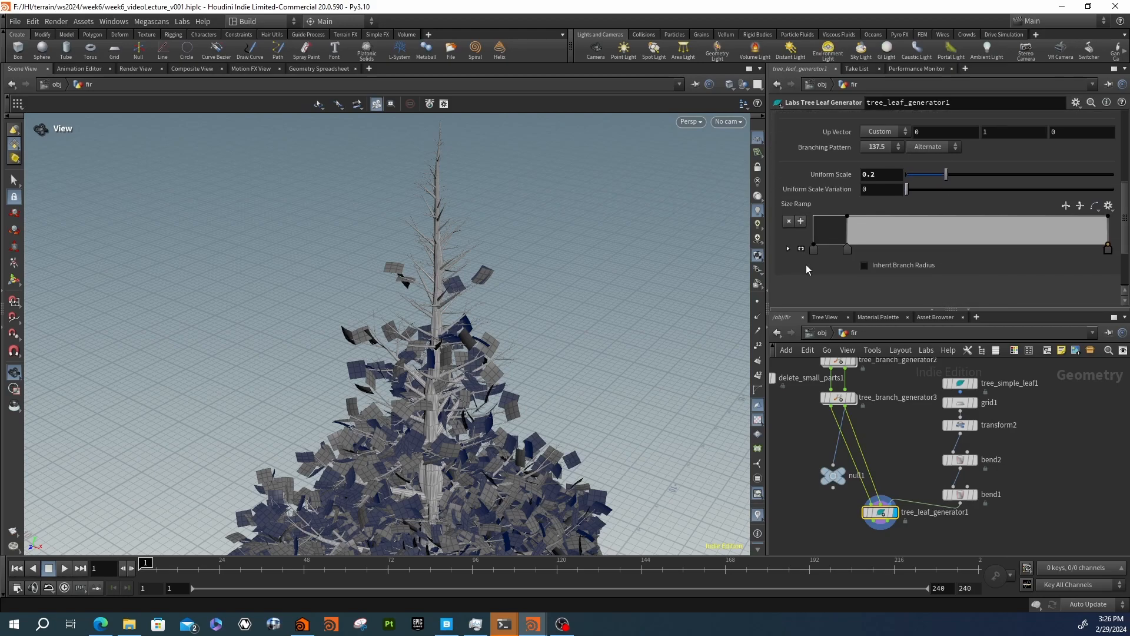
scroll(825, 218, "up", 2)
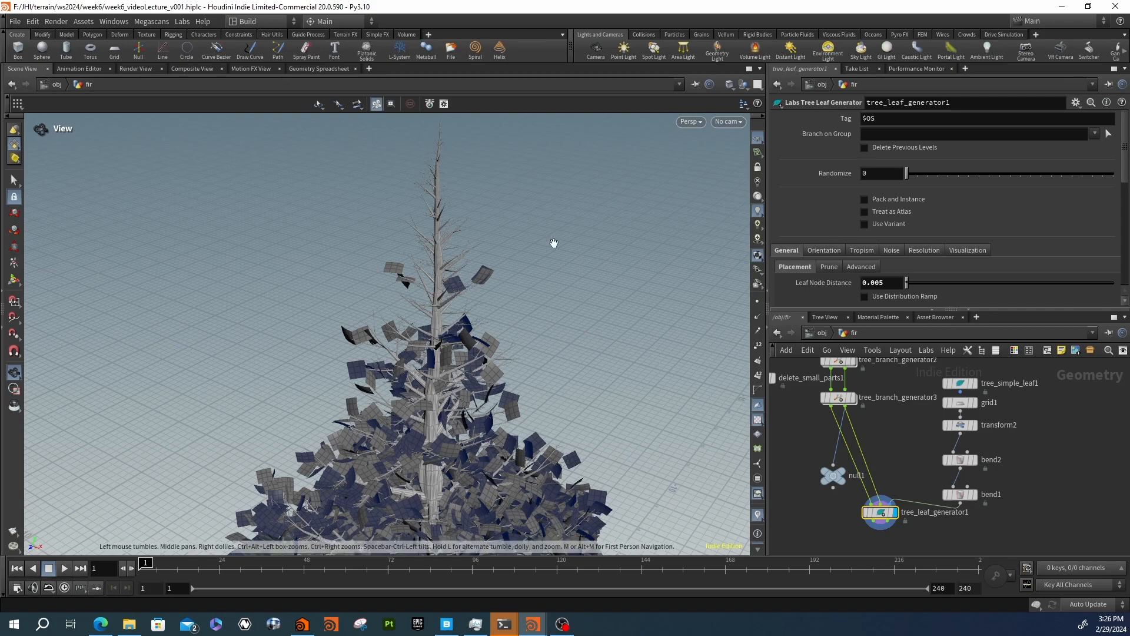
left_click_drag(448, 260, 571, 291)
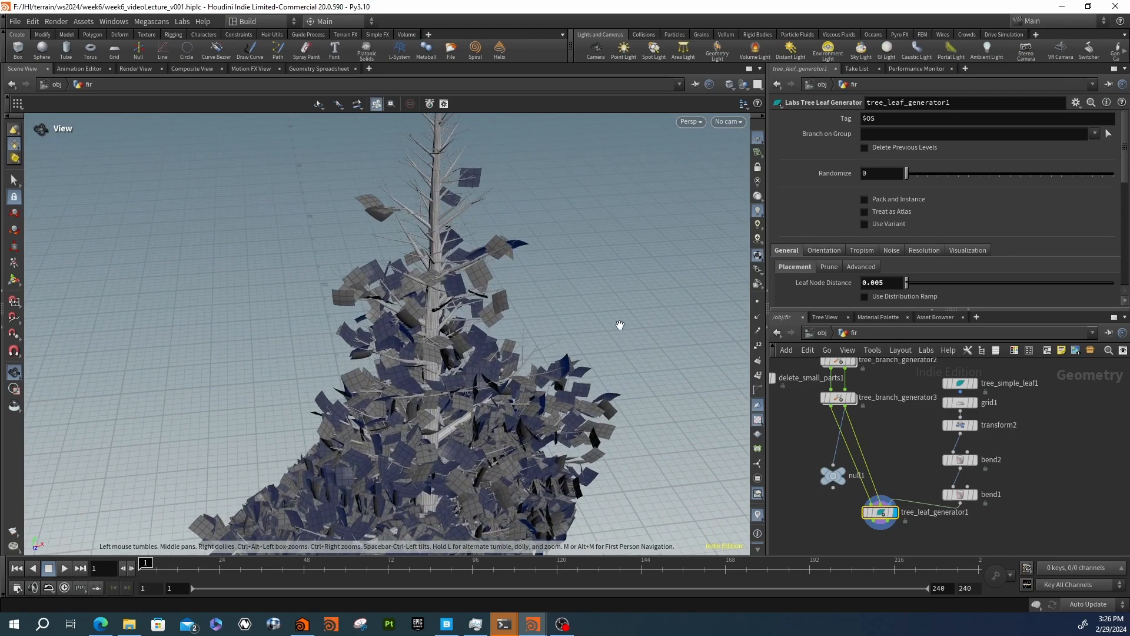
mouse_move(863, 402)
left_click_drag(848, 477, 916, 447)
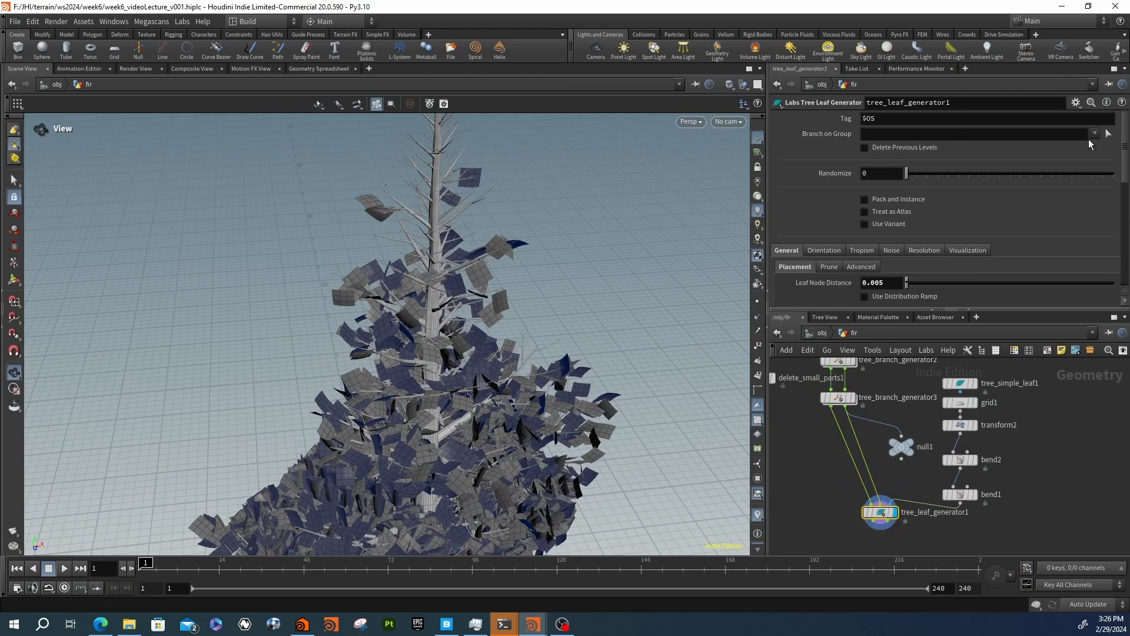
left_click(1095, 134)
left_click(1069, 146)
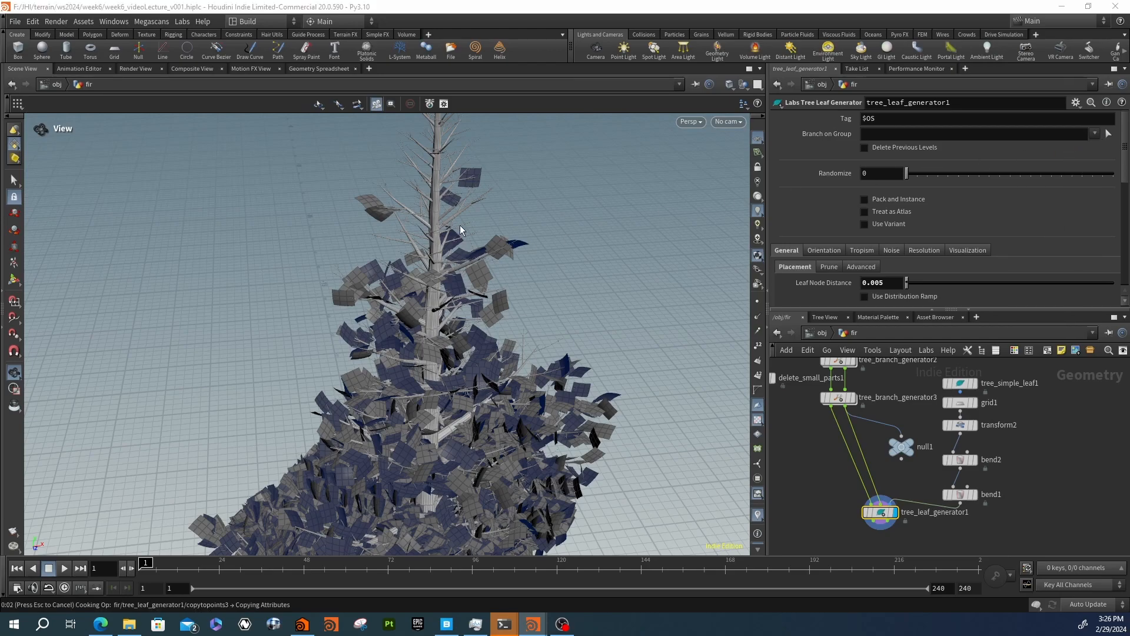
Inspect the foliage on the fir tree up close and from a distance, from several angles
left_click_drag(485, 222, 509, 329)
right_click_drag(509, 330, 349, 335)
left_click_drag(349, 336, 434, 387)
right_click_drag(434, 386, 570, 283)
left_click_drag(570, 282, 701, 230)
right_click_drag(576, 327, 505, 295)
left_click_drag(505, 295, 483, 364)
right_click_drag(482, 364, 569, 376)
left_click_drag(570, 376, 461, 369)
middle_click_drag(622, 376, 386, 295)
right_click_drag(475, 360, 273, 323)
left_click_drag(363, 352, 378, 335)
right_click_drag(378, 335, 270, 353)
left_click_drag(270, 353, 436, 394)
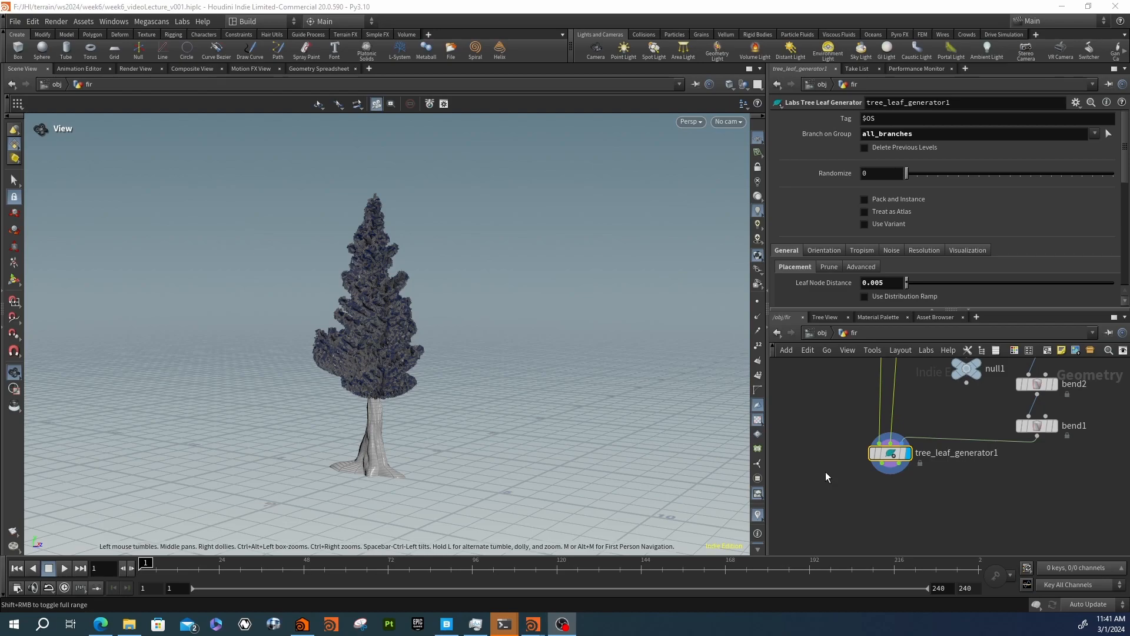
Add an Output node fed by the first output of tree_leaf_generator1 and rename it MESH
key("Tab")
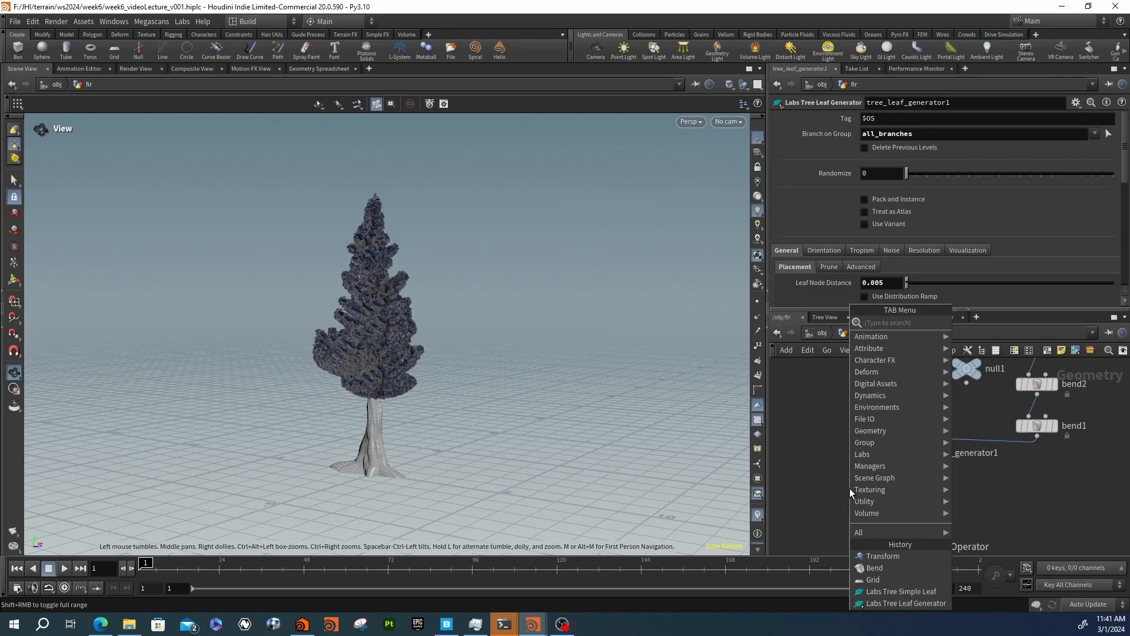
type("out")
key("Return")
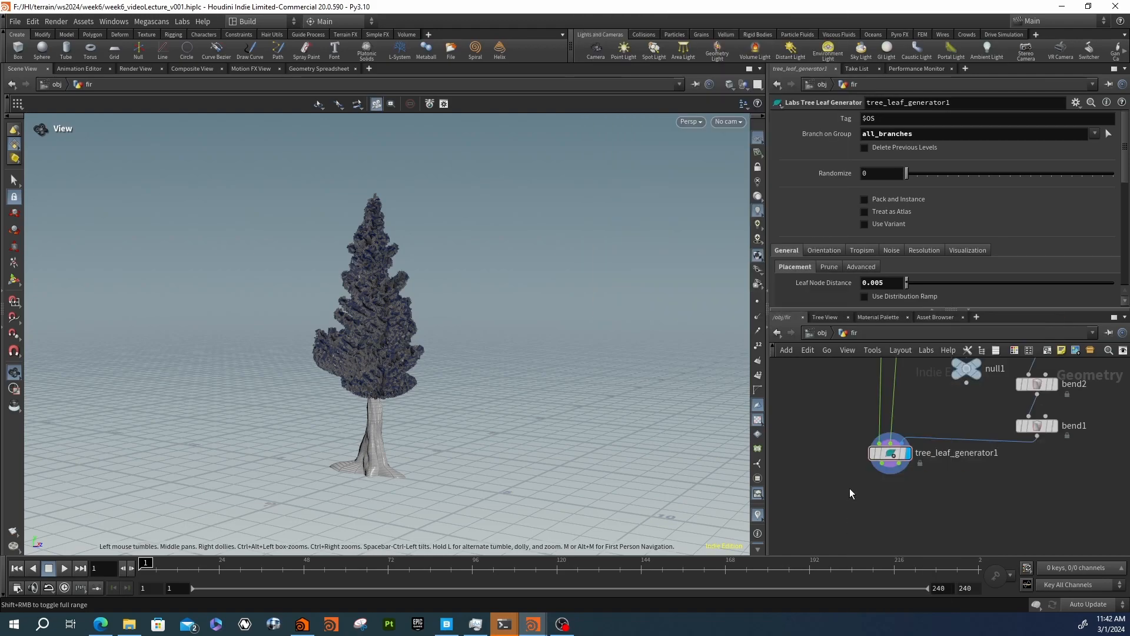
left_click(850, 477)
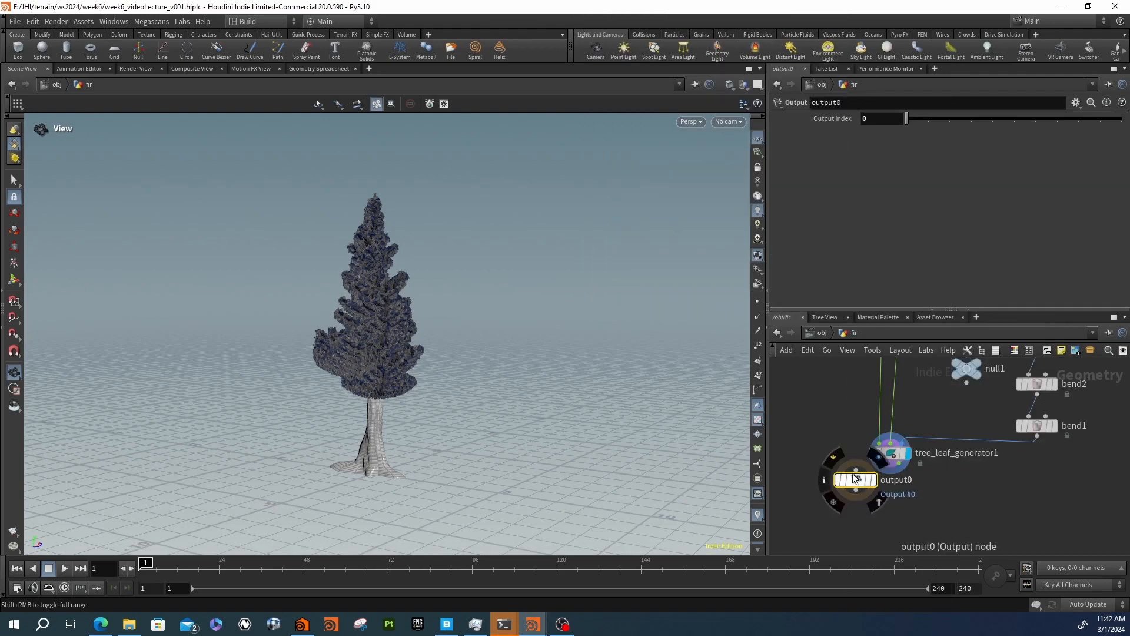
left_click_drag(861, 484, 884, 525)
double_click(930, 522)
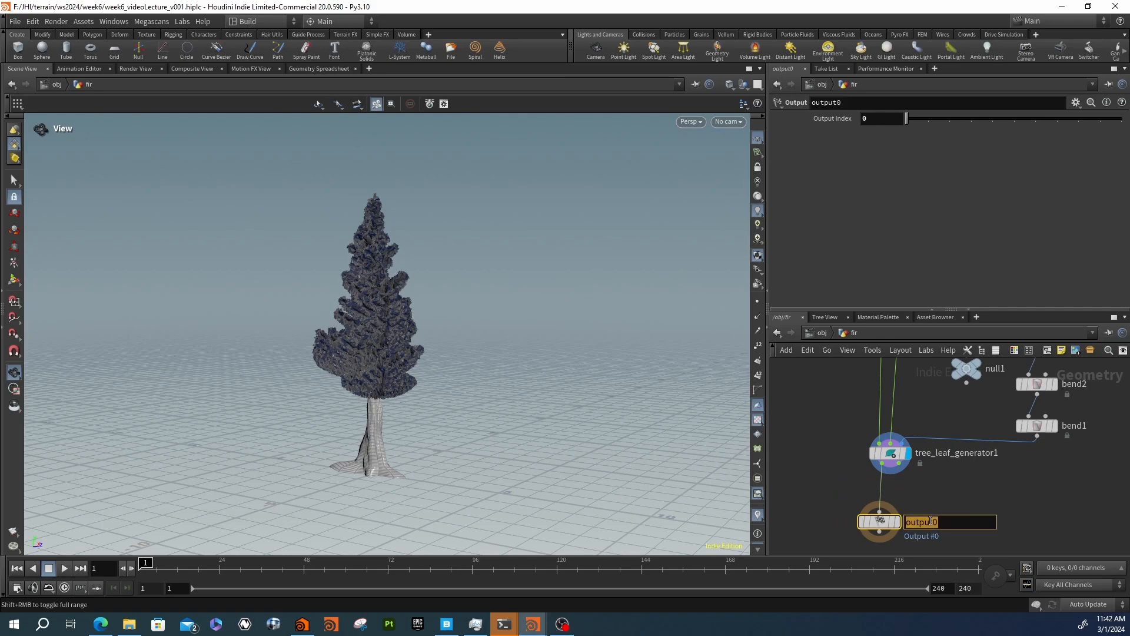
type("MESH")
key("Return")
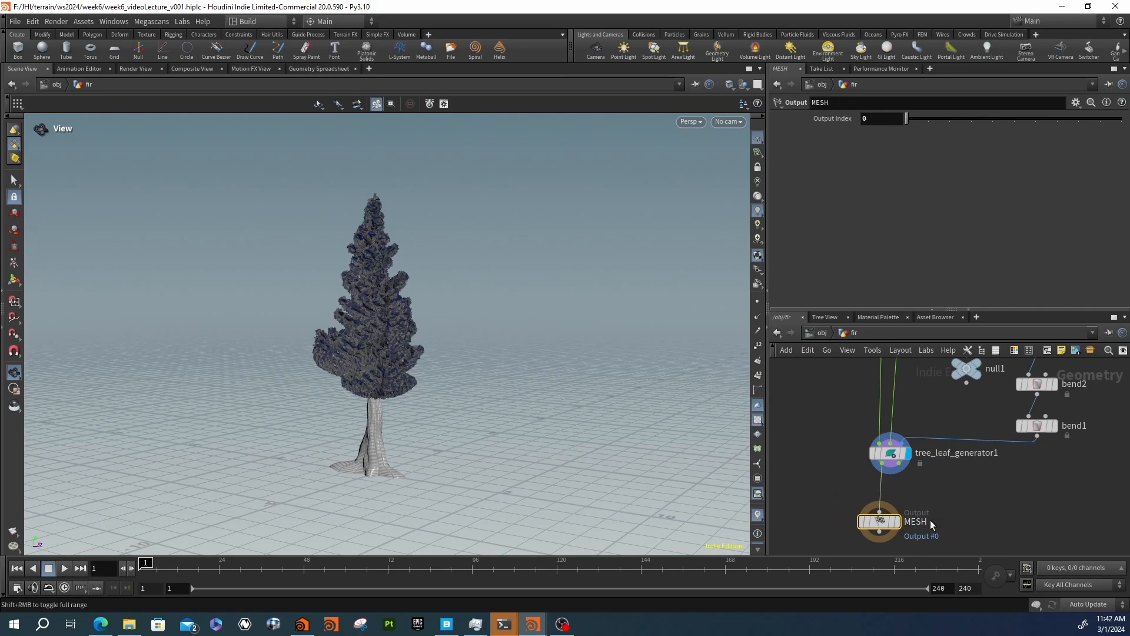
Move the MESH output node further below tree_leaf_generator1 to leave space between them
scroll(948, 486, "down", 3)
middle_click_drag(892, 479, 893, 433)
scroll(894, 447, "up", 2)
left_click_drag(908, 466, 917, 507)
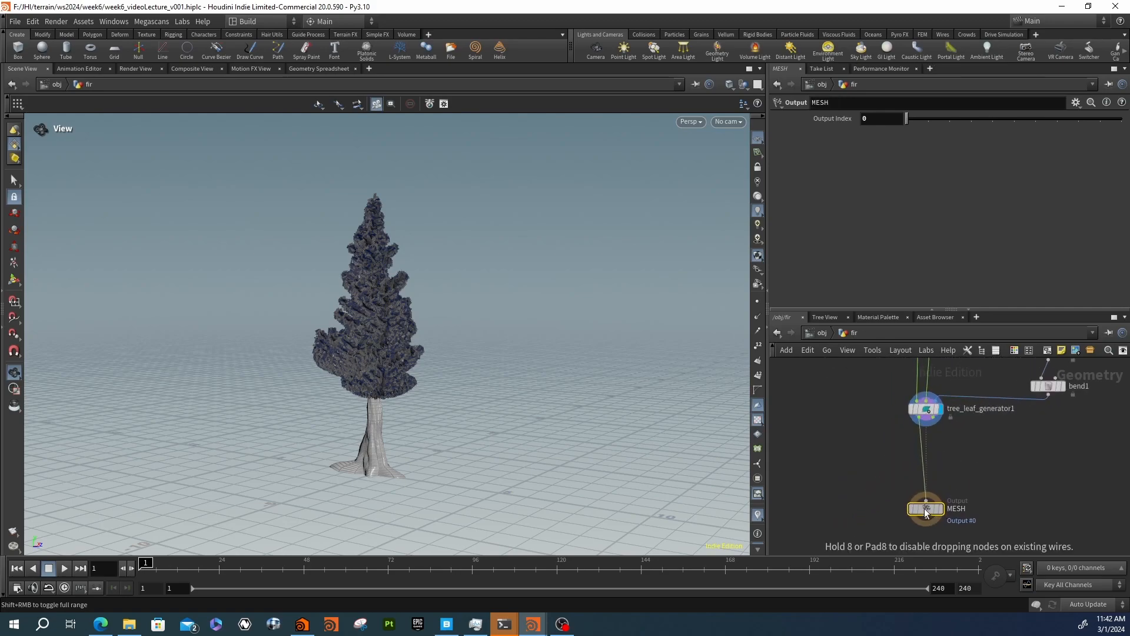
scroll(915, 506, "down", 2)
middle_click_drag(895, 493, 893, 442)
scroll(893, 442, "down", 2)
left_click_drag(920, 453, 915, 484)
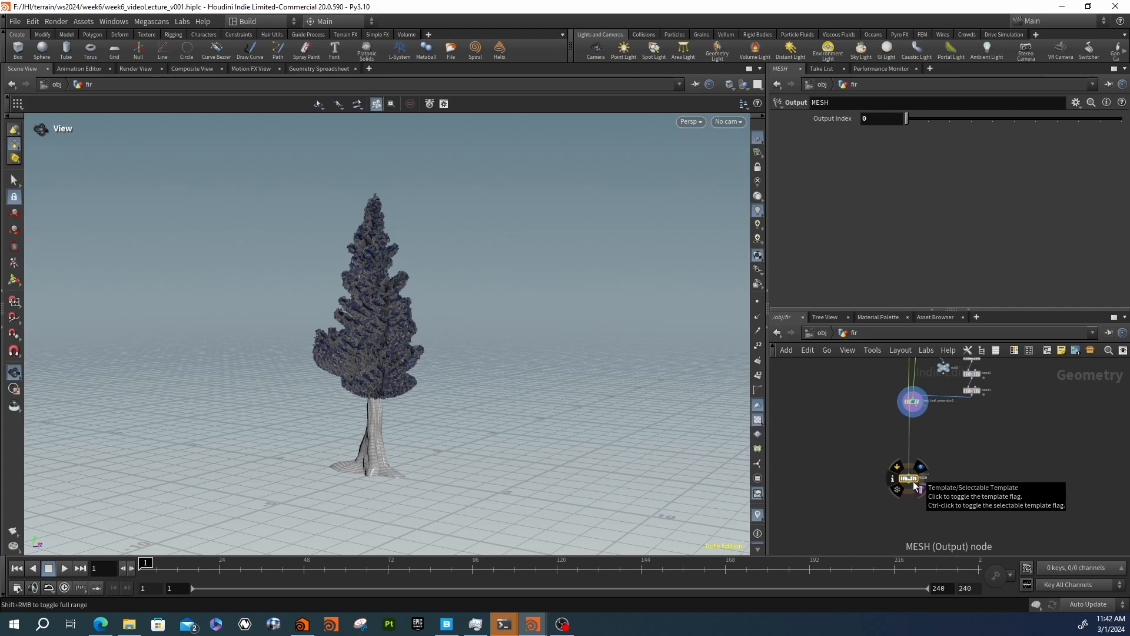
left_click(914, 481)
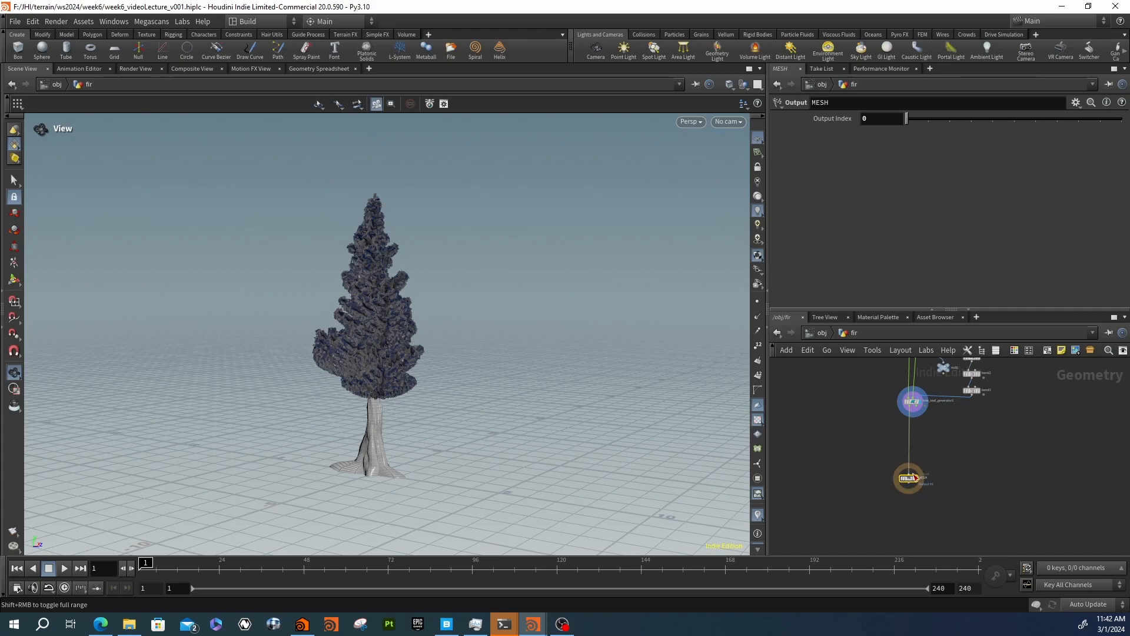
Switch from the fir network to the stage network and add a Component Builder there
left_click(821, 331)
left_click(822, 333)
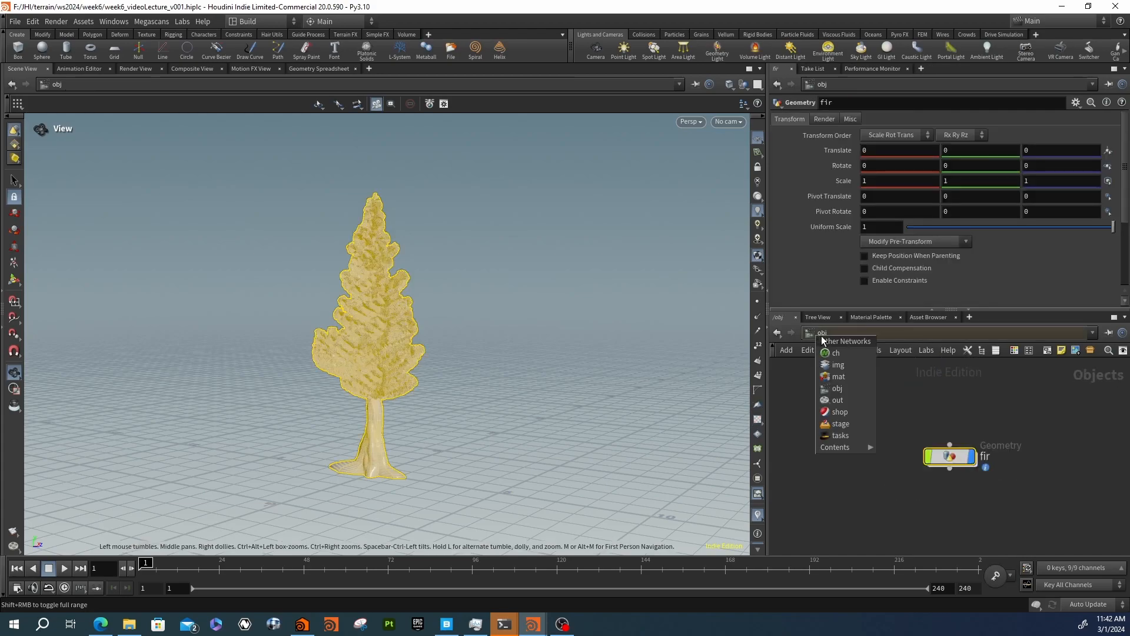
left_click(841, 424)
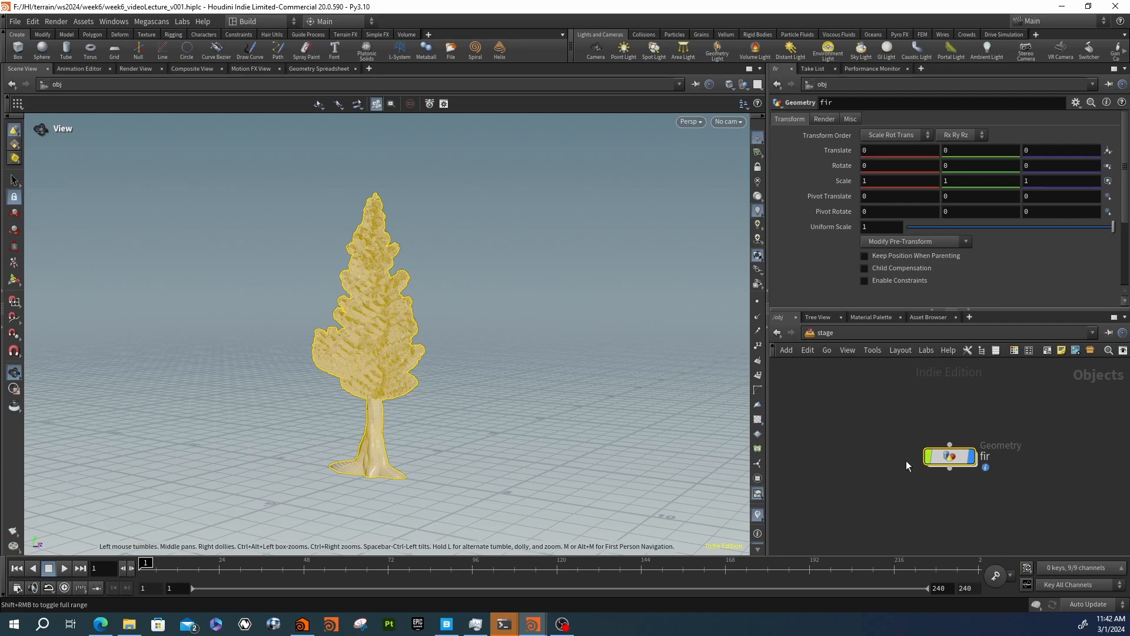
key("Tab")
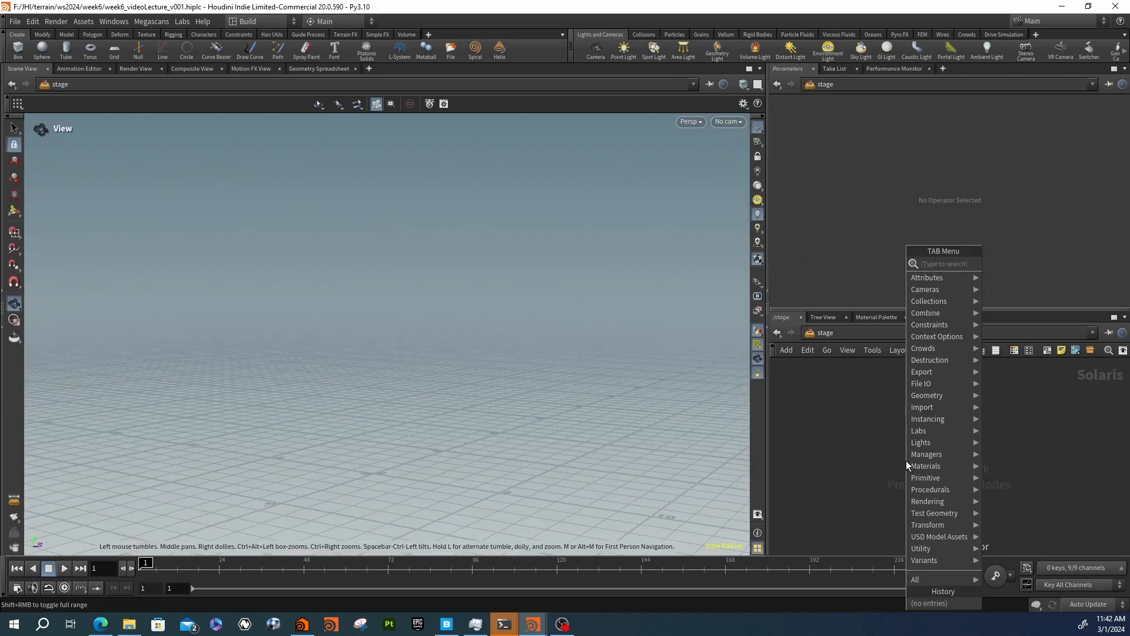
type("cop")
key("BackSpace")
type("mp")
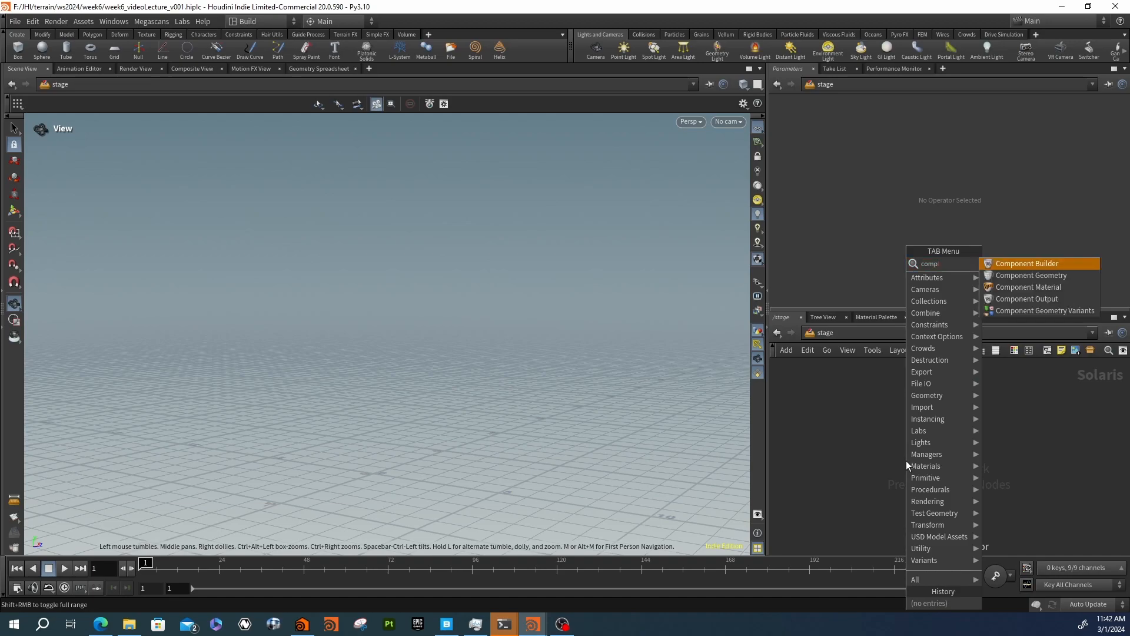
key("Return")
left_click(906, 460)
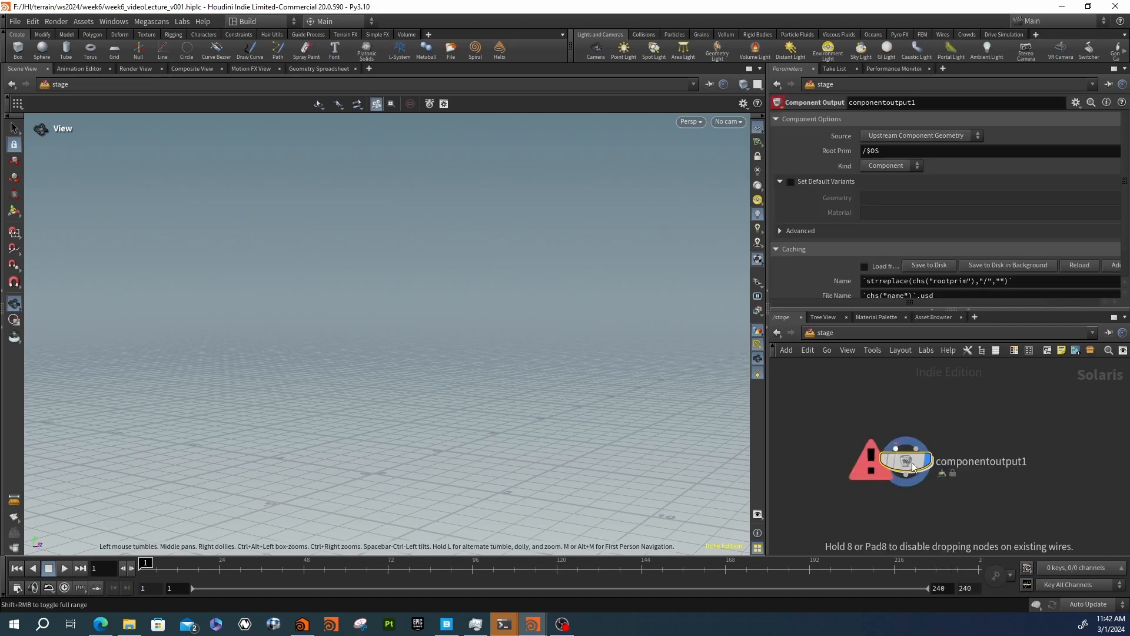
Spread out the component geometry, material library, component material and component output nodes in the stage network
scroll(930, 416, "down", 5)
middle_click_drag(938, 415, 933, 447)
scroll(904, 410, "up", 4)
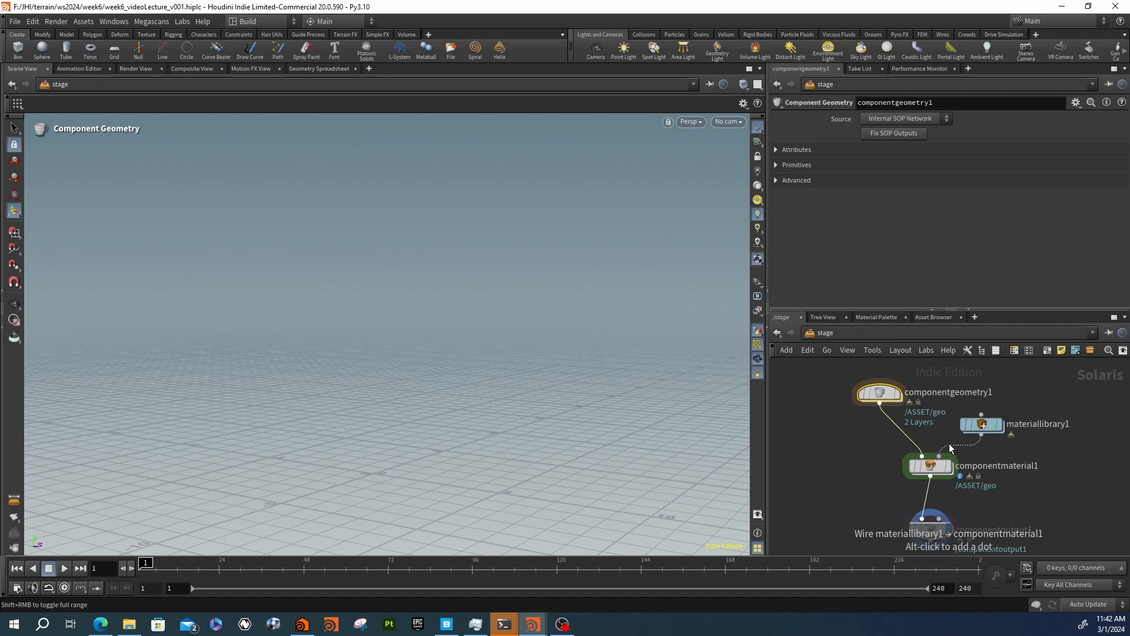
middle_click_drag(1046, 434, 963, 451)
left_click_drag(898, 443, 921, 417)
middle_click_drag(886, 422, 1022, 392)
left_click_drag(948, 387, 907, 388)
left_click_drag(986, 517, 985, 514)
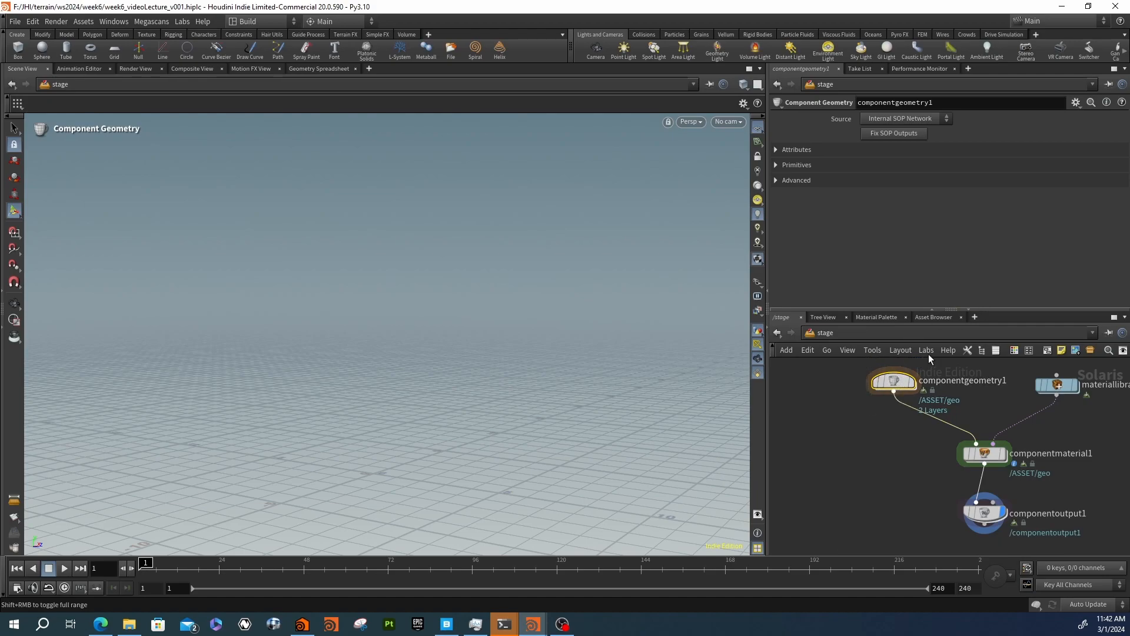
Enter componentgeometry1's geometry network and add an Object Merge node above the default output
double_click(893, 381)
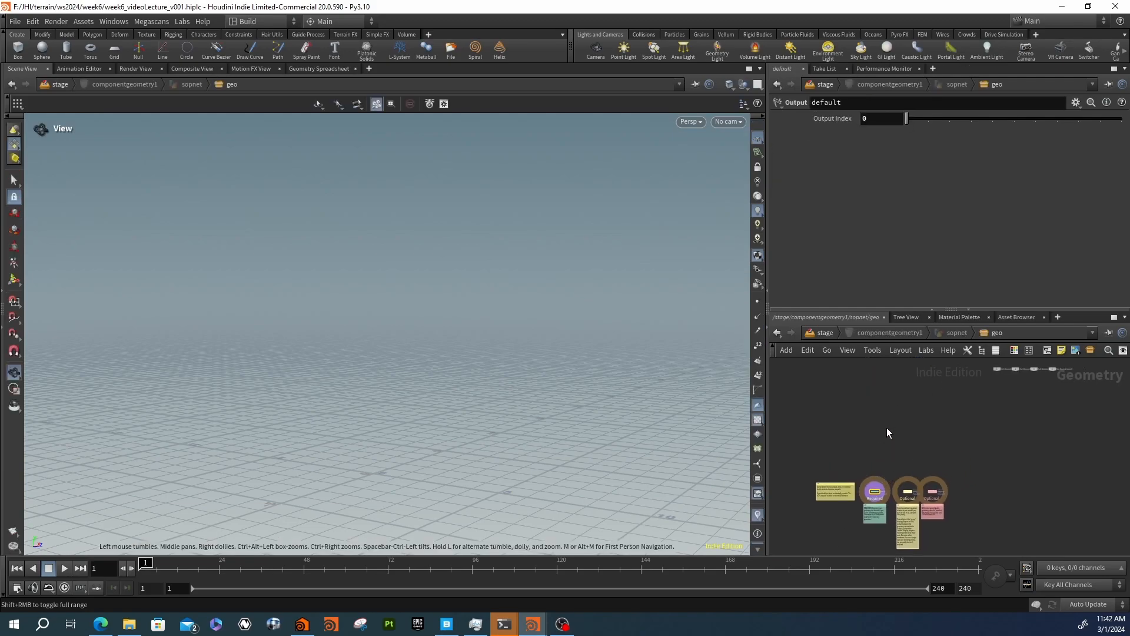
key("Tab")
type("obj")
key("Return")
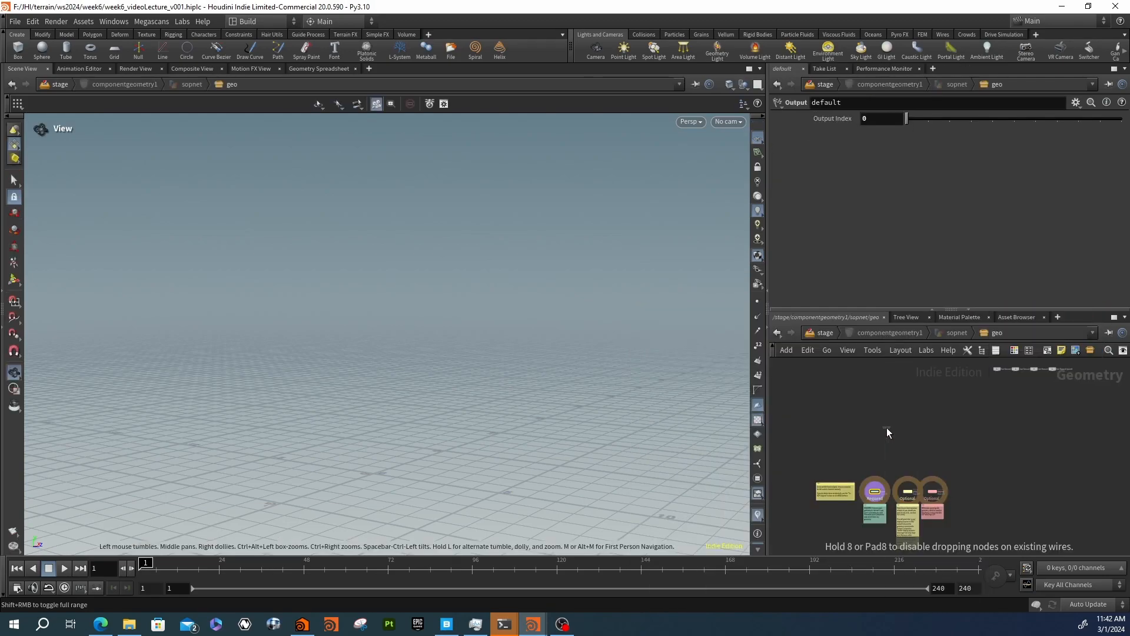
left_click(887, 427)
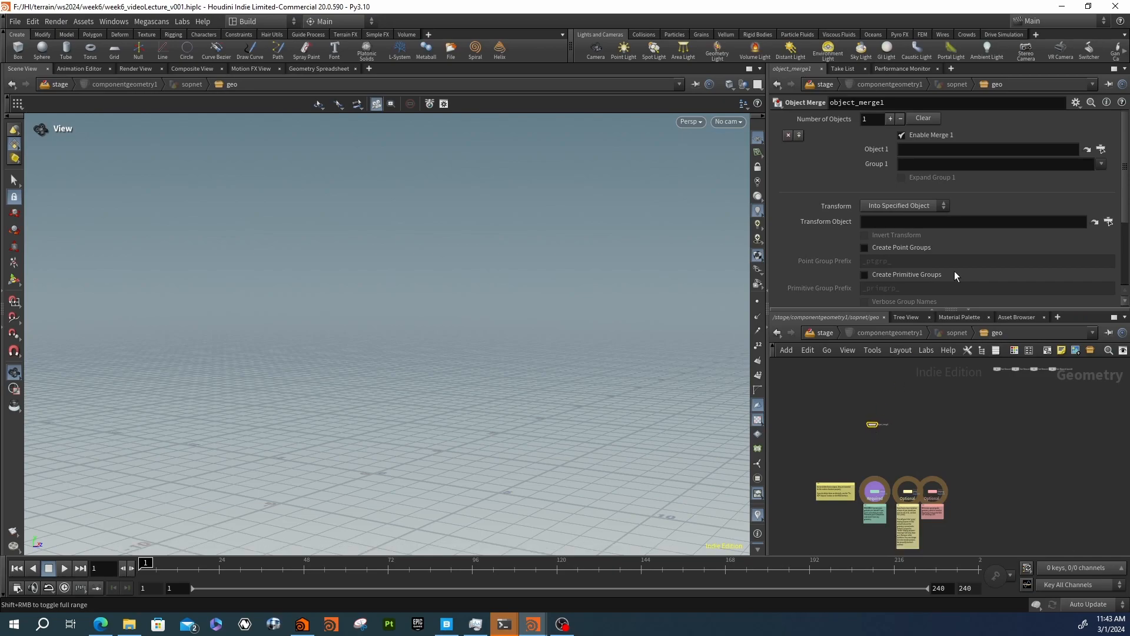
Point object_merge1's first object to the MESH output of the fir object, /obj/fir/MESH
left_click(1100, 147)
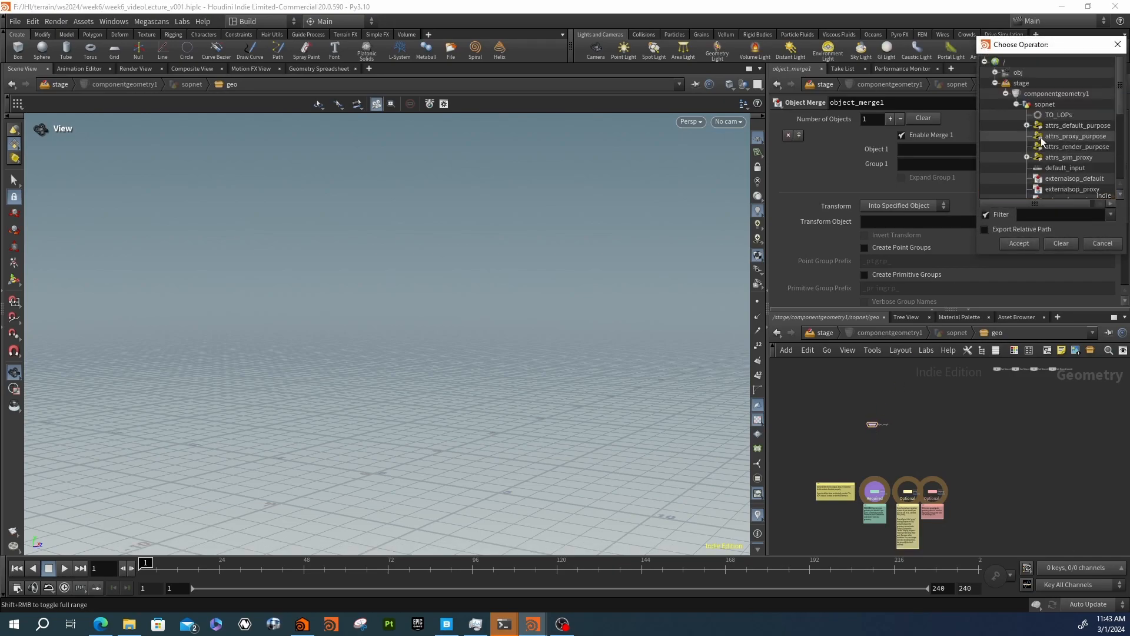
left_click(1016, 105)
left_click(995, 73)
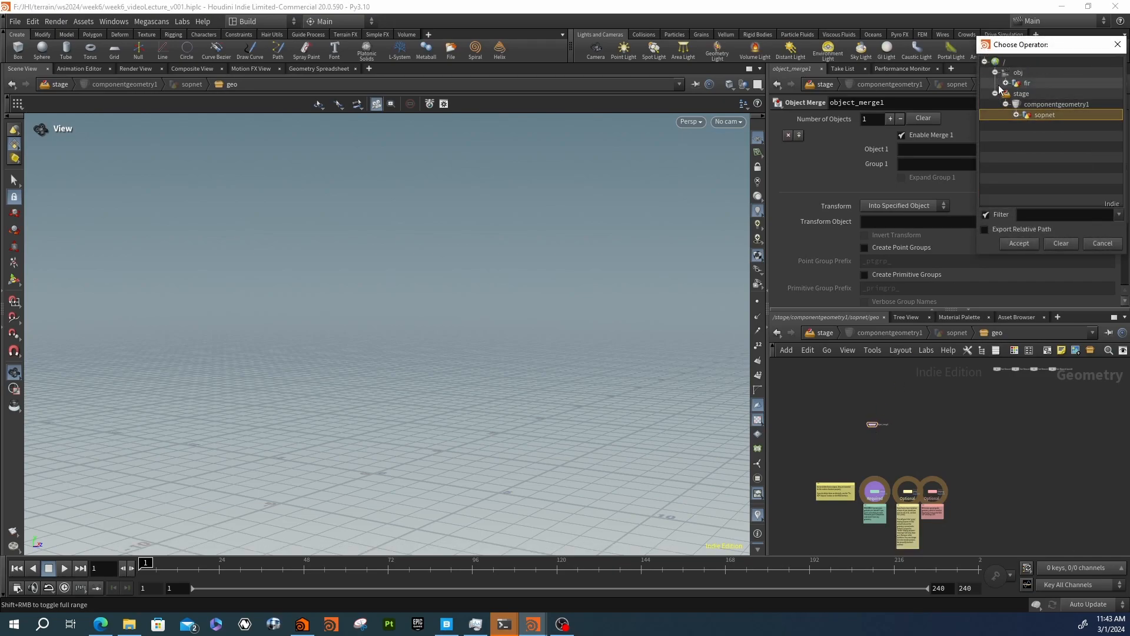
left_click(1002, 85)
left_click(1005, 84)
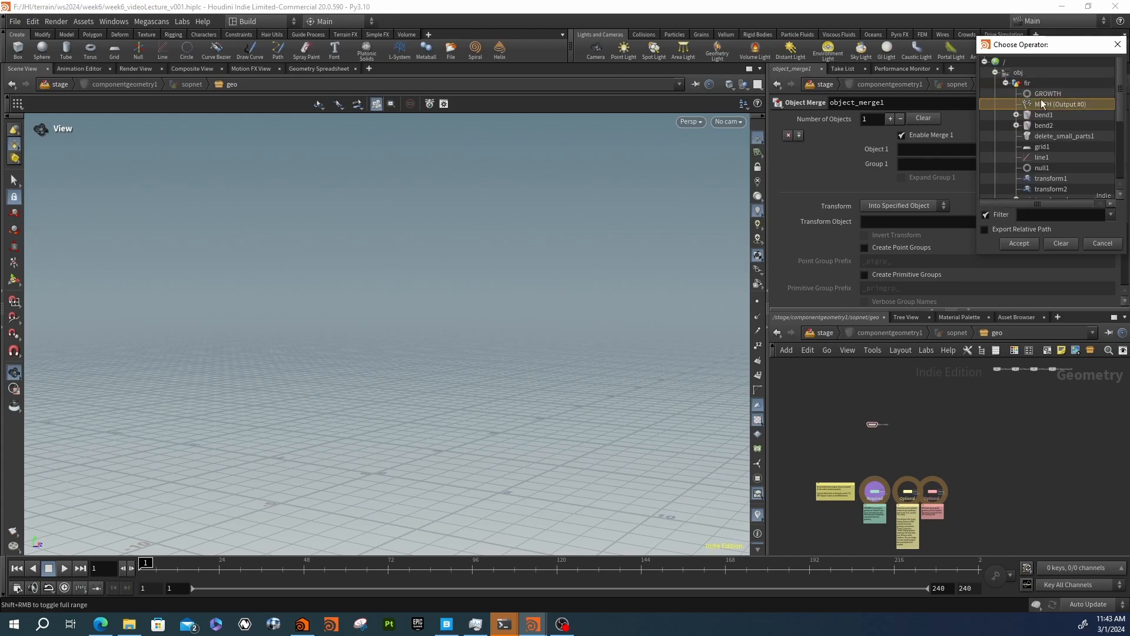
left_click(1019, 243)
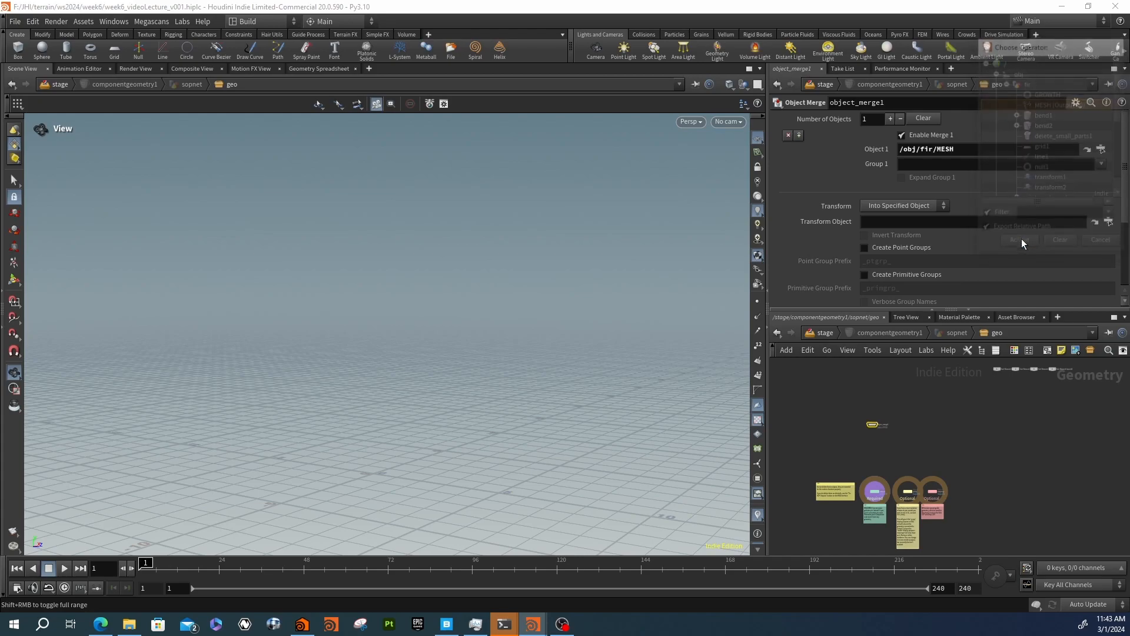
Connect object_merge1 to the required default output node and inspect the merged tree
scroll(877, 400, "up", 5)
left_click_drag(856, 372, 874, 517)
left_click(920, 439)
scroll(918, 454, "down", 4)
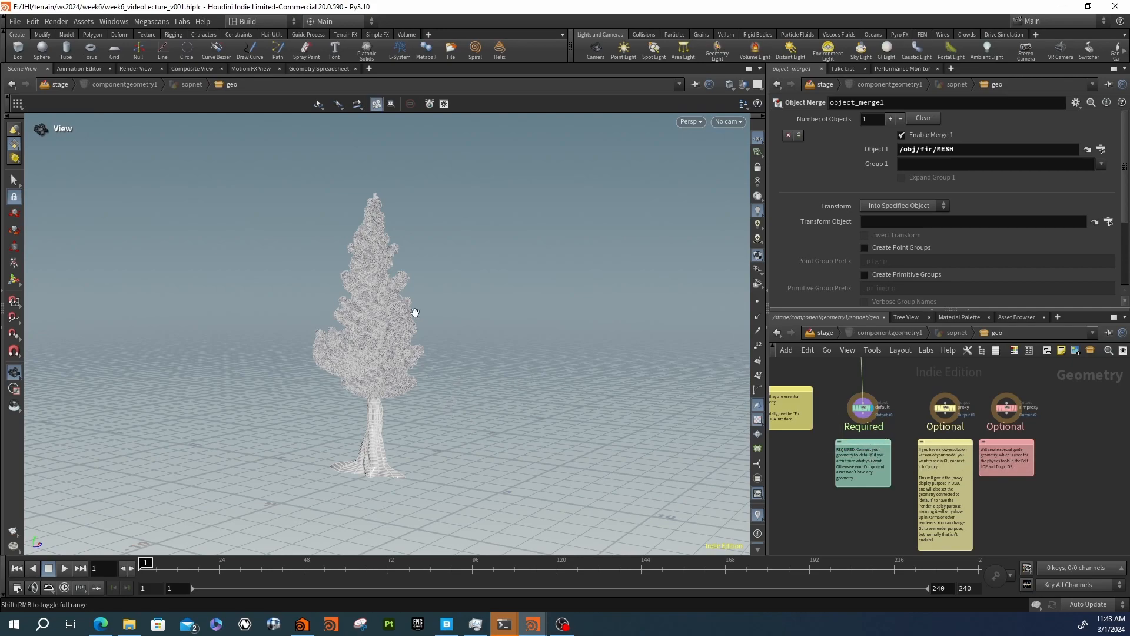
left_click_drag(373, 385, 498, 366)
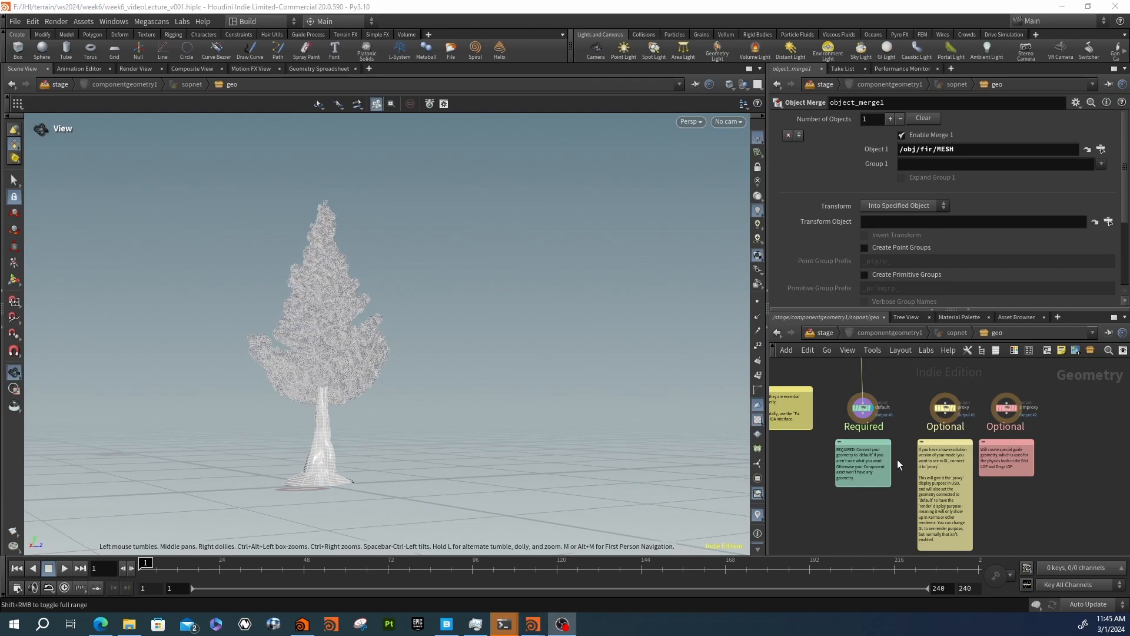
scroll(902, 454, "down", 3)
scroll(902, 415, "up", 4)
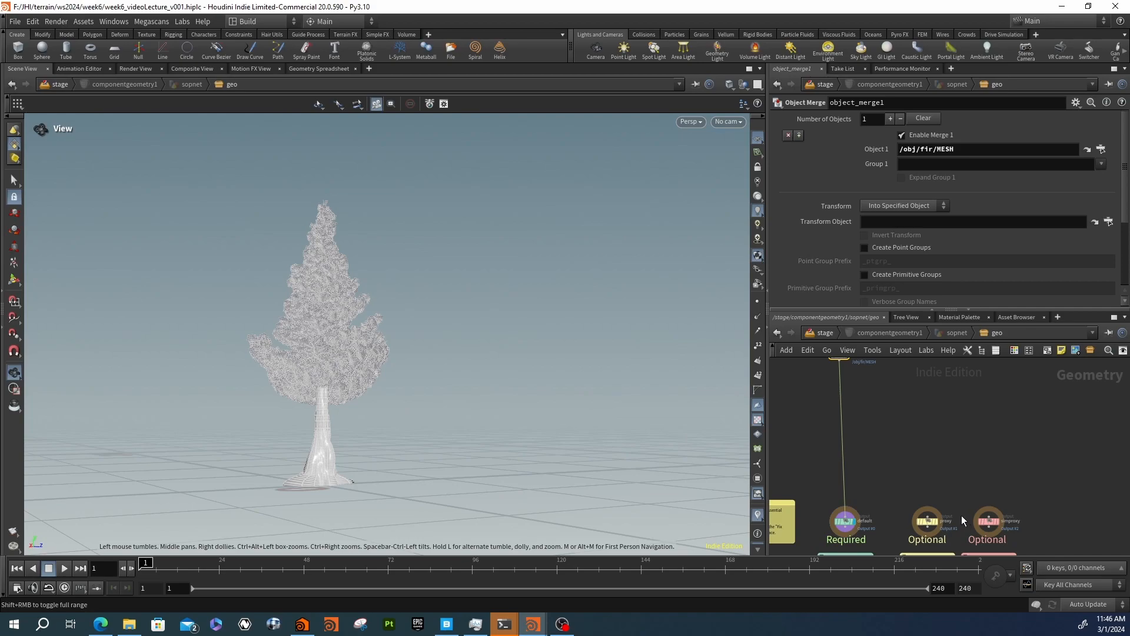
middle_click_drag(965, 518, 924, 430)
middle_click_drag(861, 390, 882, 455)
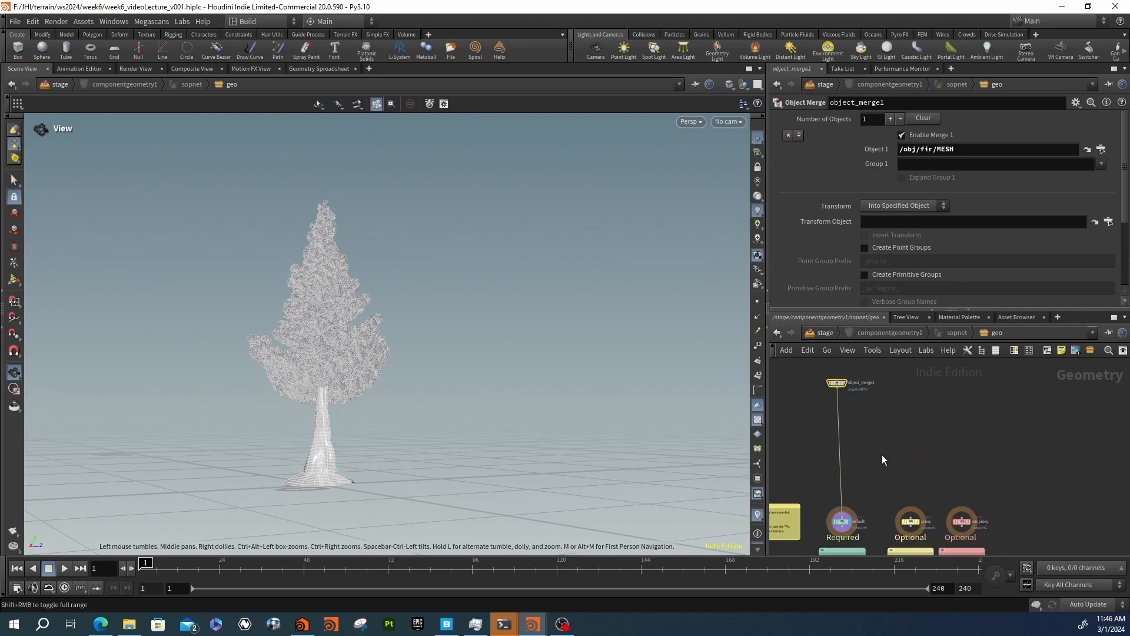
Return to the fir object's geometry network and add a second Output node beside MESH
left_click(823, 333)
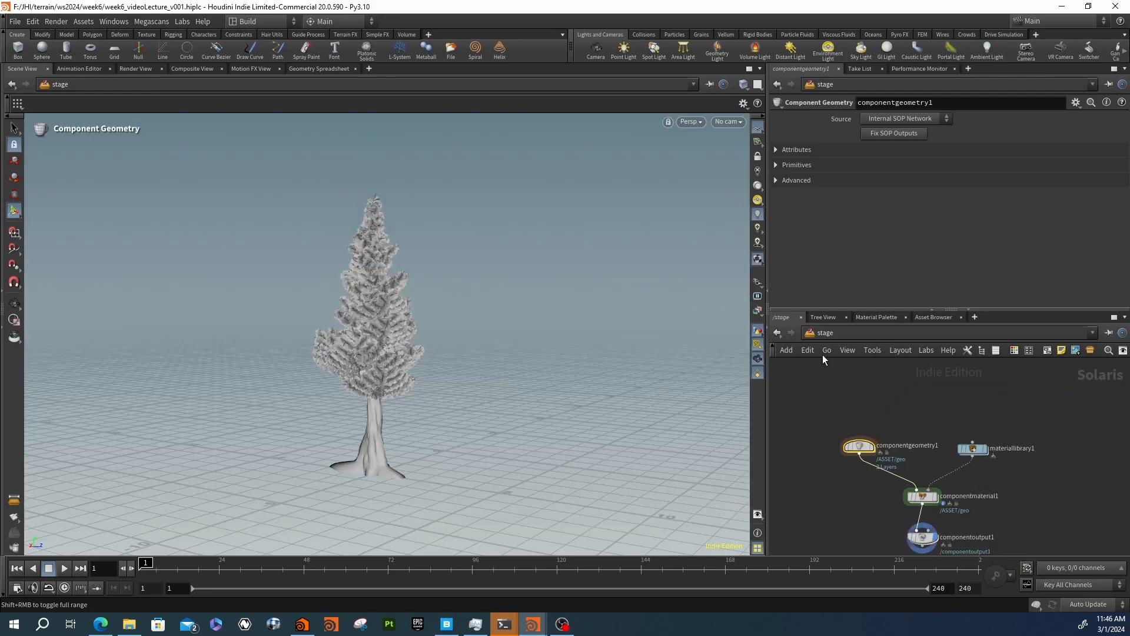
left_click(824, 333)
left_click(845, 387)
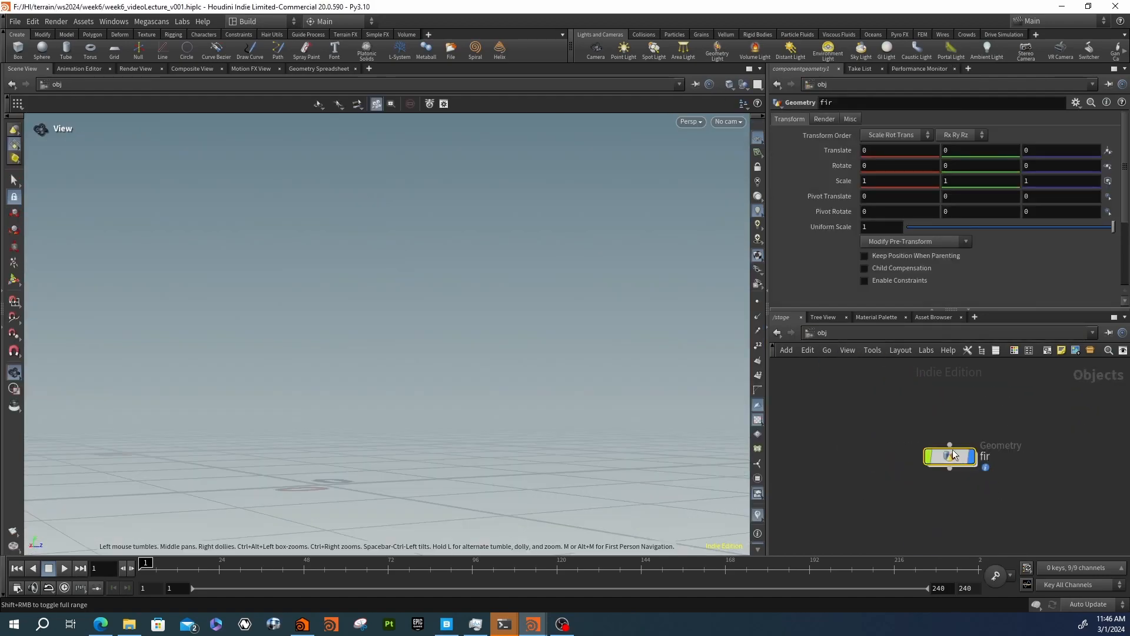
double_click(951, 453)
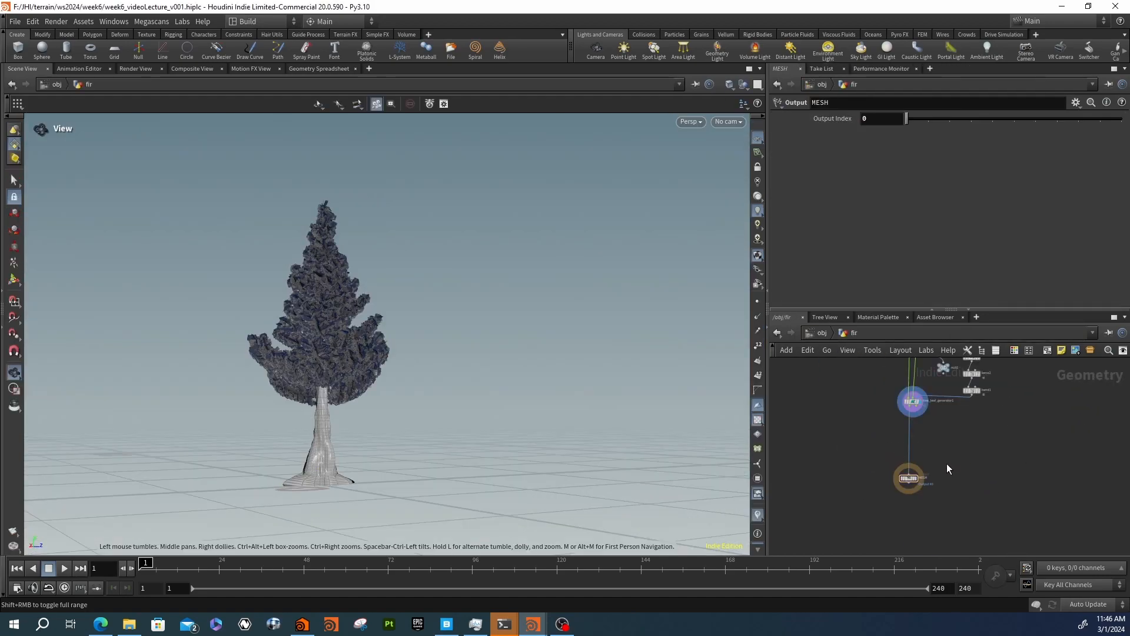
key("Tab")
type("ou")
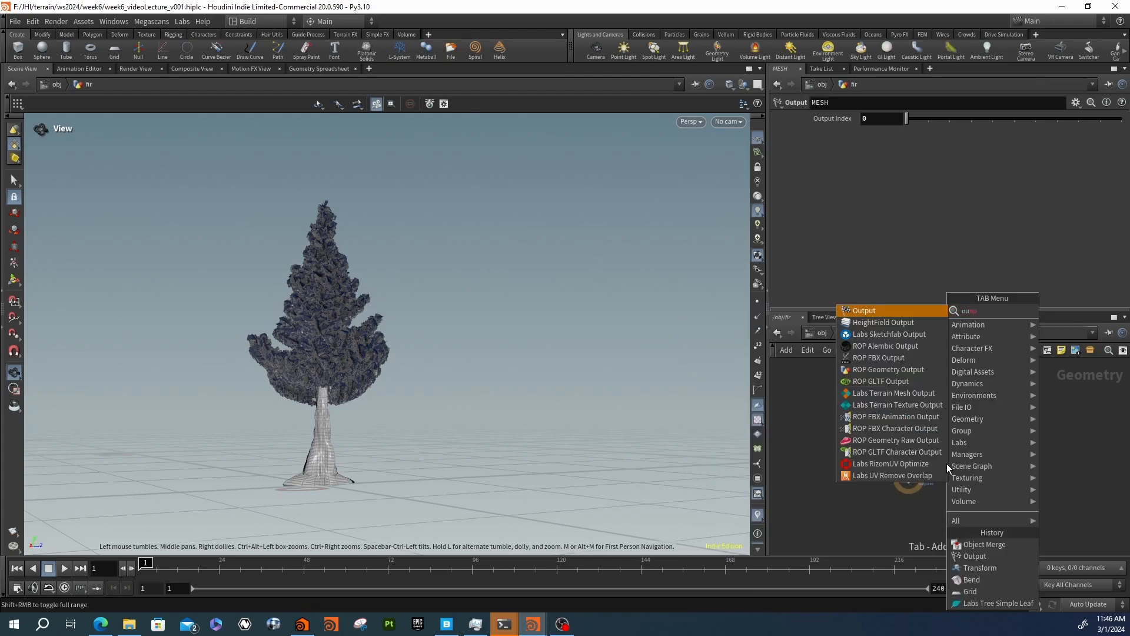
key("Return")
left_click(948, 467)
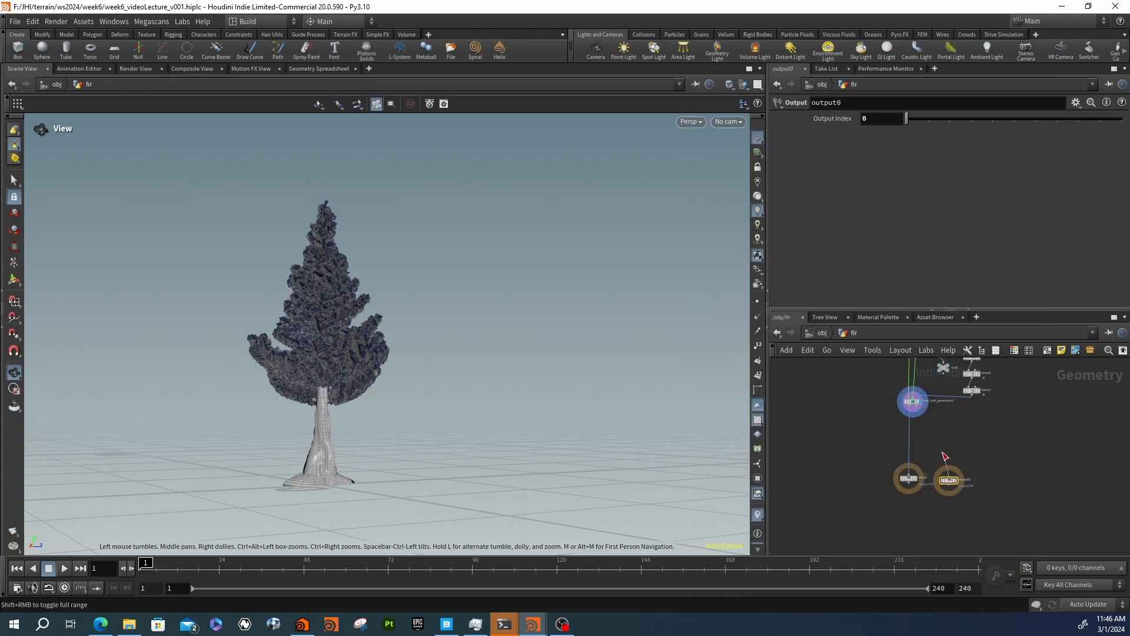
Connect the new output node to the leaf generator and rename it WIRE
scroll(941, 465, "up", 4)
double_click(1008, 505)
type("WIRE")
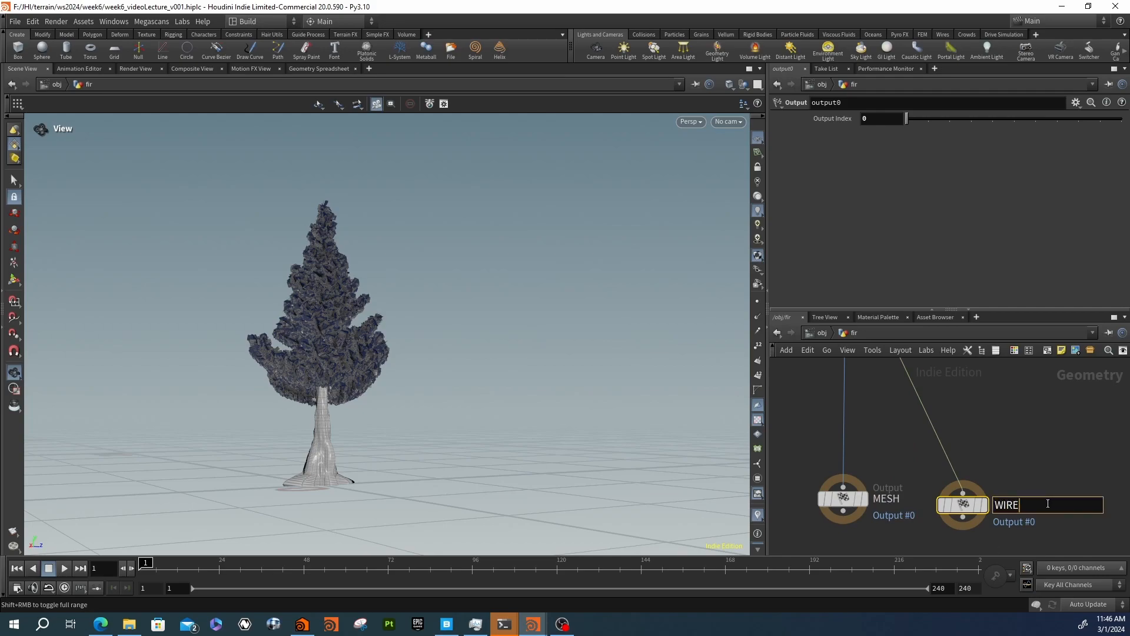
key("Return")
Go back into componentgeometry1's geometry network on the stage and add a second Object Merge beside object_merge1
key("u")
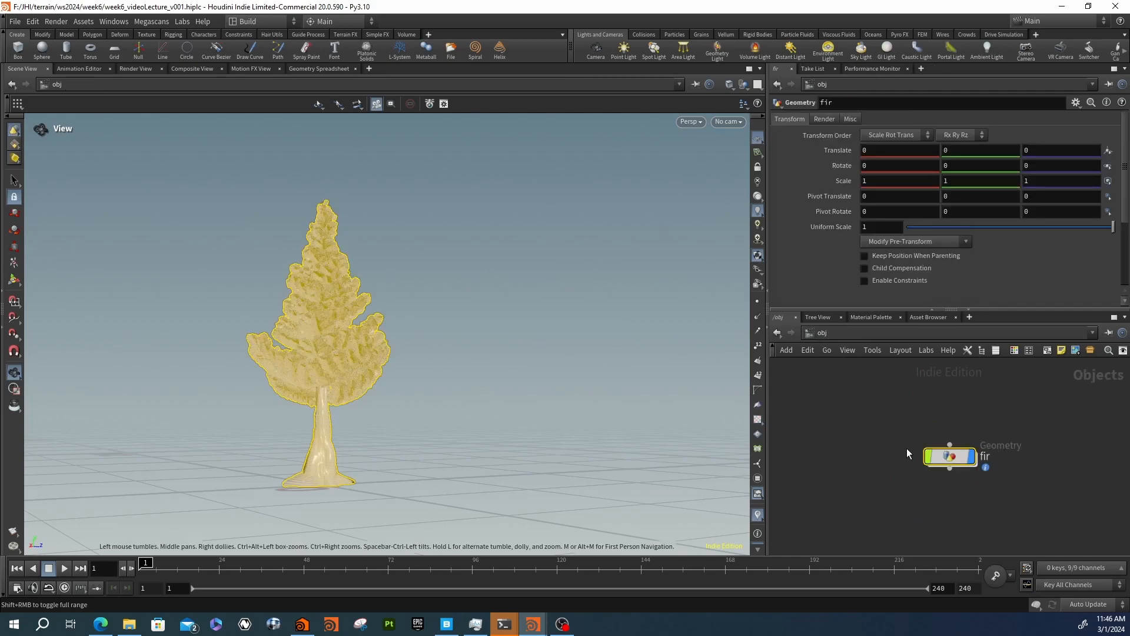
left_click(817, 333)
left_click(841, 422)
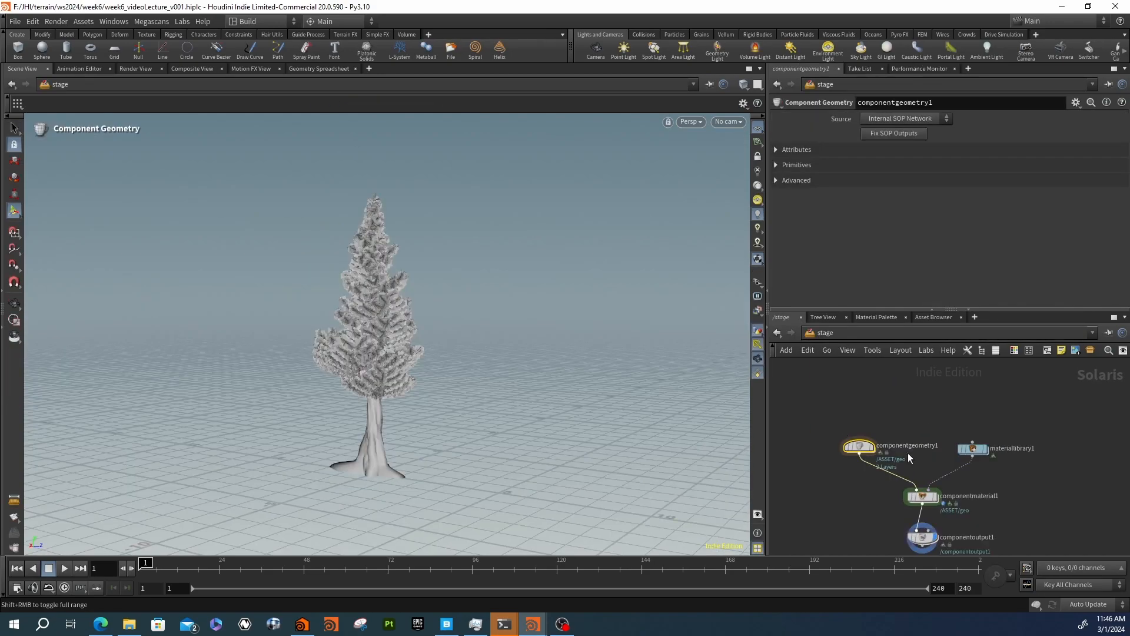
double_click(856, 444)
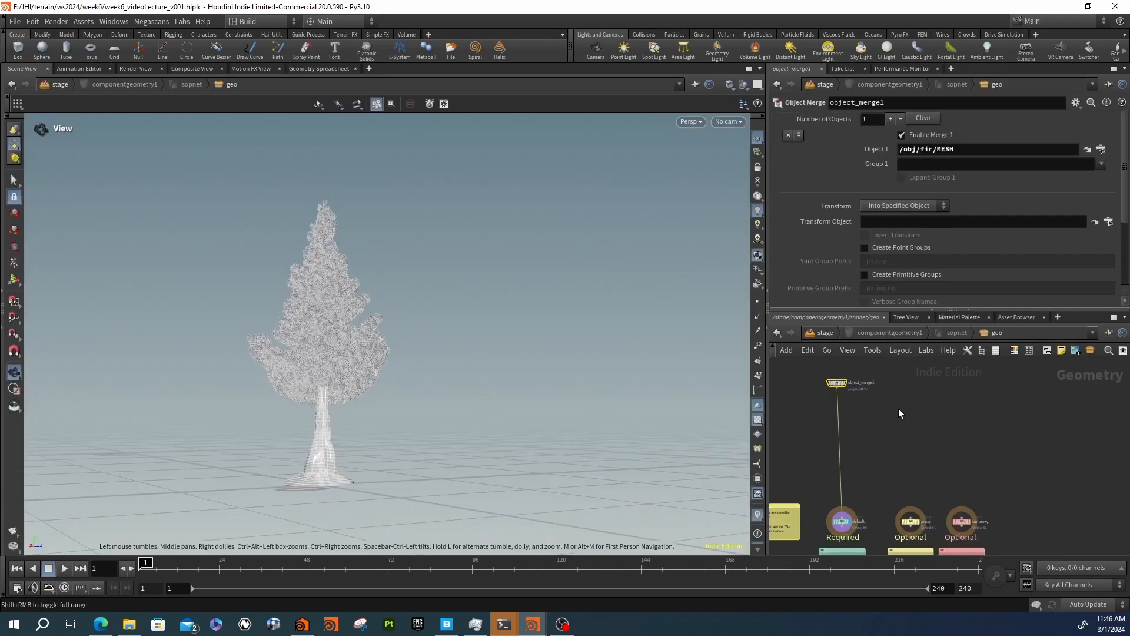
left_click_drag(902, 394, 899, 395)
key("Tab")
type("ob")
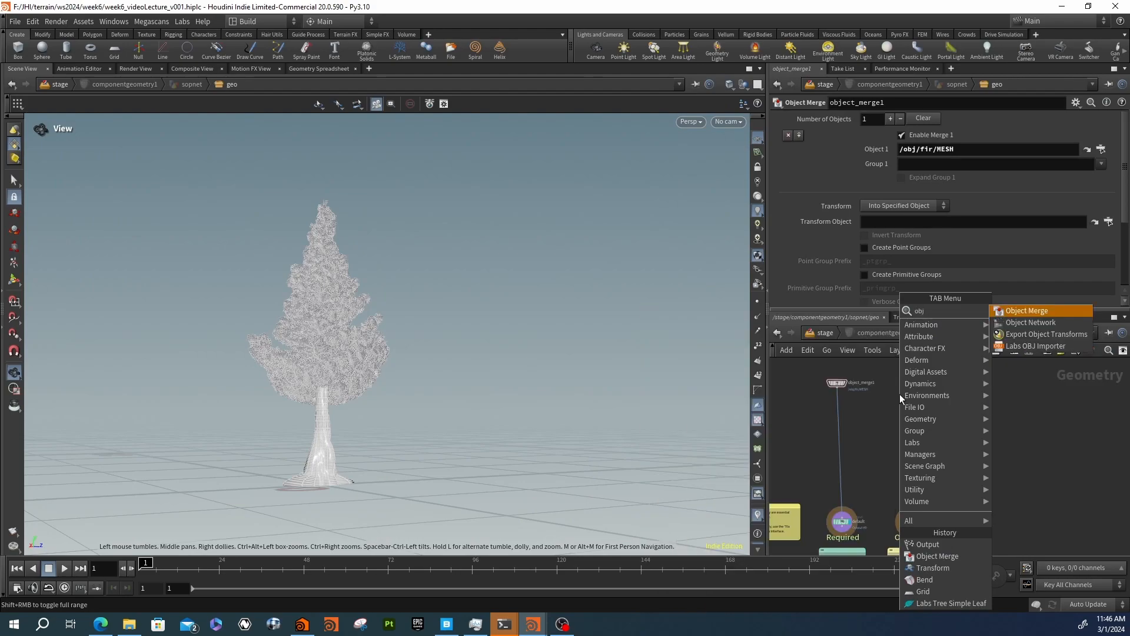
key("Return")
left_click(900, 394)
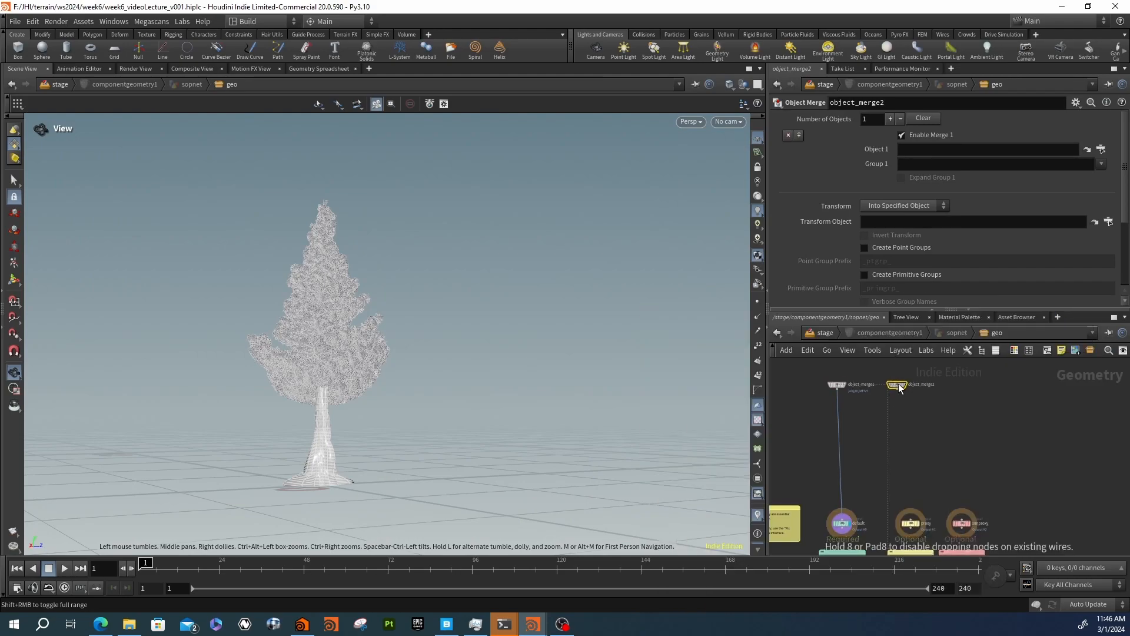
Point object_merge2 to /obj/fir/WIRE and connect it to the optional proxy output node
left_click(1099, 150)
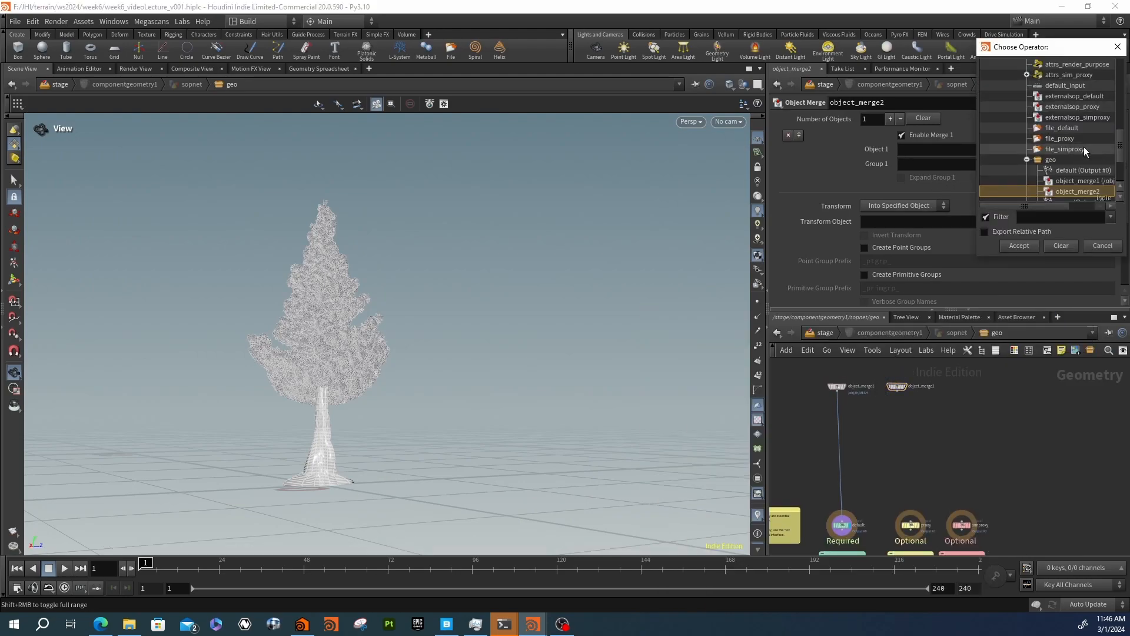
scroll(1063, 174, "down", 3)
scroll(1062, 171, "up", 5)
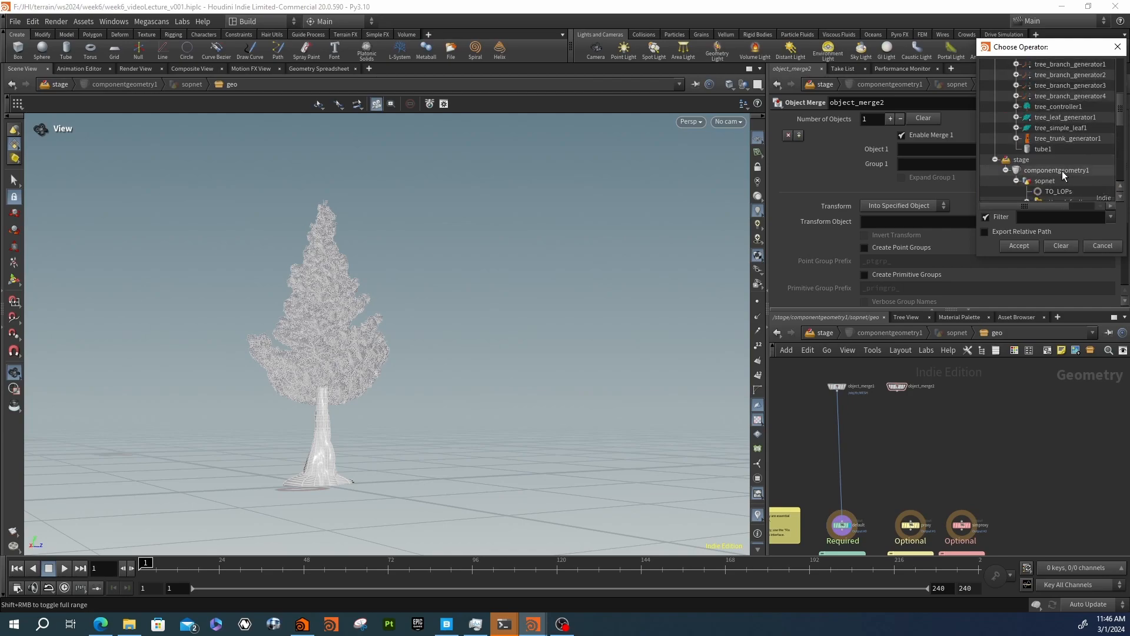
left_click(1054, 117)
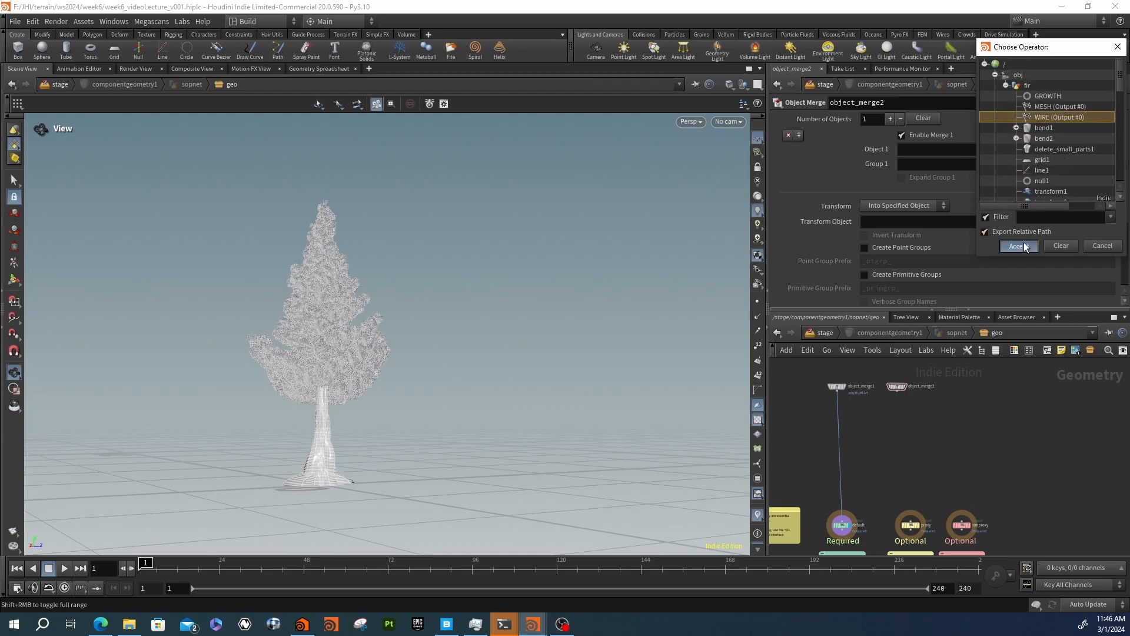
left_click(1019, 246)
left_click_drag(898, 379, 907, 502)
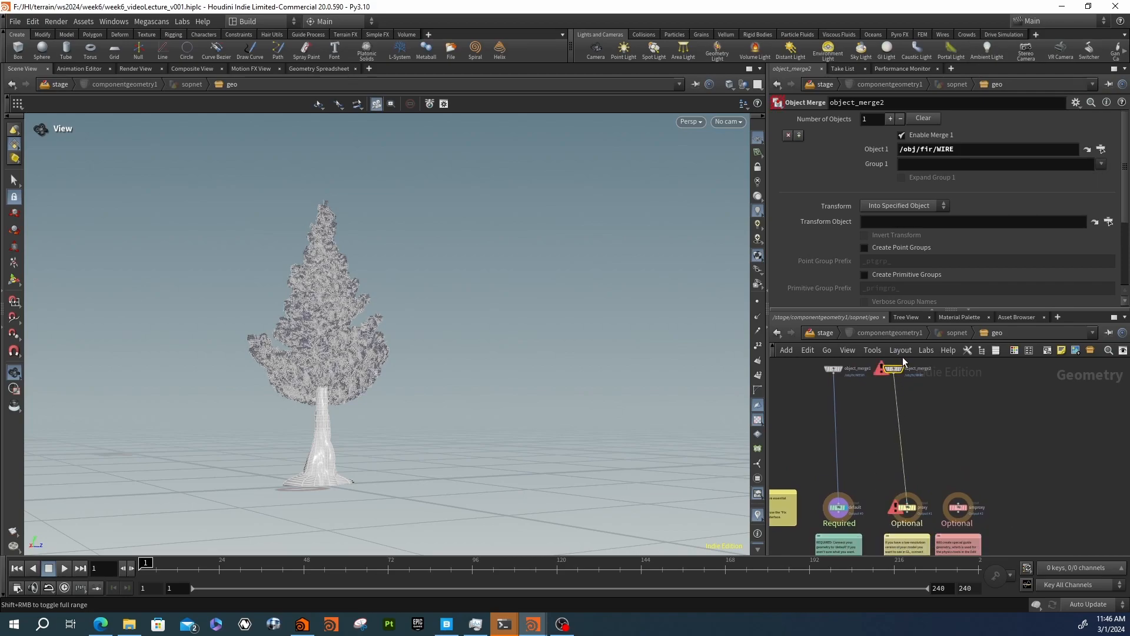
Check the error on object_merge2 and set the output index of the fir network's WIRE node to 1
scroll(883, 370, "up", 3)
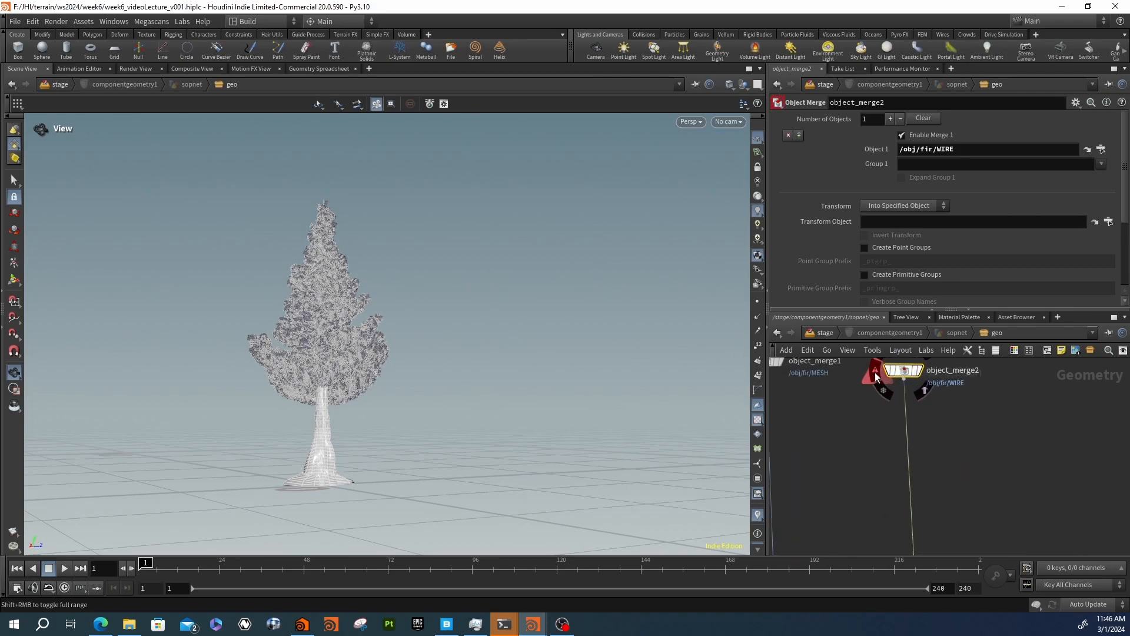
left_click(876, 376)
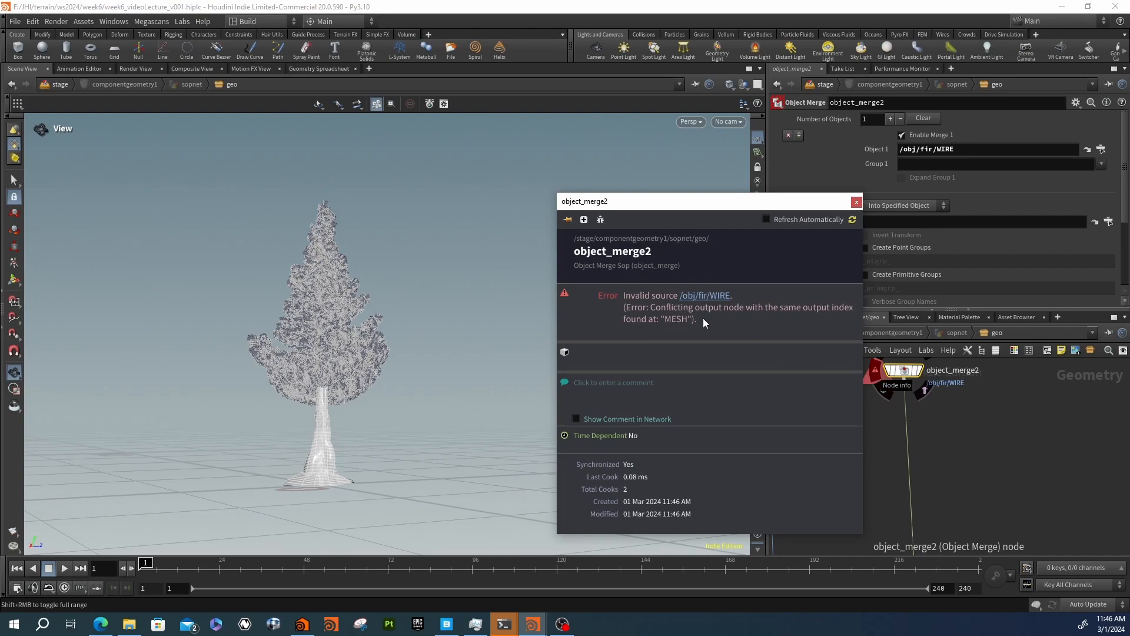
left_click(829, 335)
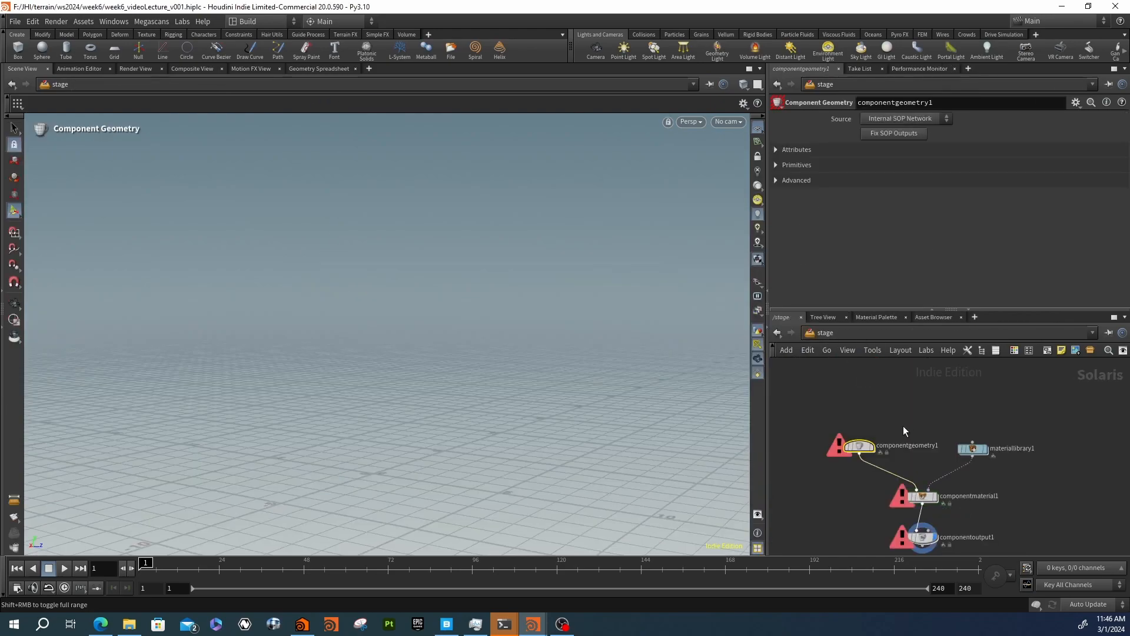
left_click(851, 331)
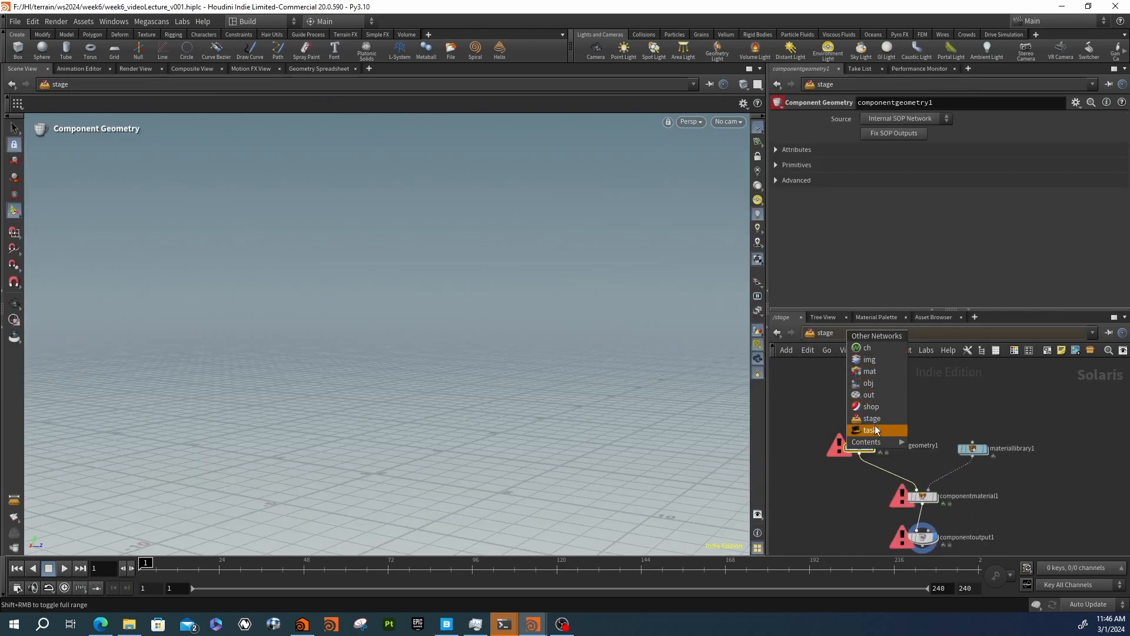
left_click(868, 382)
double_click(939, 455)
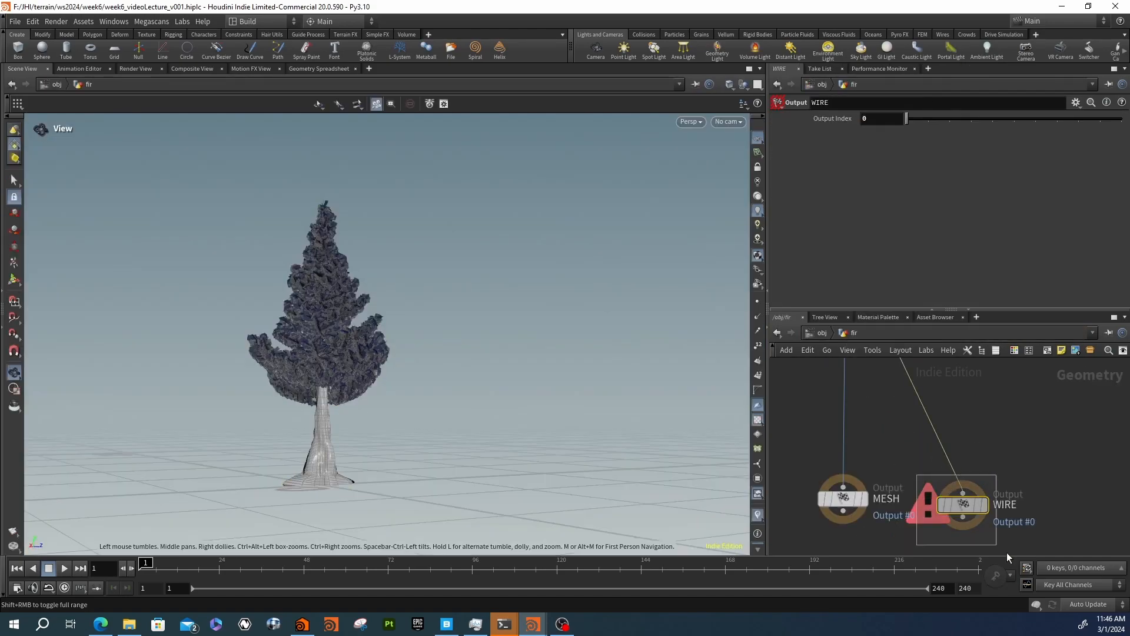
left_click_drag(906, 119, 928, 120)
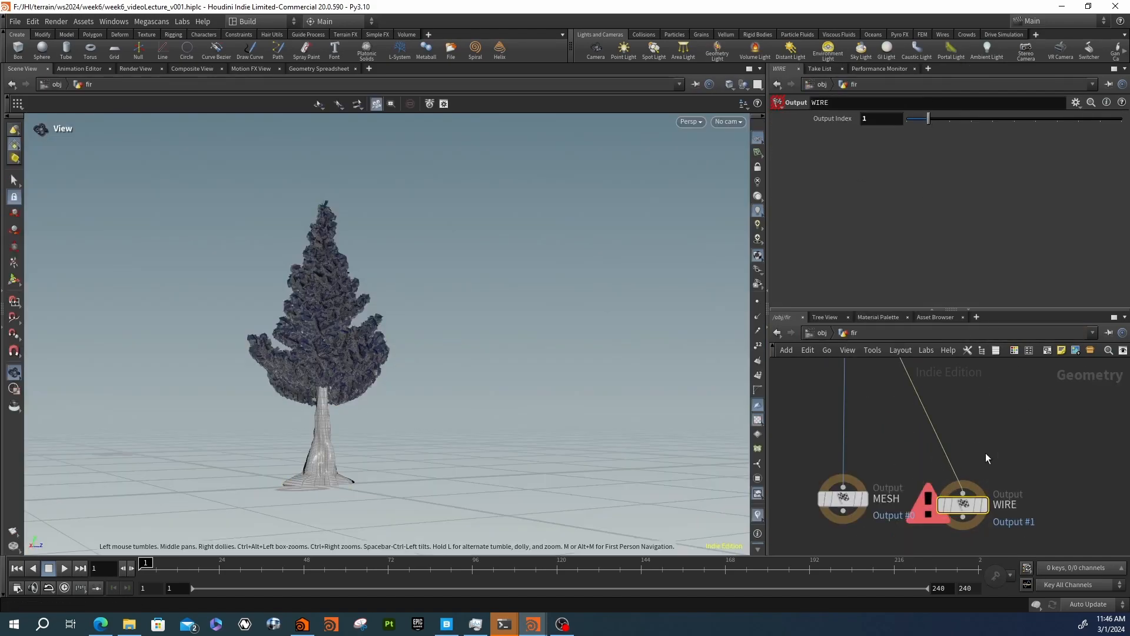
left_click_drag(963, 505, 975, 499)
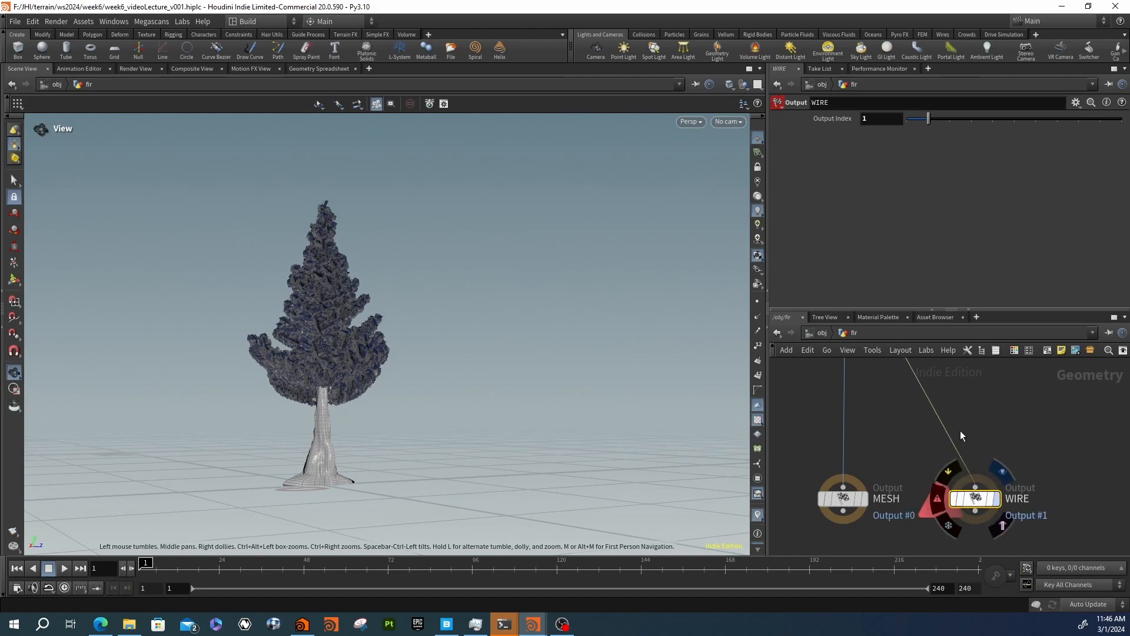
Return to the stage network, pin the scene view to it and inspect the proxy tree from several angles
left_click(818, 333)
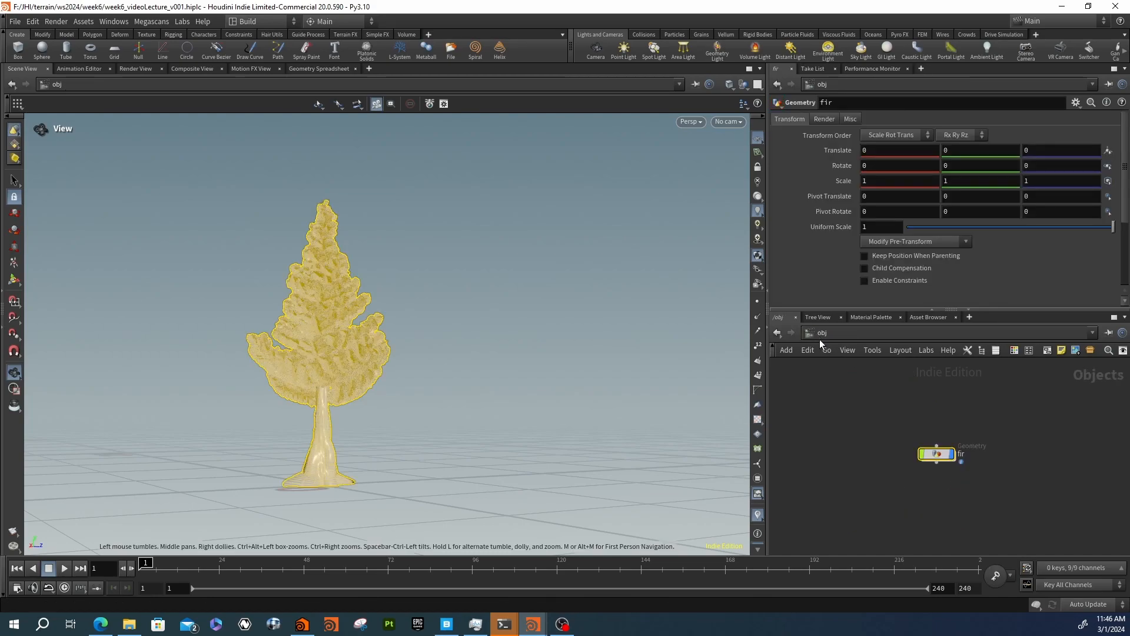
left_click(815, 333)
left_click(842, 420)
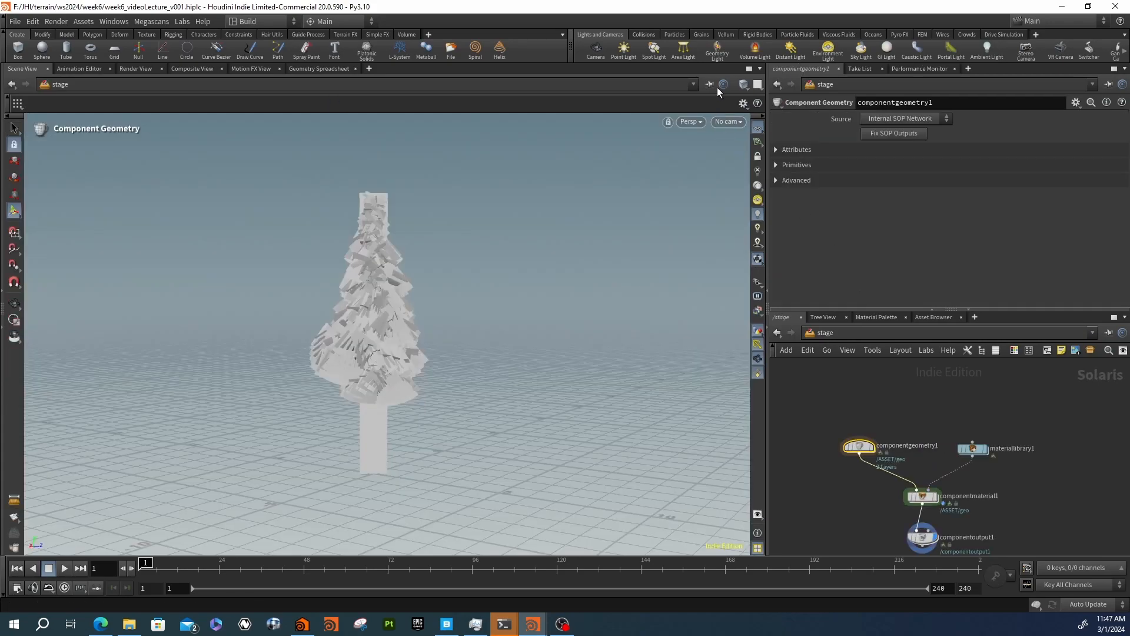
key("Escape")
left_click_drag(366, 323, 365, 396)
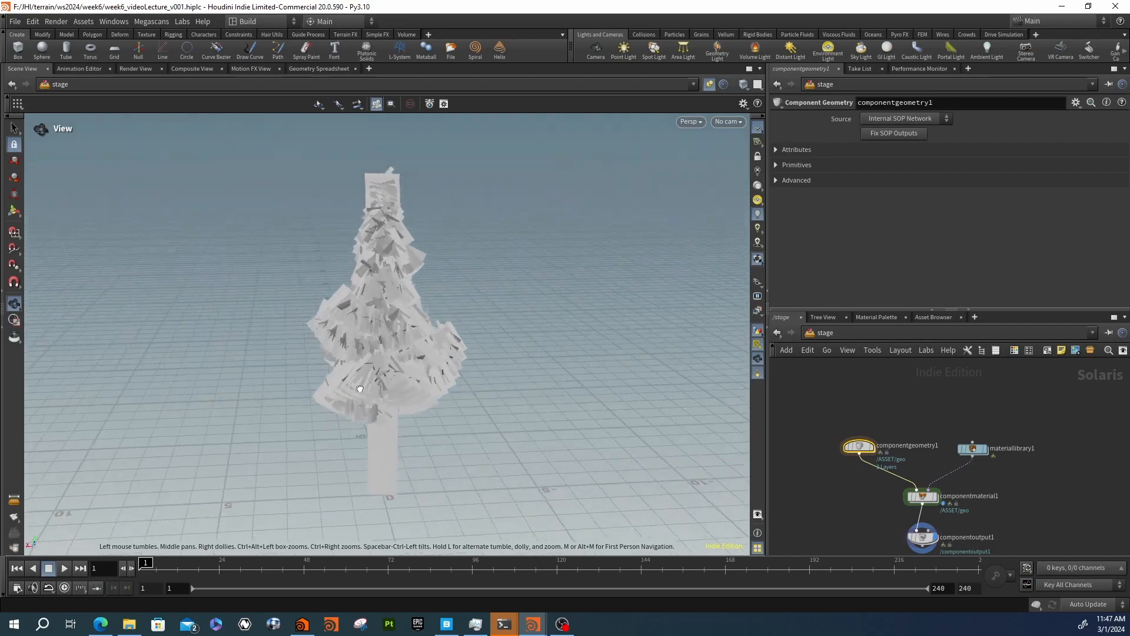
right_click_drag(366, 396, 505, 394)
left_click_drag(505, 394, 299, 371)
scroll(908, 440, "up", 4)
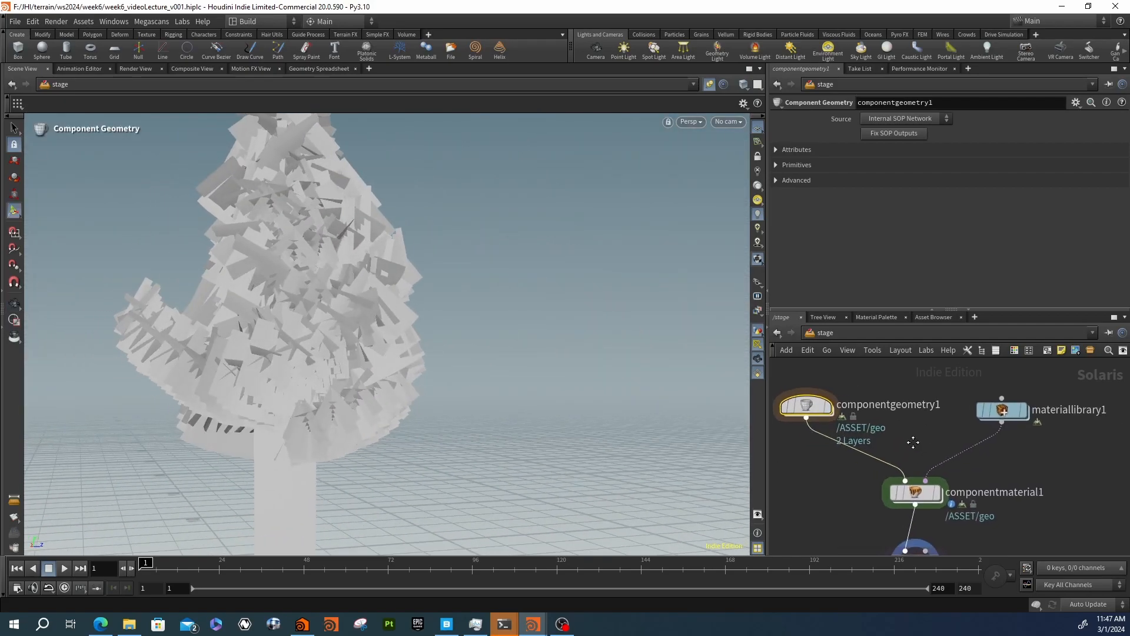
Enter componentgeometry1's geometry network and insert a Color node between object_merge2 and the proxy output
double_click(800, 405)
middle_click_drag(936, 431, 935, 432)
left_click(926, 445)
key("Tab")
type("color")
key("Return")
left_click_drag(927, 449, 897, 438)
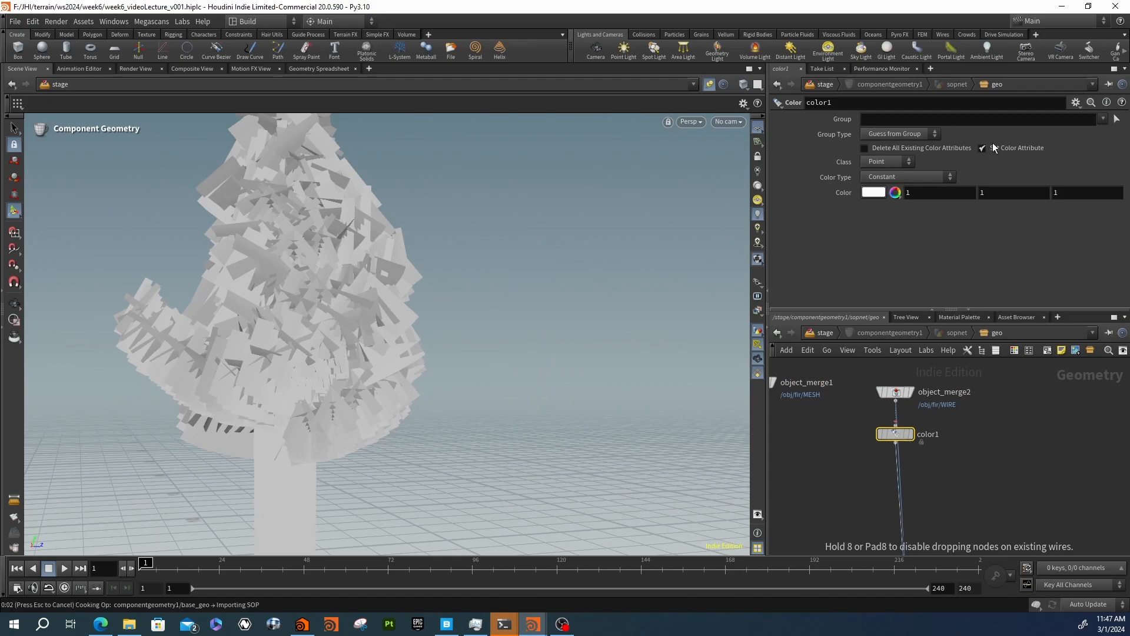
Restrict color1 to the tree_trunk_generator1 group and set its colour to brown (0.5, 0.25, 0)
left_click(1103, 118)
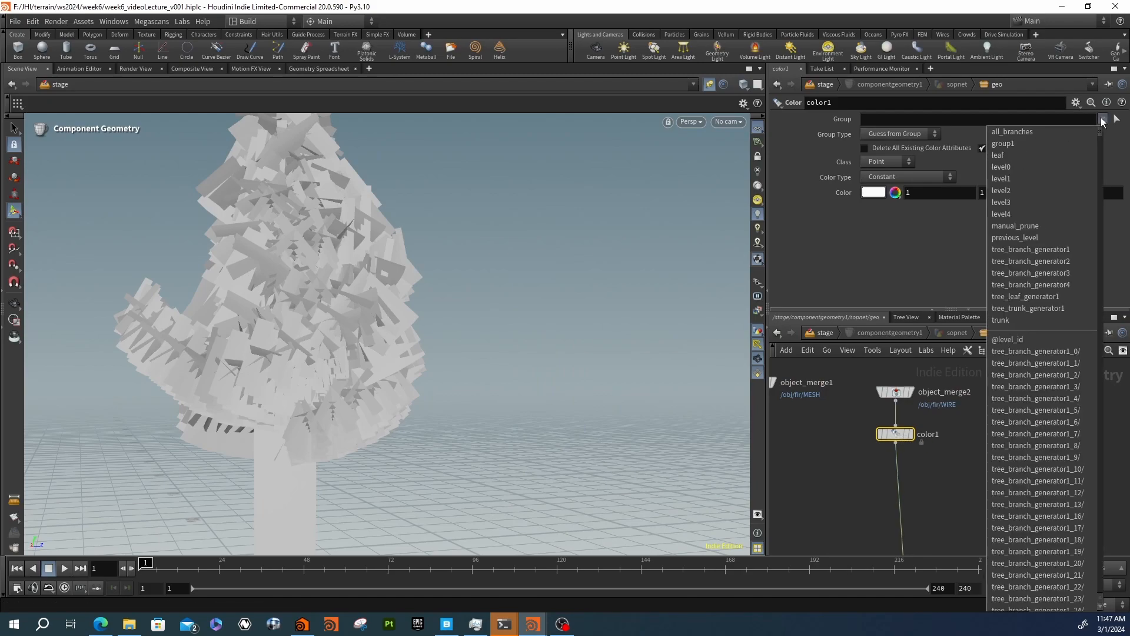
left_click(1030, 309)
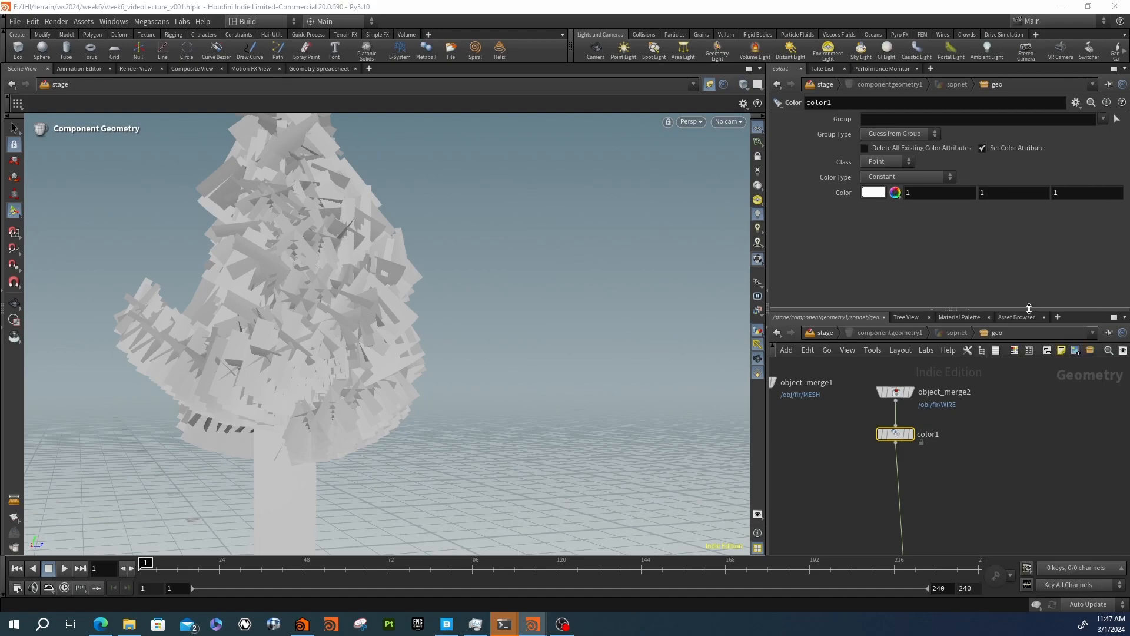
left_click(881, 193)
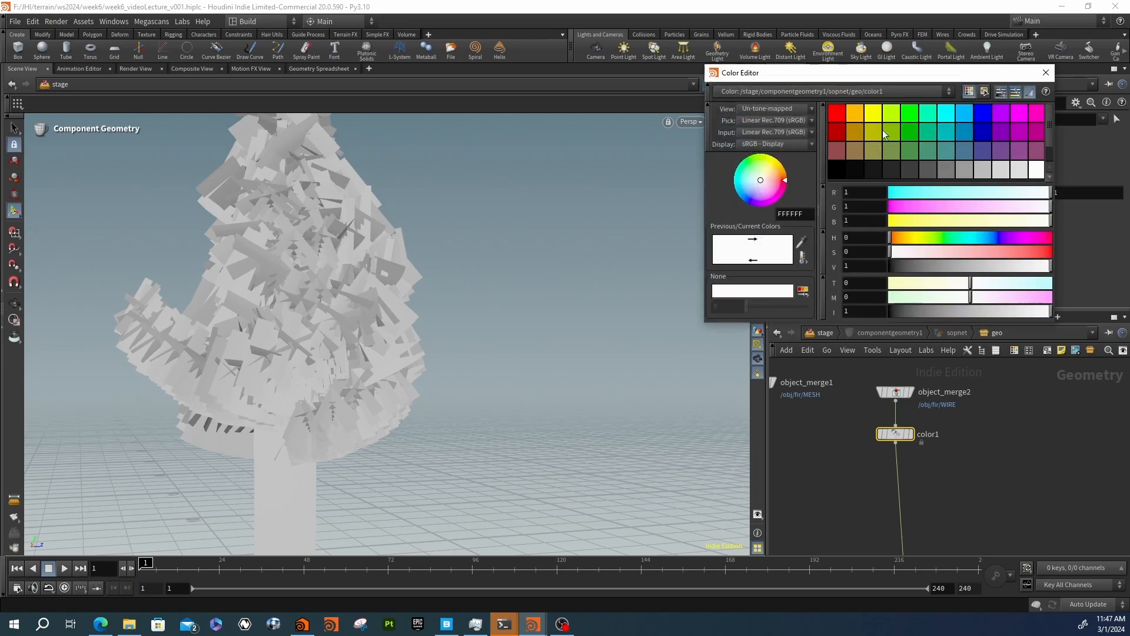
left_click(855, 136)
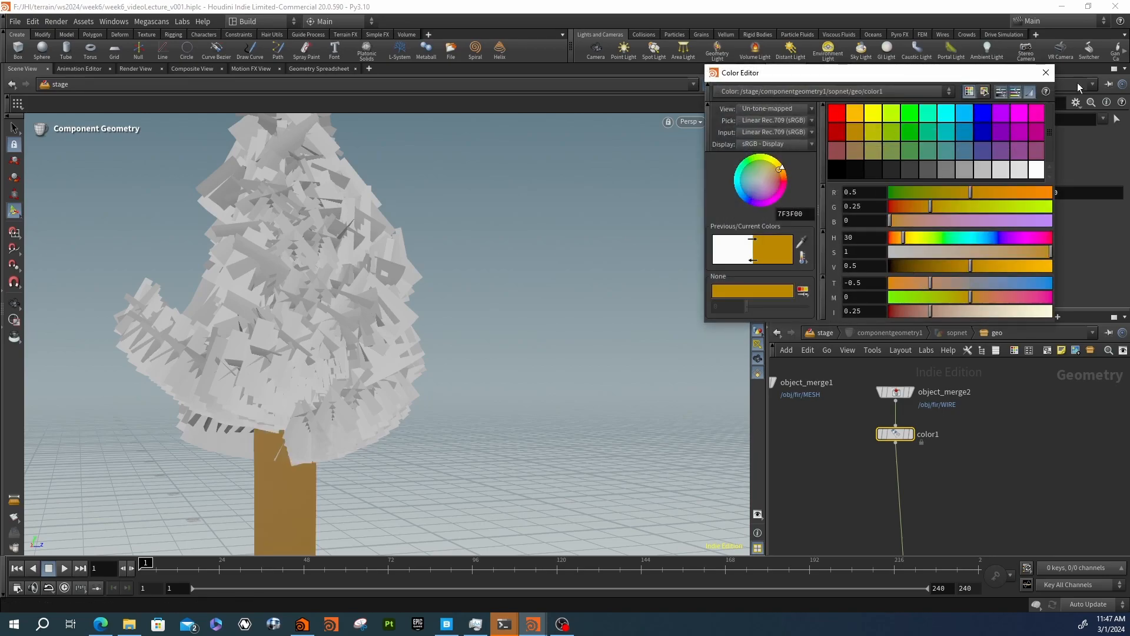
left_click(1044, 73)
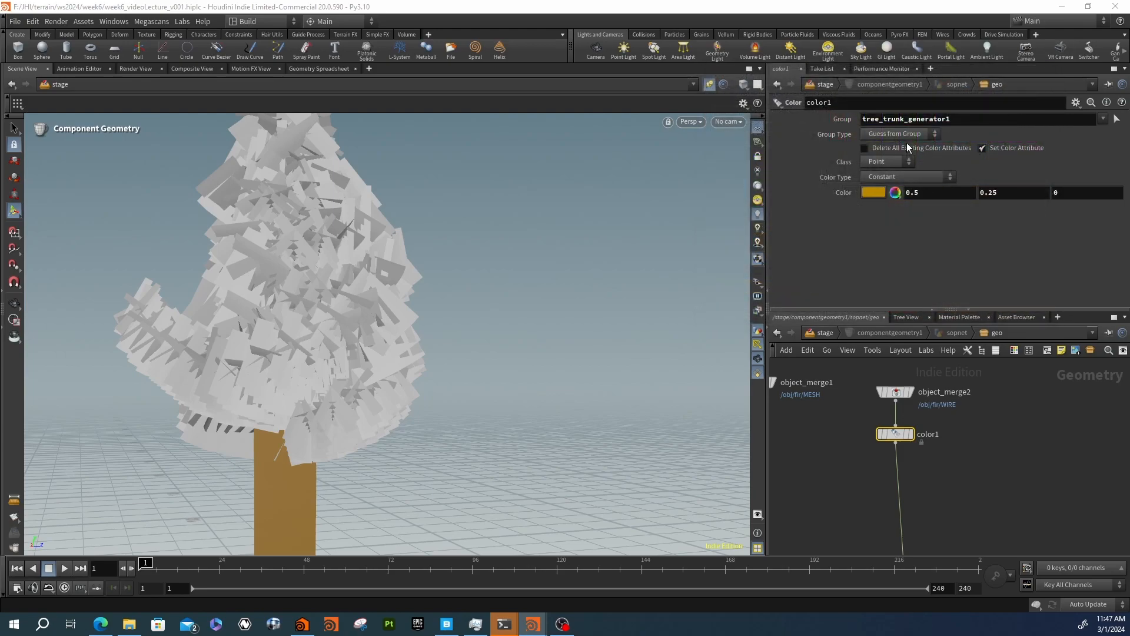
Clear color1's group so it affects the whole proxy tree, and set its colour to green (0, 0.5, 0)
double_click(1069, 120)
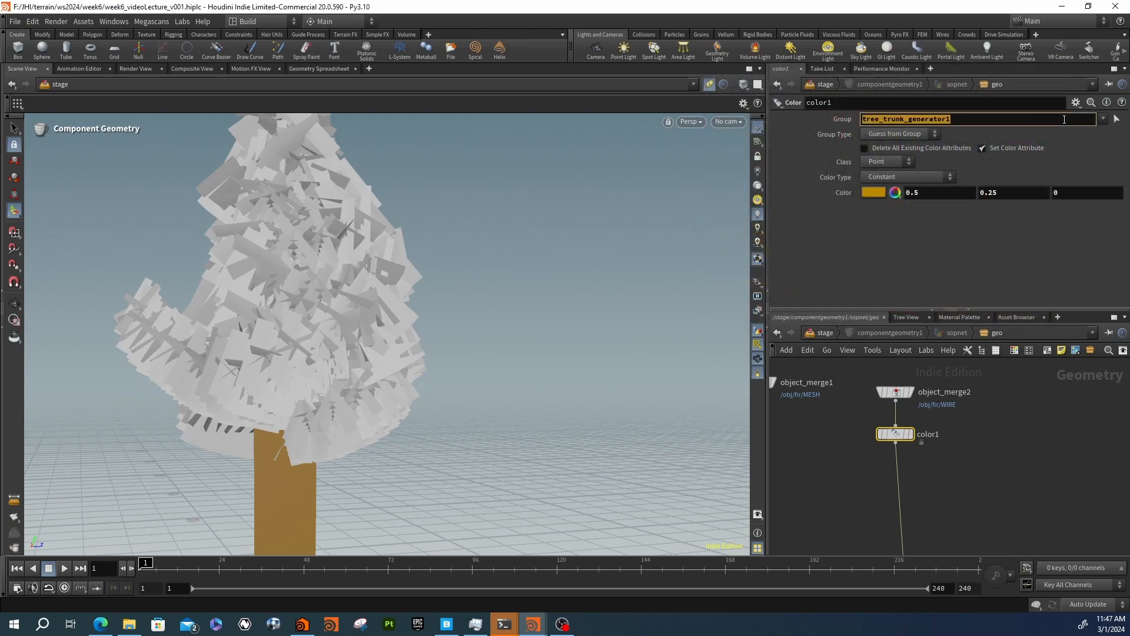
key("BackSpace")
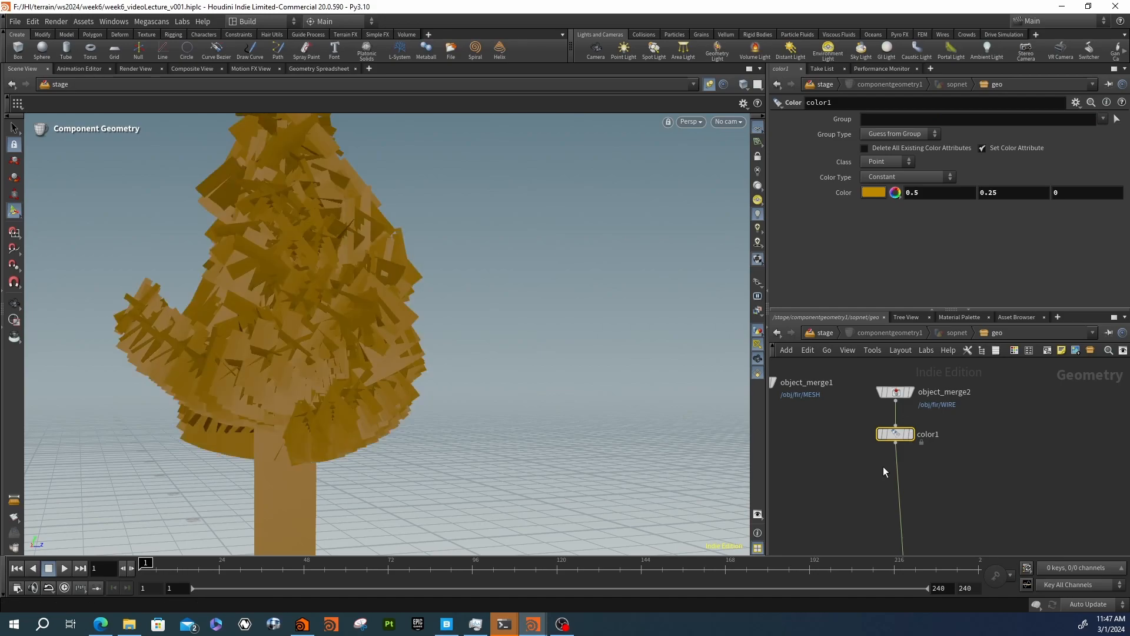
left_click(1103, 118)
left_click(1103, 118)
left_click(871, 197)
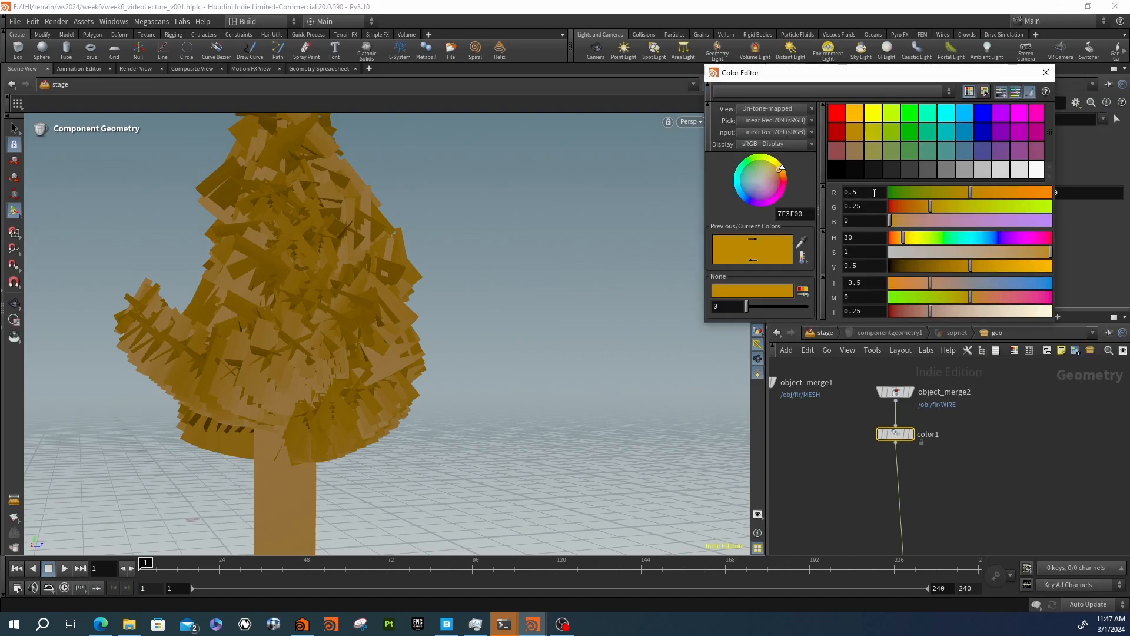
left_click(910, 132)
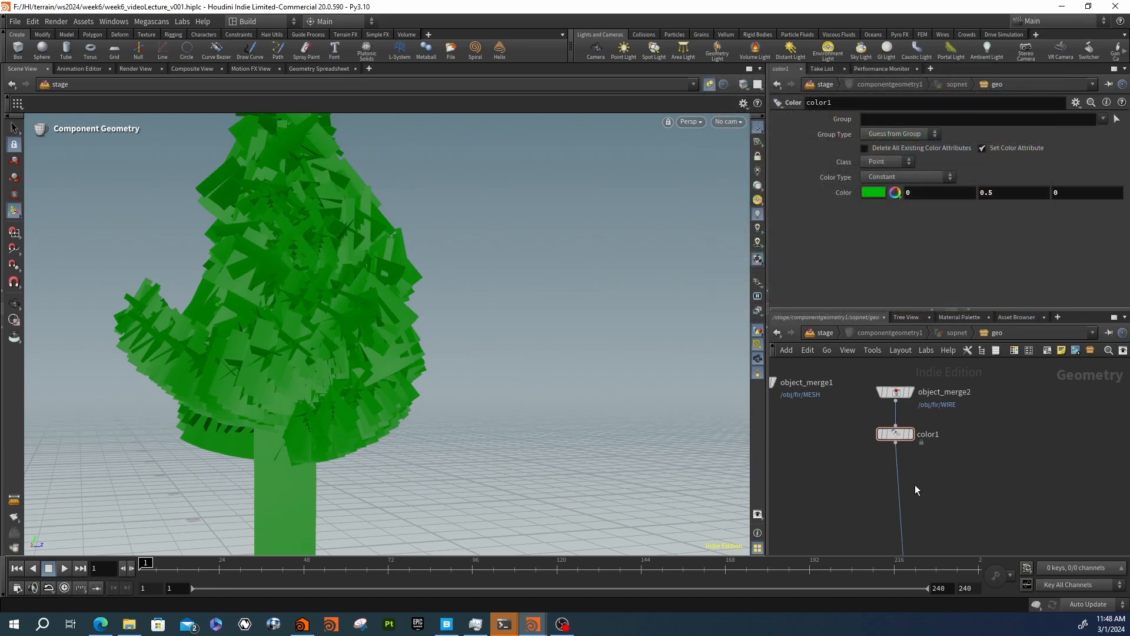
Insert a second Color node after color1 and restrict it to the tree_trunk_generator1 group
key("Tab")
type("col")
key("Return")
left_click(915, 485)
left_click_drag(915, 485, 896, 473)
left_click(1103, 119)
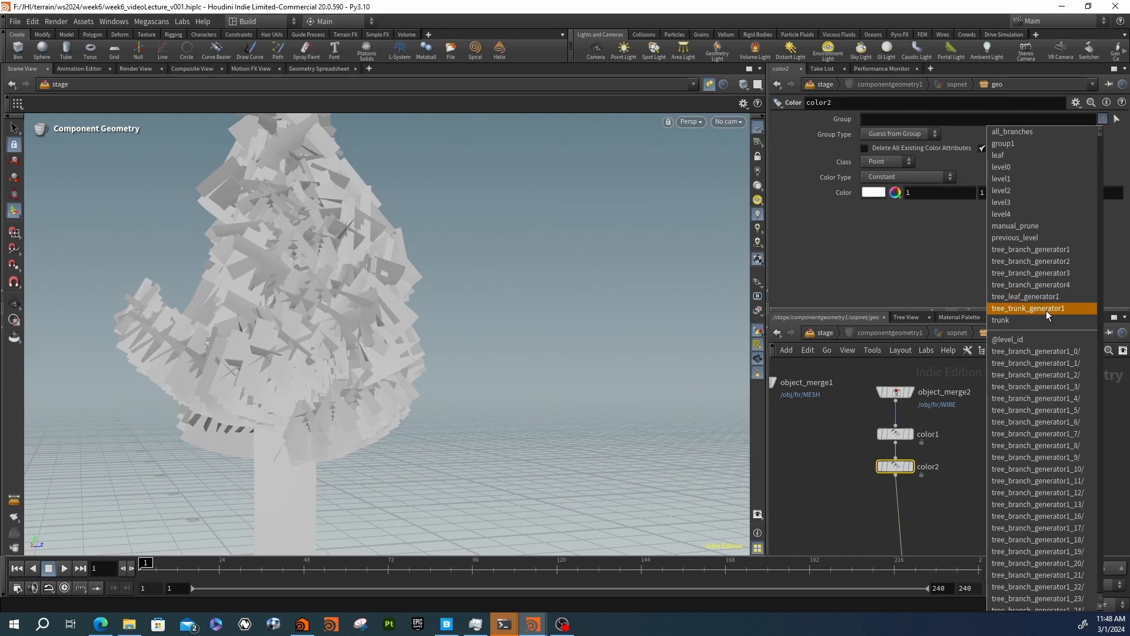
left_click(1047, 310)
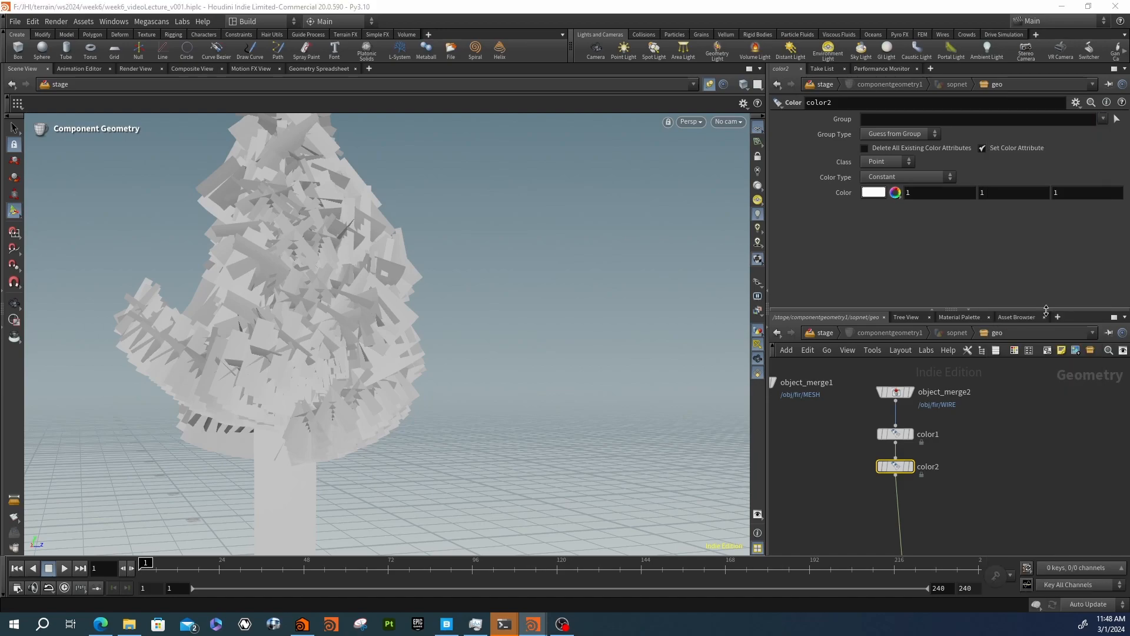
Set color2 to a dark brown with hue 24, saturation 0.978 and value about 0.135
left_click(877, 193)
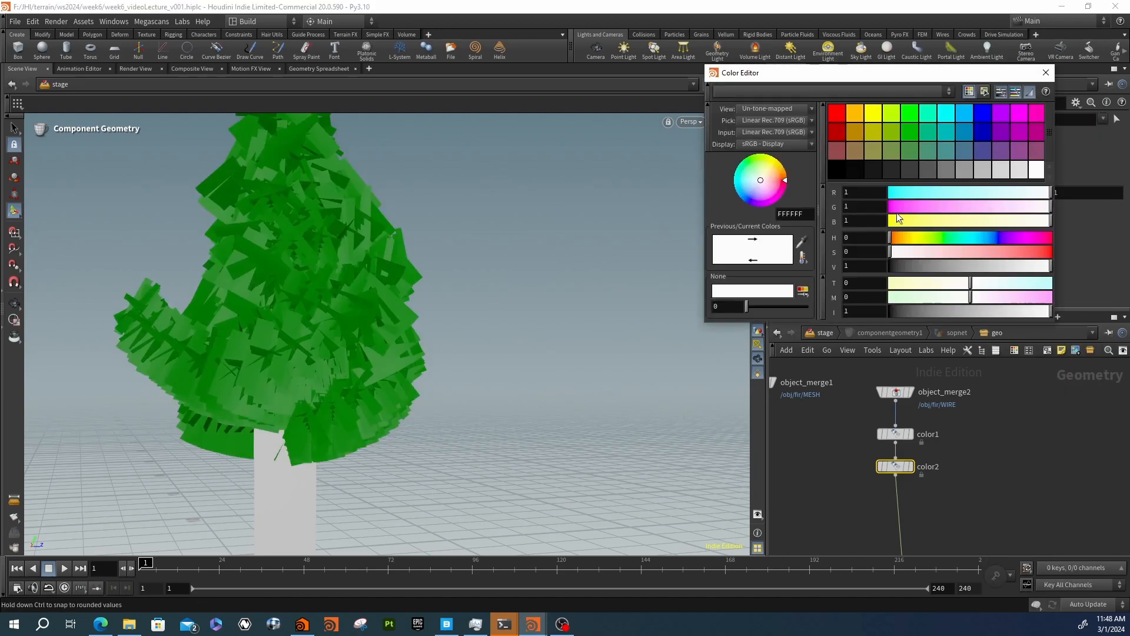
left_click(901, 237)
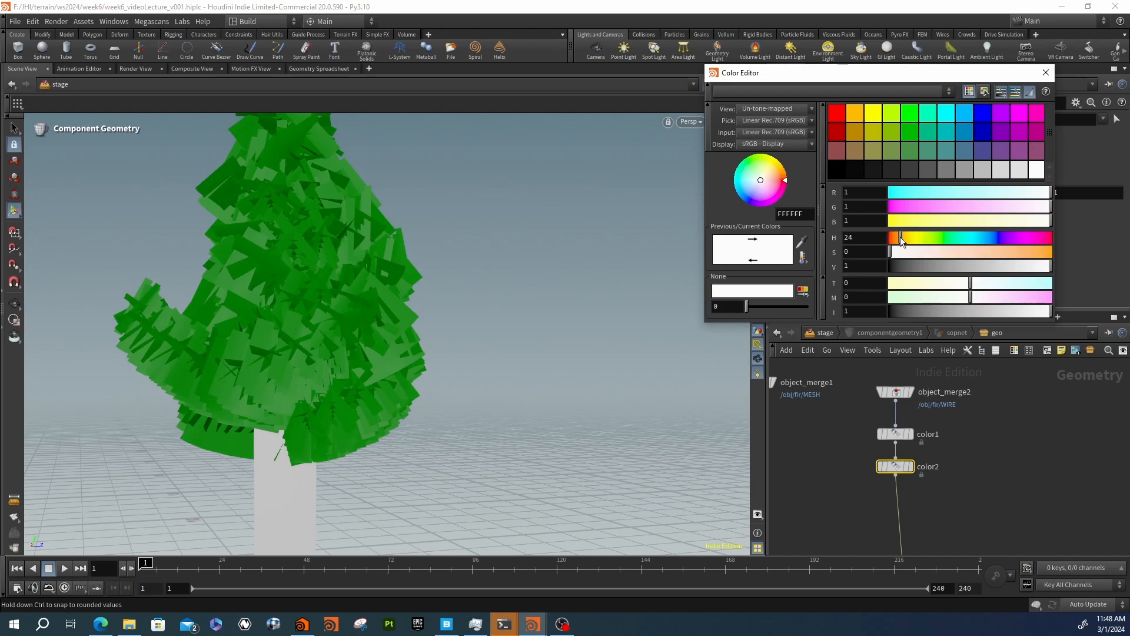
left_click_drag(1045, 250, 1037, 252)
left_click(909, 266)
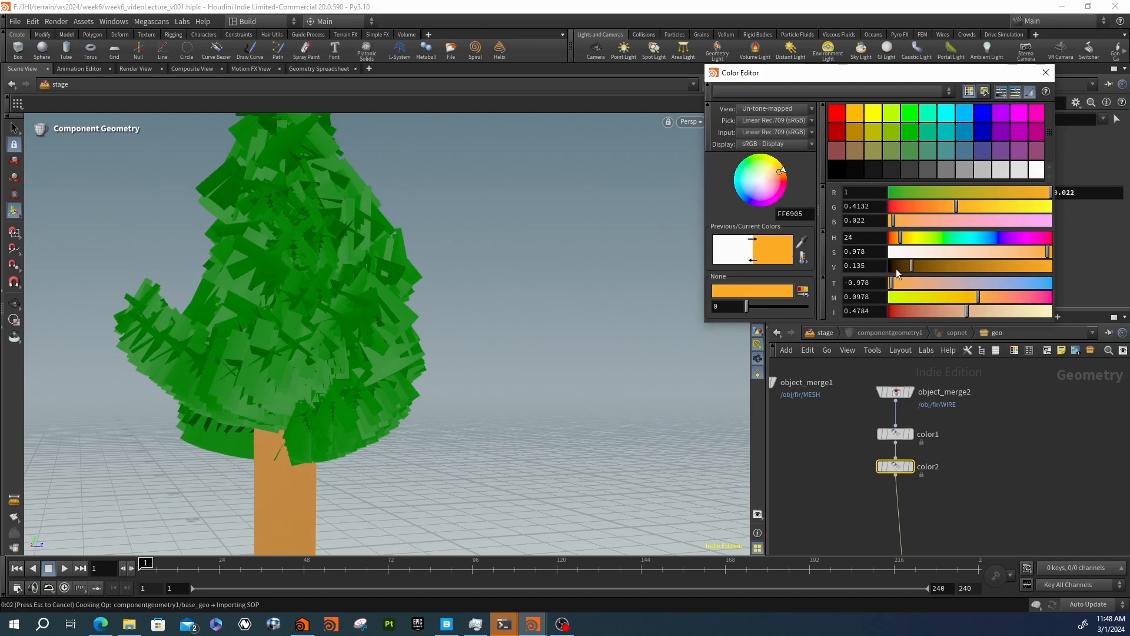
left_click(1046, 74)
Darken color1's green to 0.0197, 0.197, 0, using hue 114 and value 0.197
left_click(895, 434)
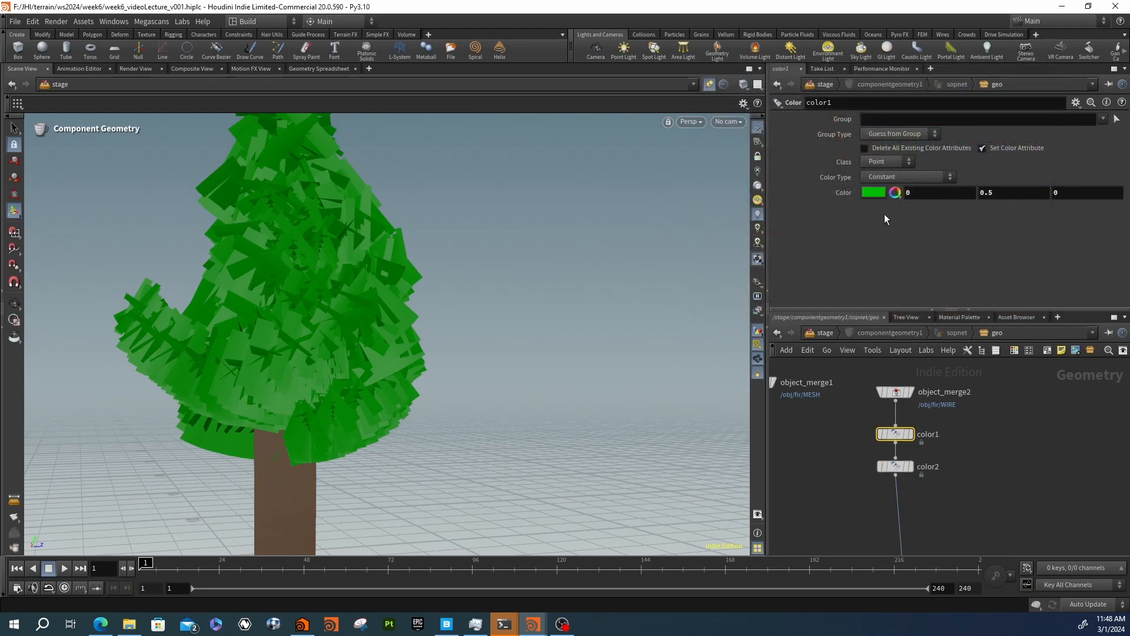
left_click(895, 193)
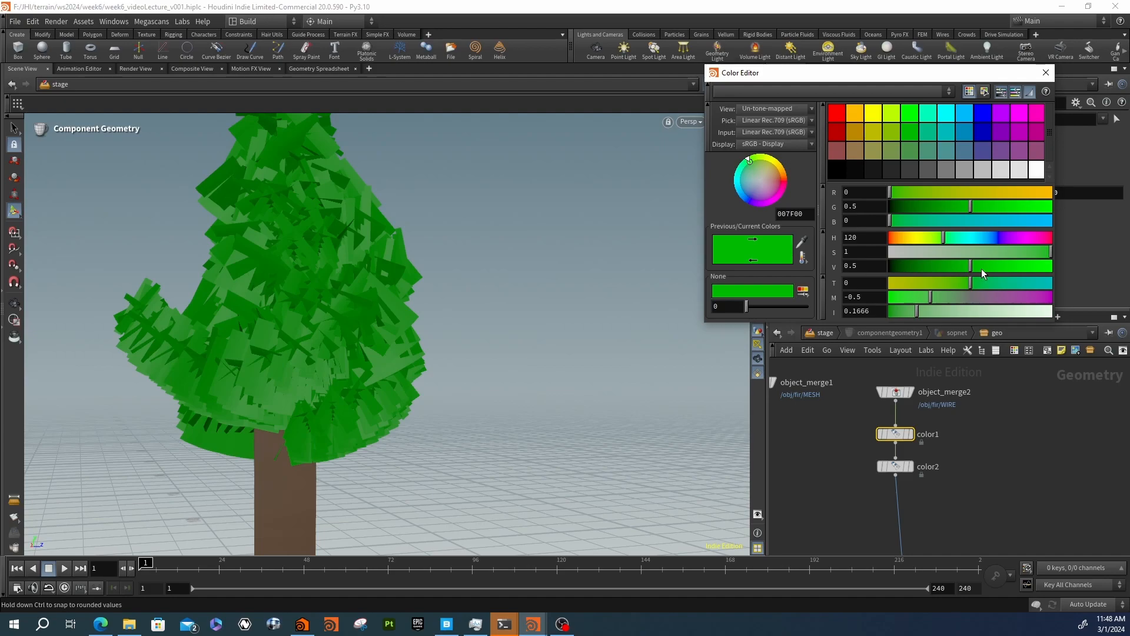
left_click(922, 266)
left_click(941, 238)
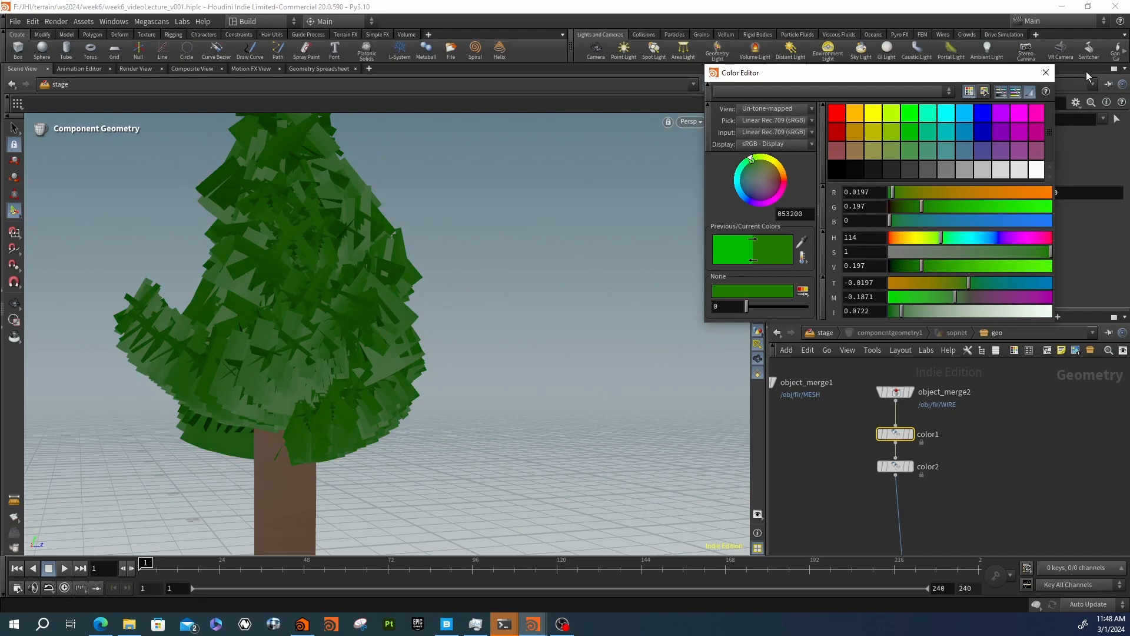
left_click(1046, 73)
Inspect the coloured proxy tree from above and from the side
right_click_drag(438, 304, 248, 297, "alt")
left_click_drag(248, 298, 316, 282, "alt")
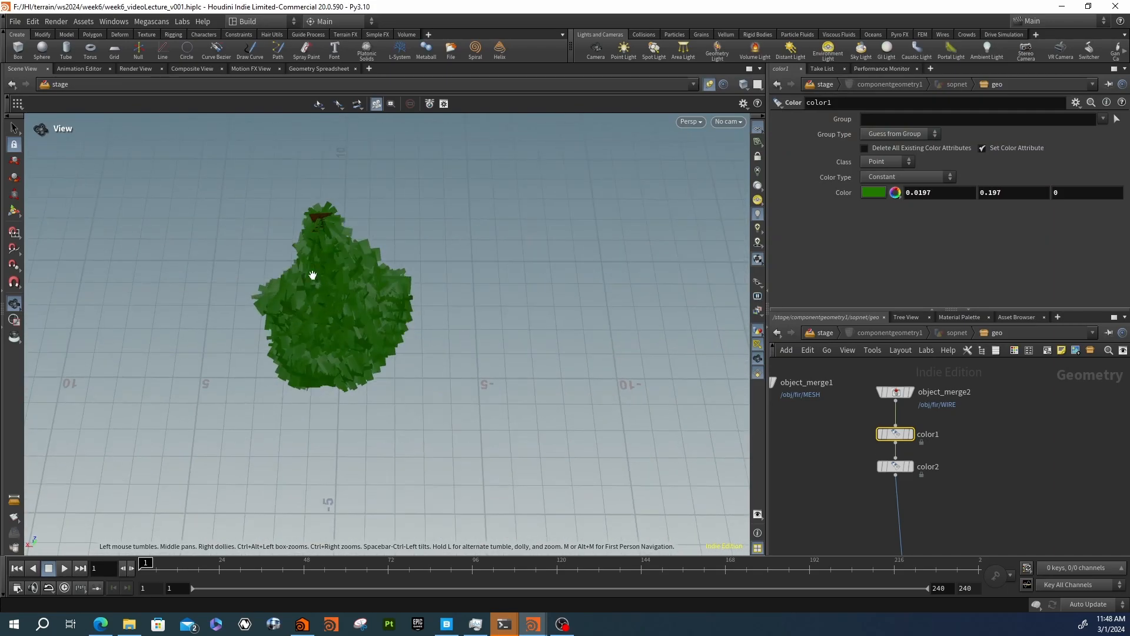
right_click_drag(316, 282, 457, 255, "alt")
left_click_drag(457, 255, 444, 346, "alt")
right_click_drag(444, 346, 239, 320, "alt")
left_click_drag(240, 320, 379, 355, "alt")
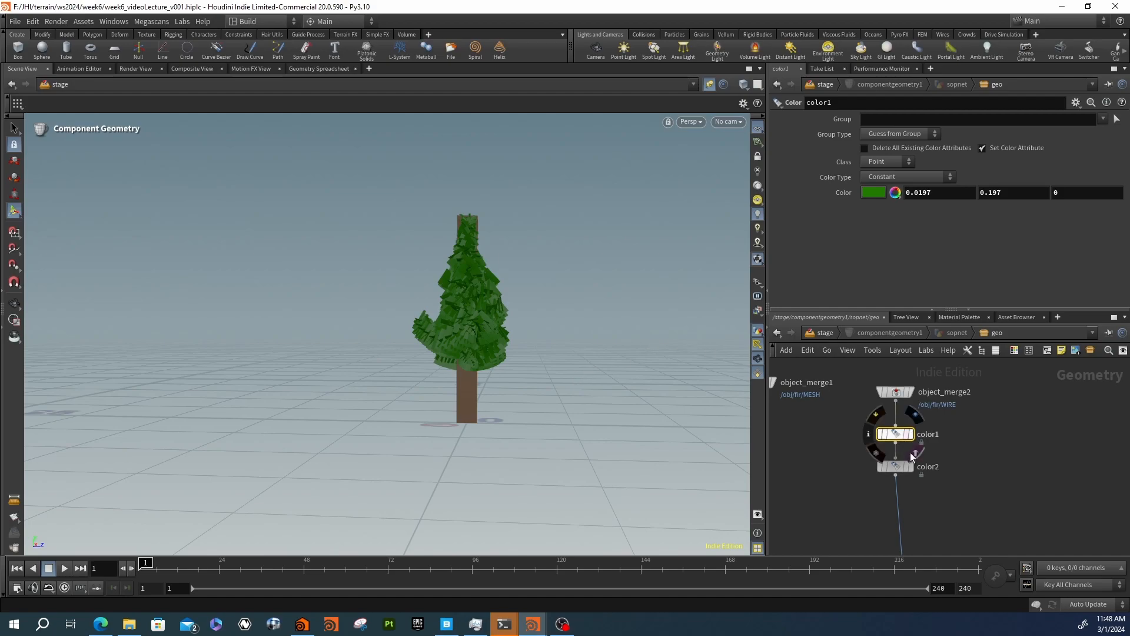
Compare the node info of color2 and object_merge1 for the proxy and render geometry's point and polygon counts
left_click(870, 467)
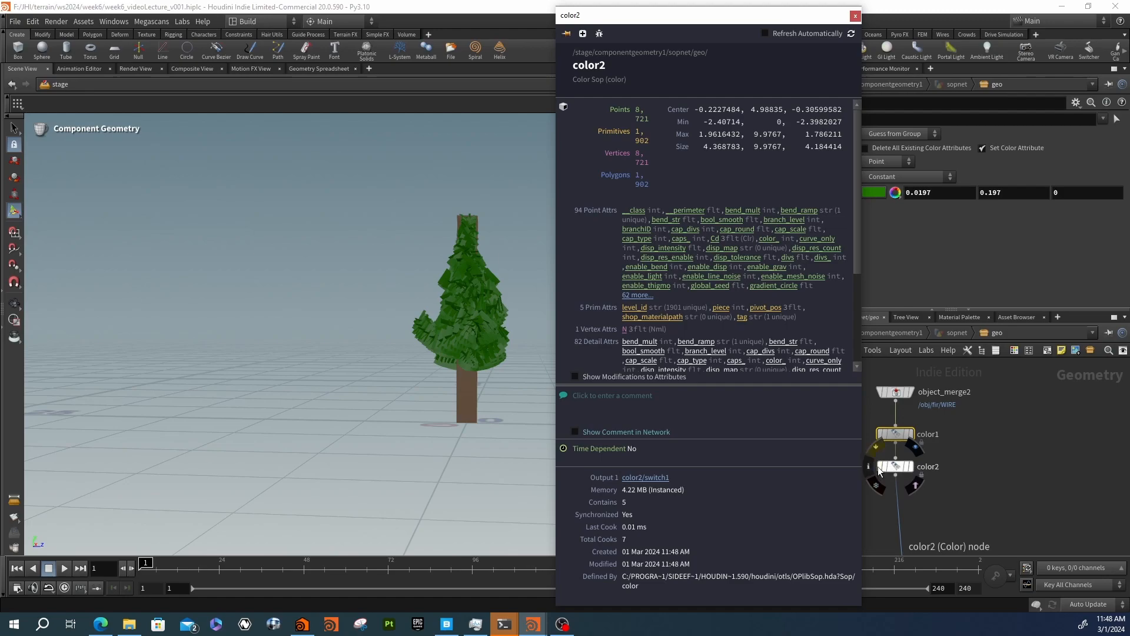
middle_click_drag(938, 495, 1033, 475)
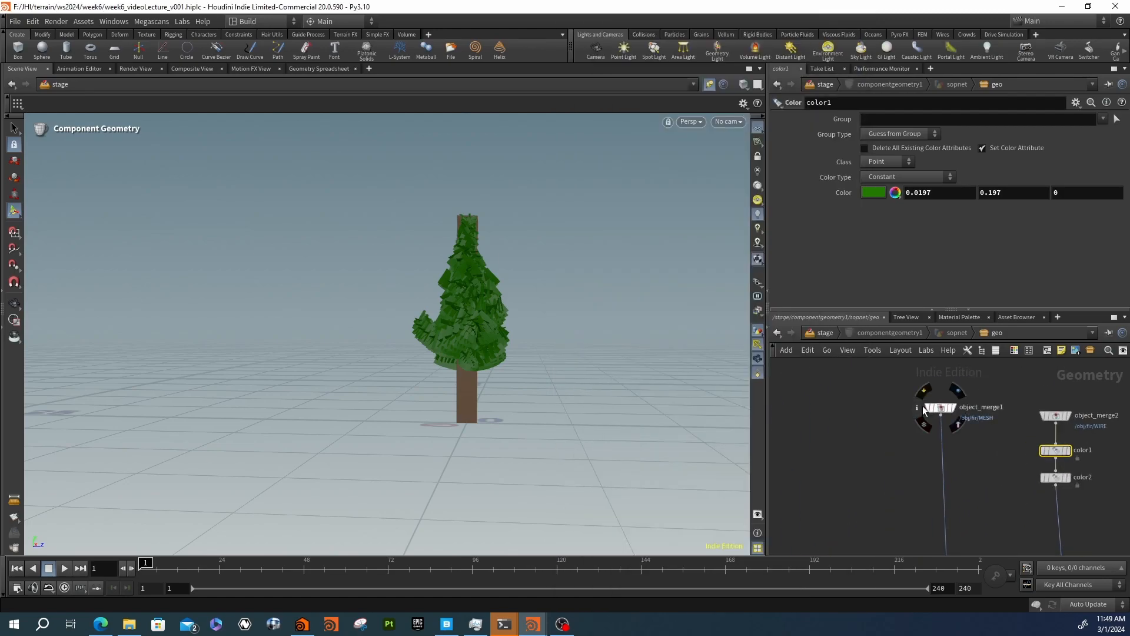
left_click(920, 408)
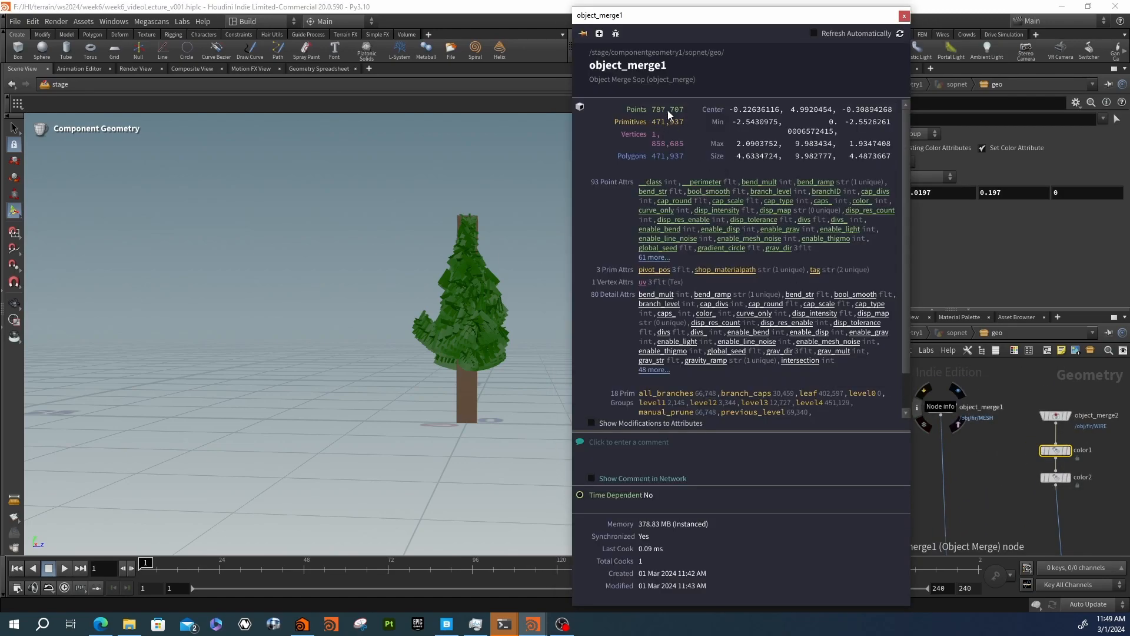
left_click(904, 16)
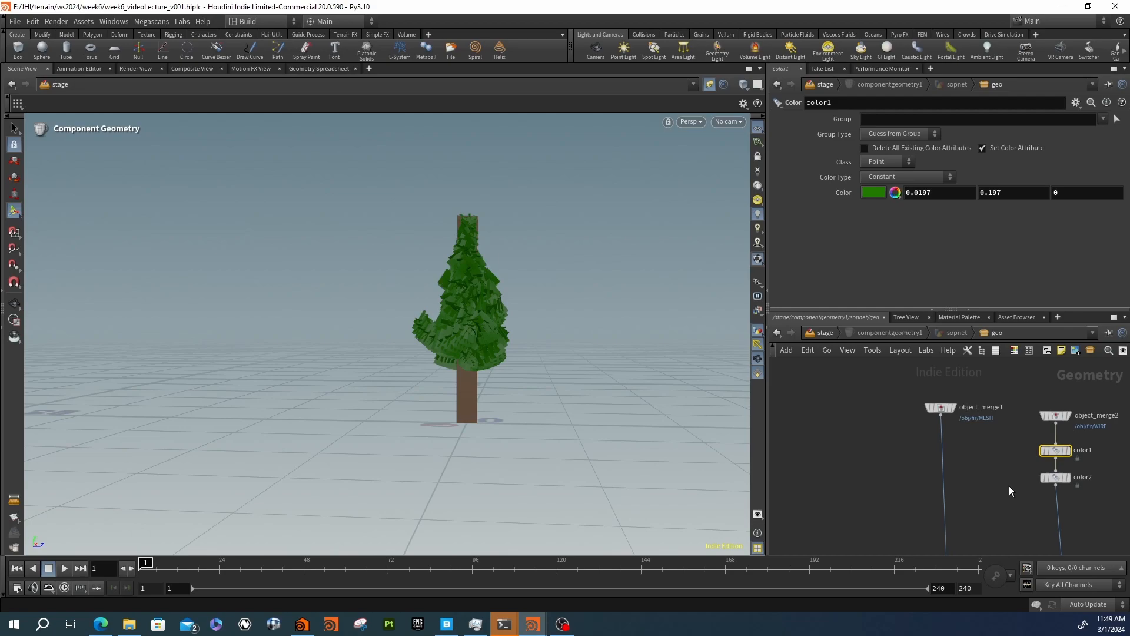
Return to the stage network and enter materiallibrary1
scroll(972, 449, "down", 4)
key("Escape")
left_click_drag(700, 378, 560, 358)
key("Escape")
scroll(893, 394, "down", 3)
scroll(892, 394, "up", 2)
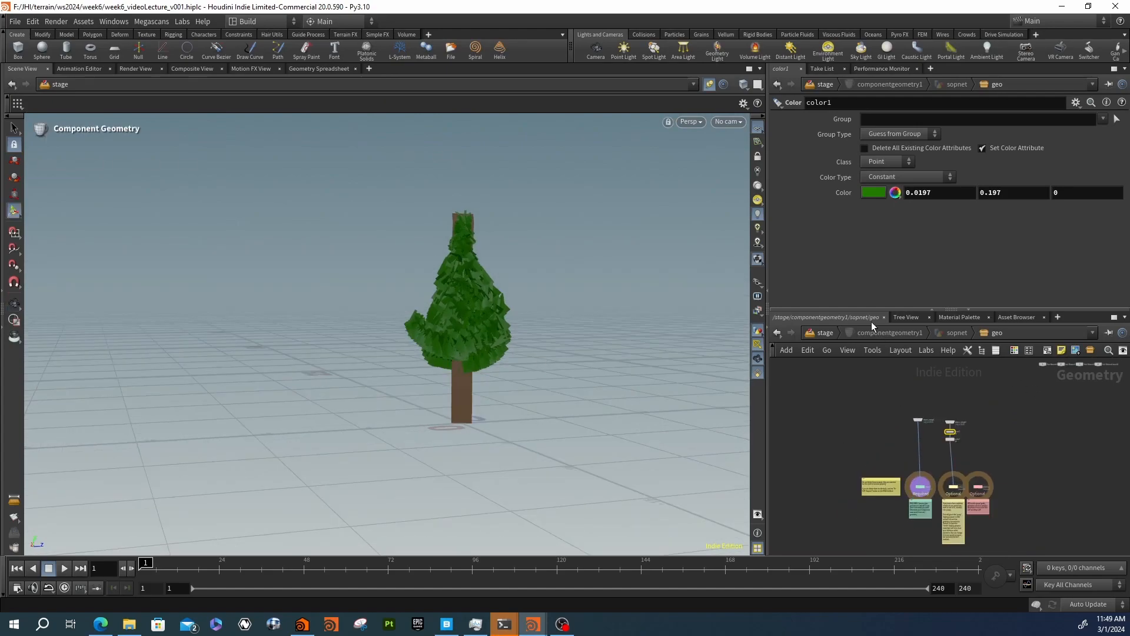
left_click(825, 334)
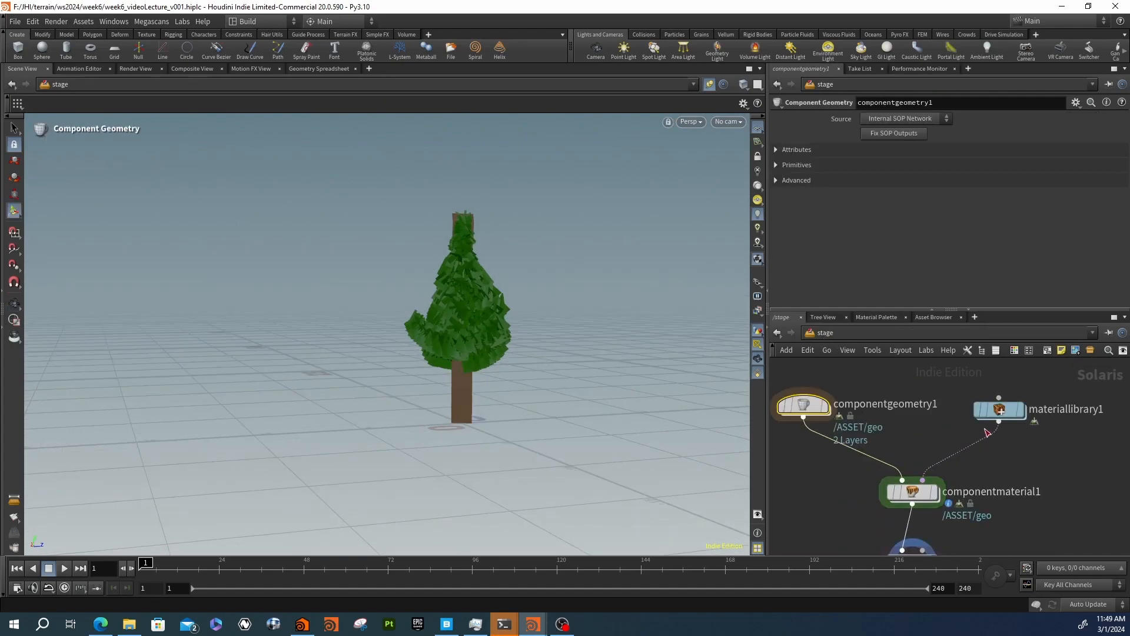
double_click(997, 414)
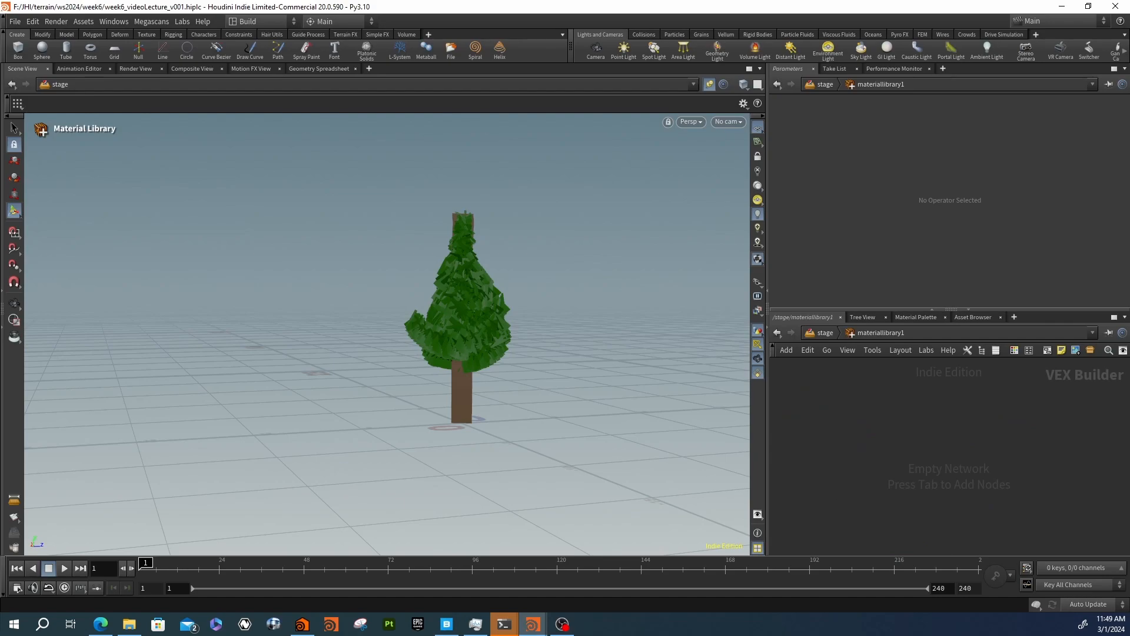
key("Tab")
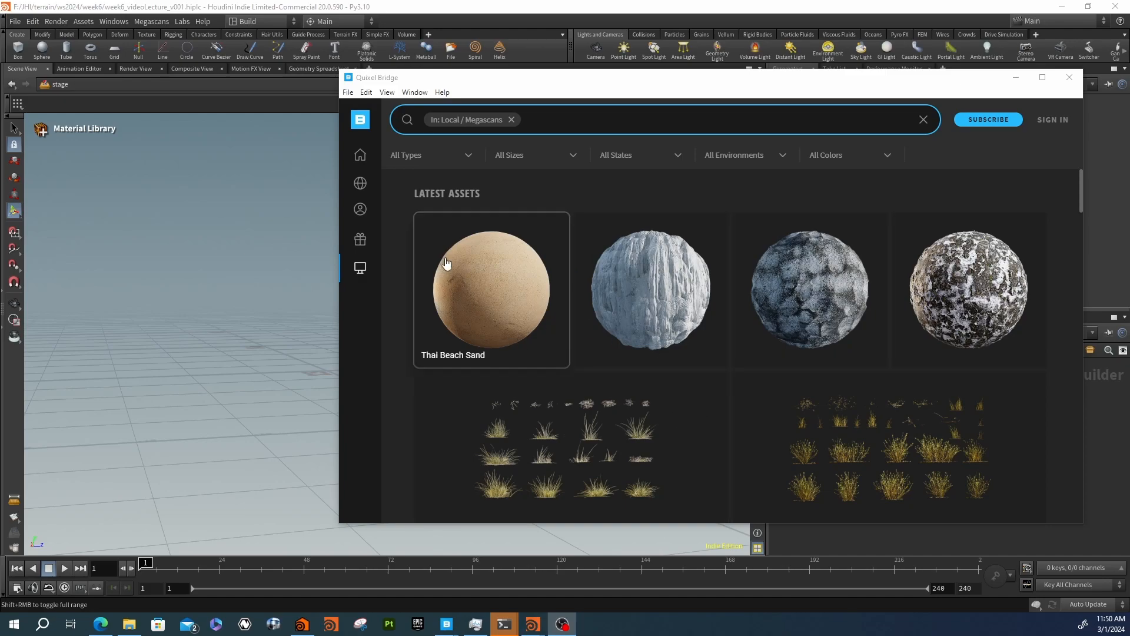
Switch to Quixel Bridge and browse the local Megascans Tree atlases for suitable conifer branches
mouse_move(371, 234)
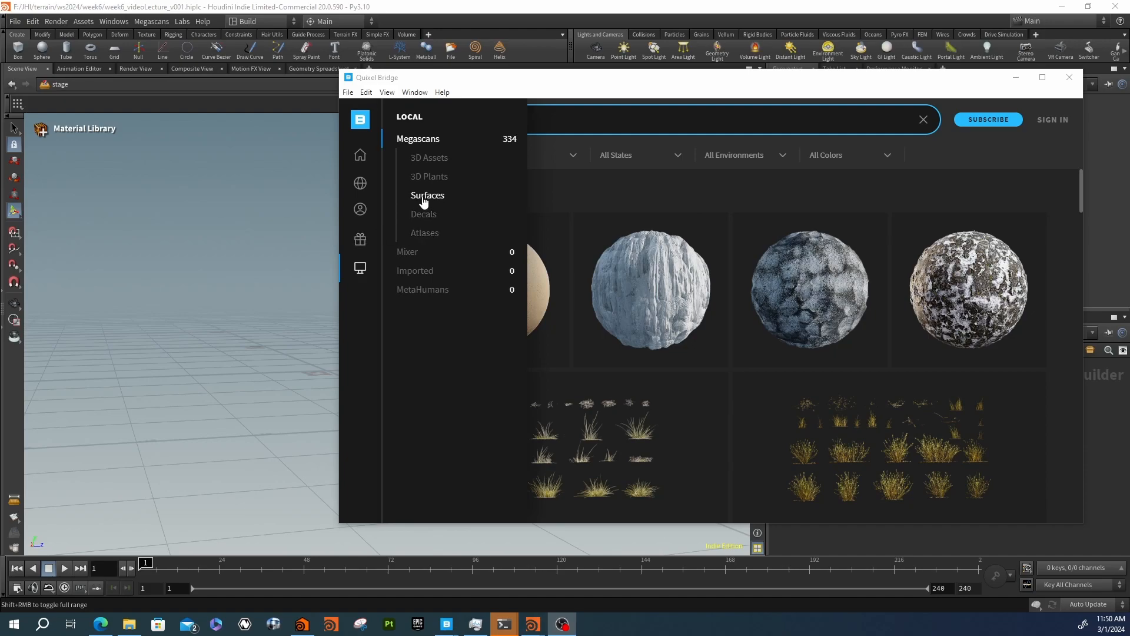
left_click(424, 234)
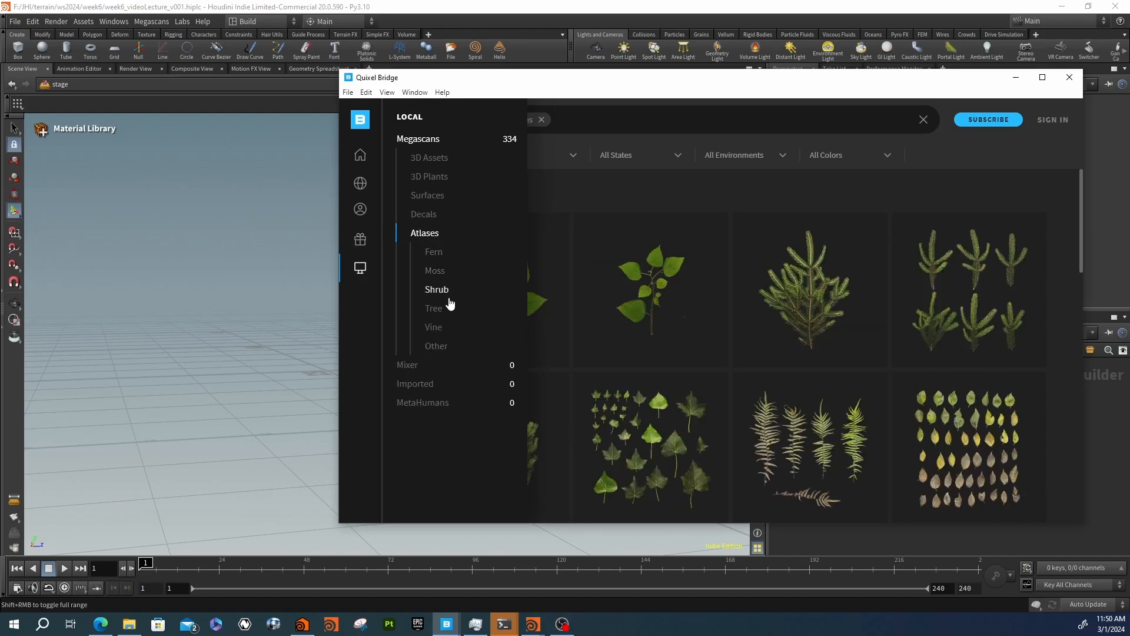
left_click(436, 310)
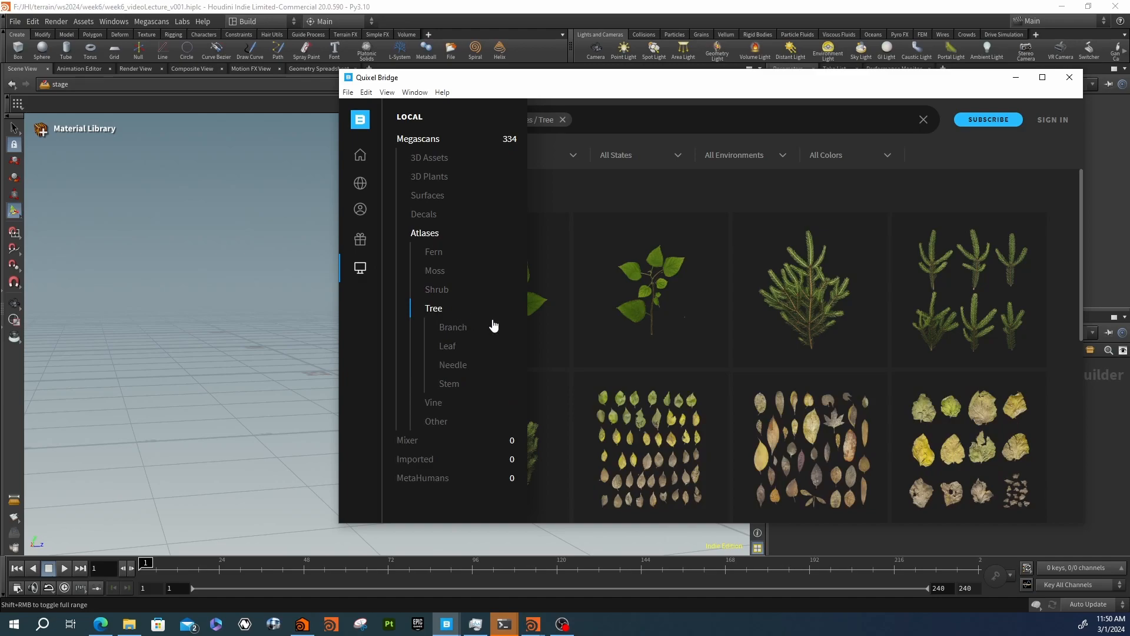
scroll(799, 321, "down", 4)
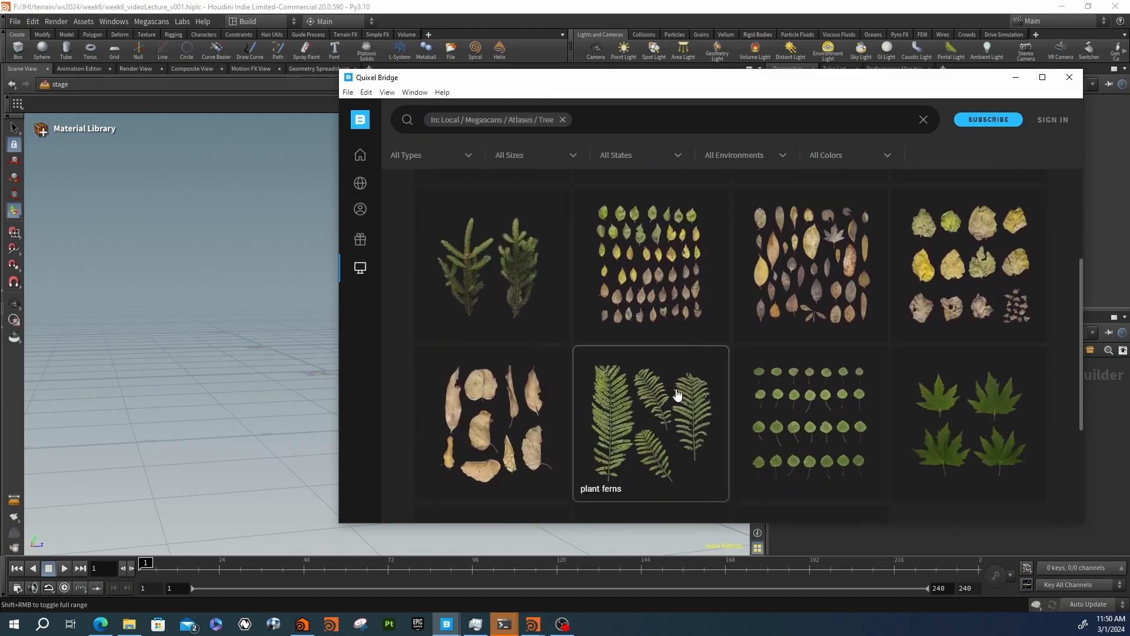
scroll(824, 412, "down", 3)
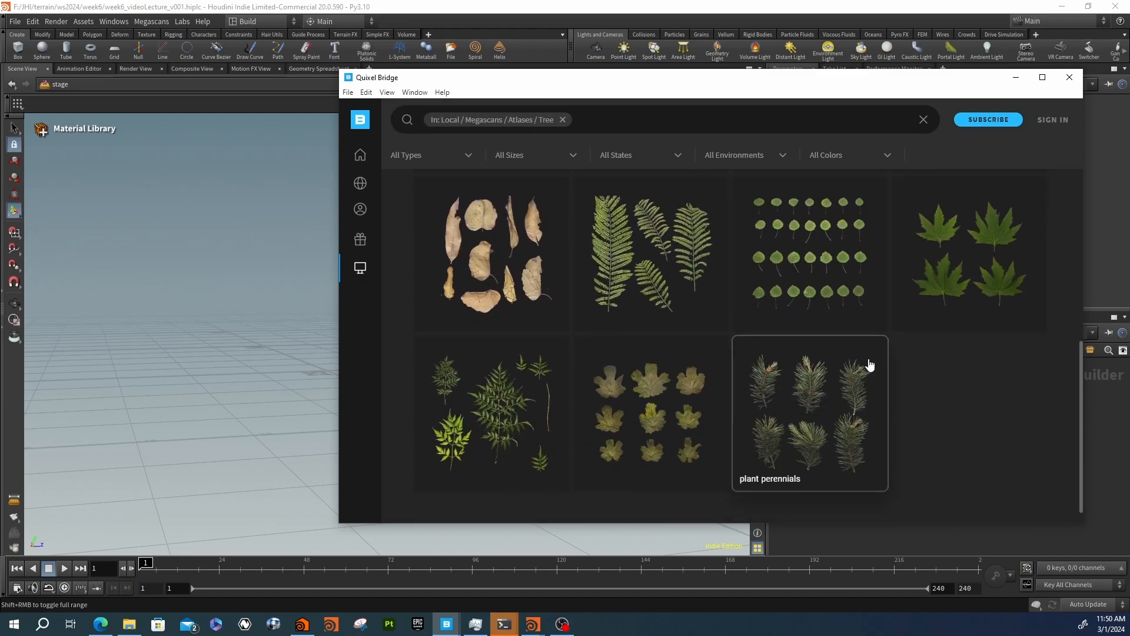
scroll(883, 353, "up", 8)
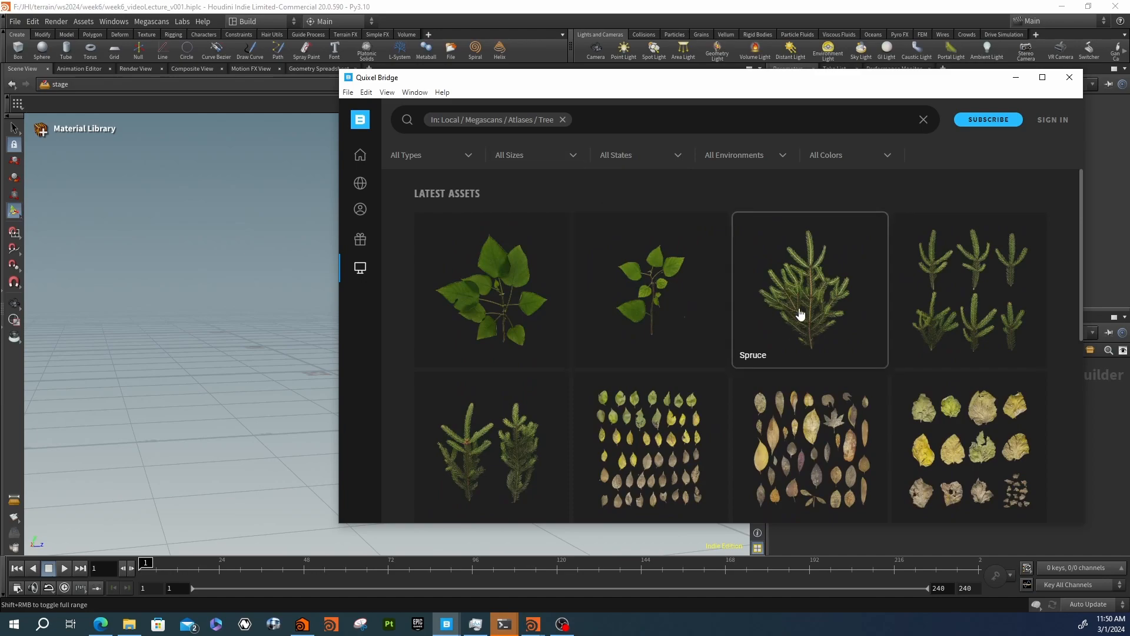
scroll(630, 353, "down", 2)
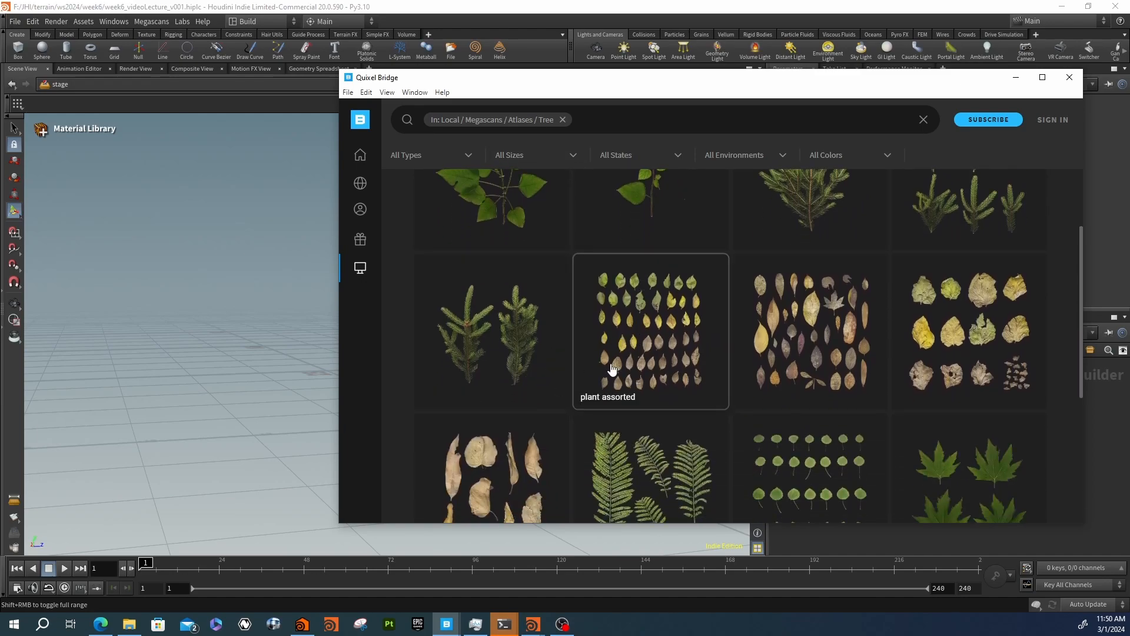
scroll(630, 370, "down", 2)
scroll(691, 379, "up", 4)
scroll(689, 379, "down", 2)
scroll(718, 377, "up", 2)
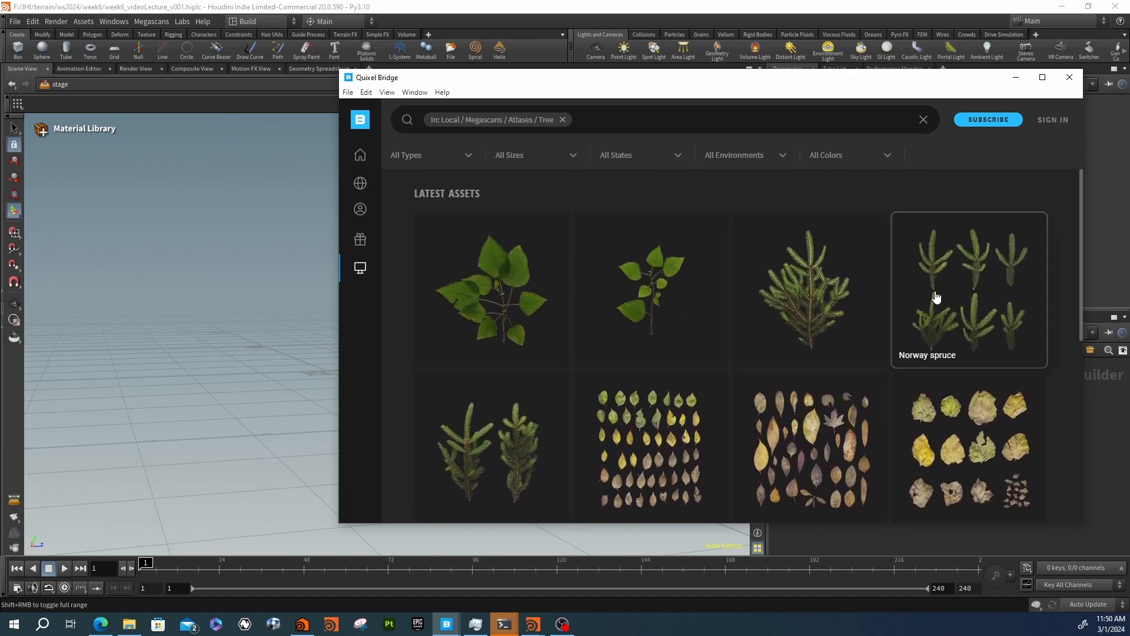
Look through the local tree atlases, switch to Houdini and check the Megascans plugin's import options
scroll(591, 313, "down", 6)
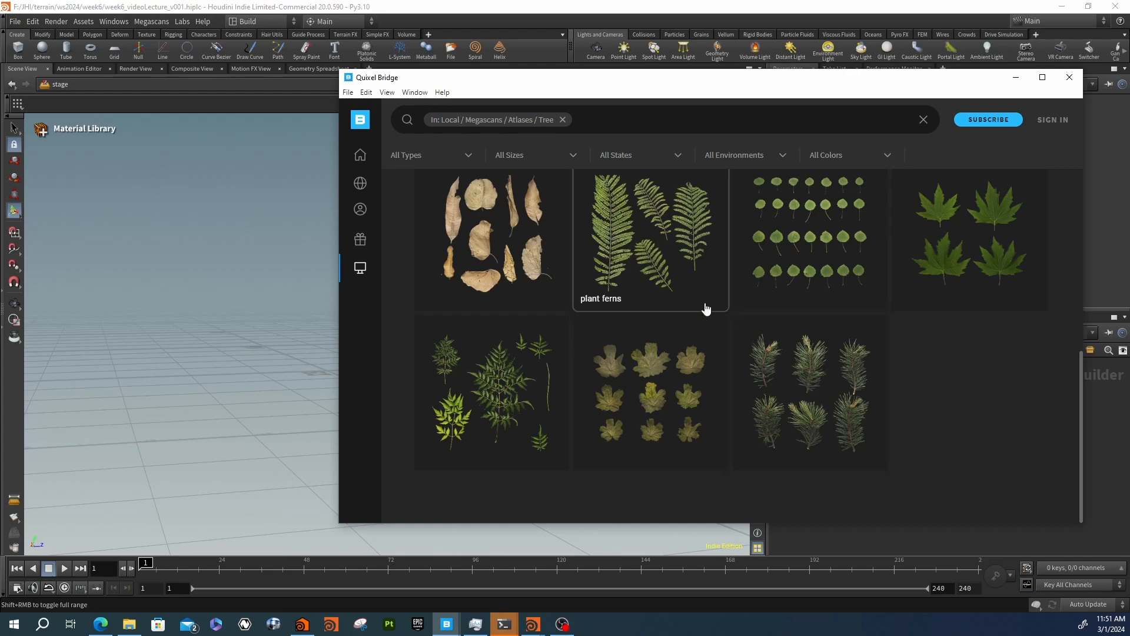
scroll(819, 394, "up", 5)
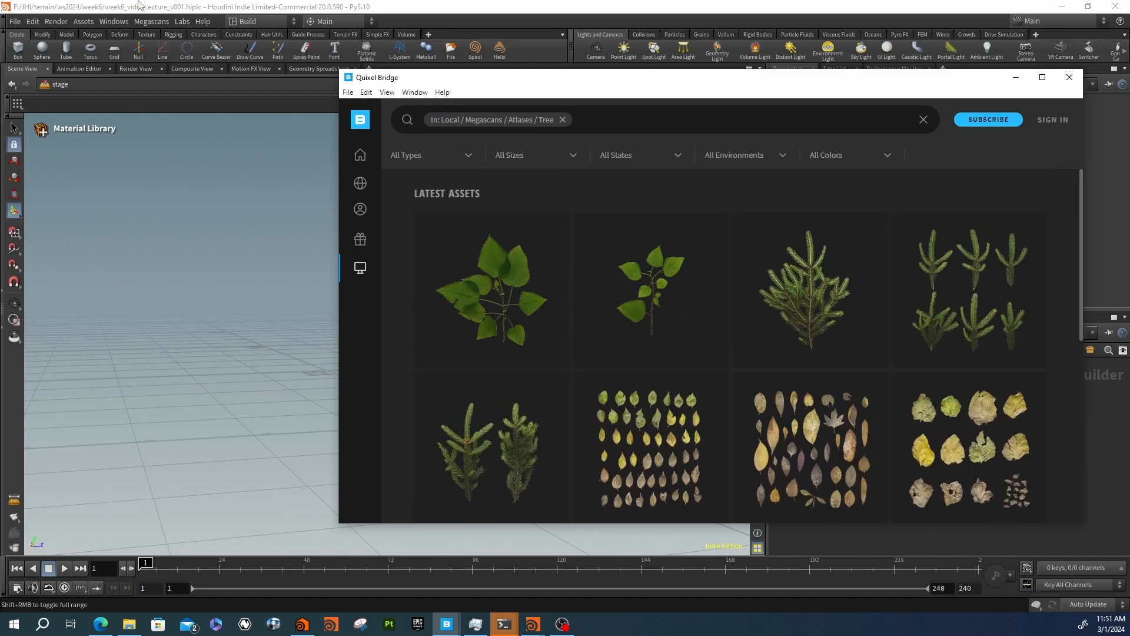
left_click(266, 8)
left_click(121, 22)
left_click(154, 30)
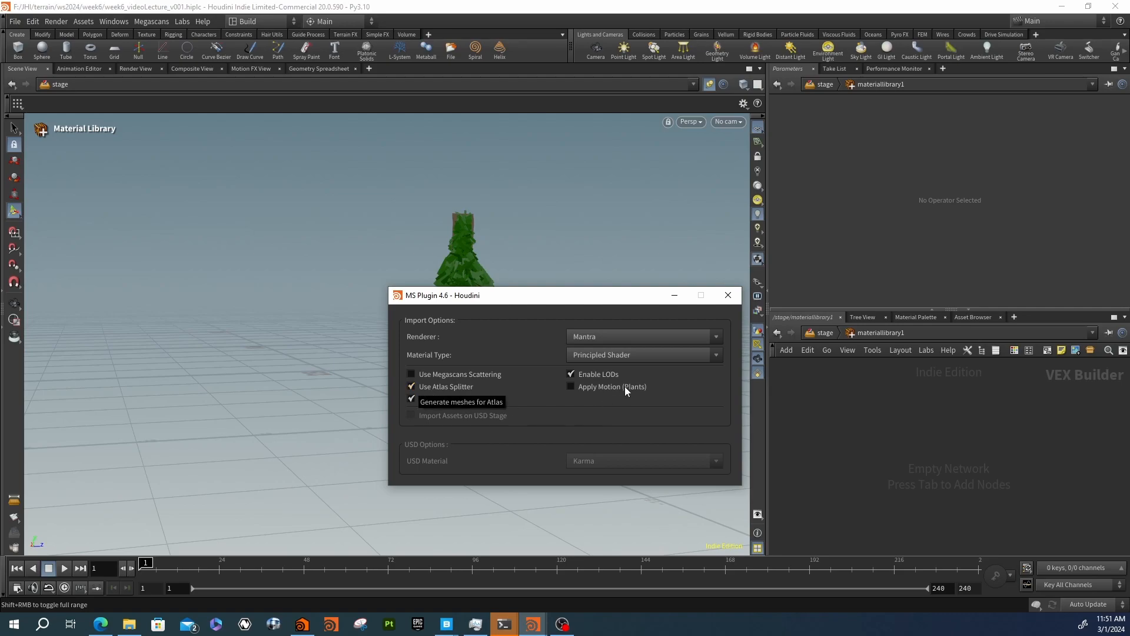
left_click(728, 294)
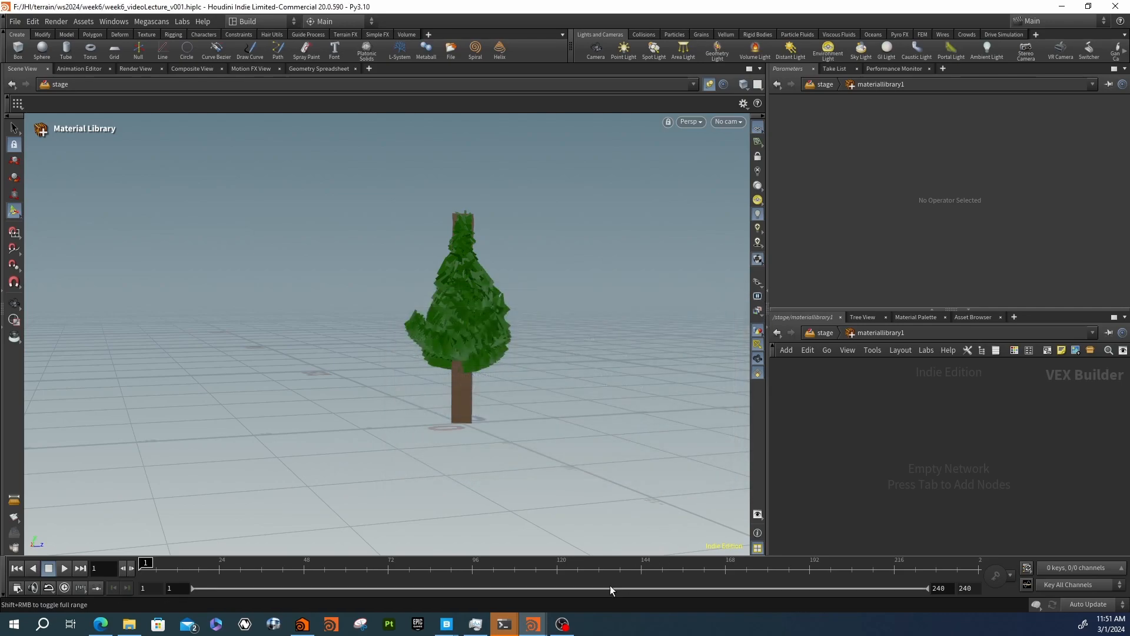
Switch back to Quixel Bridge, download the Plant Perennials needle atlas at 2K resolution and export it to Houdini
mouse_move(546, 628)
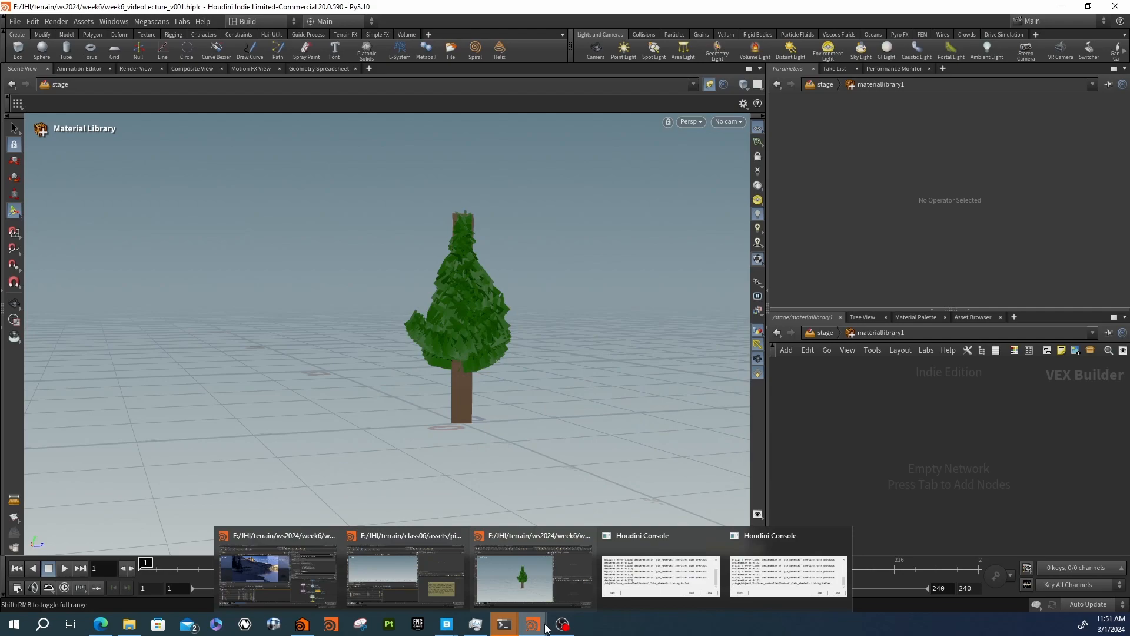
left_click(481, 584)
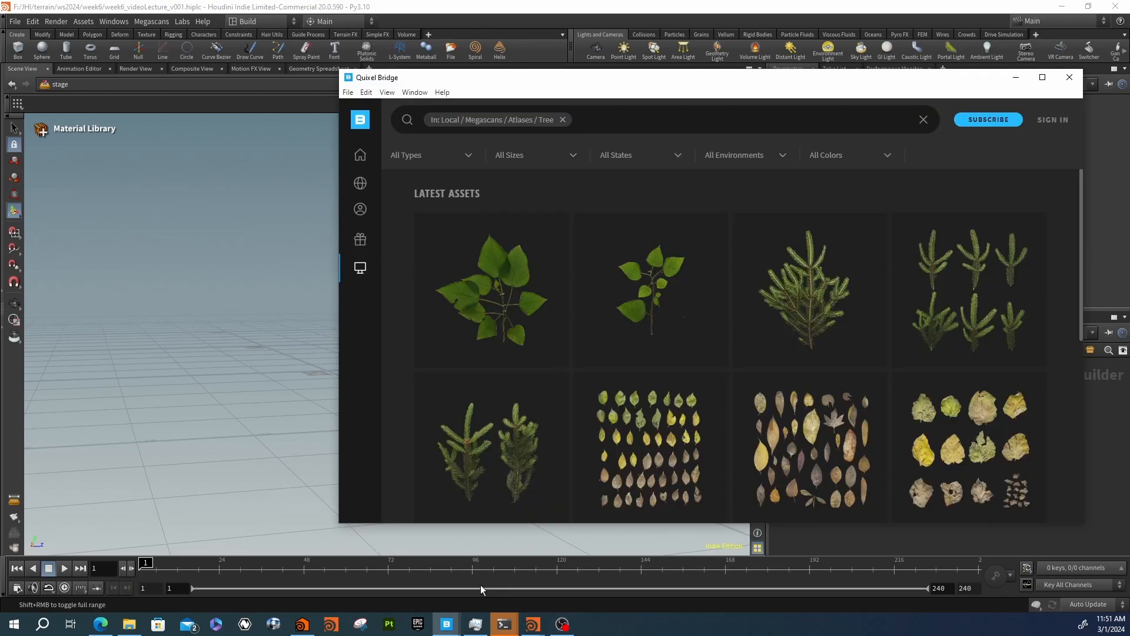
scroll(859, 393, "down", 1)
scroll(859, 393, "down", 5)
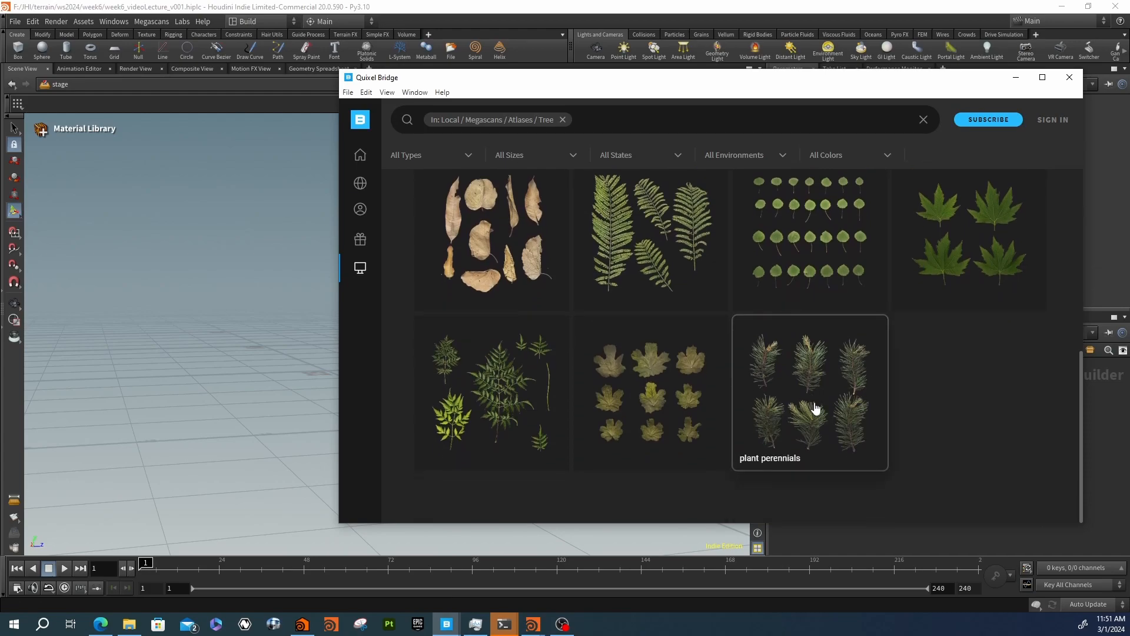
left_click(802, 395)
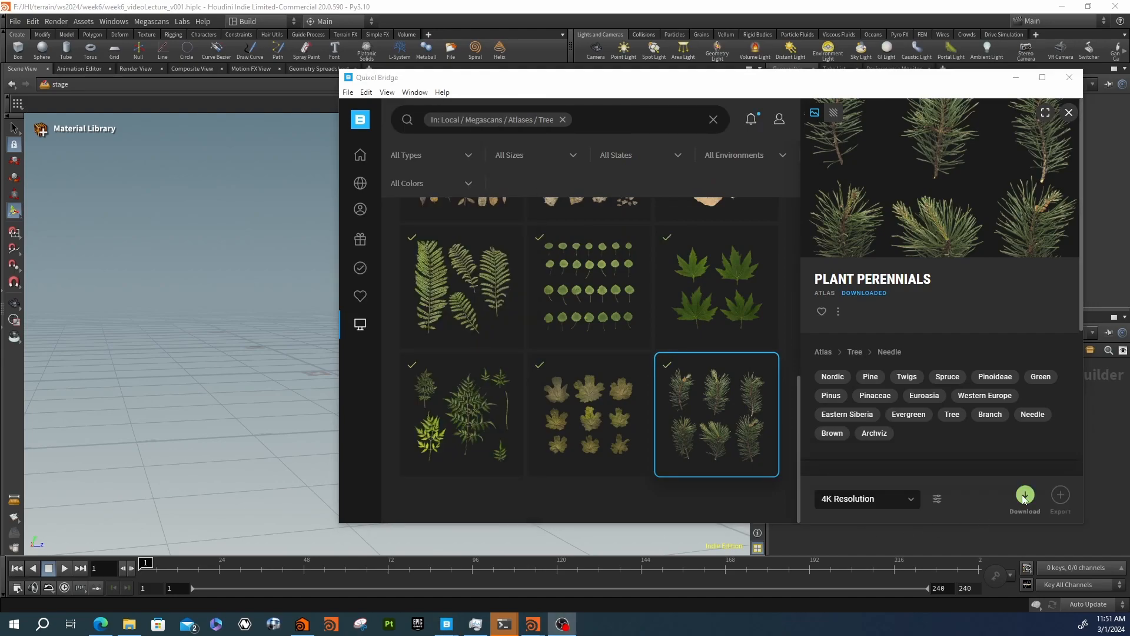
left_click(911, 500)
left_click(911, 504)
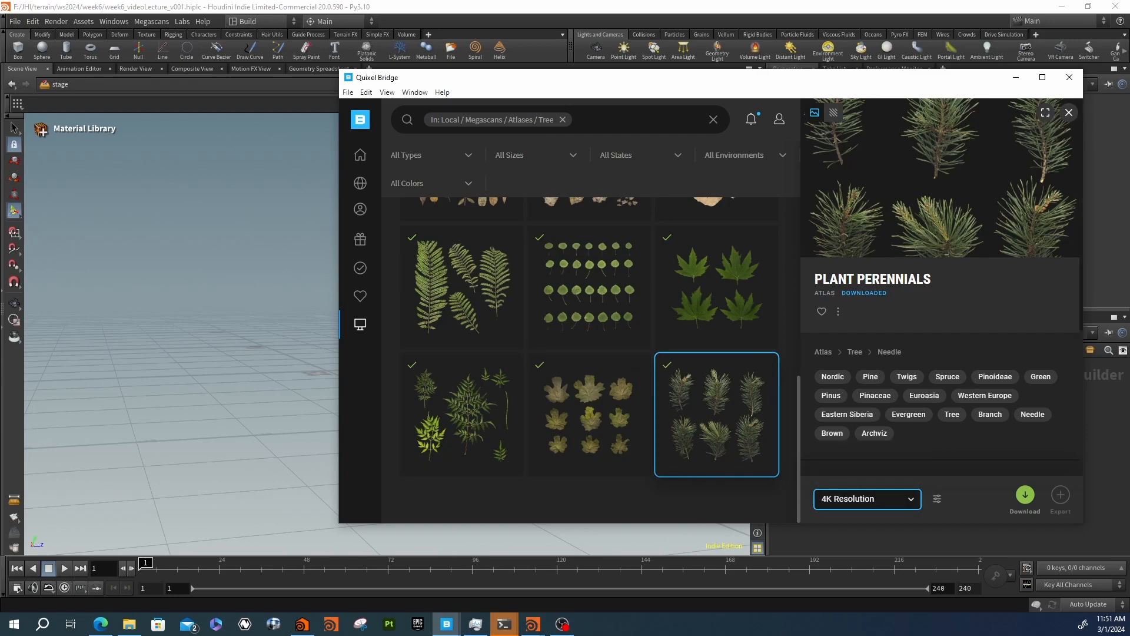
left_click(899, 501)
left_click(885, 451)
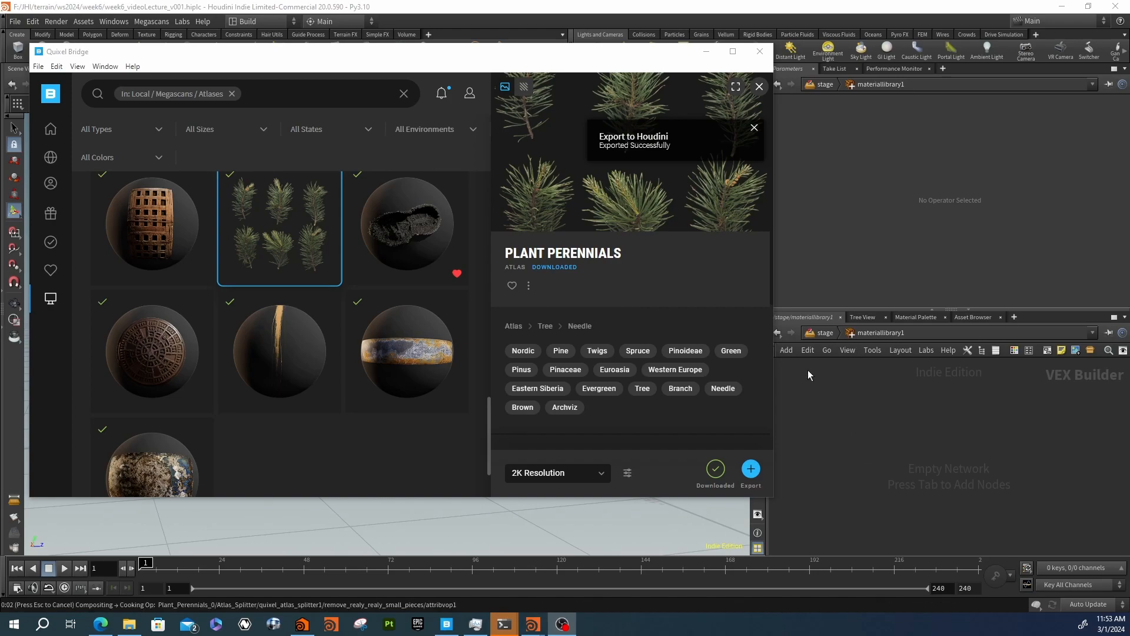
Filter the local Megascans library to the Bark category of Surfaces
scroll(144, 244, "up", 10)
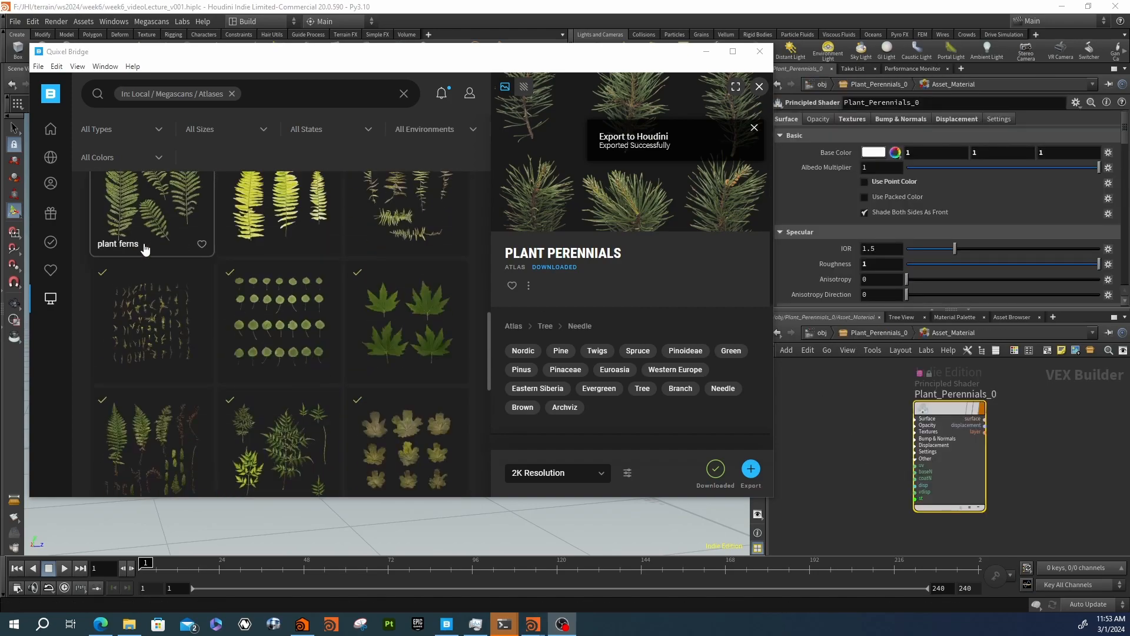
mouse_move(57, 156)
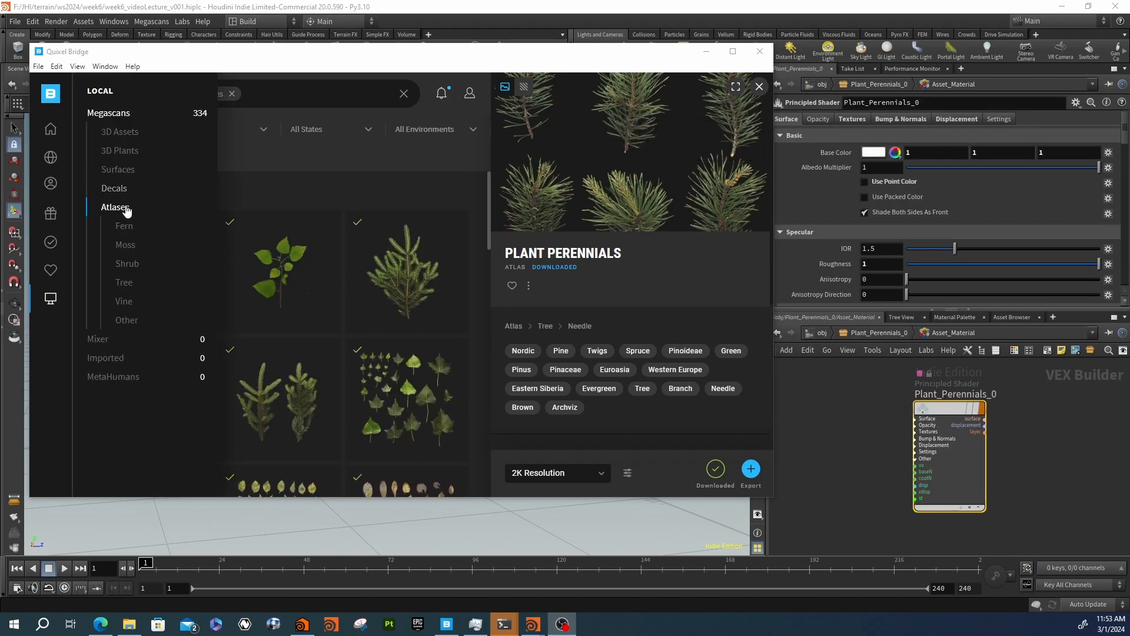
left_click(131, 173)
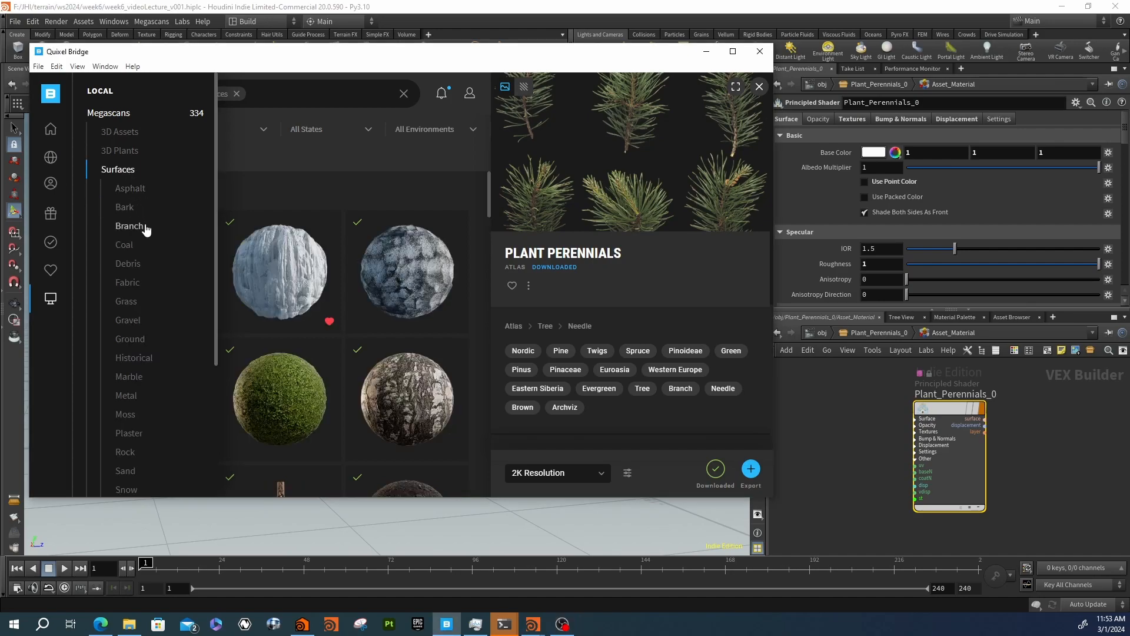
scroll(142, 373, "down", 4)
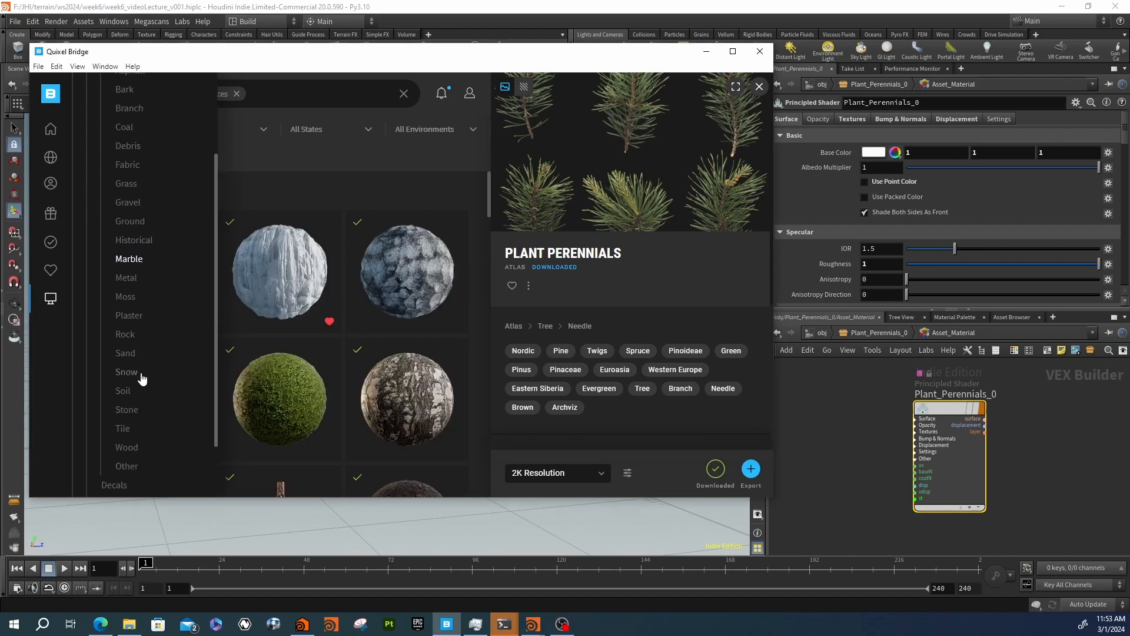
scroll(149, 383, "up", 4)
left_click(125, 207)
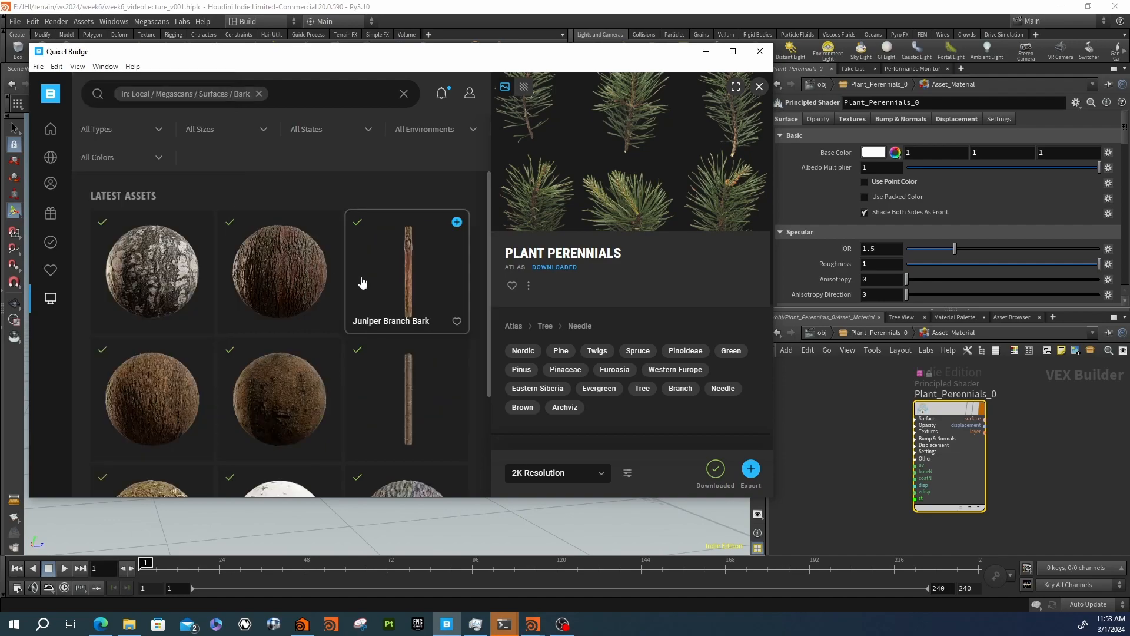
Compare the bark surfaces, download Maritime Pine Bark at 2K resolution and export it to Houdini
scroll(384, 308, "down", 3)
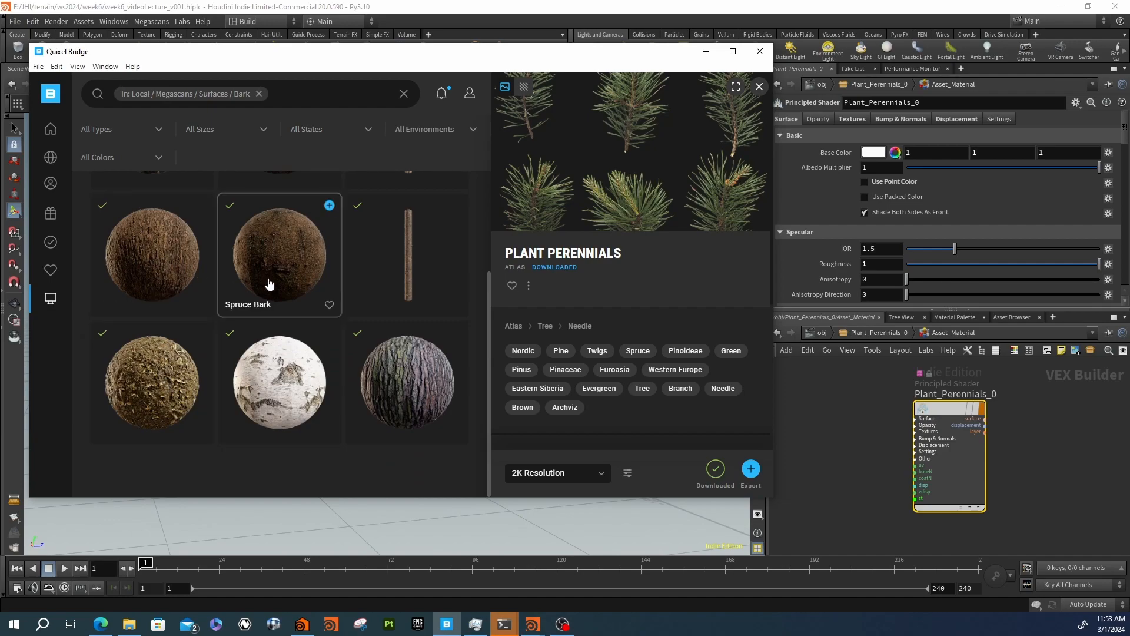
scroll(282, 303, "up", 1)
scroll(300, 330, "up", 1)
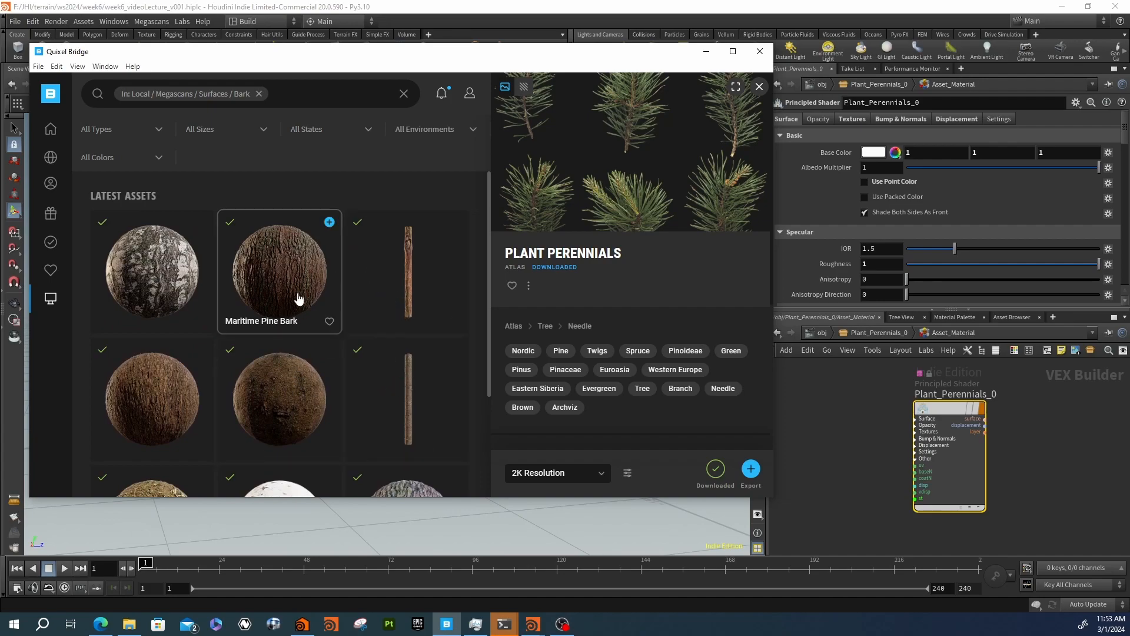
scroll(324, 316, "down", 1)
scroll(309, 271, "up", 1)
scroll(305, 270, "down", 1)
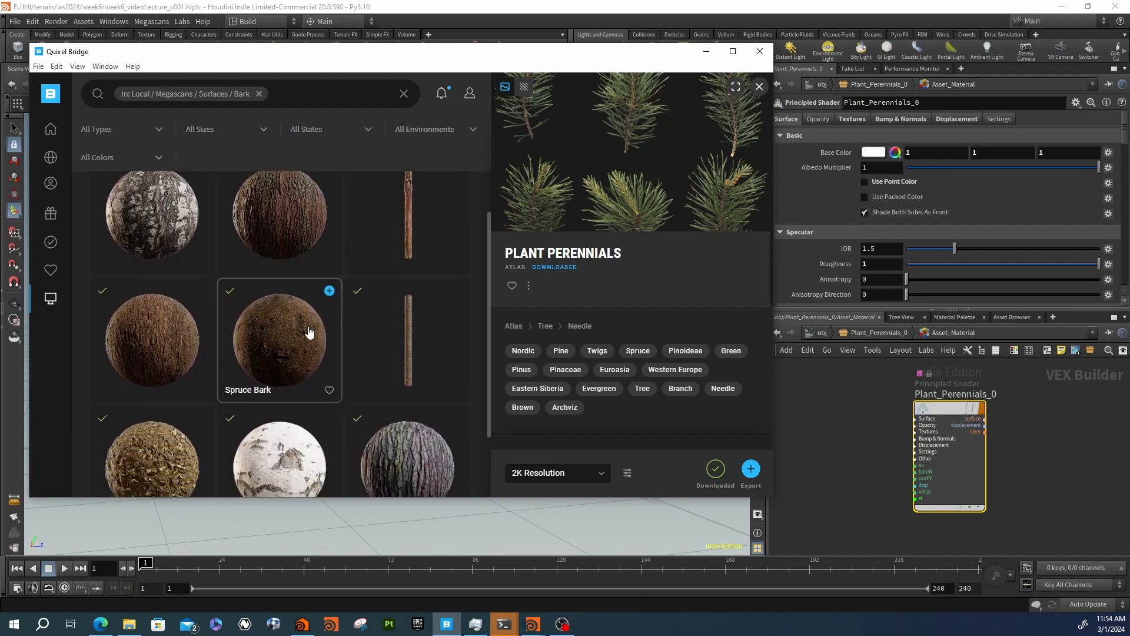
scroll(309, 333, "up", 1)
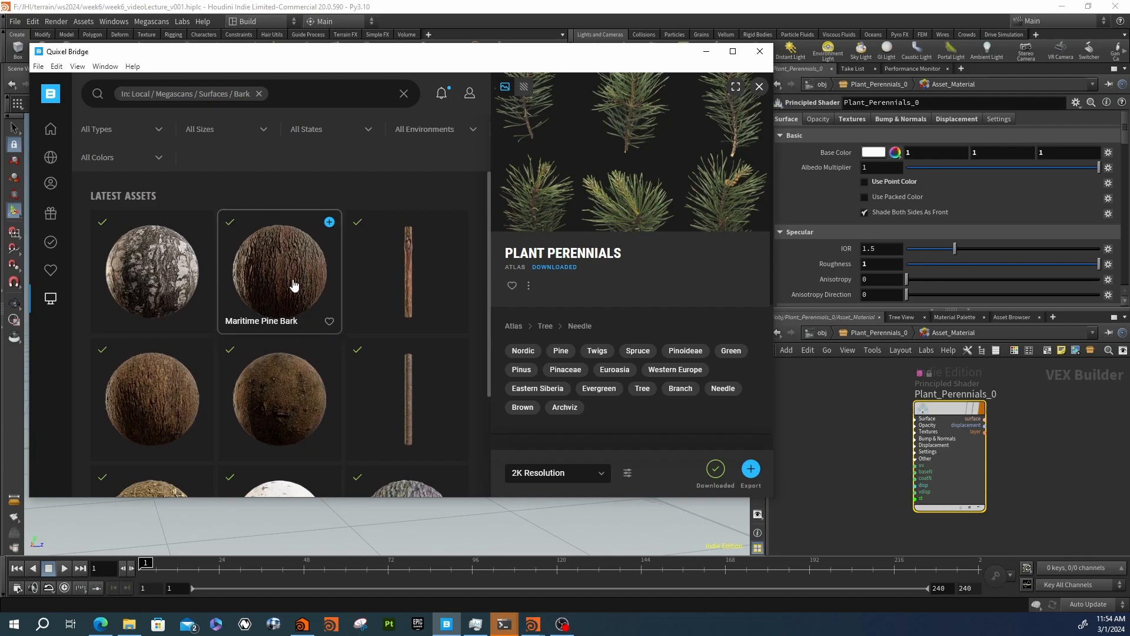
left_click(235, 292)
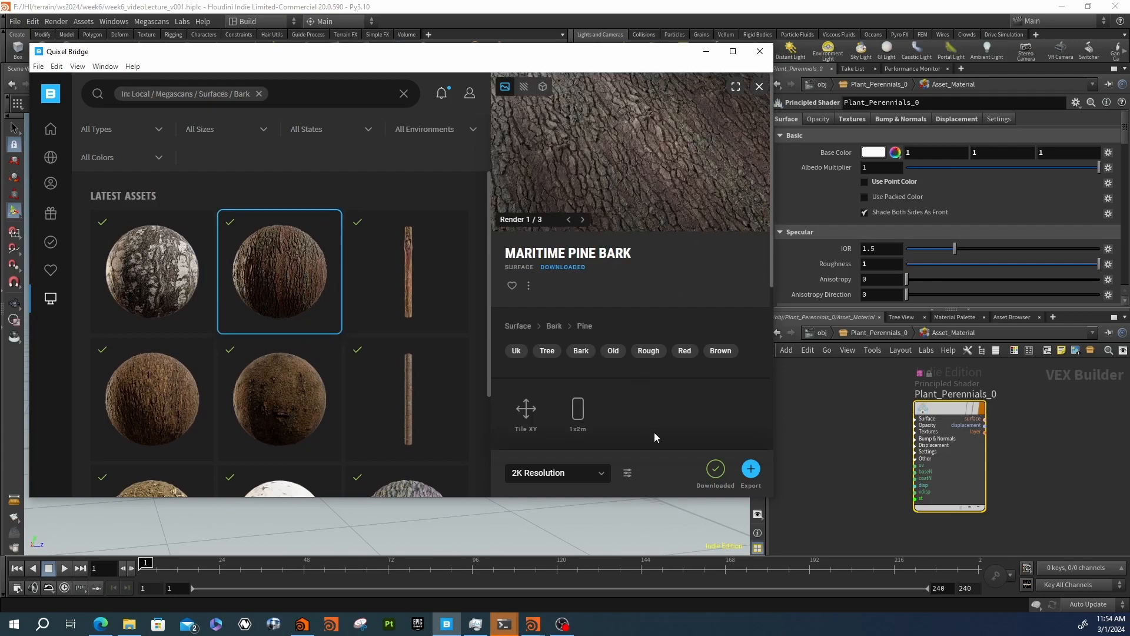
left_click(605, 473)
left_click(606, 473)
left_click(716, 469)
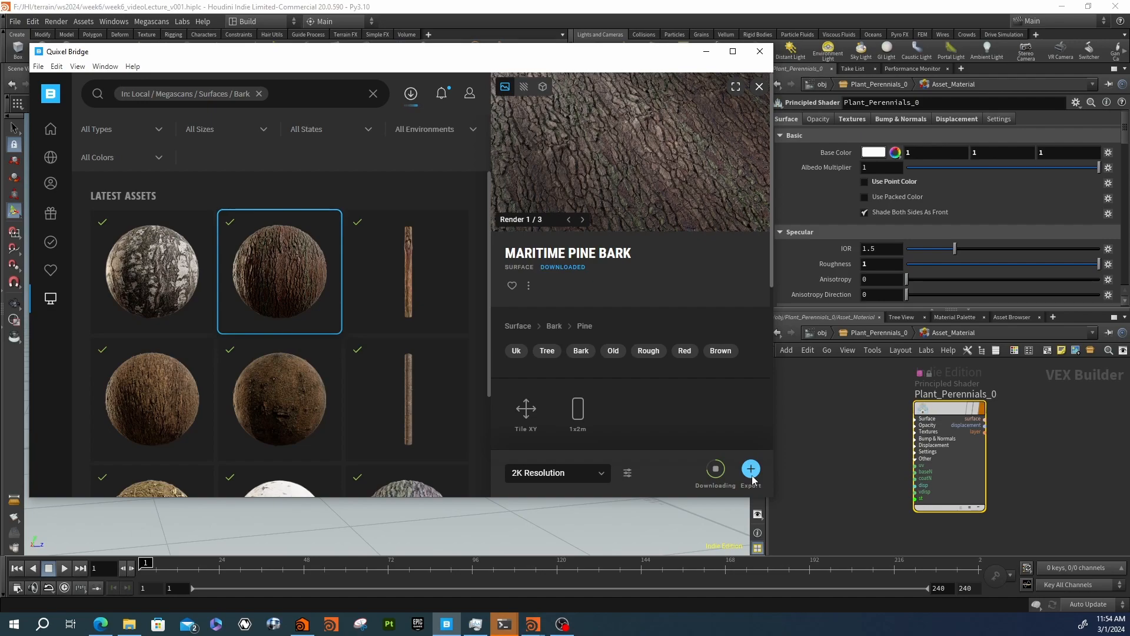
left_click(752, 477)
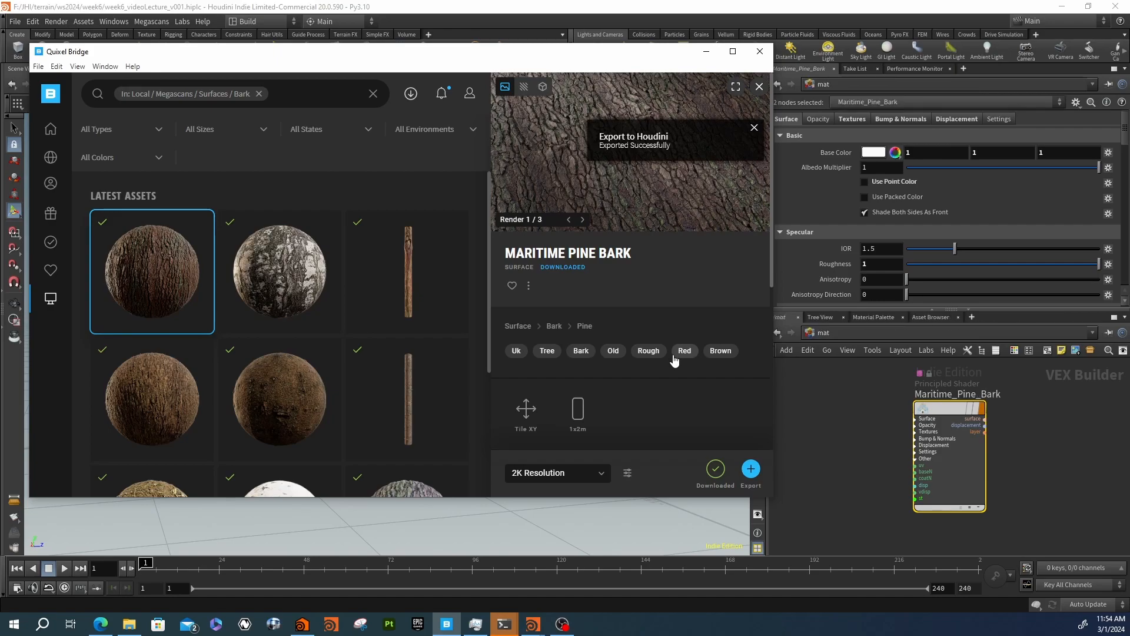
Switch to Houdini, go from the mat network to obj and enter the Plant_Perennials_0 subnetwork
left_click(874, 419)
mouse_move(957, 409)
left_click_drag(957, 408, 926, 405)
left_click(846, 333)
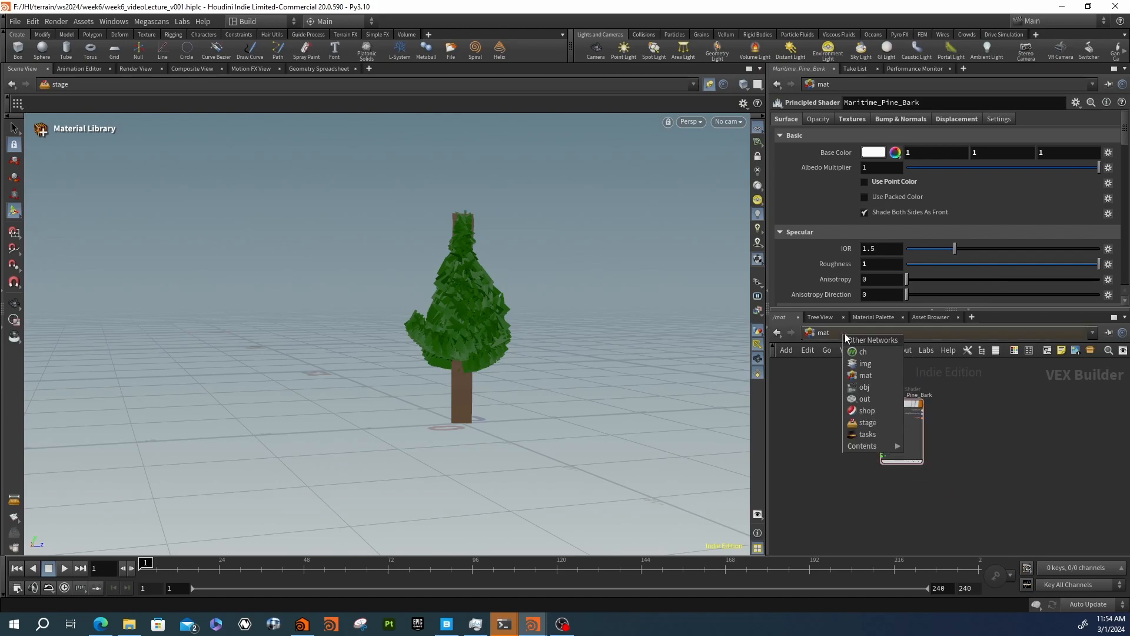
left_click(871, 387)
left_click_drag(939, 447, 984, 432)
scroll(984, 432, "up", 5)
double_click(984, 432)
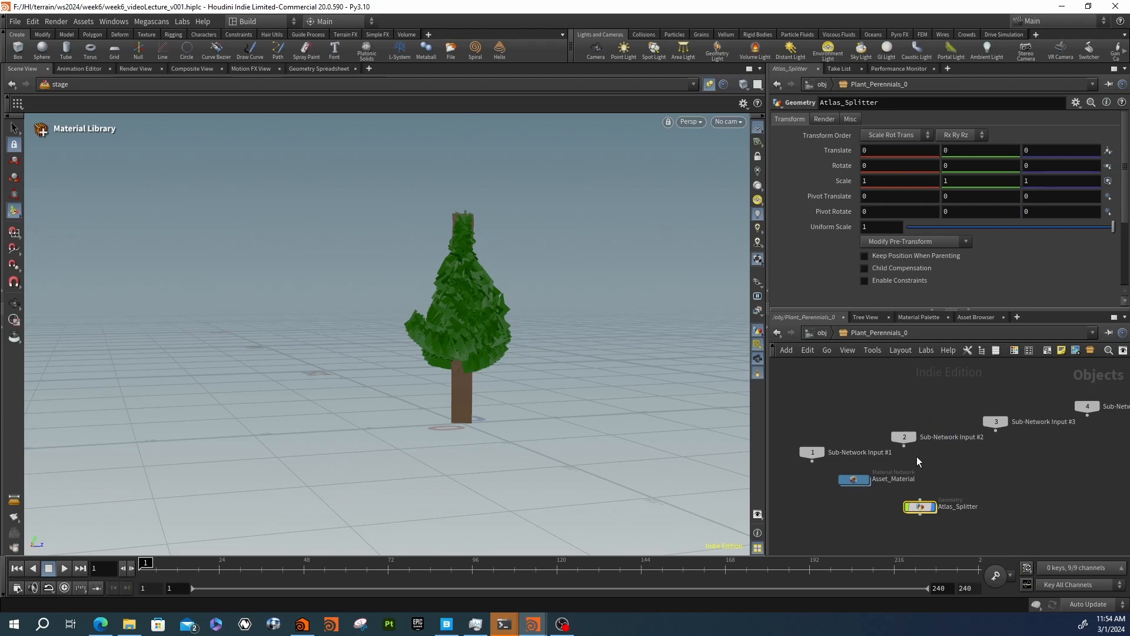
Place Atlas_Splitter beside Asset_Material, enter it and select the quixel_atlas_splitter1 node
left_click(941, 525)
left_click_drag(940, 525, 983, 474)
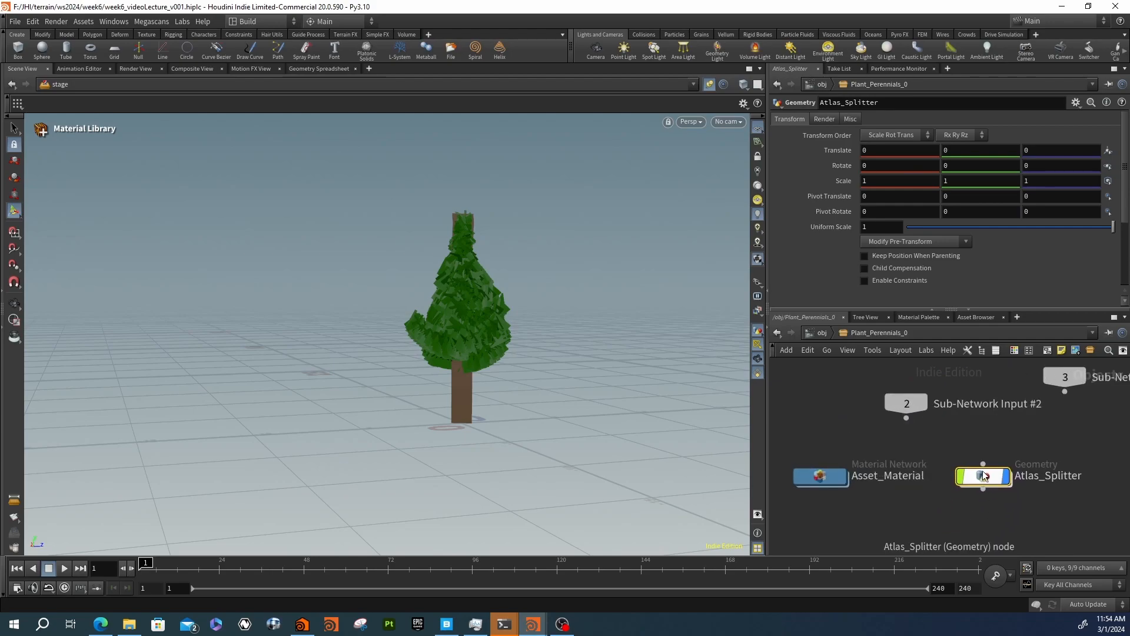
double_click(987, 476)
scroll(988, 480, "up", 6)
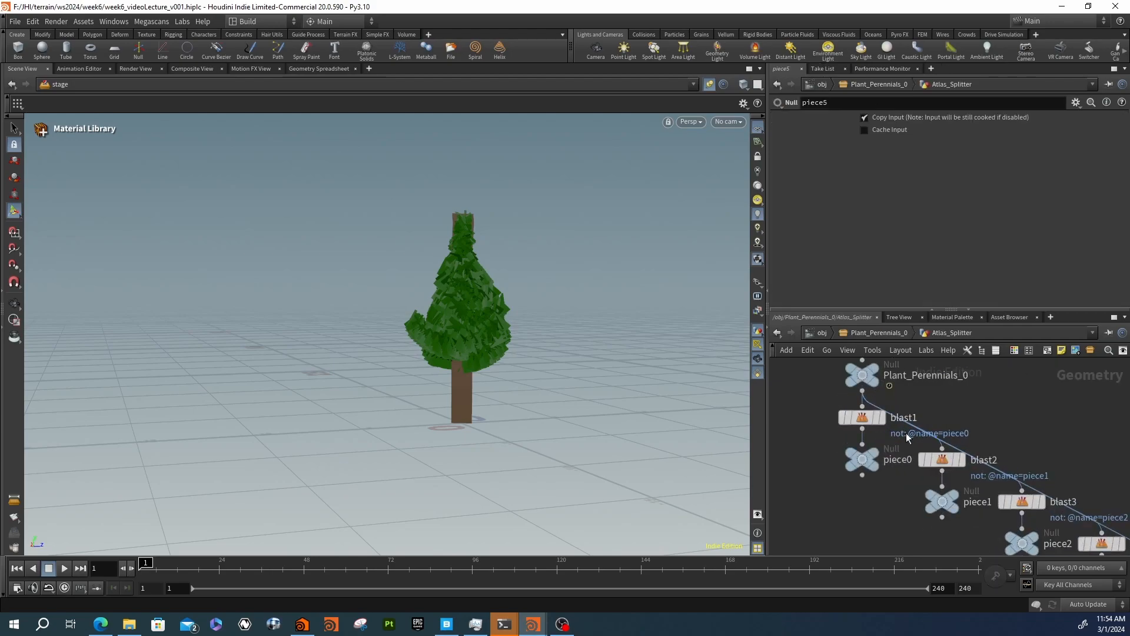
middle_click_drag(887, 377, 882, 447)
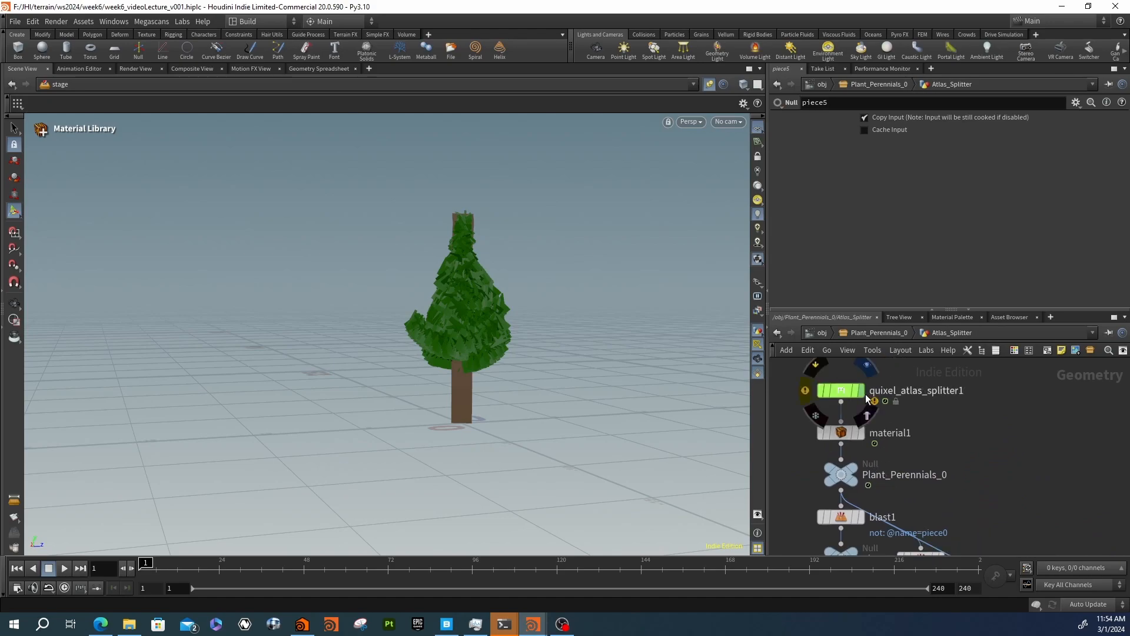
left_click(847, 391)
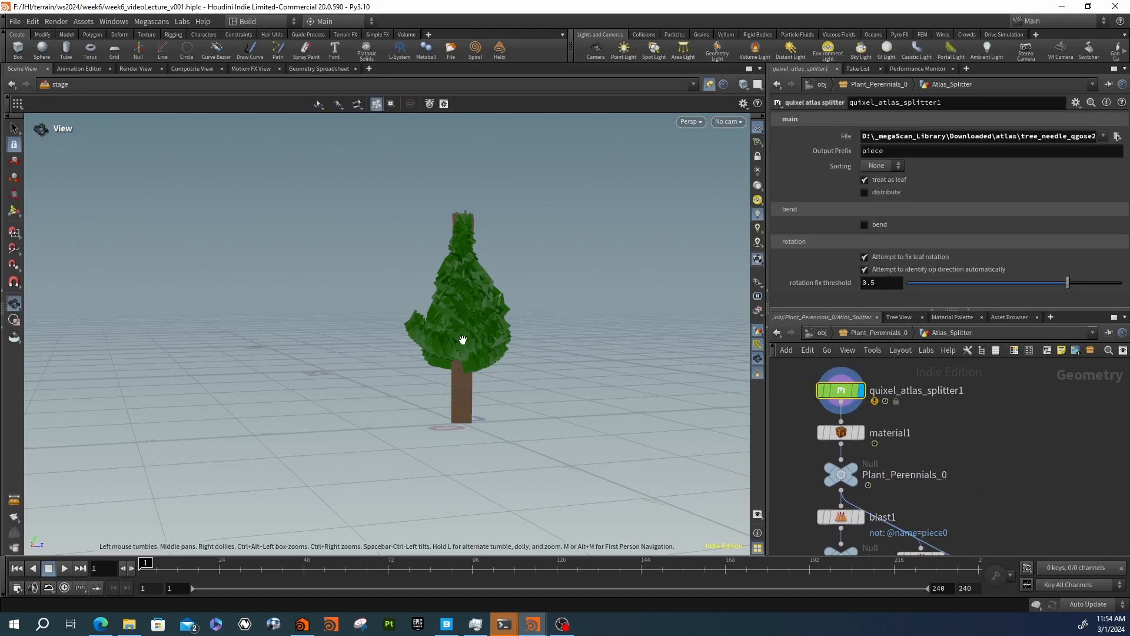
Make the viewport follow the Atlas_Splitter network, hide other objects and view the framed atlas geometry from above
key("space+g")
left_click(707, 86)
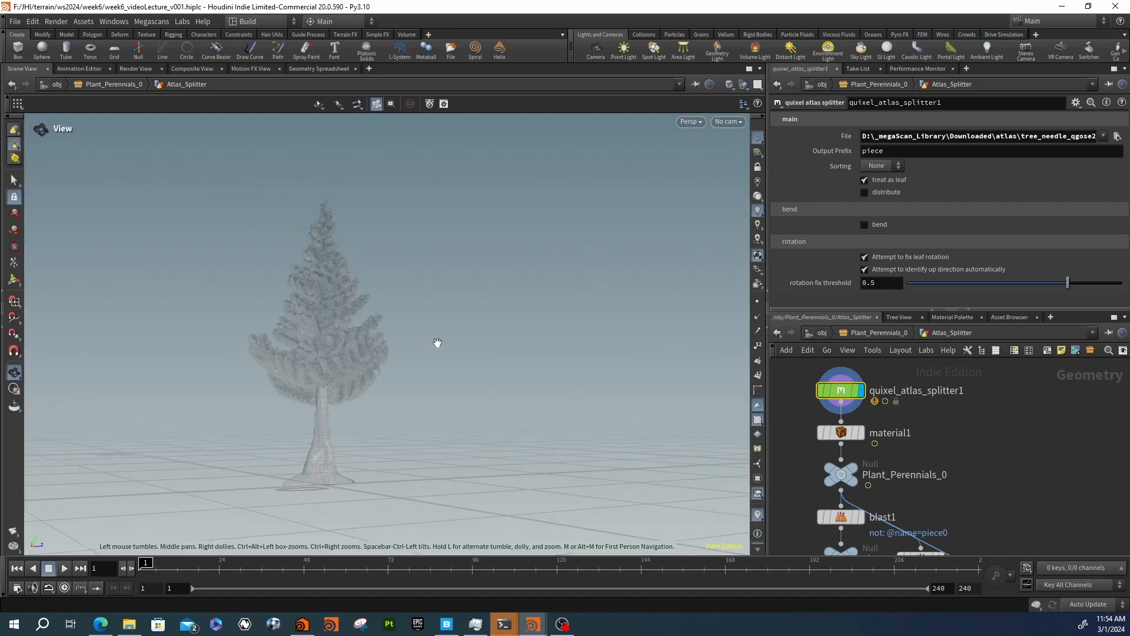
key("space+g")
left_click(745, 87)
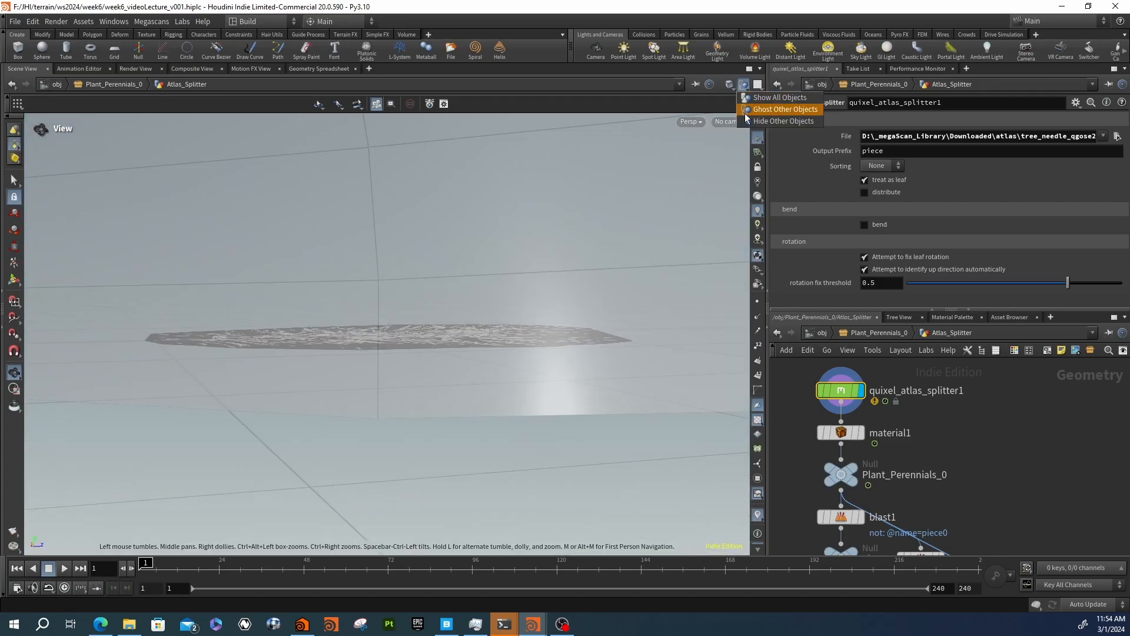
left_click(749, 122)
left_click_drag(539, 271, 609, 347)
left_click_drag(461, 402, 326, 451)
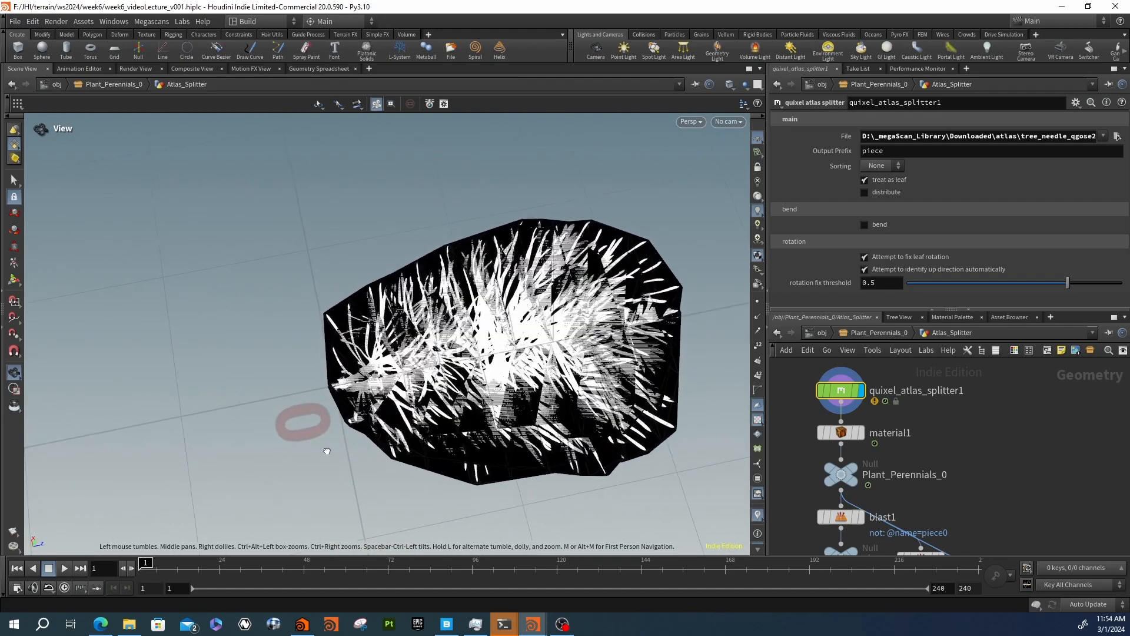
Display the split branch pieces one after another, from piece0 to piece5, and examine their cutout meshes
middle_click_drag(909, 500, 896, 425)
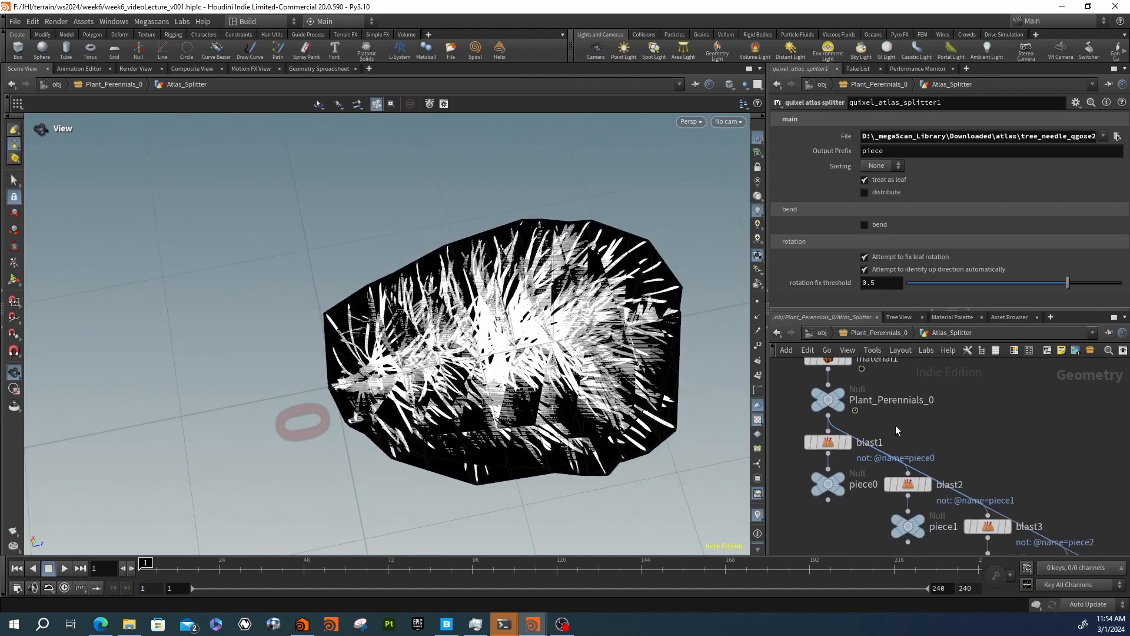
left_click(848, 443)
left_click(841, 479)
middle_click_drag(880, 510, 798, 450)
left_click(882, 479)
left_click(956, 452)
middle_click_drag(882, 494, 802, 447)
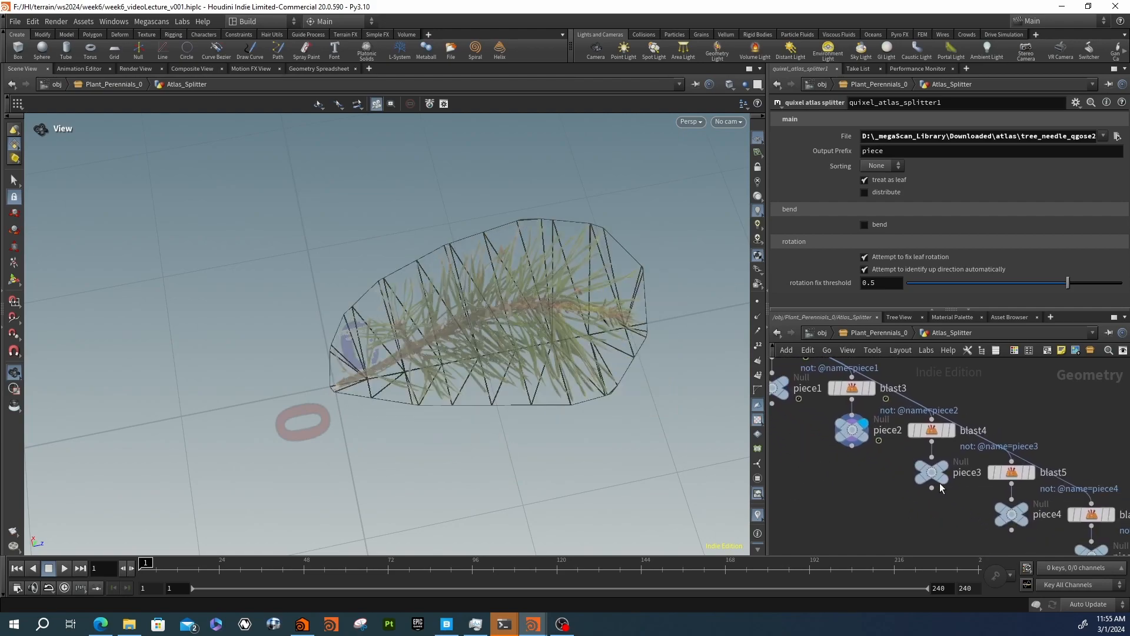
left_click(956, 448)
middle_click_drag(906, 507, 839, 458)
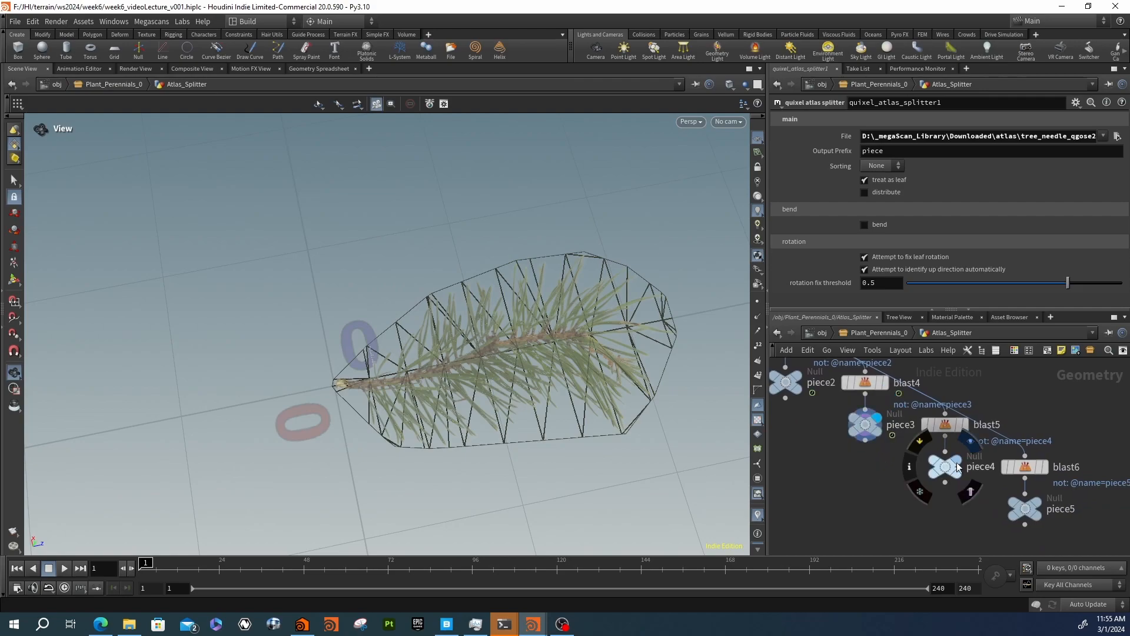
left_click(970, 441)
left_click(1039, 505)
left_click_drag(519, 330, 705, 478)
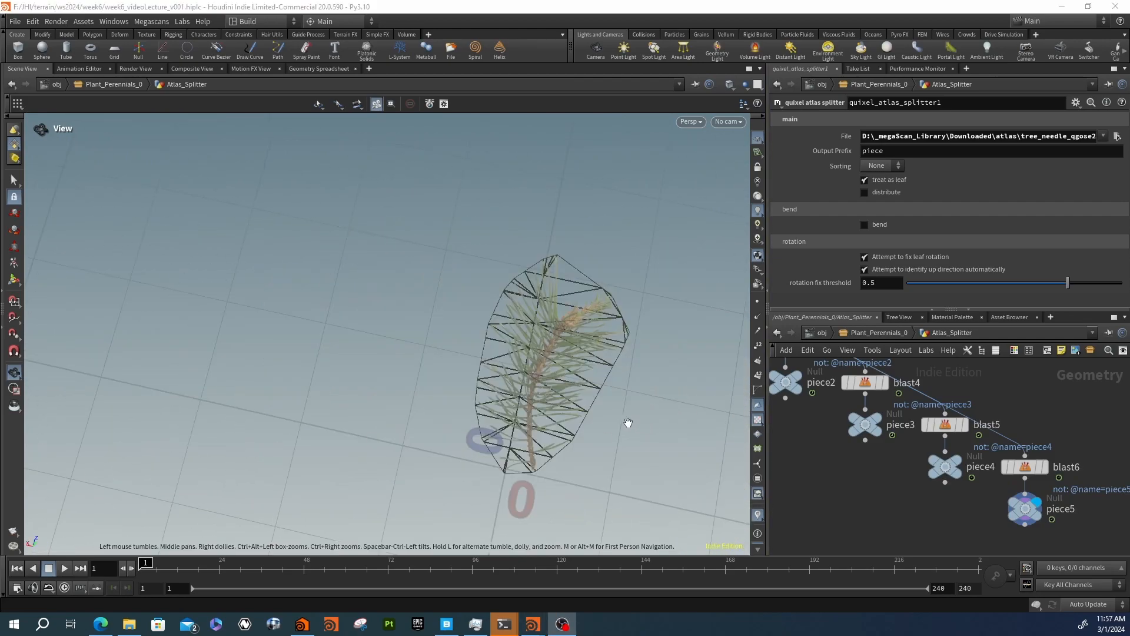
View the displayed piece5 mesh from above, and switch the viewport to the UV view to inspect its UV placement
left_click_drag(628, 421, 726, 418)
scroll(817, 461, "down", 5)
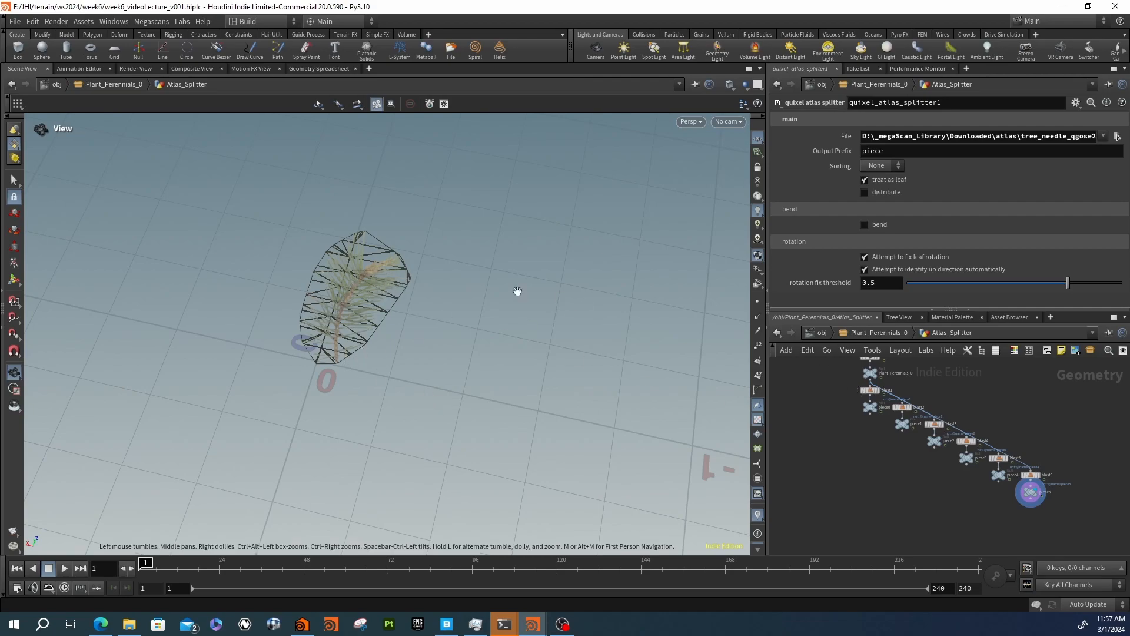
scroll(1042, 519, "up", 3)
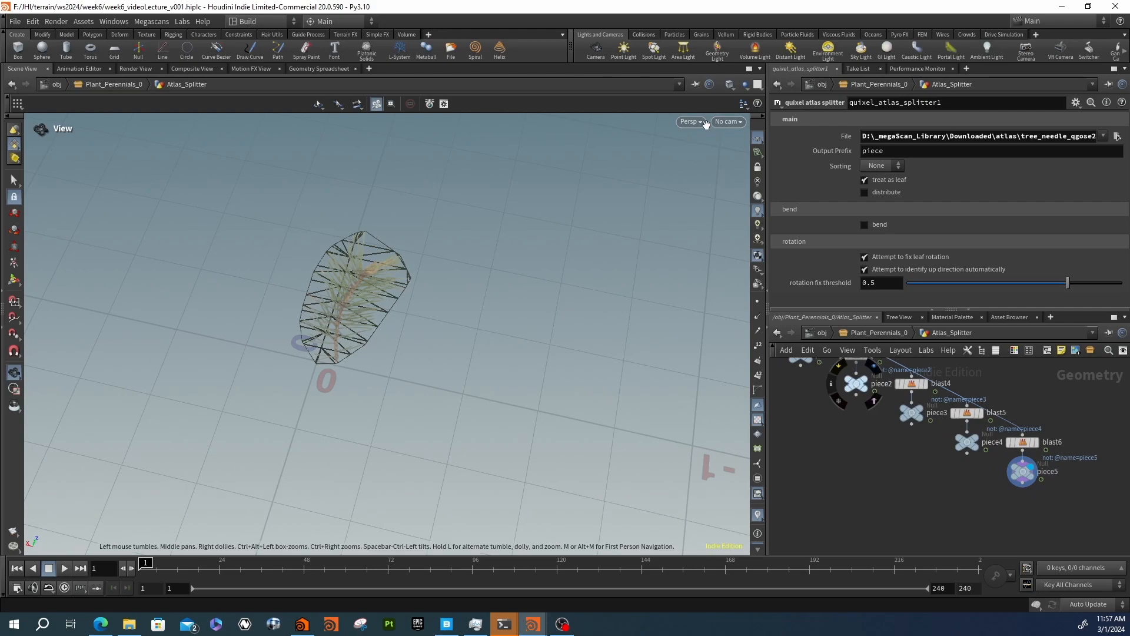
left_click(698, 123)
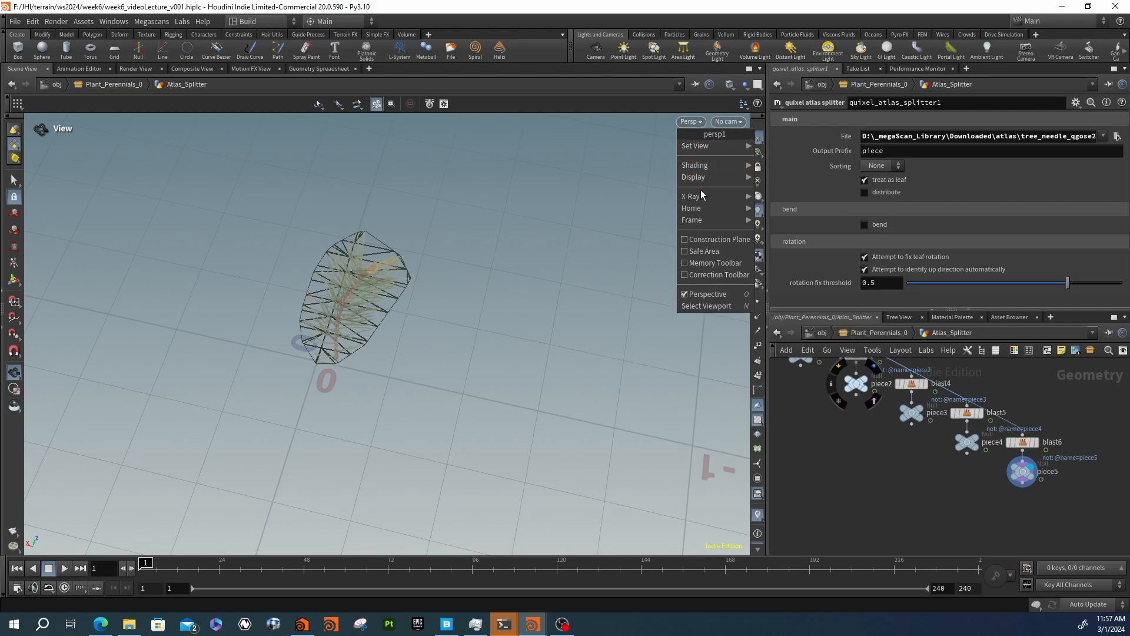
left_click(724, 122)
key("Escape")
left_click(692, 122)
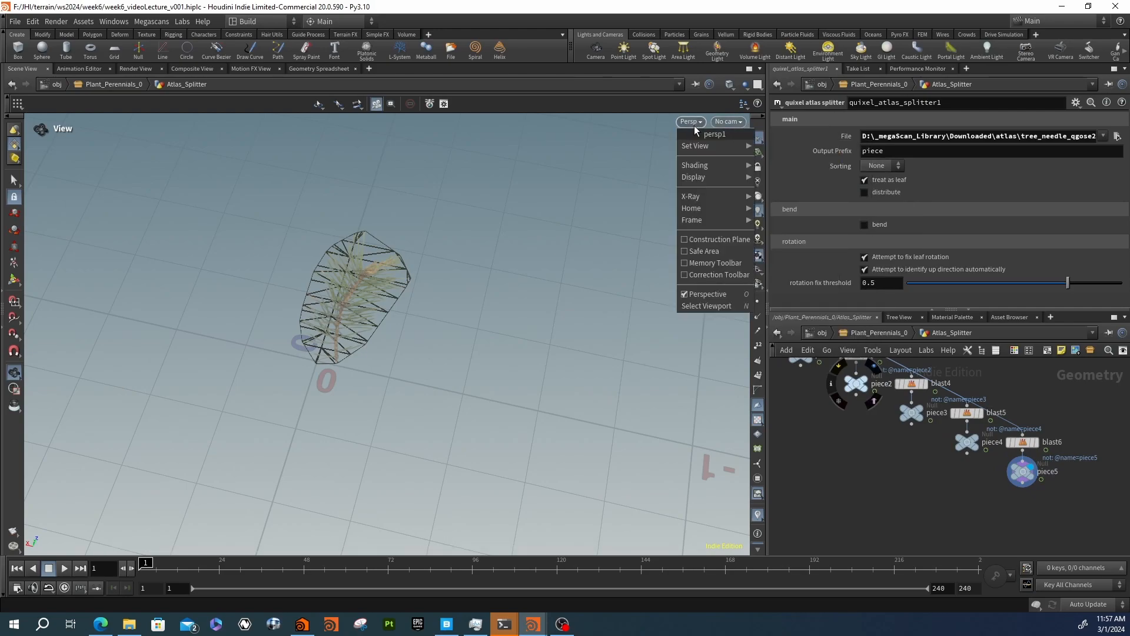
left_click(774, 195)
key("space+5")
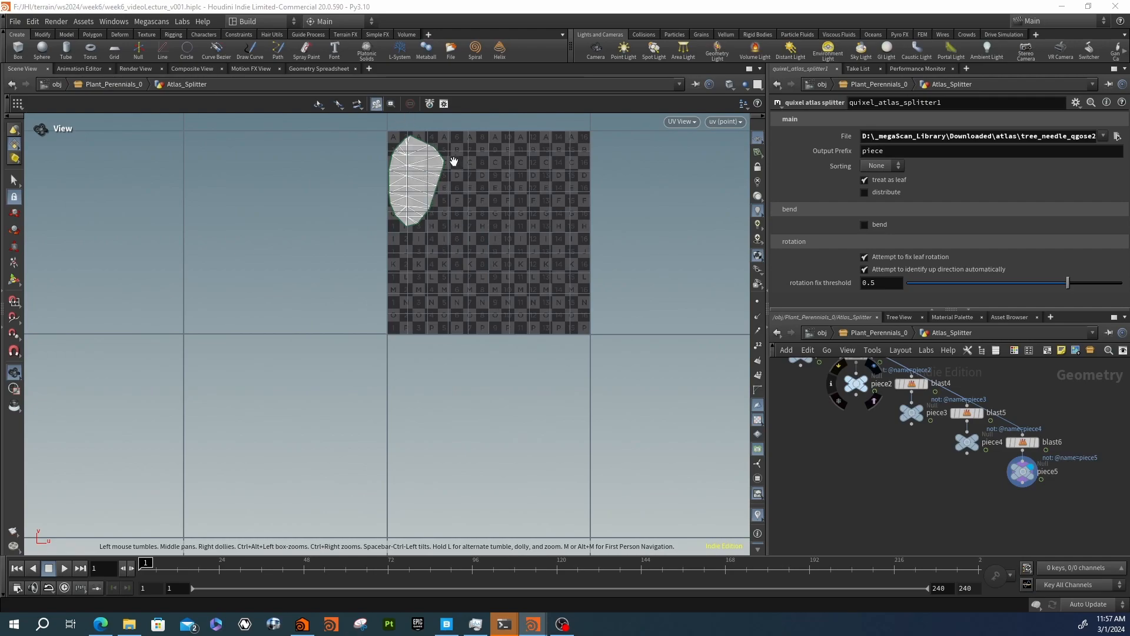
Display quixel_atlas_splitter1 to inspect the UV layout of all atlas pieces, and return the viewport to perspective
middle_click_drag(832, 419, 962, 596)
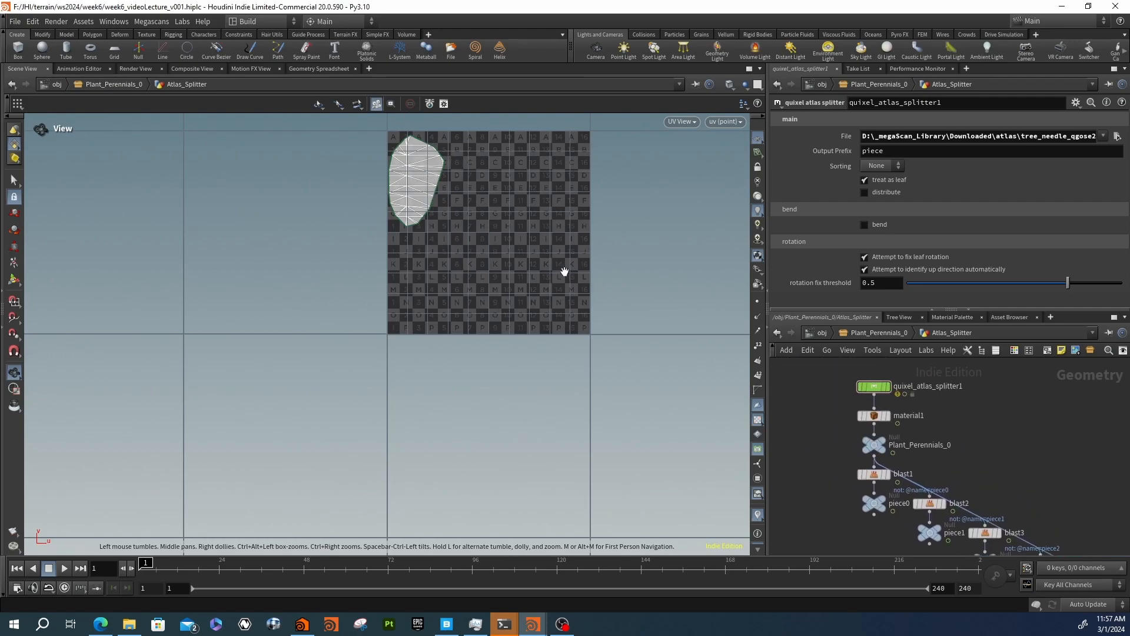
scroll(853, 377, "up", 3)
left_click_drag(812, 419, 912, 362)
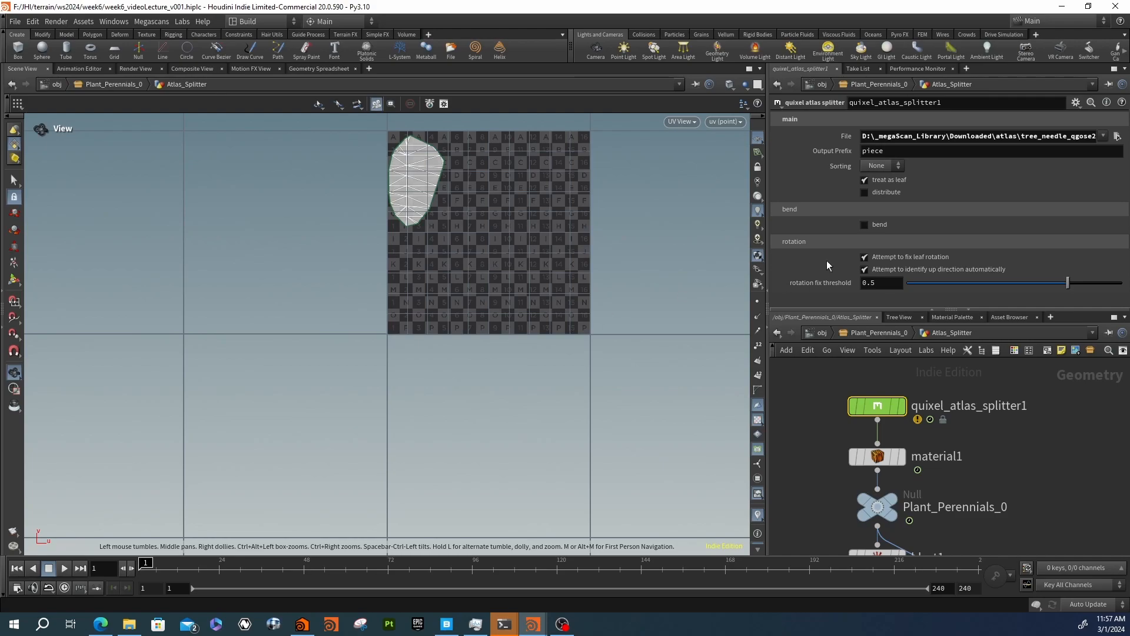
left_click(902, 408)
left_click(696, 121)
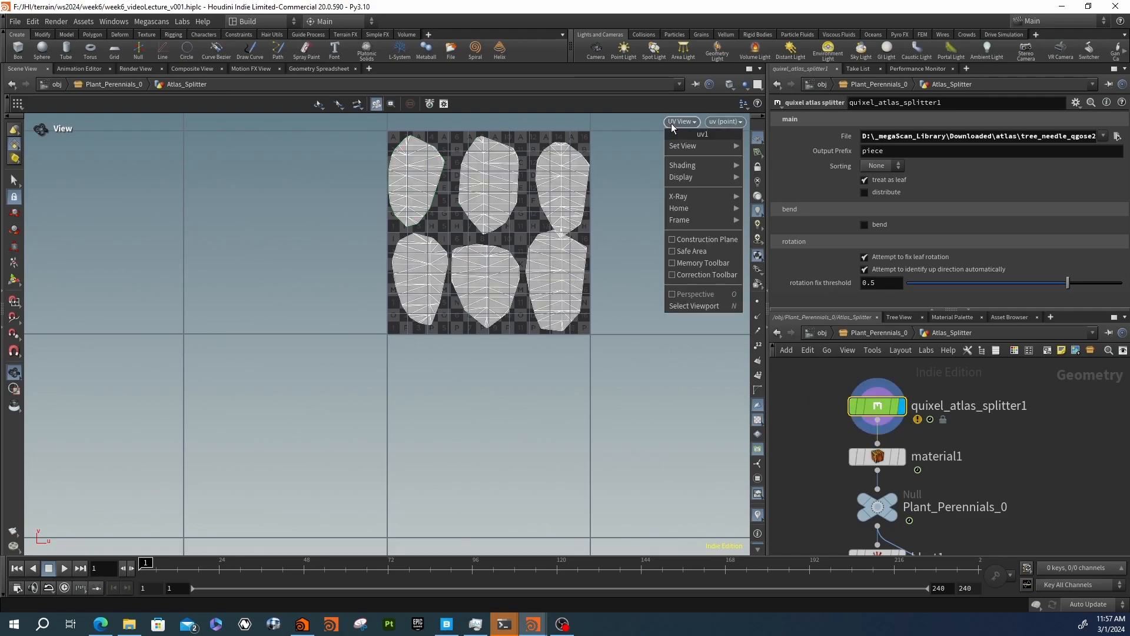
mouse_move(688, 146)
left_click(752, 146)
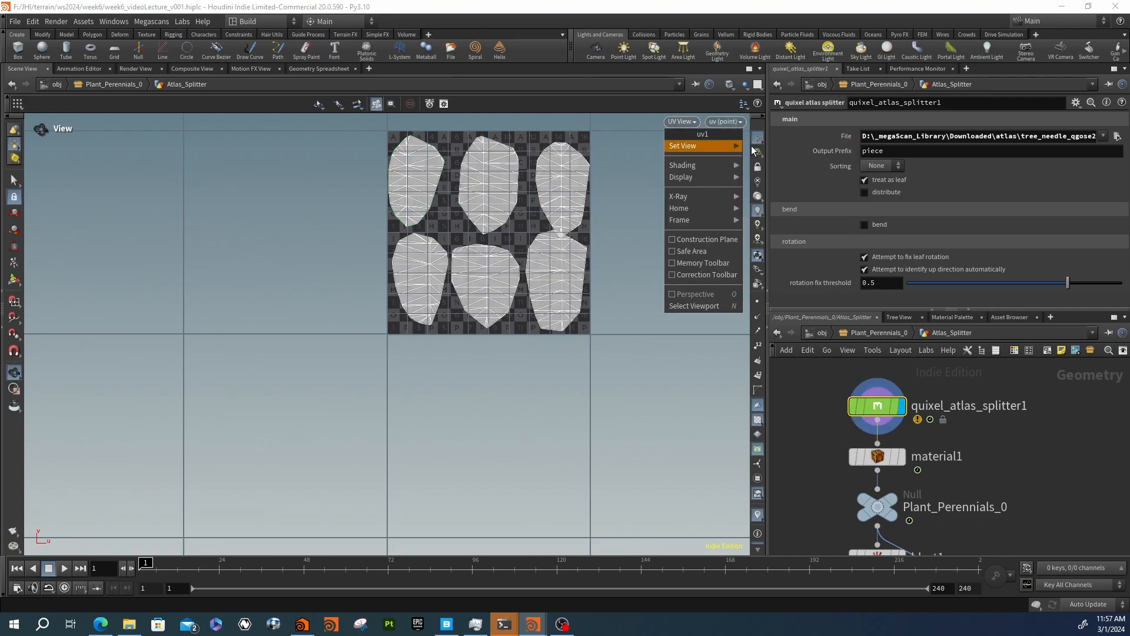
Try the Size and Age sorting options on the atlas splitter, and set Sorting back to None
left_click(875, 167)
left_click(872, 189)
left_click(879, 170)
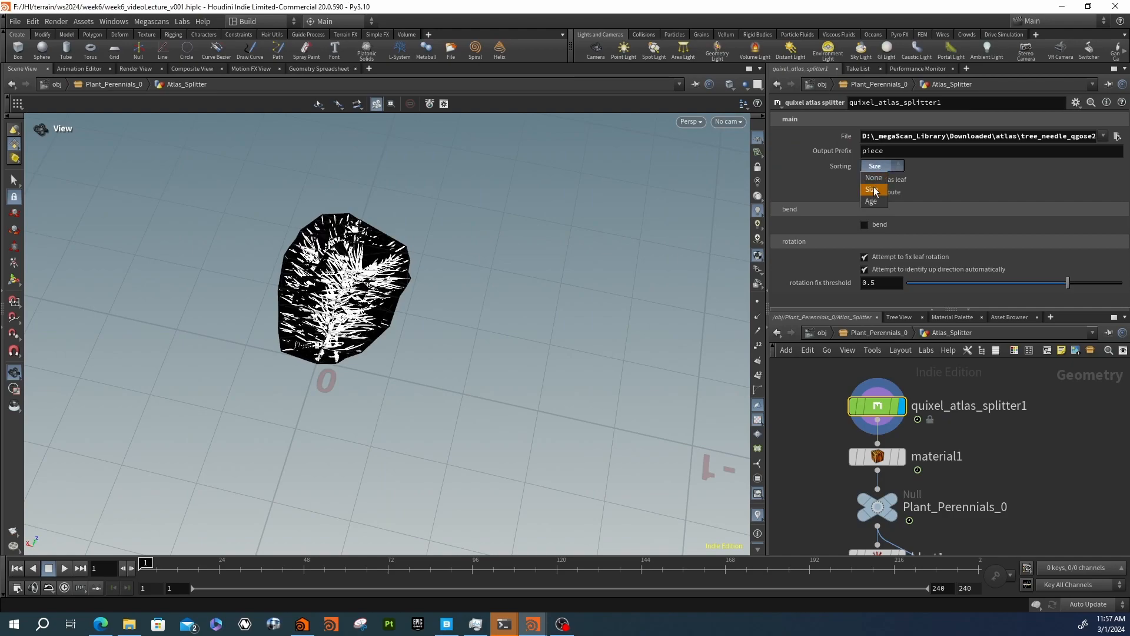
left_click(873, 201)
left_click(878, 167)
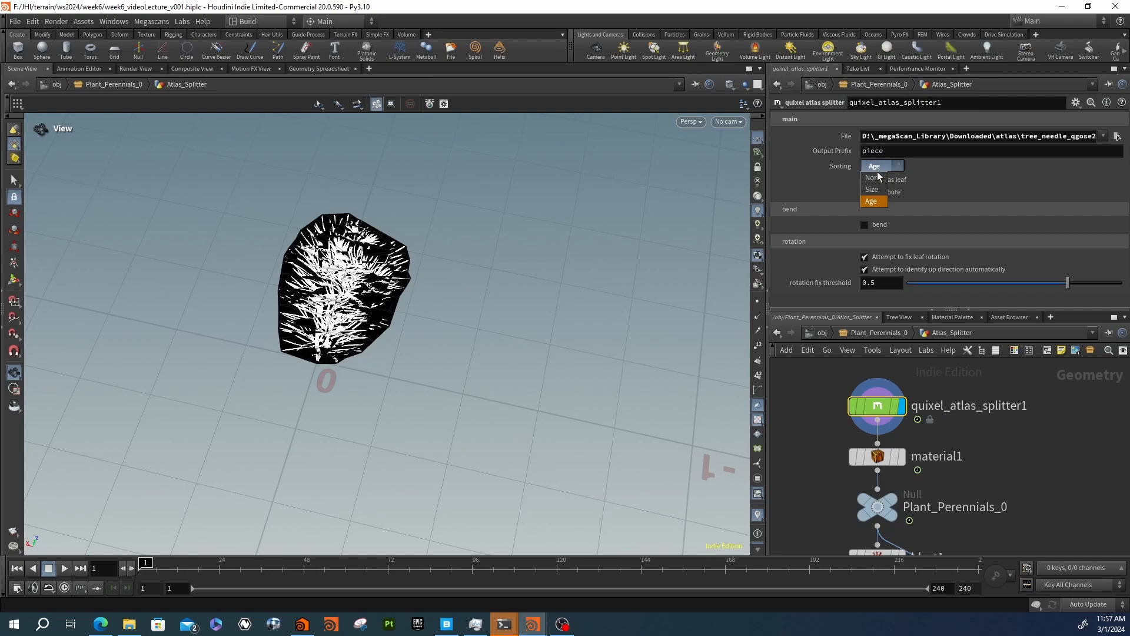
left_click(879, 182)
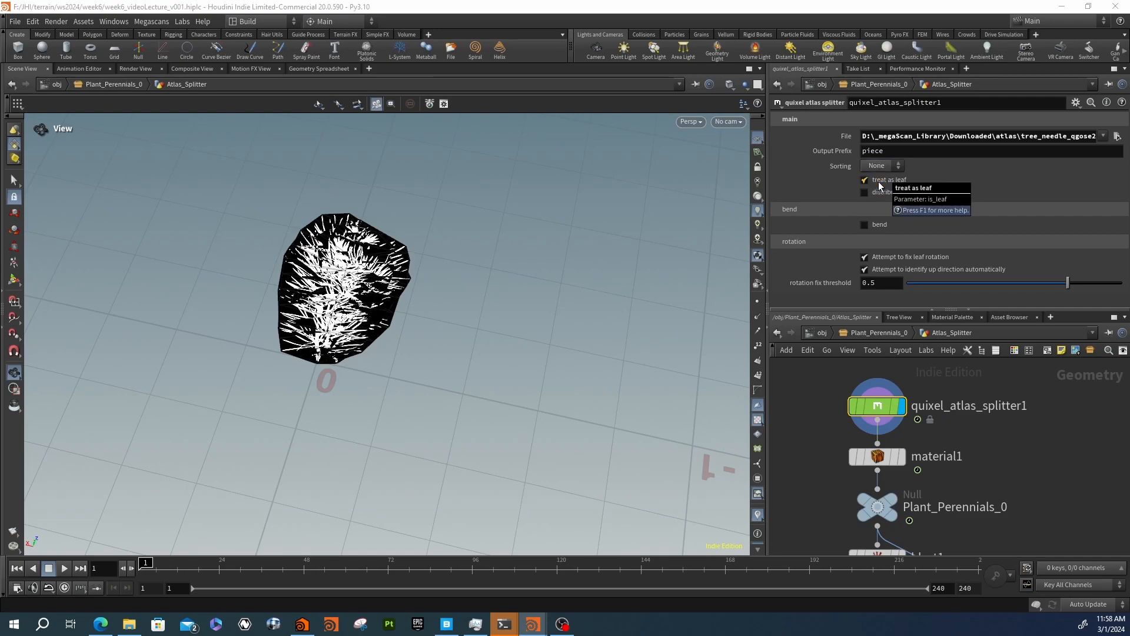
left_click(879, 166)
left_click(878, 166)
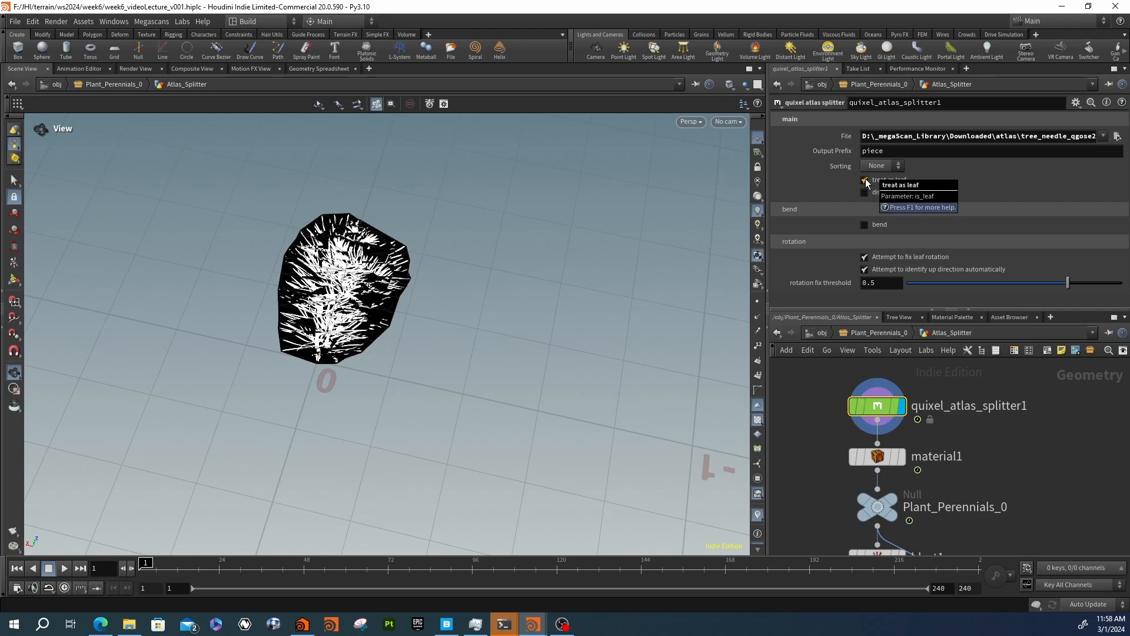
Try the splitter's distribute option to lay the branch pieces out side by side, and turn it off again
left_click(865, 180)
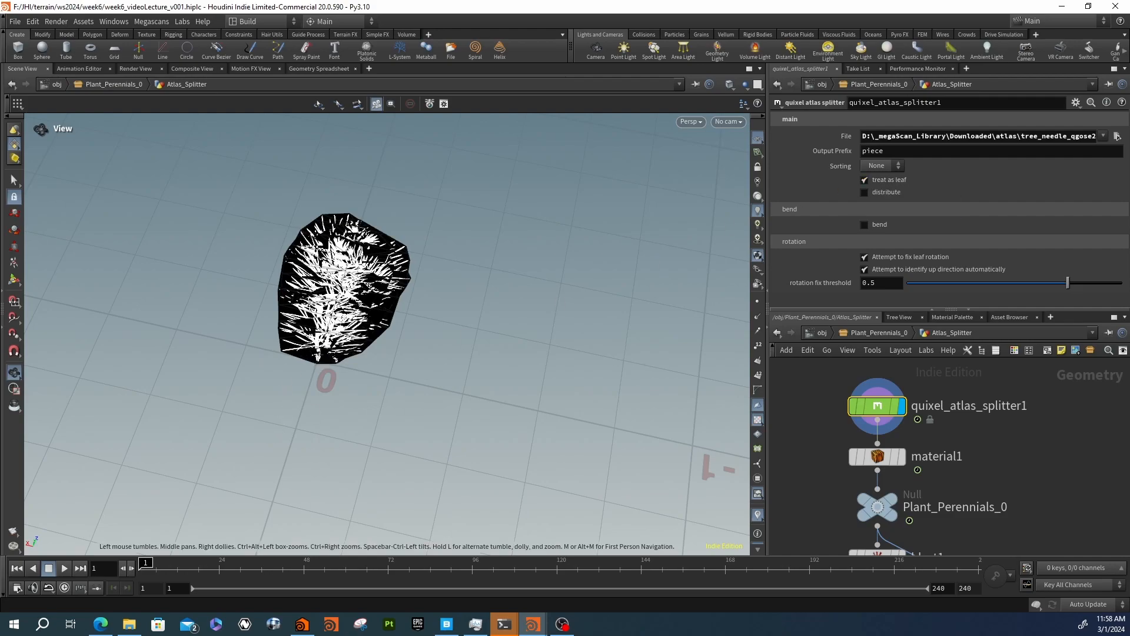
left_click(864, 192)
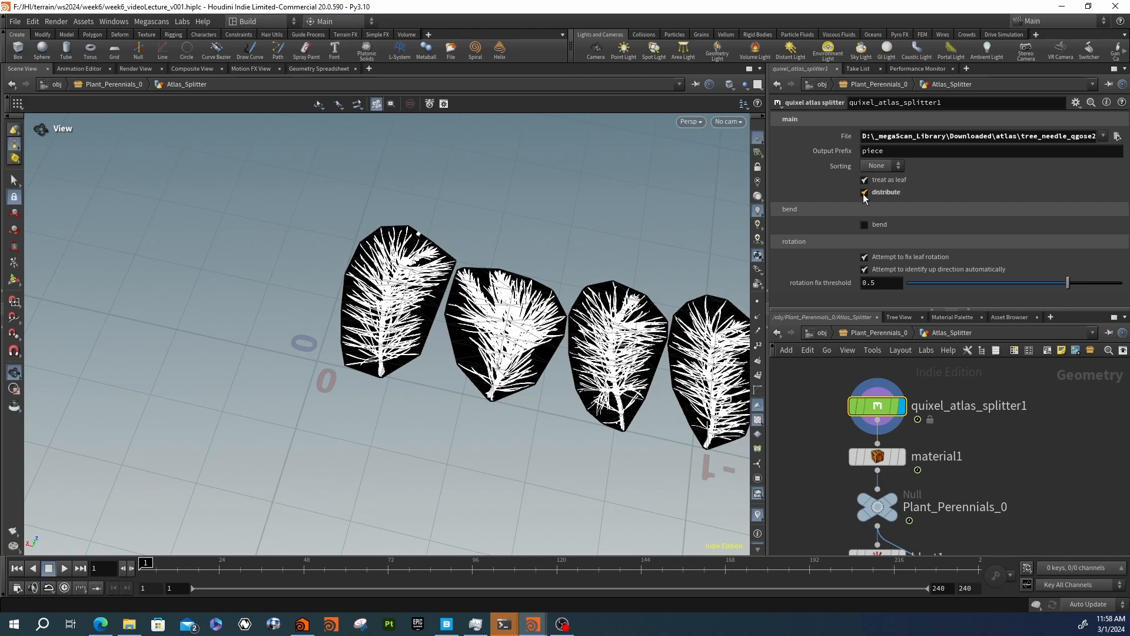
scroll(339, 296, "down", 5)
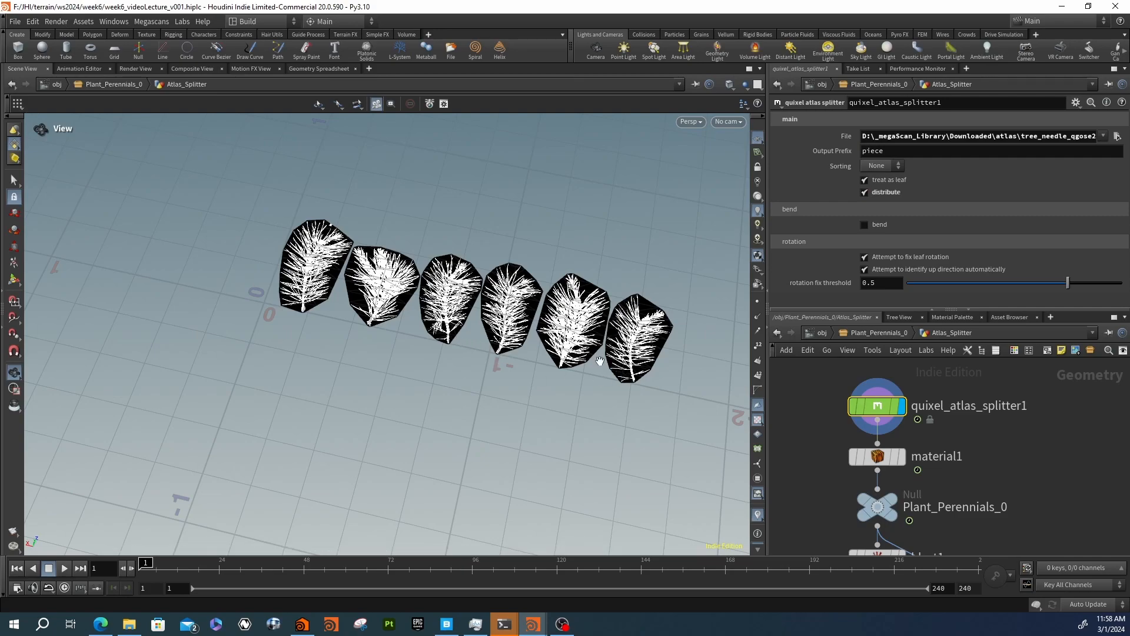
left_click(864, 192)
Try the splitter's bend option, check the branch piece from a low angle, and turn bend off again
left_click(864, 225)
left_click_drag(383, 235, 487, 308)
left_click(864, 224)
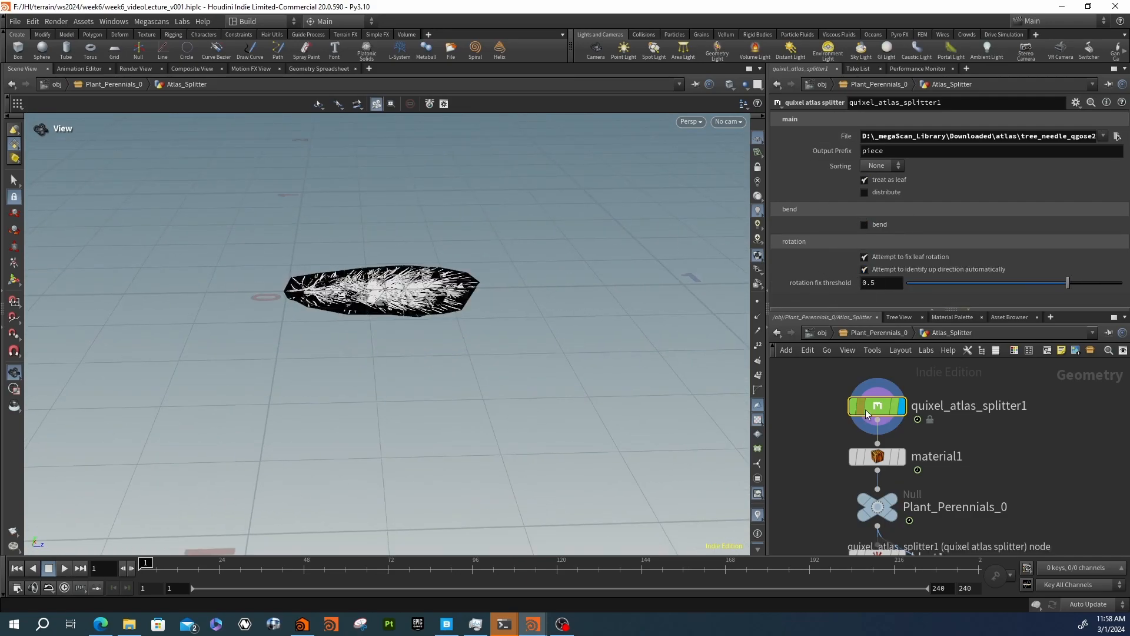
Add a Merge node below the piece0 to piece5 null nodes in the Atlas_Splitter network
middle_click_drag(951, 469, 919, 396)
scroll(915, 393, "down", 5)
middle_click_drag(904, 500, 878, 434)
scroll(878, 435, "down", 2)
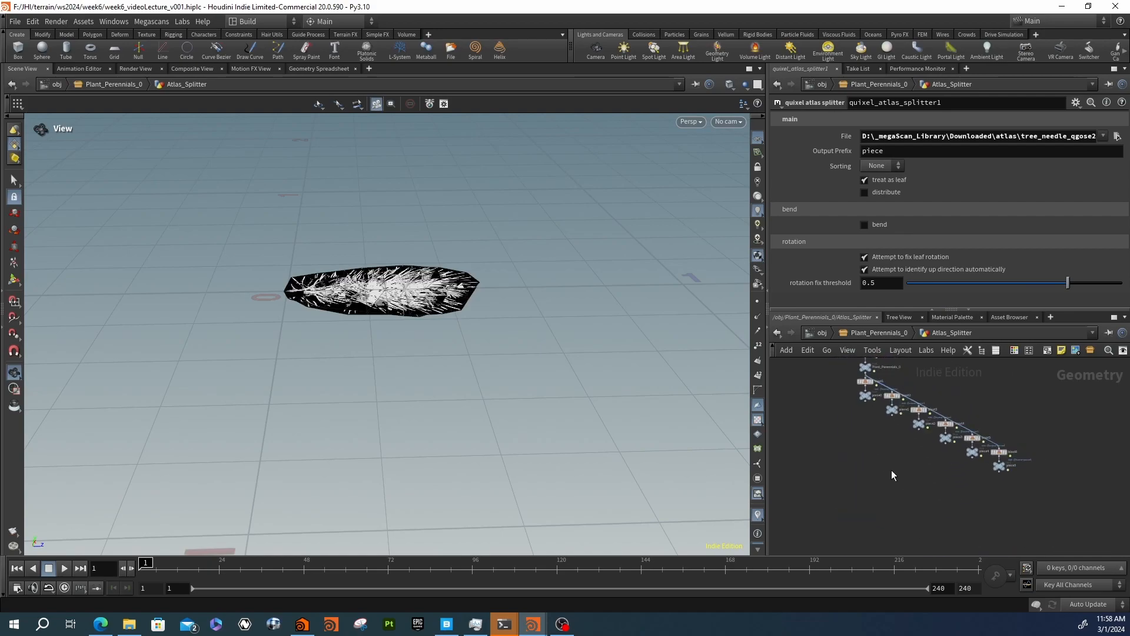
key("Tab")
type("merge")
key("Return")
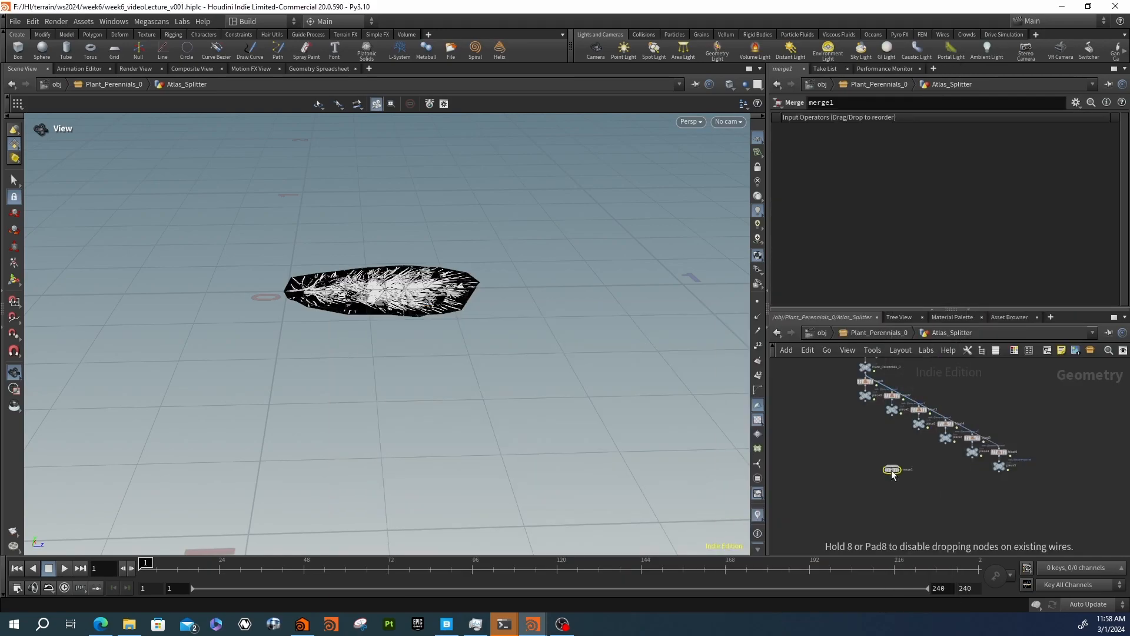
Wire the null nodes piece0 through piece5 into the merge1 node
scroll(892, 474, "up", 3)
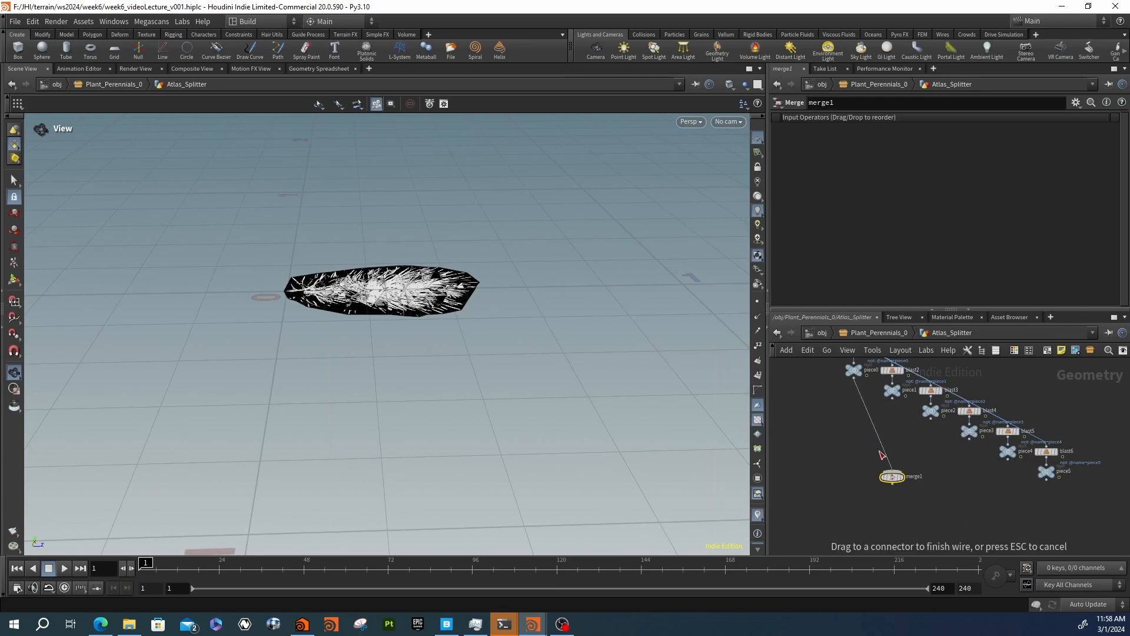
left_click_drag(884, 406, 886, 413)
left_click(853, 392)
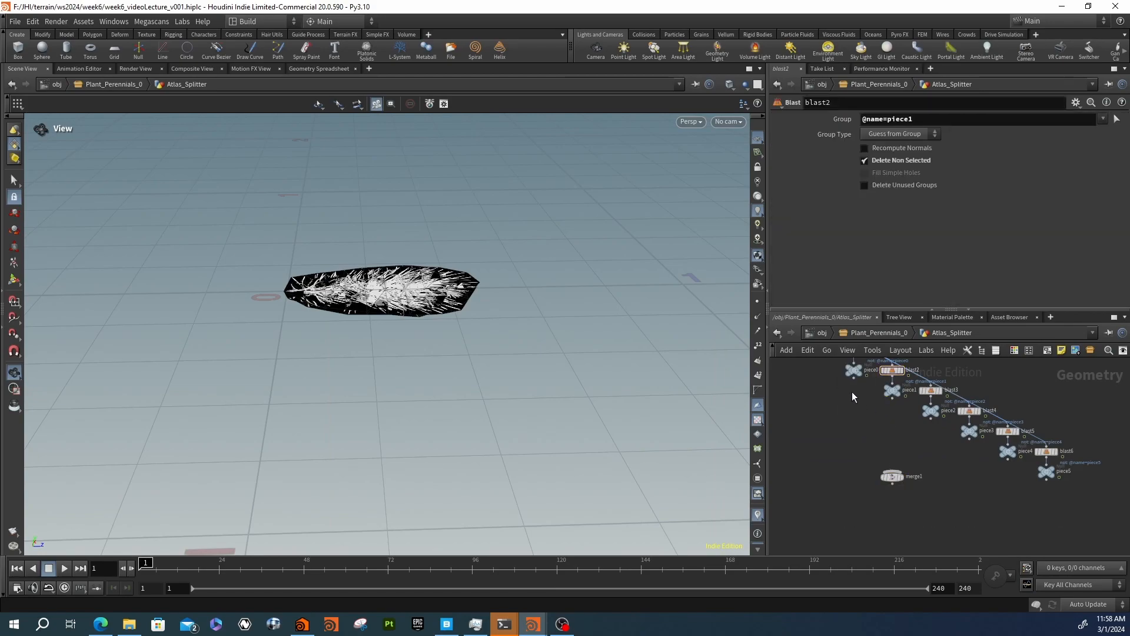
left_click(854, 370)
left_click(892, 391)
left_click(931, 410)
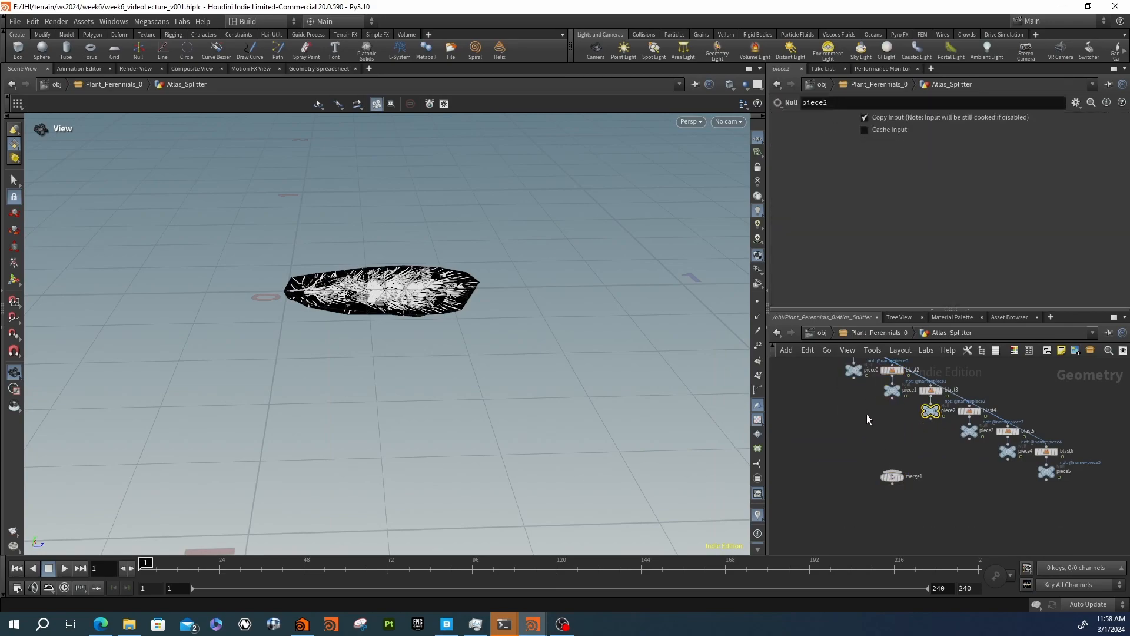
left_click_drag(845, 398, 903, 389)
left_click_drag(912, 427, 940, 413, "shift")
left_click_drag(954, 448, 1018, 453, "shift")
left_click(1041, 485, "shift")
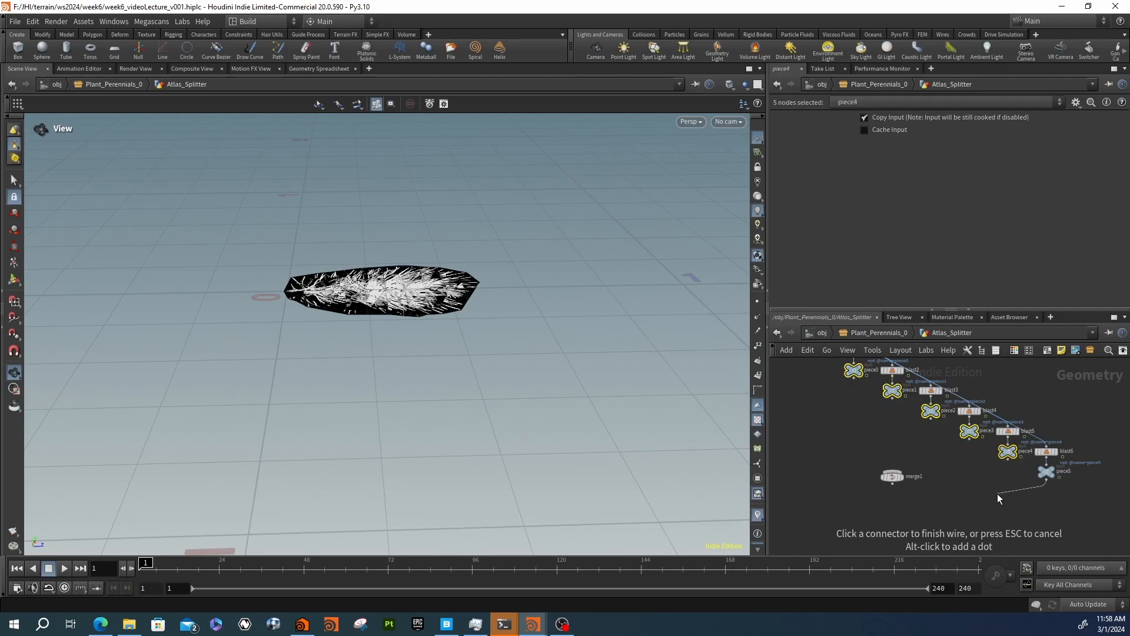
key("Escape")
left_click_drag(1016, 496, 887, 494, "shift")
Add an Output node below merge1
left_click(896, 512)
key("Tab")
type("out")
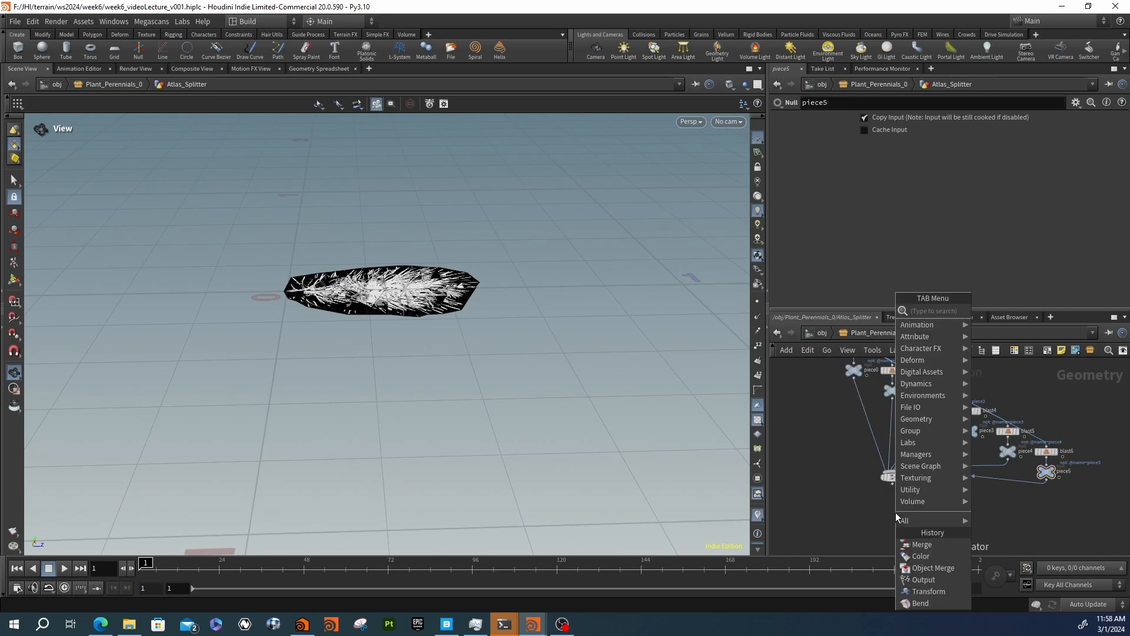
Add an Output node below merge1 and feed it from the merge
key("Return")
left_click(896, 512)
scroll(895, 511, "up", 4)
left_click_drag(900, 505, 893, 457)
Rename the Output node as OUT_ALL and align it under merge1
double_click(943, 513)
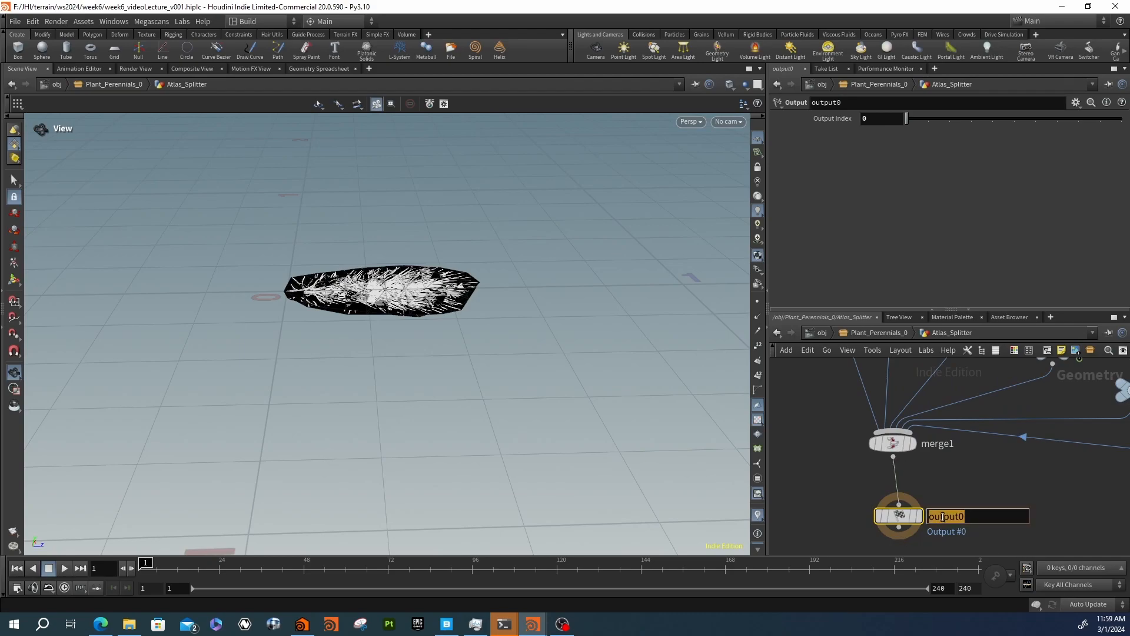
type("mer")
key("BackSpace")
key("BackSpace")
key("BackSpace")
type("spl")
key("BackSpace")
key("BackSpace")
key("BackSpace")
type("OUT_ALL")
key("Return")
left_click_drag(904, 516, 899, 518)
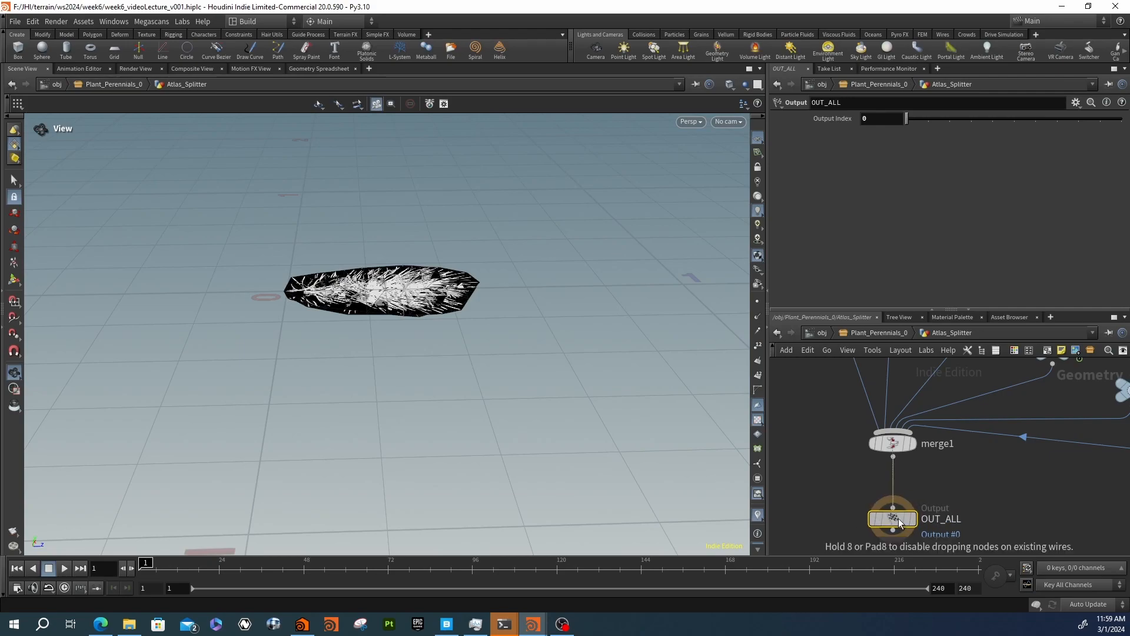
Open the fir geometry network and move the tree_simple_leaf1 node aside from the grid1 leaf chain
left_click(827, 333)
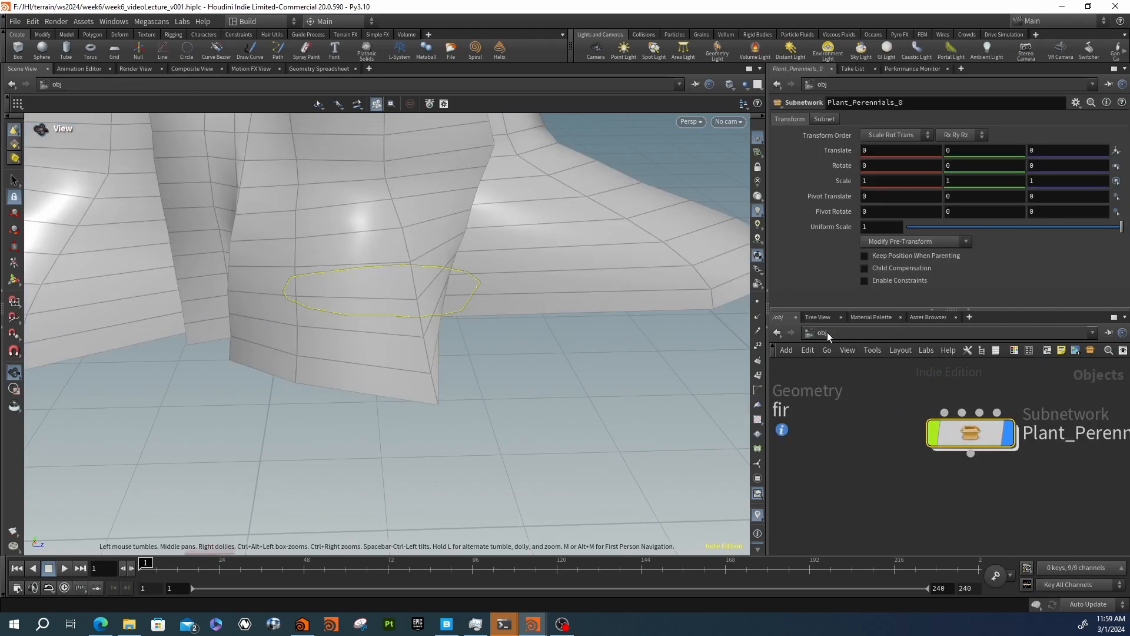
double_click(909, 438)
scroll(966, 428, "down", 5)
middle_click_drag(975, 412, 942, 488)
scroll(956, 461, "up", 4)
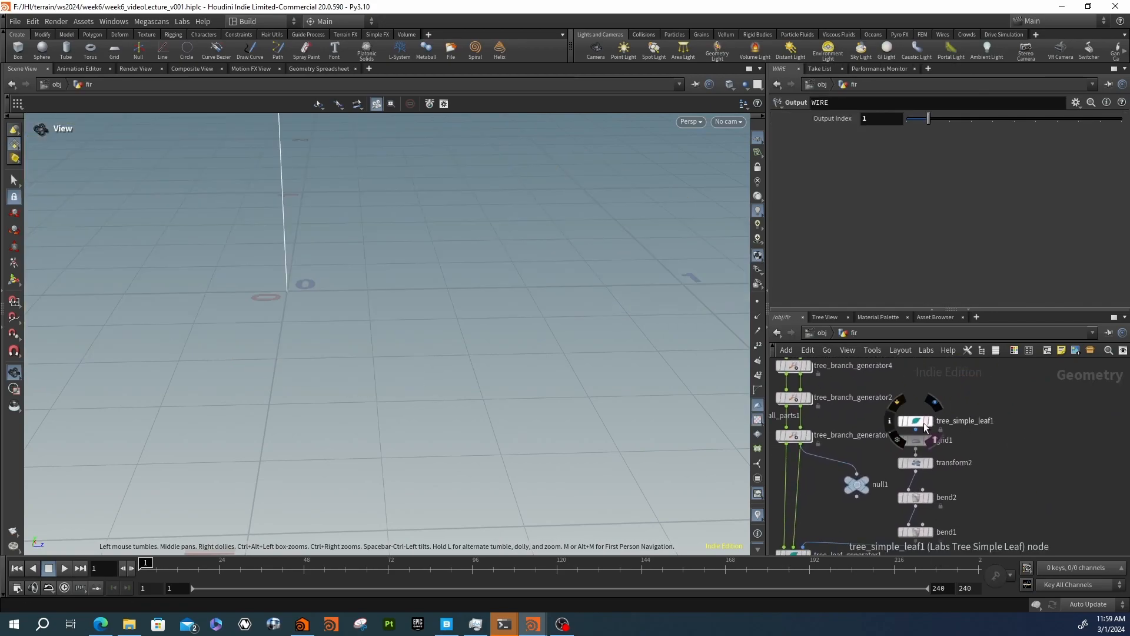
left_click_drag(925, 423, 1042, 399)
middle_click_drag(968, 469, 970, 435)
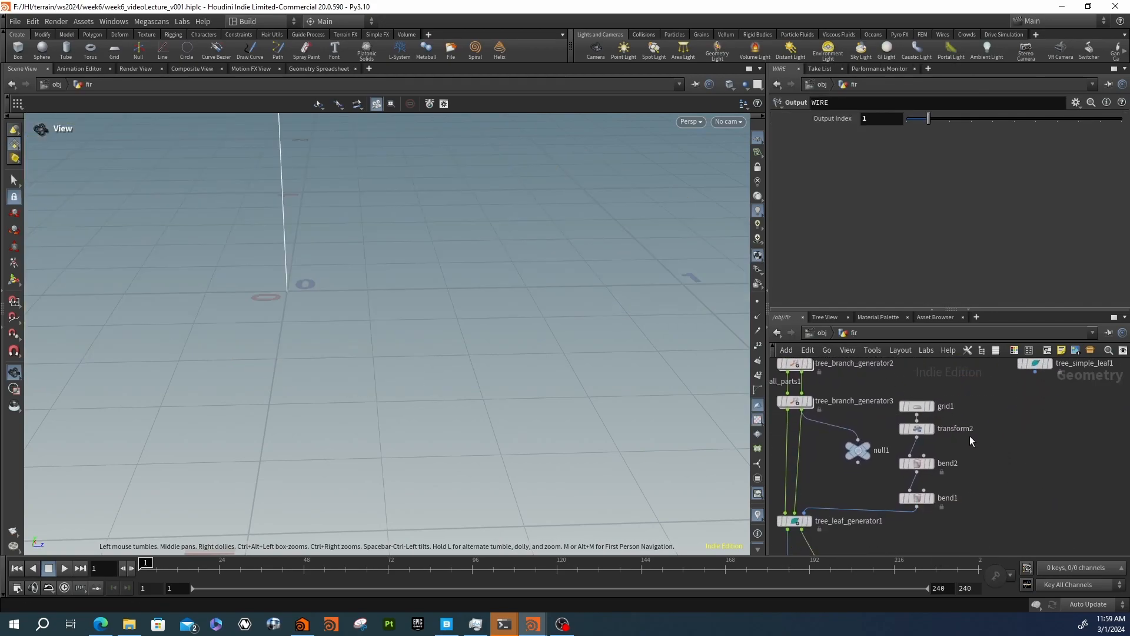
Display the bent grid leaf from bend1 and examine its shape
left_click(930, 428)
left_click(932, 498)
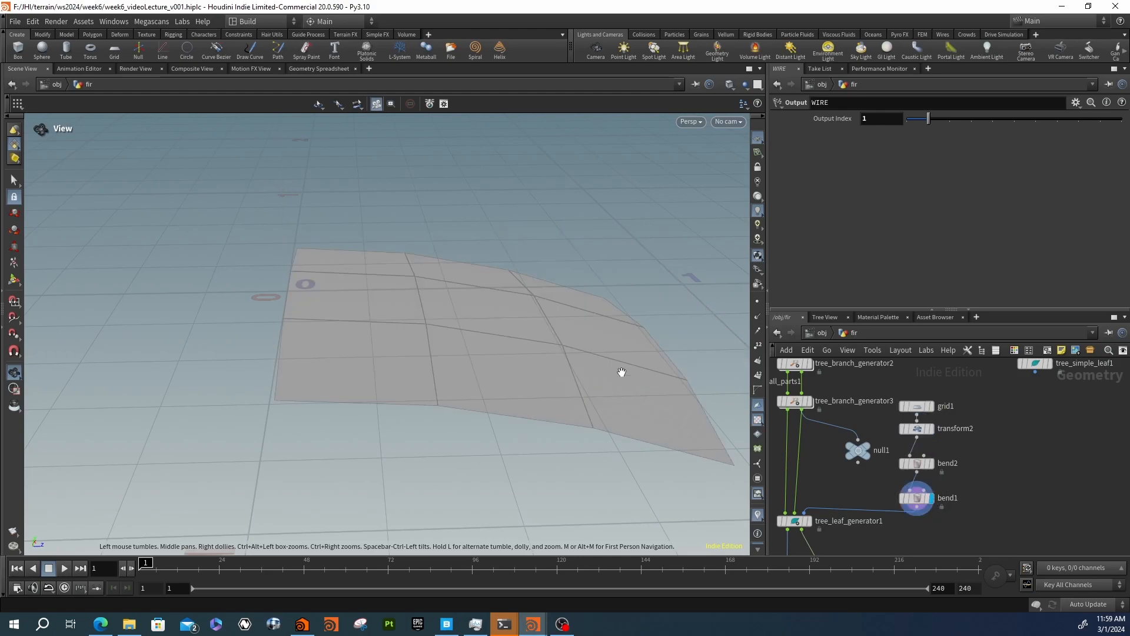
left_click_drag(434, 316, 500, 328)
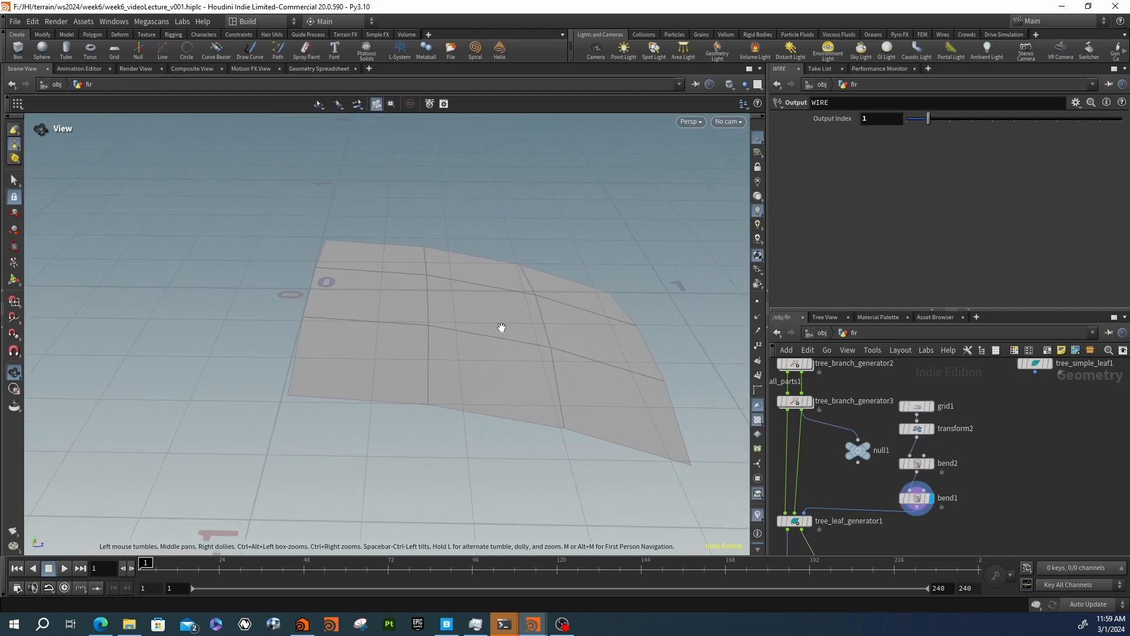
Add an Object Merge node beside bend2 and set its Object 1 to the Atlas_Splitter's OUT_ALL output
key("Tab")
type("obj")
key("Return")
left_click(1013, 464)
left_click(1101, 150)
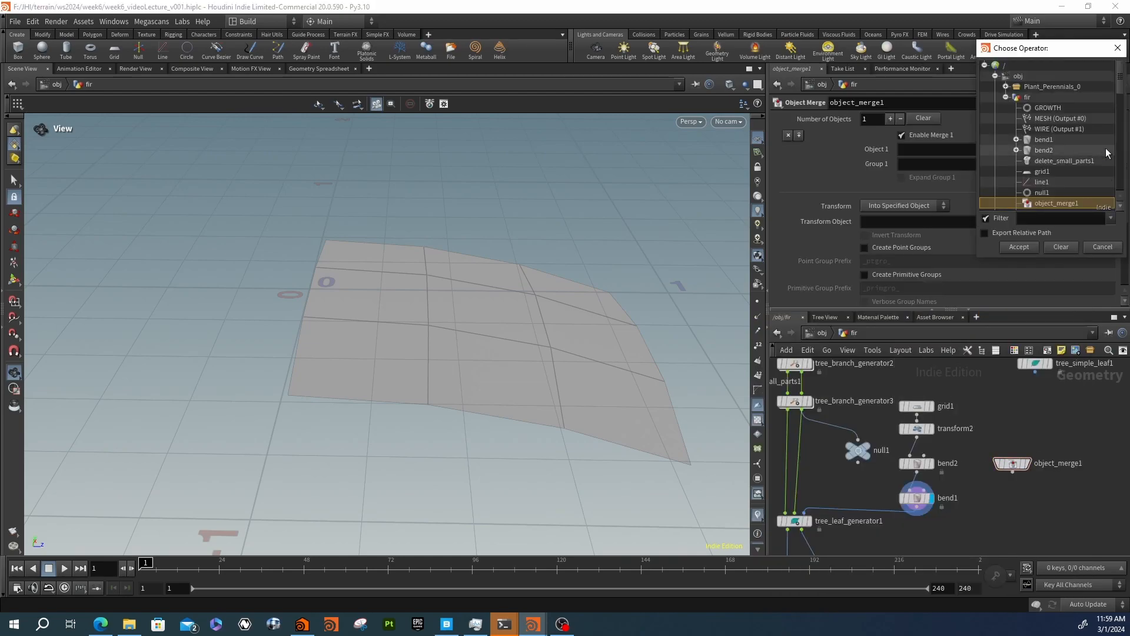
left_click(1005, 87)
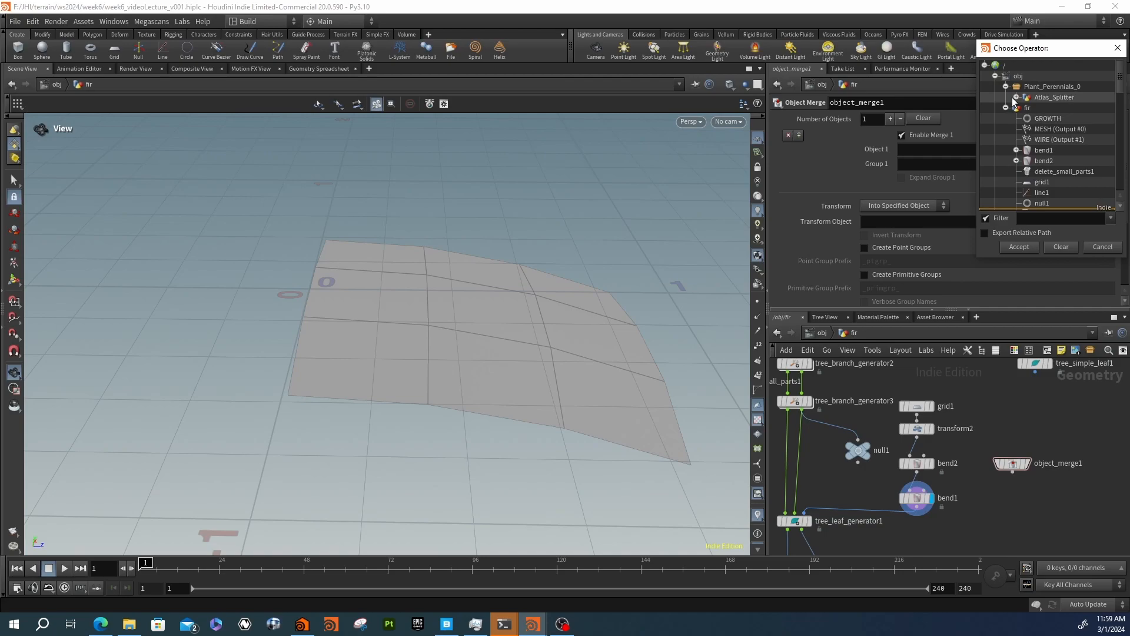
left_click(1017, 97)
left_click(1041, 107)
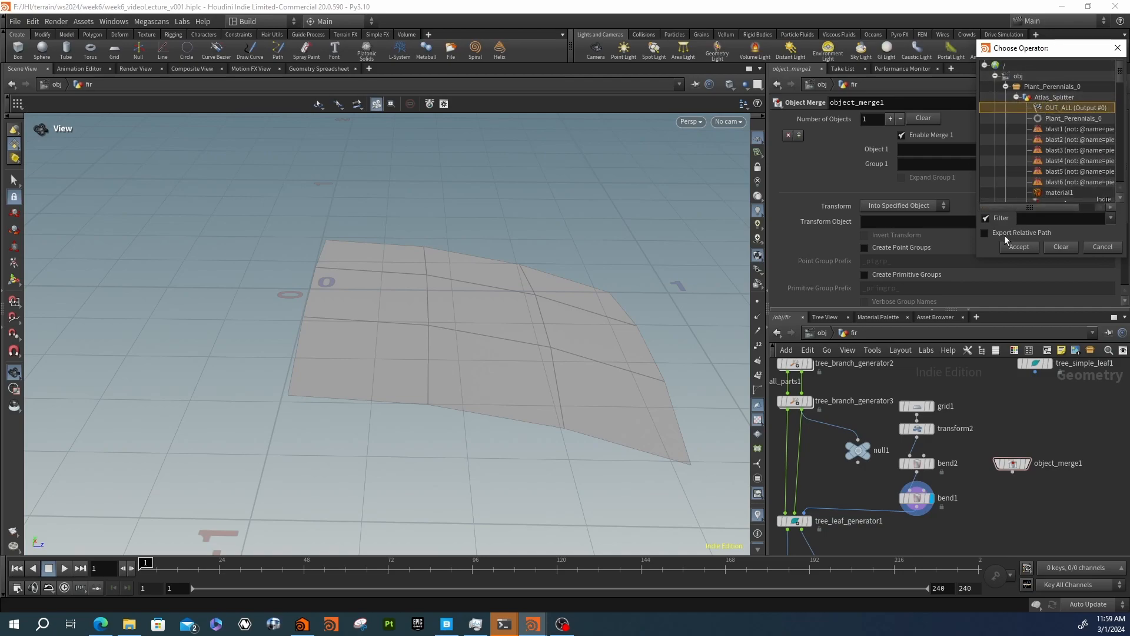
left_click(1019, 247)
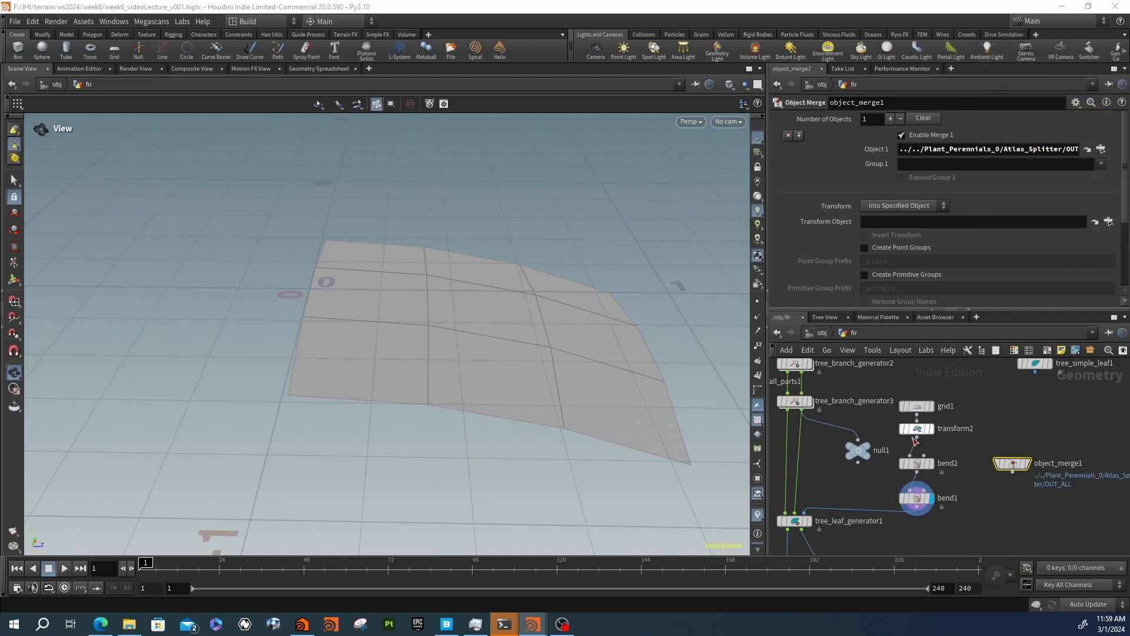
Display the object_merge1 output and examine the imported plant geometry
left_click(1013, 472)
left_click(1027, 464)
left_click_drag(489, 318, 476, 283)
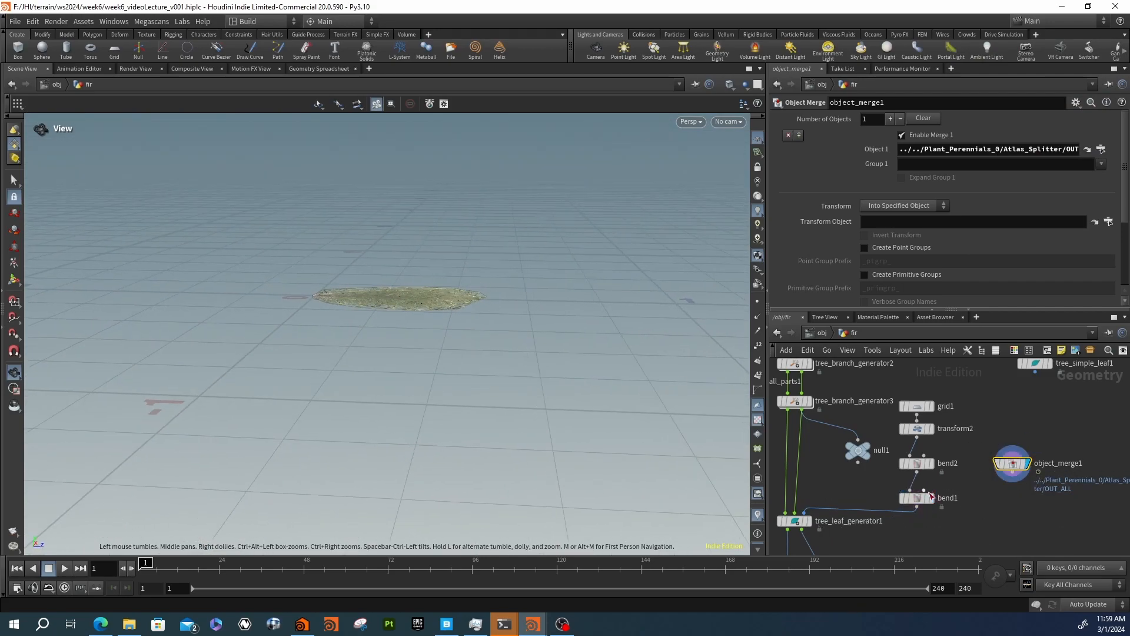
Wire object_merge1 into tree_leaf_generator1's leaf input in place of bend1 and display the generator
left_click_drag(881, 509, 1014, 473)
middle_click_drag(883, 527, 984, 494)
left_click(910, 489)
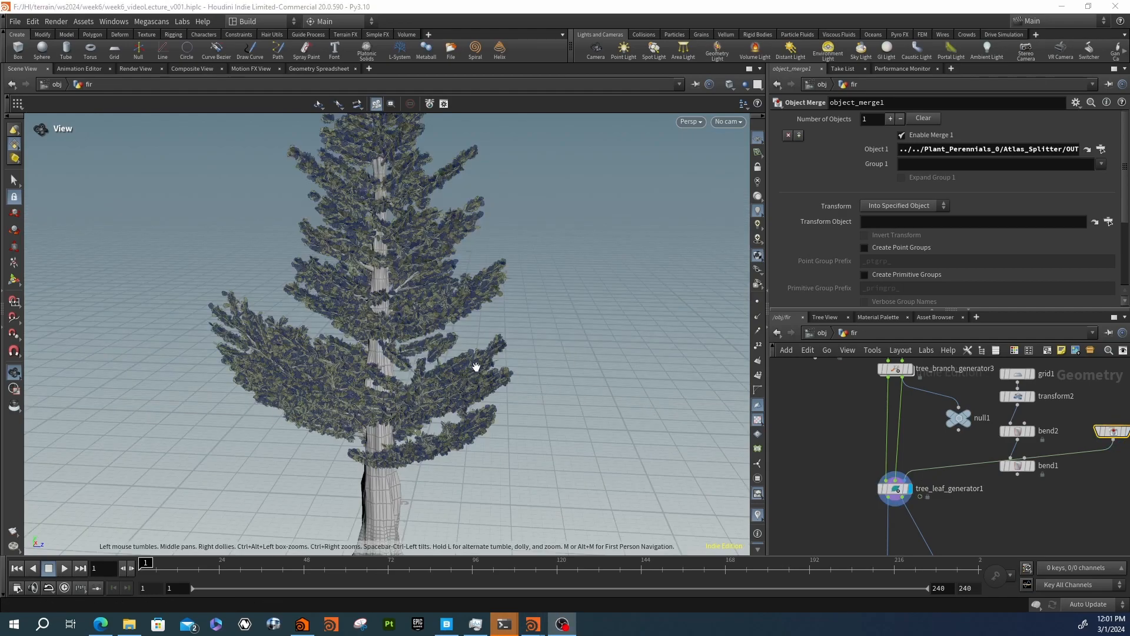
left_click_drag(479, 328, 727, 427)
Examine the tree_leaf_generator1 parameters, its node info and the system memory usage in Task Manager
left_click(895, 489)
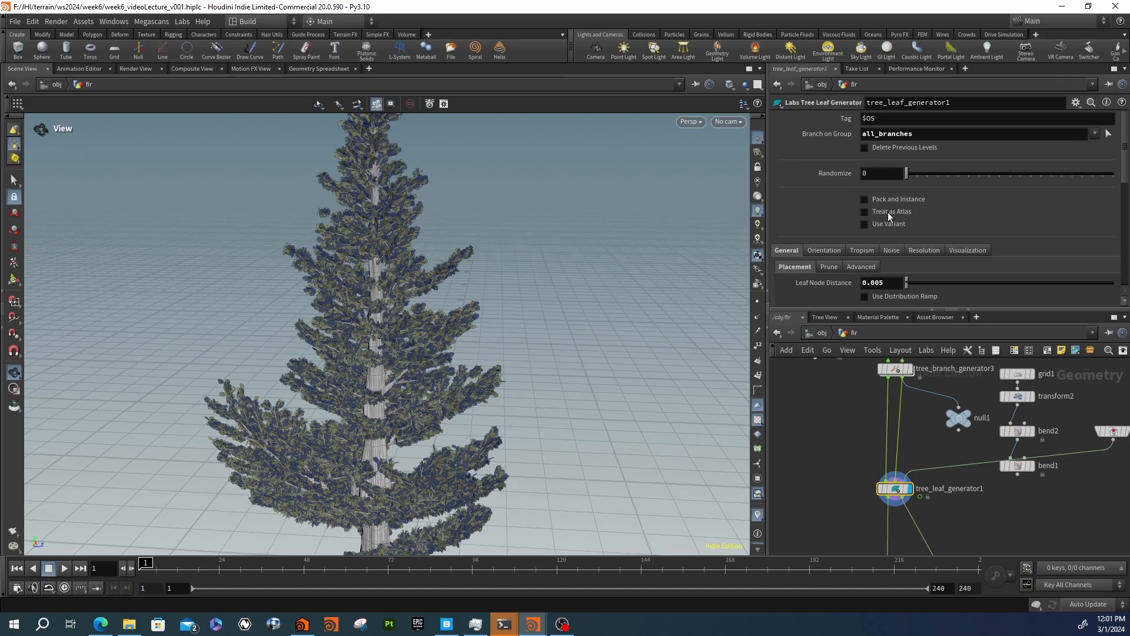
mouse_move(890, 216)
mouse_move(866, 199)
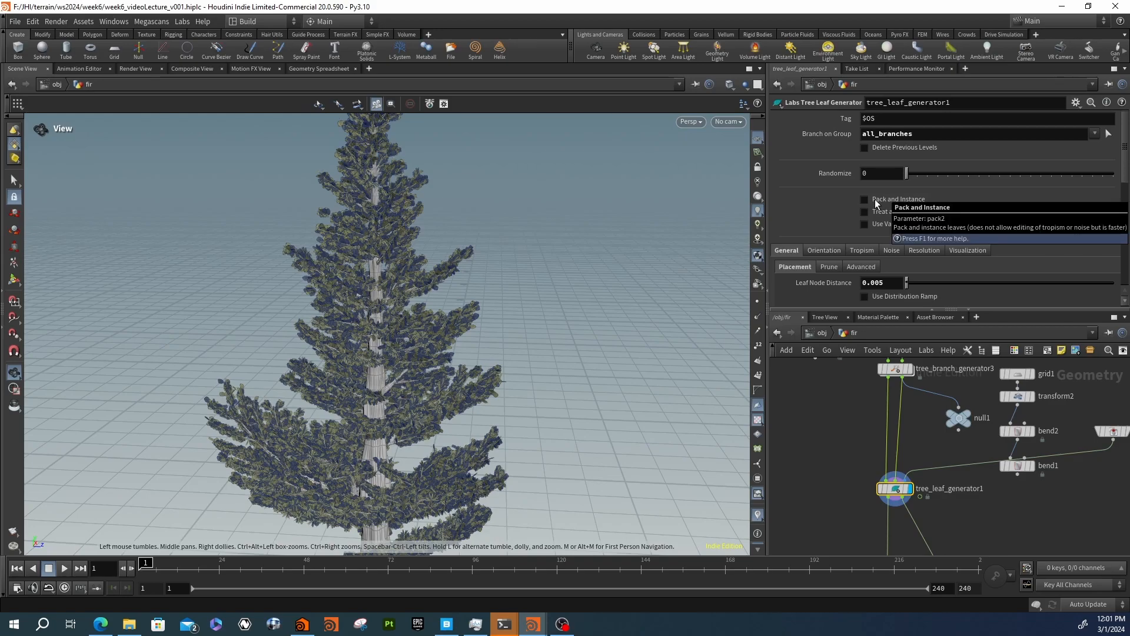
mouse_move(873, 484)
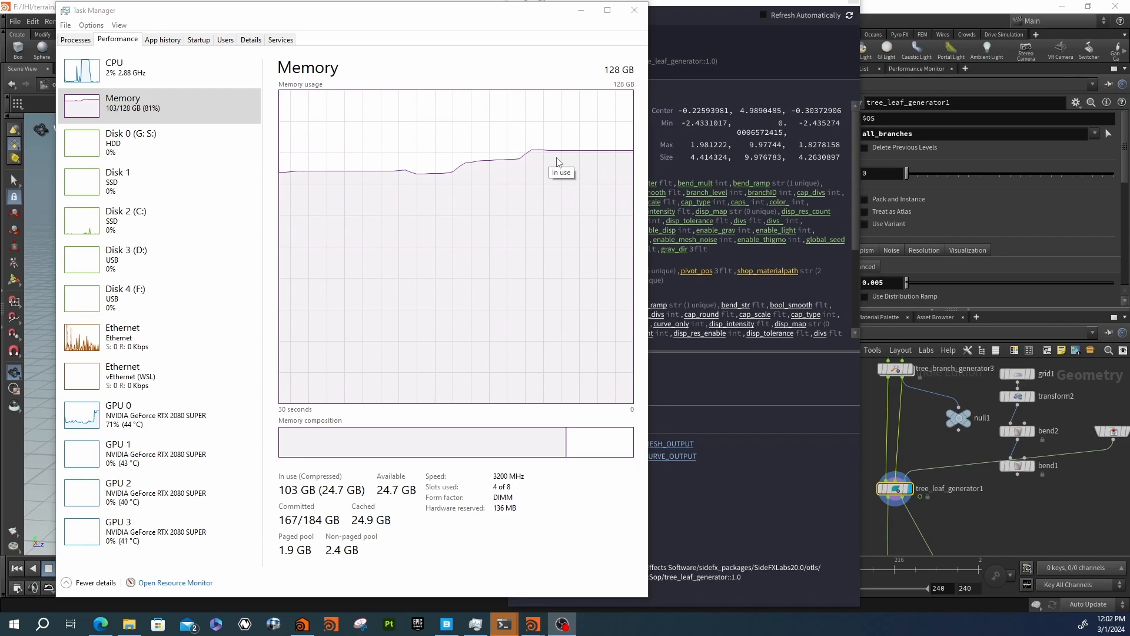
left_click(581, 10)
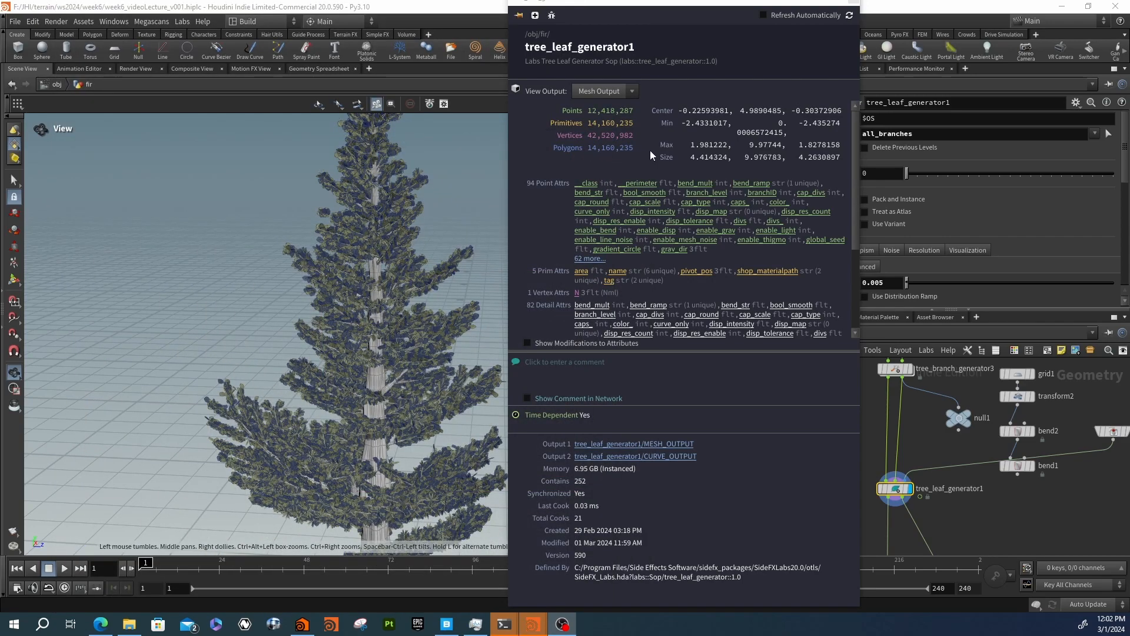
Turn on Pack and Instance for tree_leaf_generator1 and inspect the foliage up close
left_click(853, 5)
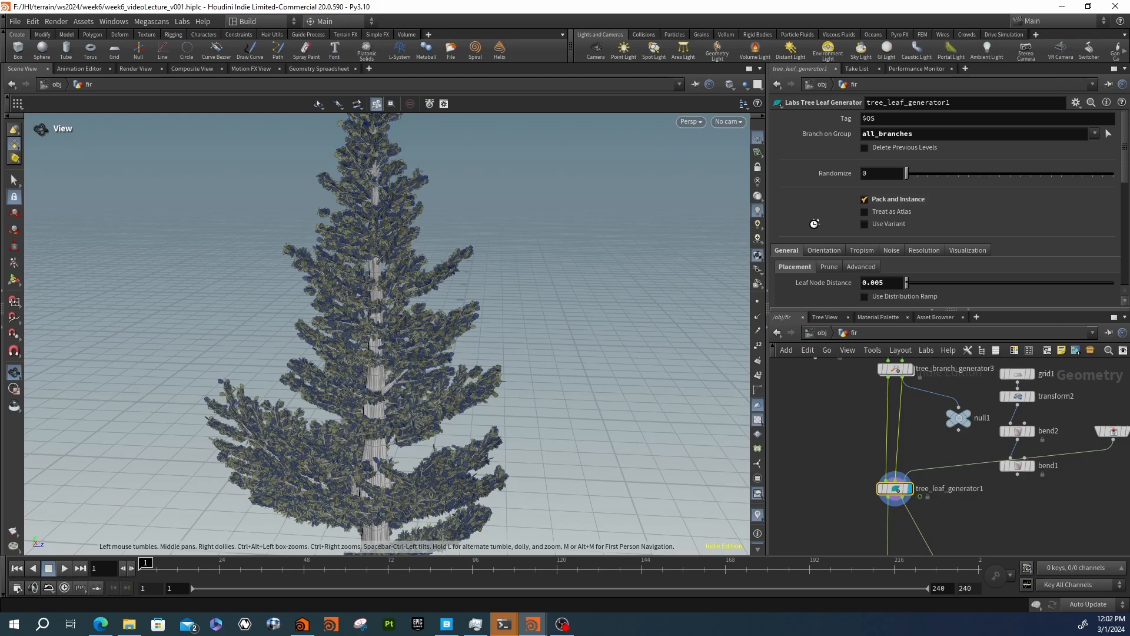
left_click_drag(416, 351, 390, 339)
right_click_drag(409, 340, 522, 342)
right_click_drag(509, 277, 818, 305)
left_click_drag(491, 302, 489, 327)
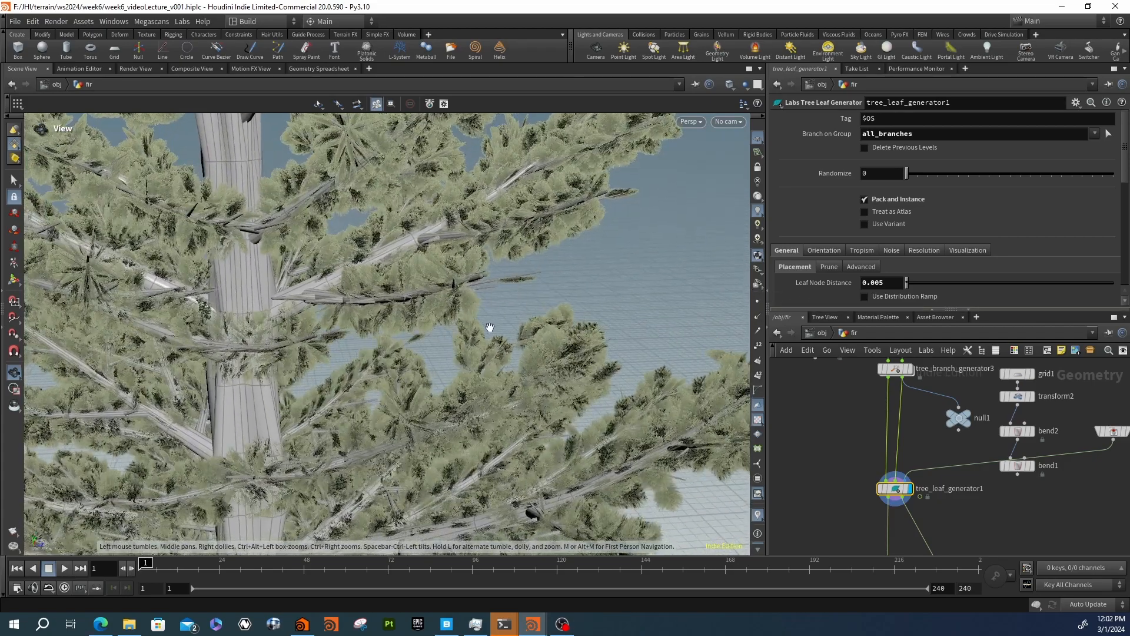
Turn on Use Variant for tree_leaf_generator1 and inspect the leaves on the branches
left_click(880, 224)
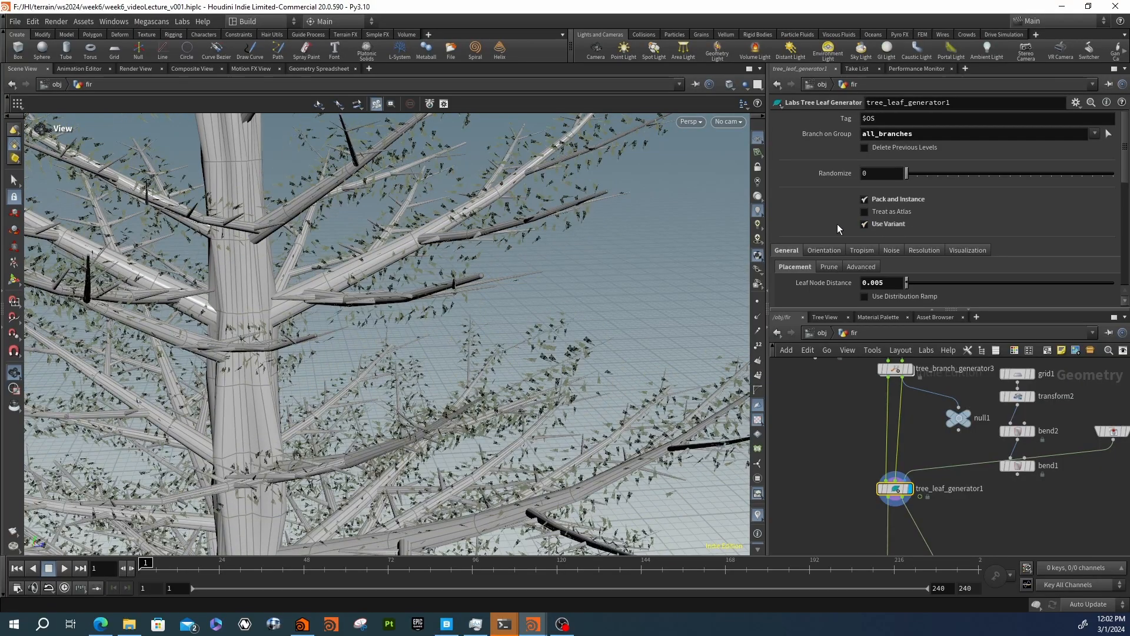
left_click_drag(423, 268, 550, 238)
right_click_drag(394, 201, 619, 233)
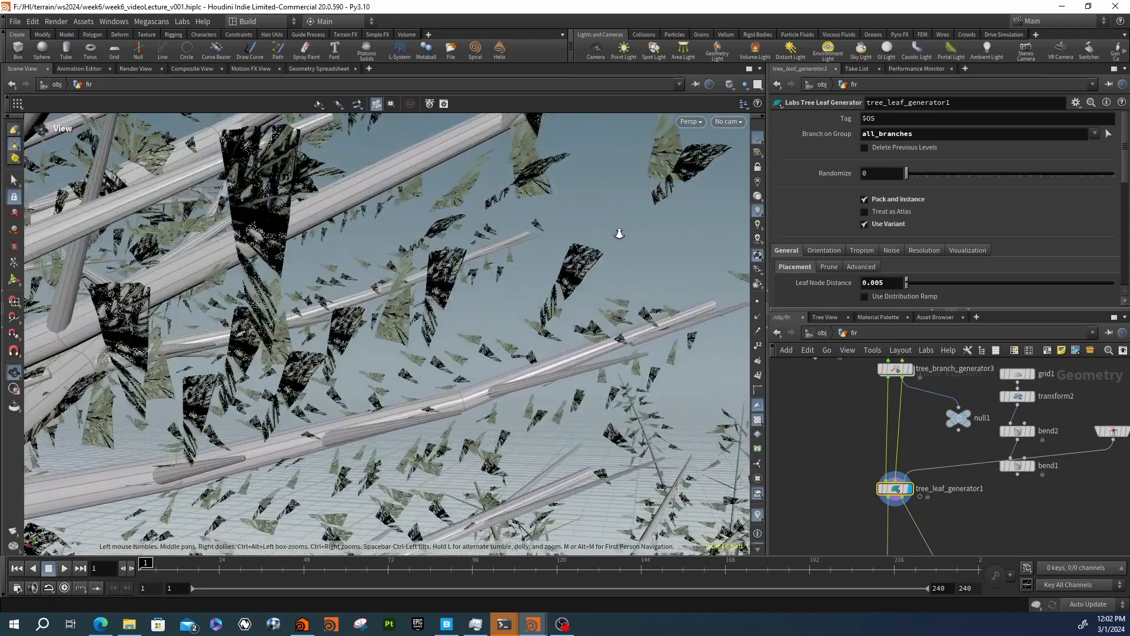
left_click_drag(506, 253, 500, 258)
Look over the leaf generator's placement settings and read the Use Variant parameter's help text
scroll(813, 253, "down", 2)
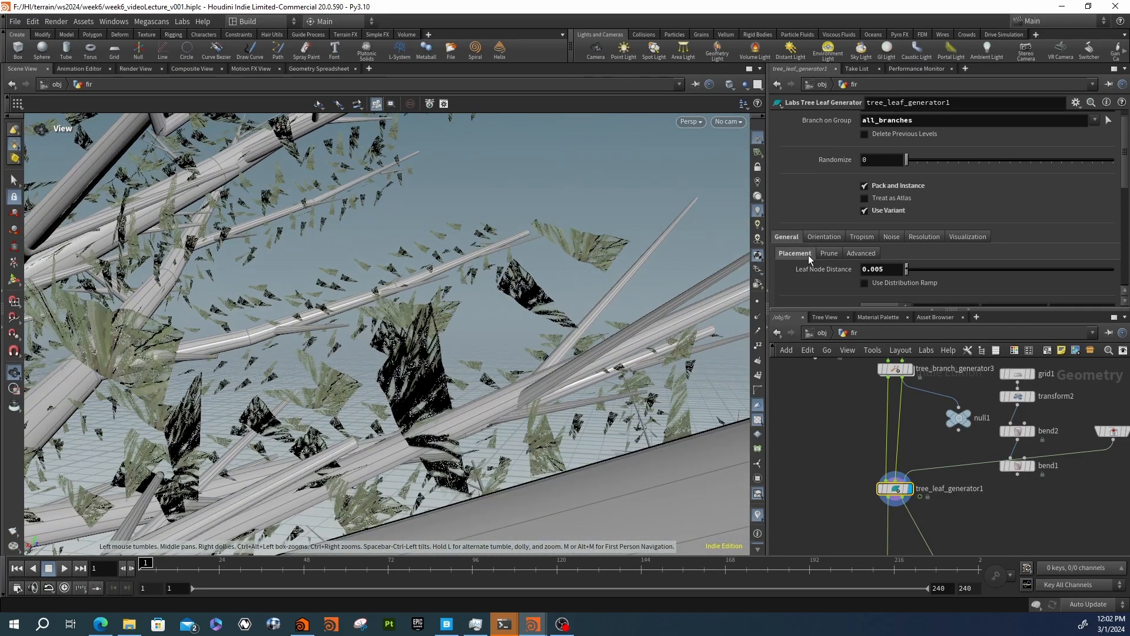
scroll(829, 246, "down", 3)
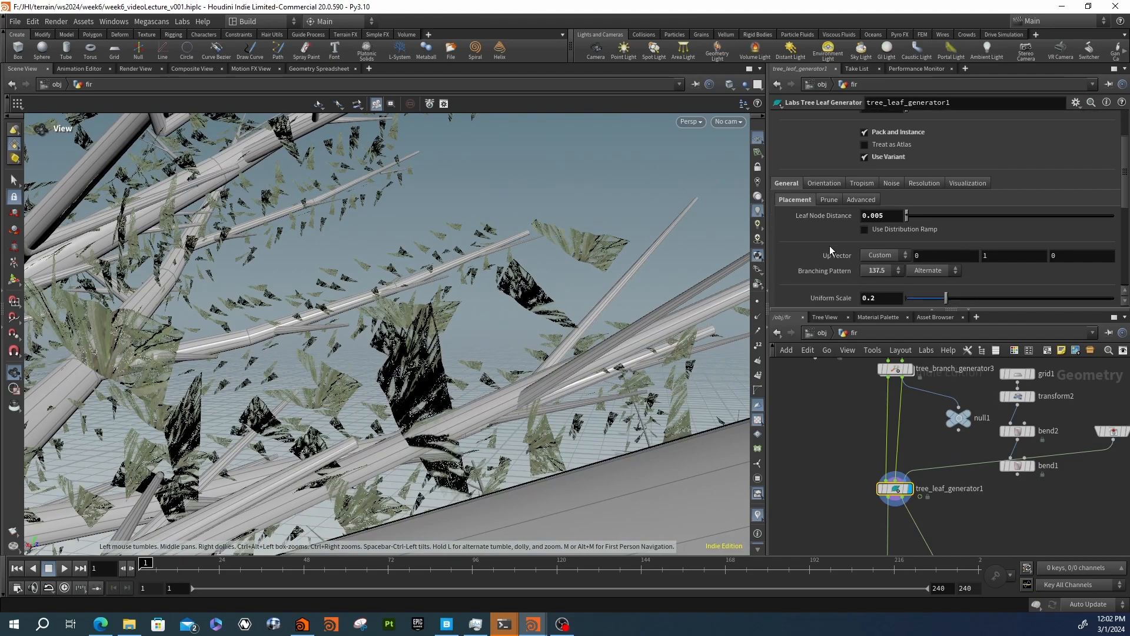
mouse_move(882, 156)
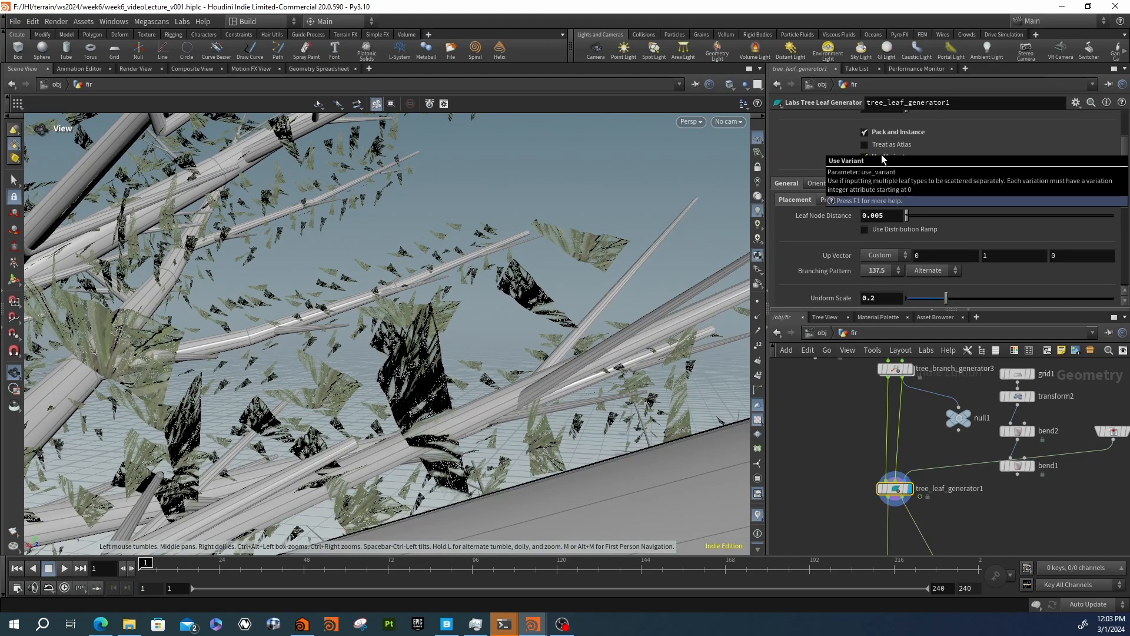
left_click(883, 157)
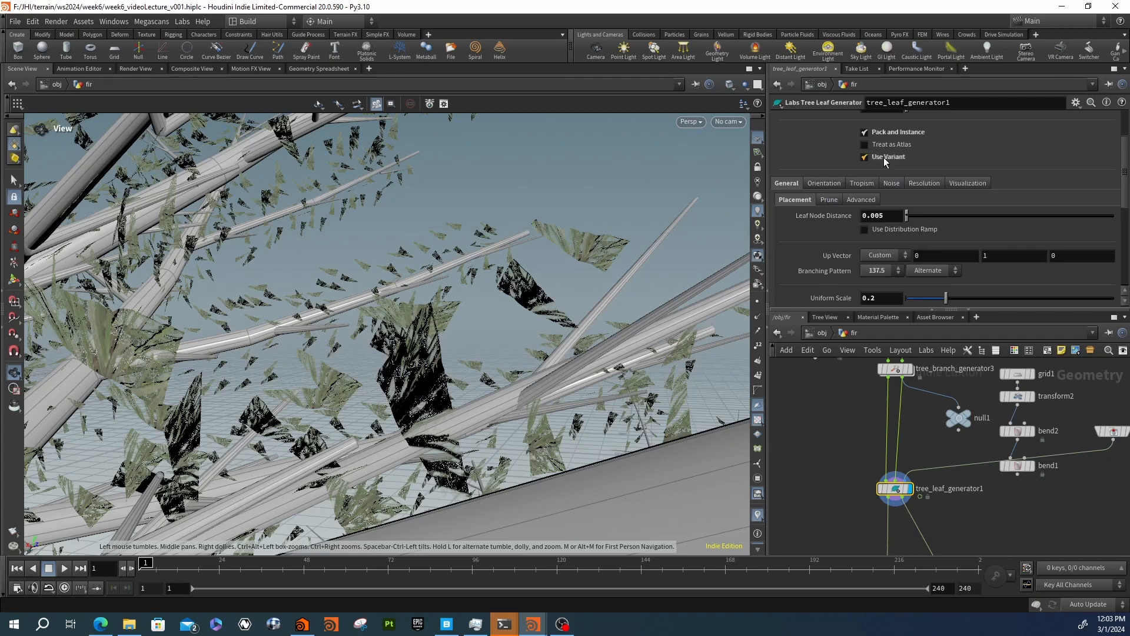
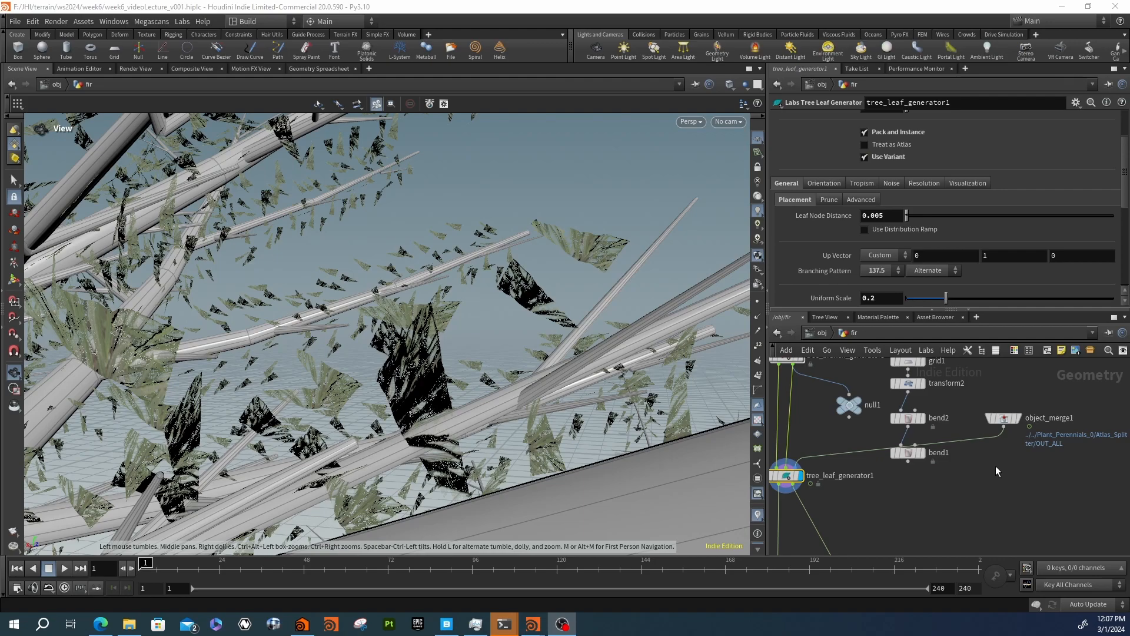
Look inside tree_leaf_generator1 at how the variant_attrib wrangle and attribpromote6 use the variant attribute, and return to the fir network
double_click(787, 475)
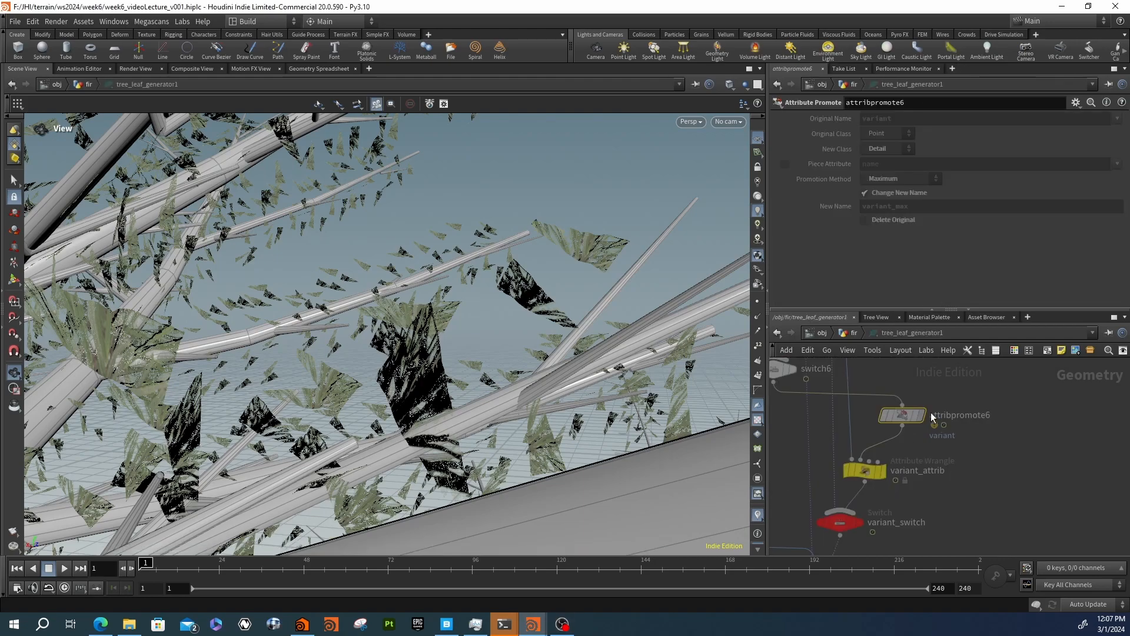
scroll(946, 425, "up", 4)
scroll(1006, 479, "down", 5)
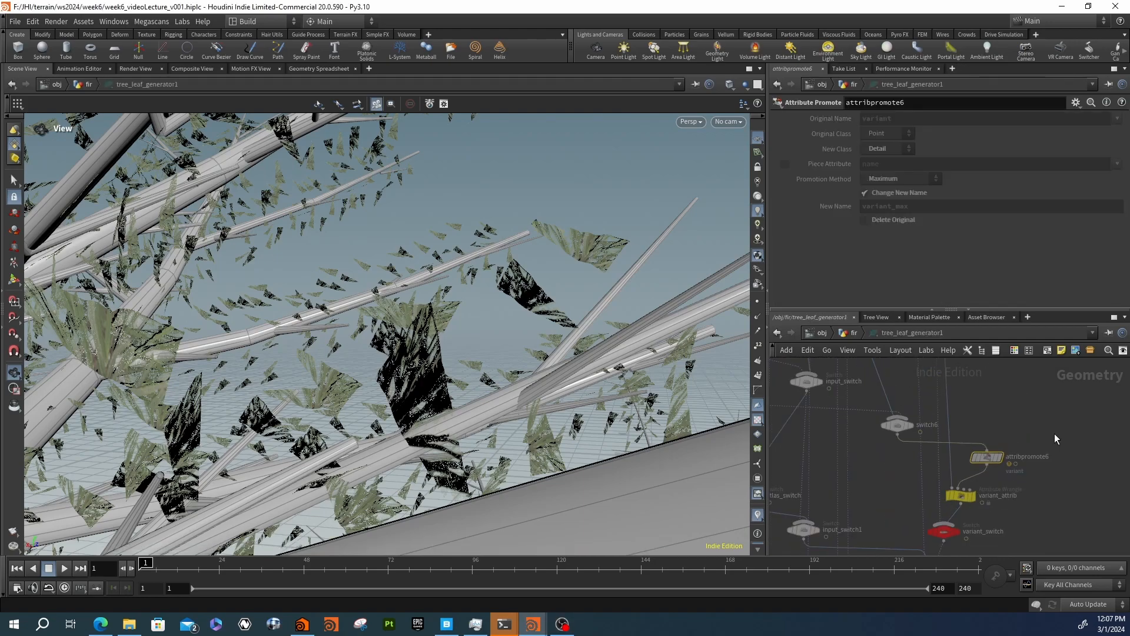
left_click(960, 493)
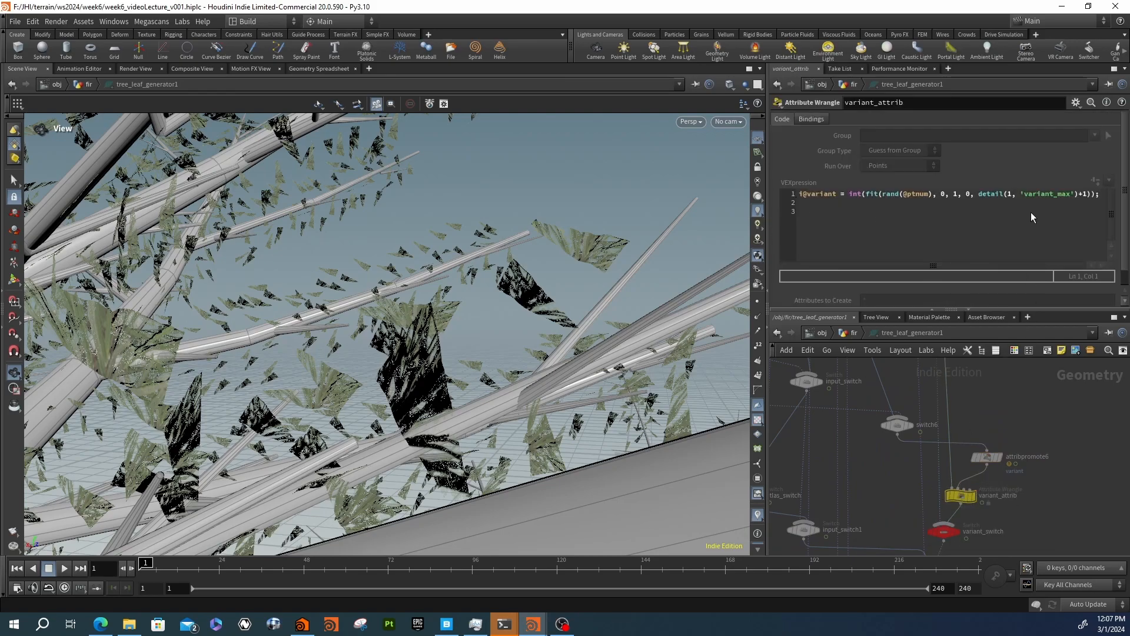
left_click(986, 457)
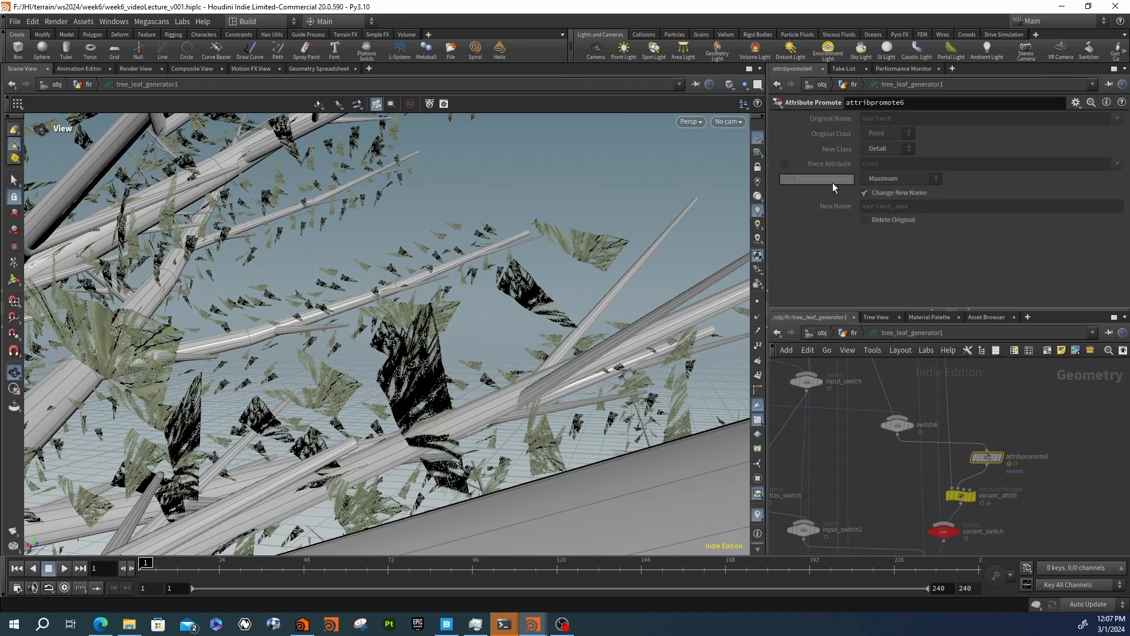
left_click(851, 333)
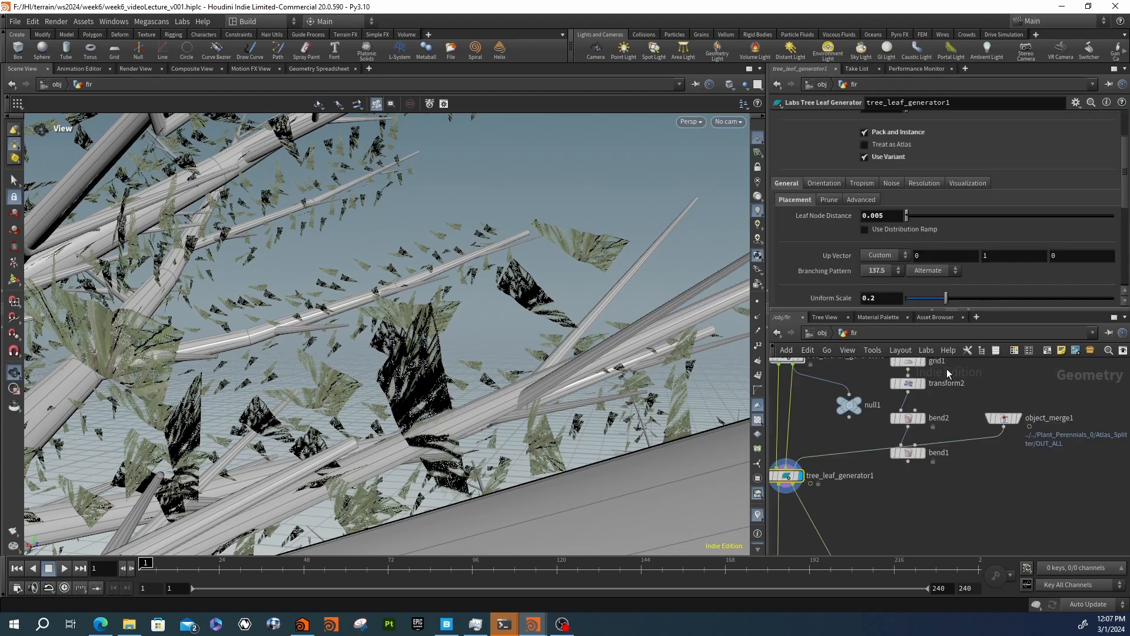
Review object_merge1's attributes in its node info and in the Geometry Spreadsheet
key("Tab")
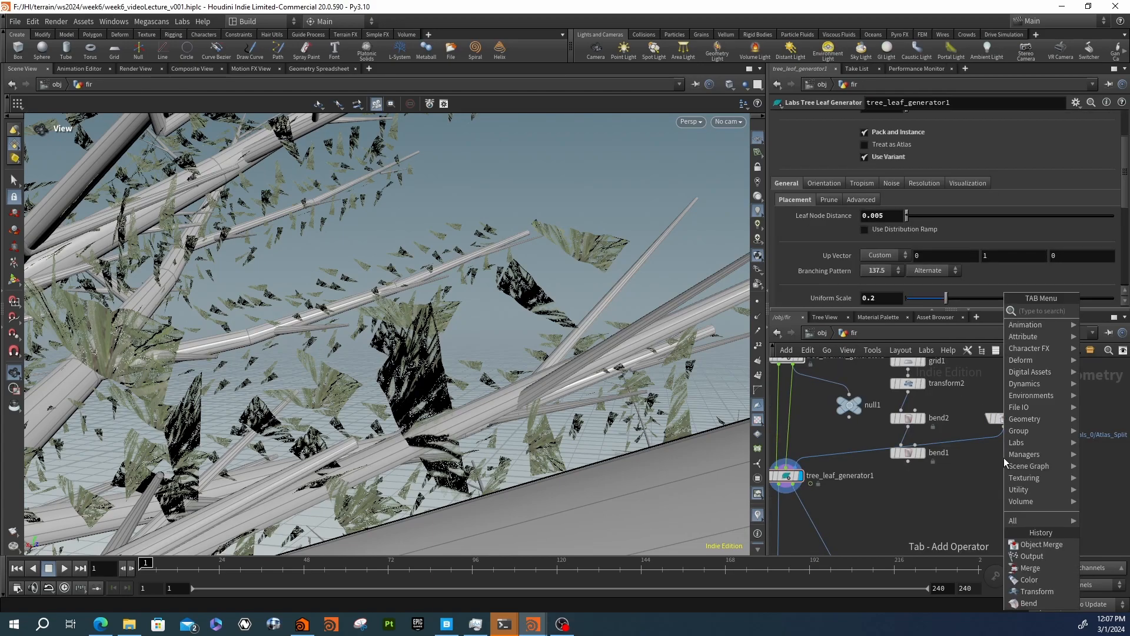
key("Escape")
left_click(1004, 418)
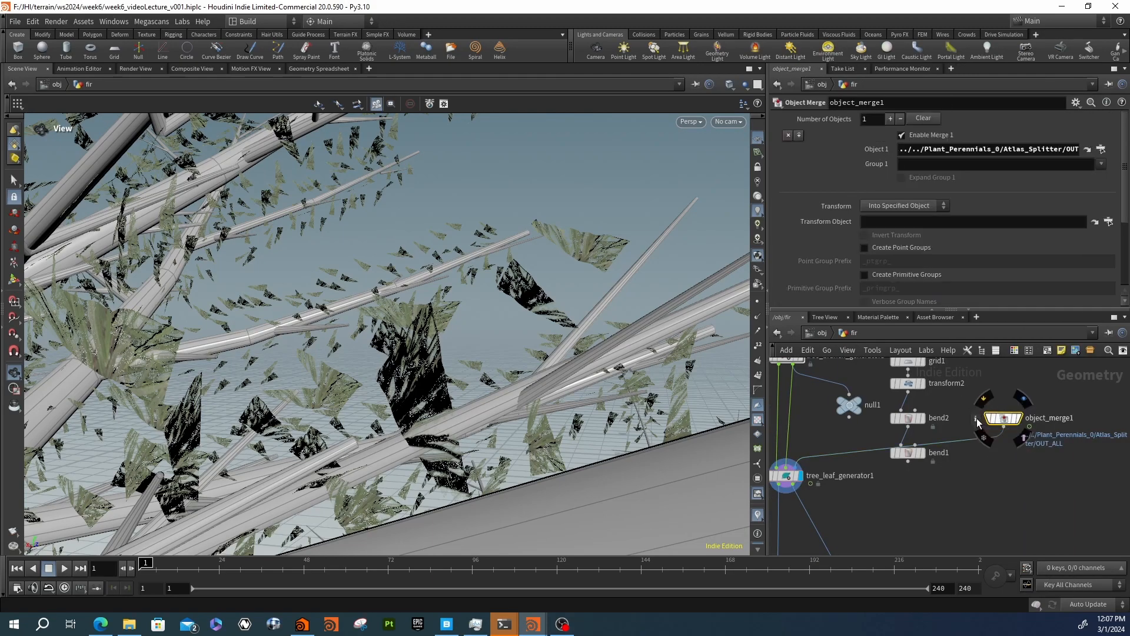
left_click(975, 419)
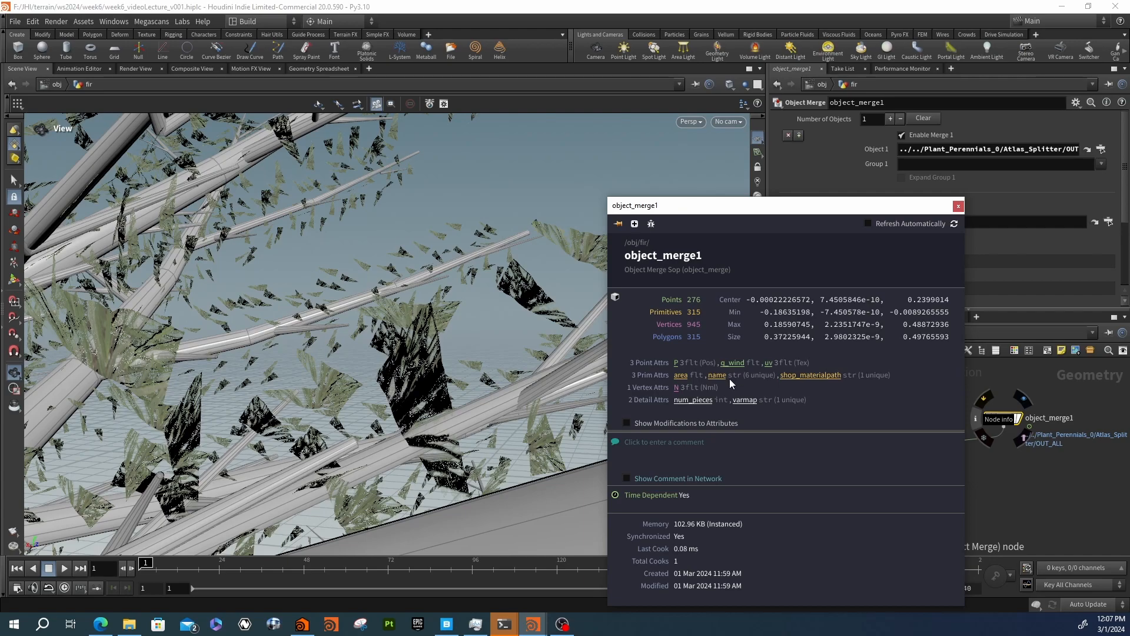
left_click(958, 206)
left_click(331, 68)
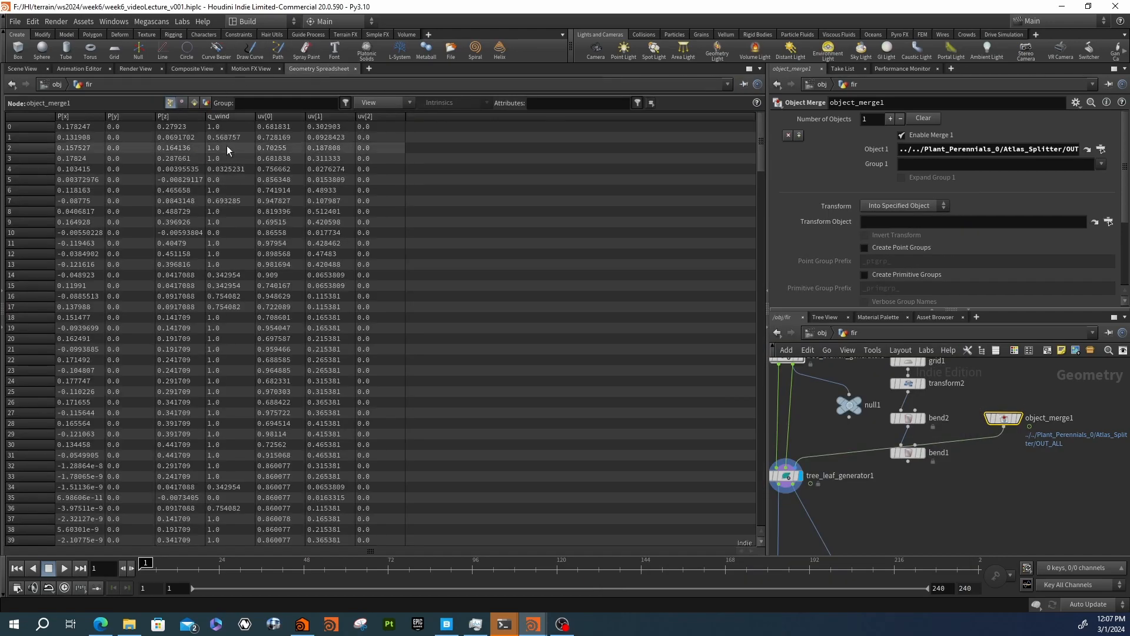
Add an Attribute Create node below object_merge1 and name its attribute variant
left_click(192, 103)
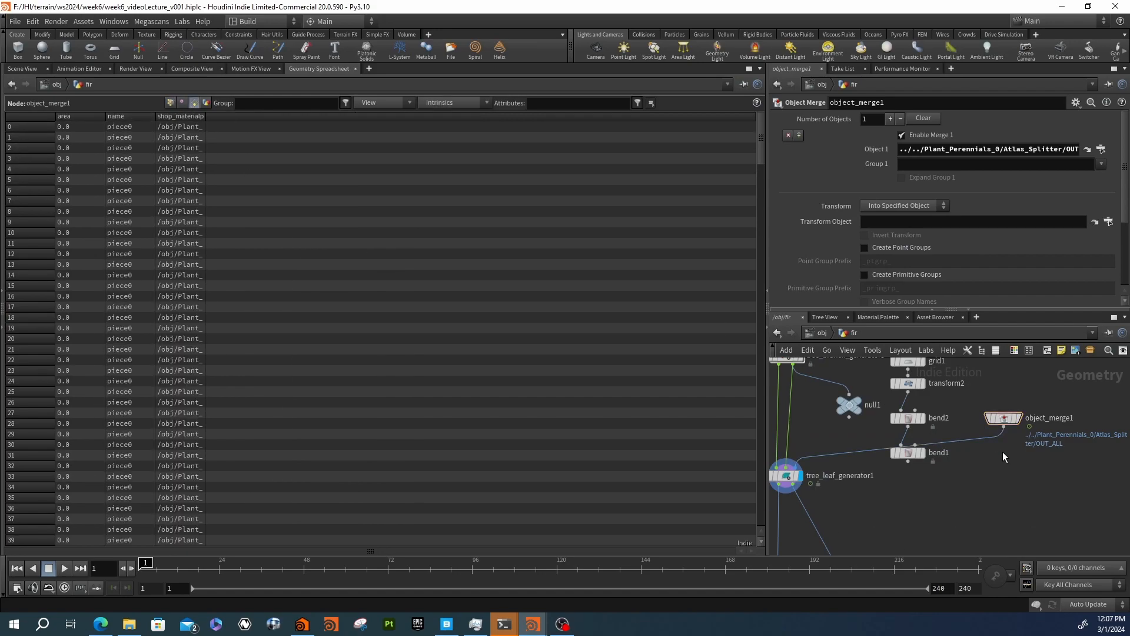
key("Tab")
type("attwr")
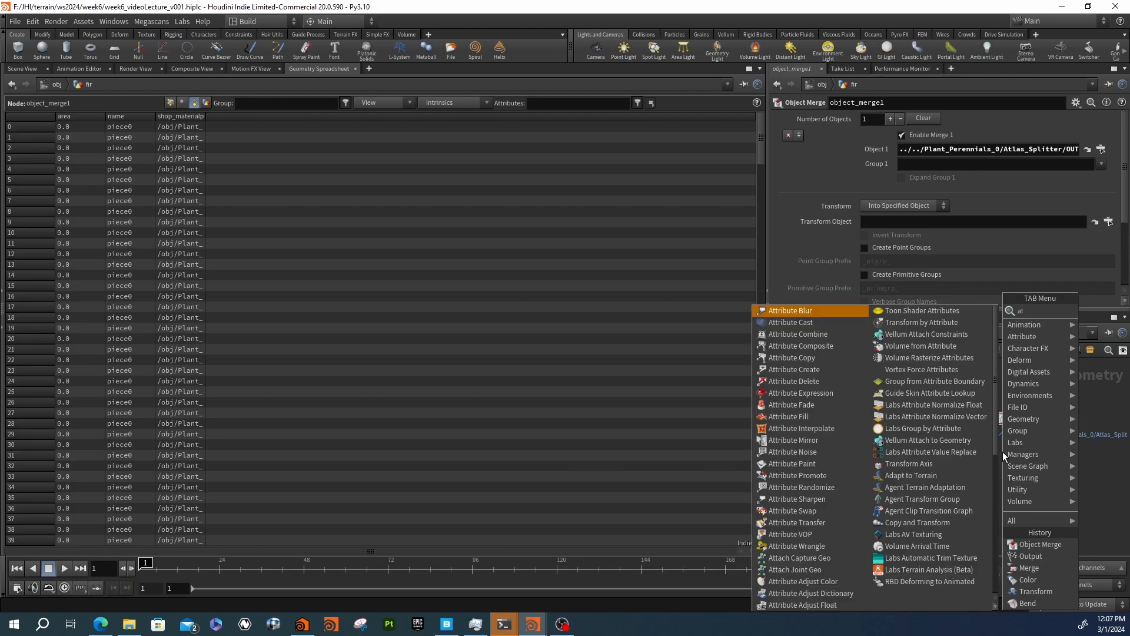
key("Return")
left_click(1002, 451)
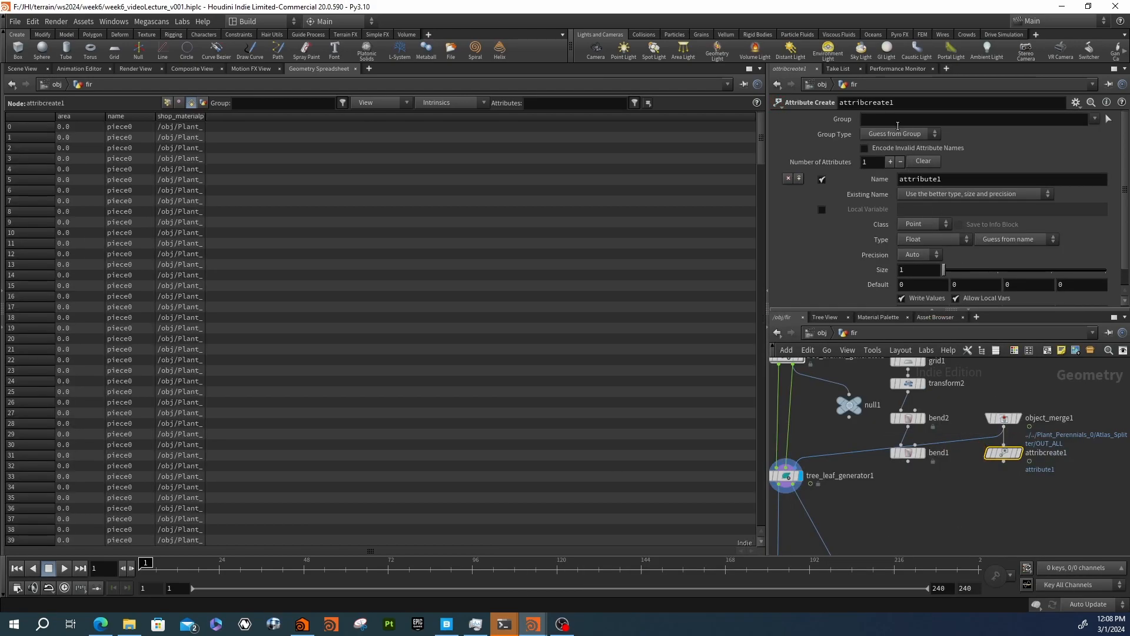
double_click(935, 177)
type("variant")
key("Return")
left_click(926, 224)
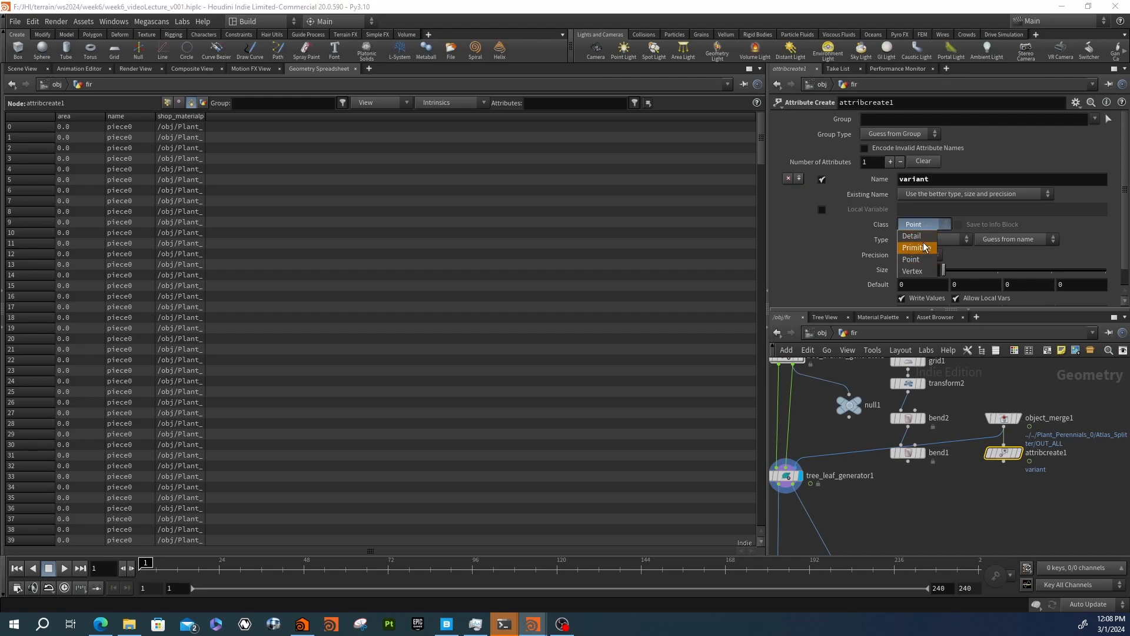
left_click(924, 246)
left_click(926, 238)
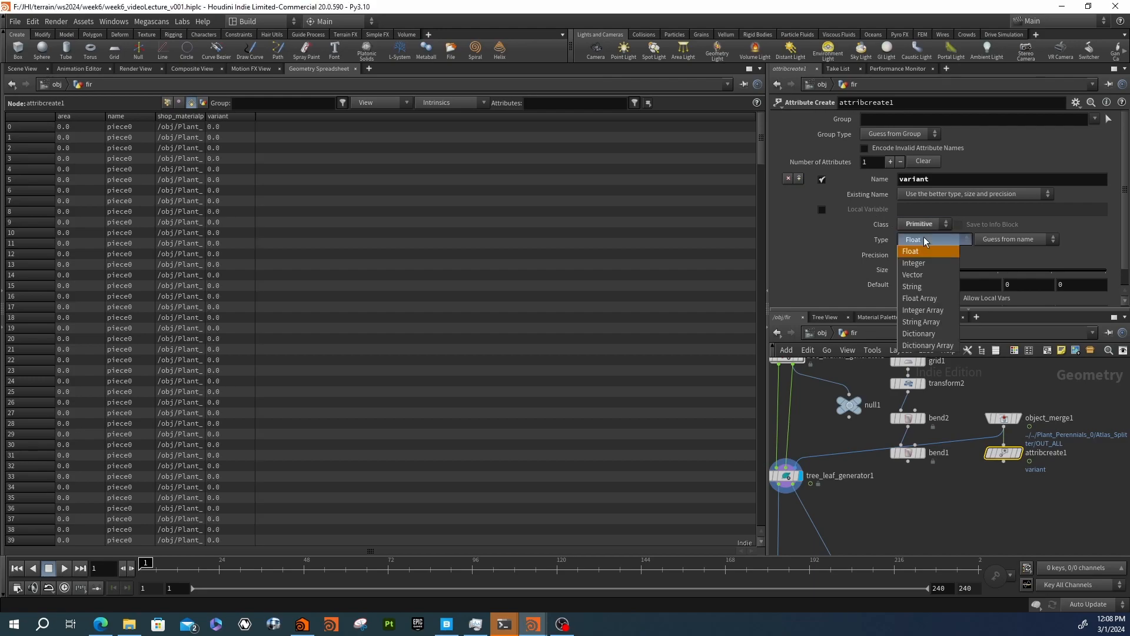
left_click(921, 285)
left_click(915, 267)
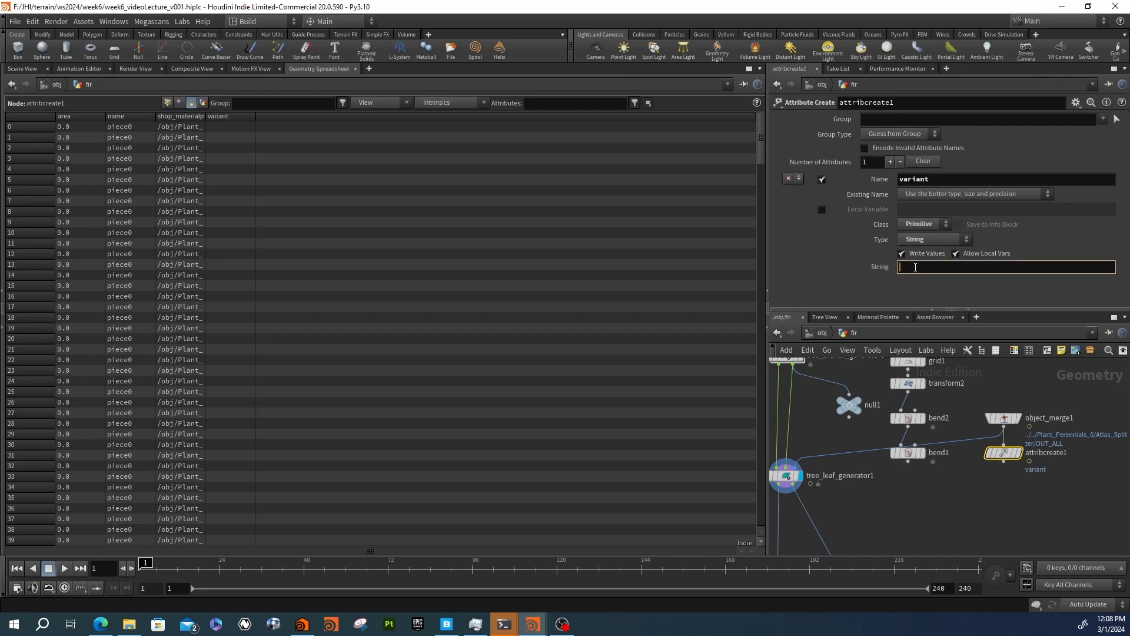
type("@name")
key("Return")
left_click(899, 268)
type("`")
key("Return")
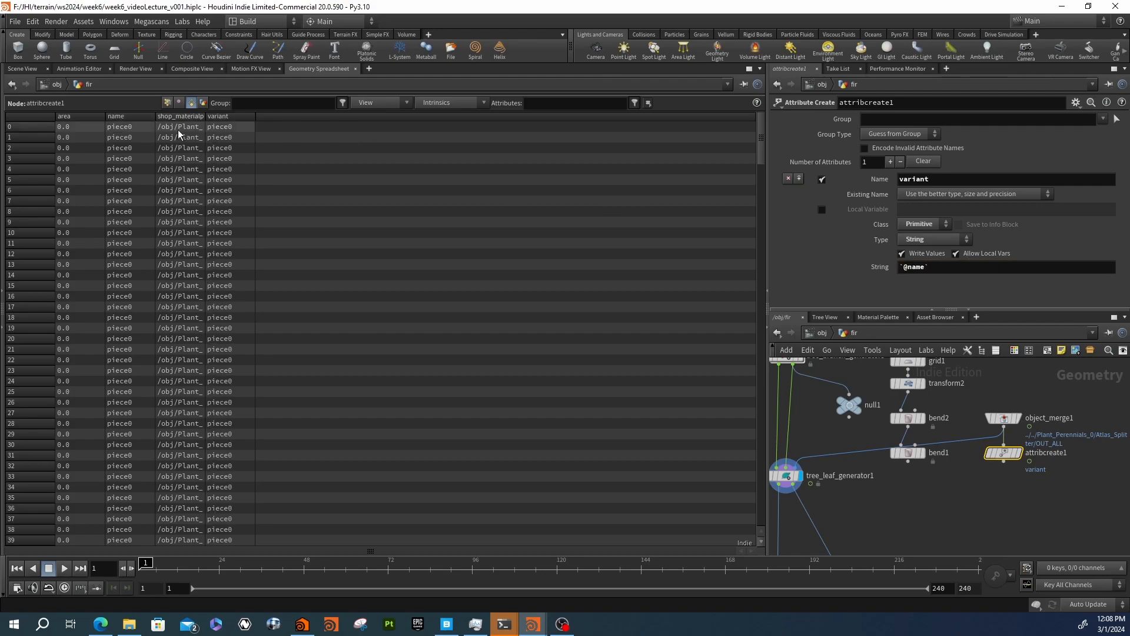
Feed attribcreate1 into tree_leaf_generator1 and inspect the leaves on the branches in the scene view
left_click_drag(972, 446, 1004, 463)
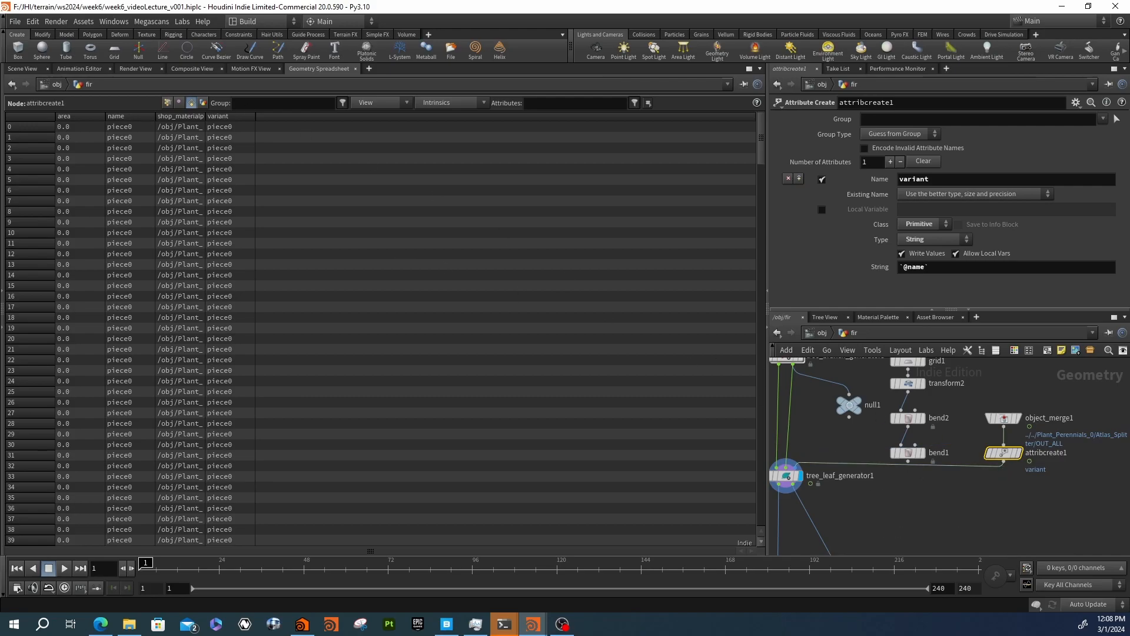
left_click(23, 68)
left_click_drag(377, 319, 455, 326)
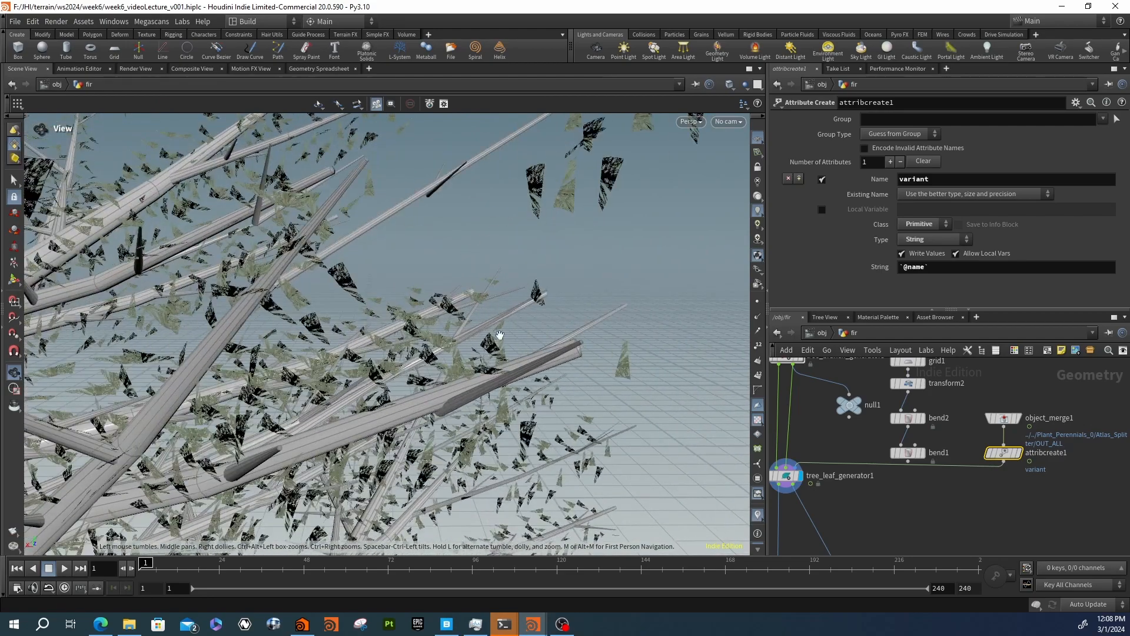
scroll(1032, 489, "up", 2)
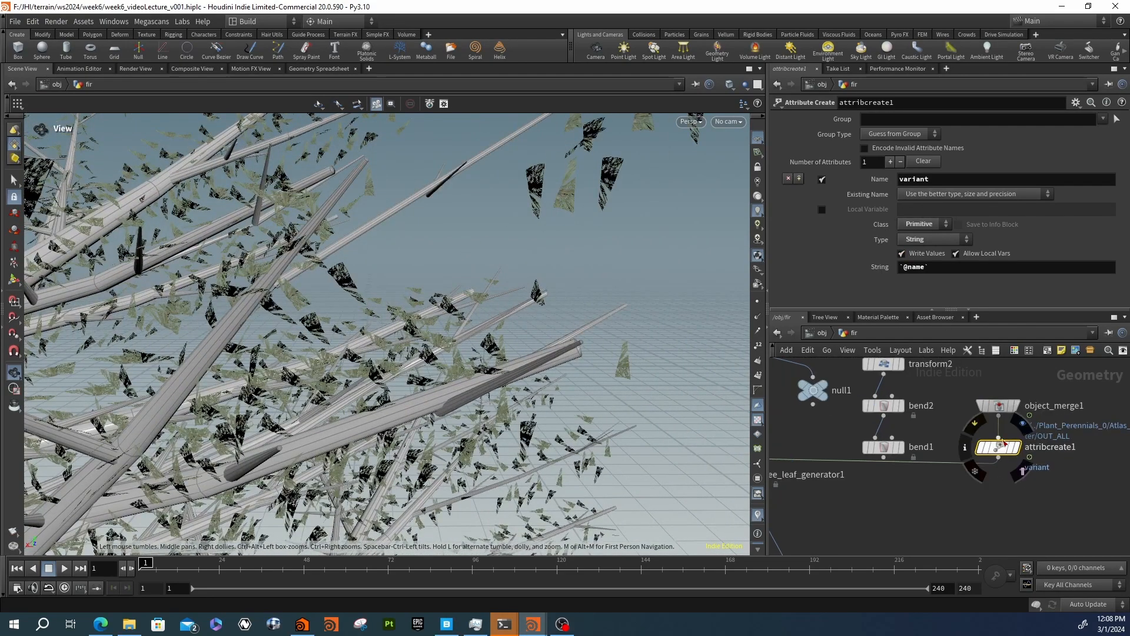
Check the class settings of attribpromote6 inside tree_leaf_generator1 and return to the fir network
middle_click_drag(958, 447, 1039, 440)
double_click(816, 466)
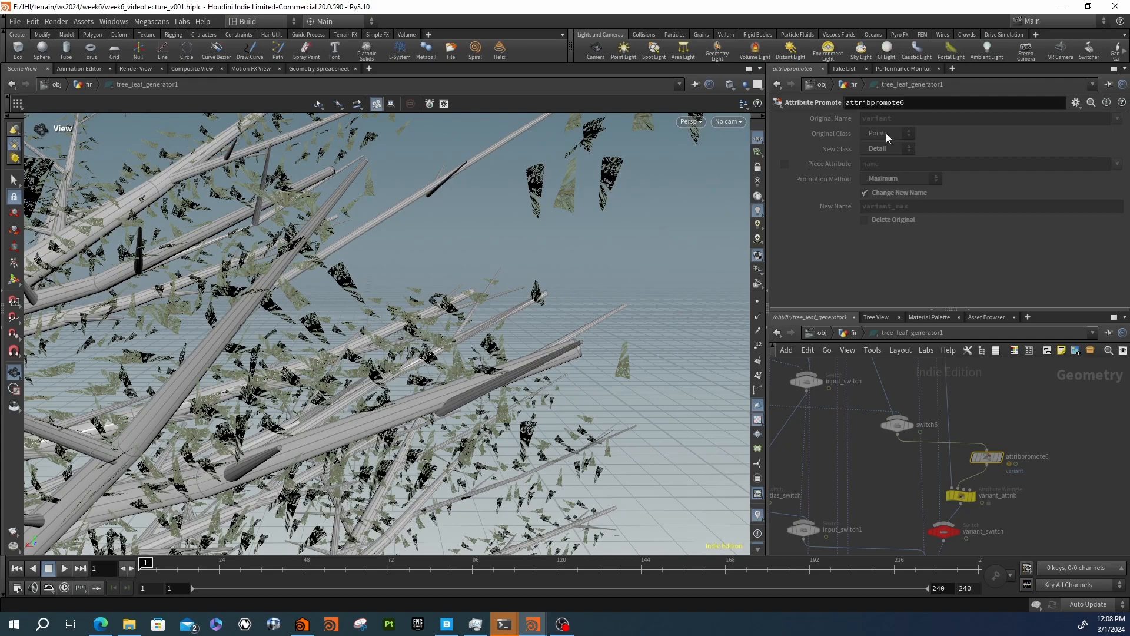
left_click(842, 332)
left_click(929, 453)
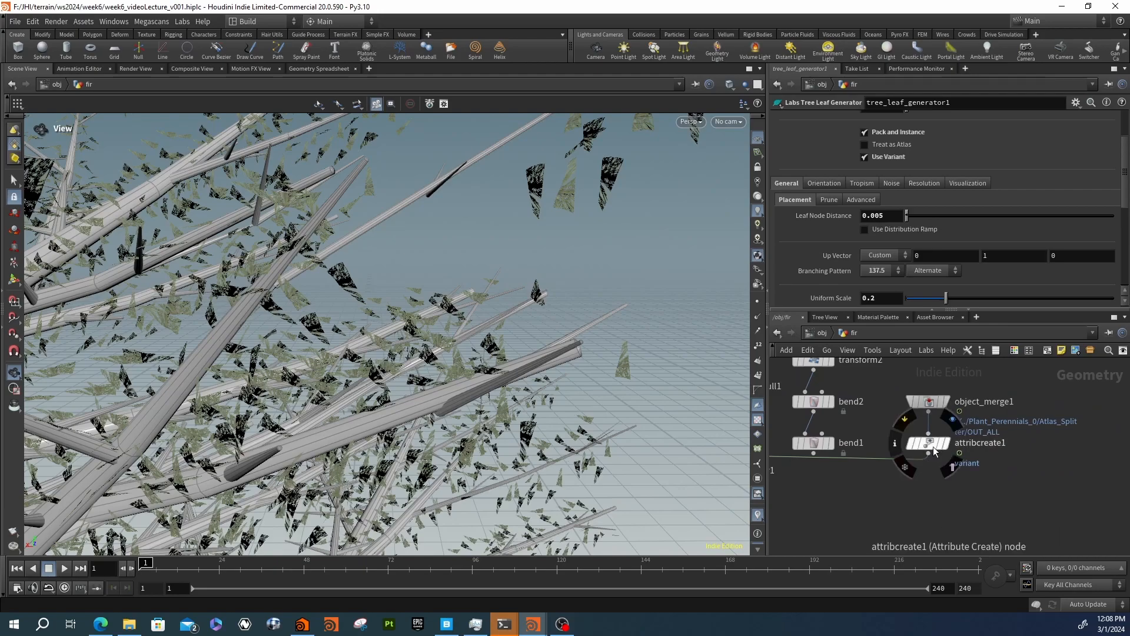
Add an Attribute Promote node and connect it to attribcreate1's output
left_click(934, 446)
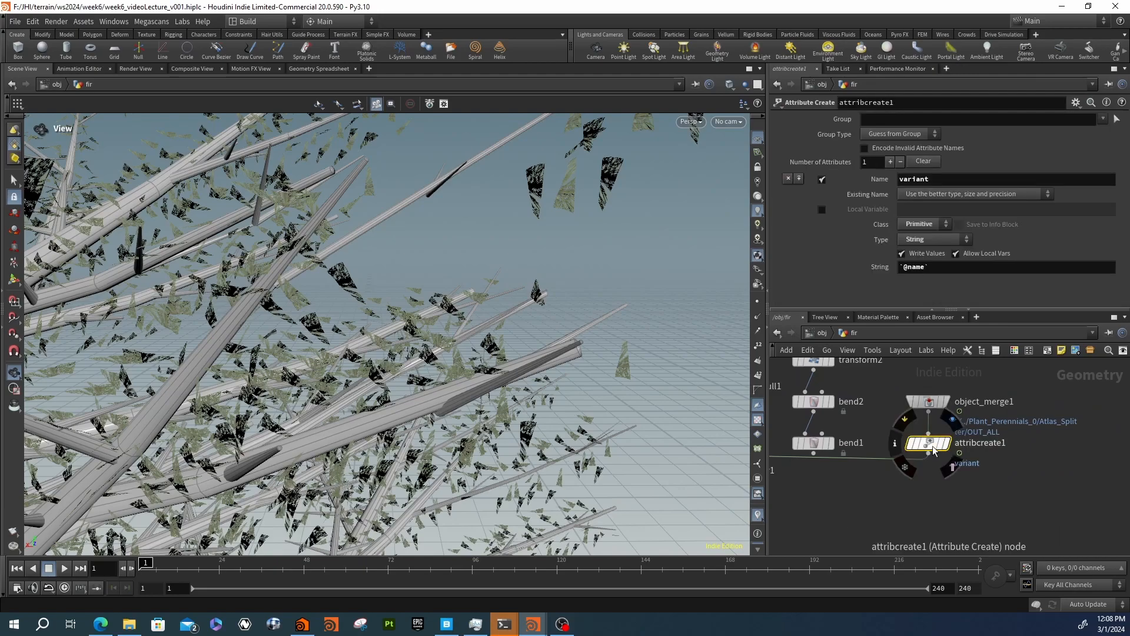
key("Tab")
type("a")
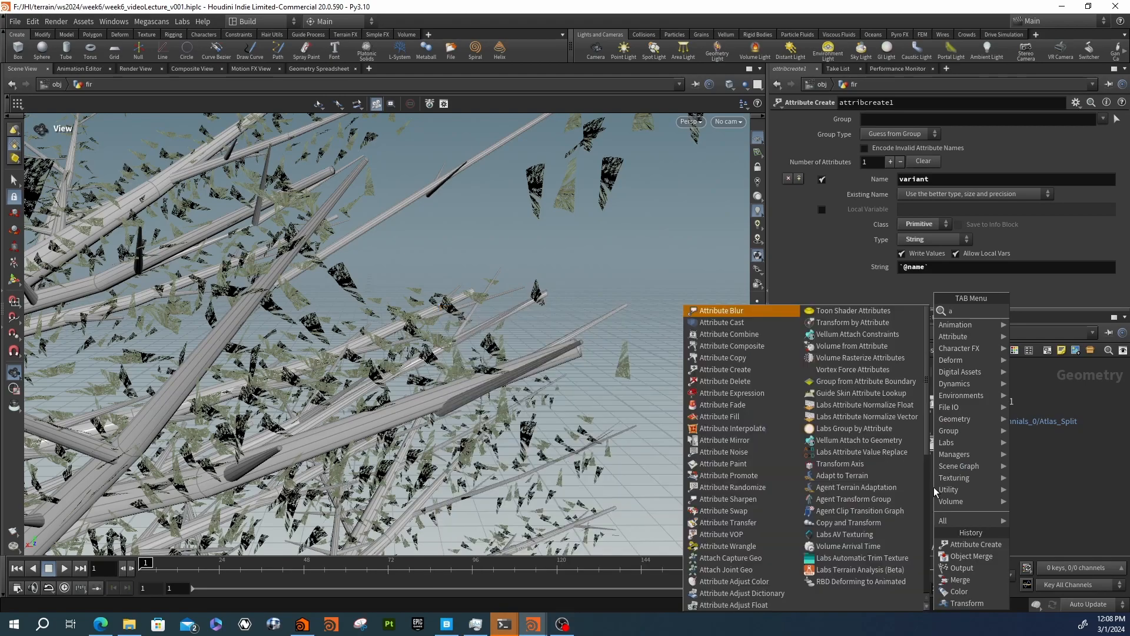
type("ttrp")
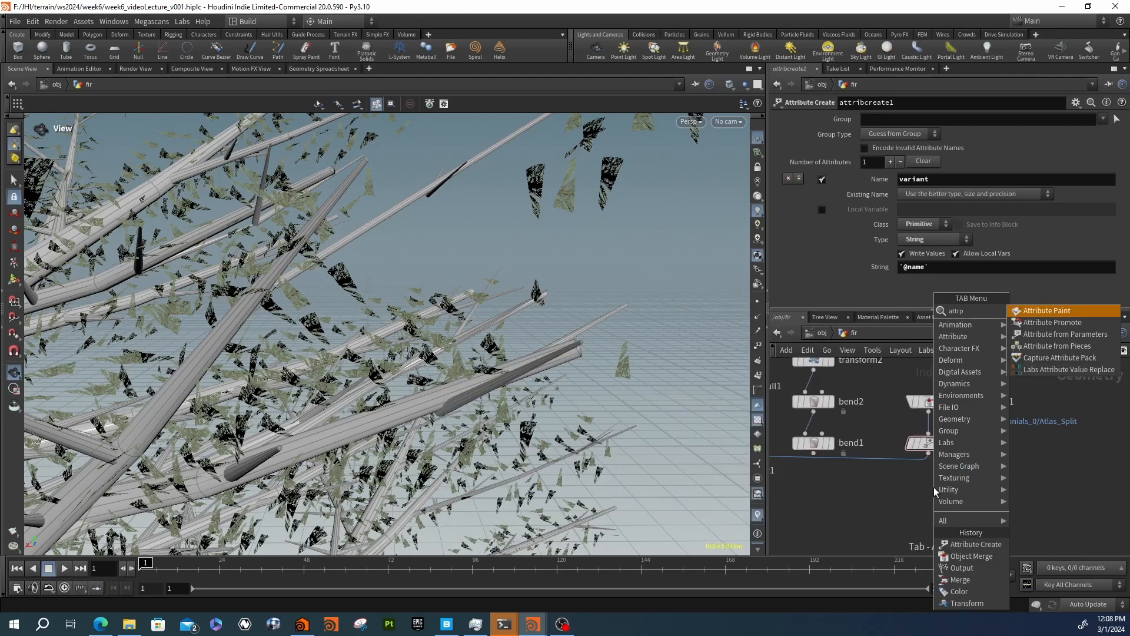
key("Down")
key("Return")
left_click(934, 487)
left_click_drag(930, 455, 934, 478)
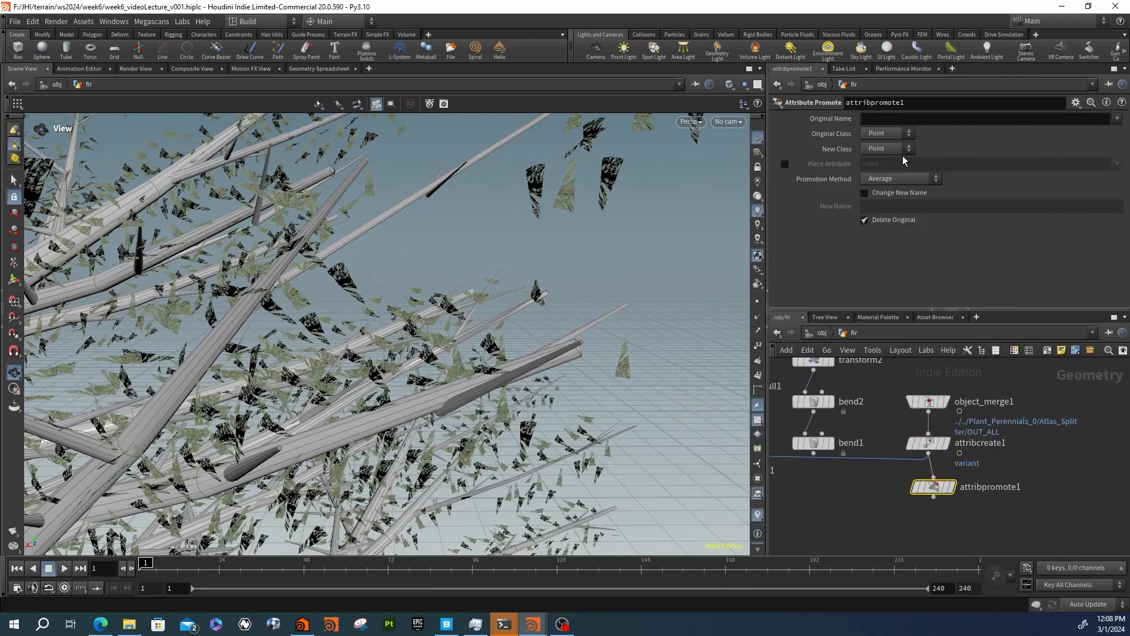
Promote the variant attribute from Primitive to Point and insert attribpromote1 between attribcreate1 and the leaf generator
left_click(899, 133)
left_click(882, 163)
left_click(1117, 120)
left_click(1037, 168)
left_click(889, 150)
left_click(889, 150)
left_click_drag(929, 453, 931, 478)
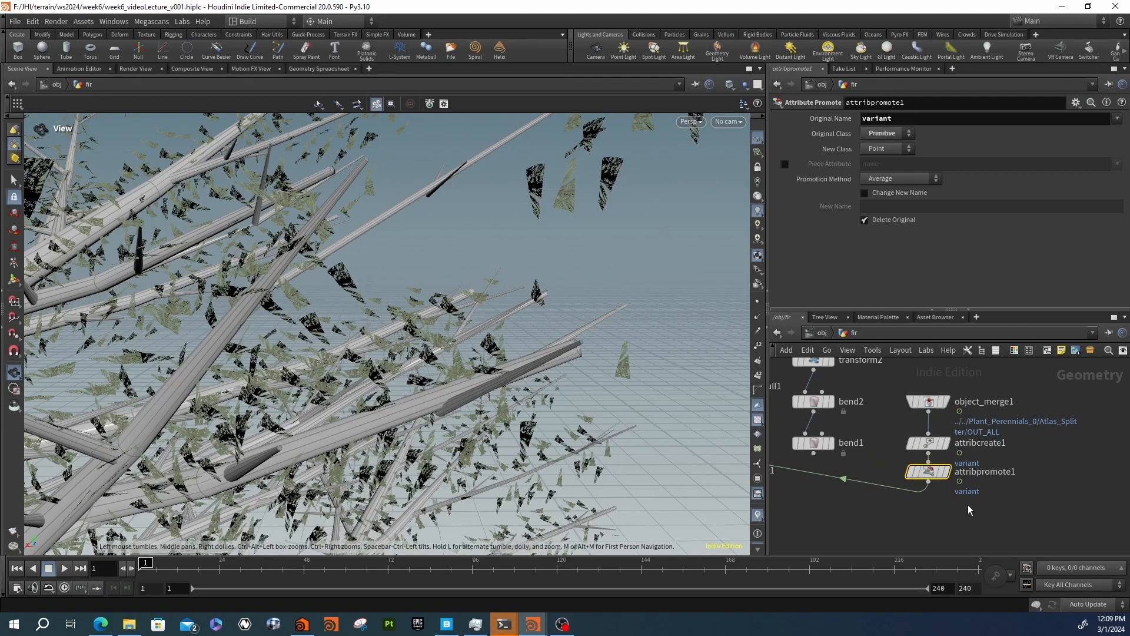
Delete attribcreate1 and place a Connectivity node between object_merge1 and attribpromote1
left_click(931, 444)
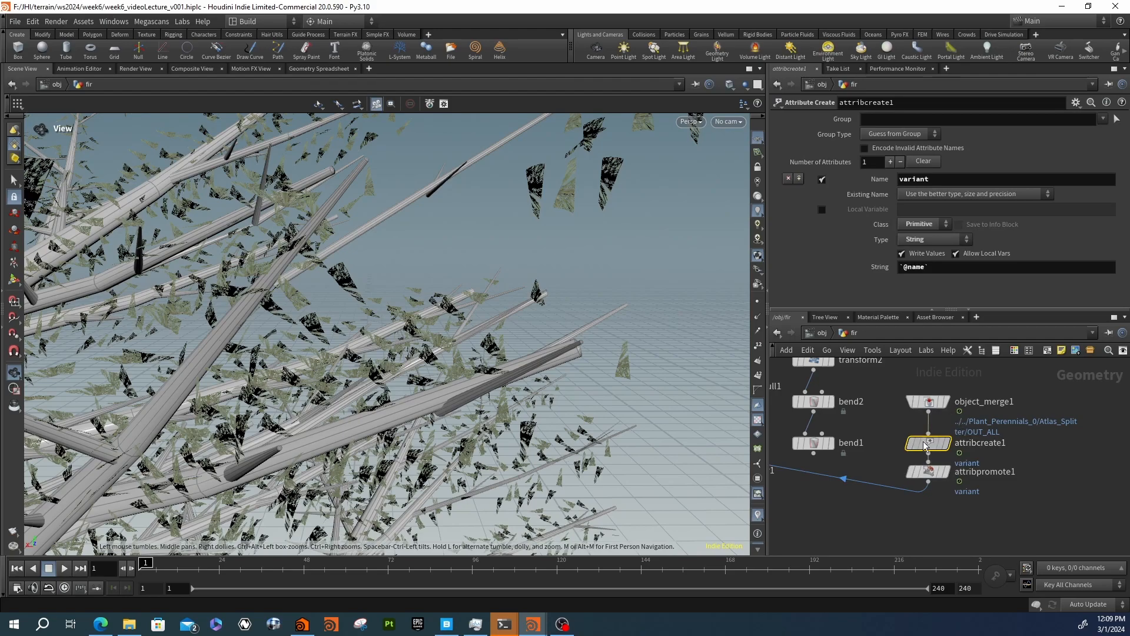
key("Delete")
key("Tab")
type("conn")
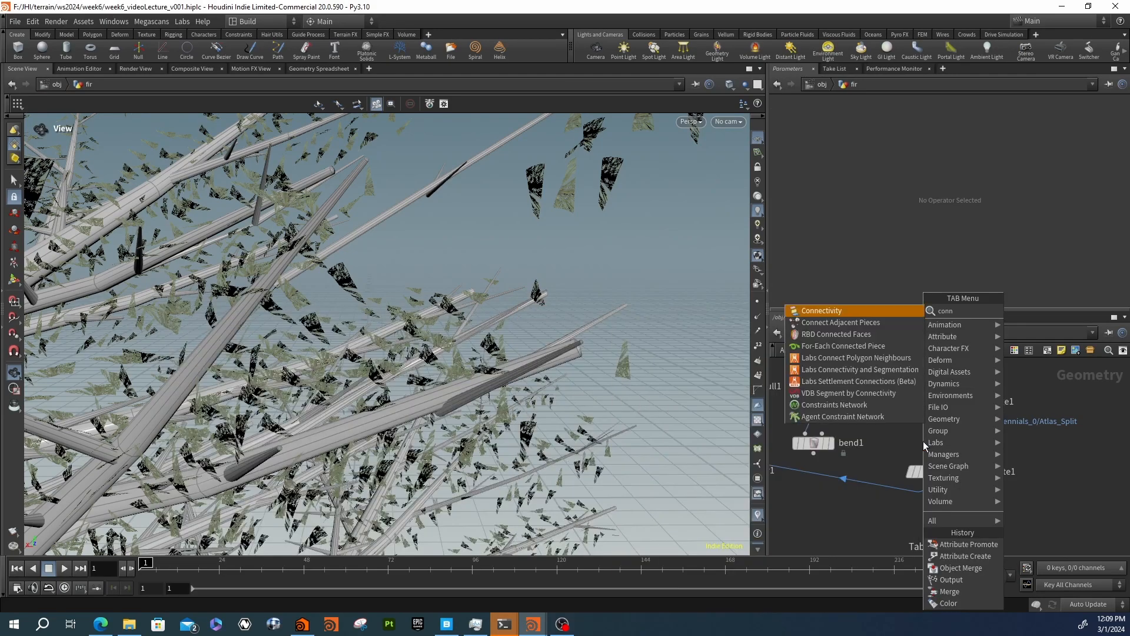
key("Return")
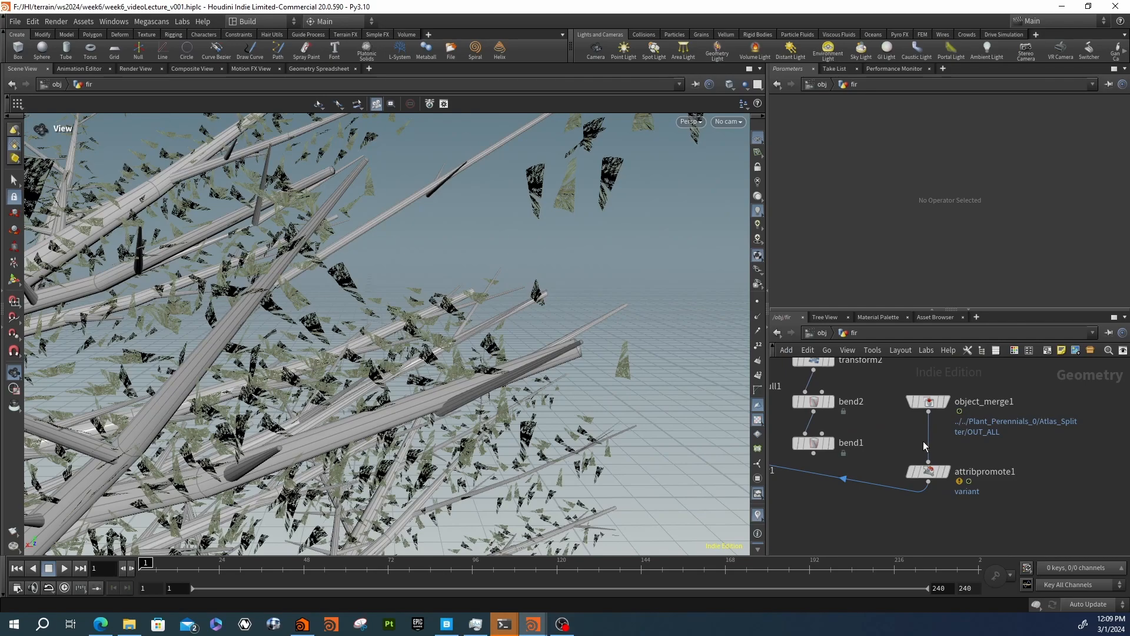
left_click(912, 449)
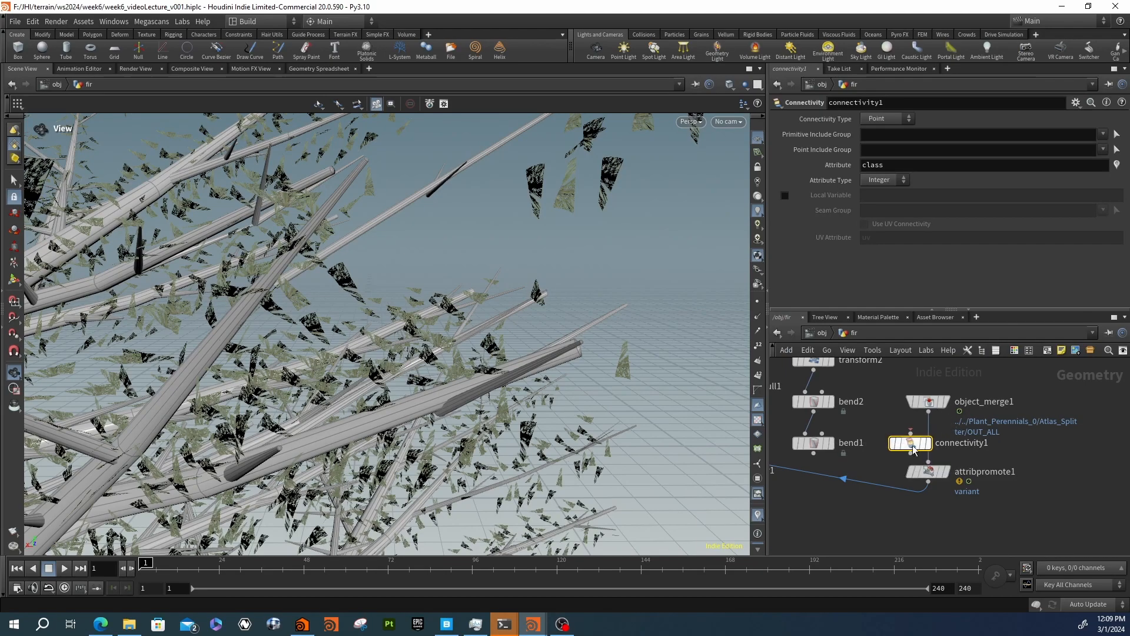
Set the Connectivity node's attribute to variant and its connectivity type to Point
double_click(887, 165)
type("variant")
key("Return")
left_click(886, 118)
left_click(877, 140)
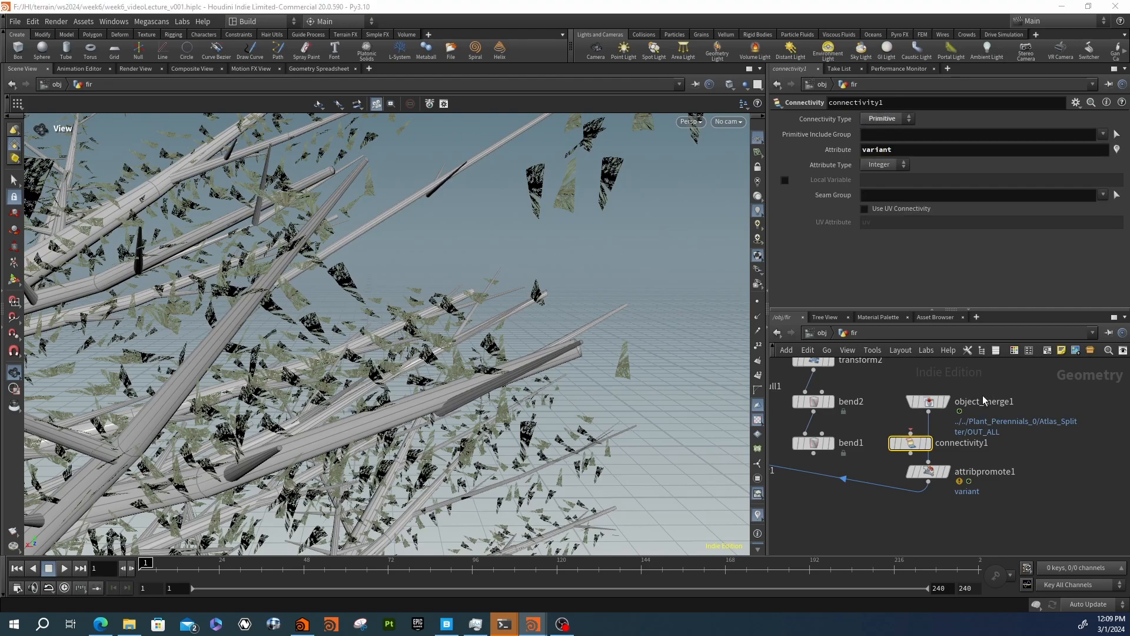
left_click(885, 119)
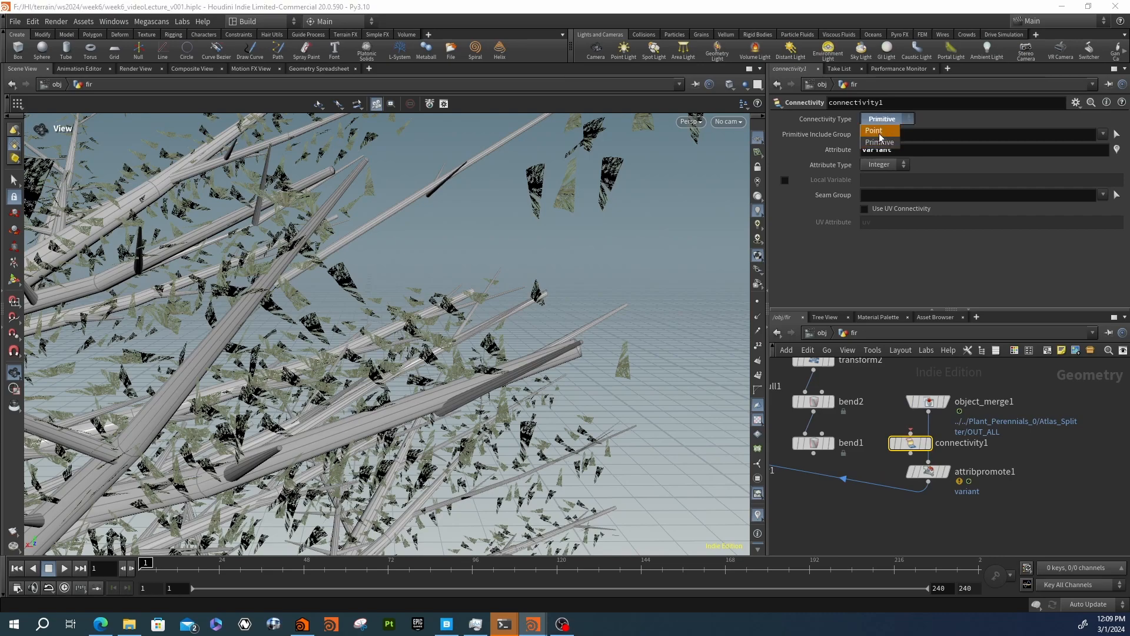
left_click(879, 134)
Wire object_merge1 into connectivity1, then display and frame its plant pieces in the scene view
left_click_drag(911, 433, 935, 413)
left_click(929, 443)
key("space+g")
left_click_drag(394, 348, 400, 386)
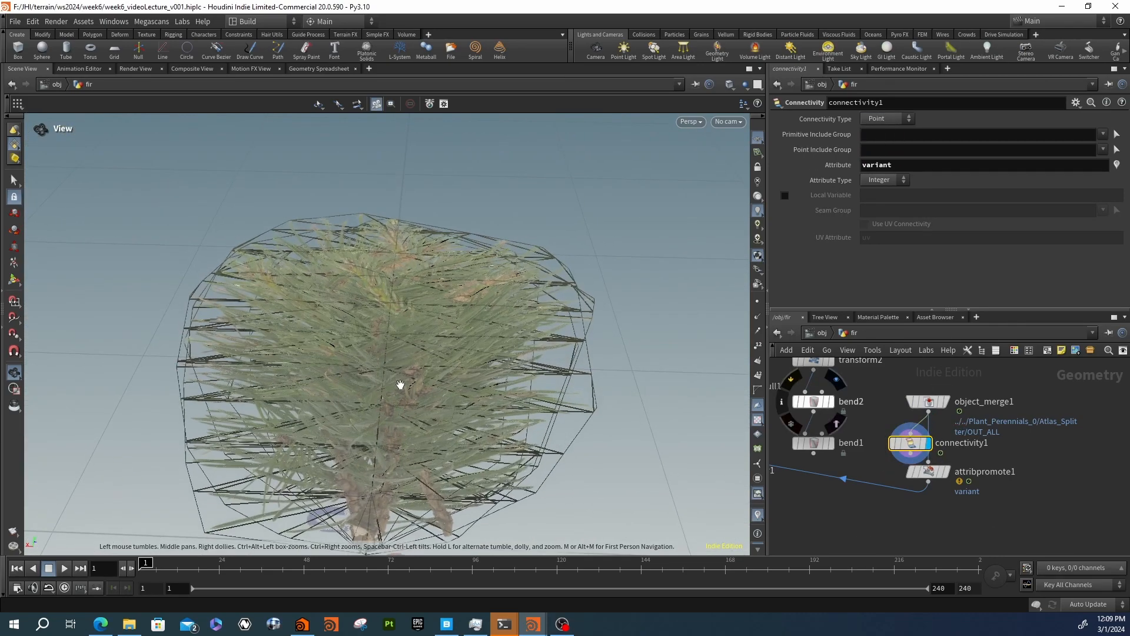
Check connectivity1's attributes in its node info and sort the spreadsheet's point data by variant
left_click(879, 444)
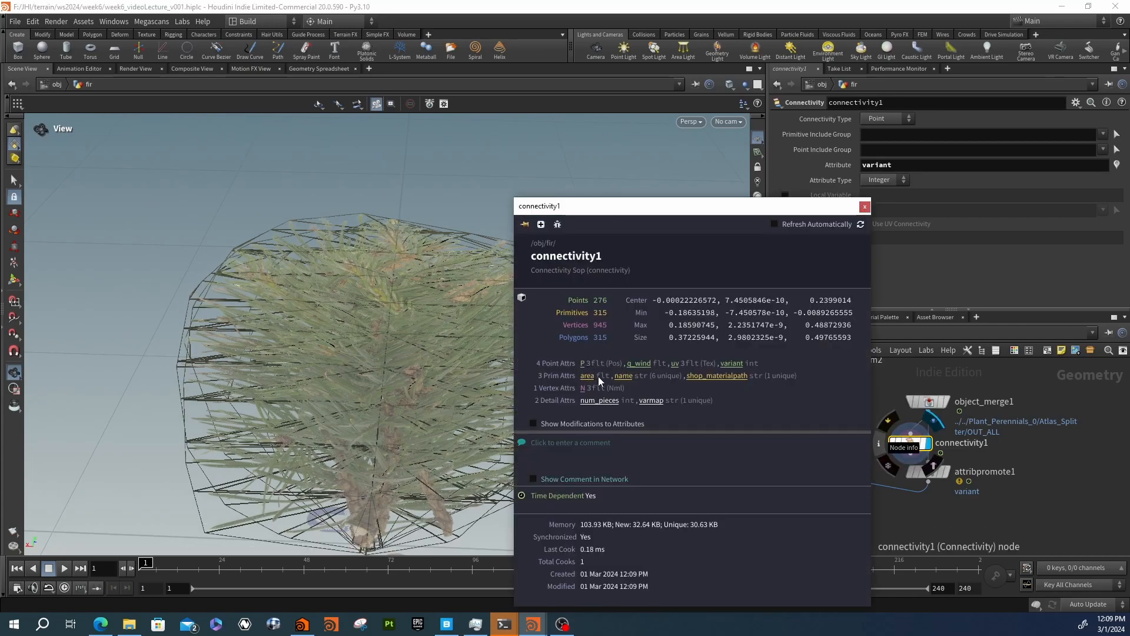
left_click(865, 206)
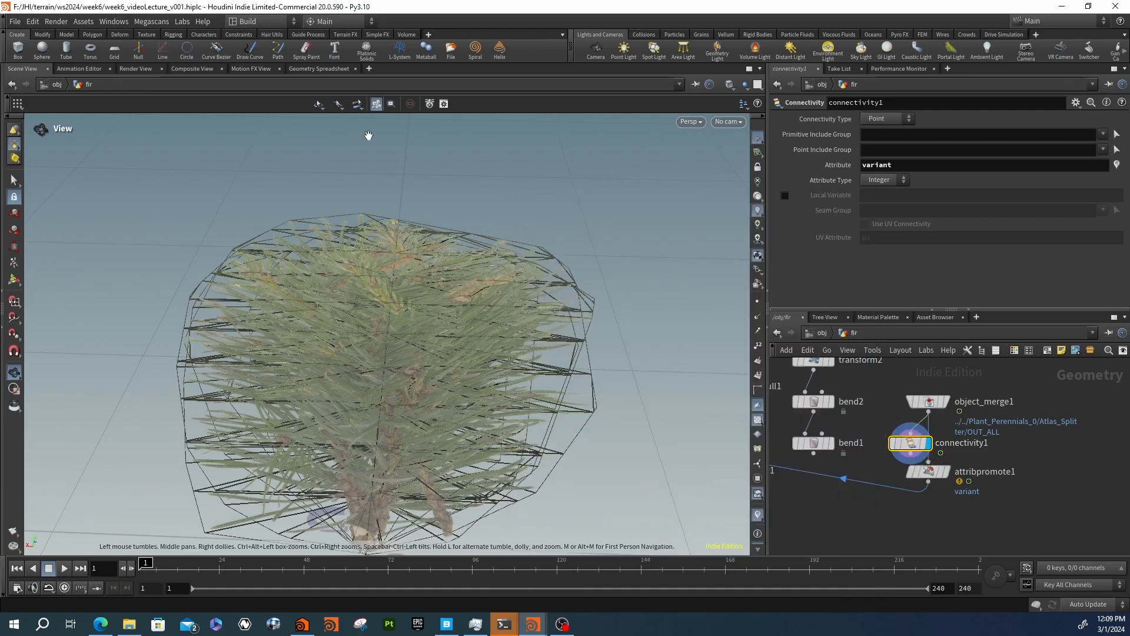
left_click(308, 69)
left_click(168, 103)
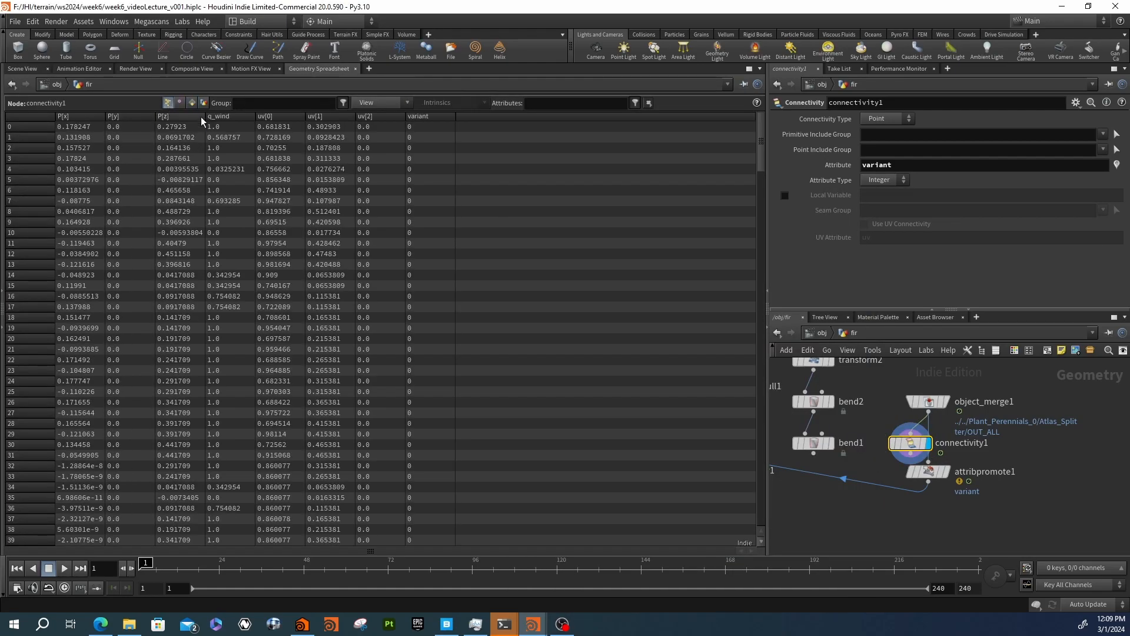
left_click(426, 115)
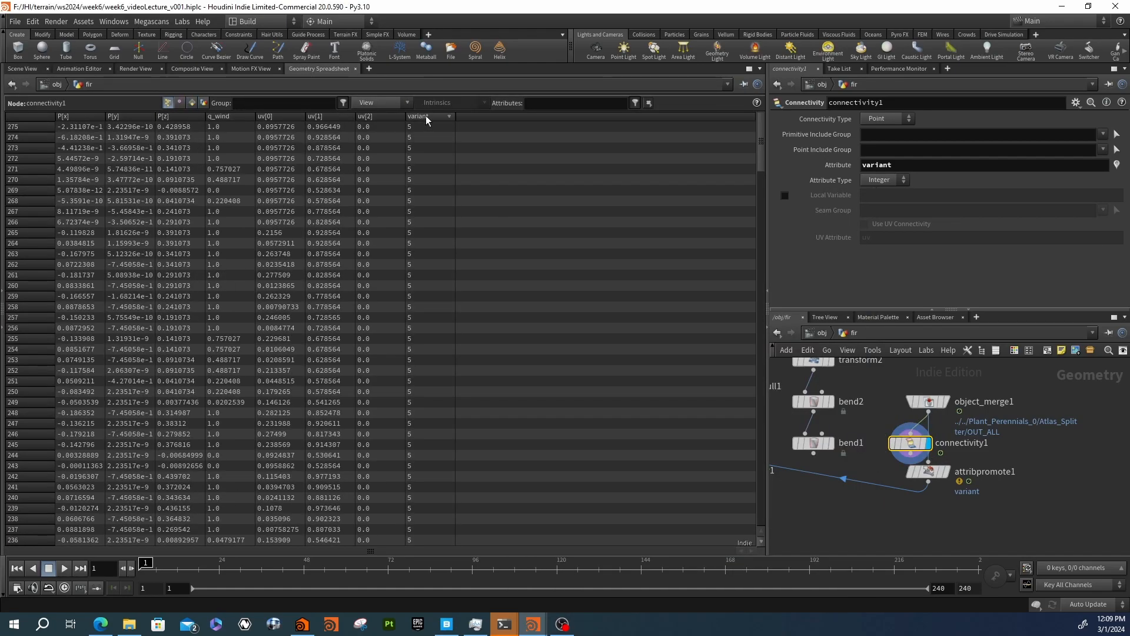
Delete attribpromote1 and wire connectivity1 into tree_leaf_generator1
left_click(928, 472)
key("Delete")
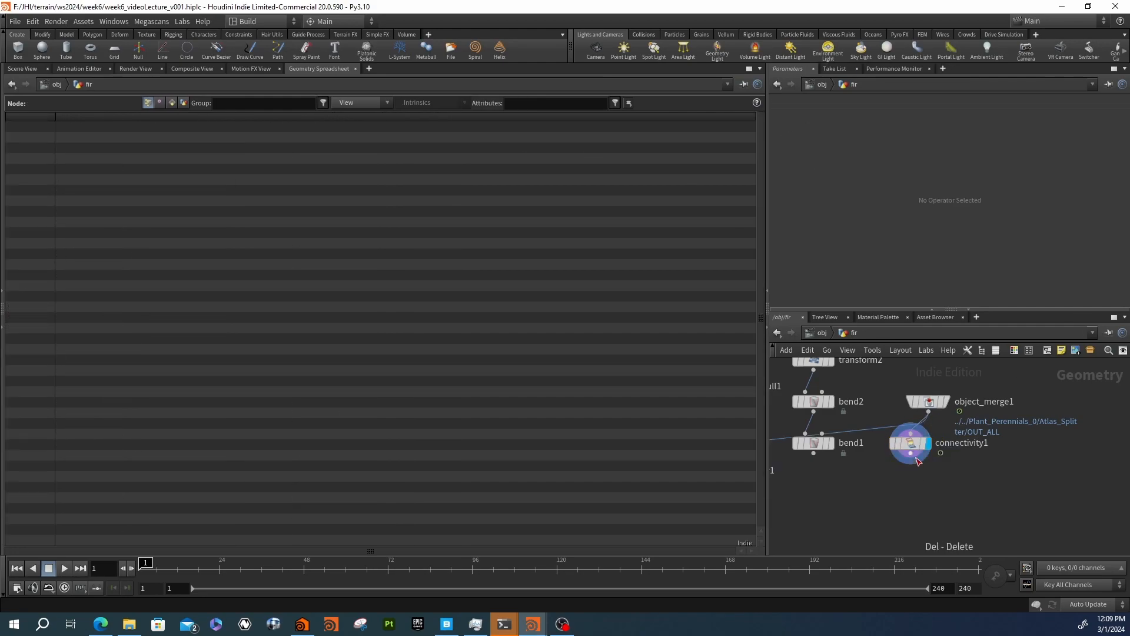
left_click_drag(931, 449, 932, 461)
middle_click_drag(900, 495, 991, 496)
scroll(992, 496, "down", 3)
scroll(883, 484, "up", 2)
Display tree_leaf_generator1 in the scene view and inspect the leaf variants on the branches
left_click(22, 68)
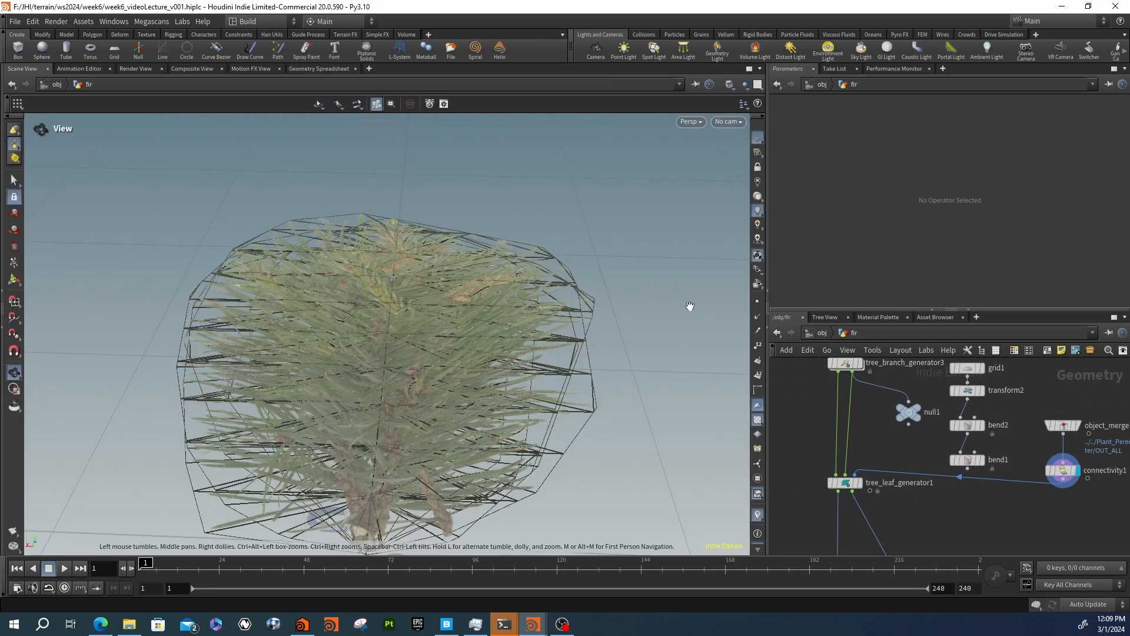
left_click(860, 482)
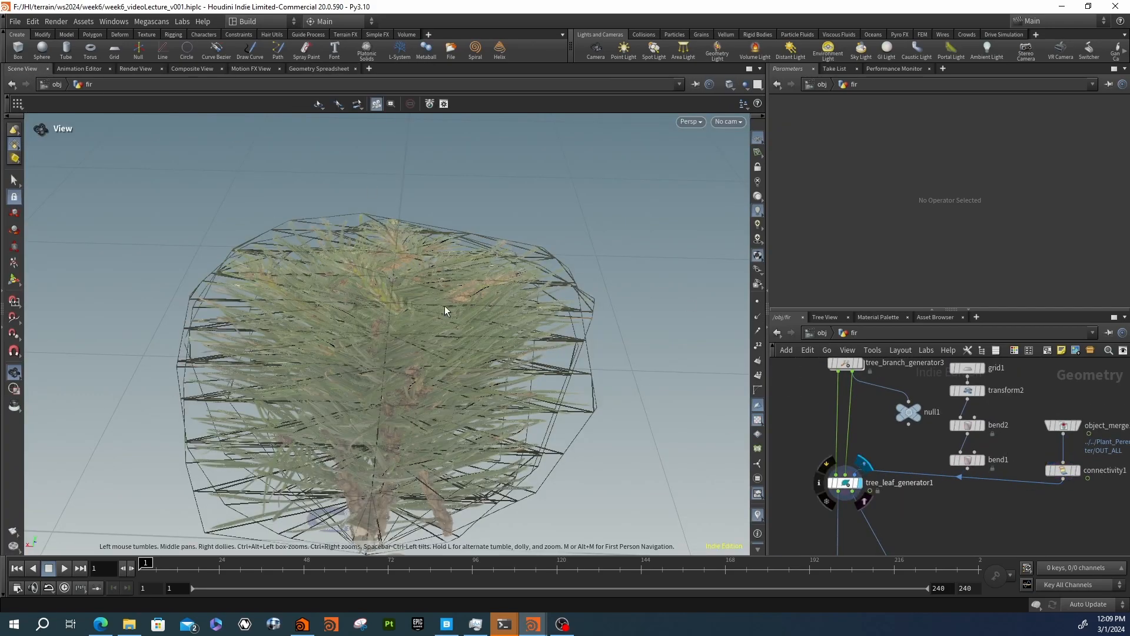
key("space+g")
right_click_drag(494, 288, 461, 325)
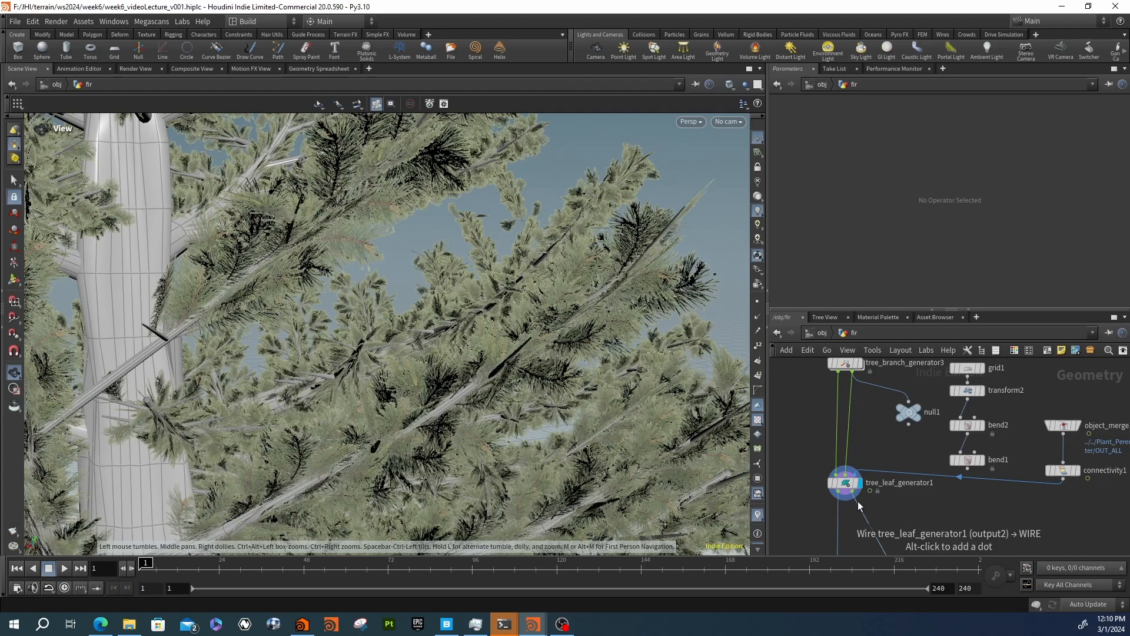
Switch Use Variant off and back on for tree_leaf_generator1 to compare how the leaves look on the branches and whole tree
scroll(857, 501, "down", 1)
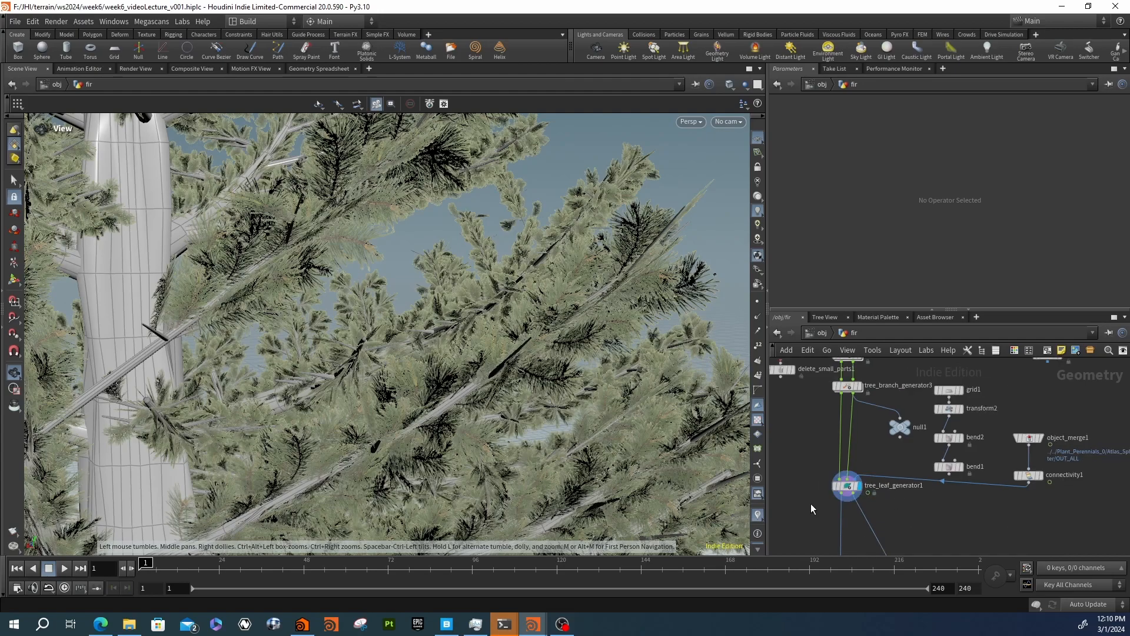
left_click(847, 487)
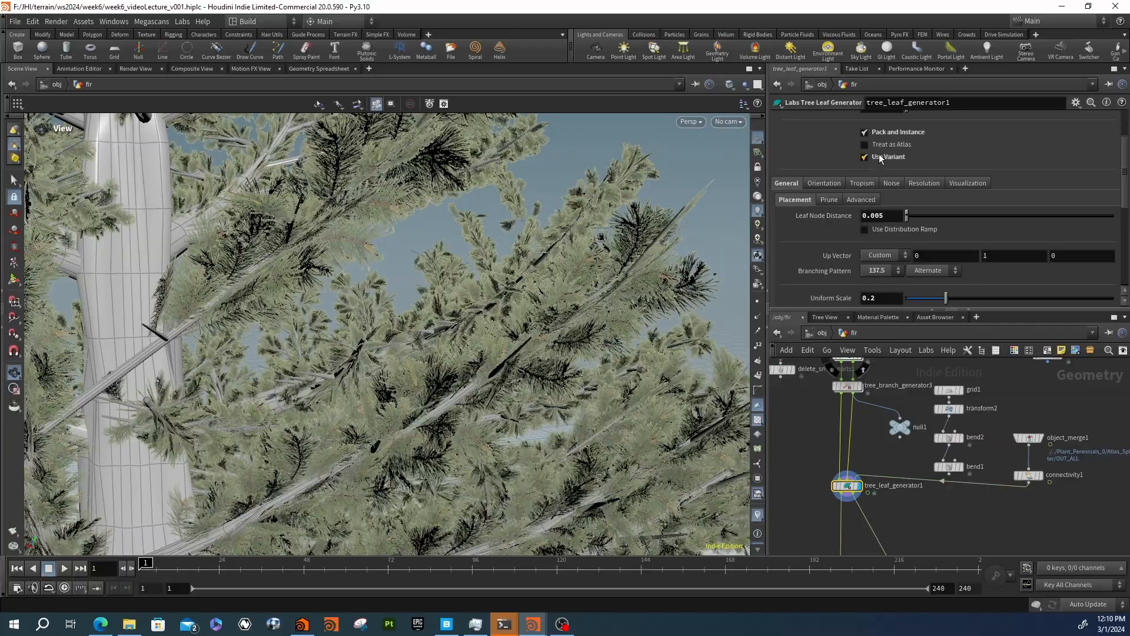
mouse_move(676, 288)
left_mouse_down()
mouse_move(575, 288)
mouse_move(686, 285)
mouse_move(647, 330)
mouse_move(663, 362)
mouse_move(588, 318)
mouse_move(677, 294)
left_mouse_up()
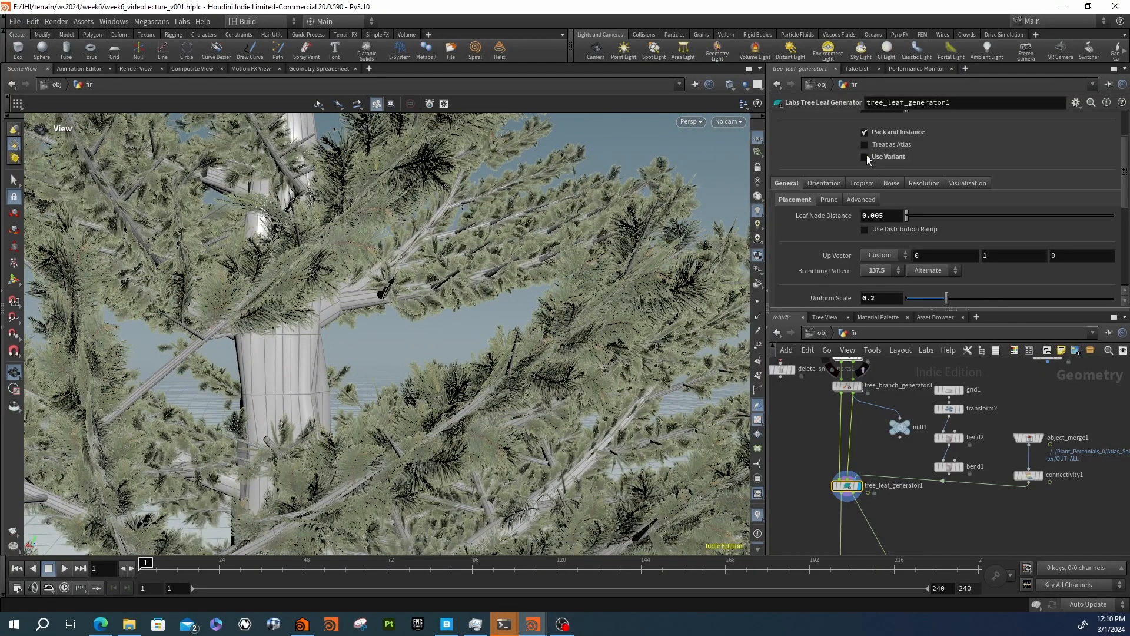
left_click_drag(512, 318, 586, 375)
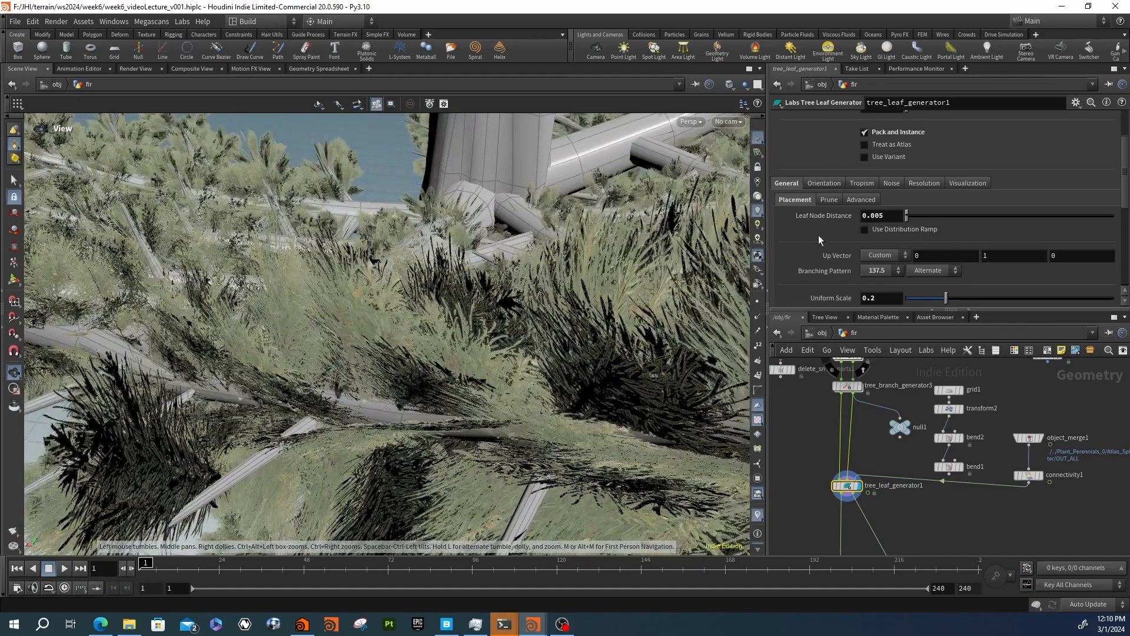
left_click(865, 157)
left_click_drag(595, 354, 509, 365)
right_click_drag(510, 364, 297, 324)
middle_click_drag(533, 339, 433, 369)
left_click_drag(434, 368, 436, 416)
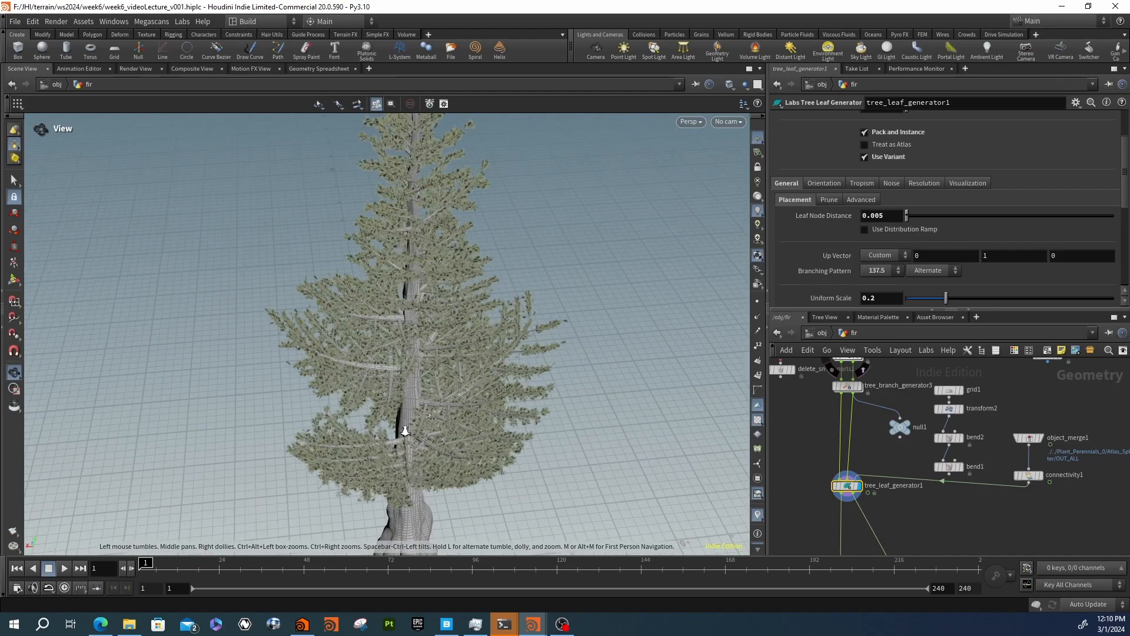
right_click_drag(396, 431, 457, 431)
left_click_drag(457, 432, 518, 427)
Set tree_leaf_generator1's Leaf Node Distance to 0.0025, lower it further to 0.001, and view the whole tree
middle_click_drag(811, 477, 829, 437)
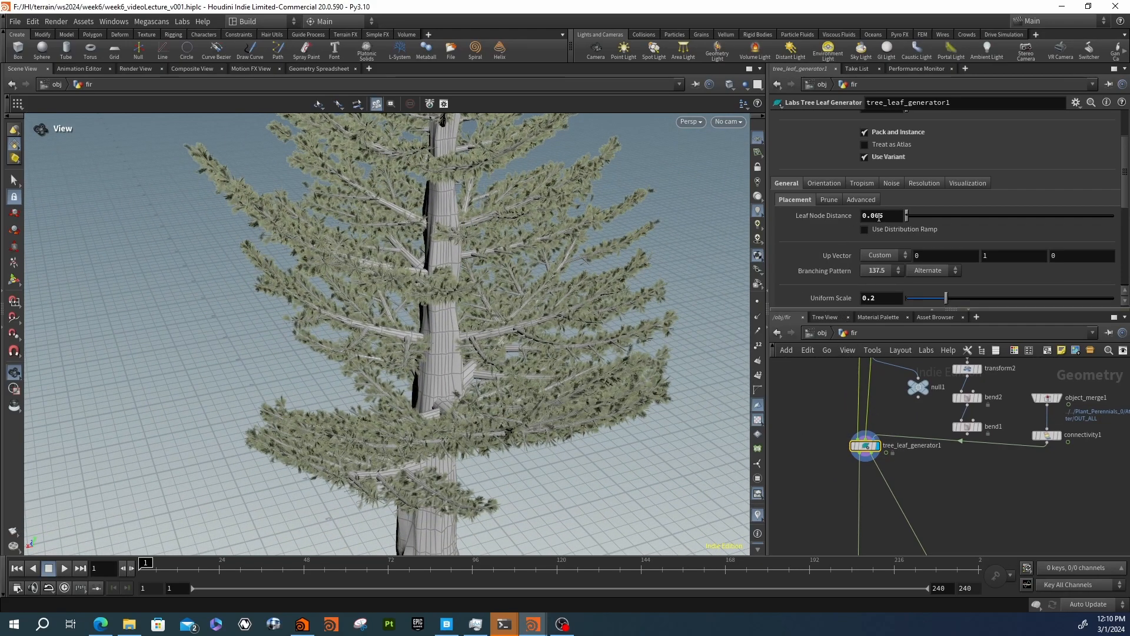
left_click(877, 216)
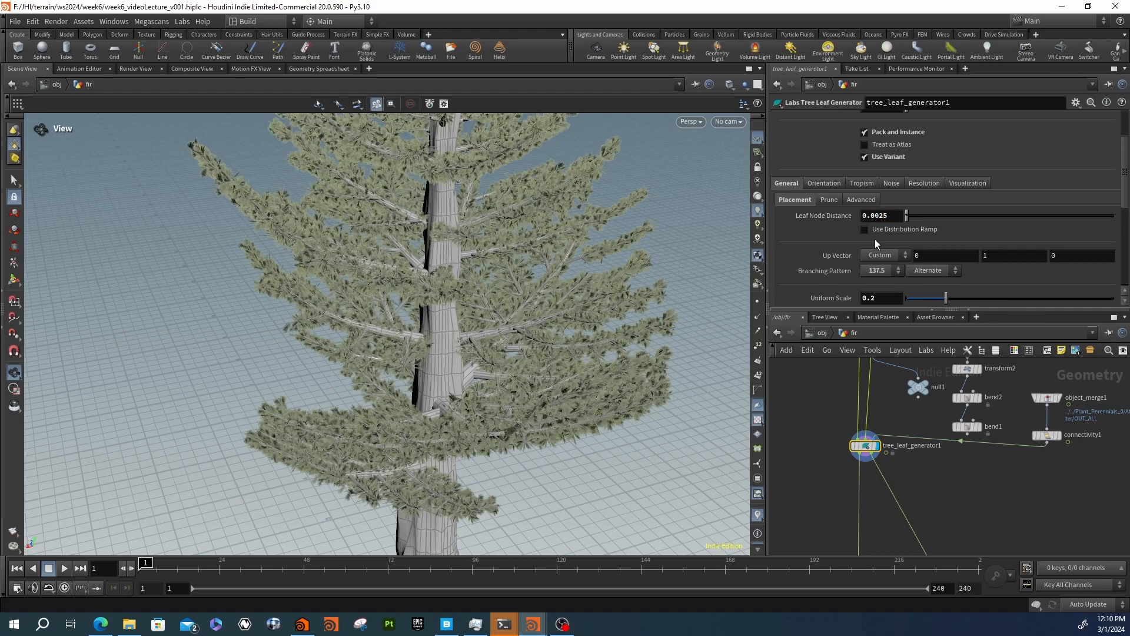
left_click_drag(879, 215, 900, 216)
type("1")
key("Return")
left_click_drag(486, 291, 449, 350)
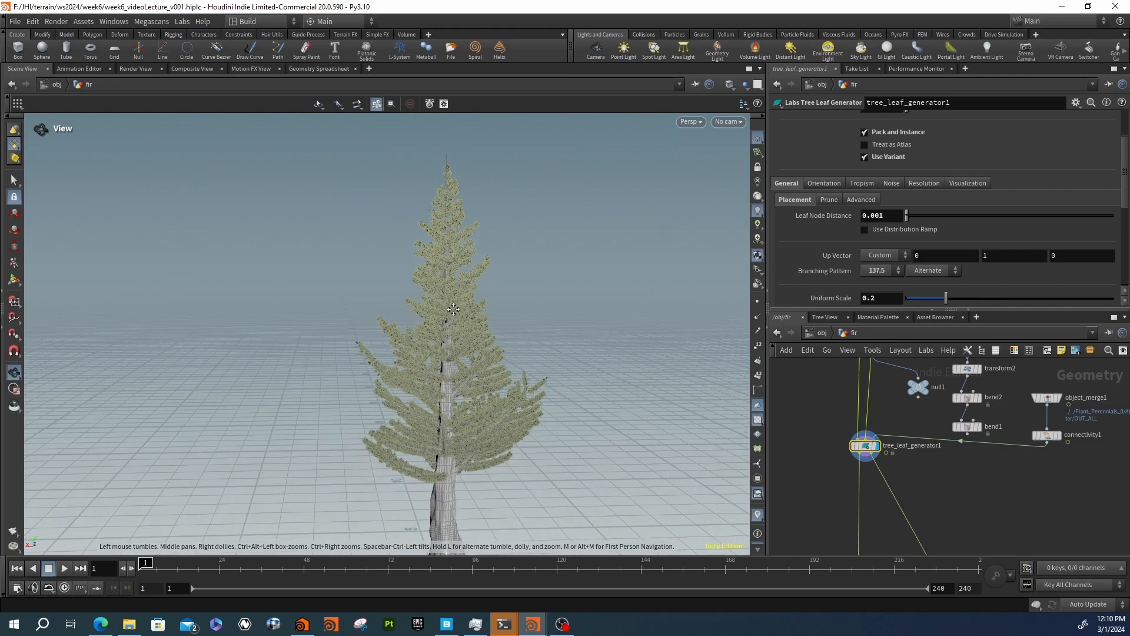
middle_click_drag(449, 351, 445, 295)
Go back from the fir network to the Plant_Perennials_0 subnetwork that holds Asset_Material and Atlas_Splitter
middle_click_drag(886, 475, 878, 394)
scroll(877, 395, "down", 3)
middle_click_drag(938, 415, 929, 469)
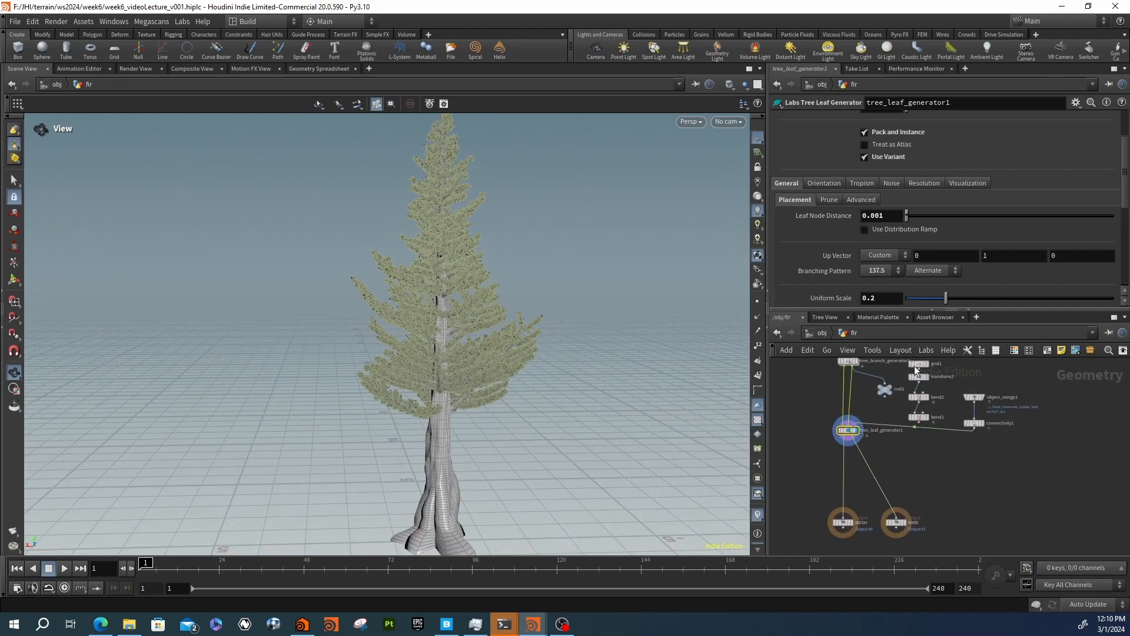
left_click(806, 334)
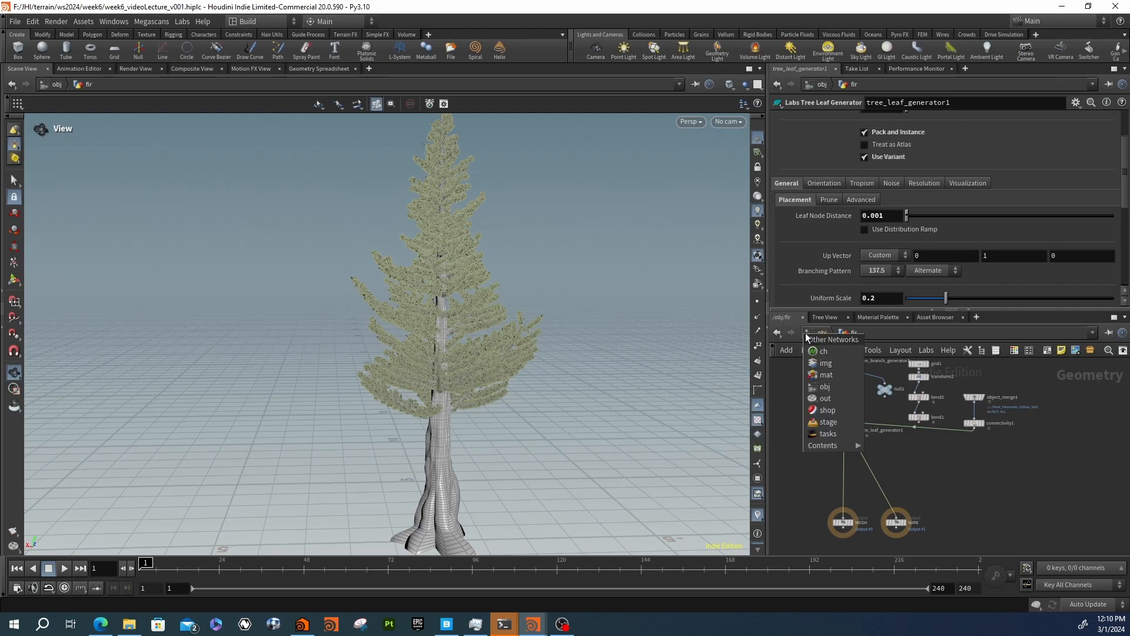
left_click(775, 334)
right_click(776, 334)
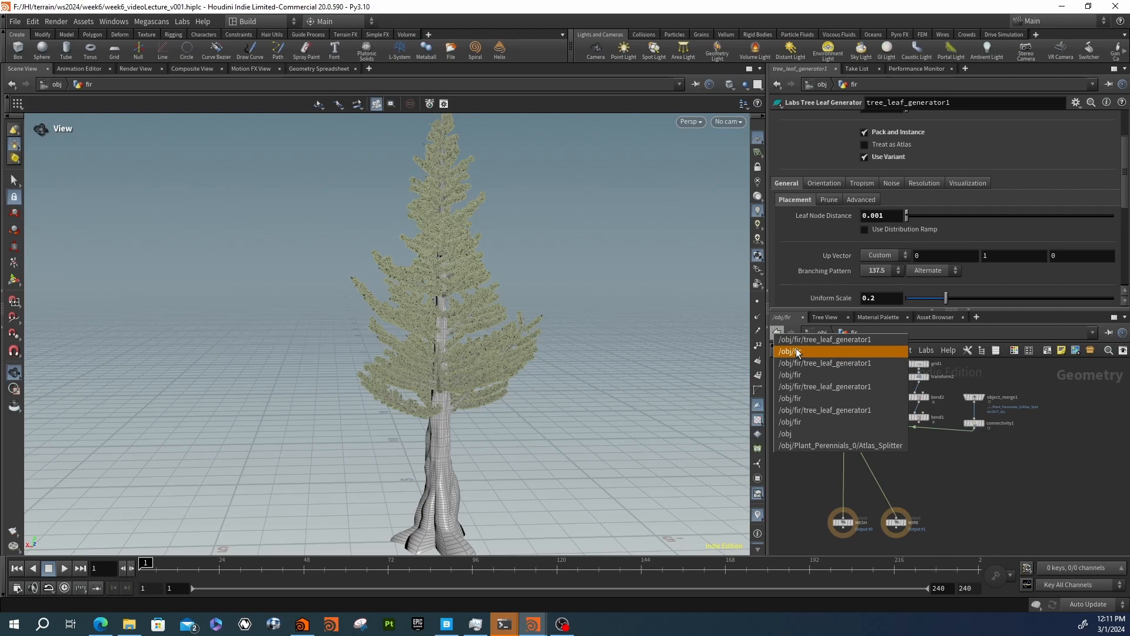
left_click(798, 443)
left_click(853, 333)
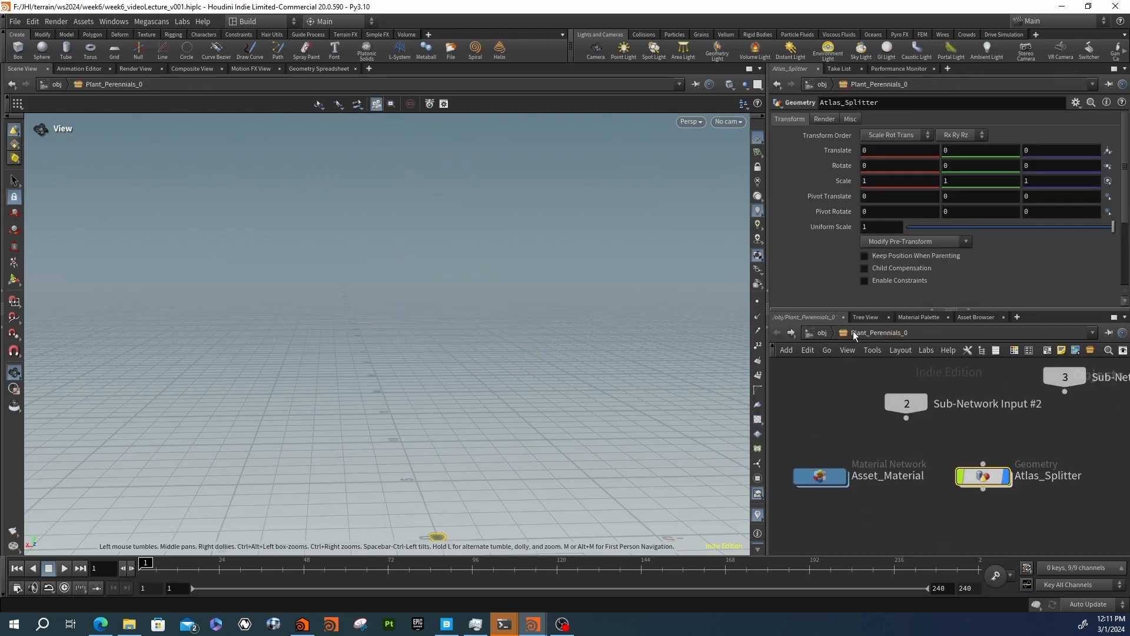
Copy the Plant_Perennials_0 principled shader from the Asset_Material network and switch to the stage network
double_click(817, 465)
left_click(942, 400)
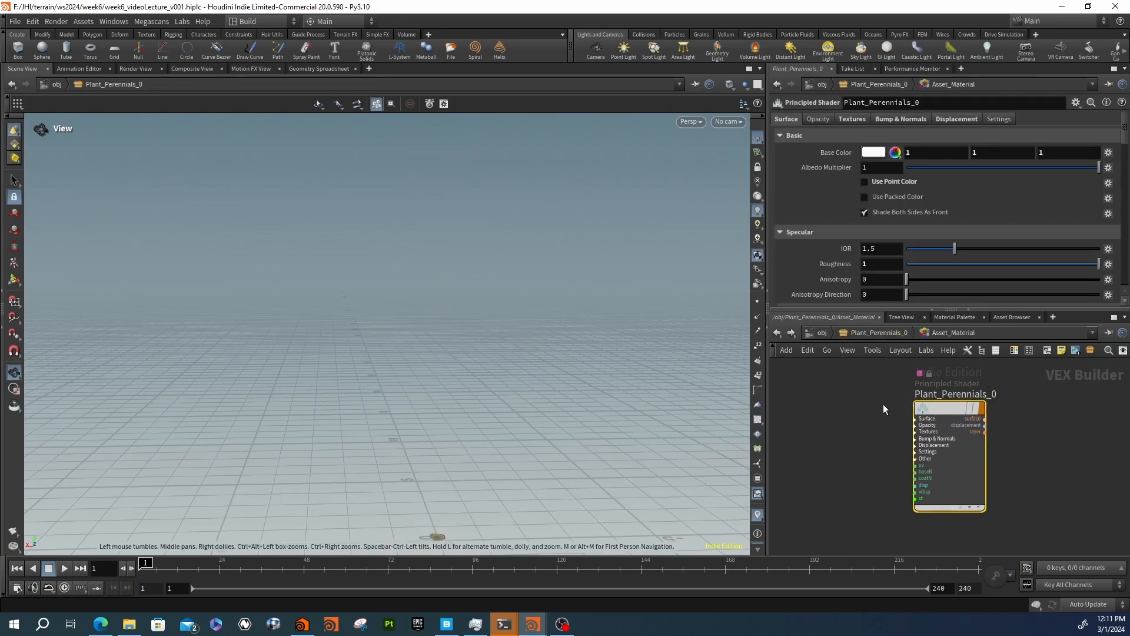
key("ctrl+c")
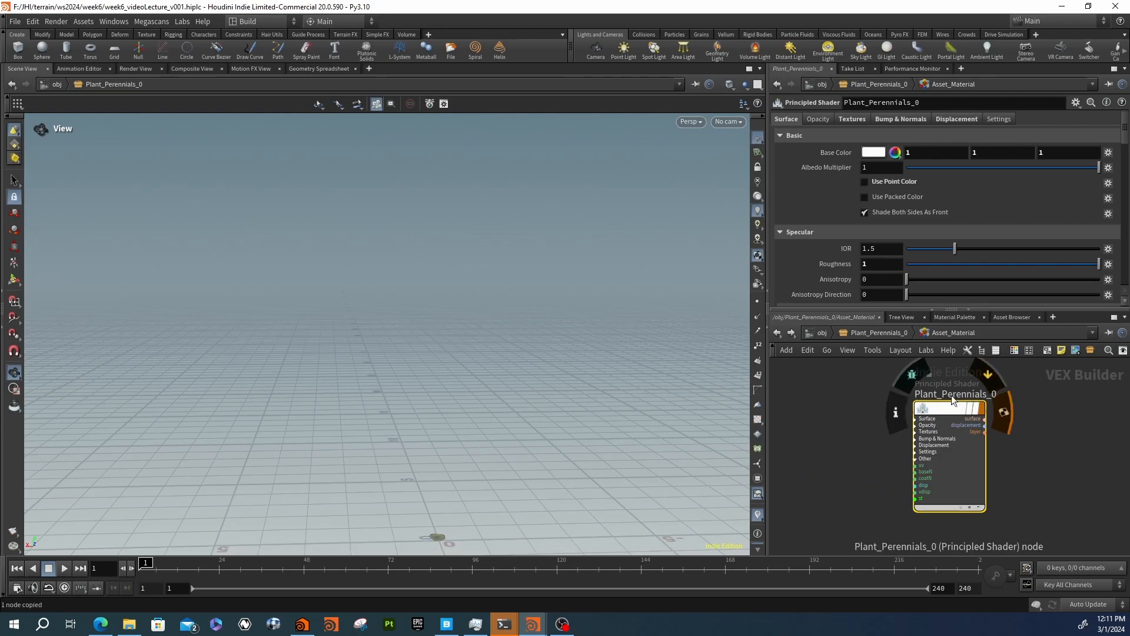
left_click(824, 331)
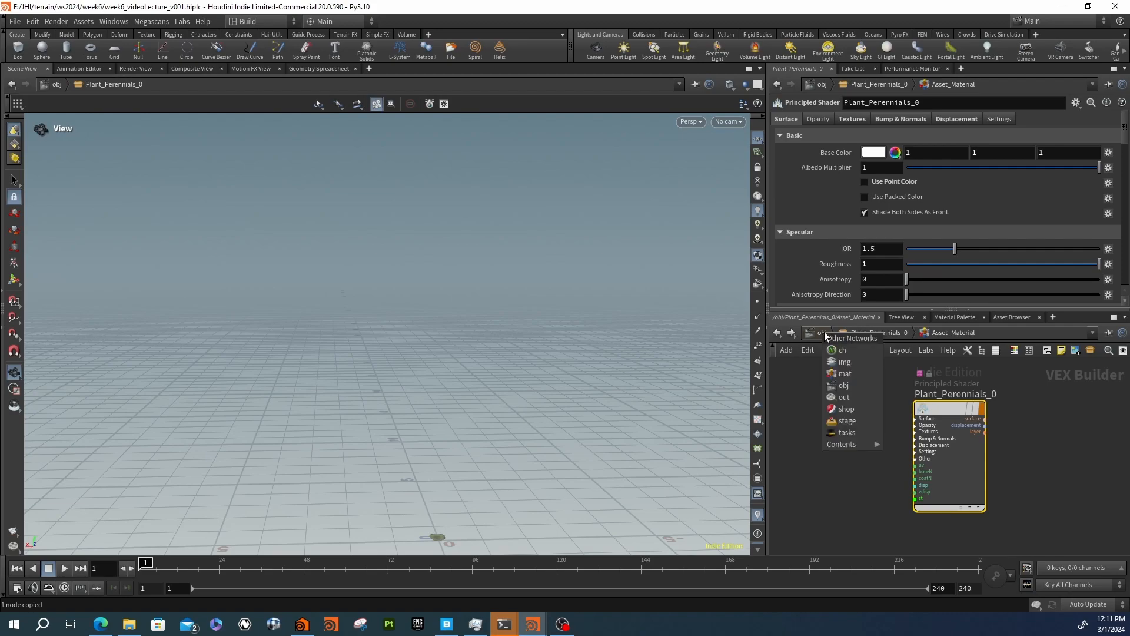
left_click(848, 419)
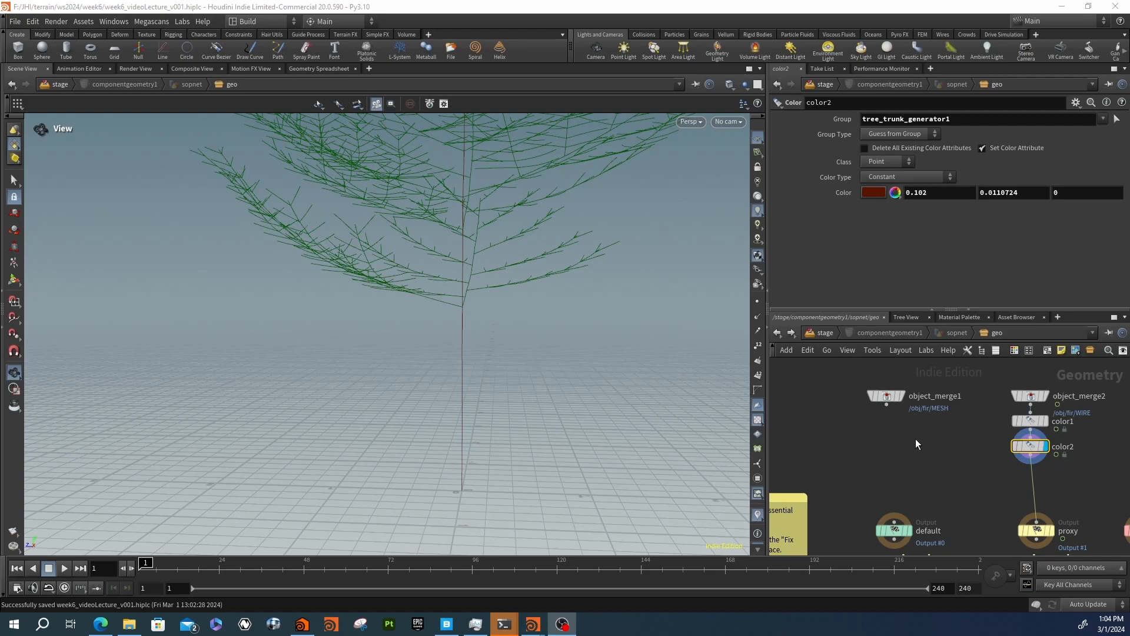
Check which object object_merge1 references inside componentgeometry1, then return to the stage network
scroll(913, 443, "down", 3)
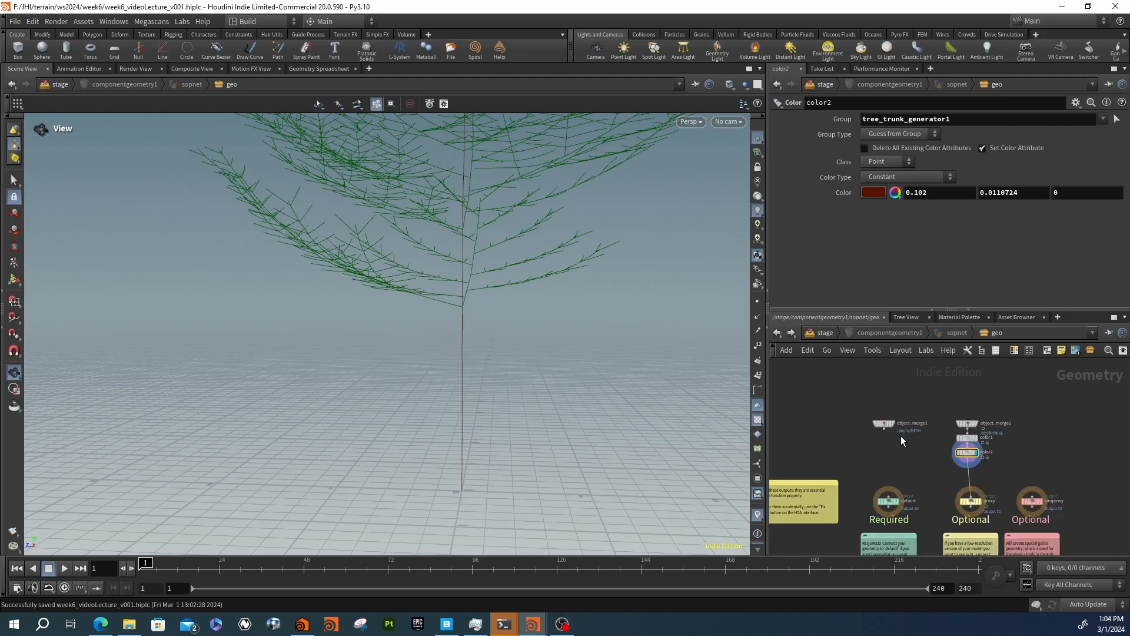
scroll(901, 435, "up", 3)
left_click(883, 401)
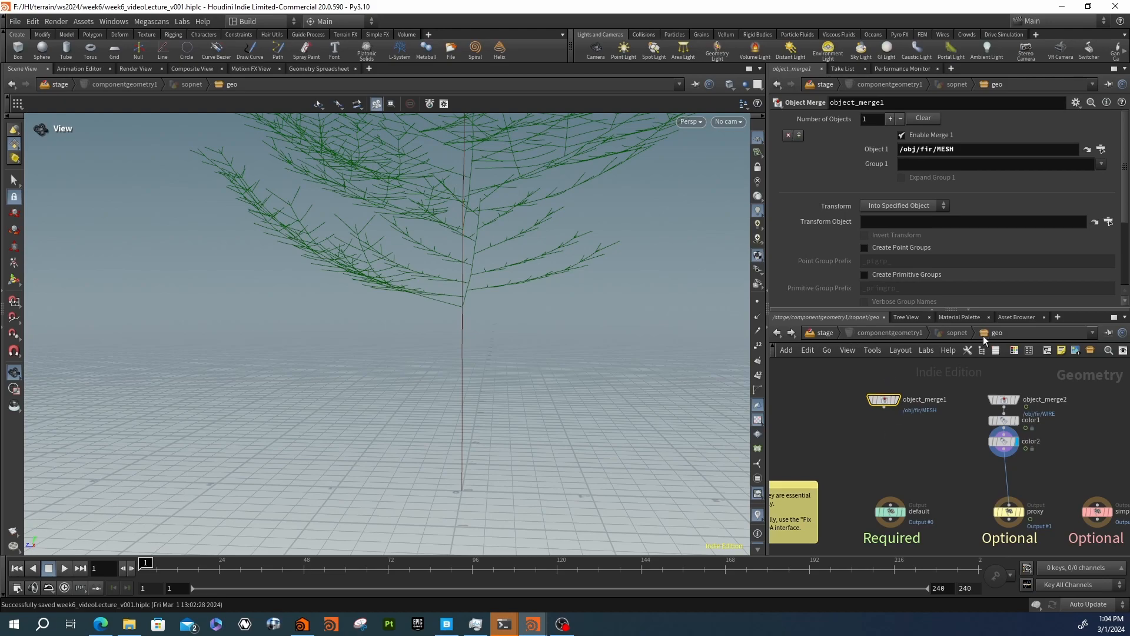
left_click(821, 332)
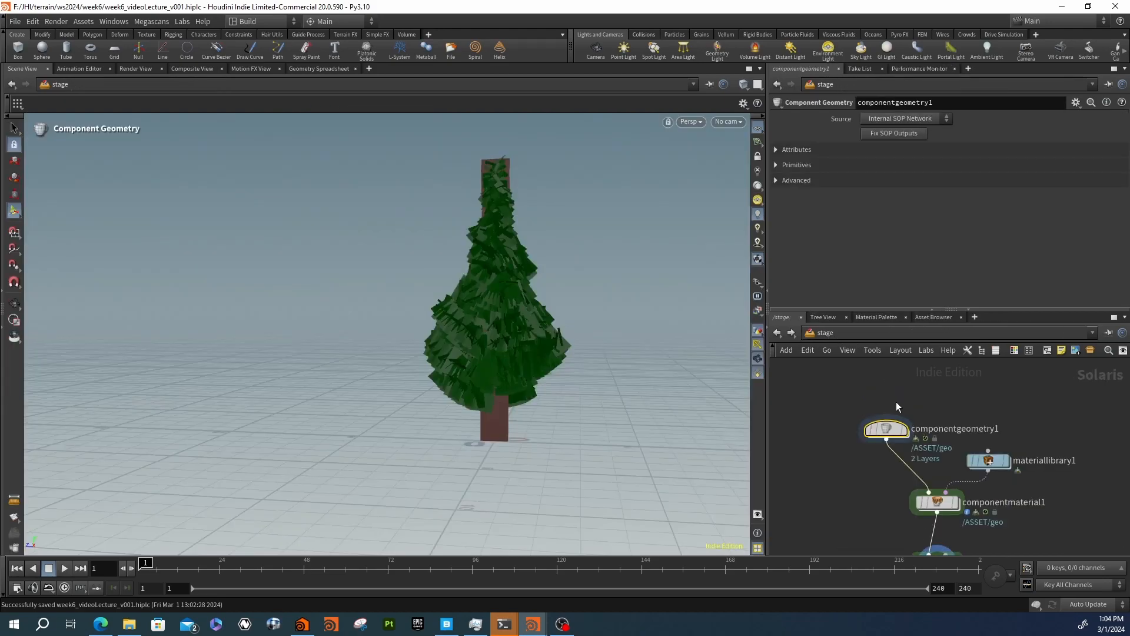
scroll(877, 383, "down", 2)
Enter the fir geometry from the obj network and check tree_leaf_generator1's point and packed geometry counts in its node info
left_click(835, 333)
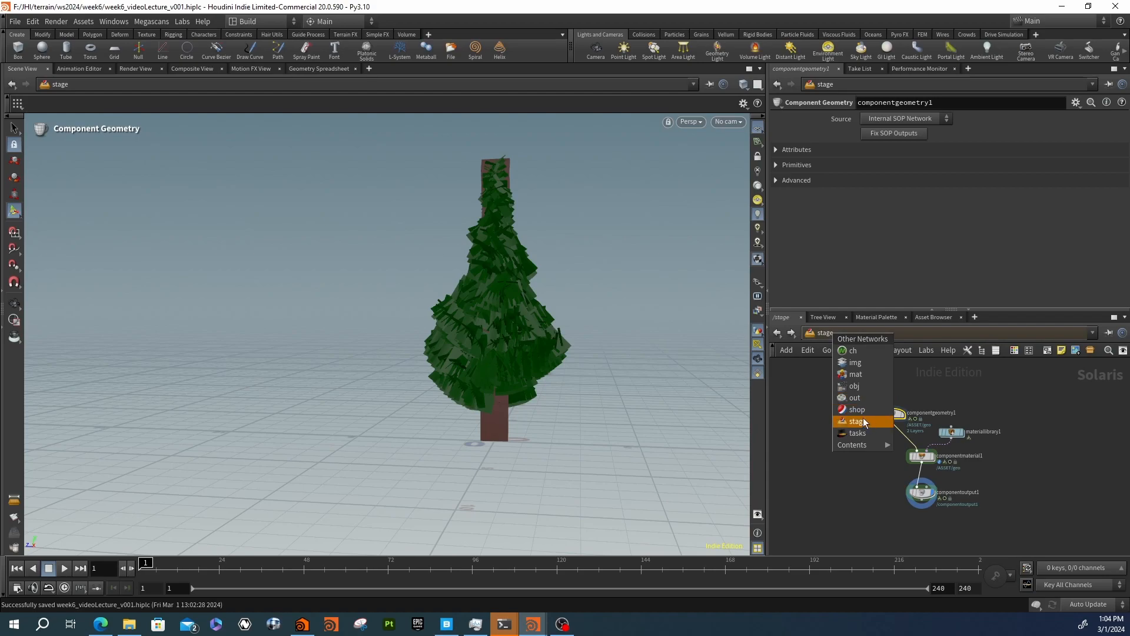
left_click(857, 387)
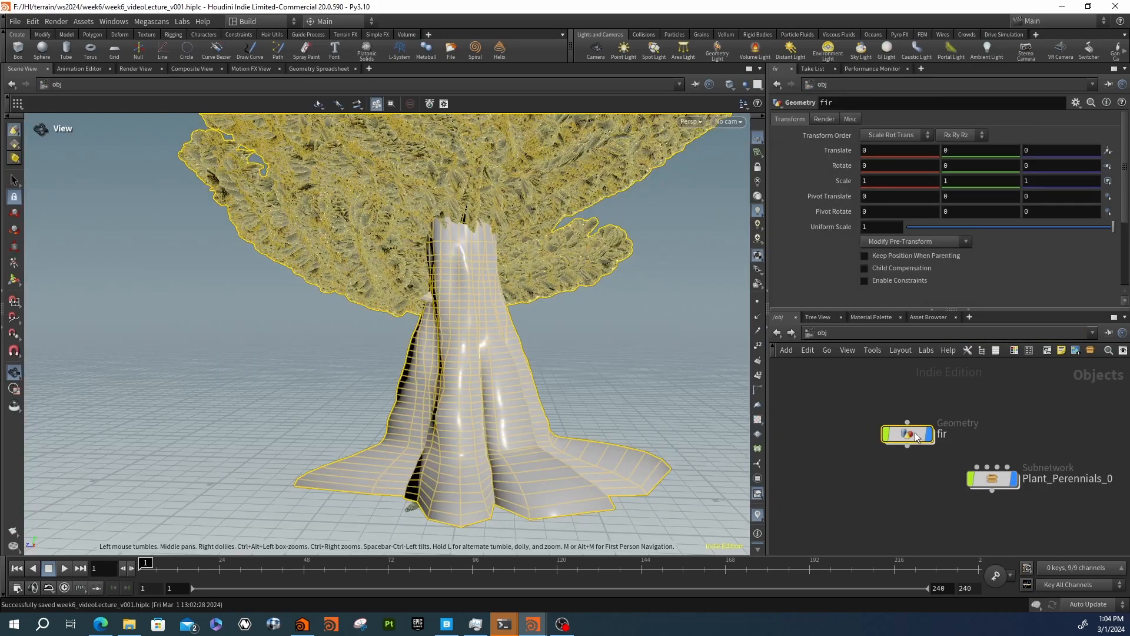
double_click(910, 433)
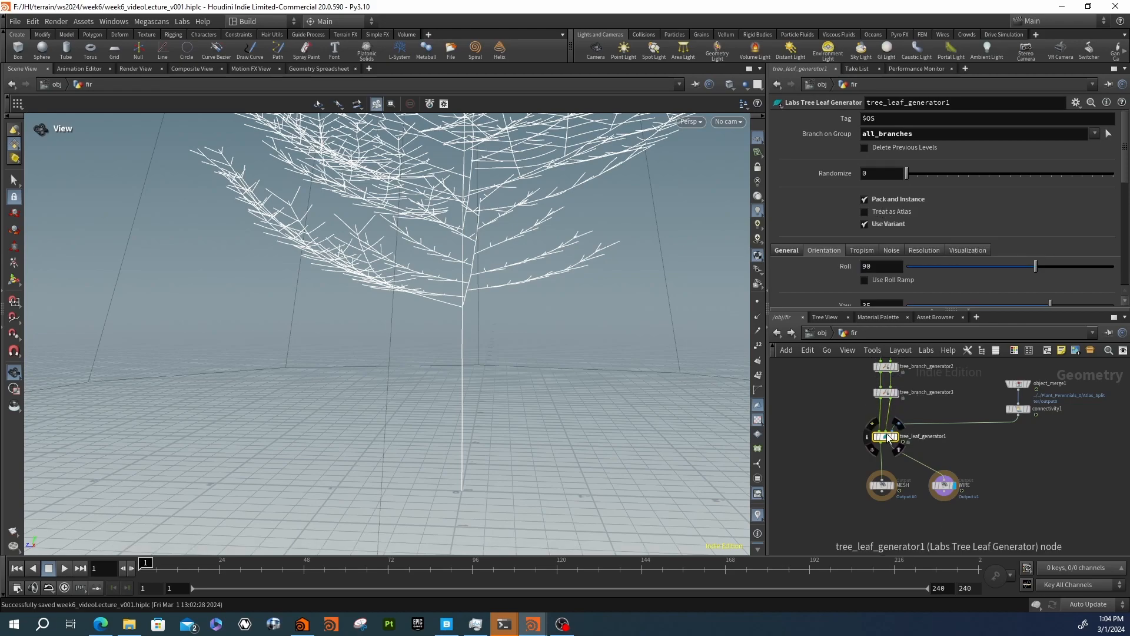
left_click(866, 436)
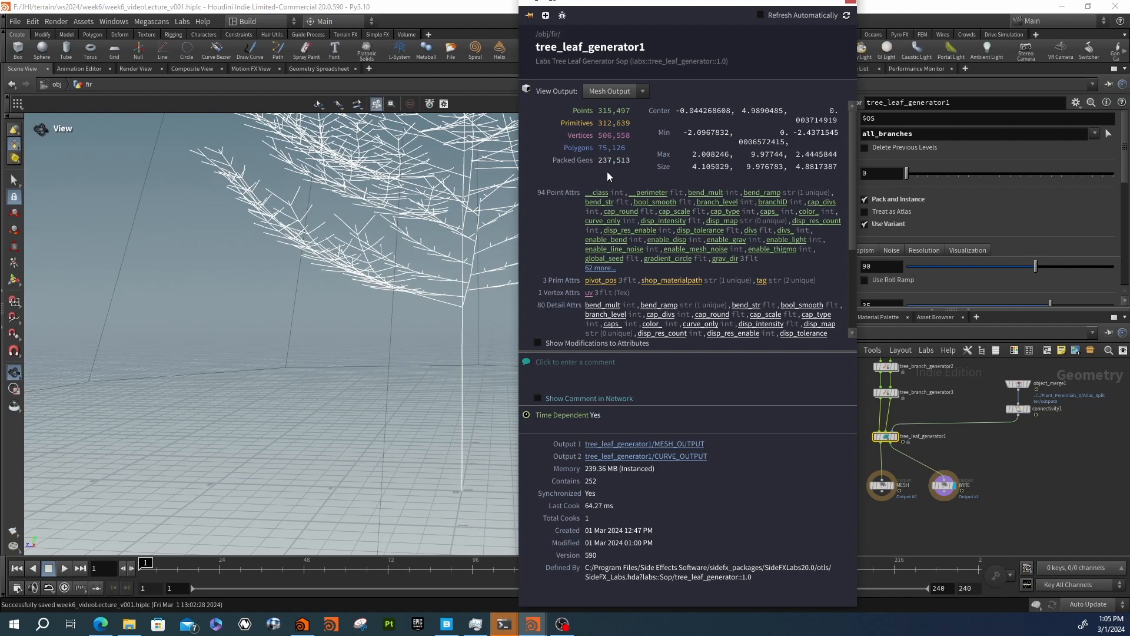
left_click(850, 3)
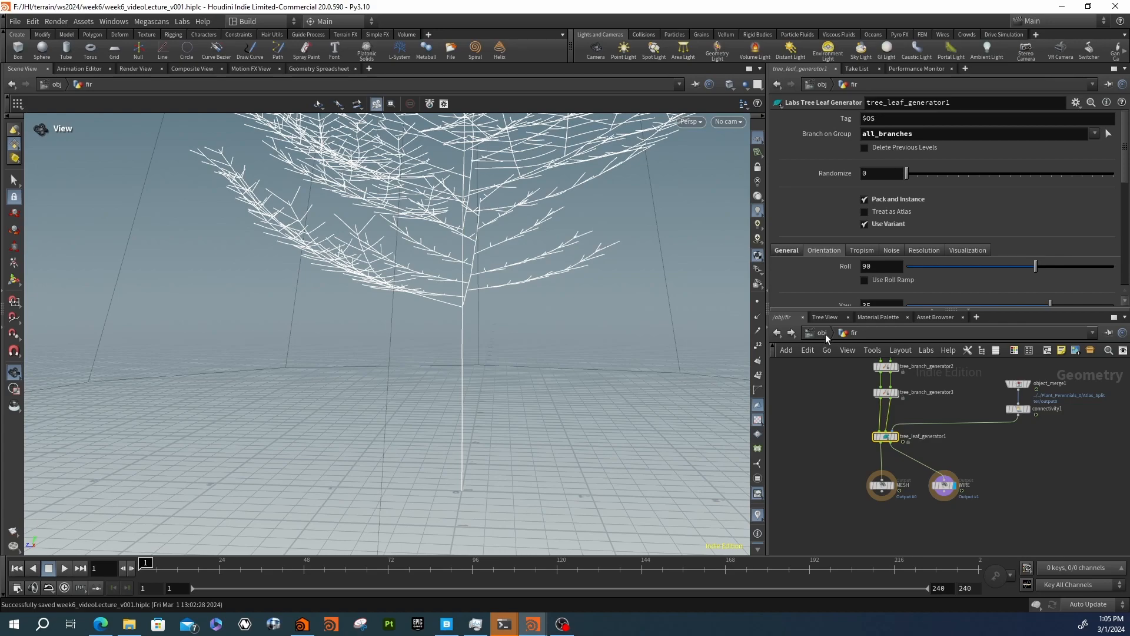
Turn off Pack and Instance on tree_leaf_generator1 and inspect the MESH output in the scene view
left_click(864, 200)
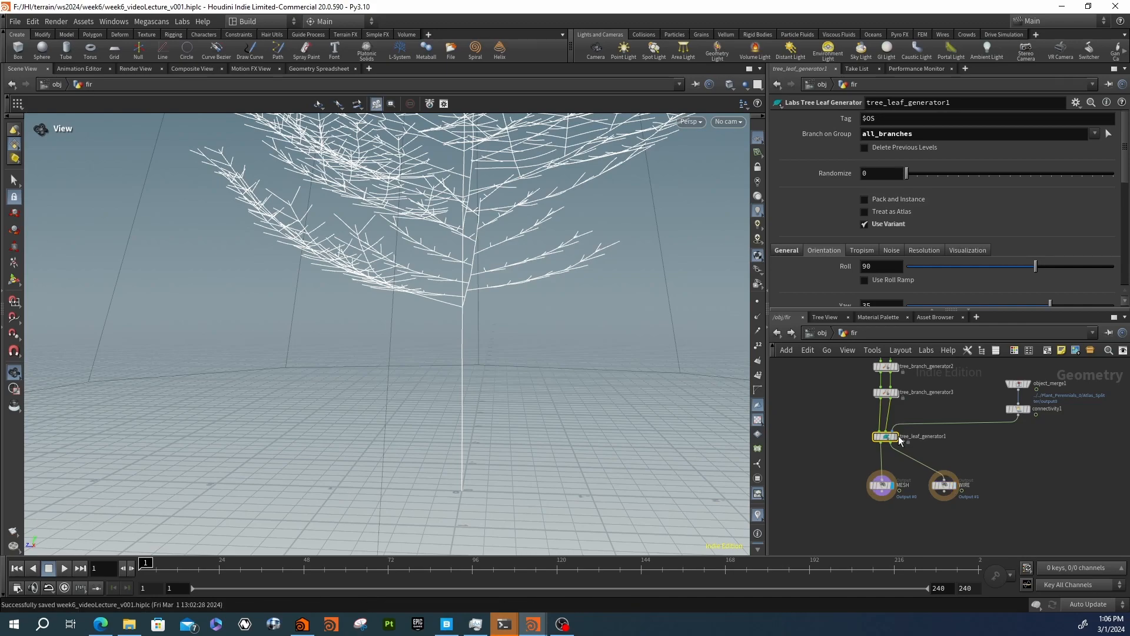
mouse_move(899, 441)
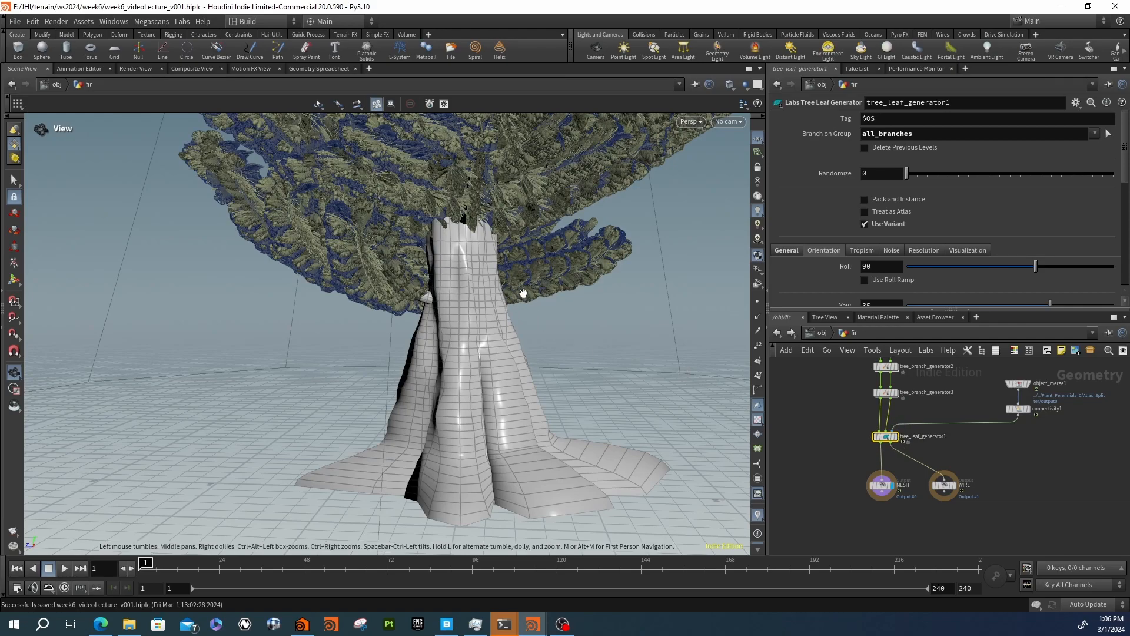
left_click_drag(425, 285, 369, 313)
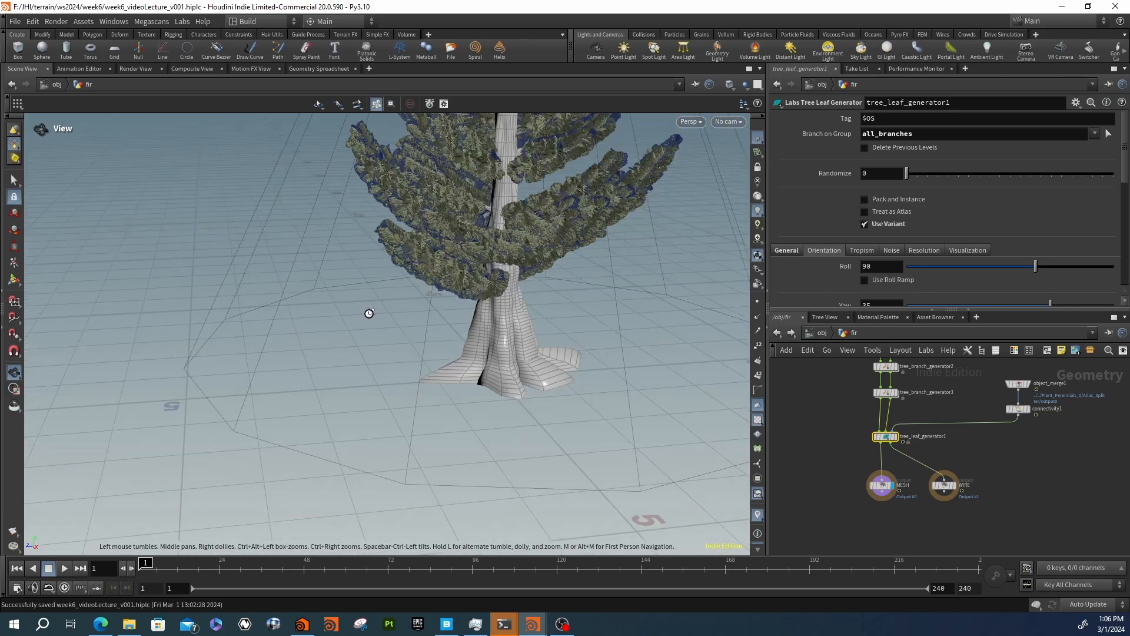
middle_click_drag(369, 314, 325, 358)
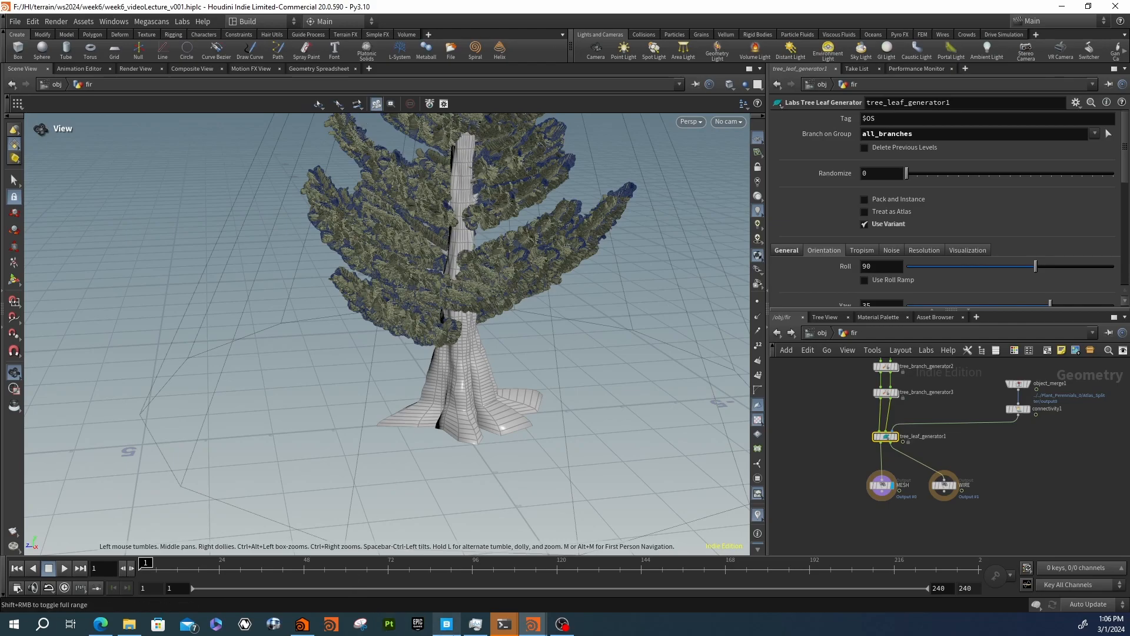
Switch to Task Manager and check the system's memory and GPU performance, then return to the process list
left_click(476, 624)
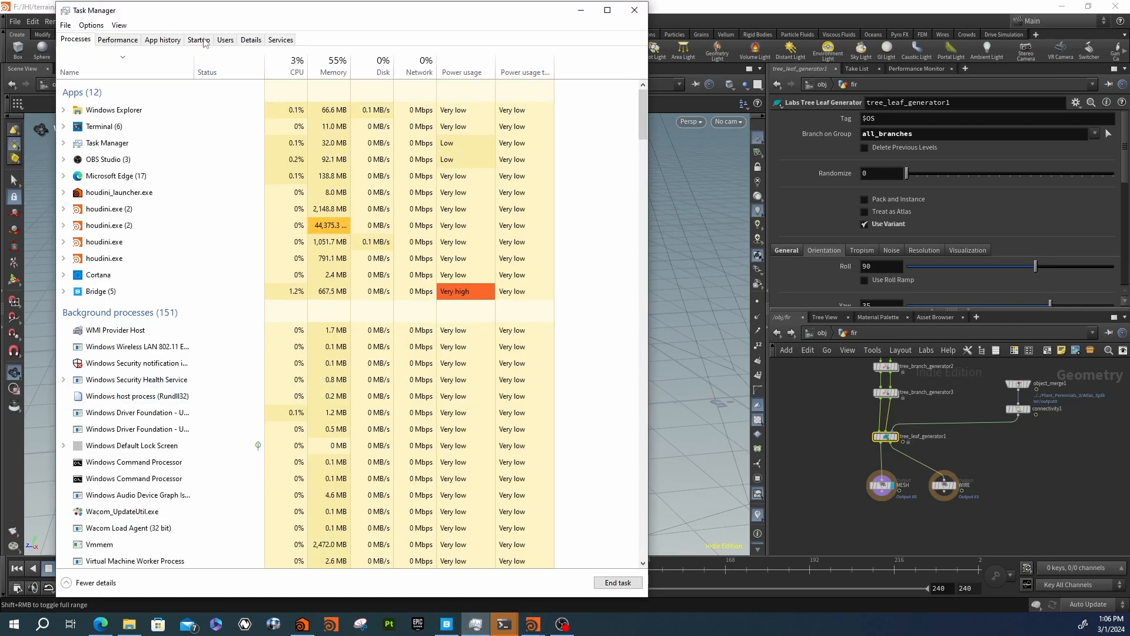
left_click(126, 42)
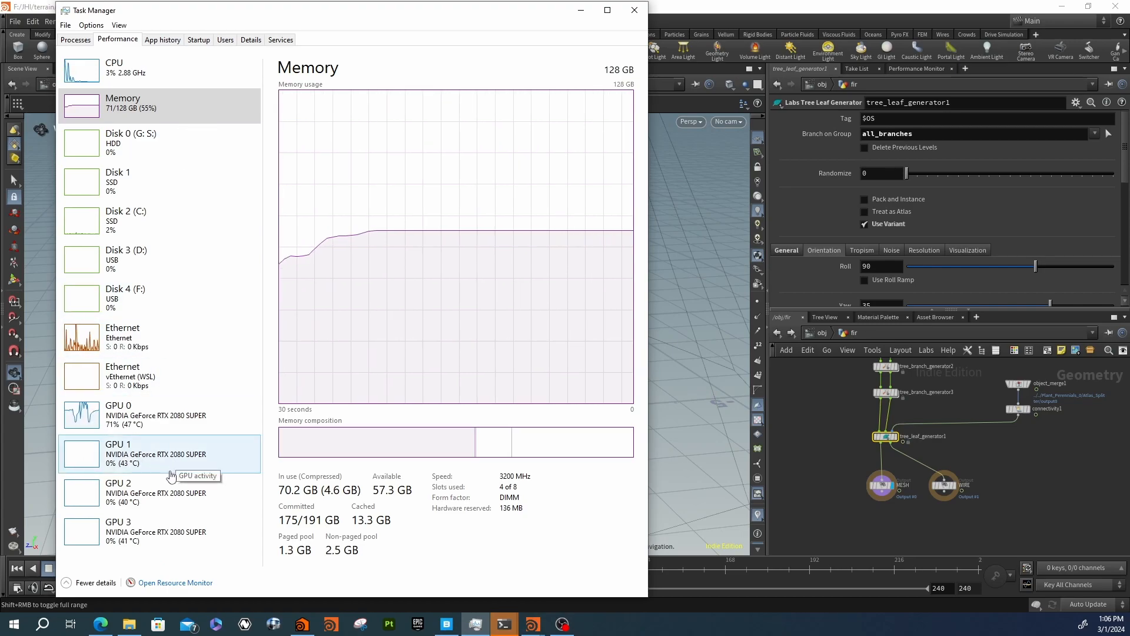
left_click(77, 40)
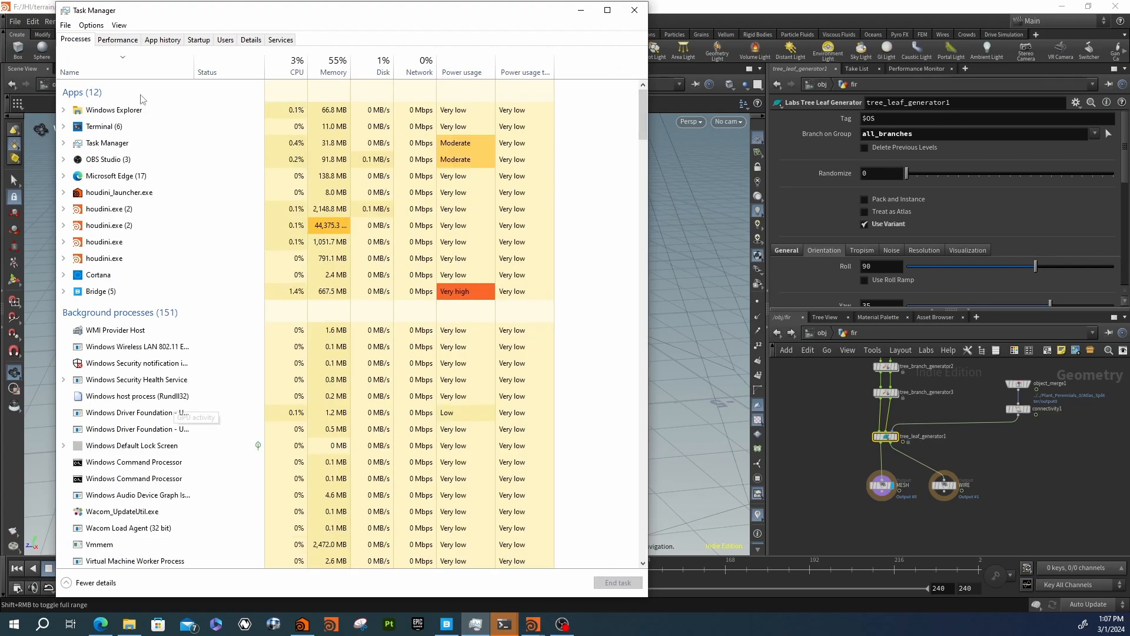
Expand the two grouped houdini.exe processes and widen the Name column to compare memory use for each scene file
left_click(64, 211)
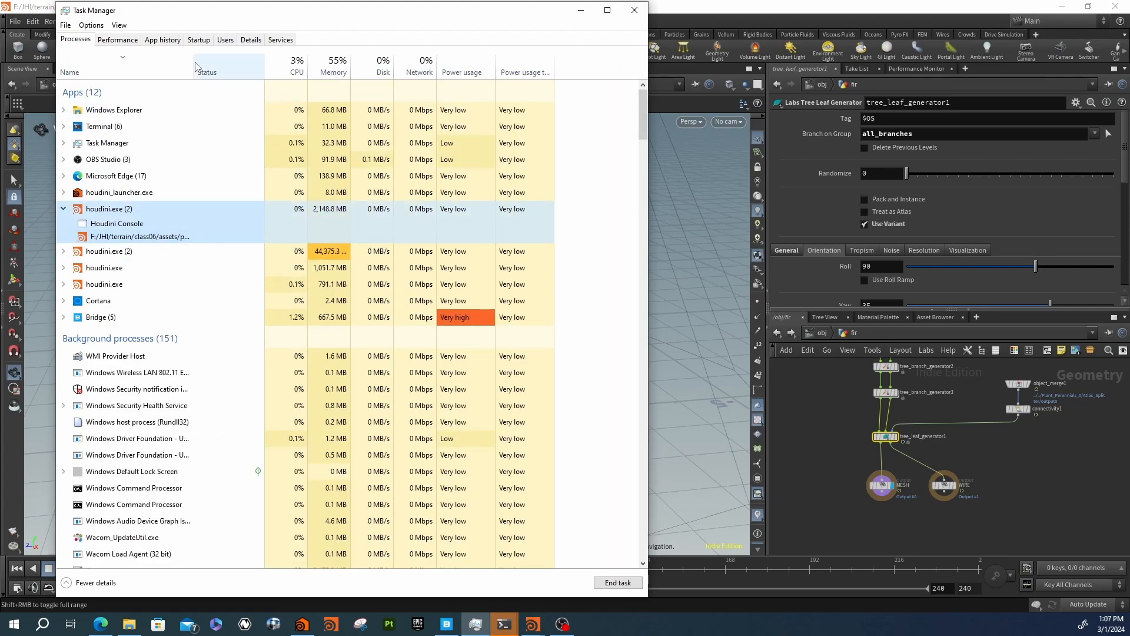
left_click_drag(194, 67, 293, 73)
left_click_drag(292, 72, 179, 73)
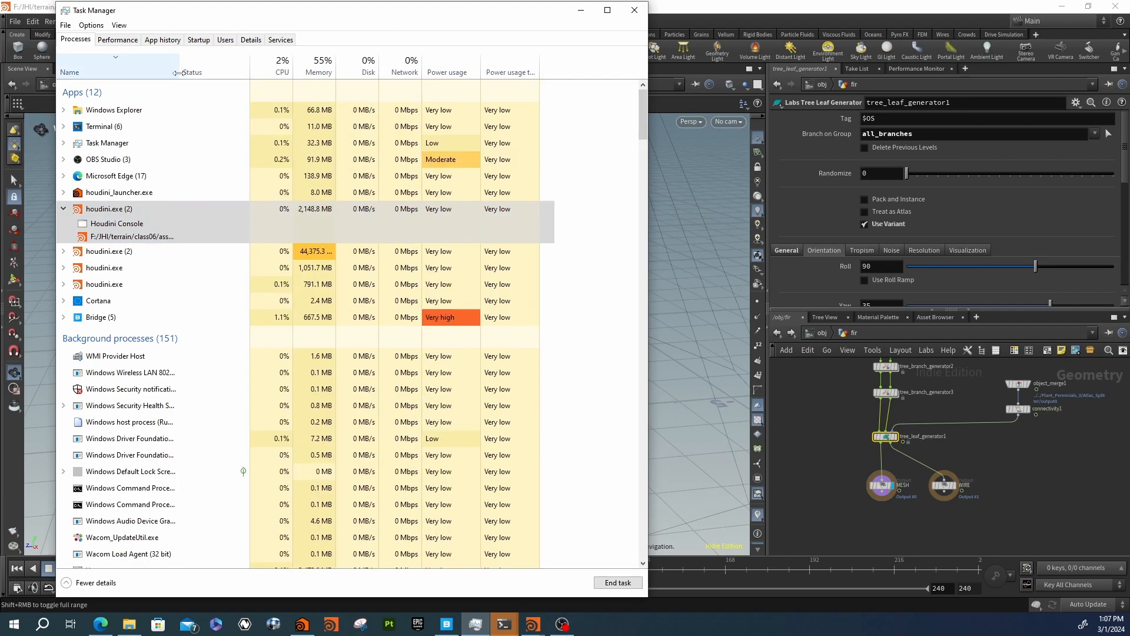
left_click(63, 250)
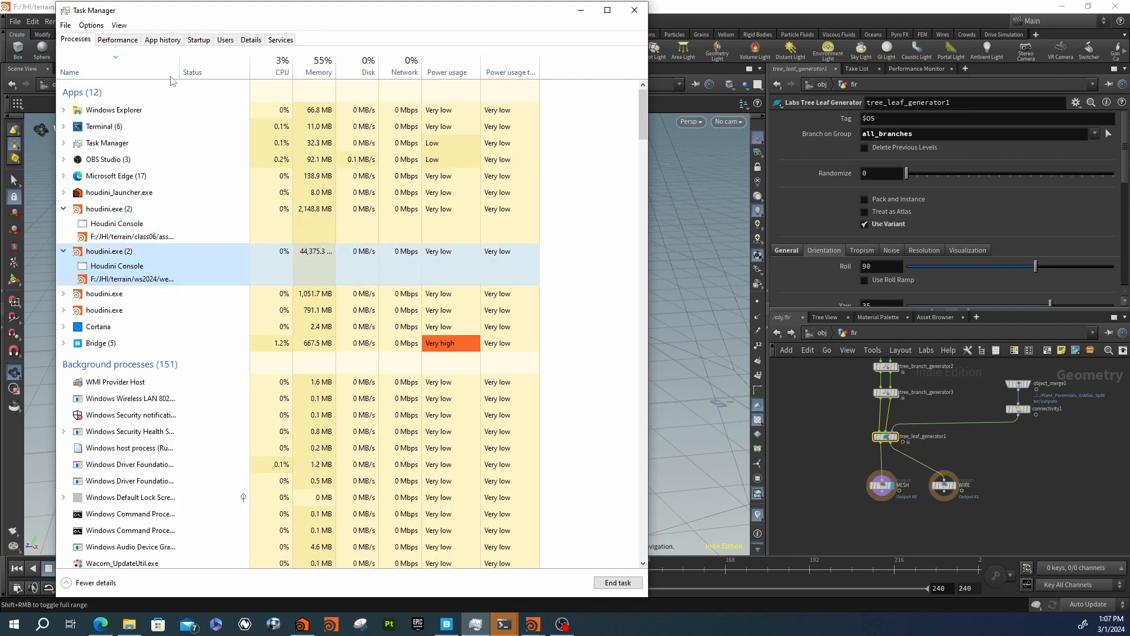
left_click_drag(180, 73, 318, 73)
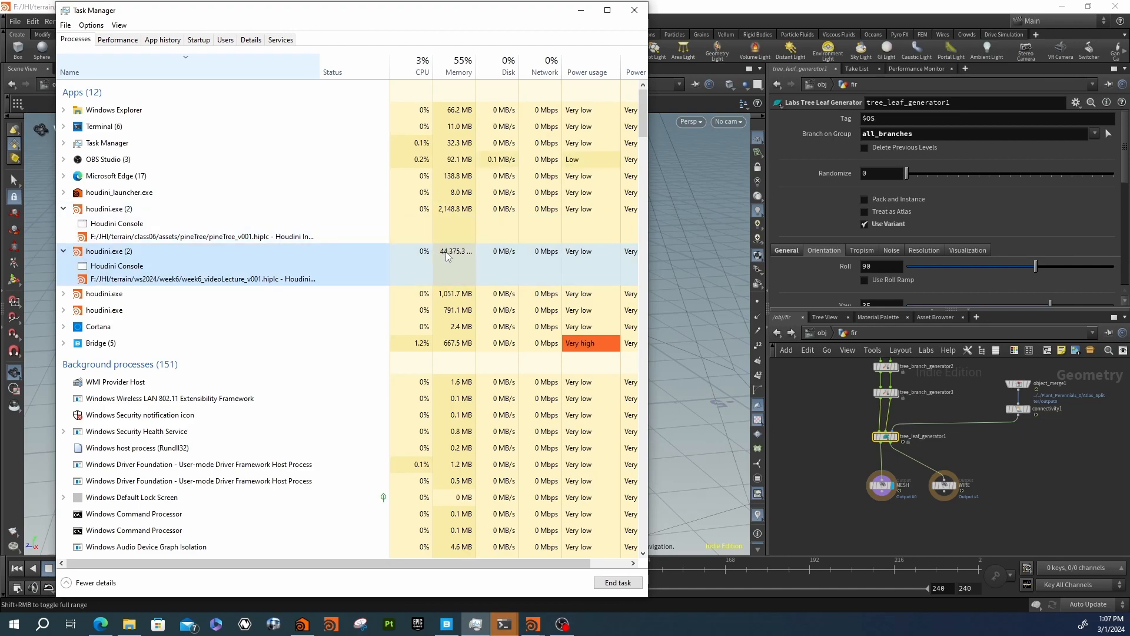
Return to the Houdini scene, switch the network from fir to the Solaris stage, and save the scene
left_click(704, 26)
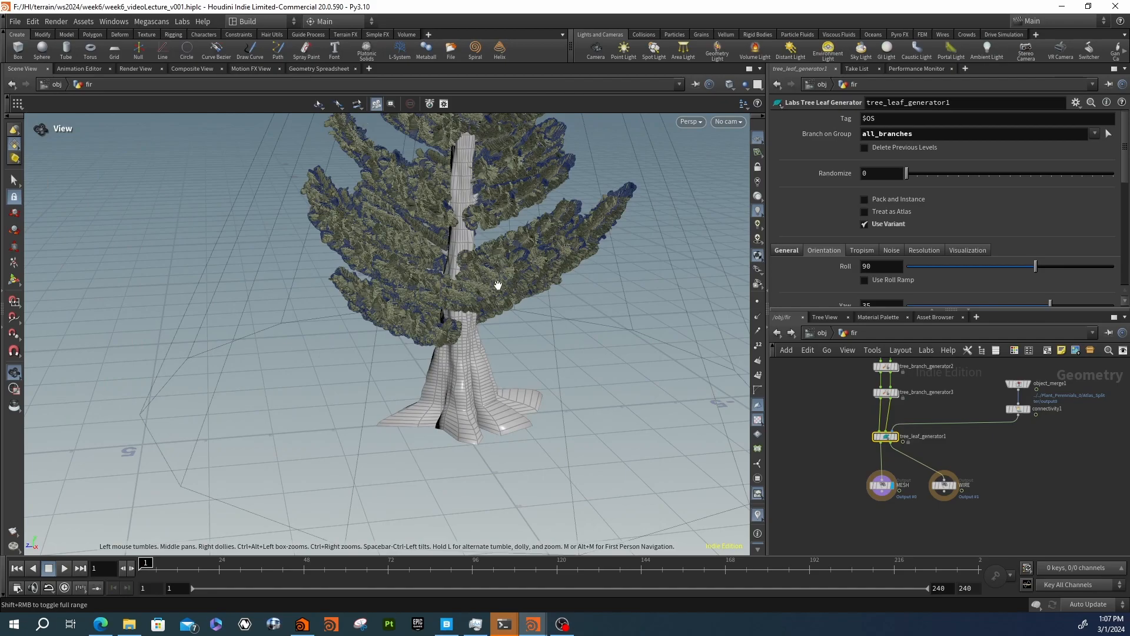
left_click_drag(461, 295, 451, 257)
middle_click_drag(849, 424, 814, 417)
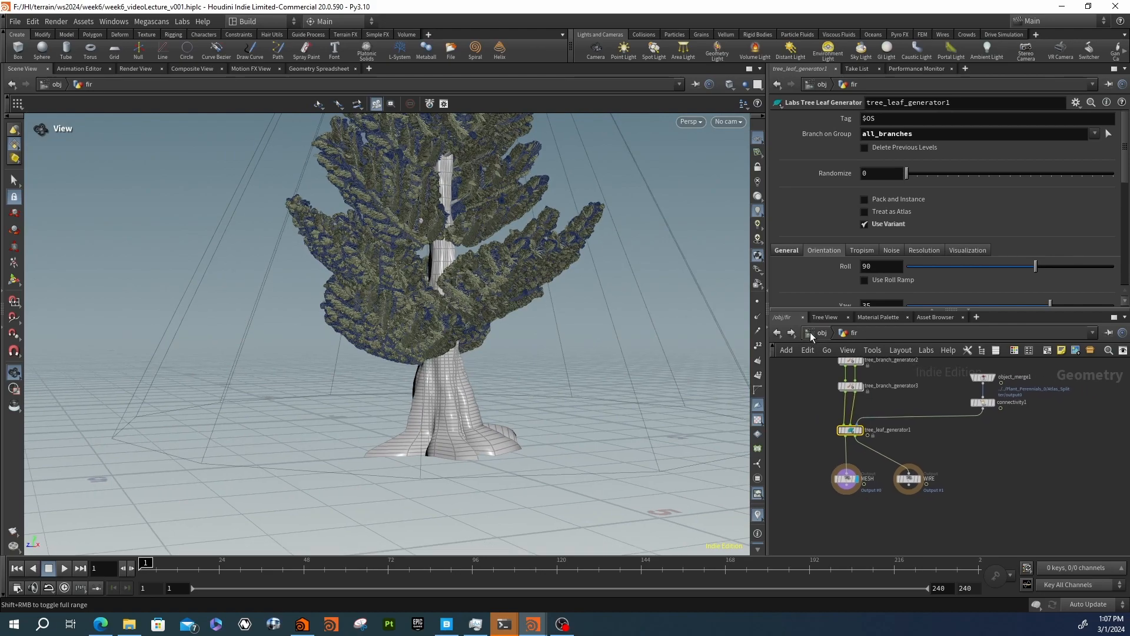
left_click(811, 333)
left_click(825, 337)
left_click(853, 425)
key("ctrl+s")
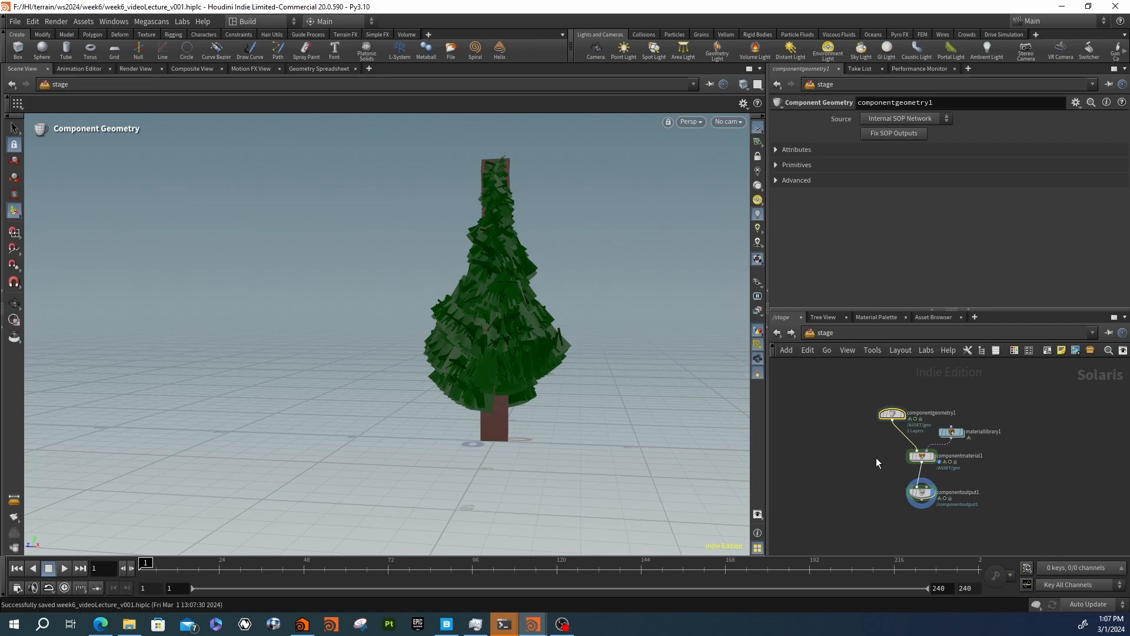
Check the SOP network inside componentgeometry1, return to the stage, and save the scene again
double_click(891, 414)
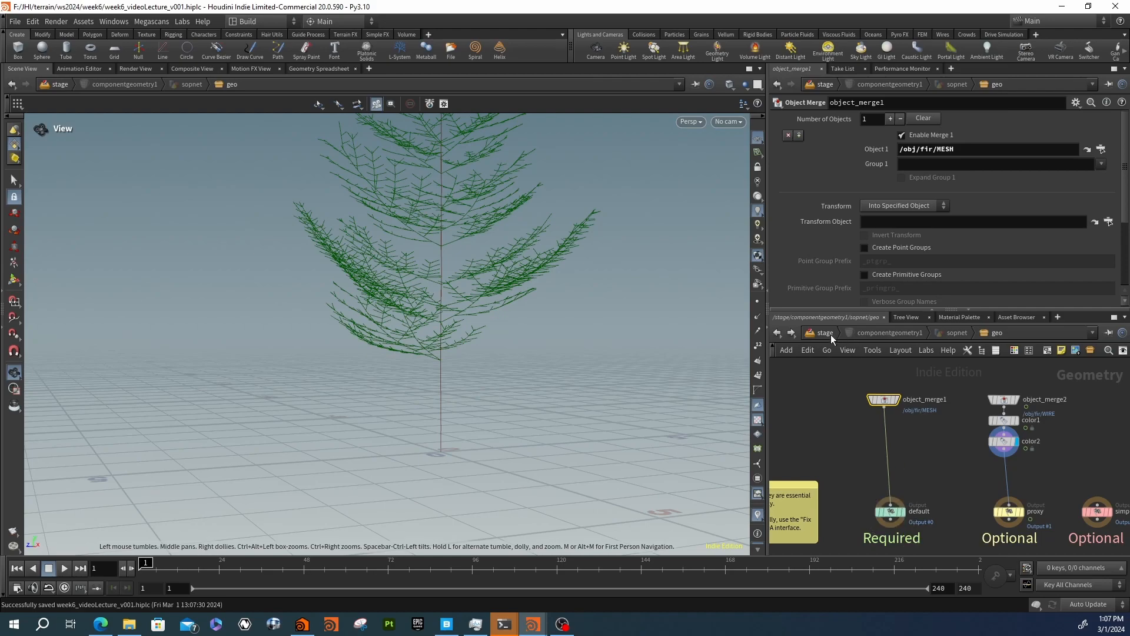
left_click(825, 333)
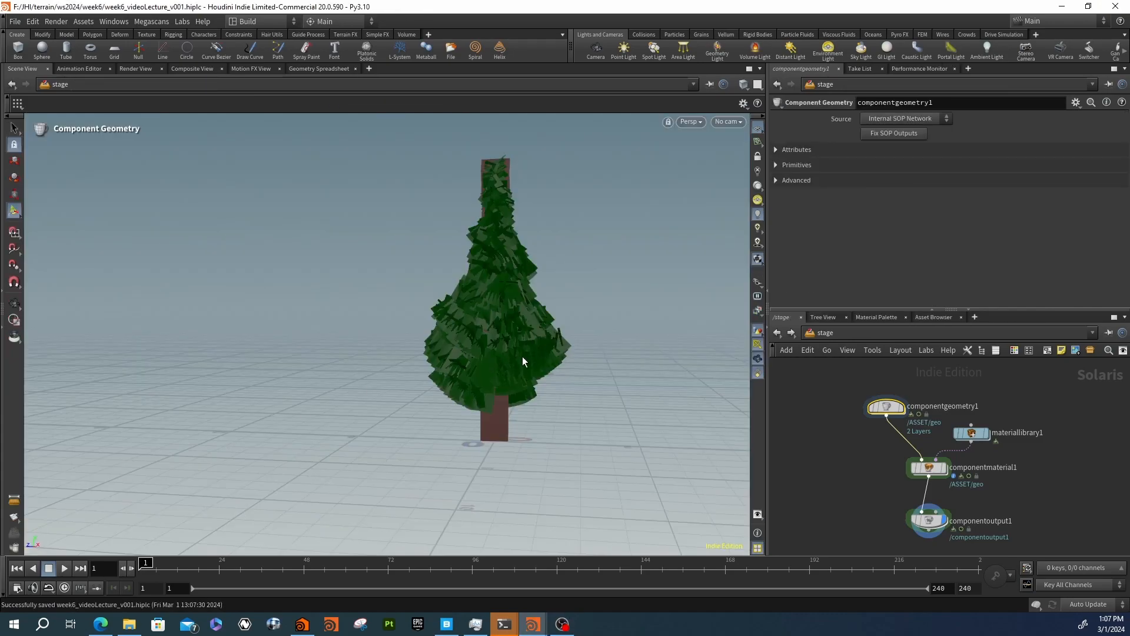
key("Escape")
left_click_drag(517, 350, 406, 330)
key("Return")
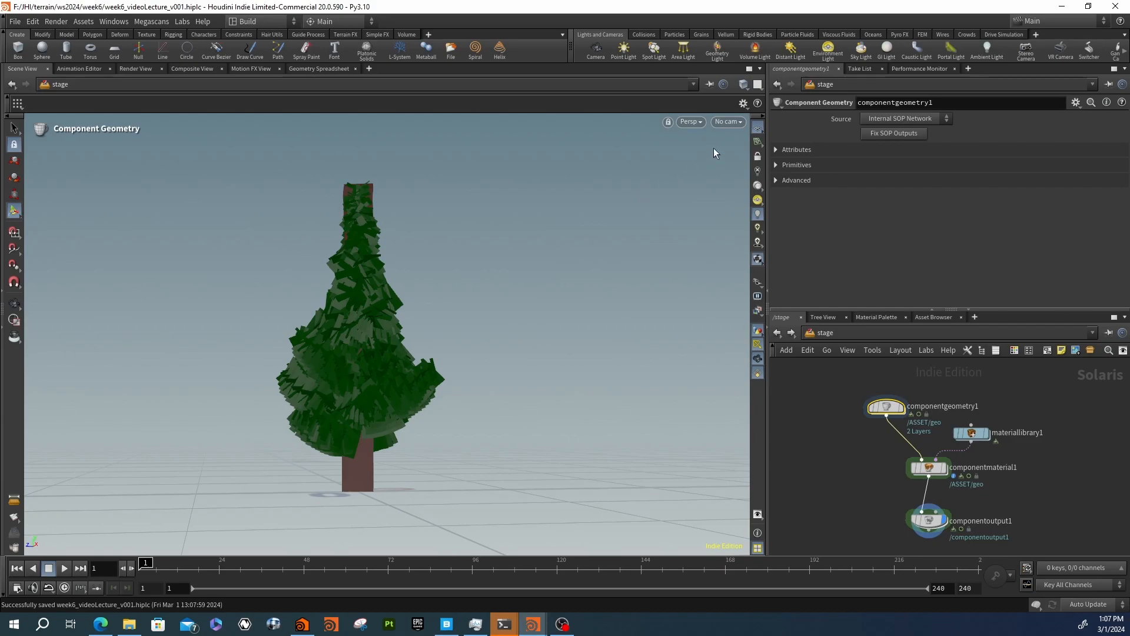
Preview the fir component with Karma XPU, and switch the viewport back to Houdini GL
left_click(723, 124)
left_click(698, 123)
left_click(701, 125)
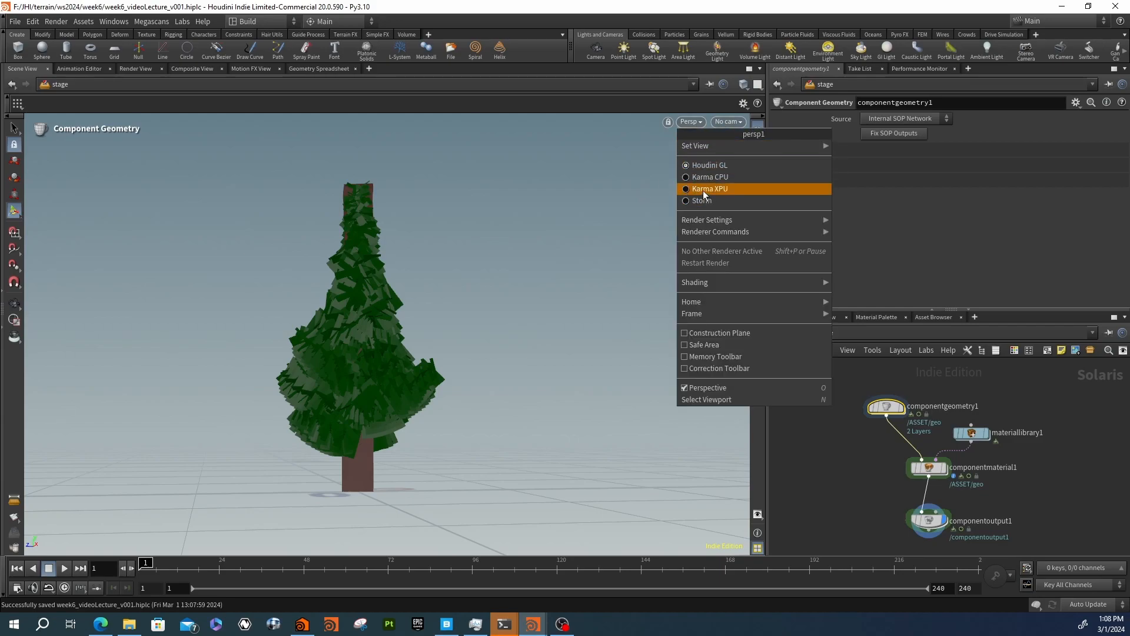
left_click(704, 190)
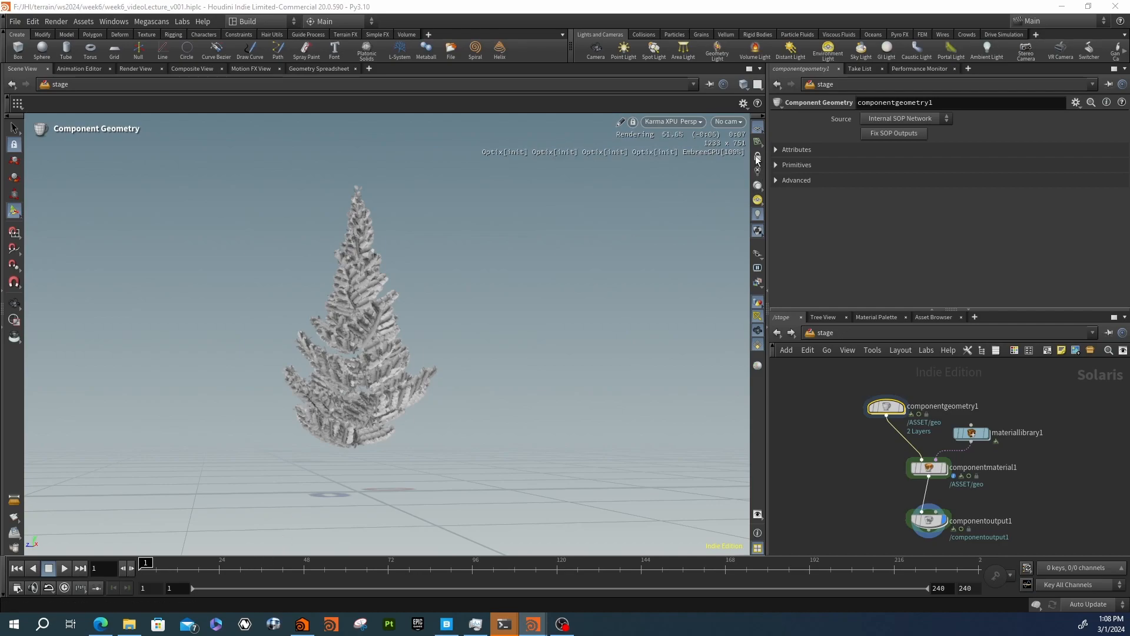
left_click(694, 124)
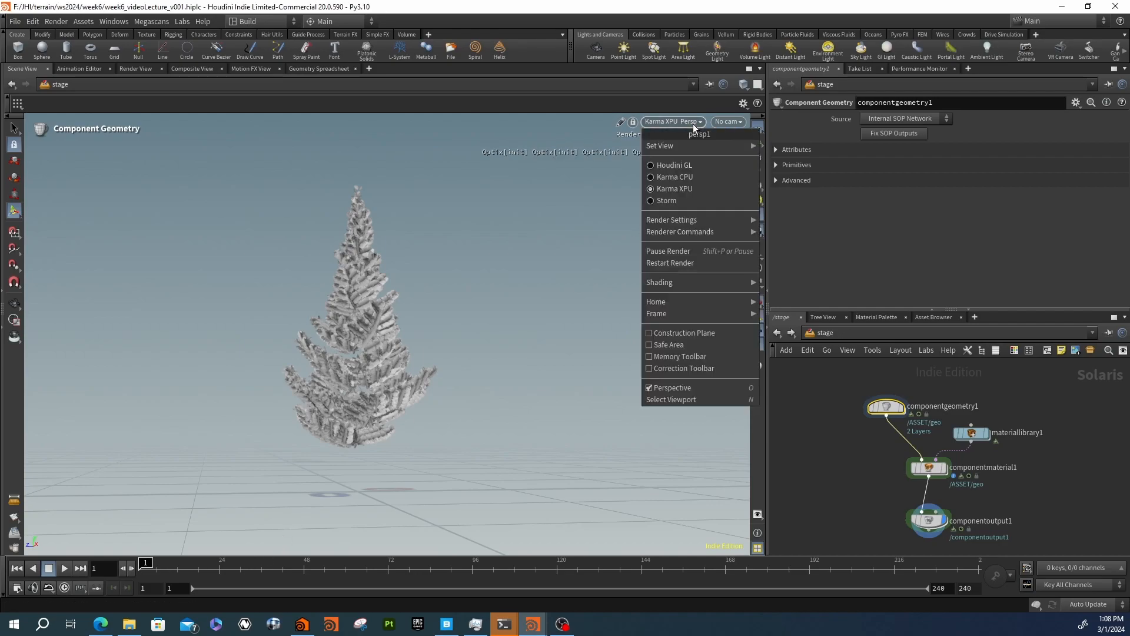
left_click(665, 166)
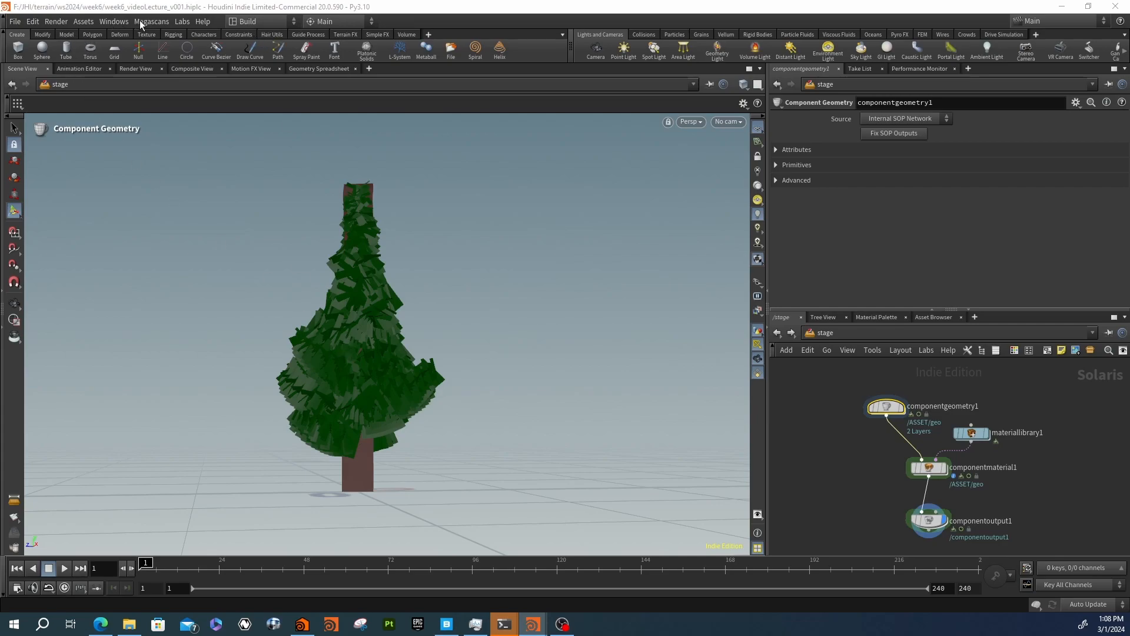
Change the desktop to Solaris and expand componentoutput1's geo, proxy and render scopes in the scene graph to inspect the mesh pieces
left_click(233, 21)
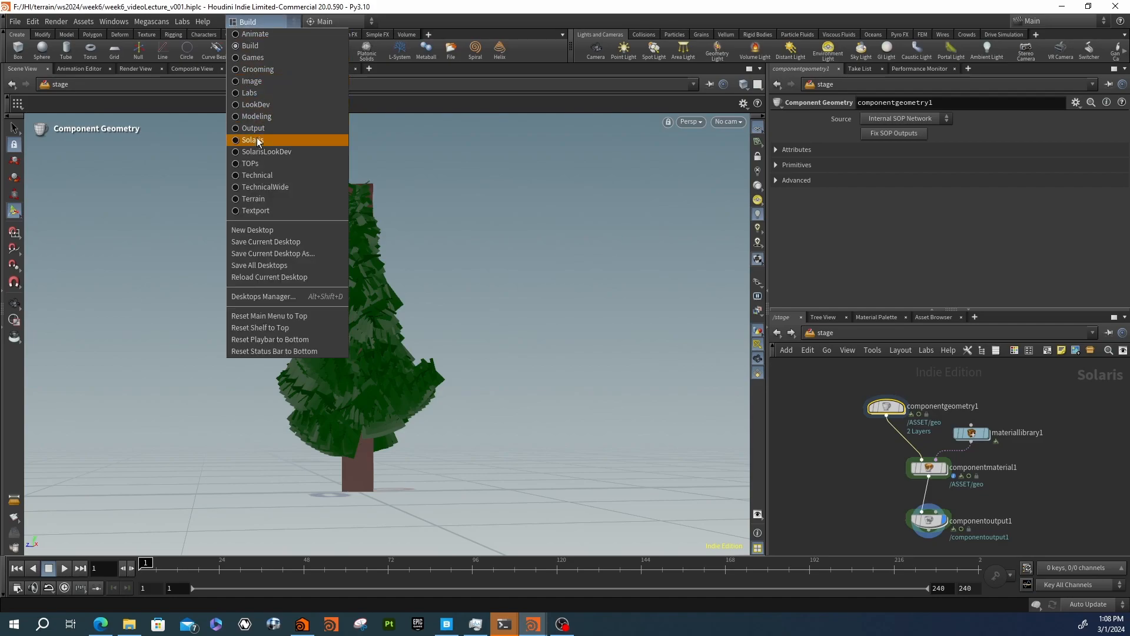
left_click(258, 142)
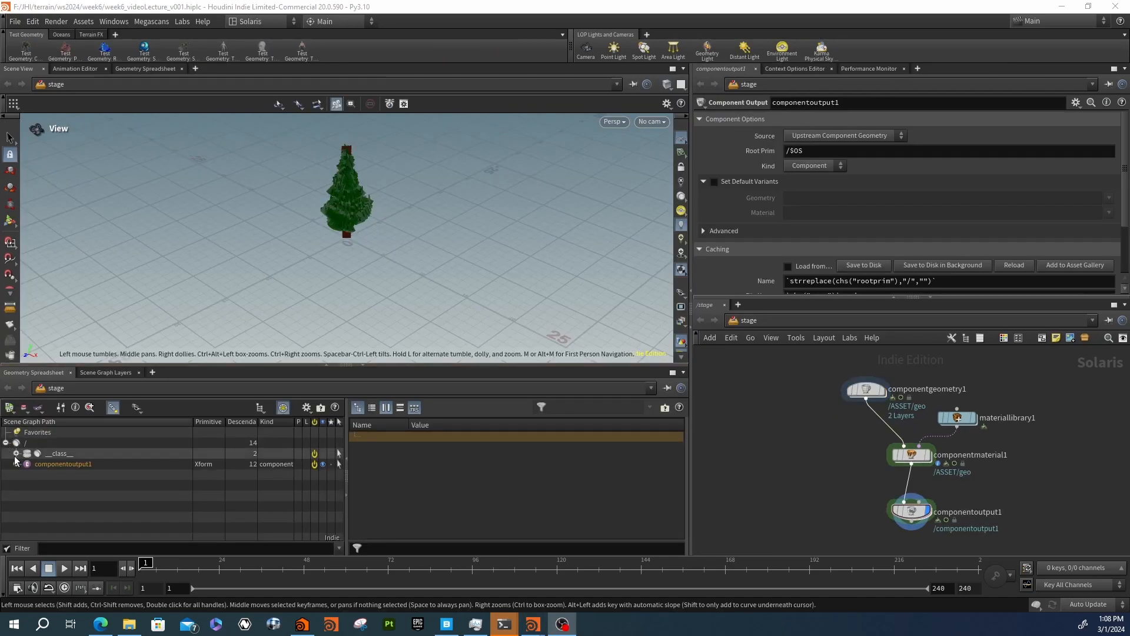
left_click(16, 464)
left_click(27, 475)
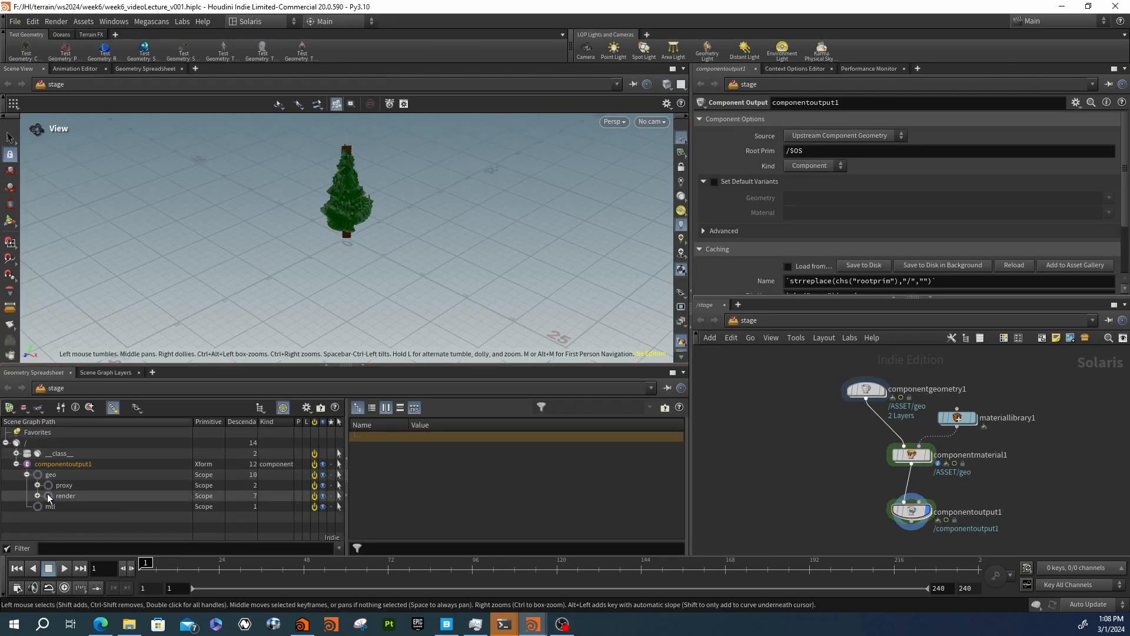
left_click(37, 485)
left_click(37, 506)
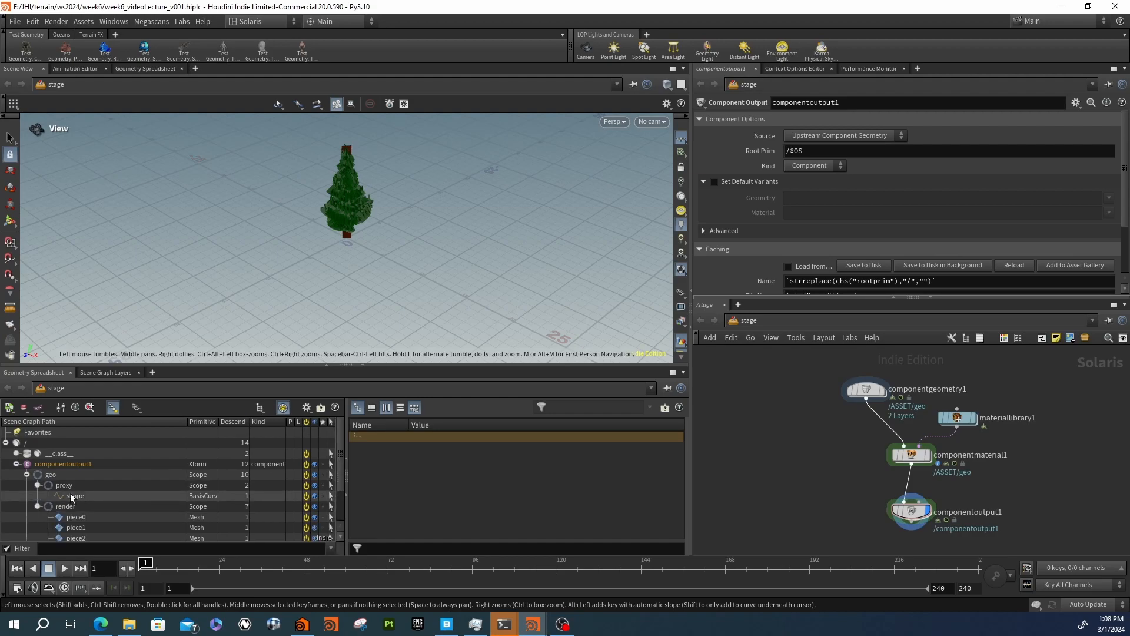
scroll(115, 490, "down", 2)
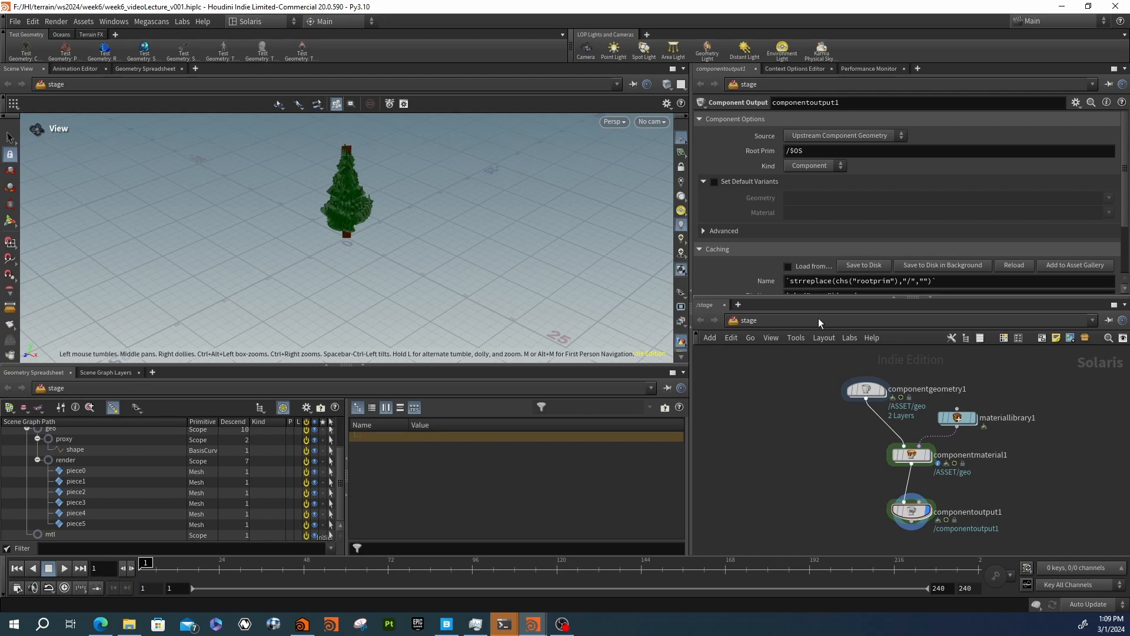
Switch the network editor to obj and enter the fir geometry
left_click(755, 321)
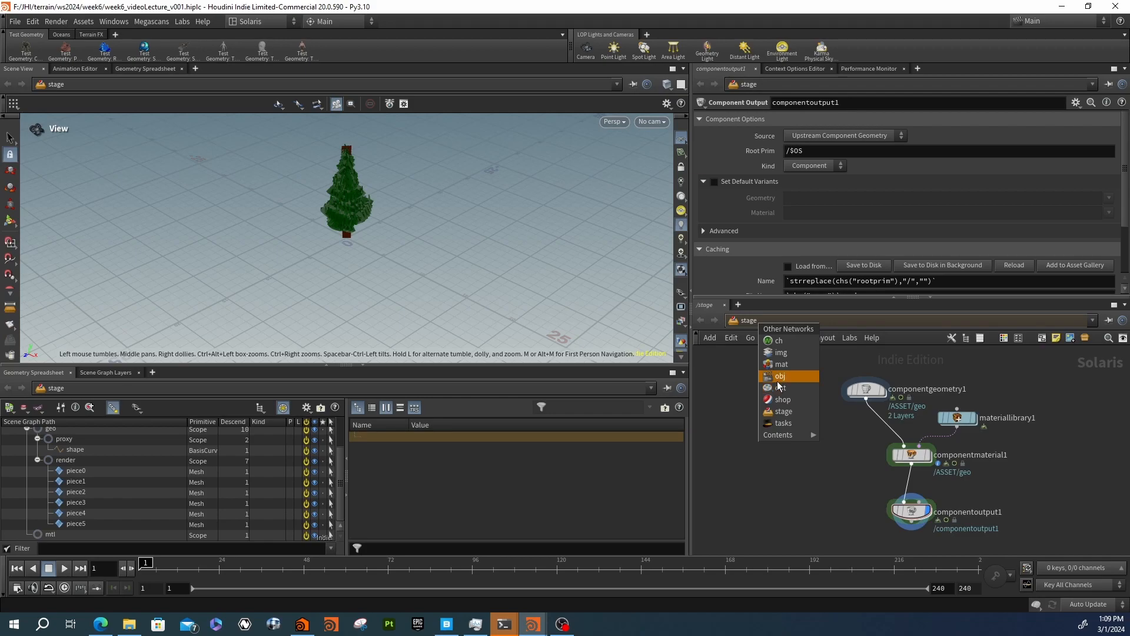
left_click(713, 378)
left_click(757, 322)
left_click(768, 384)
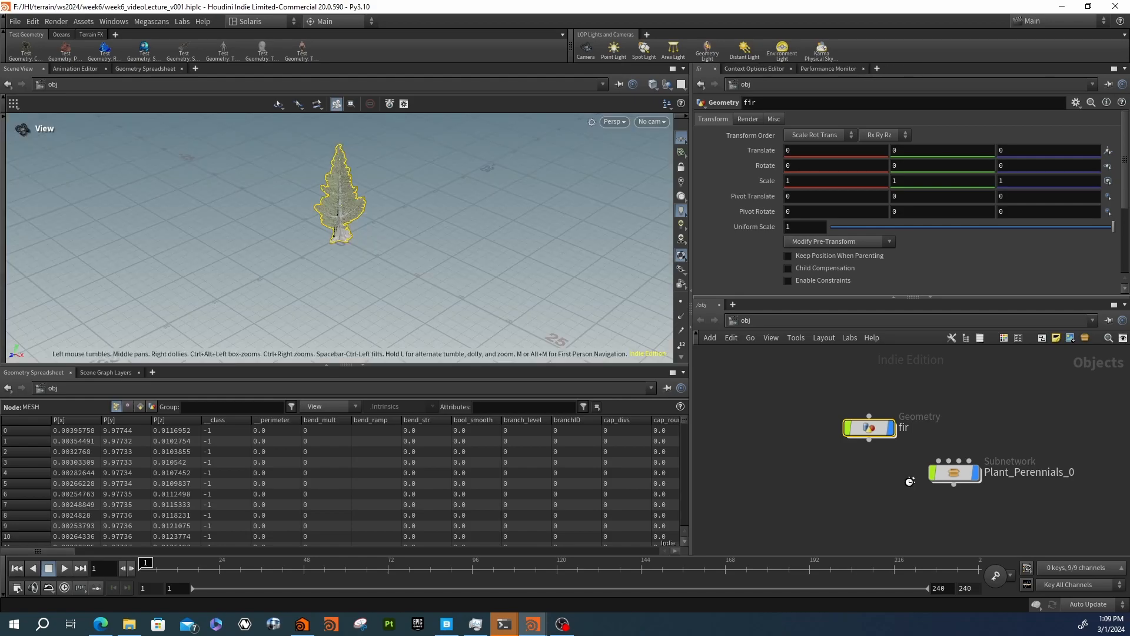
key("i")
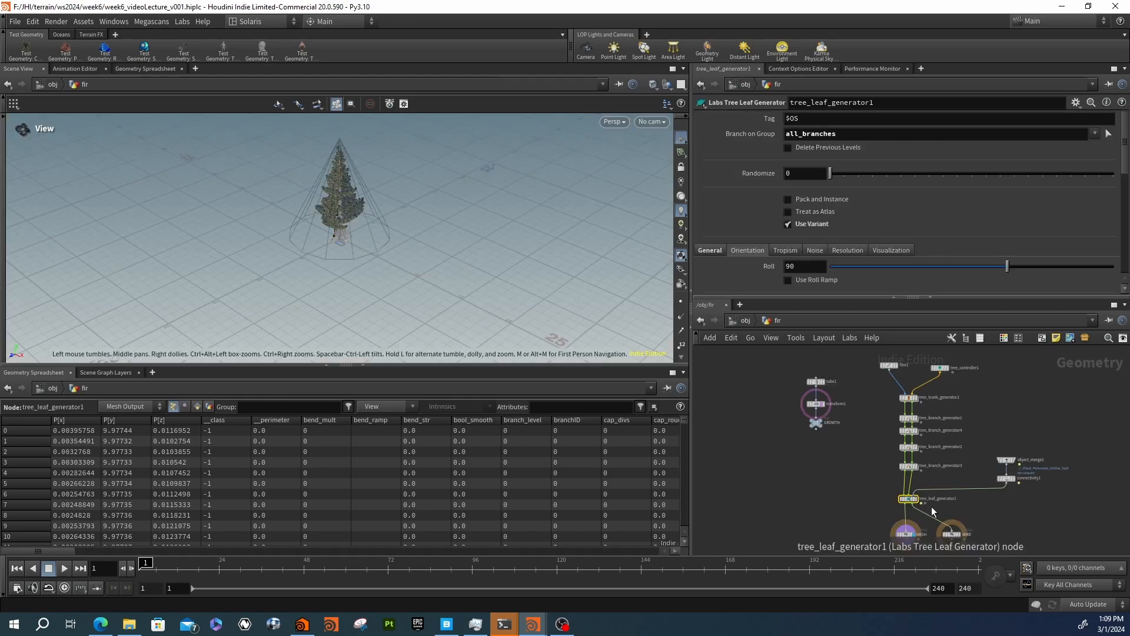
Move the MESH and WIRE outputs farther below tree_leaf_generator1 to make room for more nodes
middle_click_drag(833, 476, 809, 400)
scroll(894, 461, "up", 4)
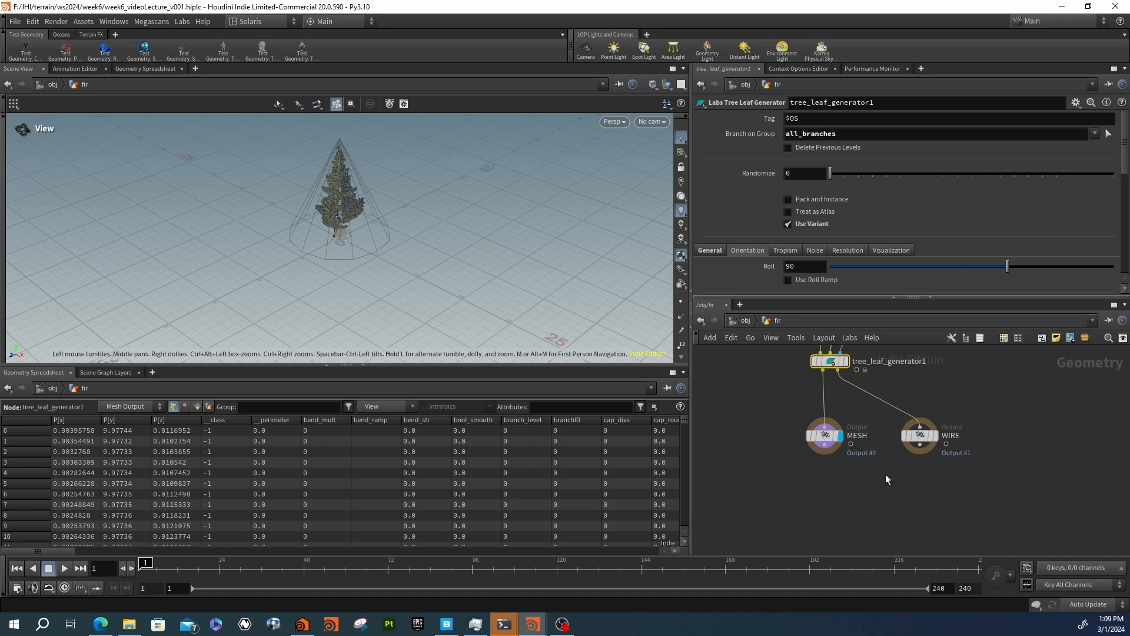
scroll(886, 412, "down", 3)
left_click_drag(851, 423, 821, 521)
left_click_drag(914, 390, 1009, 507)
left_click_drag(837, 476, 835, 493)
middle_click_drag(826, 362, 816, 438)
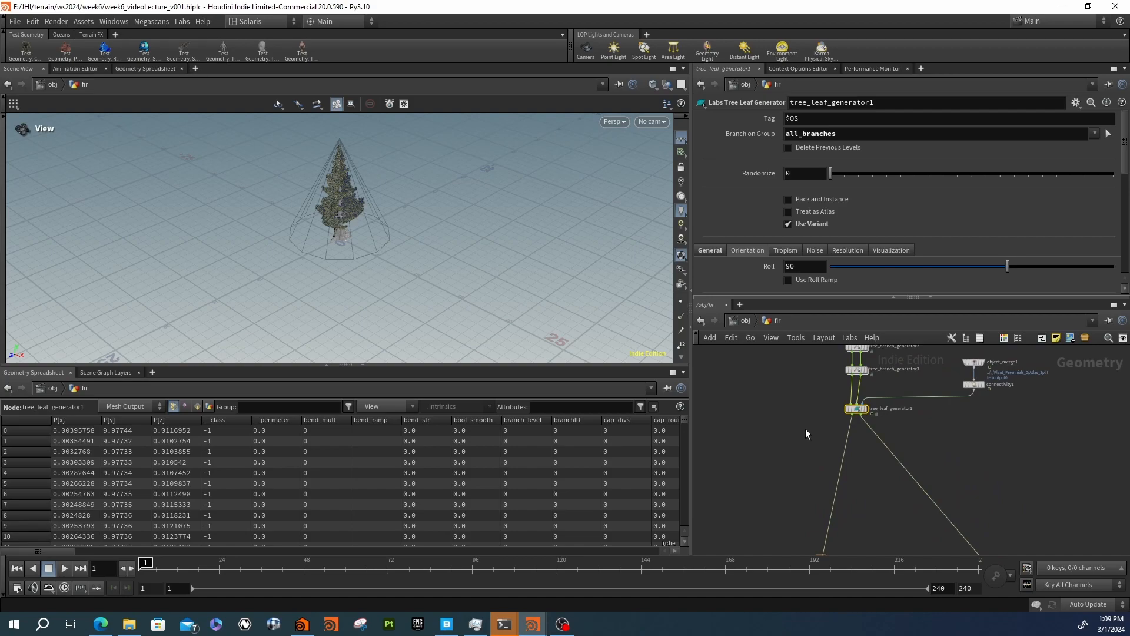
Add a Name node below tree_leaf_generator1 and connect its input to the generator's mesh output
key("Tab")
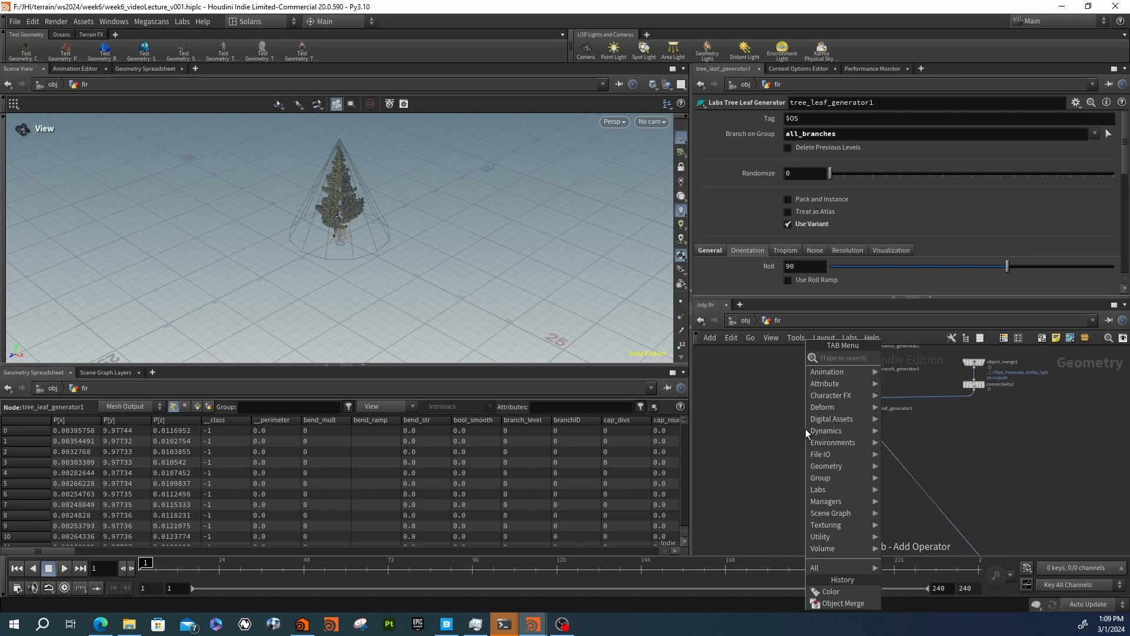
key("Escape")
key("Tab")
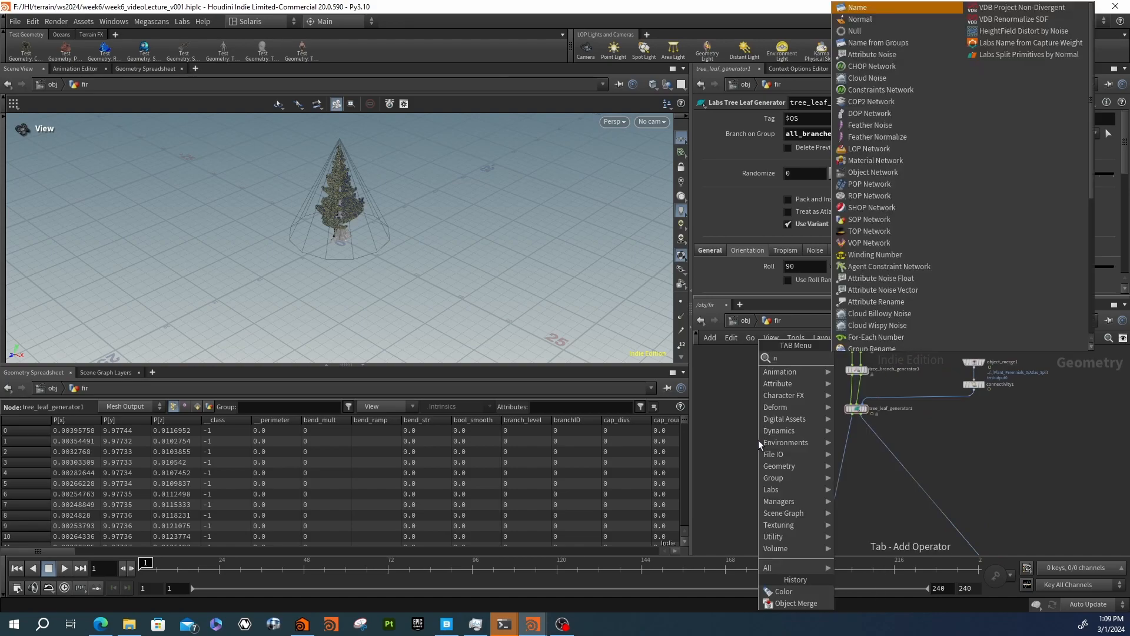
type("nam")
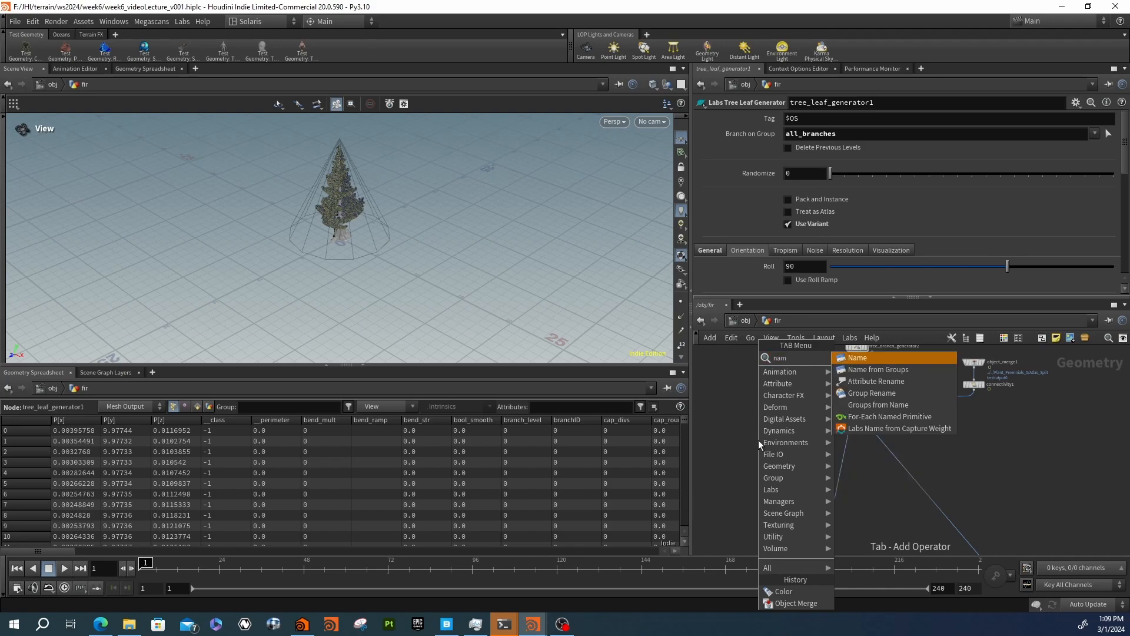
key("Return")
left_click(758, 439)
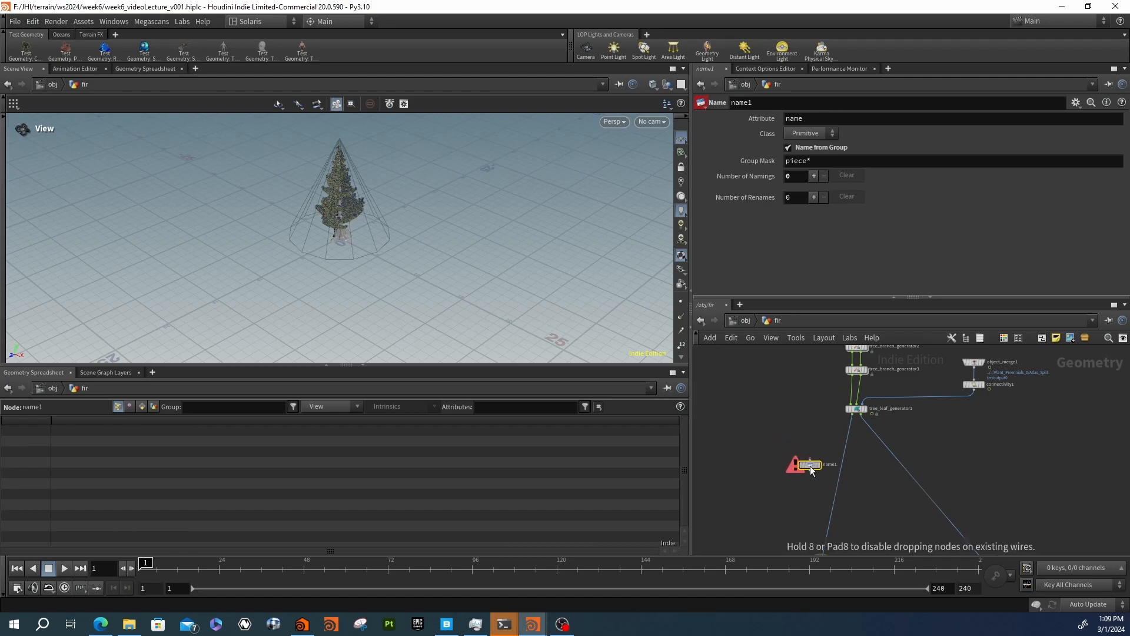
left_click_drag(810, 465, 796, 481)
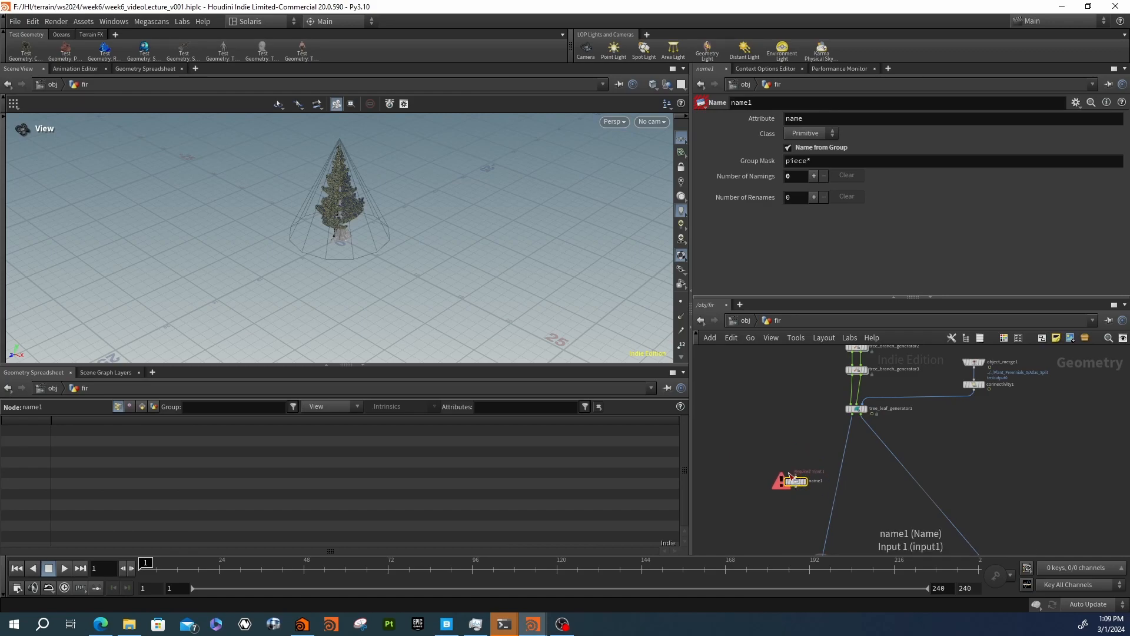
left_click_drag(792, 476, 854, 415)
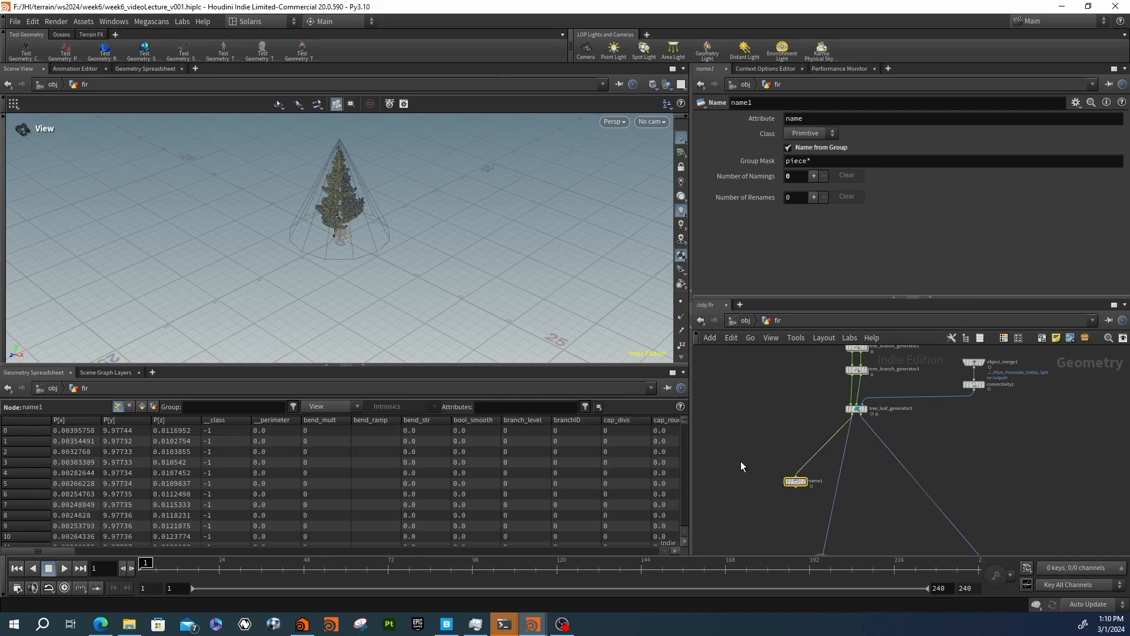
Review the primitive attributes and primitive group names in name1's node info
left_click(778, 481)
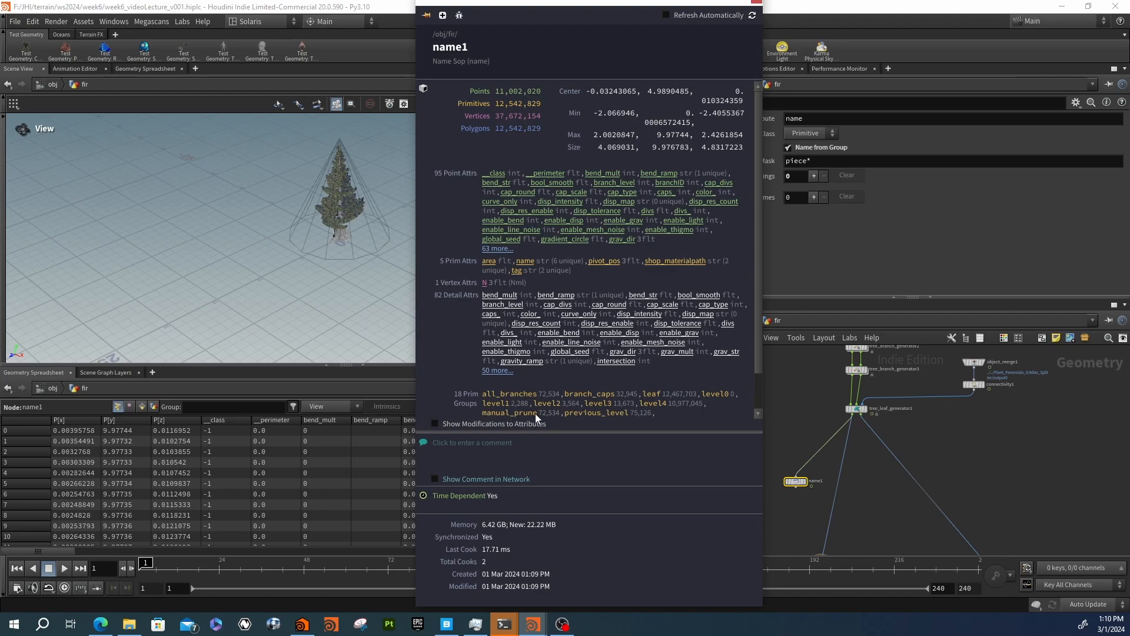
scroll(596, 421, "down", 1)
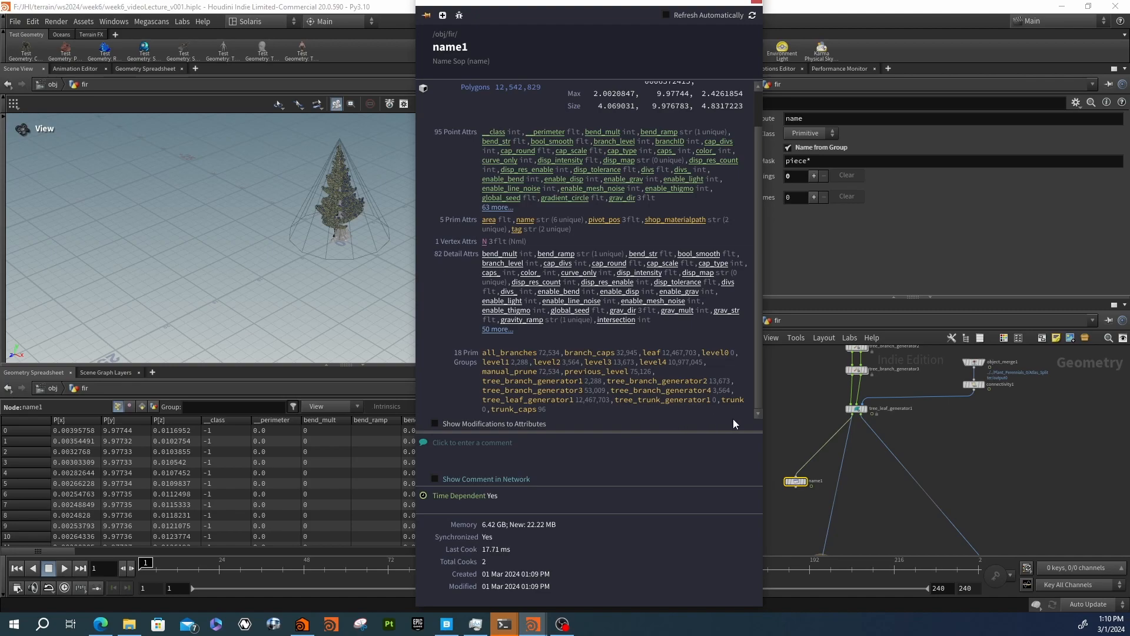
left_click(756, 2)
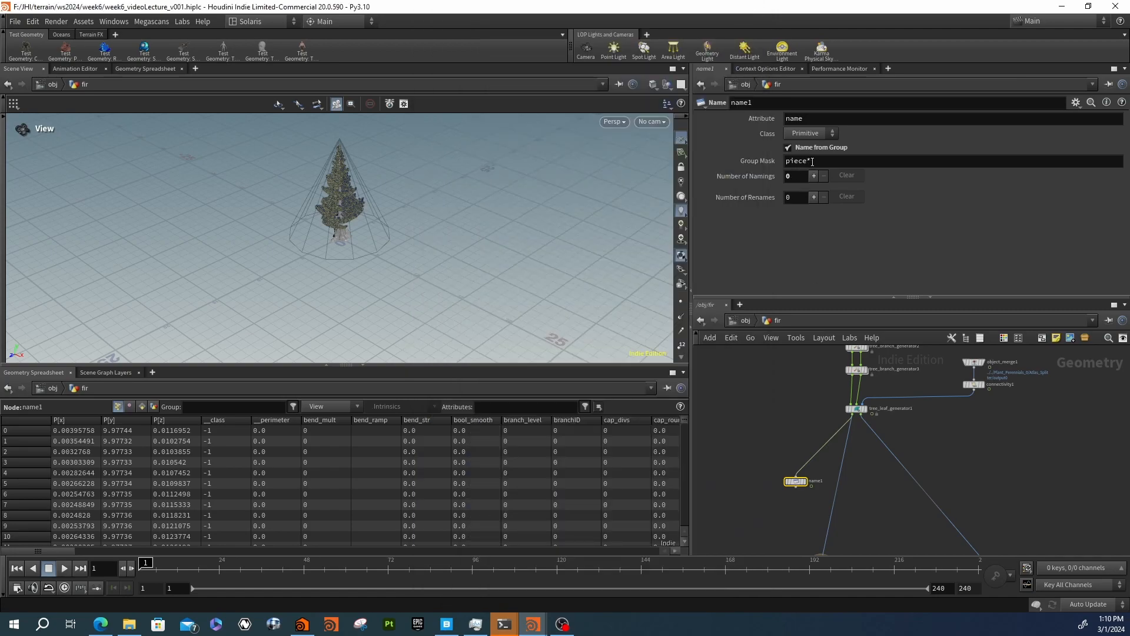
middle_click(779, 485)
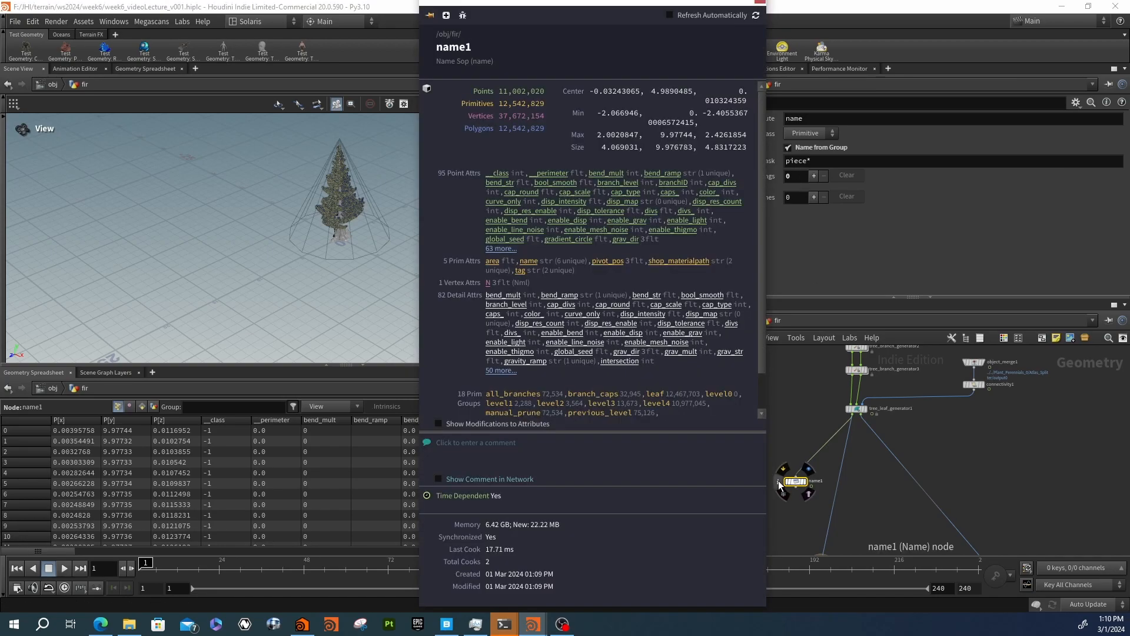
scroll(670, 393, "down", 1)
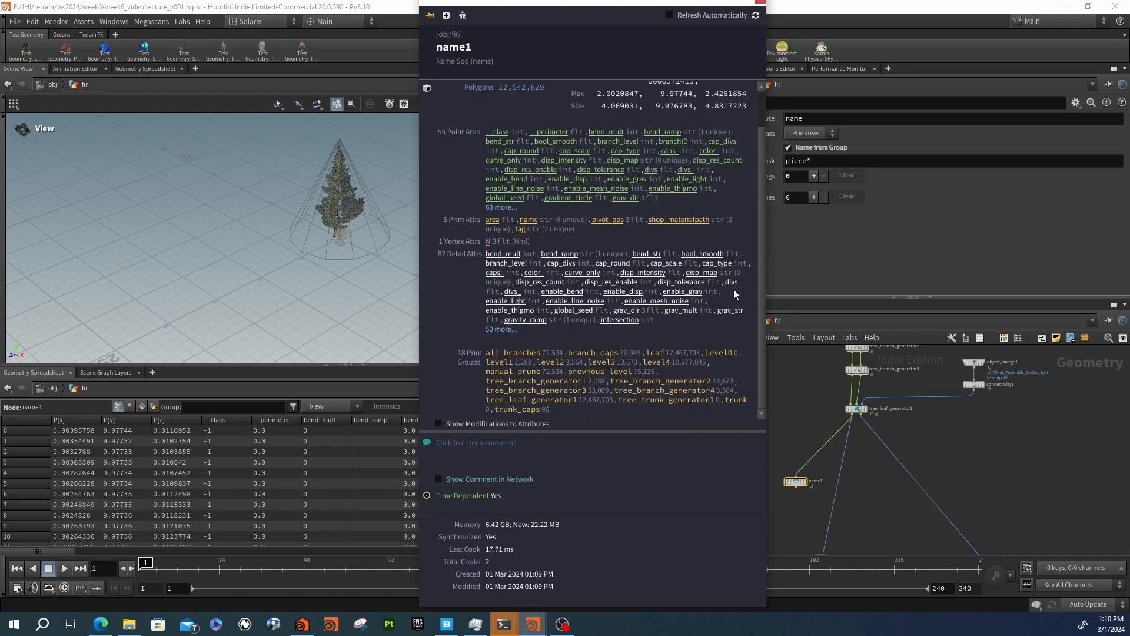
left_click(762, 7)
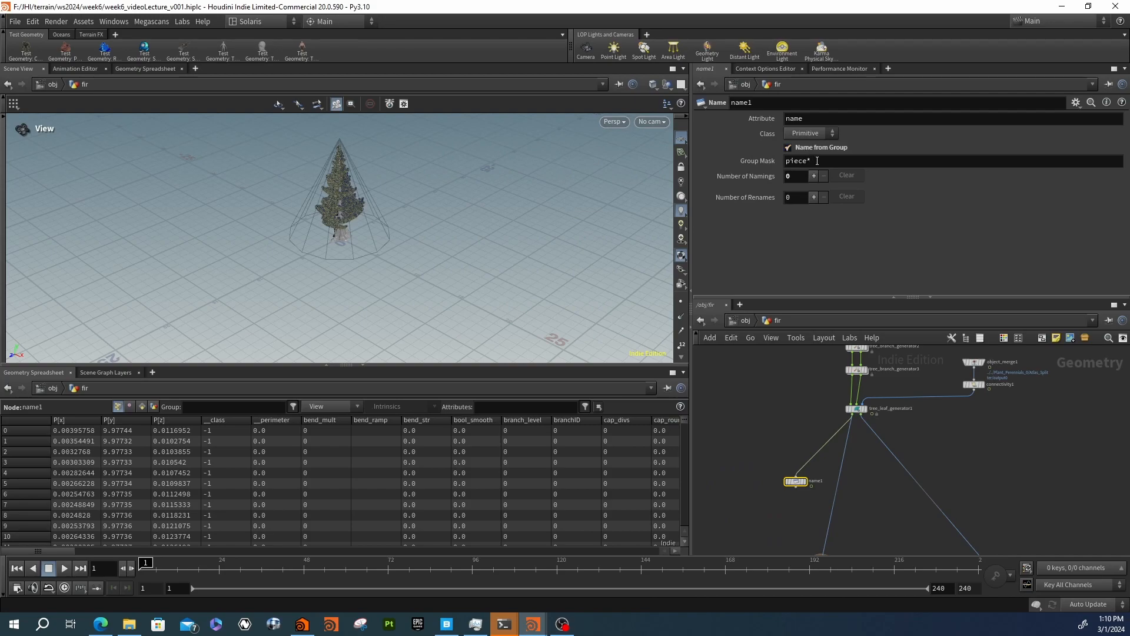
Set name1's Group Mask to *generator* so that primitives are named from the generator groups
left_click(768, 162)
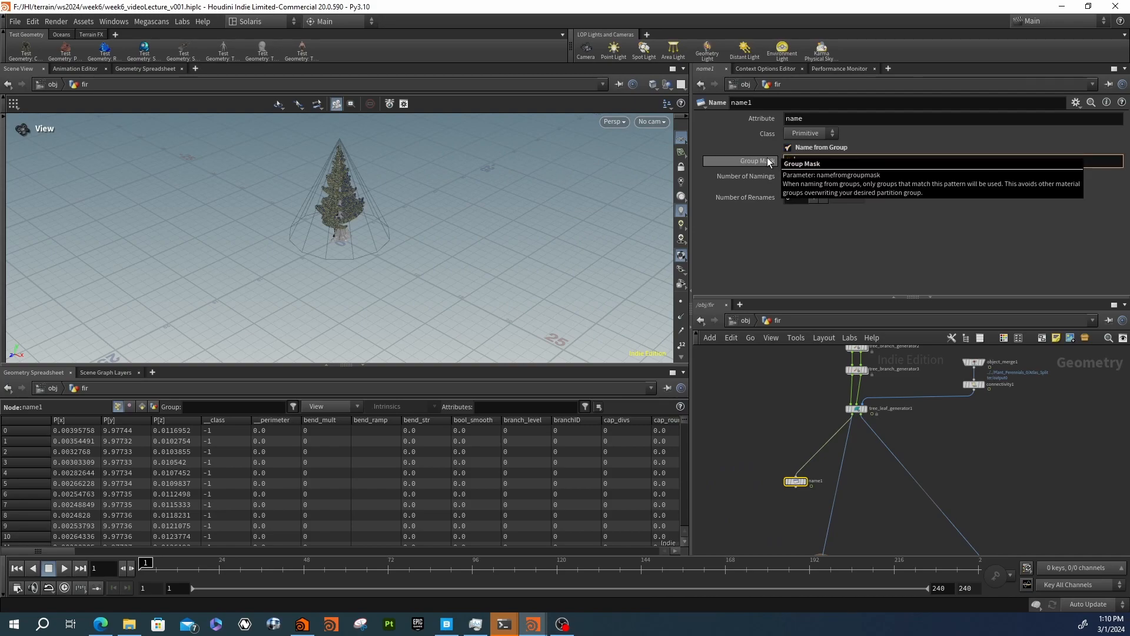
type("*g")
type("enerat")
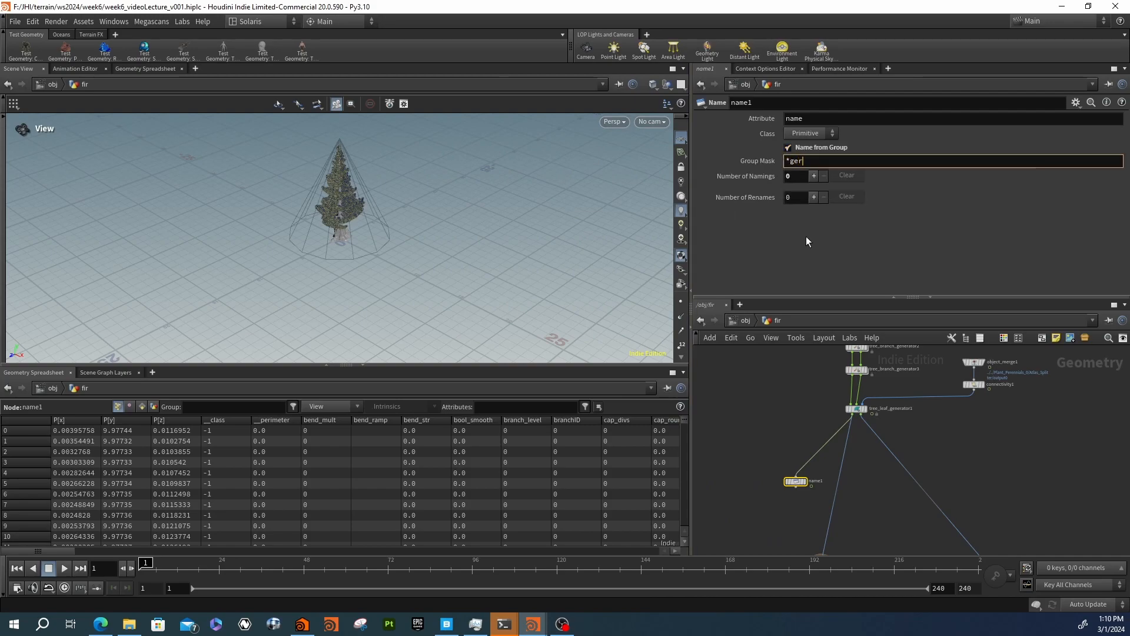
type("or*")
key("Return")
mouse_move(804, 485)
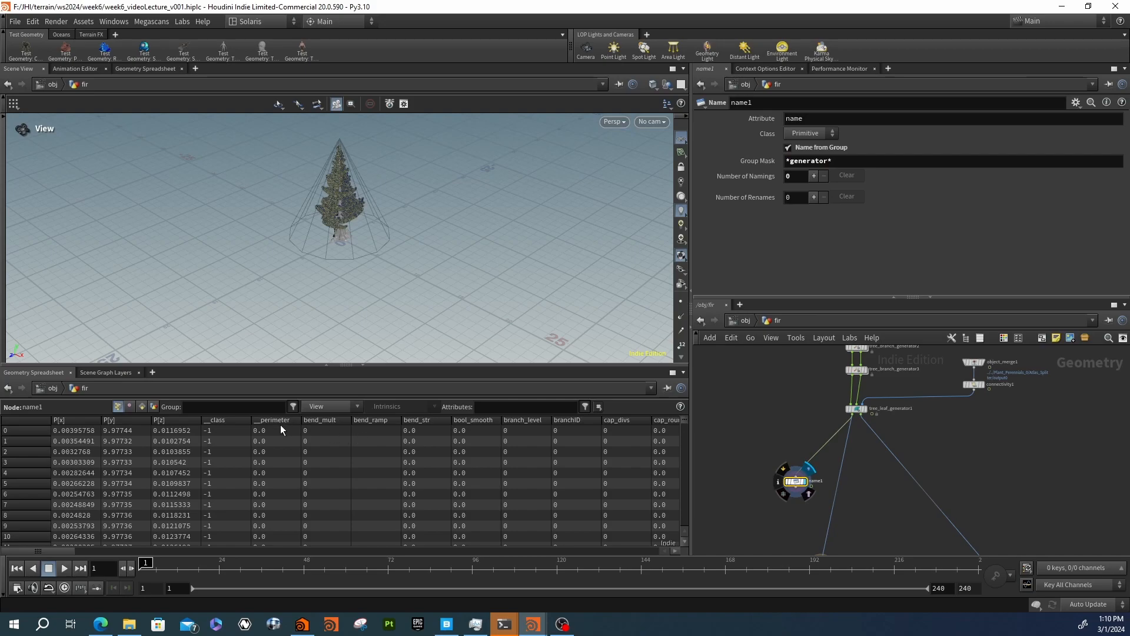
Examine the primitive name attribute values of name1 in the geometry spreadsheet, widening the name column
left_click(142, 407)
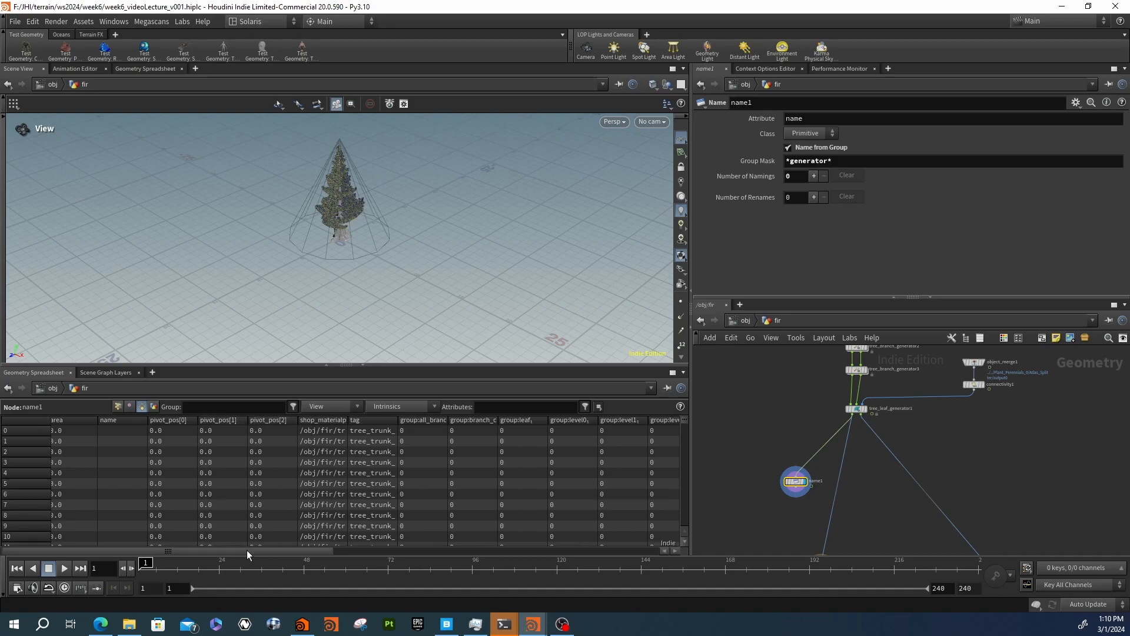
left_click(134, 421)
left_click_drag(152, 420, 331, 420)
left_click(274, 421)
left_click(272, 420)
left_click(271, 420)
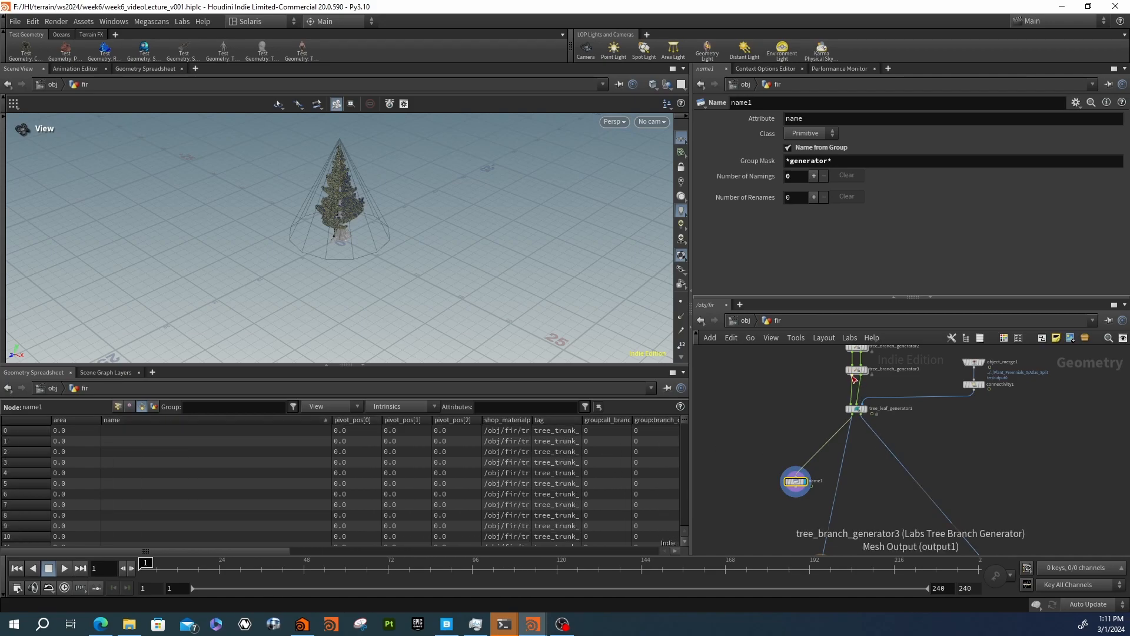
Move tree_leaf_generator1 lower, connect name1 to tree_branch_generator3's mesh output instead, and check its name values in the spreadsheet
left_click_drag(857, 410, 860, 451)
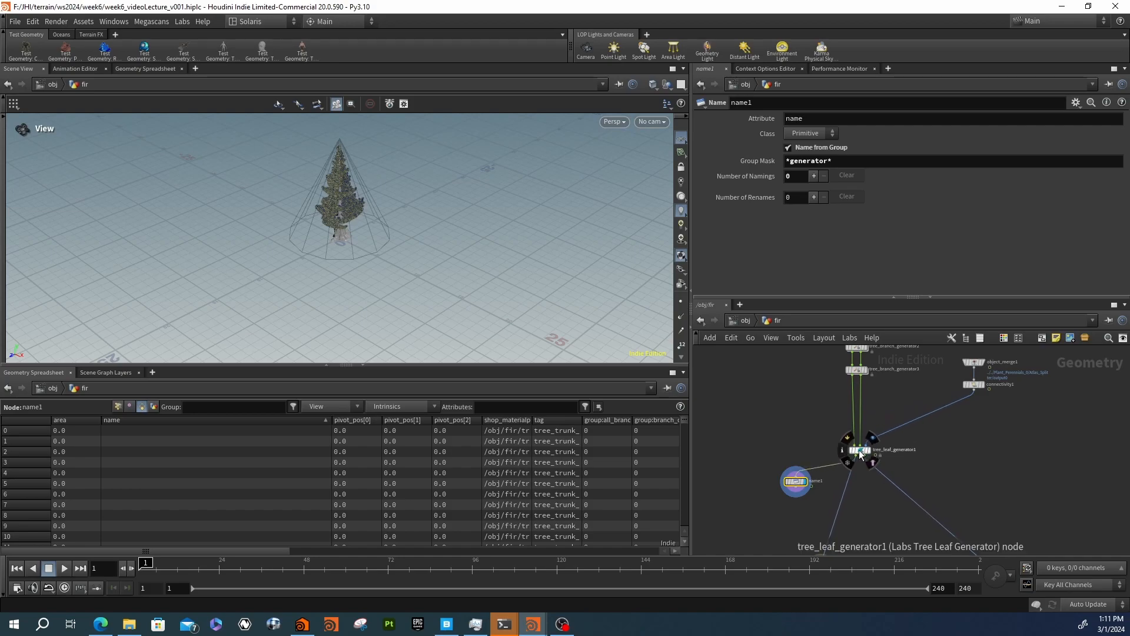
left_click_drag(857, 375, 780, 416)
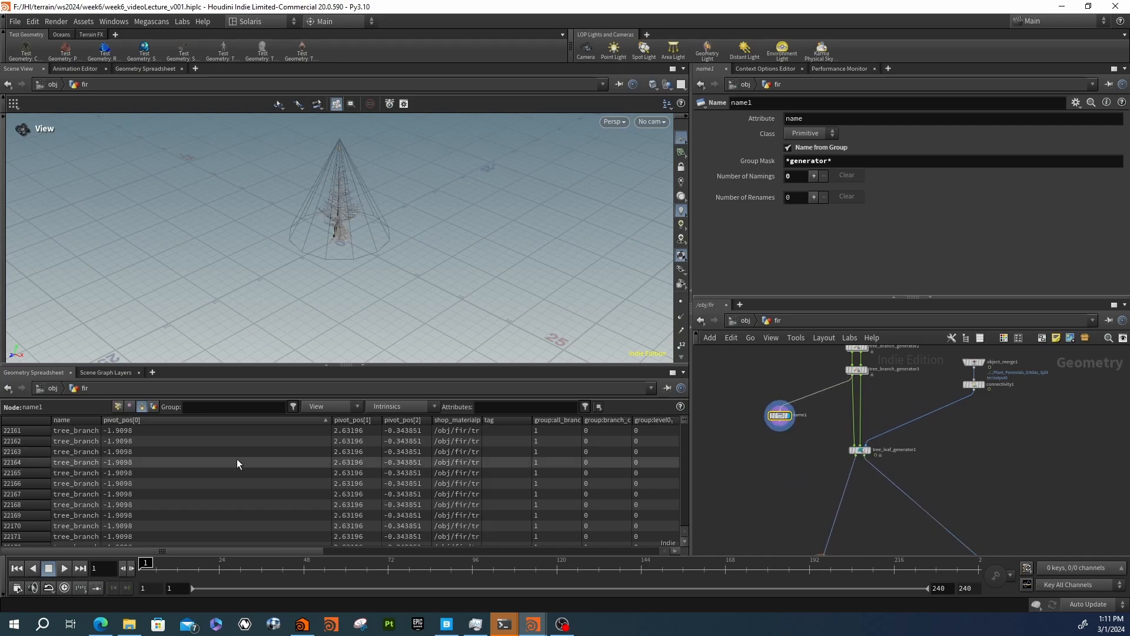
left_click_drag(100, 420, 197, 422)
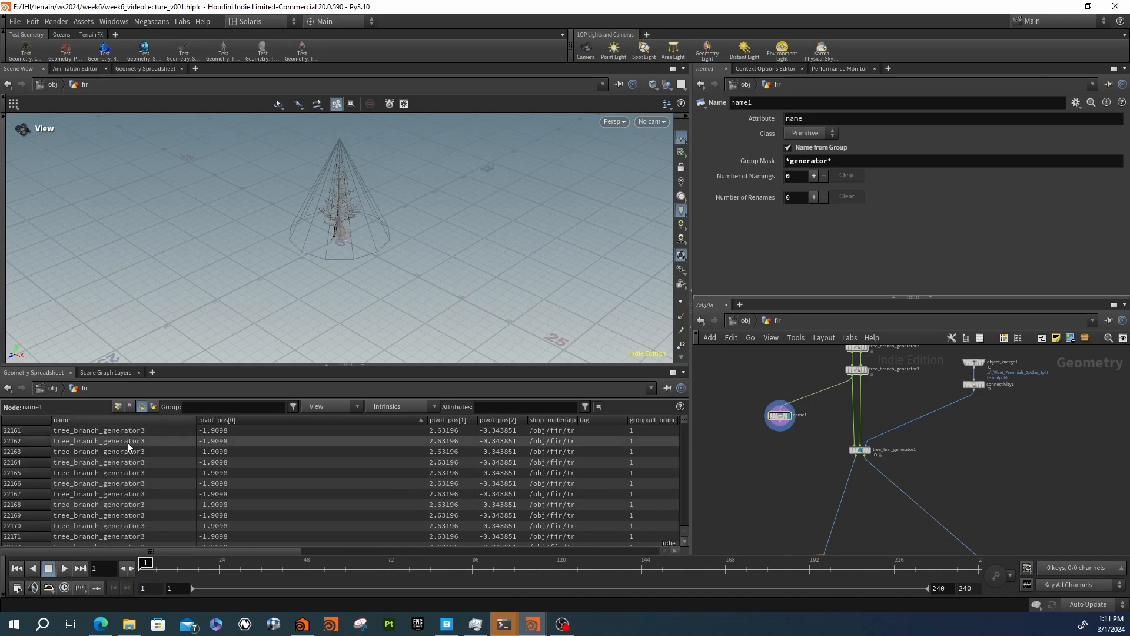
left_click(857, 371)
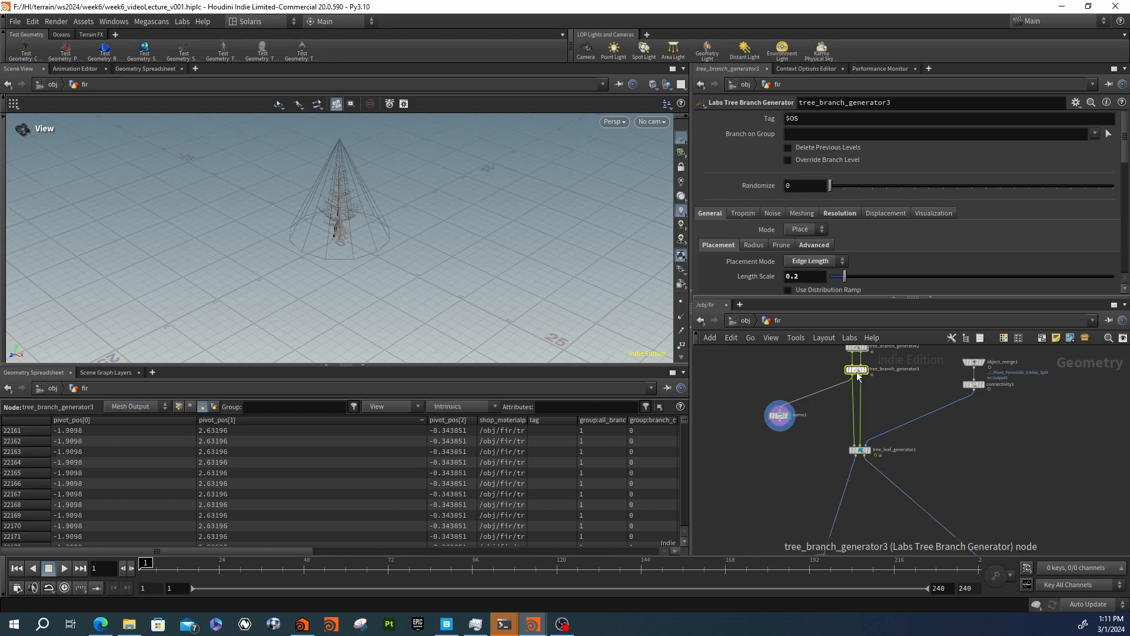
left_click(783, 415)
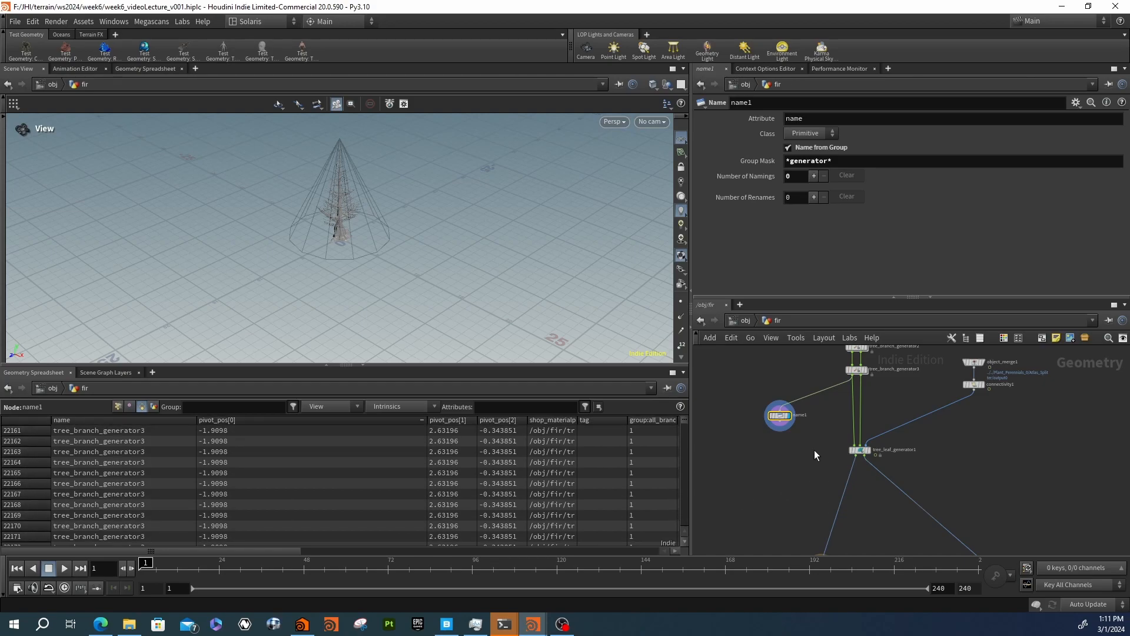
Rename the tree_trunk_generator1 node to trunk_gen
middle_click_drag(894, 403, 883, 493)
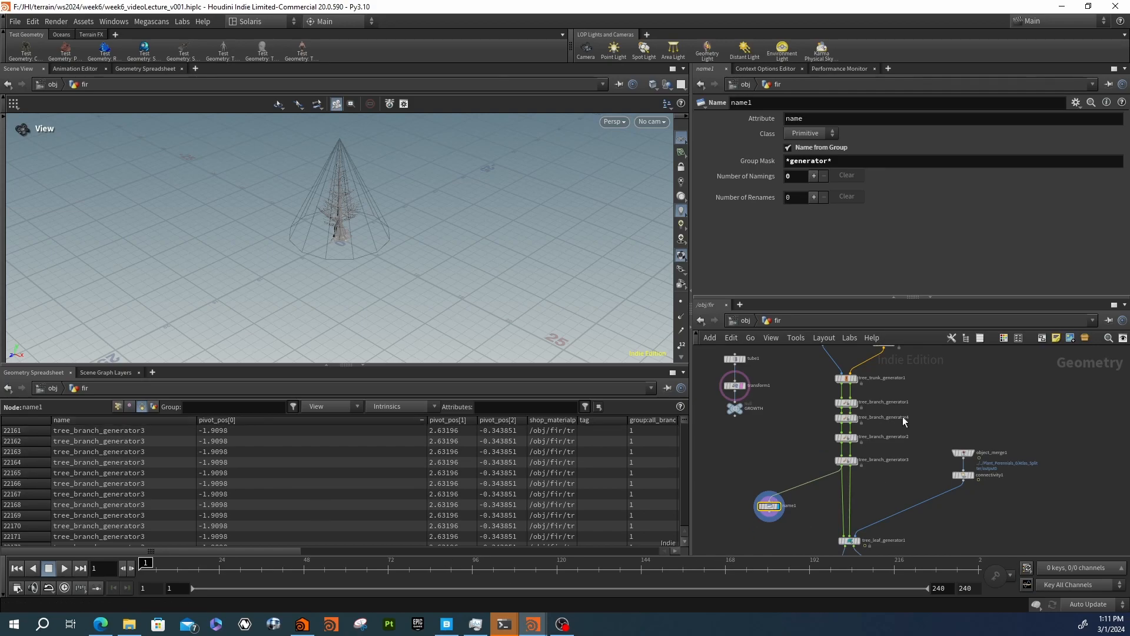
scroll(878, 380, "up", 2)
double_click(881, 380)
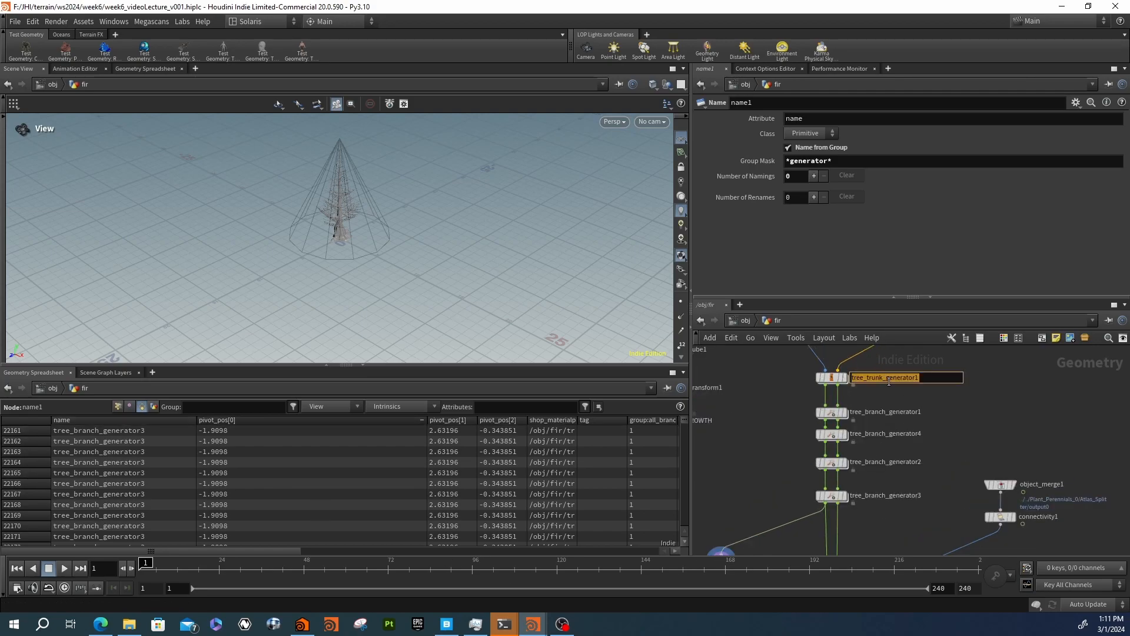
type("trunk_gen")
key("Return")
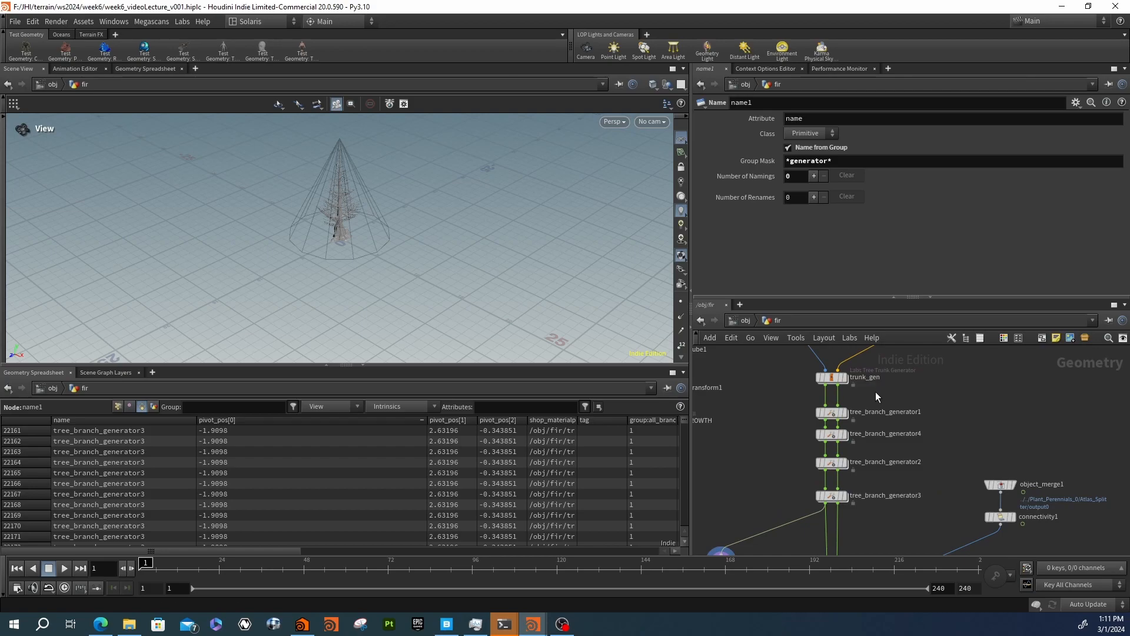
Rename tree_branch_generator1 to branch1_gen and tree_branch_generator4 to branch2_gen
double_click(874, 411)
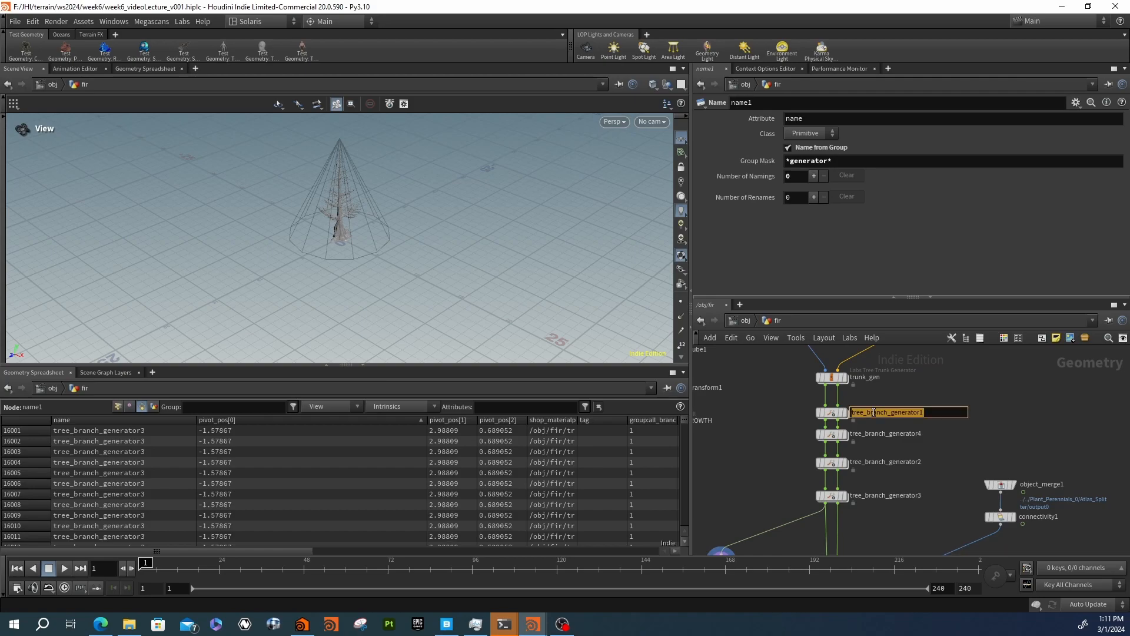
type("branch1_gen")
key("Return")
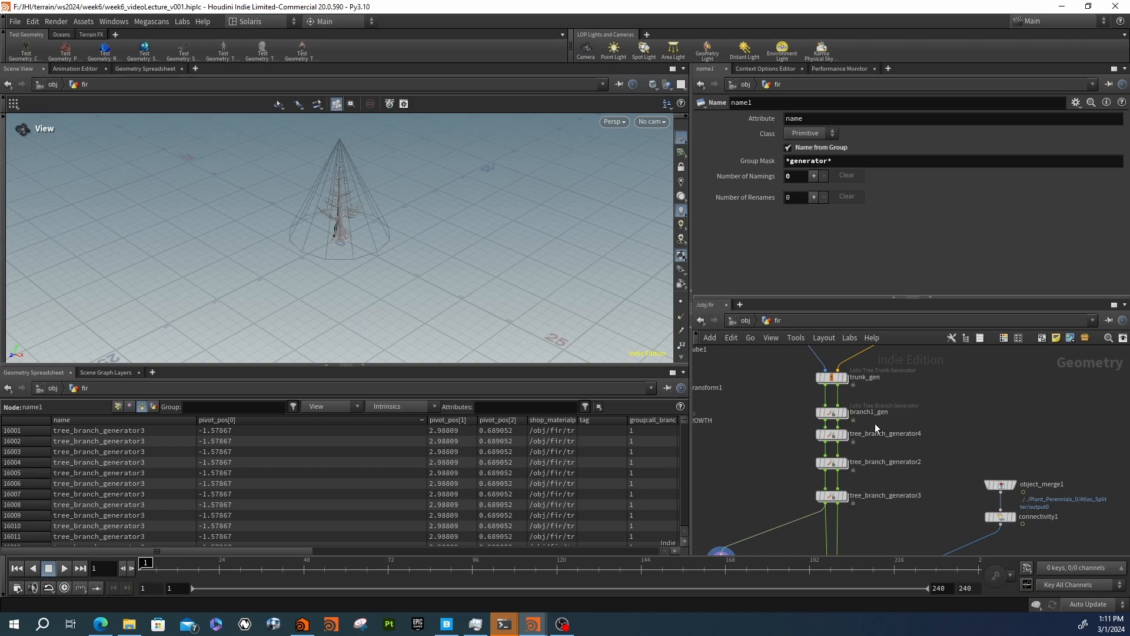
double_click(875, 433)
type("bra")
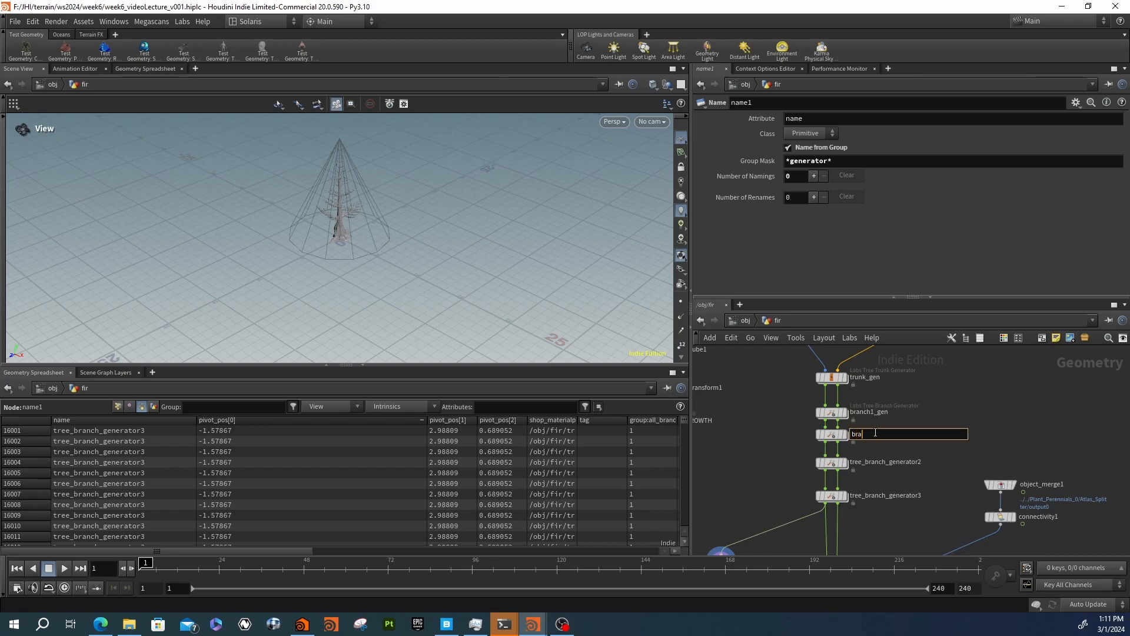
type("nch2_gen")
key("Return")
Rename tree_branch_generator2 to branch3_gen and tree_branch_generator3 to branch4_gen
double_click(878, 463)
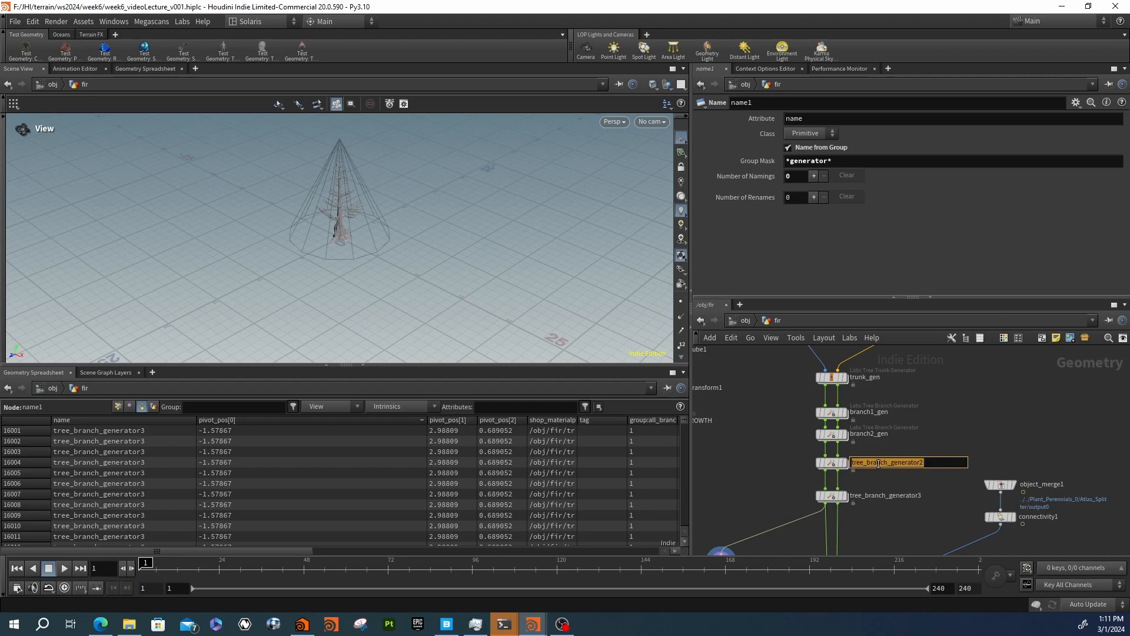
type("branch")
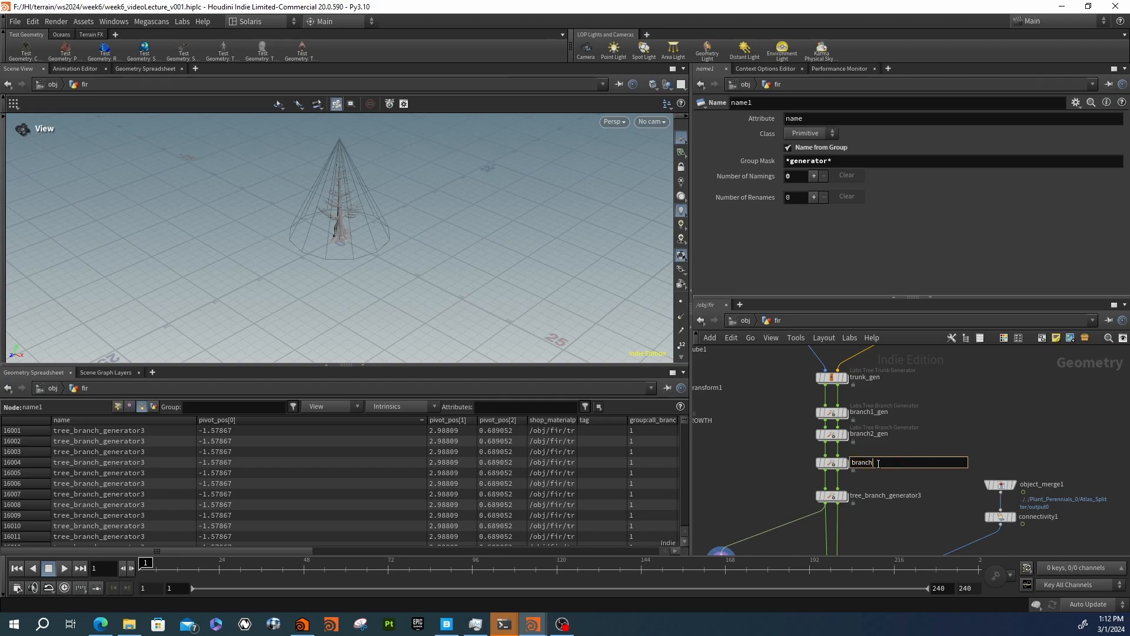
type("3_gen")
key("Return")
double_click(892, 495)
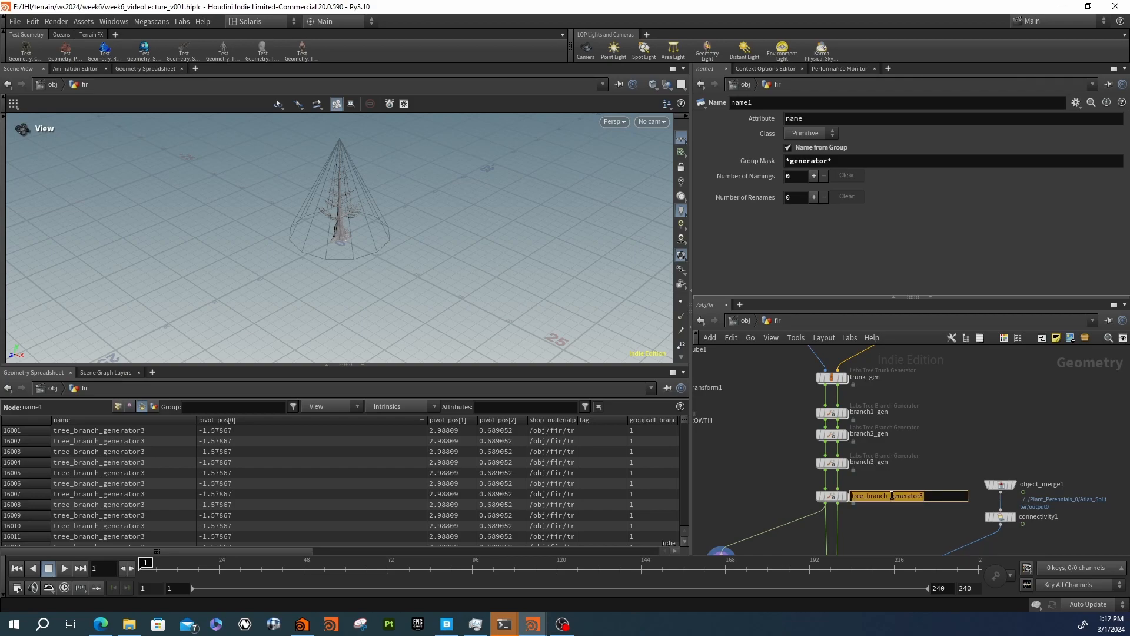
type("branch")
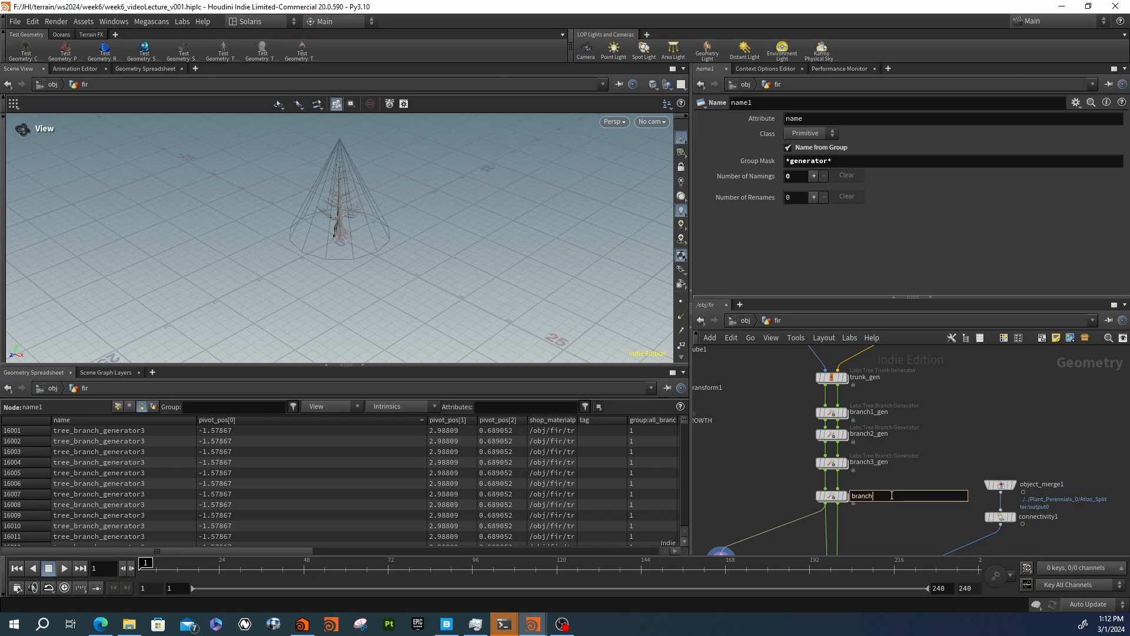
type("4_gen")
key("Return")
Set name1's Group Mask to *_gen so the names come from the renamed generators' groups
scroll(892, 495, "down", 4)
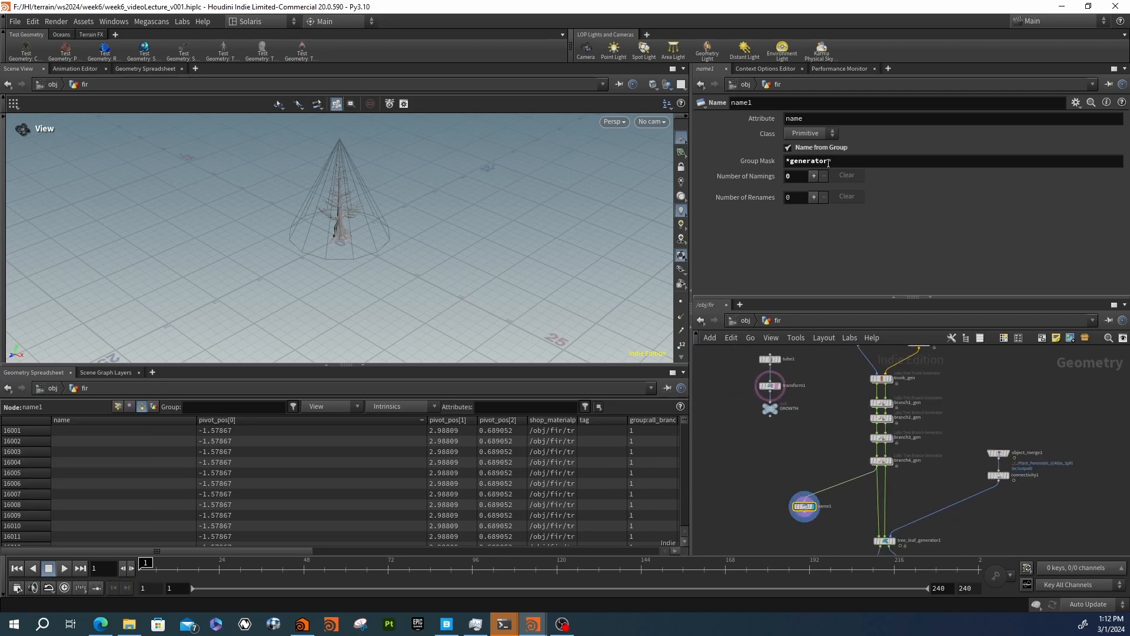
left_click_drag(829, 163, 788, 167)
type("*_gen")
key("Return")
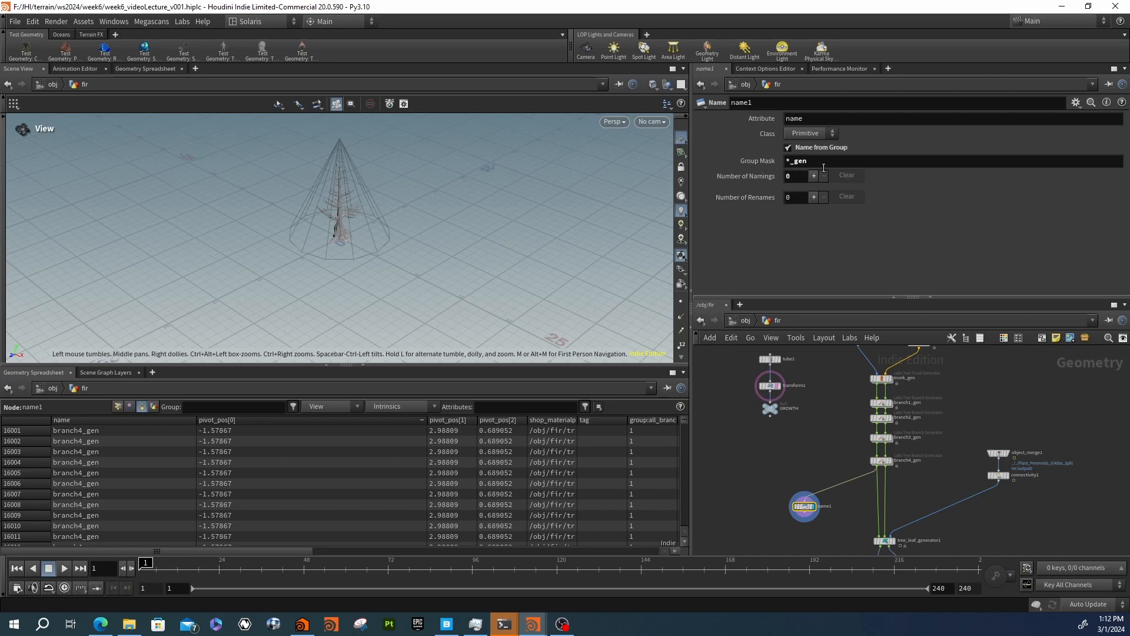
left_click(814, 197)
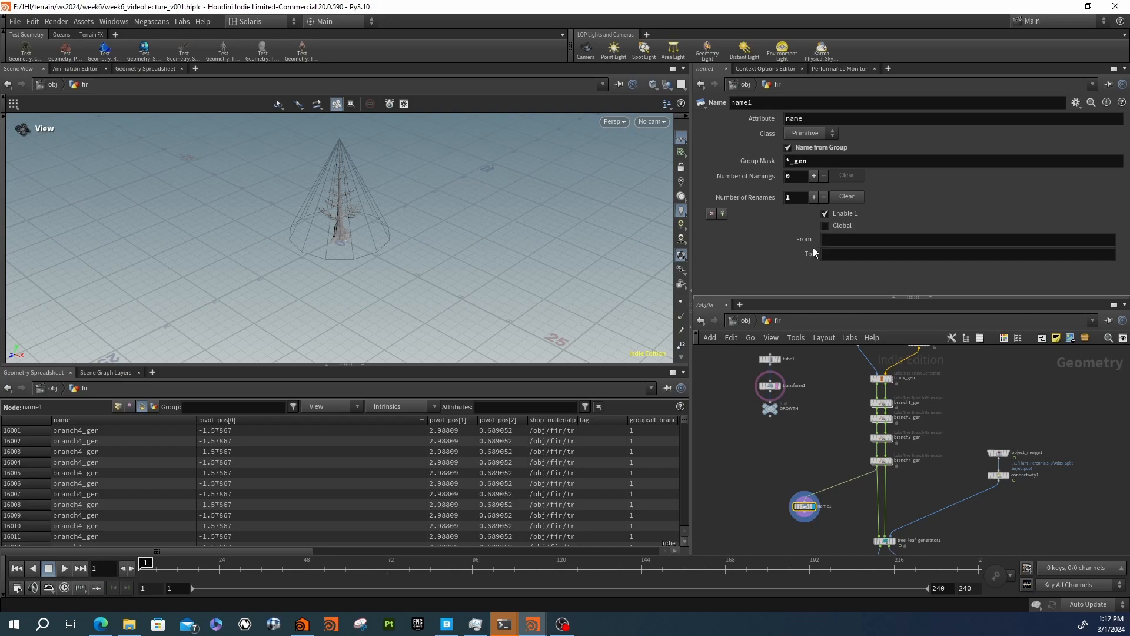
left_click(824, 197)
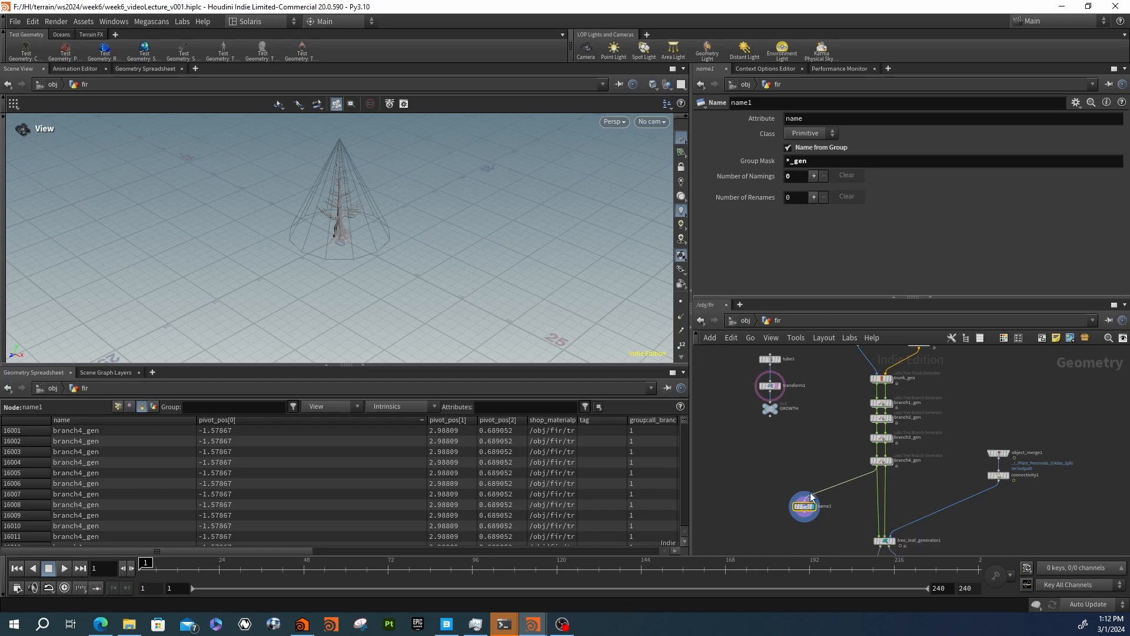
Move name1 up beside branch4_gen and connect its output to tree_leaf_generator1's mesh input
middle_click_drag(800, 470, 811, 420)
left_click_drag(814, 459, 816, 436)
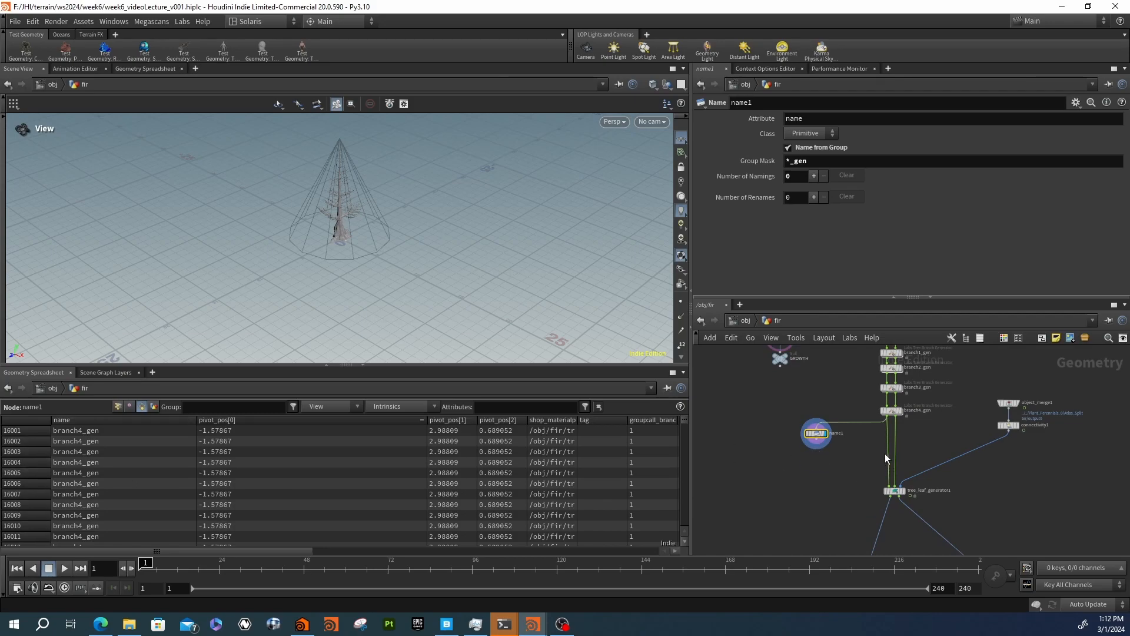
left_click_drag(817, 440, 888, 486)
middle_click_drag(853, 501, 802, 522)
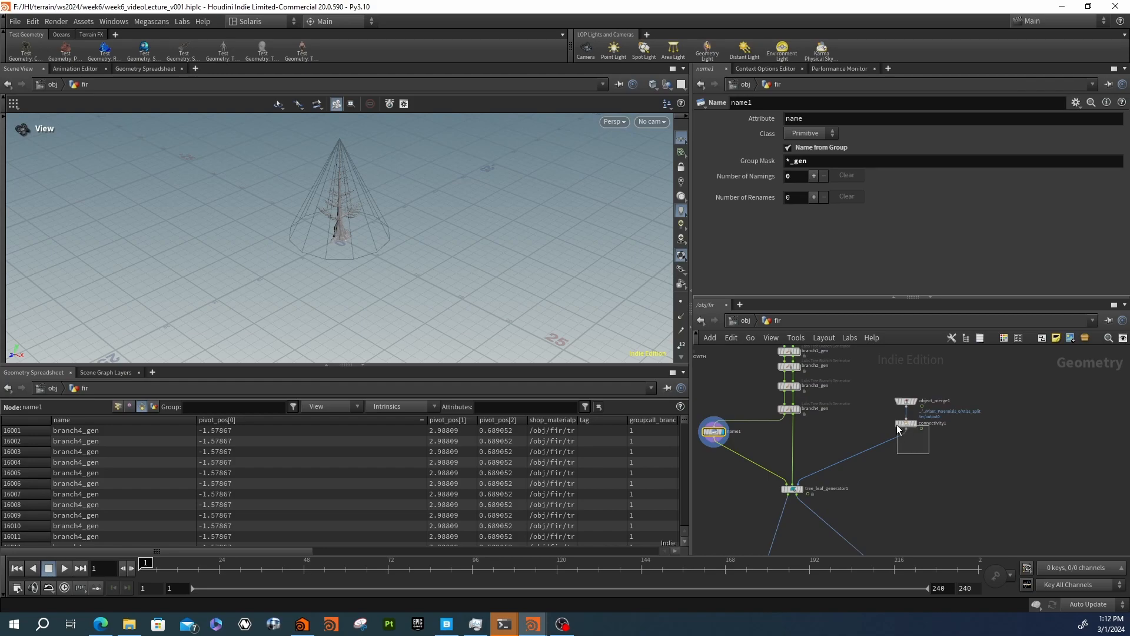
left_click(898, 426)
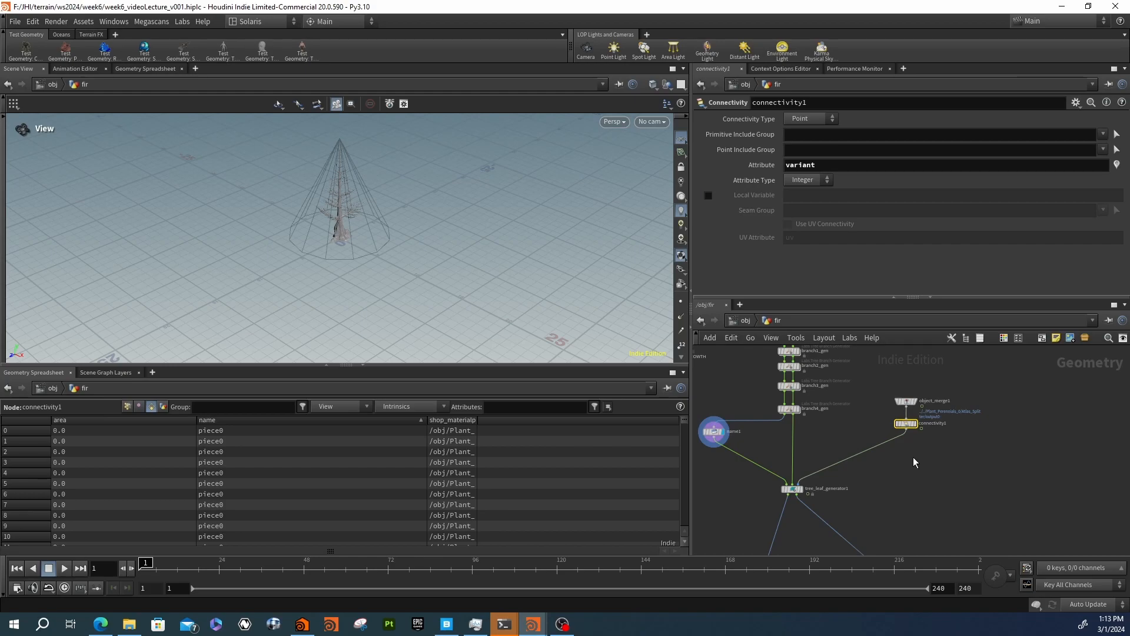
scroll(914, 456, "up", 3)
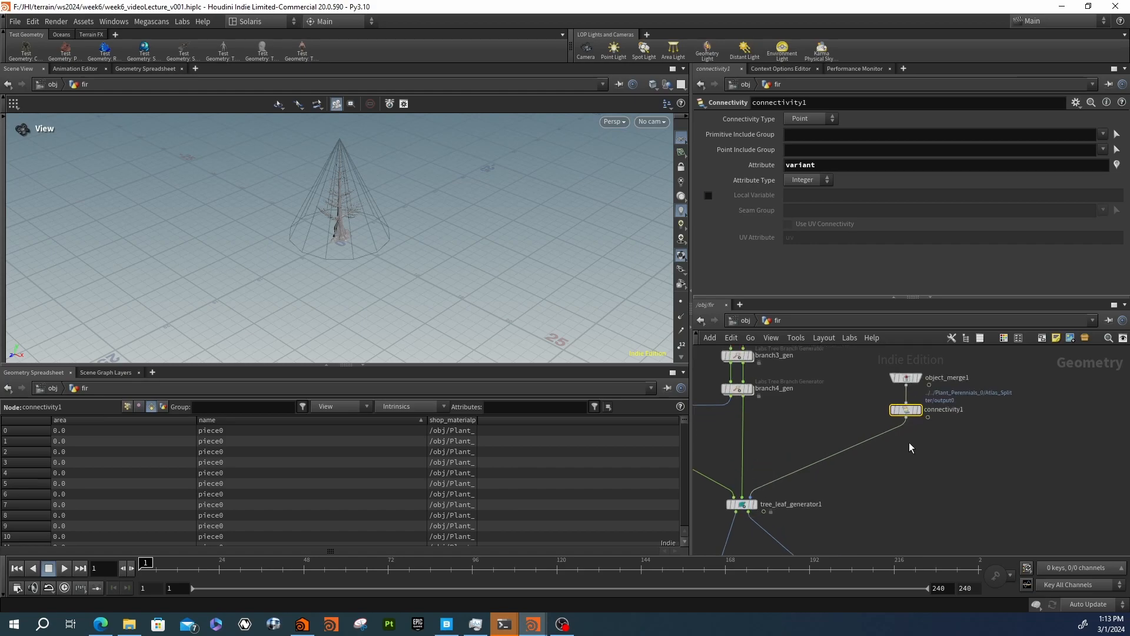
key("Tab")
type("name")
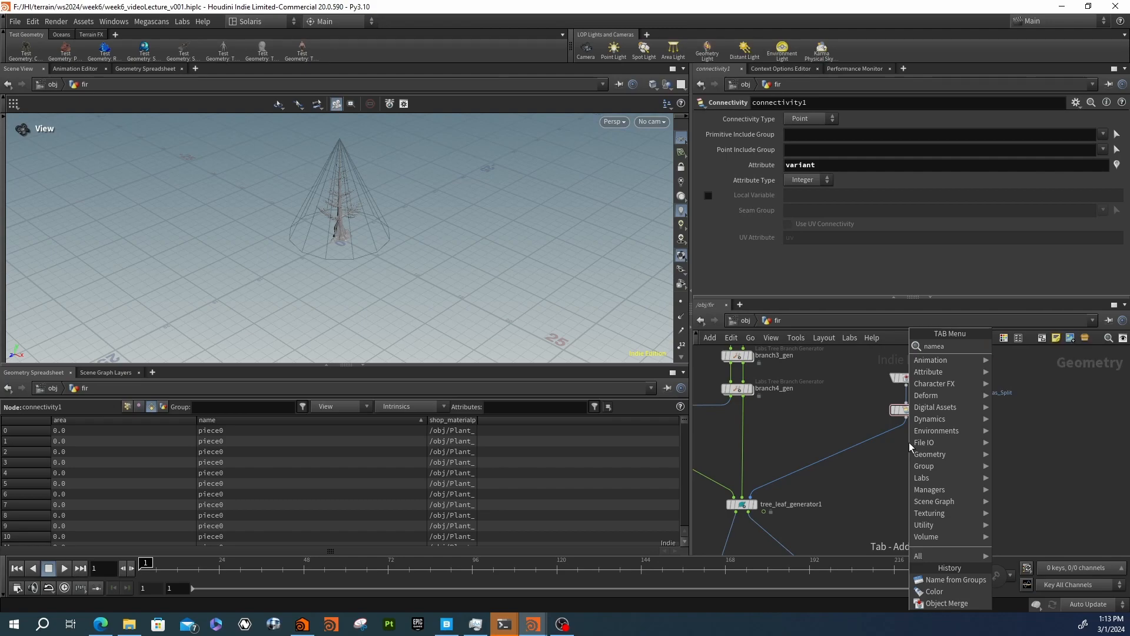
key("BackSpace")
key("BackSpace")
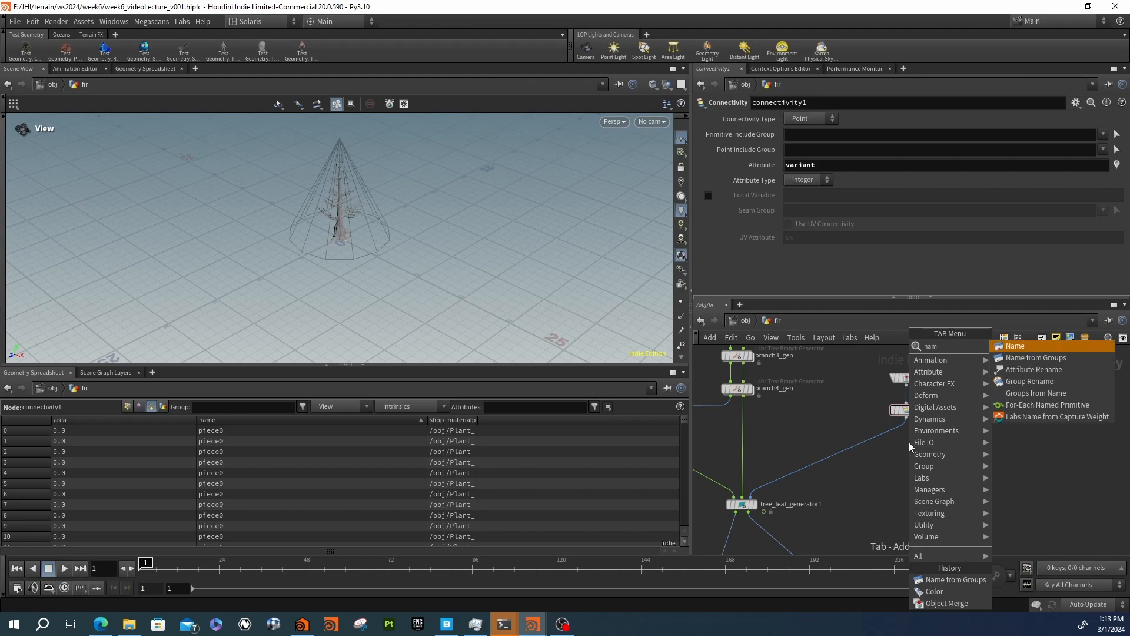
key("Down")
key("Down")
key("Down")
key("Up")
key("Up")
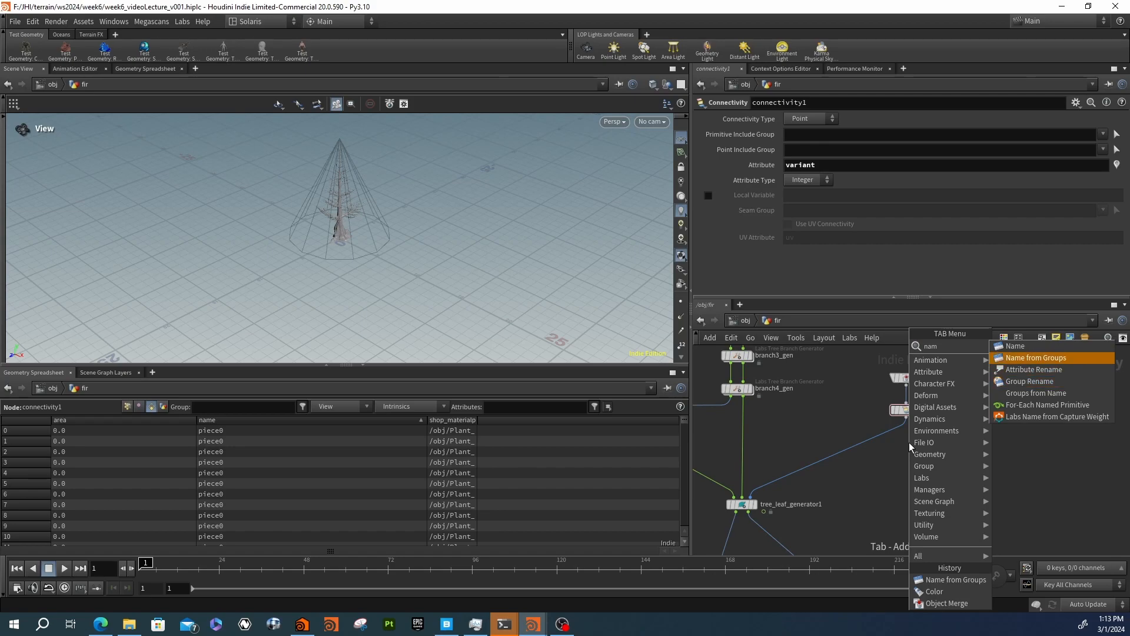
left_click(859, 490)
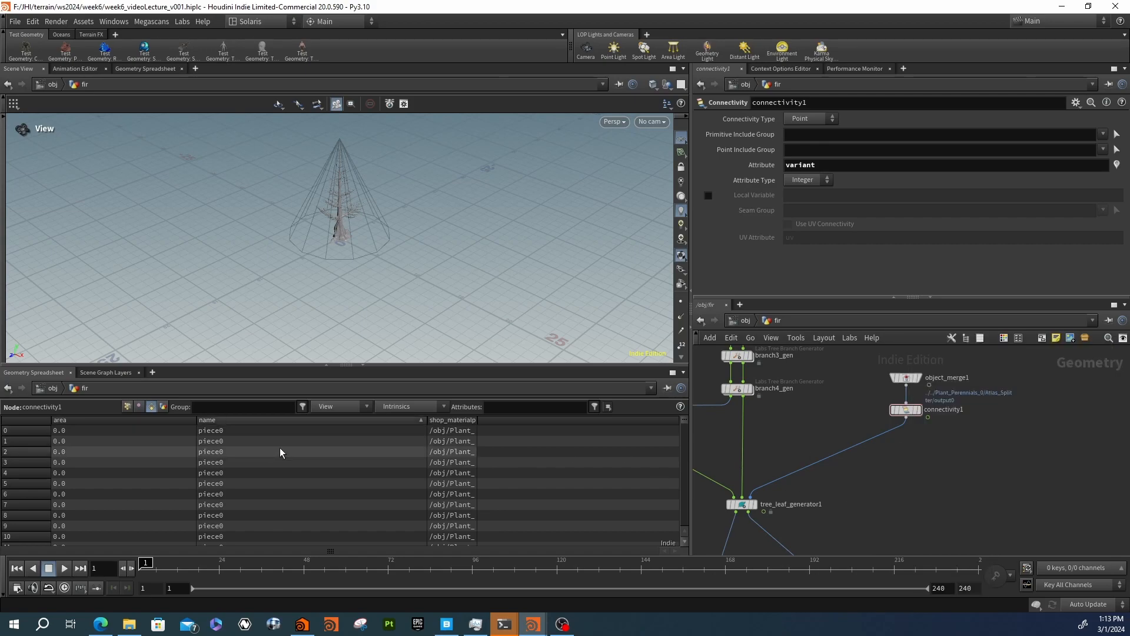
Look through the primitive name values of connectivity1 in the geometry spreadsheet
scroll(280, 447, "down", 9)
scroll(280, 448, "down", 4)
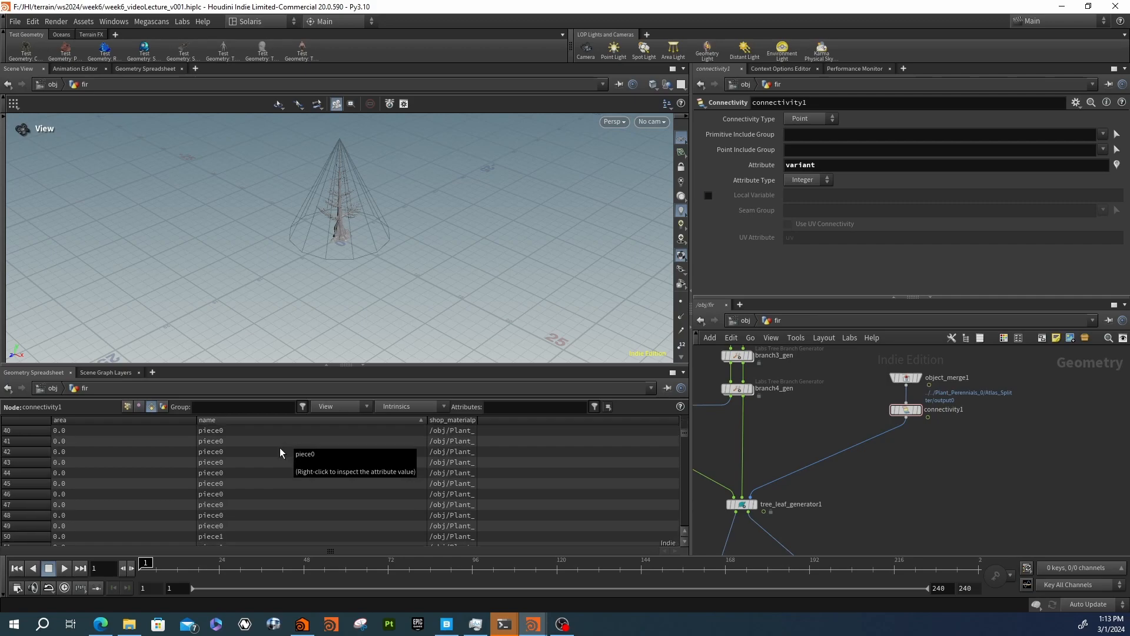
left_click_drag(686, 430, 657, 380)
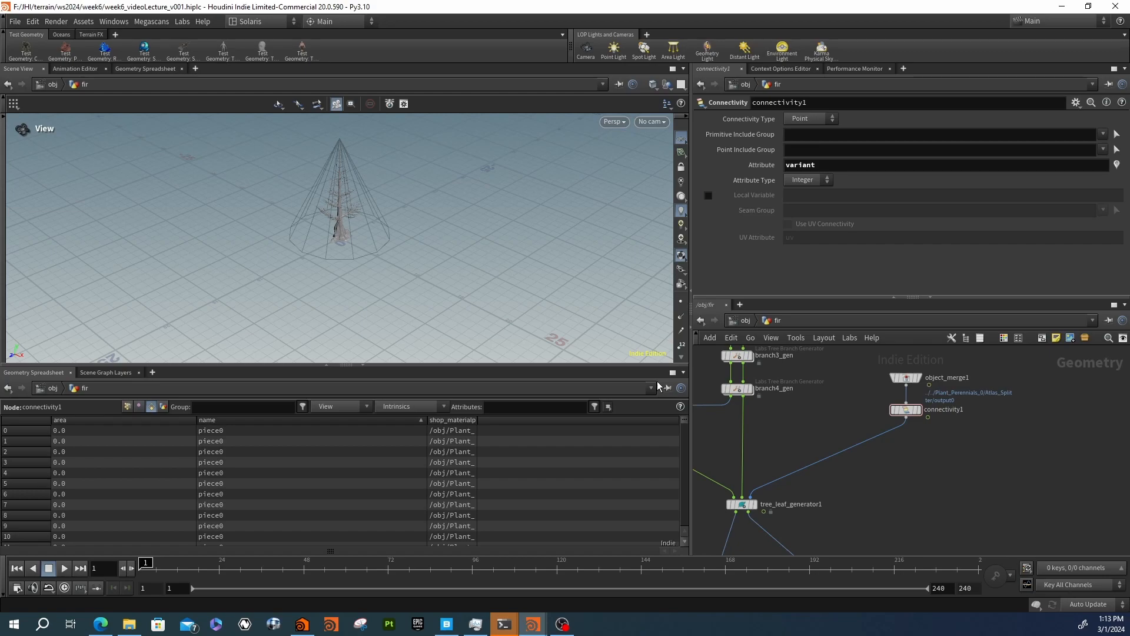
Add an Attribute Wrangle node below connectivity1 and connect connectivity1's output to its first input
key("Tab")
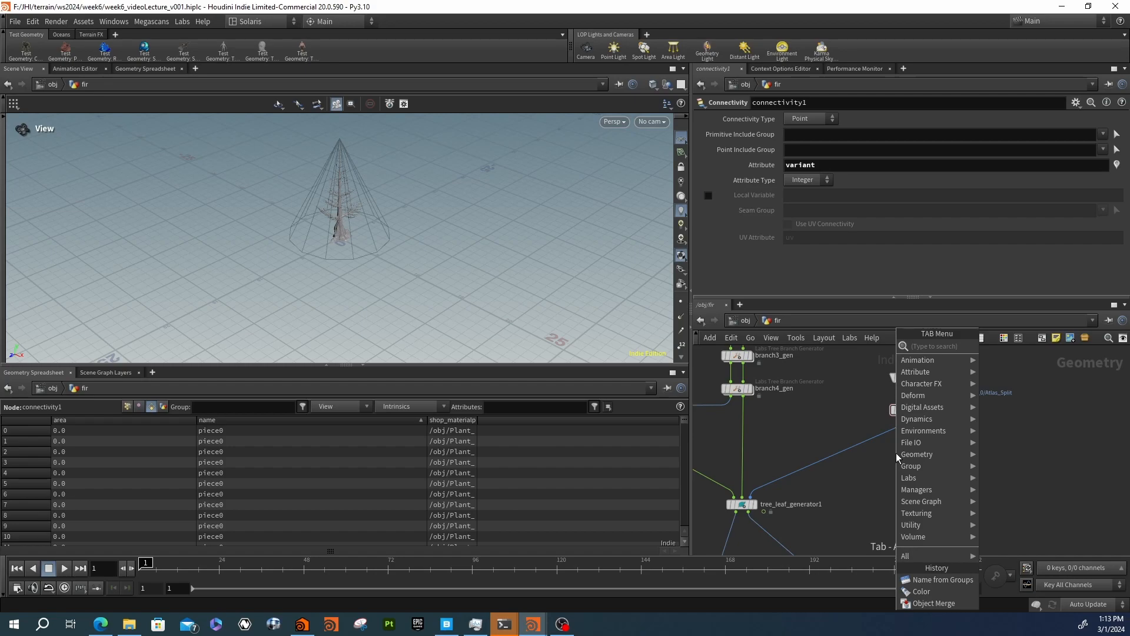
type("attw")
key("Return")
left_click(896, 458)
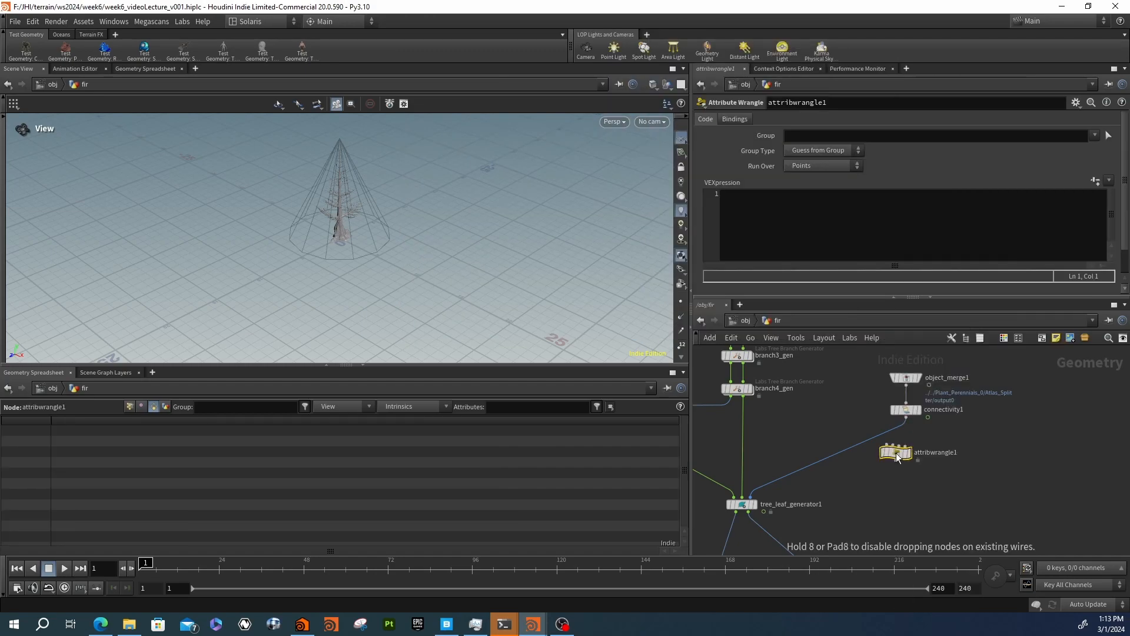
left_click_drag(906, 418, 902, 450)
Try running attribwrangle1 over Primitives with a VEX line that splits s@name at "_" into the string array nameElem
left_click(758, 212)
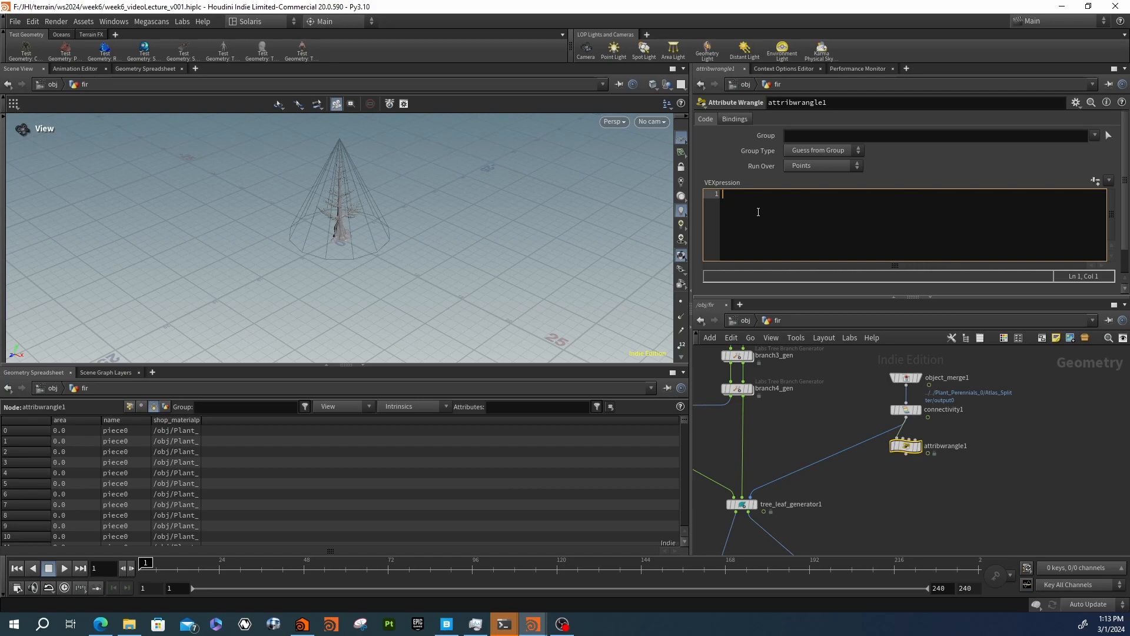
left_click(815, 166)
left_click(807, 187)
type("string")
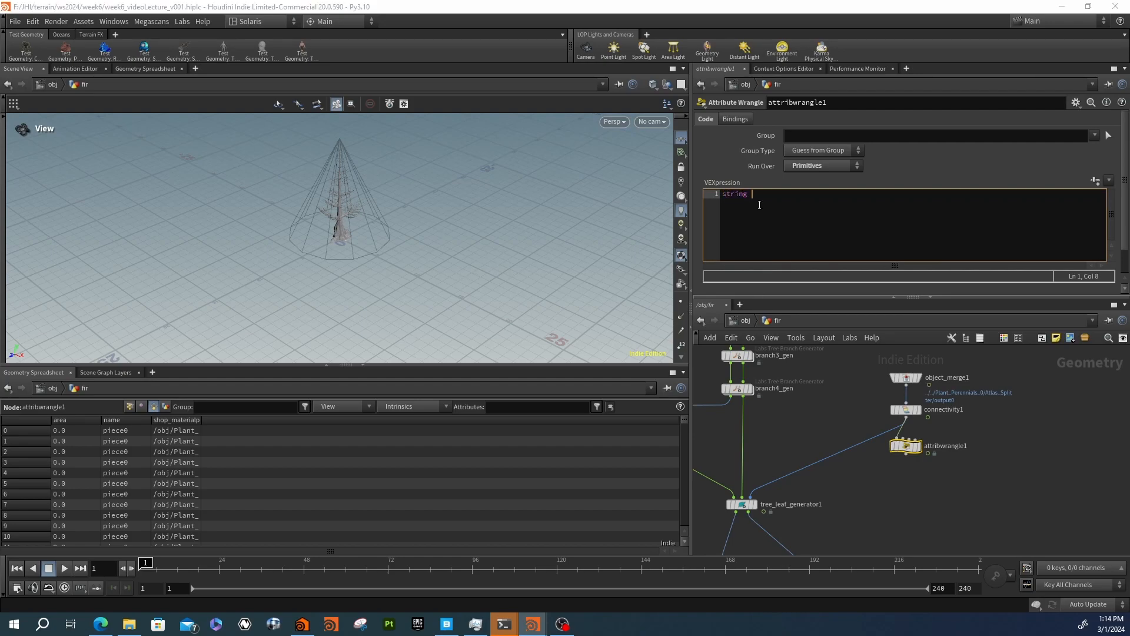
type(" name")
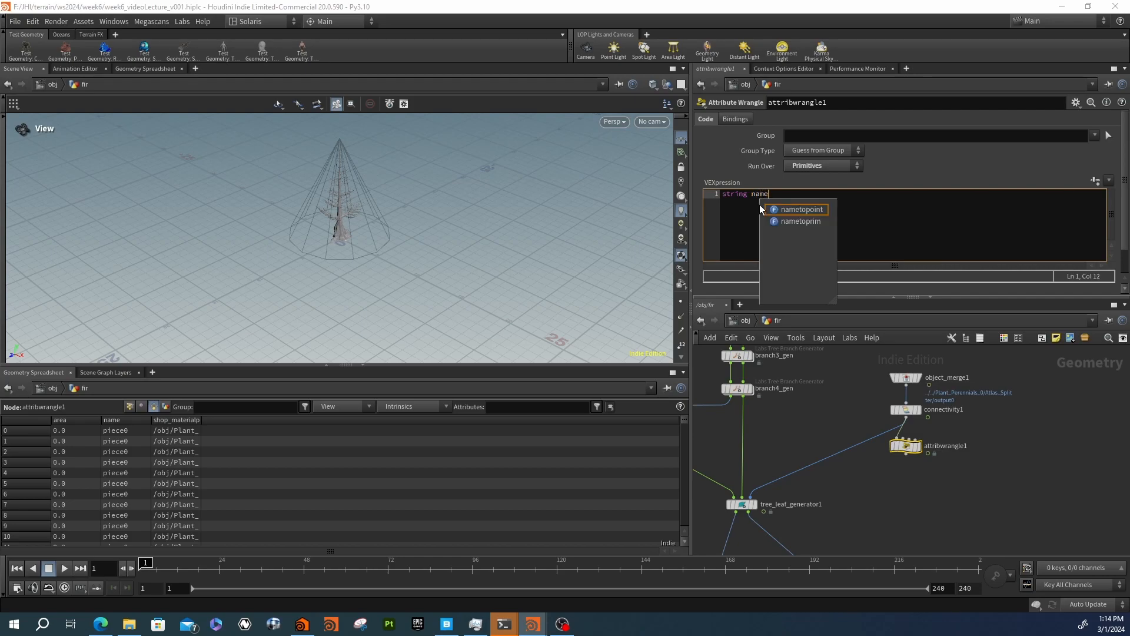
type("Elem")
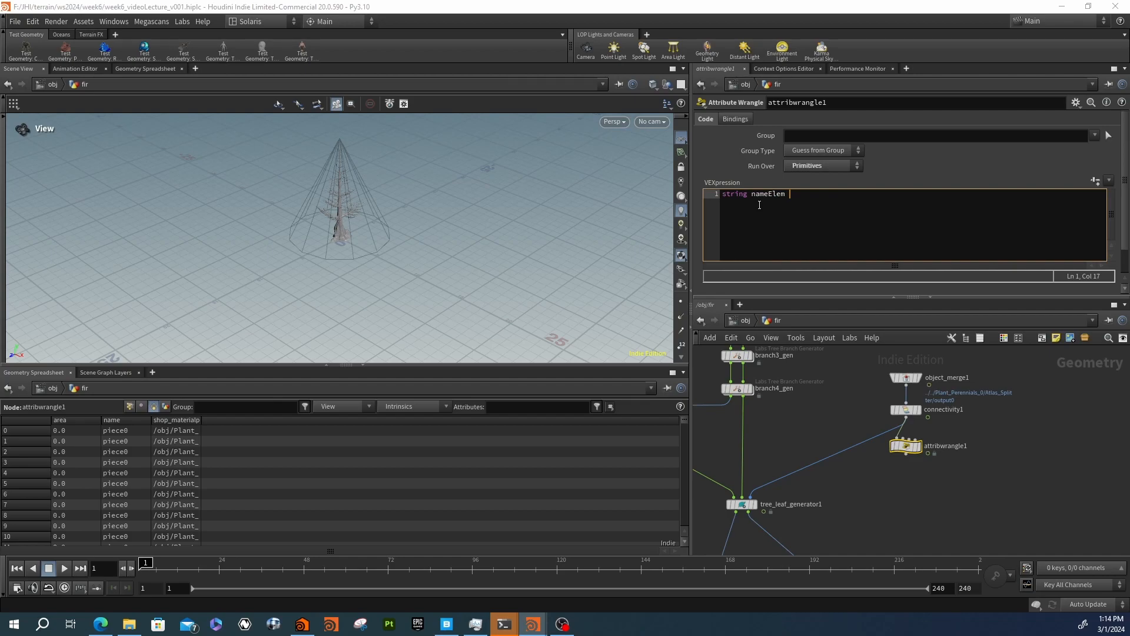
type("[] = split(")
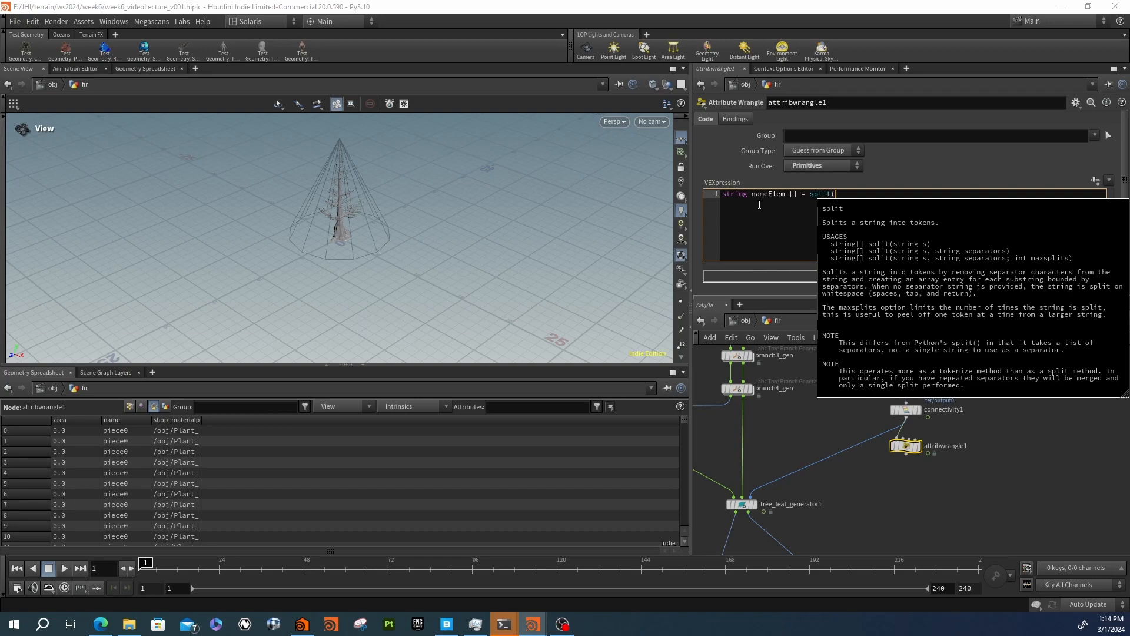
type("s")
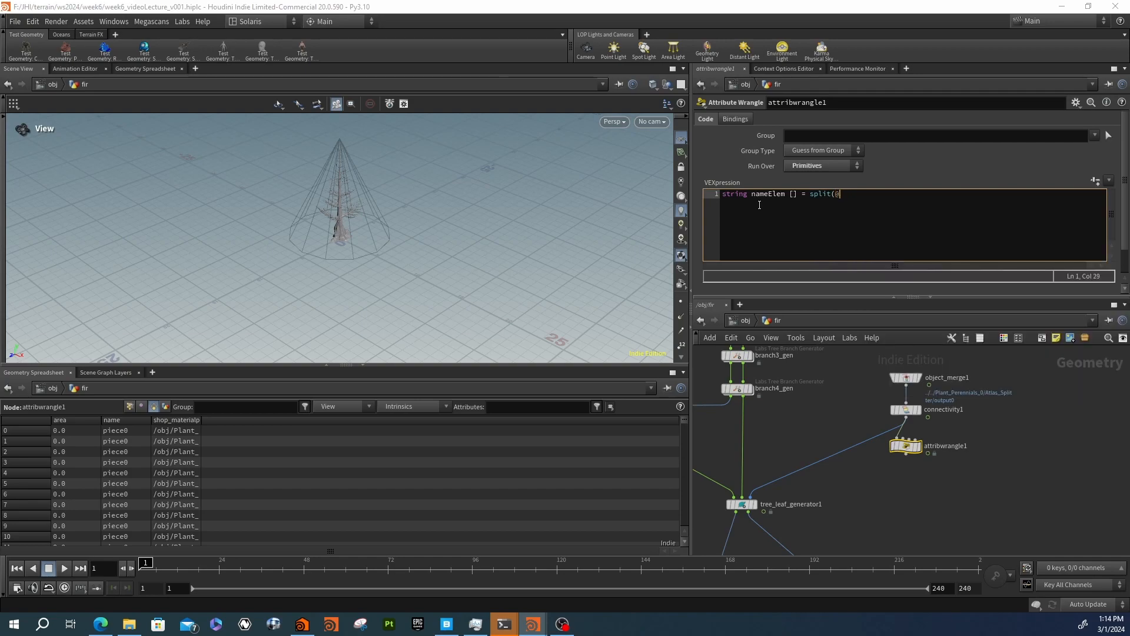
type("@name")
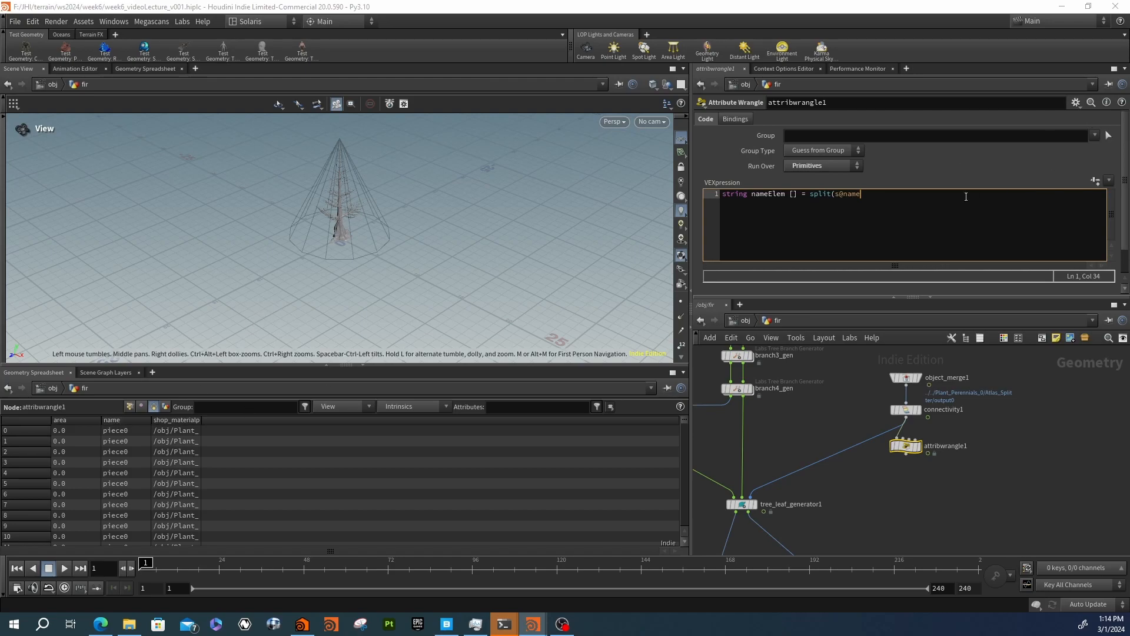
type(",\"_\"")
Try replacing the split call with a strip call in attribwrangle1's nameElem expression
key("BackSpace")
key("BackSpace")
key("BackSpace")
key("BackSpace")
key("BackSpace")
key("BackSpace")
key("BackSpace")
key("BackSpace")
key("BackSpace")
key("BackSpace")
key("BackSpace")
key("BackSpace")
key("BackSpace")
key("BackSpace")
key("BackSpace")
key("BackSpace")
type("stri")
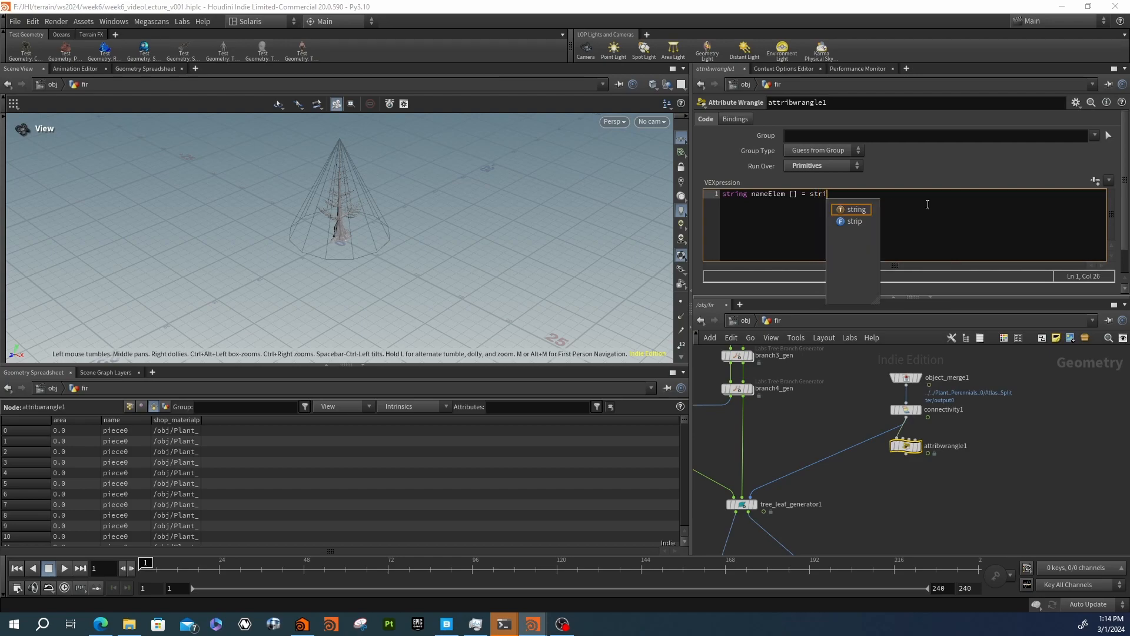
type("p)(")
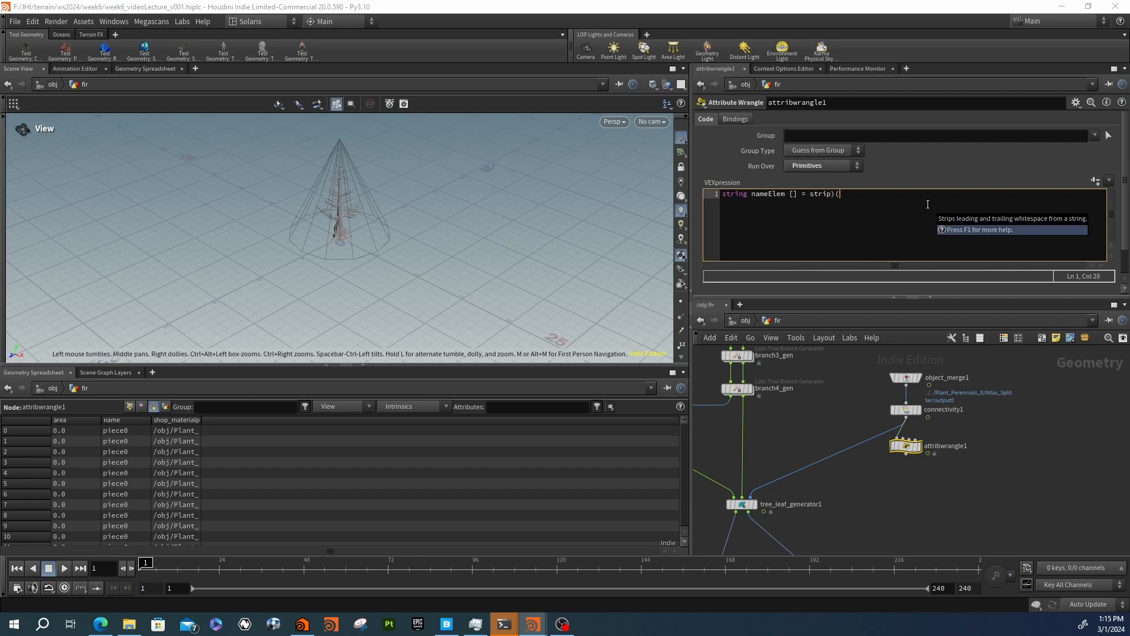
key("BackSpace")
type("(")
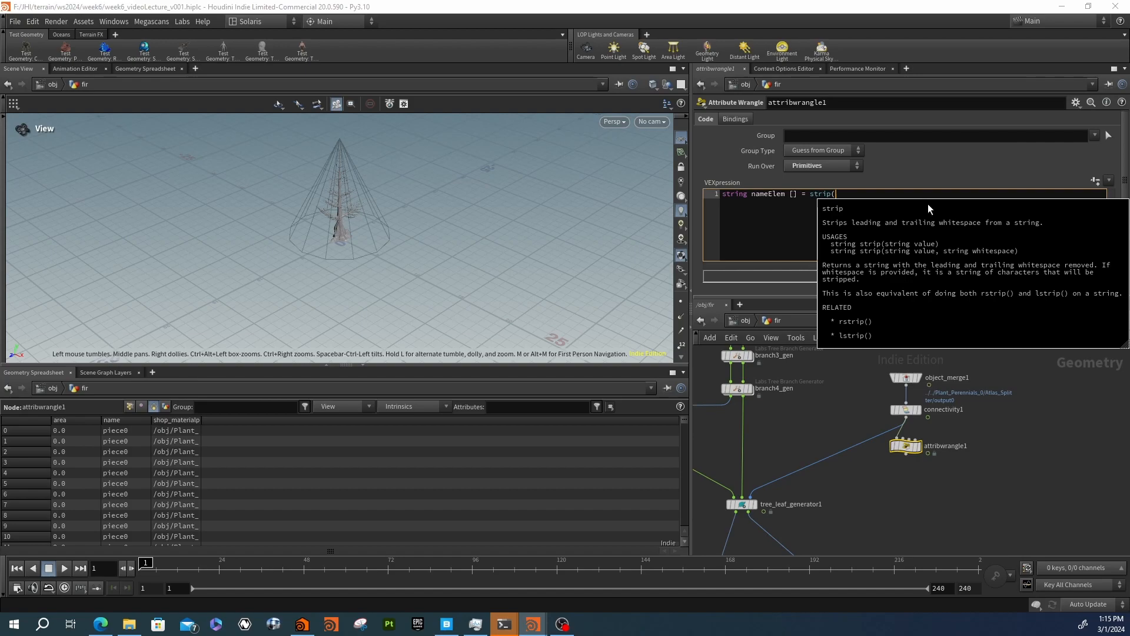
Delete attribwrangle1 and add a second Connectivity node below connectivity1, fed by connectivity1's output
left_click(959, 485)
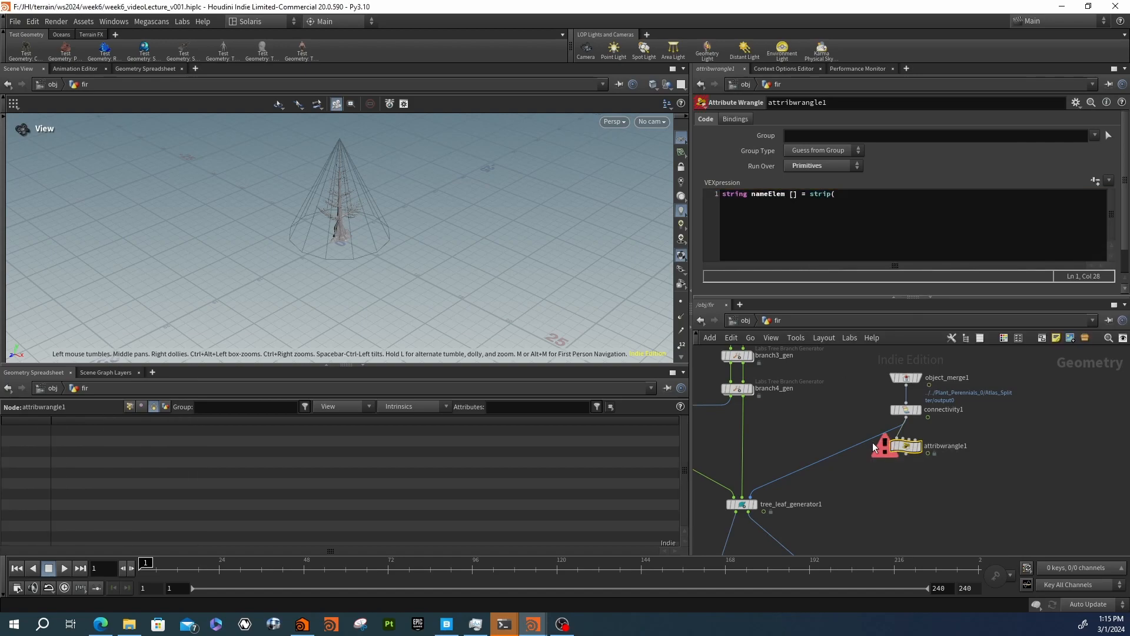
key("Delete")
key("Tab")
type("conne")
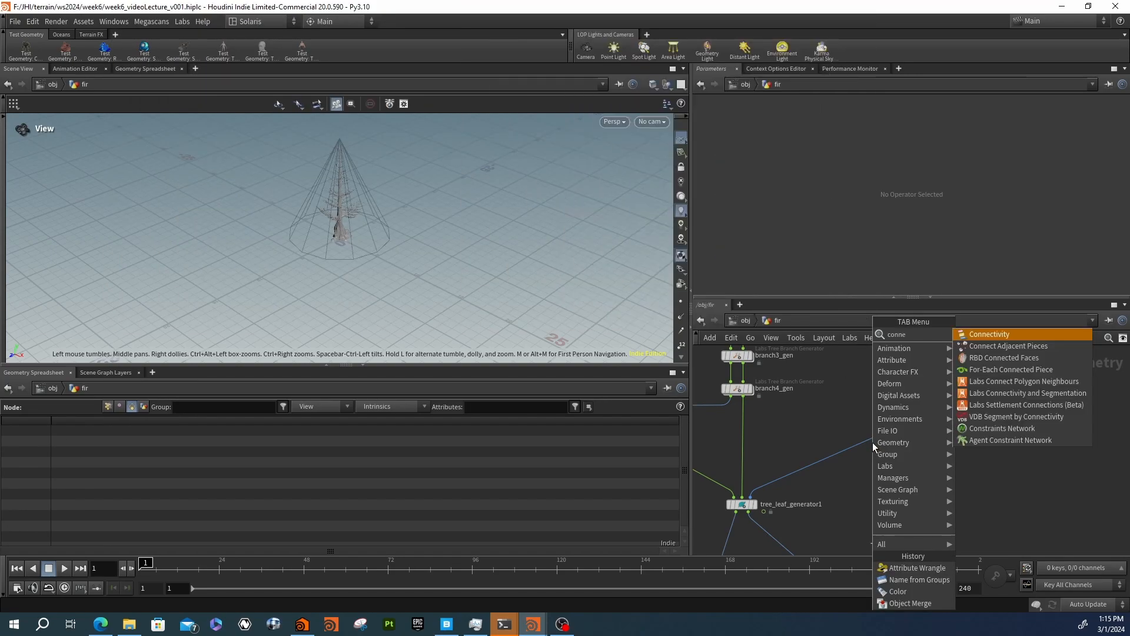
key("Return")
left_click(873, 443)
left_click_drag(906, 417, 901, 439)
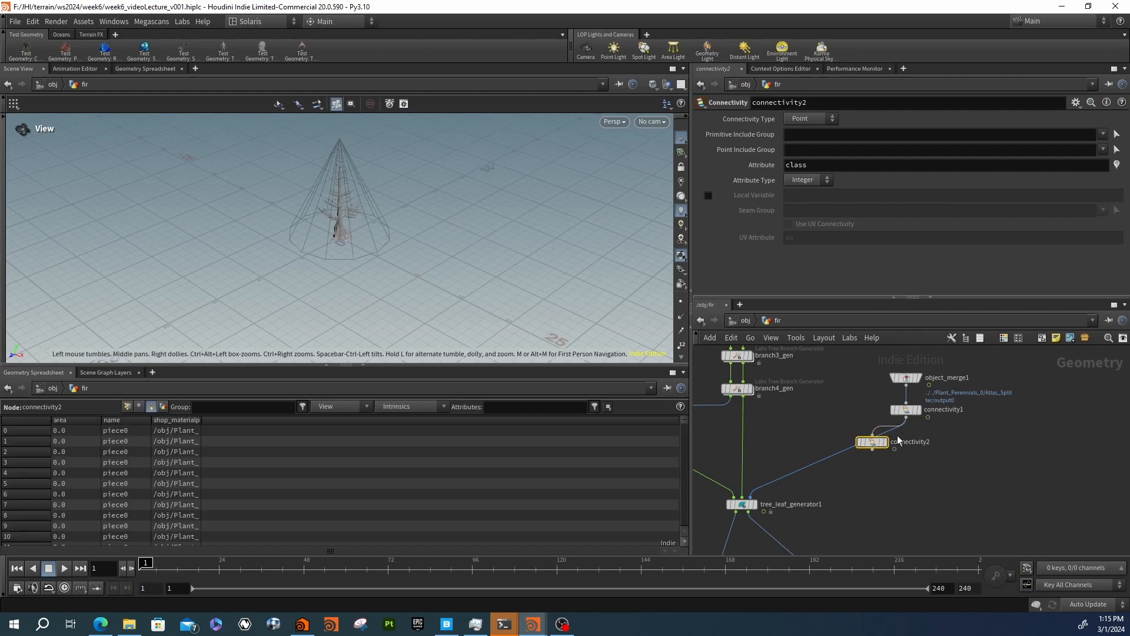
key("l")
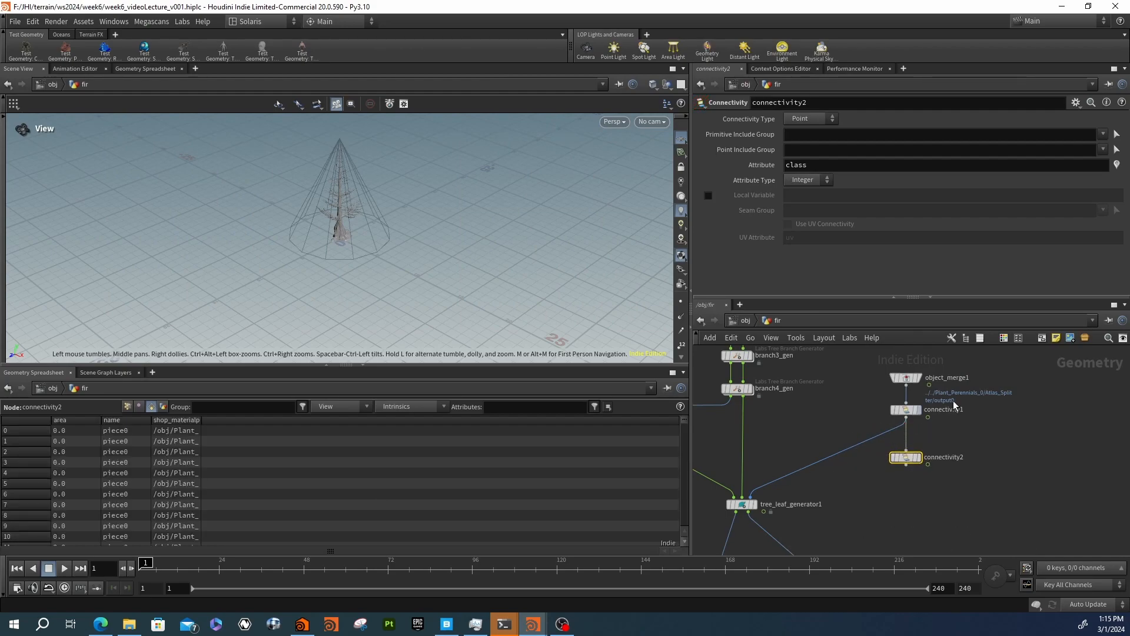
Set connectivity2 to Primitive connectivity, writing a String attribute called name with the prefix leaf_
left_click(802, 120)
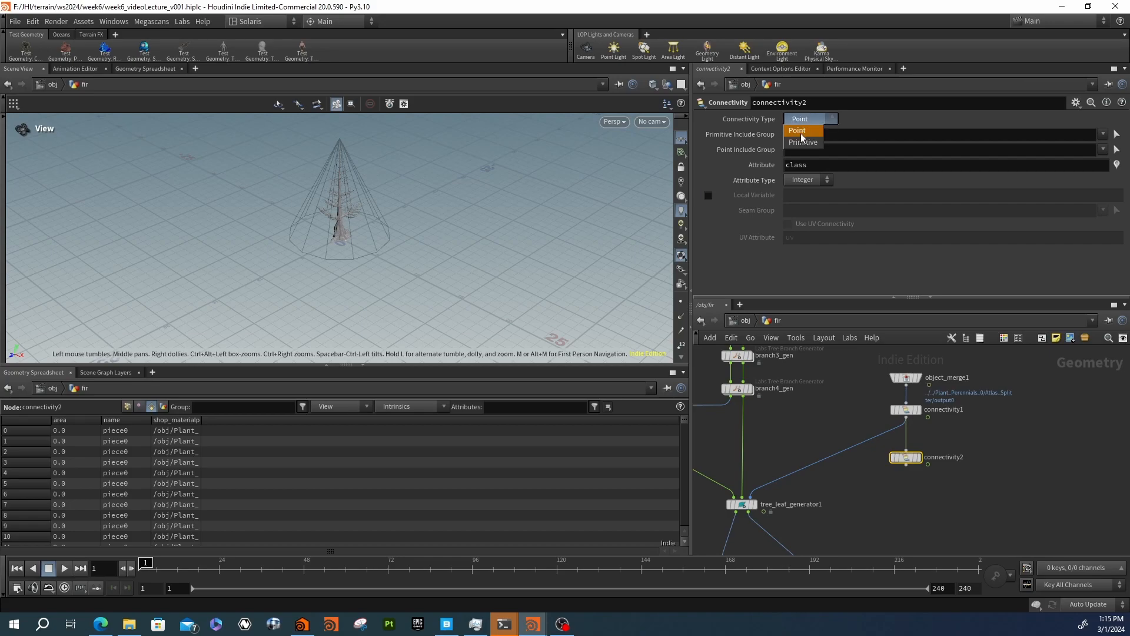
left_click(799, 143)
double_click(835, 152)
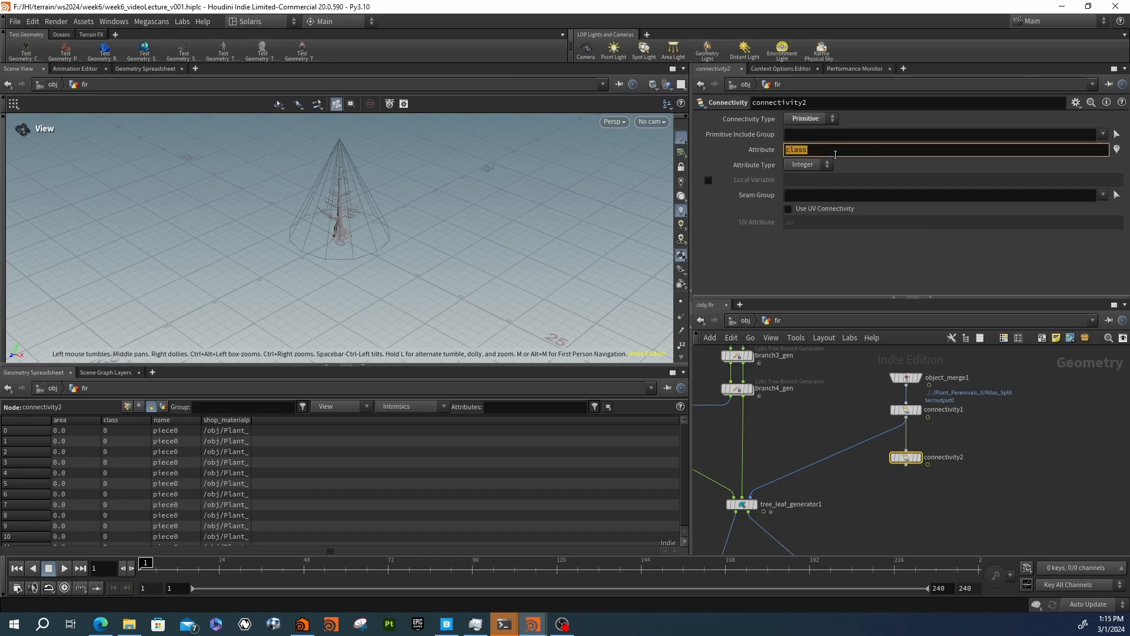
type("name")
key("Return")
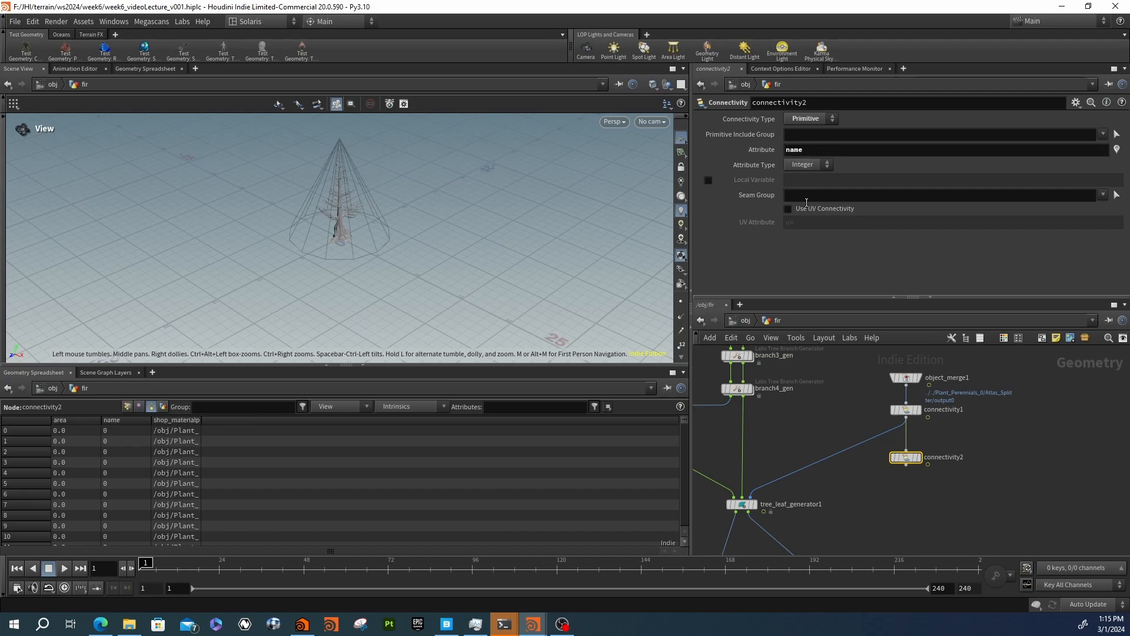
left_click(801, 166)
left_click(802, 181)
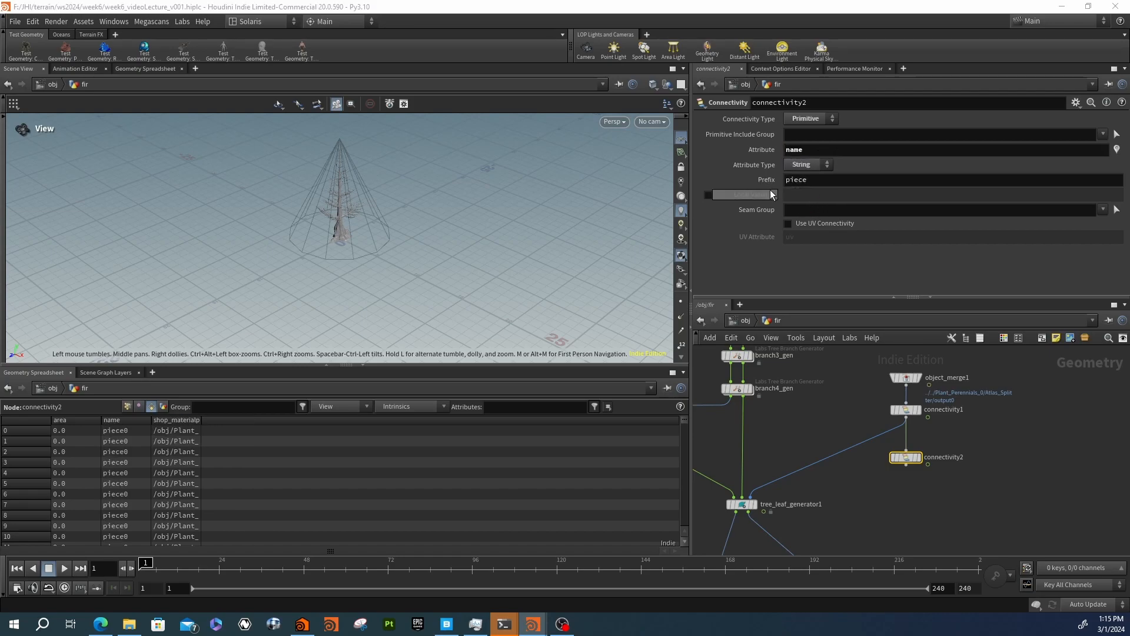
left_click(814, 181)
type("le")
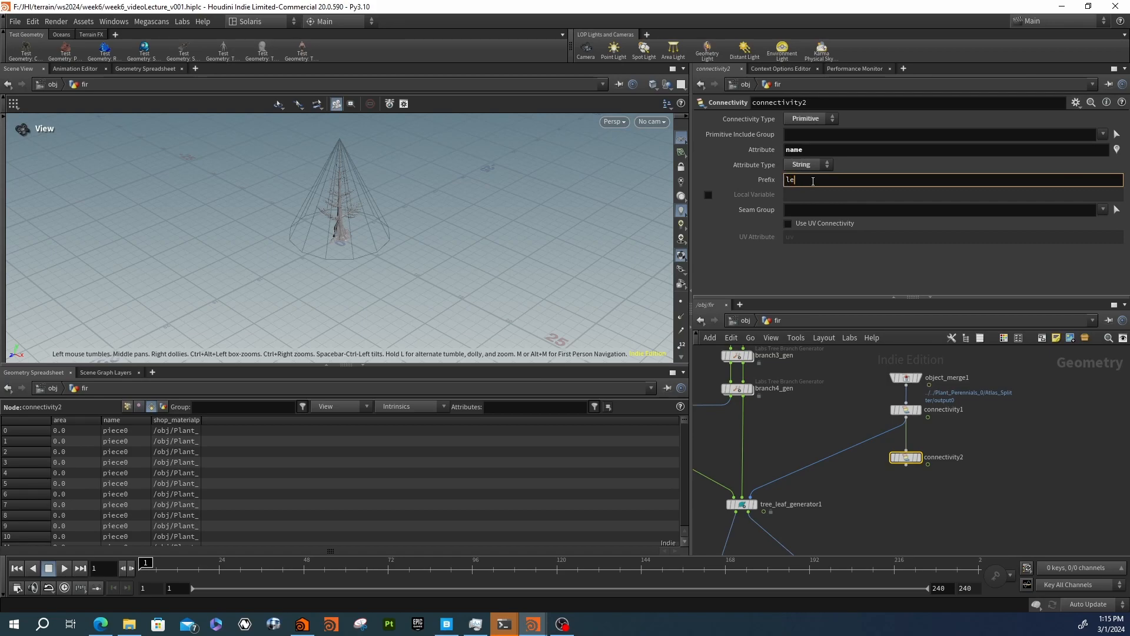
type("ad_")
key("Return")
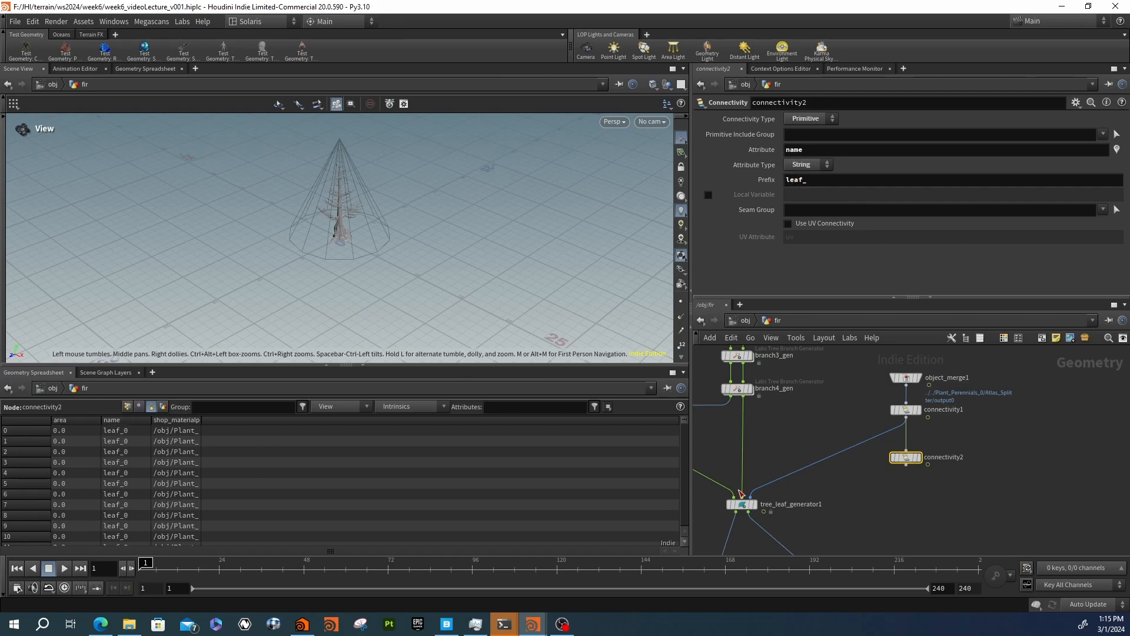
Rewire tree_leaf_generator1's mesh input to come from connectivity2, and check the leaf names in the geometry spreadsheet
mouse_move(917, 477)
middle_click_drag(908, 491, 906, 470)
left_click_drag(869, 421, 905, 445)
scroll(141, 481, "down", 7)
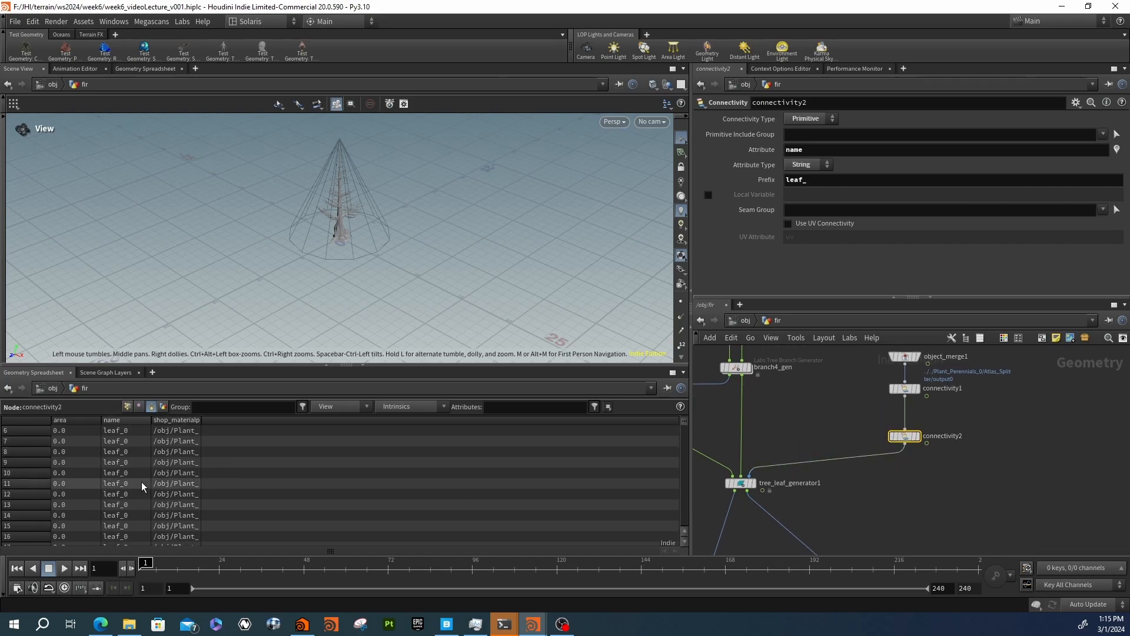
scroll(153, 486, "up", 2)
scroll(177, 488, "up", 1)
scroll(839, 475, "down", 5)
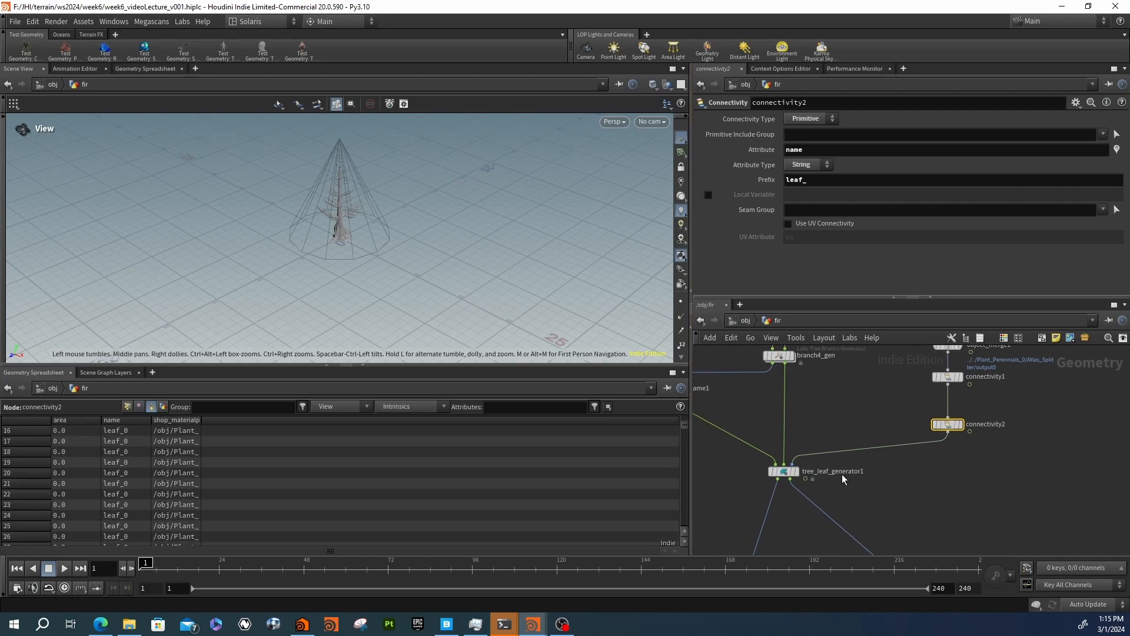
Go to the stage network and view the tree's trunk and lower branches up close
left_click(747, 320)
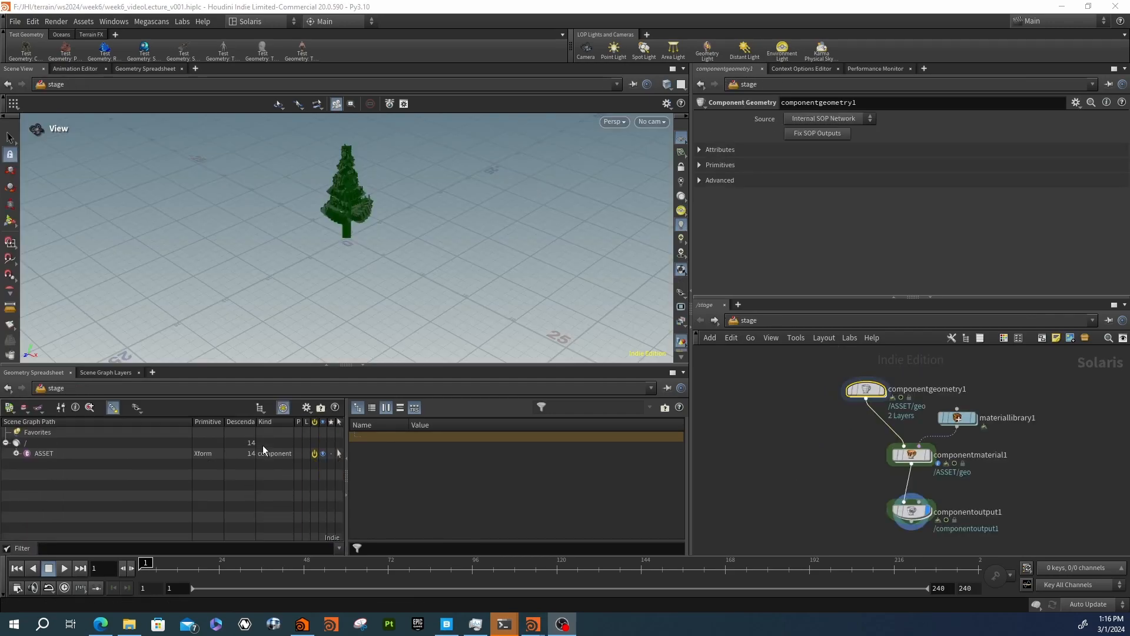
right_click_drag(339, 223, 436, 223)
mouse_move(436, 223)
left_mouse_down()
mouse_move(471, 237)
mouse_move(424, 235)
left_mouse_up()
middle_click_drag(424, 235, 428, 276)
mouse_move(332, 293)
right_mouse_down()
mouse_move(440, 290)
mouse_move(333, 289)
right_mouse_up()
left_click_drag(333, 290, 376, 259)
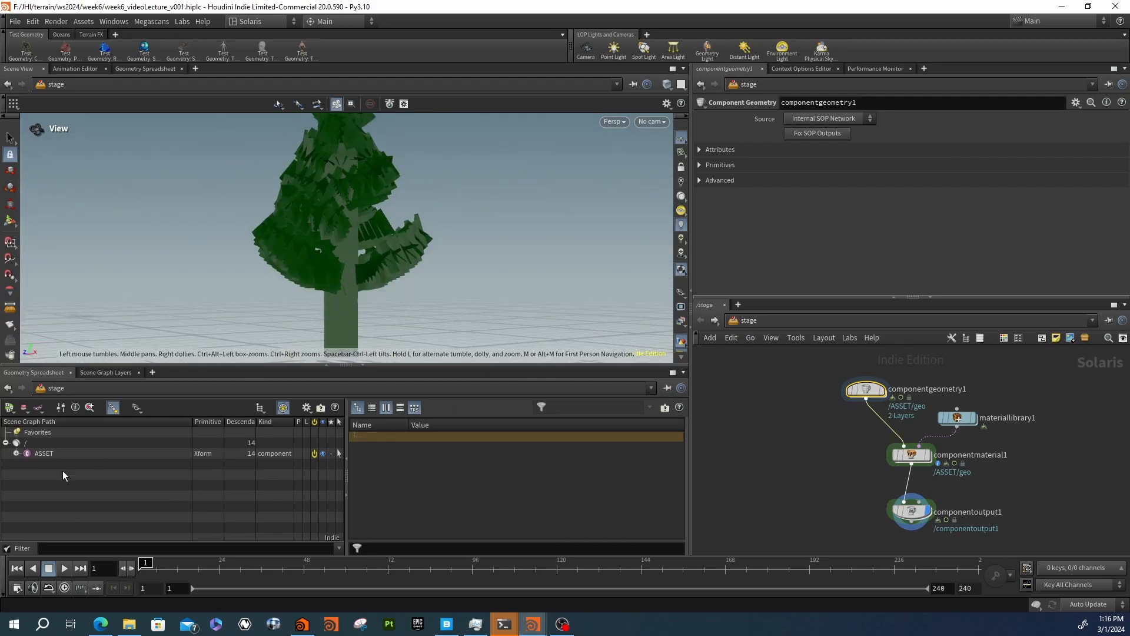
Expand ASSET, geo and proxy in the scene graph and examine the proxy shape's primvars with a widened Name column
left_click(16, 453)
left_click(27, 464)
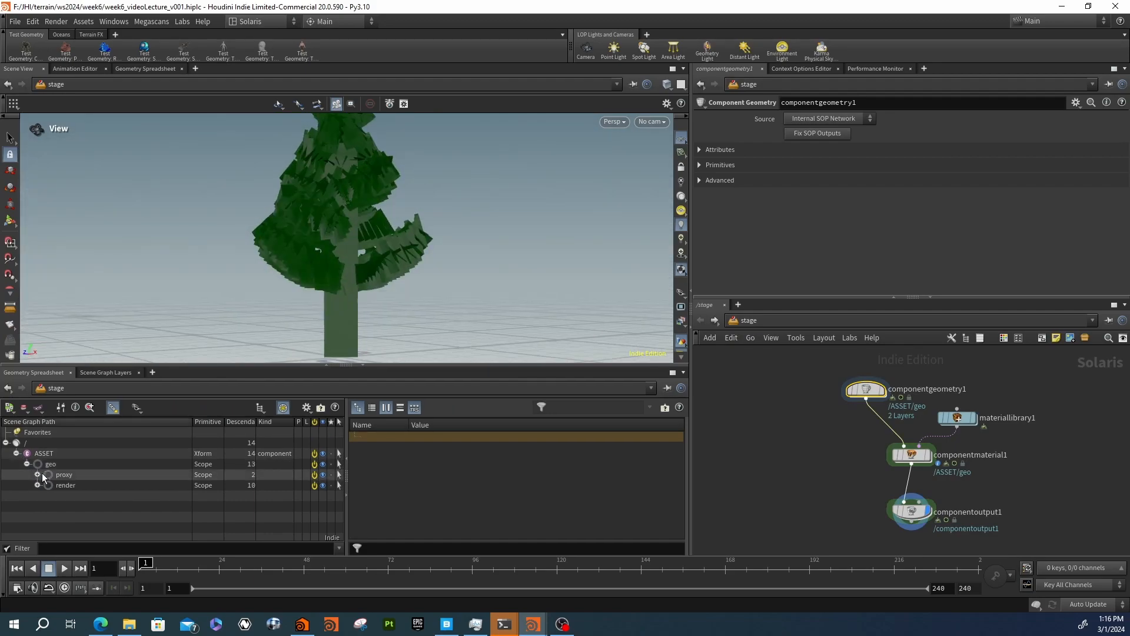
left_click(37, 475)
left_click(71, 485)
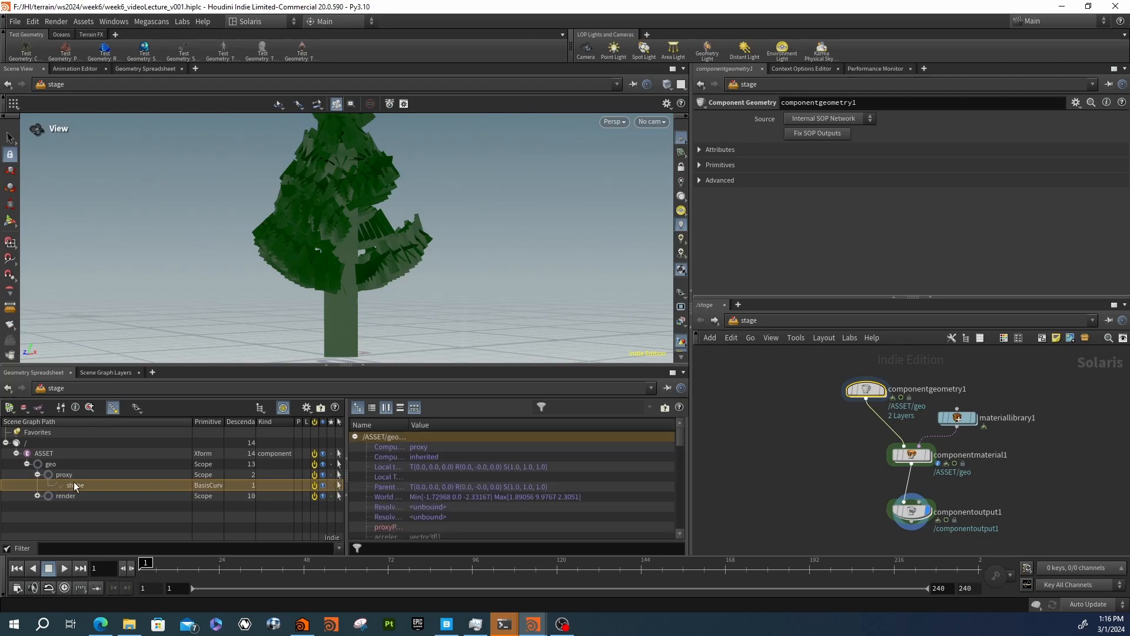
scroll(471, 487, "down", 10)
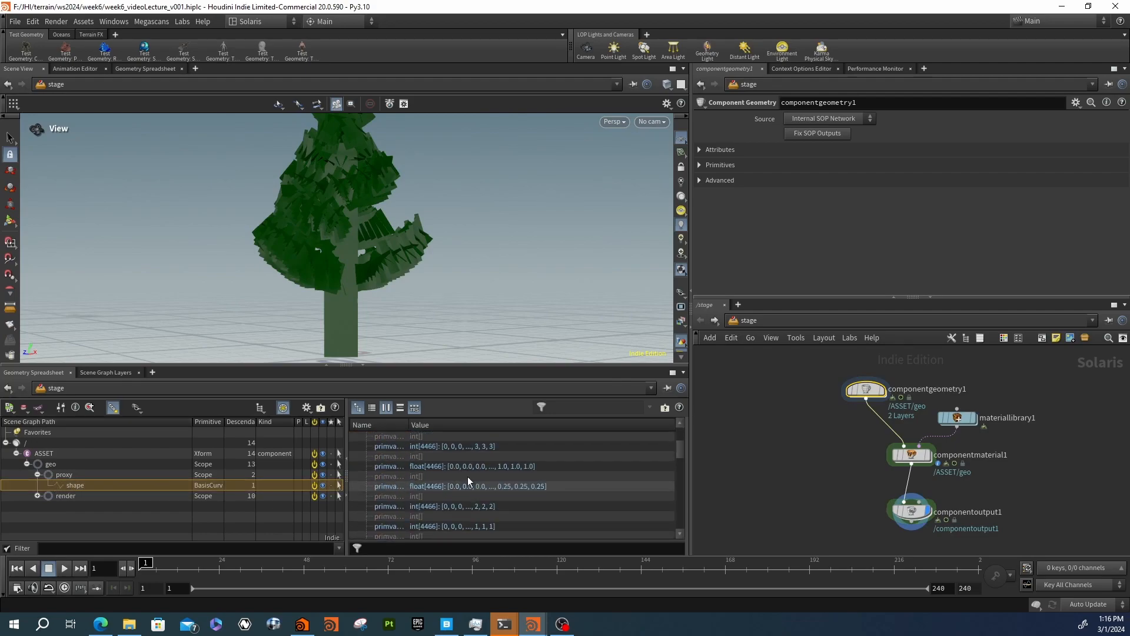
left_click_drag(406, 423, 519, 422)
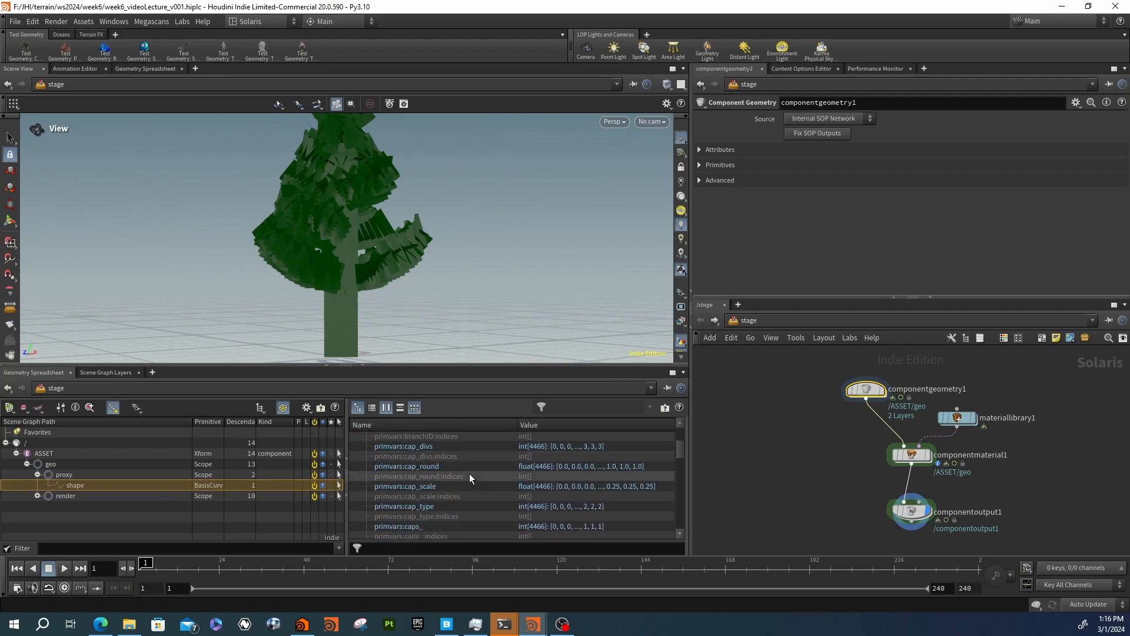
scroll(469, 473, "down", 3)
scroll(469, 474, "up", 2)
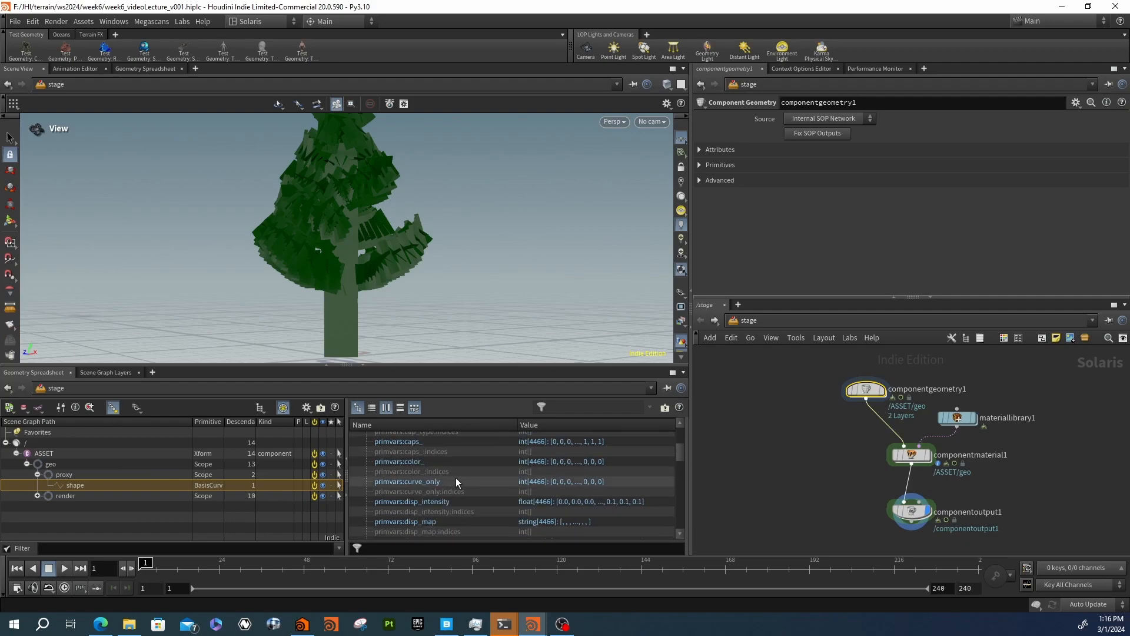
scroll(440, 471, "up", 10)
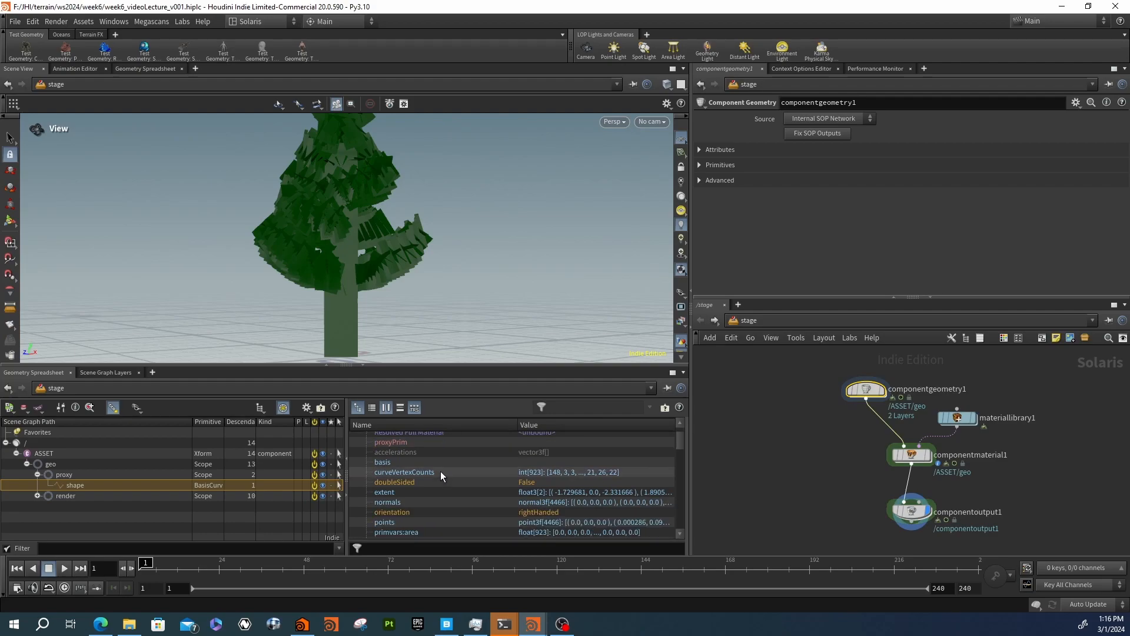
scroll(438, 489, "down", 1)
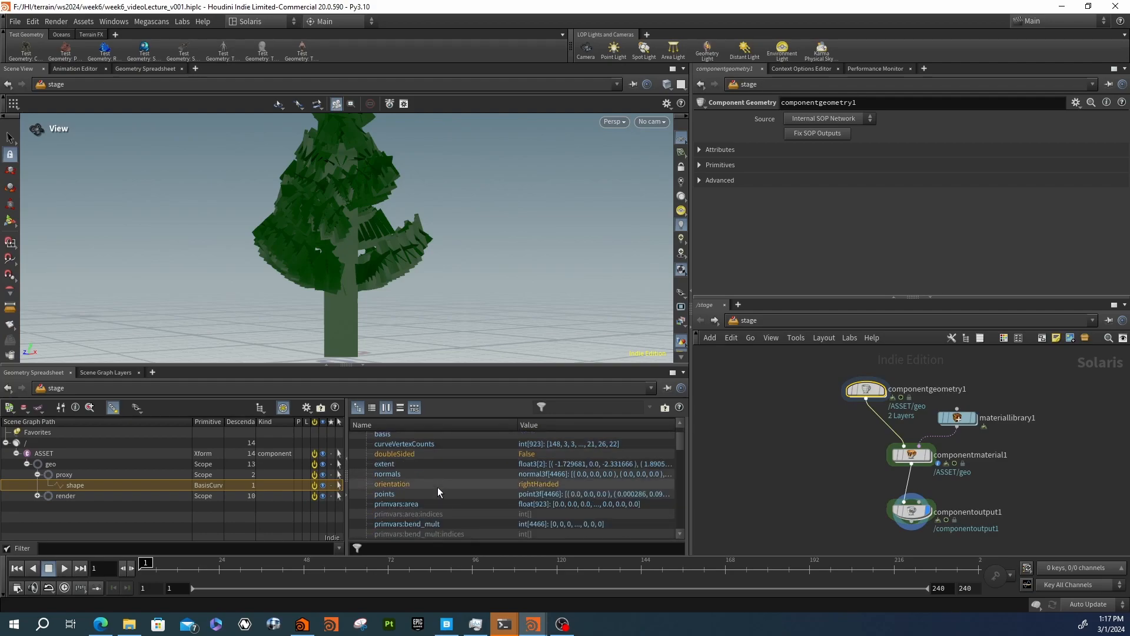
scroll(437, 486, "down", 4)
scroll(437, 486, "down", 4)
Expand the render scope and inspect the branch3_gen and branch4_gen meshes
left_click(37, 495)
scroll(134, 483, "down", 2)
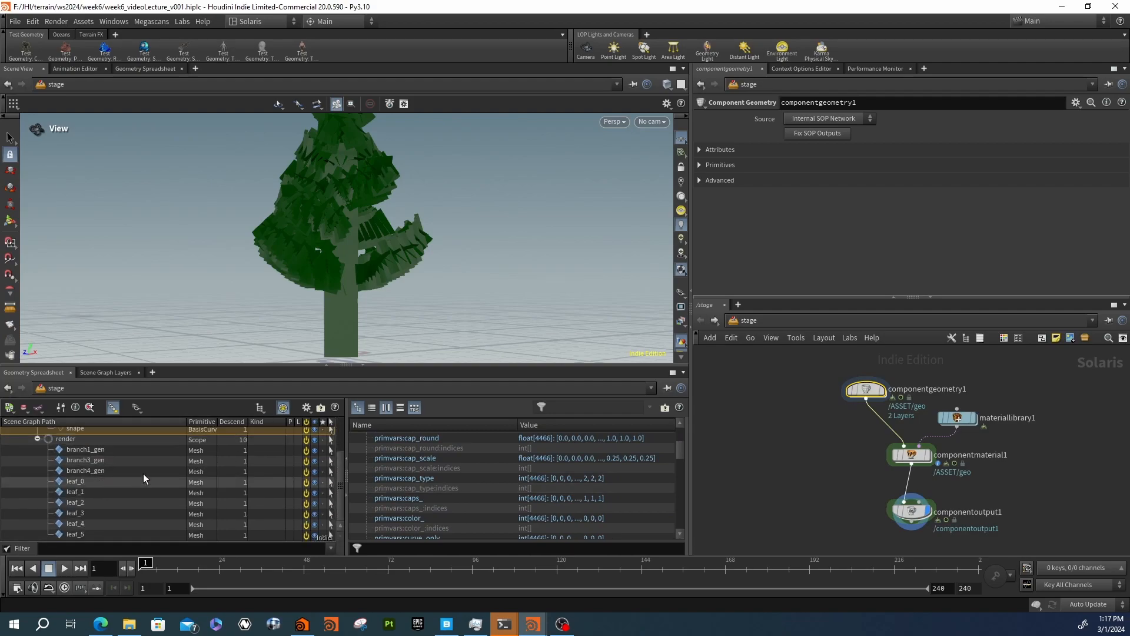
left_click(93, 461)
left_click(94, 471)
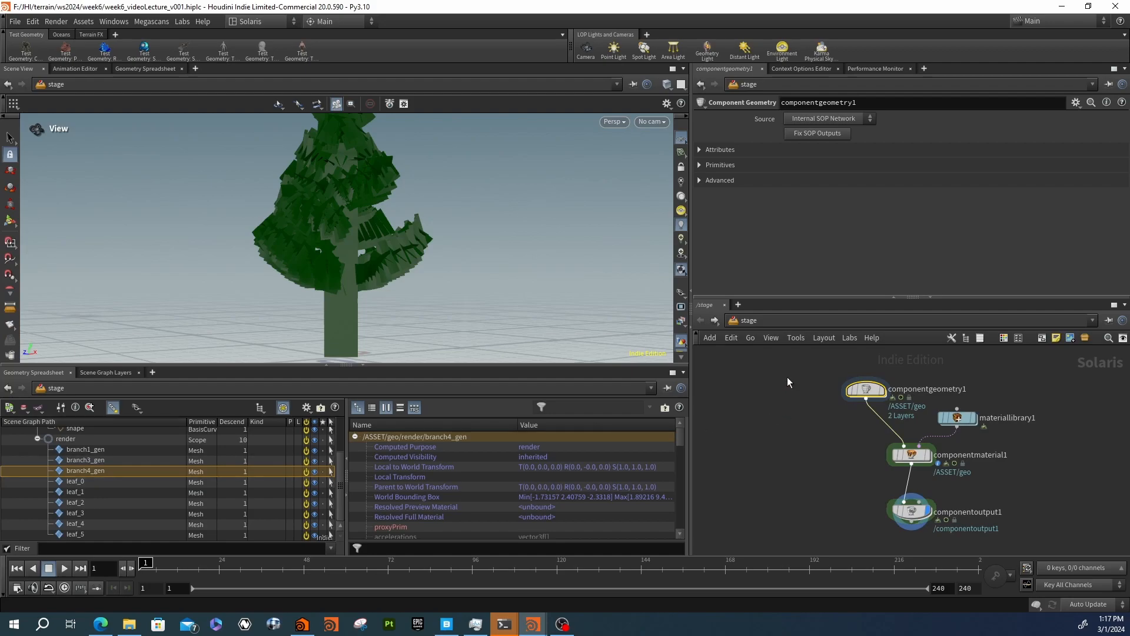
left_click(753, 322)
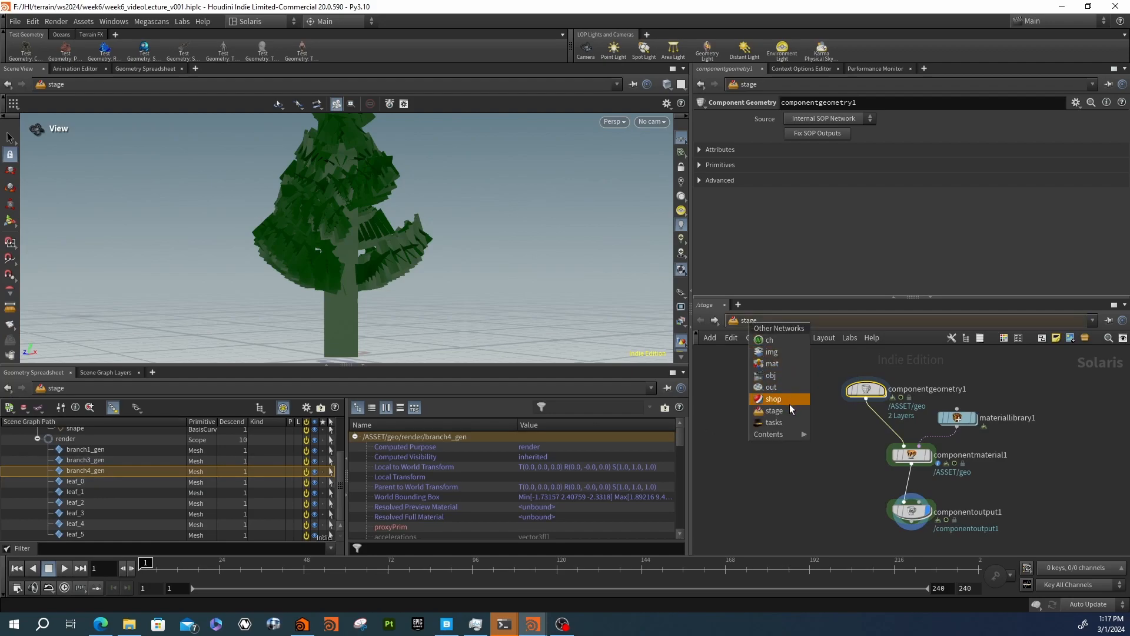
left_click(775, 411)
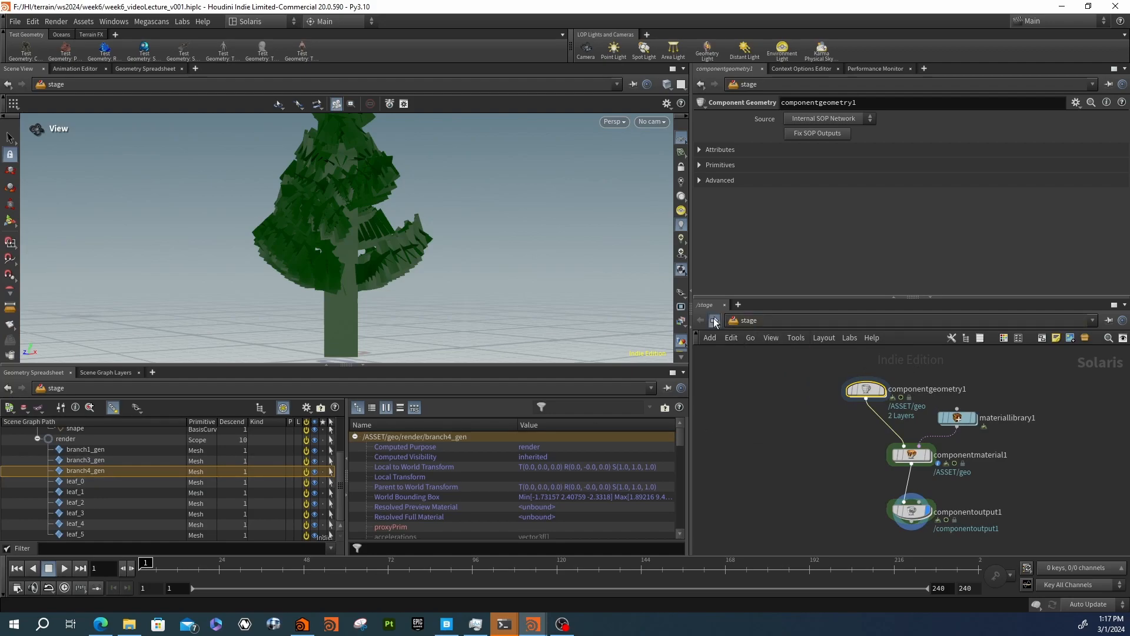
Return to the fir network and examine the name attribute of tree_leaf_generator1, branch4_gen and name1 in the geometry spreadsheet
left_click(715, 323)
middle_click_drag(786, 465, 828, 452)
left_click_drag(827, 452, 868, 421)
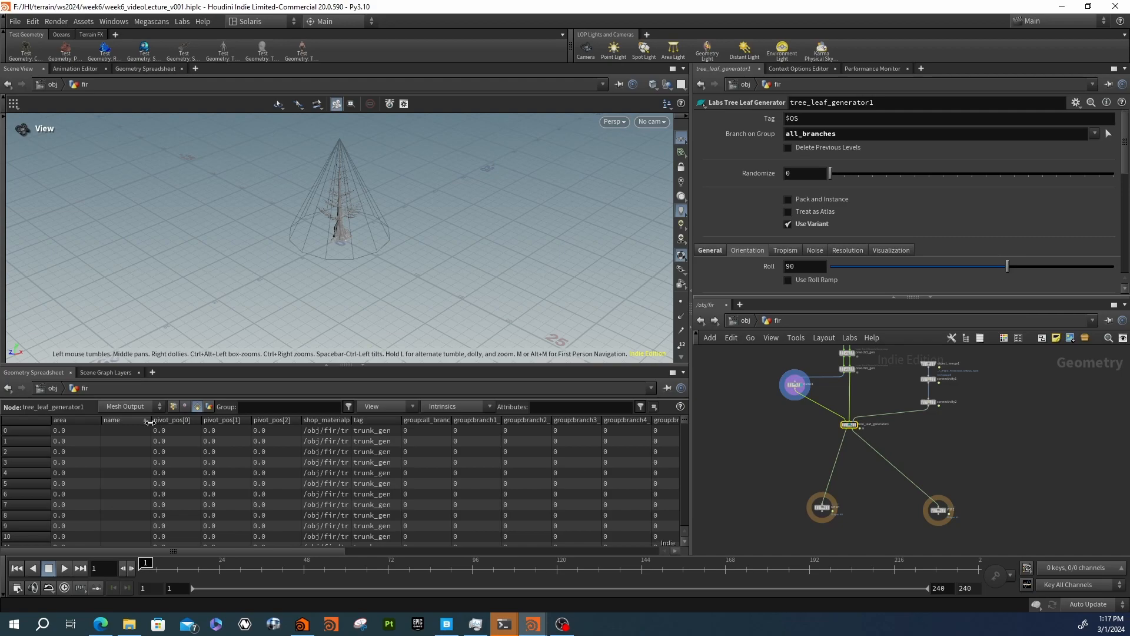
left_click_drag(152, 423, 194, 424)
middle_click_drag(872, 399, 865, 427)
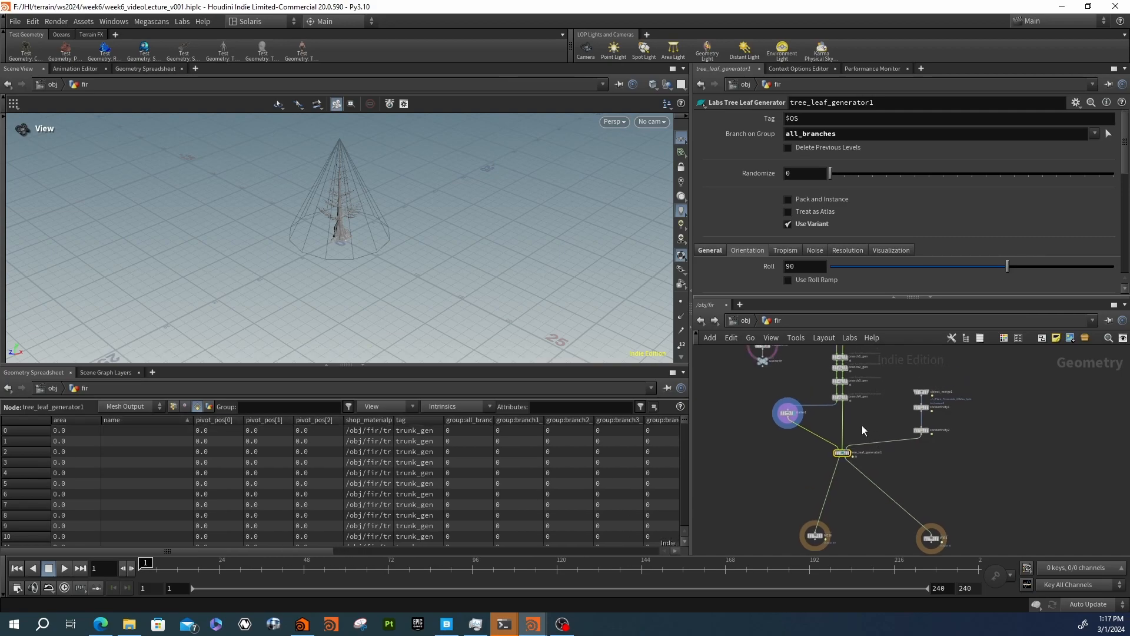
left_click_drag(863, 421, 826, 390)
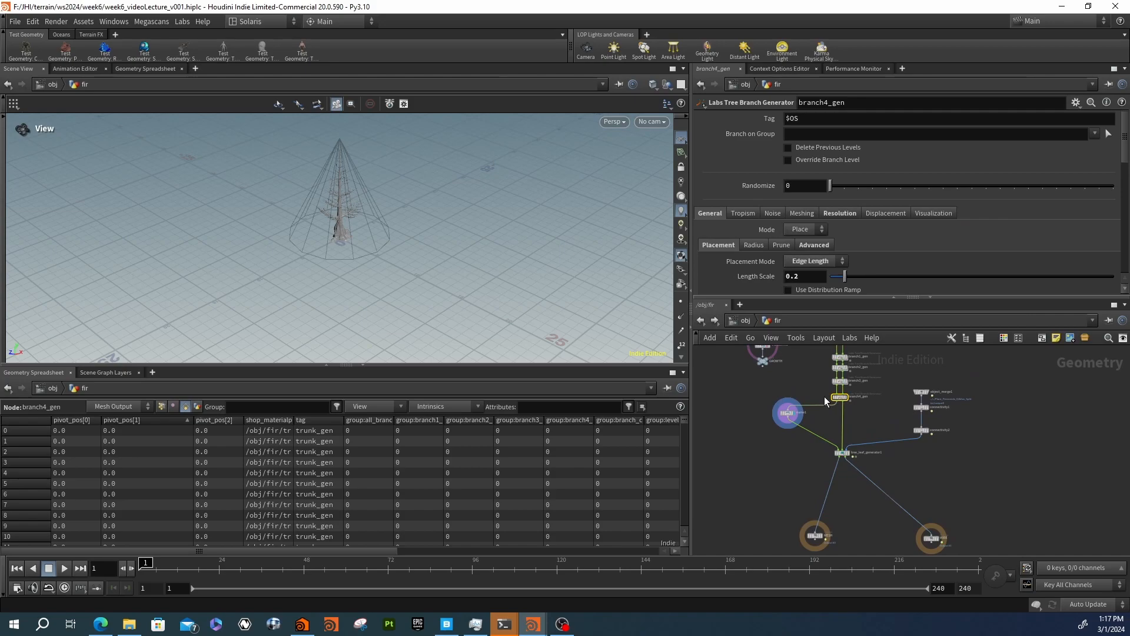
left_click(785, 411)
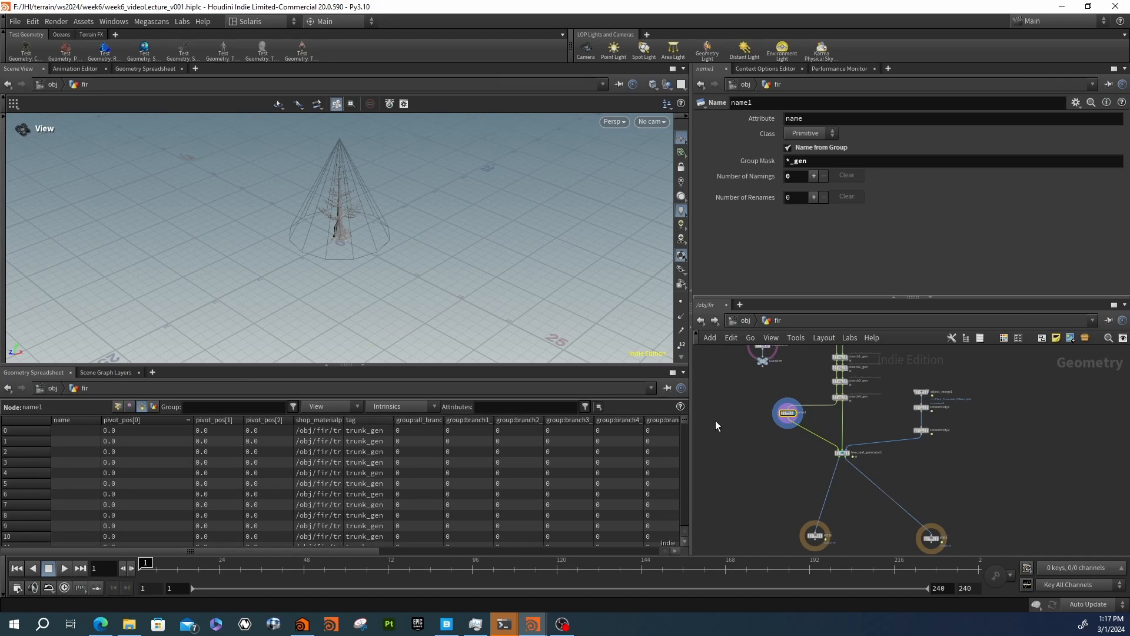
left_click_drag(683, 422, 672, 484)
scroll(866, 384, "up", 2)
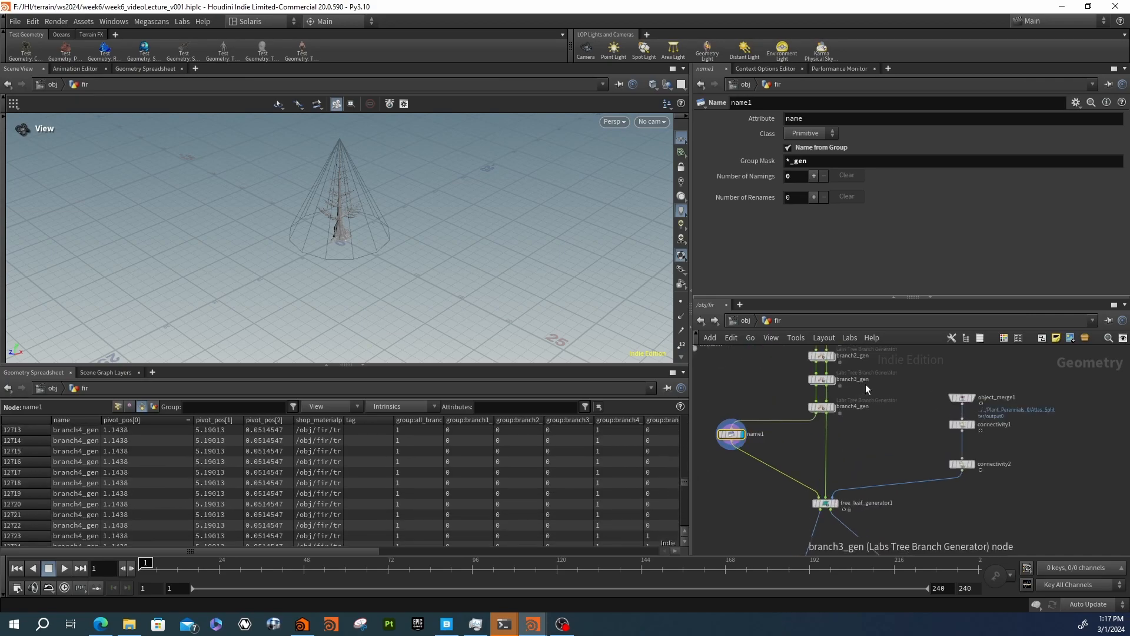
Review the tags, branch groups and spreadsheet data of trunk_gen and the four branch generators
scroll(866, 384, "up", 2)
left_click(843, 397)
left_click(827, 414)
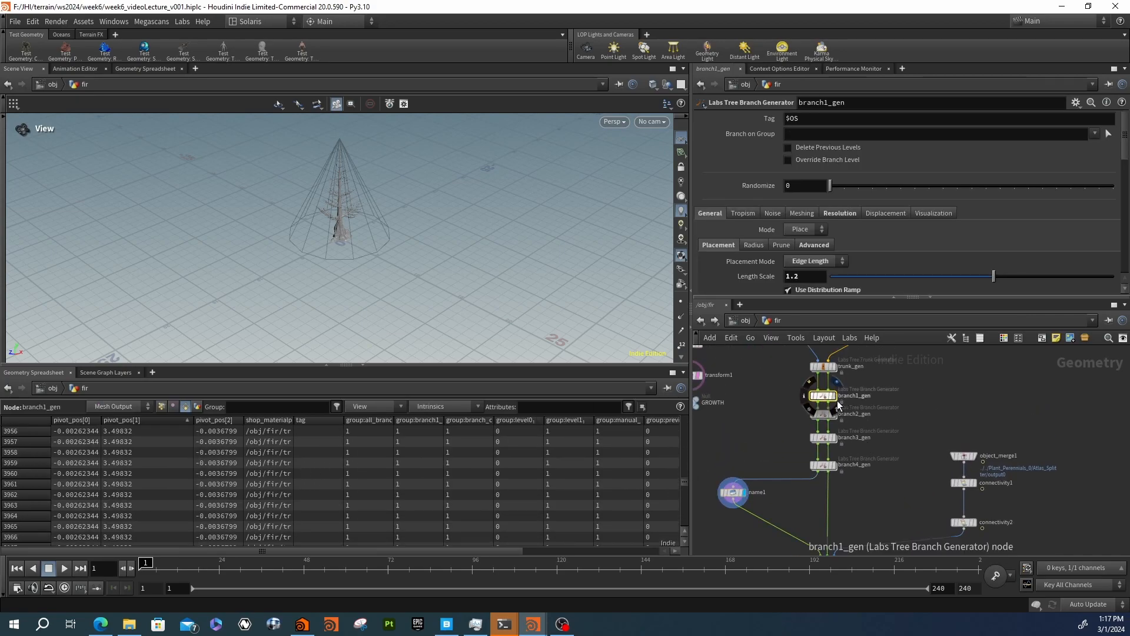
left_click(827, 437)
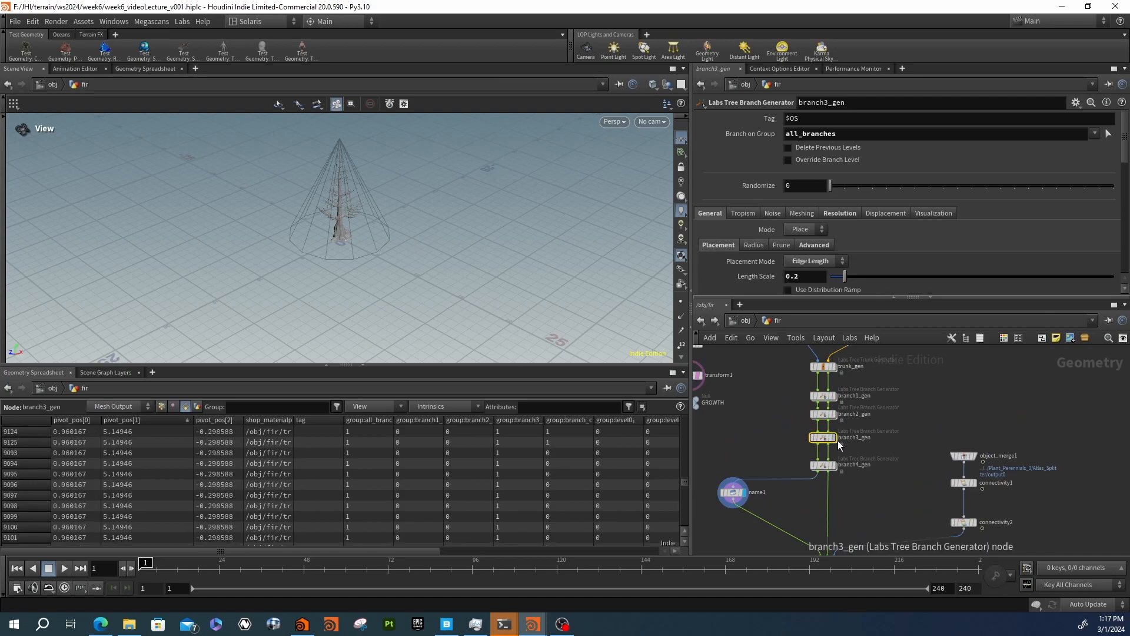
left_click(823, 466)
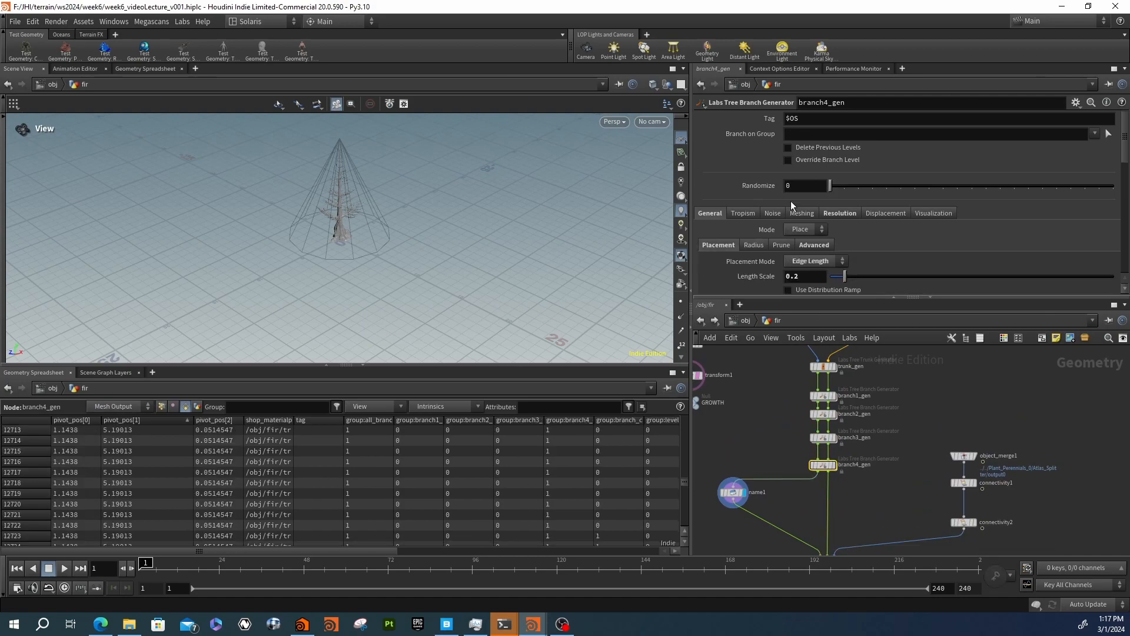
mouse_move(772, 121)
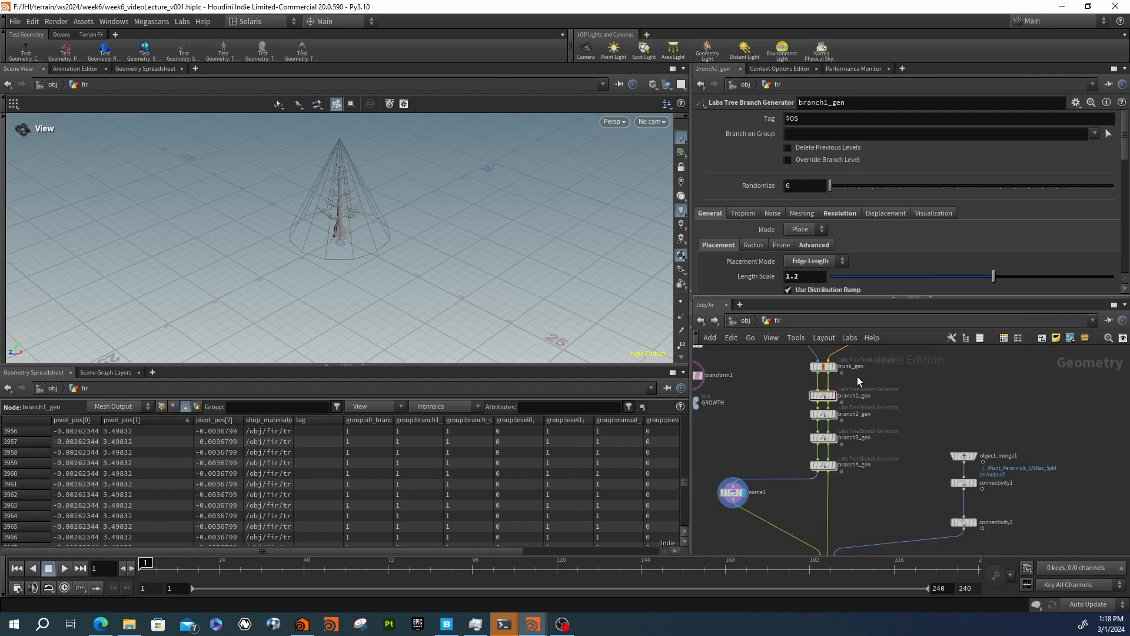
left_click(827, 367)
left_click(825, 396)
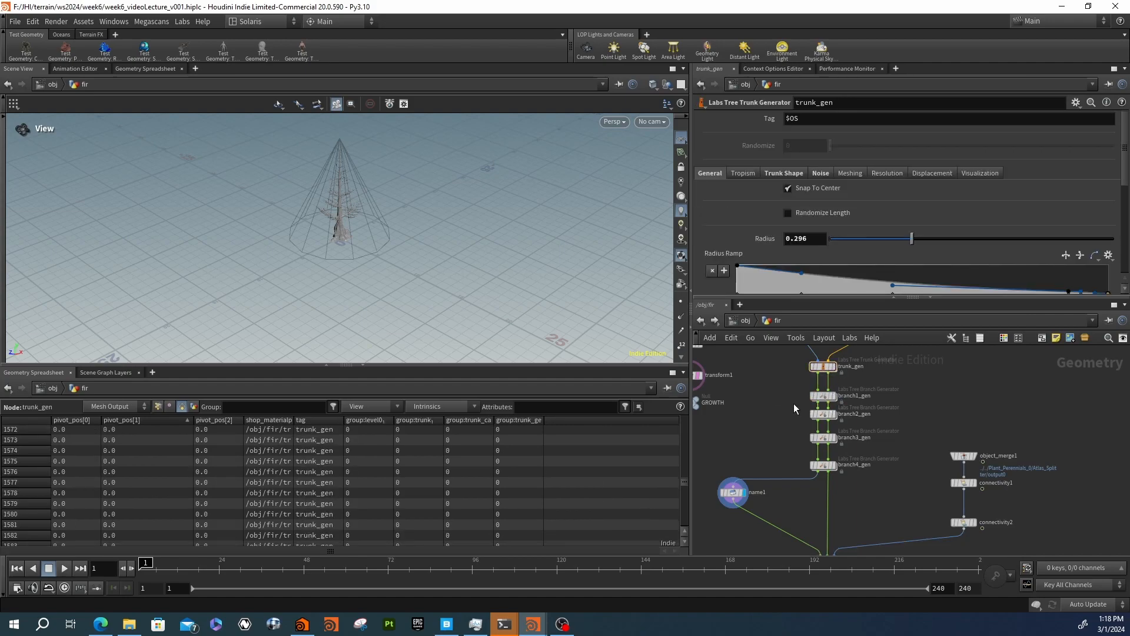
Set branch2_gen's Branch on Group to trunk_gen
left_click(854, 420)
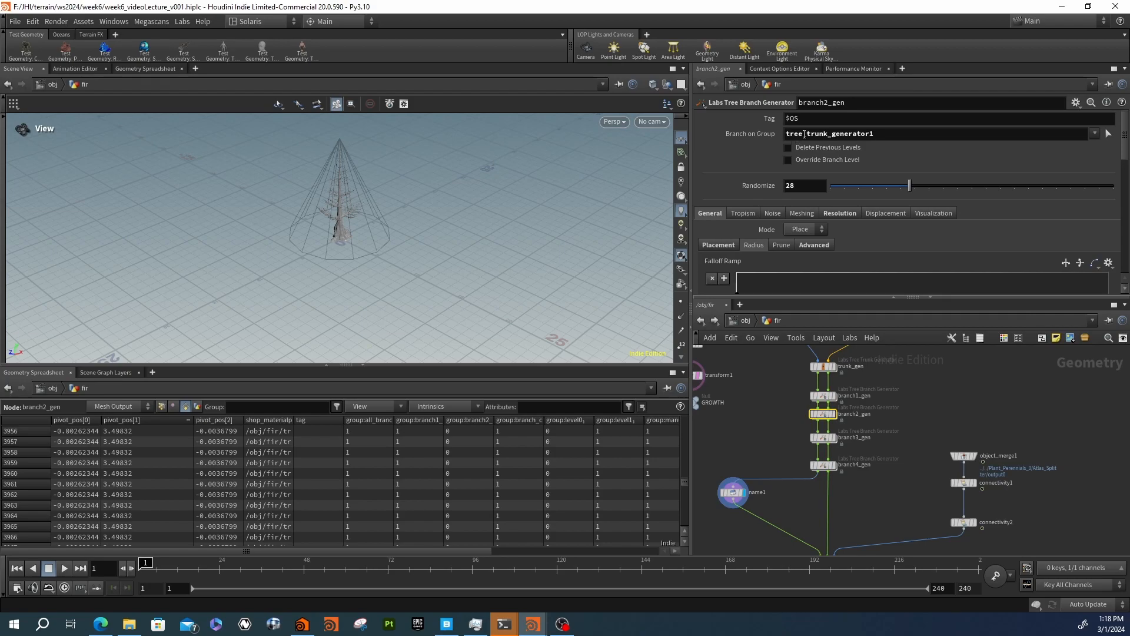
left_click_drag(808, 134, 922, 147)
key("BackSpace")
key("BackSpace")
key("Return")
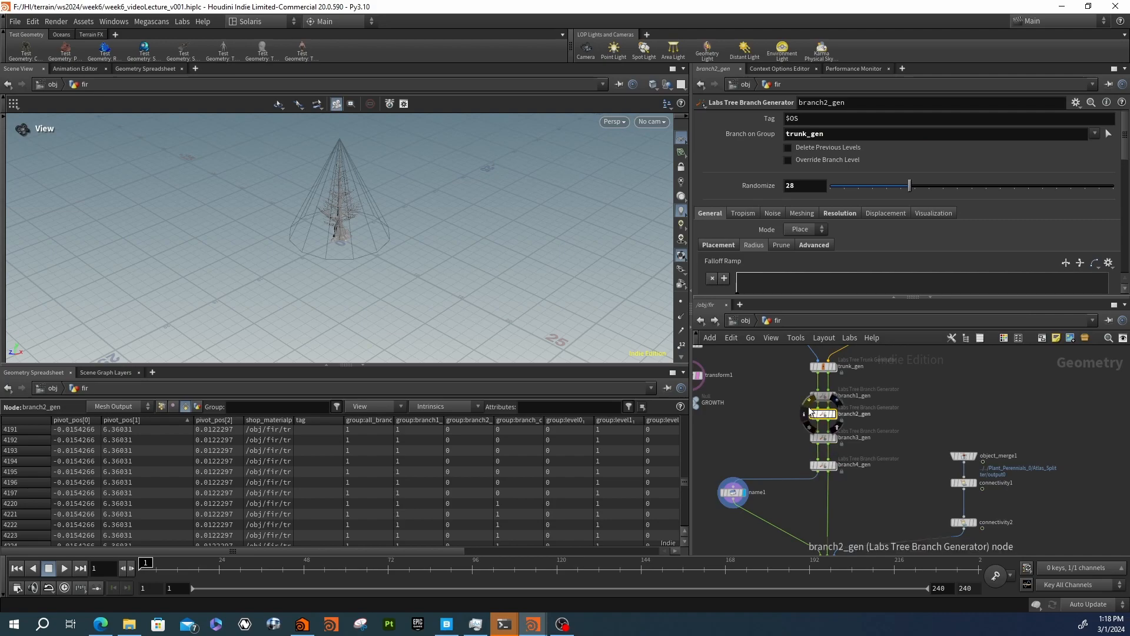
Go through the branch generators from branch1_gen to branch4_gen and check their primitive groups in the spreadsheet
mouse_move(827, 418)
left_click_drag(827, 414, 825, 416)
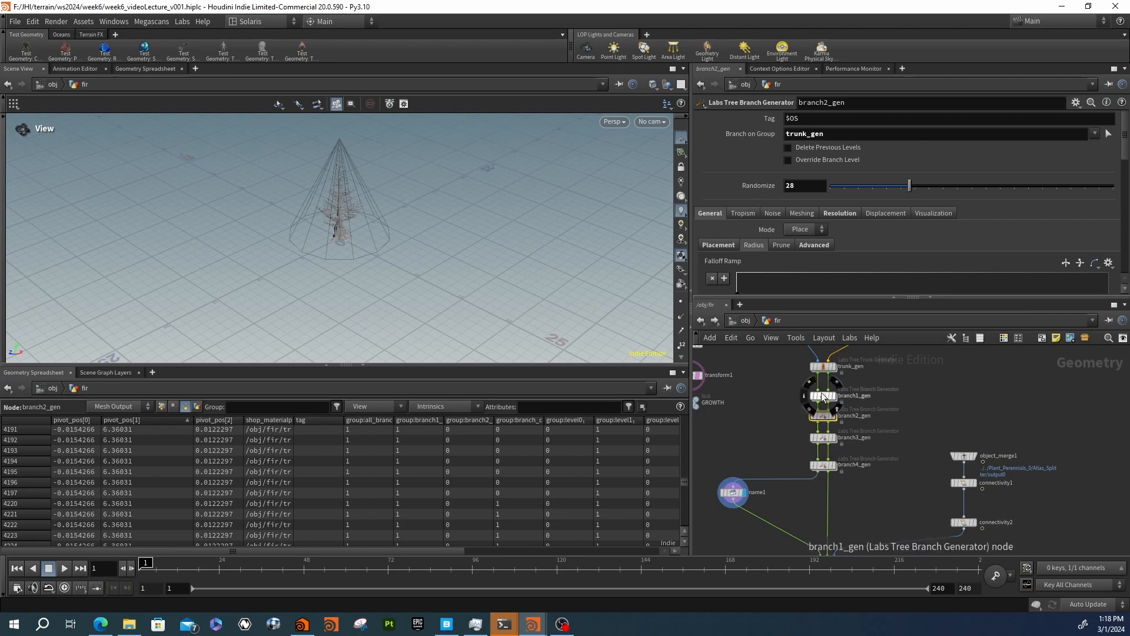
left_click(823, 395)
left_click(827, 418)
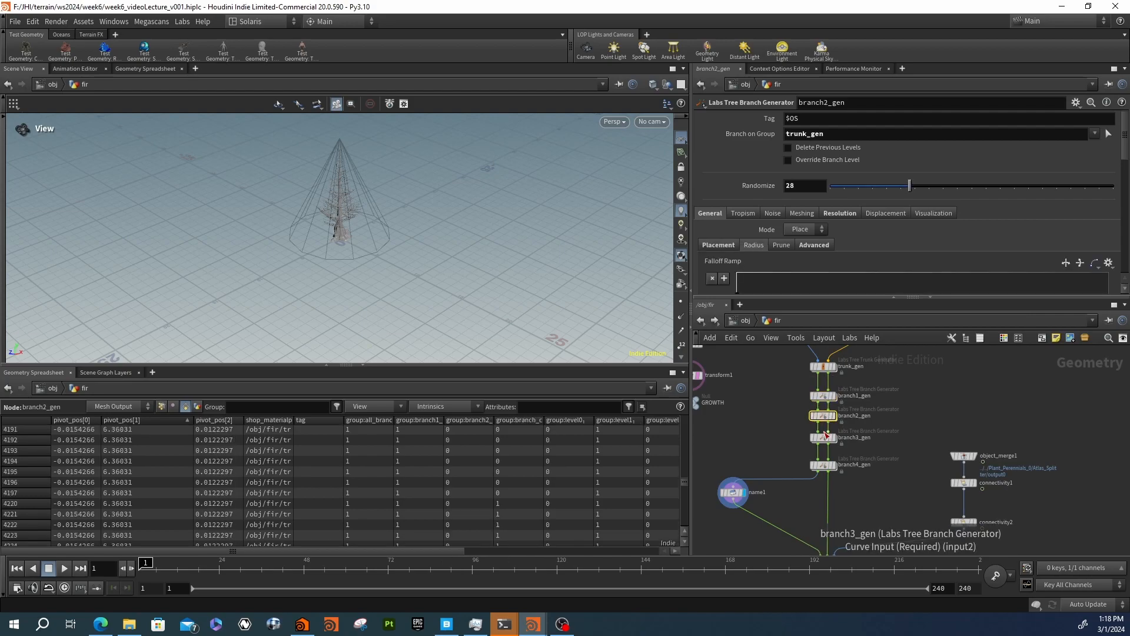
left_click(825, 436)
left_click(828, 464)
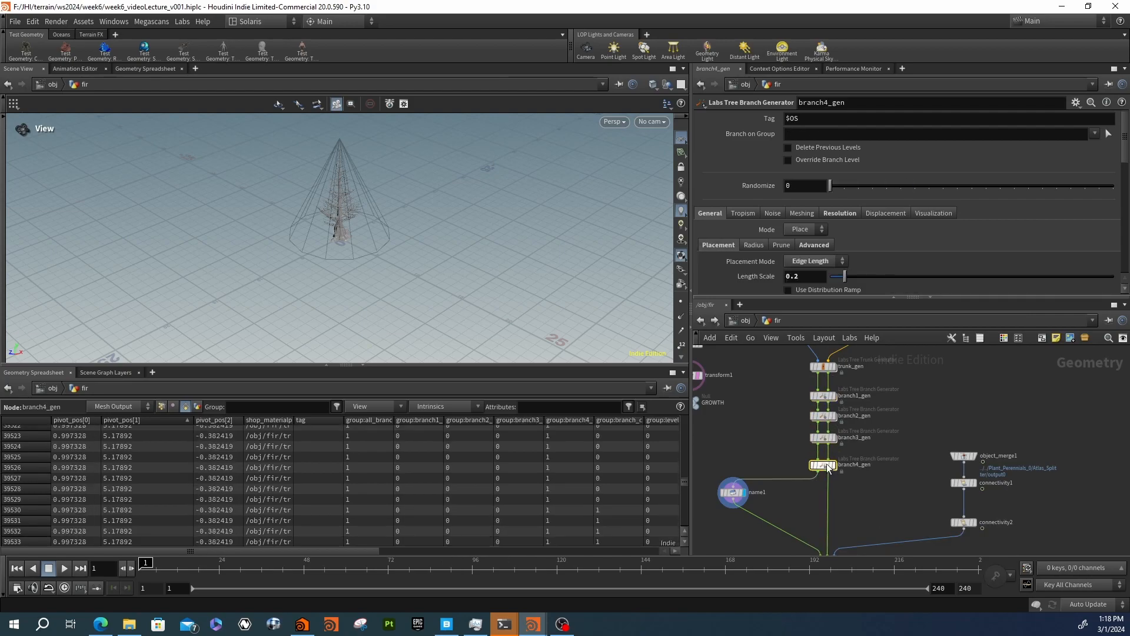
middle_click_drag(772, 454, 816, 417)
scroll(73, 488, "up", 10)
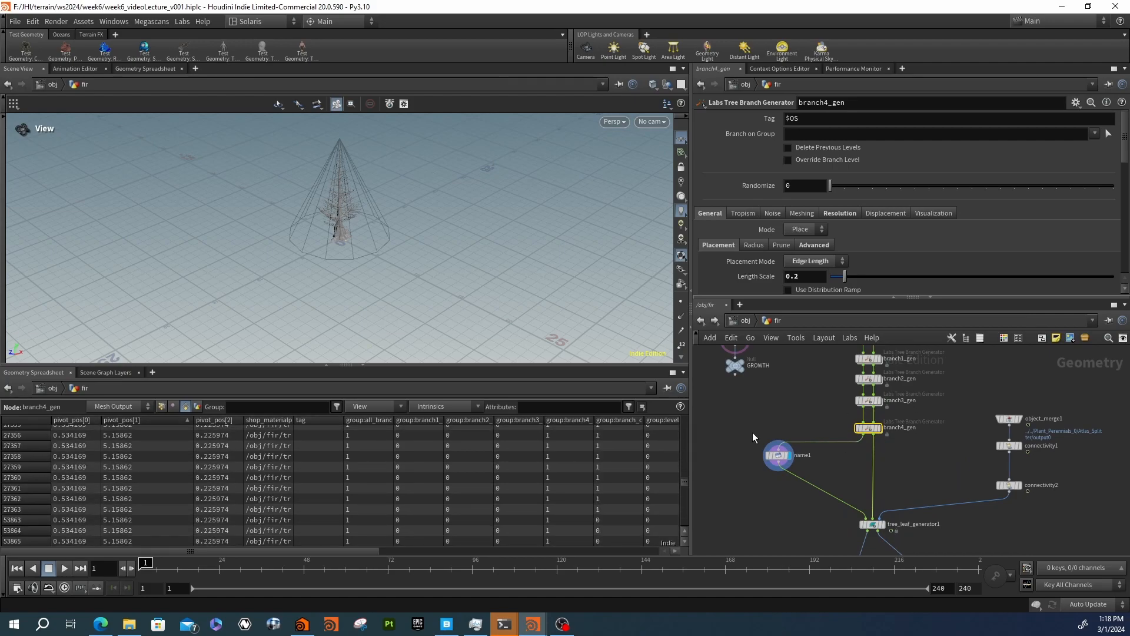
Examine name1's primitive data with a widened name column, including the tag values and all group columns
left_click(778, 455)
scroll(97, 461, "up", 4)
scroll(96, 461, "up", 3)
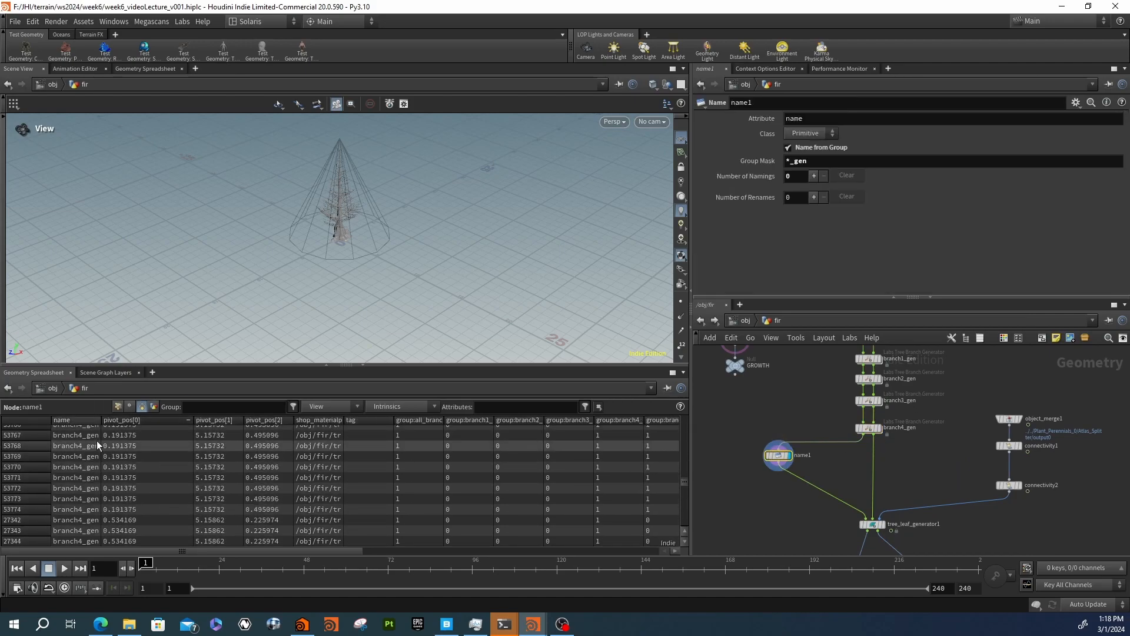
left_click_drag(101, 420, 191, 421)
left_click_drag(683, 486, 674, 413)
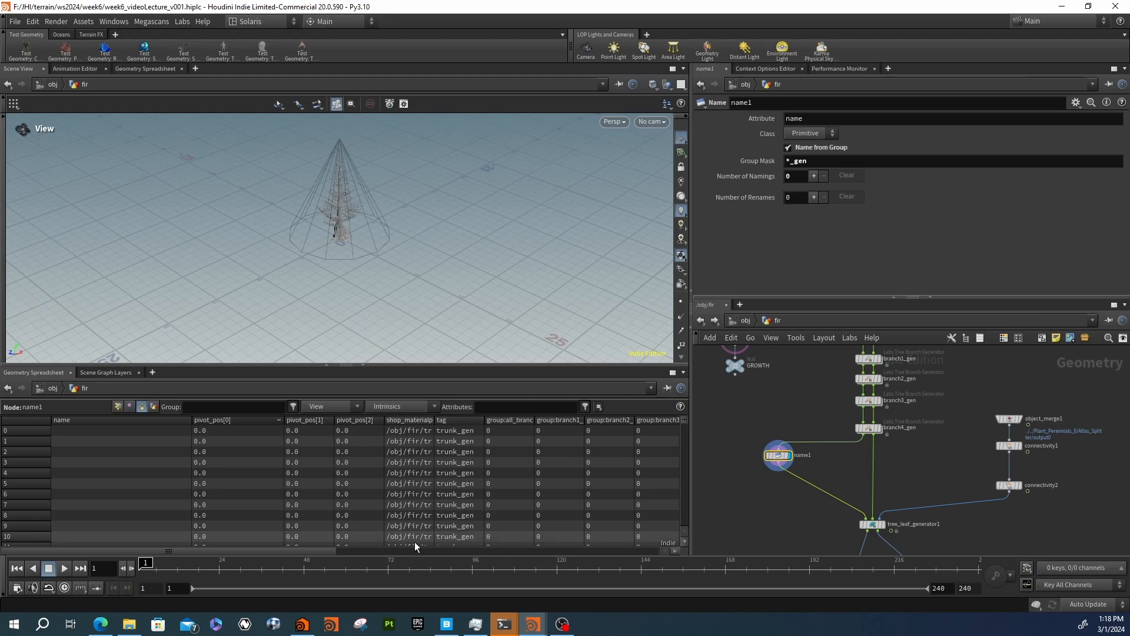
left_click_drag(330, 552, 659, 556)
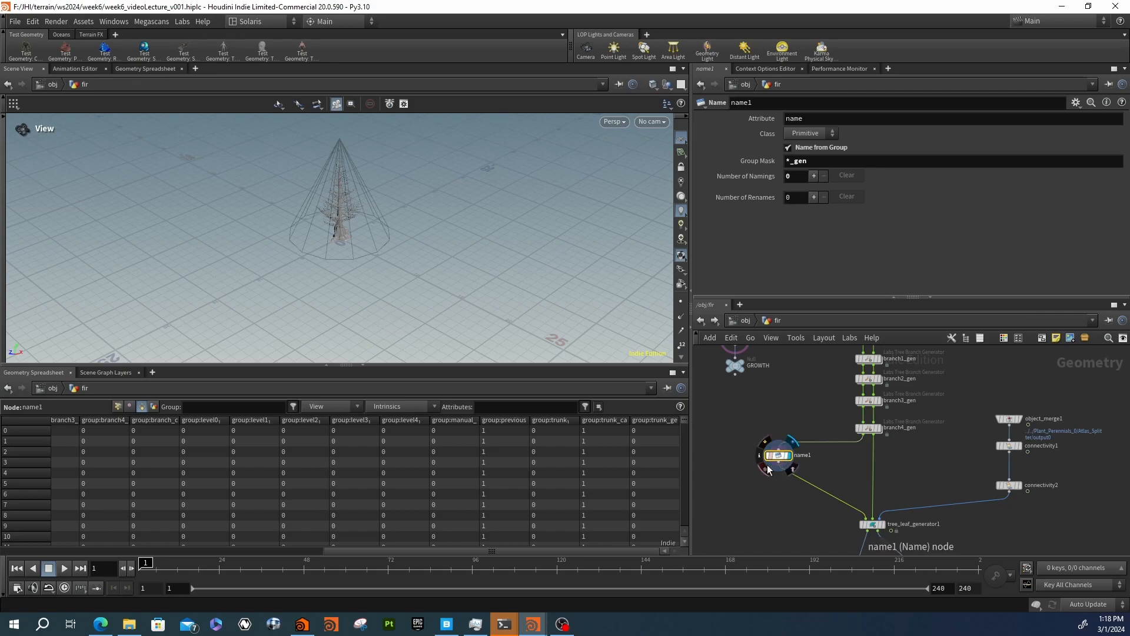
Replace the name1 node with an Attribute Rename node fed by branch4_gen's mesh output
scroll(772, 483, "up", 3)
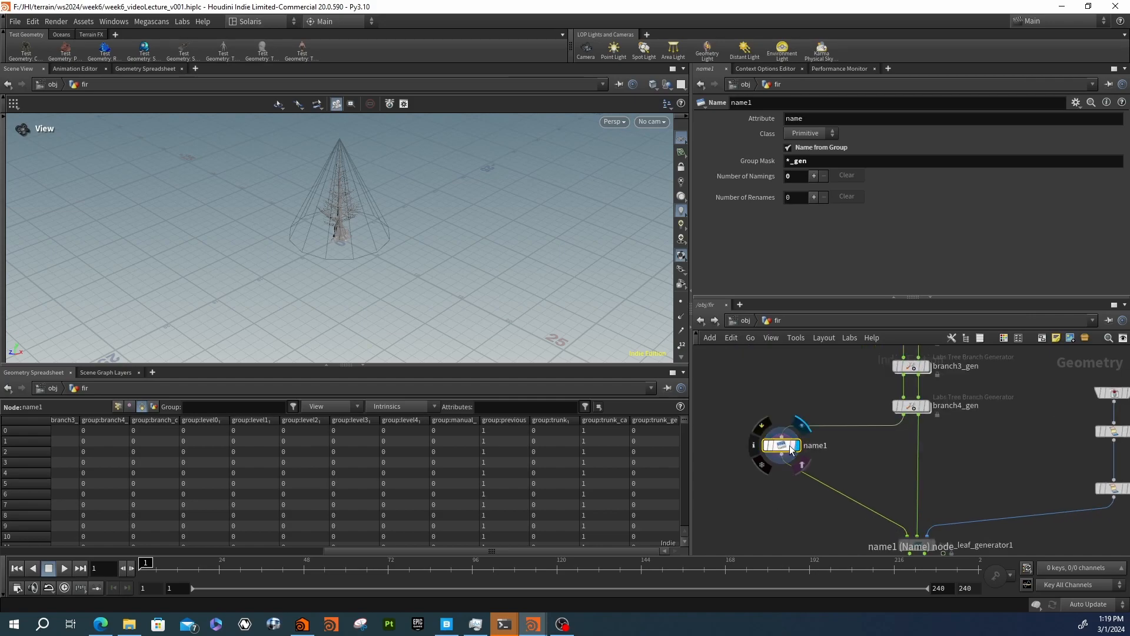
key("Delete")
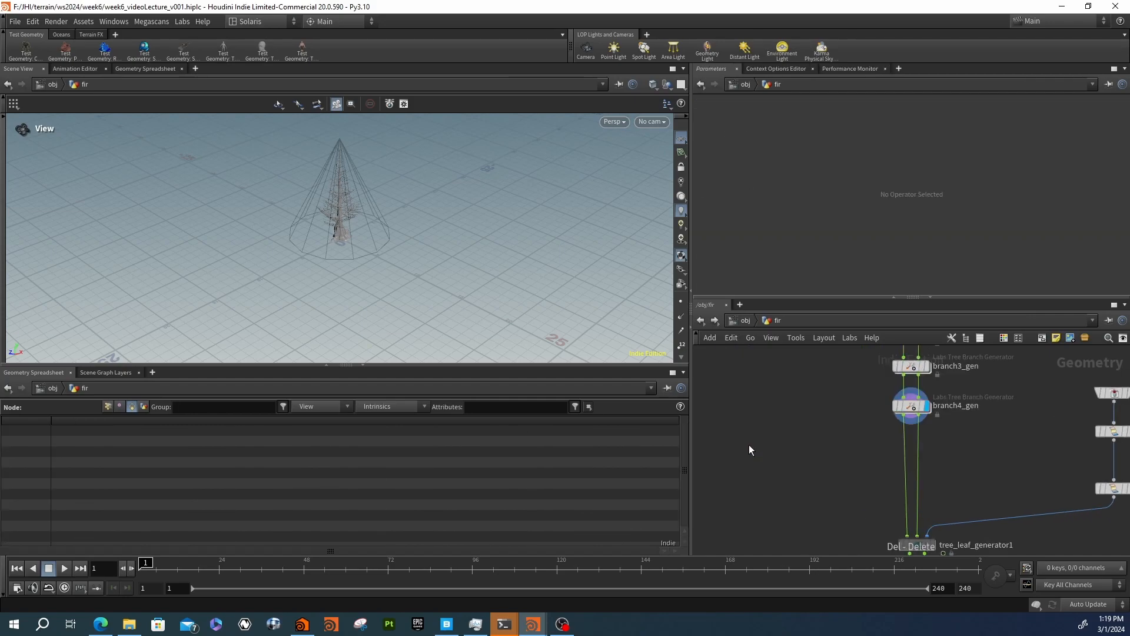
key("Tab")
type("att")
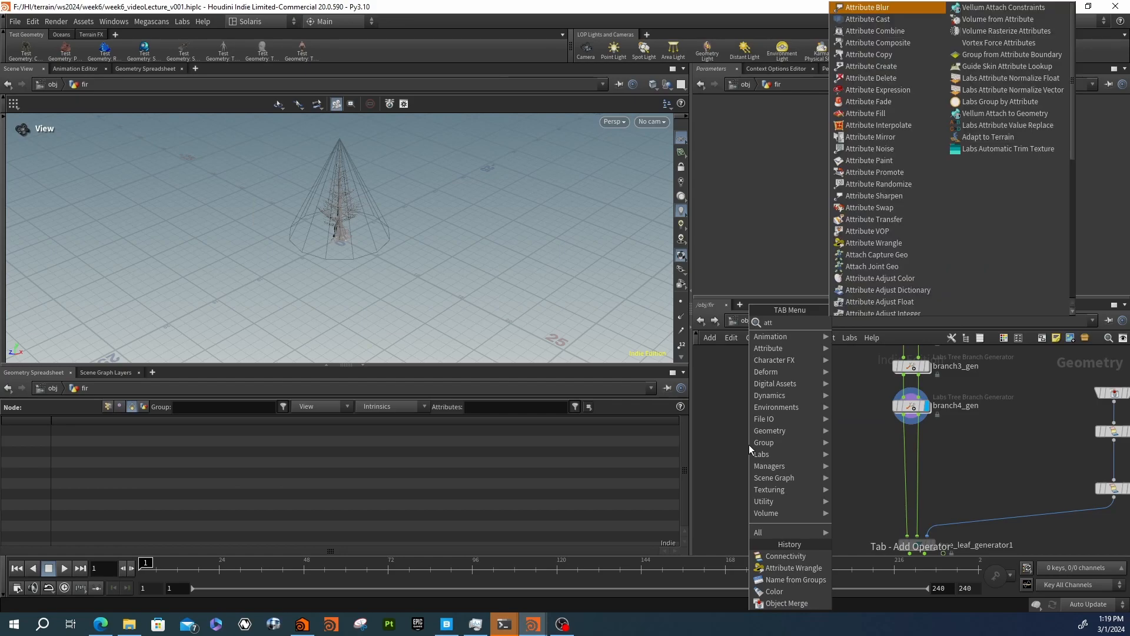
type("co")
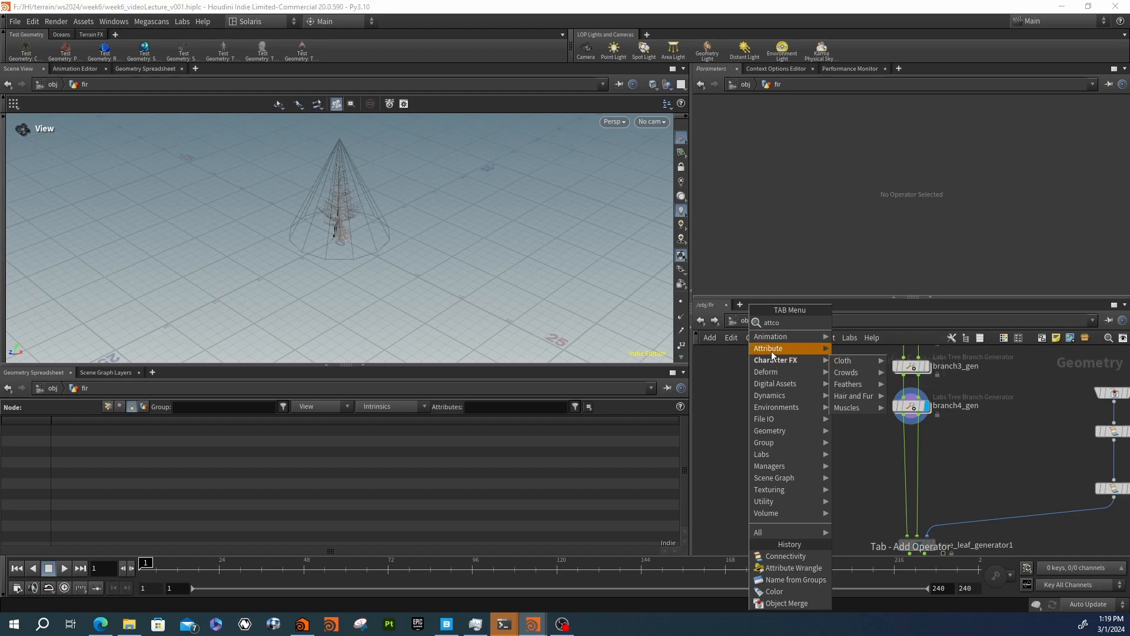
mouse_move(771, 348)
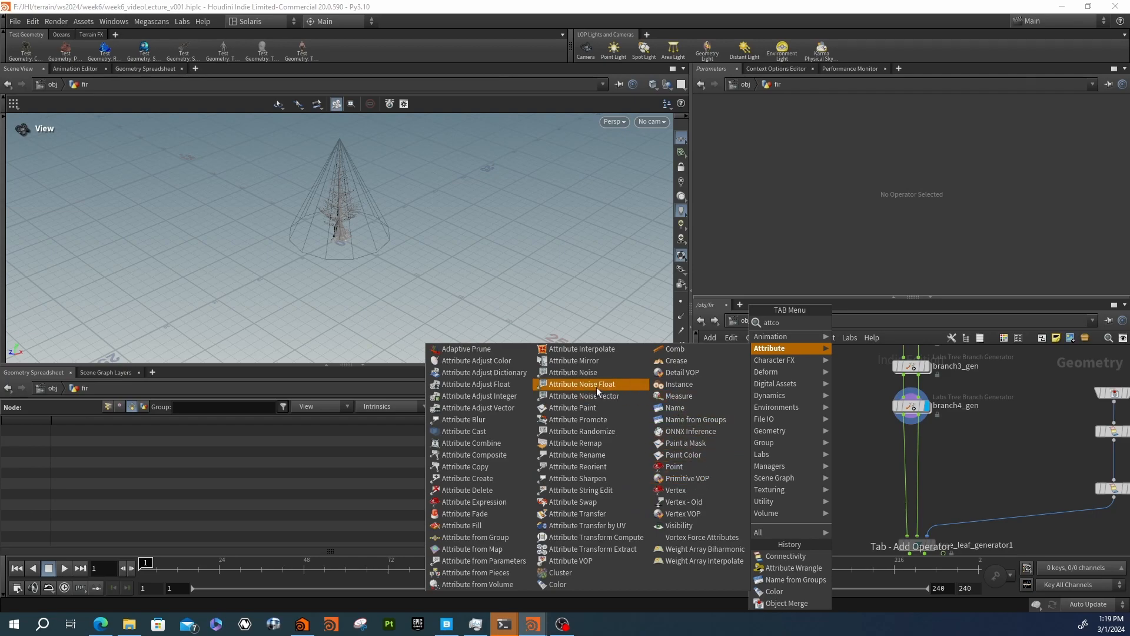
left_click(602, 455)
left_click(836, 457)
left_click_drag(836, 450, 912, 419)
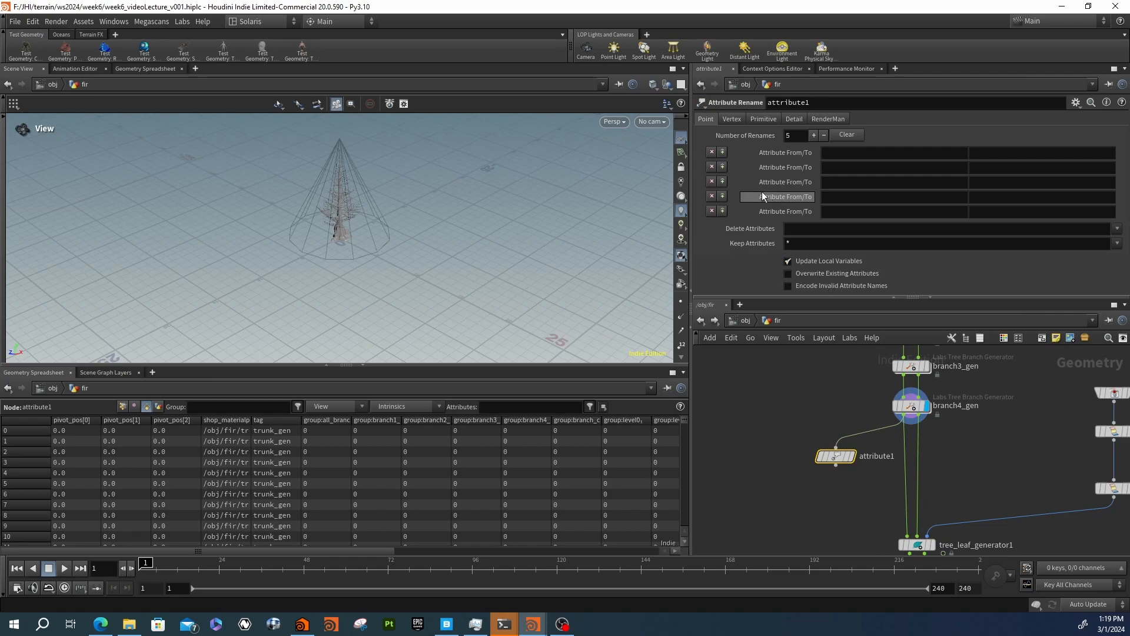
Rename the primitive attribute tag to name in the Attribute Rename node and display that node
left_click(765, 117)
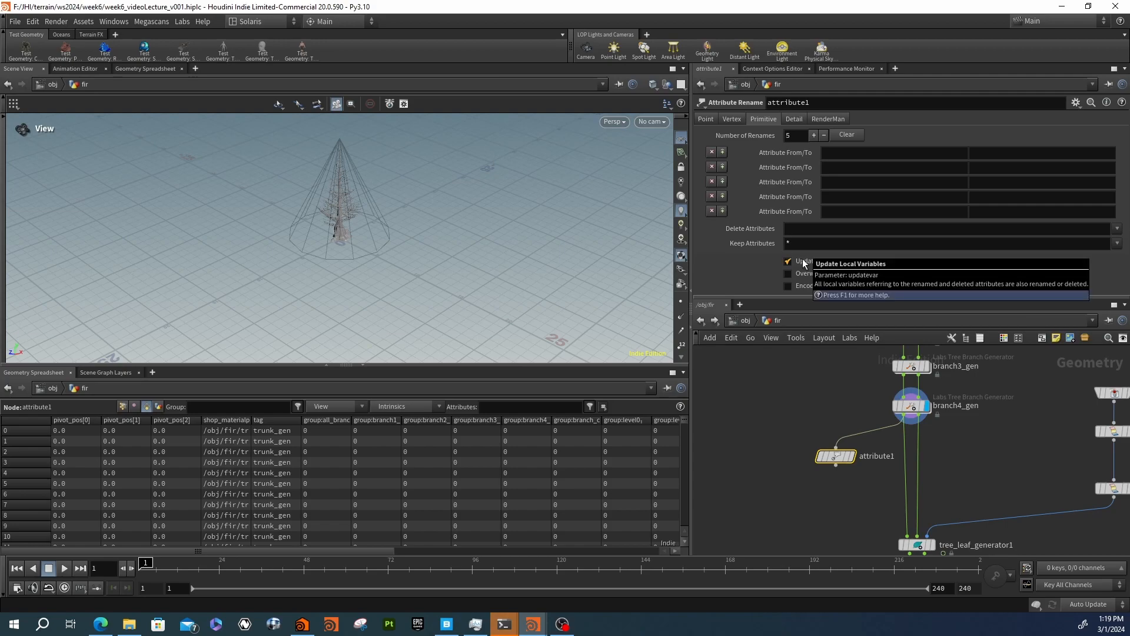
left_click(843, 153)
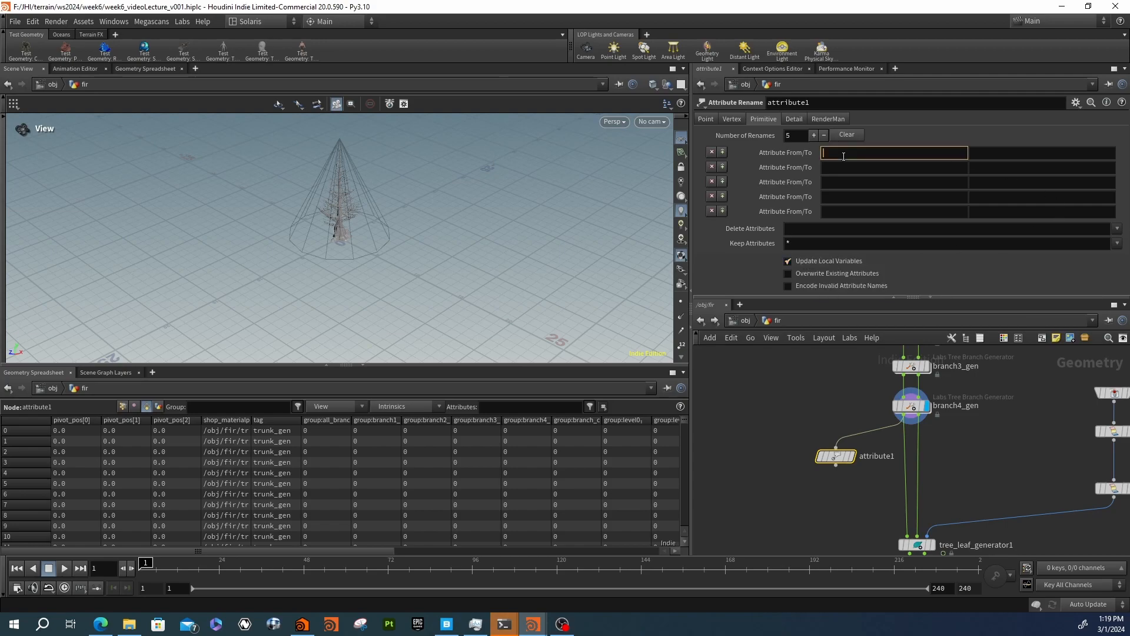
type("tag")
key("Tab")
type("name")
key("Return")
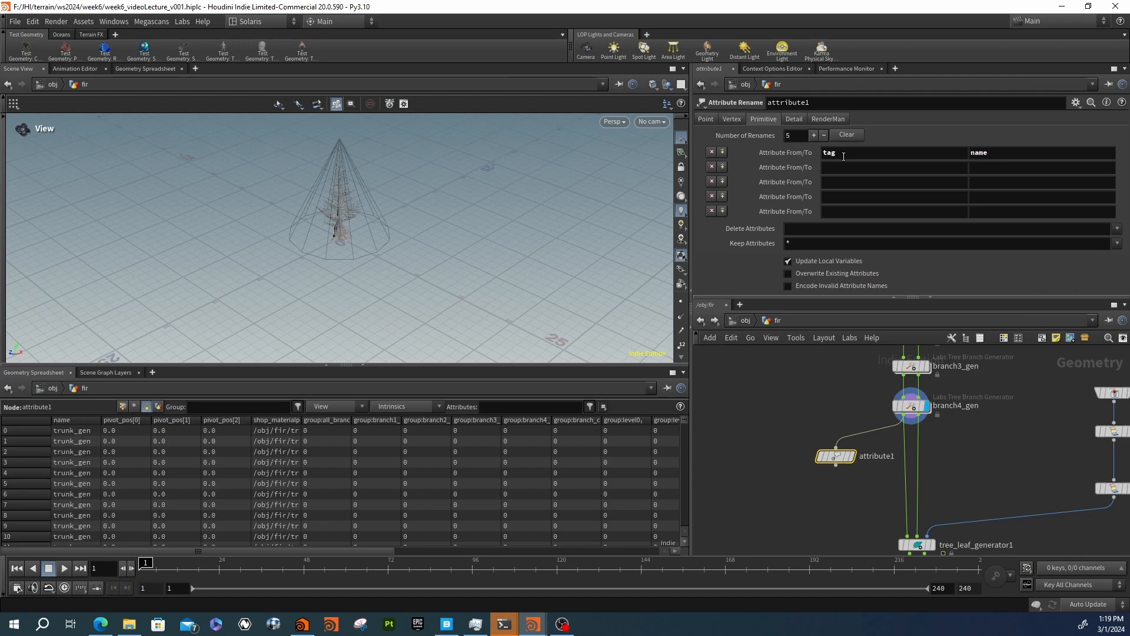
left_click(853, 456)
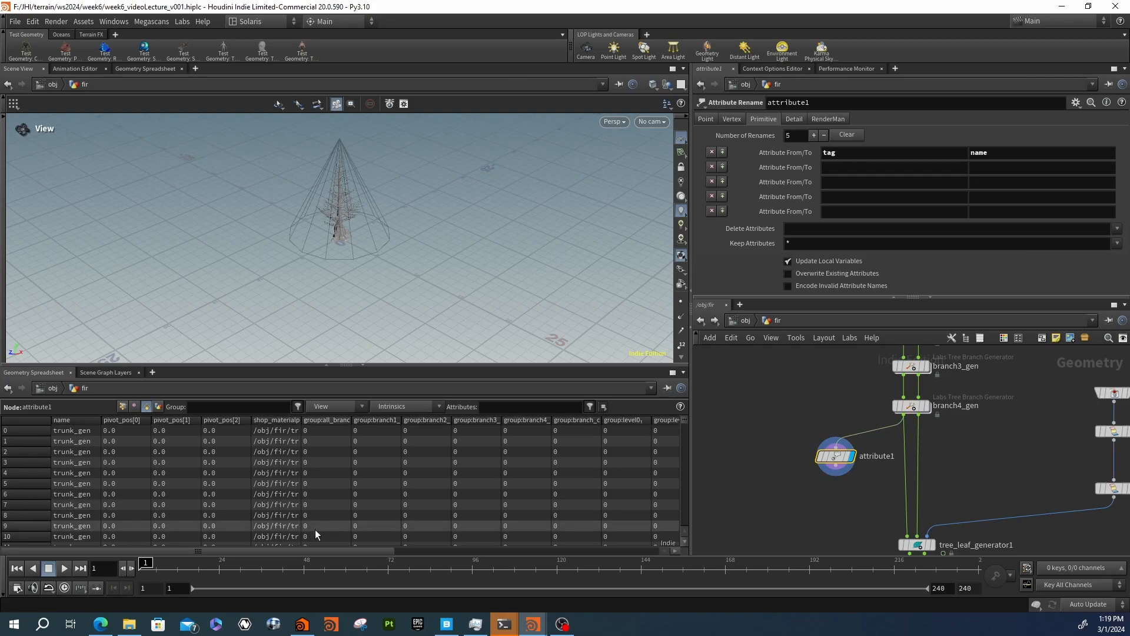
Compare the primitive attributes of branch4_gen and attribute1, and set attribute1's Keep Attributes to "* tag"
left_click_drag(300, 550, 27, 527)
left_click(919, 412)
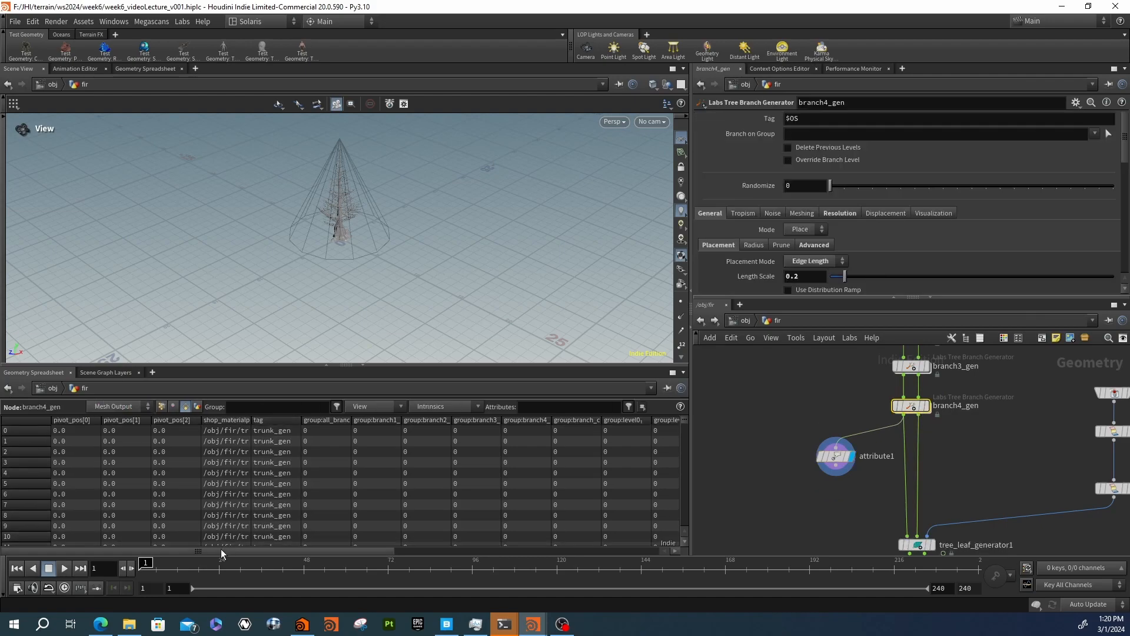
left_click(839, 462)
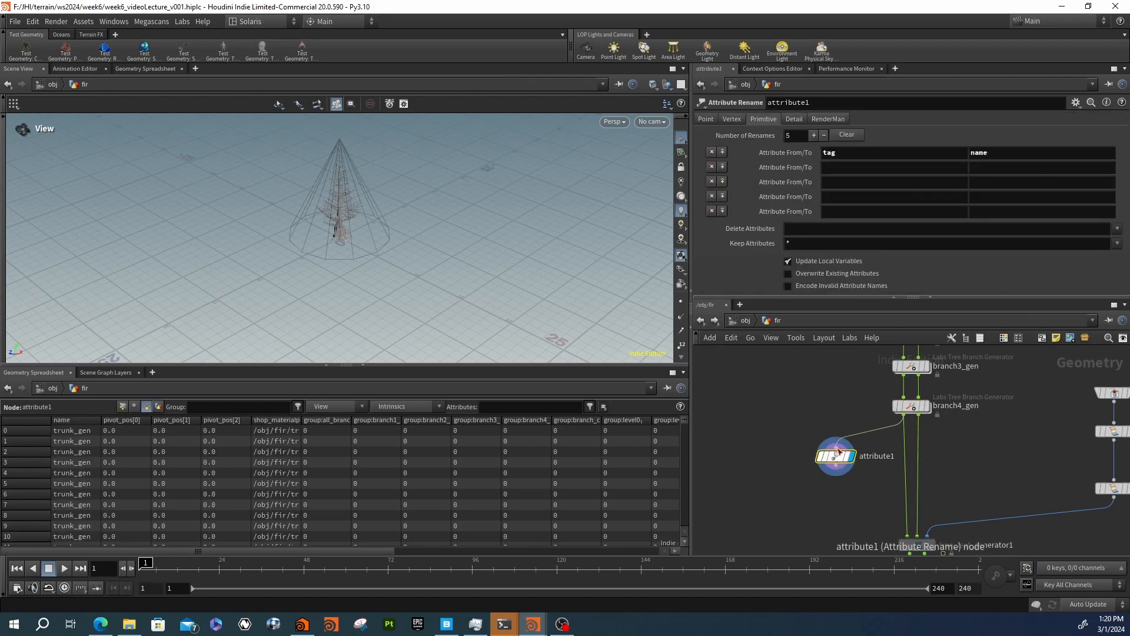
left_click(1117, 230)
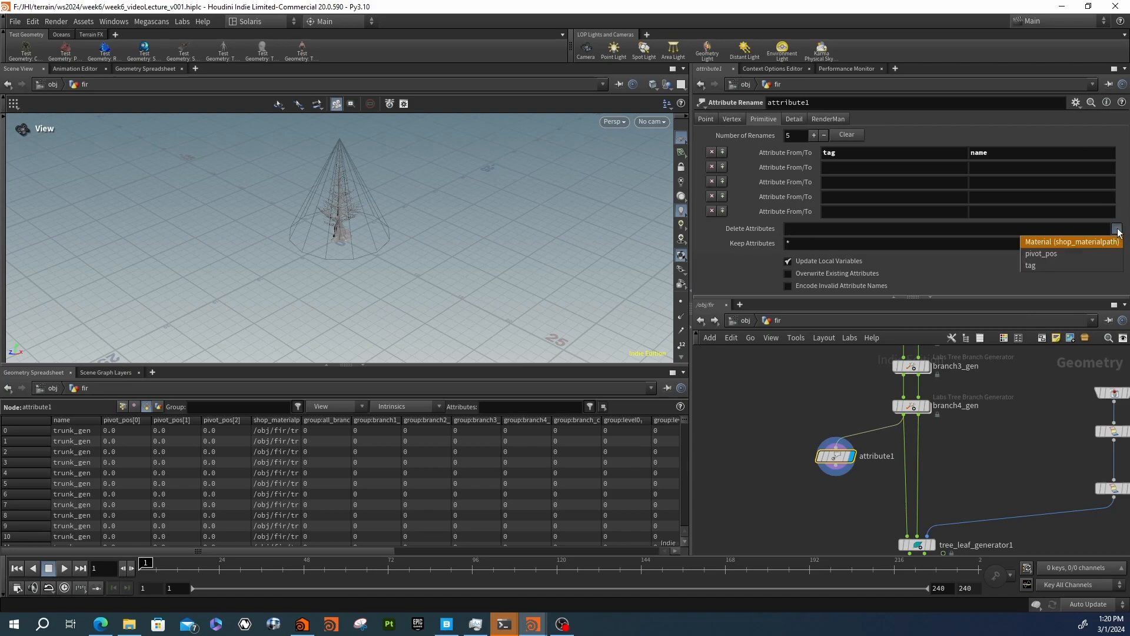
left_click(1117, 229)
left_click(1117, 244)
left_click(1117, 244)
left_click(858, 242)
type("tag")
key("Return")
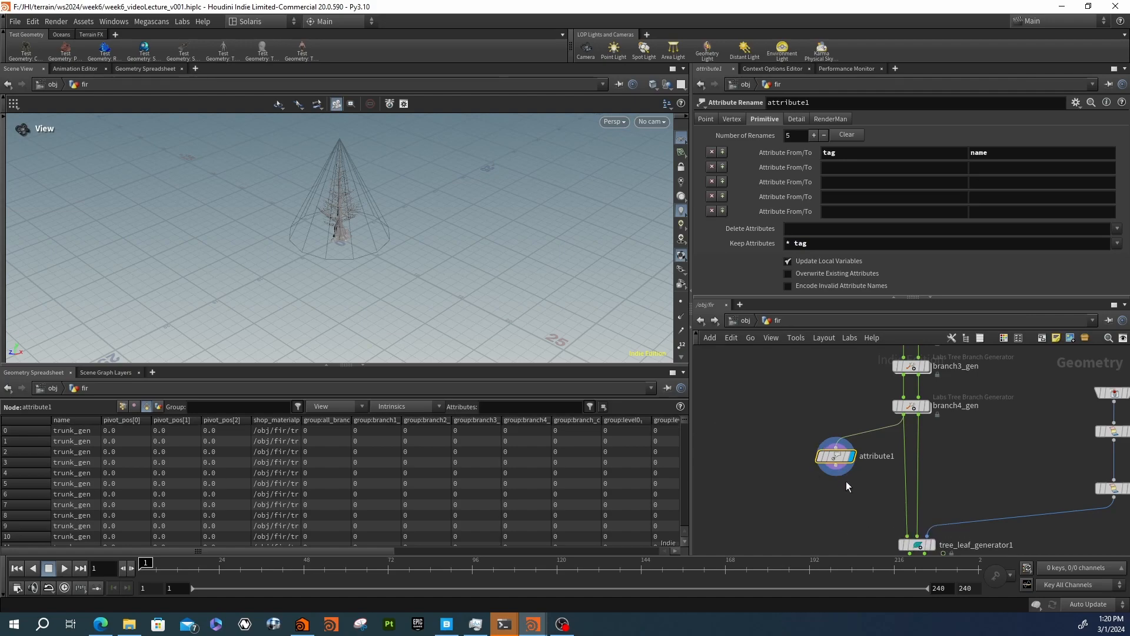
Insert the attribute1 node directly after tree_leaf_generator1's mesh output and select it for inspection
middle_click_drag(846, 481, 852, 417)
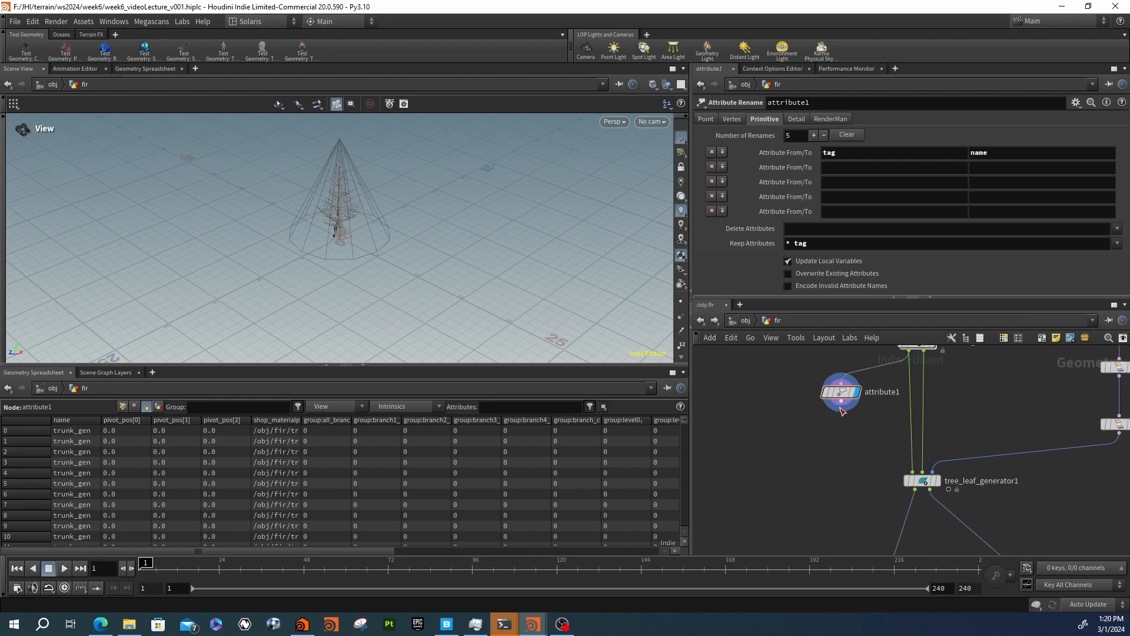
mouse_move(928, 481)
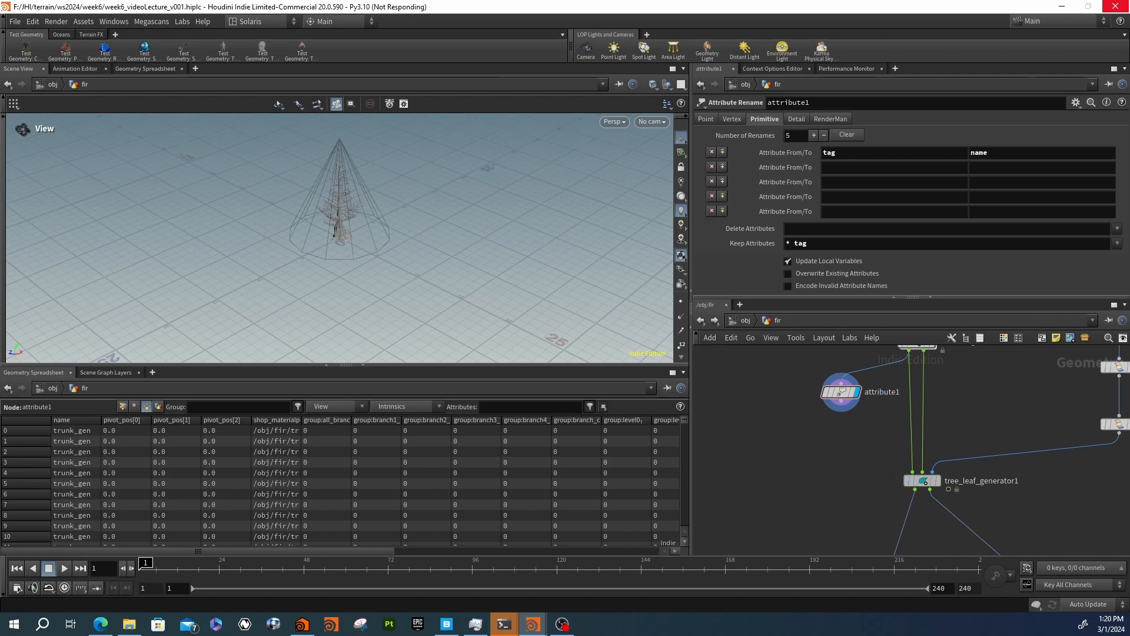
left_click_drag(802, 400, 885, 524)
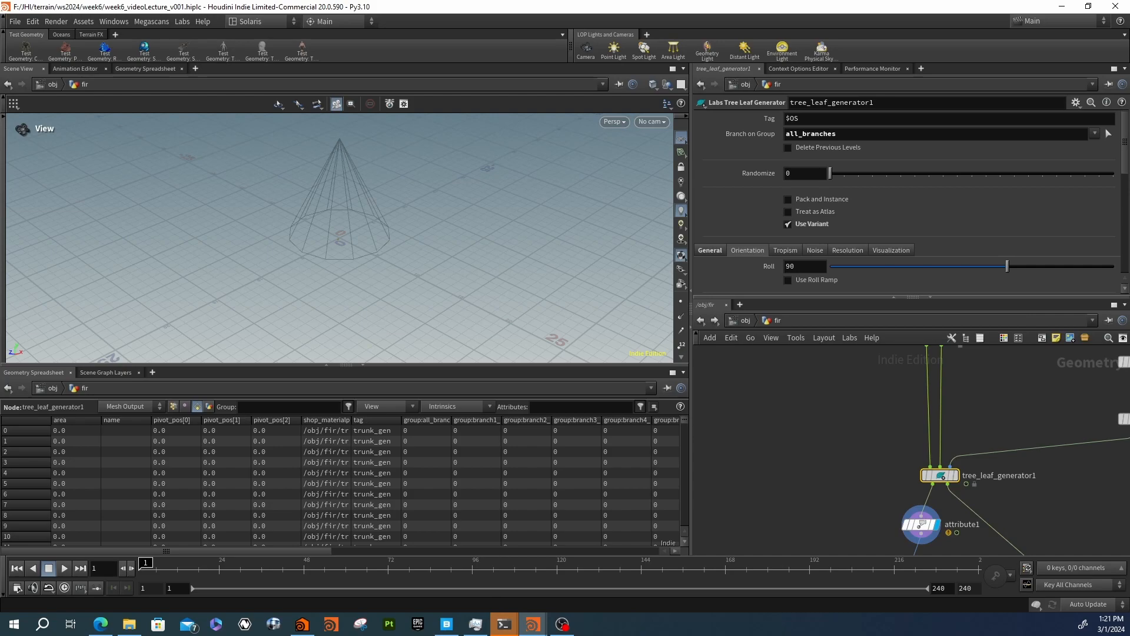
middle_click_drag(949, 518, 932, 448)
scroll(911, 457, "up", 4)
left_click_drag(905, 456, 853, 487)
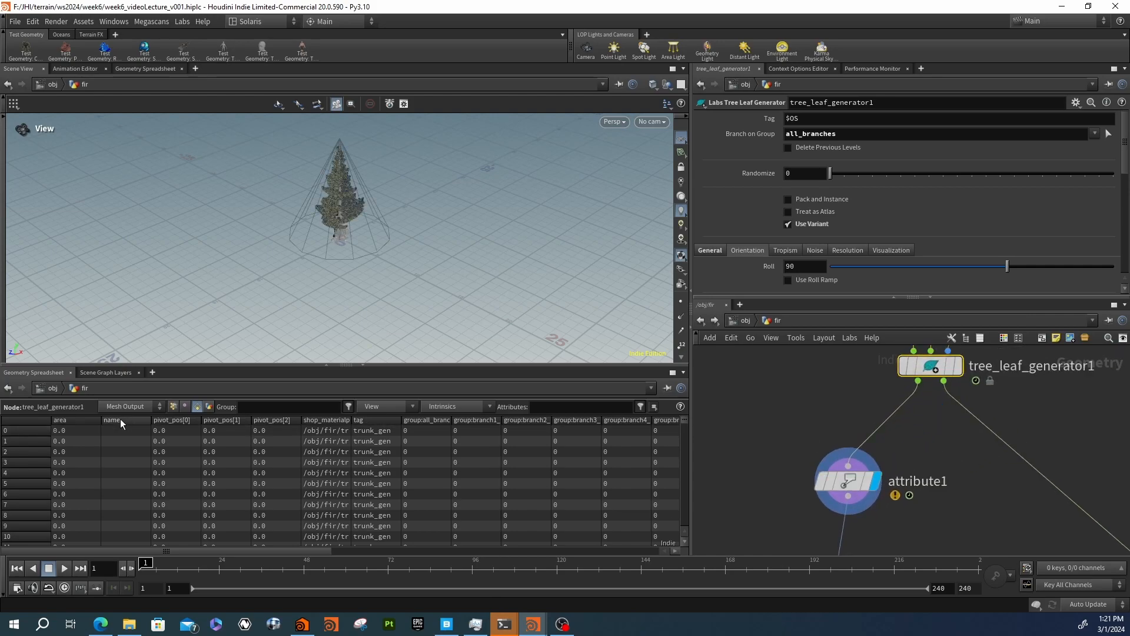
left_click(847, 481)
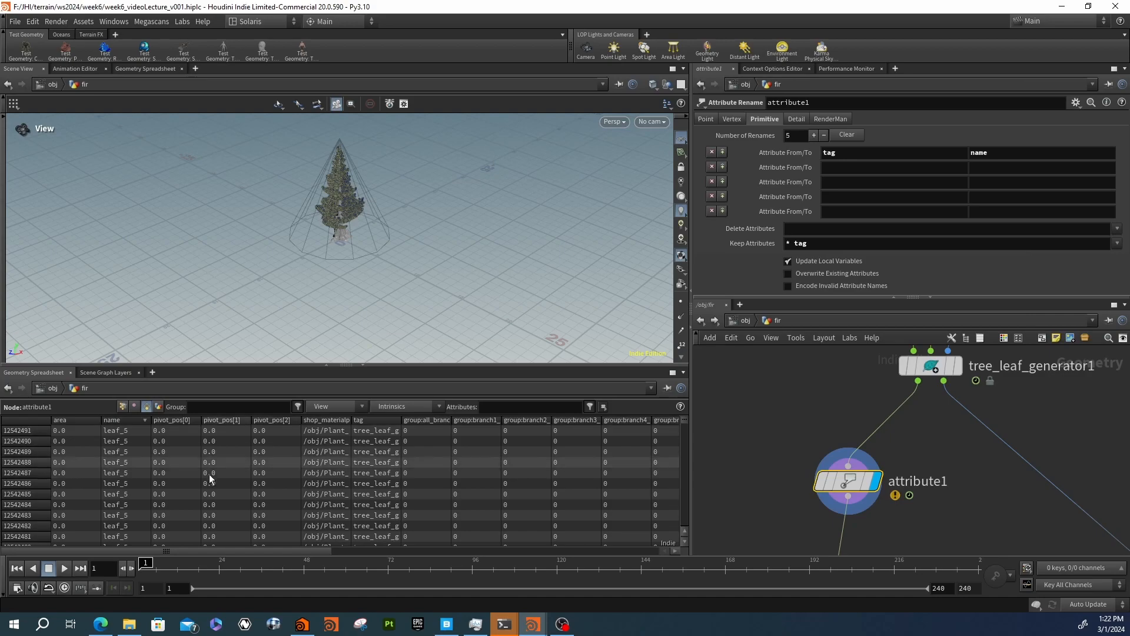
Examine the name and tag columns in attribute1's primitive data, sorting by each and checking both ends of the list
scroll(209, 474, "up", 3)
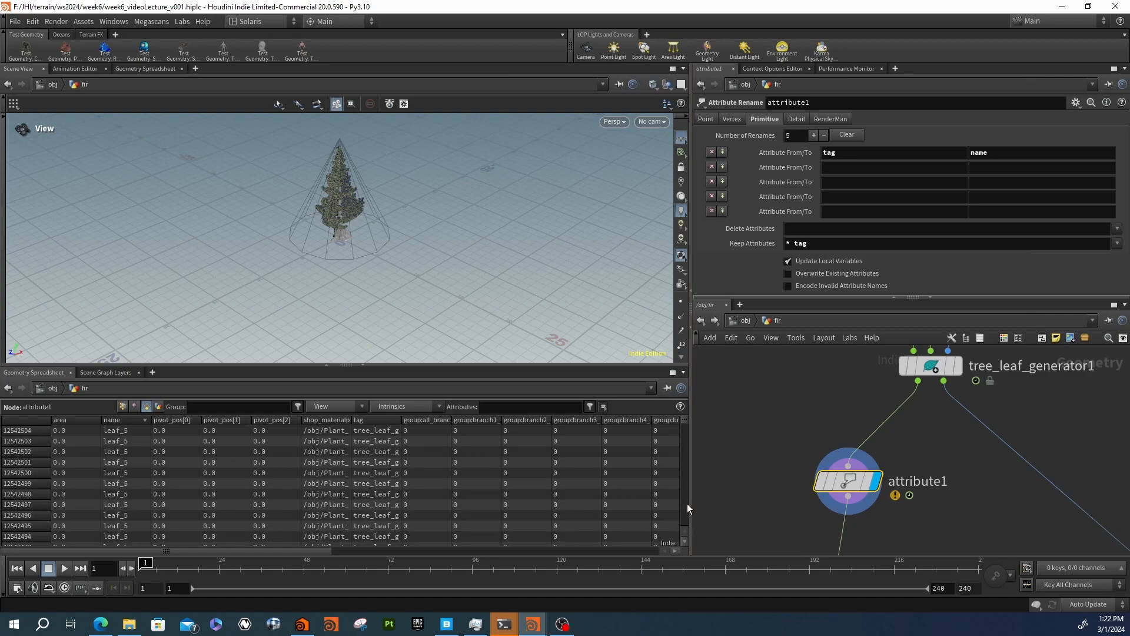
left_click_drag(683, 424, 671, 533)
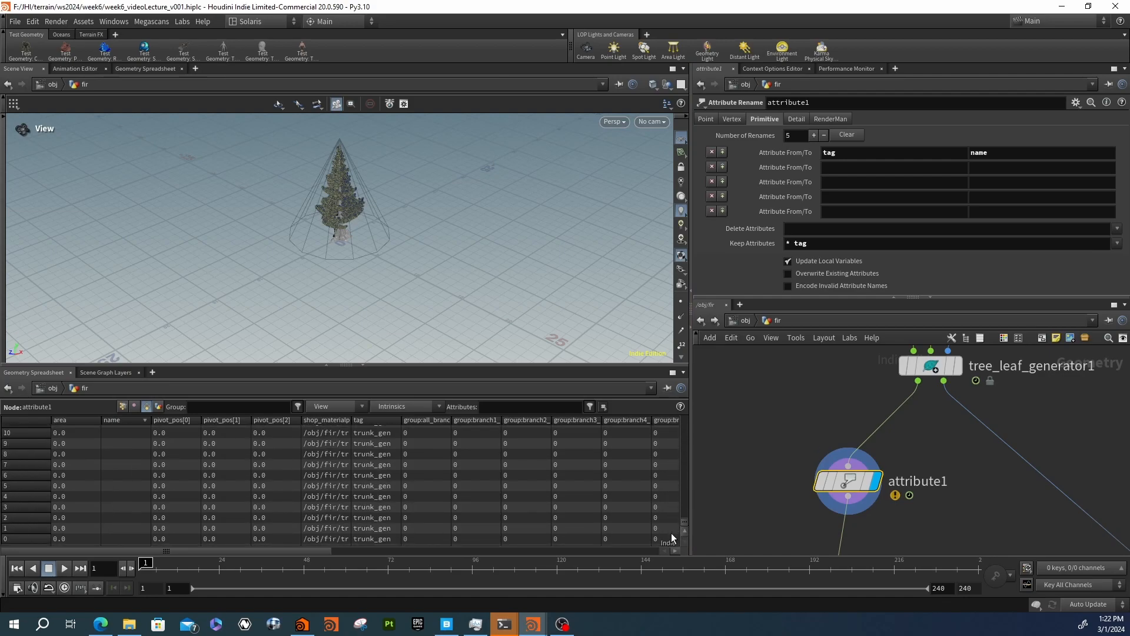
left_click(110, 421)
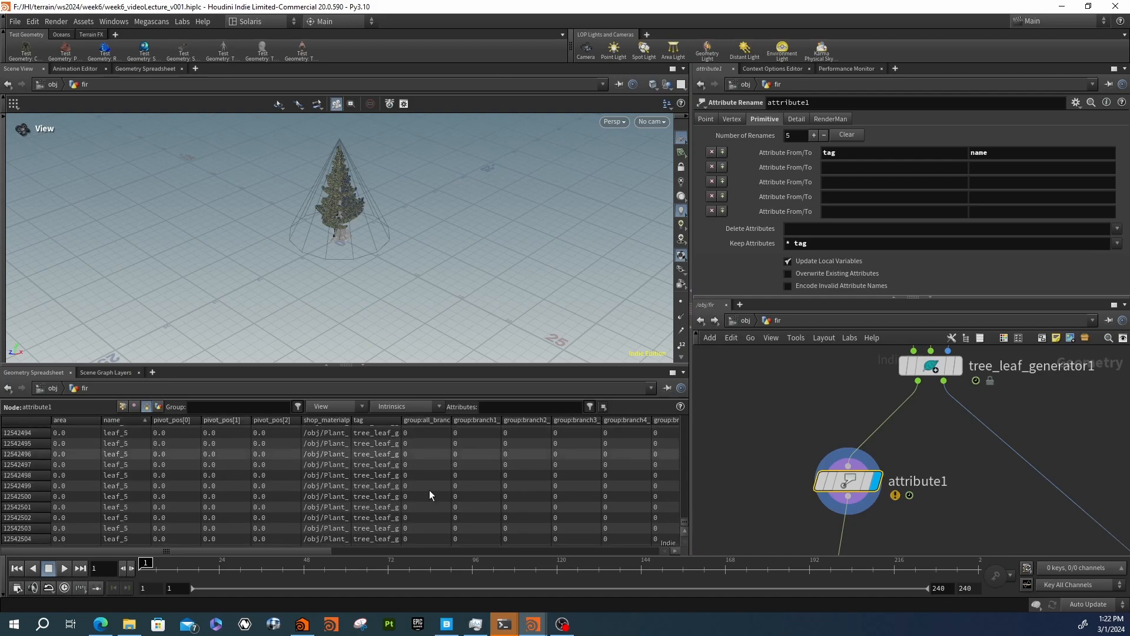
left_click_drag(686, 523, 687, 416)
scroll(518, 486, "down", 13)
scroll(479, 489, "down", 20)
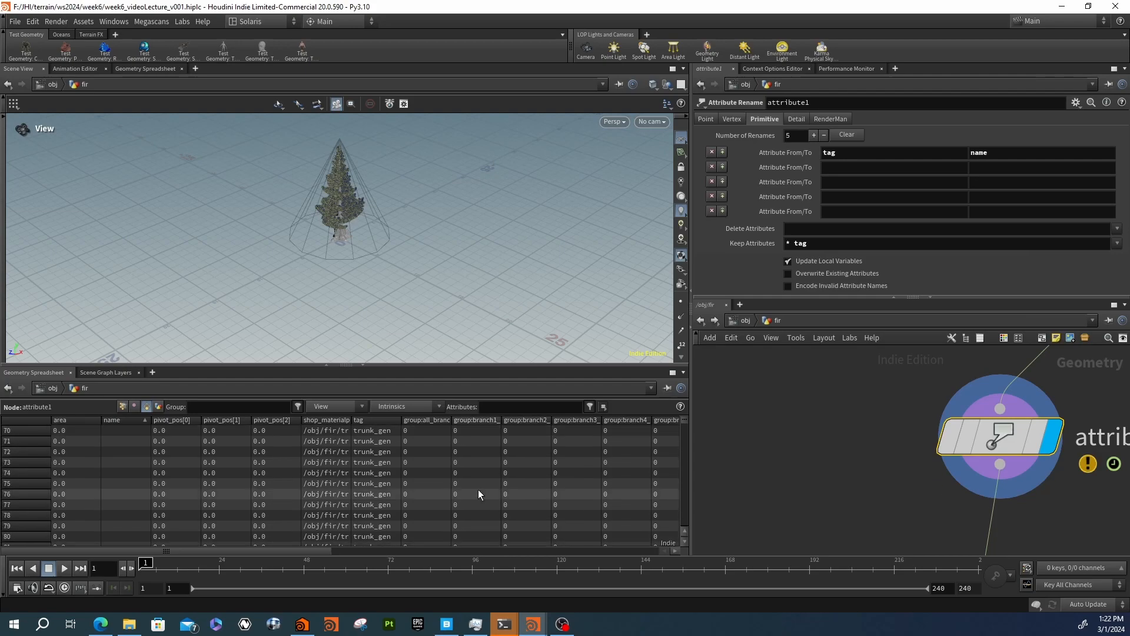
scroll(421, 490, "down", 7)
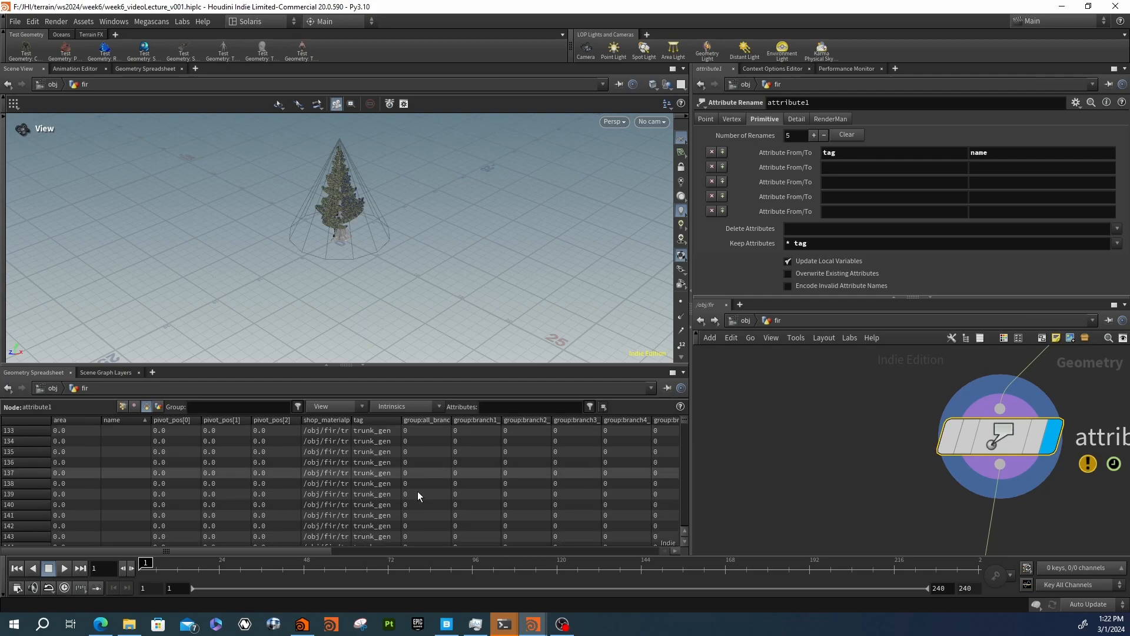
left_click(373, 421)
left_click(387, 420)
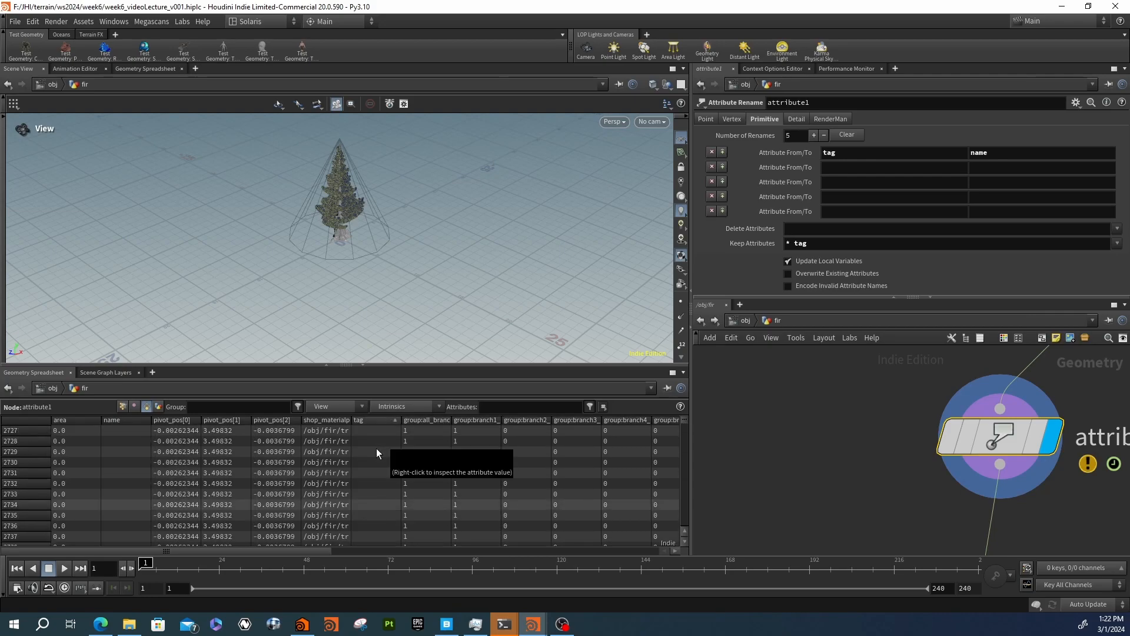
mouse_move(683, 419)
left_mouse_down()
mouse_move(680, 525)
mouse_move(683, 419)
left_mouse_up()
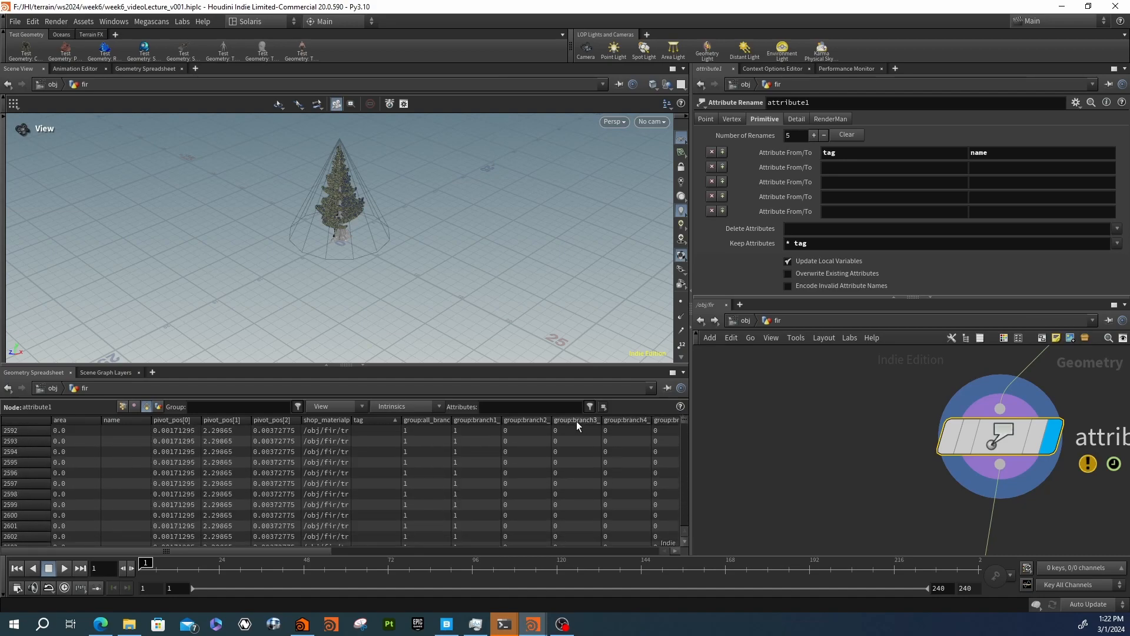
scroll(883, 447, "down", 6)
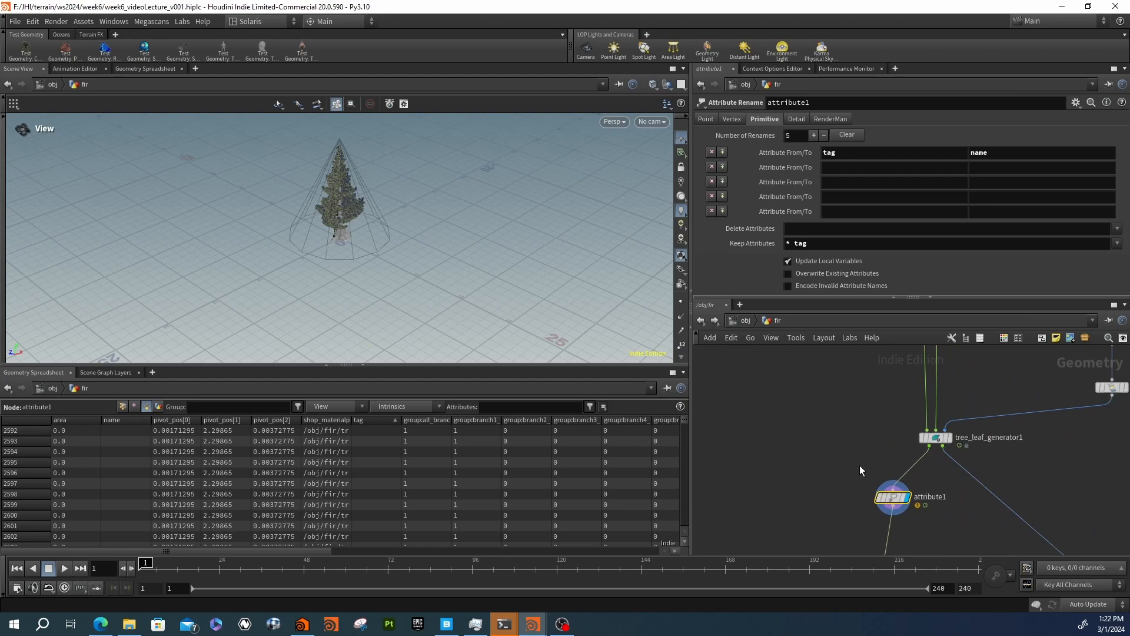
Replace attribute1 with an Attribute from Group node fed by tree_leaf_generator1's mesh output
mouse_move(874, 480)
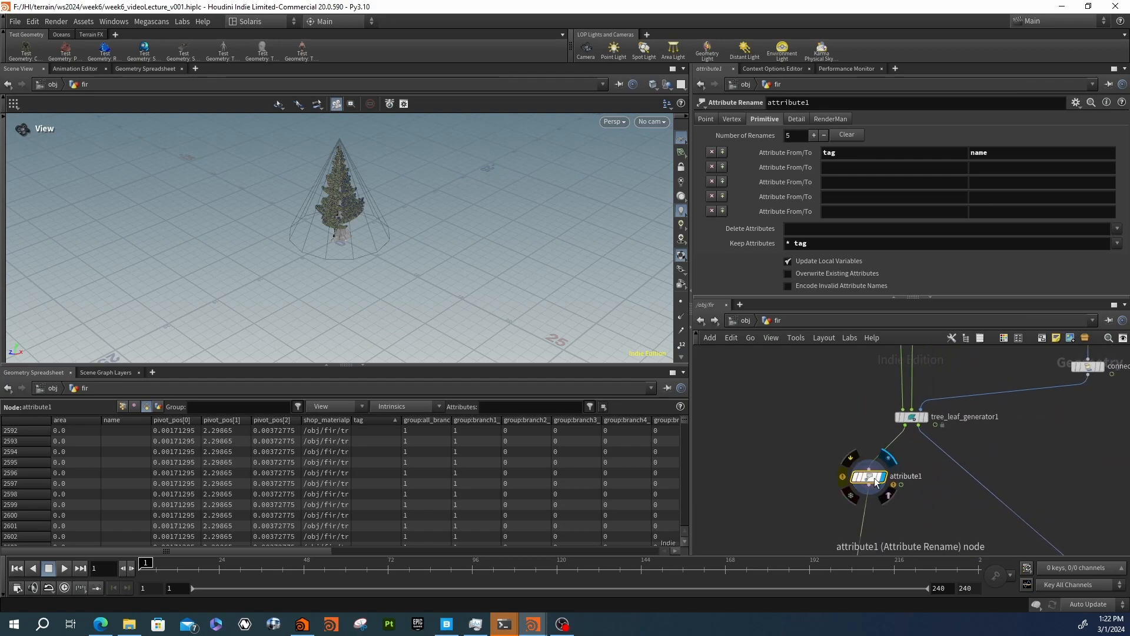
key("Delete")
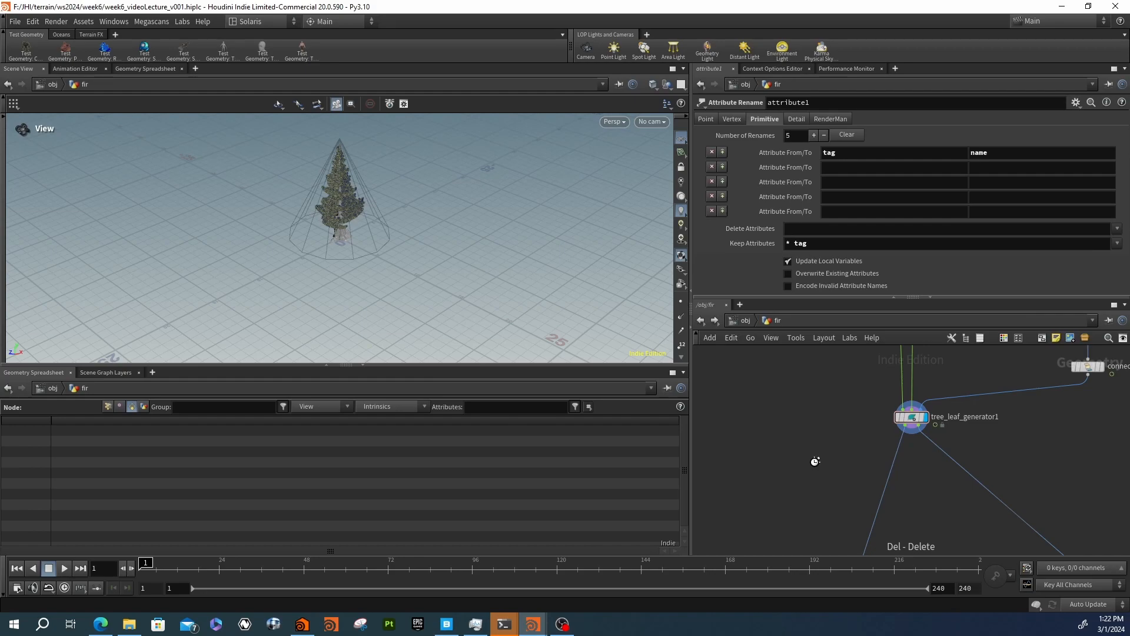
key("Tab")
type("att")
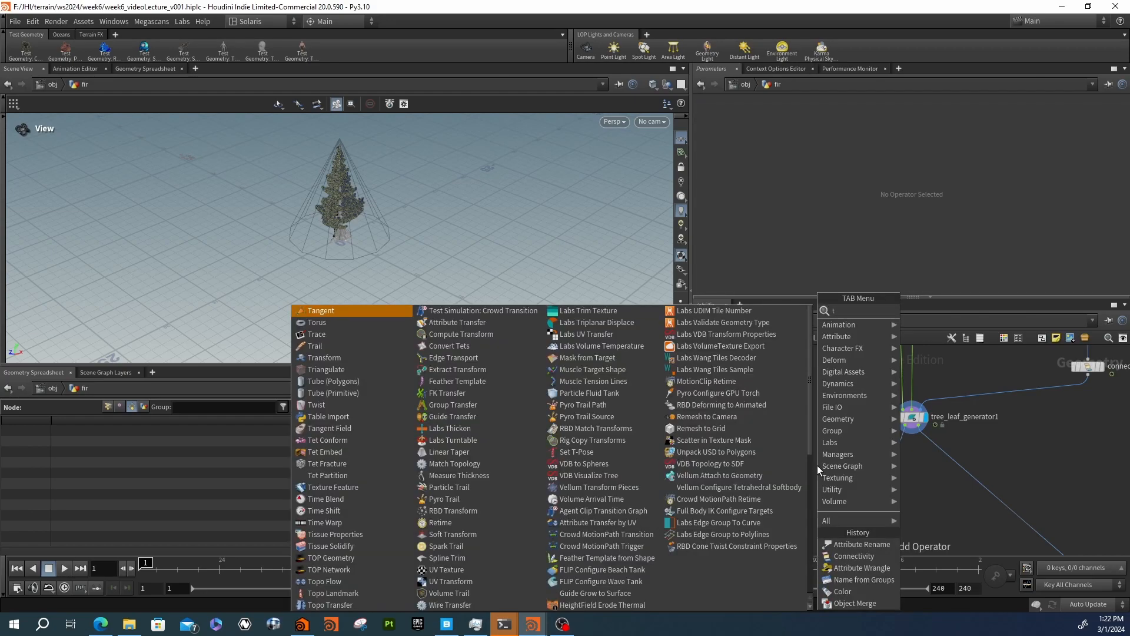
type("fgr")
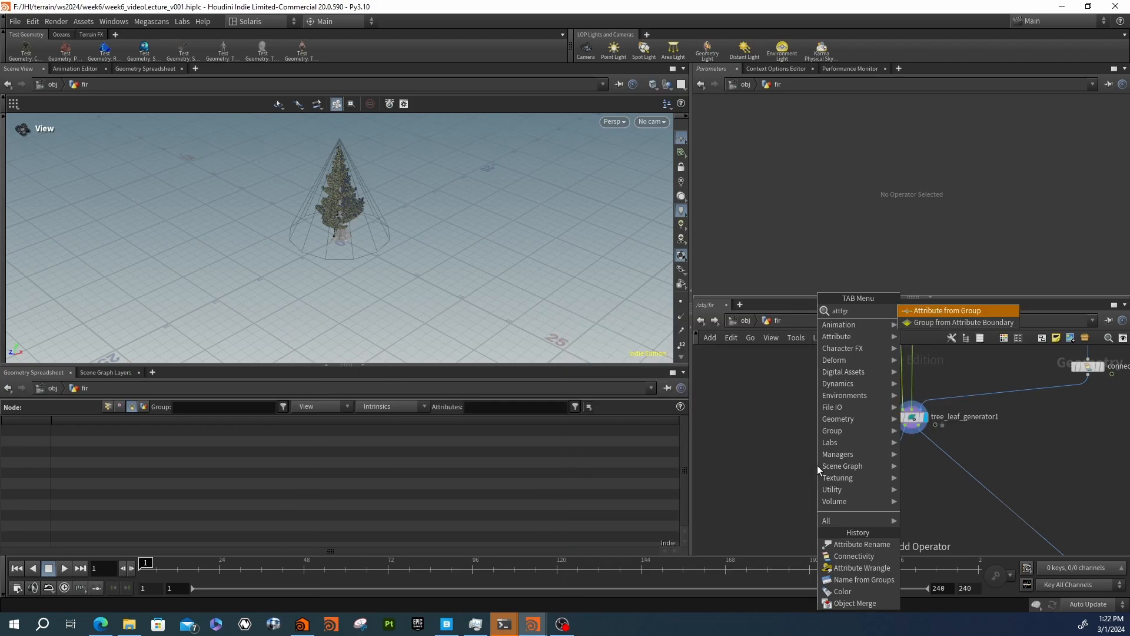
key("Return")
left_click(818, 465)
left_click_drag(818, 455, 898, 435)
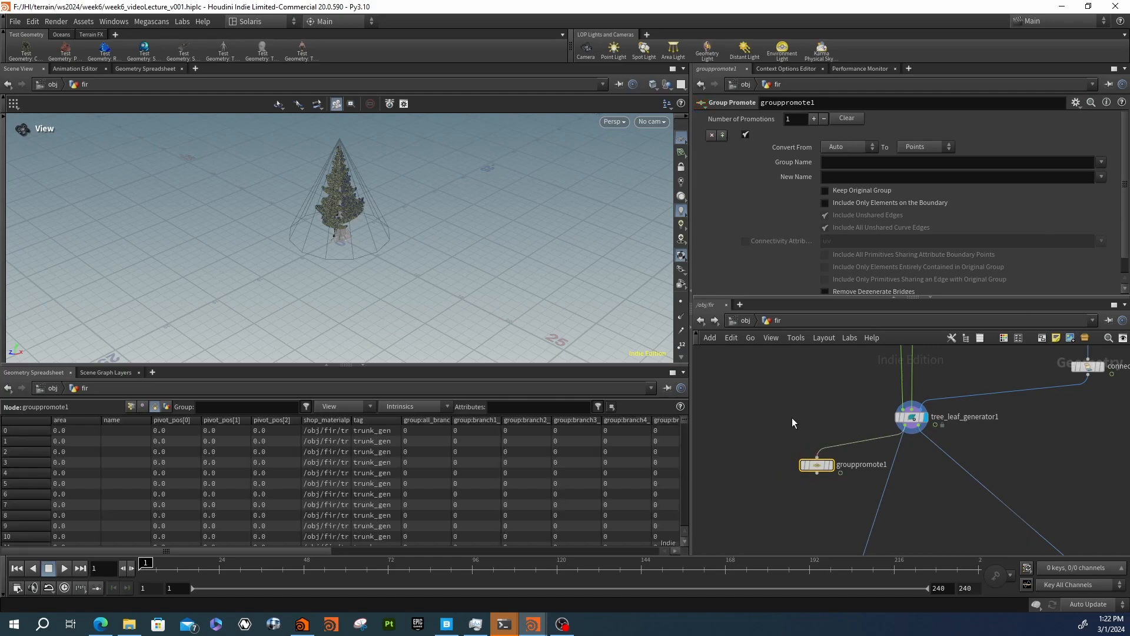
Add a Name from Groups node beside tree_leaf_generator1
key("Tab")
type("name")
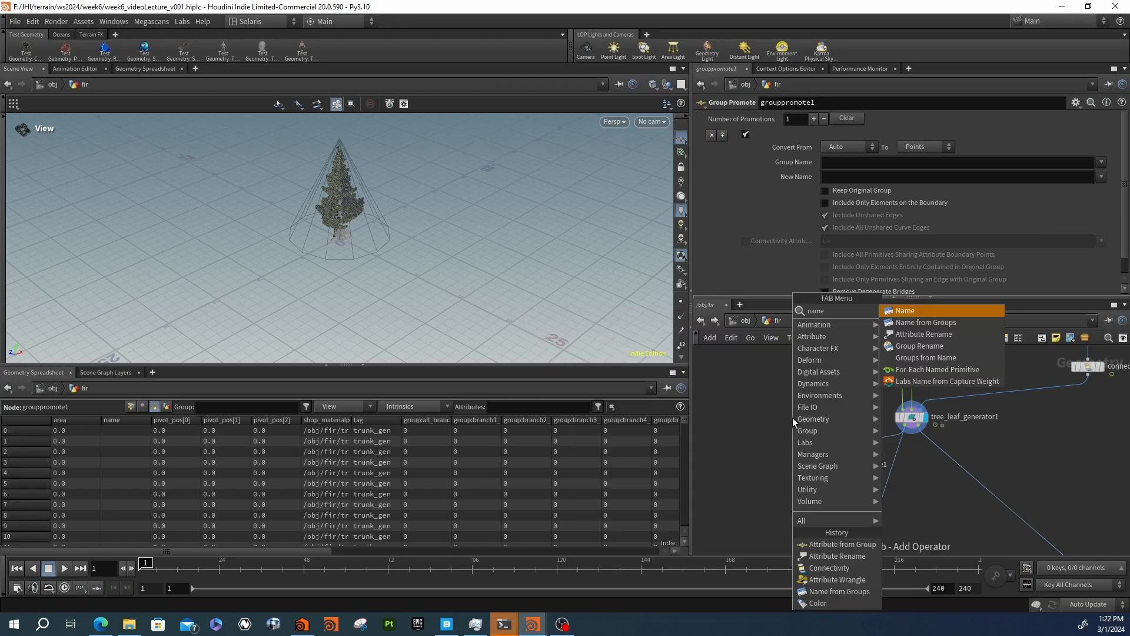
key("Return")
left_click(793, 418)
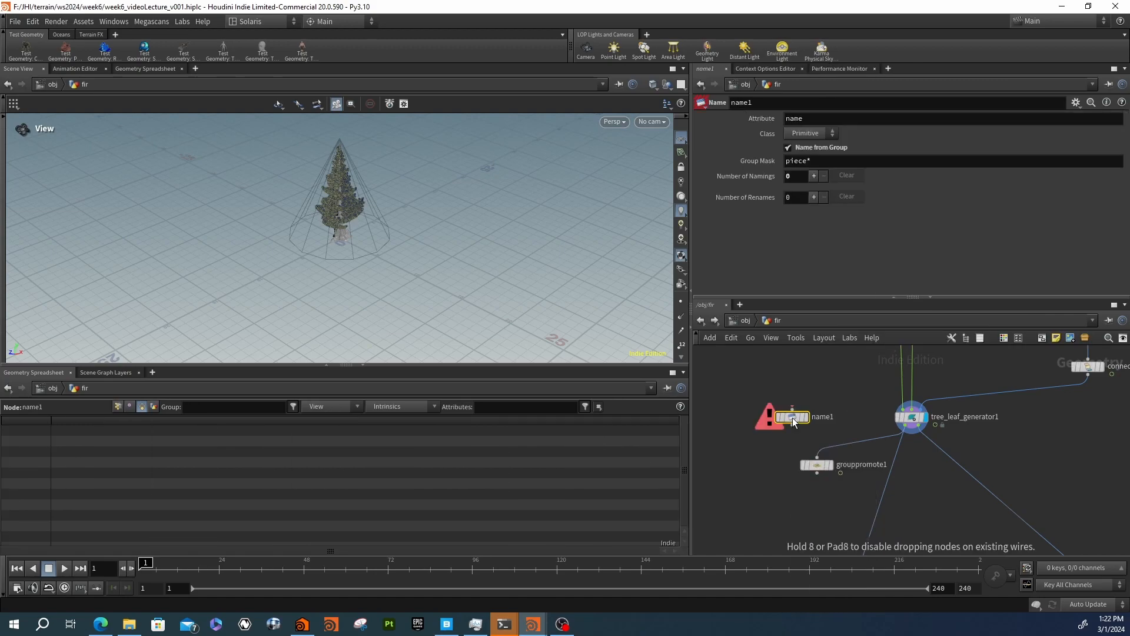
Check the groups offered for grouppromote1's Group Name and compare its parameters with those of name1
left_click(820, 467)
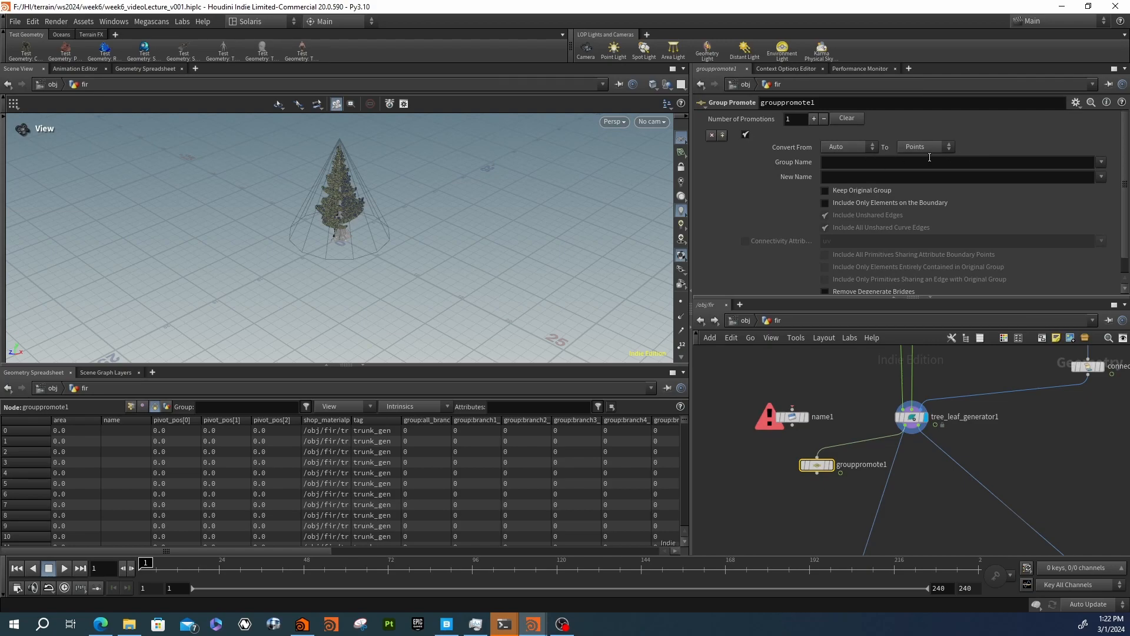
left_click(1101, 162)
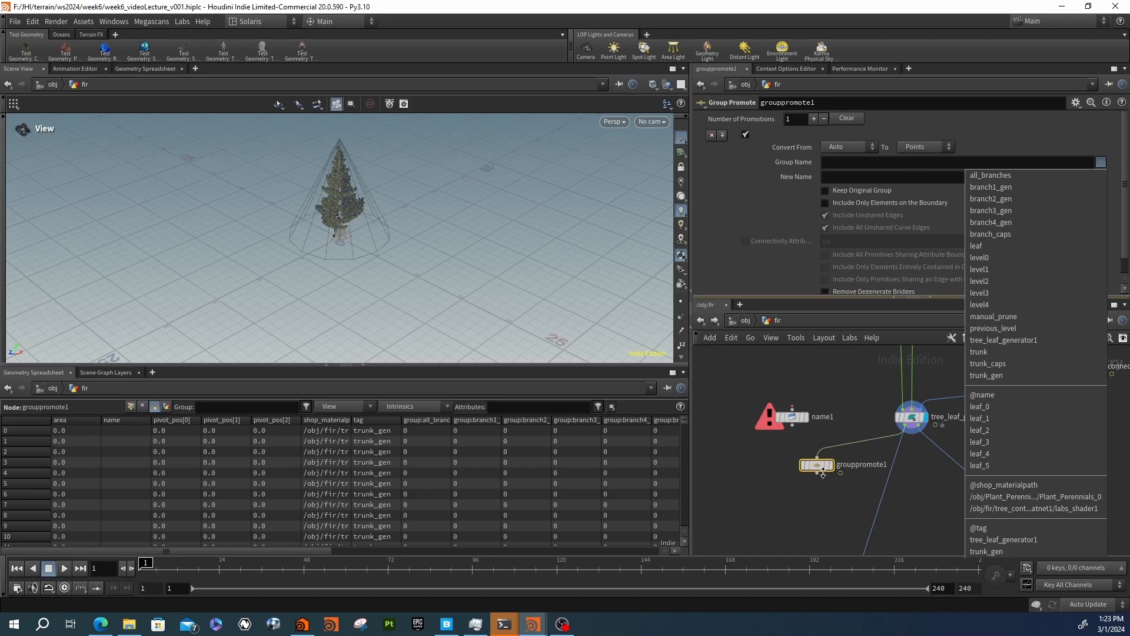
left_click(852, 398)
left_click(792, 417)
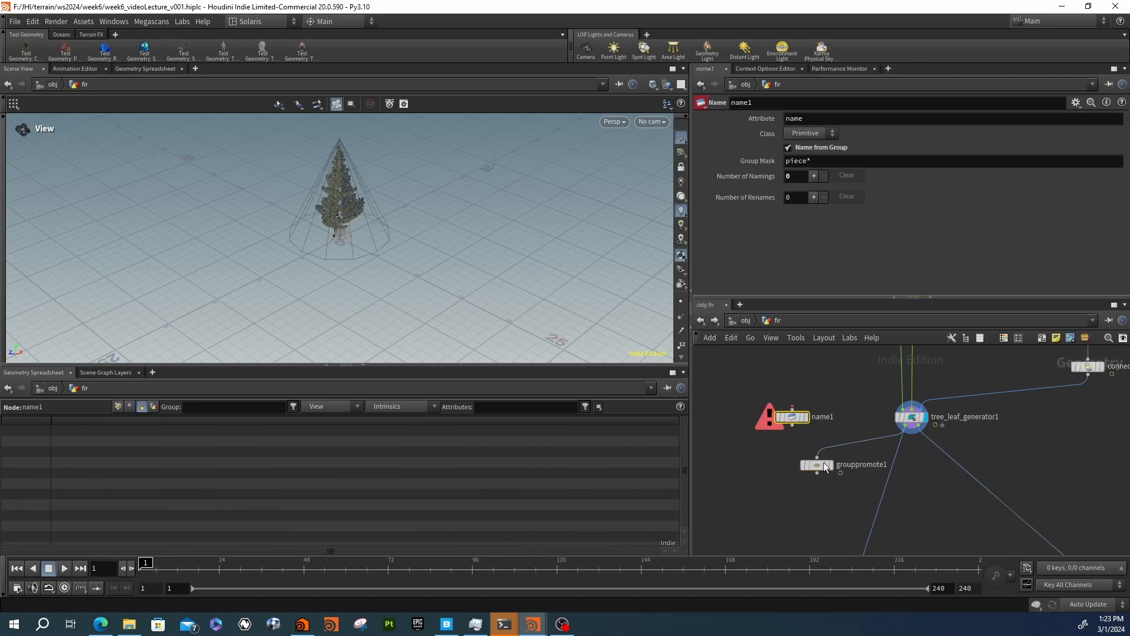
left_click(824, 464)
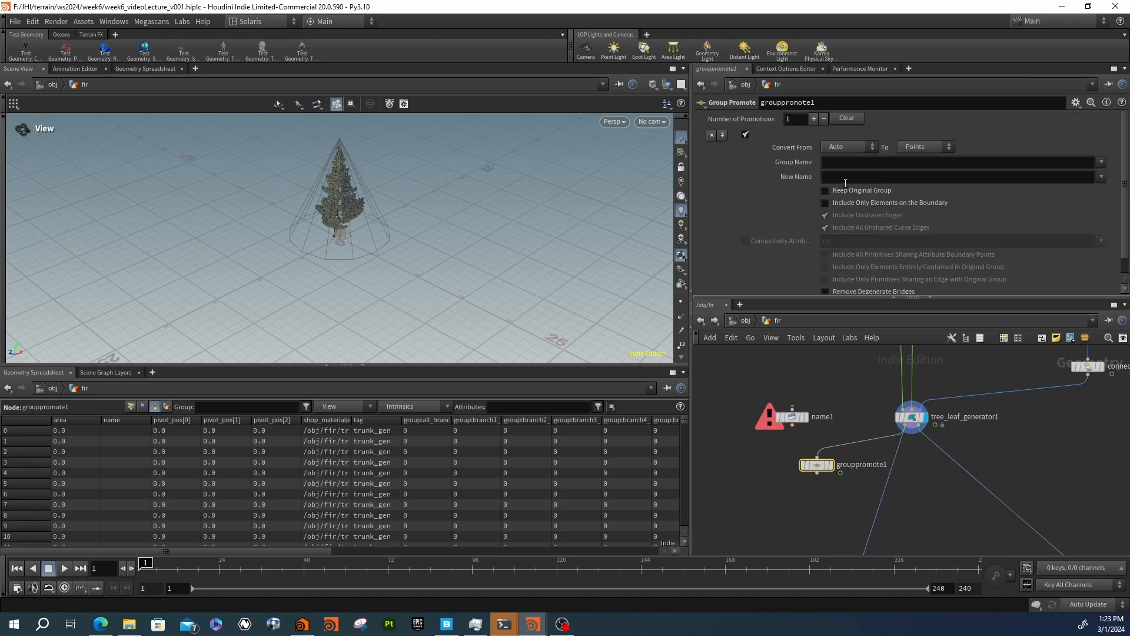
Feed name1 from tree_leaf_generator1's mesh output, set its Group Mask to _gen, and display it
left_click(792, 415)
left_click_drag(798, 408, 911, 433)
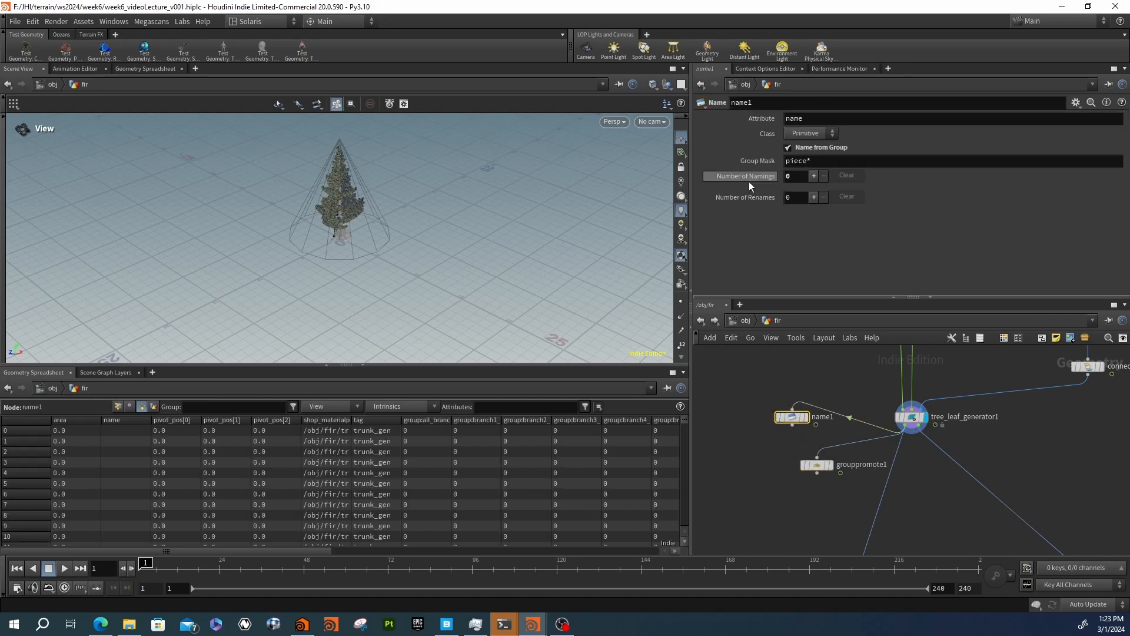
left_click_drag(809, 163, 772, 167)
type("_gen")
key("Return")
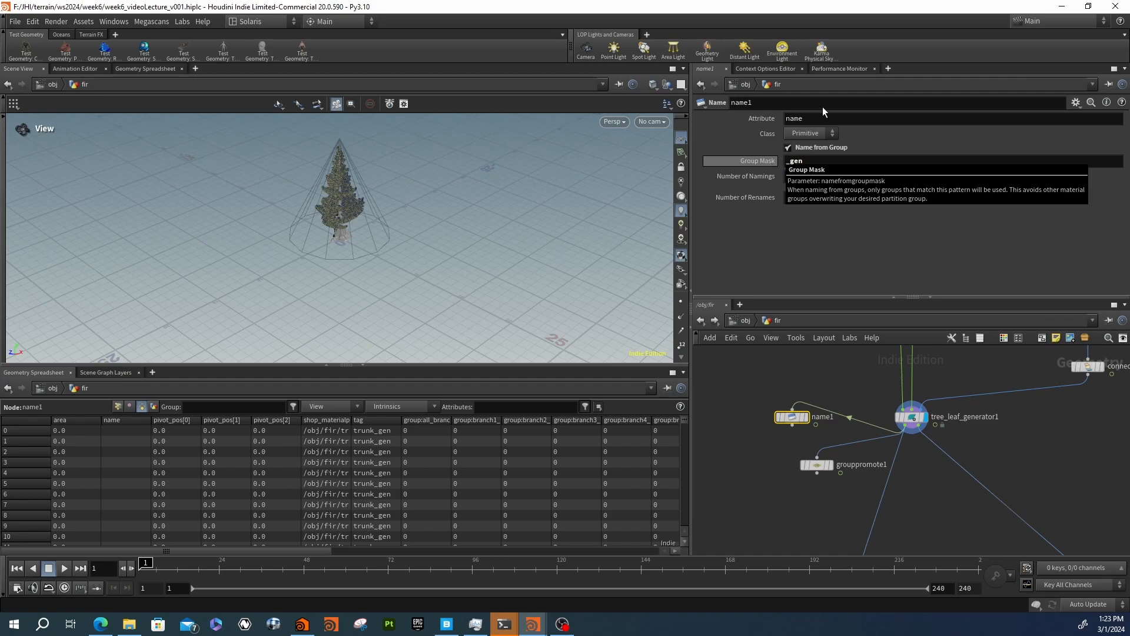
left_click(806, 417)
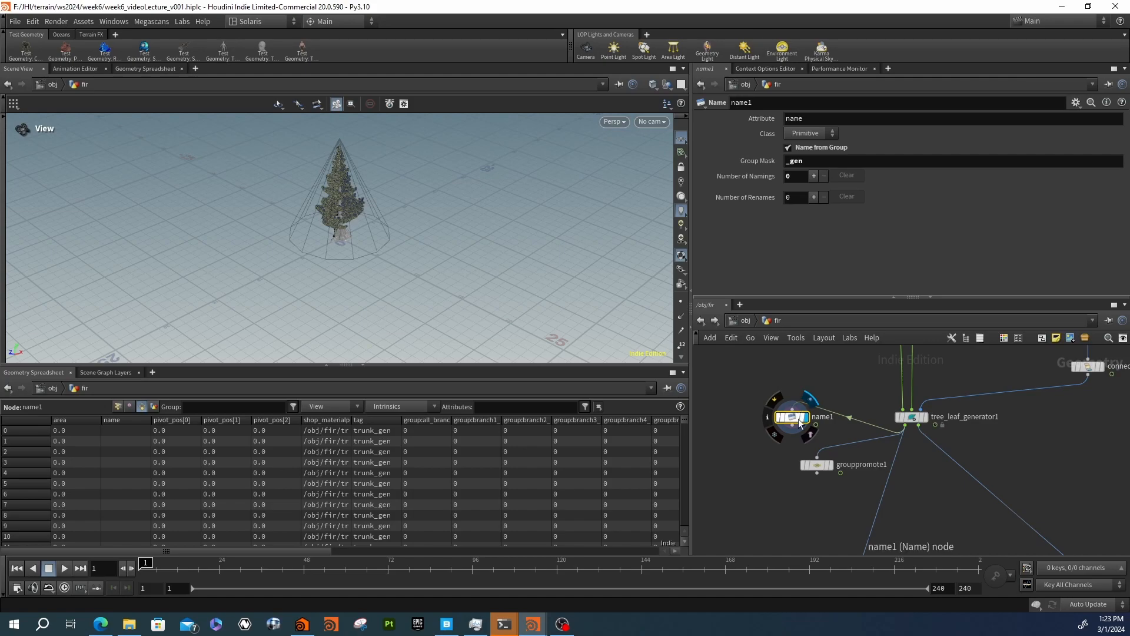
left_click_drag(799, 423, 770, 450)
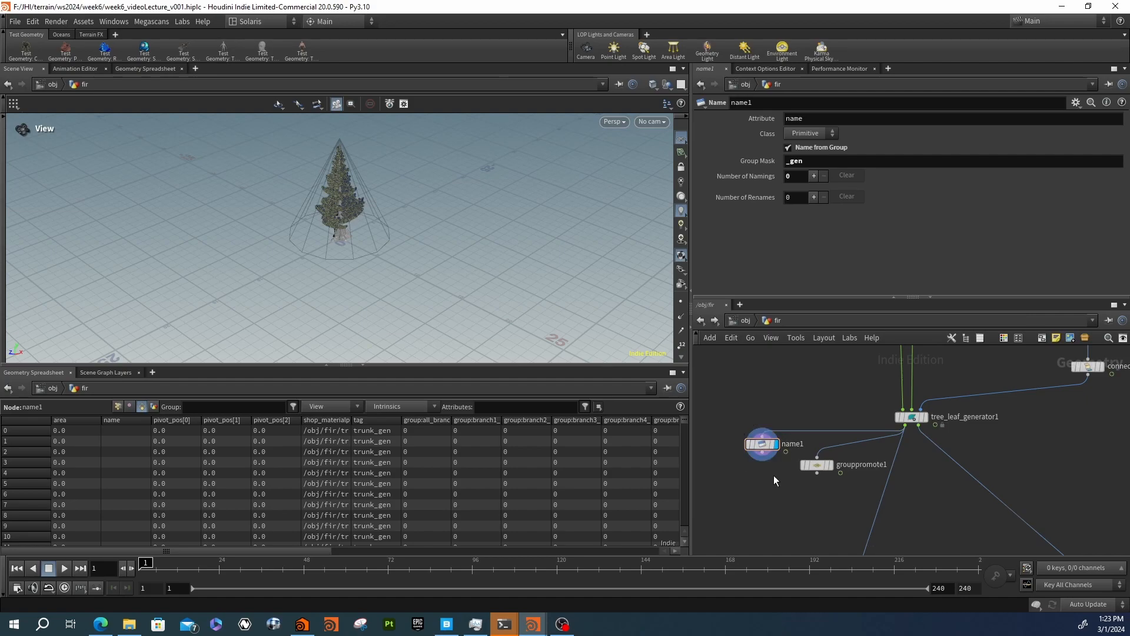
Duplicate the name1 node and set the copy's Group Mask to trunk
key("ctrl+c")
key("ctrl+v")
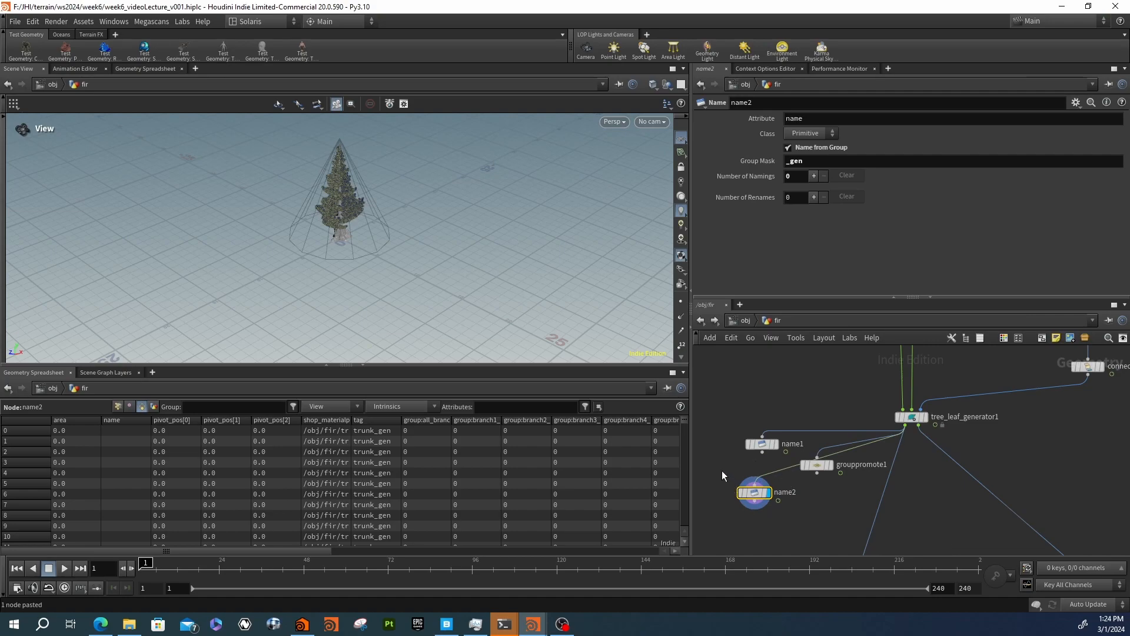
double_click(811, 161)
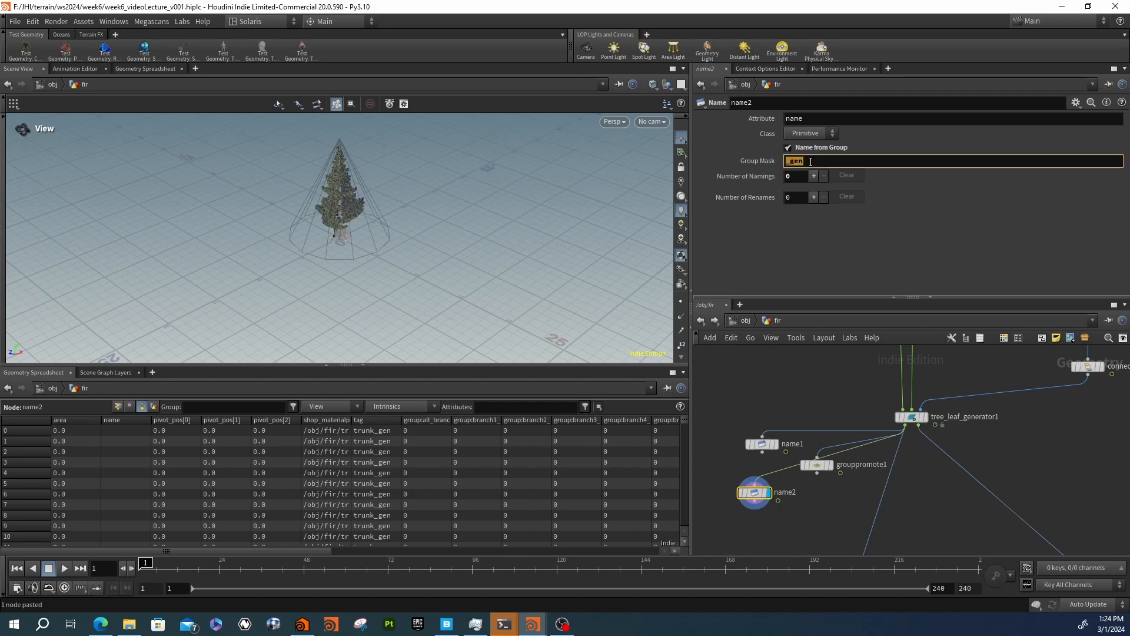
type("trannk")
key("Return")
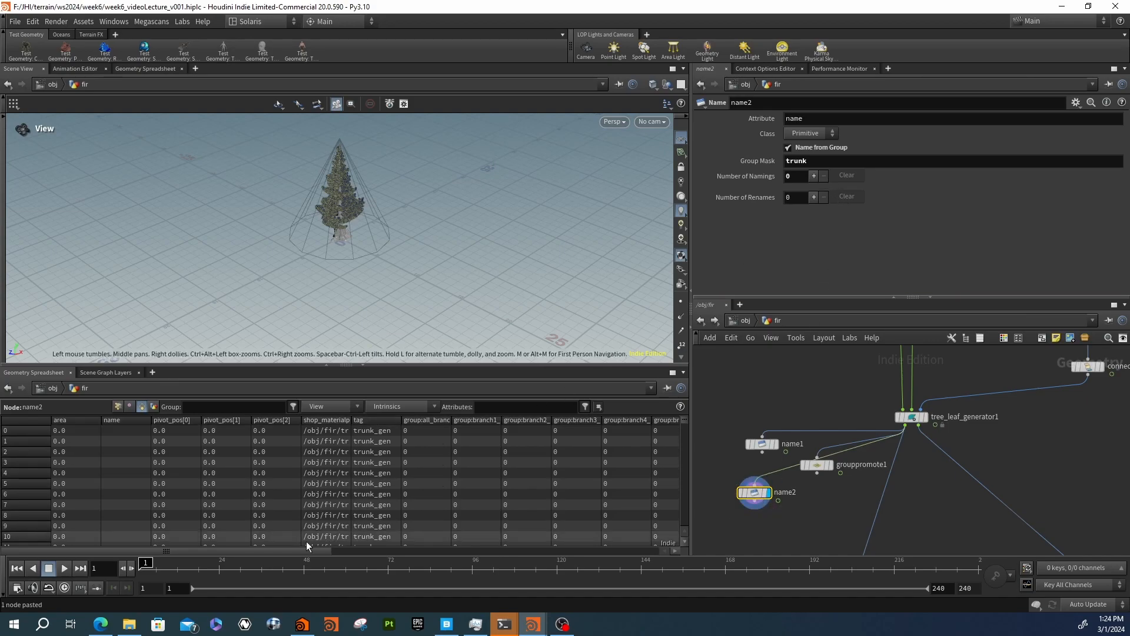
Examine the trunk, trunk_caps and trunk_gen group columns in name2's primitive data
left_click_drag(303, 550, 641, 550)
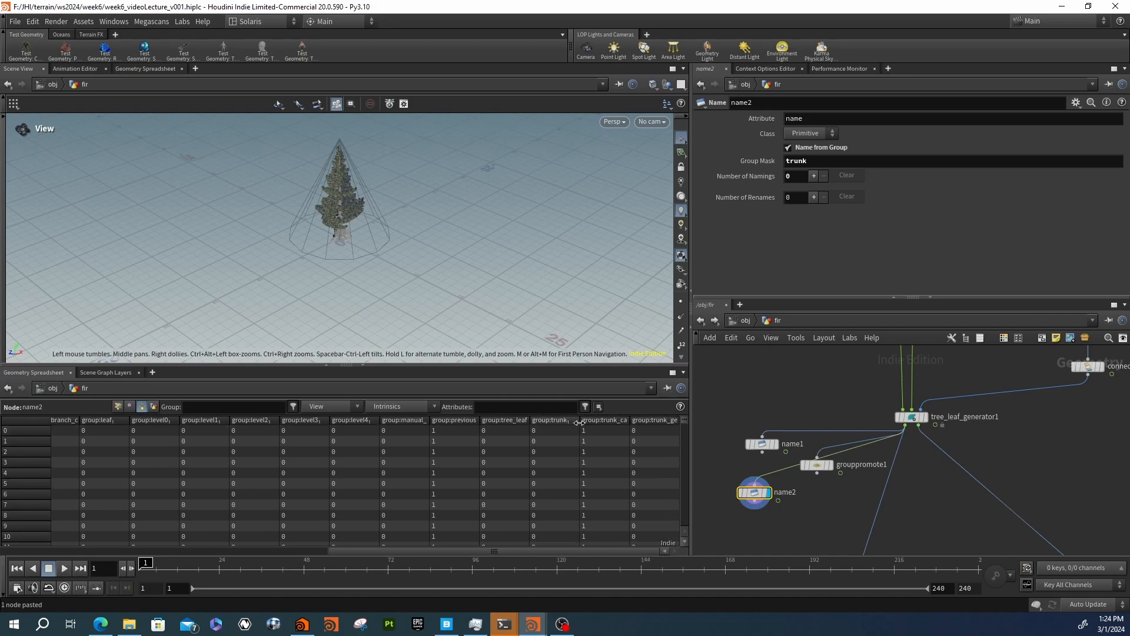
left_click_drag(628, 419, 703, 418)
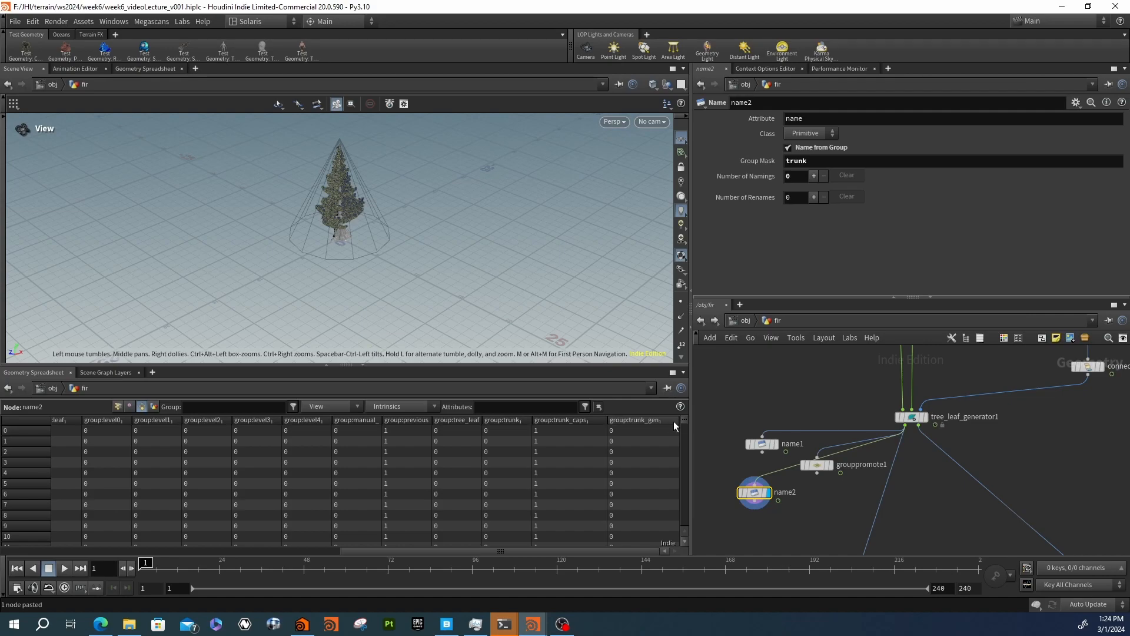
left_click_drag(683, 421, 681, 377)
Delete the name2 and grouppromote1 nodes
mouse_move(758, 499)
key("Delete")
left_click(818, 467)
key("Delete")
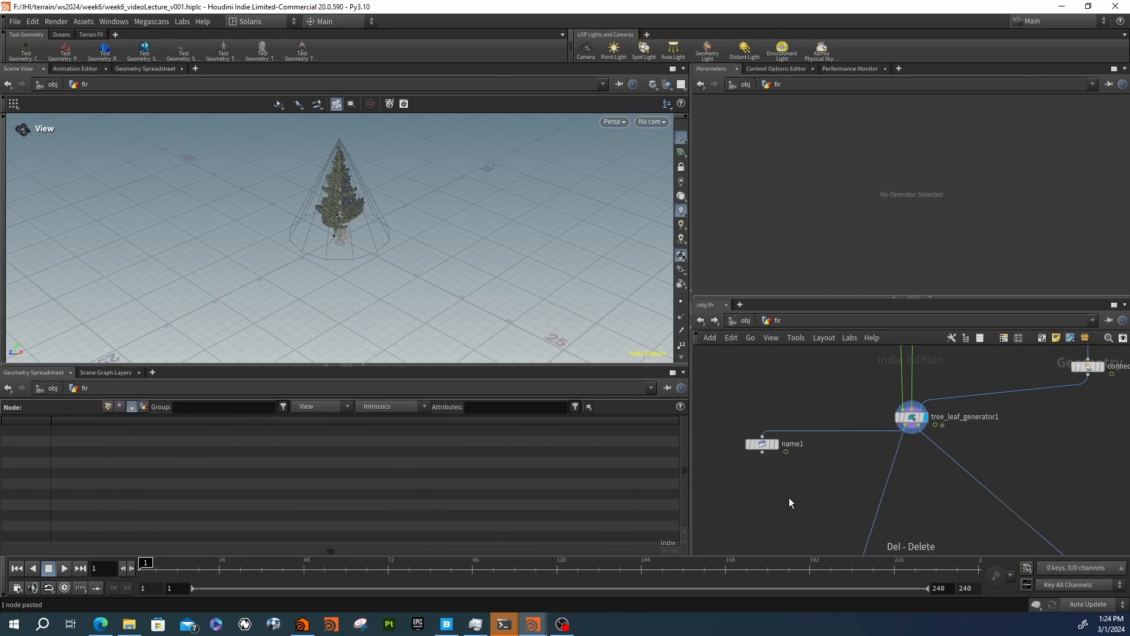
Add a Name node below name1 and feed it from name1's output
key("Tab")
type("att")
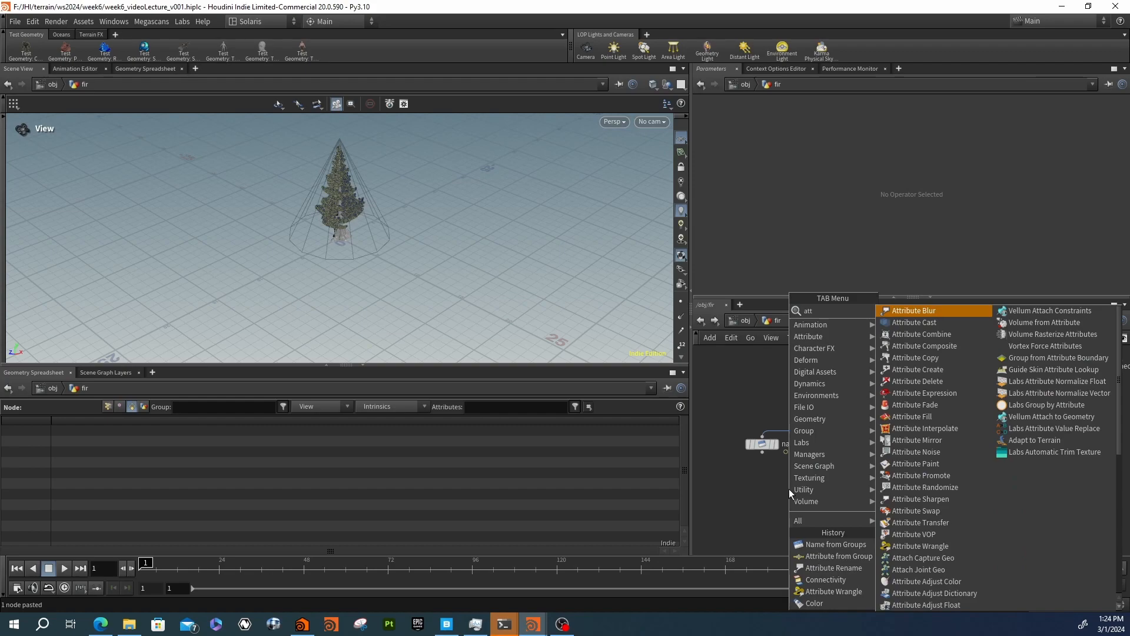
type("n")
key("BackSpace")
key("BackSpace")
key("BackSpace")
key("BackSpace")
type("name")
key("Return")
key("Return")
left_click(772, 493)
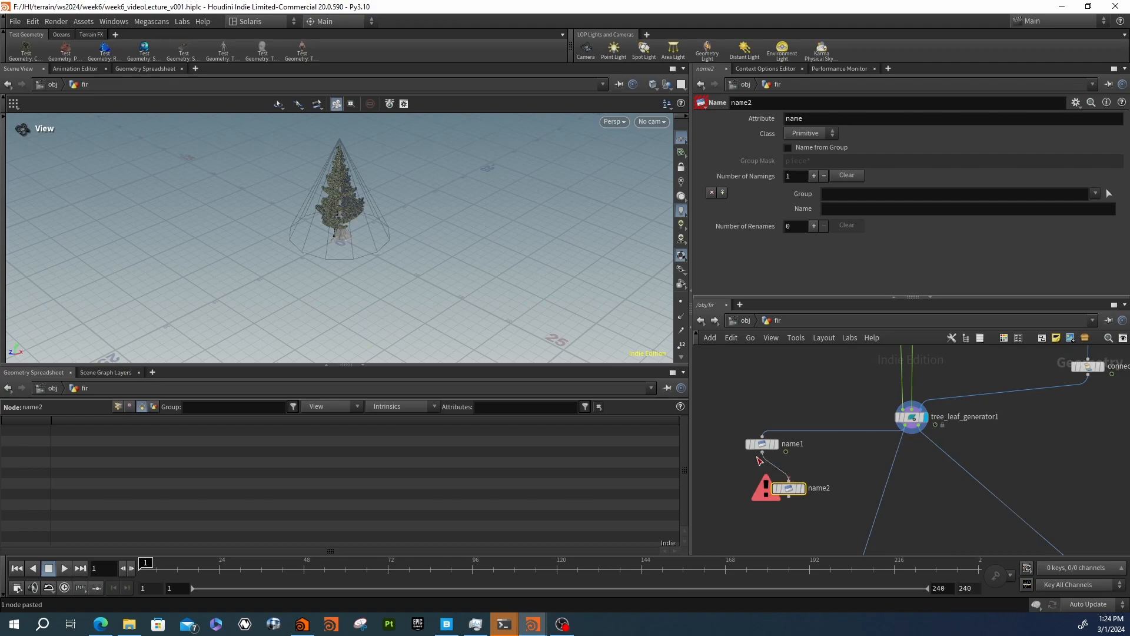
Examine the name and tag columns of name2's primitive data, sorting the rows by tag
scroll(259, 431, "down", 10)
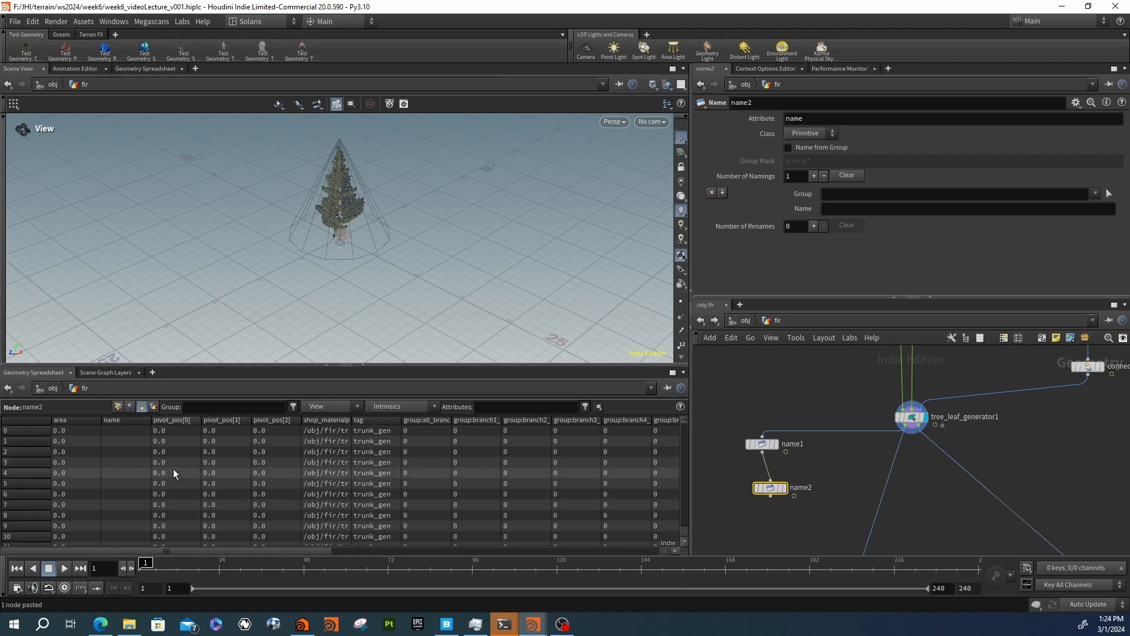
scroll(260, 489, "down", 17)
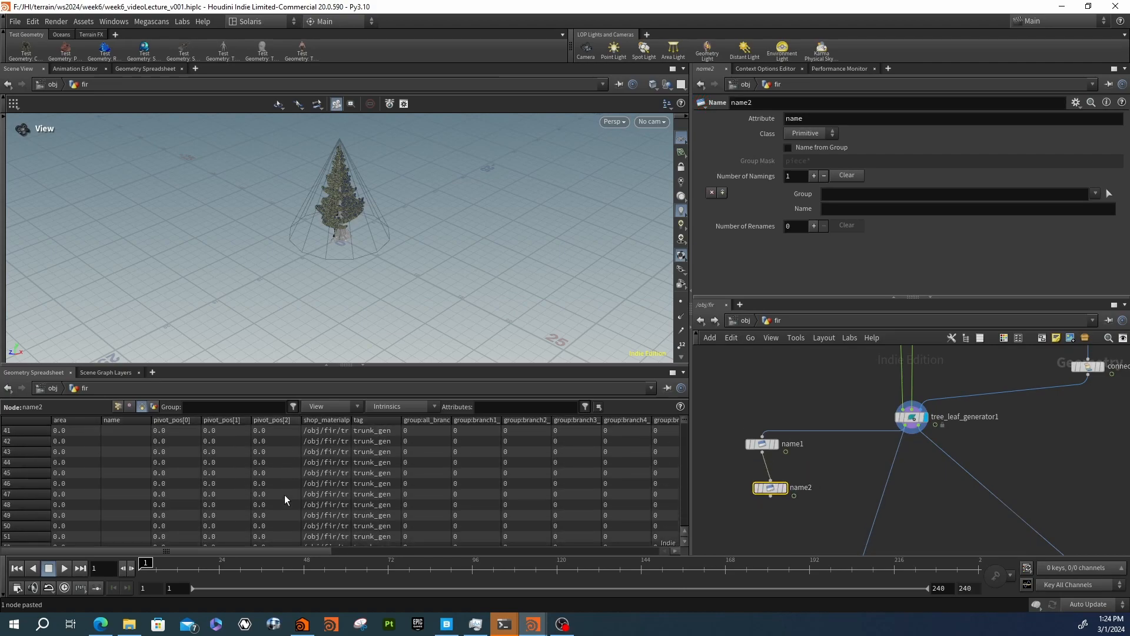
scroll(293, 501, "down", 7)
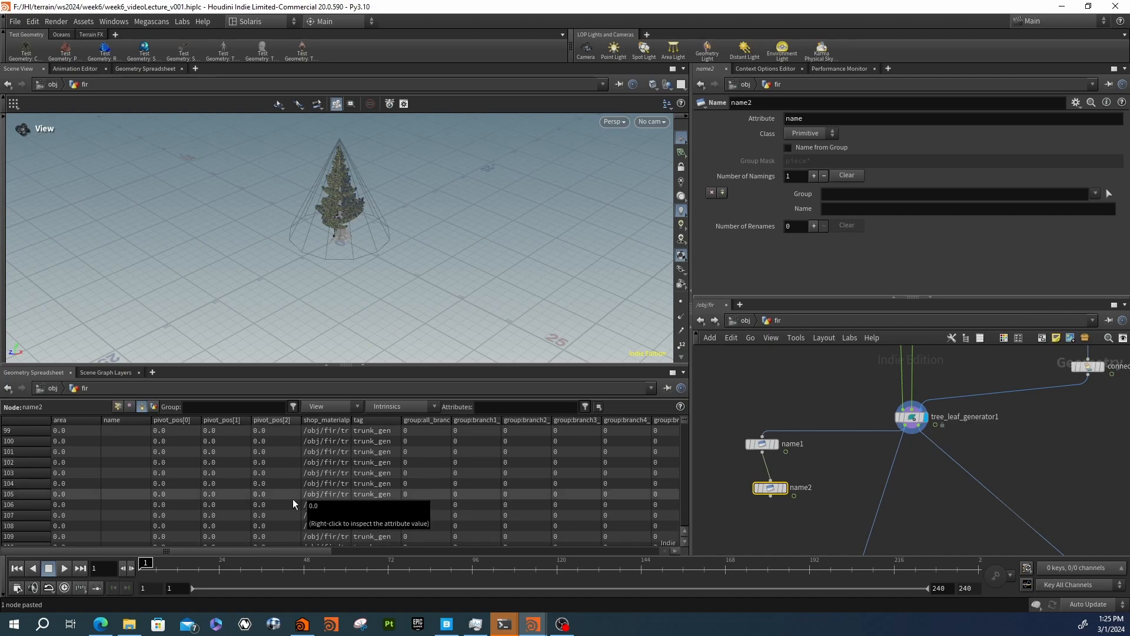
left_click_drag(684, 420, 674, 398)
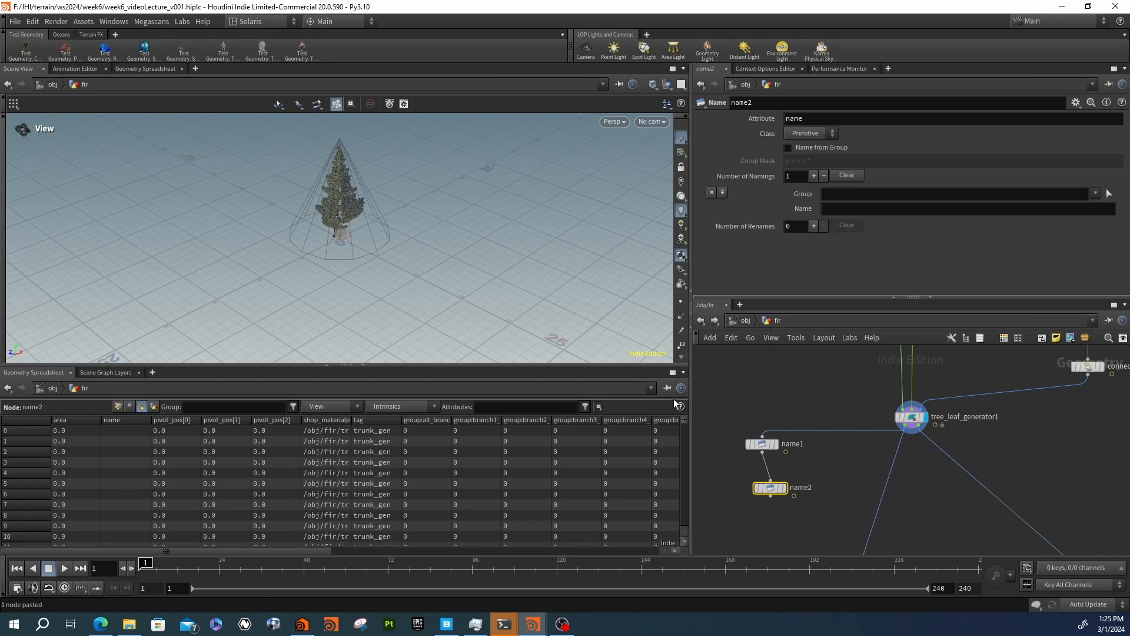
left_click(378, 422)
left_click(378, 422)
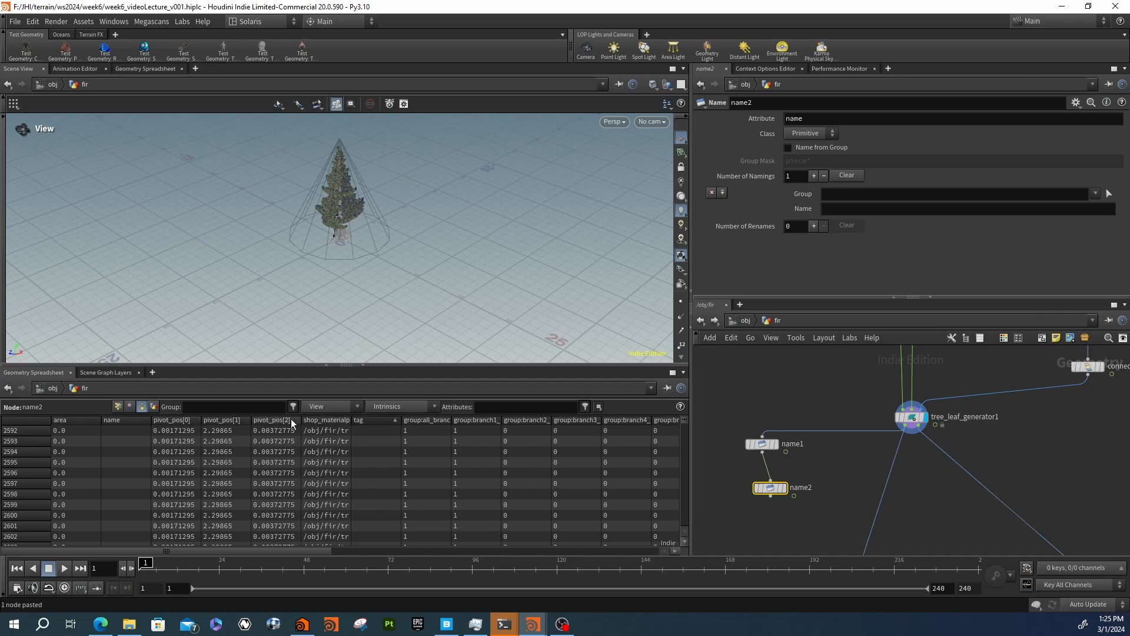
Display the name1 node and set its Group Mask to *_gen
left_click(765, 444)
left_click_drag(766, 444, 770, 448)
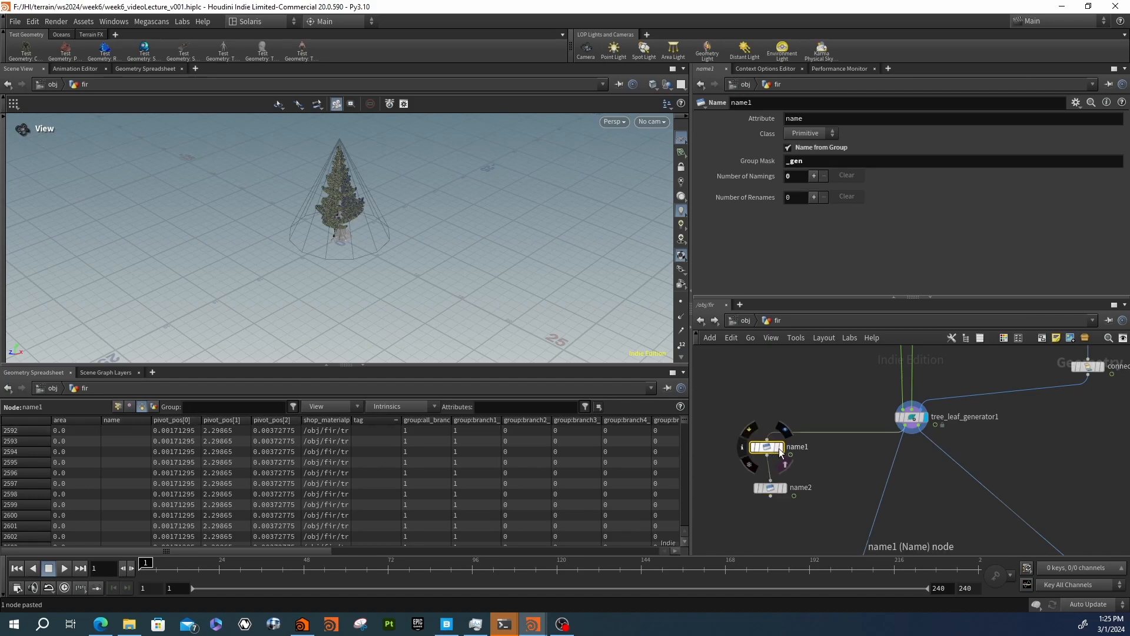
mouse_move(774, 453)
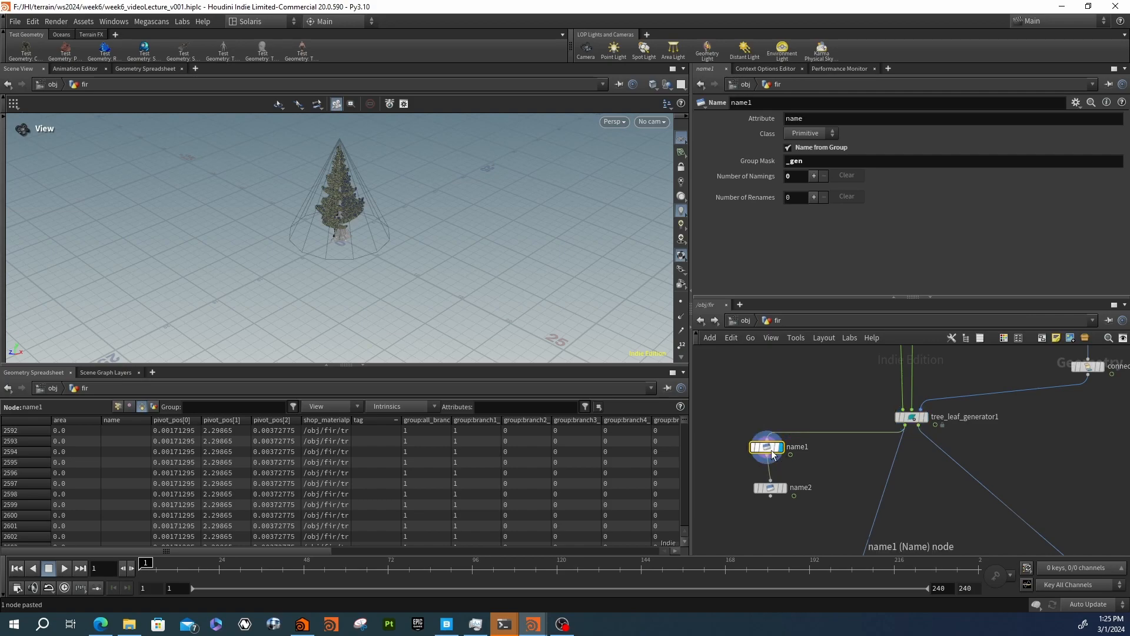
left_click(787, 161)
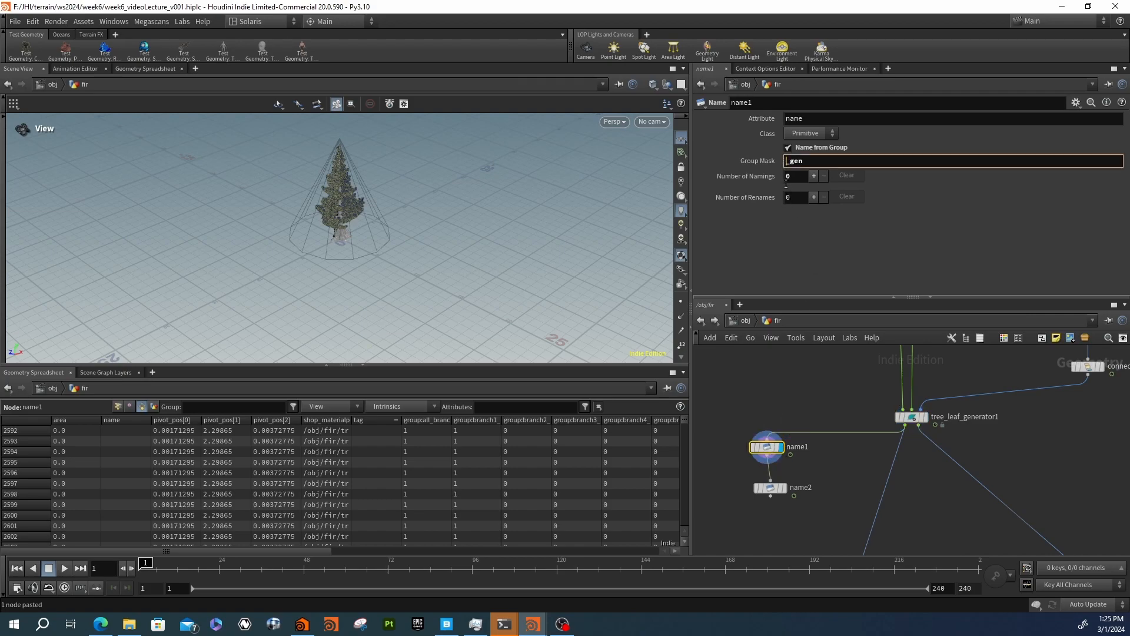
type("*")
key("Return")
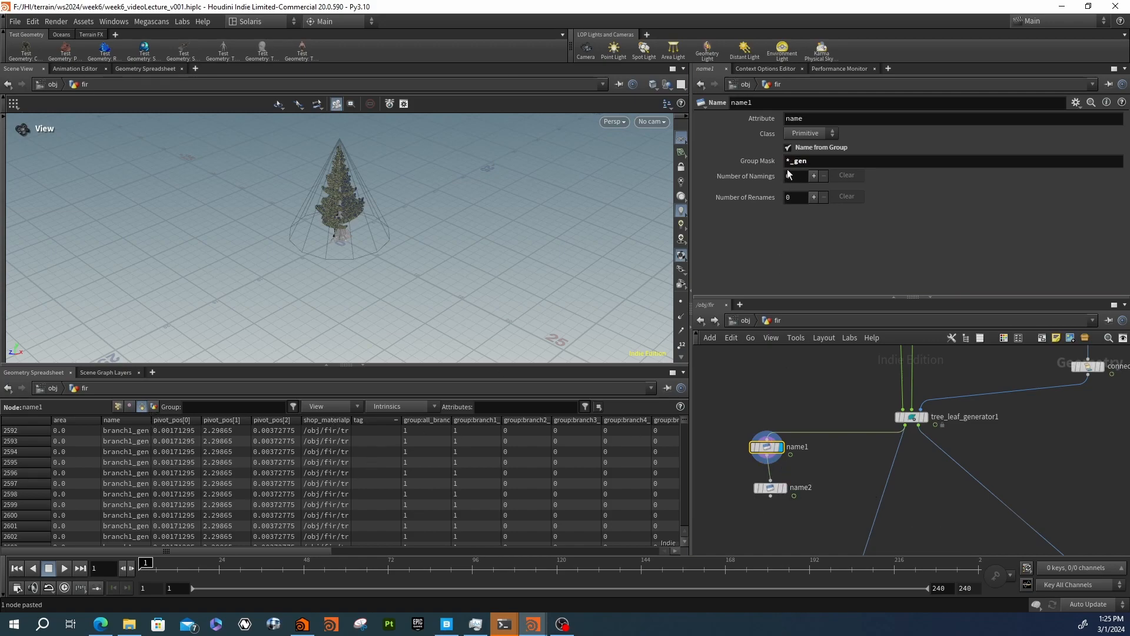
Set name2 aside, branch a Name from Groups node off name1, and display it
left_click(776, 488)
left_click_drag(775, 488, 732, 505)
key("Tab")
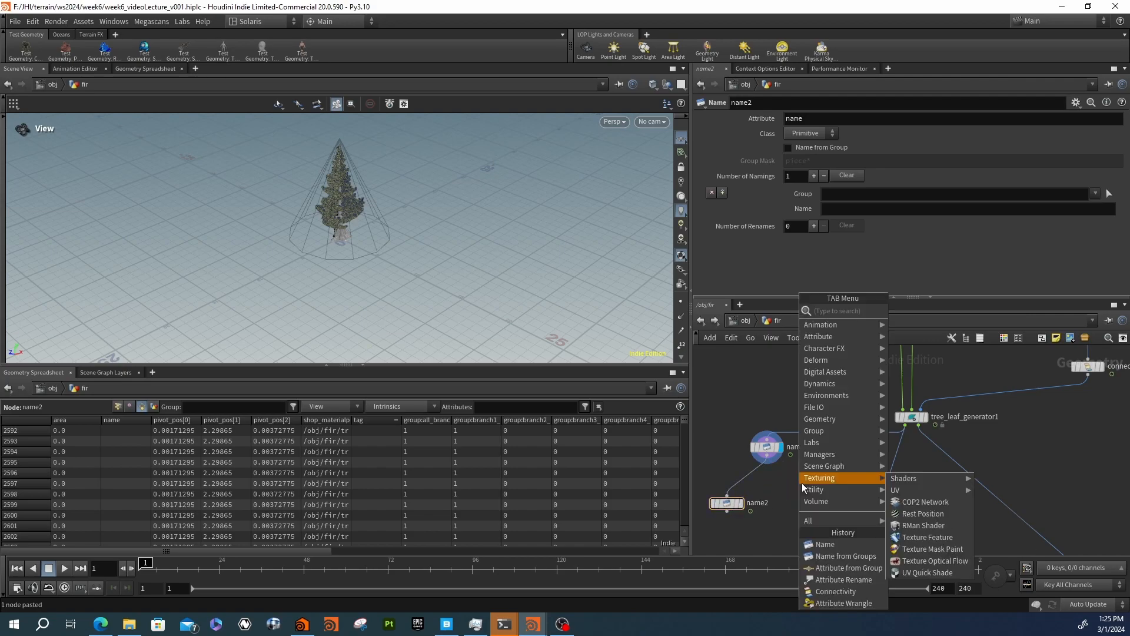
type("namef")
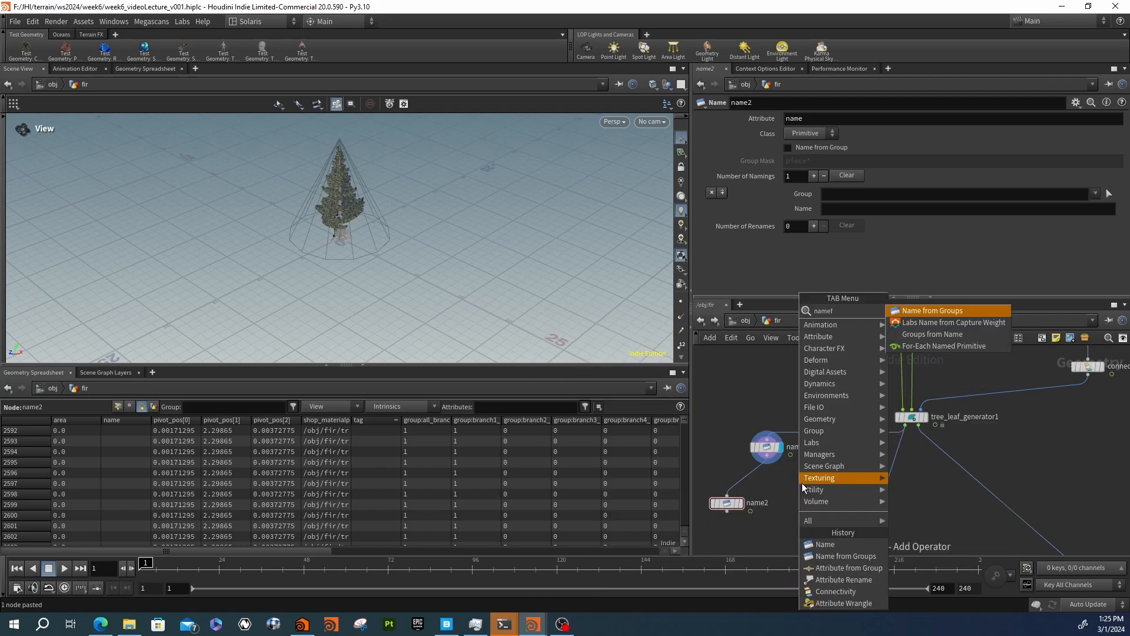
key("Return")
left_click(803, 486)
left_click_drag(802, 474, 769, 461)
left_click(767, 456)
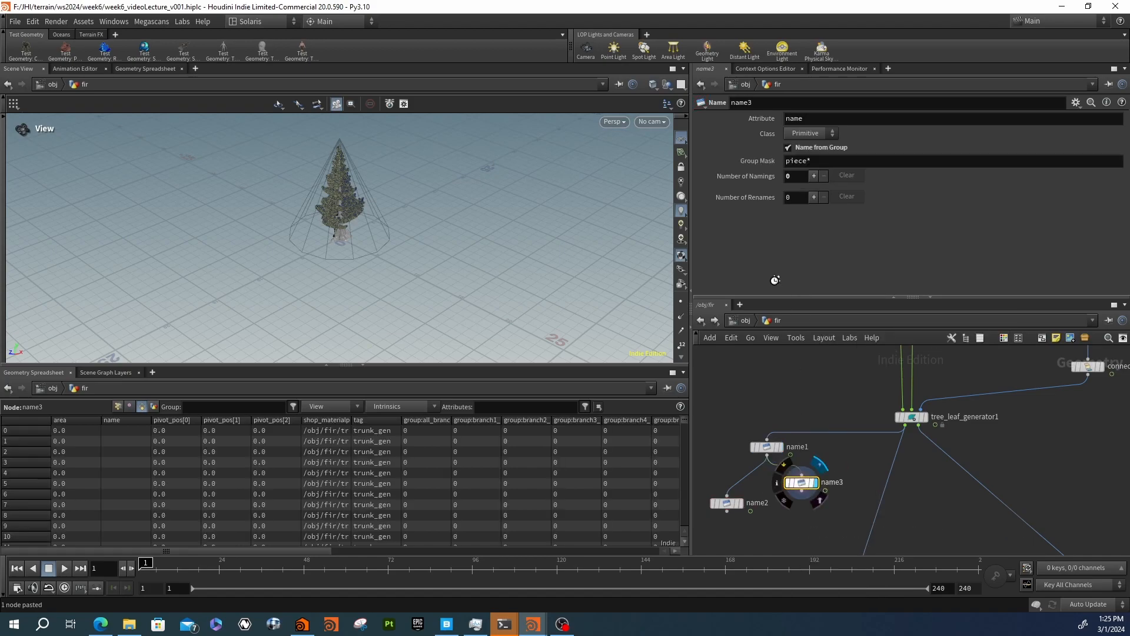
Try the Group Mask *trunk on name3, check its primitive data, and delete the node
left_click(819, 165)
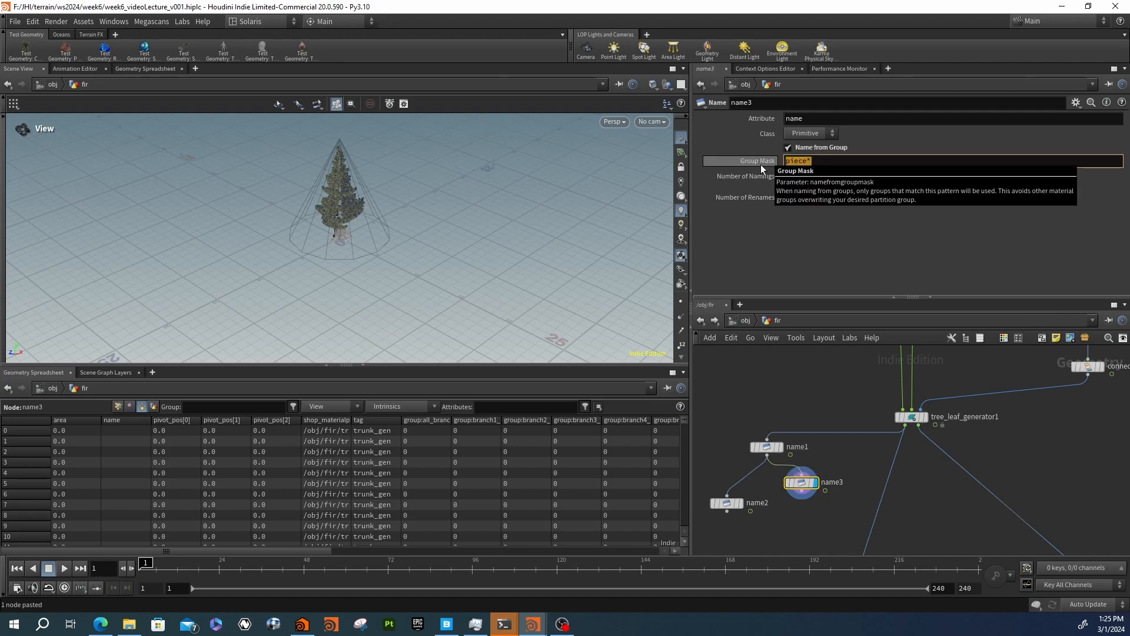
type("*trunk")
key("Return")
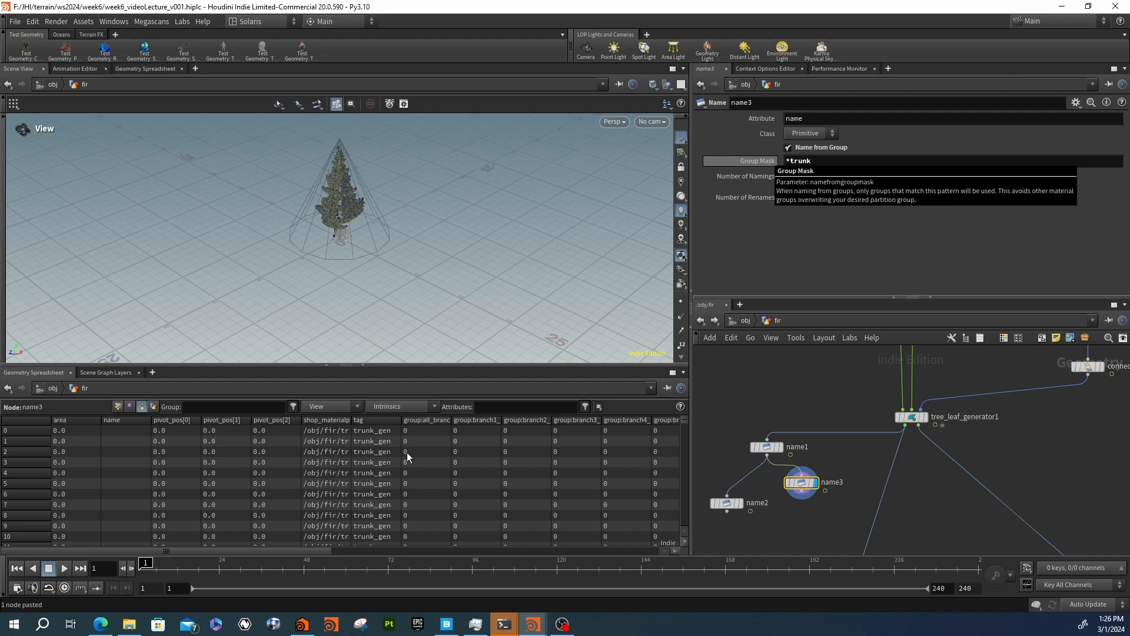
left_click_drag(312, 553, 253, 546)
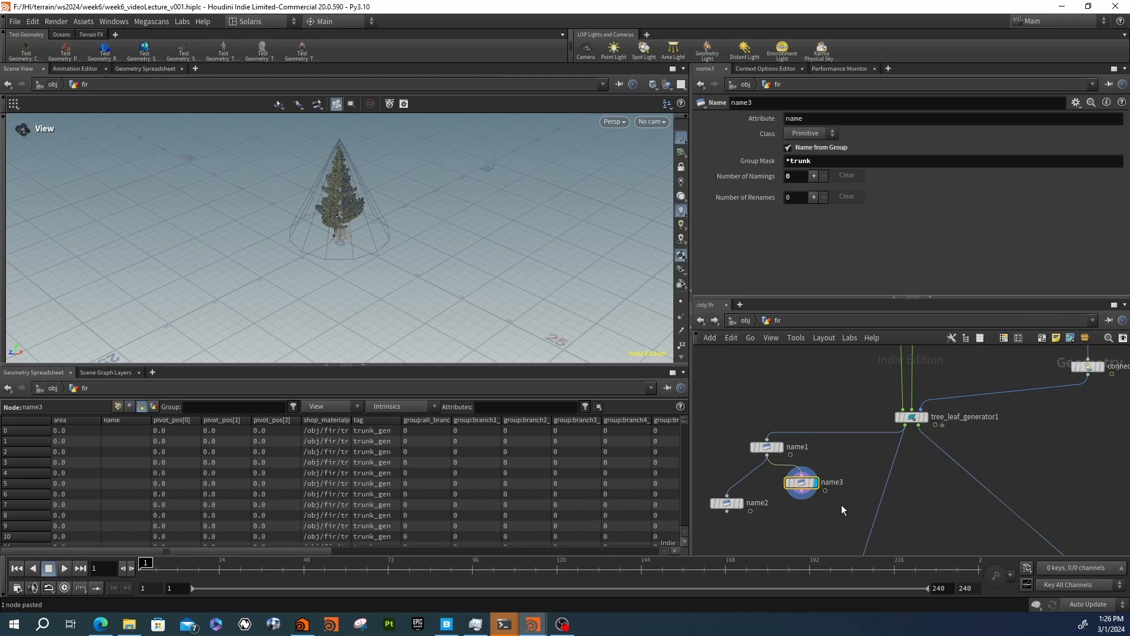
key("Delete")
Place name2 under name1, display it, and set its naming Group and Name both to trunk
left_click_drag(732, 502, 788, 487)
left_click(787, 486)
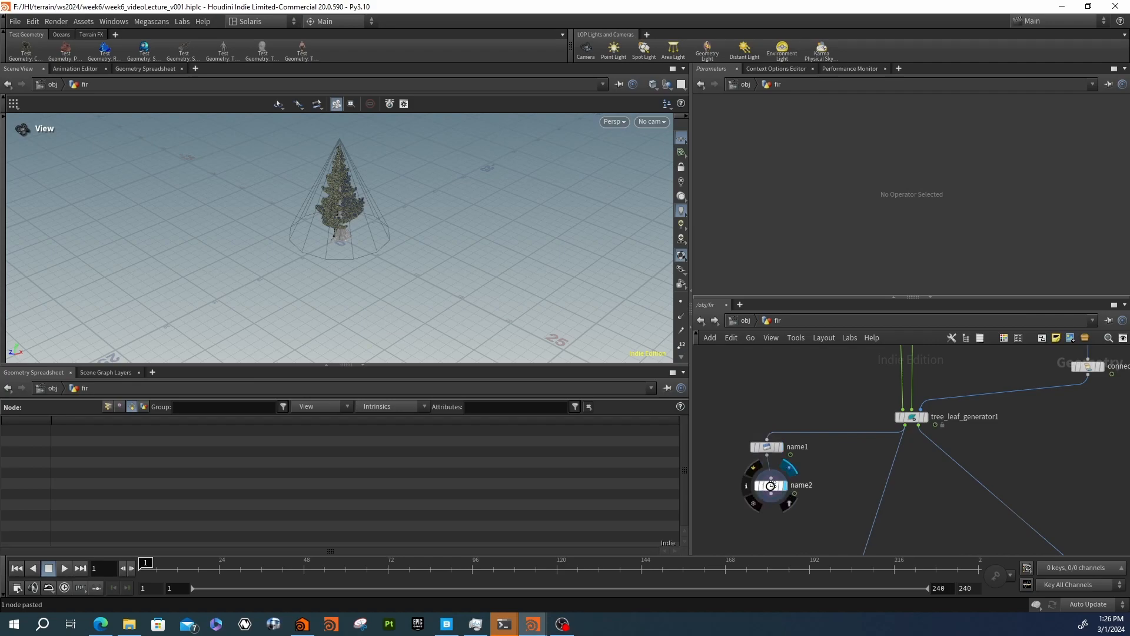
left_click(772, 486)
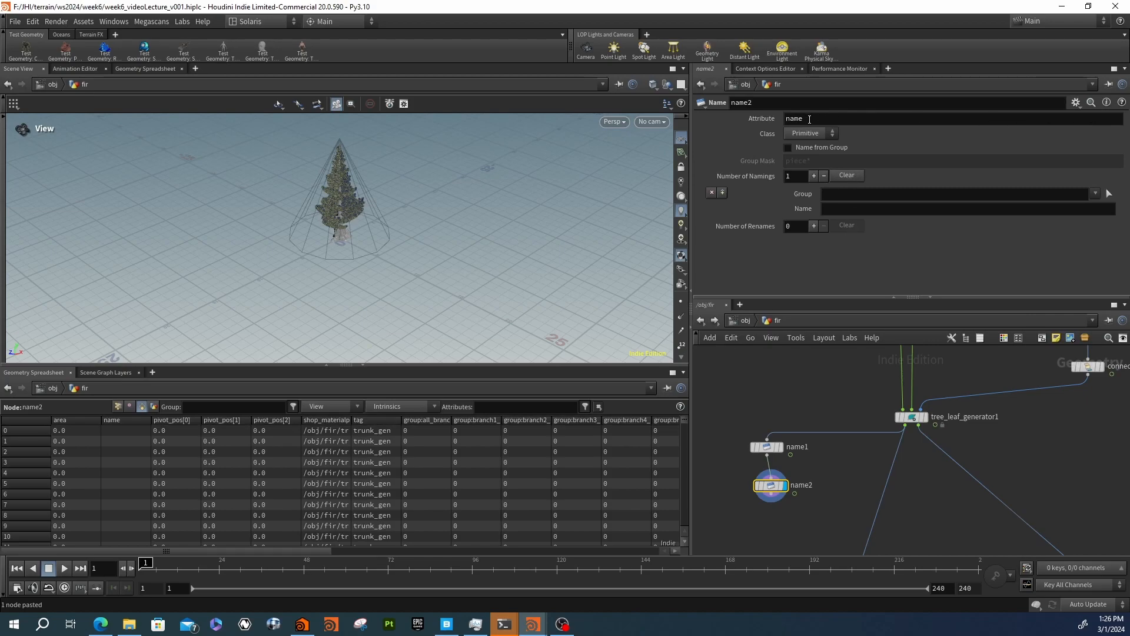
left_click(1095, 193)
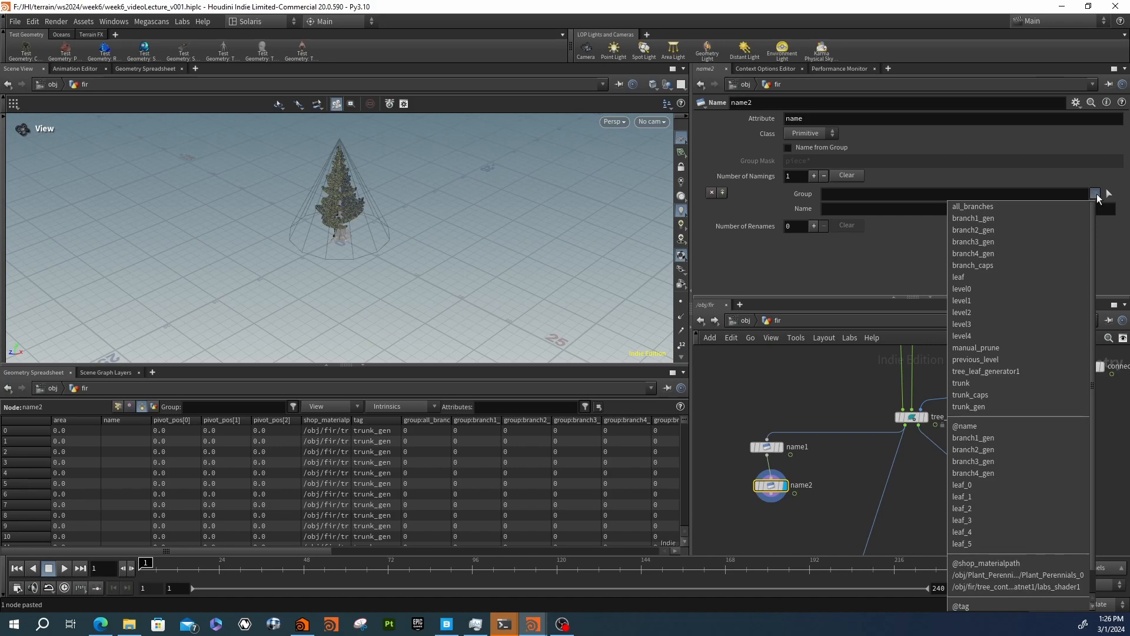
left_click(966, 382)
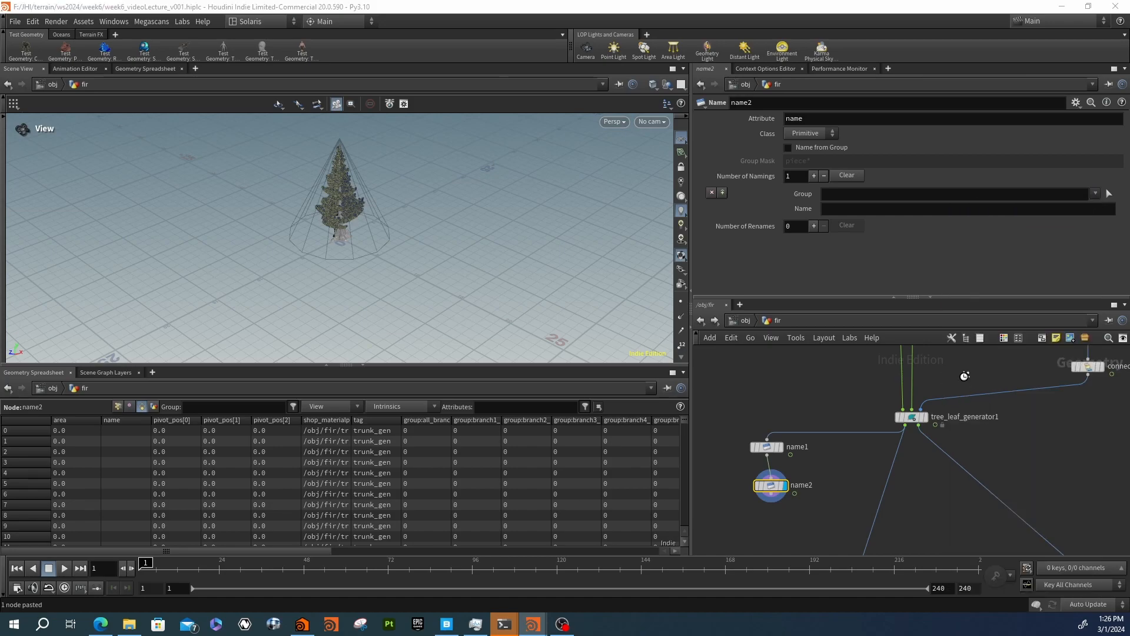
left_click(839, 210)
type("trunk")
key("Return")
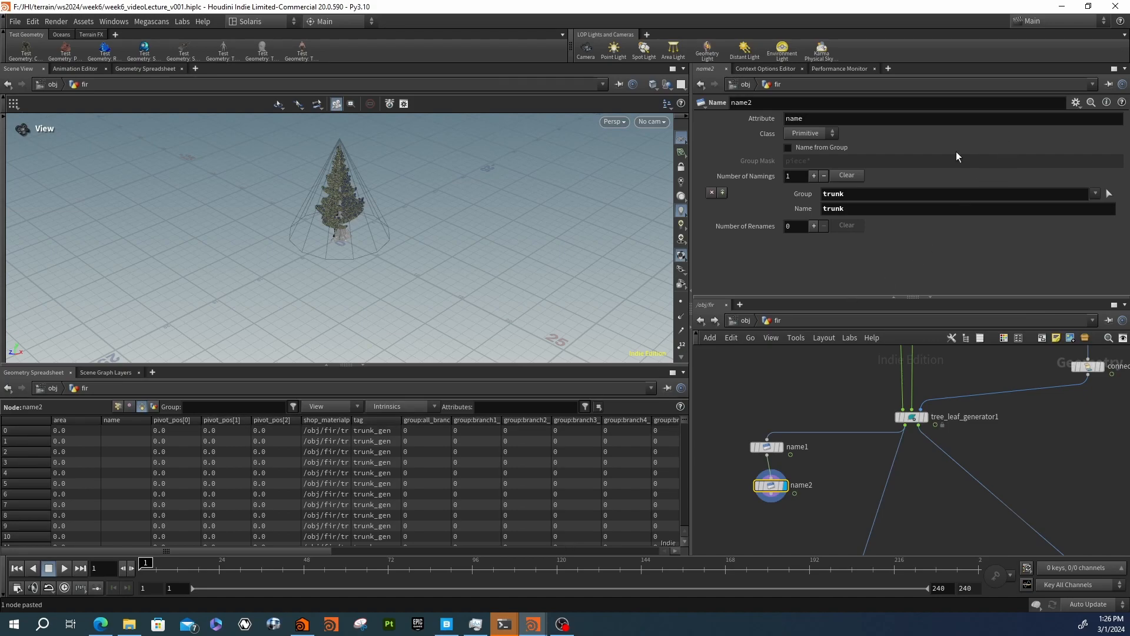
Add trunk_gen to the trunk entry in name2's naming Group and check the primitive data
left_click(1095, 193)
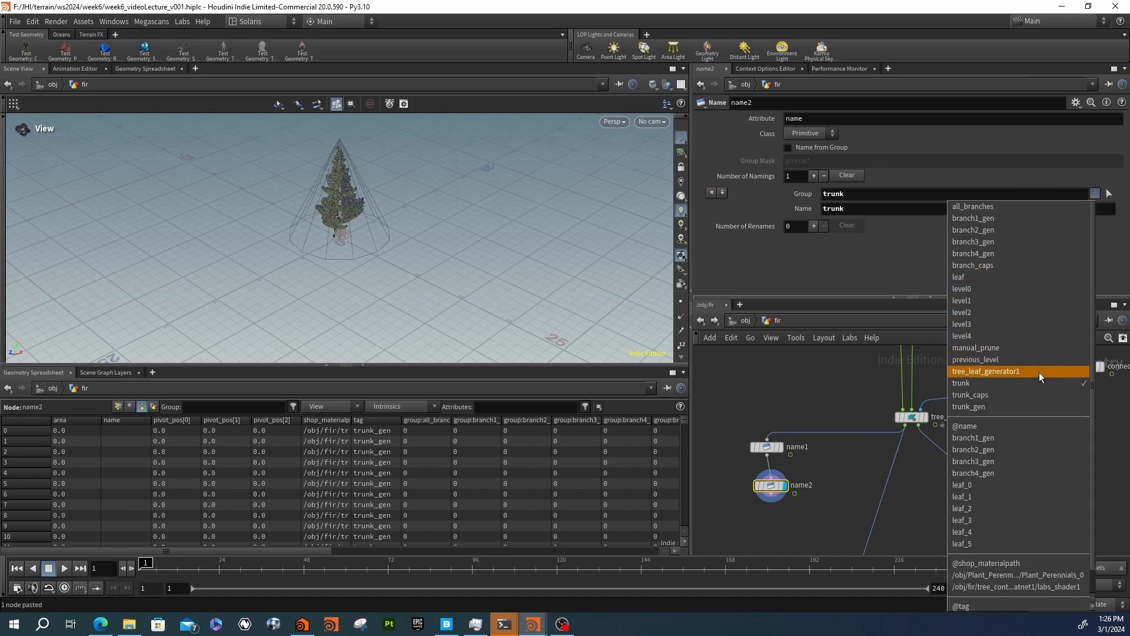
left_click(995, 407)
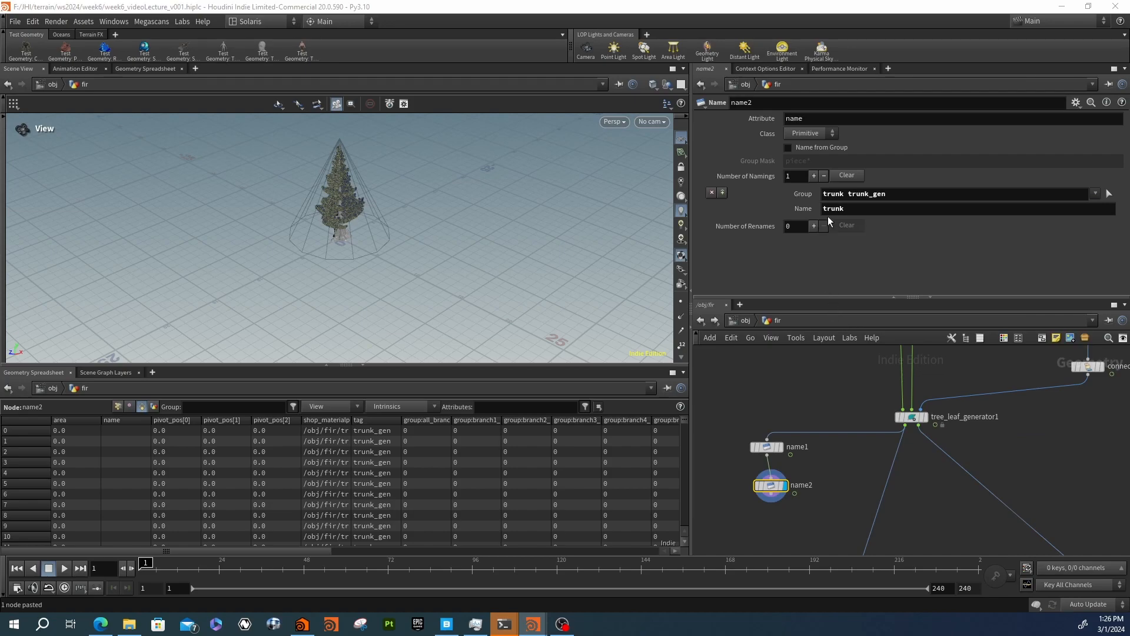
double_click(846, 193)
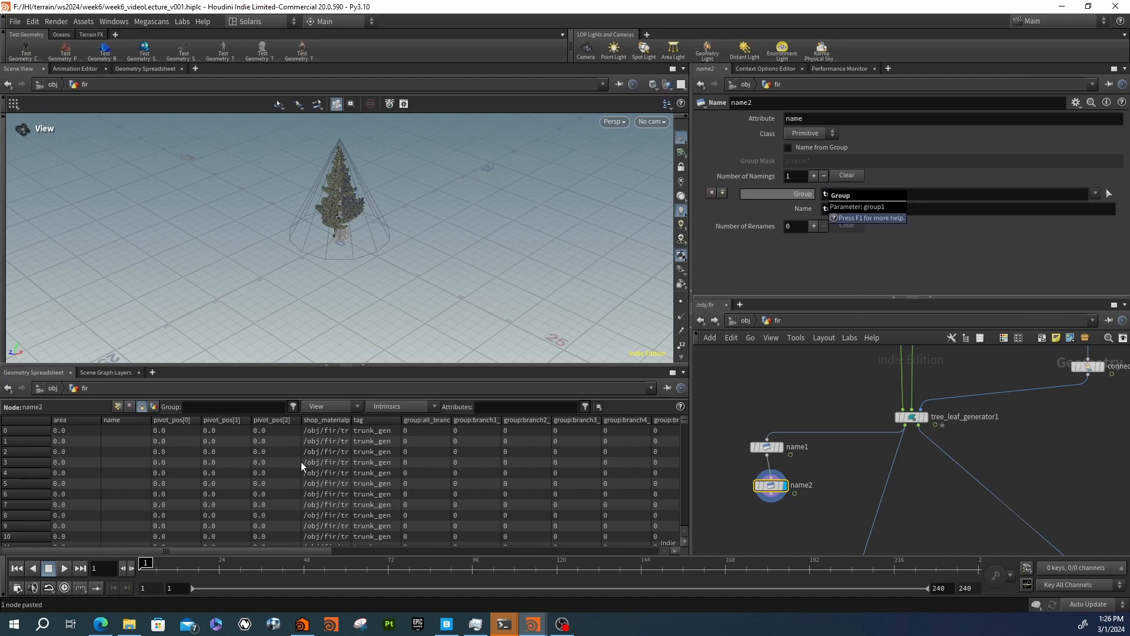
left_click_drag(326, 549, 452, 552)
Examine the trunk_caps and trunk_gen group columns in the trunk_gen node's mesh output, widening them to read the headings
middle_click_drag(825, 376, 802, 518)
scroll(802, 518, "down", 4)
scroll(839, 451, "up", 4)
left_click(819, 441)
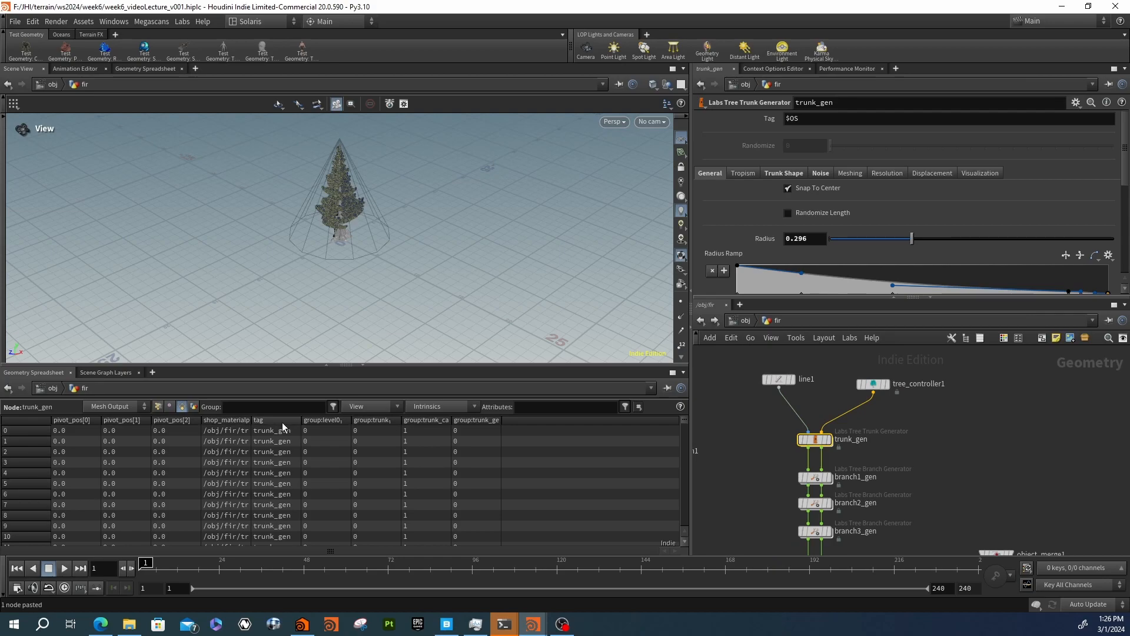
left_click_drag(503, 425, 596, 423)
left_click_drag(453, 421, 506, 421)
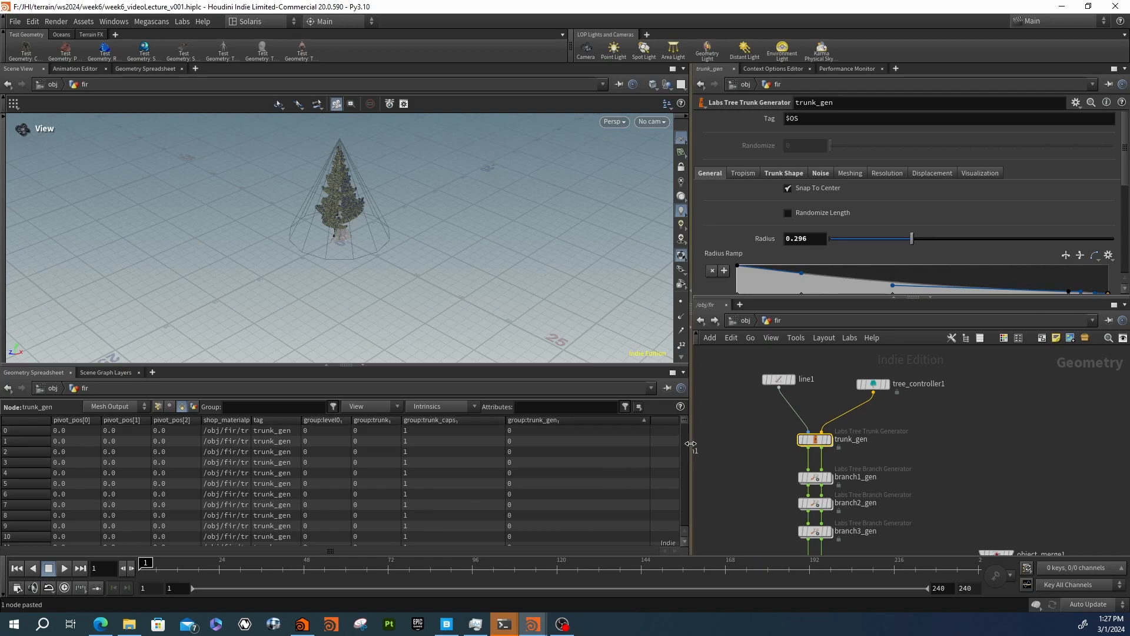
left_click_drag(684, 421, 672, 397)
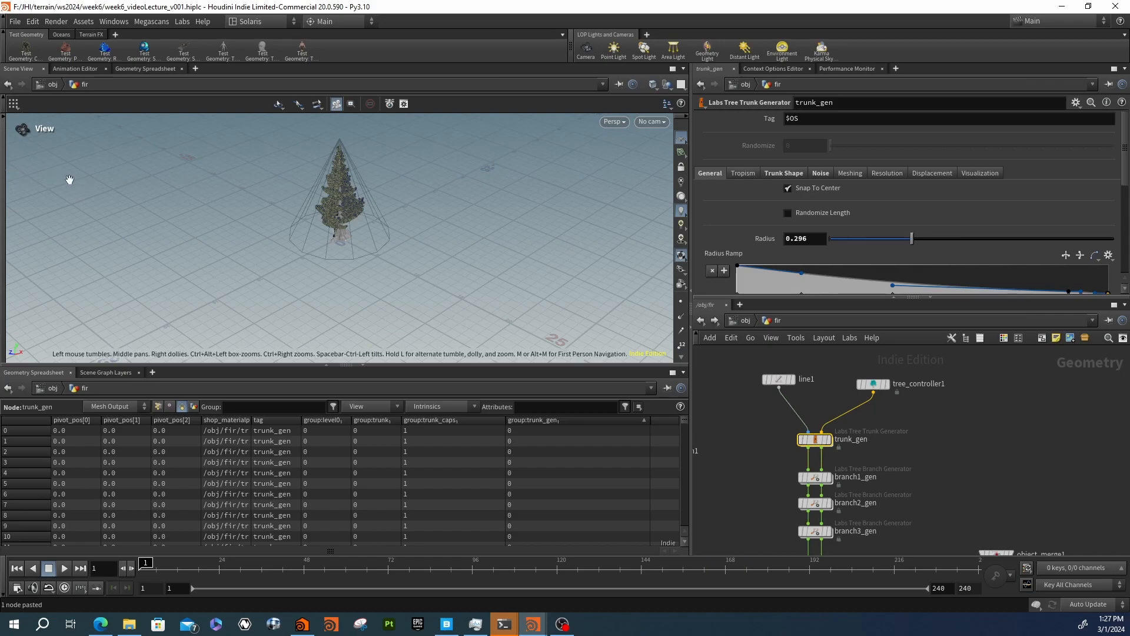
Display the trunk_gen node and list its geometry groups in the viewport for selection
left_click(828, 440)
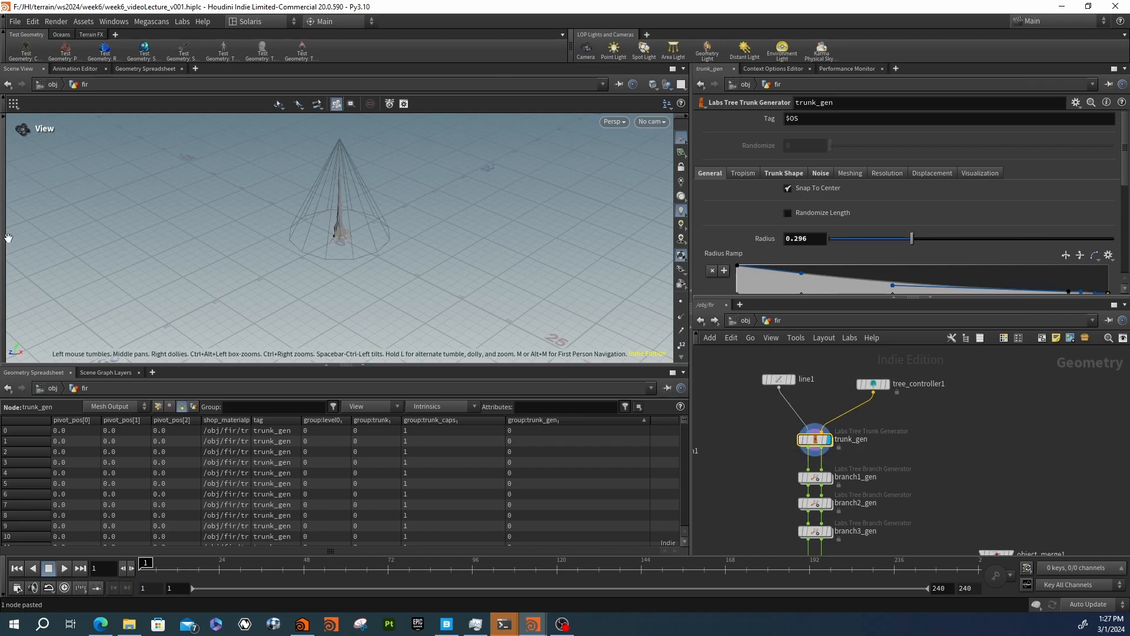
left_click(9, 189)
left_click(400, 104)
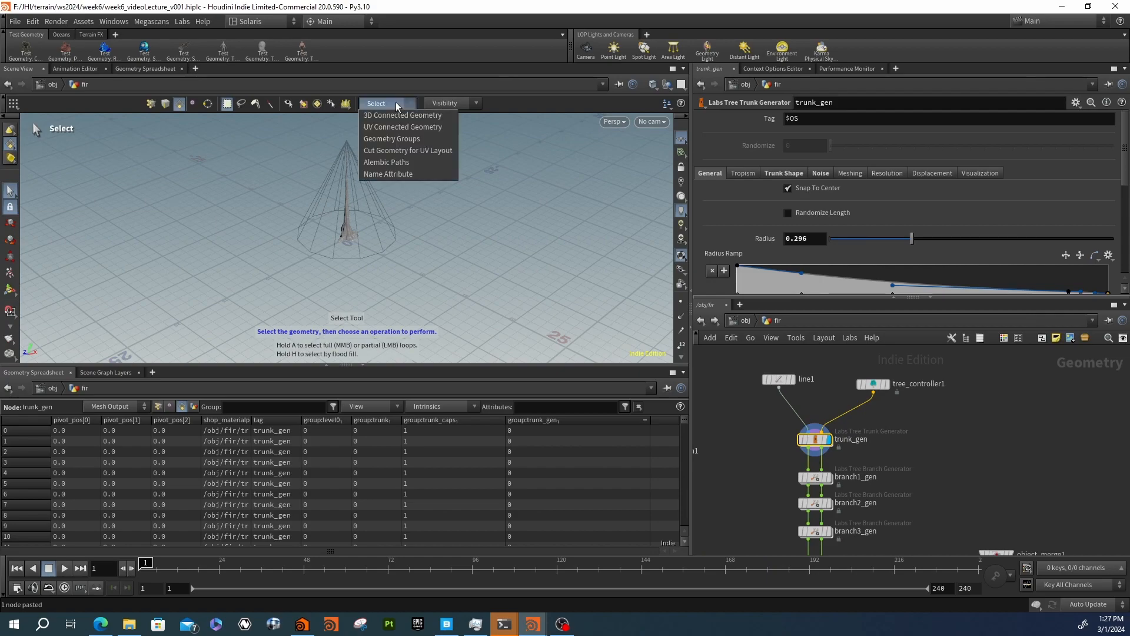
left_click(379, 139)
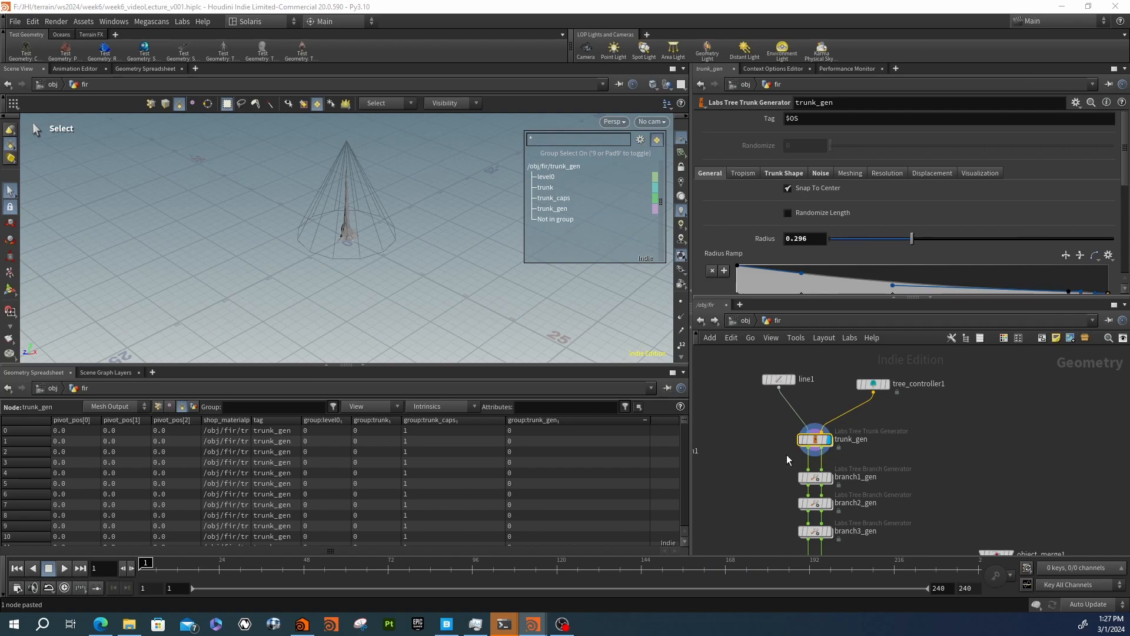
Insert a Group node on the mesh connection between trunk_gen and branch1_gen
scroll(789, 460, "up", 3)
middle_click_drag(800, 471, 888, 472)
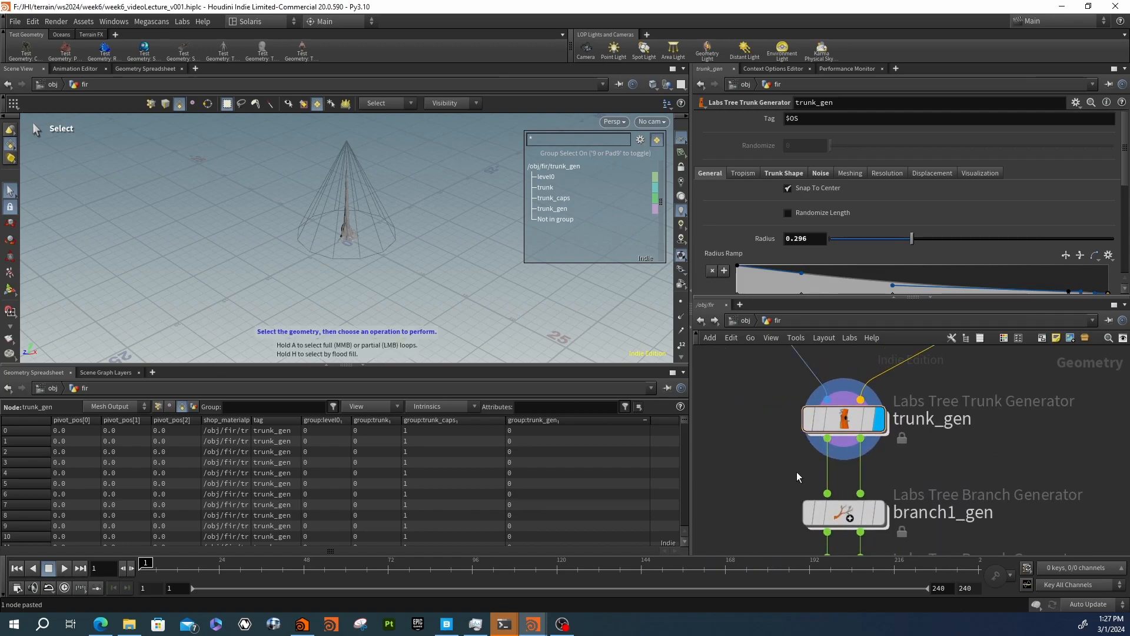
key("Tab")
type("grup")
key("Return")
left_click(815, 474)
left_click_drag(816, 478, 829, 472)
Copy the trunk_gen node's Tag parameter and paste it as a relative reference into group1's Group Name
left_click(845, 421)
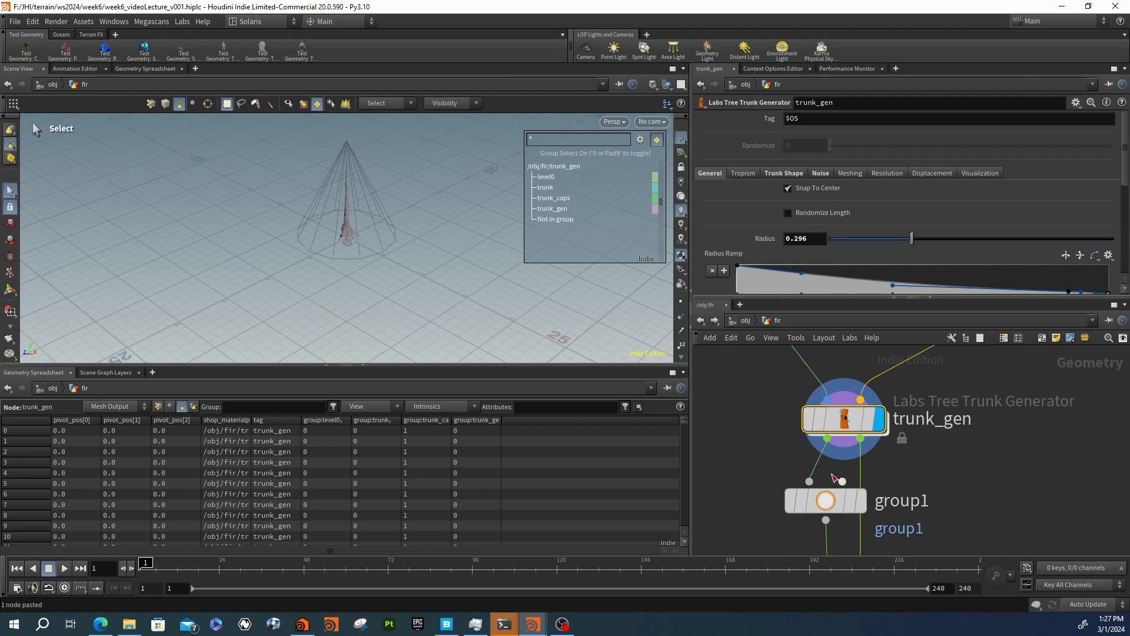
left_click(768, 122)
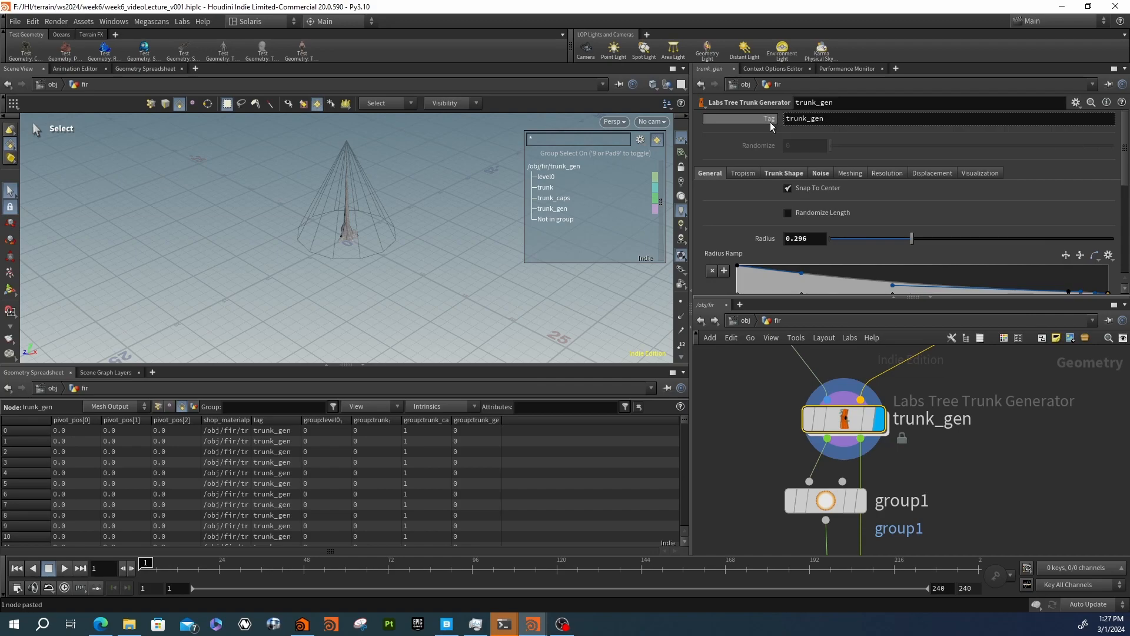
right_click(771, 124)
left_click(784, 207)
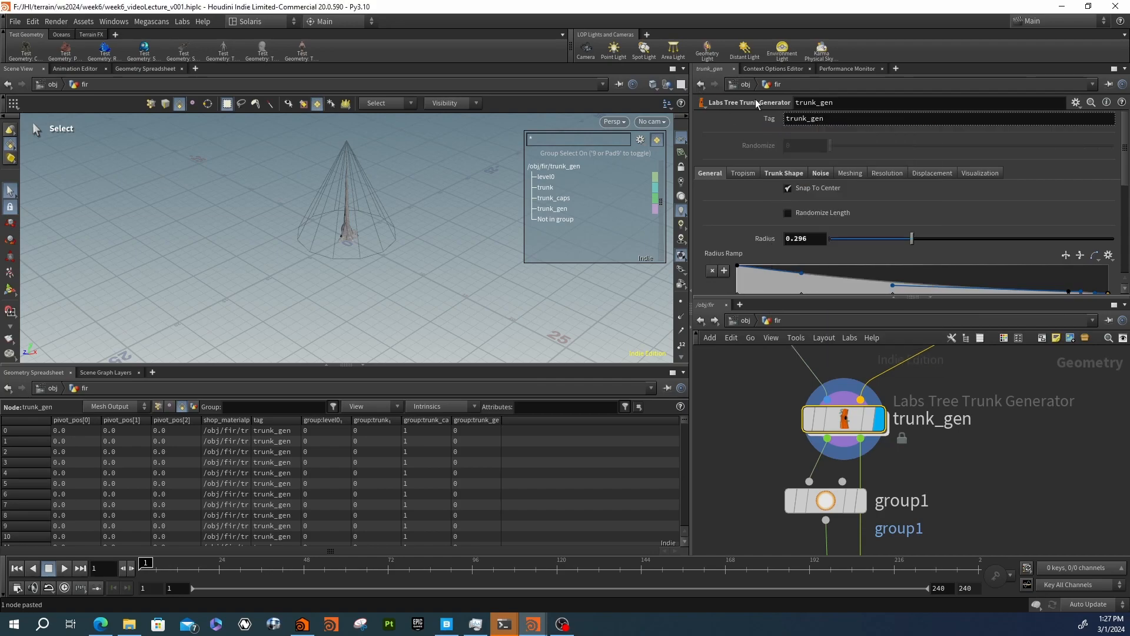
left_click(826, 501)
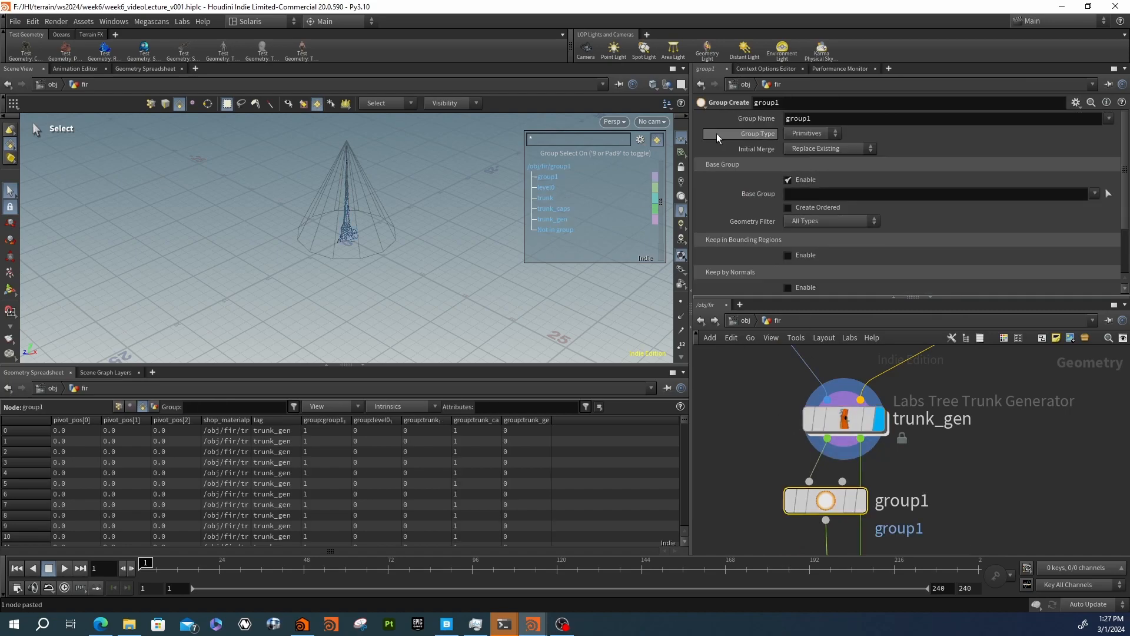
right_click(753, 119)
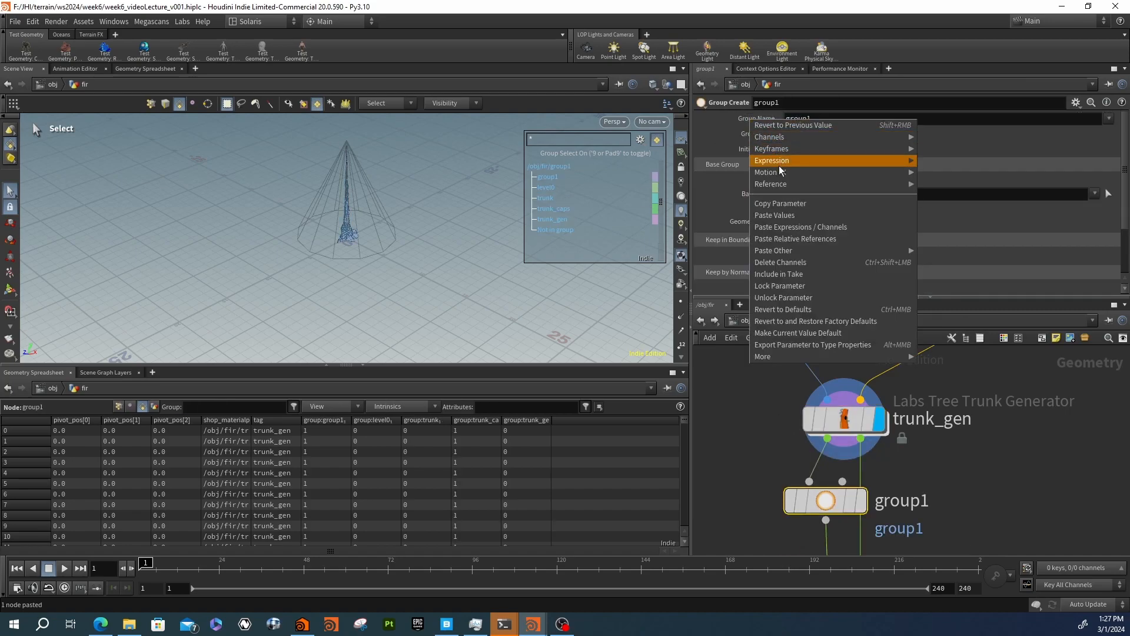
left_click(789, 239)
left_click(758, 123)
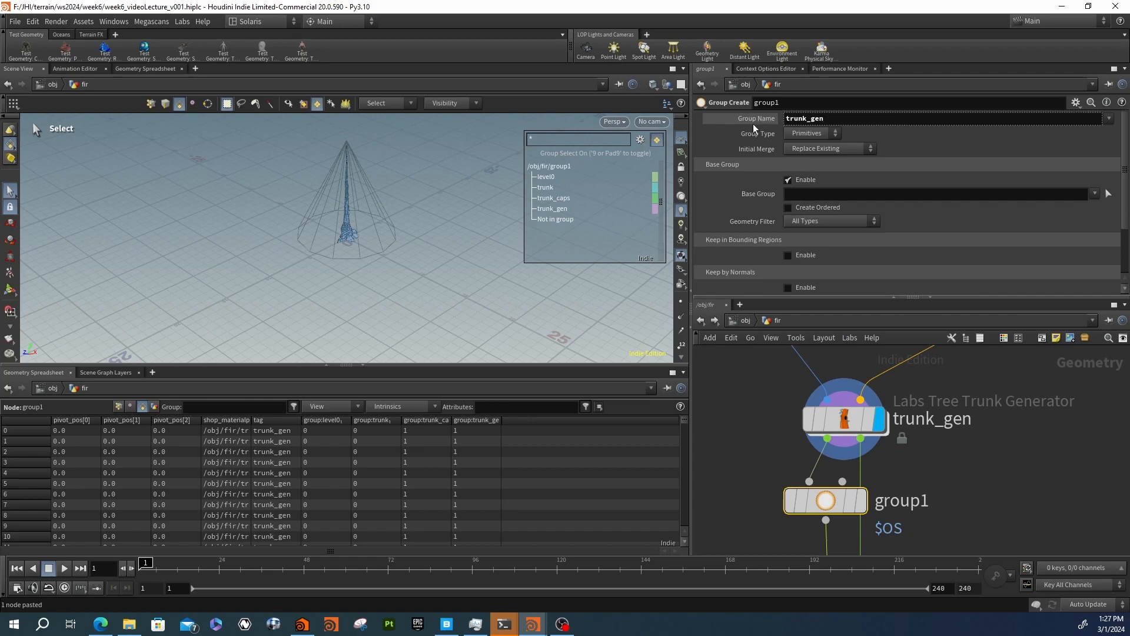
Select the trunk_gen group in the viewport group list to check which primitives group1 includes
middle_click_drag(955, 517, 953, 456)
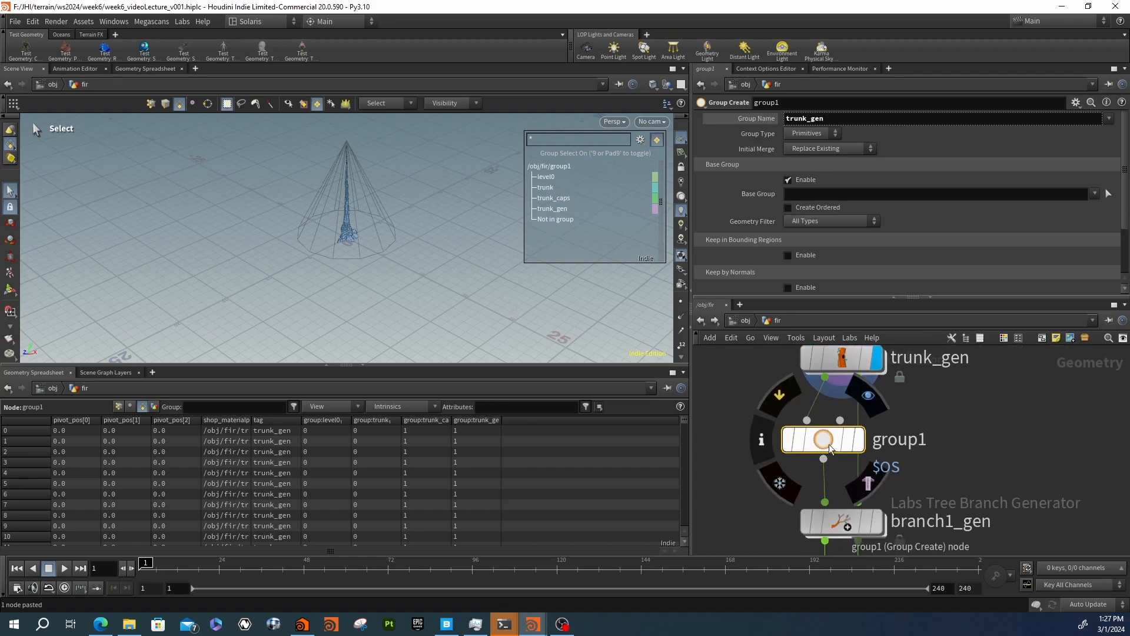
left_click(549, 211)
scroll(795, 406, "down", 6)
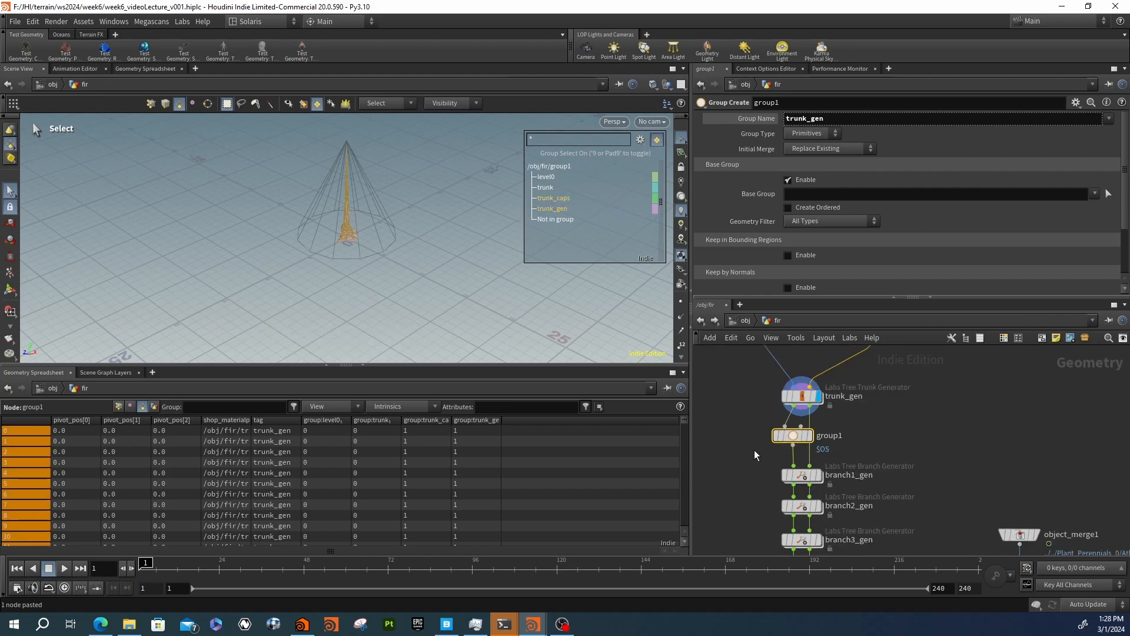
Display the name1 node and look through its geometry groups in the viewport list for trunk_gen
scroll(810, 422, "up", 8)
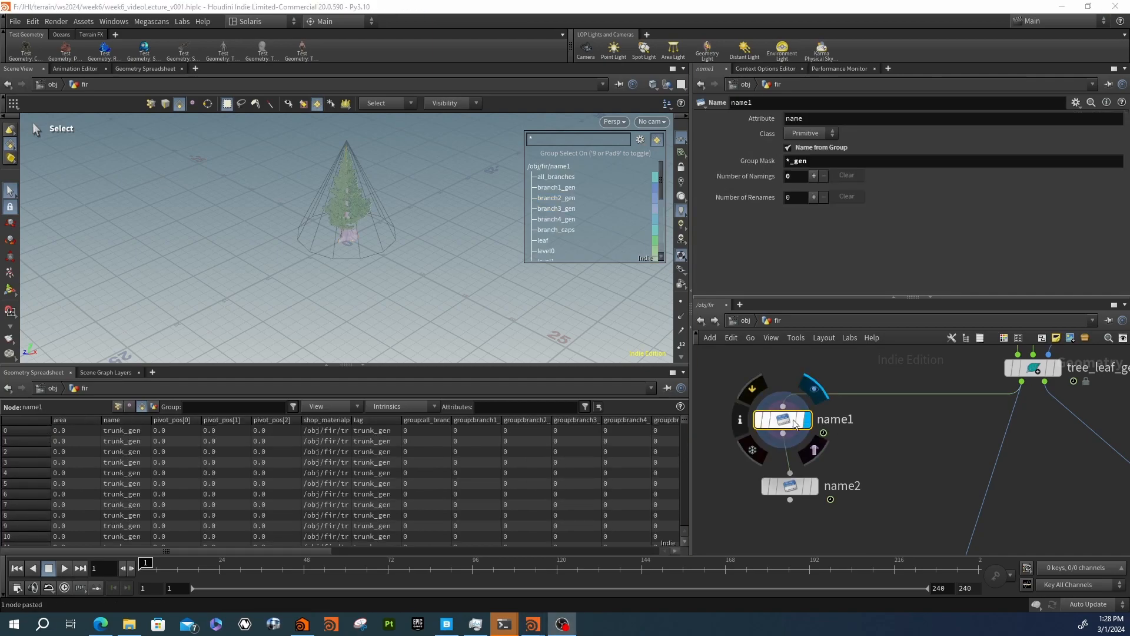
scroll(558, 192, "down", 5)
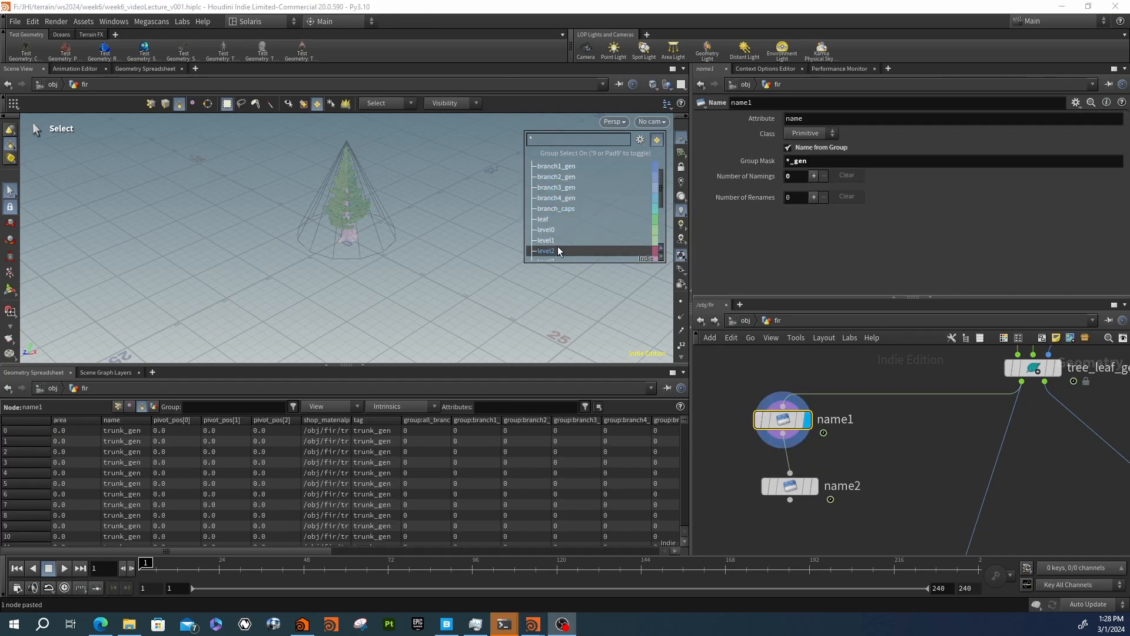
scroll(558, 245, "down", 5)
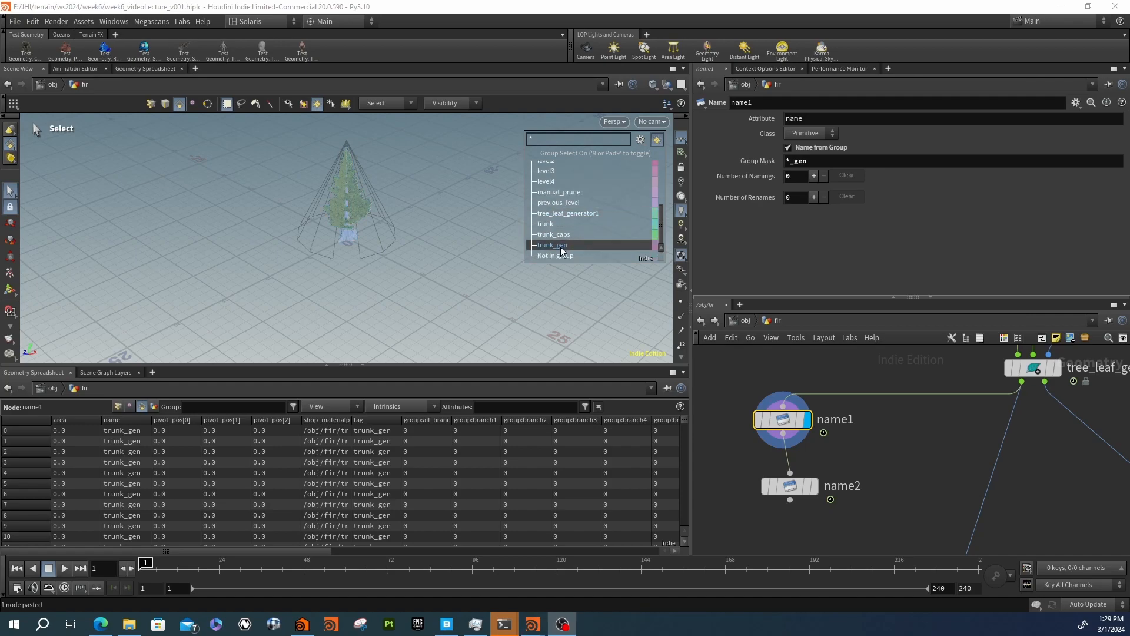
scroll(560, 222, "up", 8)
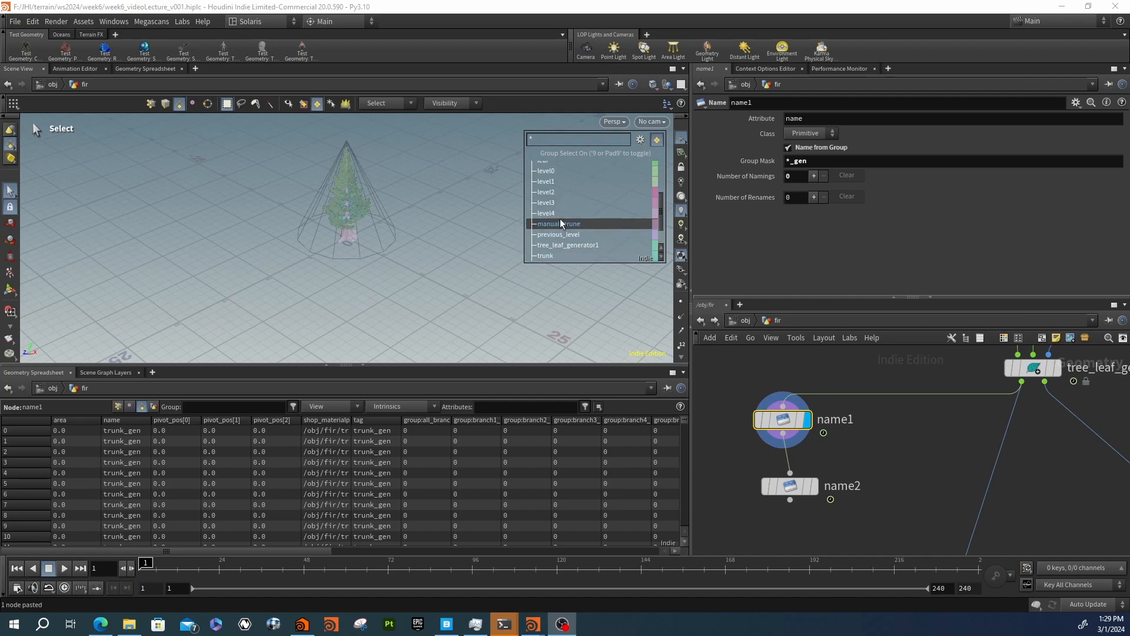
scroll(560, 223, "up", 3)
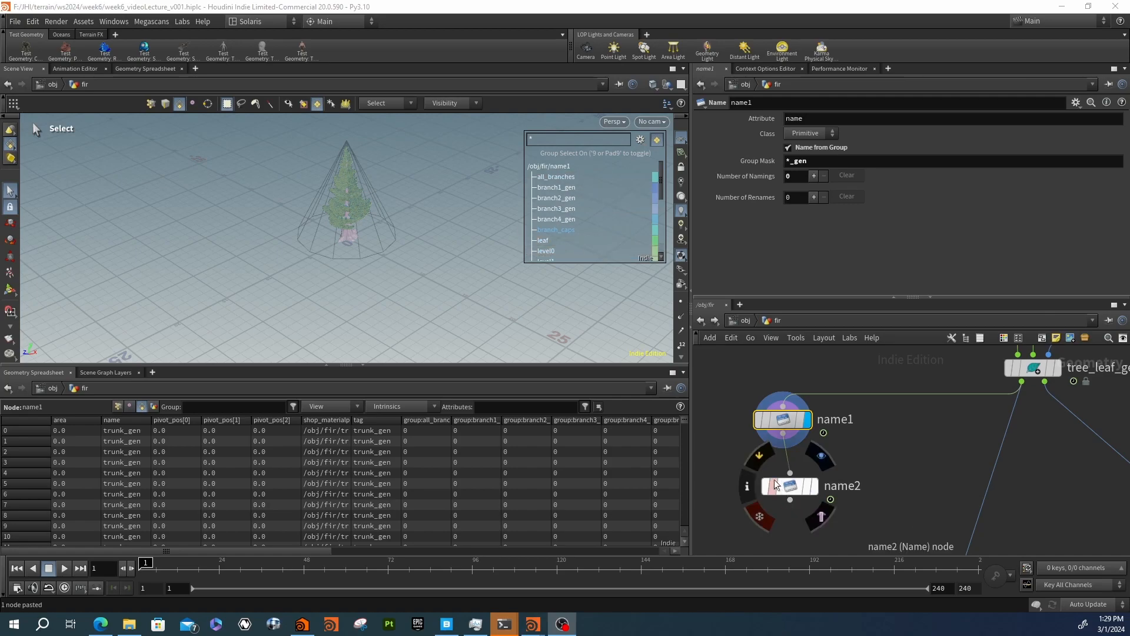
Align name2 below name1, switch the viewport selection list to Name Attribute and review name1's branch, leaf and trunk names
left_click_drag(792, 489, 785, 493)
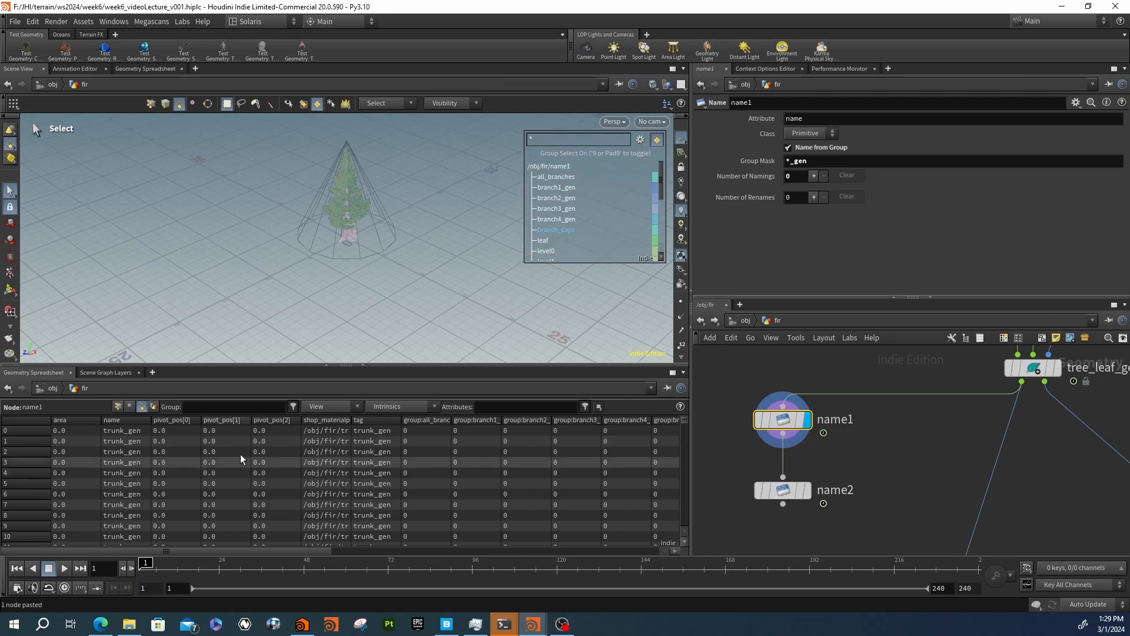
left_click(382, 105)
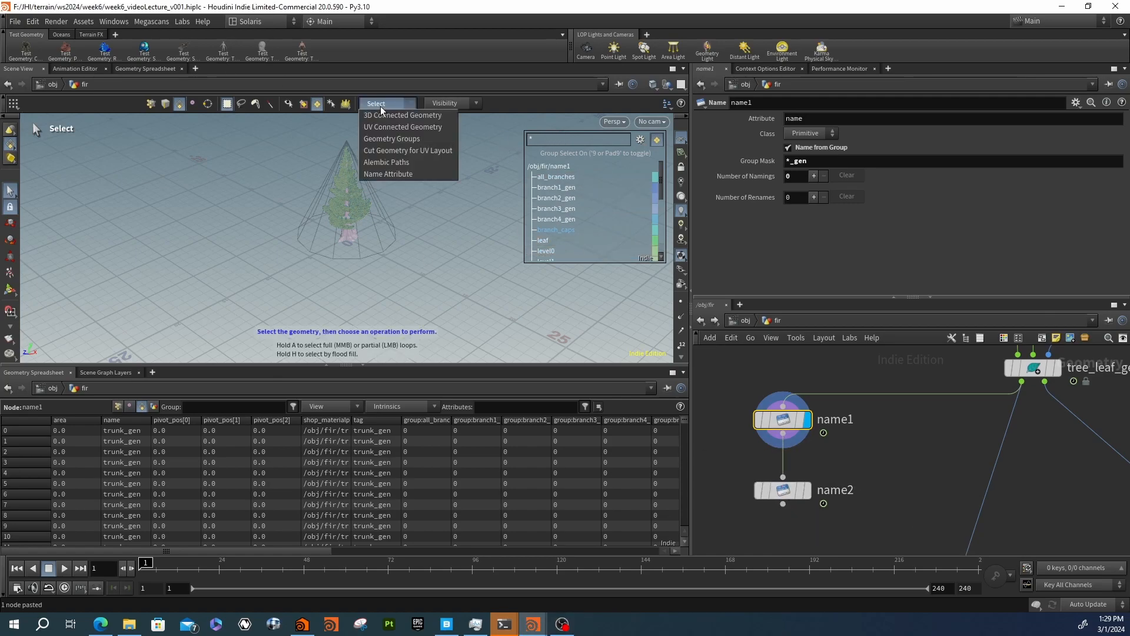
left_click(378, 174)
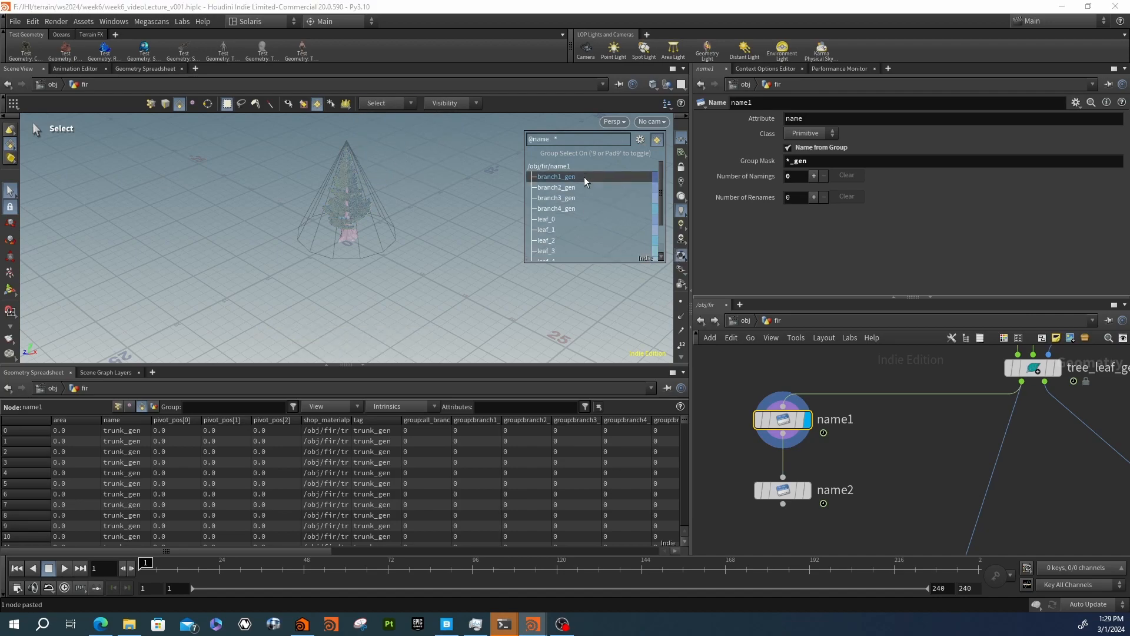
scroll(556, 239, "down", 2)
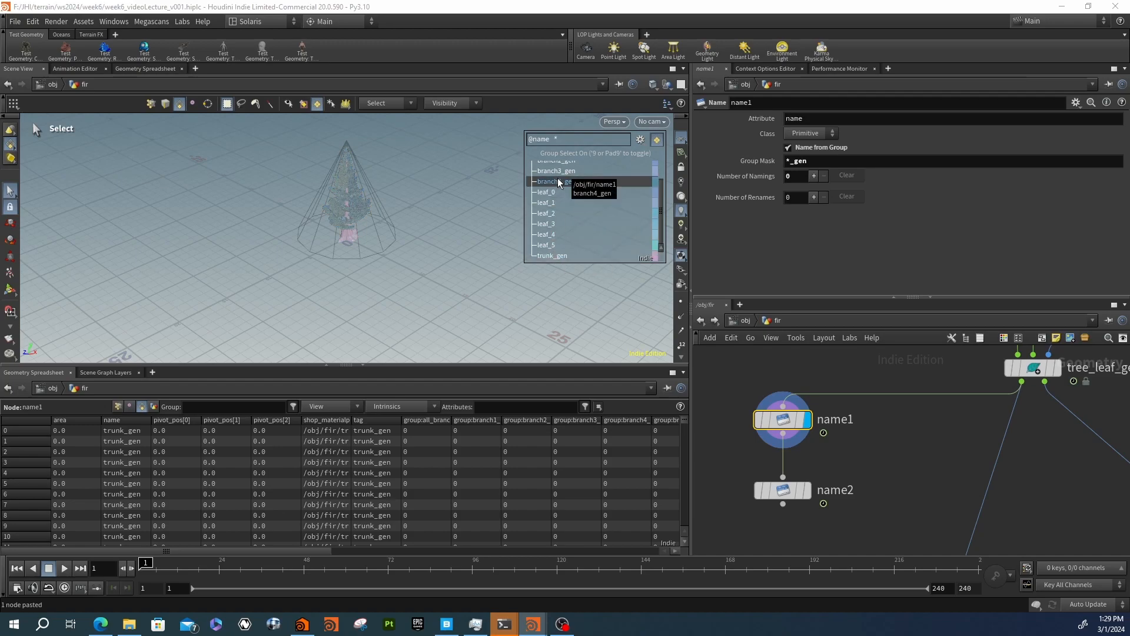
scroll(560, 177, "up", 2)
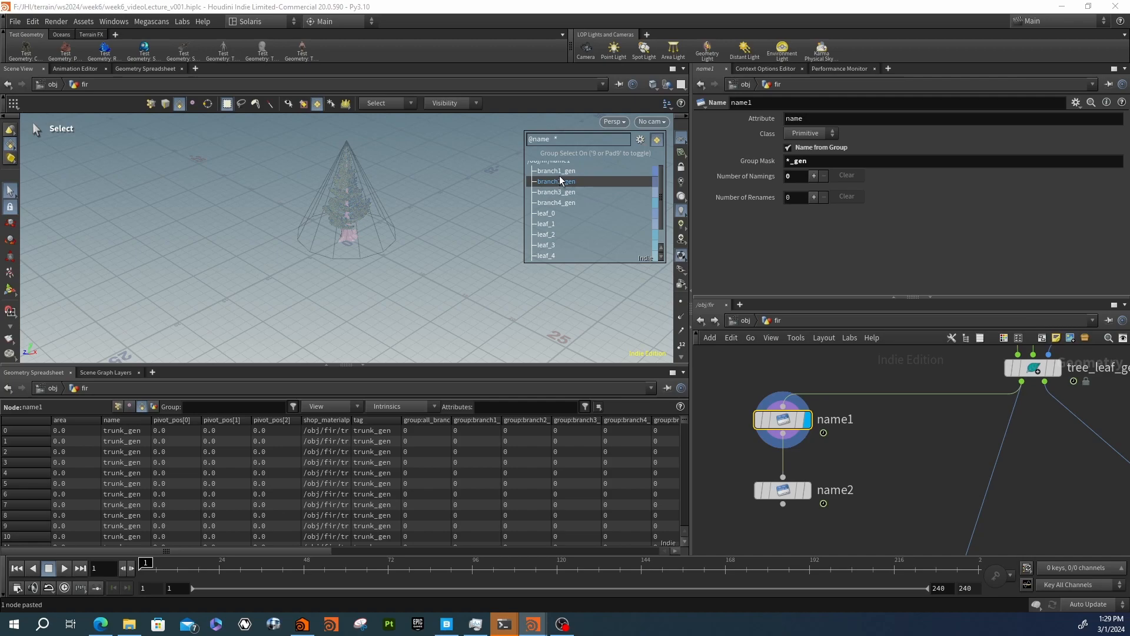
scroll(560, 180, "down", 2)
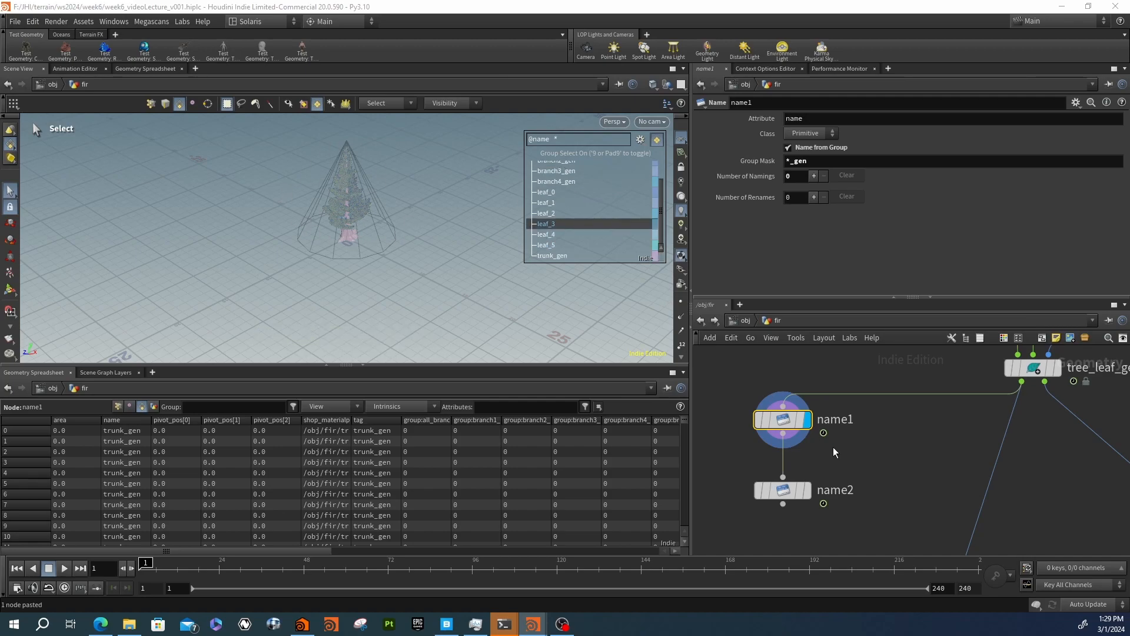
Rearrange the network so name1 feeds the MESH output directly, save the scene and delete the name2 node
scroll(834, 451, "down", 5)
left_click_drag(818, 439, 867, 517)
left_click_drag(800, 435, 736, 432)
left_click_drag(803, 404, 873, 491)
left_click_drag(796, 387, 738, 479)
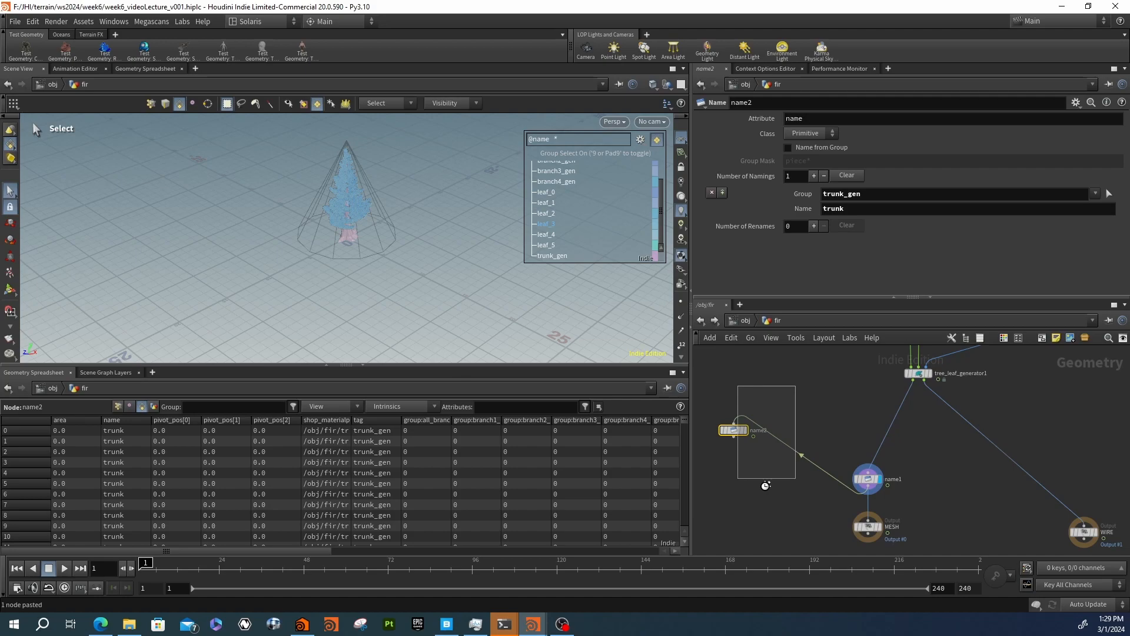
key("ctrl+s")
key("Delete")
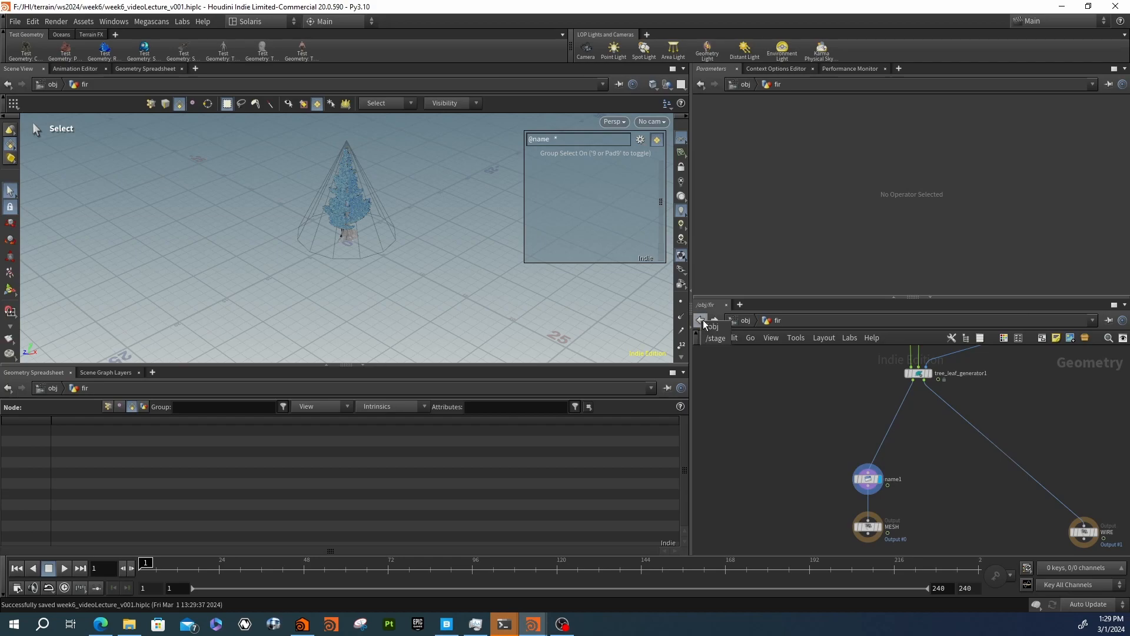
Return to the stage network and examine the mesh primitives under componentoutput1's render scope in the scene graph
left_click(704, 324)
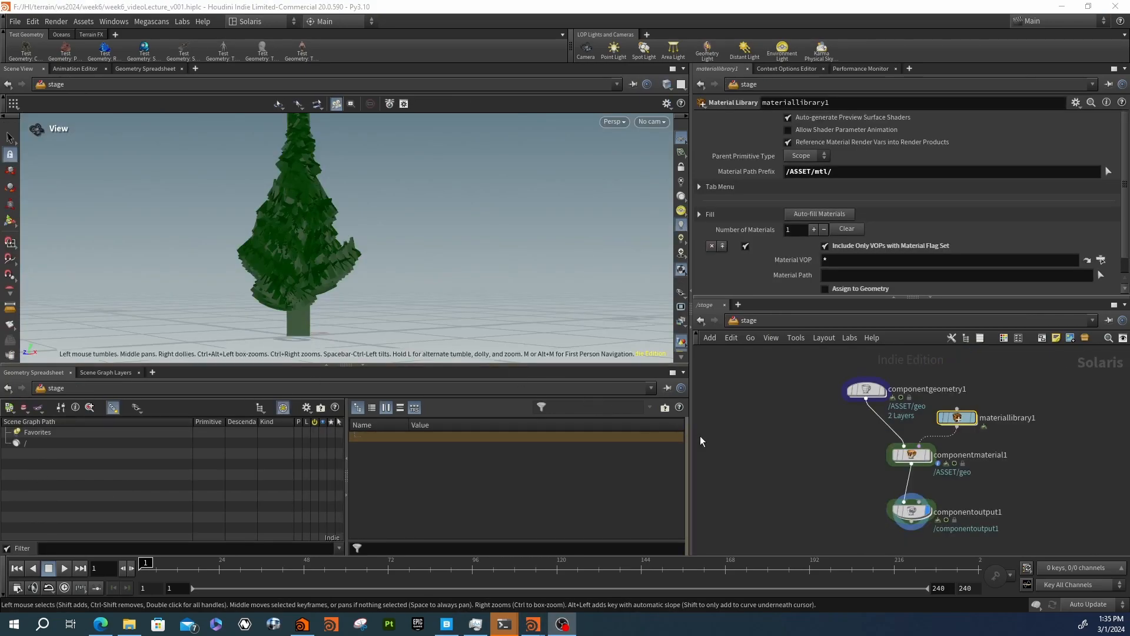
mouse_move(856, 393)
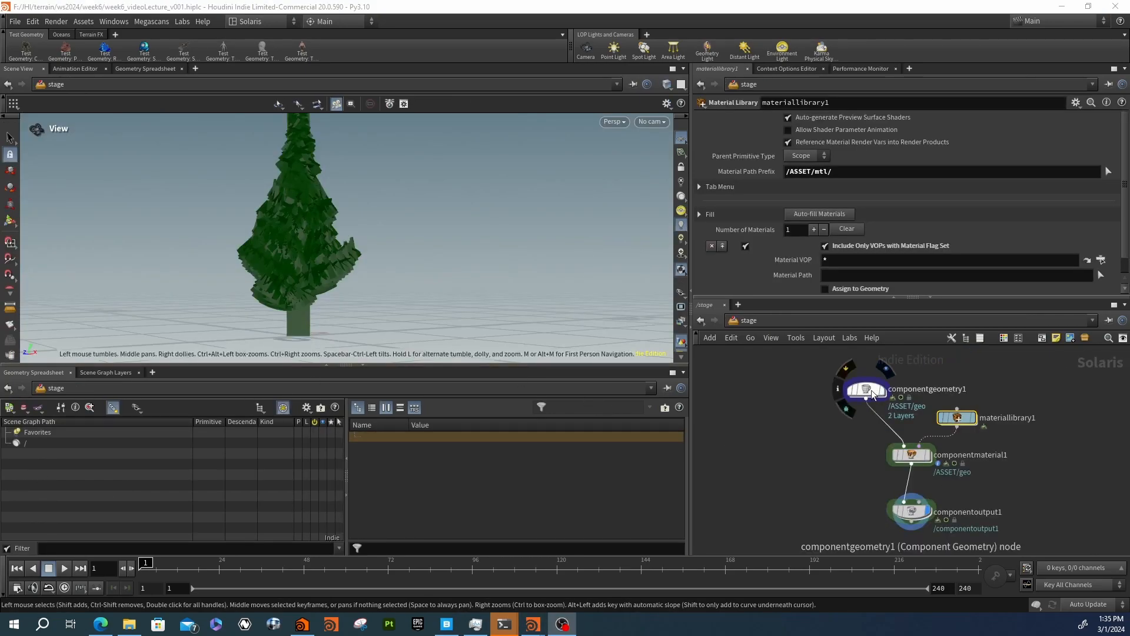
left_click(911, 510)
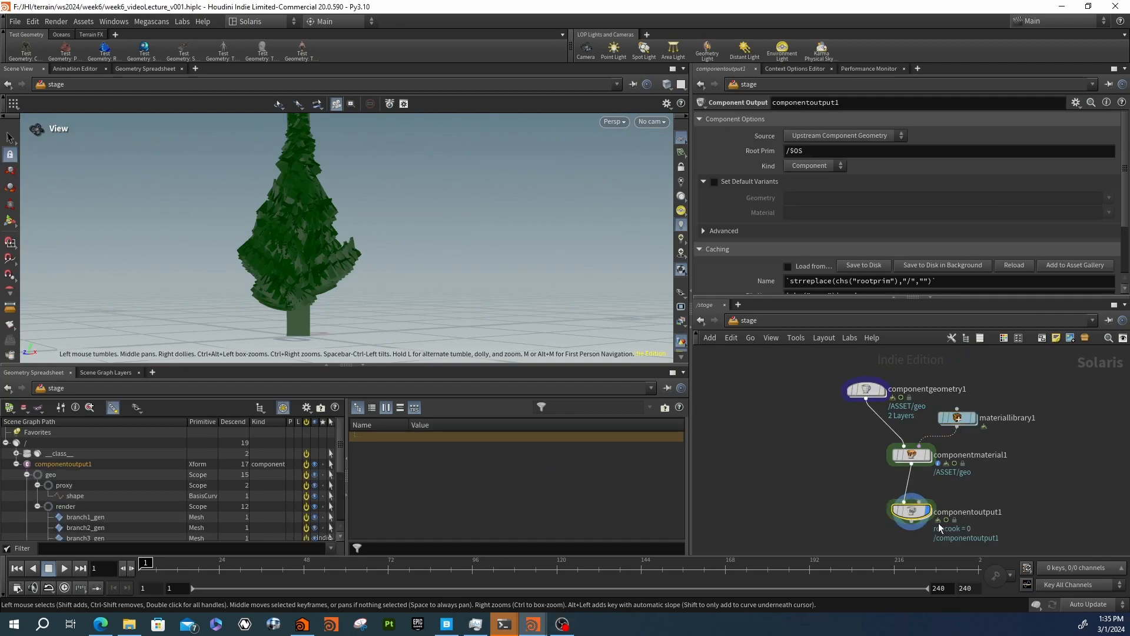
scroll(90, 478, "down", 3)
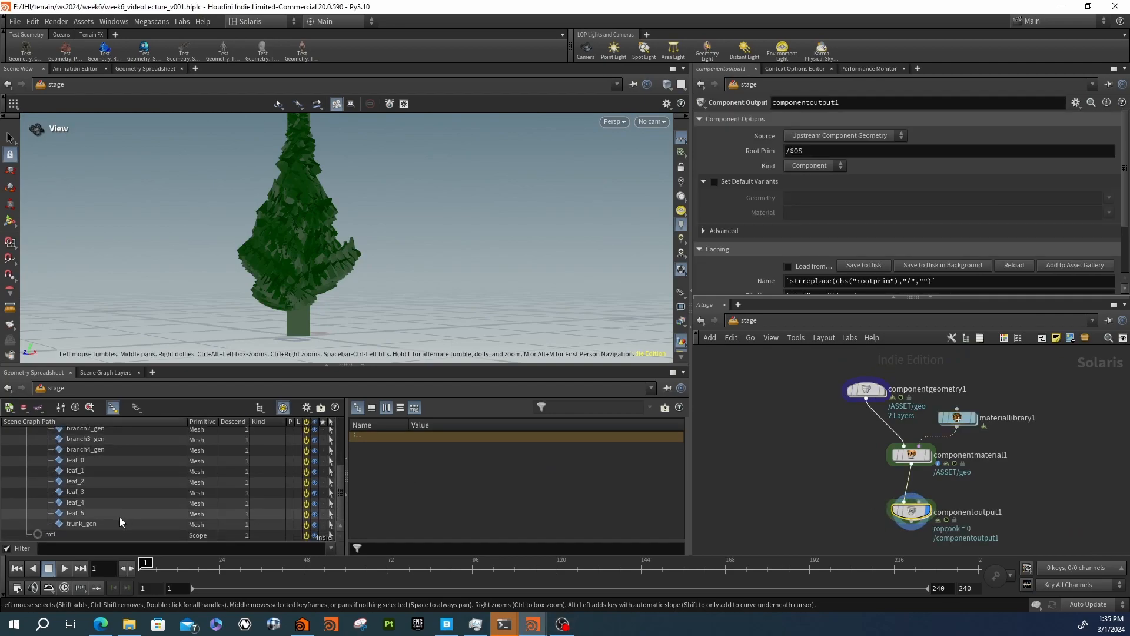
scroll(95, 518, "up", 3)
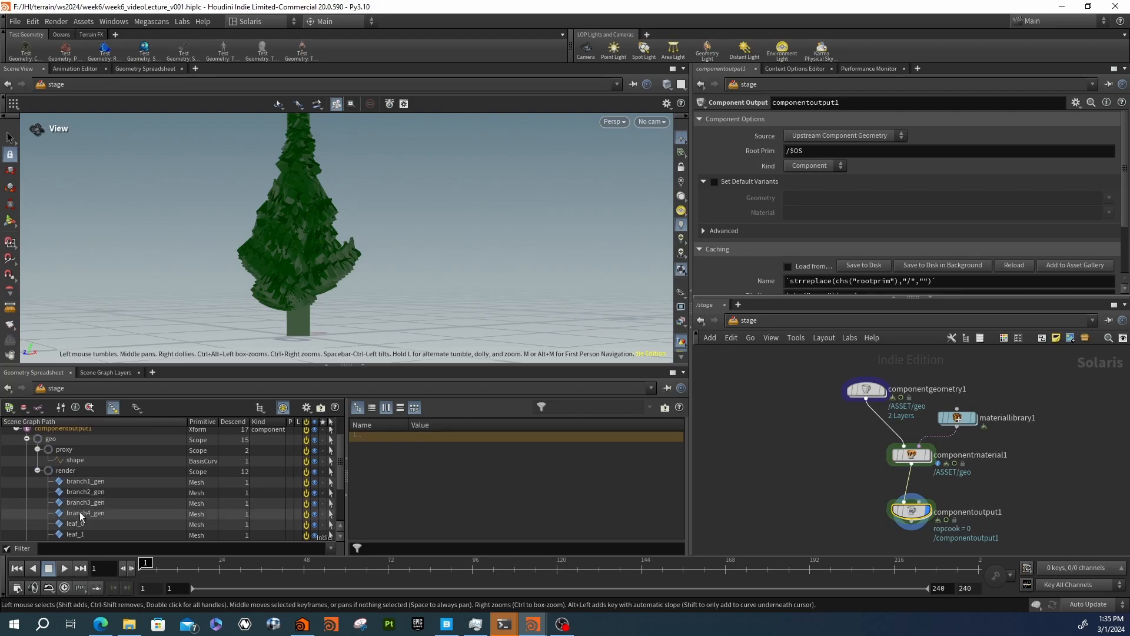
scroll(120, 524, "down", 3)
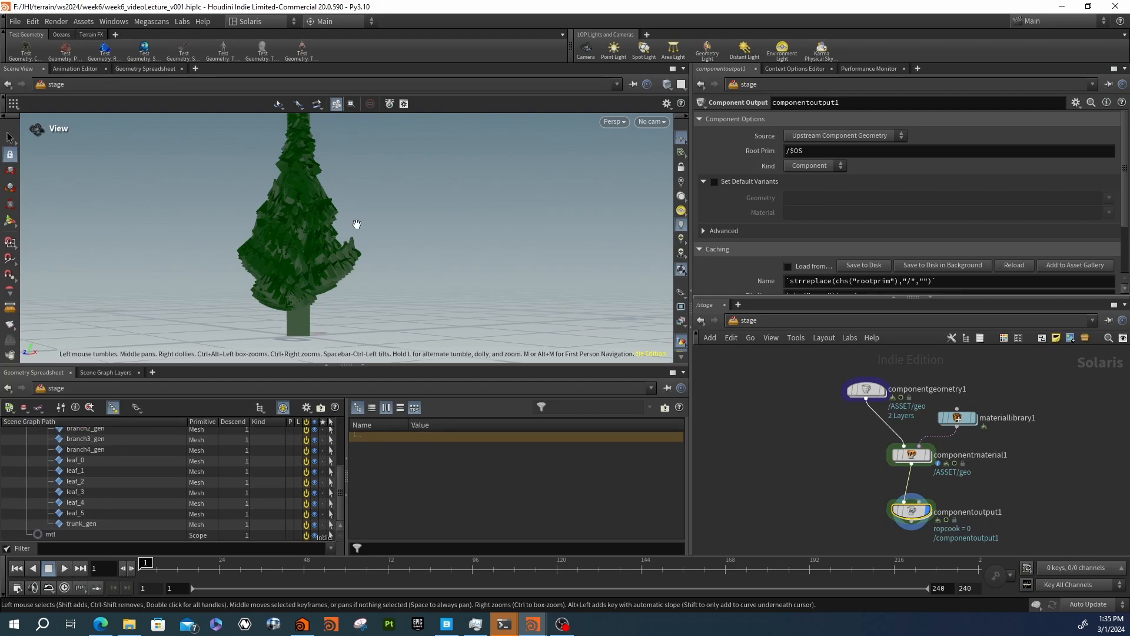
Save the scene and switch the viewport renderer to Karma XPU with the whole tree framed
left_click_drag(306, 218, 327, 247)
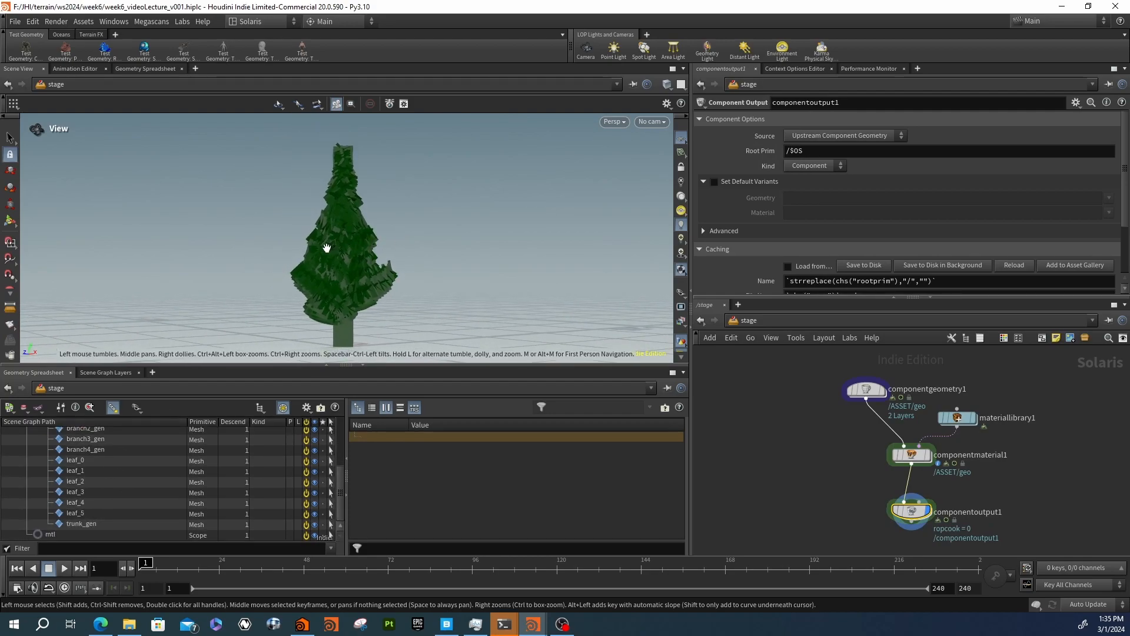
key("ctrl+s")
left_click(656, 125)
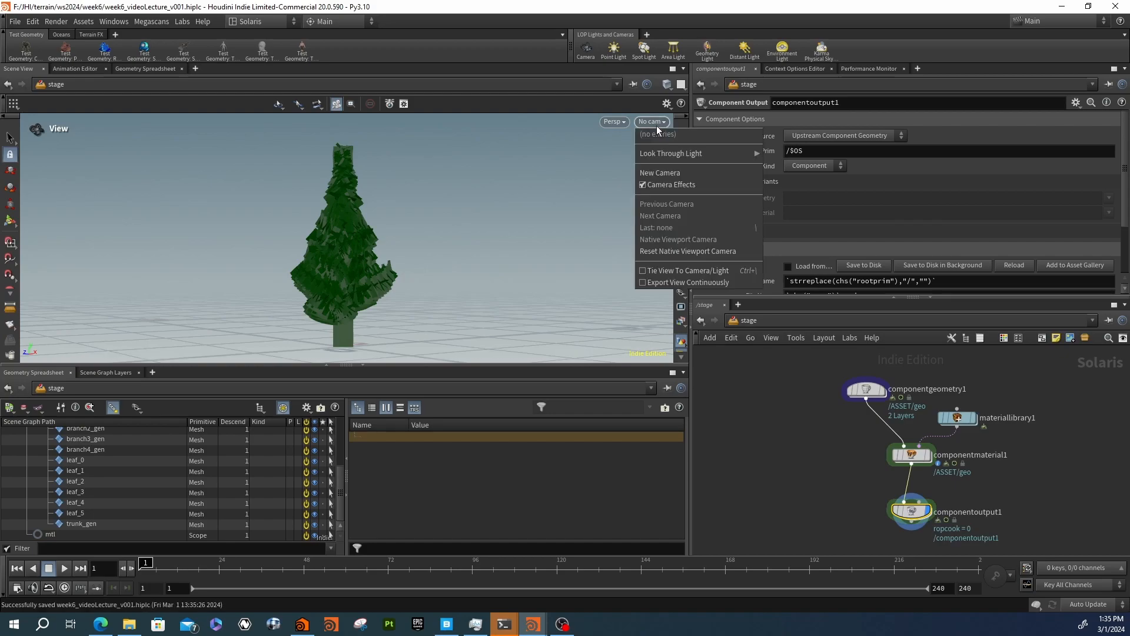
left_click(612, 122)
left_click(617, 121)
left_click(618, 176)
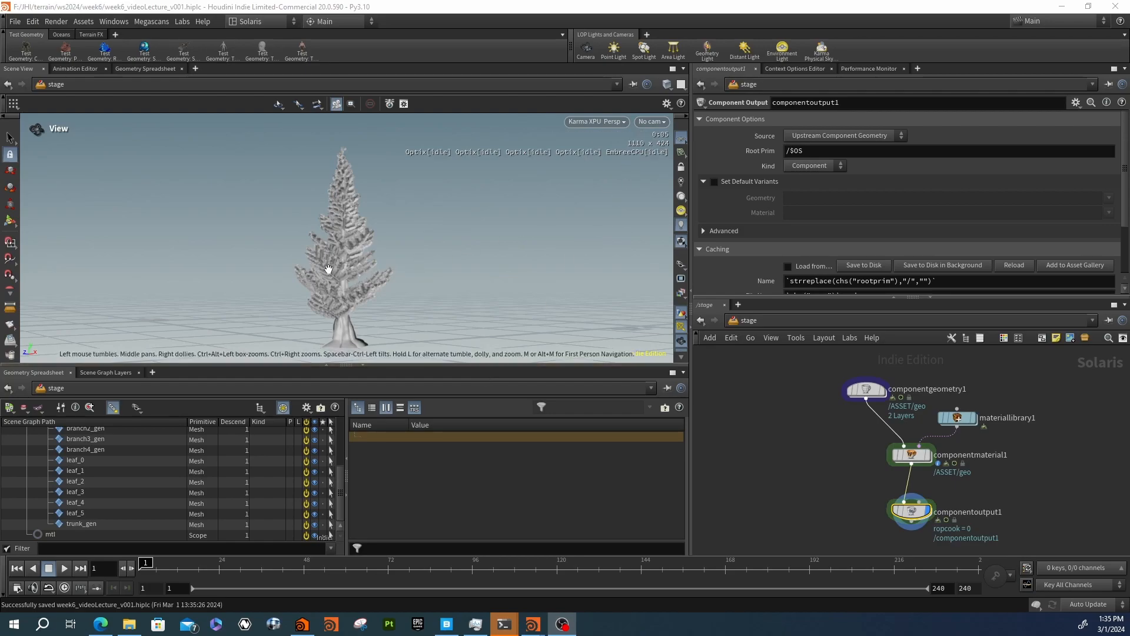
Examine the fir tree's trunk, branches and leaves up close from several angles in the Karma XPU render
right_click_drag(297, 292, 506, 271)
right_click_drag(429, 176, 447, 297)
left_click_drag(524, 139, 444, 337)
middle_click_drag(491, 278, 415, 295)
right_click_drag(415, 295, 409, 302)
left_click_drag(408, 303, 372, 286)
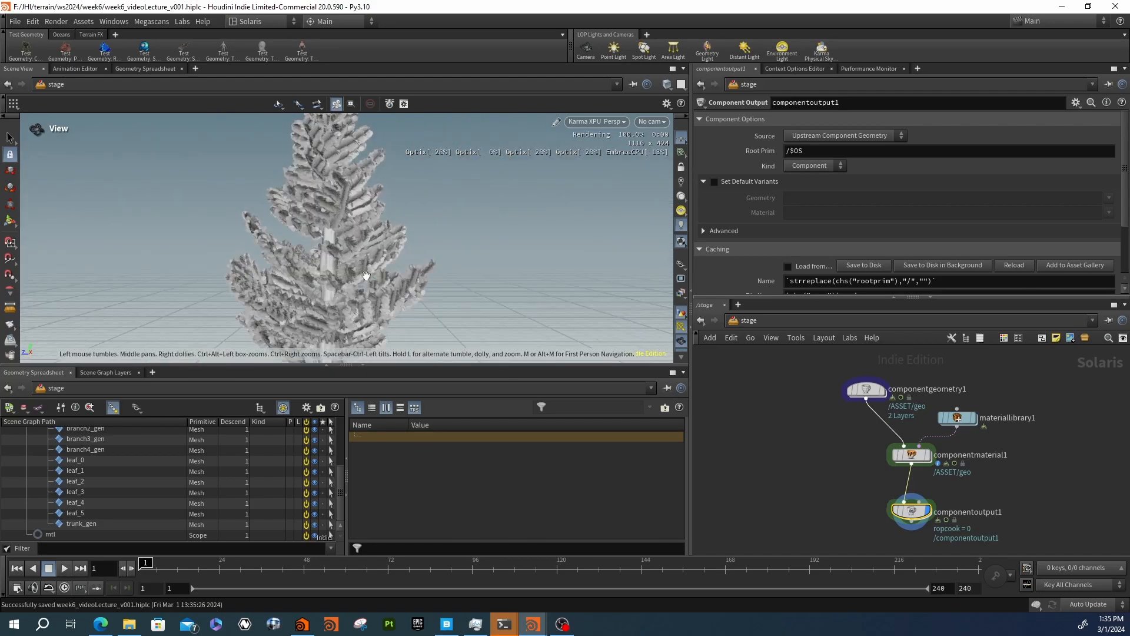
right_click_drag(309, 292, 354, 295)
left_click_drag(355, 295, 402, 280)
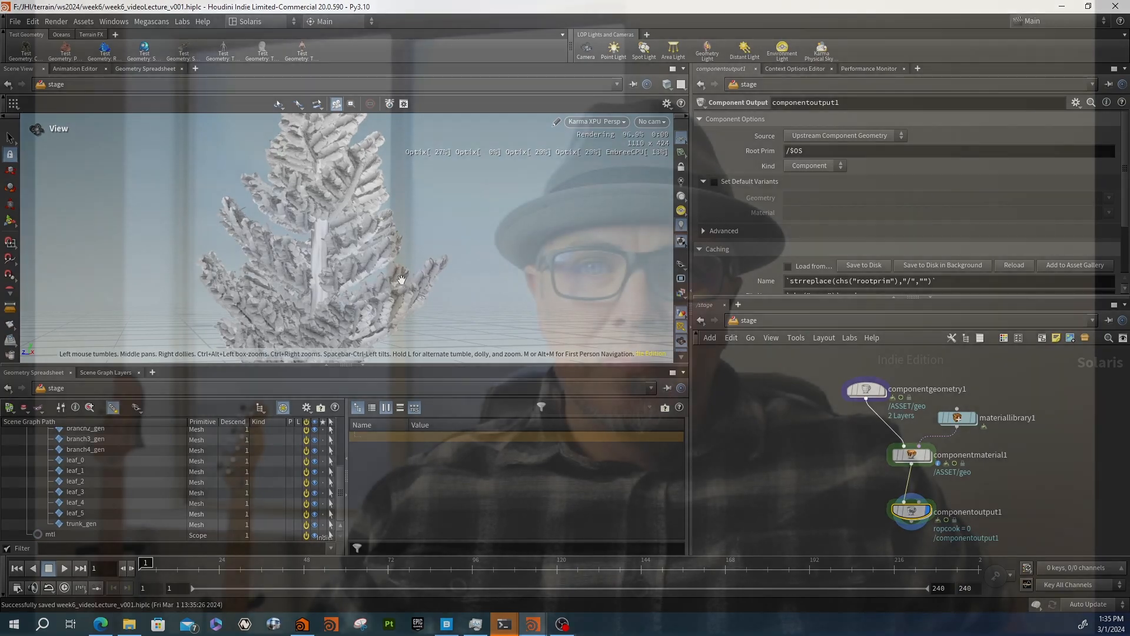